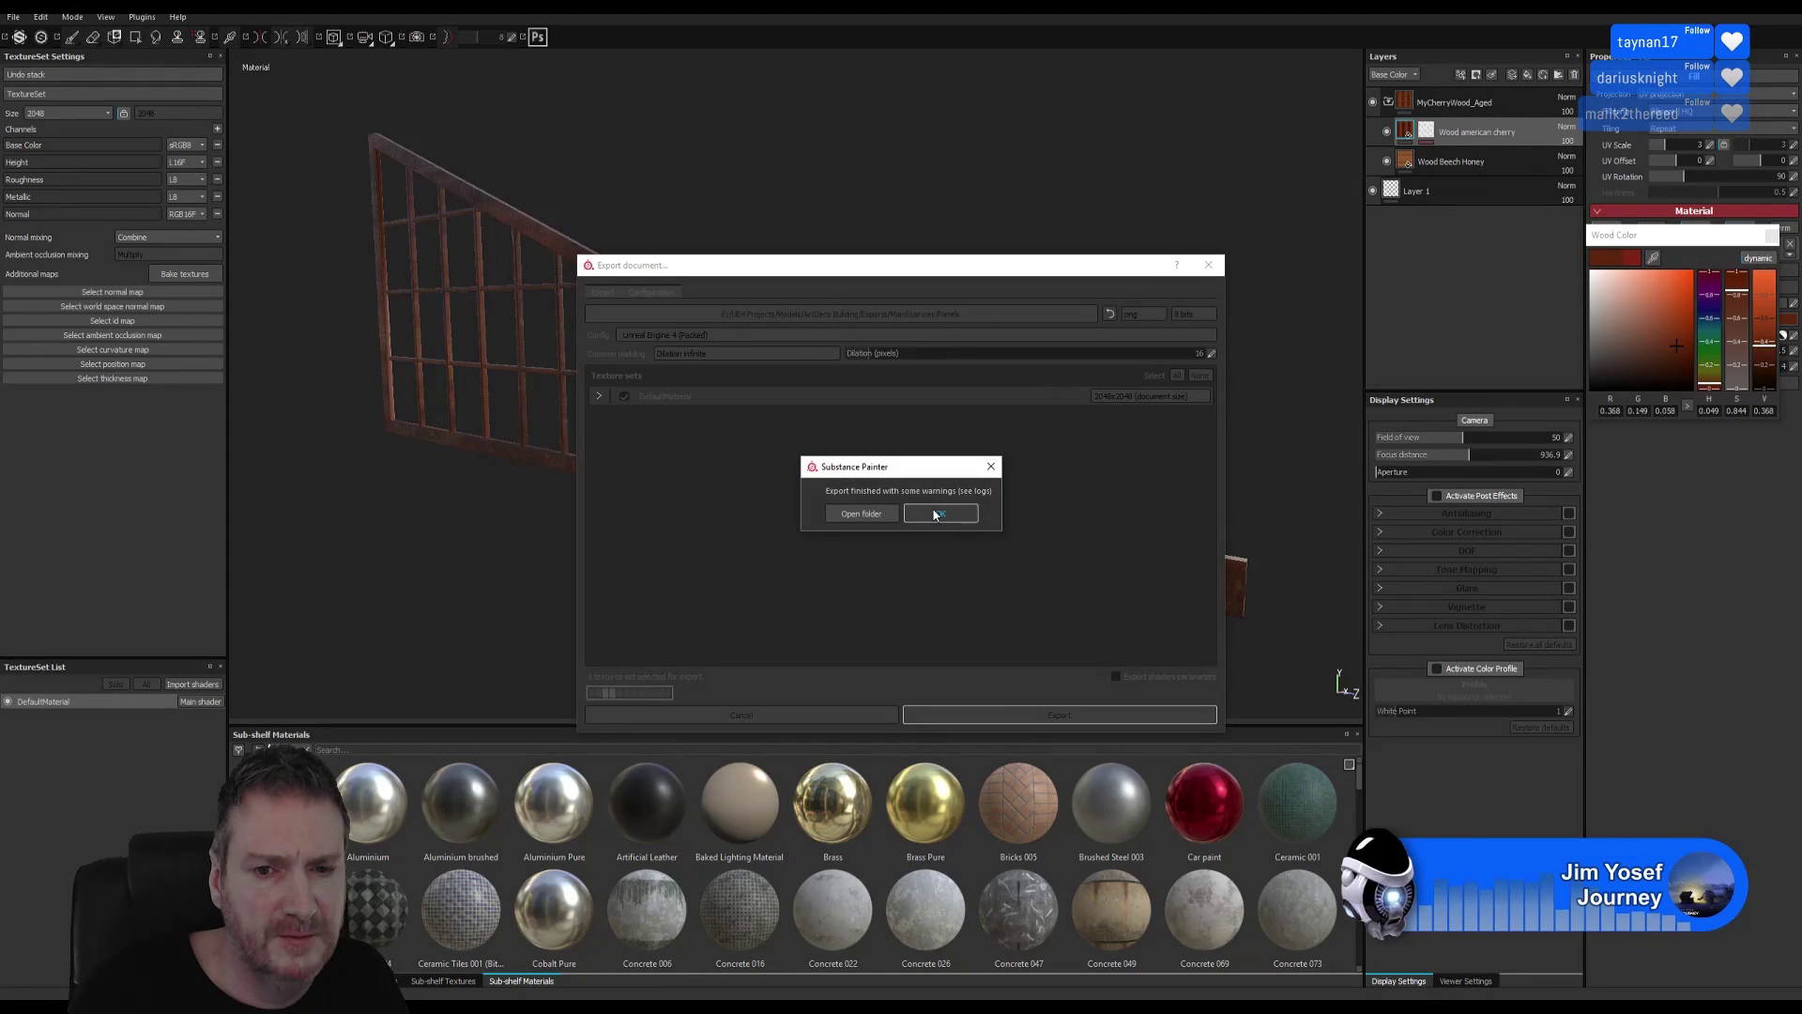
Dismiss the finished texture export message and switch to 3ds Max with the staircase scene.
left_click(935, 515)
key("super+d")
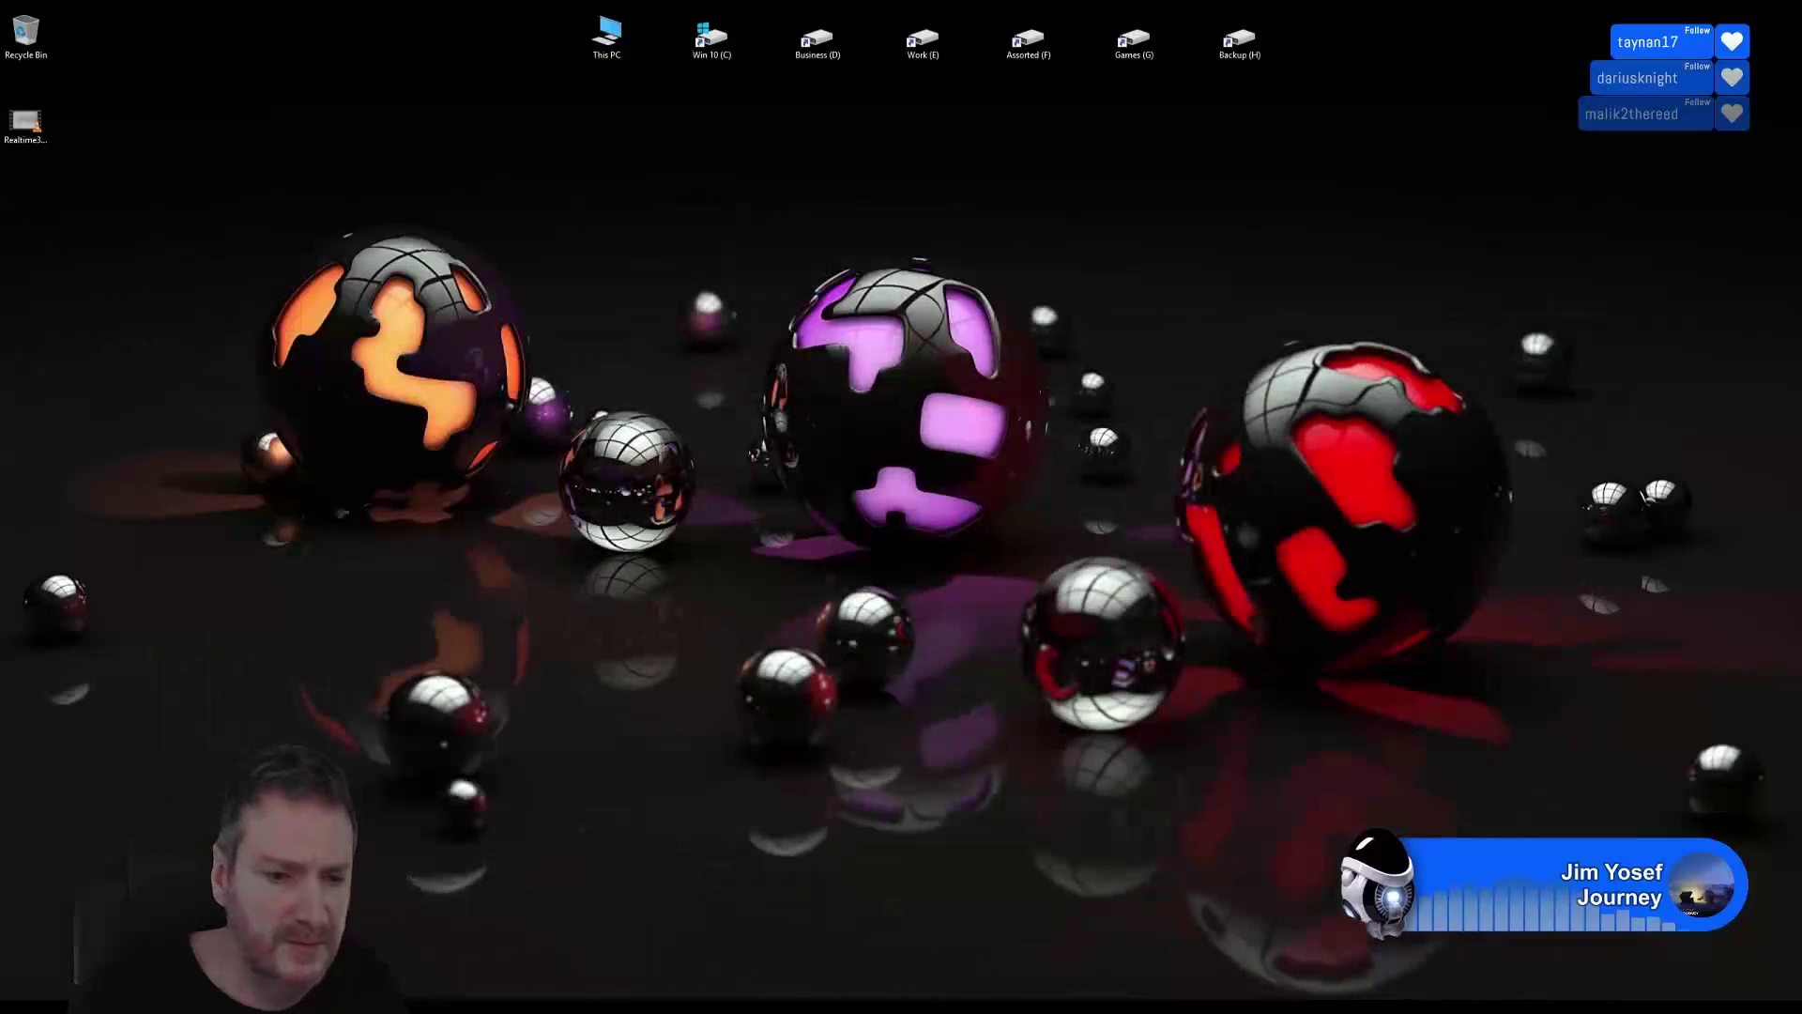
key("alt+Tab")
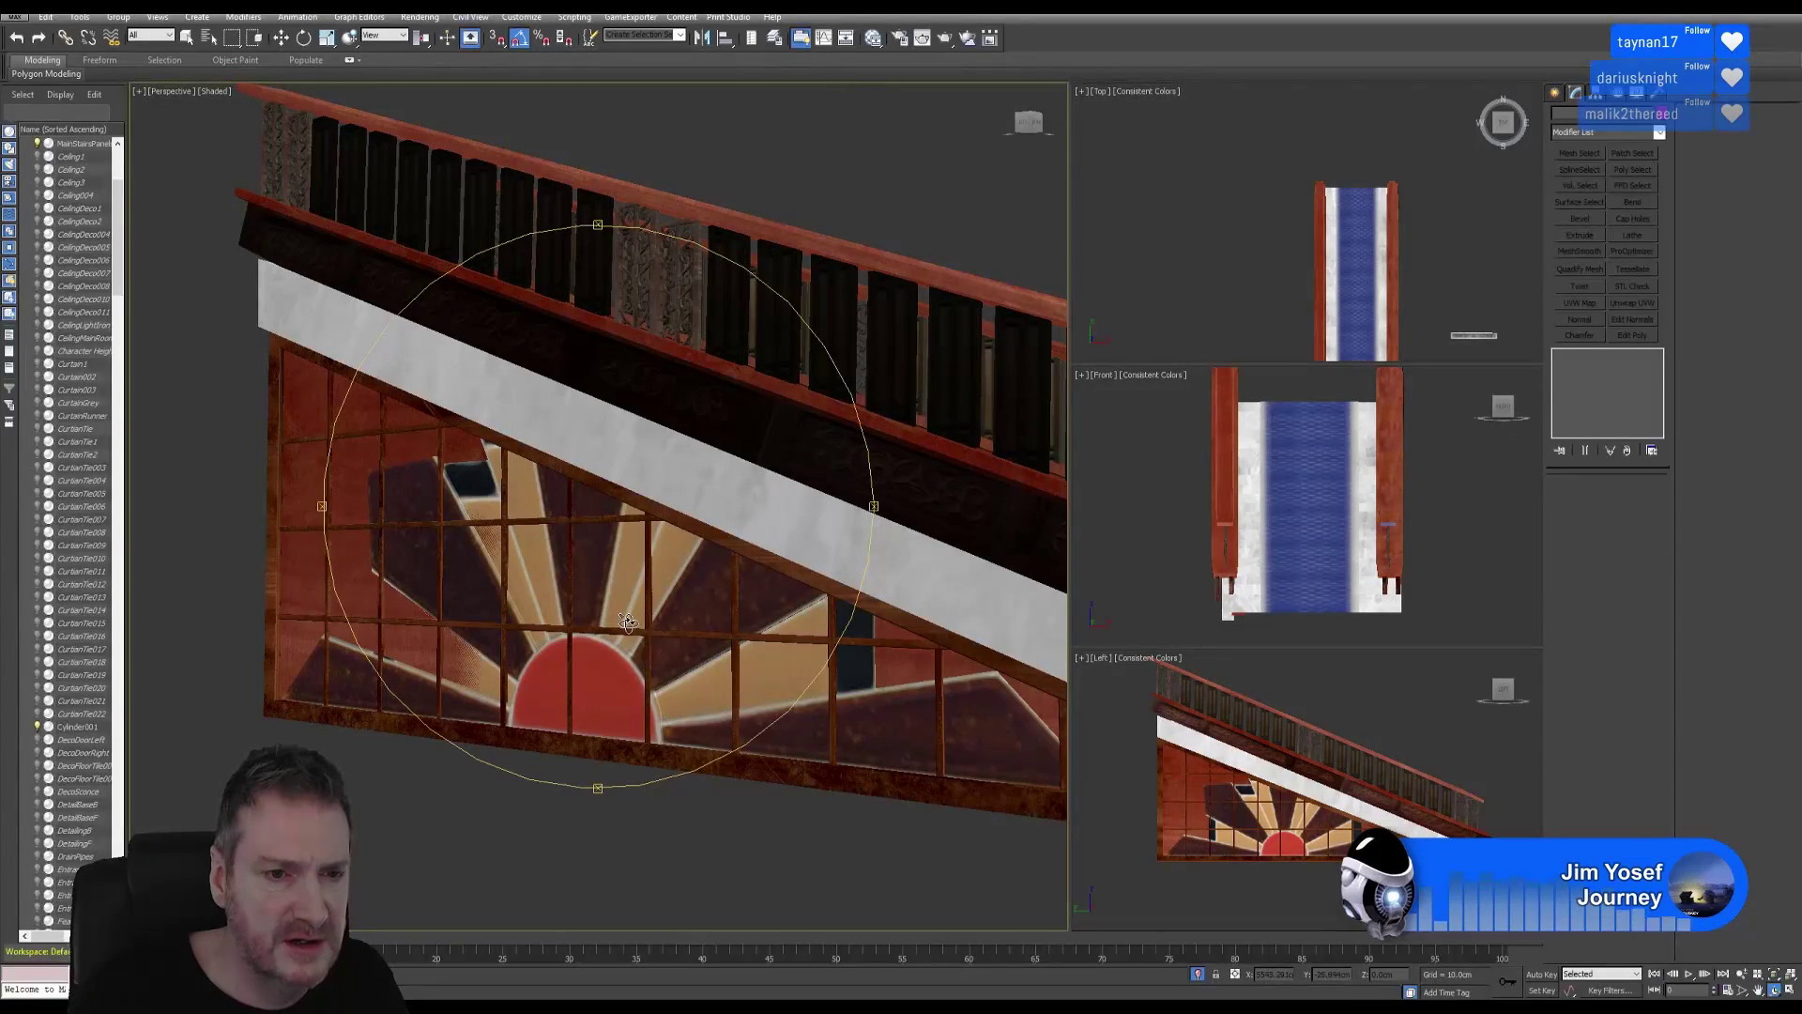
Examine how the sunburst panel sits behind the wooden lattice under the staircase, from the front and at a steep side angle.
scroll(627, 621, "up", 4)
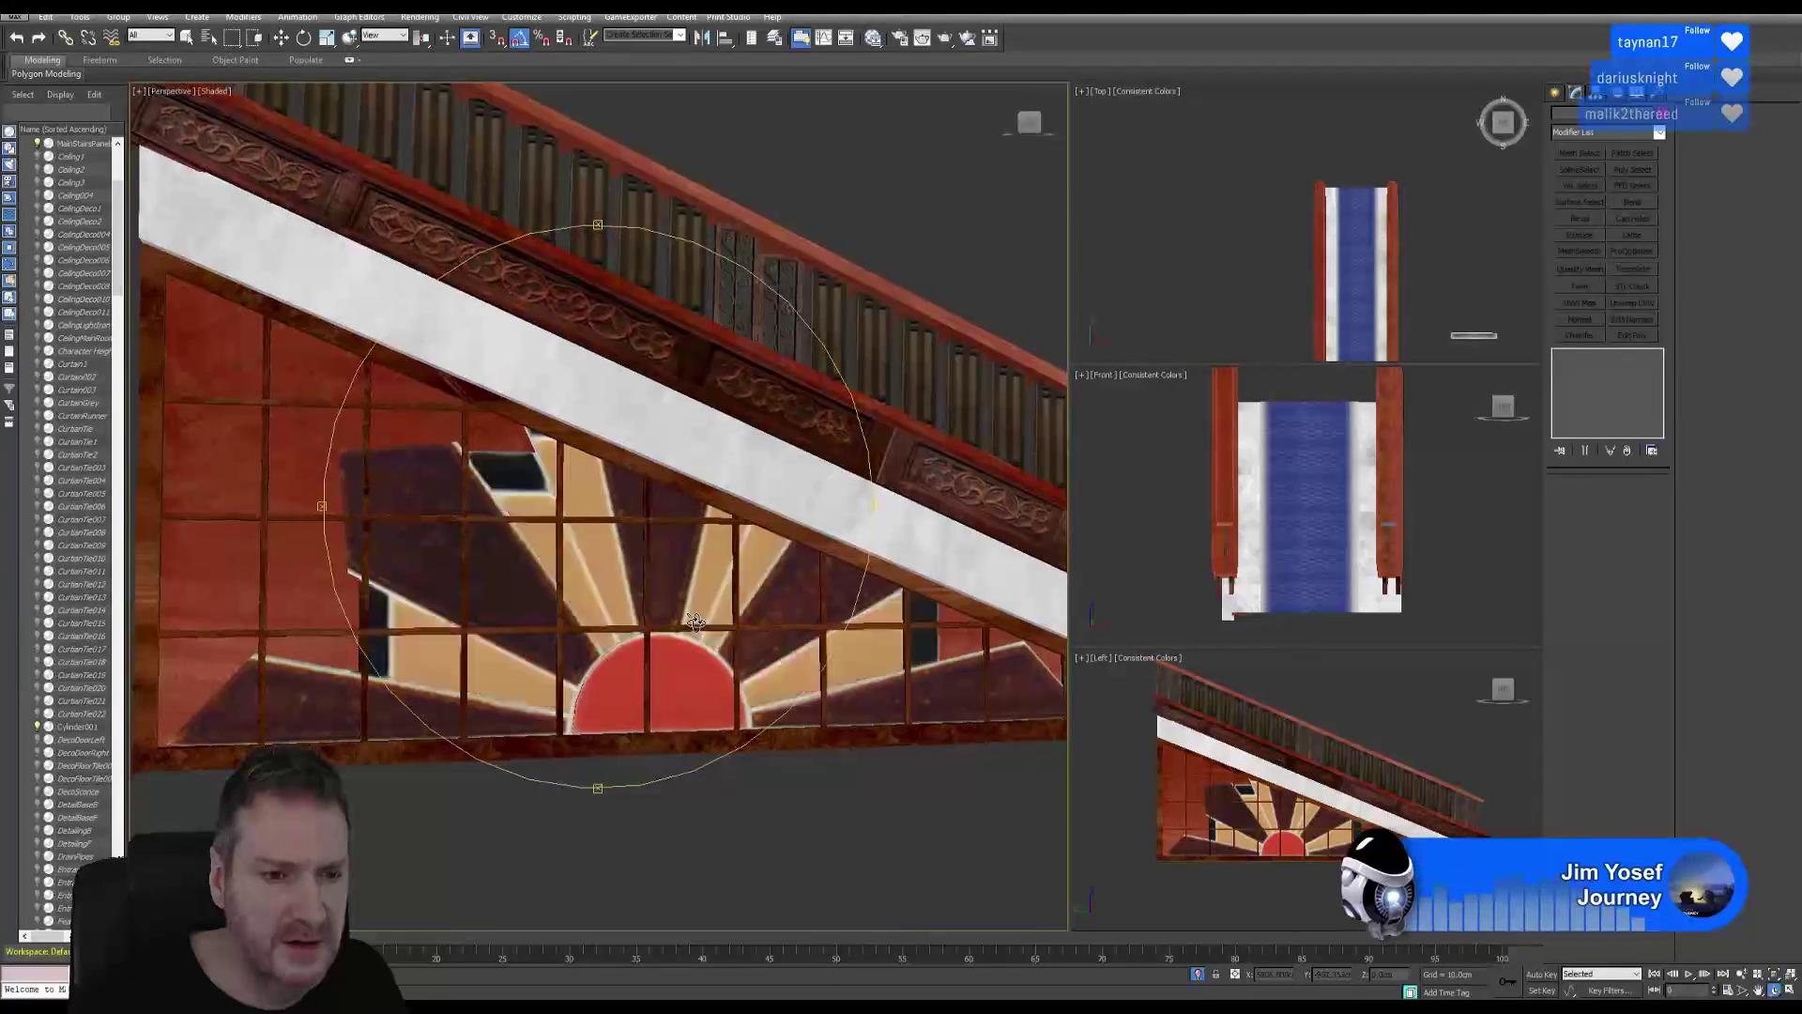
middle_click_drag(695, 621, 611, 602, "alt")
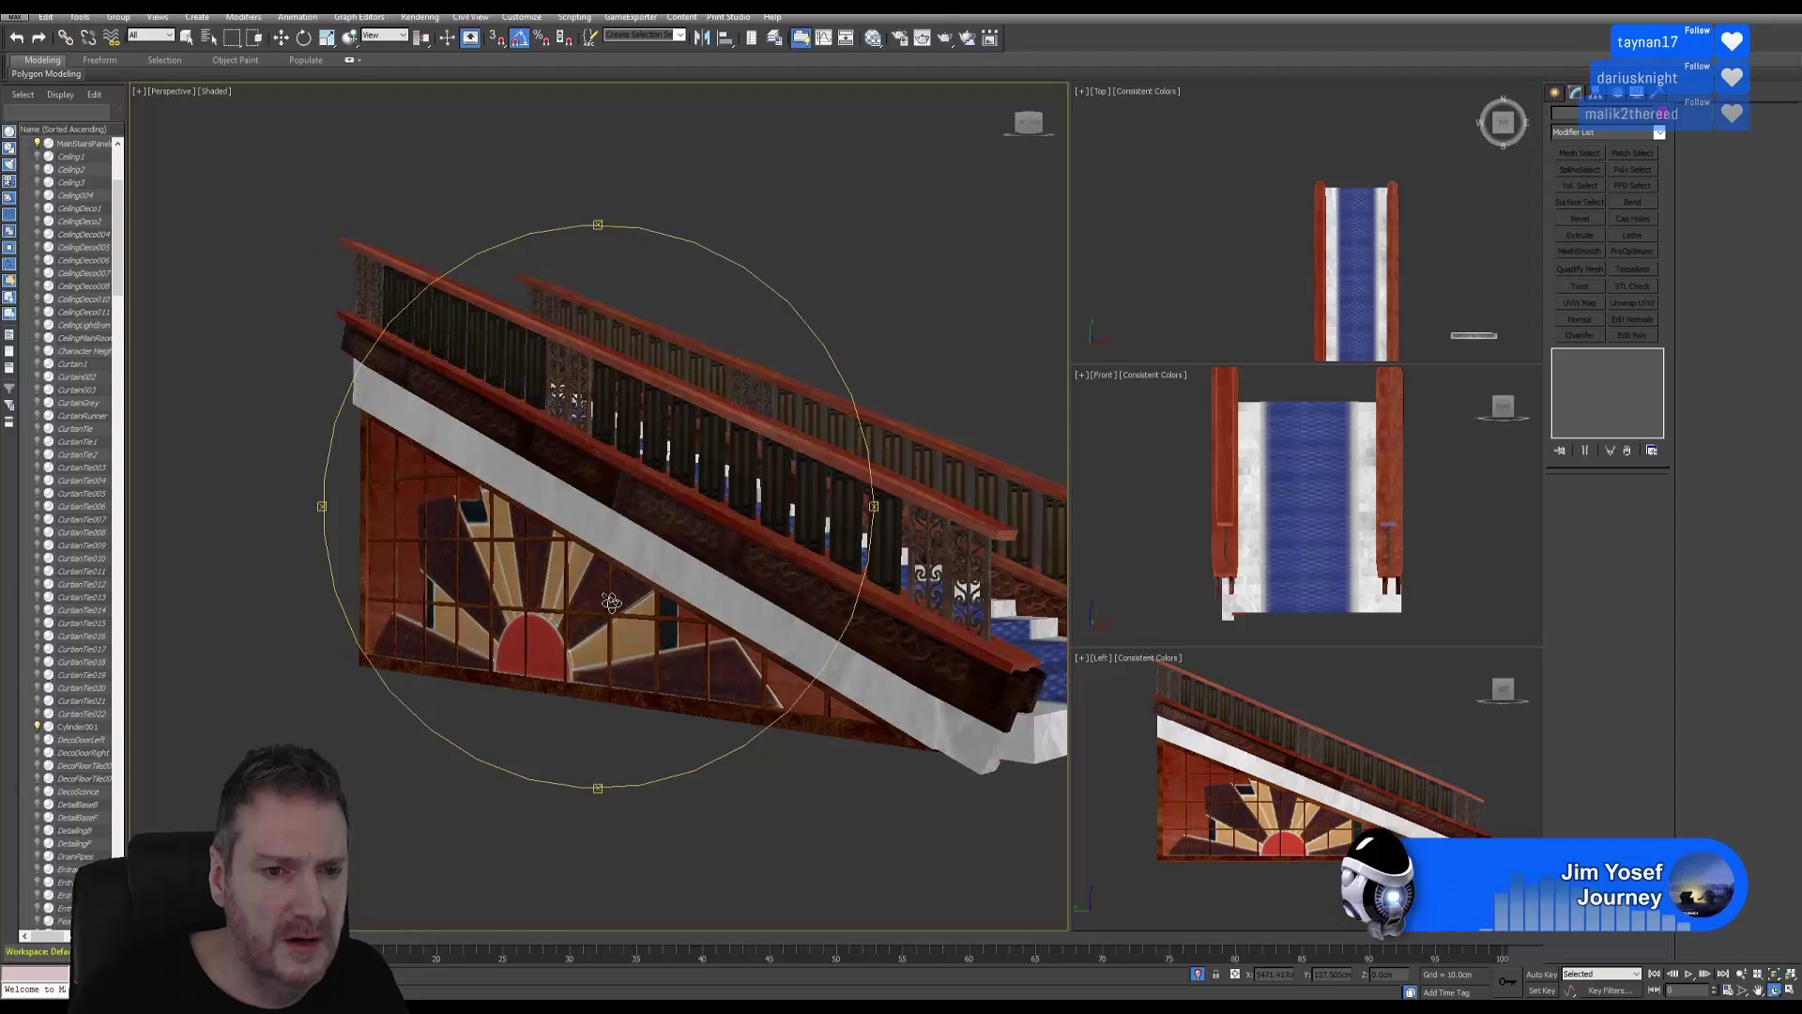
scroll(428, 589, "up", 4)
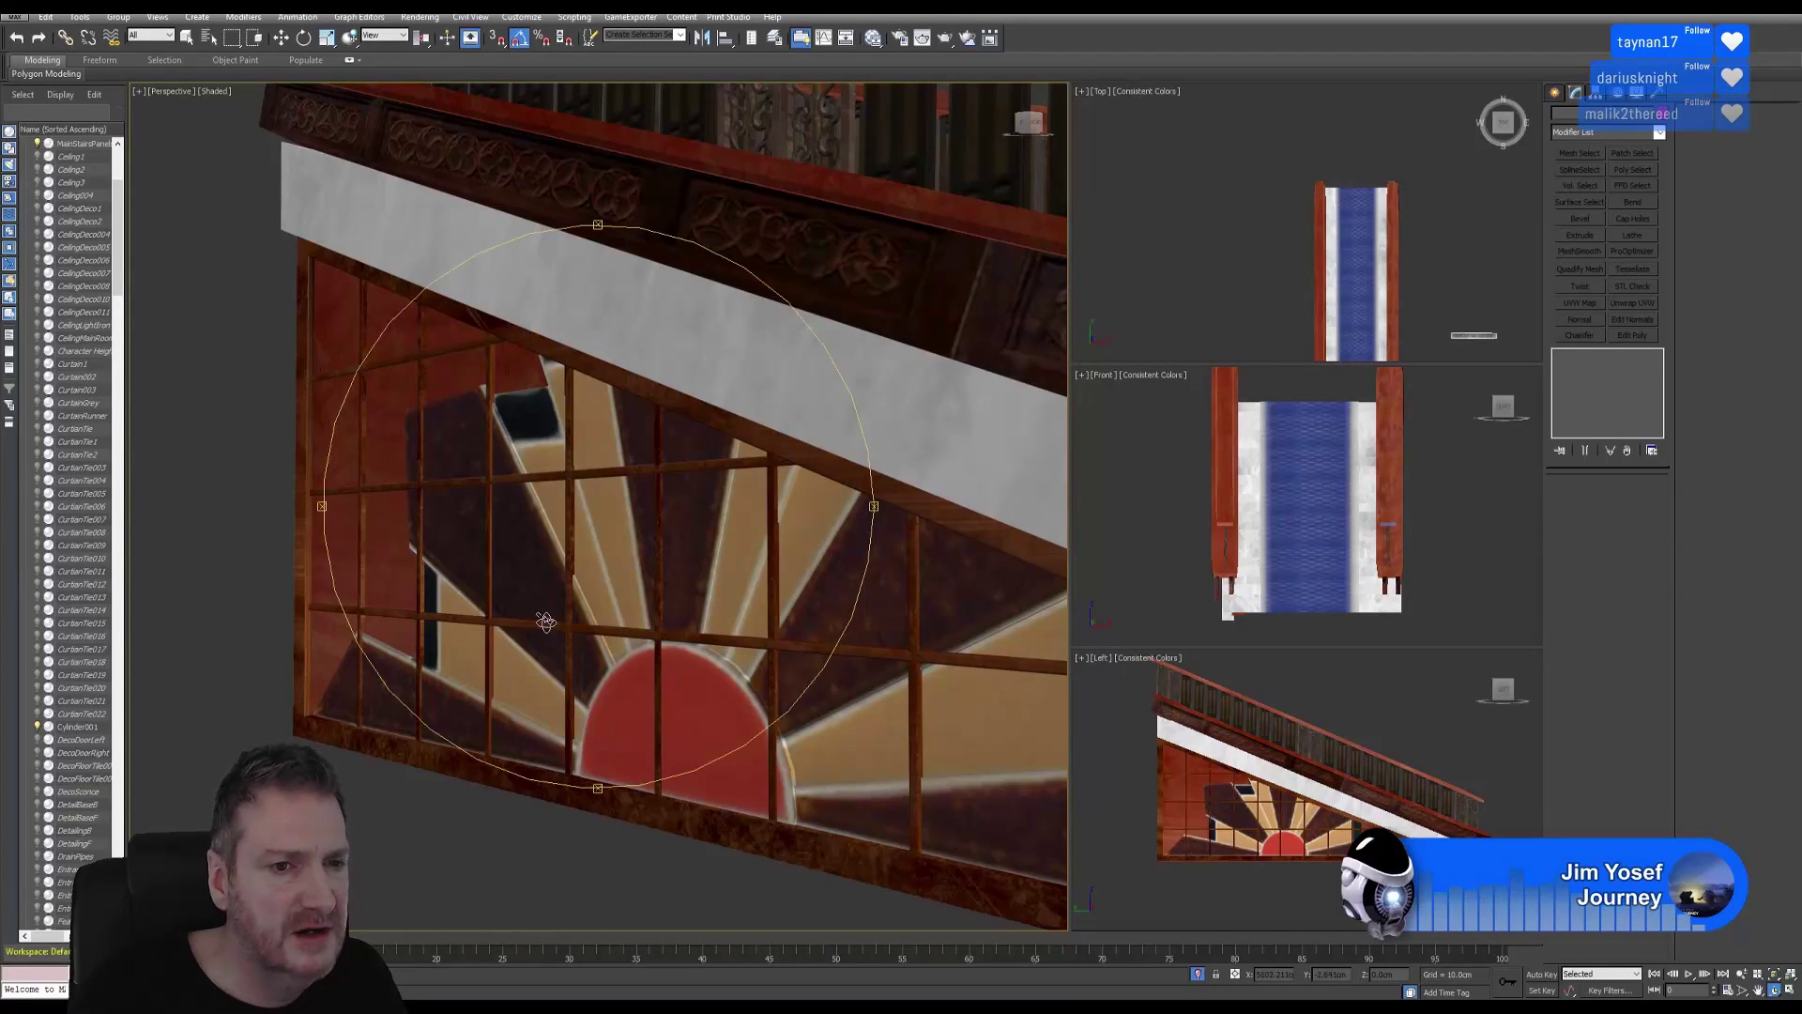
left_click_drag(545, 619, 436, 572)
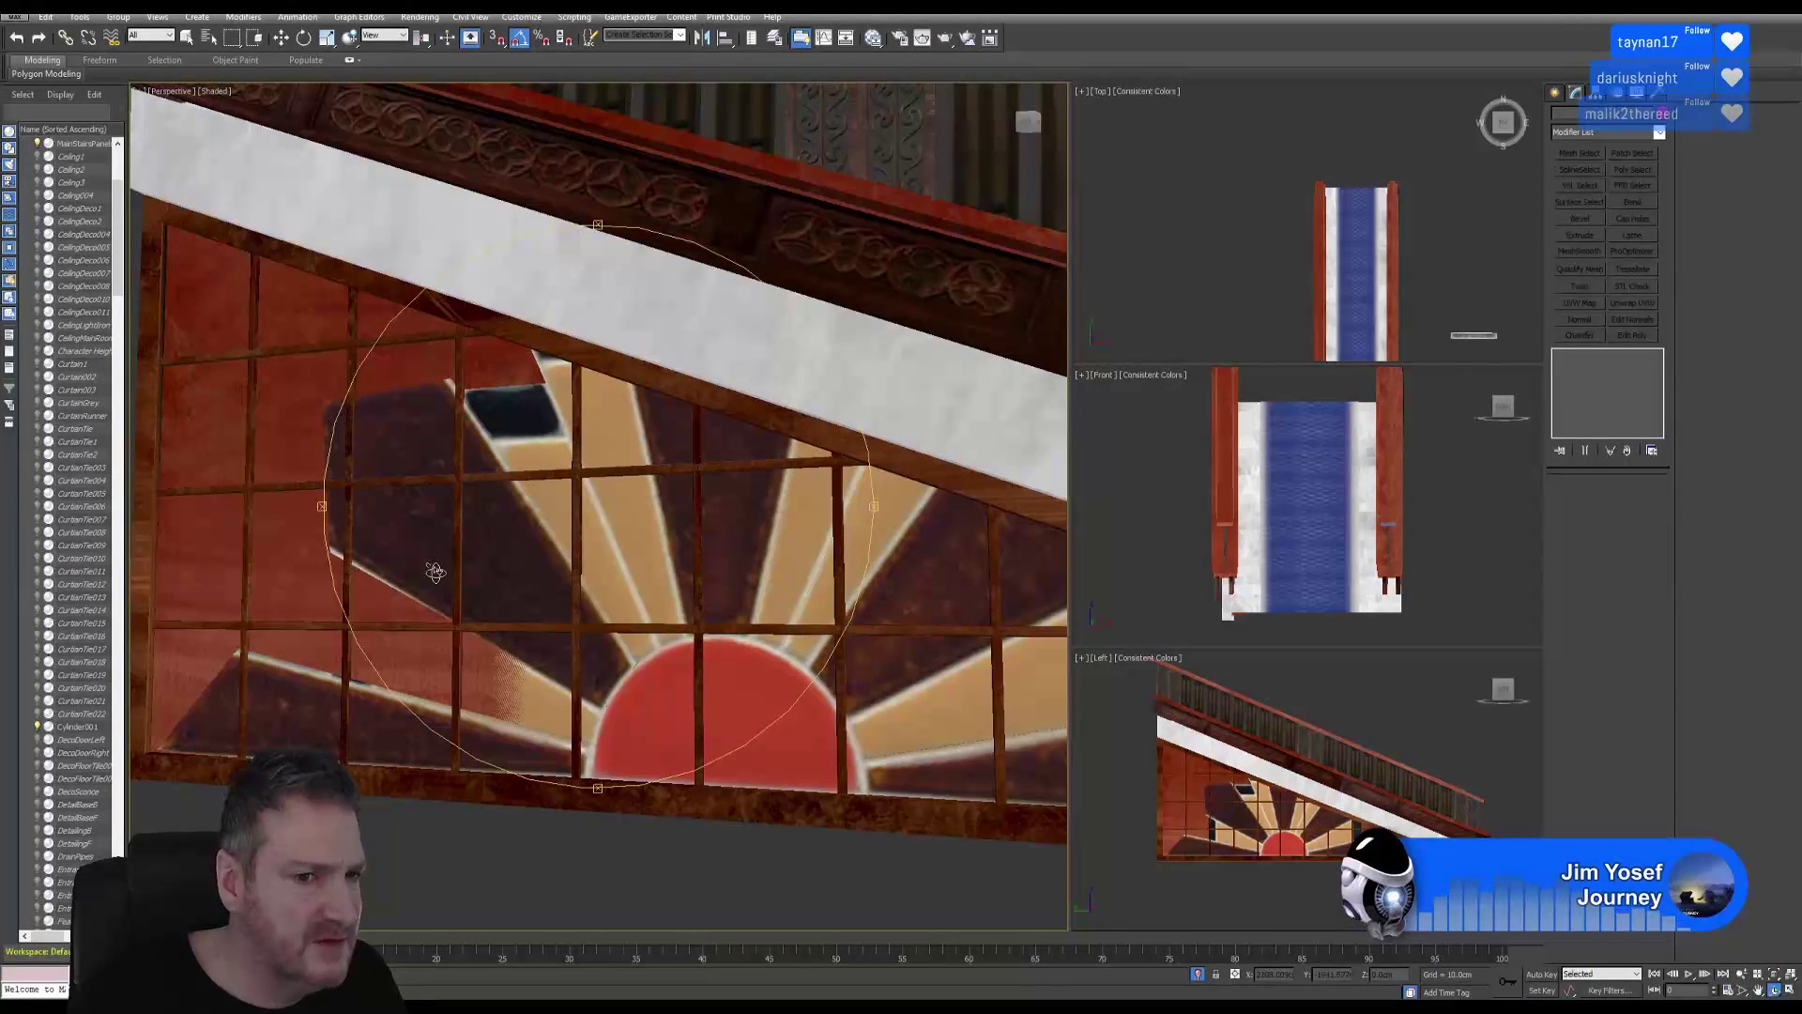
left_click_drag(545, 552, 522, 556)
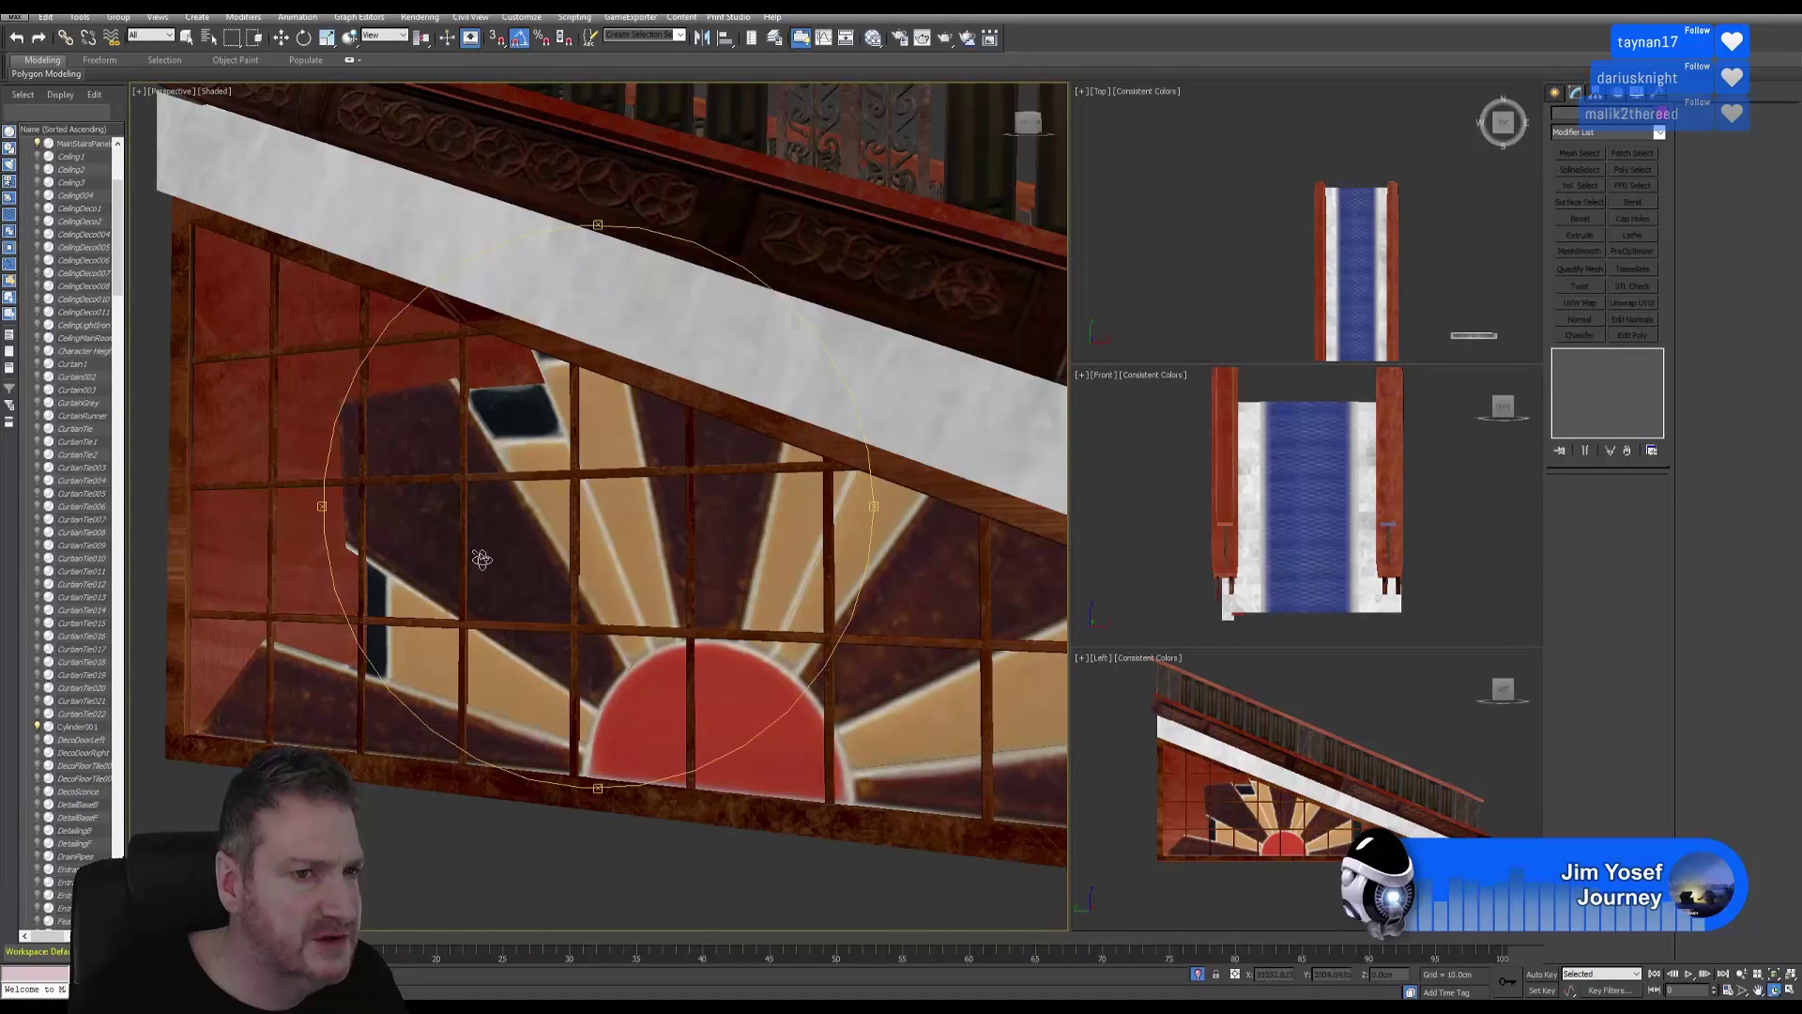
left_click_drag(482, 559, 541, 542)
scroll(535, 608, "down", 3)
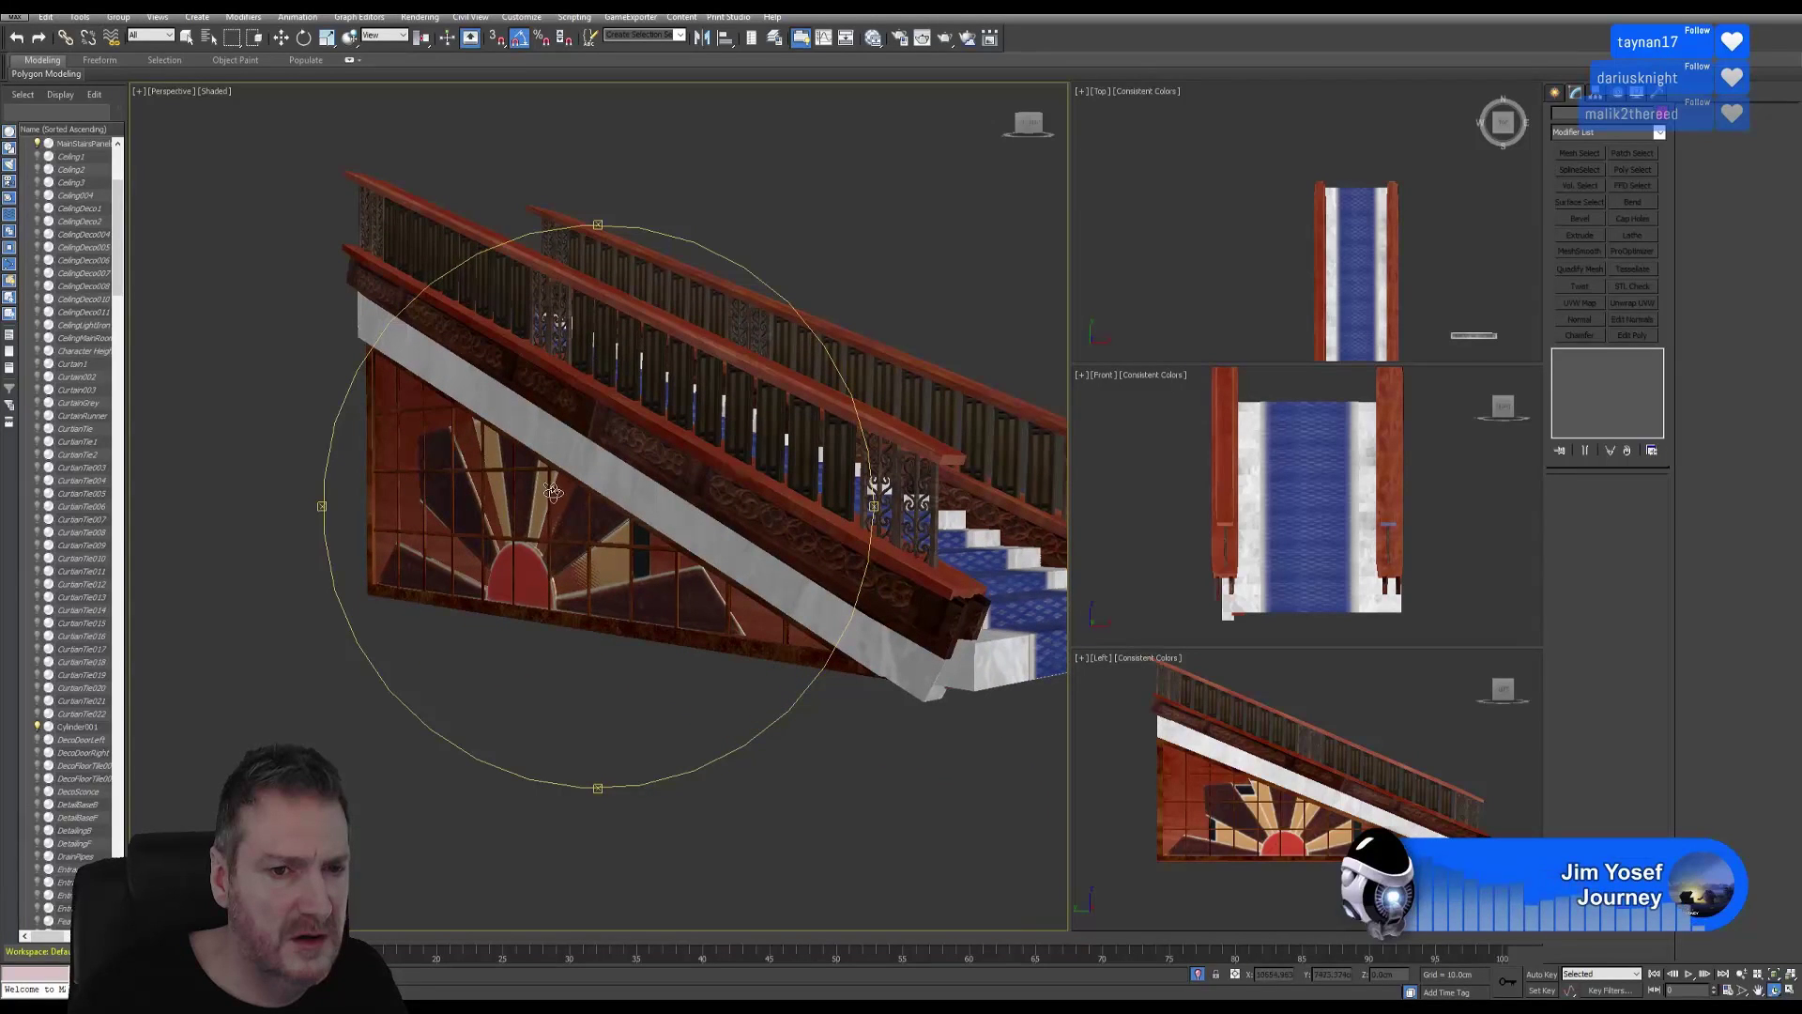
middle_click_drag(598, 460, 630, 460)
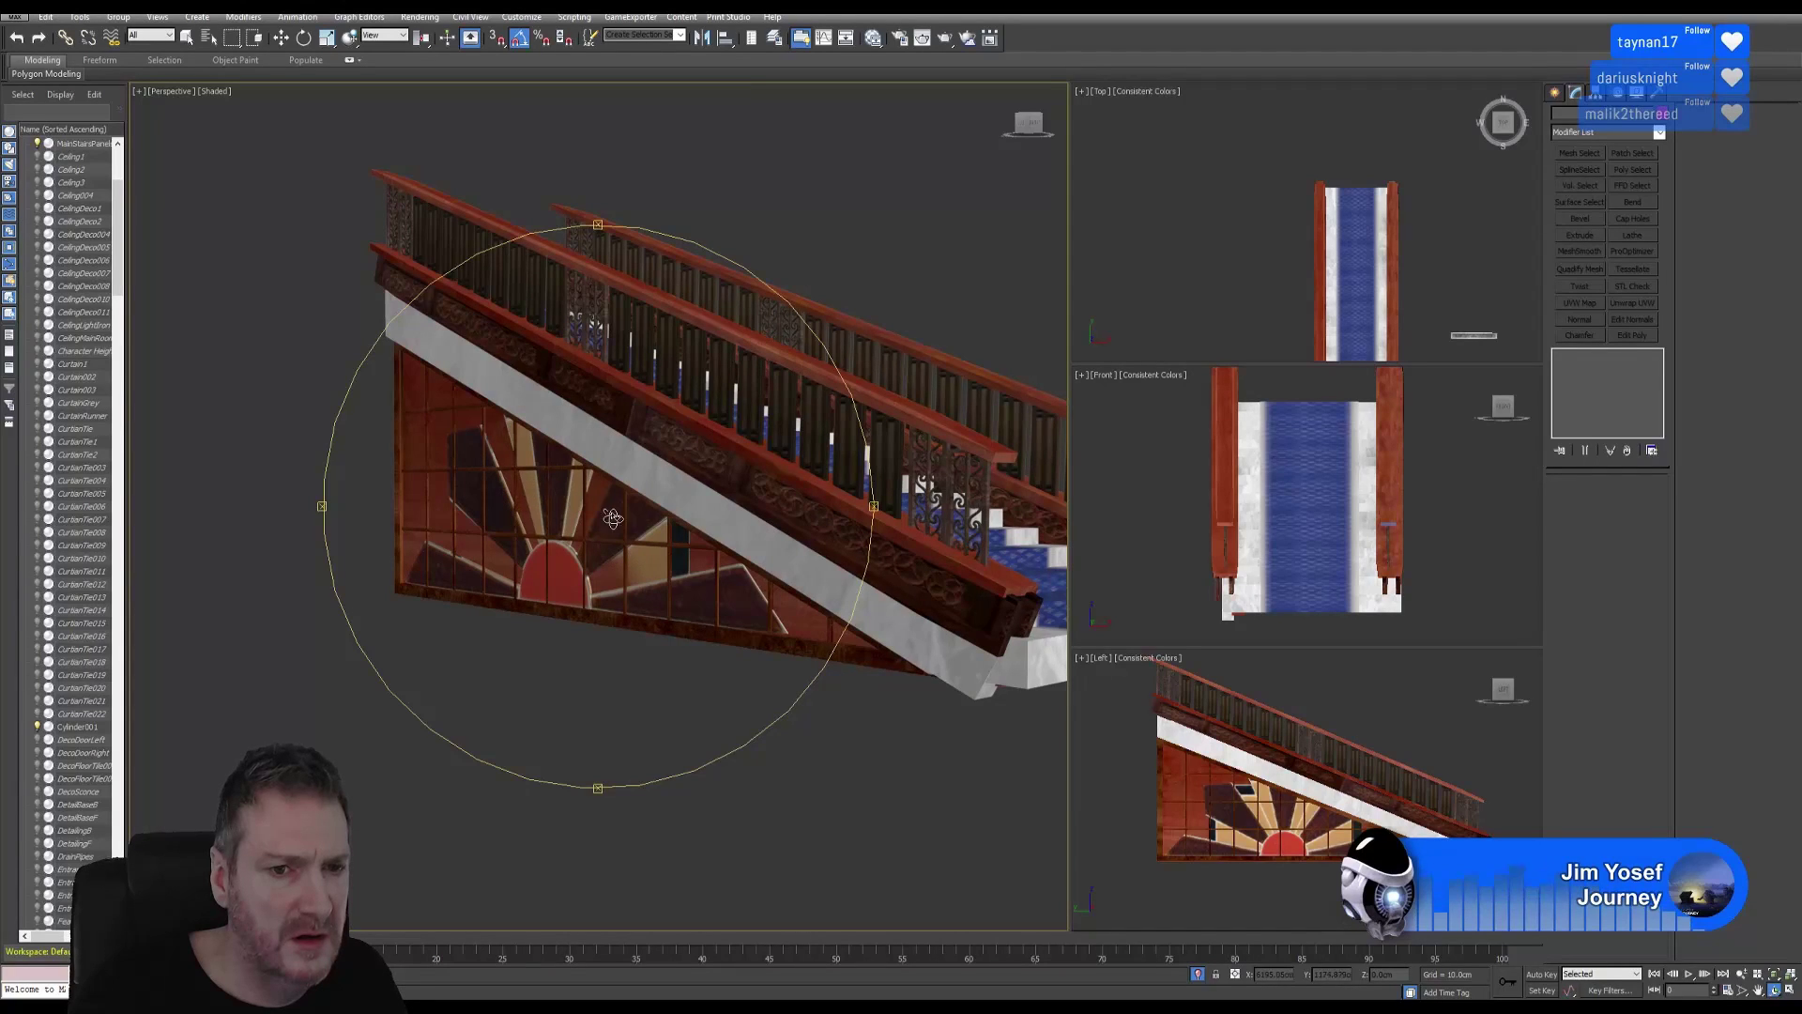
left_click_drag(614, 518, 582, 535)
scroll(564, 524, "up", 3)
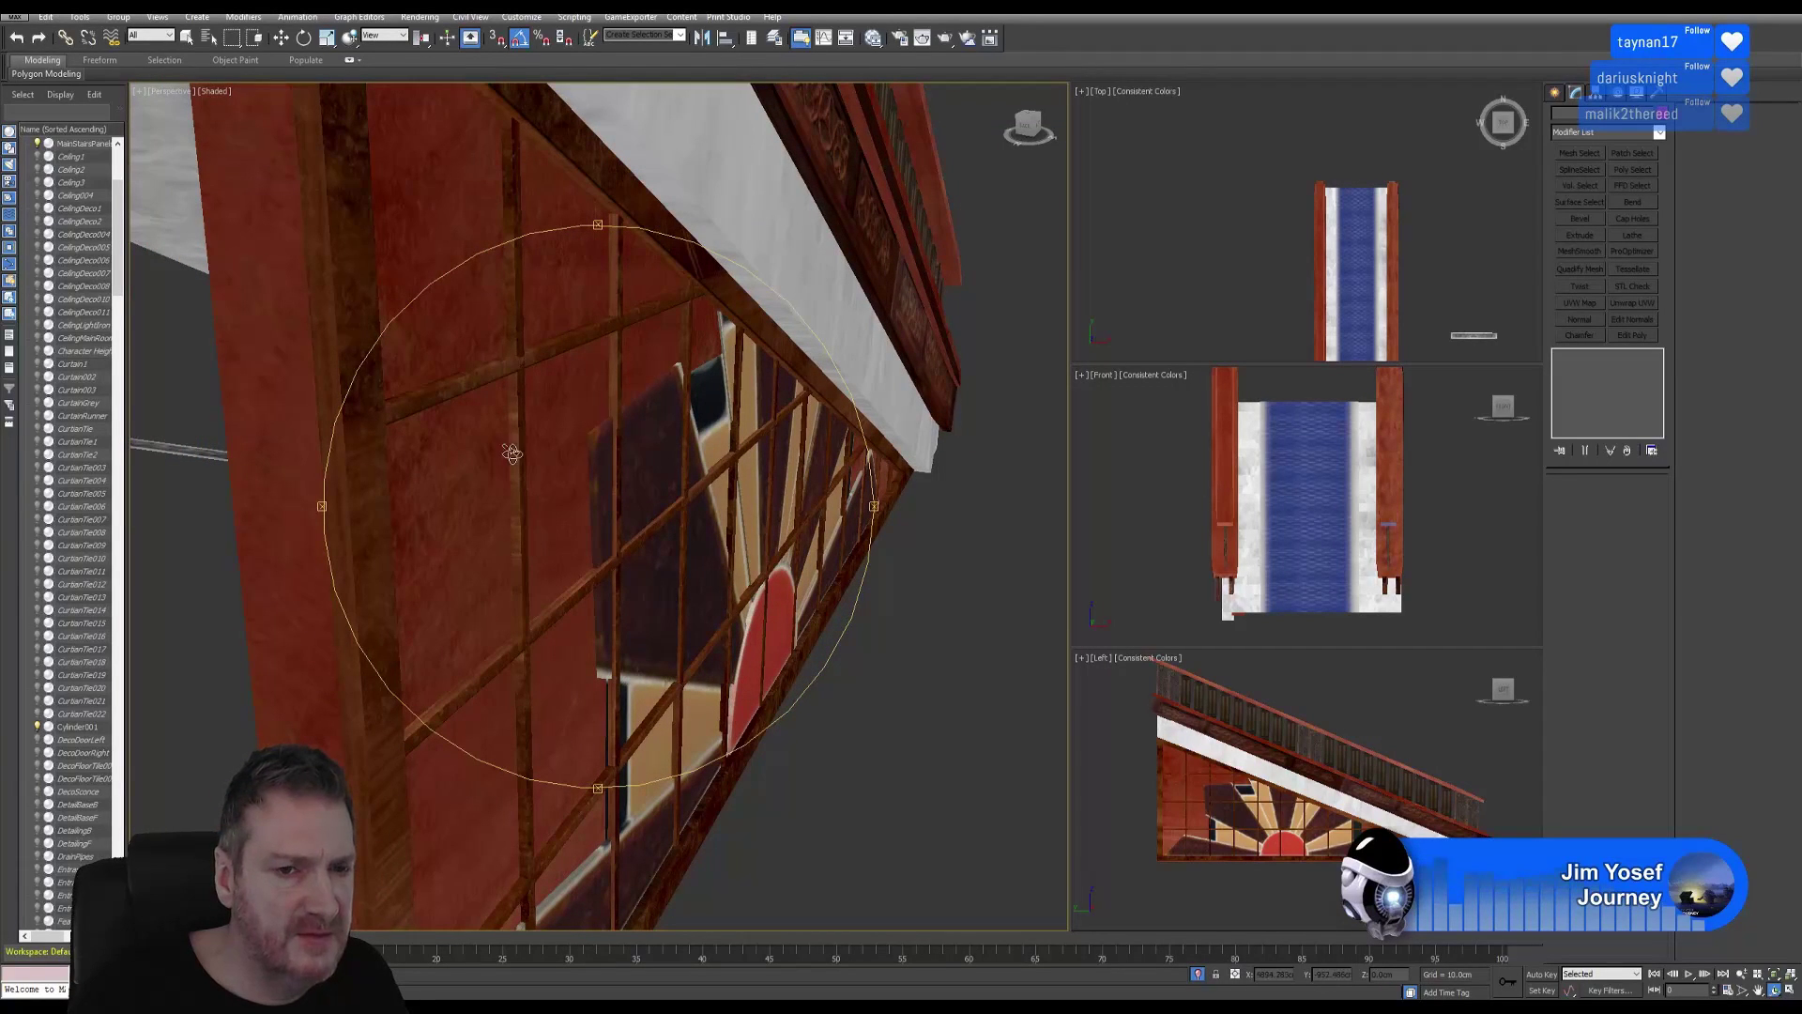
left_click_drag(616, 480, 628, 475)
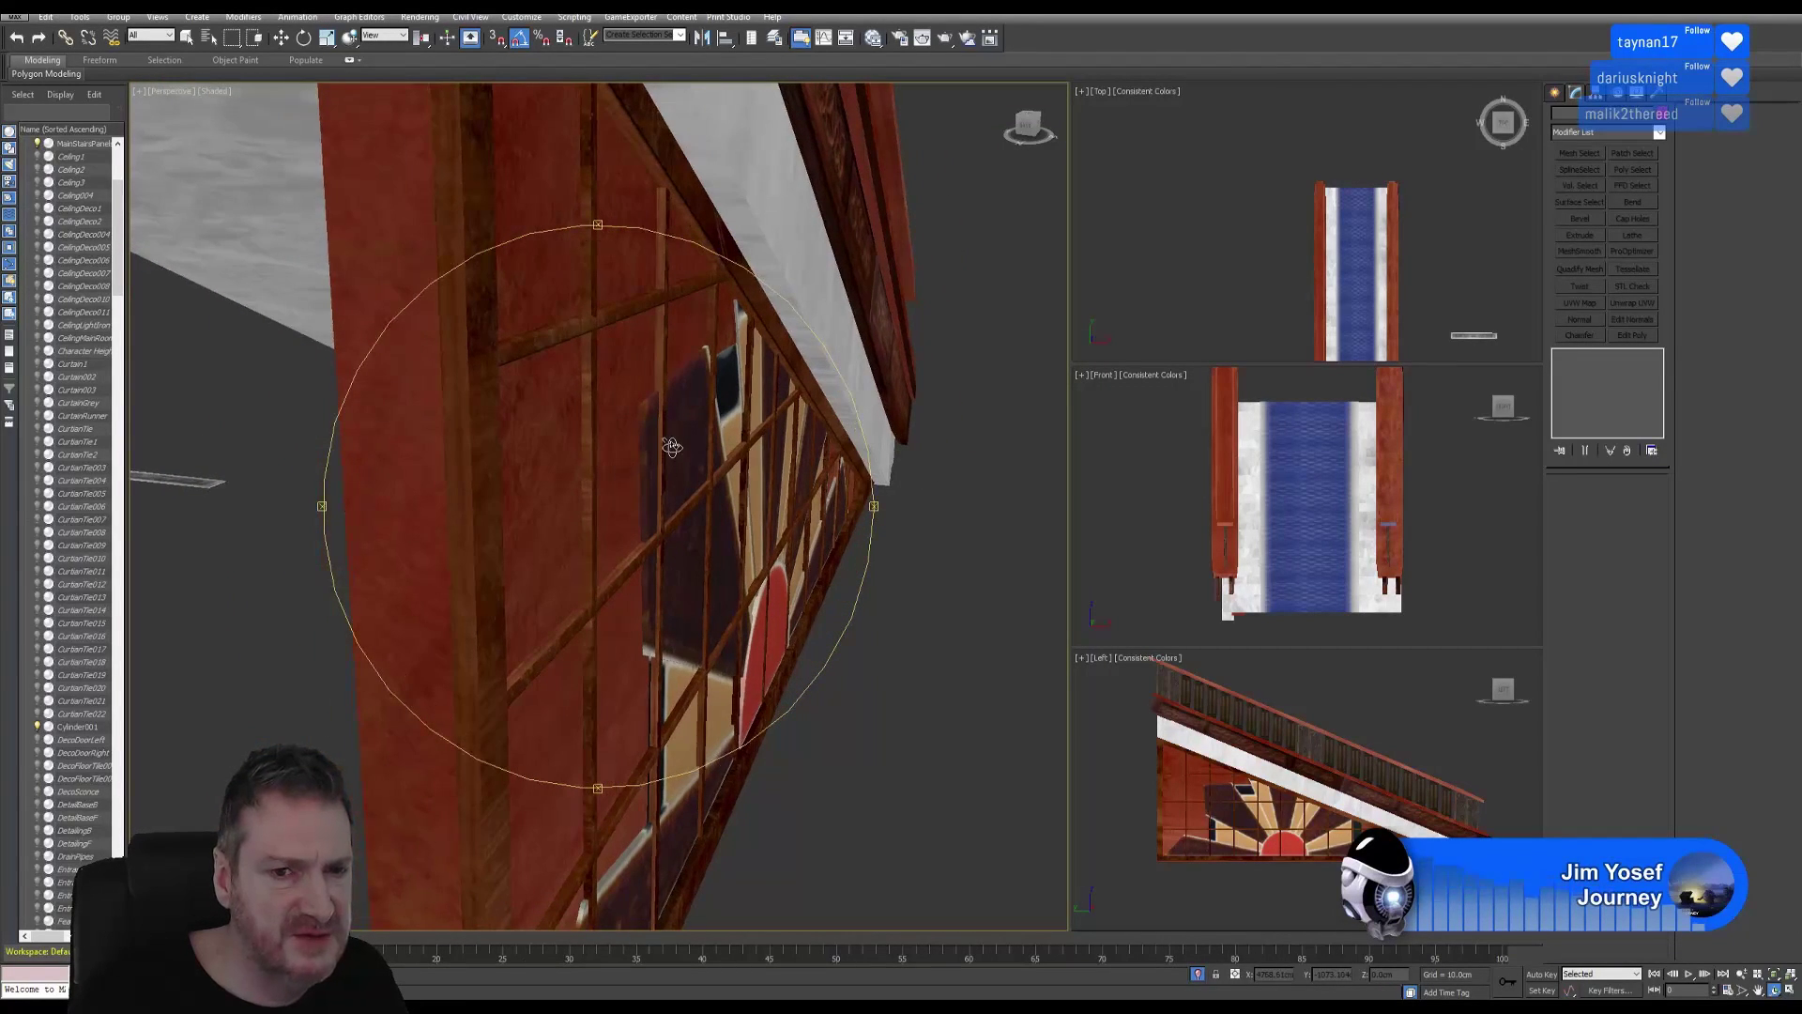
middle_click_drag(671, 447, 682, 411)
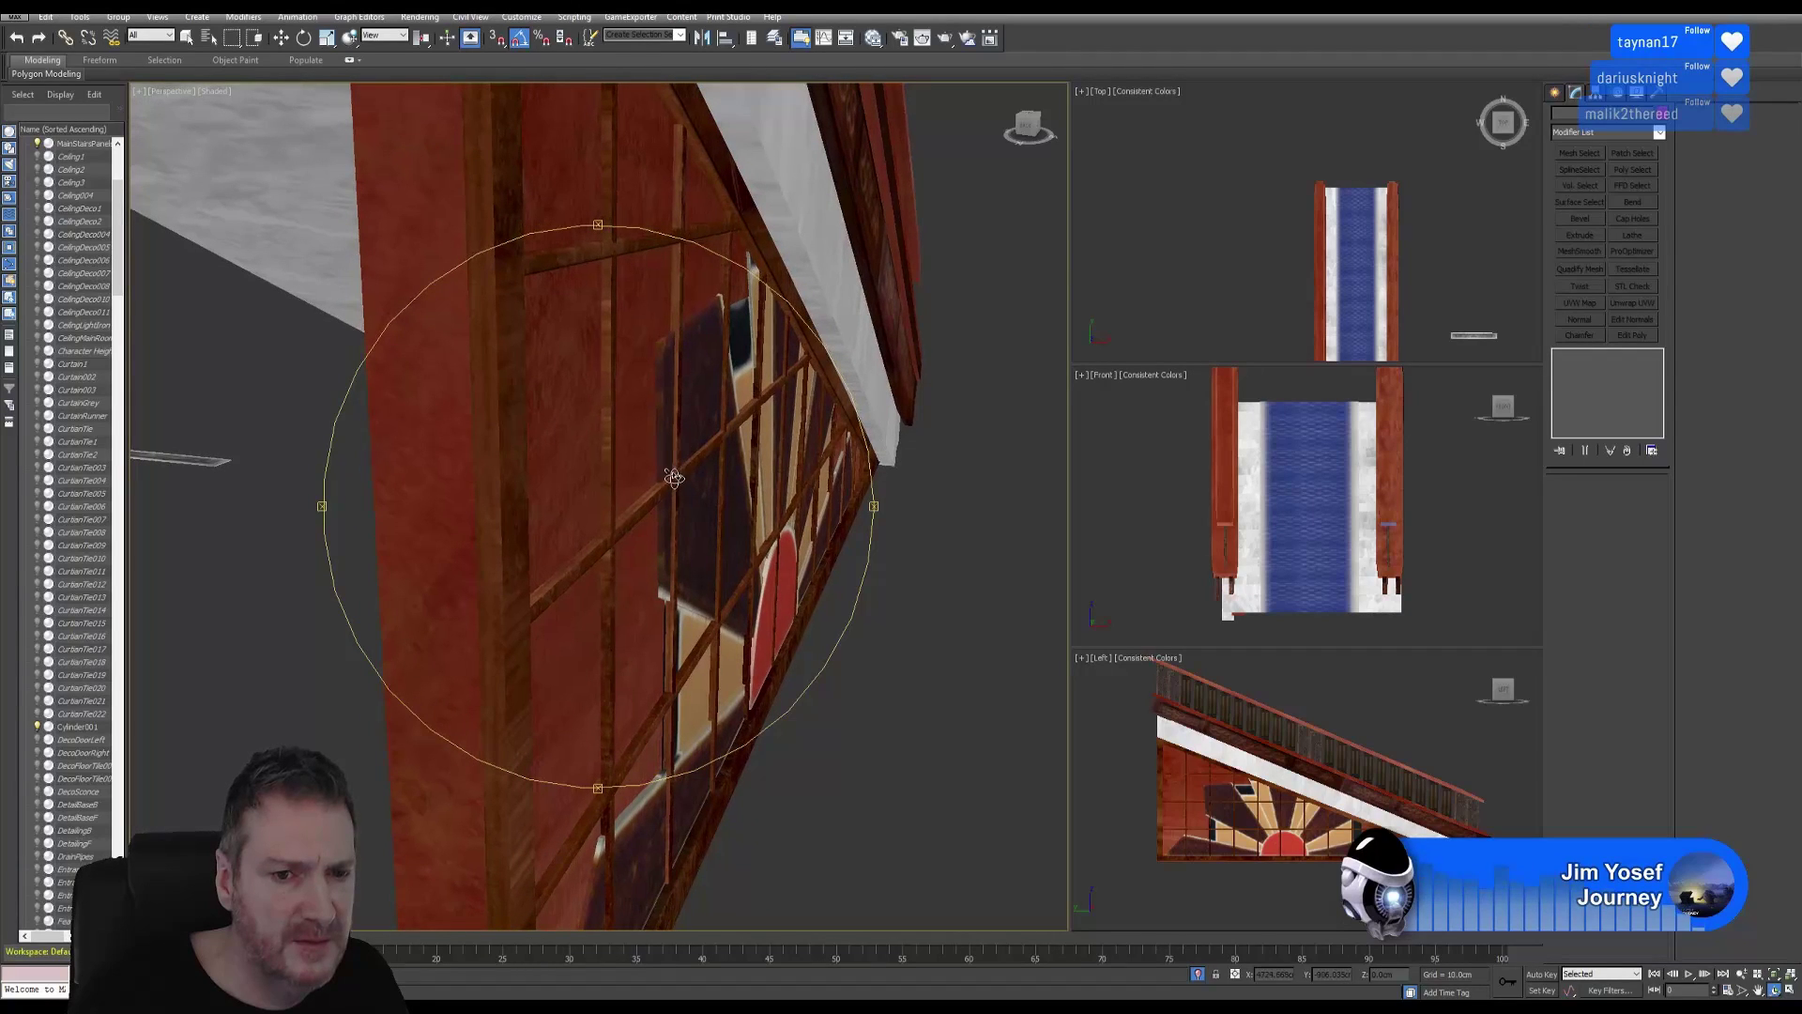
Select the sunburst panel and move it along X, deeper into the red backing behind the lattice.
left_click(283, 41)
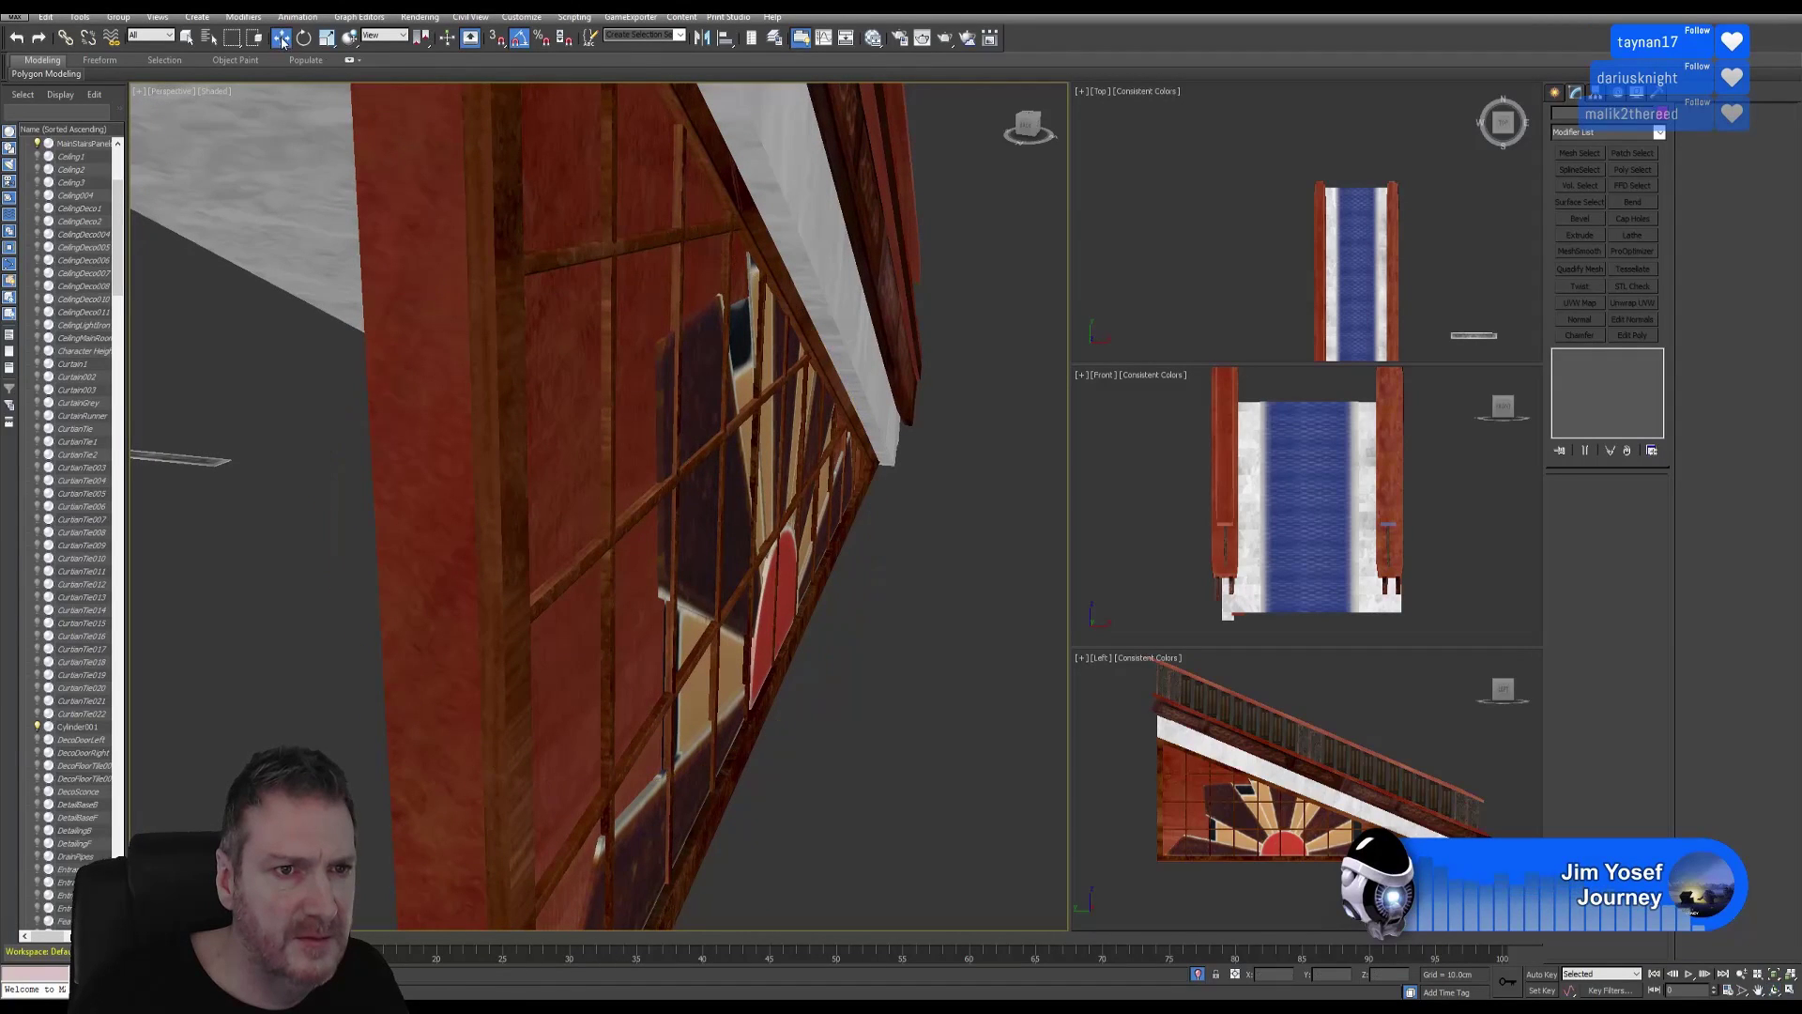
left_click(737, 485)
left_click(762, 663)
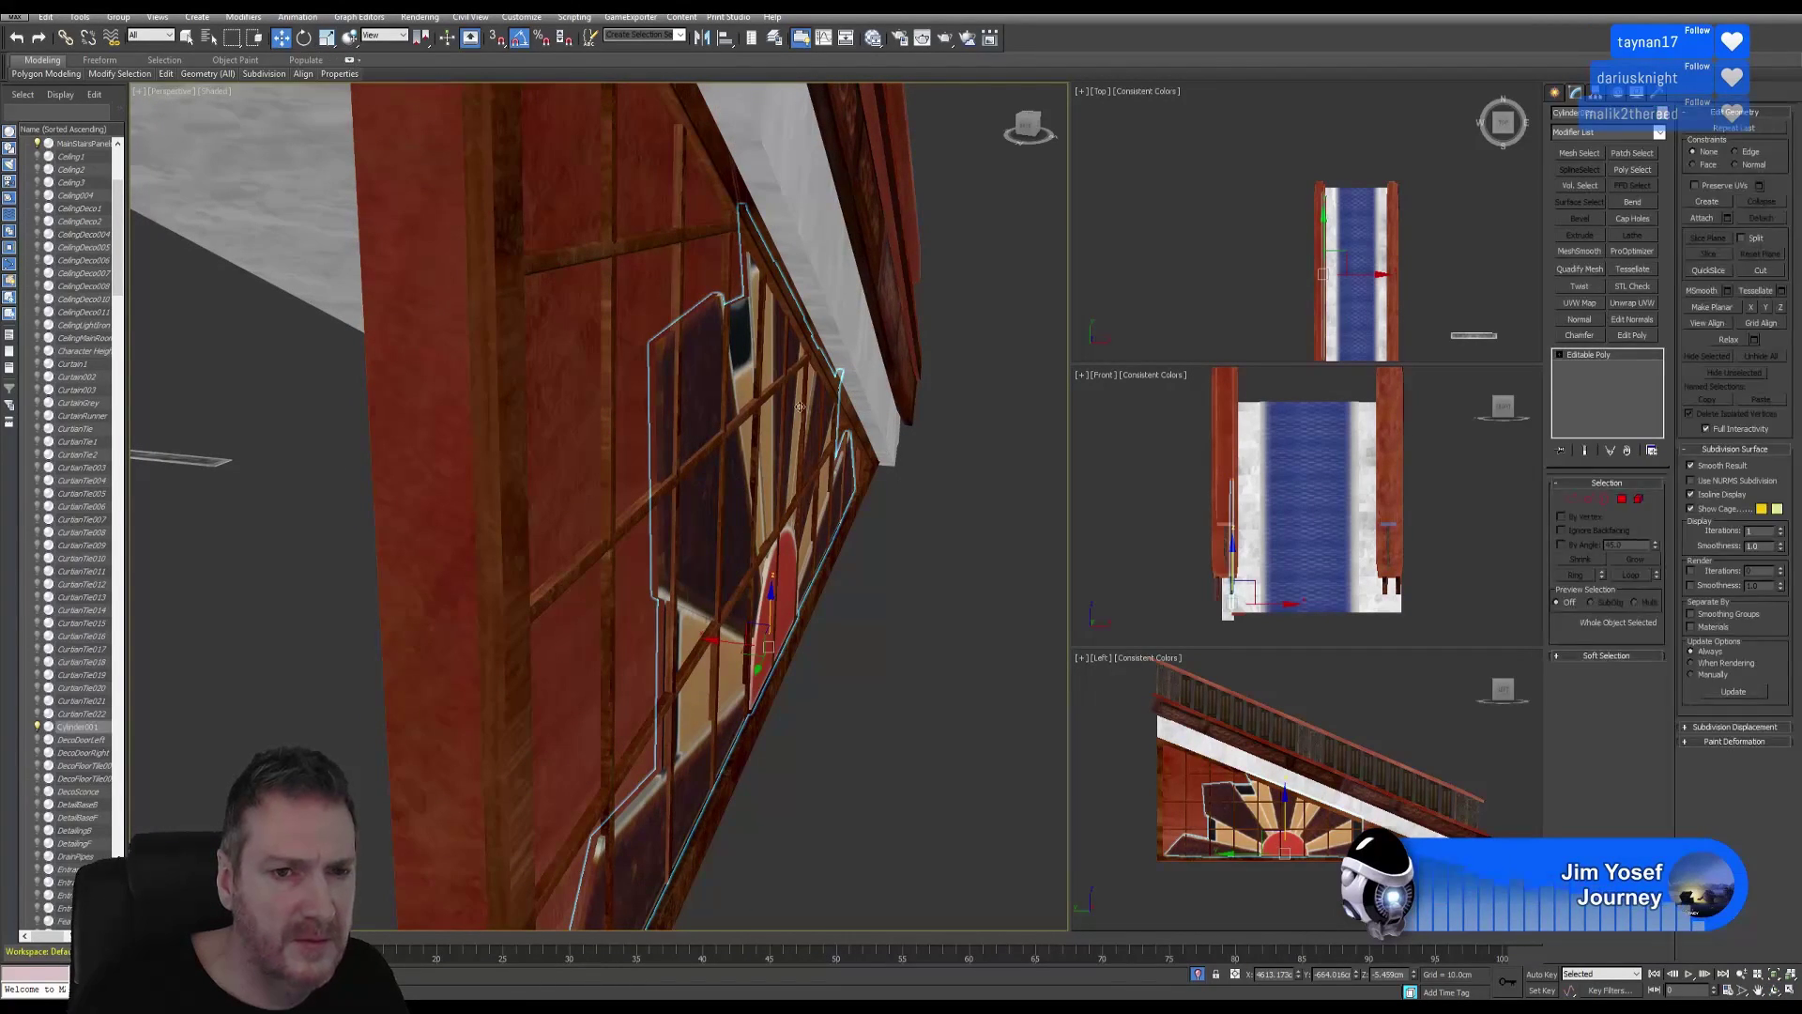
left_click_drag(762, 663, 731, 642)
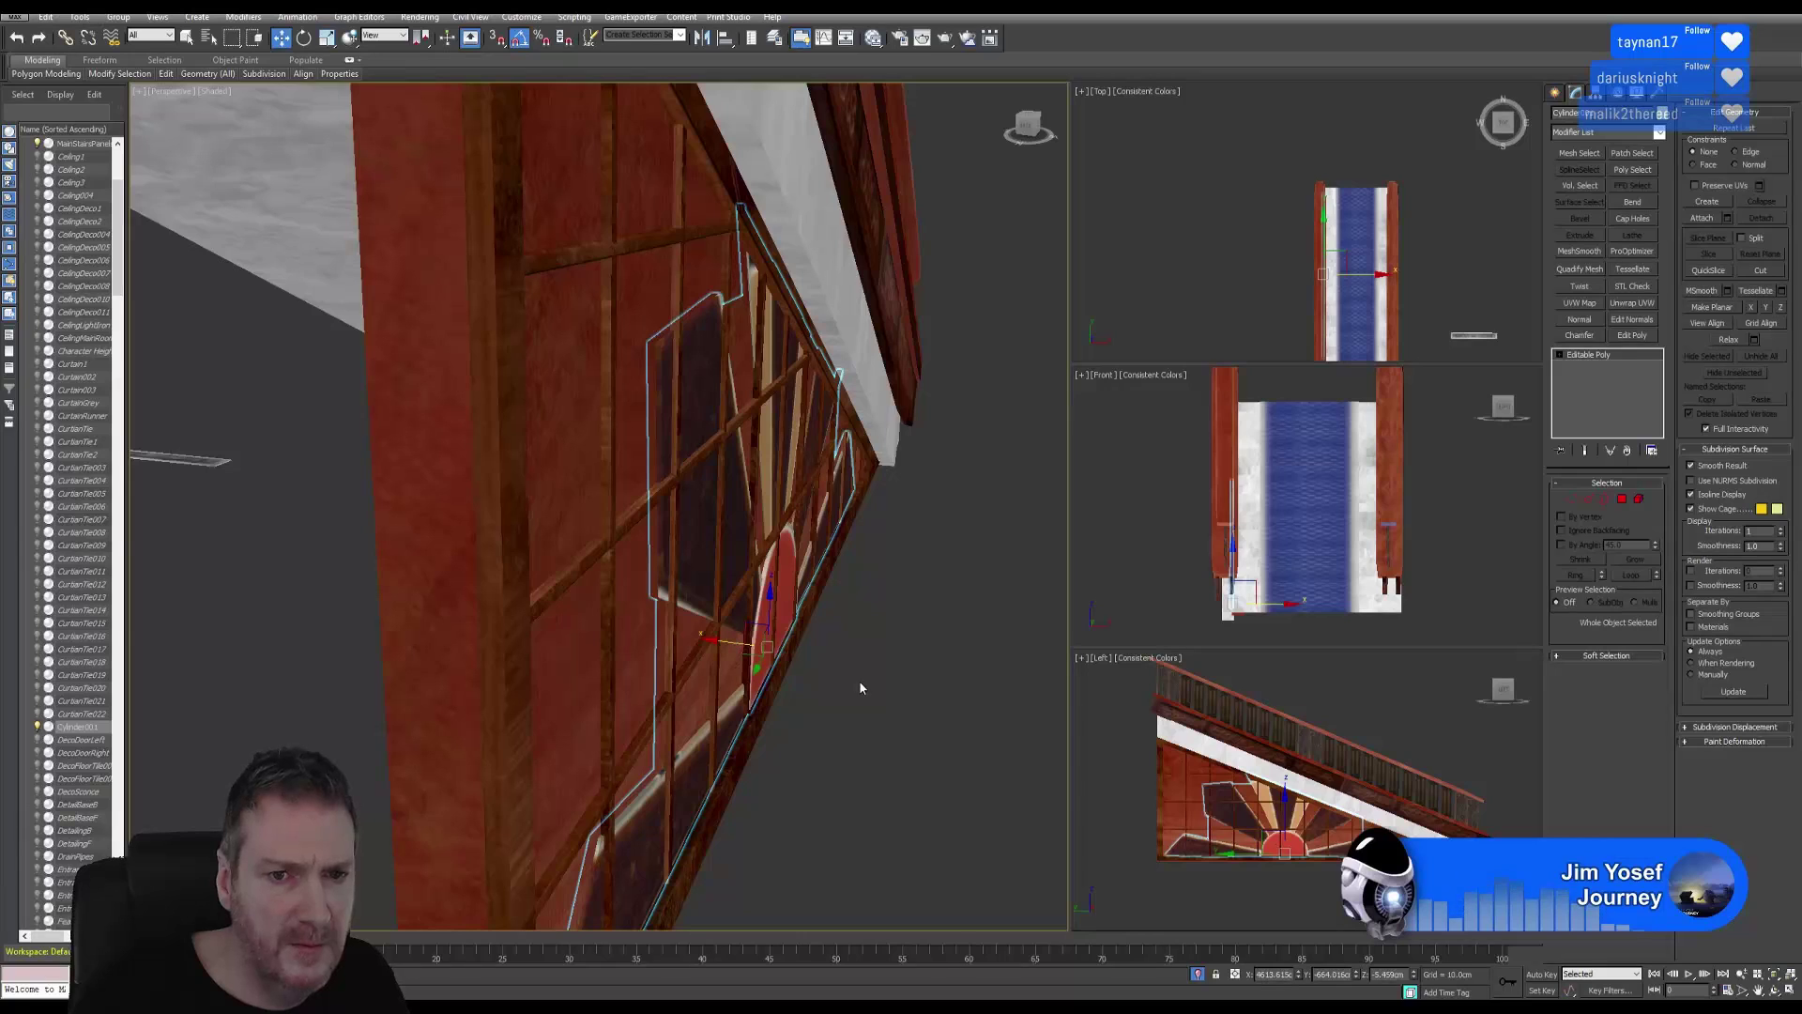
middle_click_drag(826, 599, 669, 586)
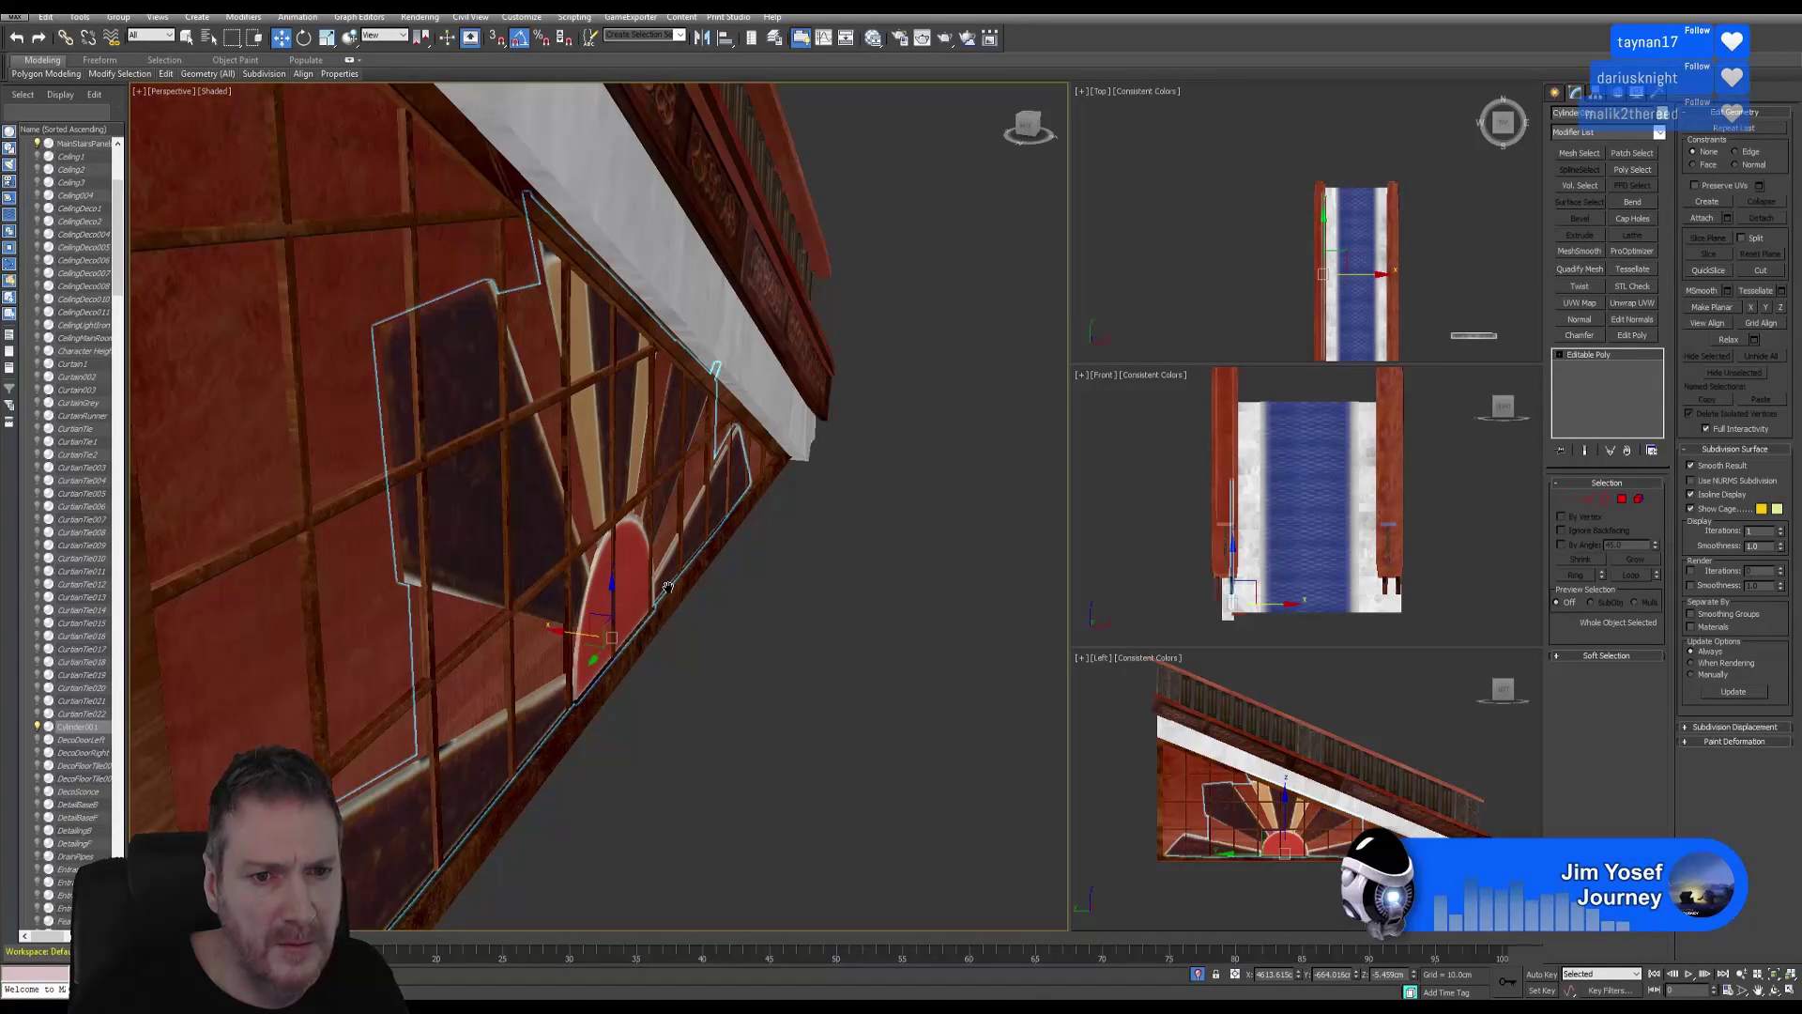
Nudge the sunburst panel slightly back out along X so it sits just in front of the red backing.
left_click(1774, 991)
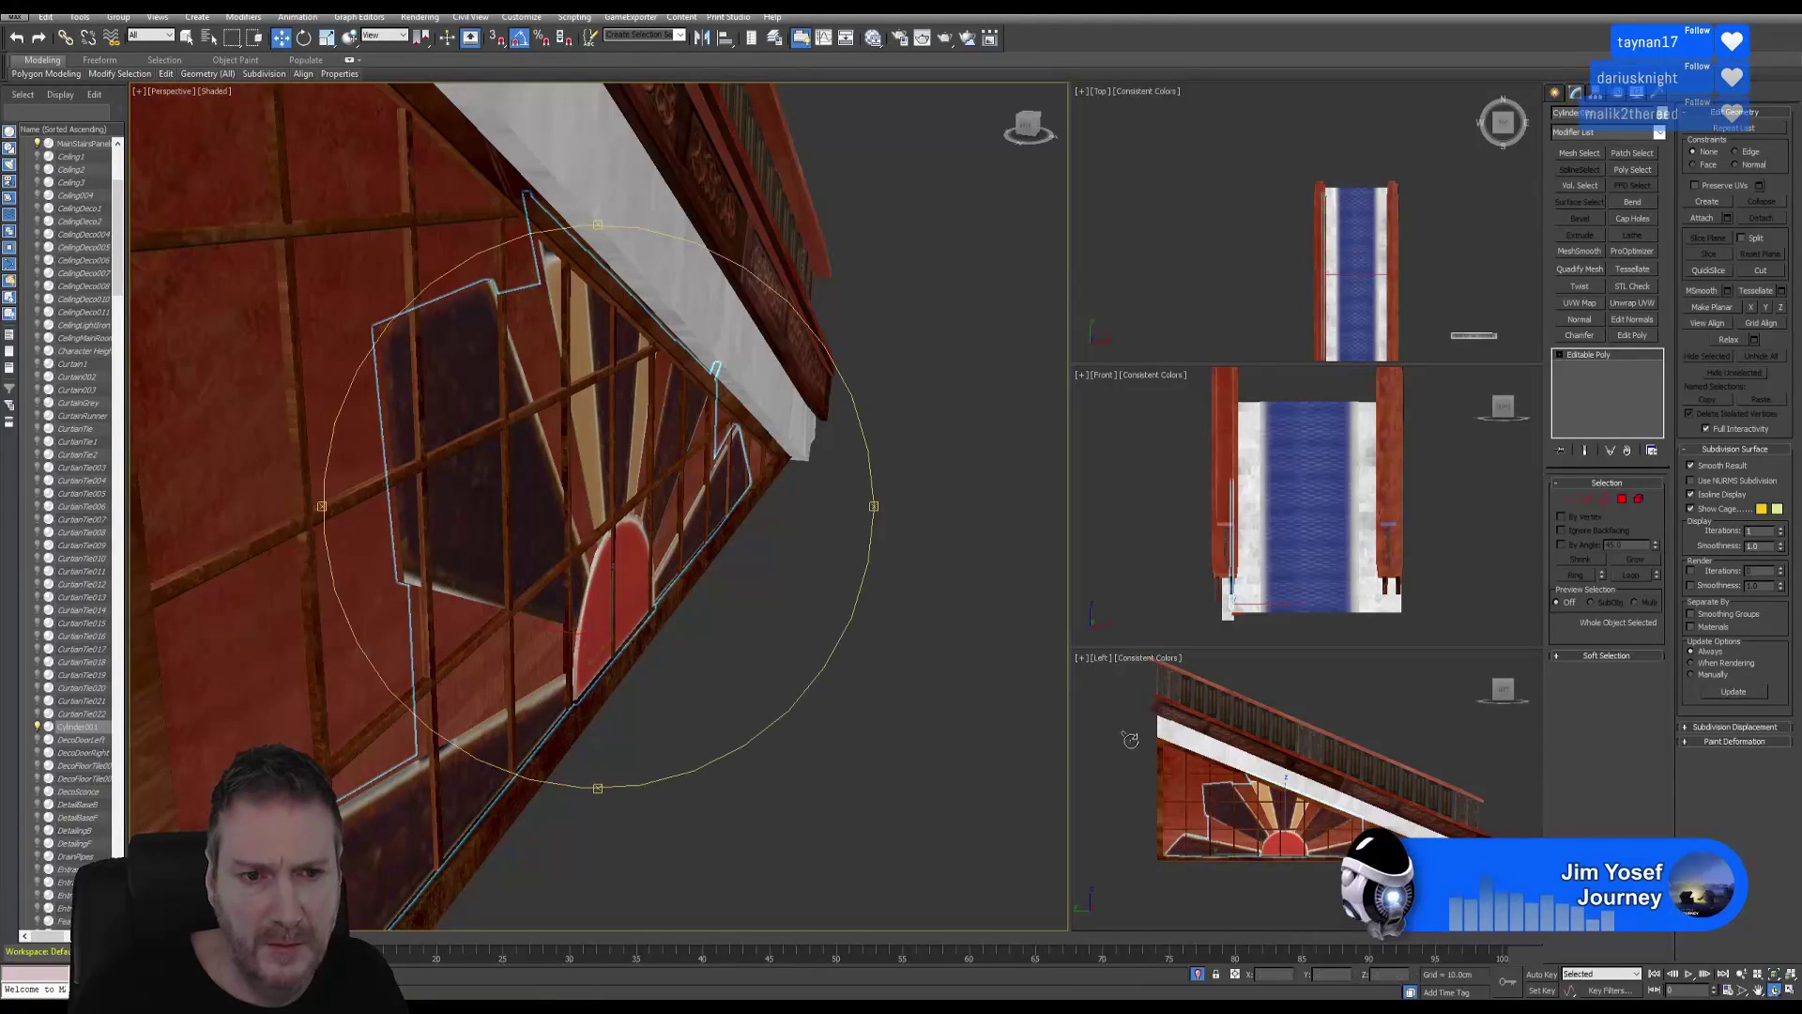
left_click_drag(659, 561, 570, 410)
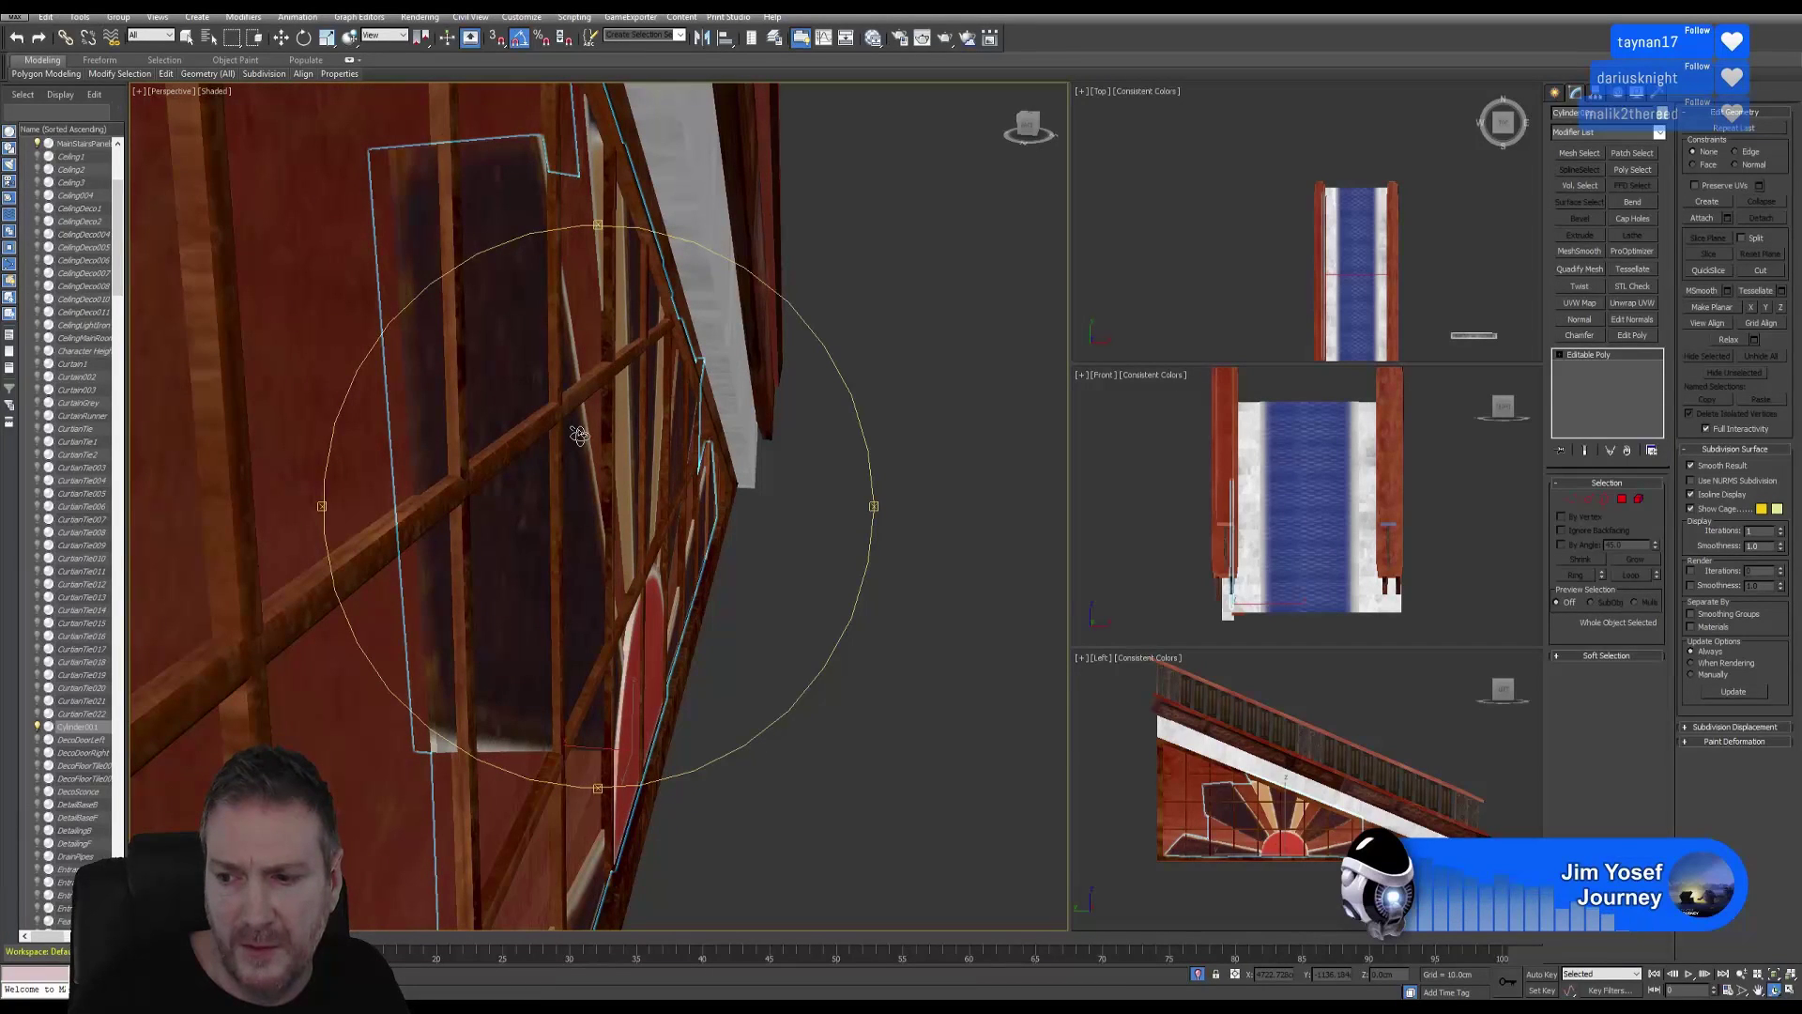
left_click(281, 37)
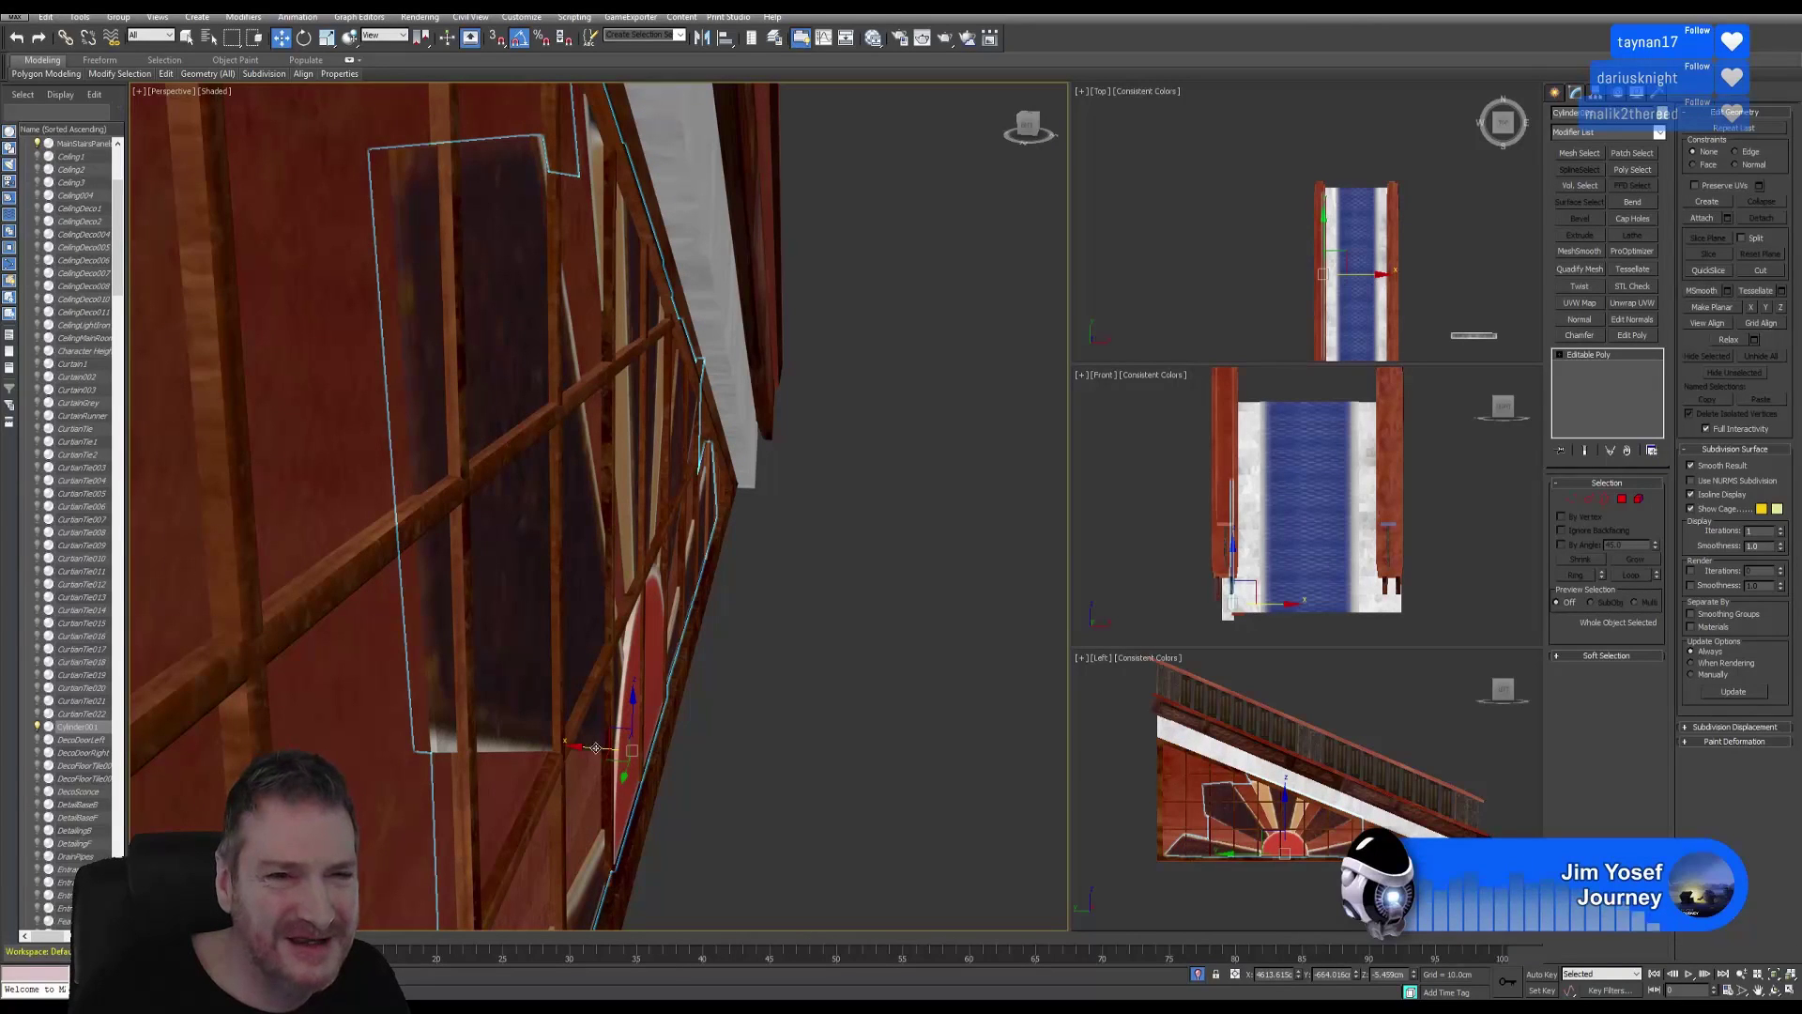
left_click_drag(597, 748, 598, 746)
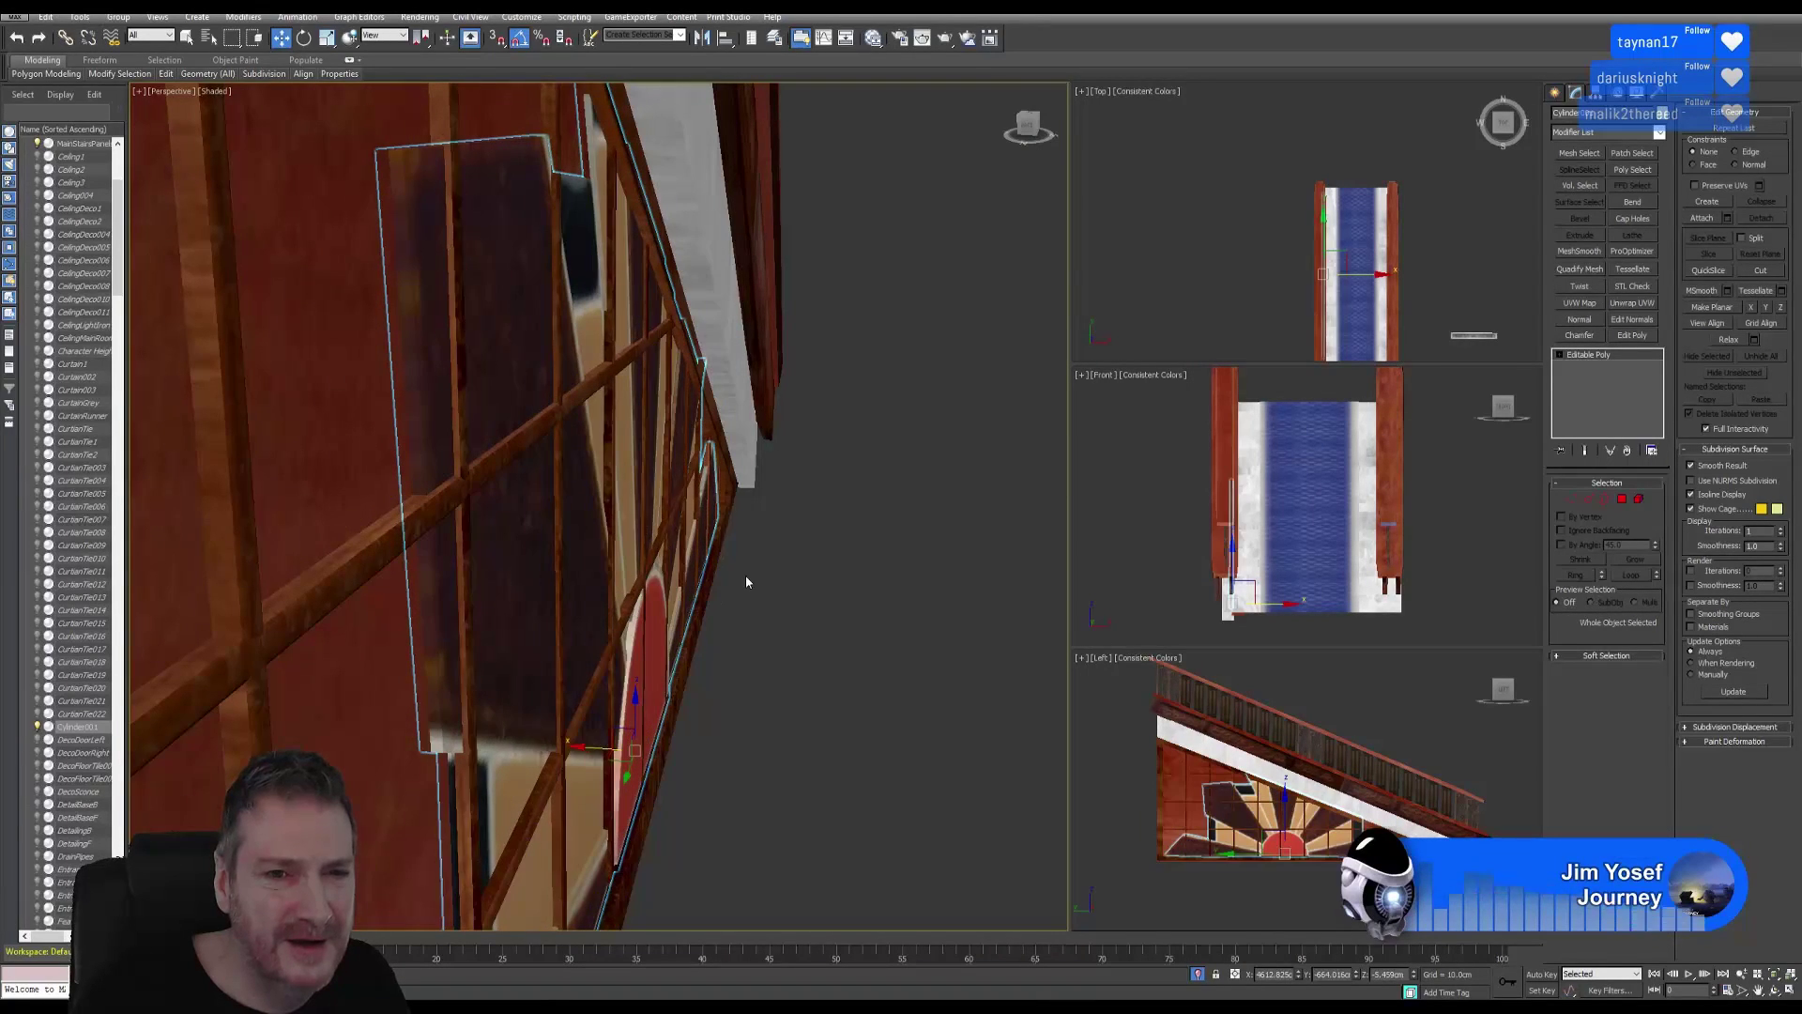
middle_click_drag(746, 575, 759, 690)
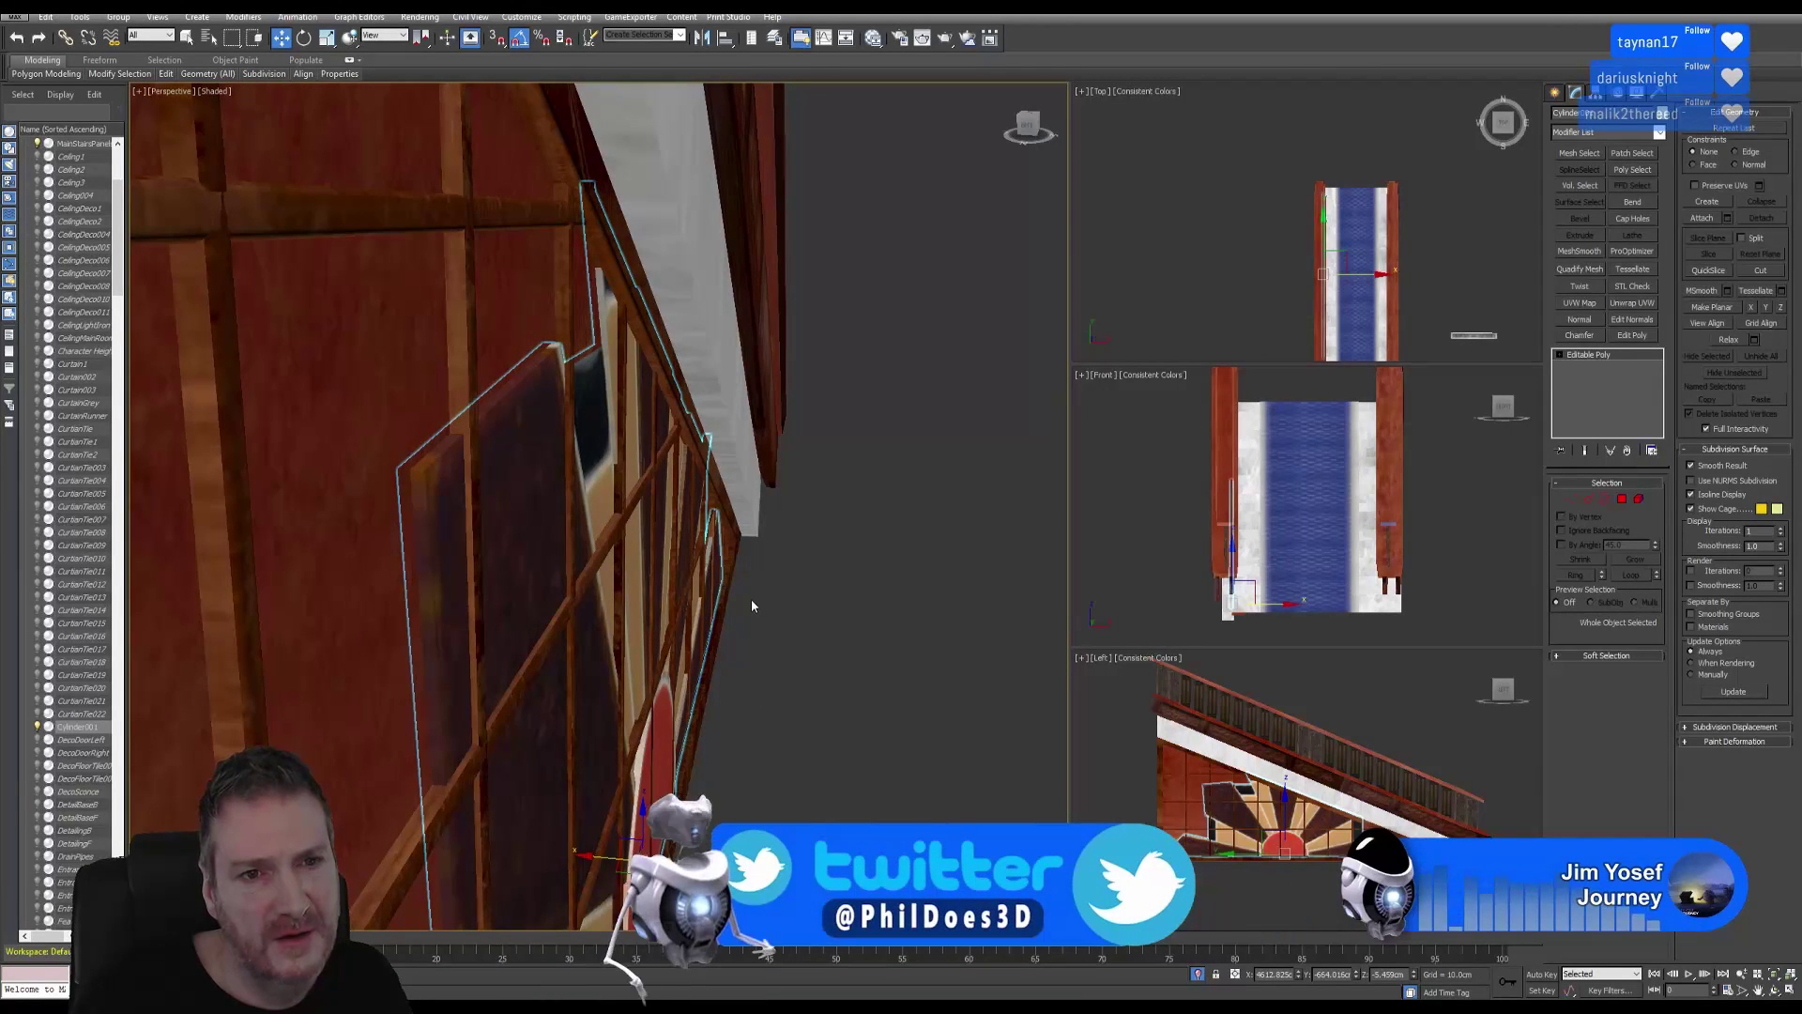
scroll(751, 598, "down", 3)
middle_click_drag(752, 572, 764, 544)
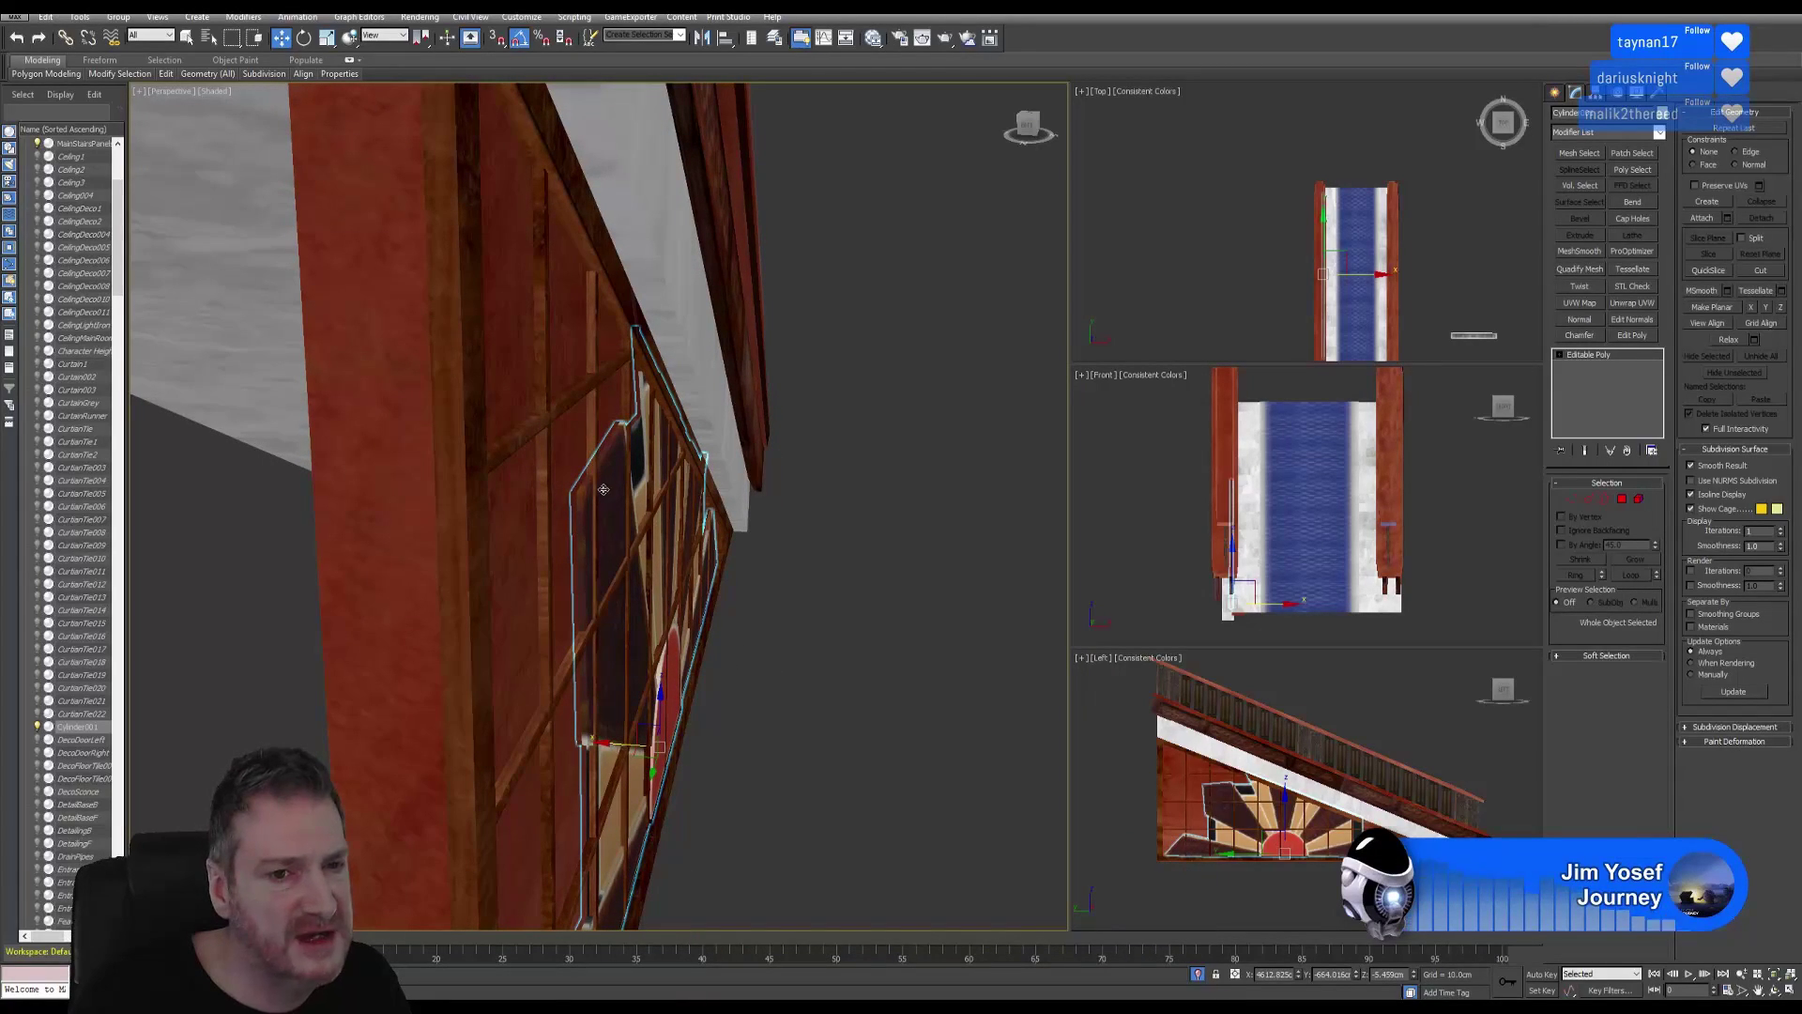
Isolate the sunburst panel and enter polygon editing with its rear side in view.
left_click(79, 17)
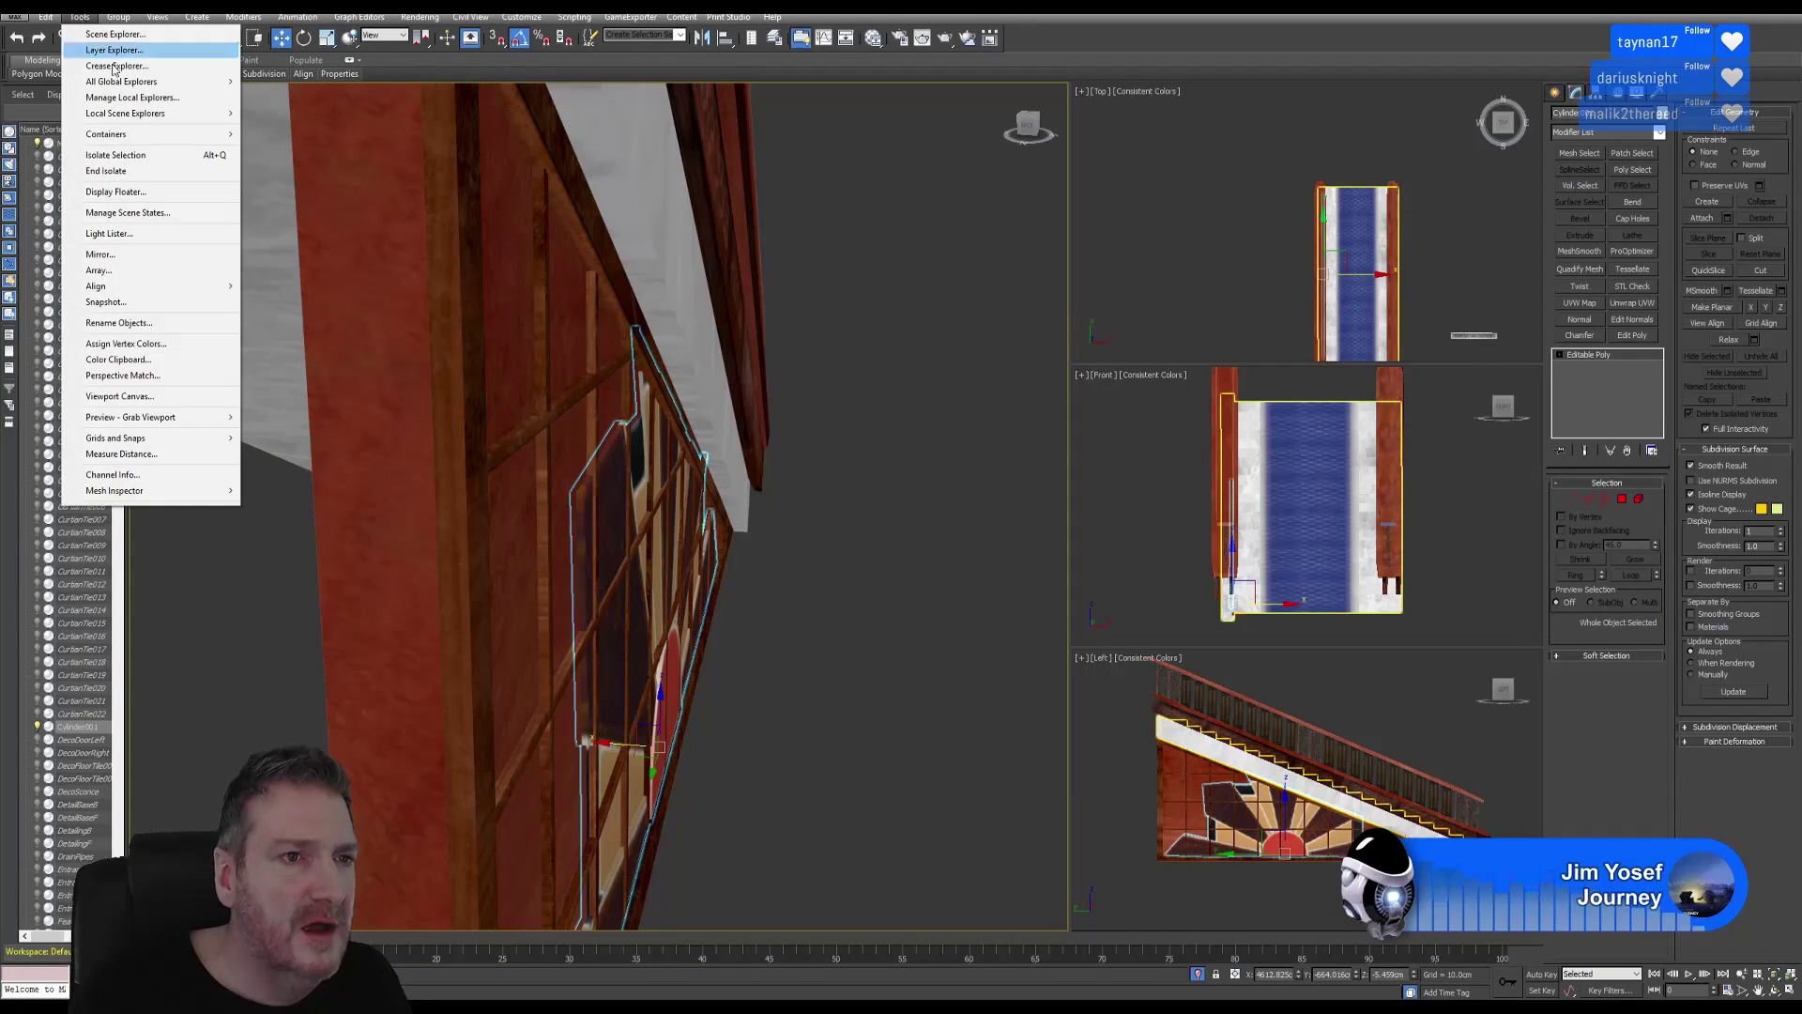
left_click(117, 155)
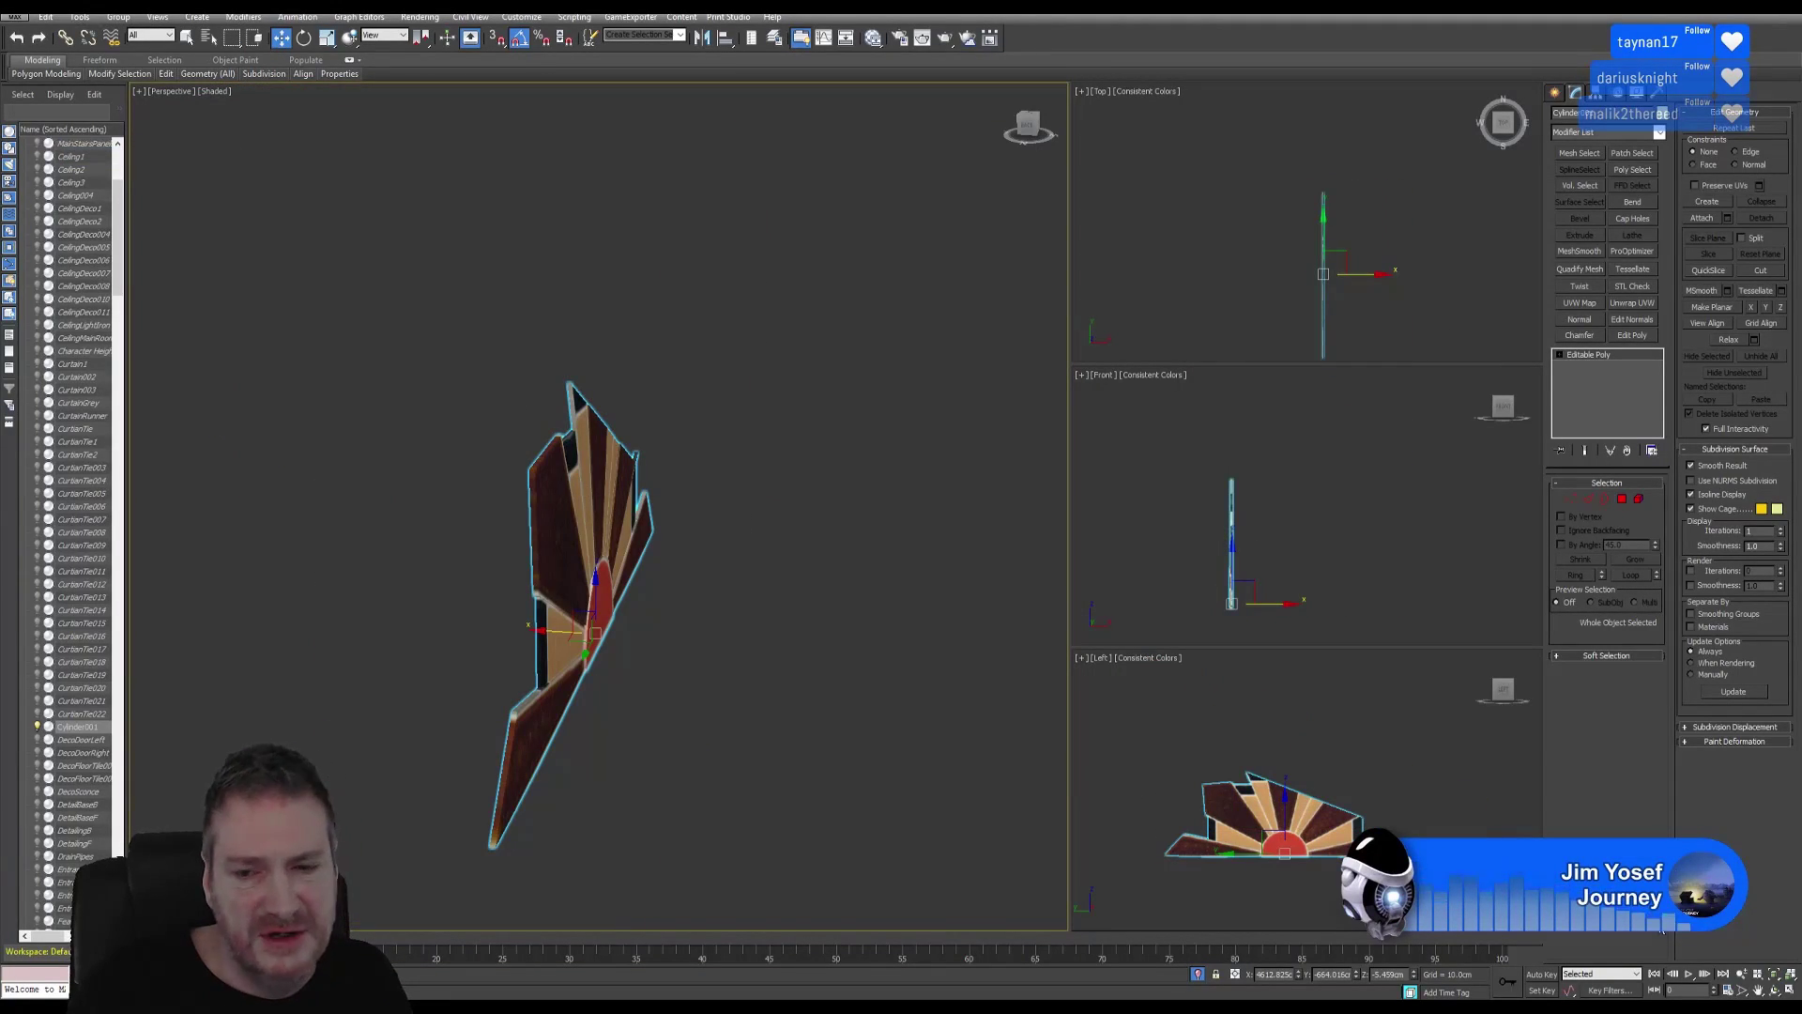
left_click(1774, 991)
left_click_drag(434, 591, 416, 262)
left_click(189, 38)
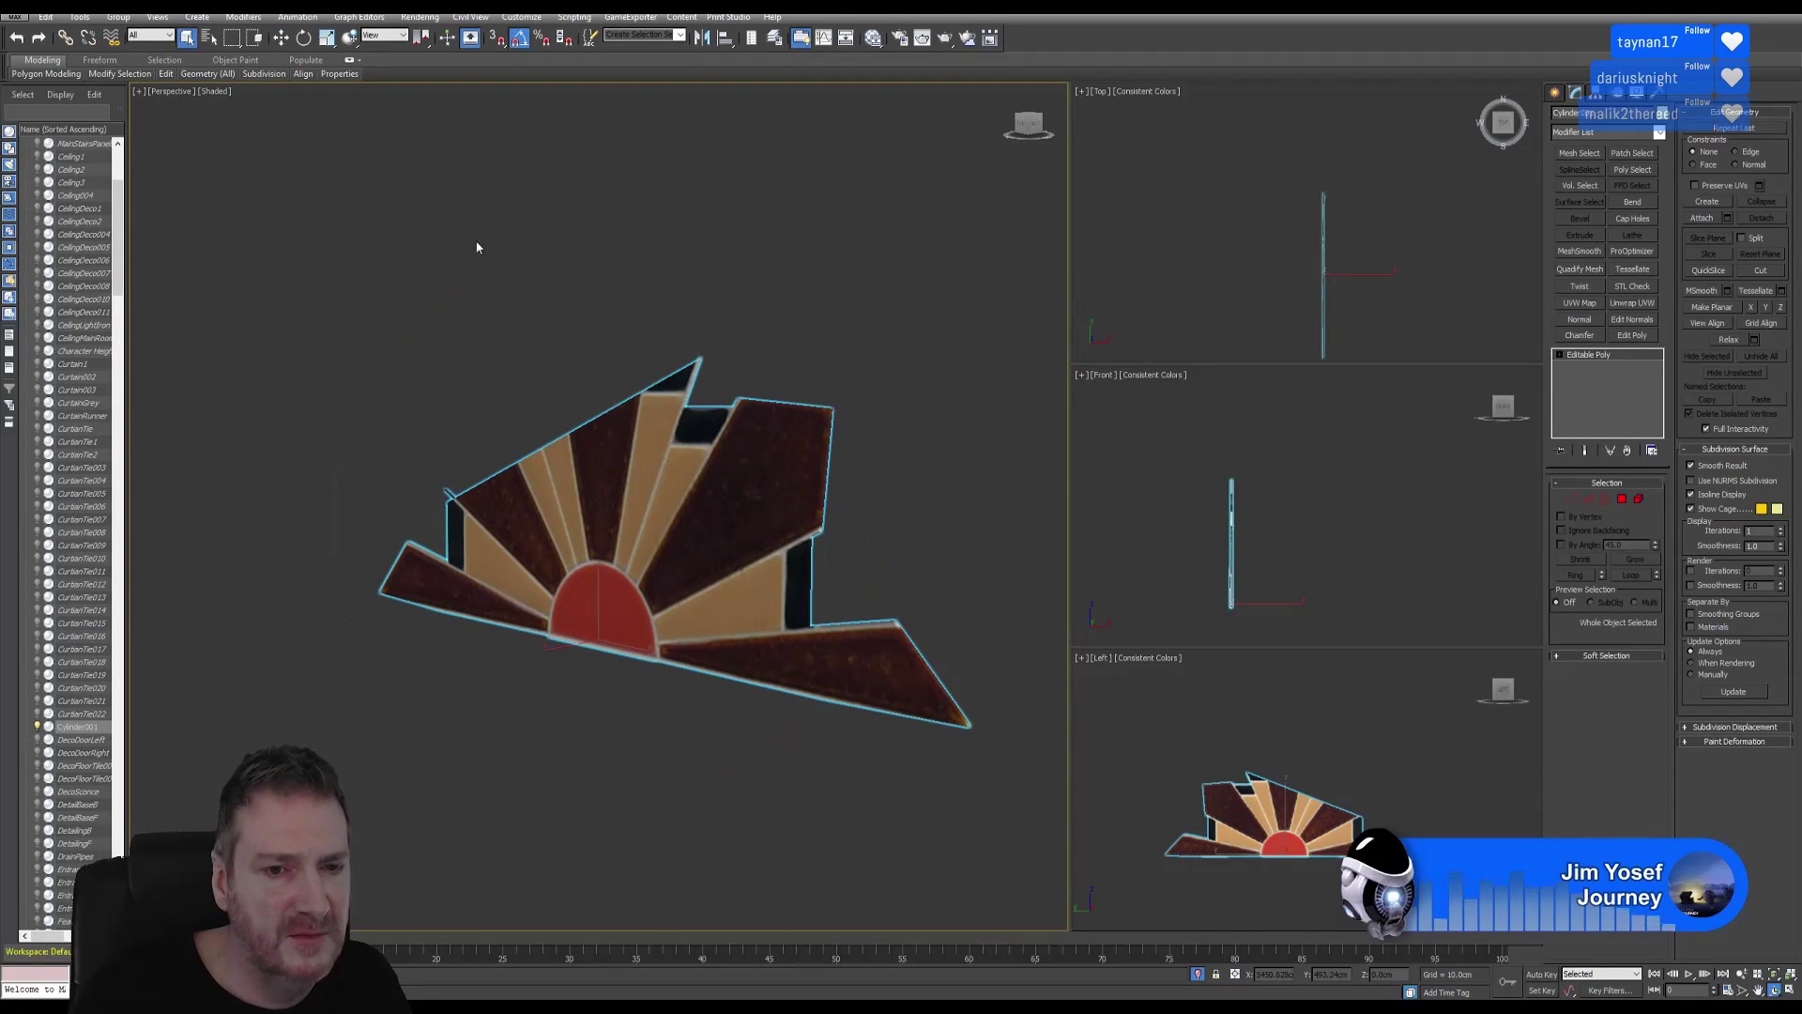
left_click(1622, 501)
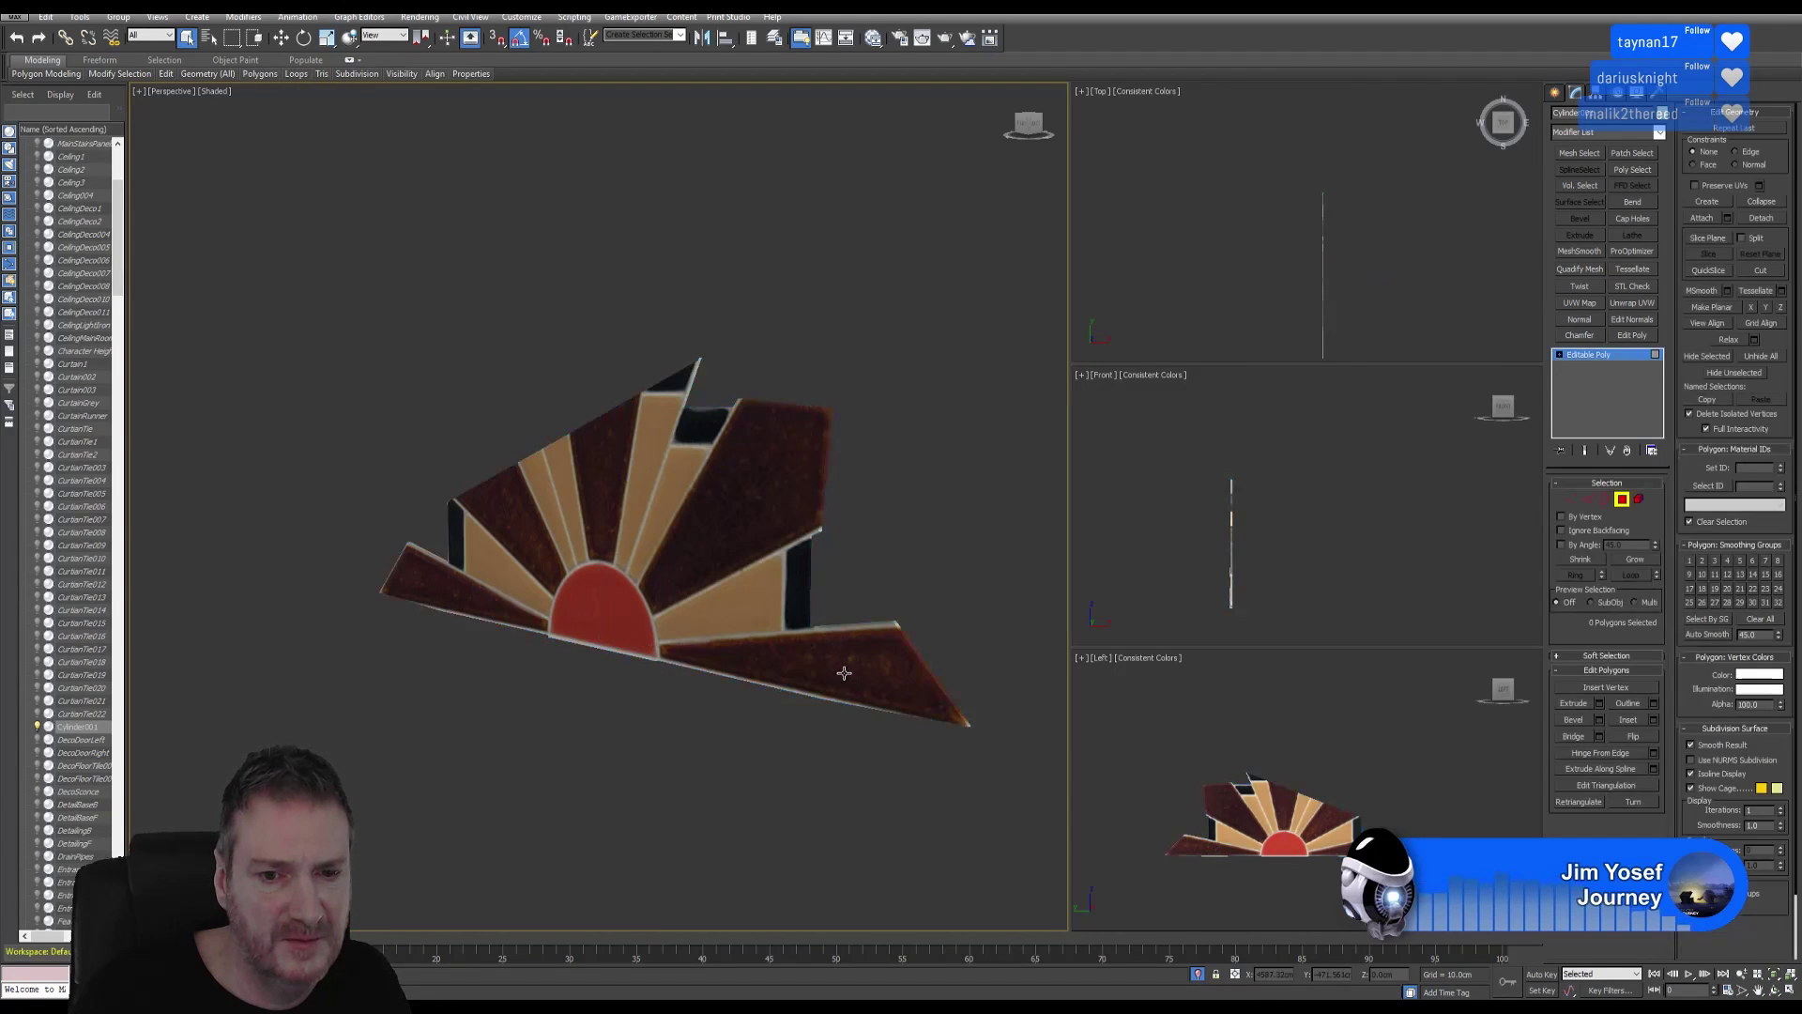
left_click(808, 665)
left_click(725, 608, "ctrl")
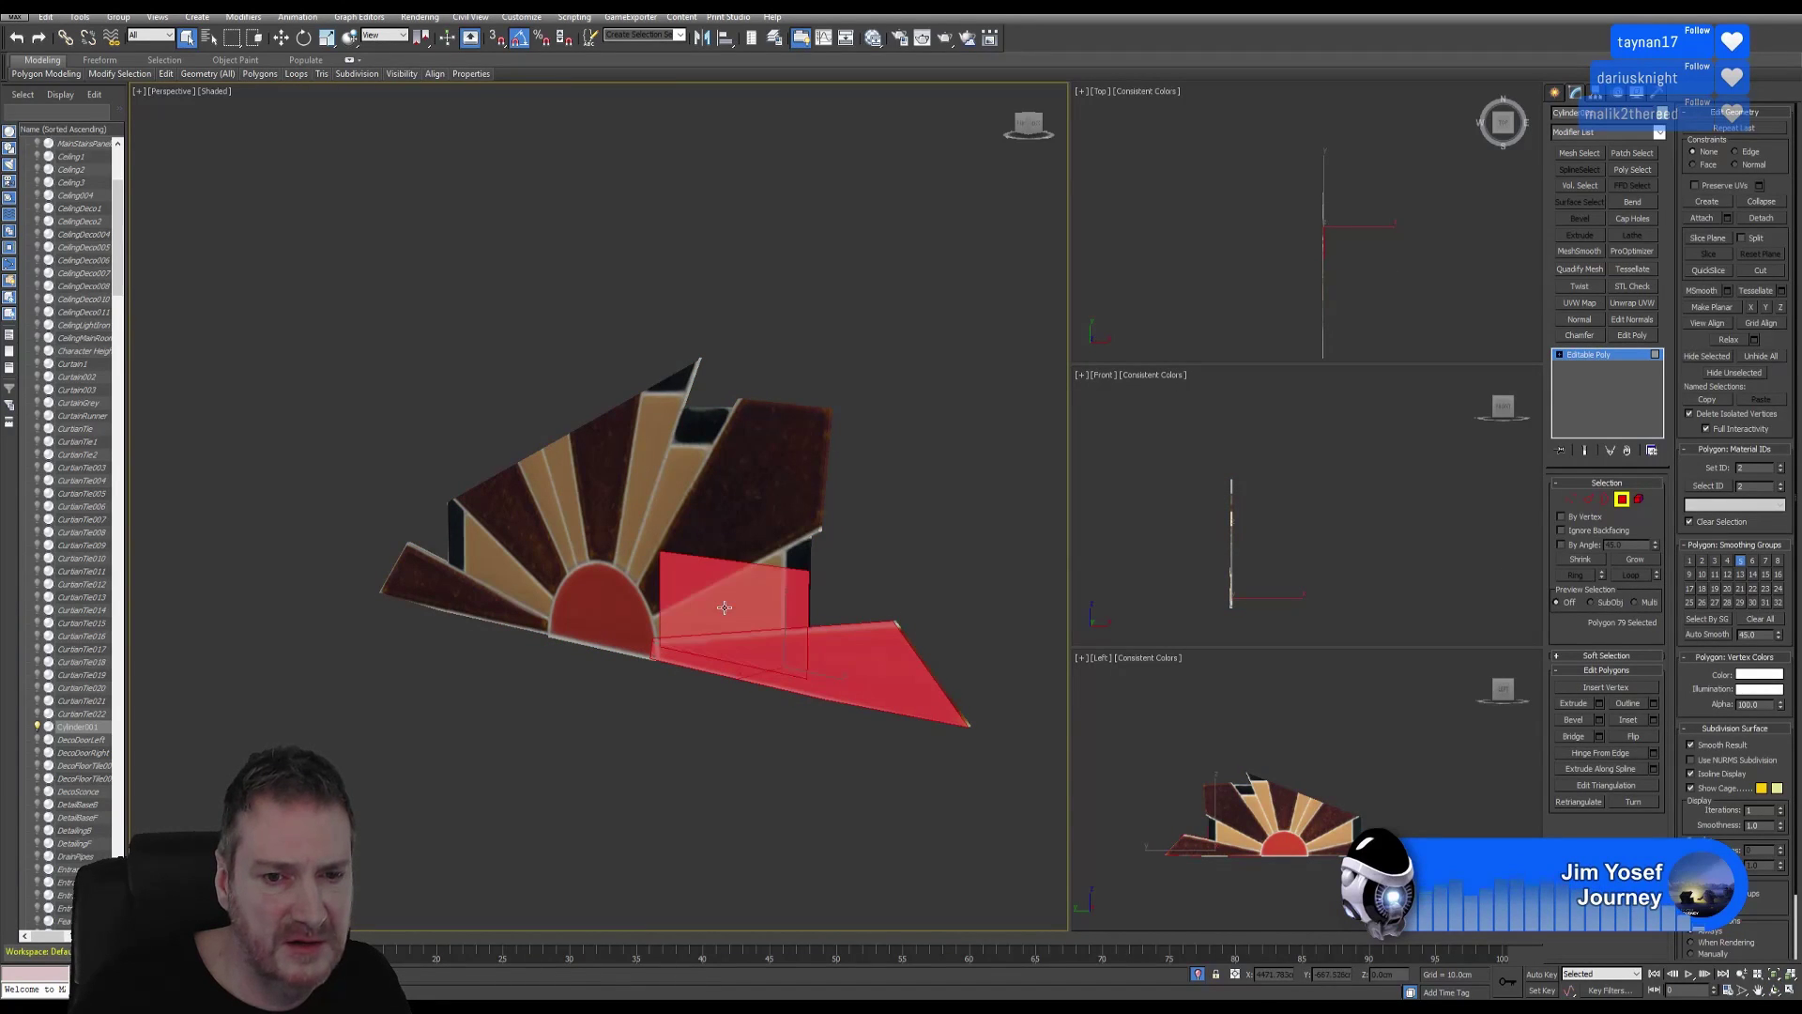
left_click(708, 544, "ctrl")
left_click(740, 445, "ctrl")
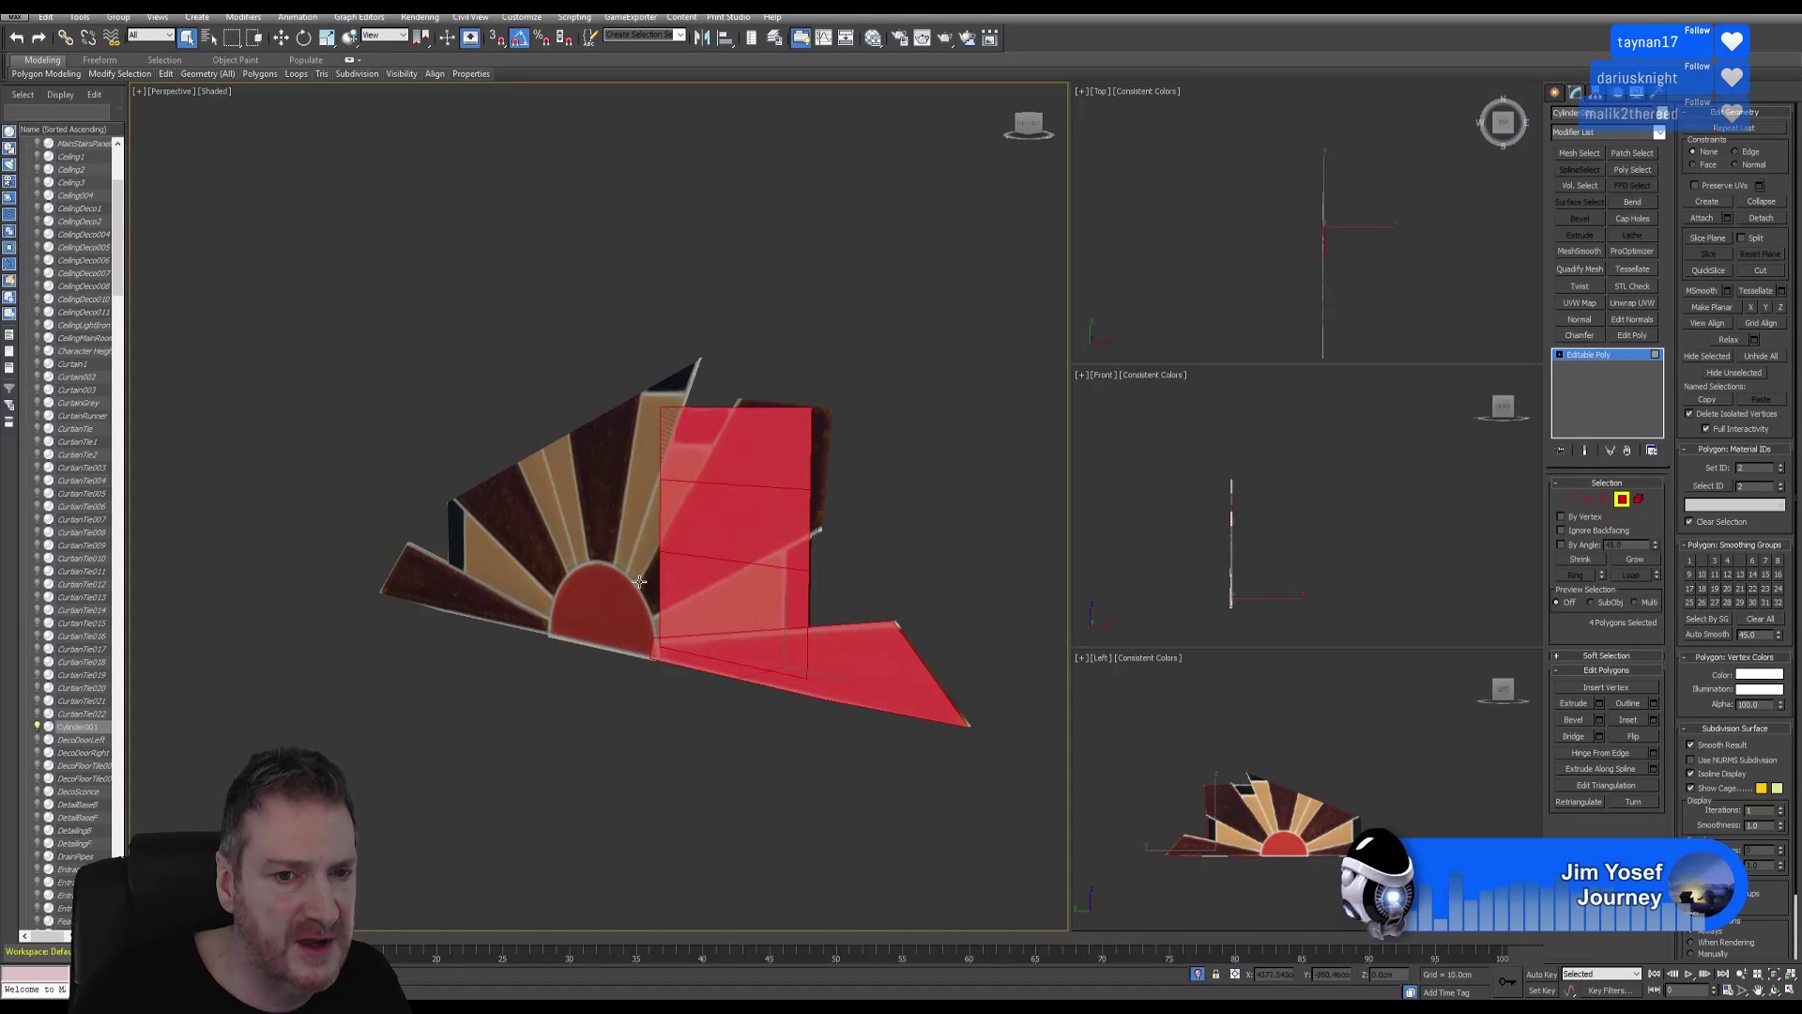
left_click(640, 581, "ctrl")
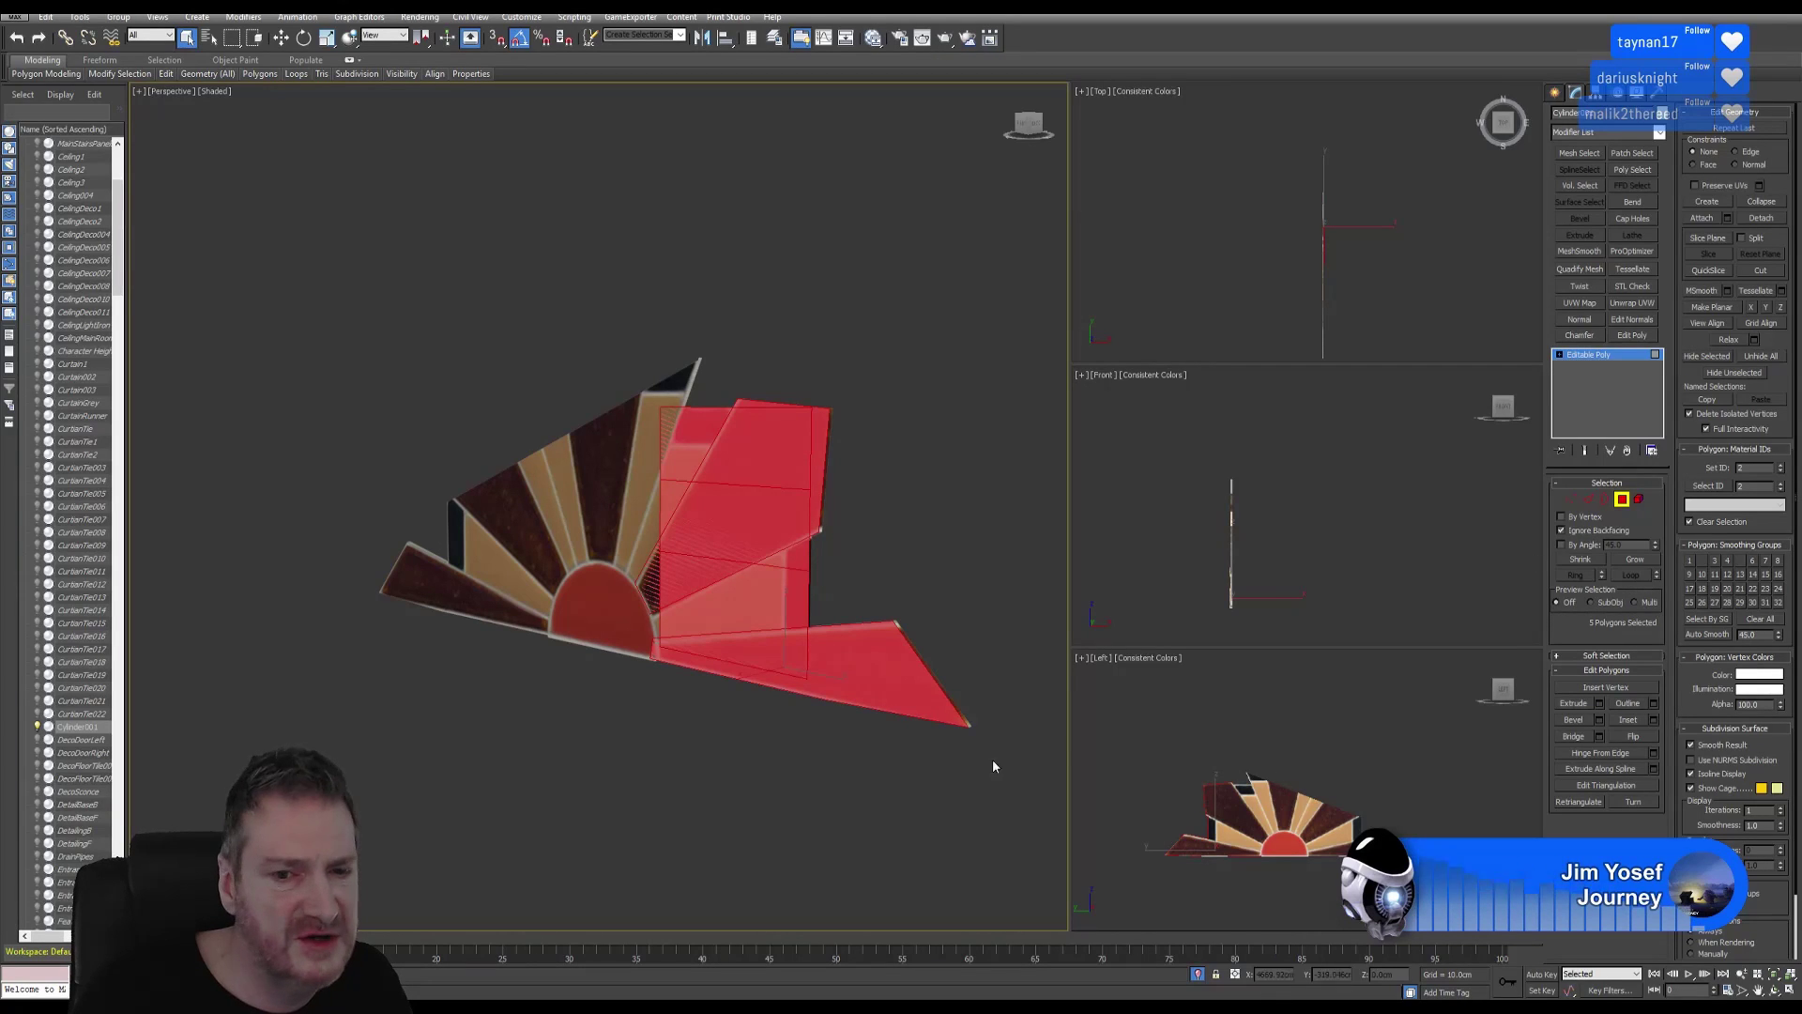
left_click(903, 757)
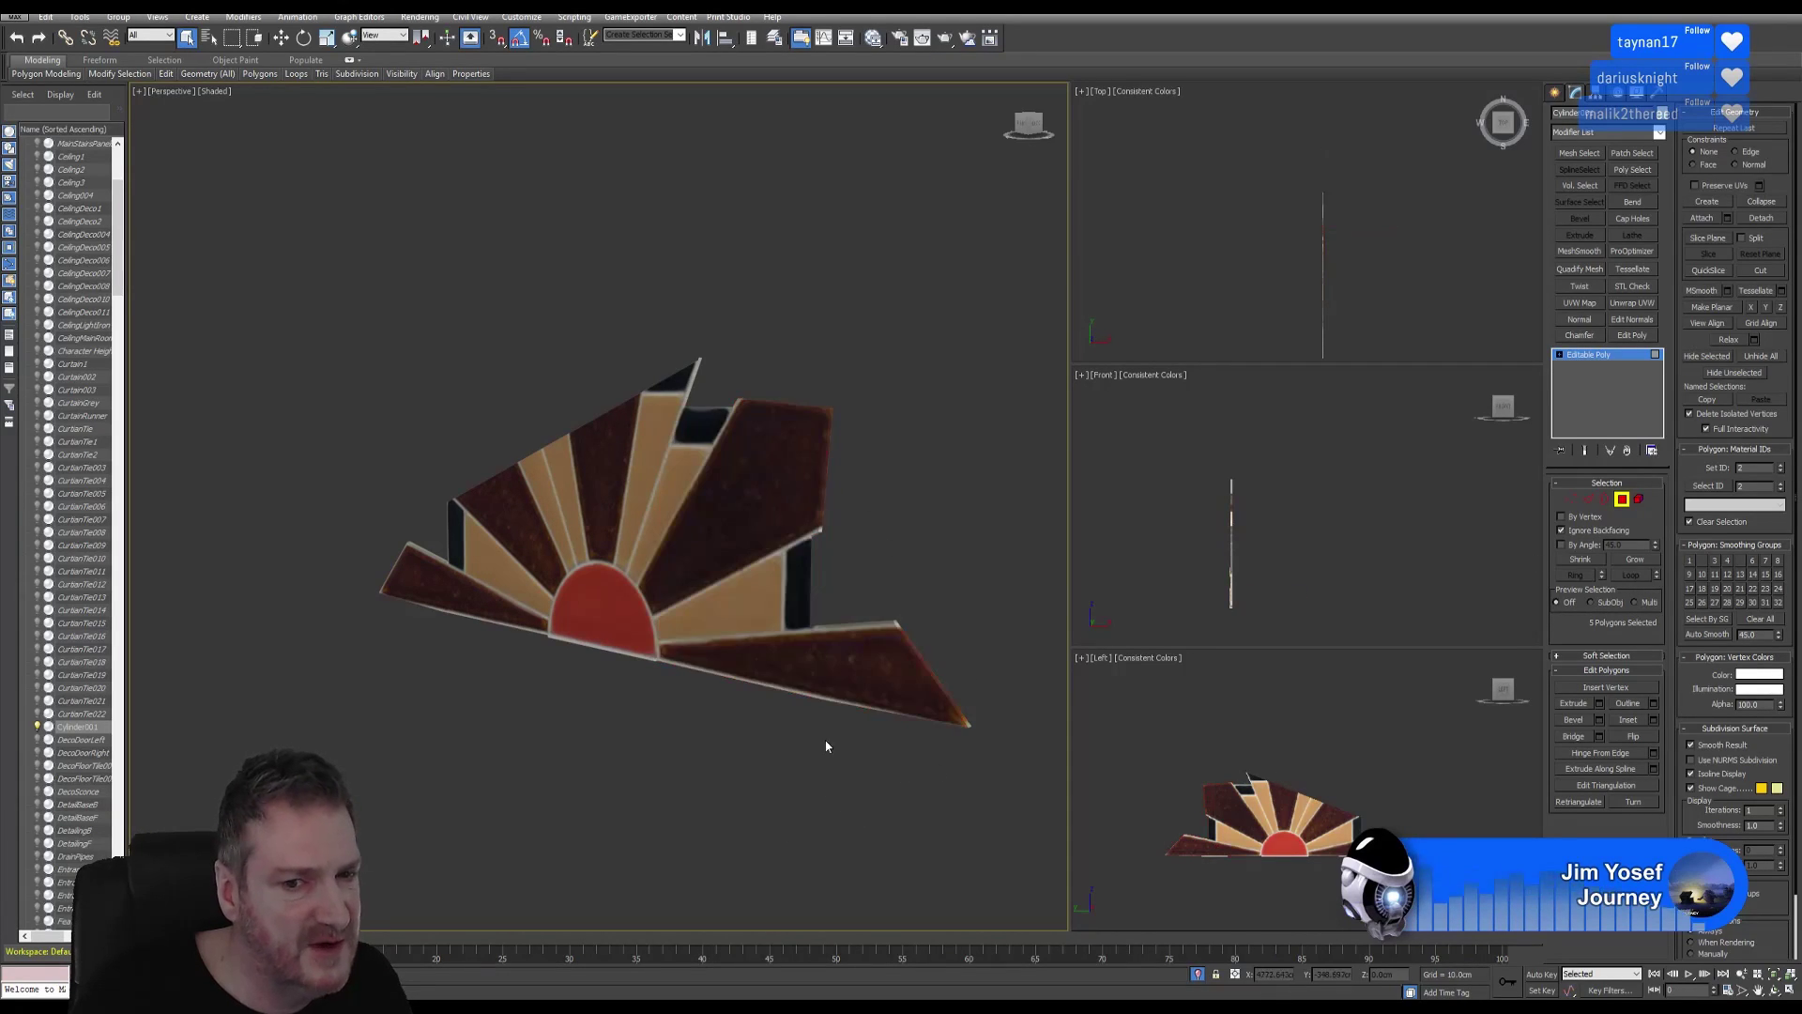
Select the polygons facing the rear of the sunburst panel, including its rays, centre and corner pieces, and delete them.
left_click(779, 675)
left_click(742, 620, "ctrl")
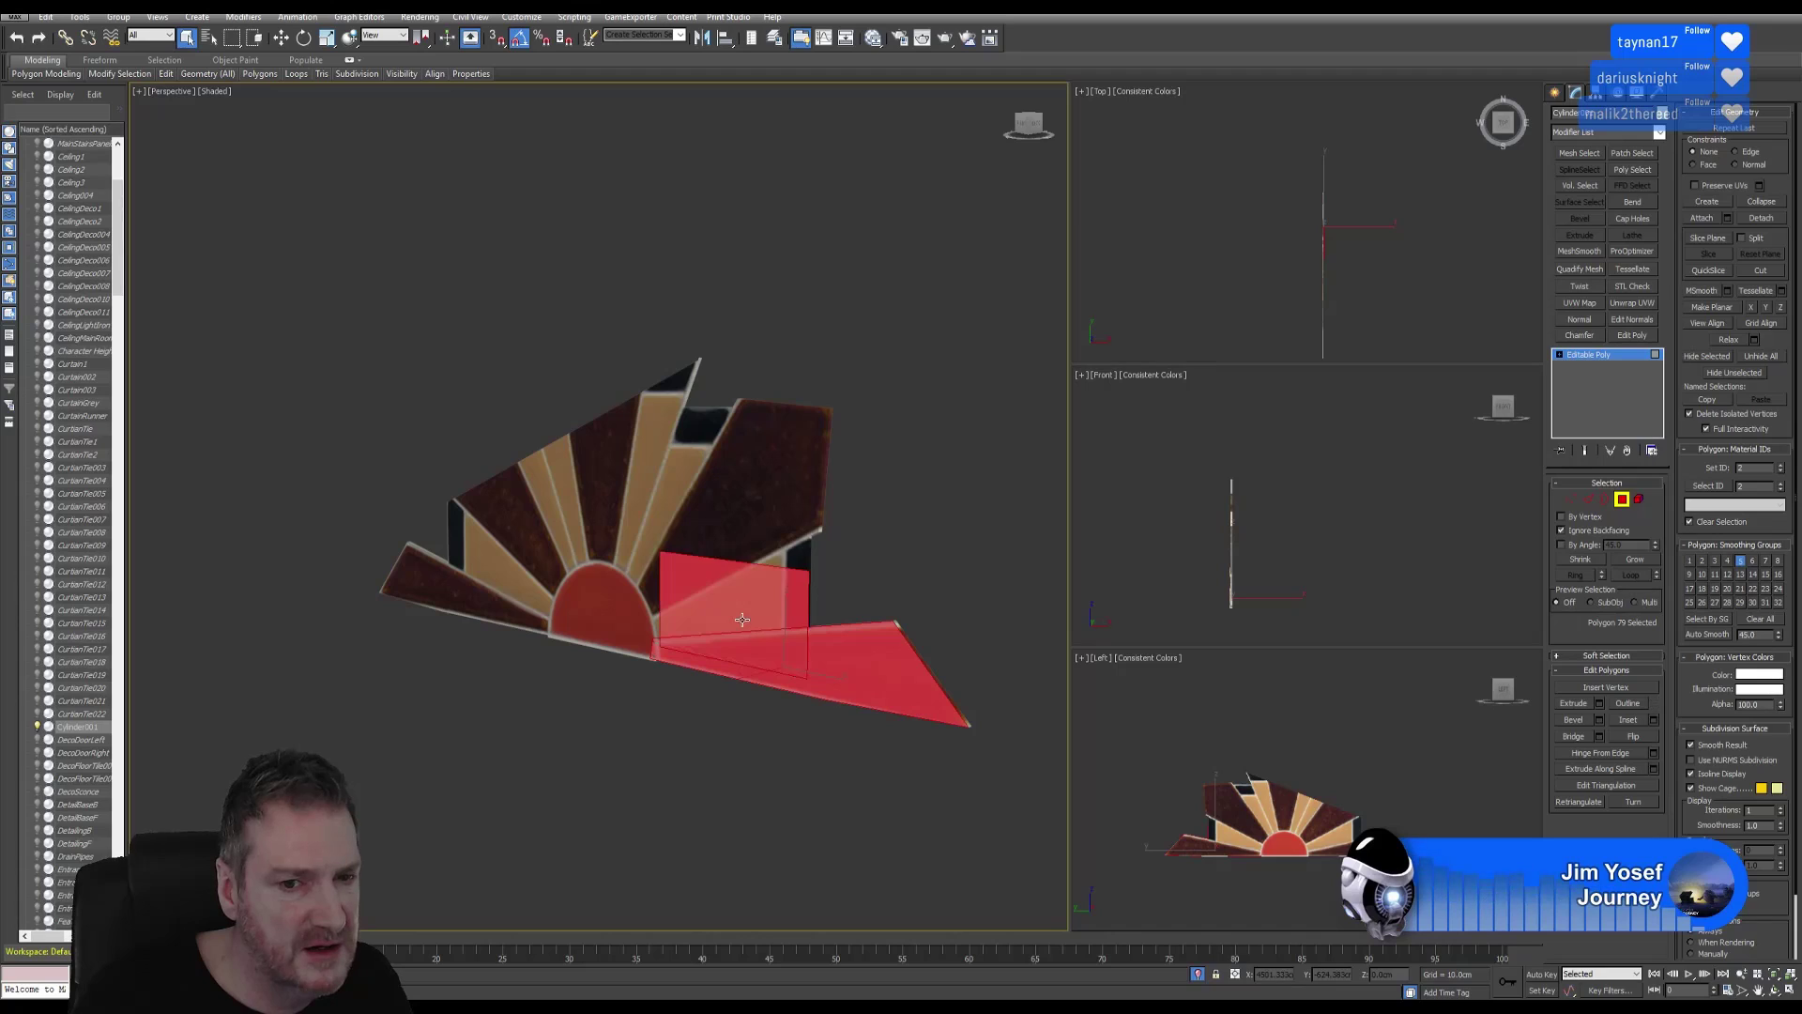
left_click(723, 541, "ctrl")
left_click(744, 477, "ctrl")
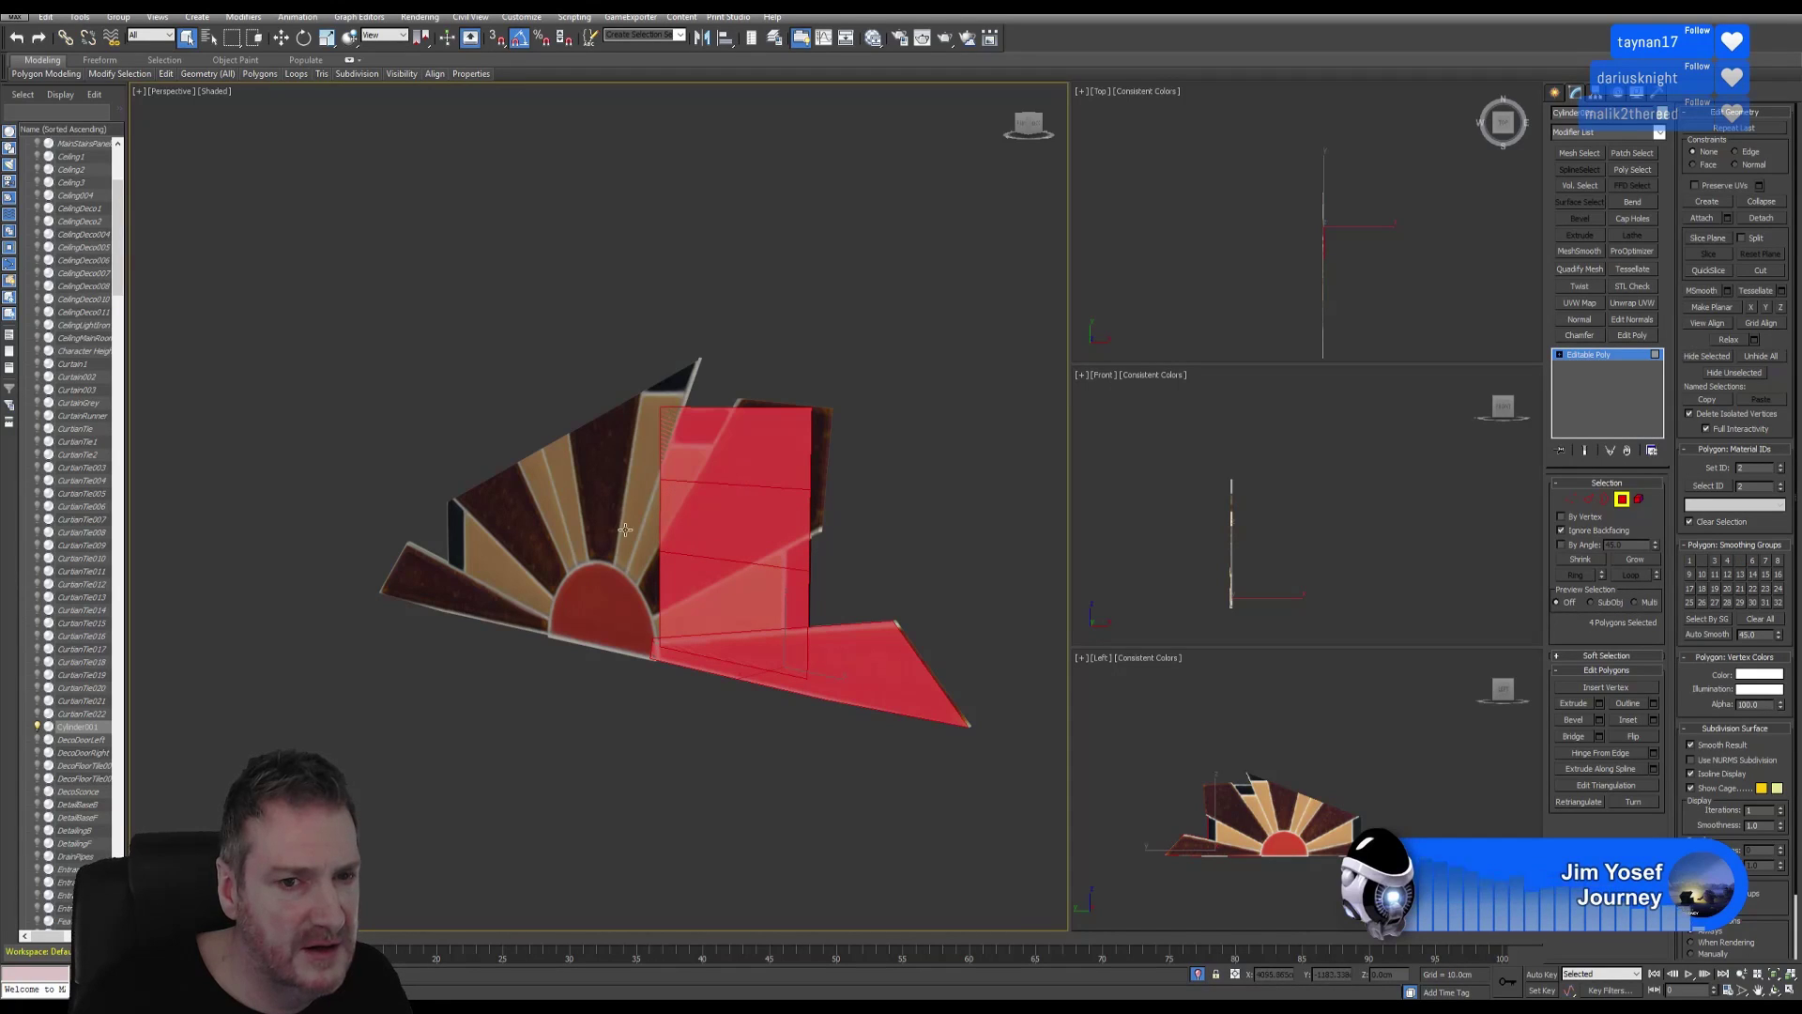
left_click(625, 530, "ctrl")
left_click(644, 557, "ctrl")
left_click(599, 539, "ctrl")
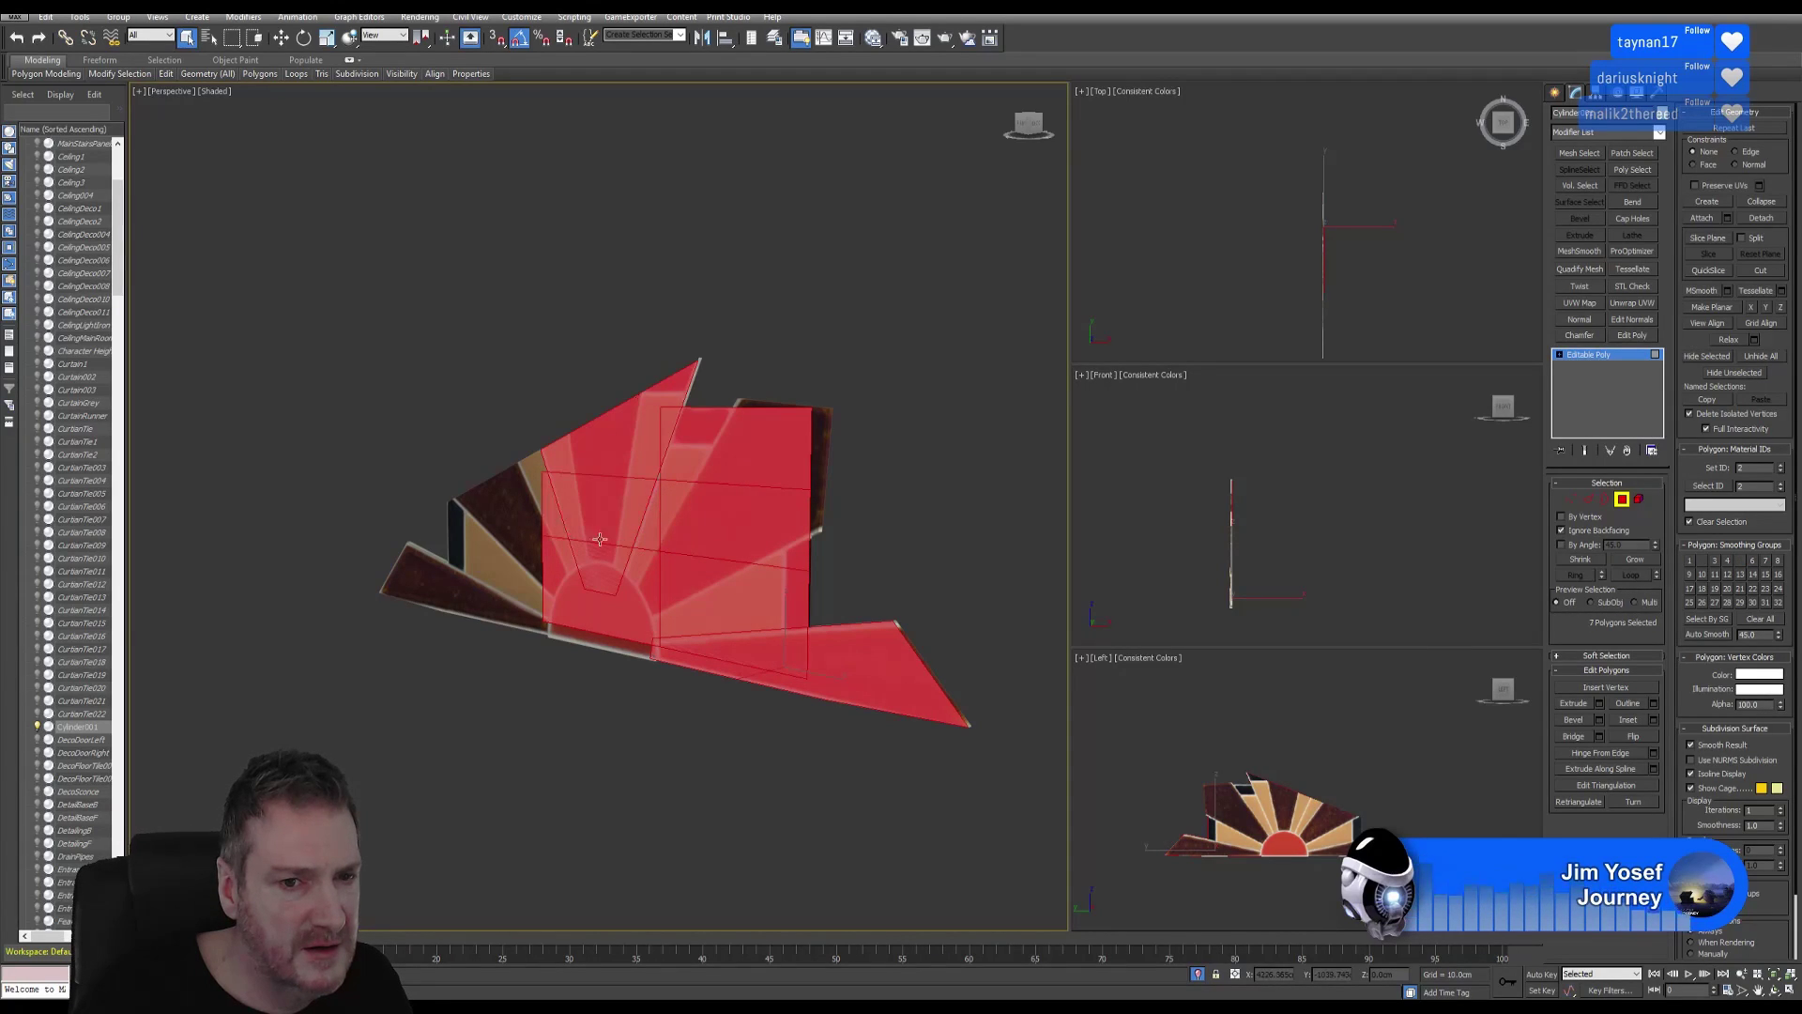
left_click(530, 499, "ctrl")
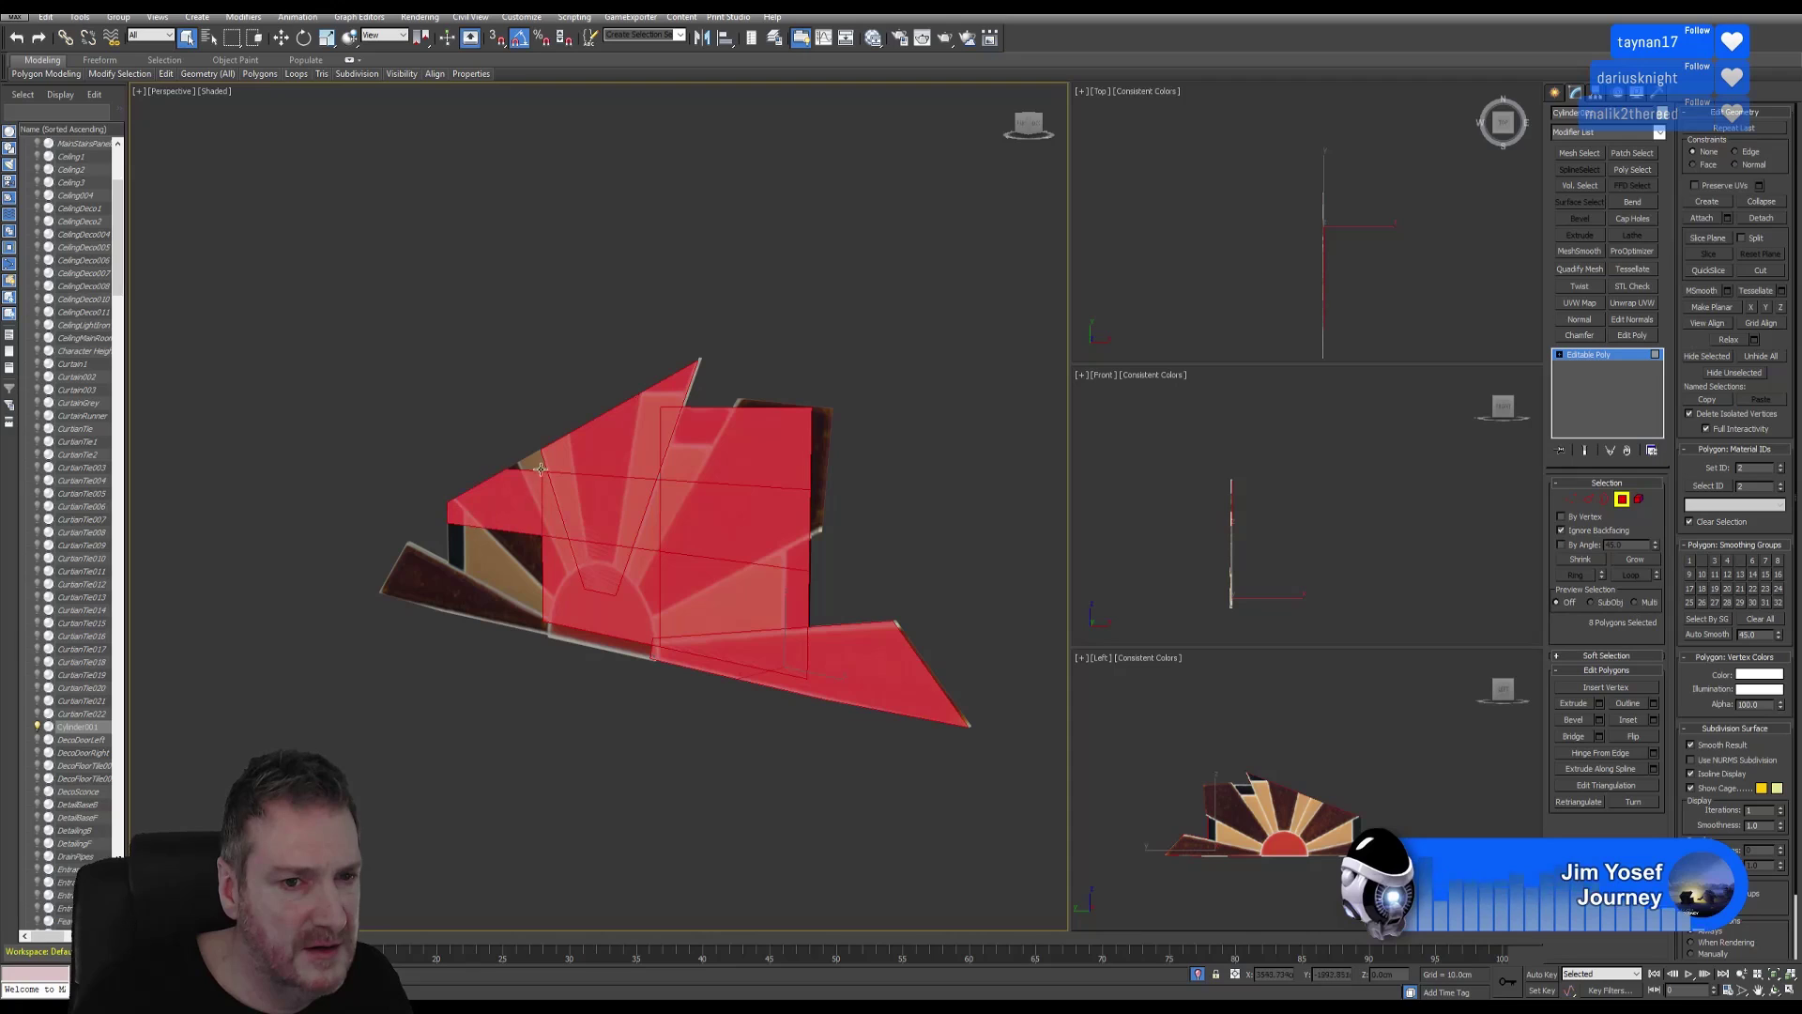
left_click(513, 567, "ctrl")
left_click(432, 584, "ctrl")
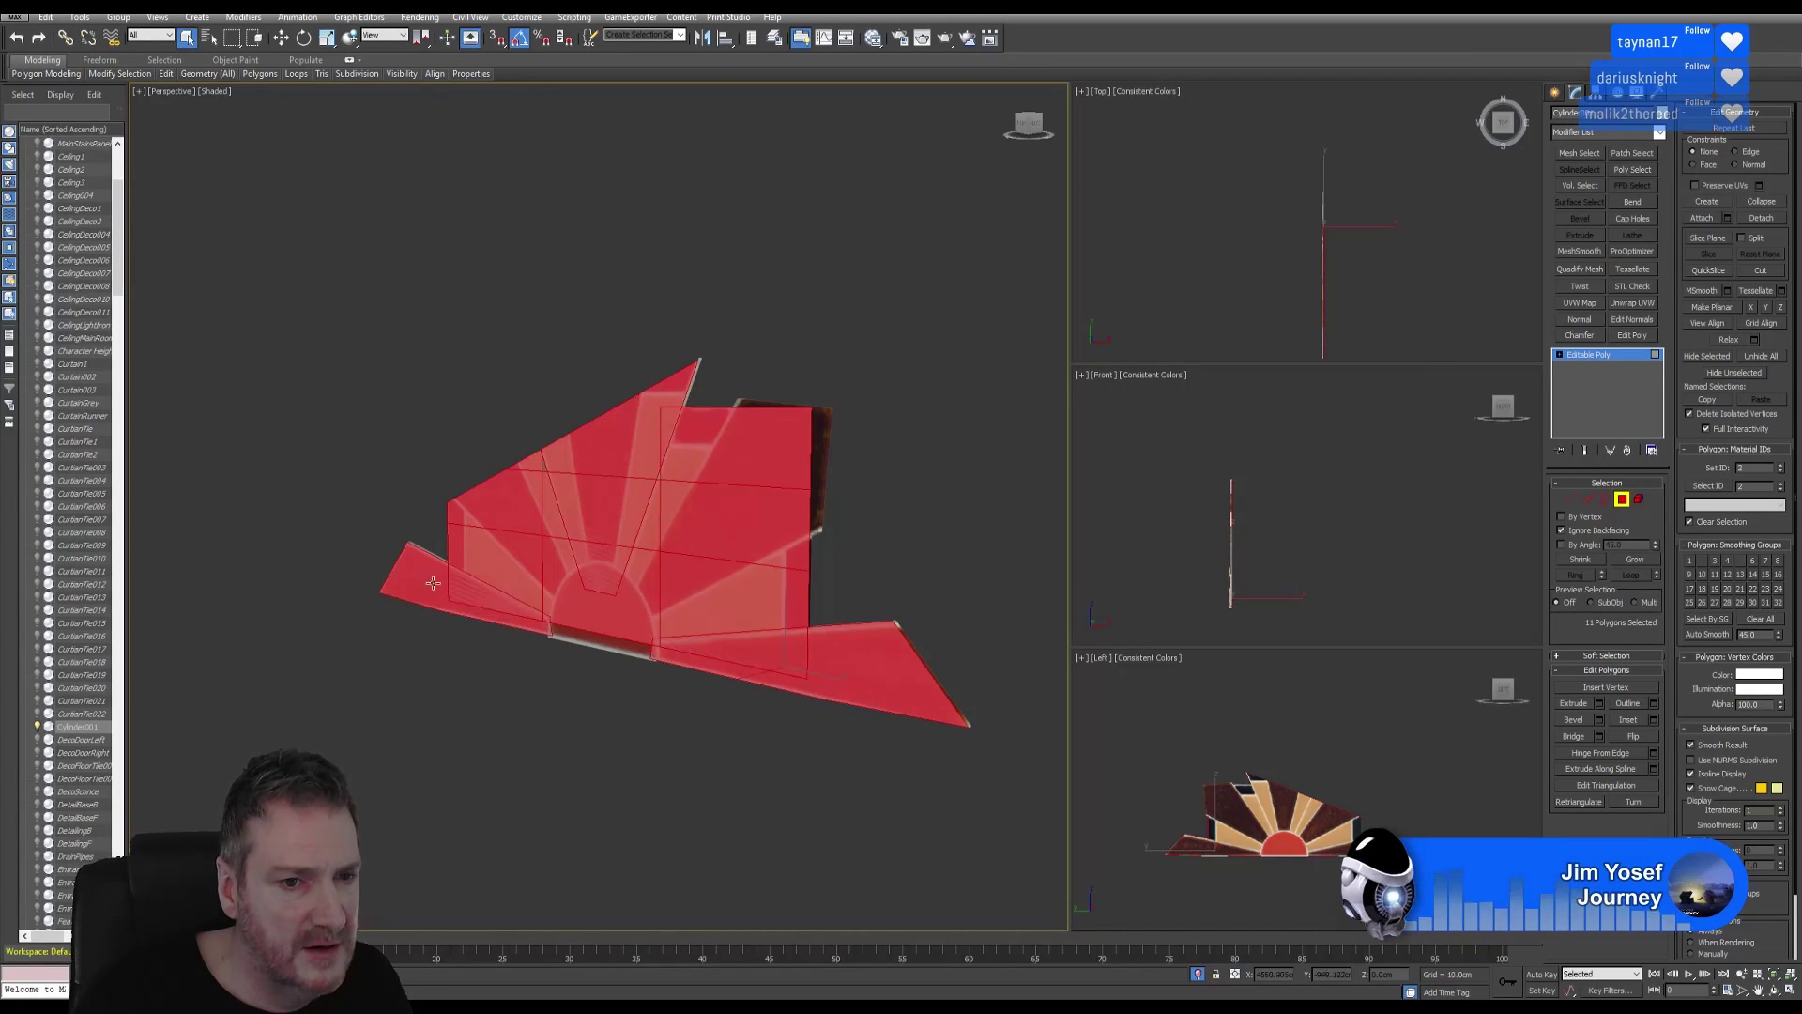
left_click(600, 643, "ctrl")
left_click(804, 457, "ctrl")
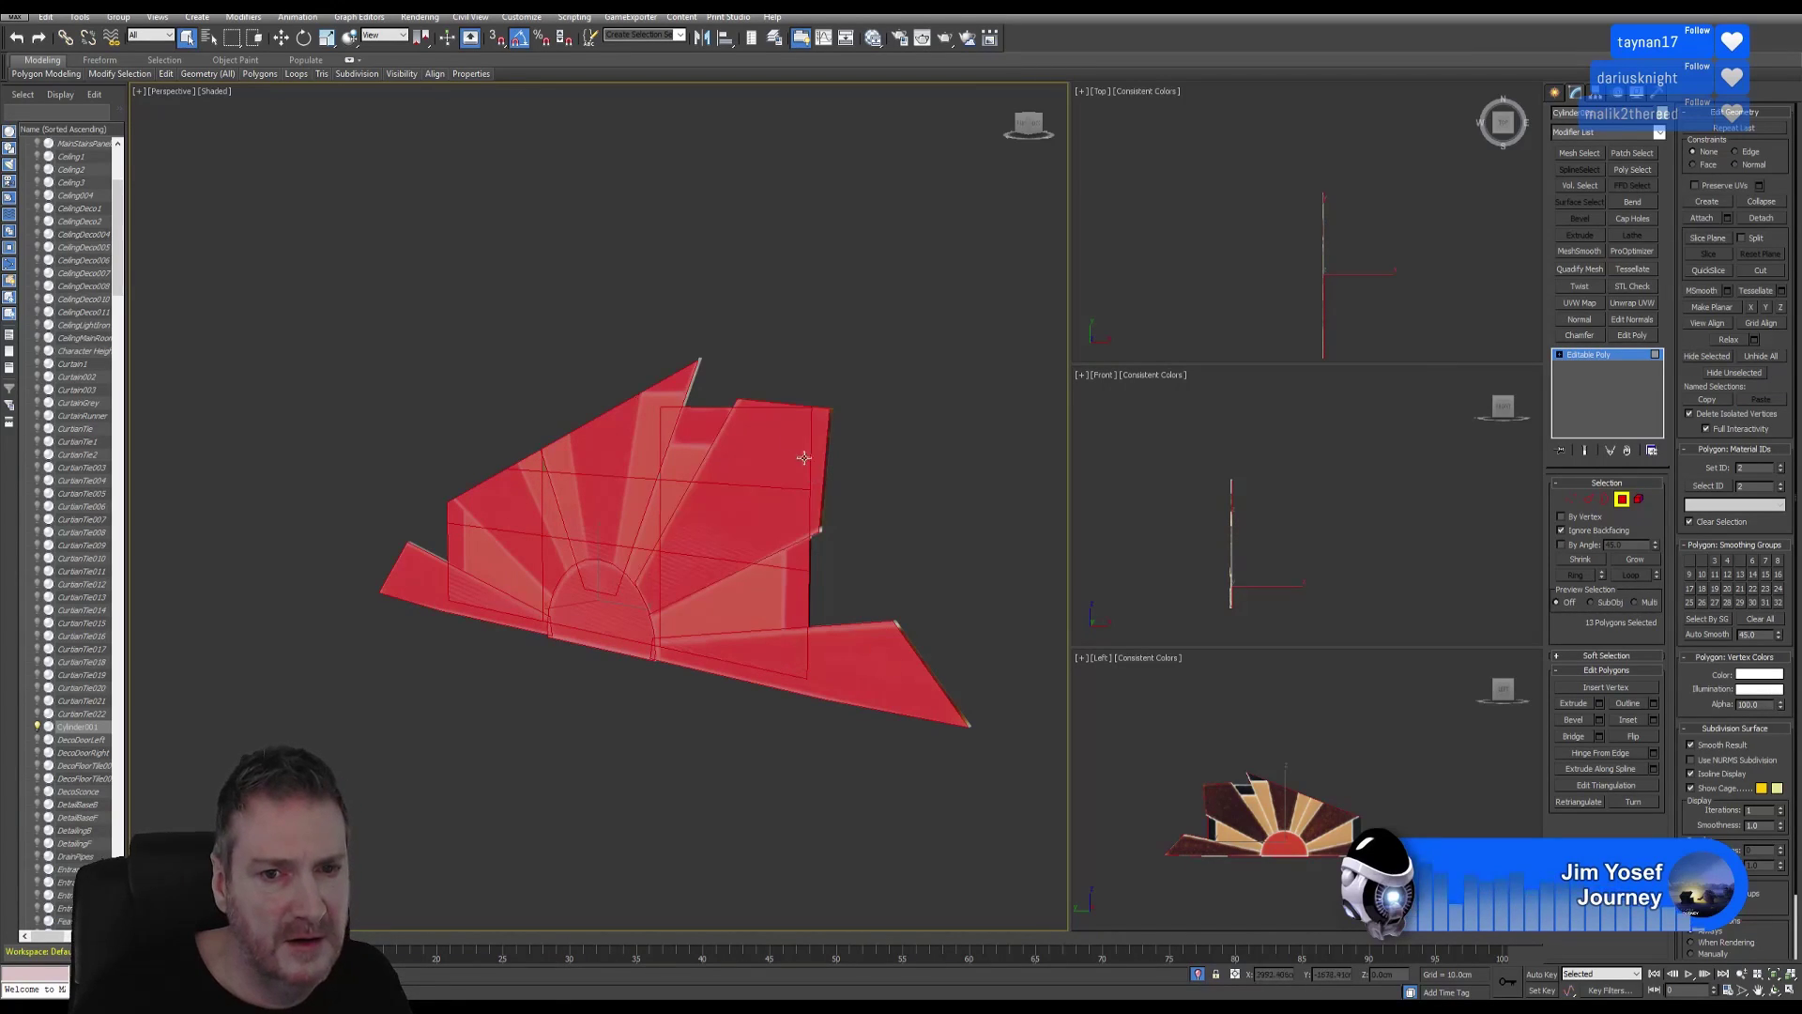
left_click(1774, 991)
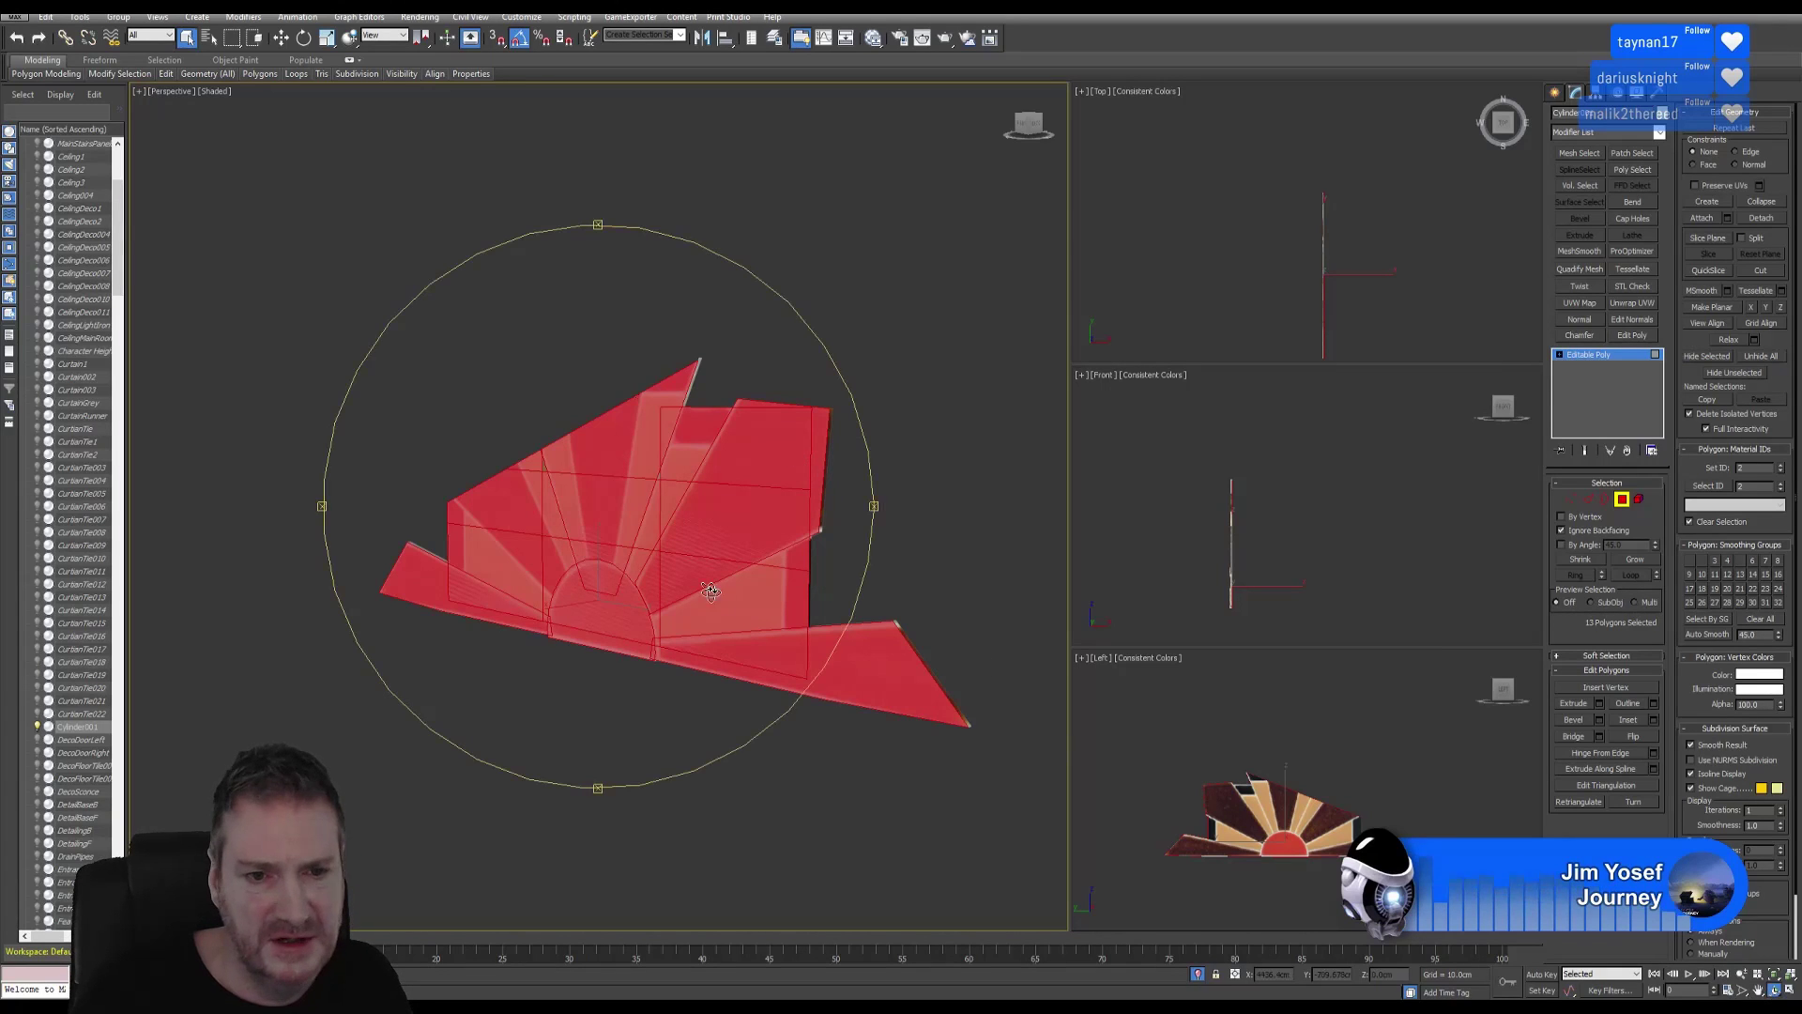
mouse_move(712, 592)
left_mouse_down()
mouse_move(505, 596)
mouse_move(698, 574)
left_mouse_up()
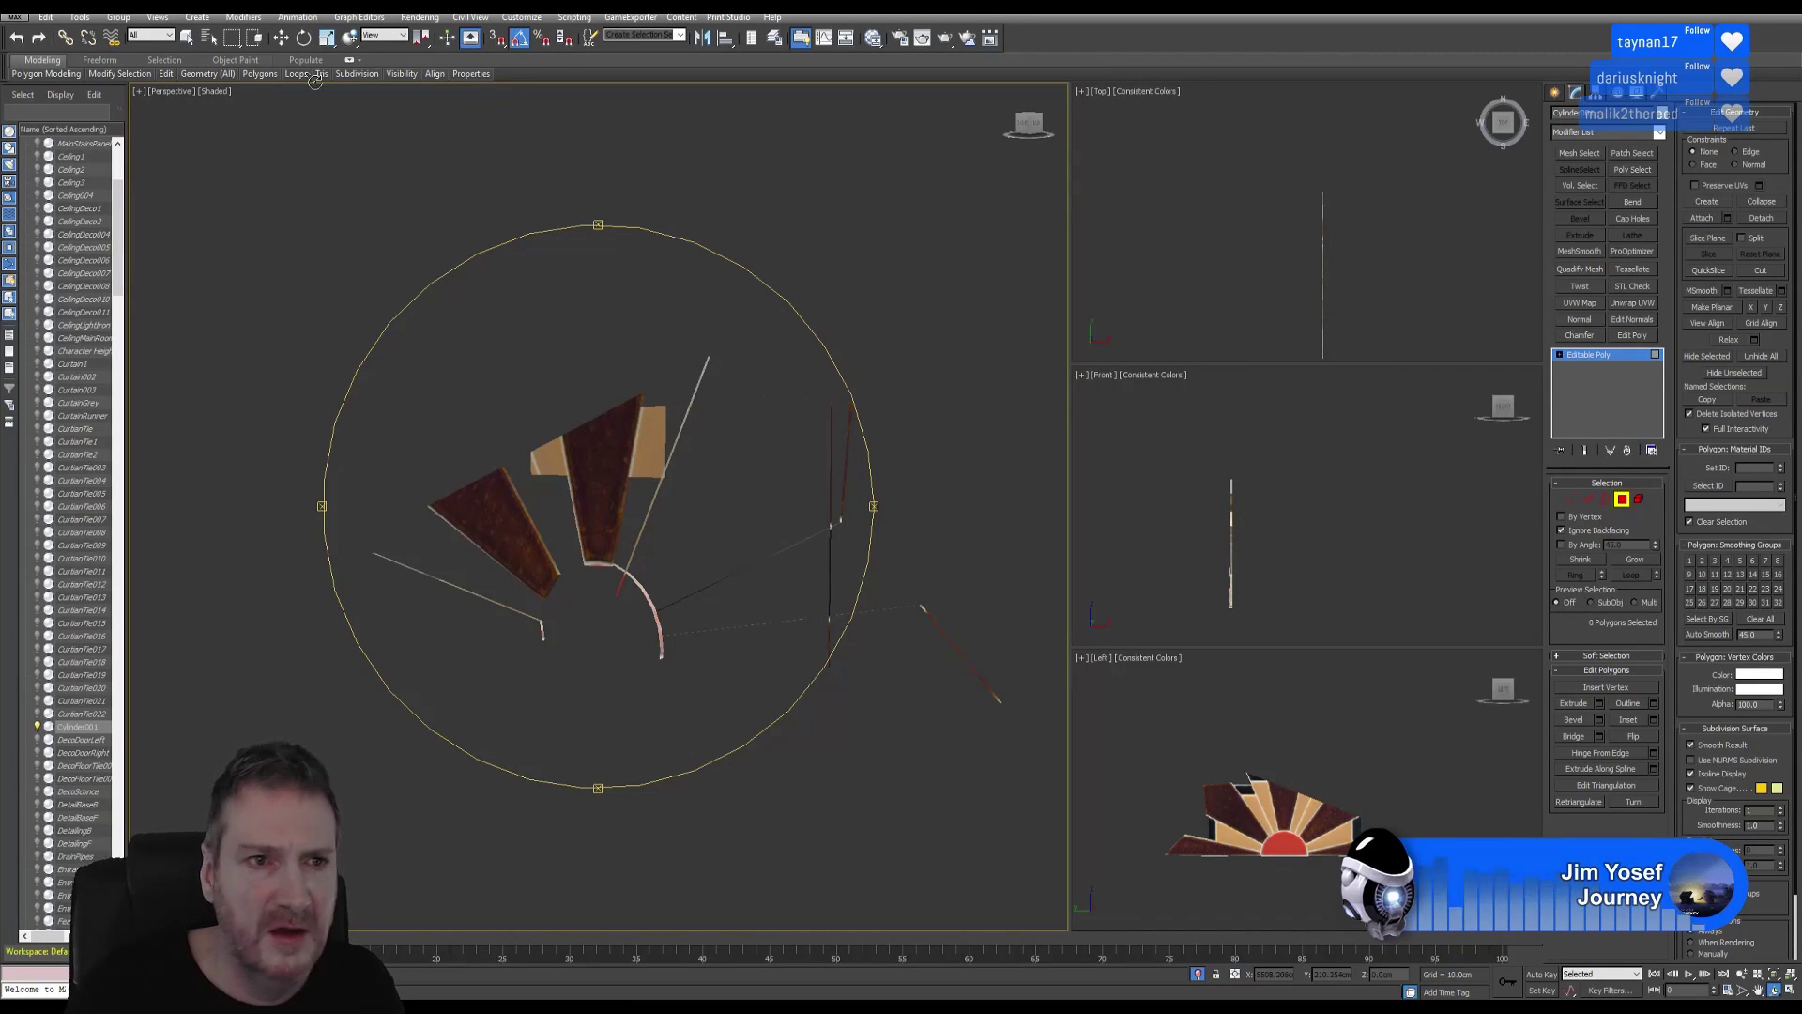
Select the two dark wedge-shaped polygons left over on the panel's rear side and delete them.
left_click(192, 39)
left_click(497, 516)
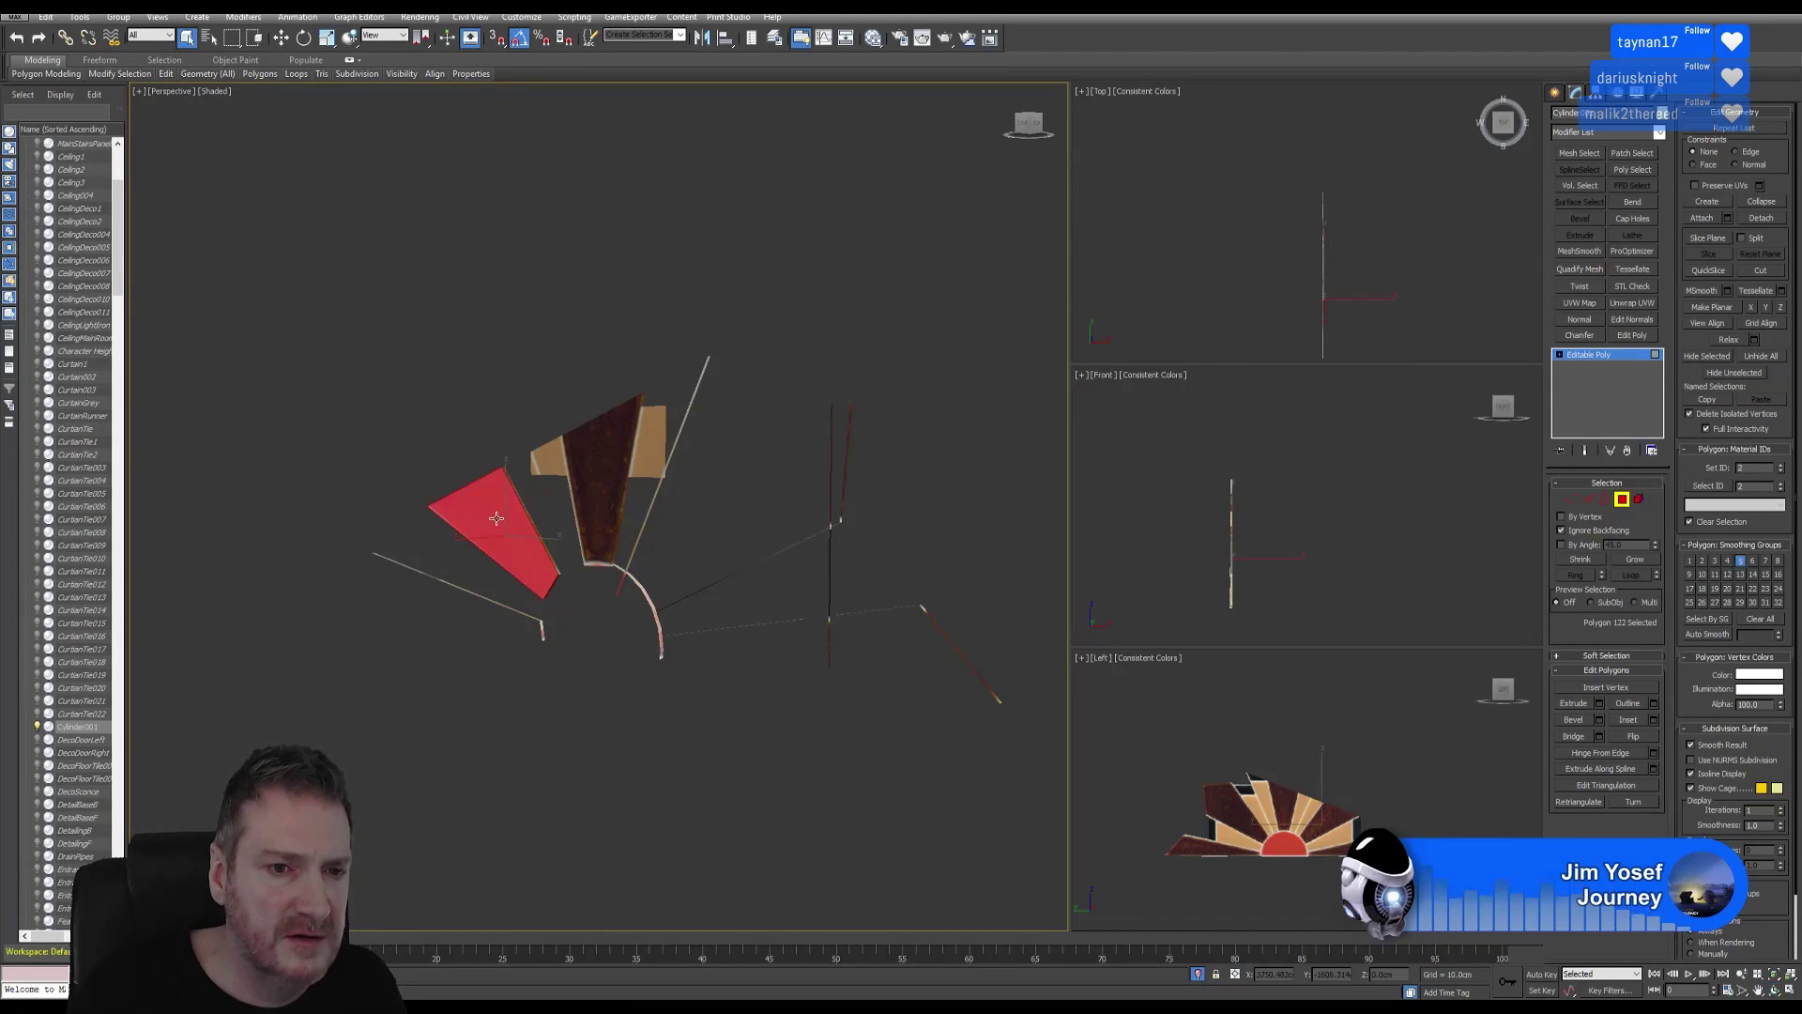
left_click(580, 466, "ctrl")
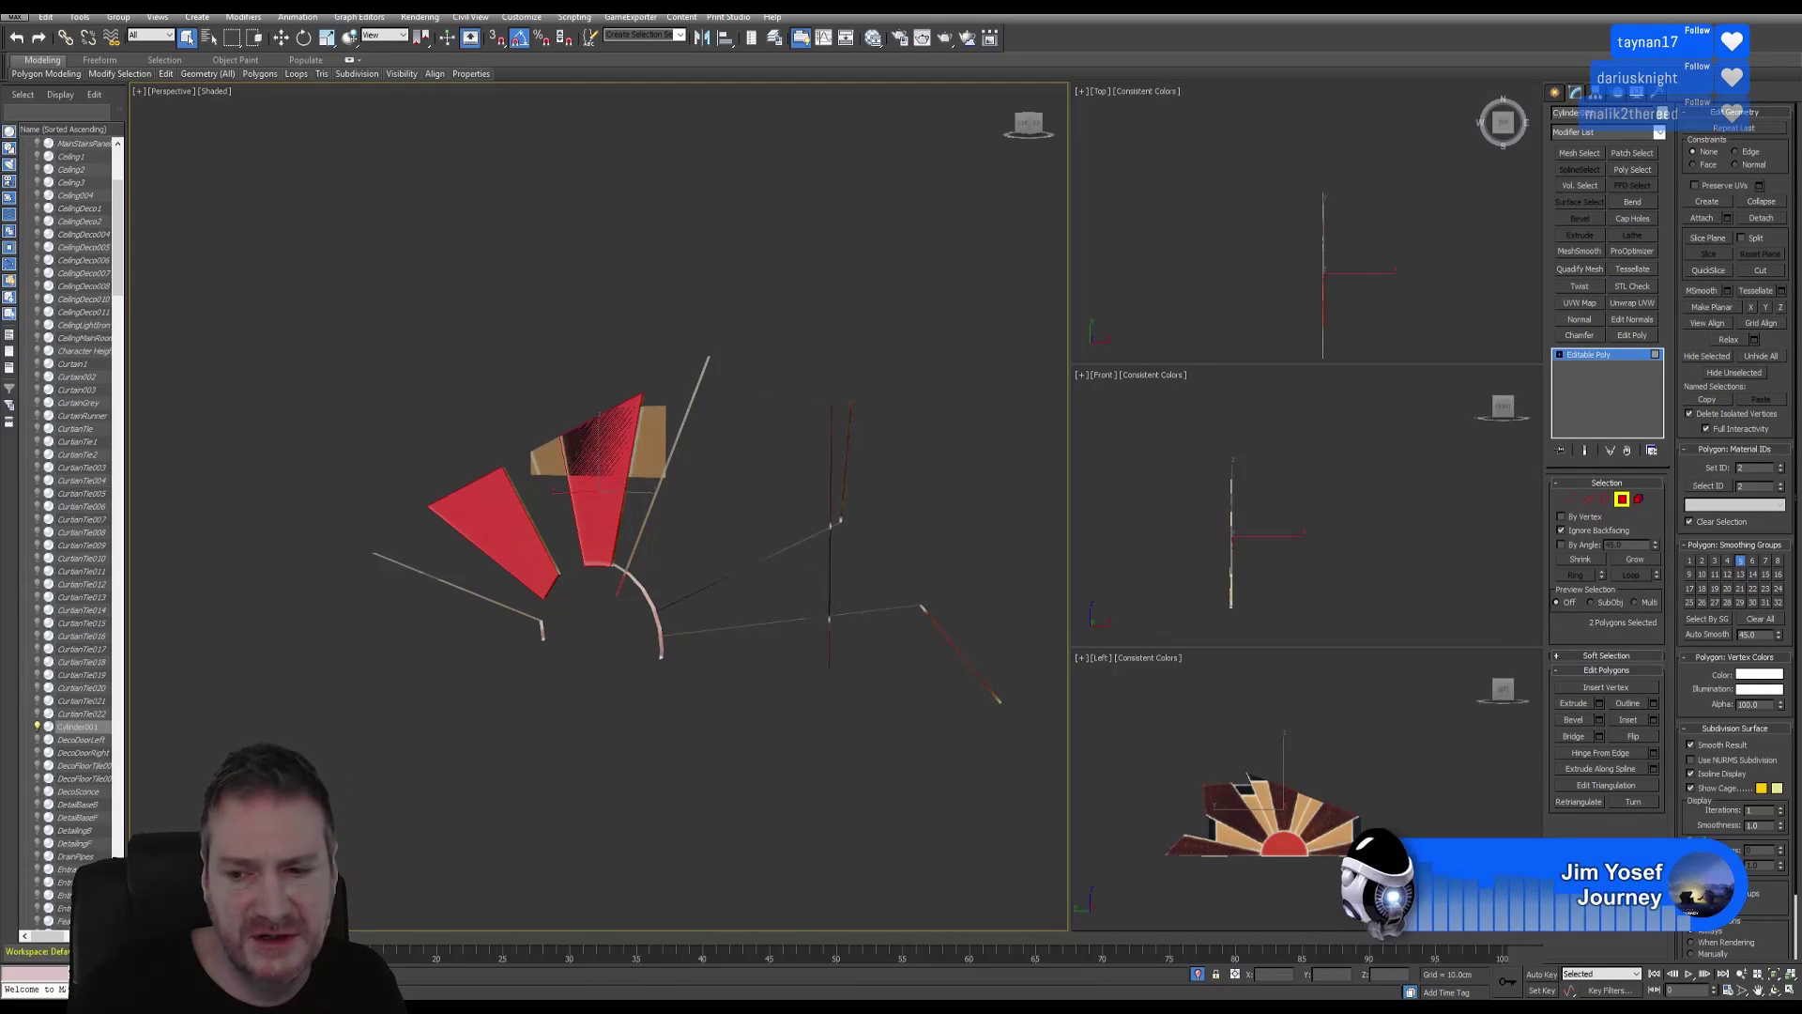
left_click(1774, 992)
mouse_move(716, 566)
left_mouse_down()
mouse_move(575, 582)
mouse_move(762, 582)
mouse_move(724, 582)
left_mouse_up()
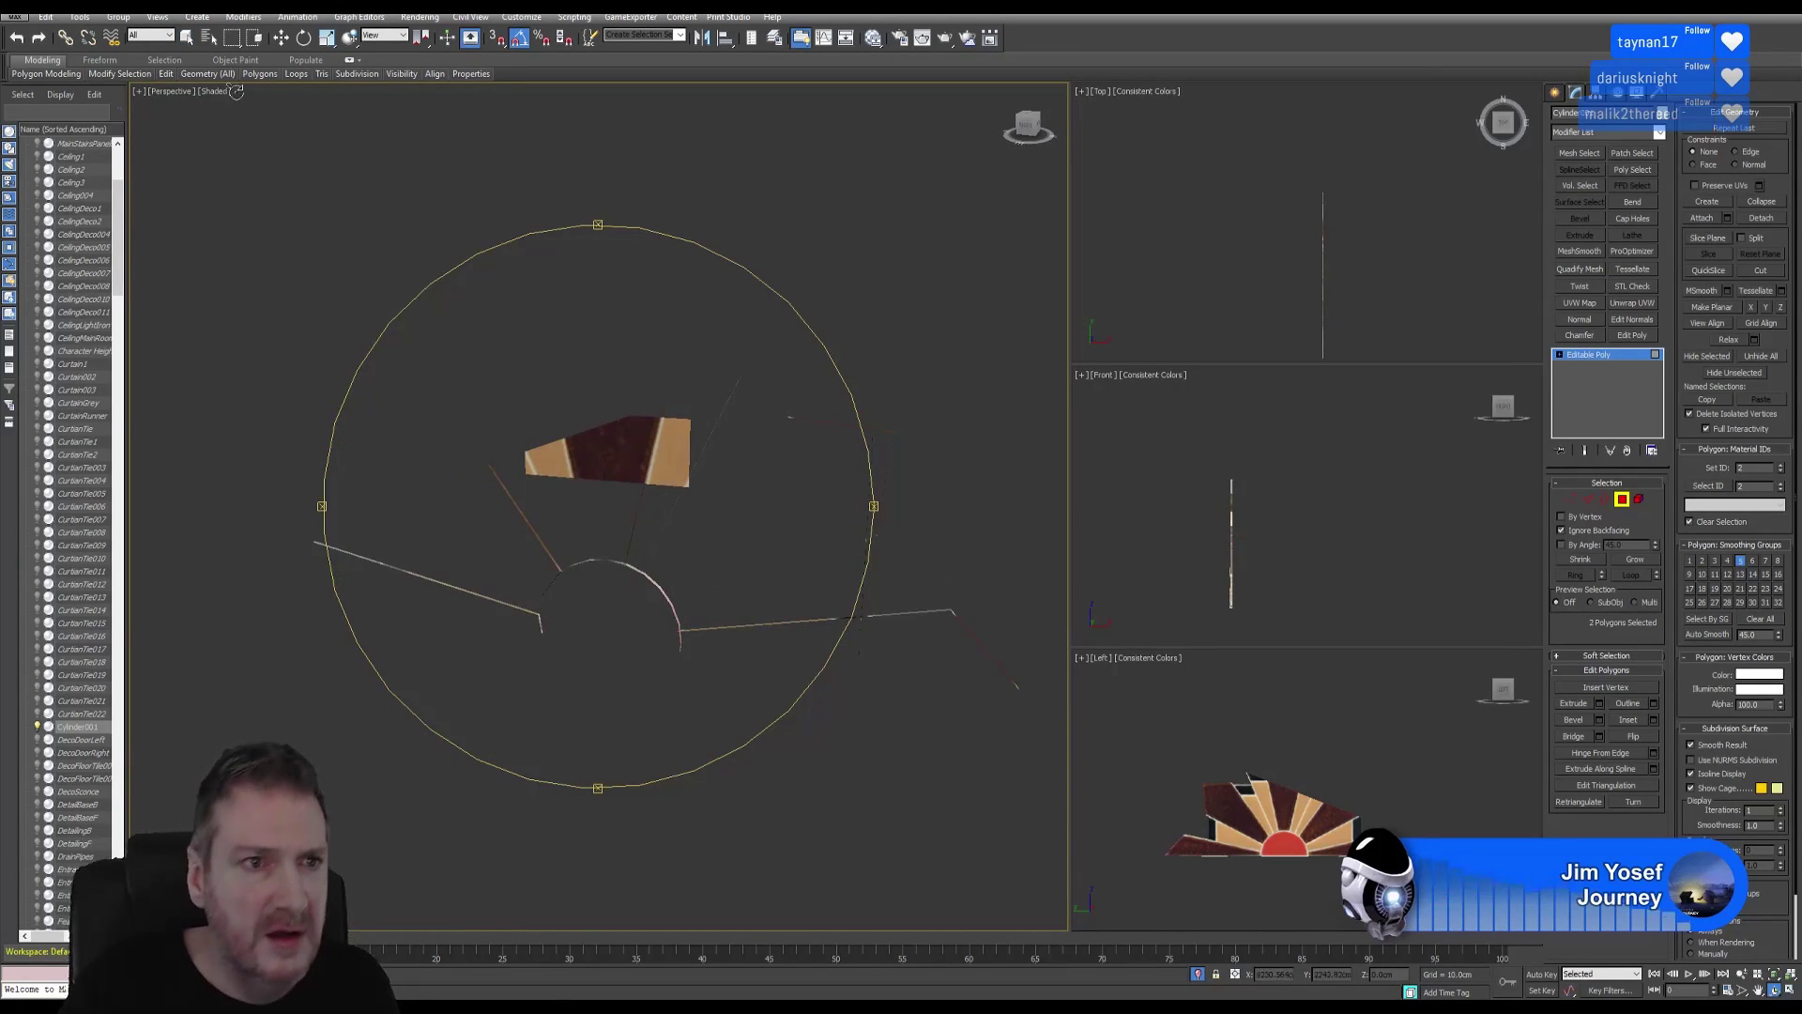
Select the remaining polygon across the upper rays on the panel's rear side and delete it.
left_click(187, 39)
left_click(564, 467)
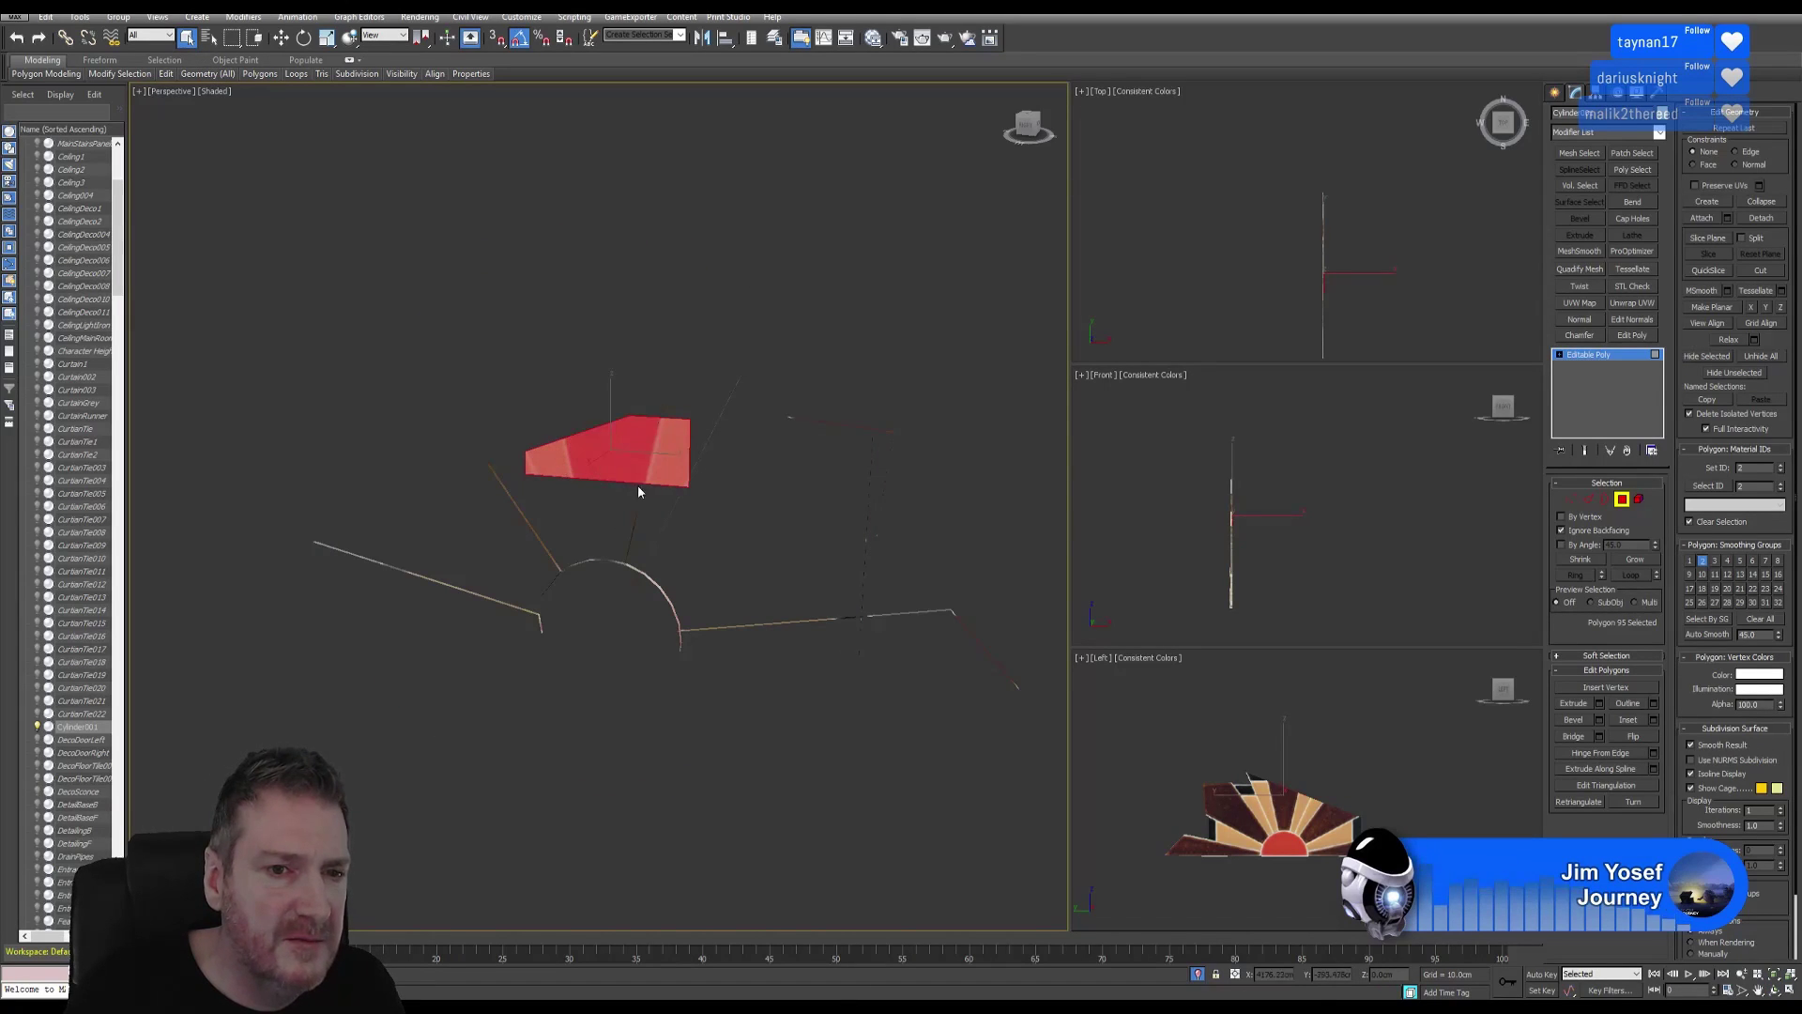
left_click(1775, 990)
left_click_drag(692, 531, 726, 514)
key("Delete")
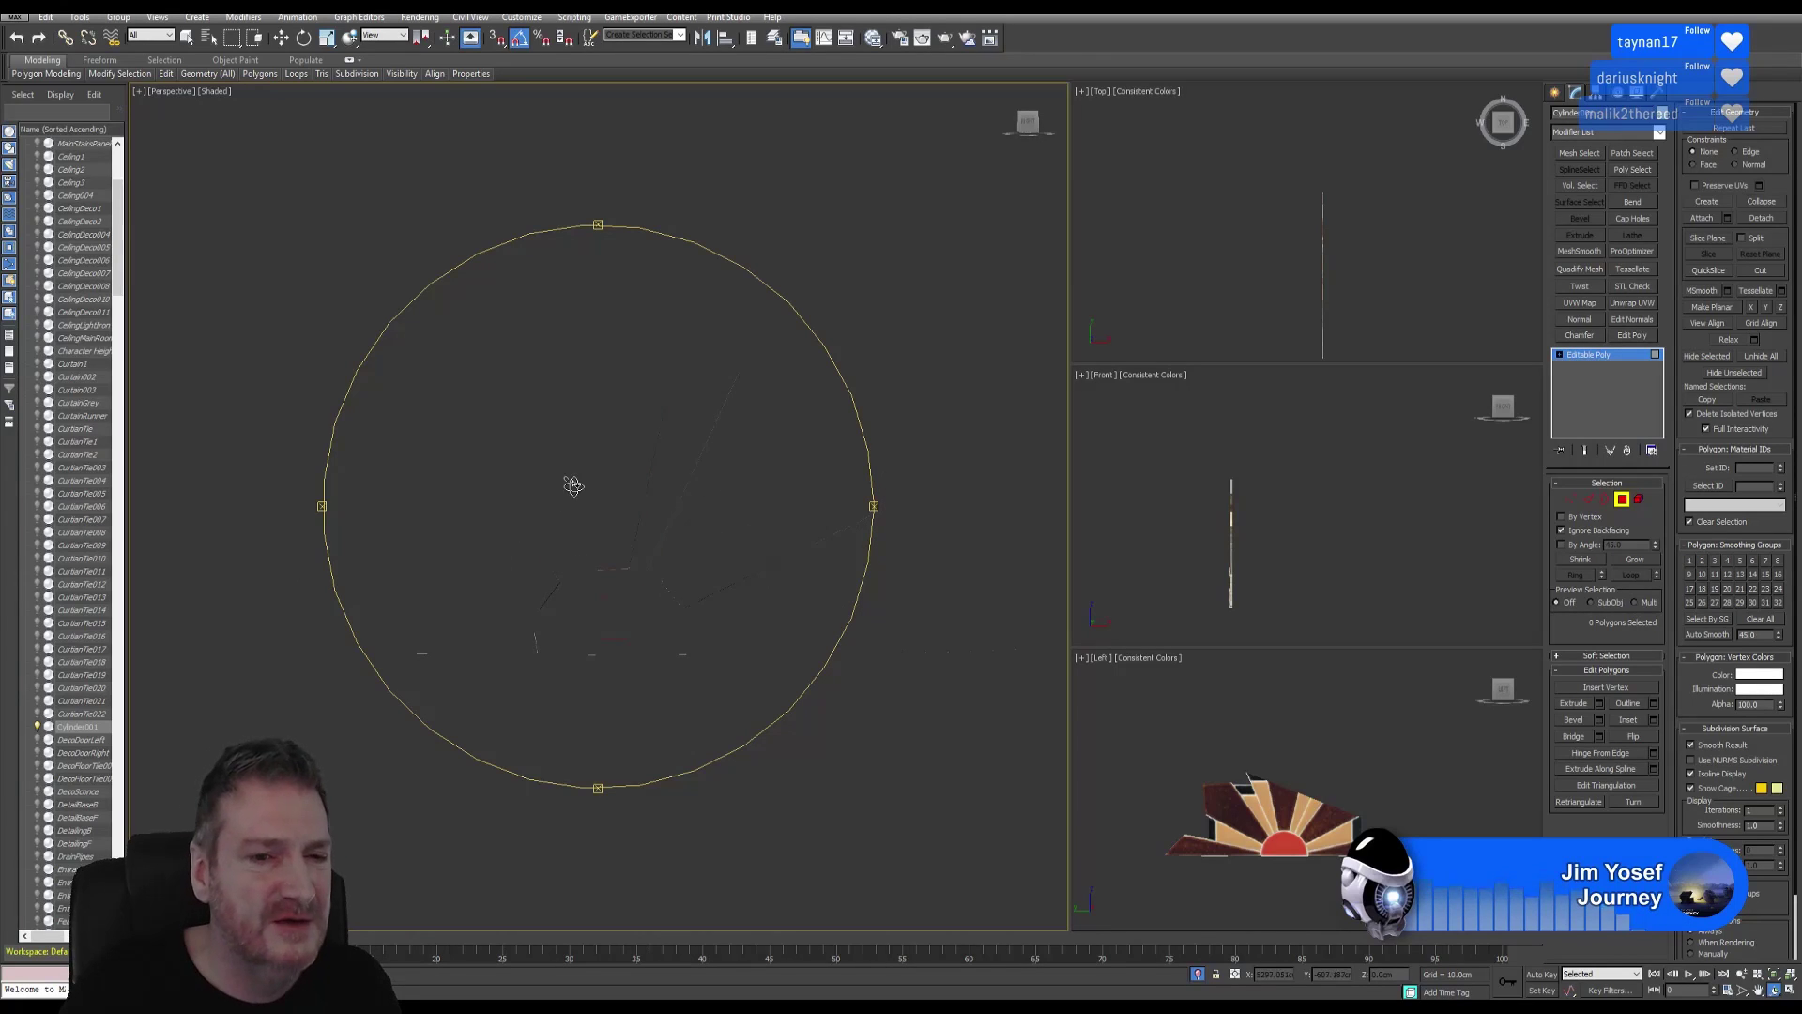
Leave polygon editing with the panel's front in view and end isolation to bring back the rest of the scene.
left_click_drag(692, 563, 499, 578)
left_click(1621, 499)
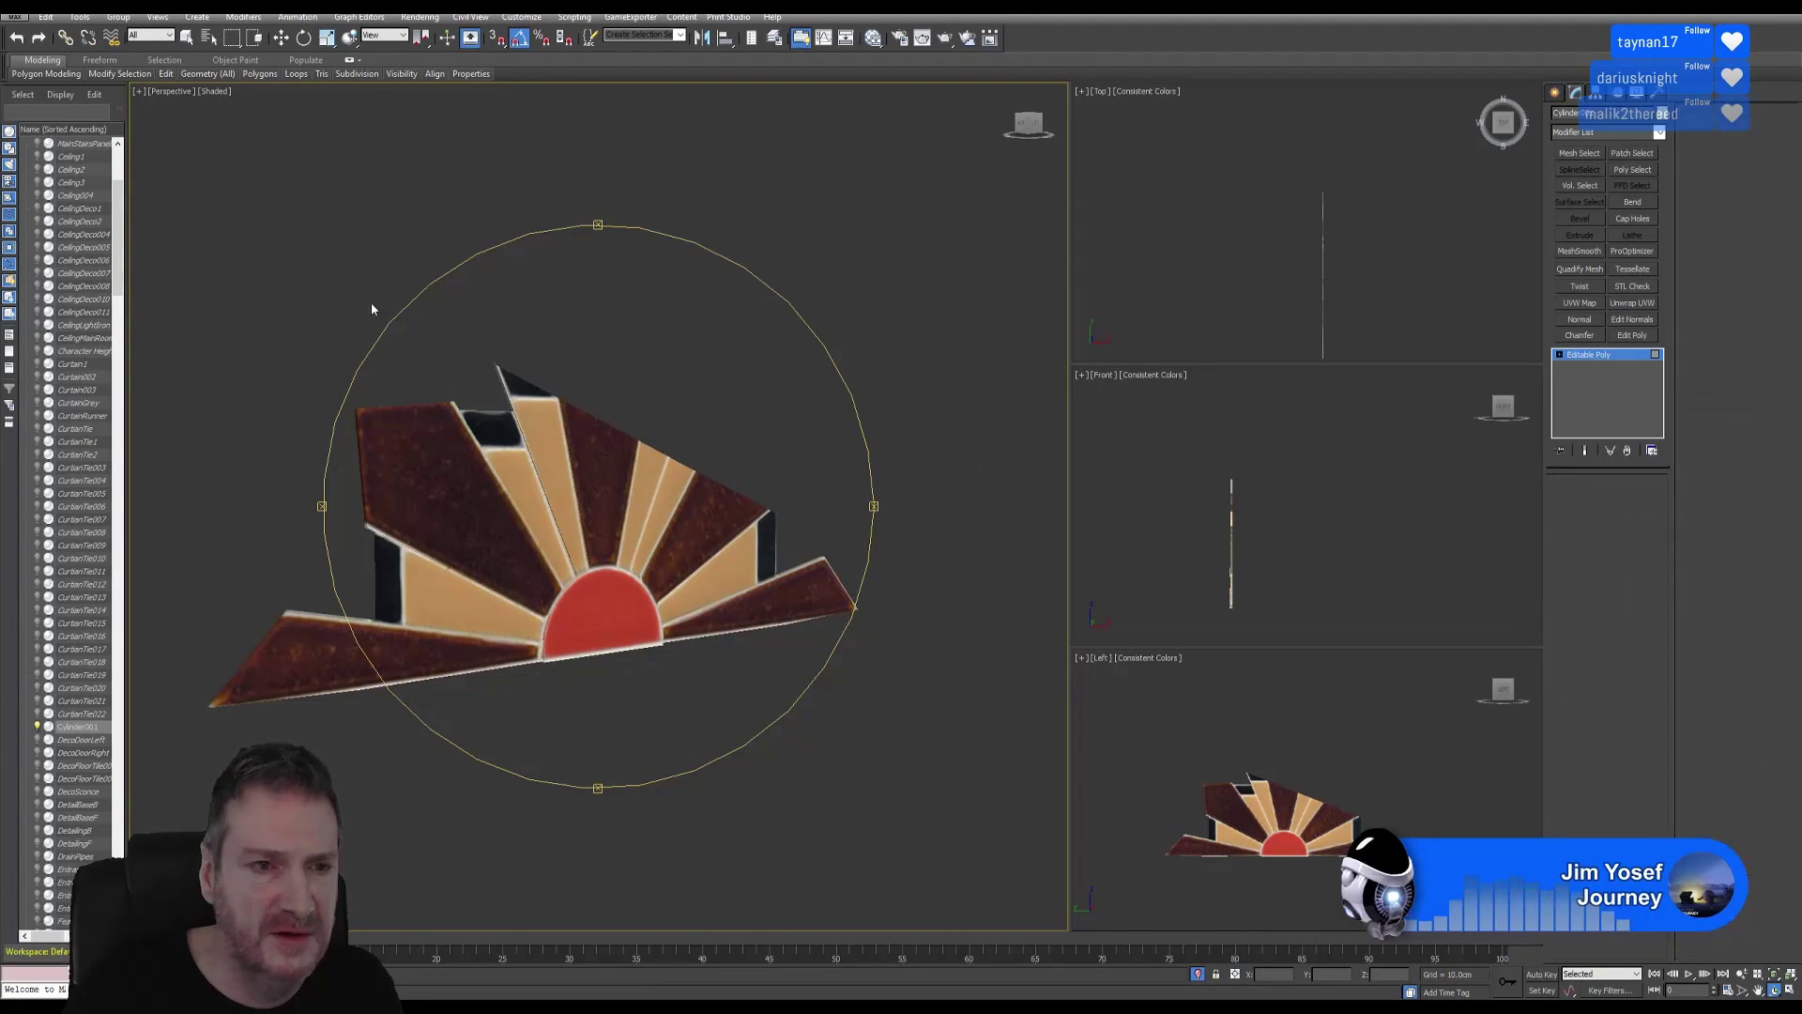
left_click(79, 17)
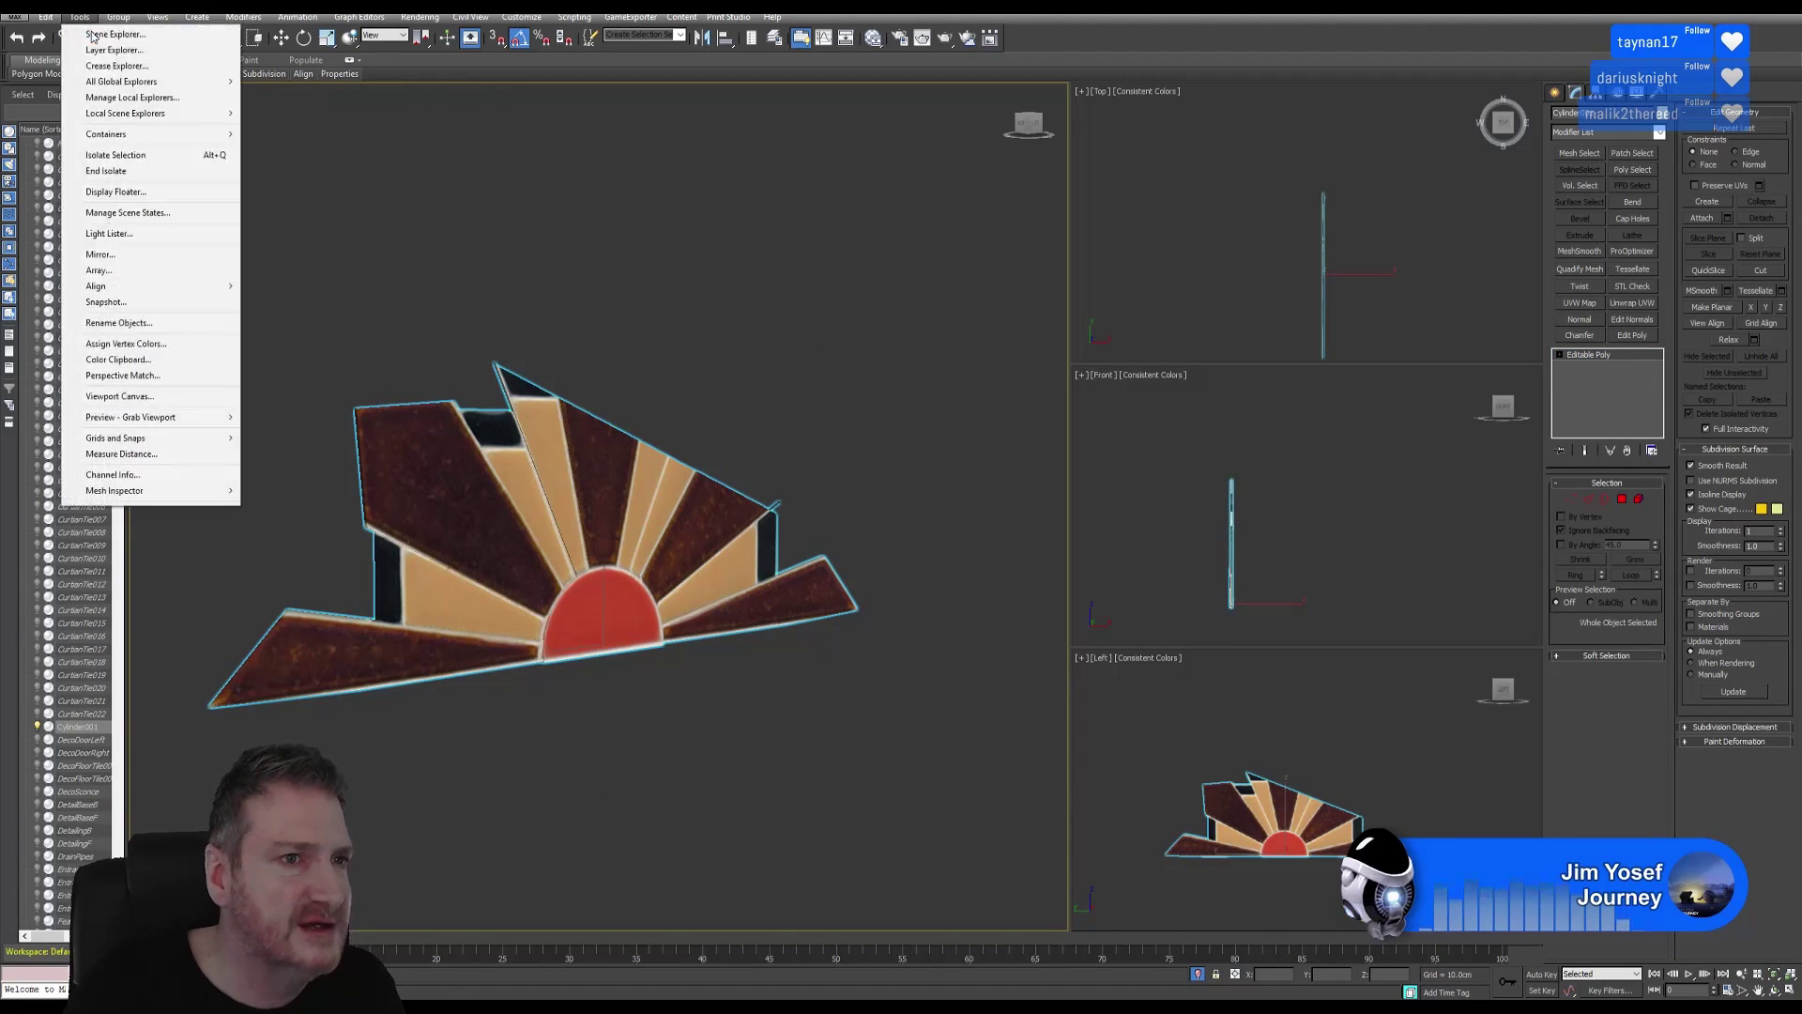
left_click(122, 171)
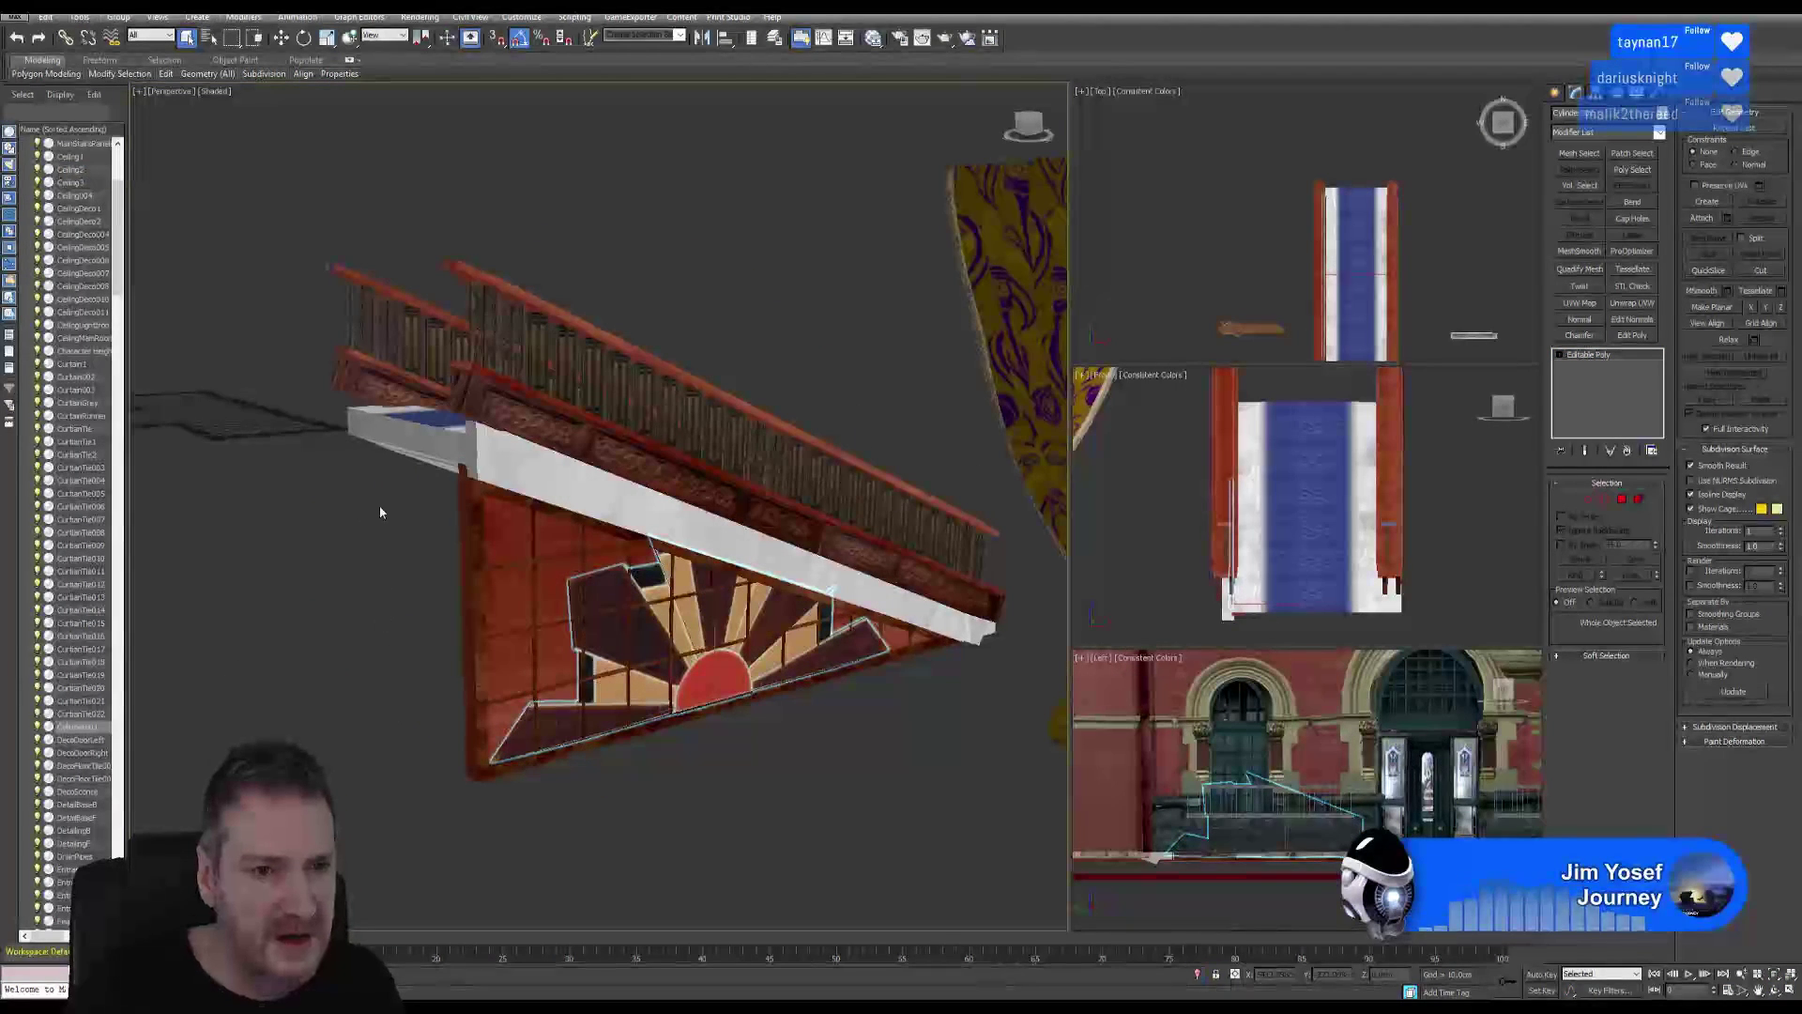
Select the staircase together with its lattice and sunburst panel, isolate these objects, and clear the selection.
left_click_drag(721, 770, 735, 786)
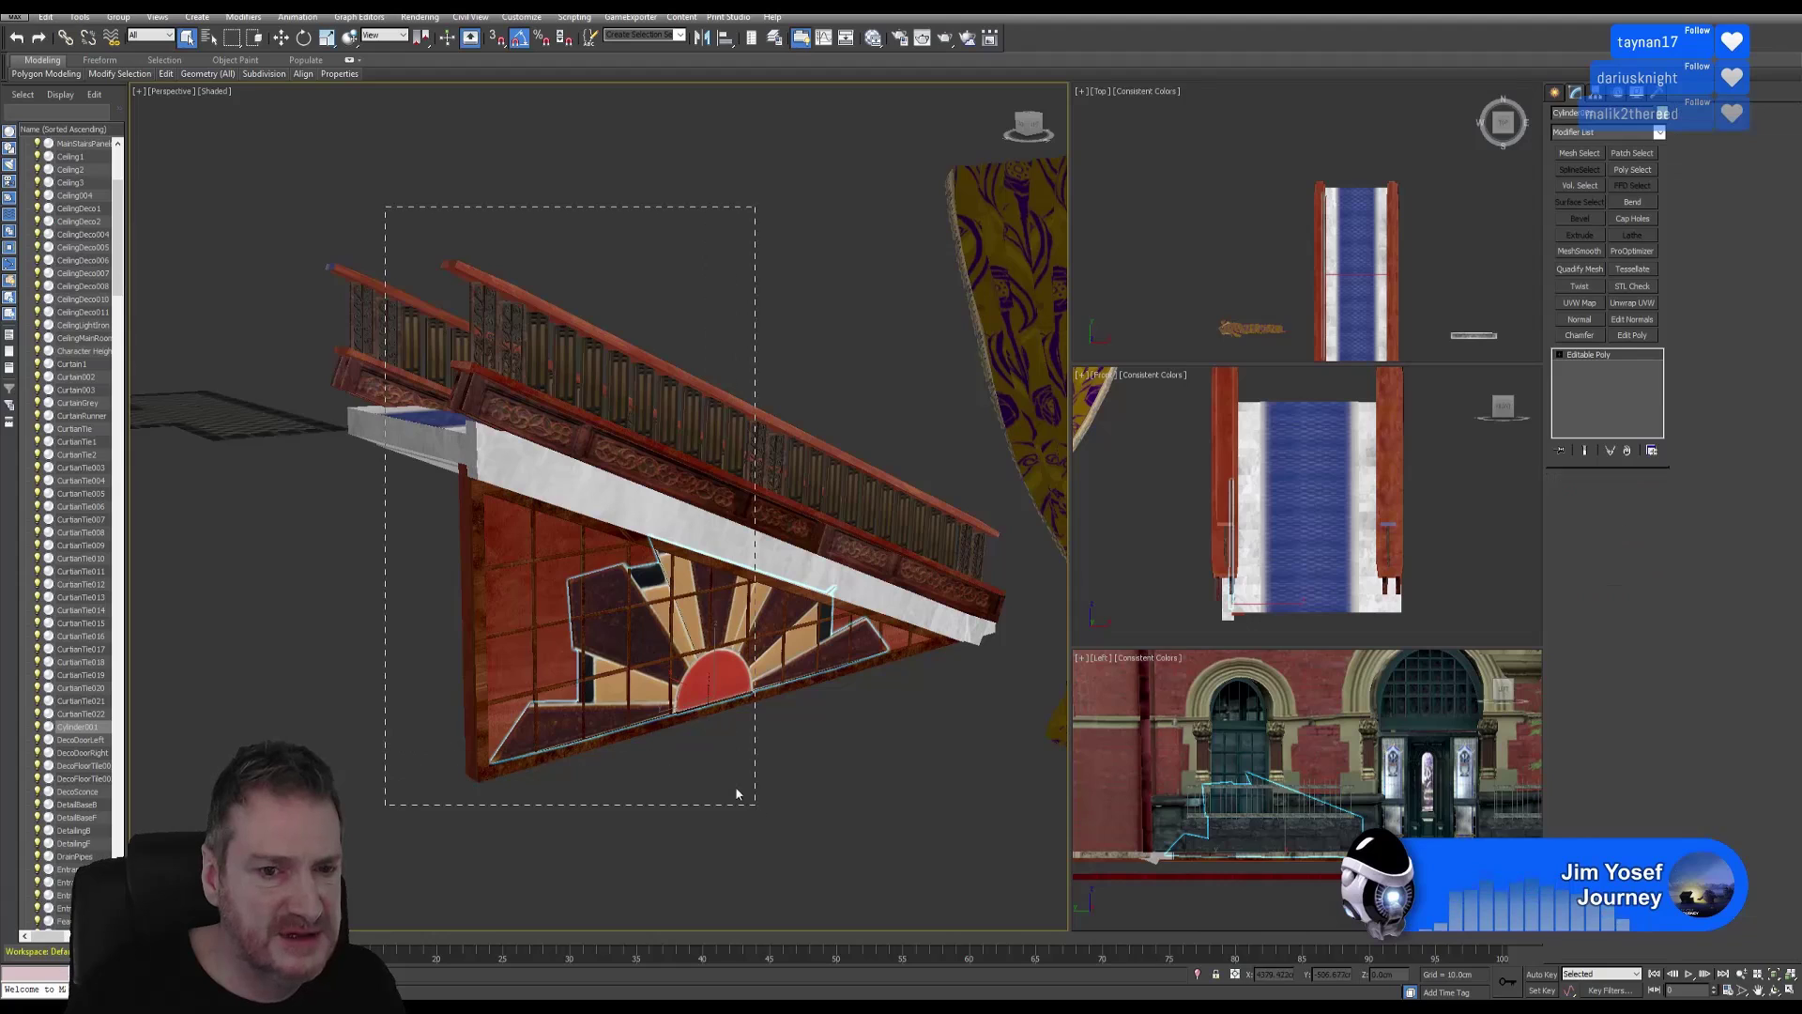
left_click(80, 17)
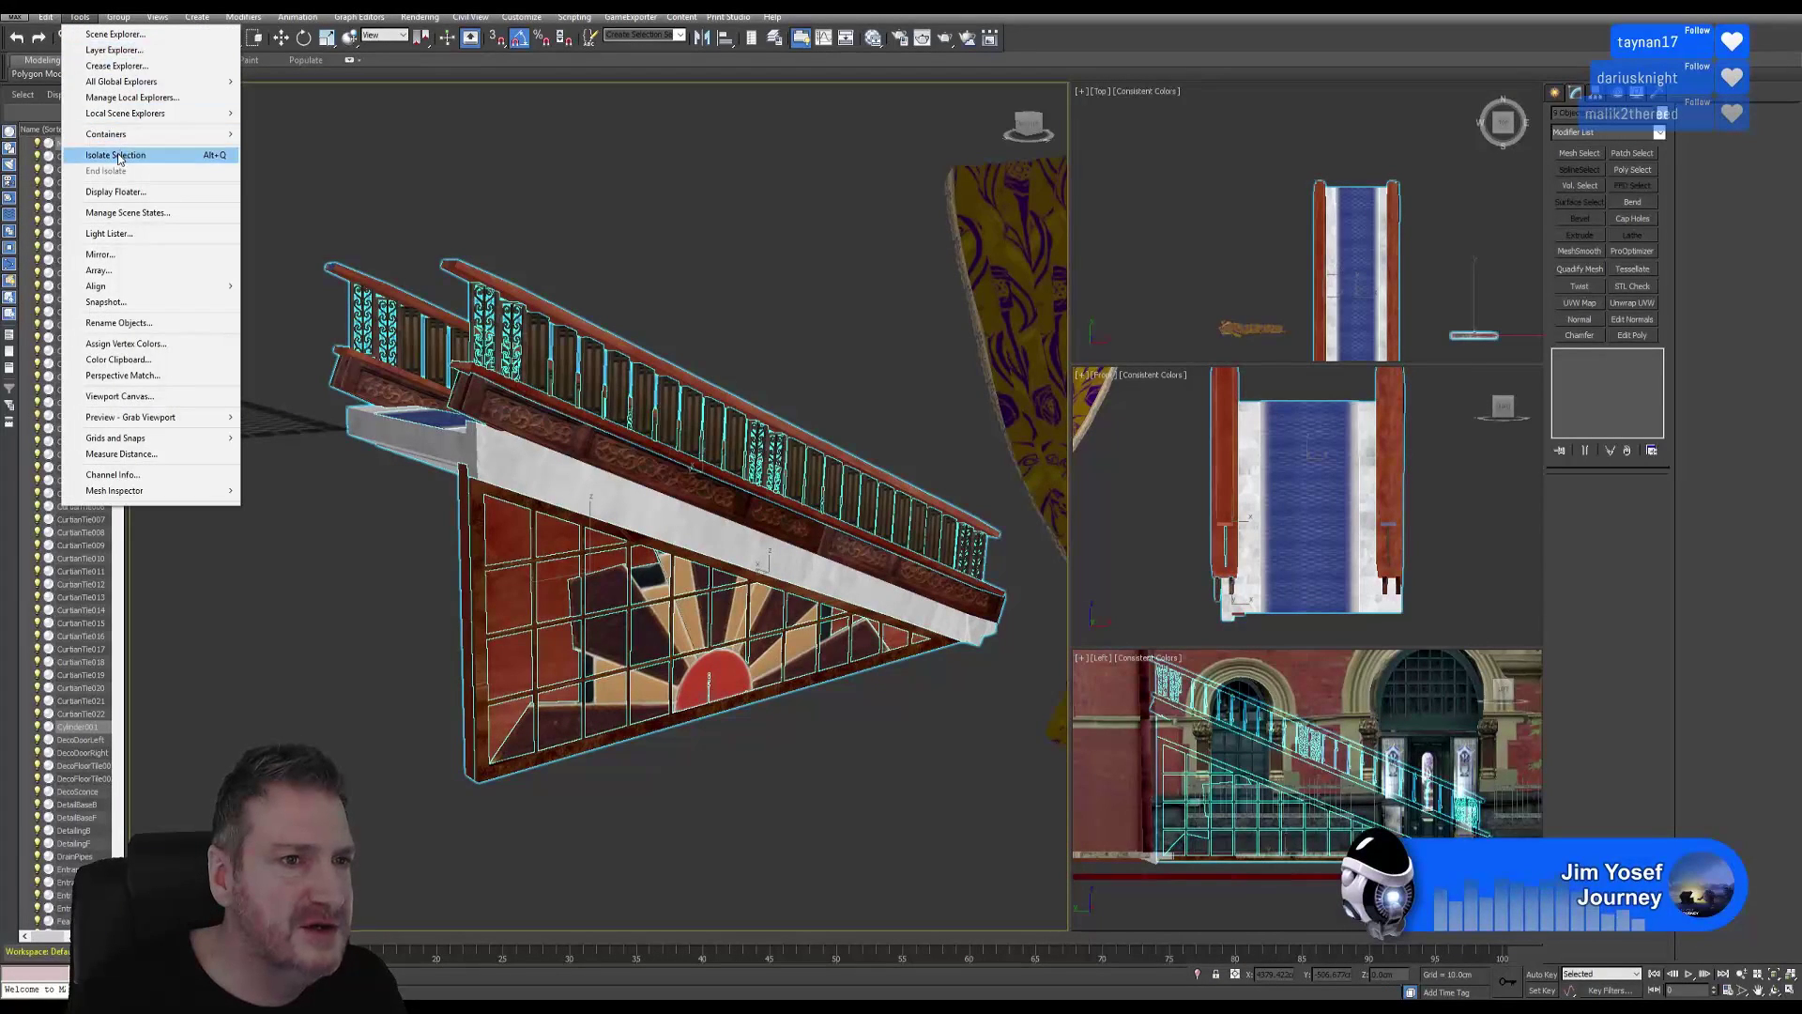
left_click(116, 155)
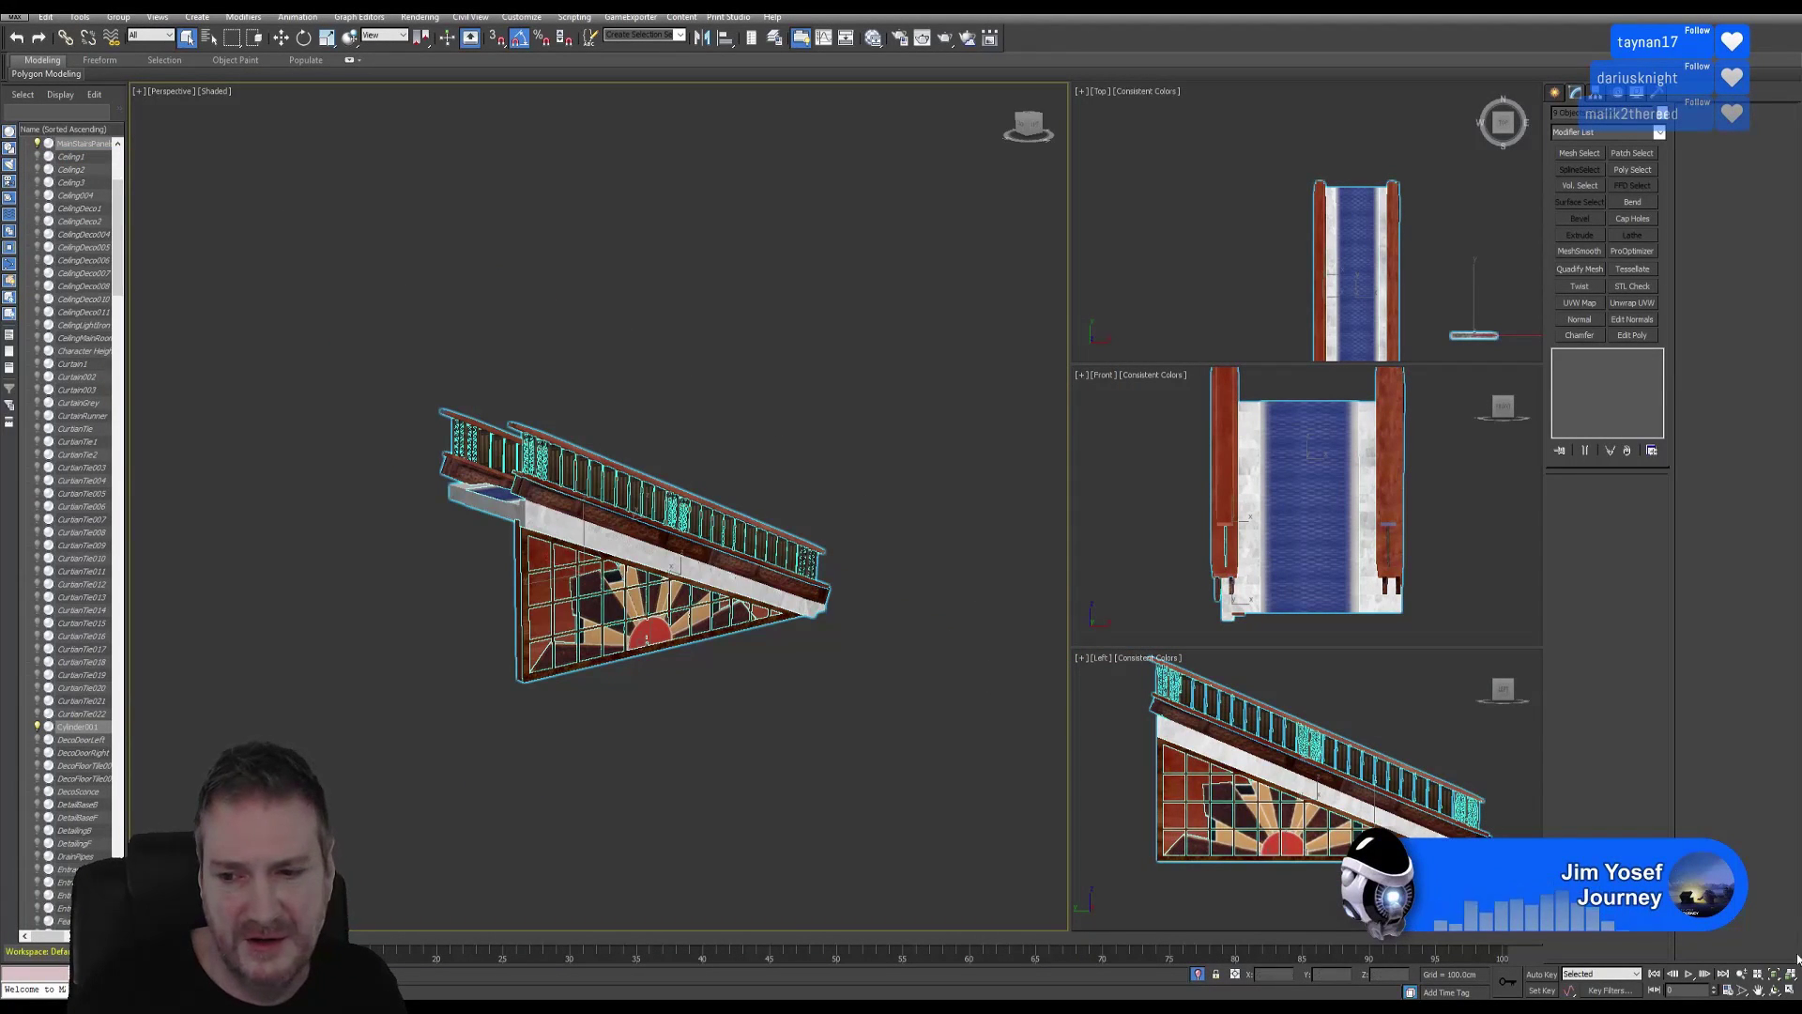
left_click(949, 776)
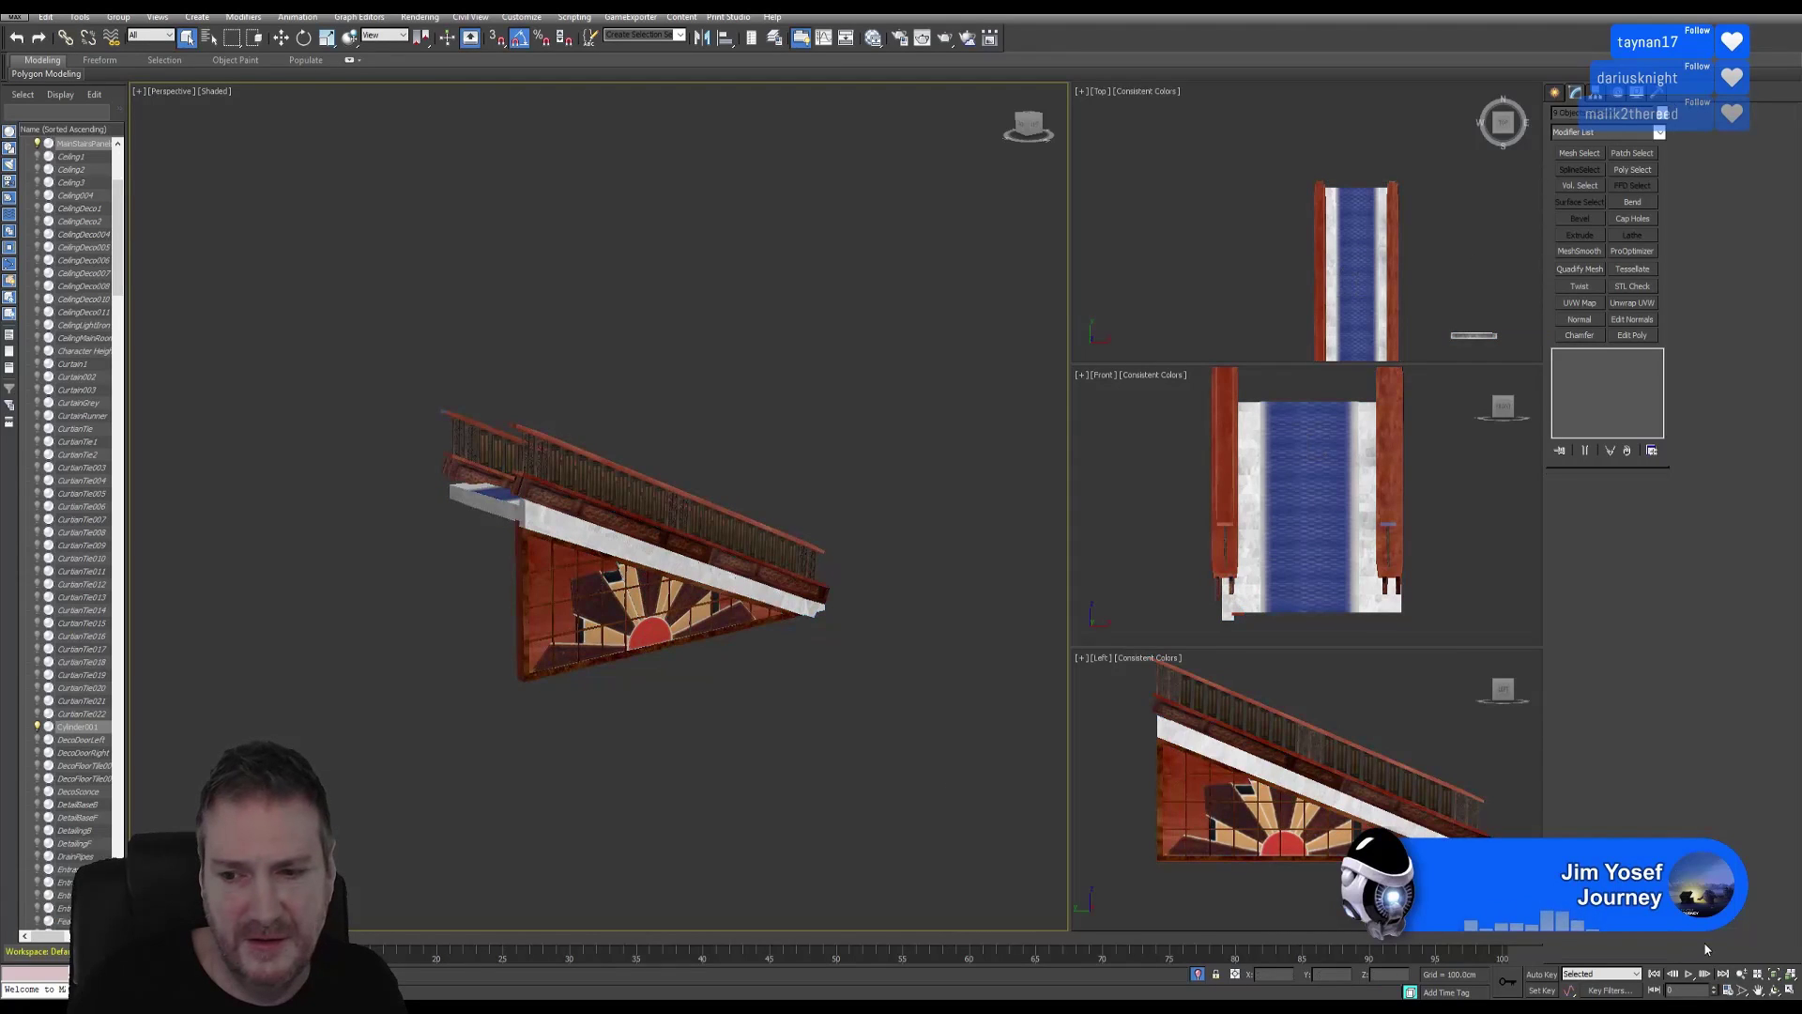
Examine the sunburst panel behind the lattice up close and from several angles below the staircase.
left_click(1773, 989)
left_click_drag(775, 521, 677, 517)
scroll(514, 621, "up", 3)
scroll(514, 619, "up", 5)
scroll(514, 621, "down", 3)
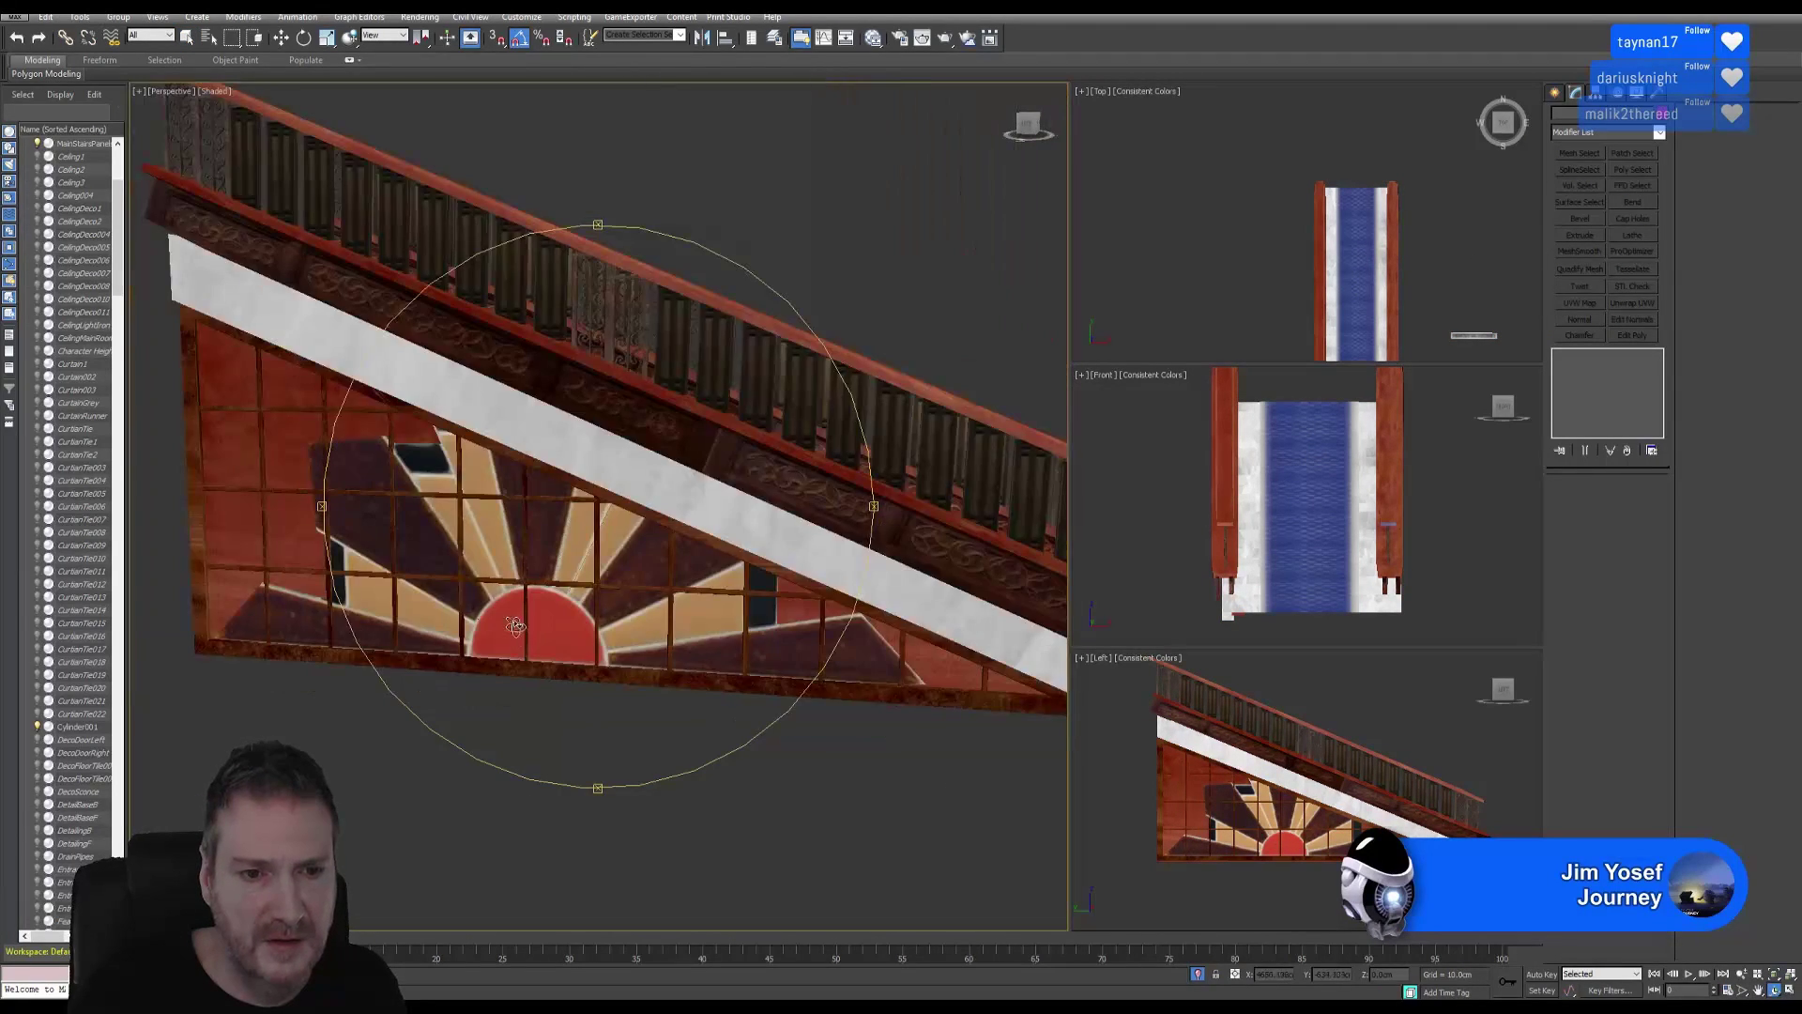
left_click_drag(515, 621, 605, 528)
scroll(648, 580, "up", 3)
middle_click_drag(606, 528, 706, 562, "alt")
scroll(713, 569, "up", 3)
left_click_drag(707, 561, 601, 521)
middle_click_drag(675, 523, 591, 531, "alt")
scroll(590, 540, "down", 3)
scroll(595, 534, "up", 3)
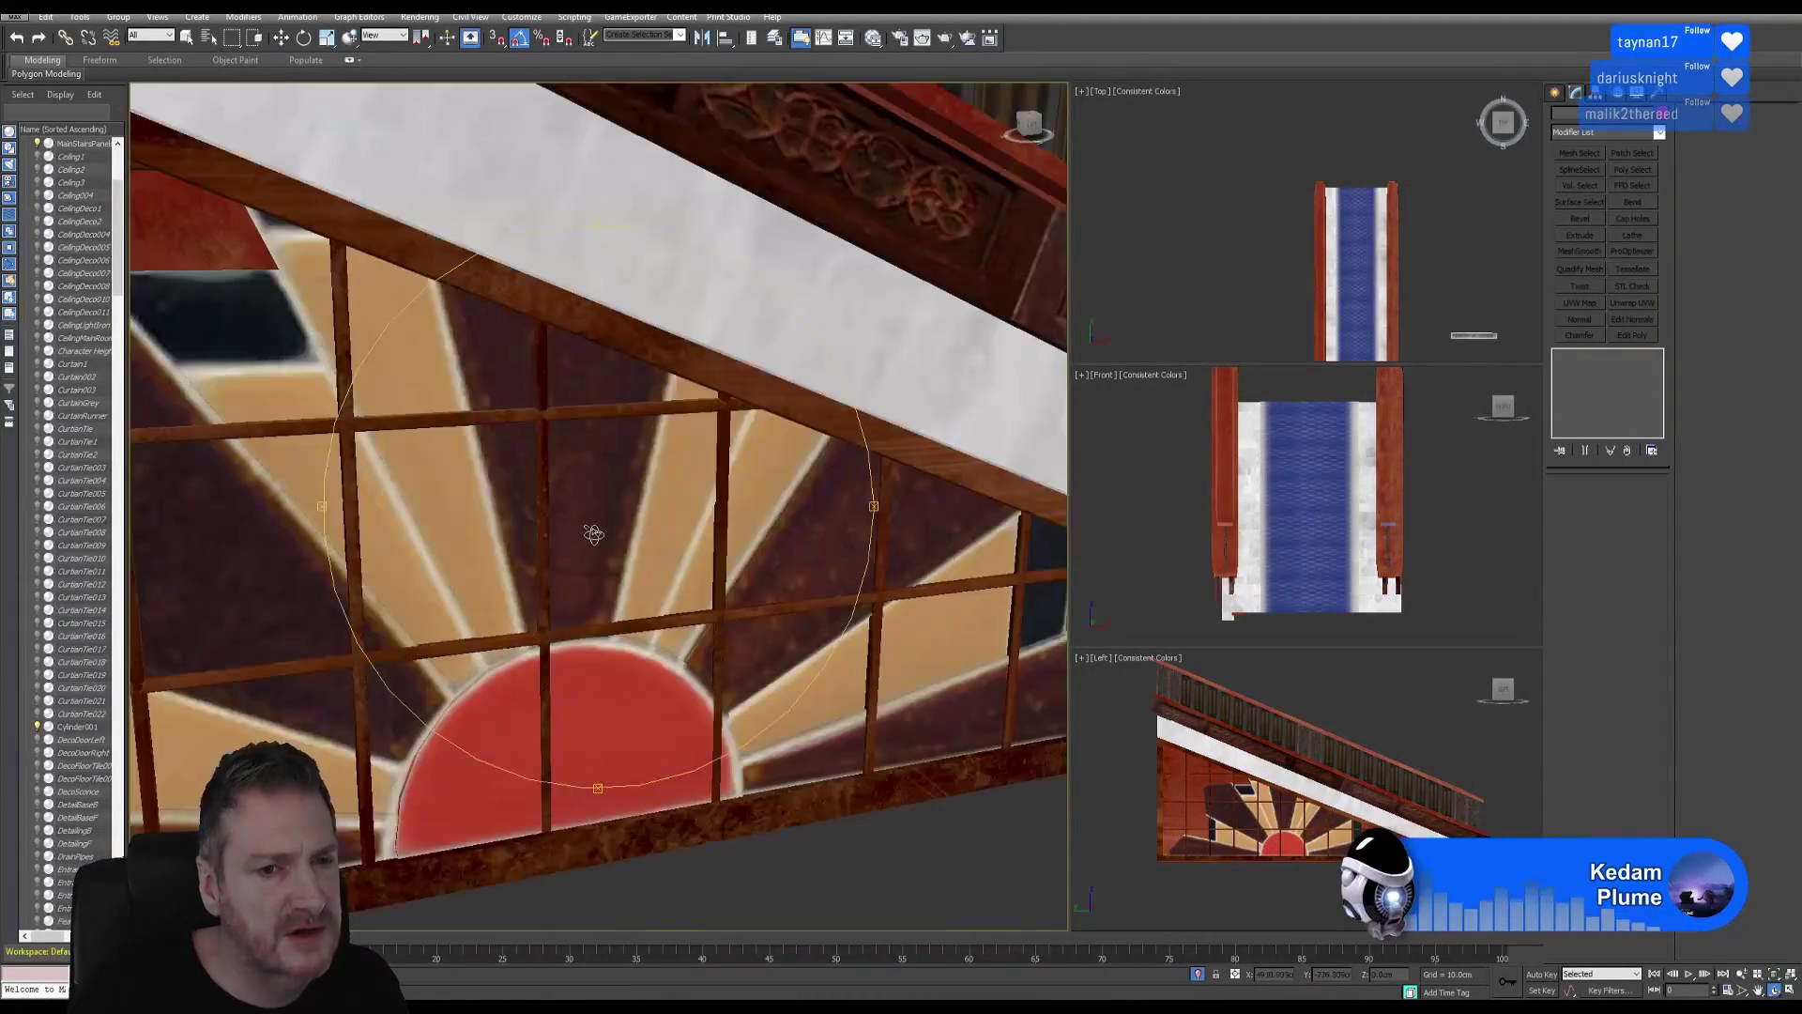
left_click(1743, 975)
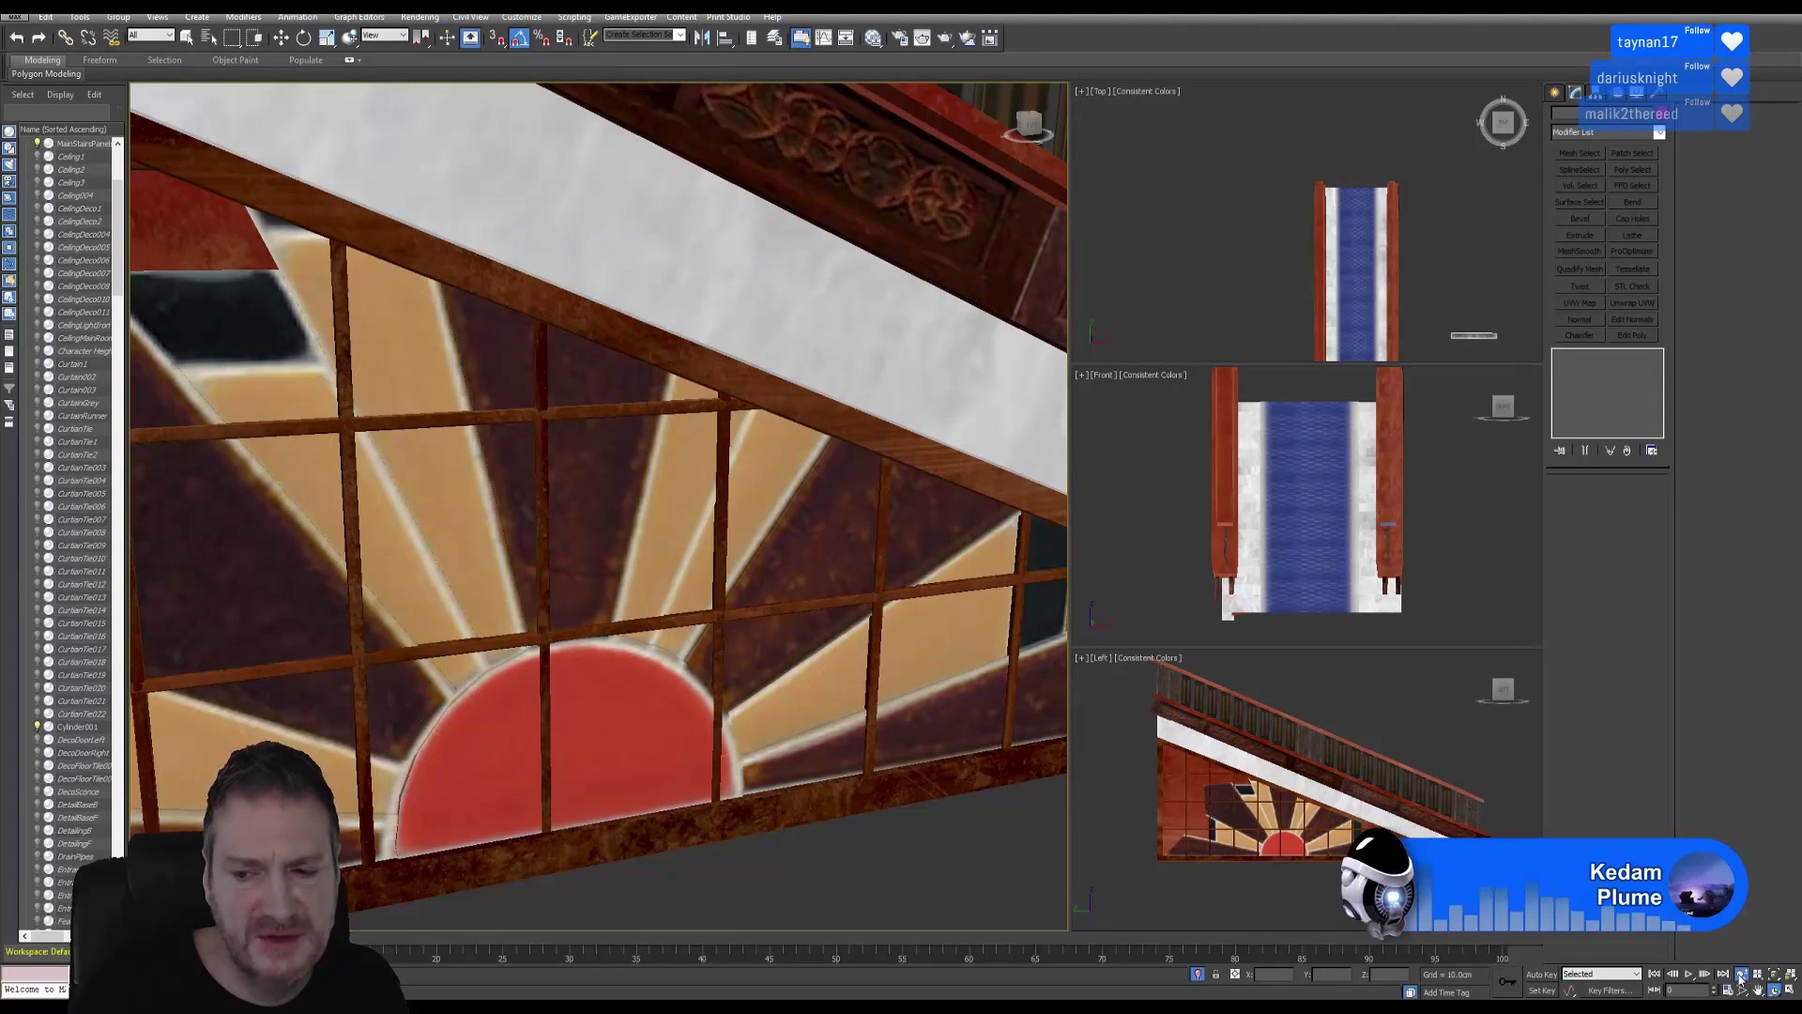
scroll(615, 456, "down", 3)
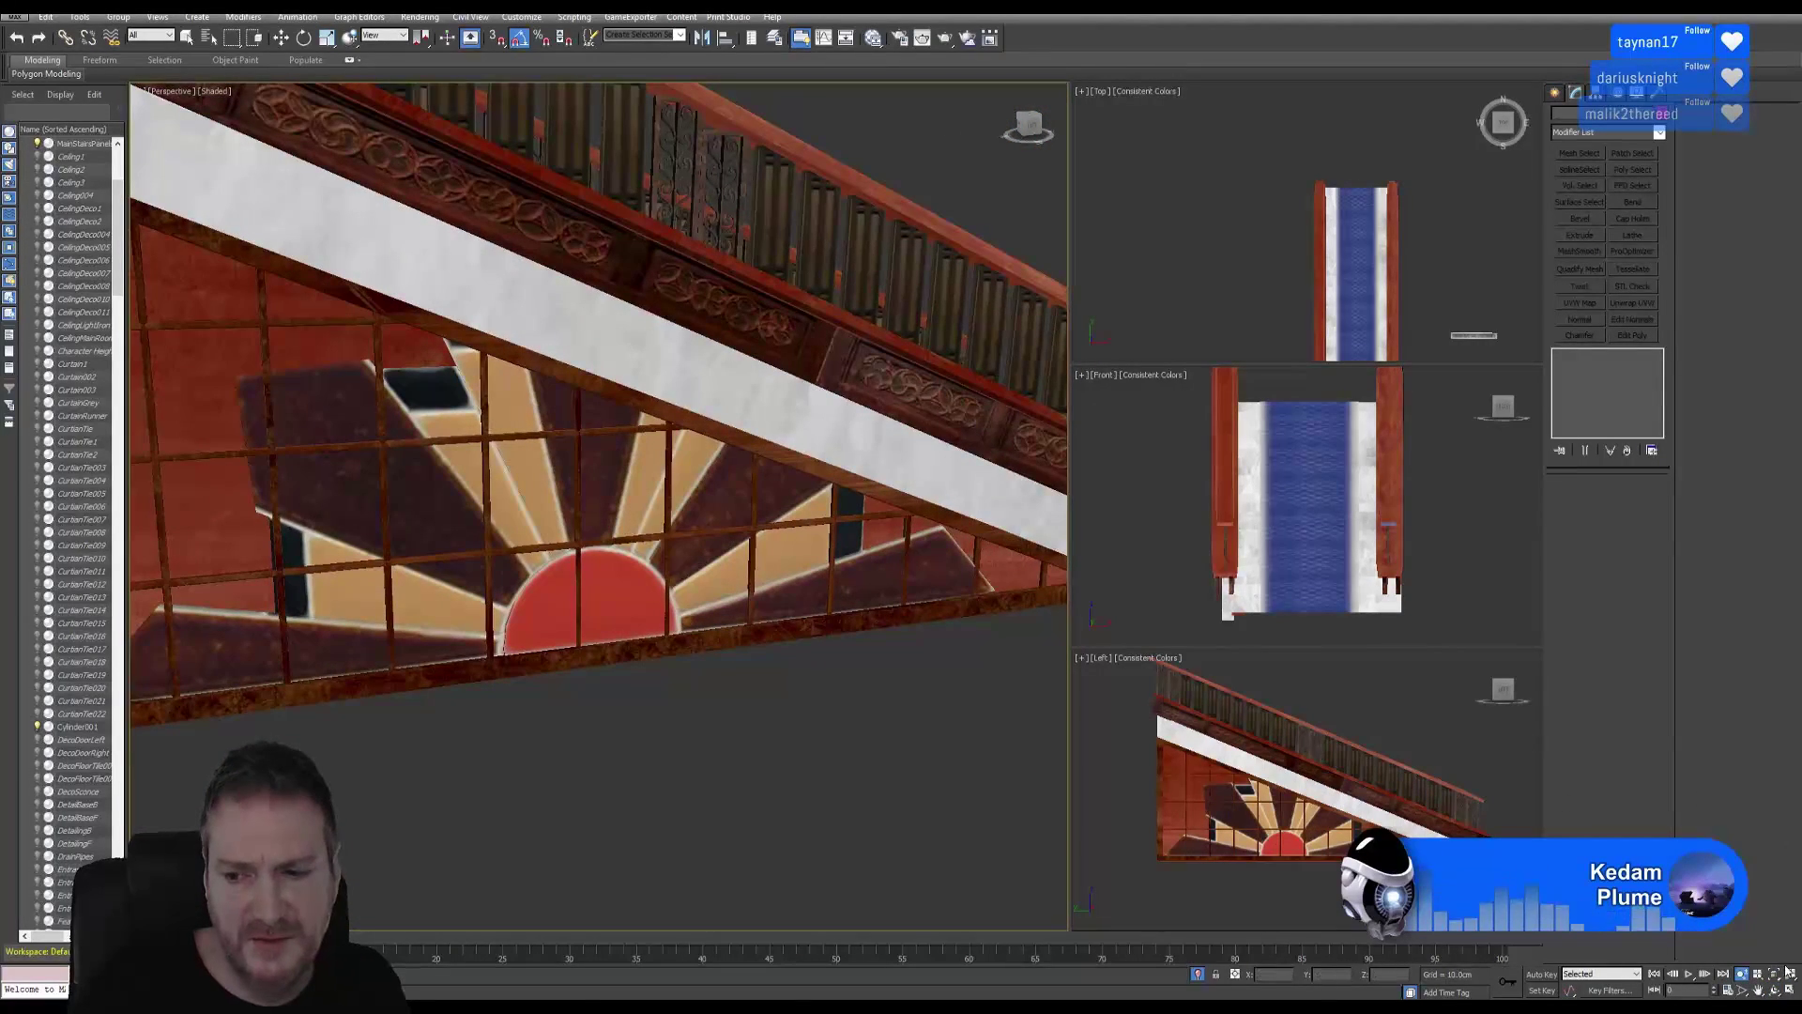
left_click(1775, 992)
left_click_drag(597, 488, 594, 491)
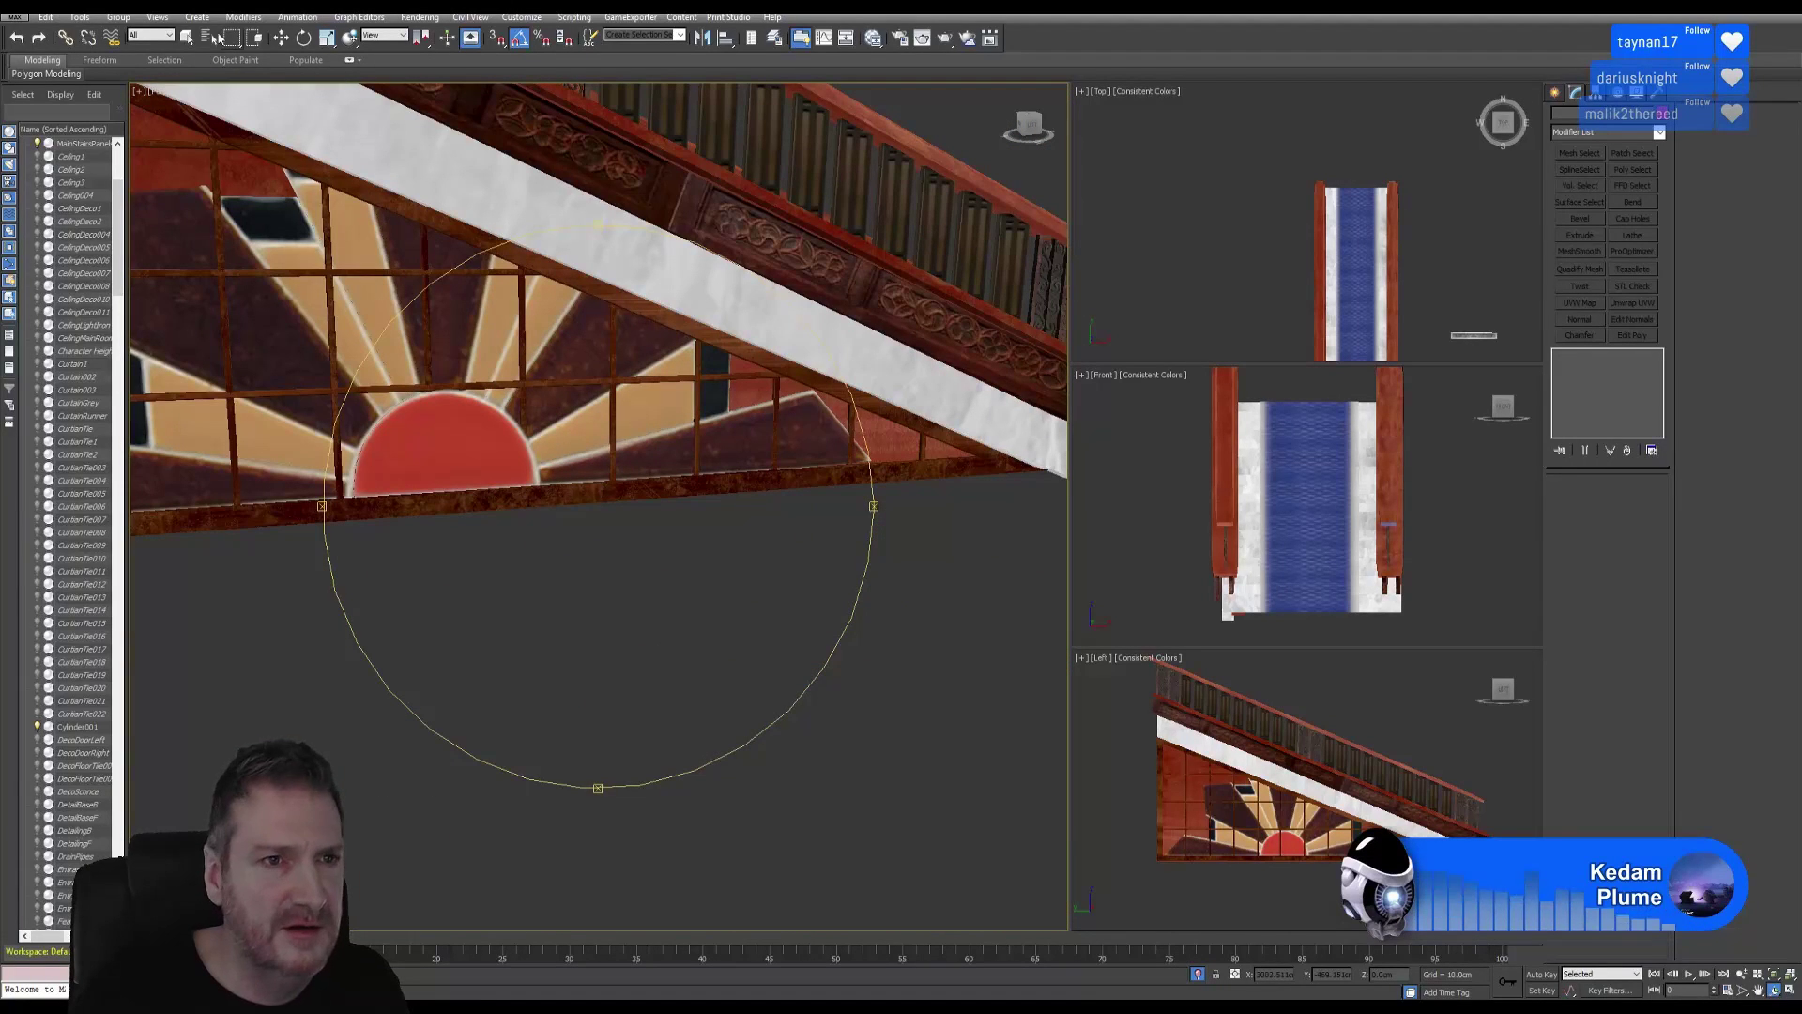
Select all the isolated staircase pieces and inspect the lattice and sunburst from the front and at a steep angle.
left_click(186, 37)
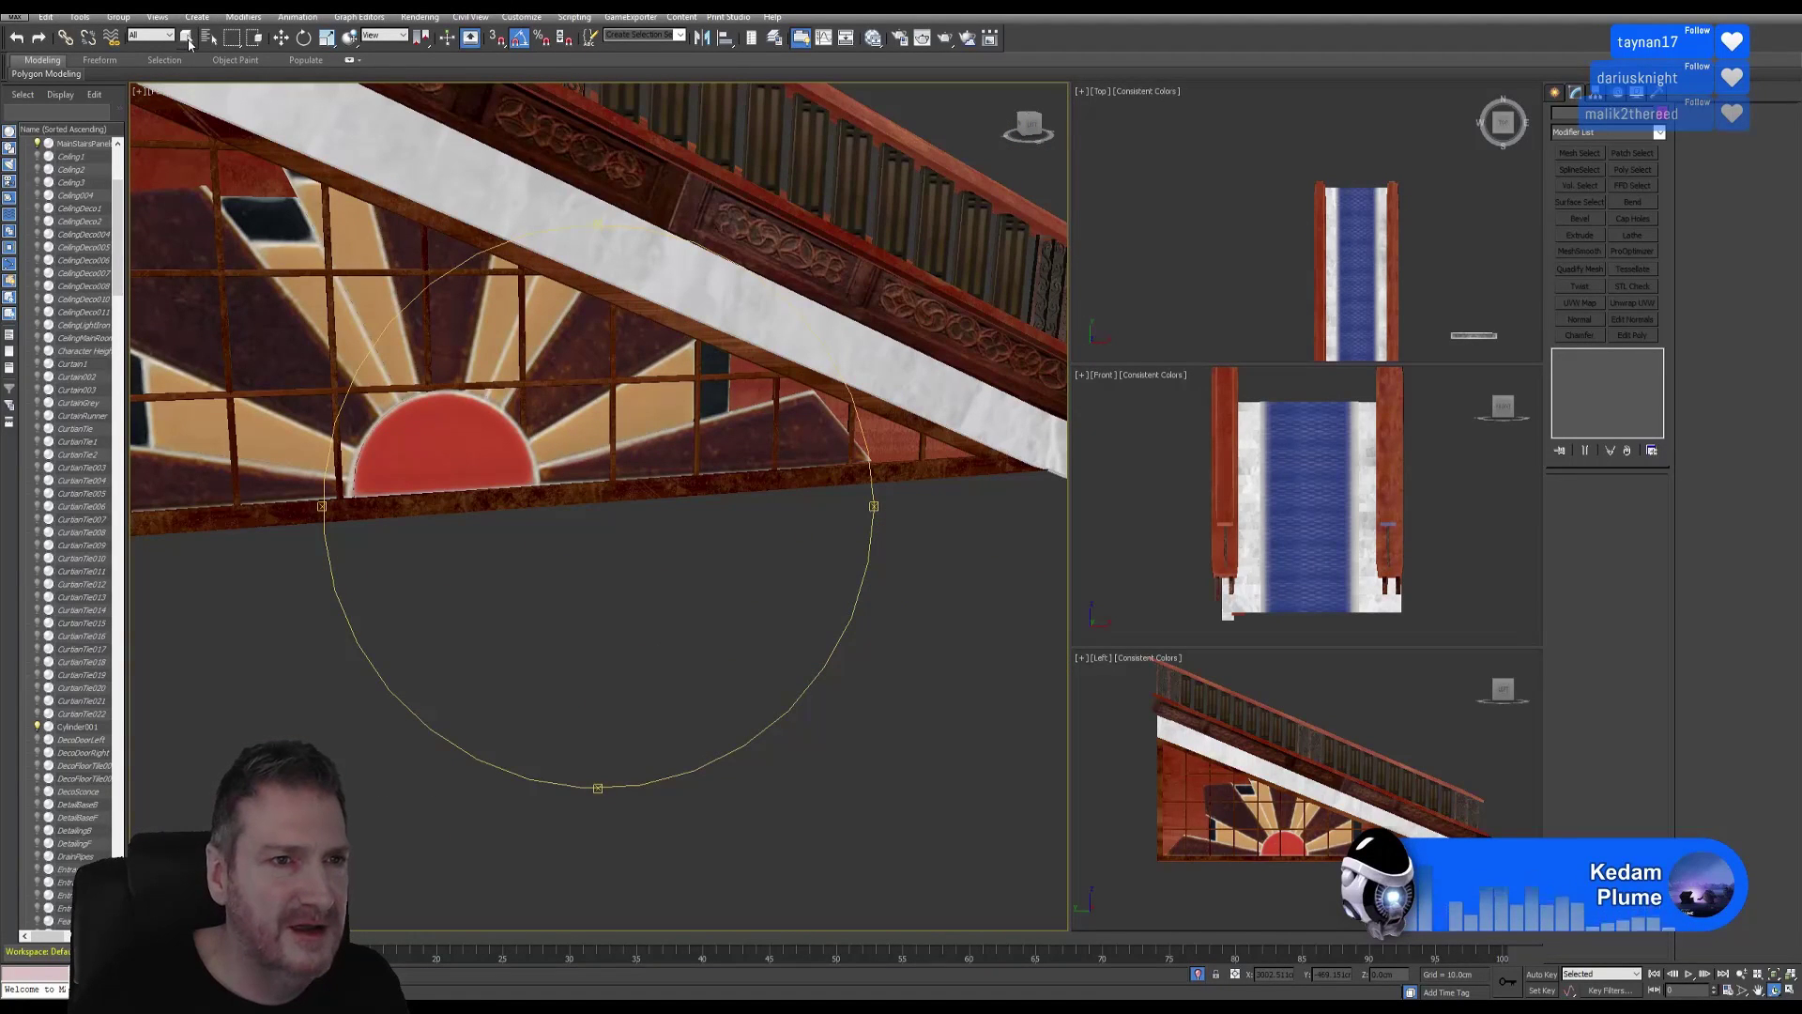
left_click(753, 424)
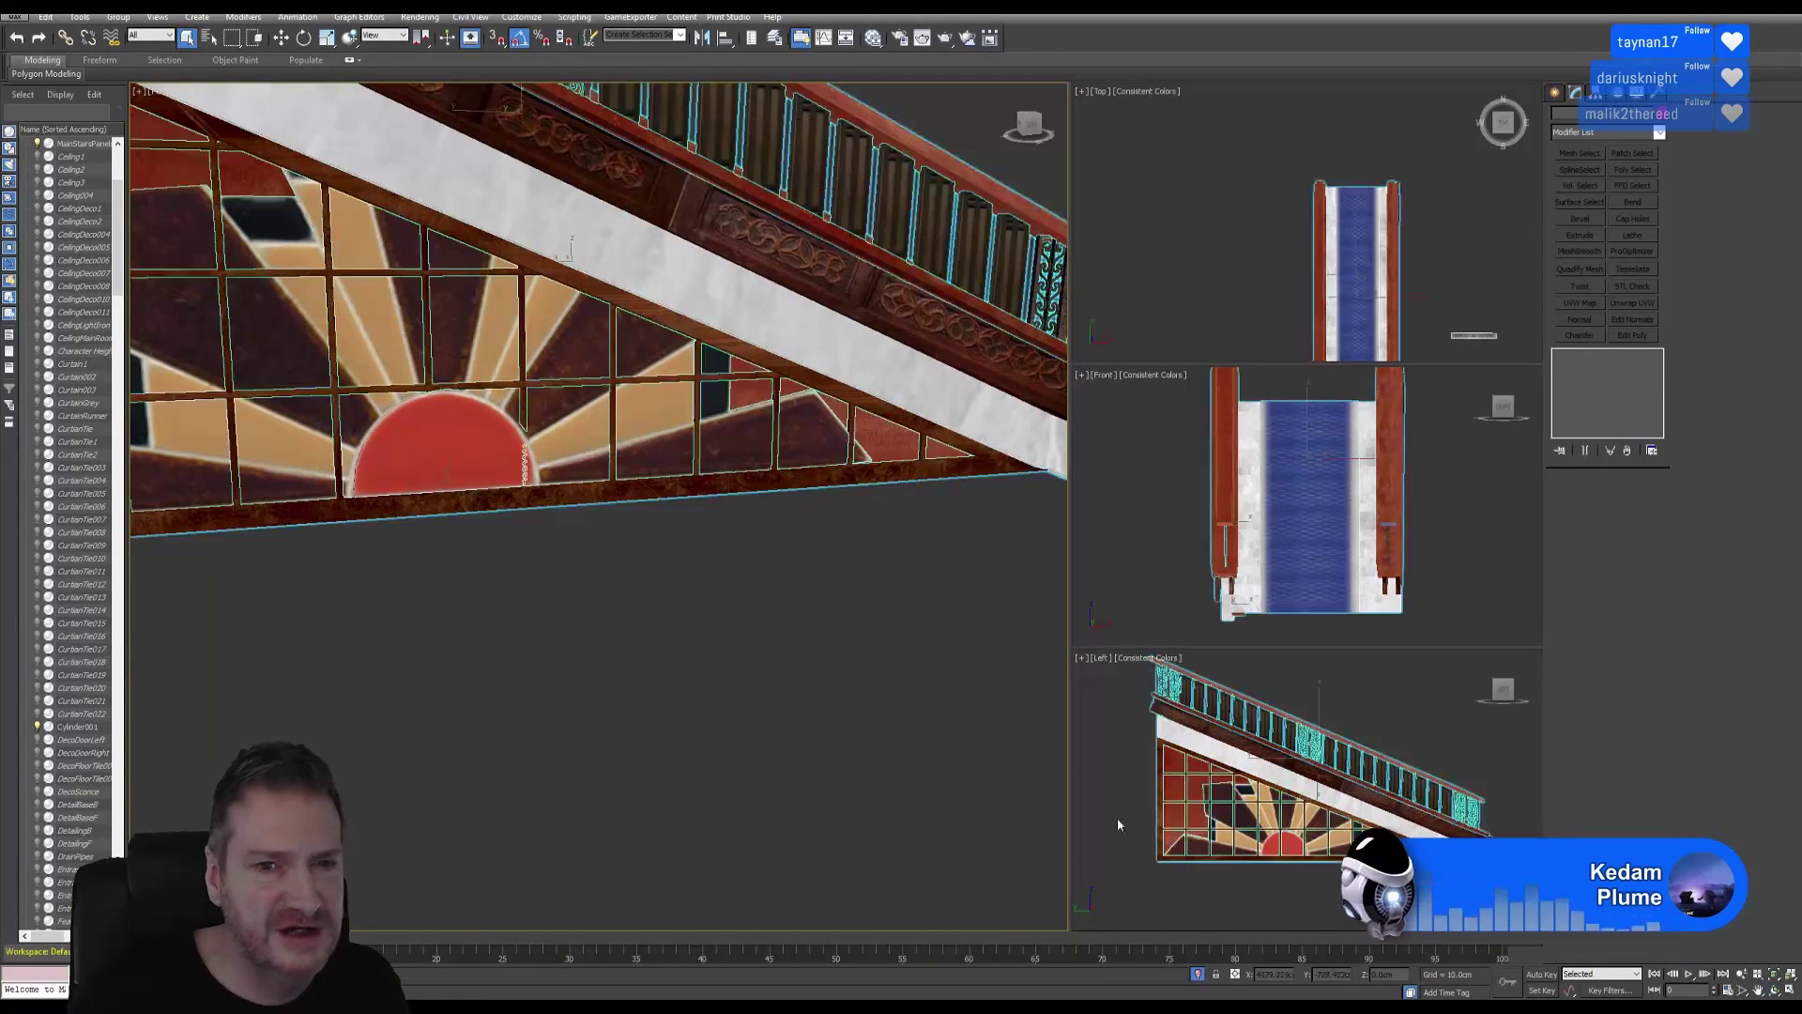
left_click(1773, 974)
left_click(1774, 991)
left_click_drag(650, 645, 557, 615)
scroll(554, 621, "up", 2)
scroll(558, 612, "up", 4)
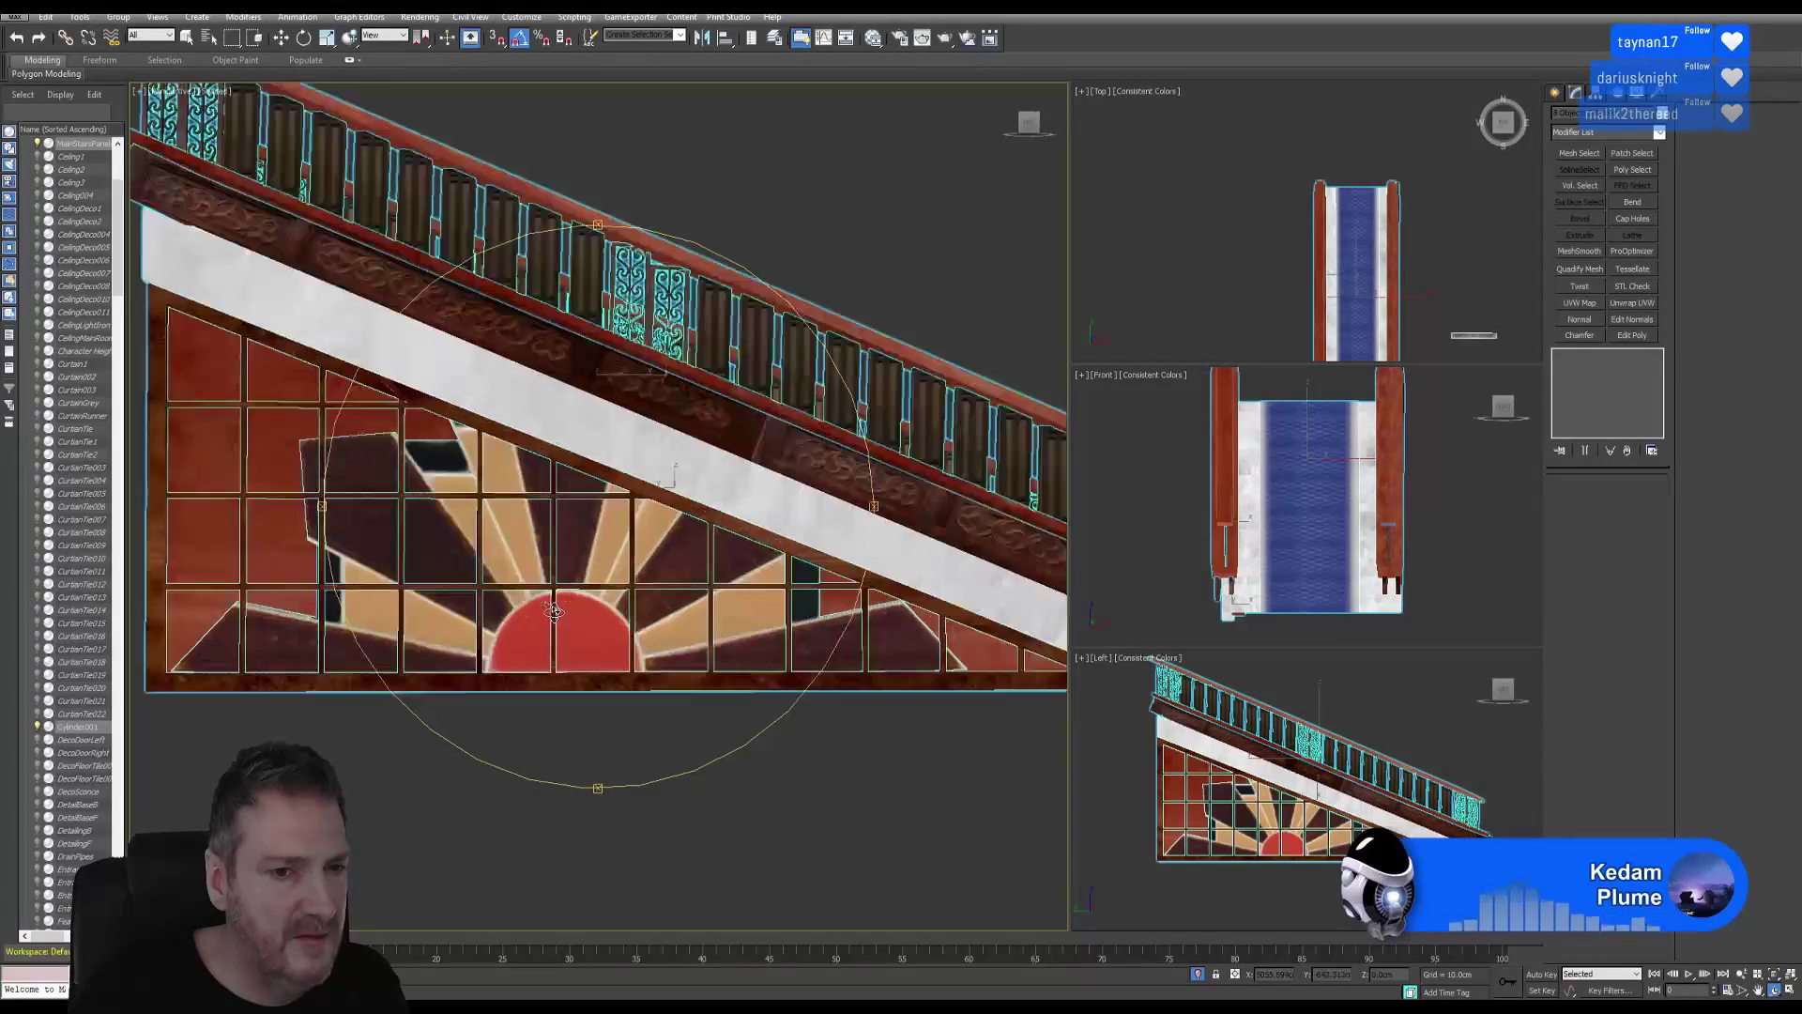
scroll(560, 610, "up", 3)
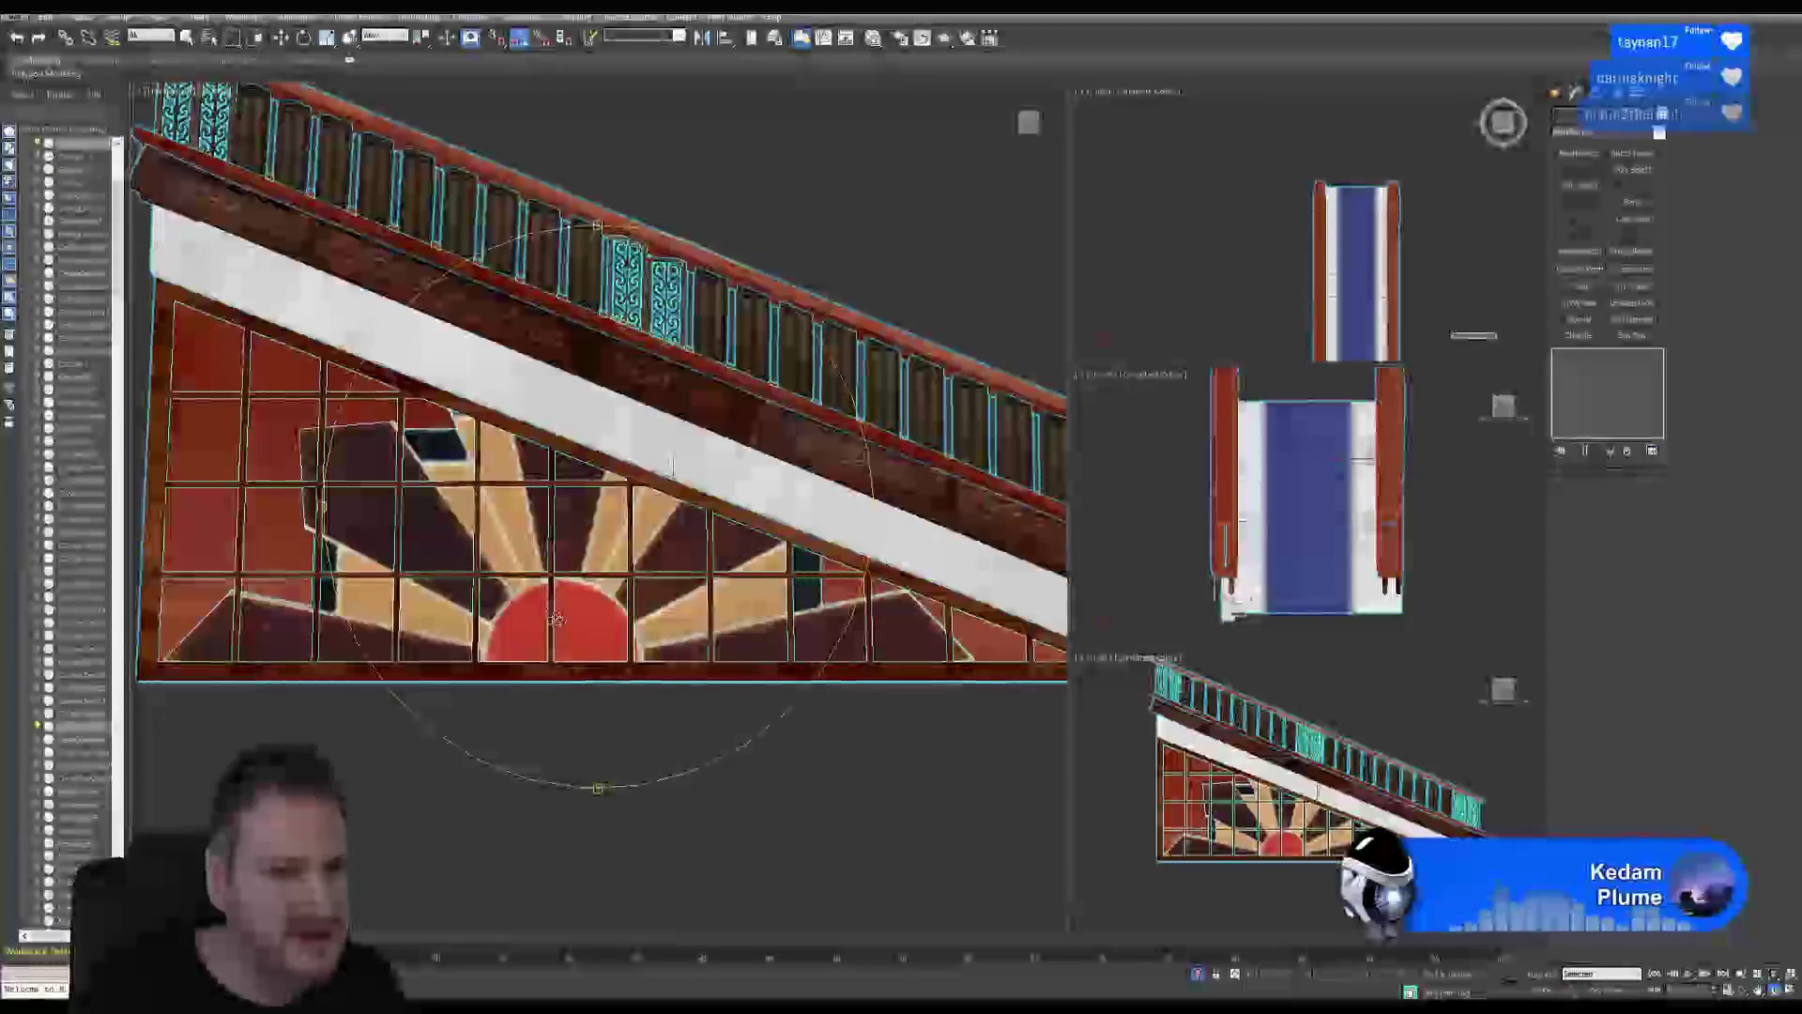
left_click_drag(557, 616, 651, 644)
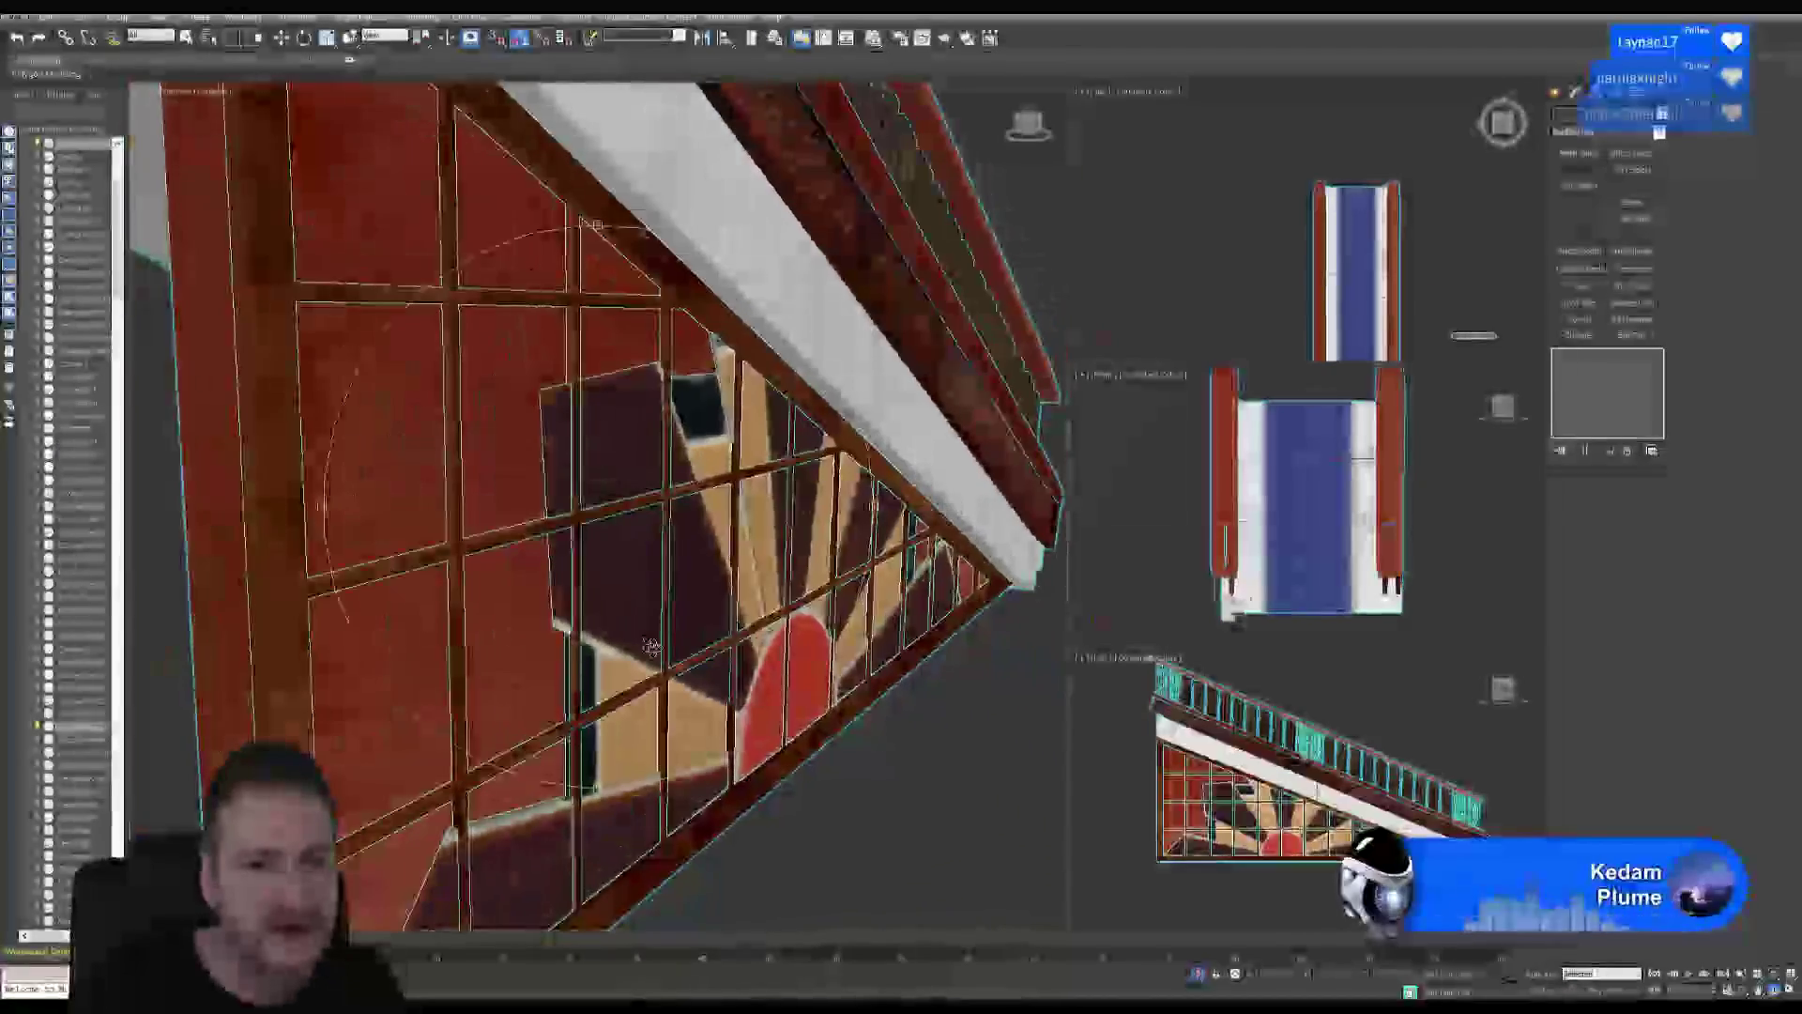
Check the list of objects in the isolated scene, close it unchanged, and clear the selection.
key("h")
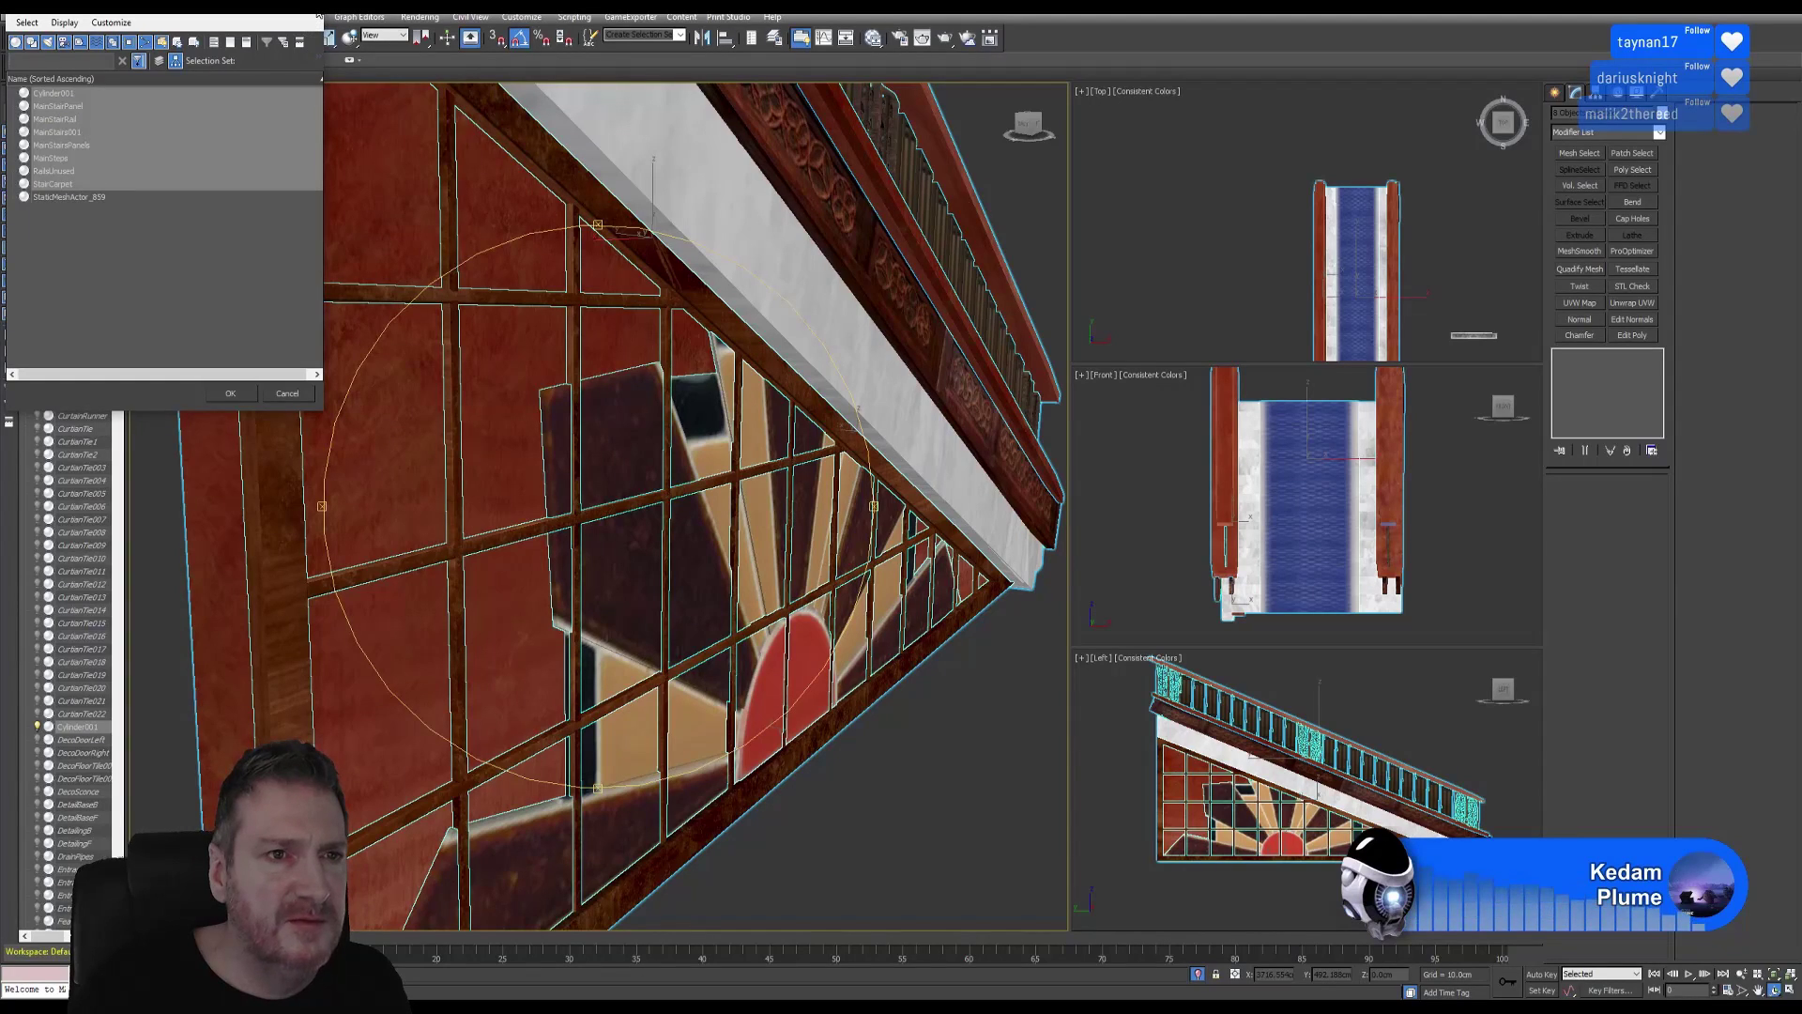
left_click(319, 16)
left_click(903, 832)
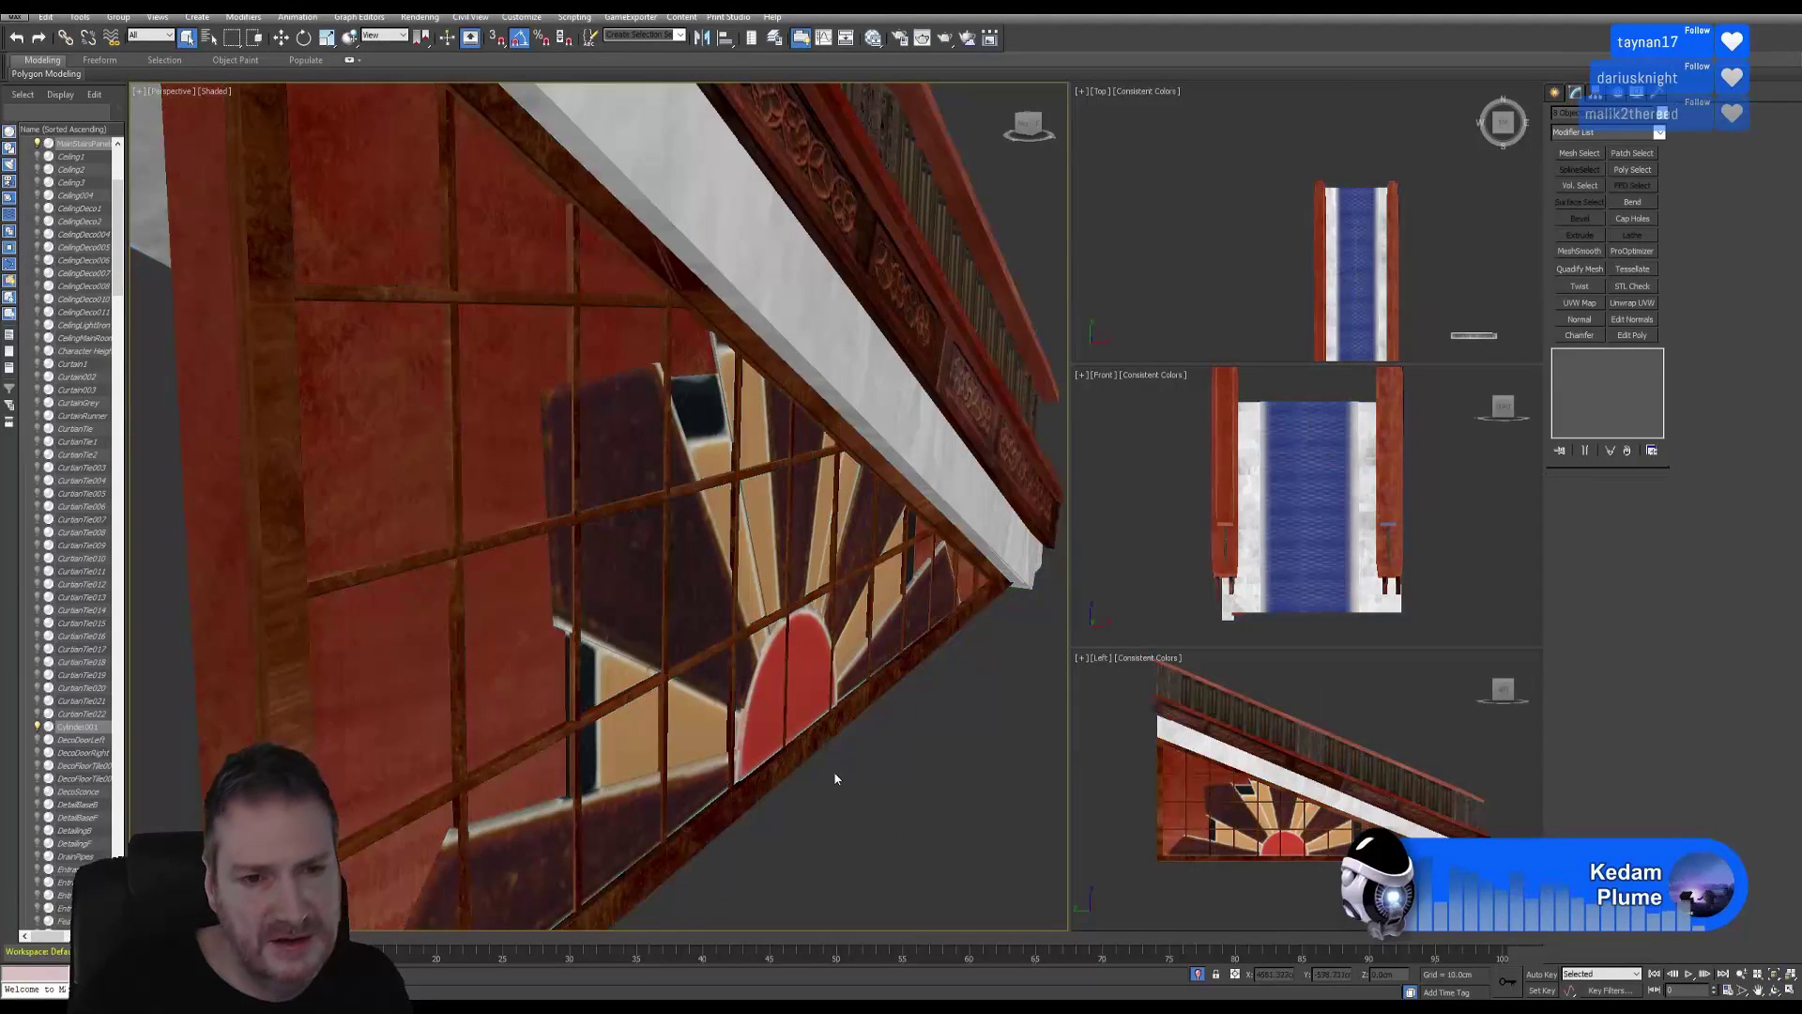
Inspect at a steep angle how the sunburst panel's upper edge sits behind the lattice bars.
middle_click_drag(833, 769, 751, 701)
left_click(746, 658)
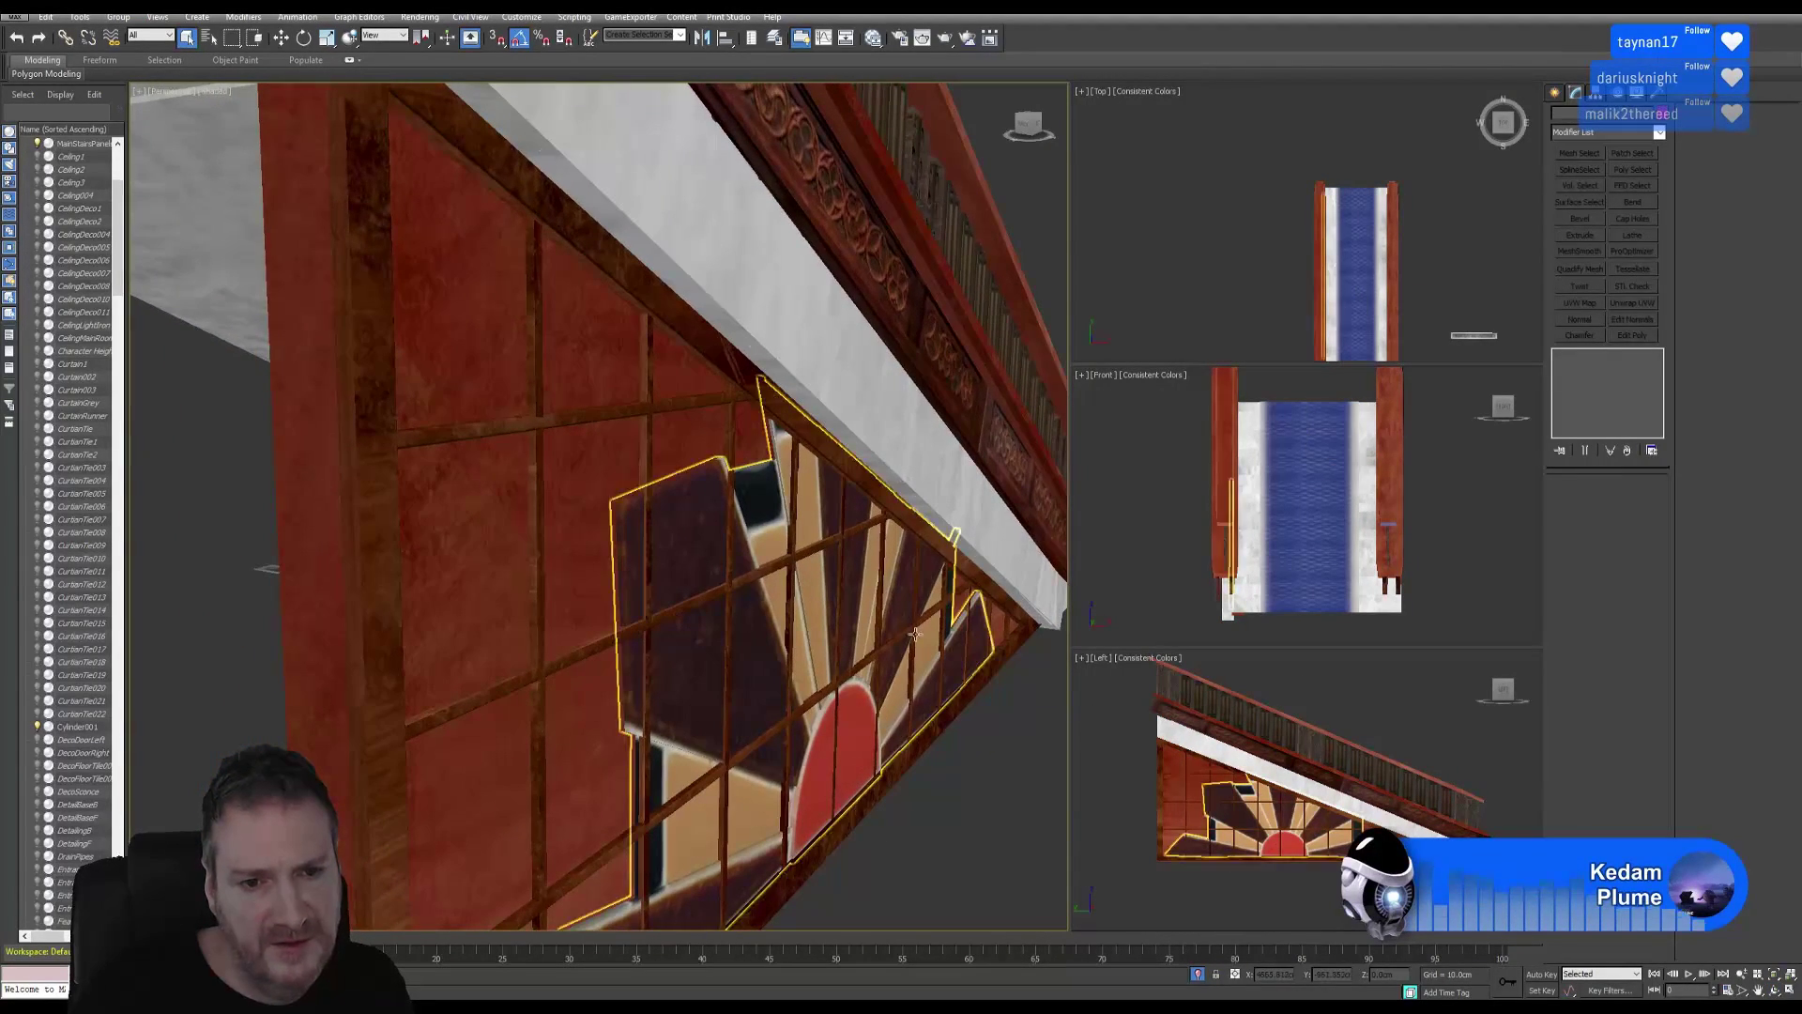
left_click(842, 535)
scroll(842, 535, "up", 3)
middle_click_drag(856, 437, 902, 432)
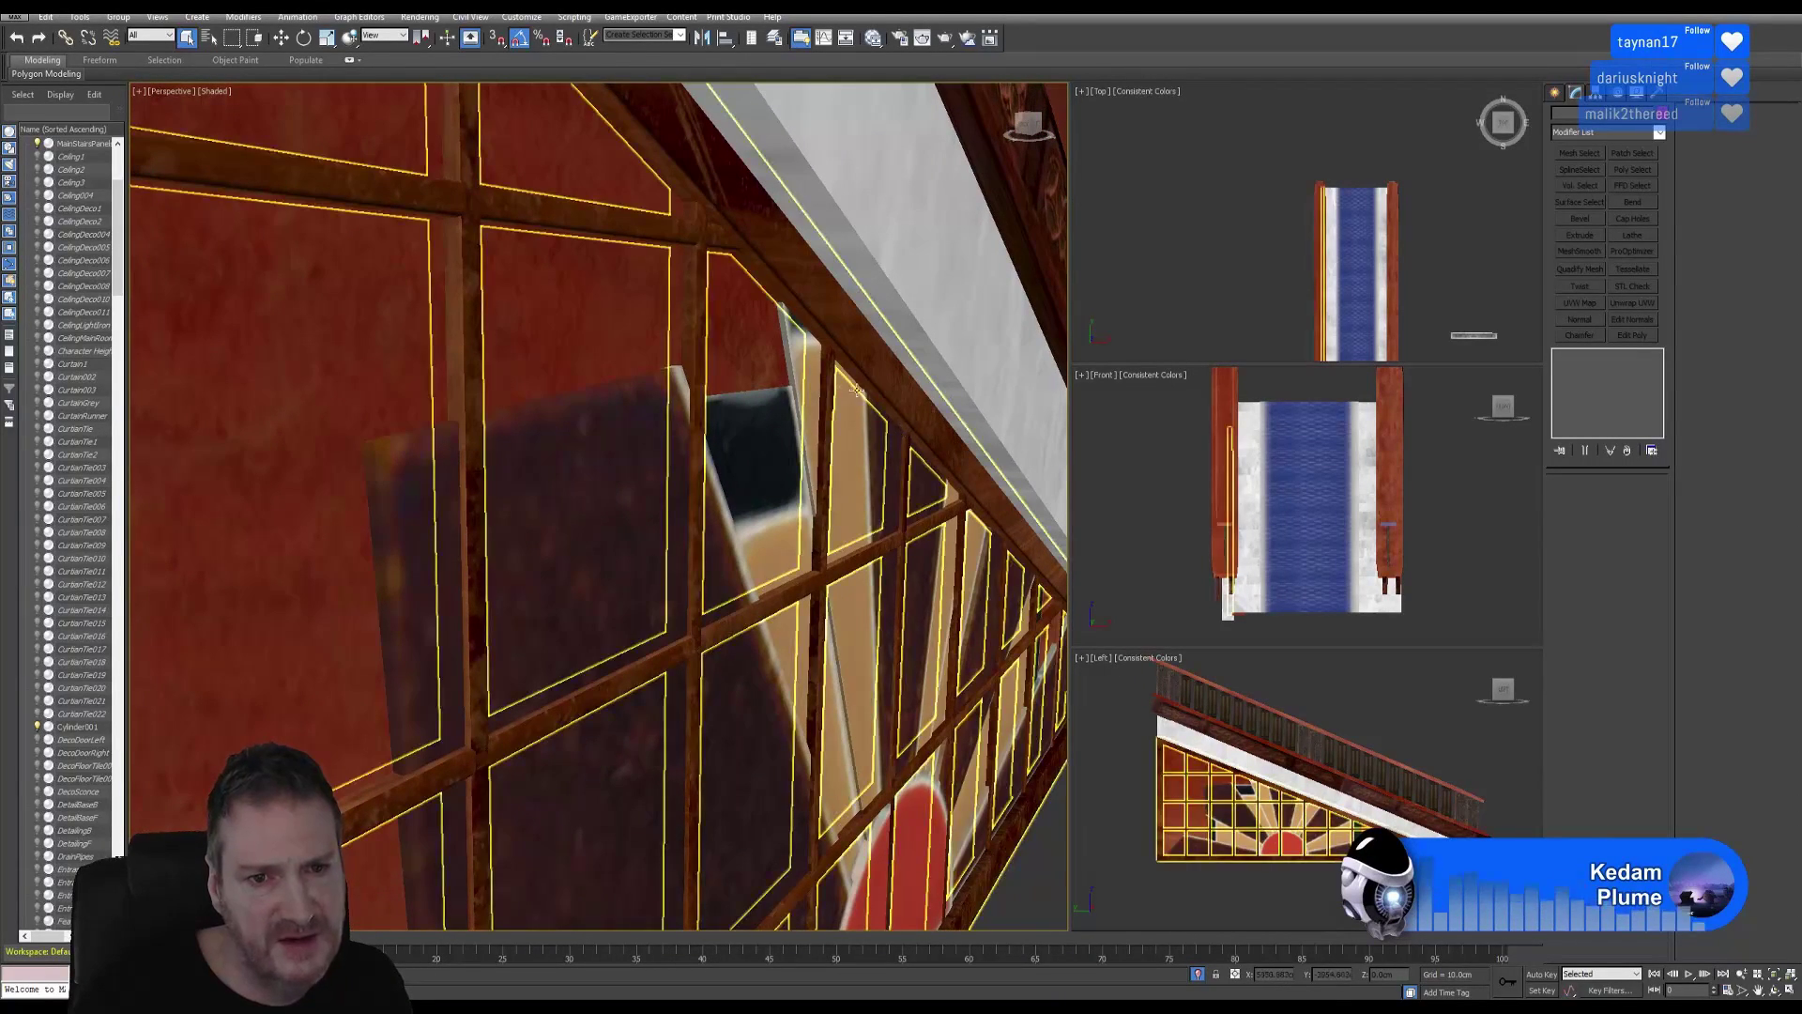
left_click(731, 470)
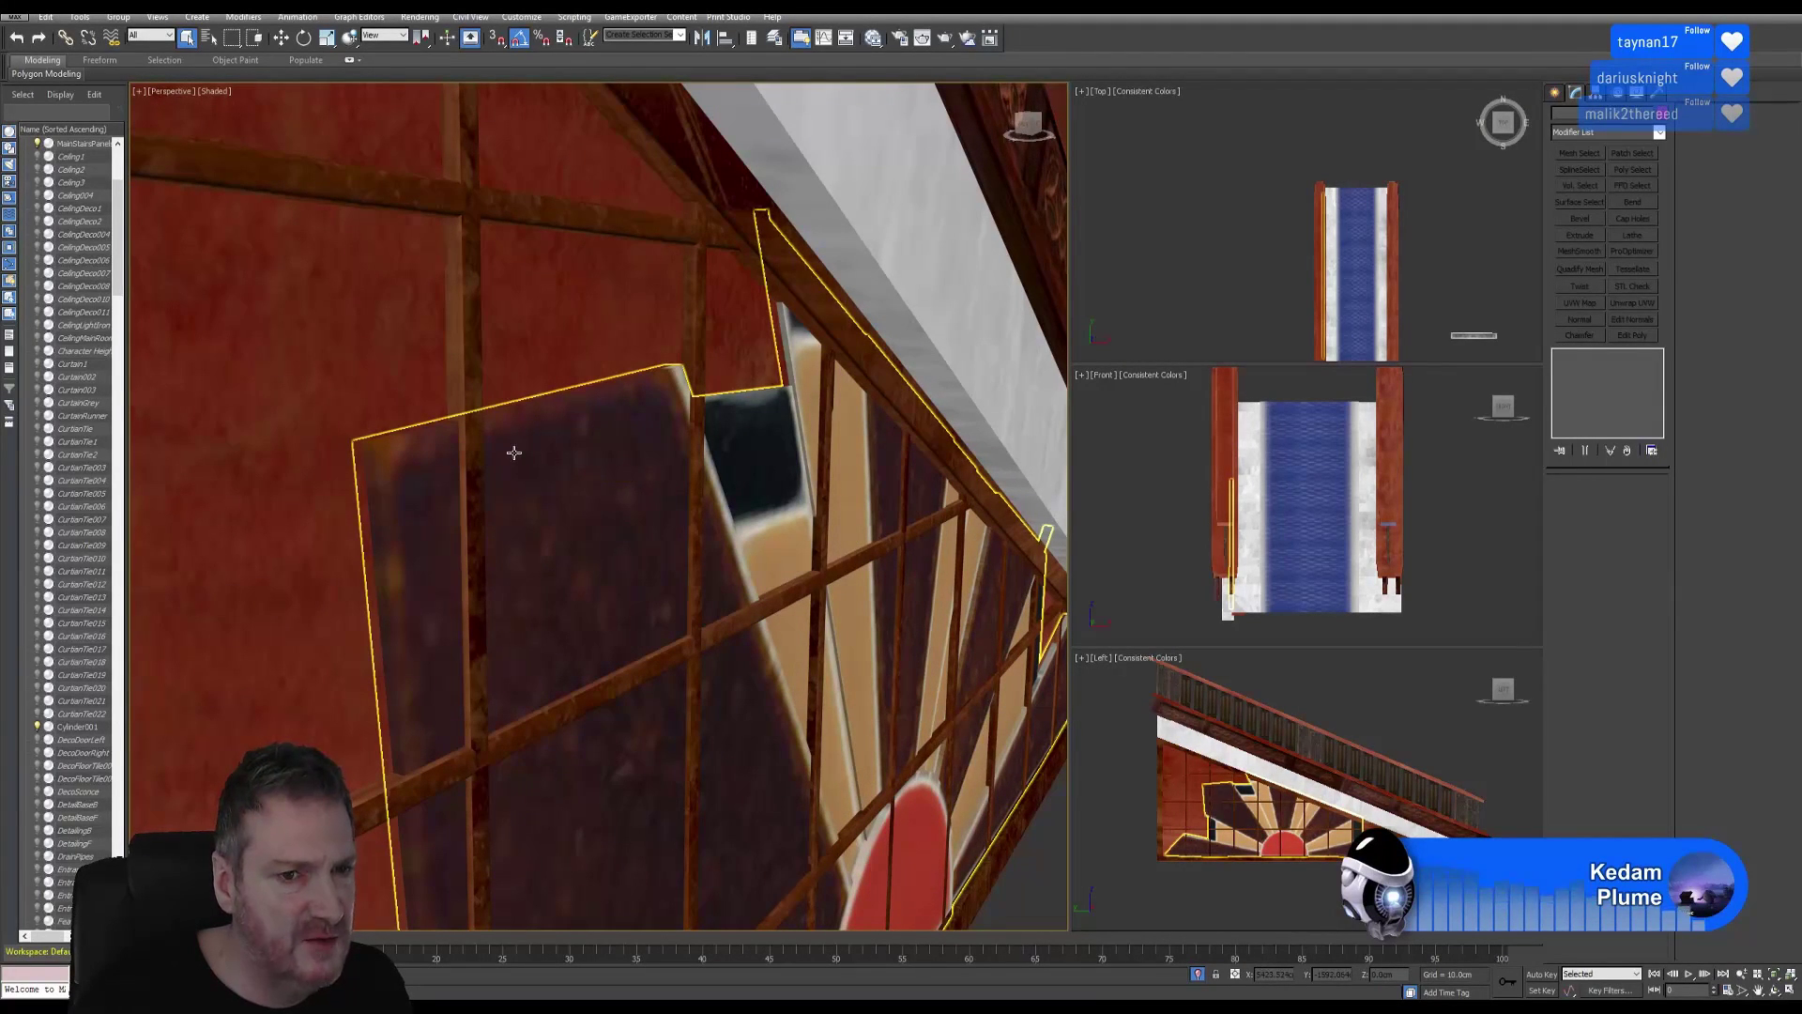
Examine how the lattice bars sit against the sunburst panel, comparing the two objects up close and from farther back.
left_click(475, 451)
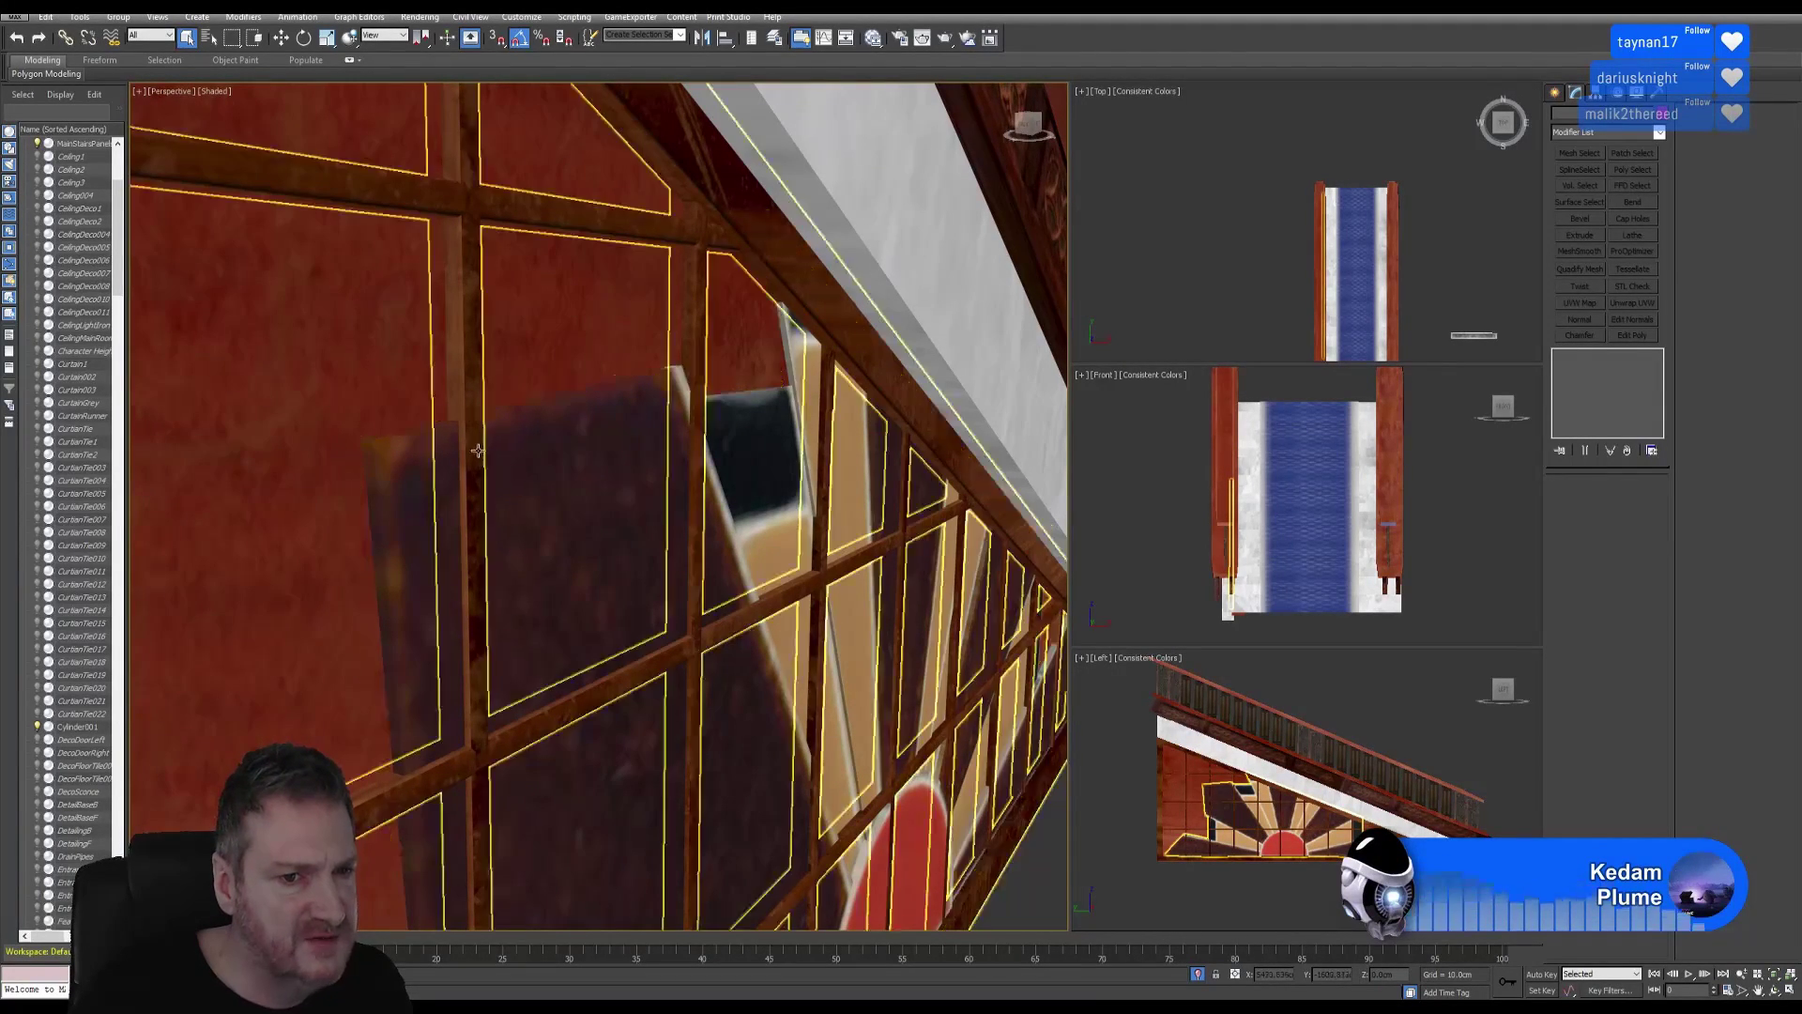
left_click(467, 614)
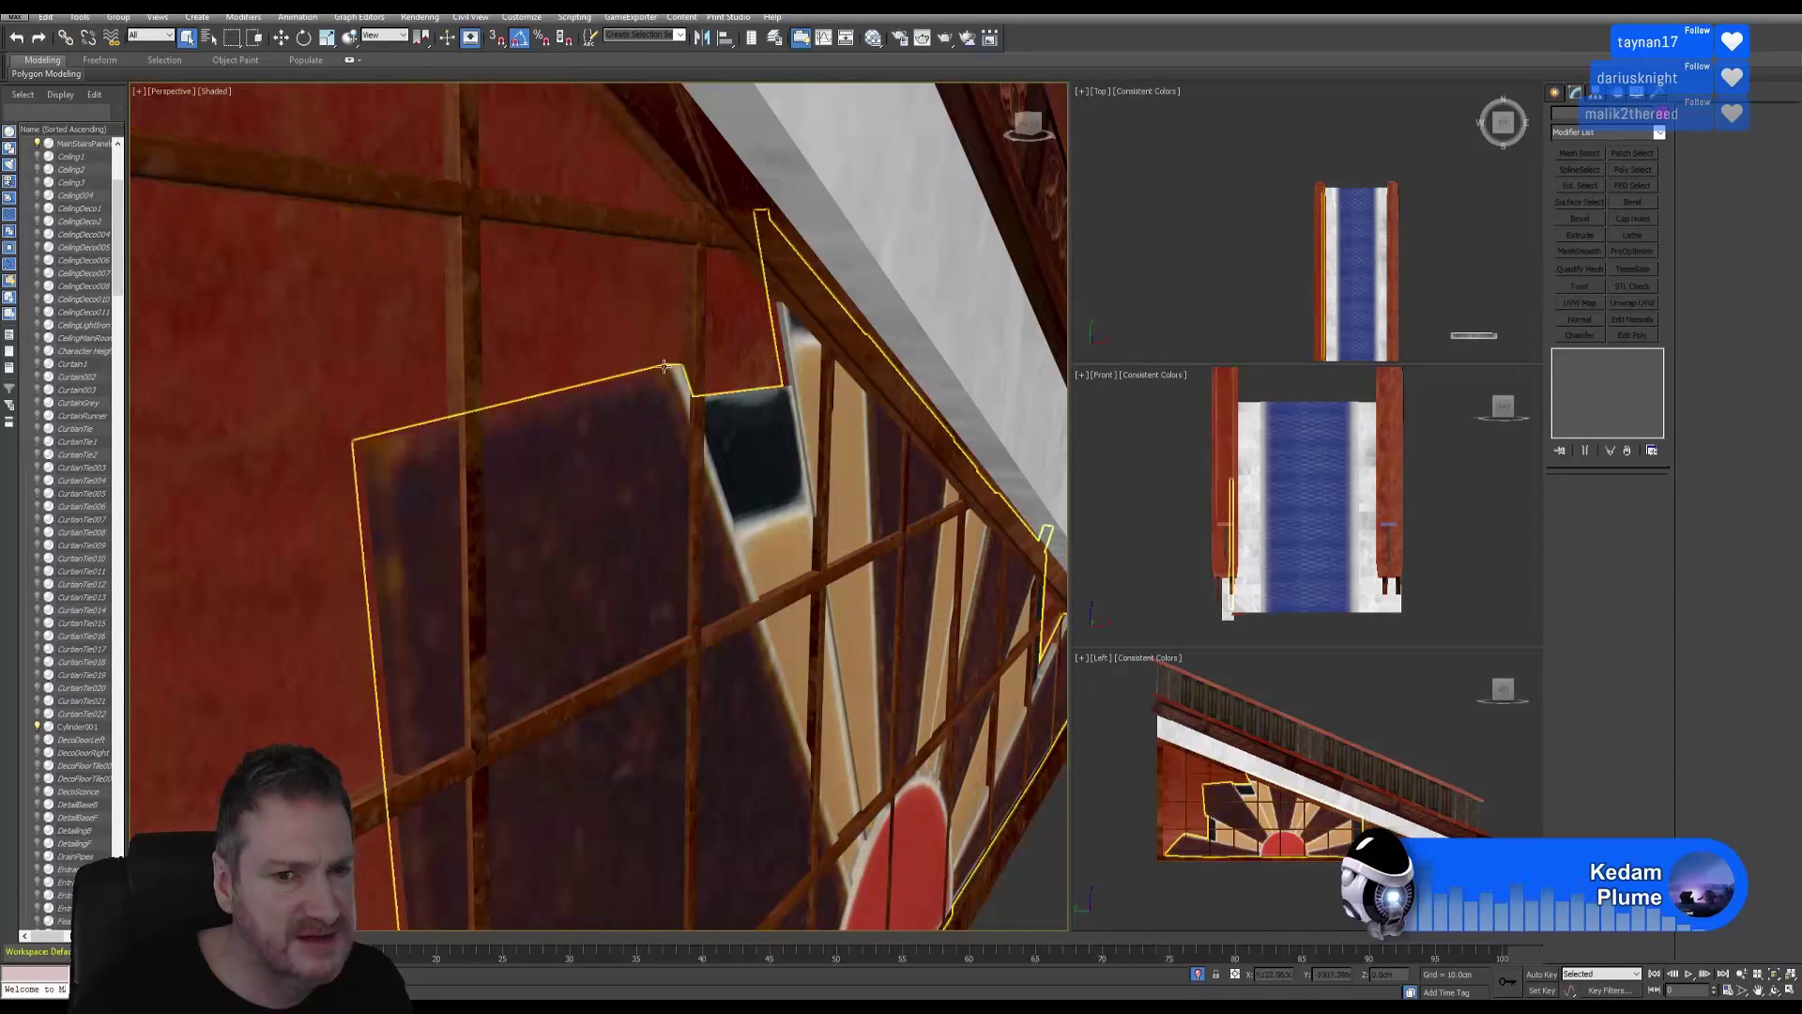
middle_click_drag(553, 522, 559, 537, "alt")
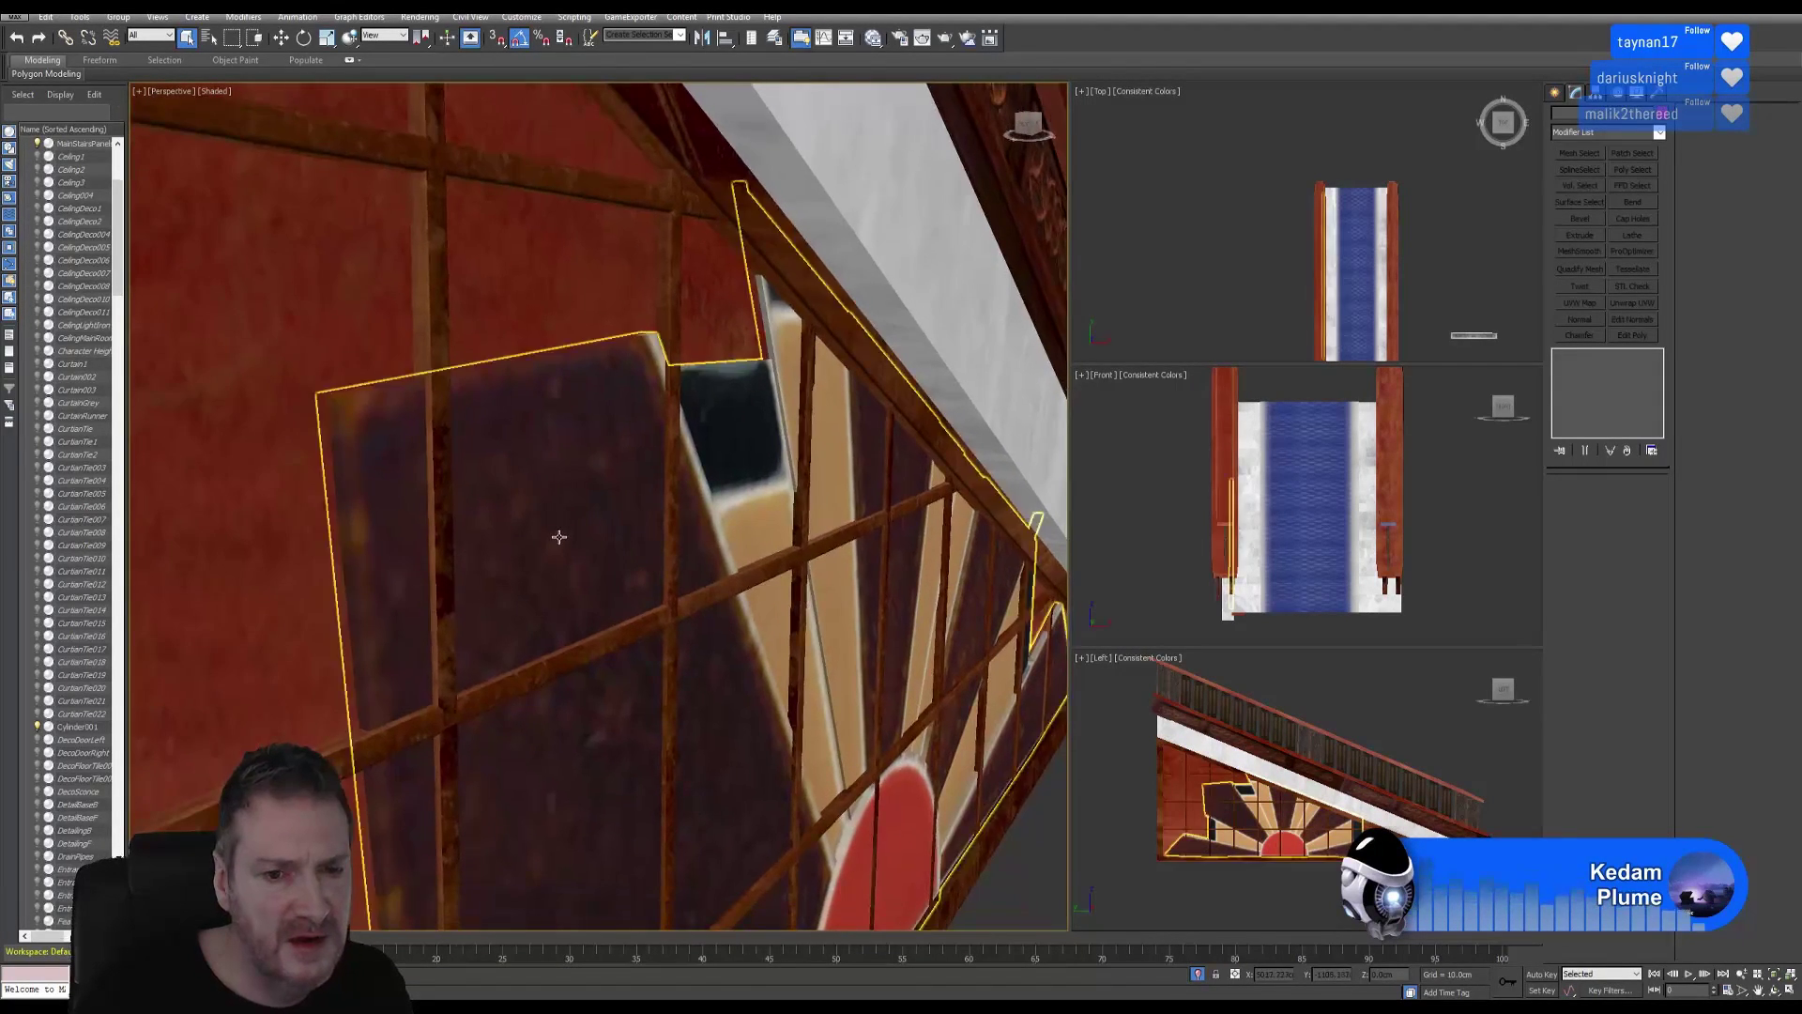
scroll(563, 535, "down", 5)
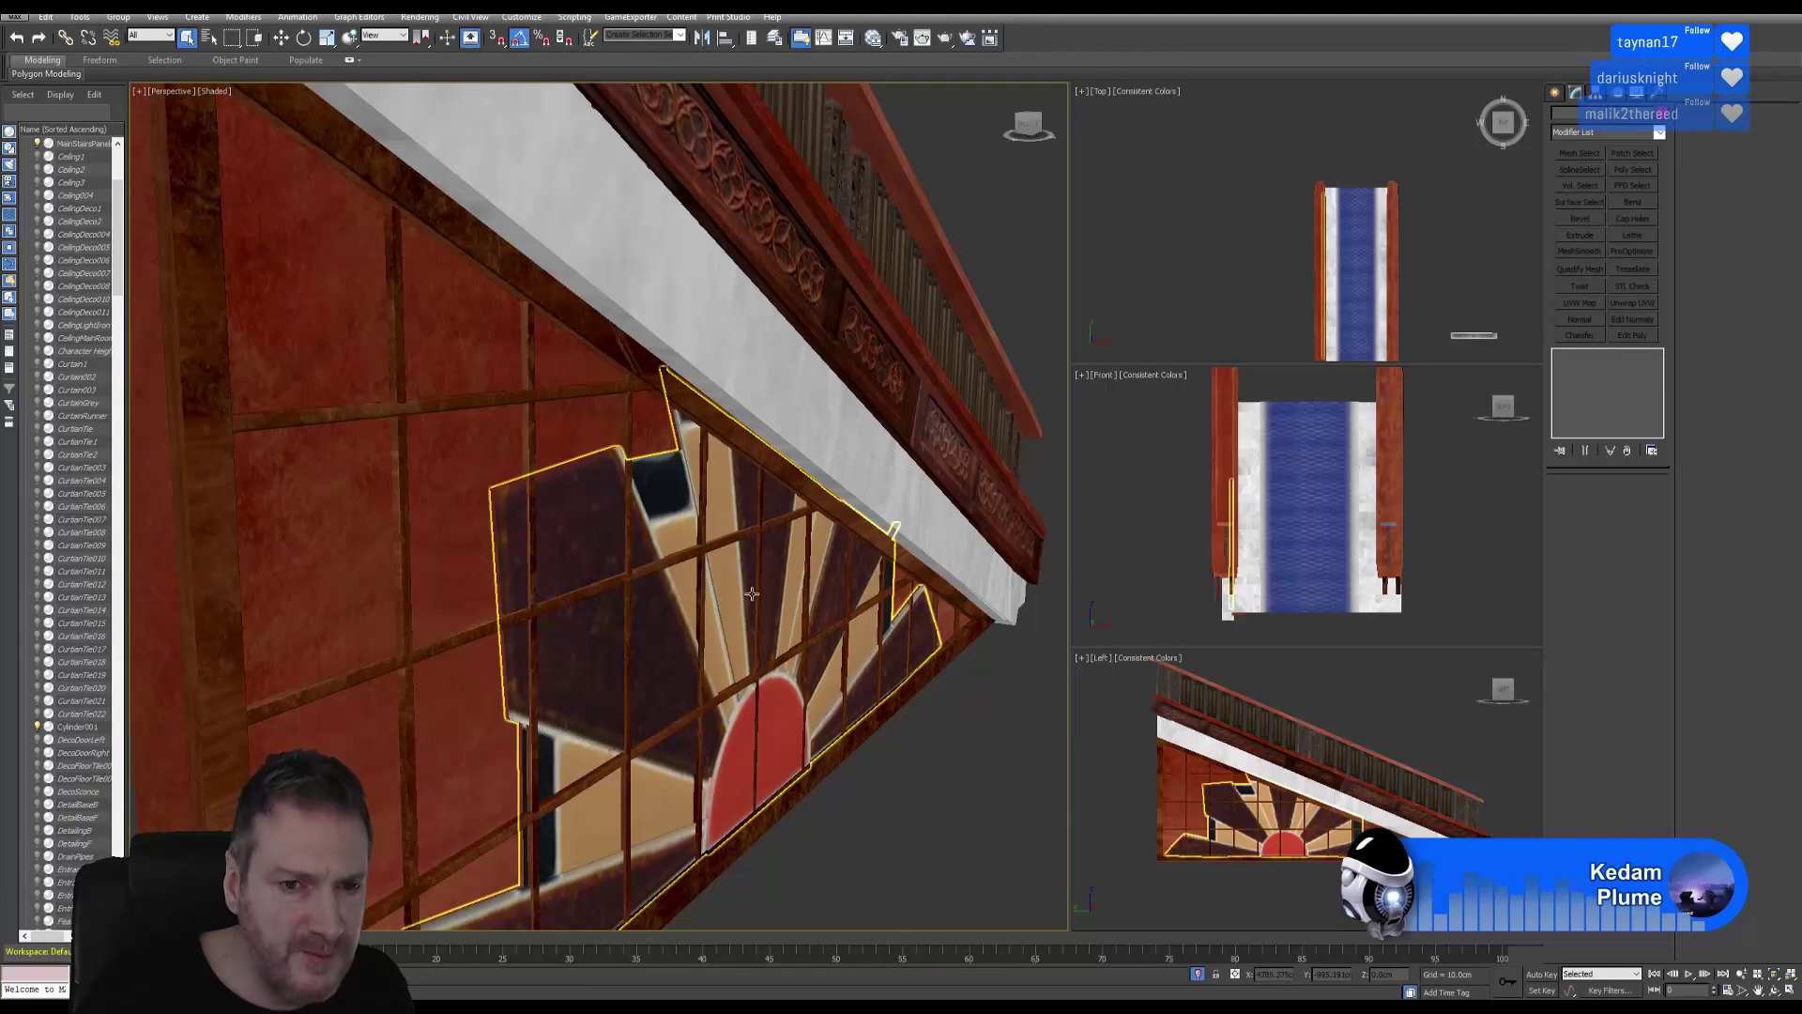
left_click(850, 758)
left_click(301, 711)
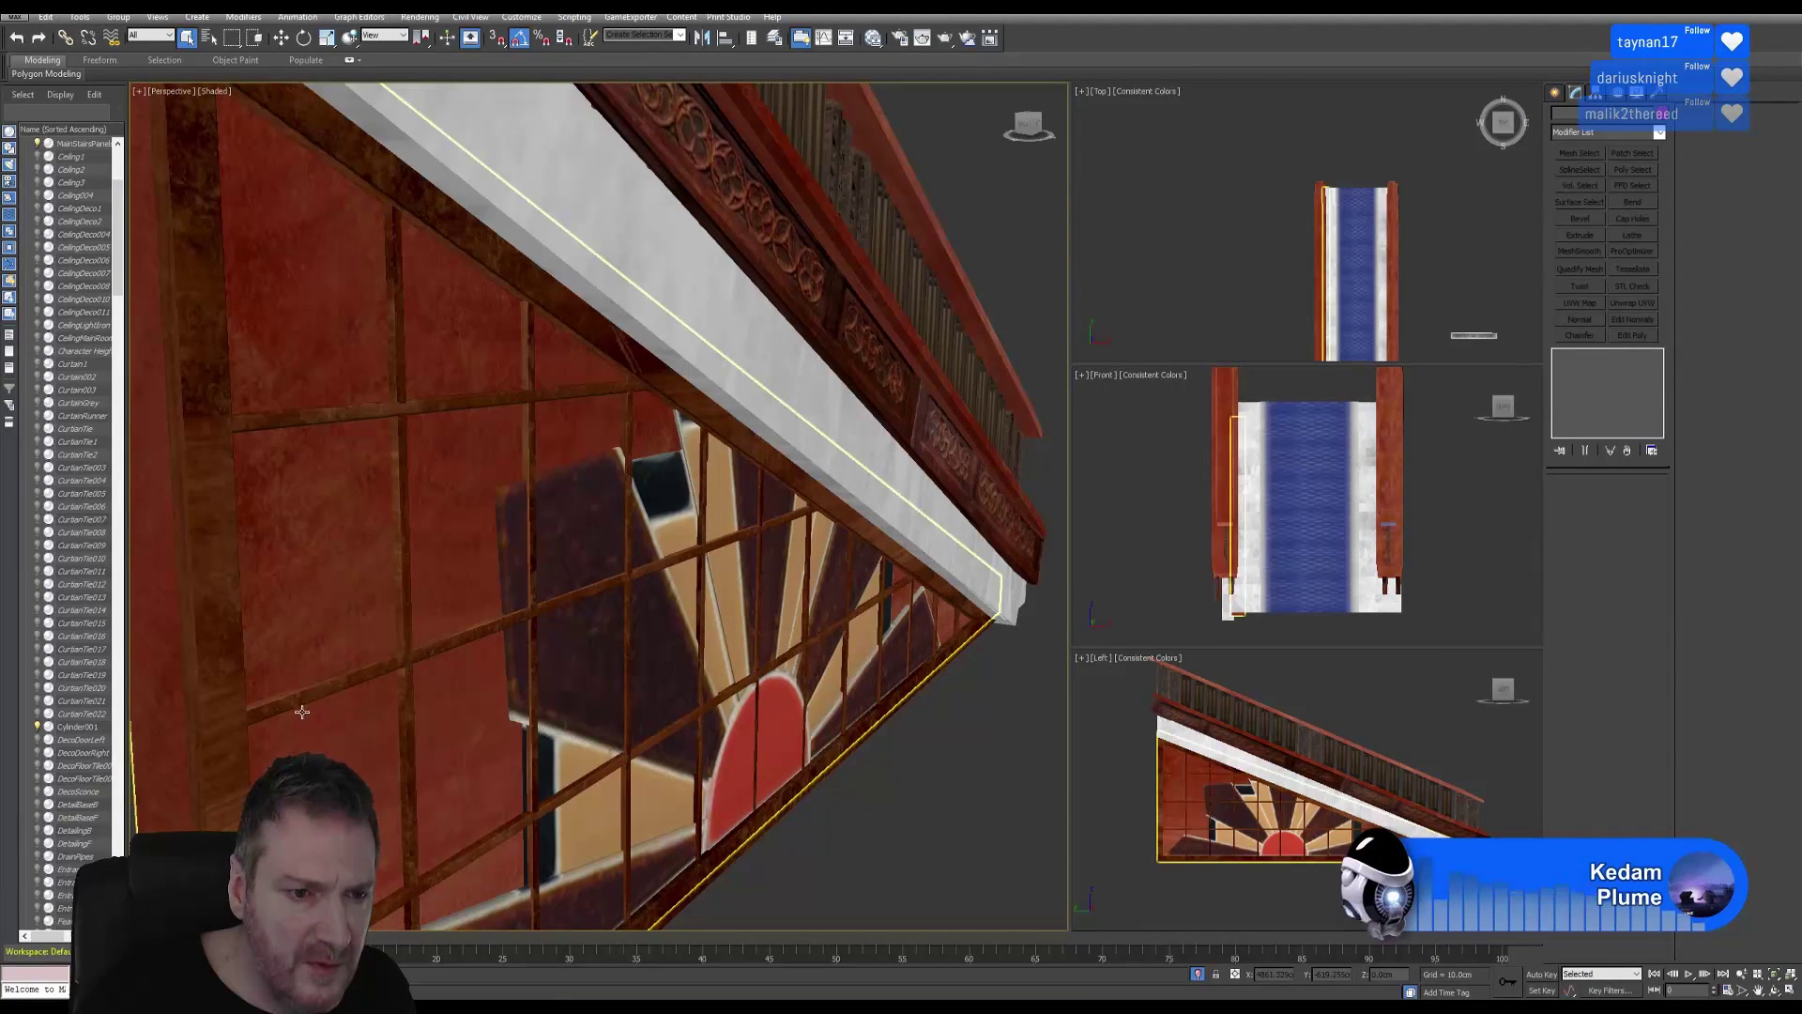
Nudge the lattice under the staircase slightly outward along the X axis in small moves so its bars stand clear of the sunburst.
left_click(527, 610)
key("w")
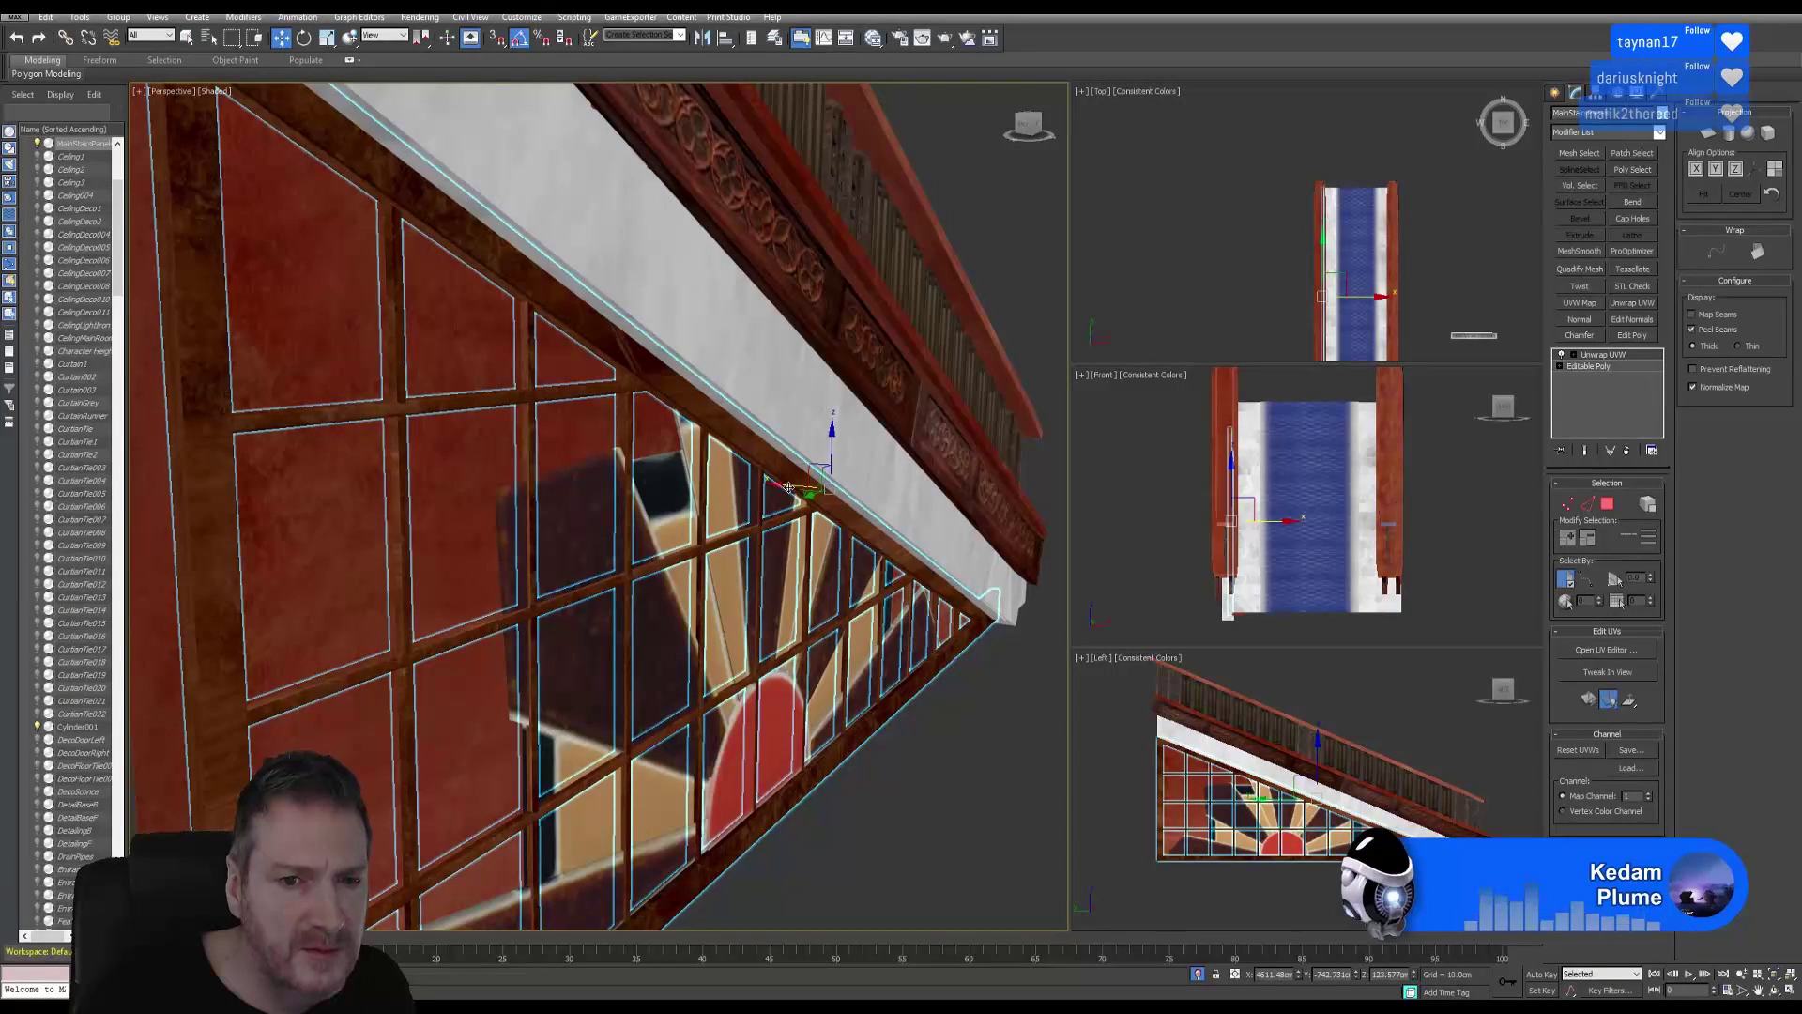
left_click_drag(789, 487, 791, 481)
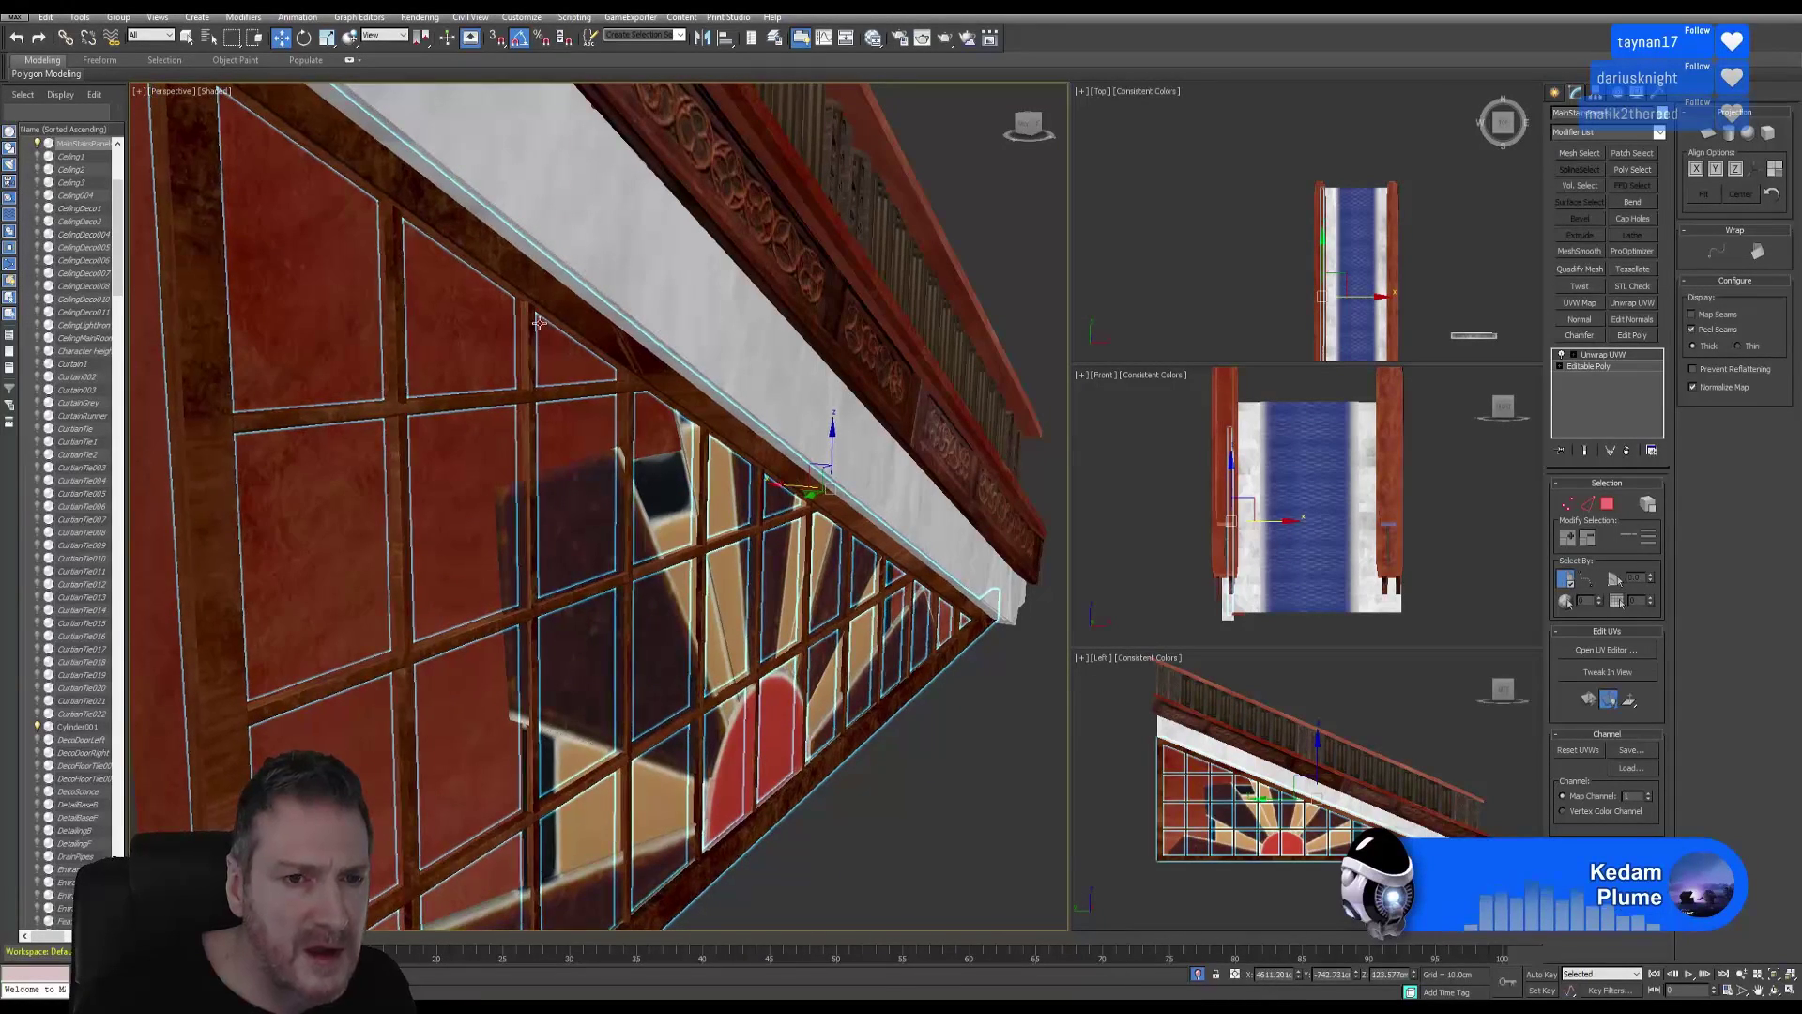
scroll(508, 307, "up", 3)
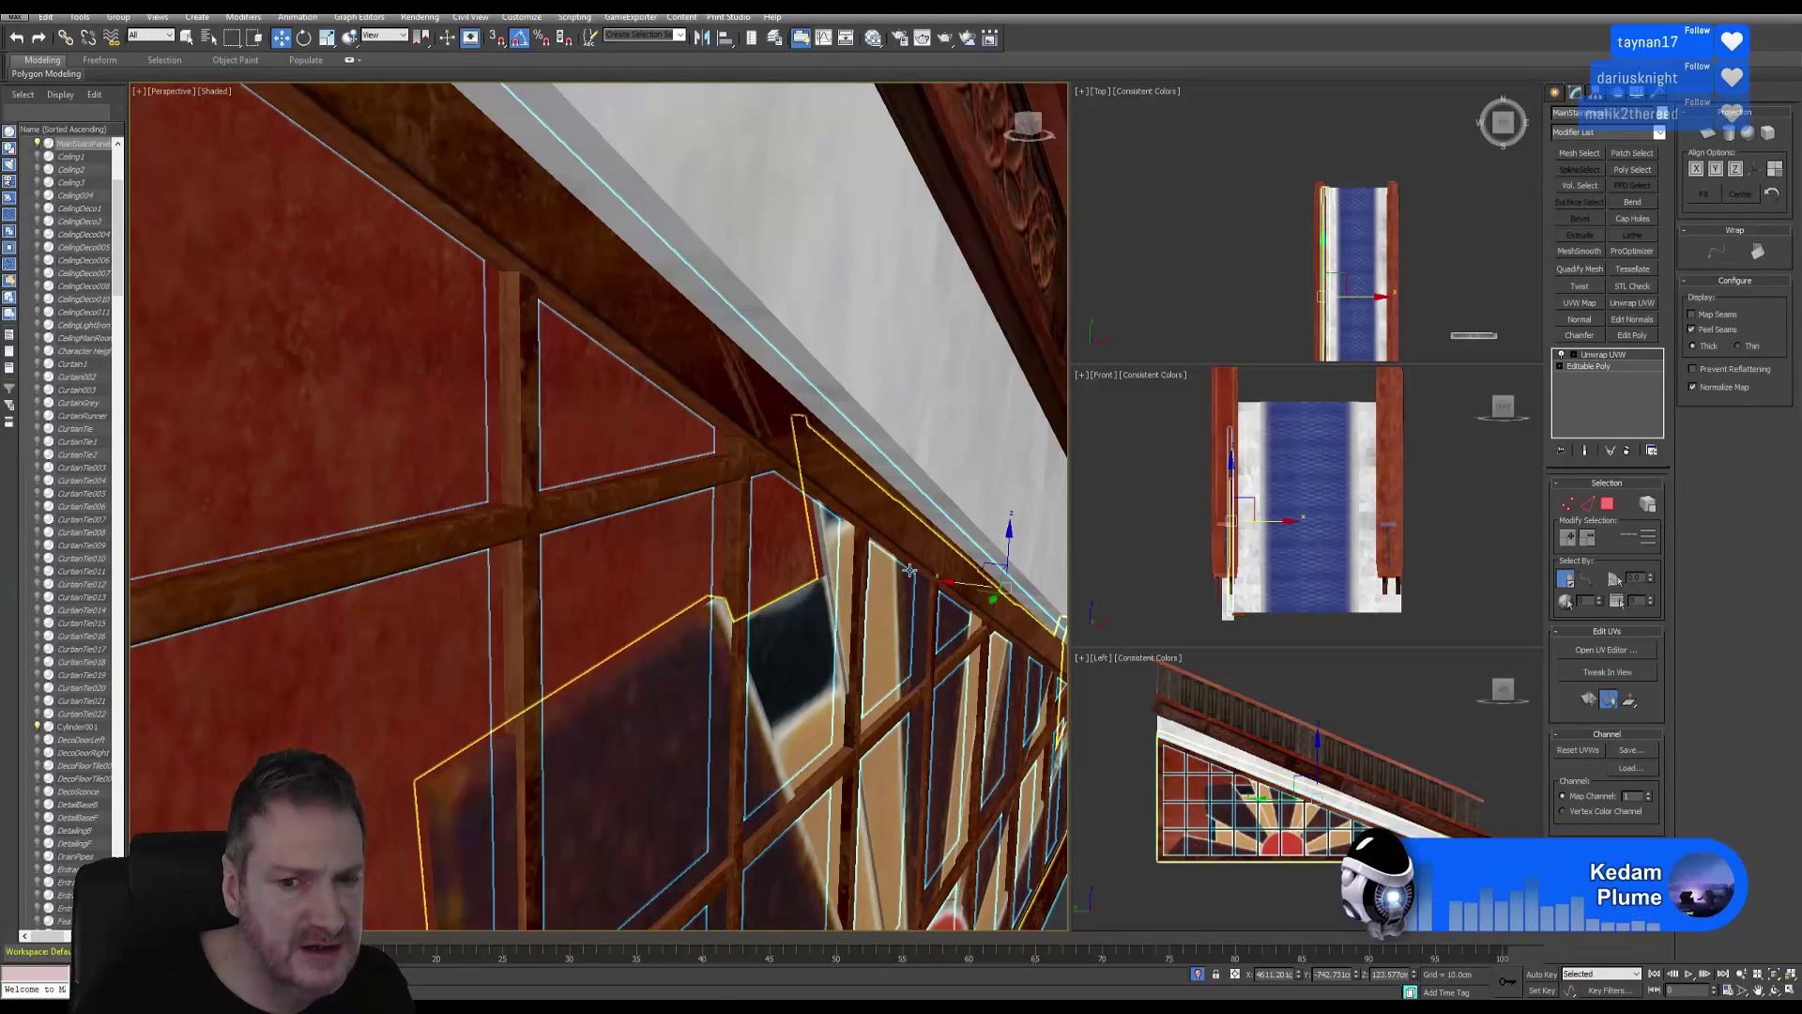
left_click_drag(952, 582, 956, 580)
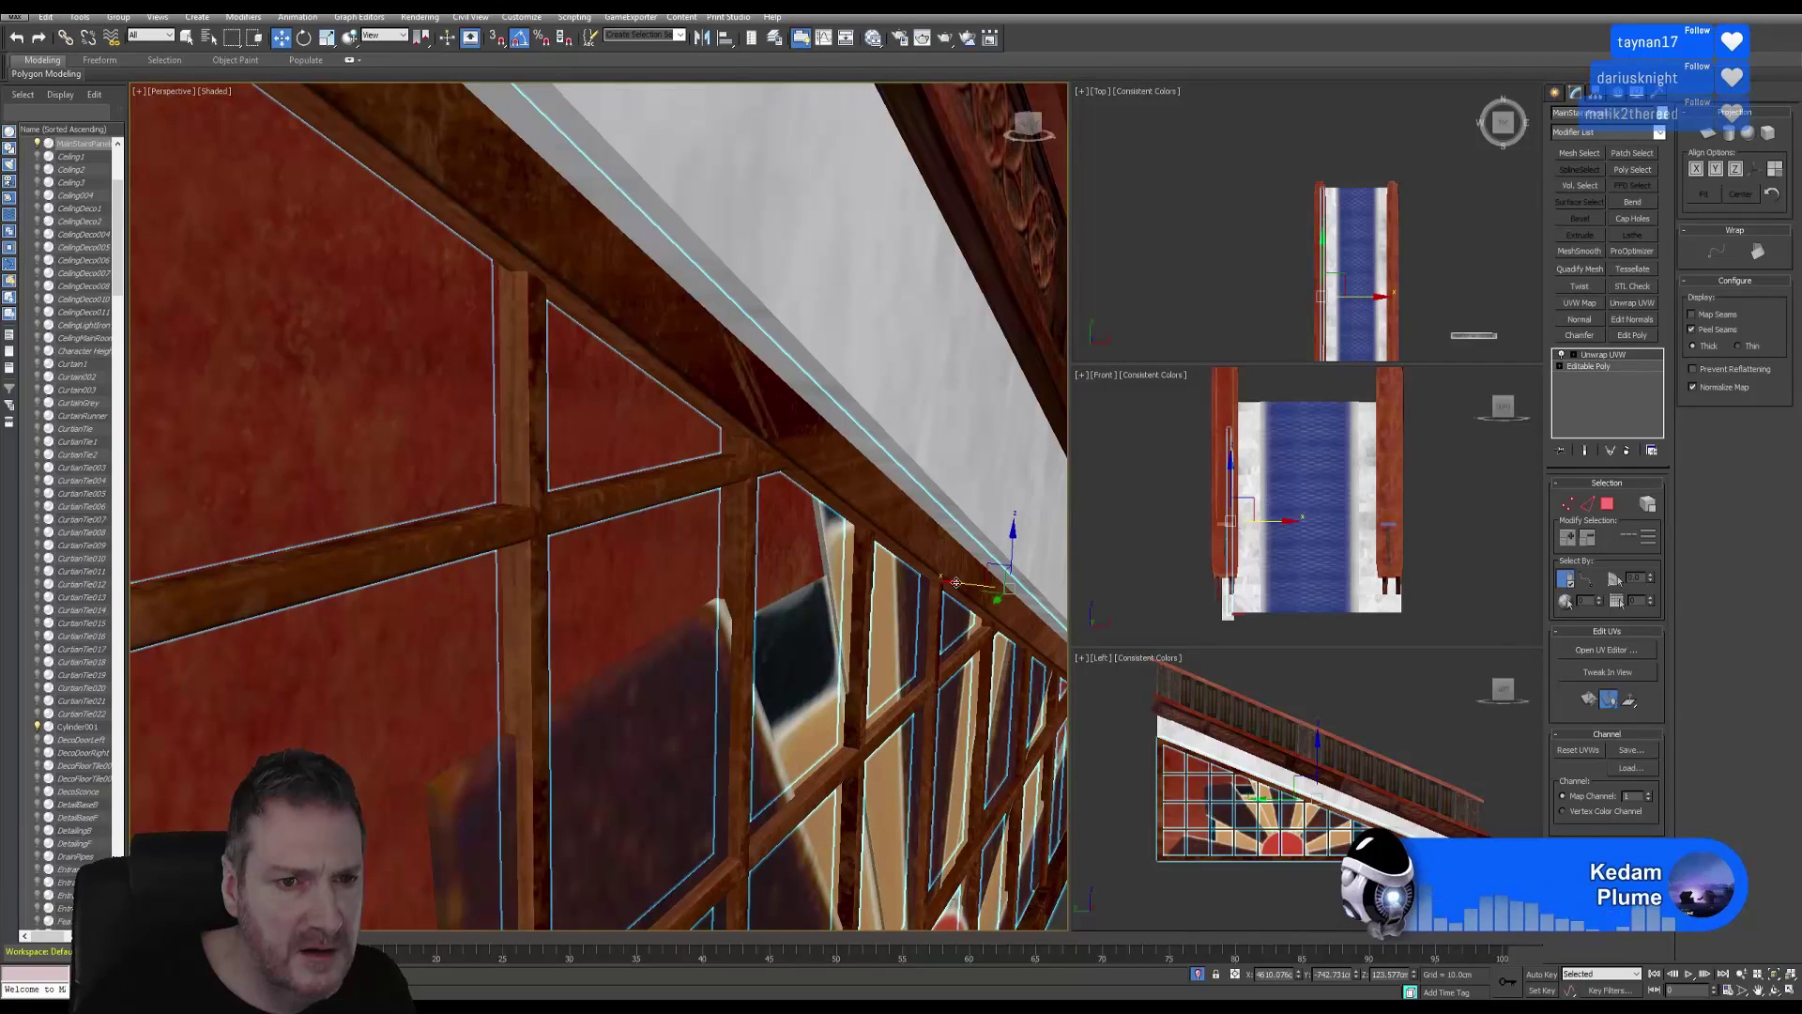
left_click_drag(956, 582, 957, 582)
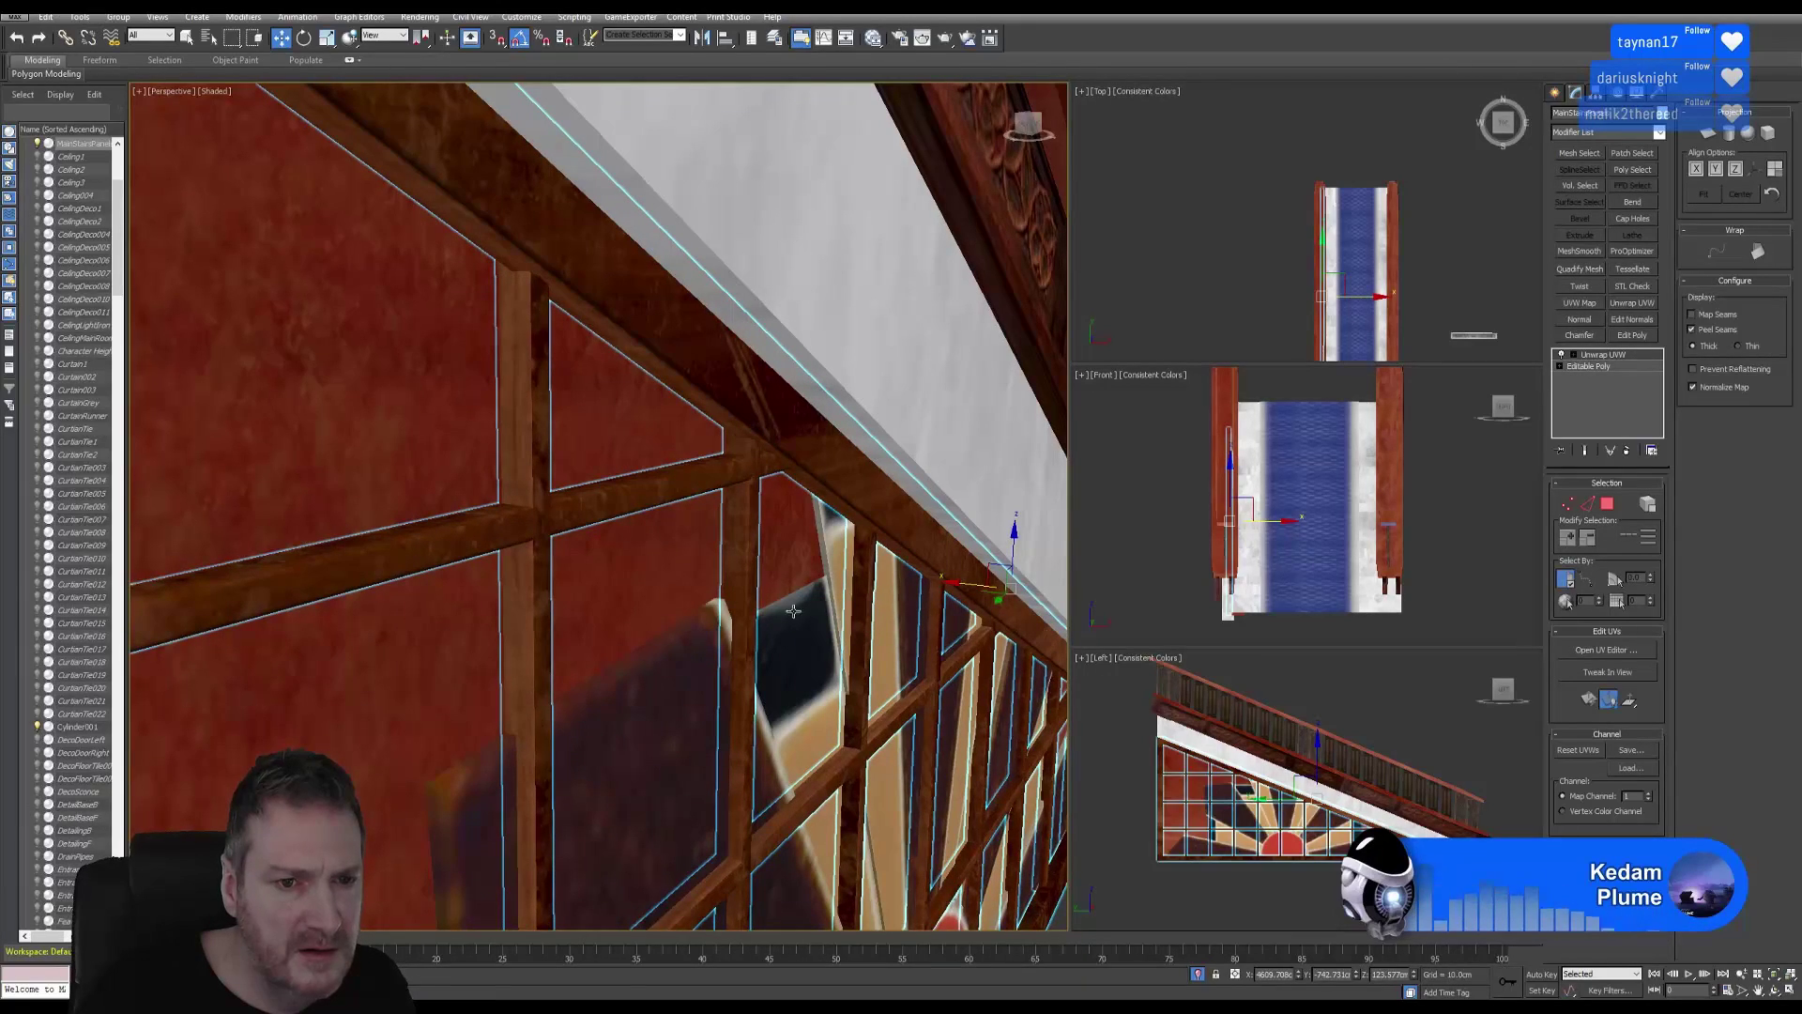
Scale the sunburst panel thinner along its depth and nudge it slightly outward along X, in front of the red backing.
middle_click_drag(793, 611, 610, 498, "alt")
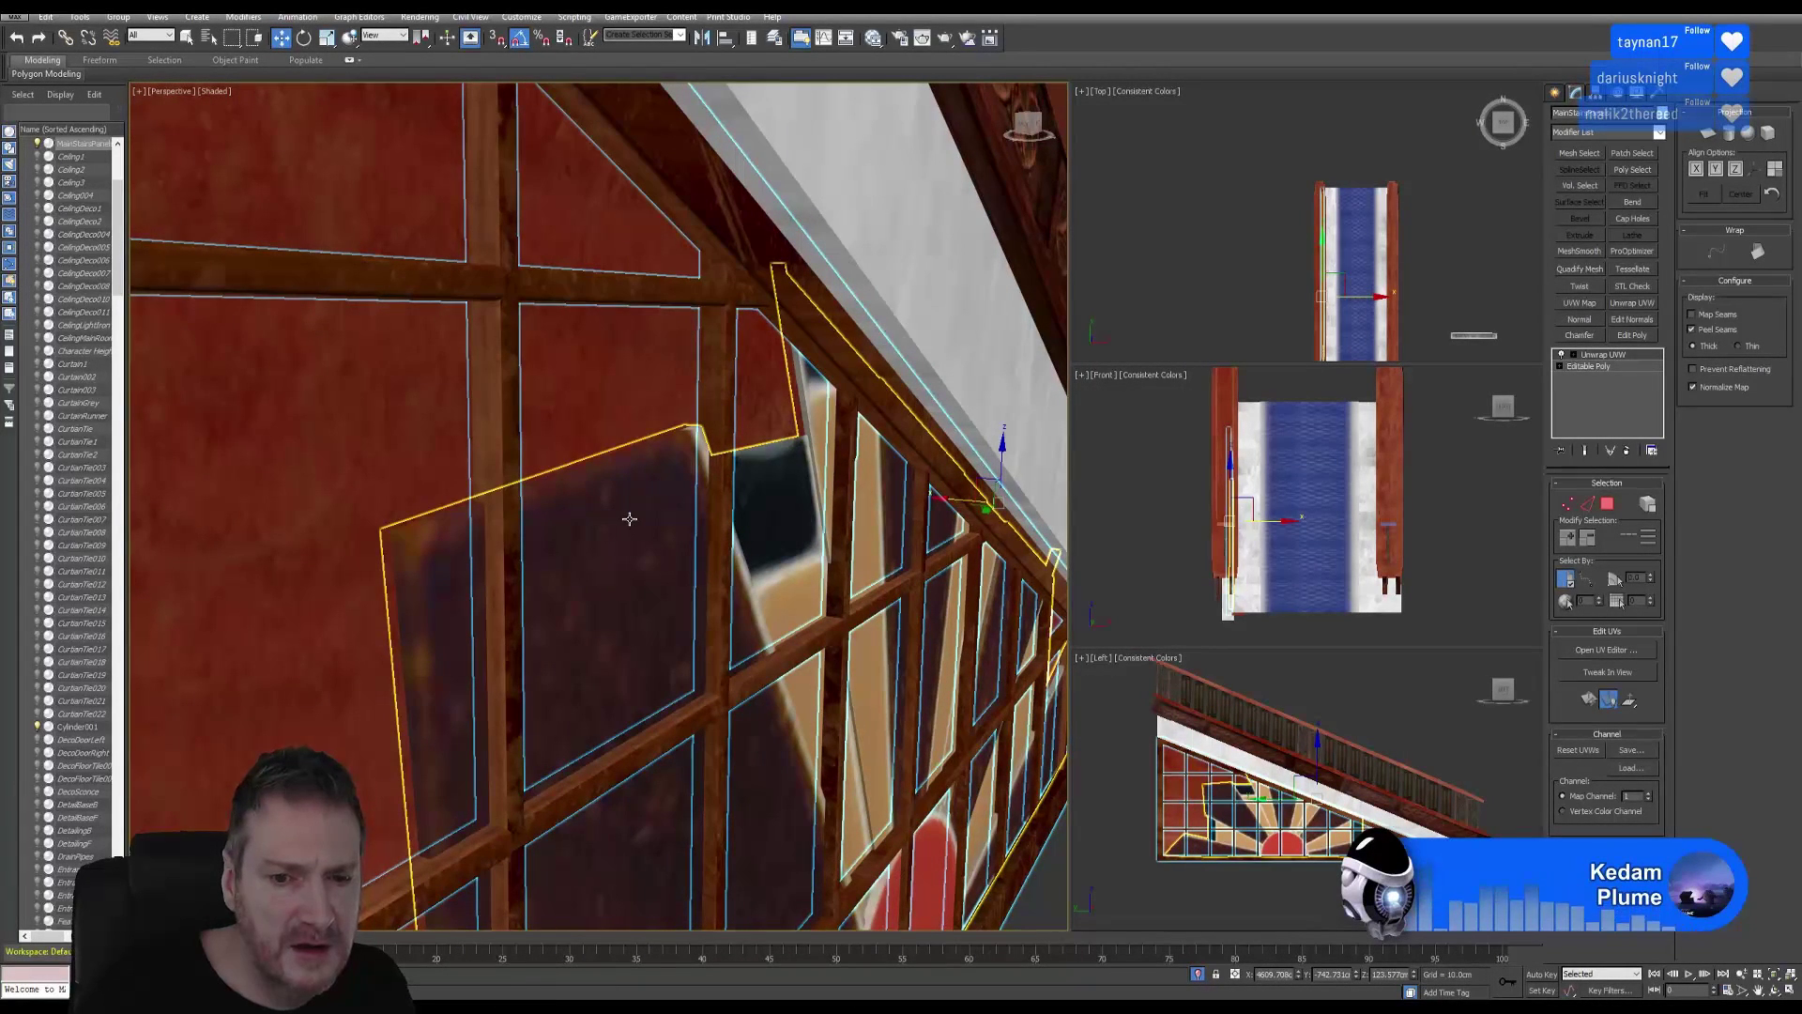
left_click(620, 520)
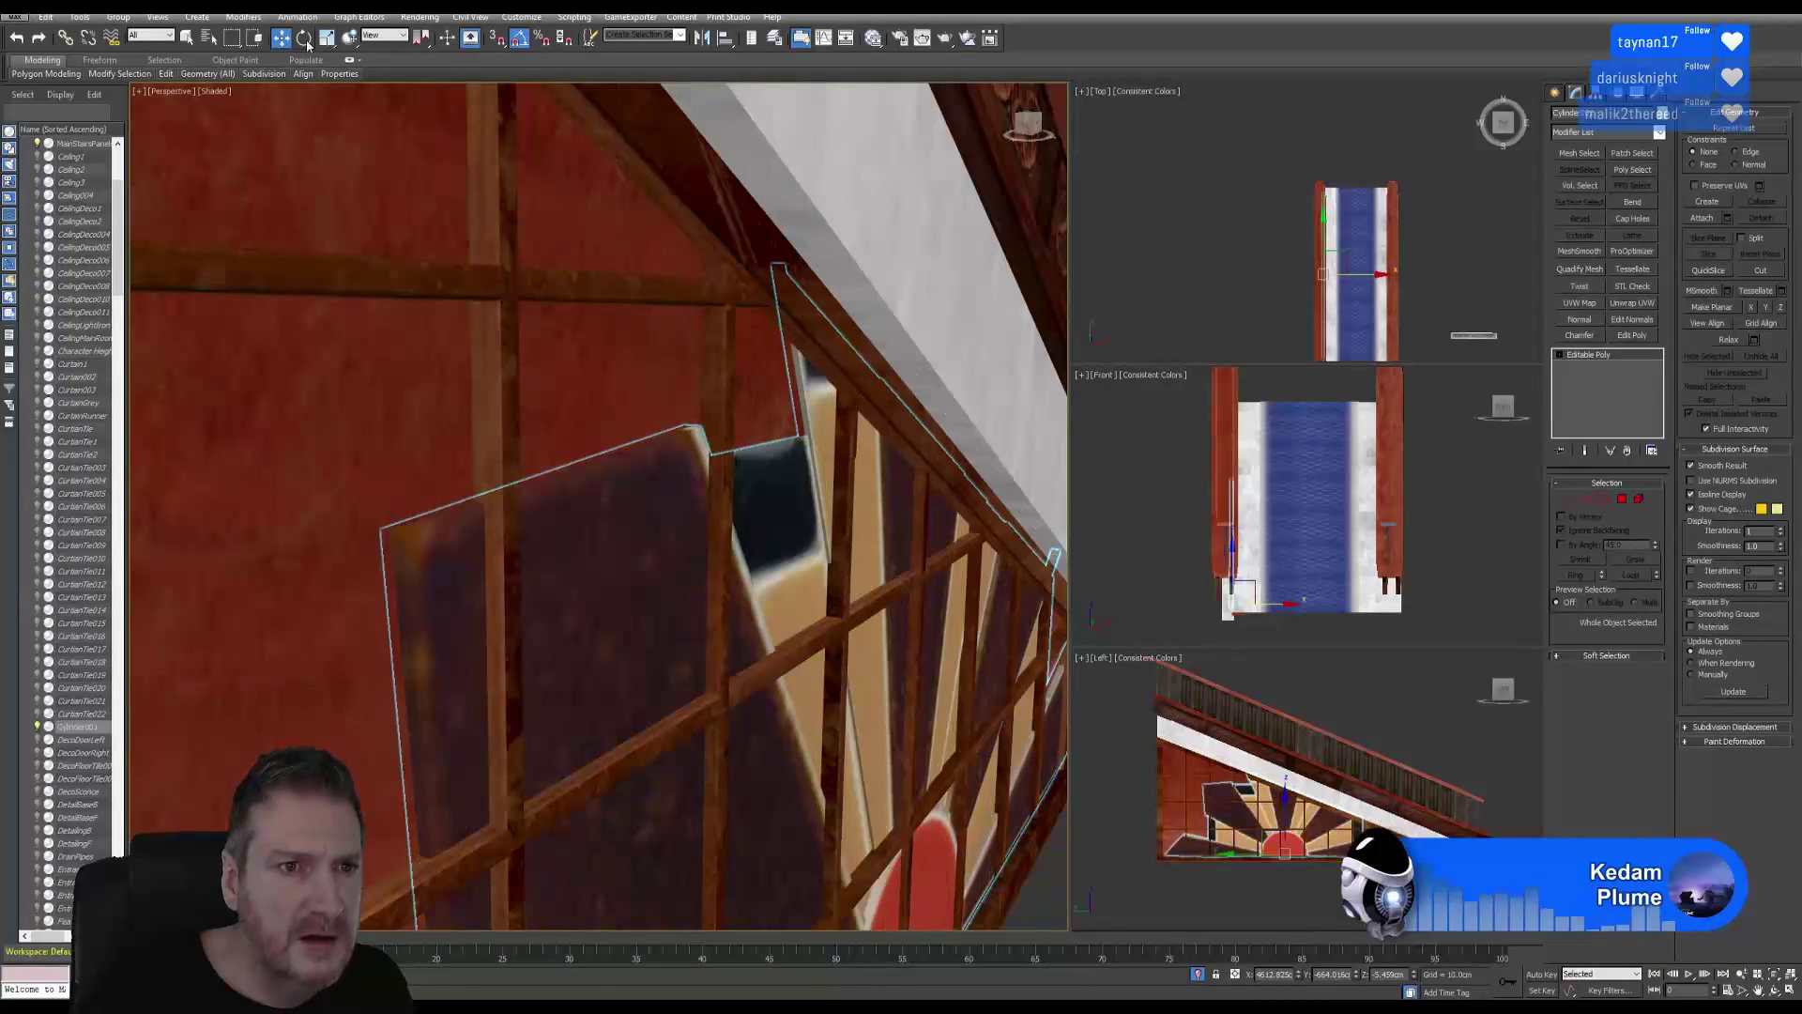
key("r")
middle_click_drag(784, 623, 786, 591)
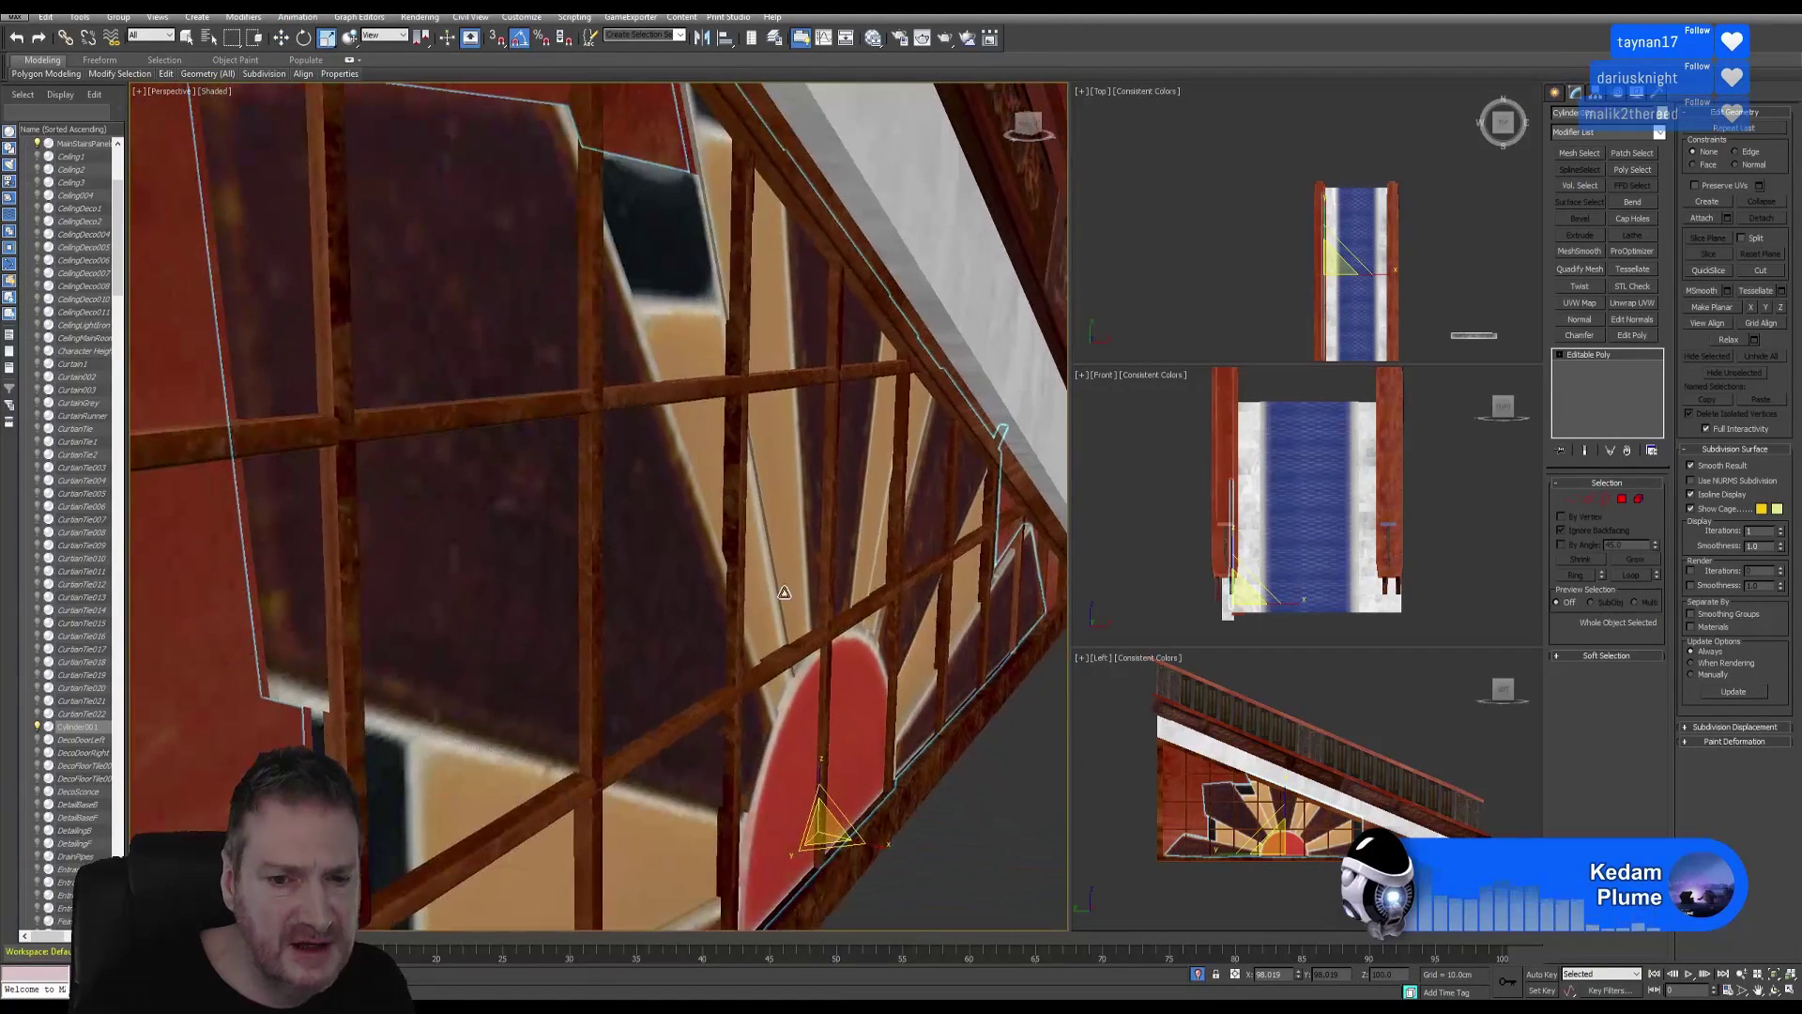
left_click_drag(880, 846, 848, 843)
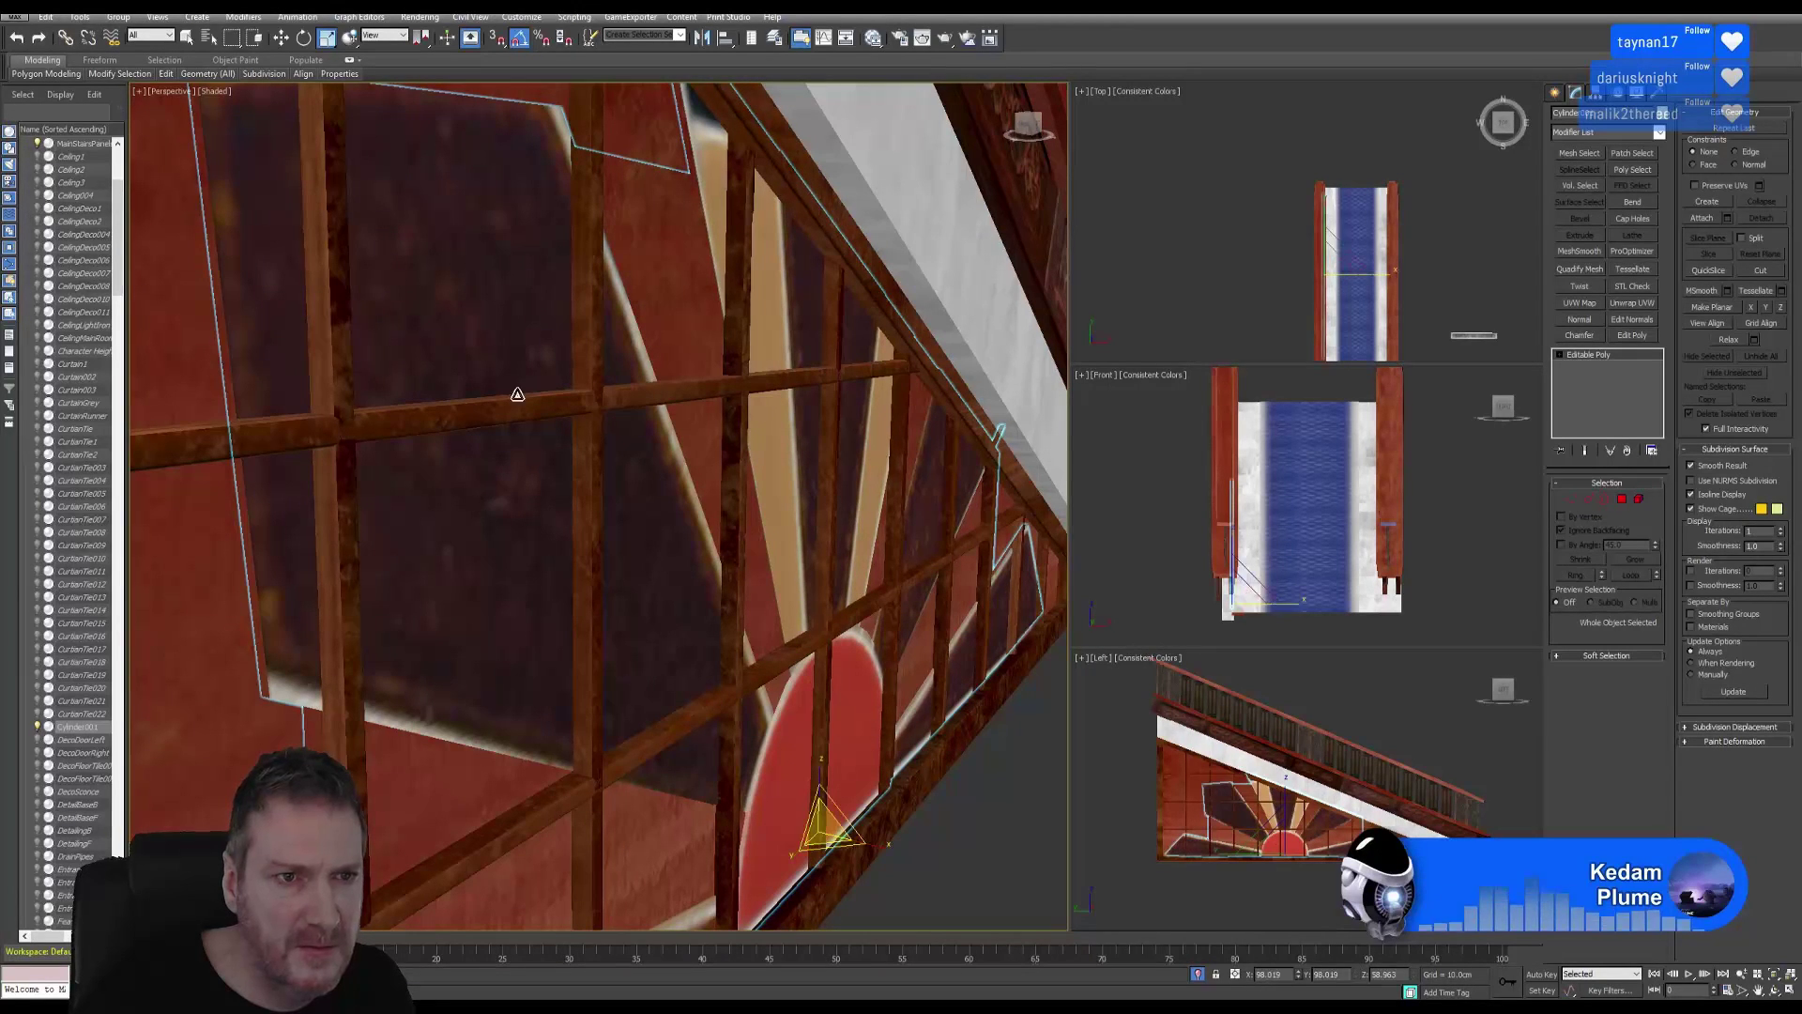
left_click(280, 38)
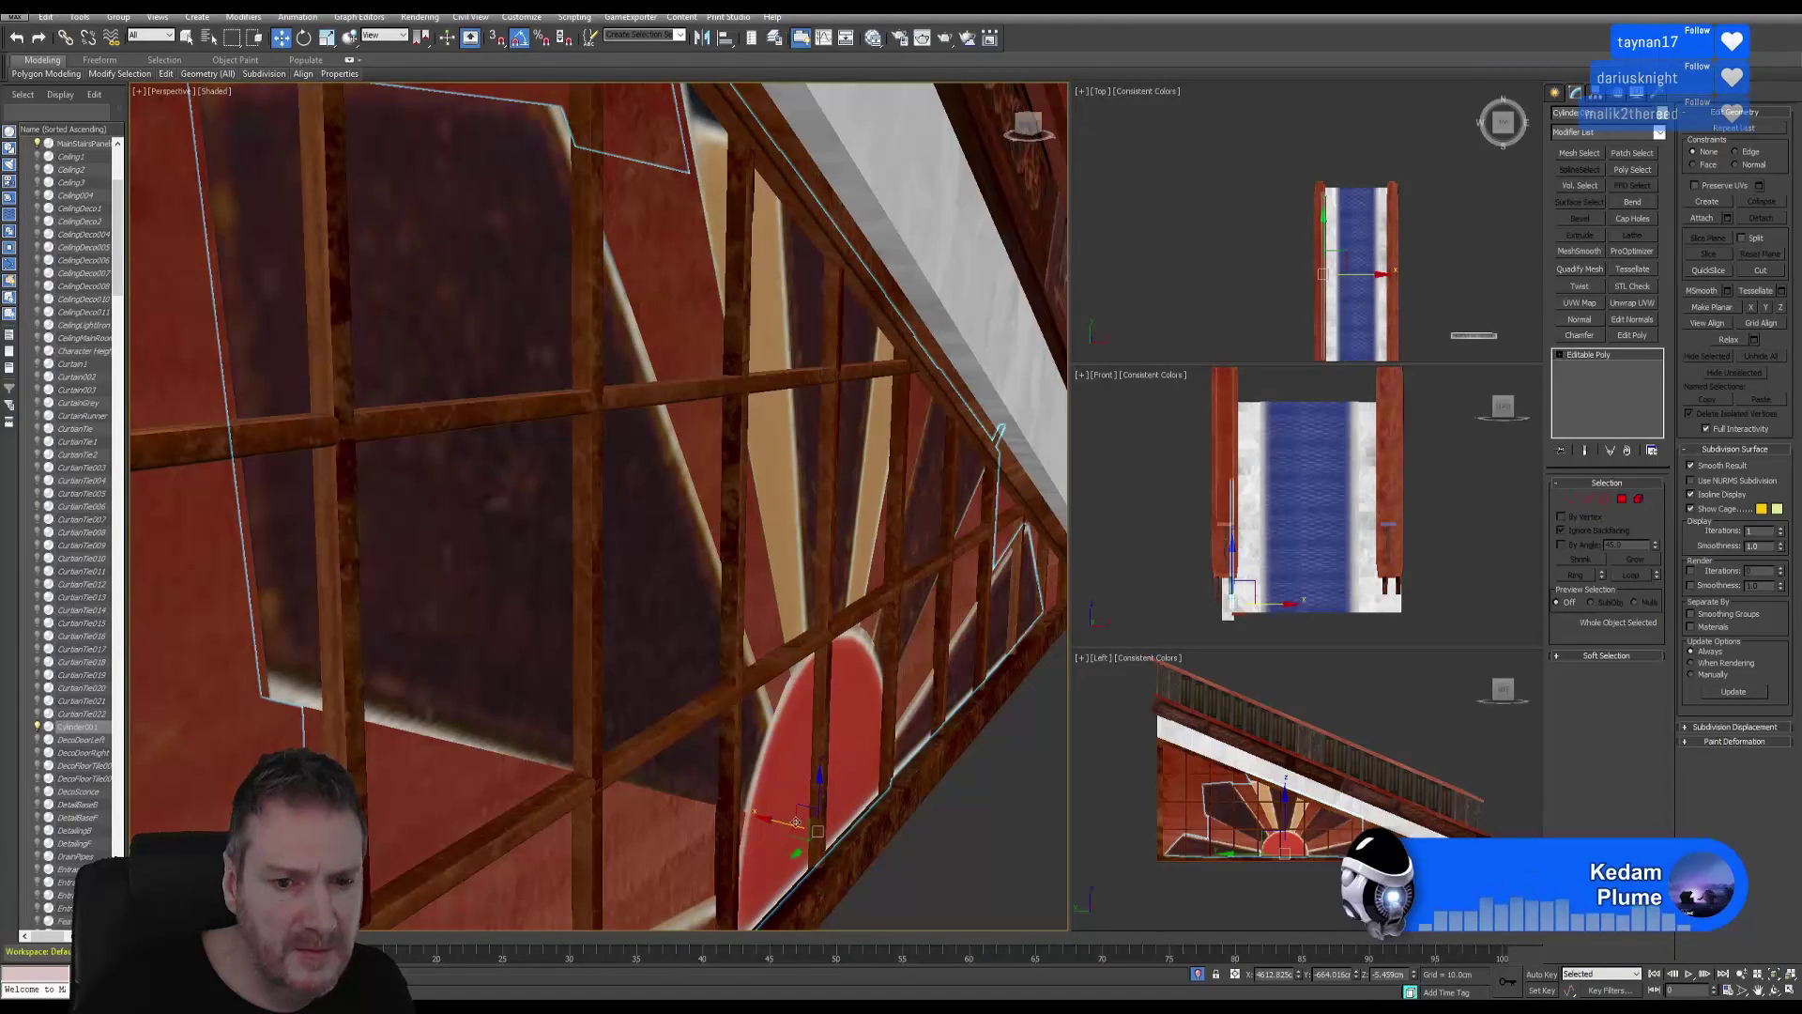
left_click_drag(783, 824, 784, 825)
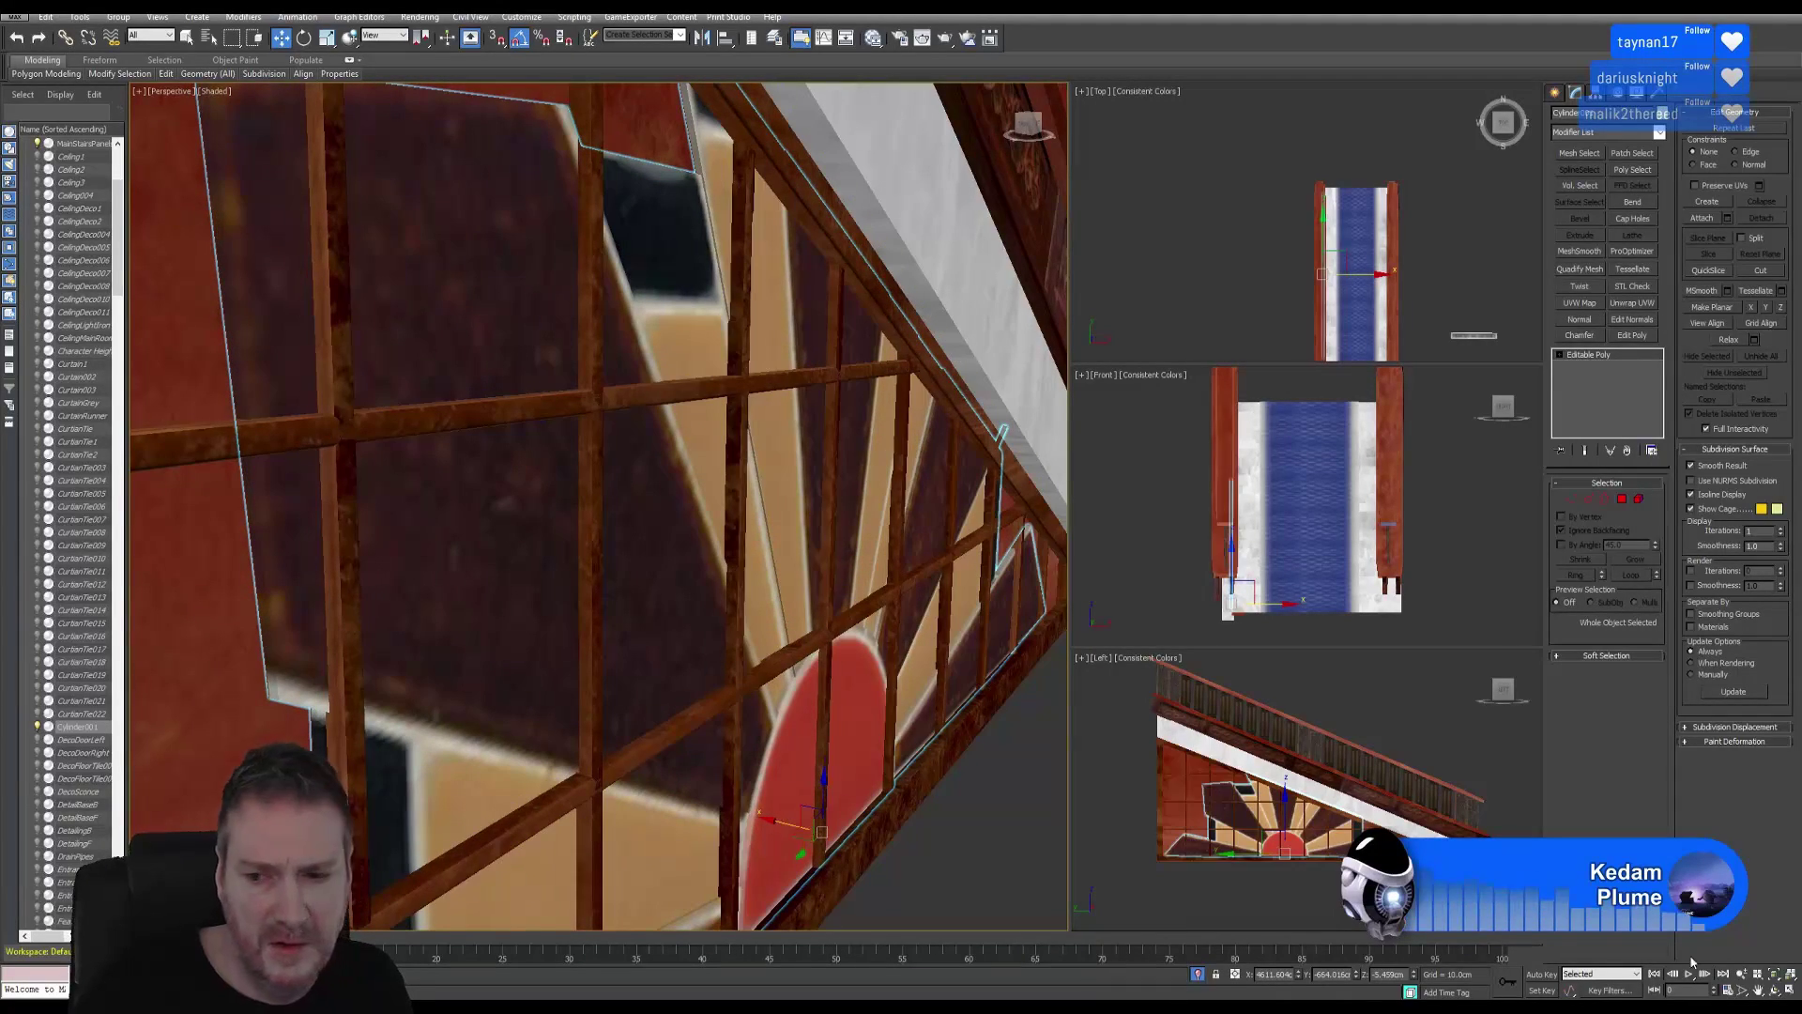
Inspect the repositioned sunburst panel and lattice from steep, oblique and nearly frontal angles below the staircase.
left_click(1773, 989)
middle_click_drag(998, 685, 657, 517, "alt")
middle_click_drag(638, 697, 690, 591, "alt")
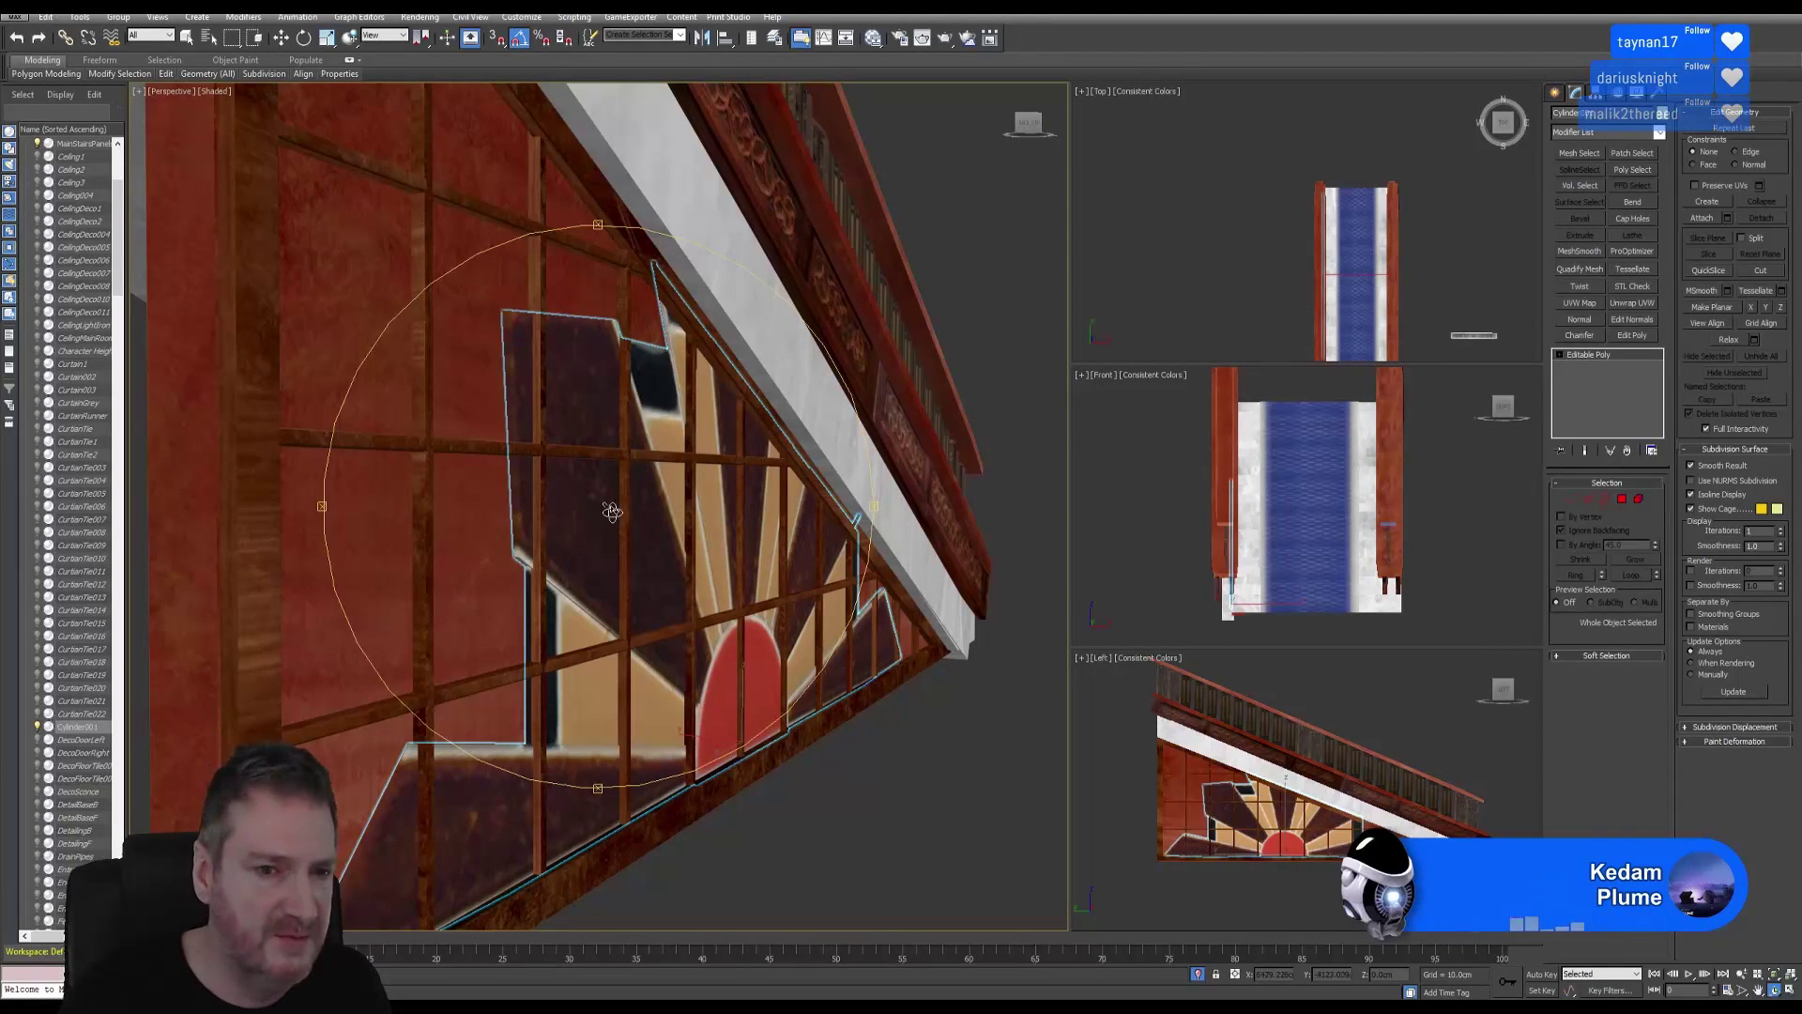
left_click_drag(612, 512, 576, 509)
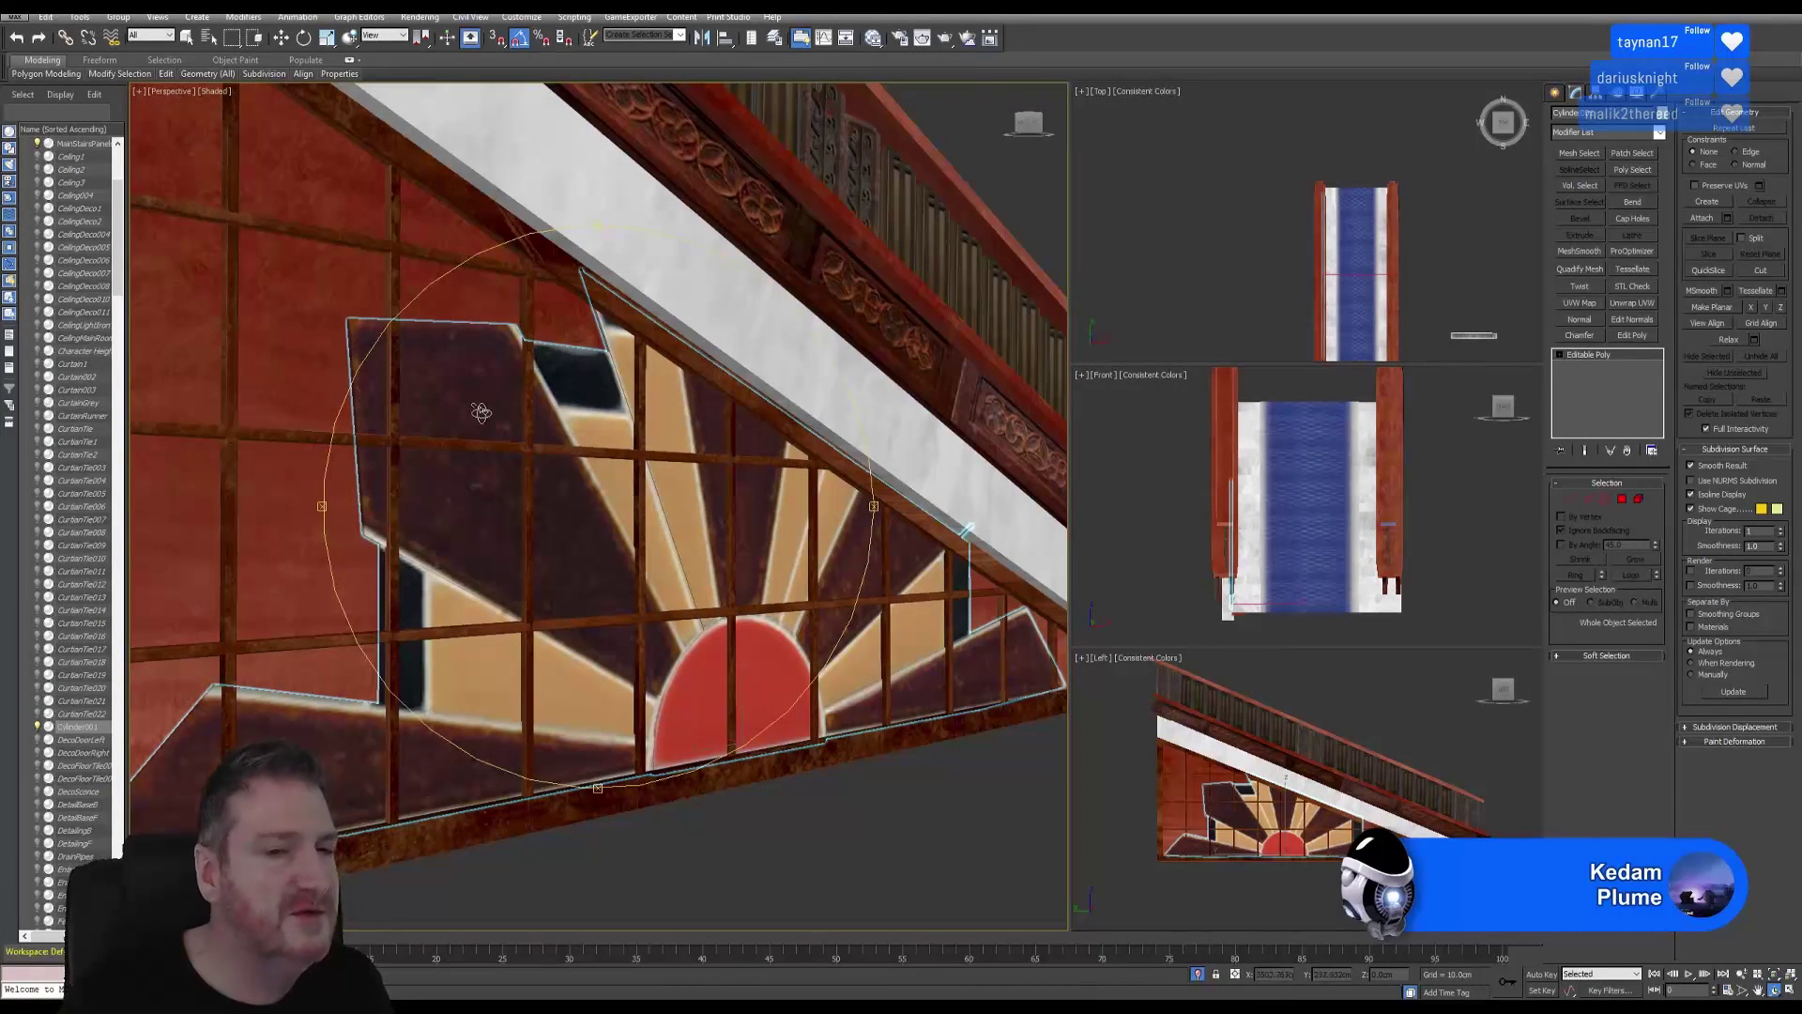
middle_click_drag(480, 412, 534, 421, "alt")
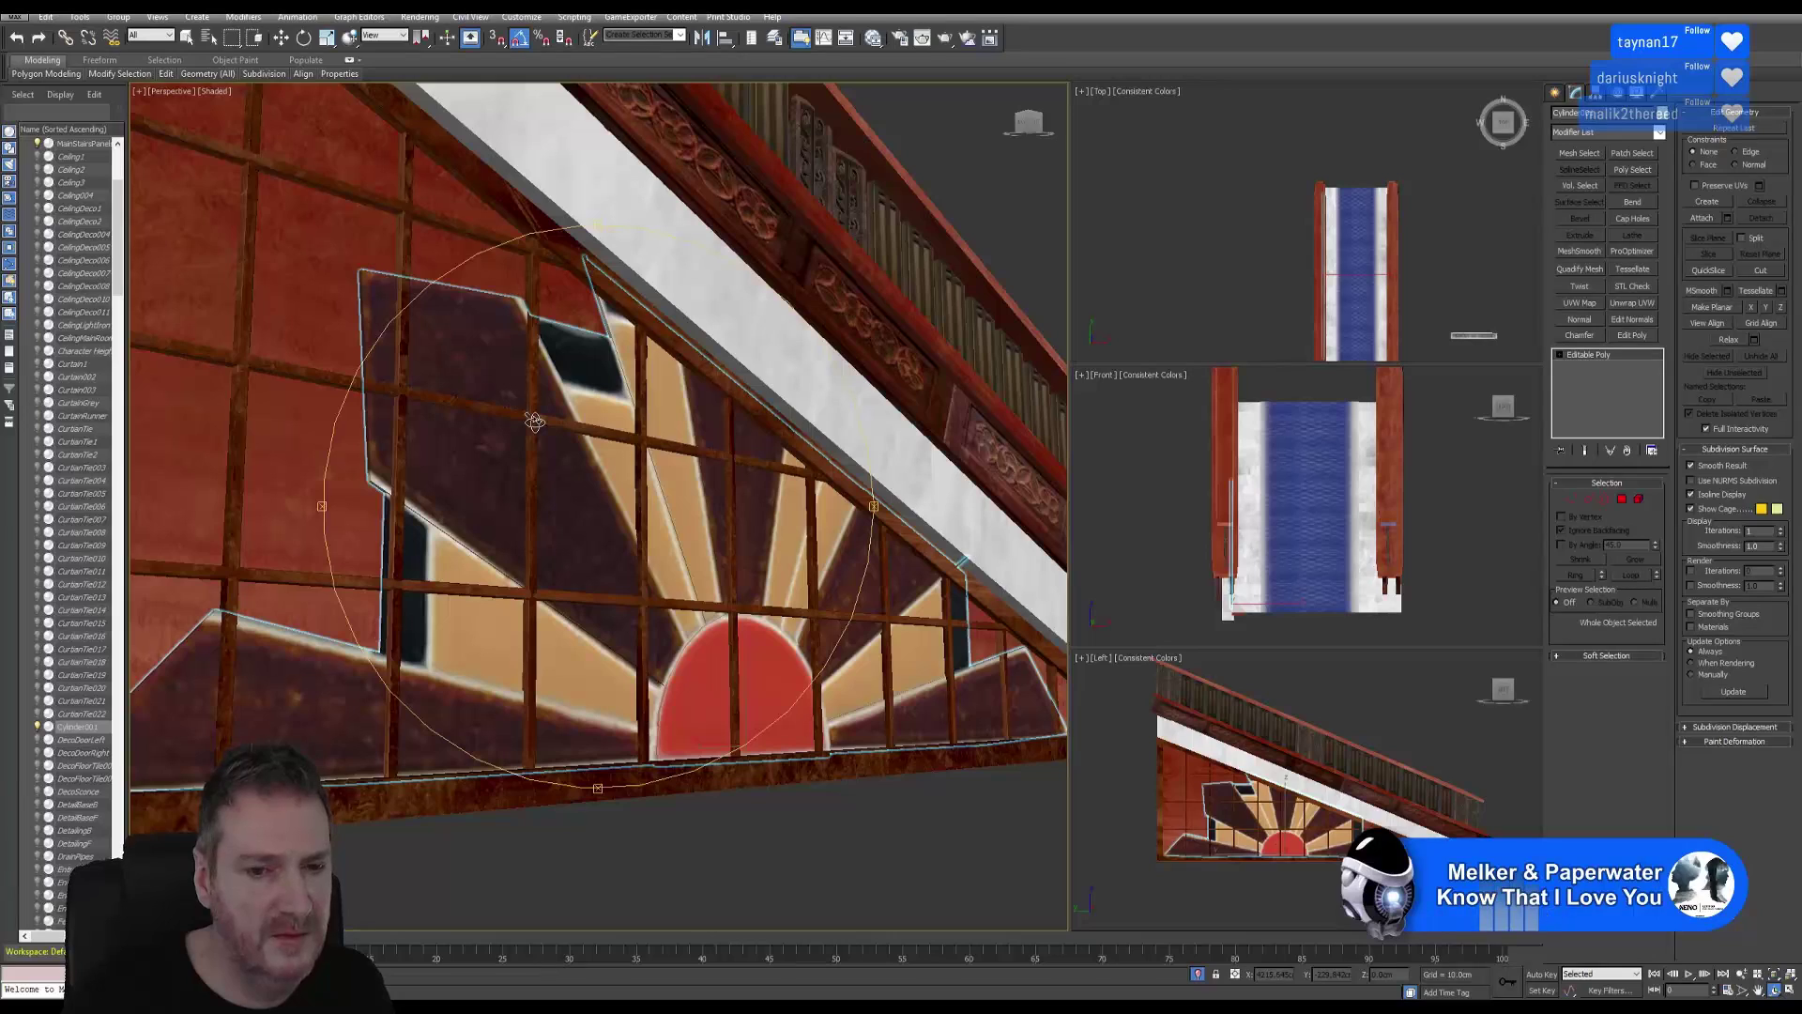
middle_click_drag(625, 576, 574, 568, "alt")
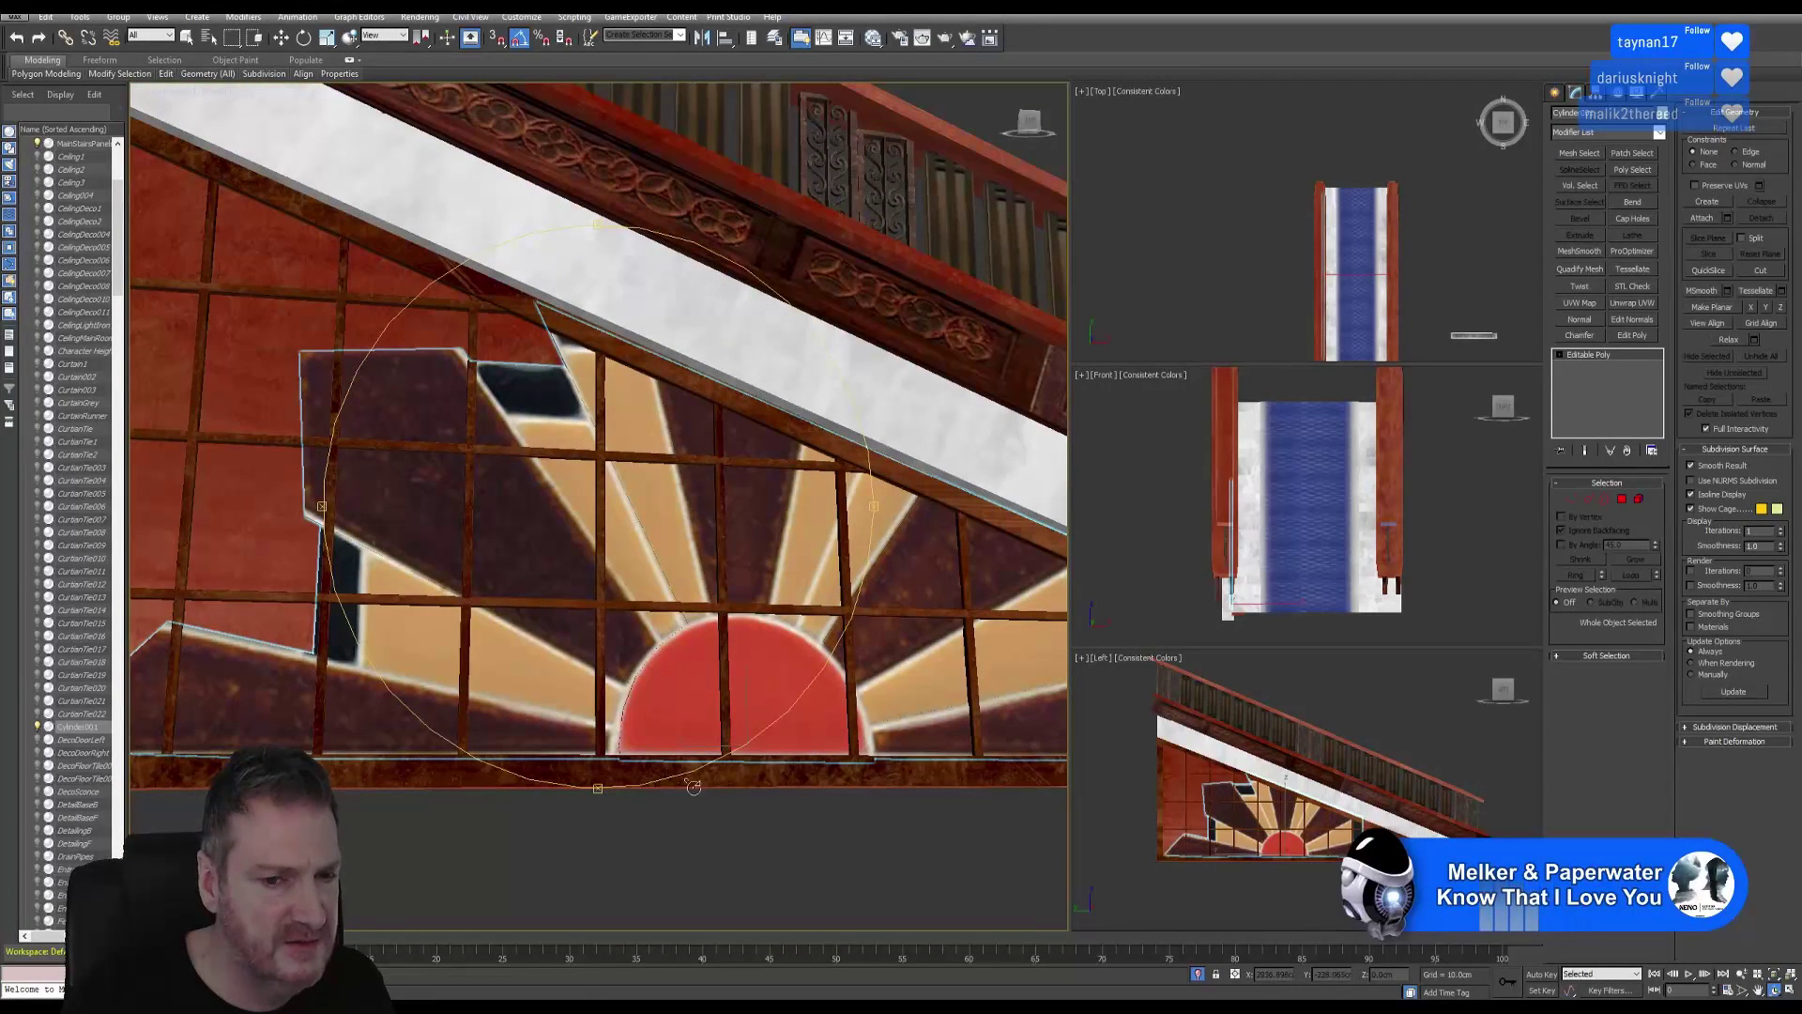
middle_click_drag(682, 569, 620, 574, "alt")
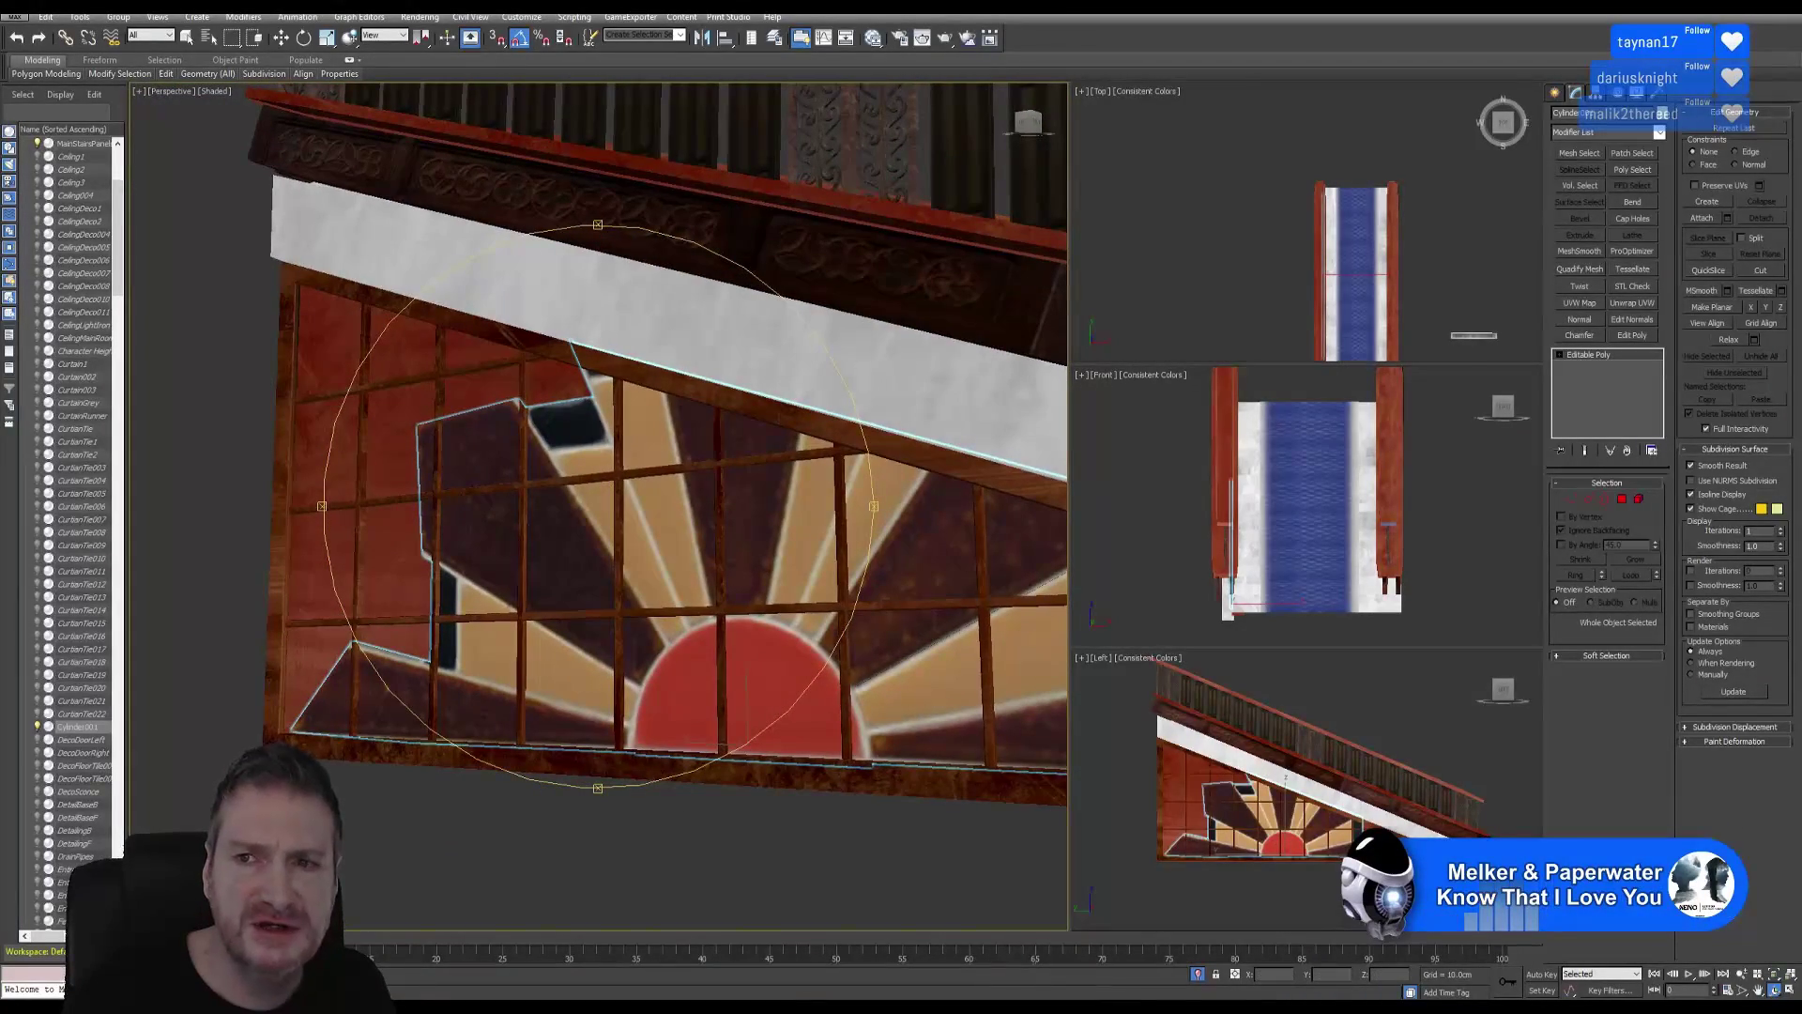
Switch to Substance Painter, look over the lattice model with its aged cherry wood material, and return to 3ds Max.
key("super+d")
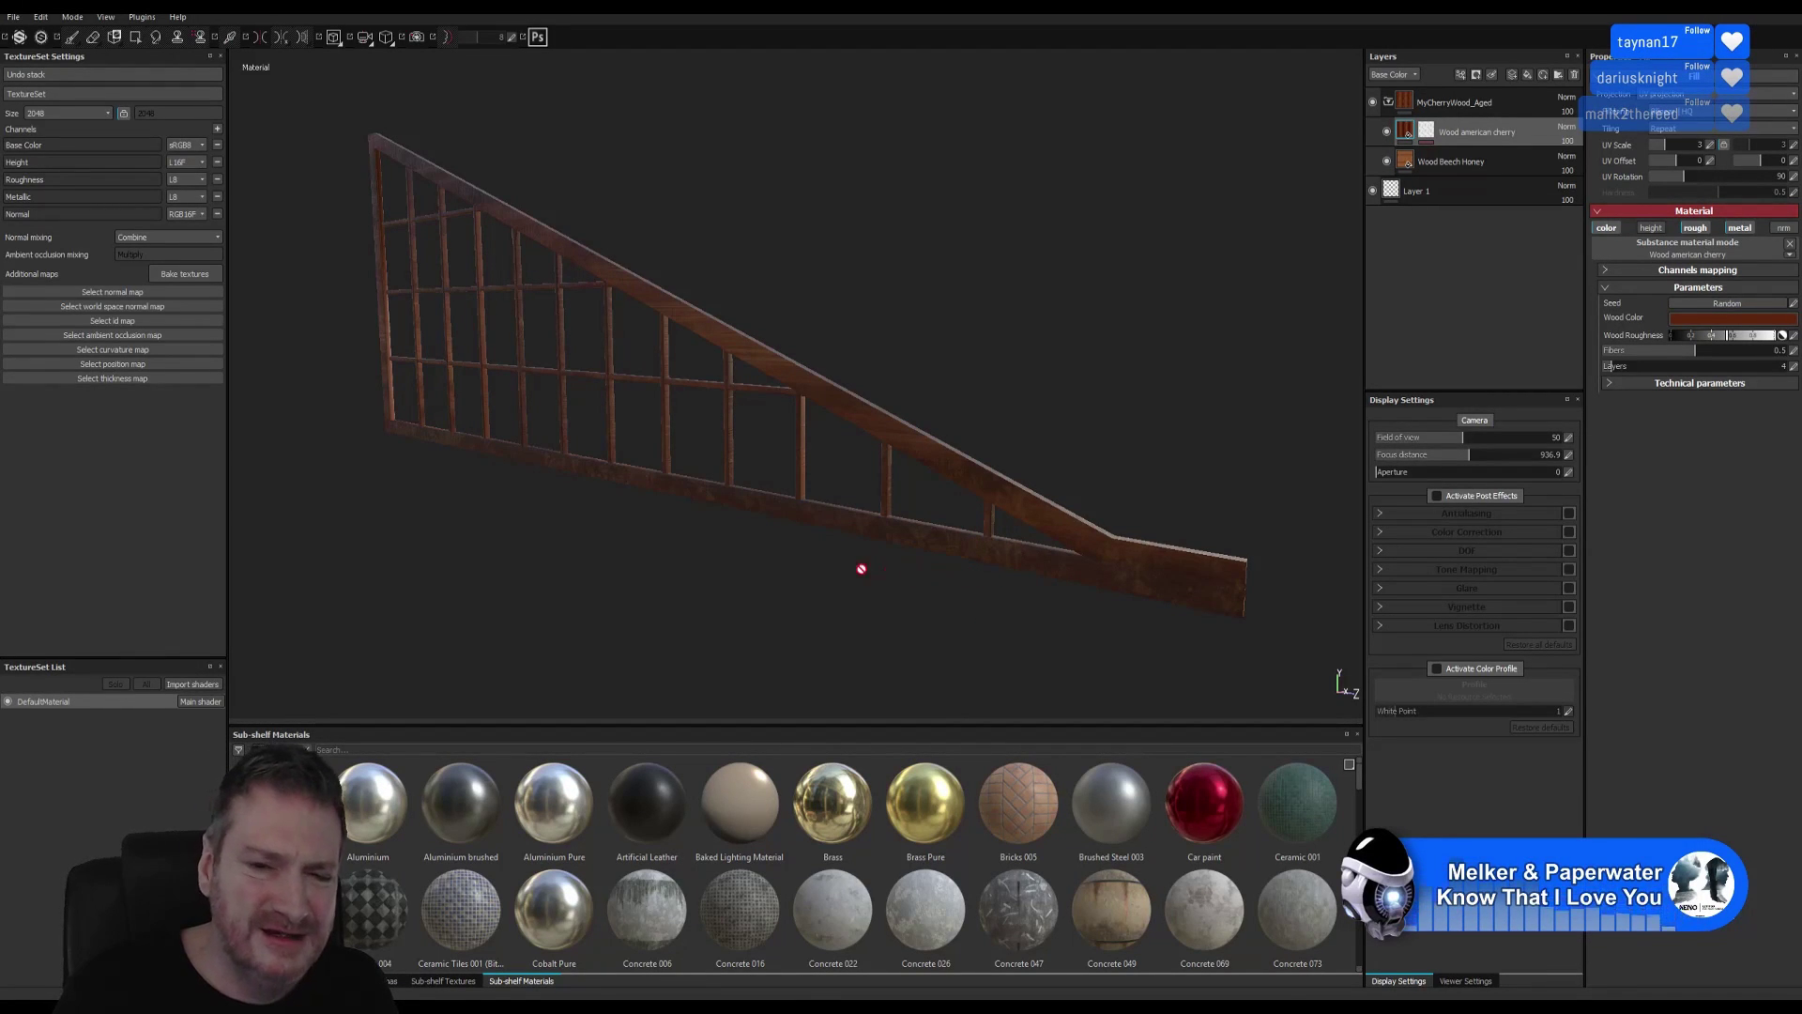
key("super+d")
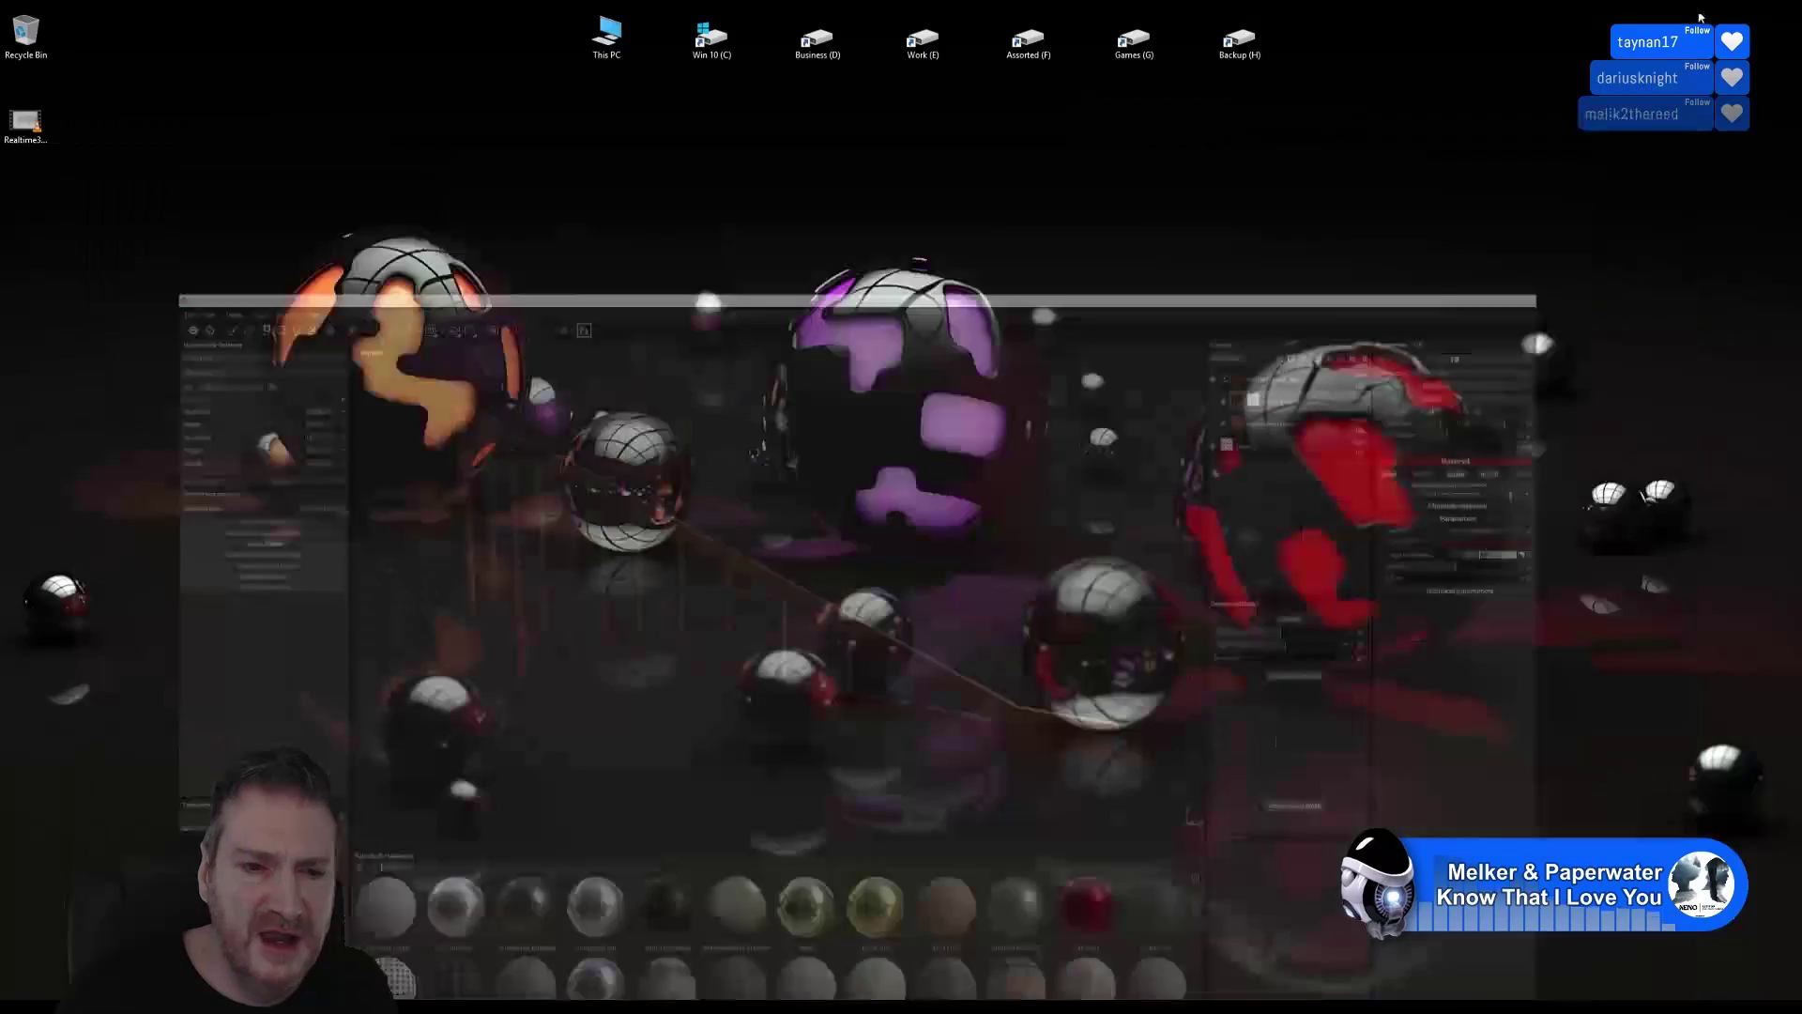
key("alt+Tab")
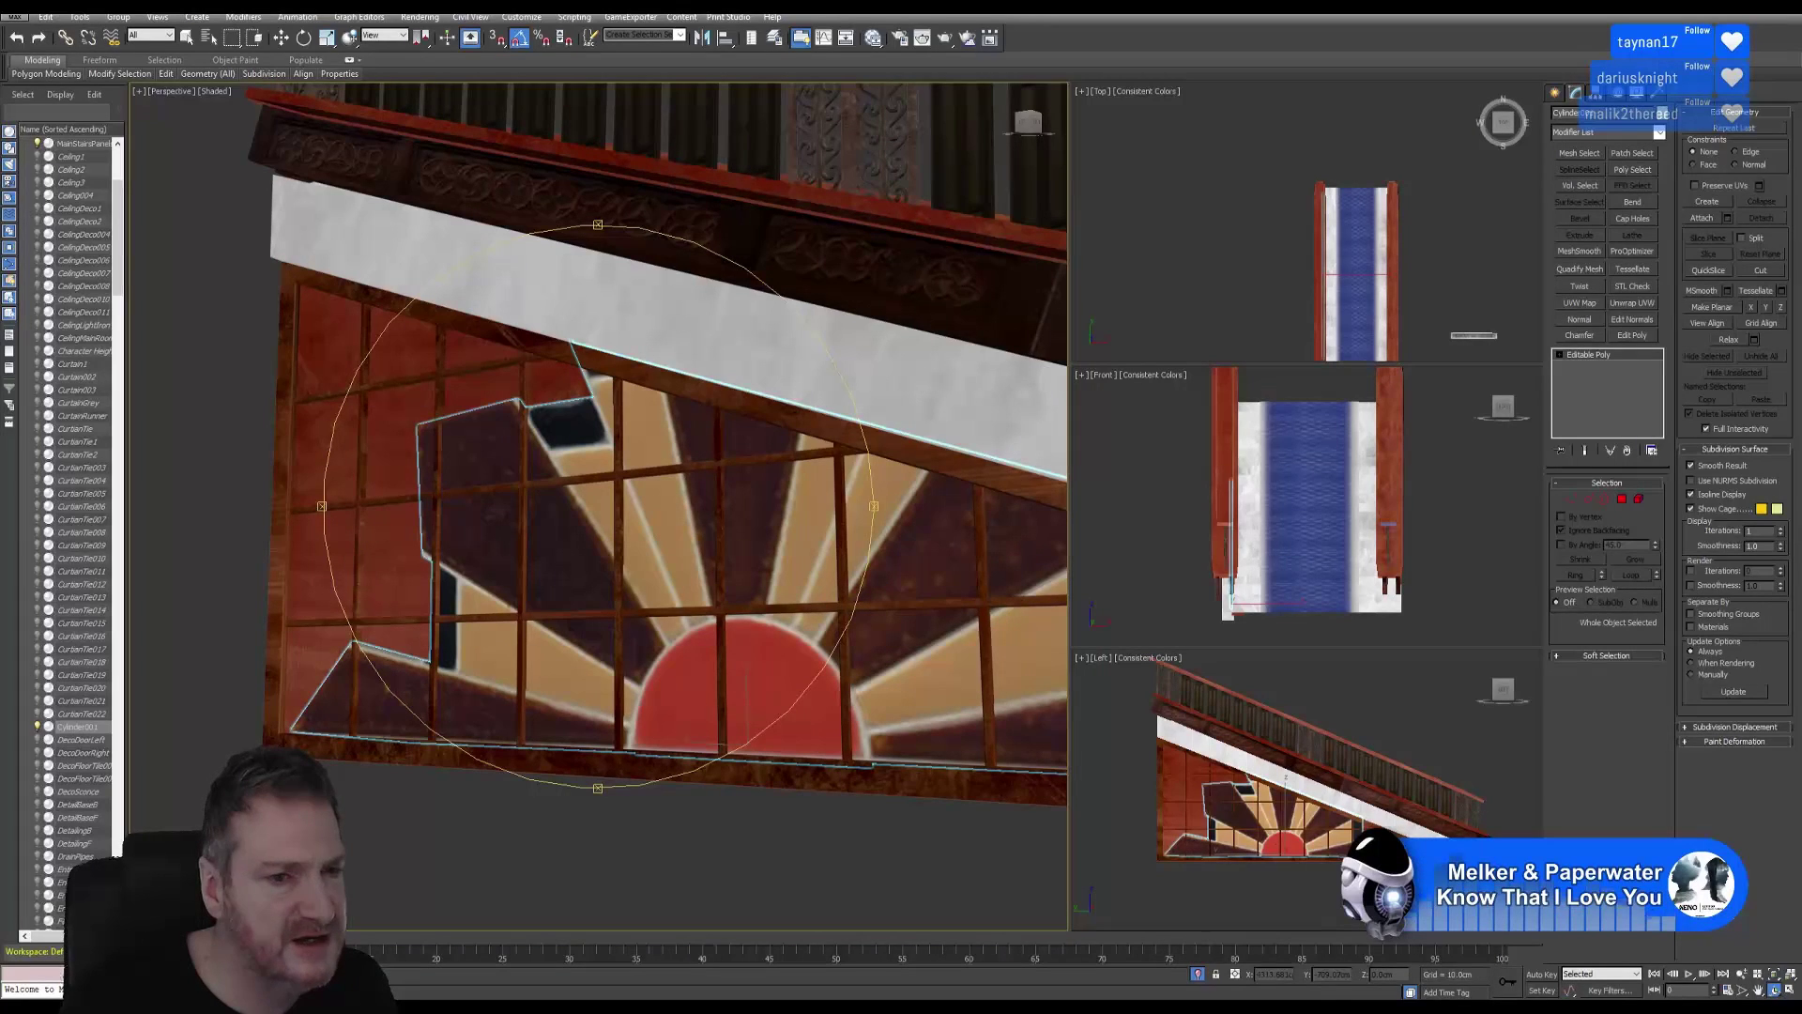
left_click(1693, 8)
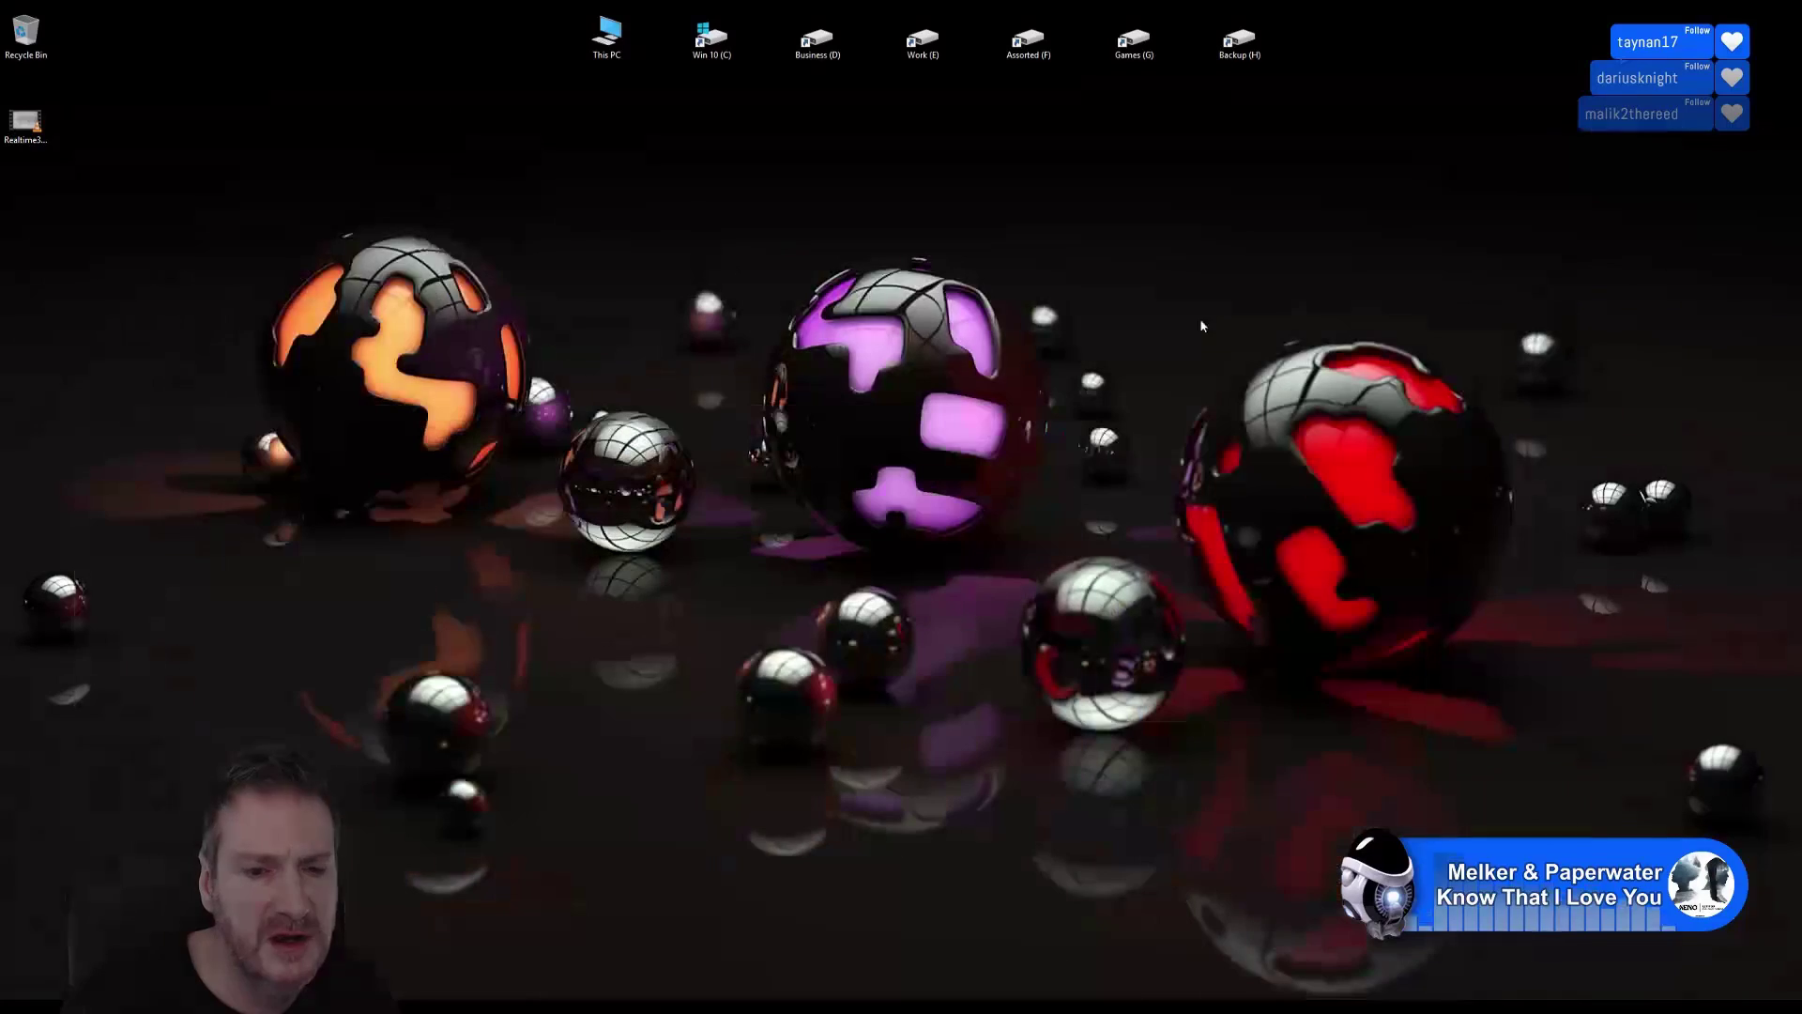
key("alt+Tab")
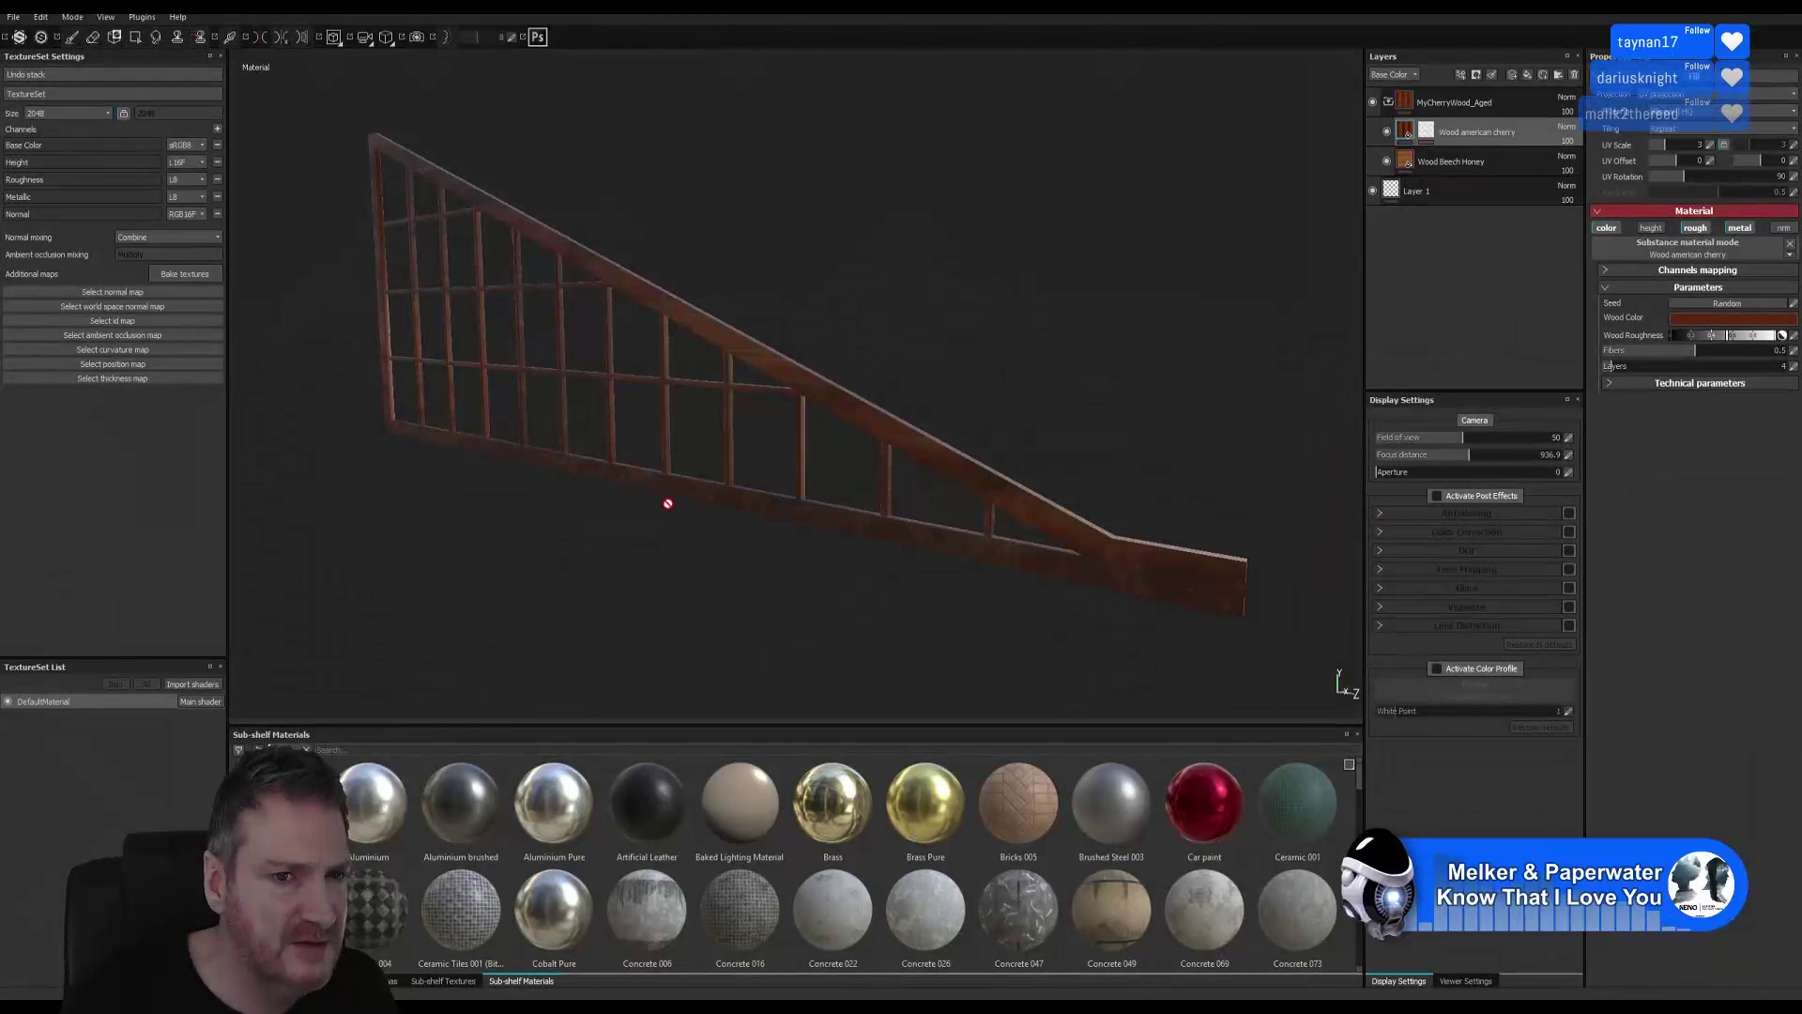
left_click_drag(595, 527, 629, 512, "alt")
left_click(1722, 2)
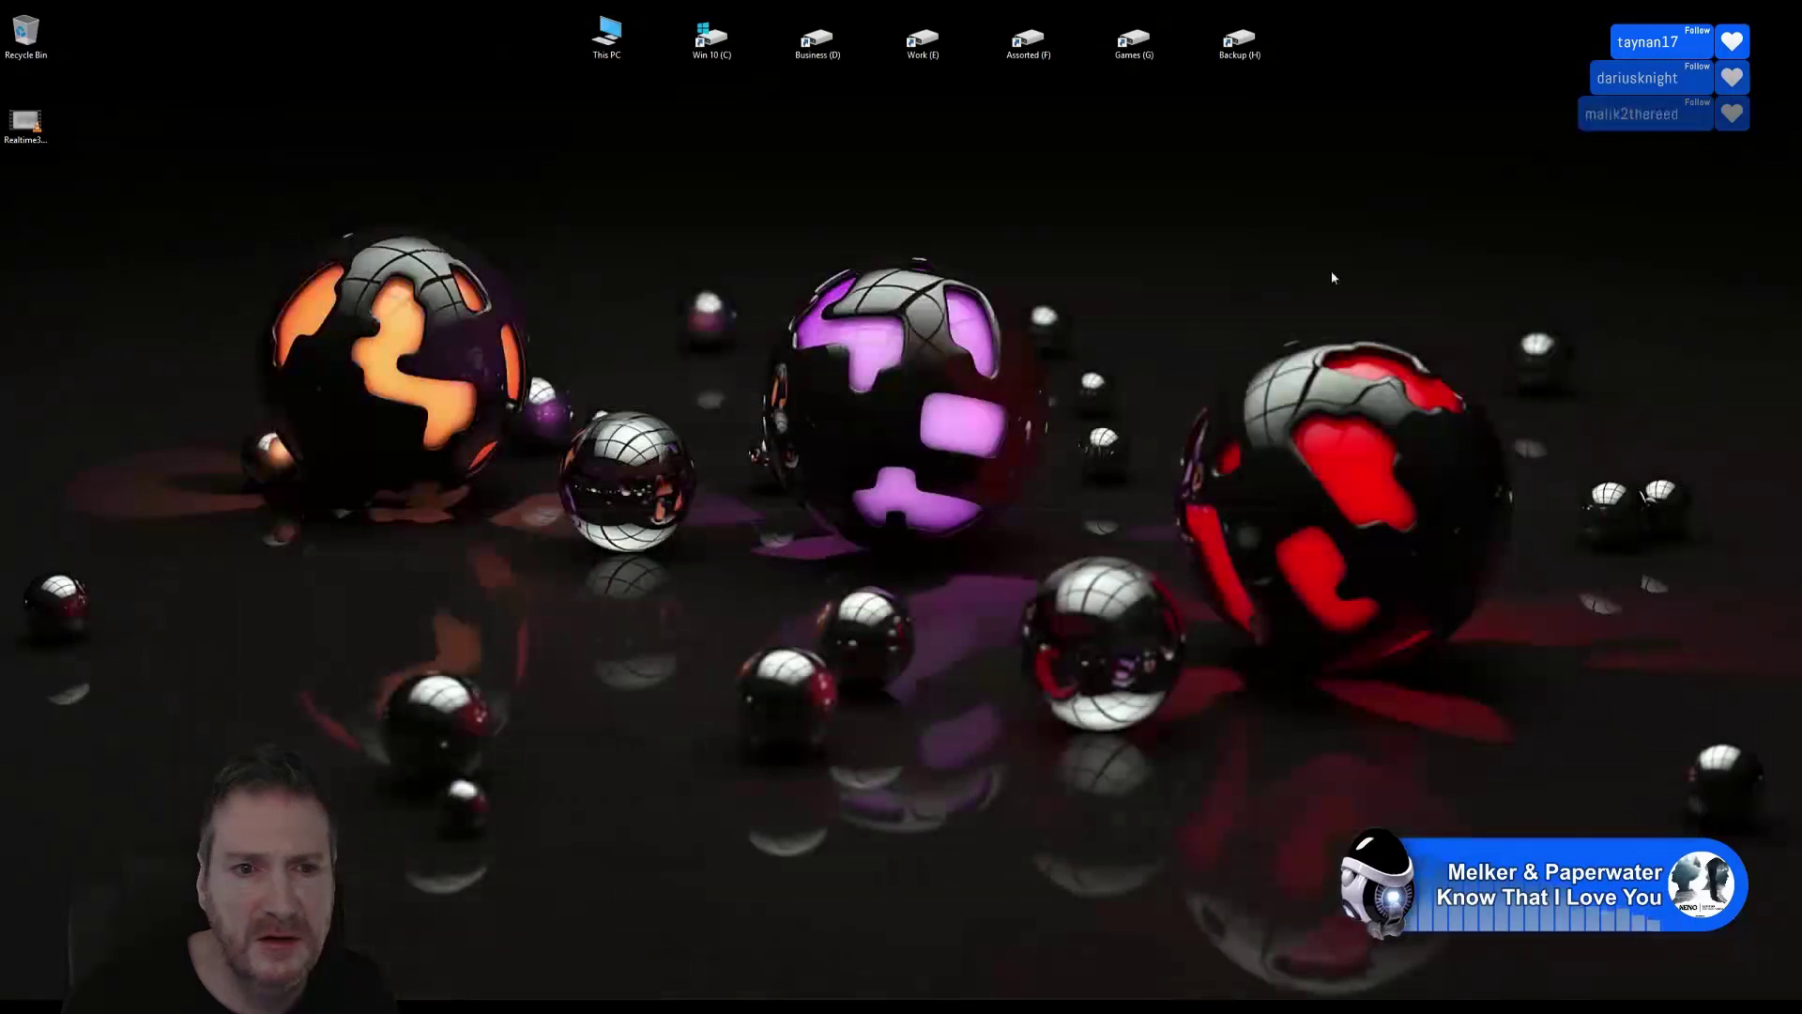
key("alt+Tab")
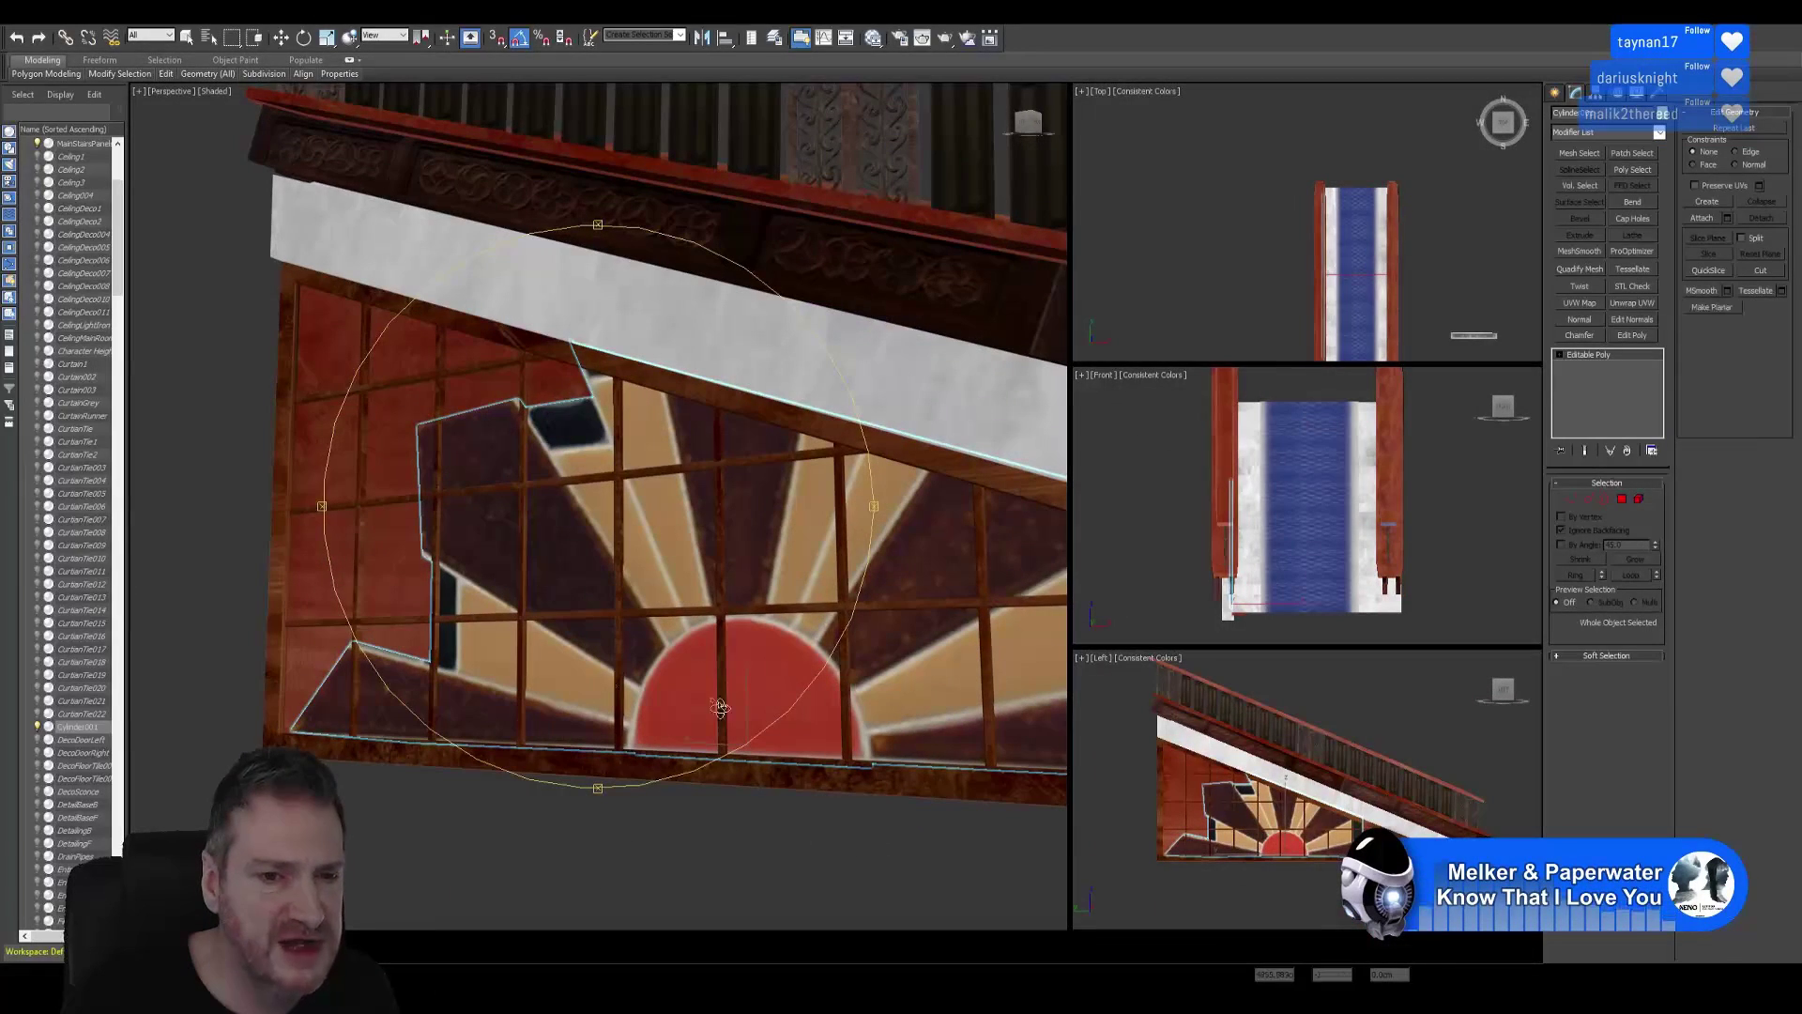
Reload the lattice's bitmap MainStairsPanels_DefaultMaterial_BaseColor.png in the Slate Material Editor, close the editor, and check the texture on the staircase.
left_click(873, 38)
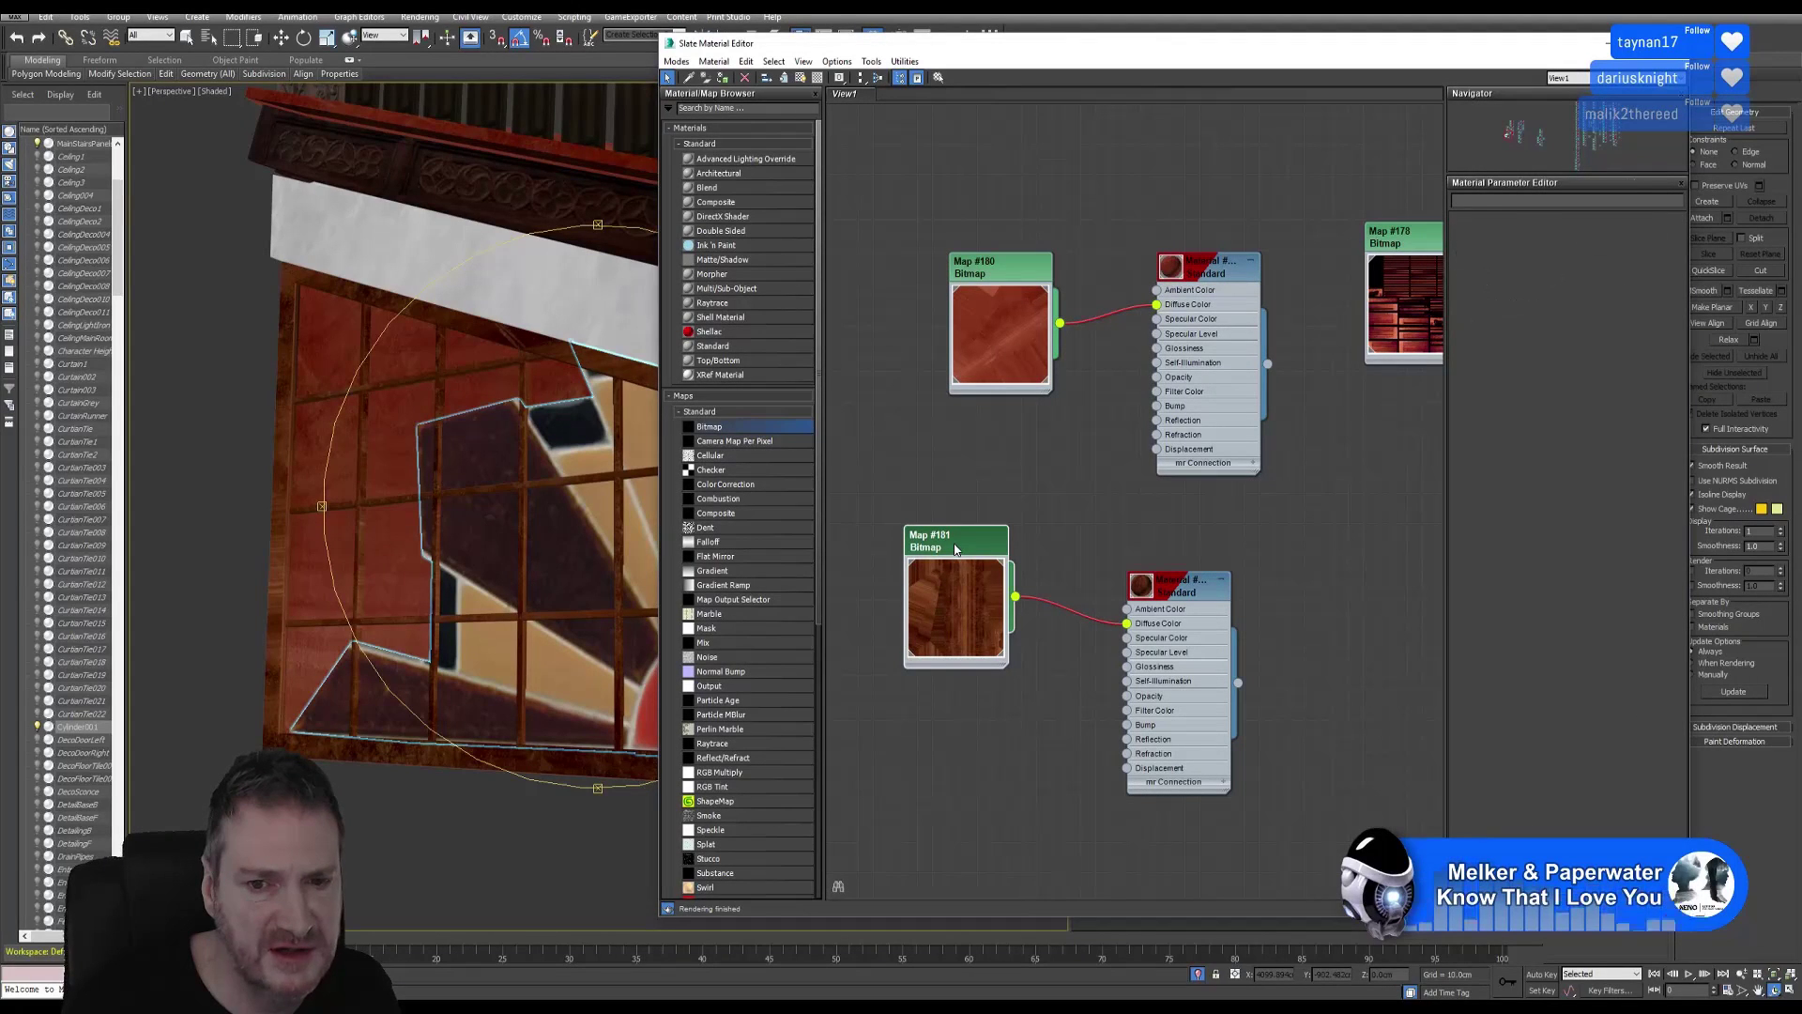
double_click(956, 549)
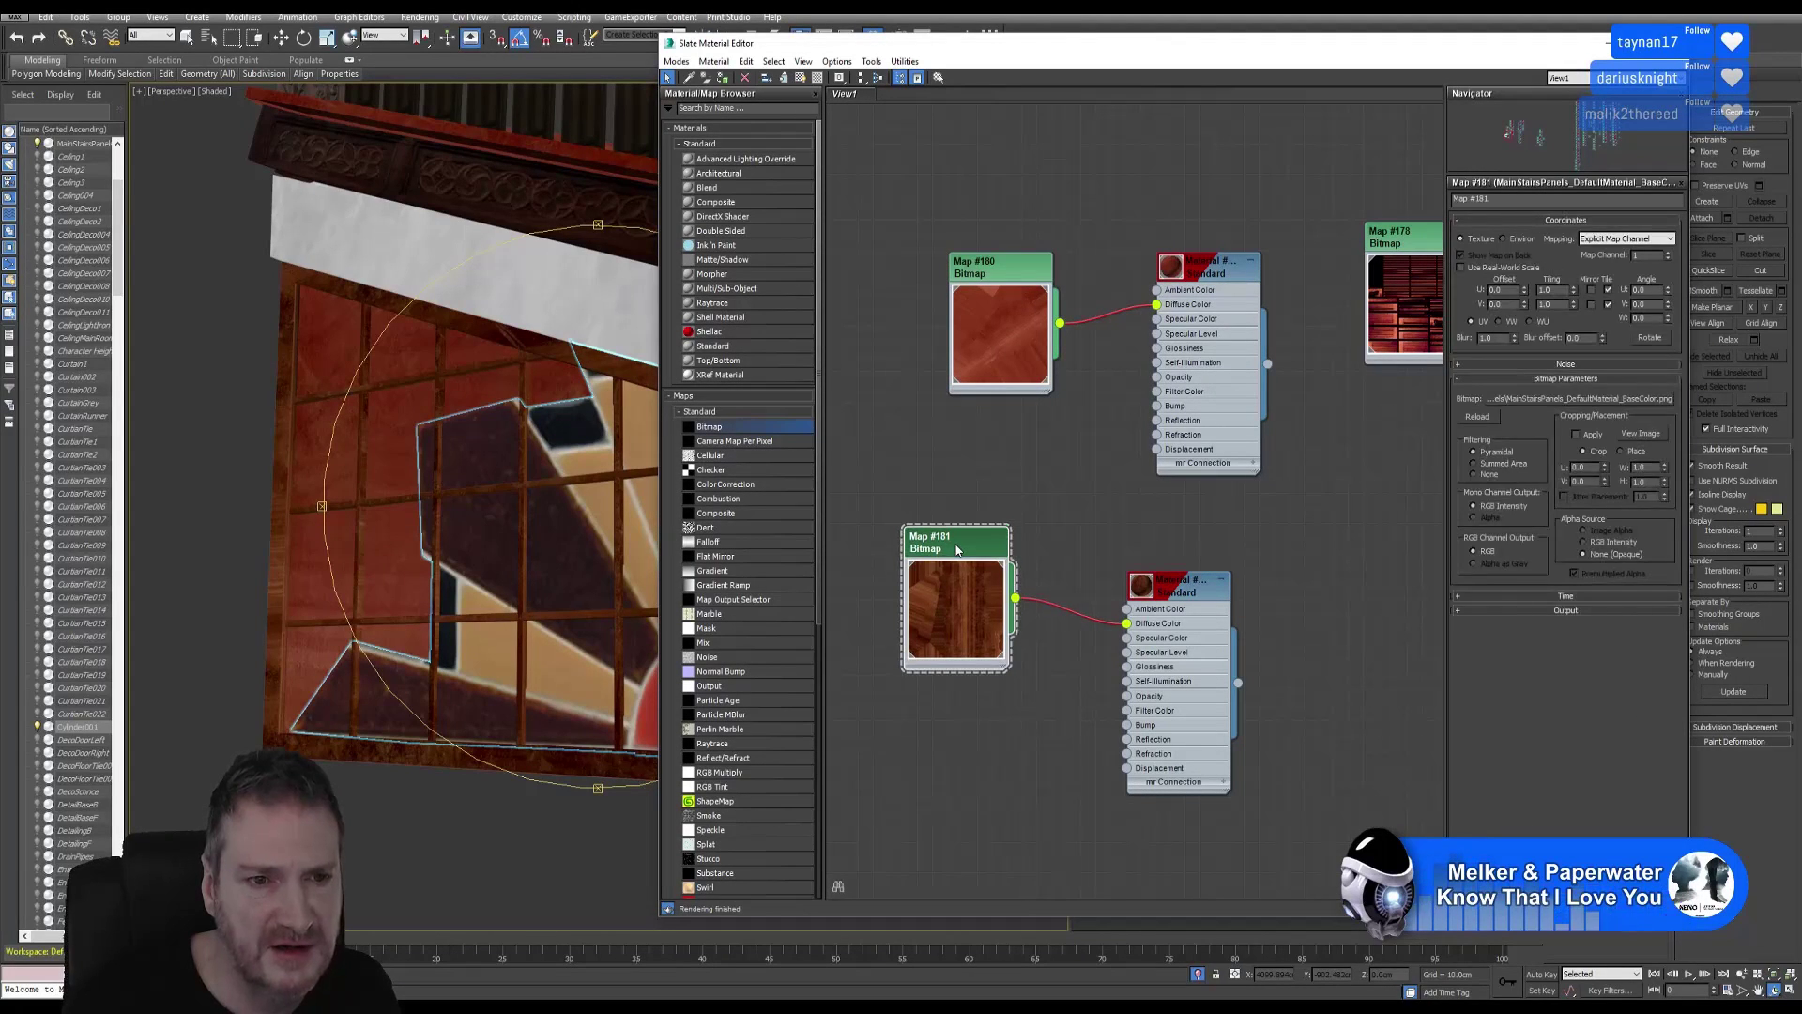
left_click(1477, 419)
left_click(1670, 43)
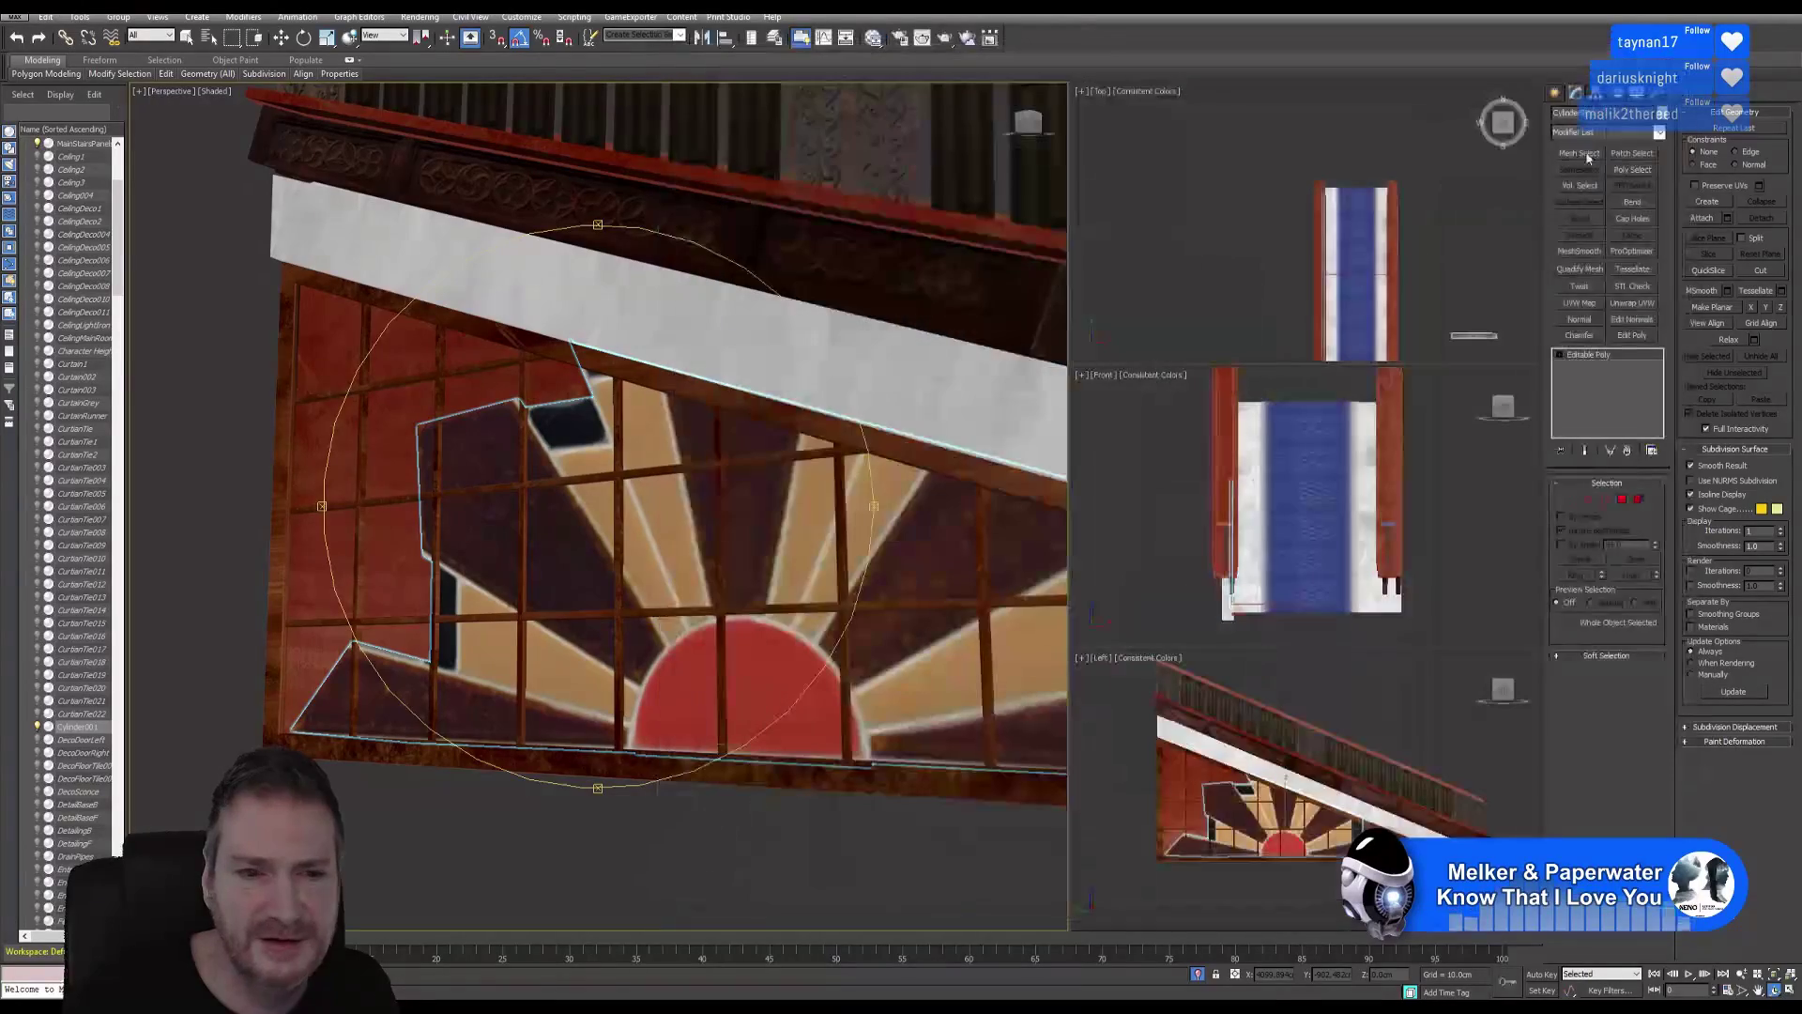
scroll(681, 762, "up", 3)
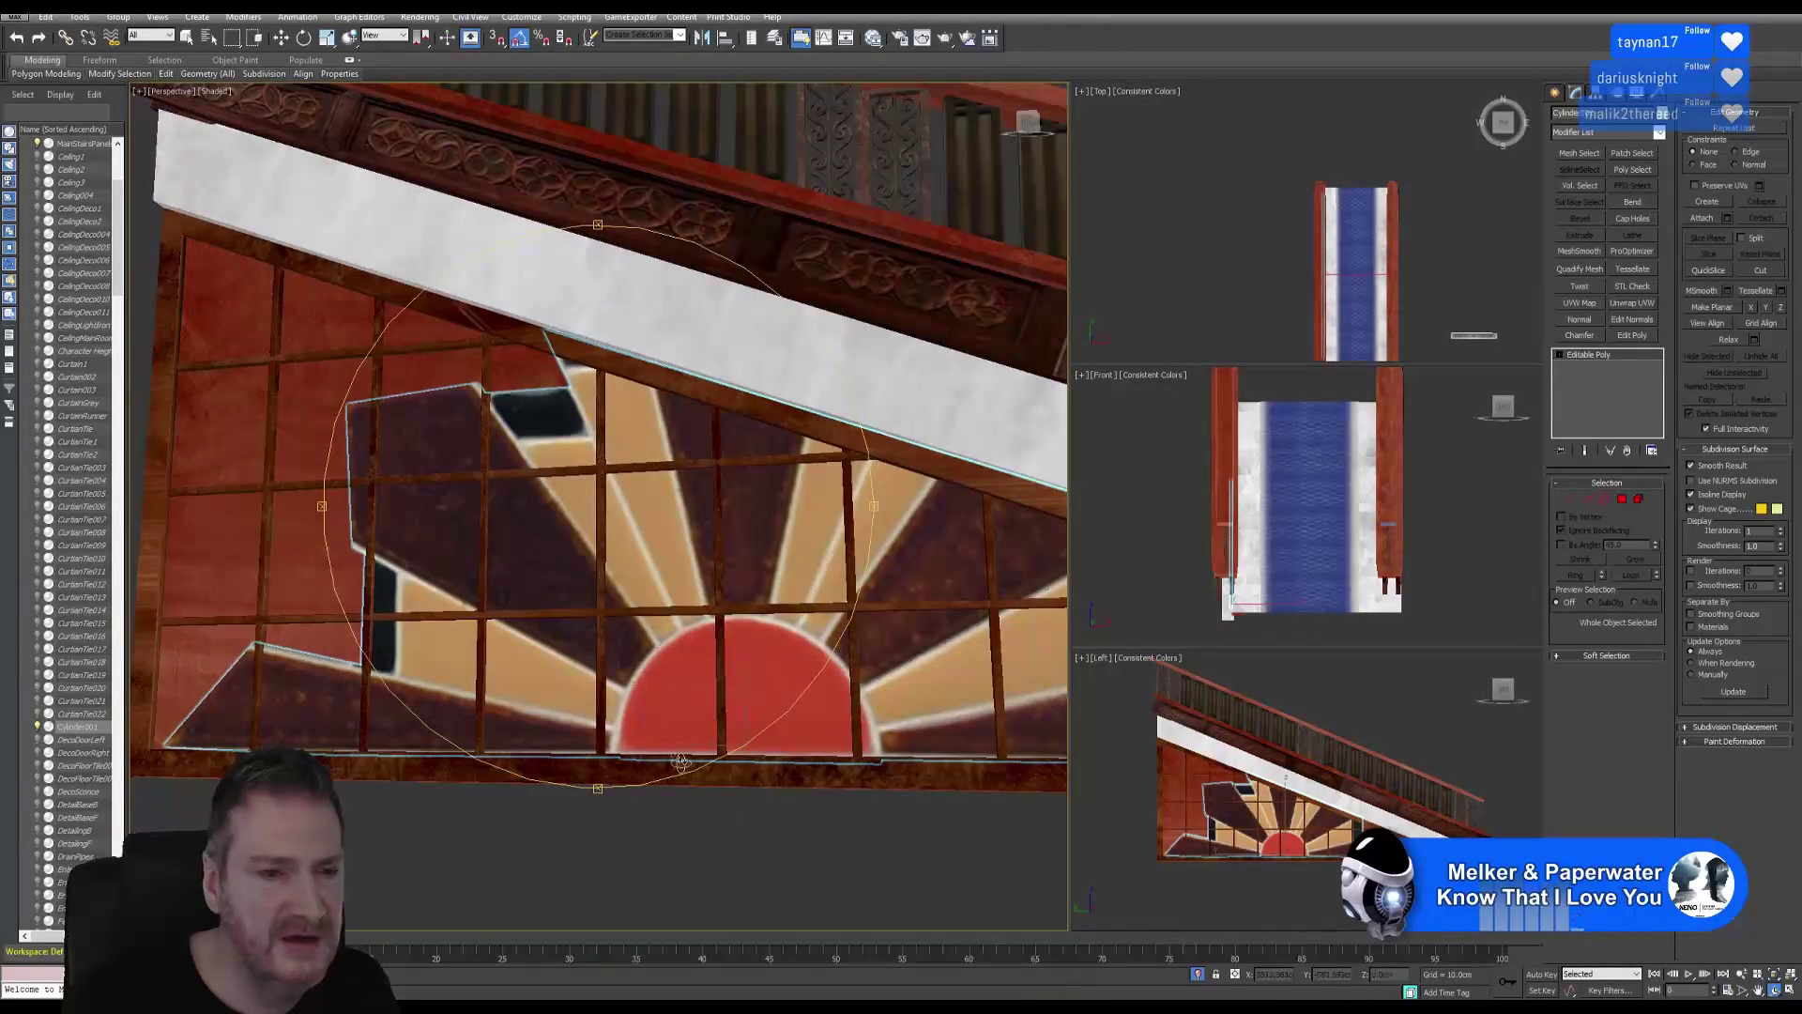
left_click_drag(701, 560, 756, 559)
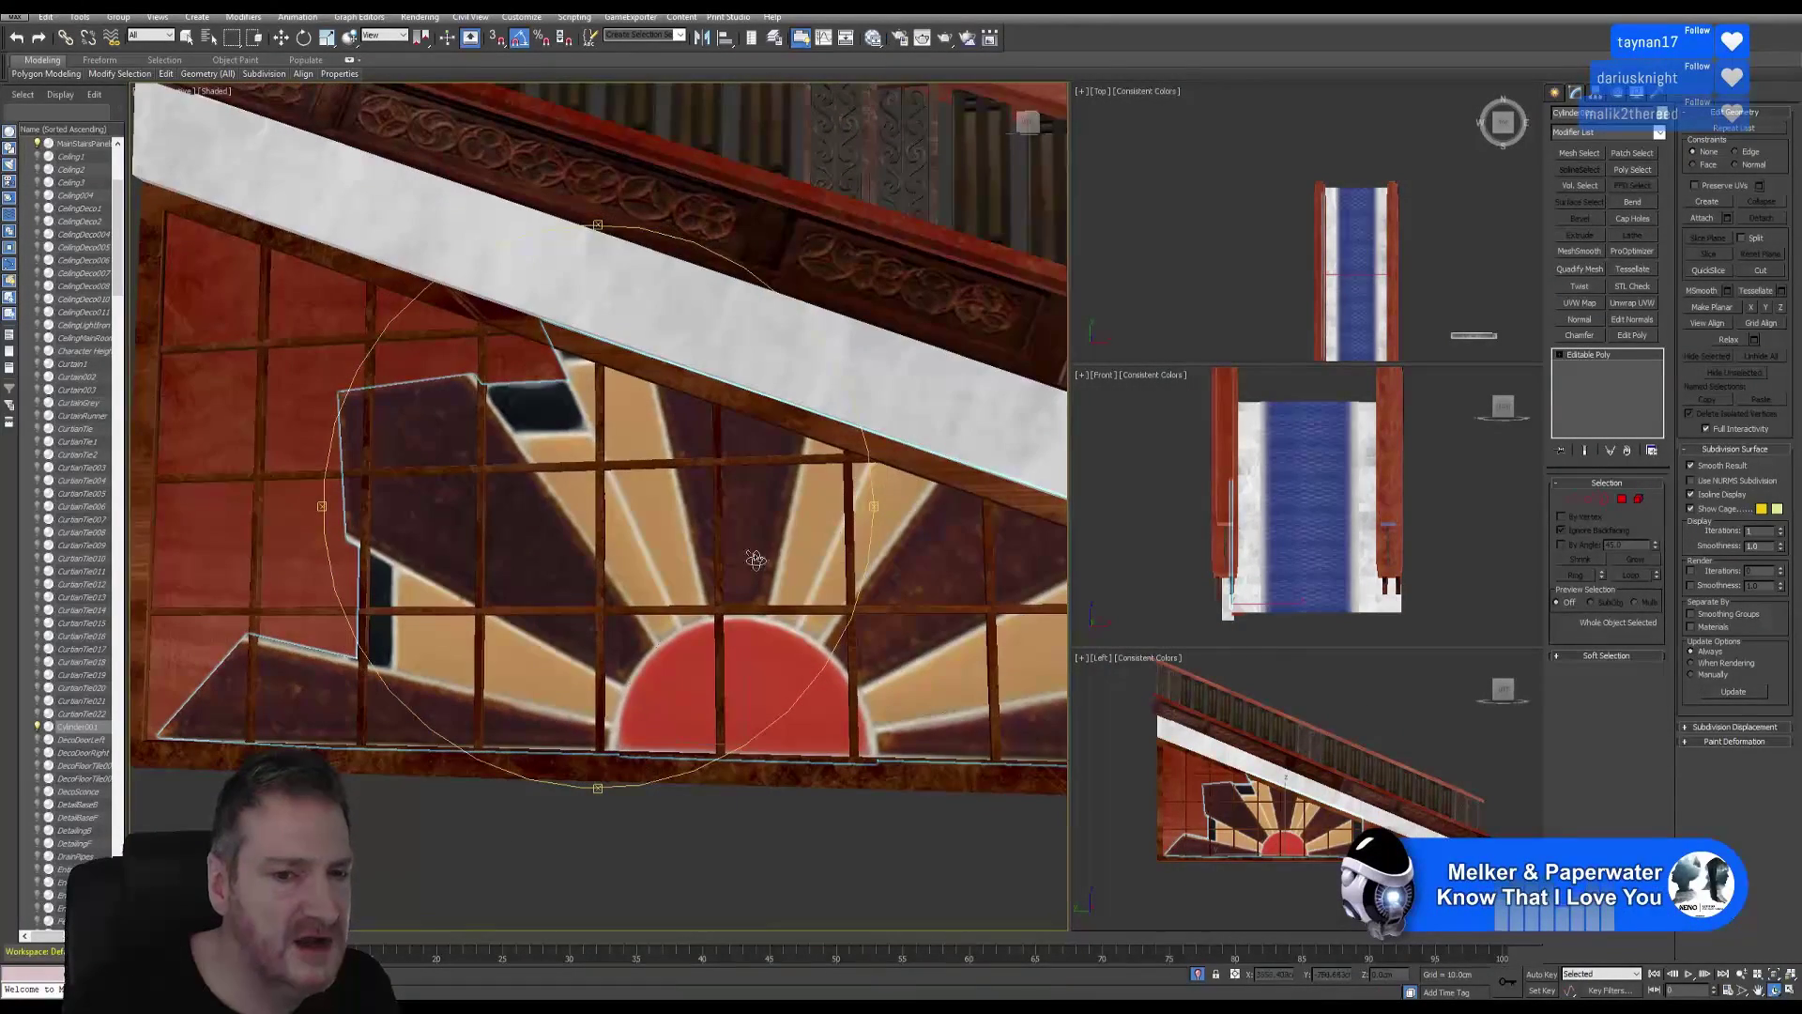
Switch to Substance Painter and turn the lattice model to a more frontal view.
key("super+d")
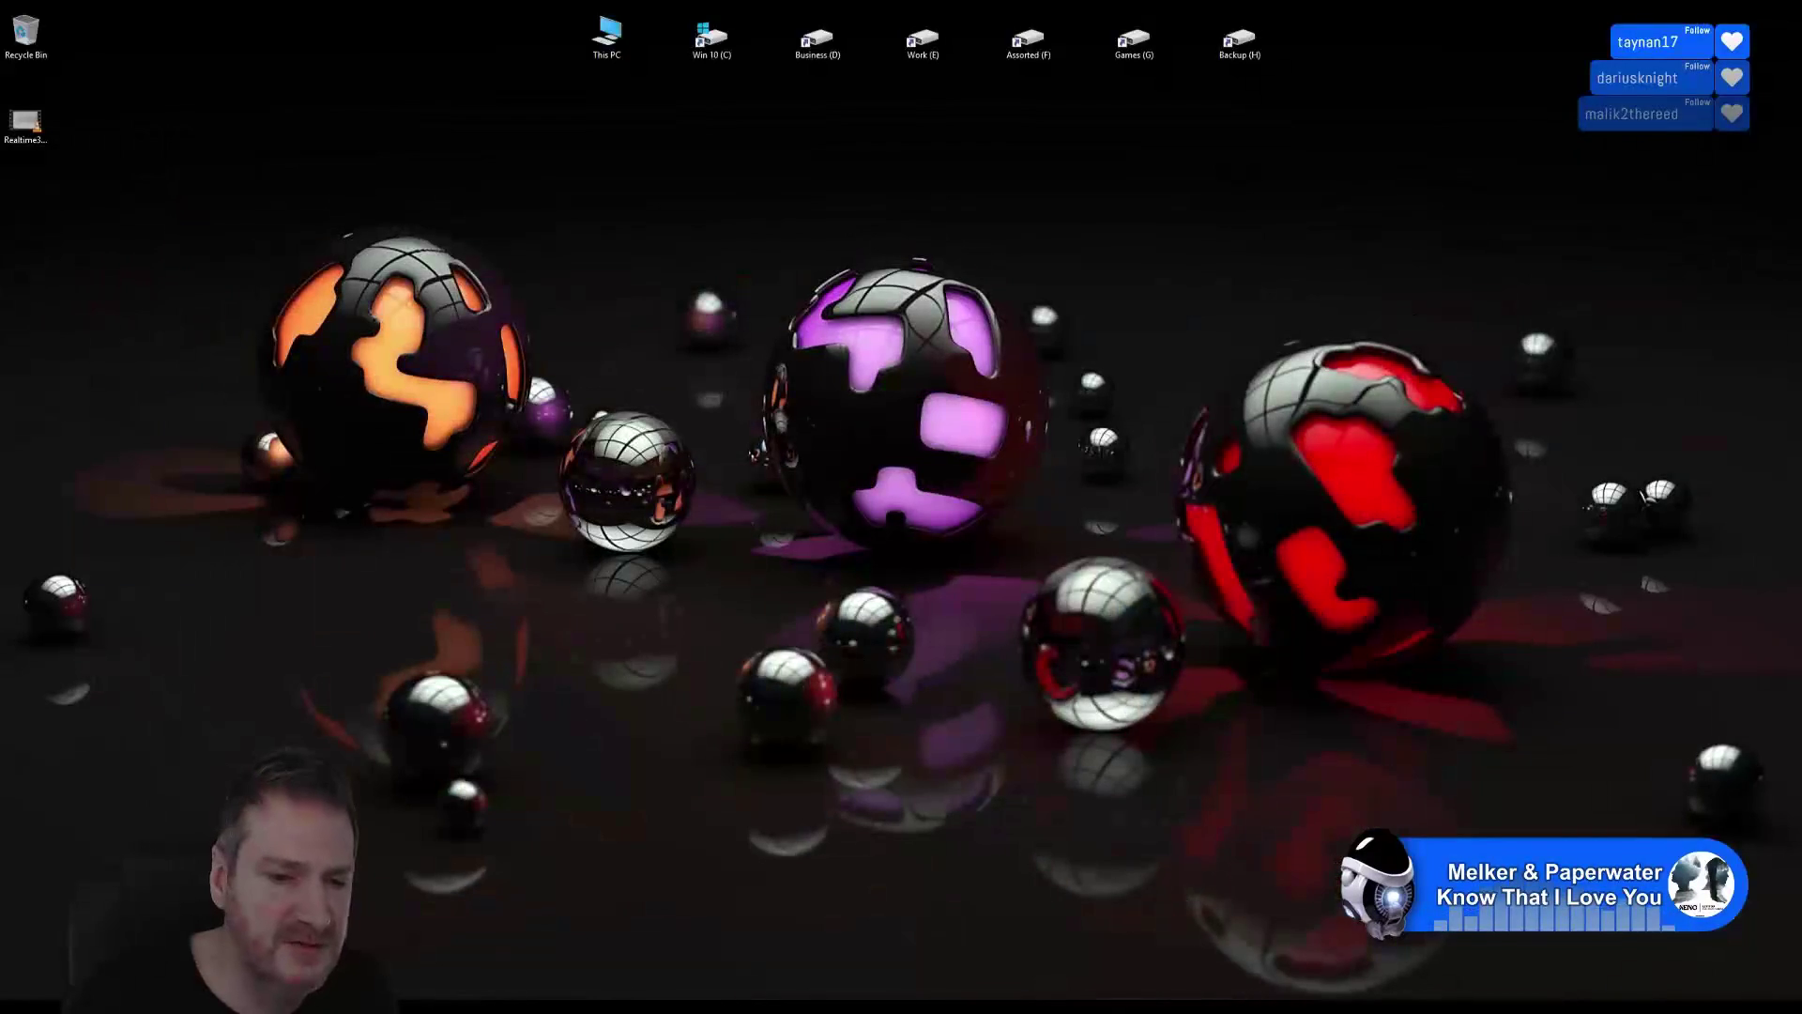
key("alt+Tab")
mouse_move(765, 539)
left_mouse_down("alt")
mouse_move(839, 513)
mouse_move(885, 466)
mouse_move(889, 515)
mouse_move(740, 519)
mouse_move(694, 557)
mouse_move(700, 535)
mouse_move(742, 526)
left_mouse_up("alt")
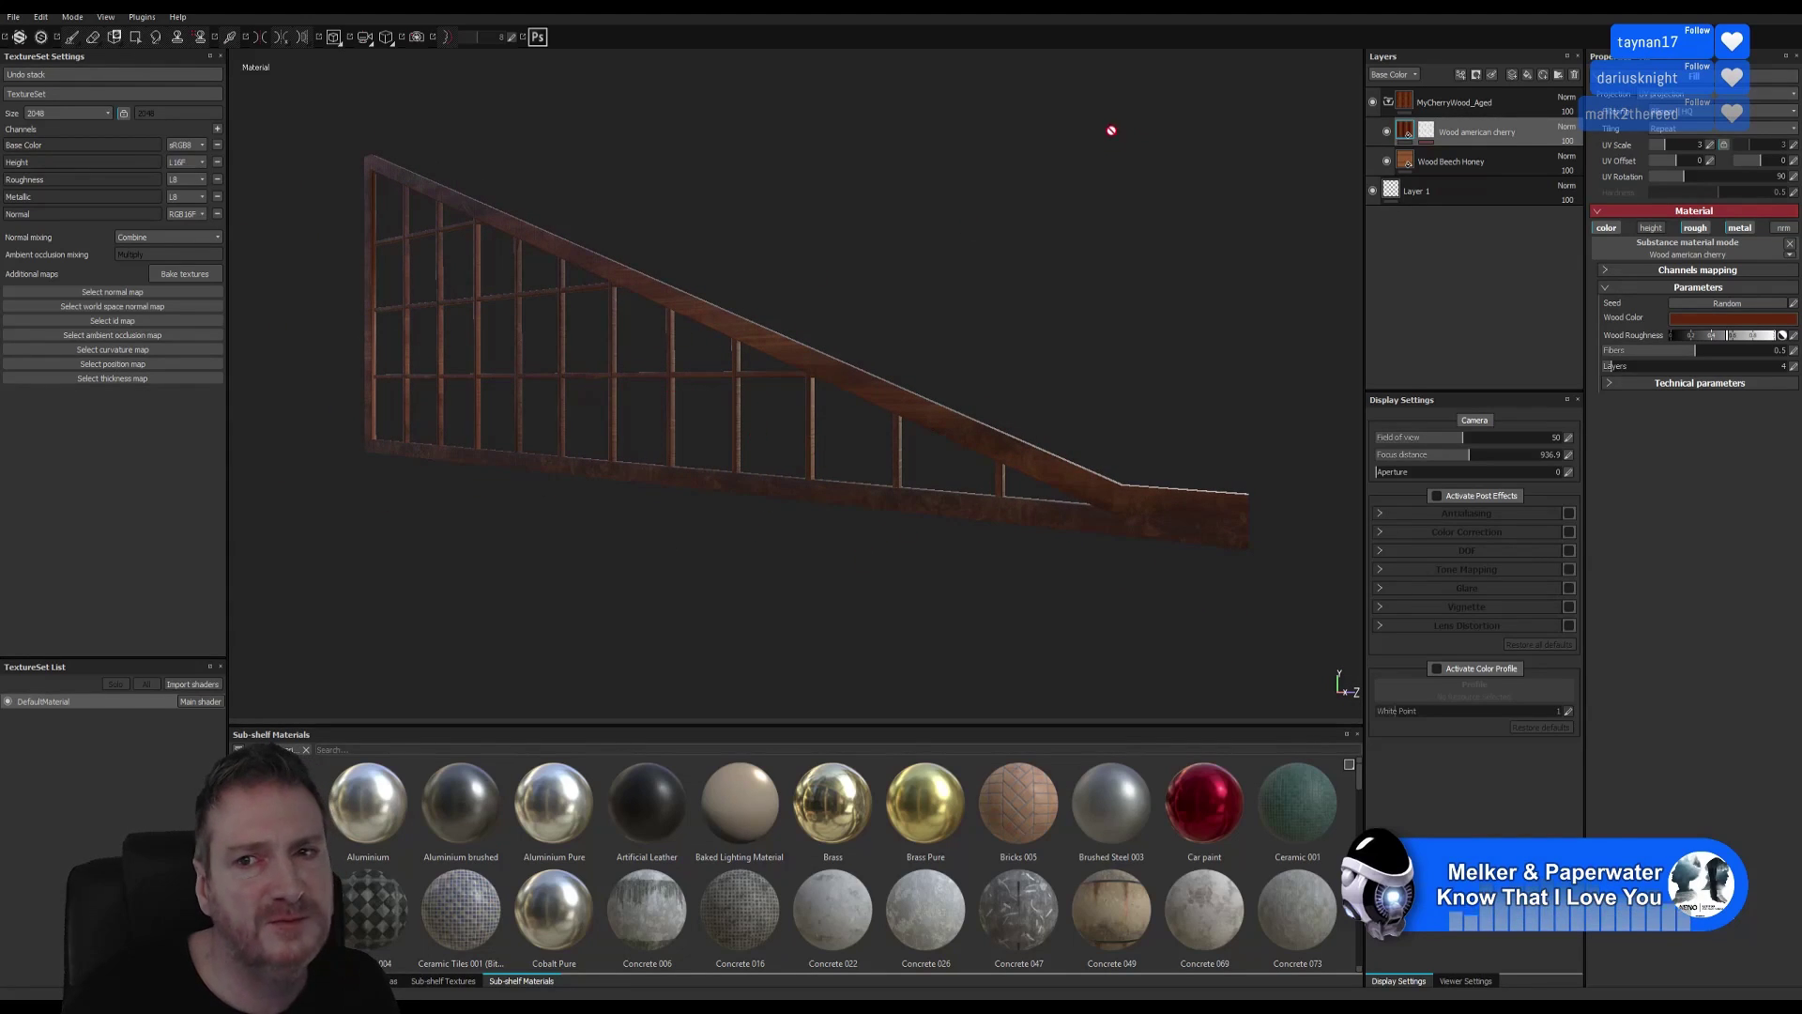
Darken the Wood Color of the Wood american cherry layer to a brightness value of 0.276.
left_click(1714, 319)
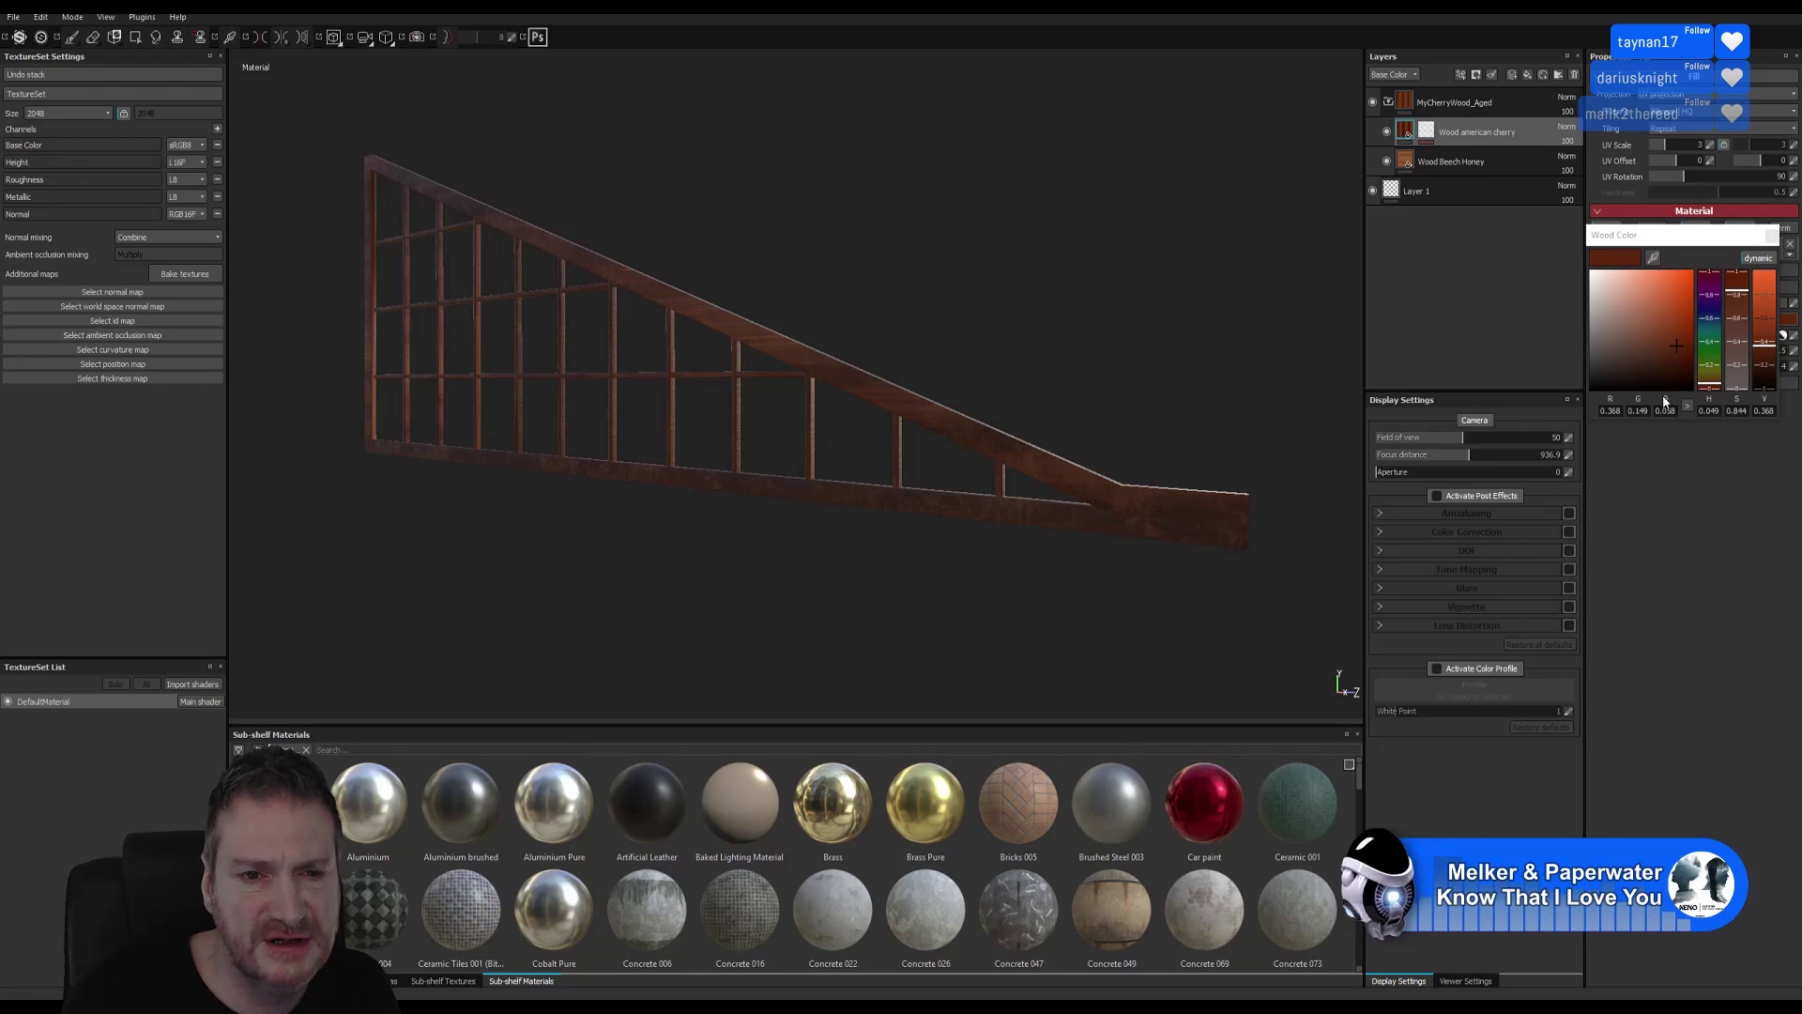
left_click_drag(1765, 356, 1763, 364)
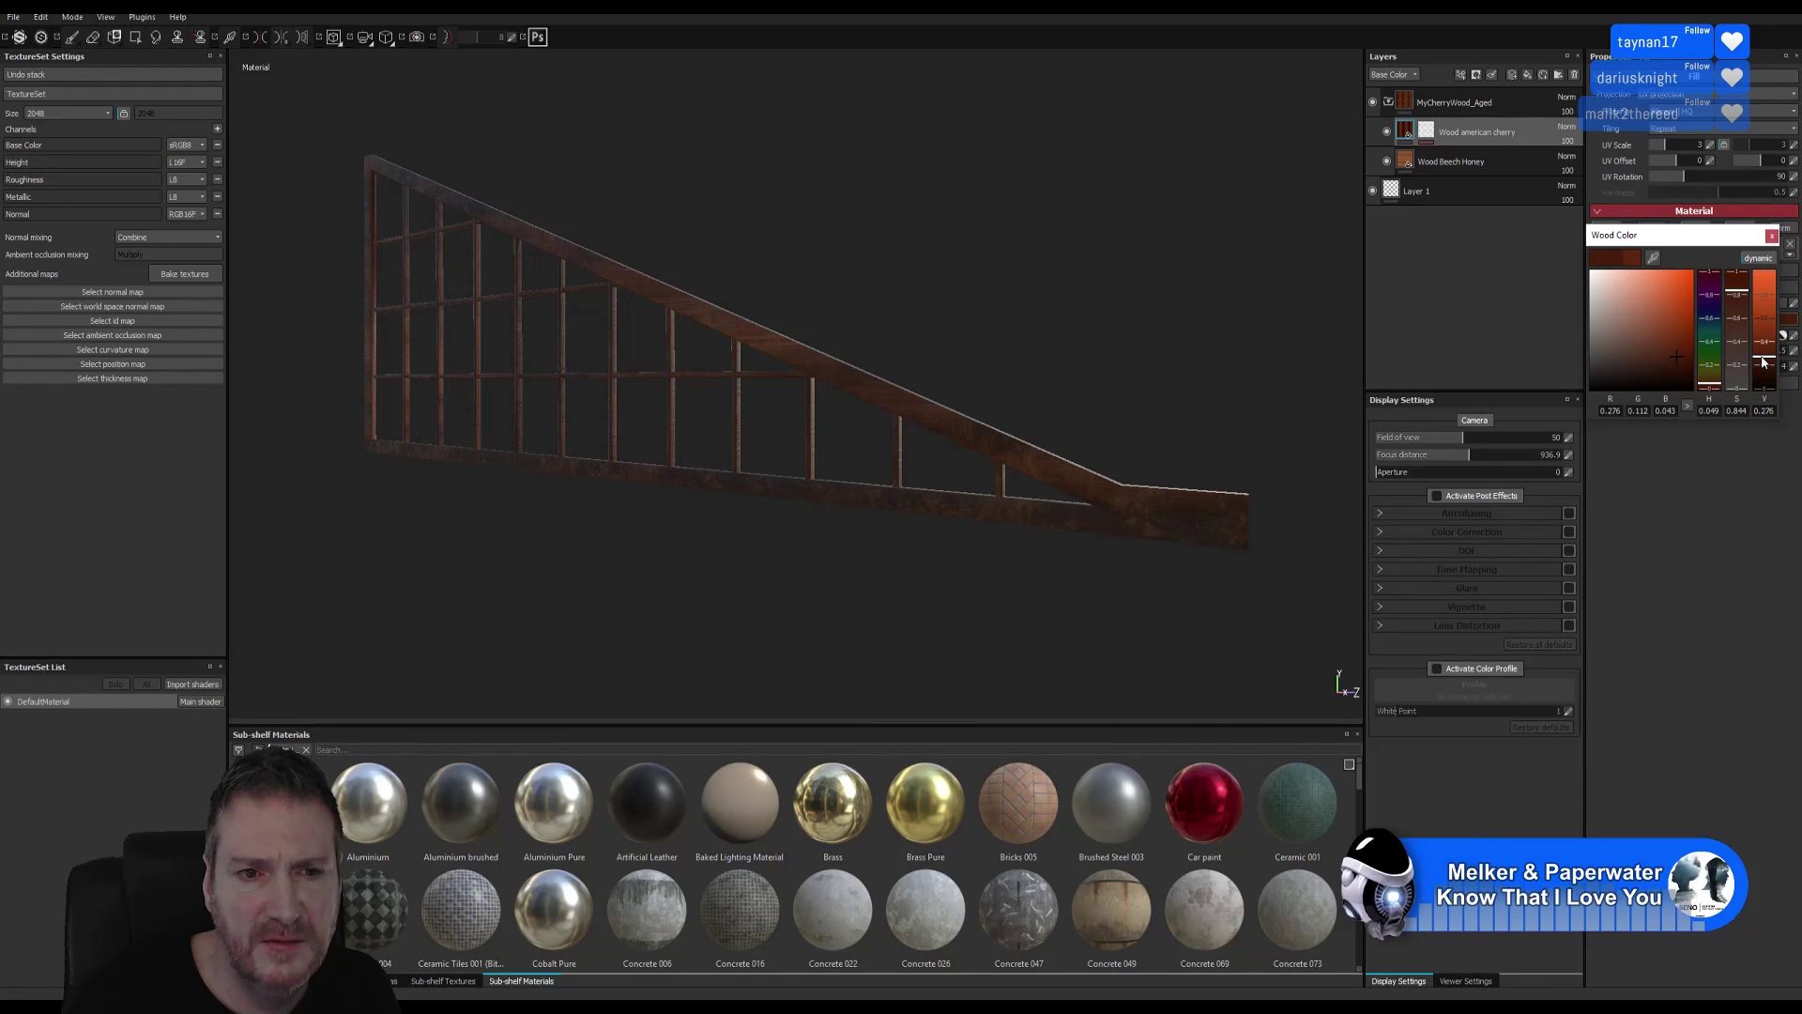
left_click(550, 178)
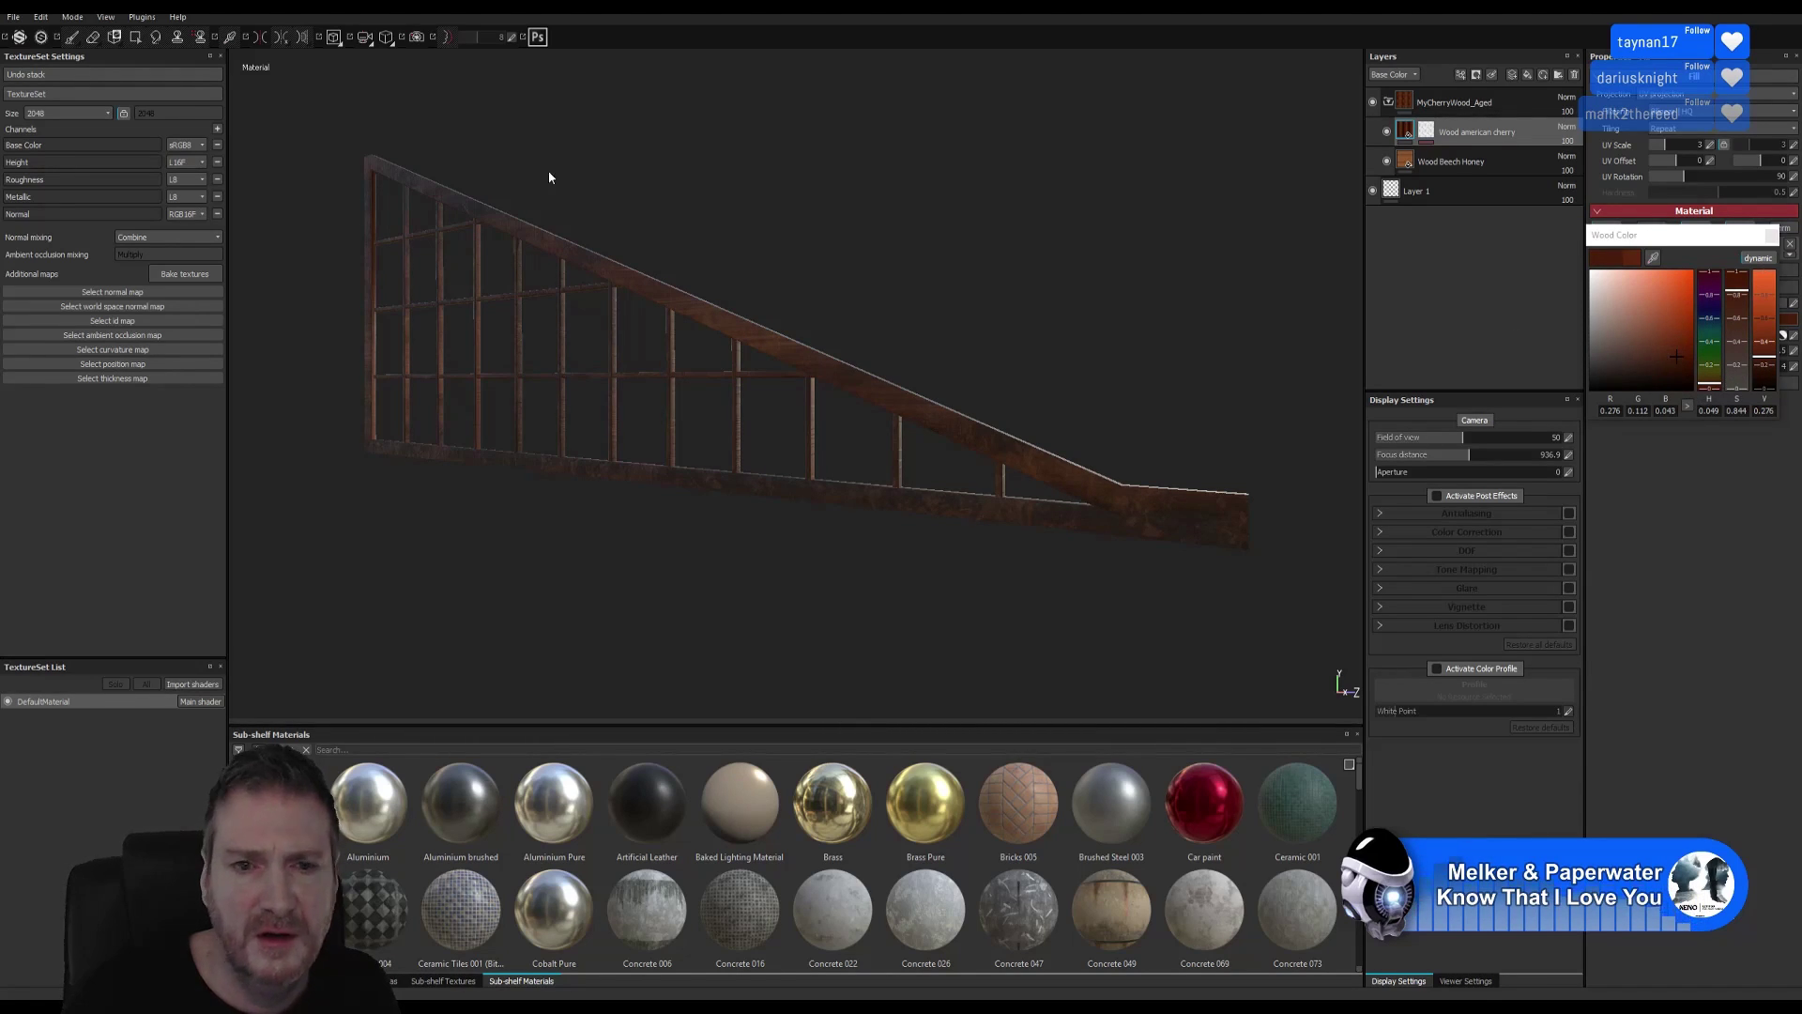
Select the MG Dirt generator on the Wood american cherry layer's mask and set its Dirt Level to 0.62.
left_click(14, 17)
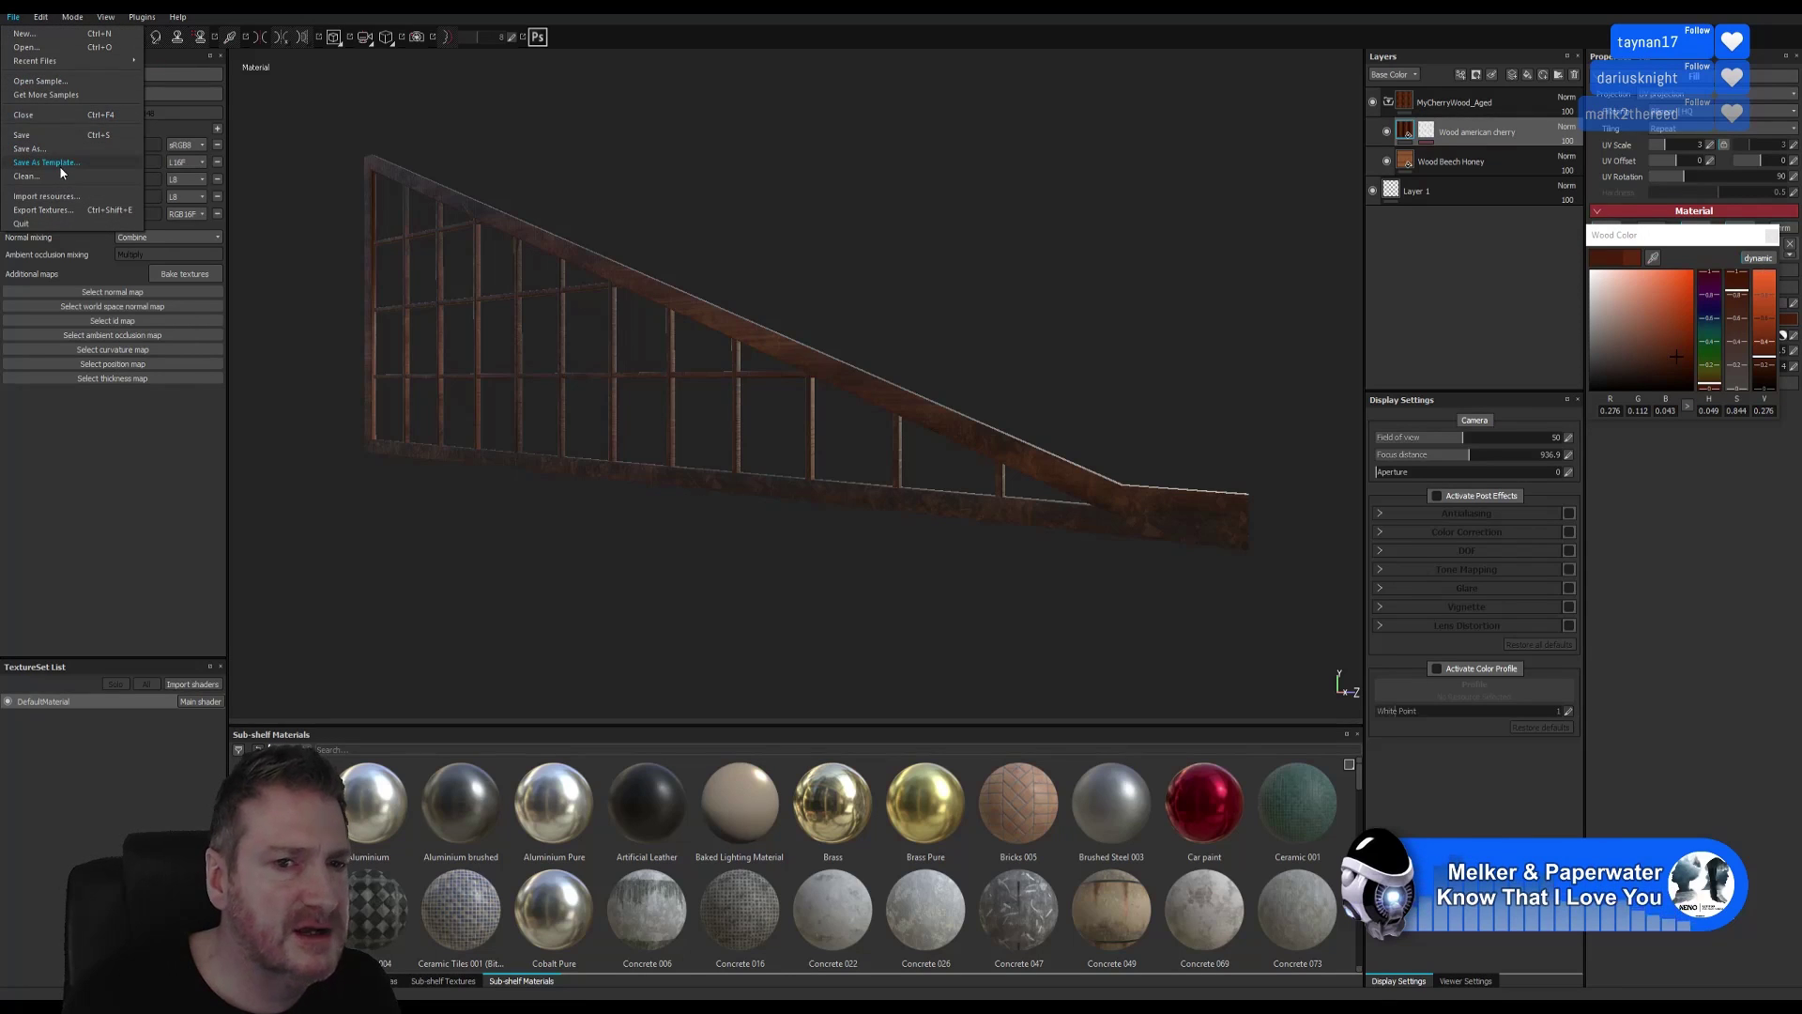
left_click(1403, 133)
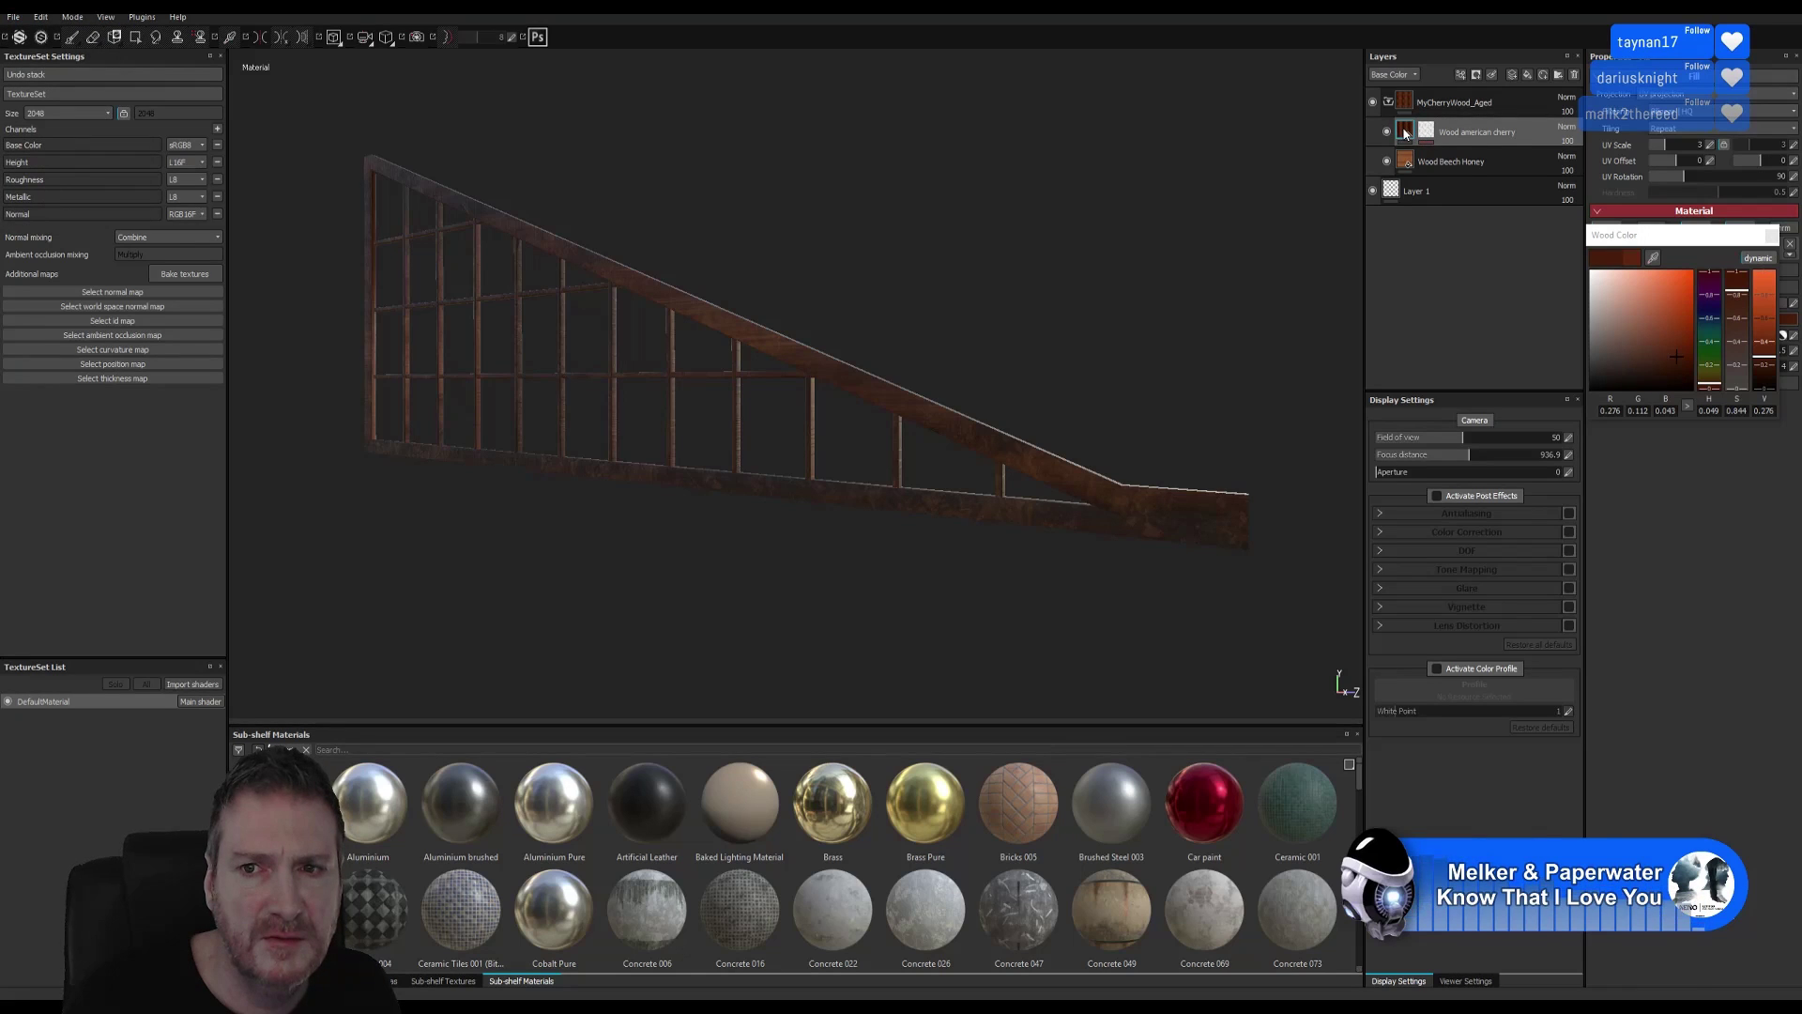
double_click(1445, 132)
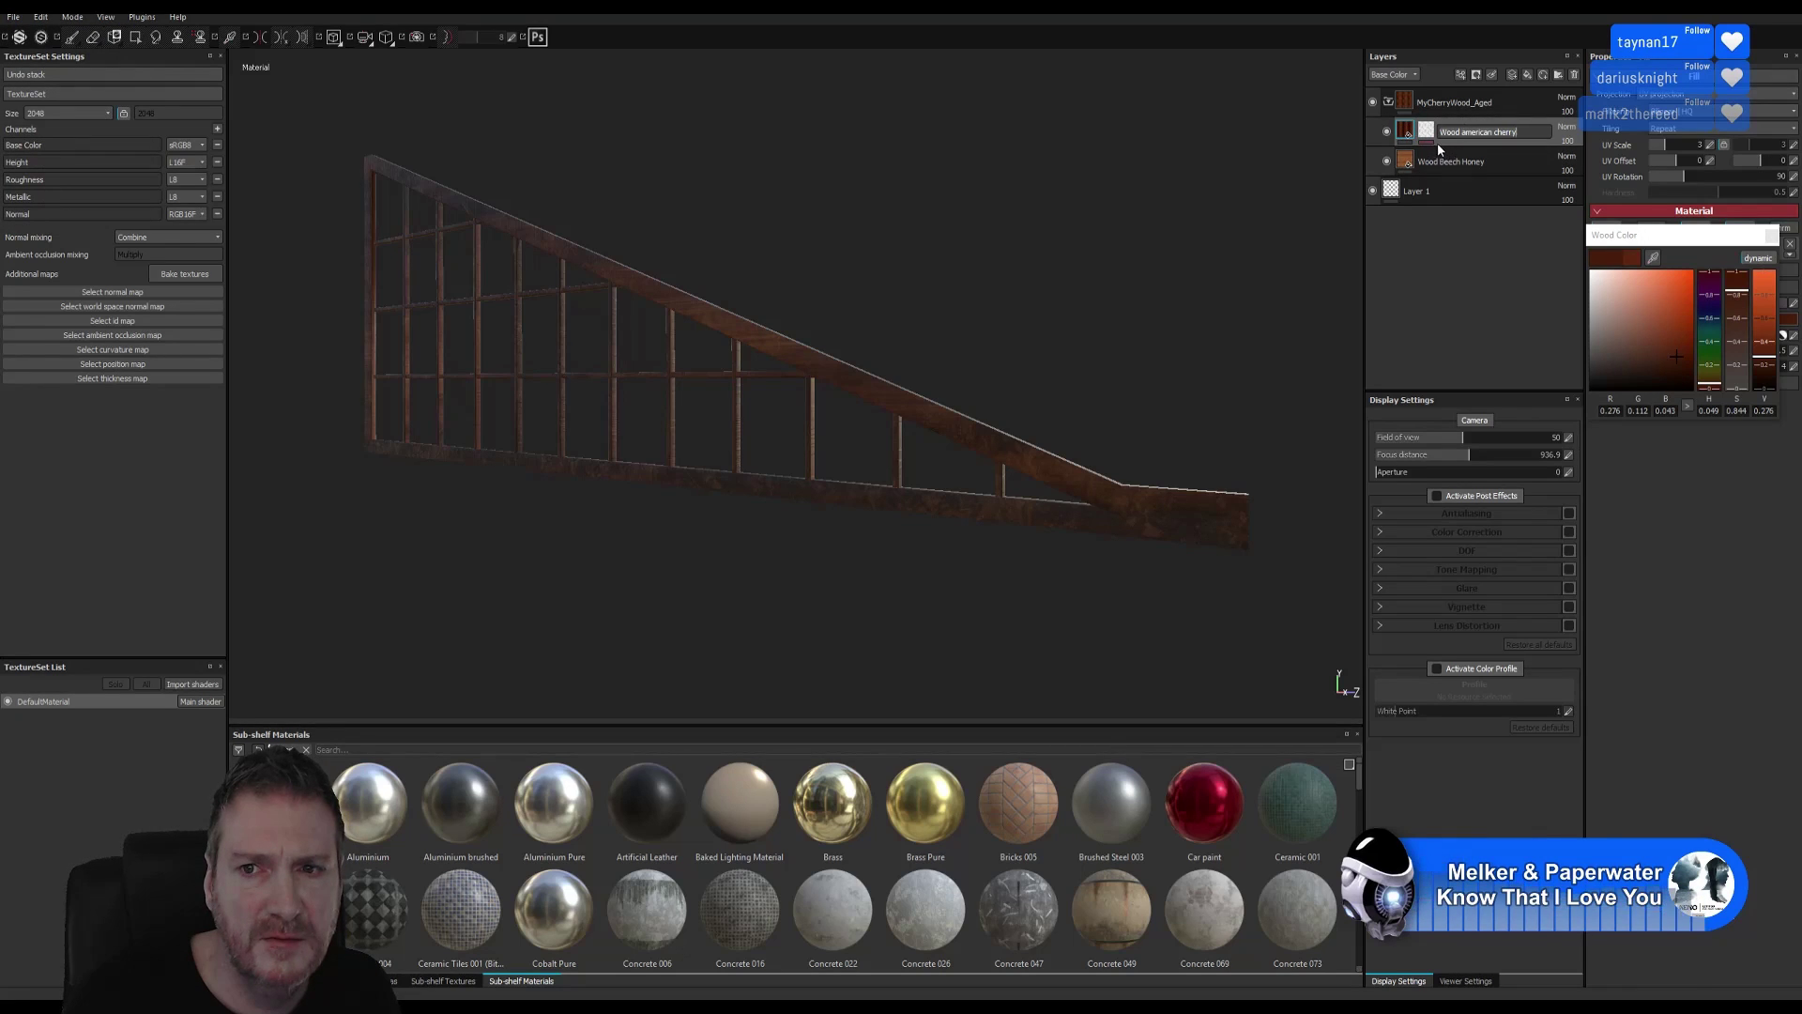
left_click(1427, 138)
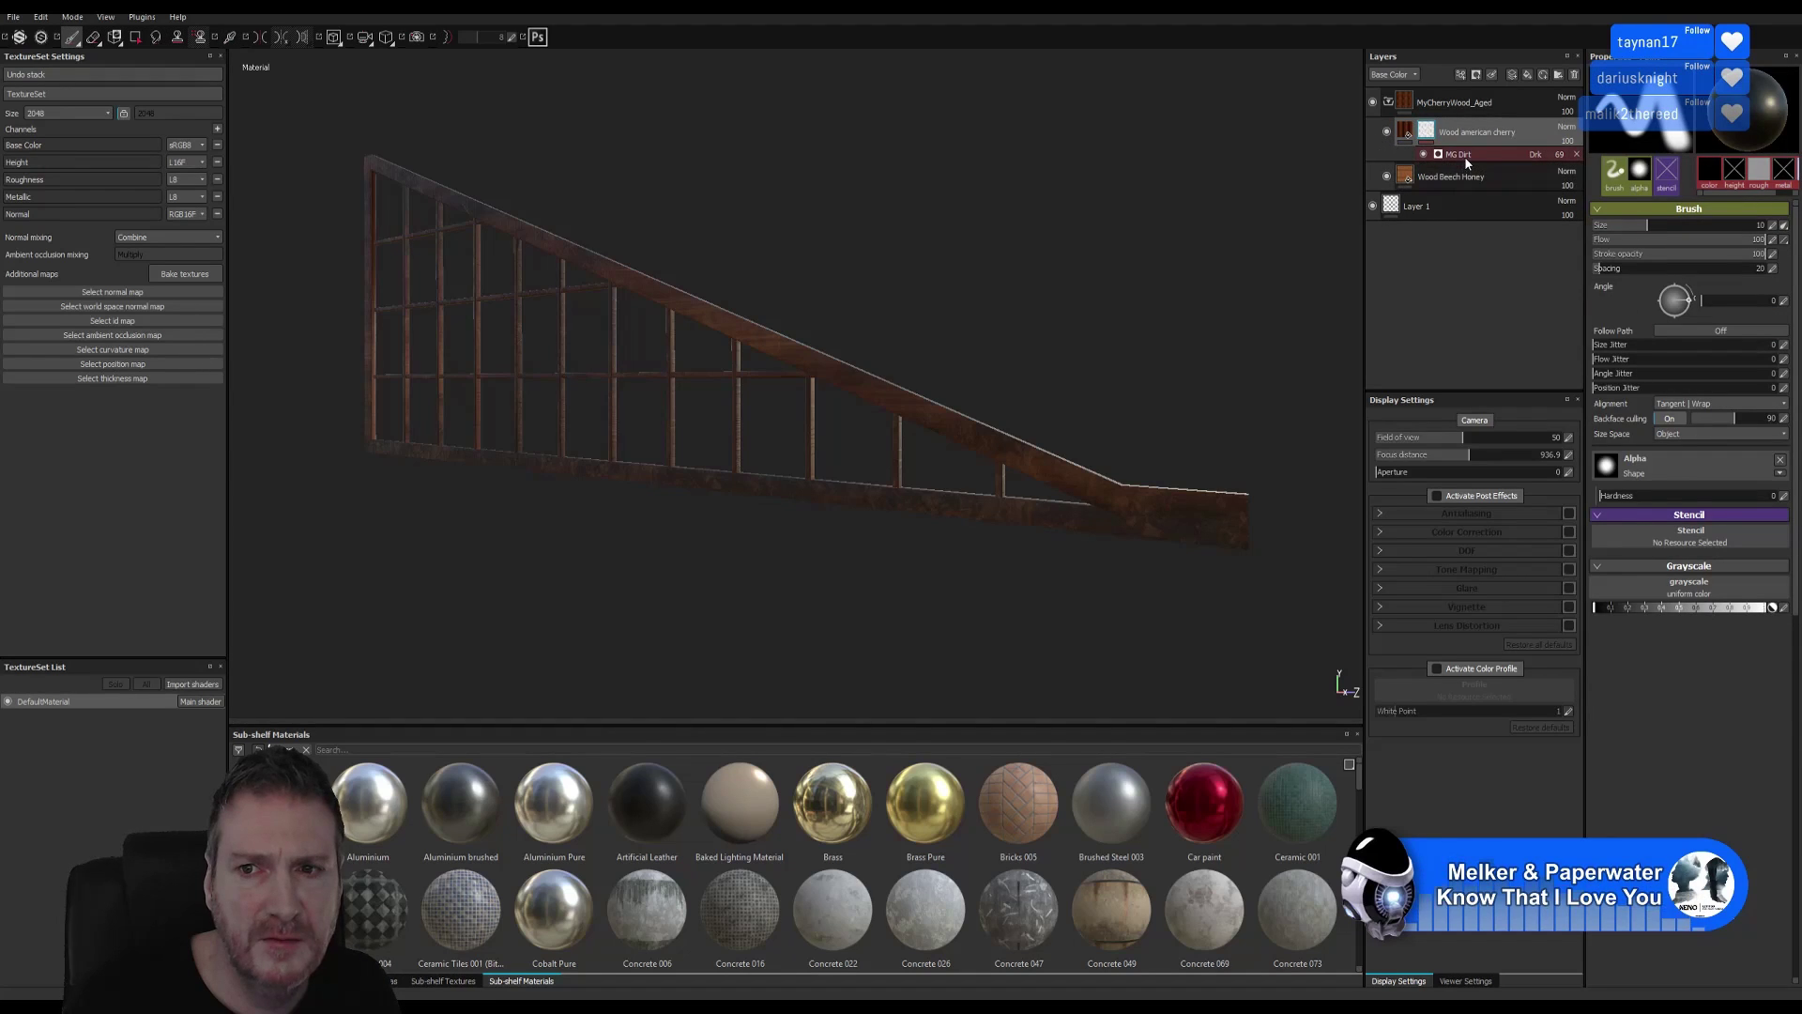
left_click(1462, 155)
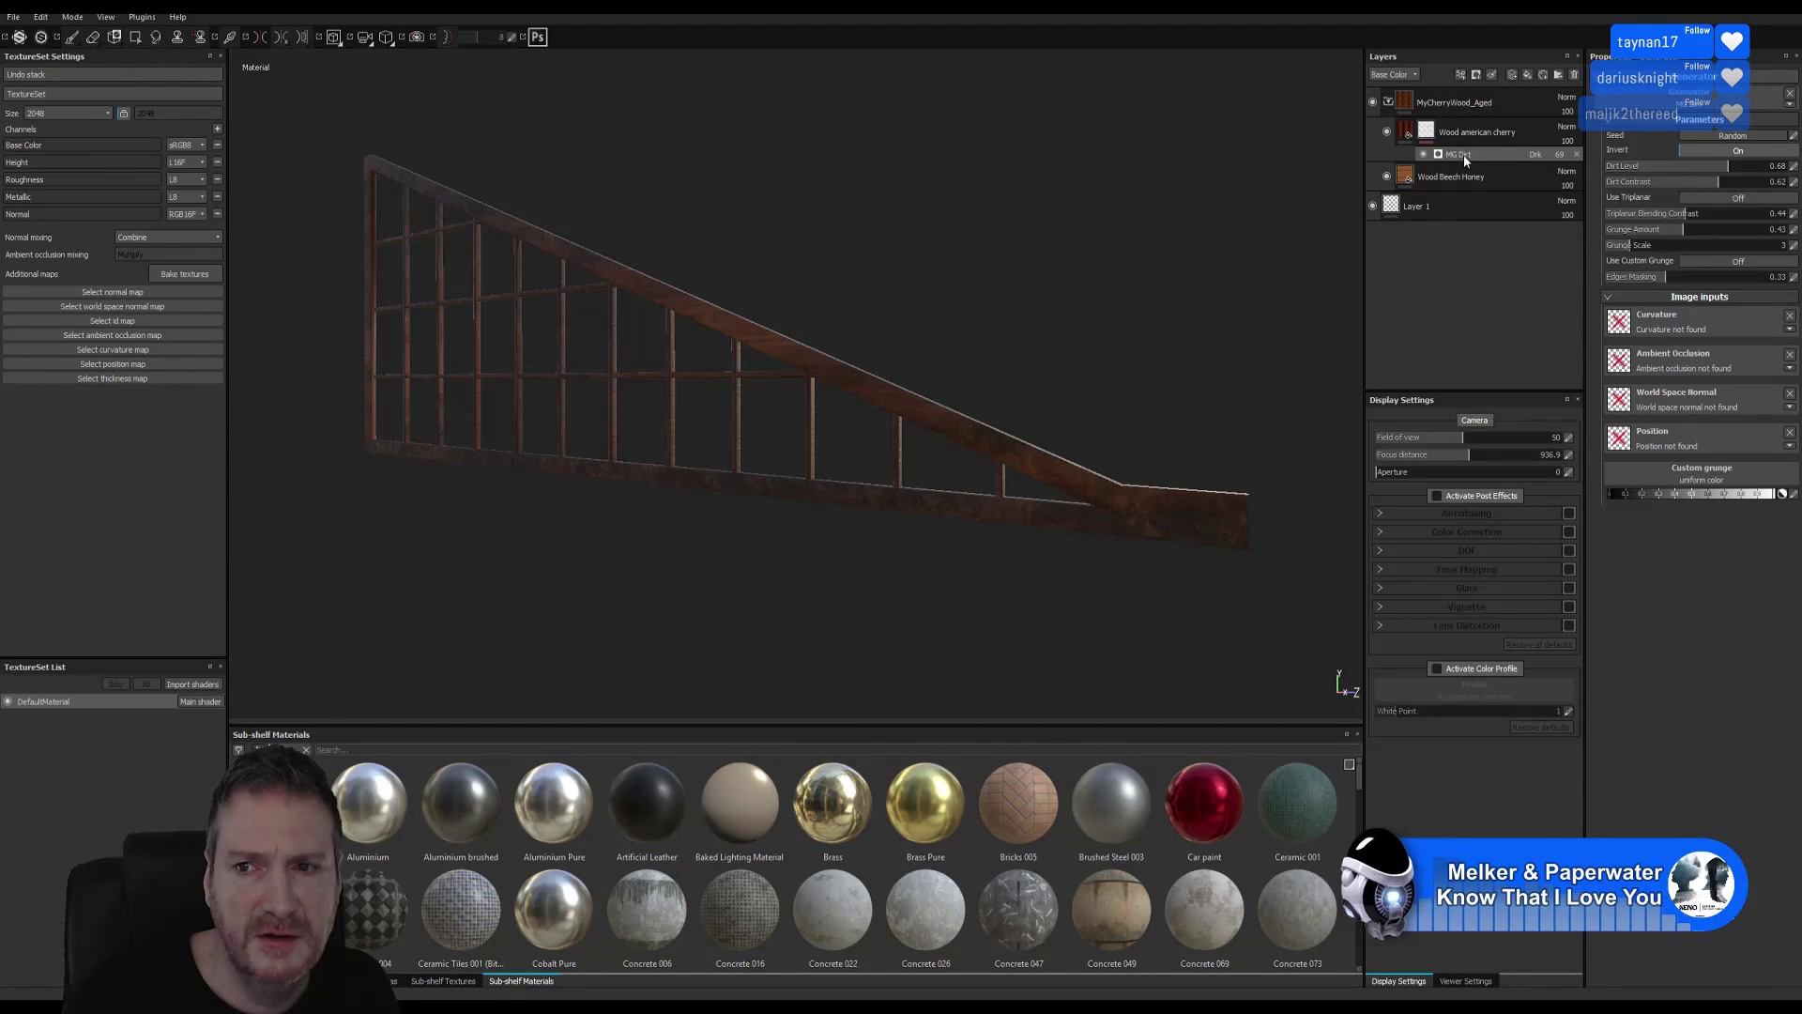
left_click(1712, 166)
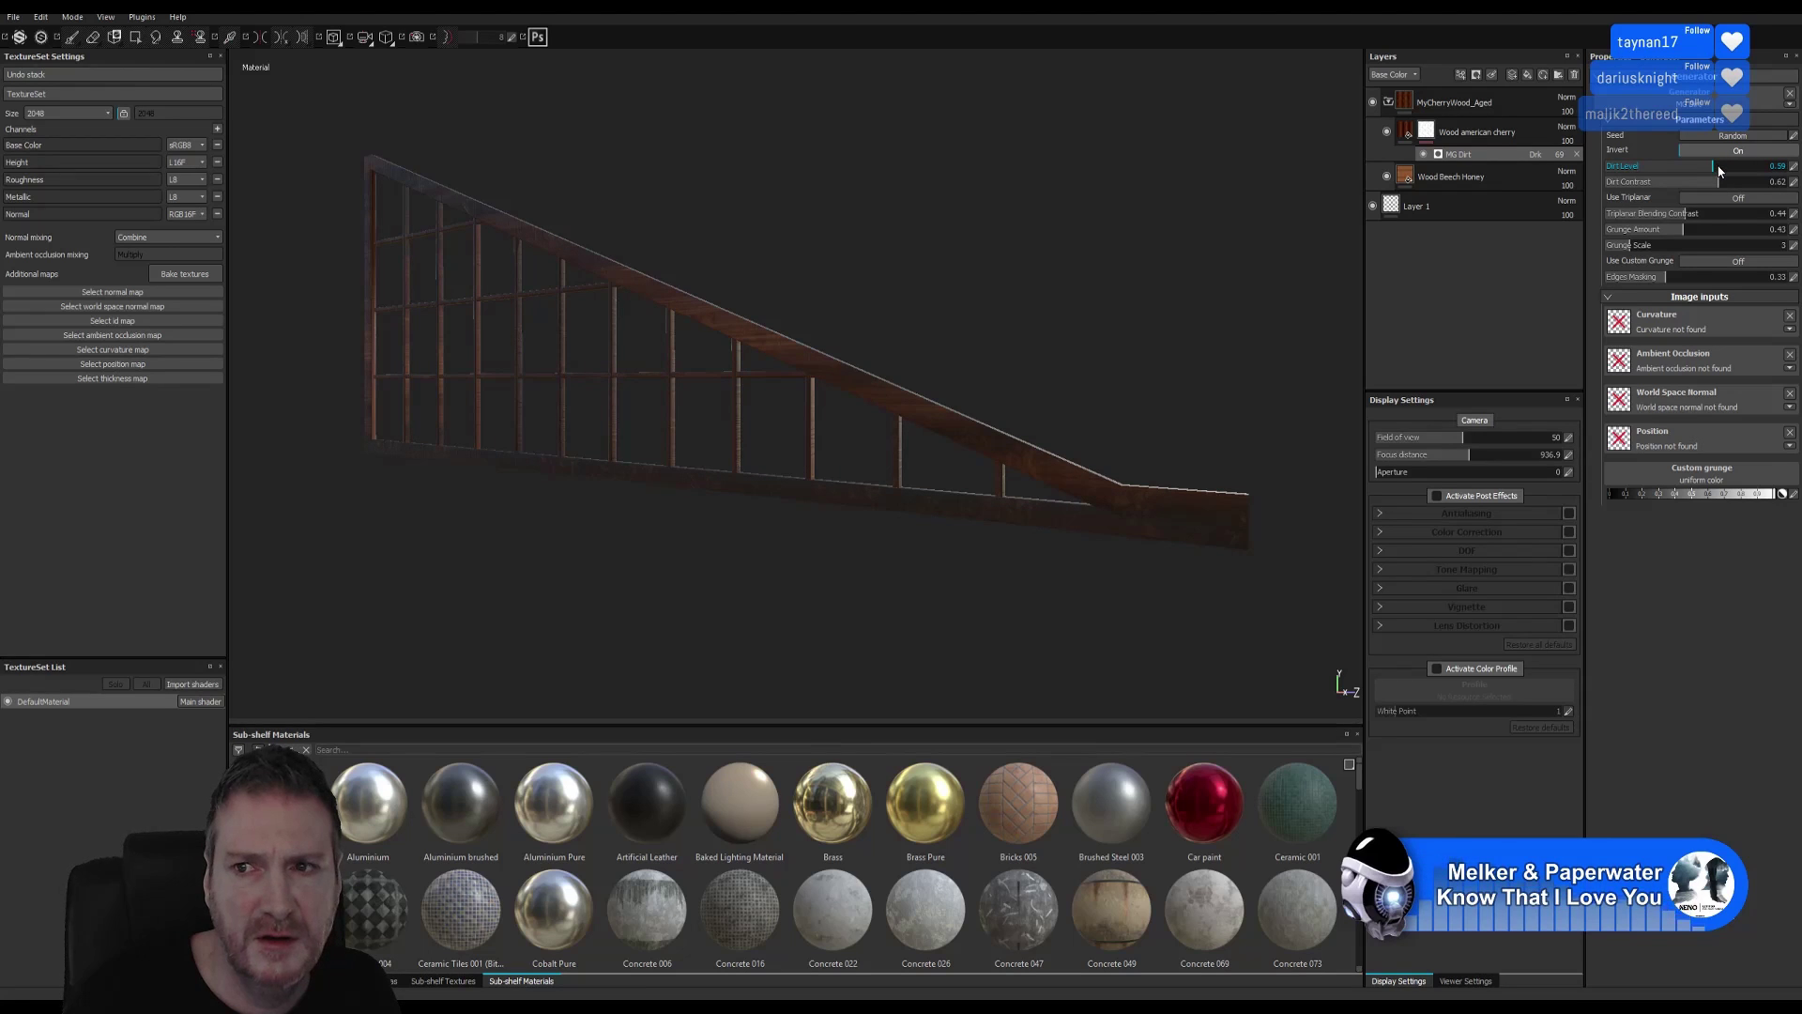
left_click(1720, 166)
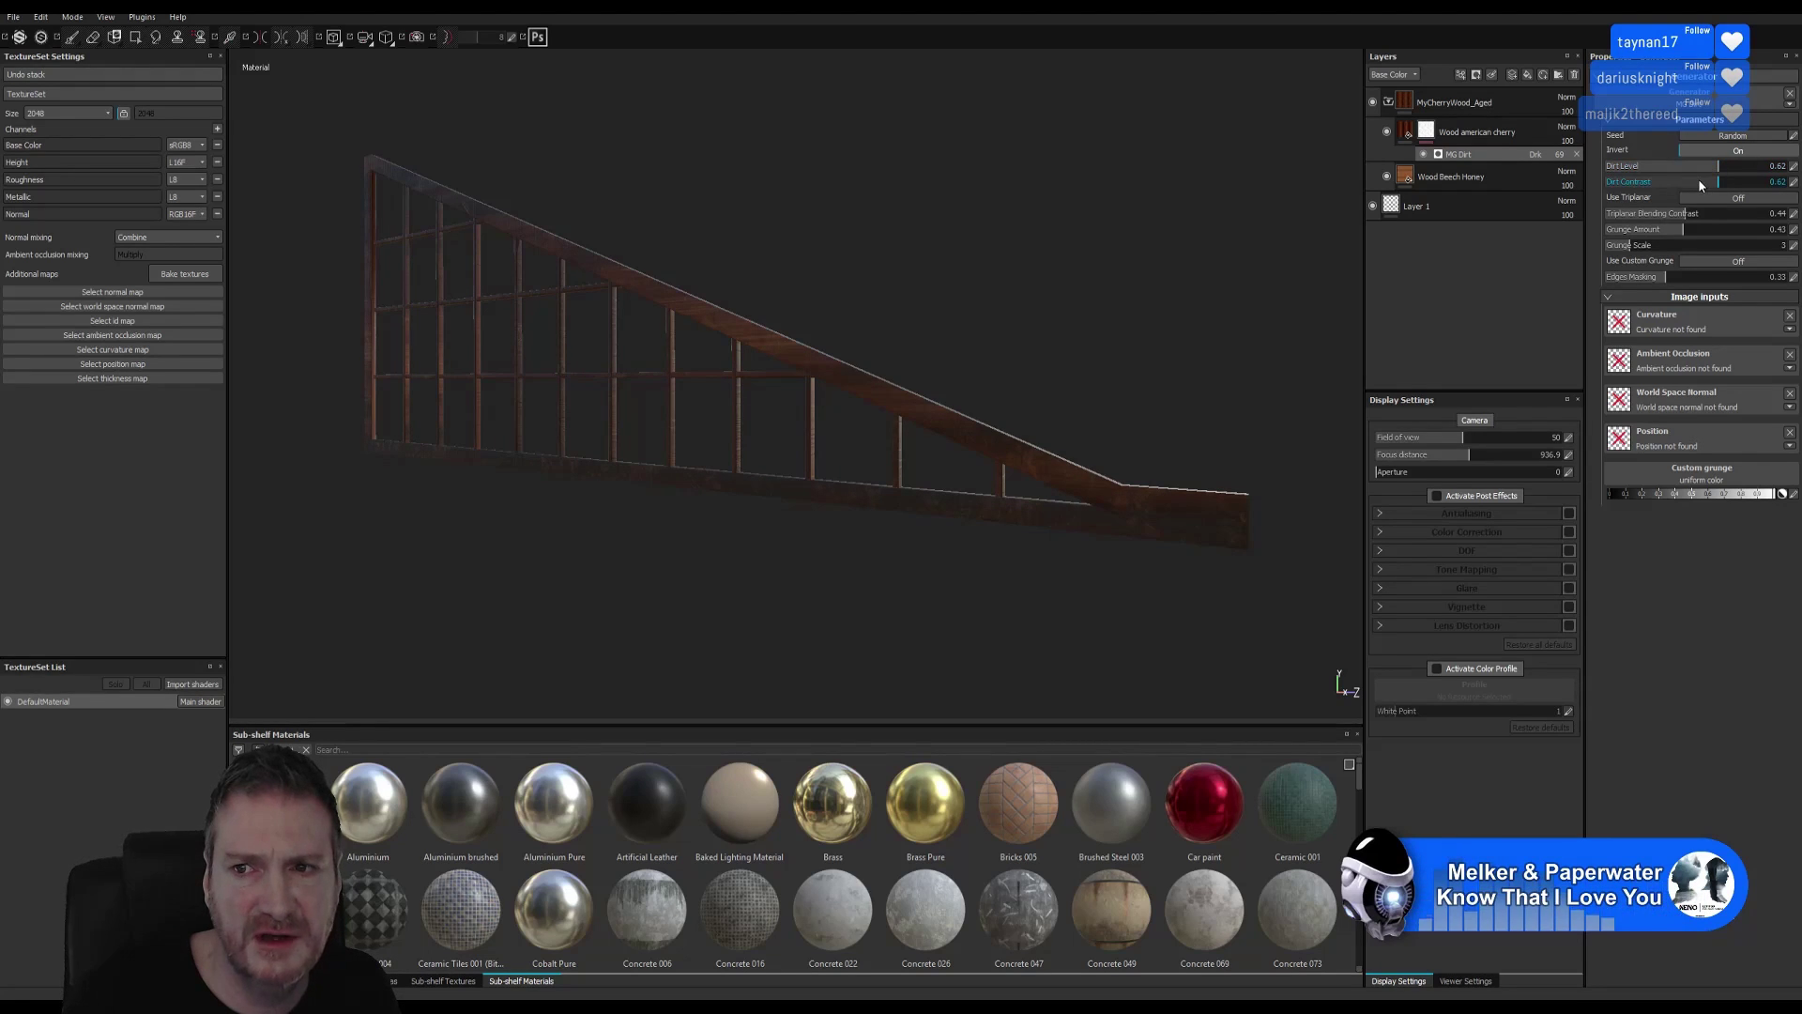
Set the MG Dirt generator's Dirt Contrast to 0.69 and Grunge Amount to 0.45, and return to the Wood american cherry fill.
left_click(1698, 181)
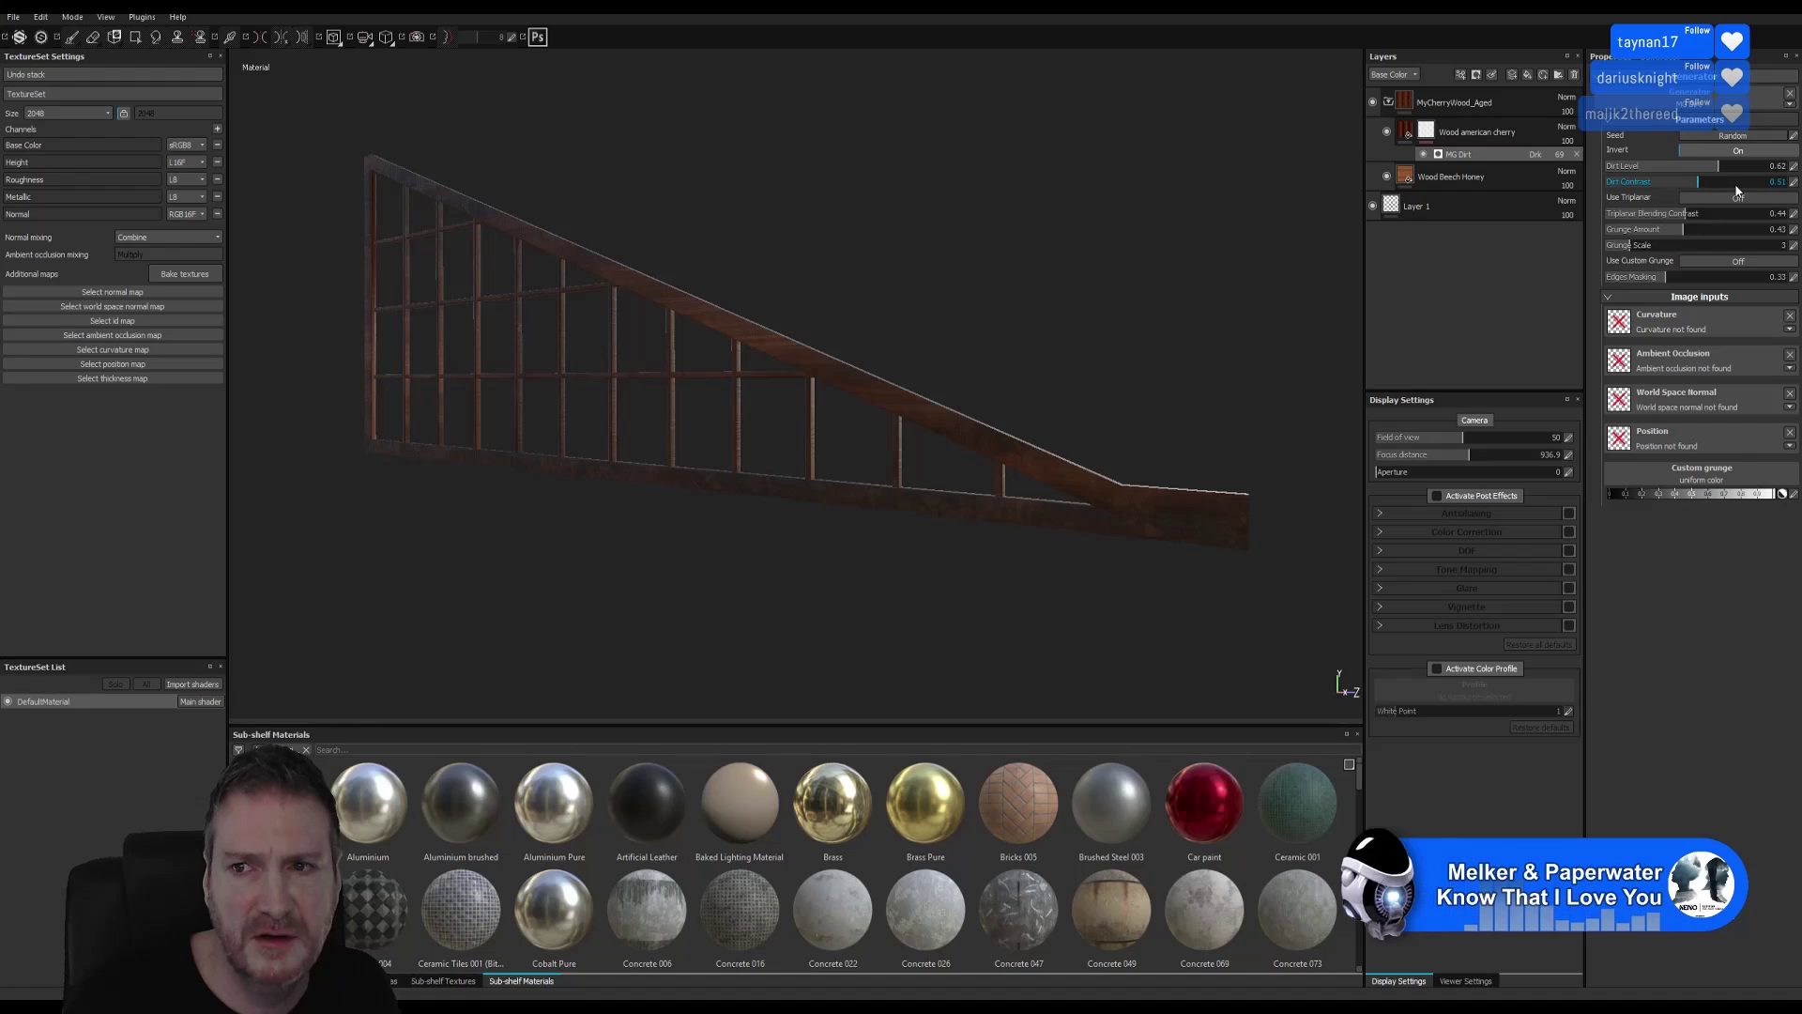
left_click(1739, 184)
left_click(1731, 182)
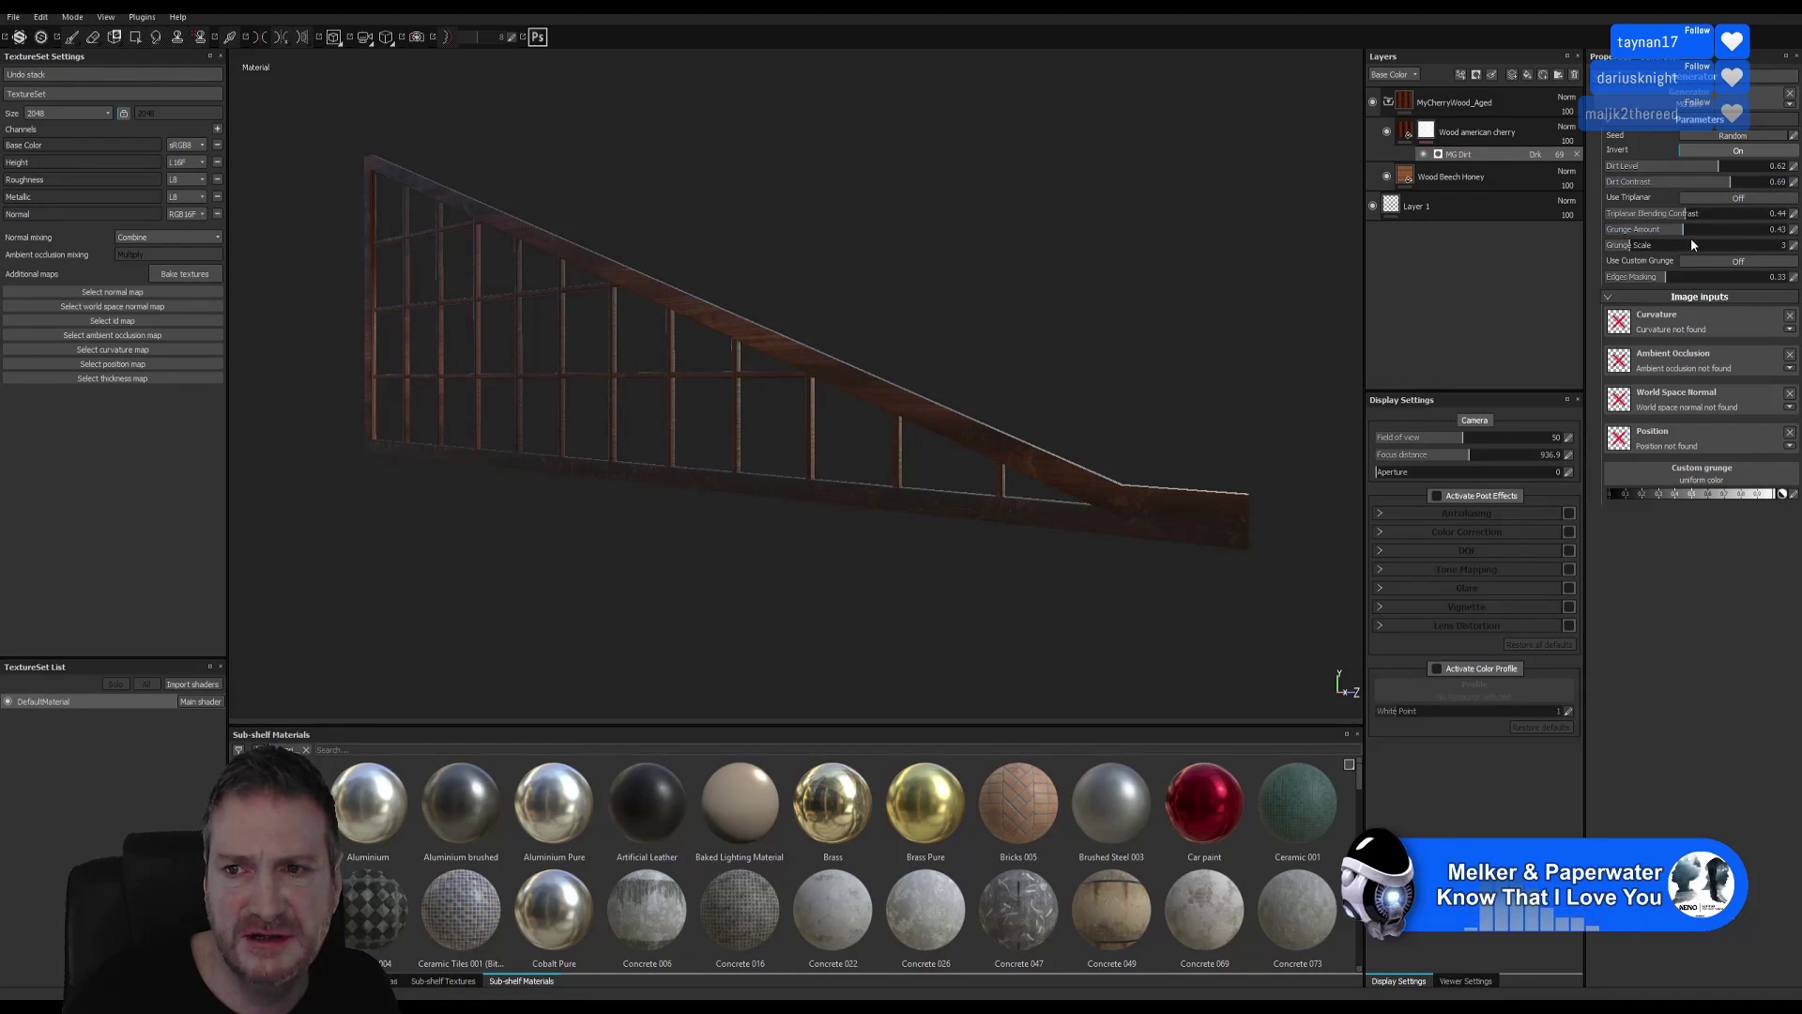
left_click(1666, 230)
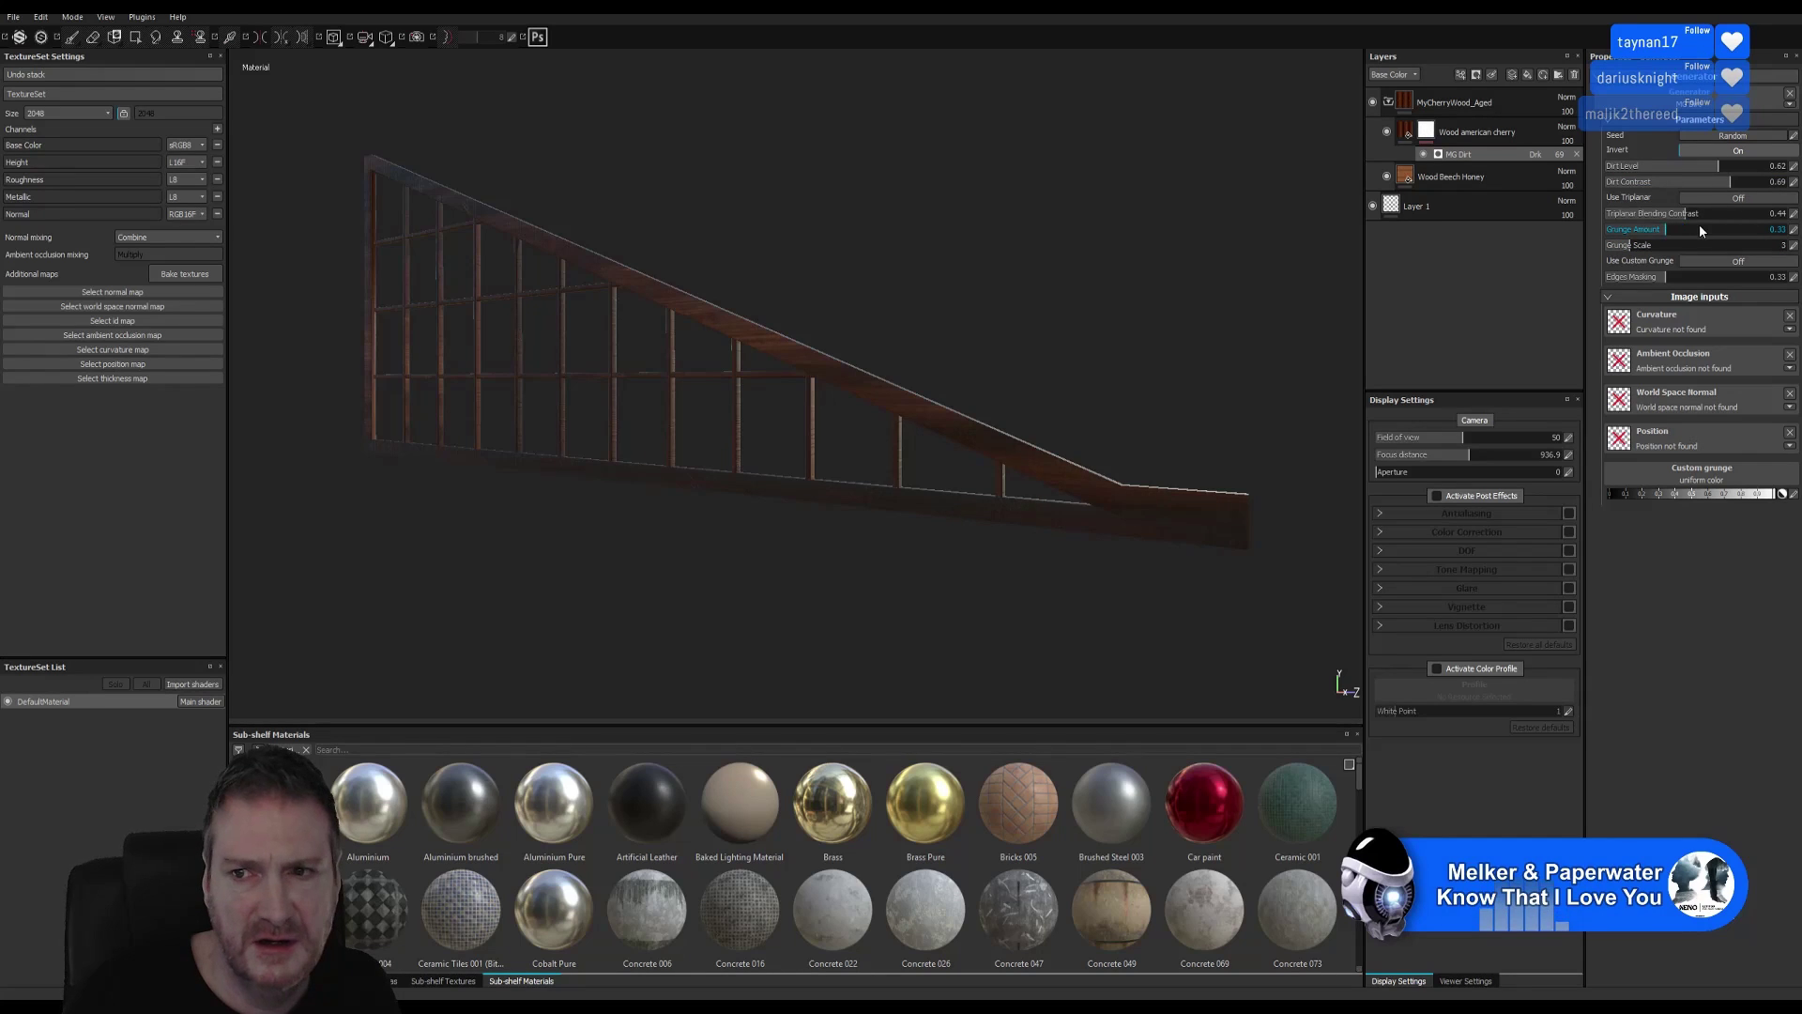
left_click(1709, 229)
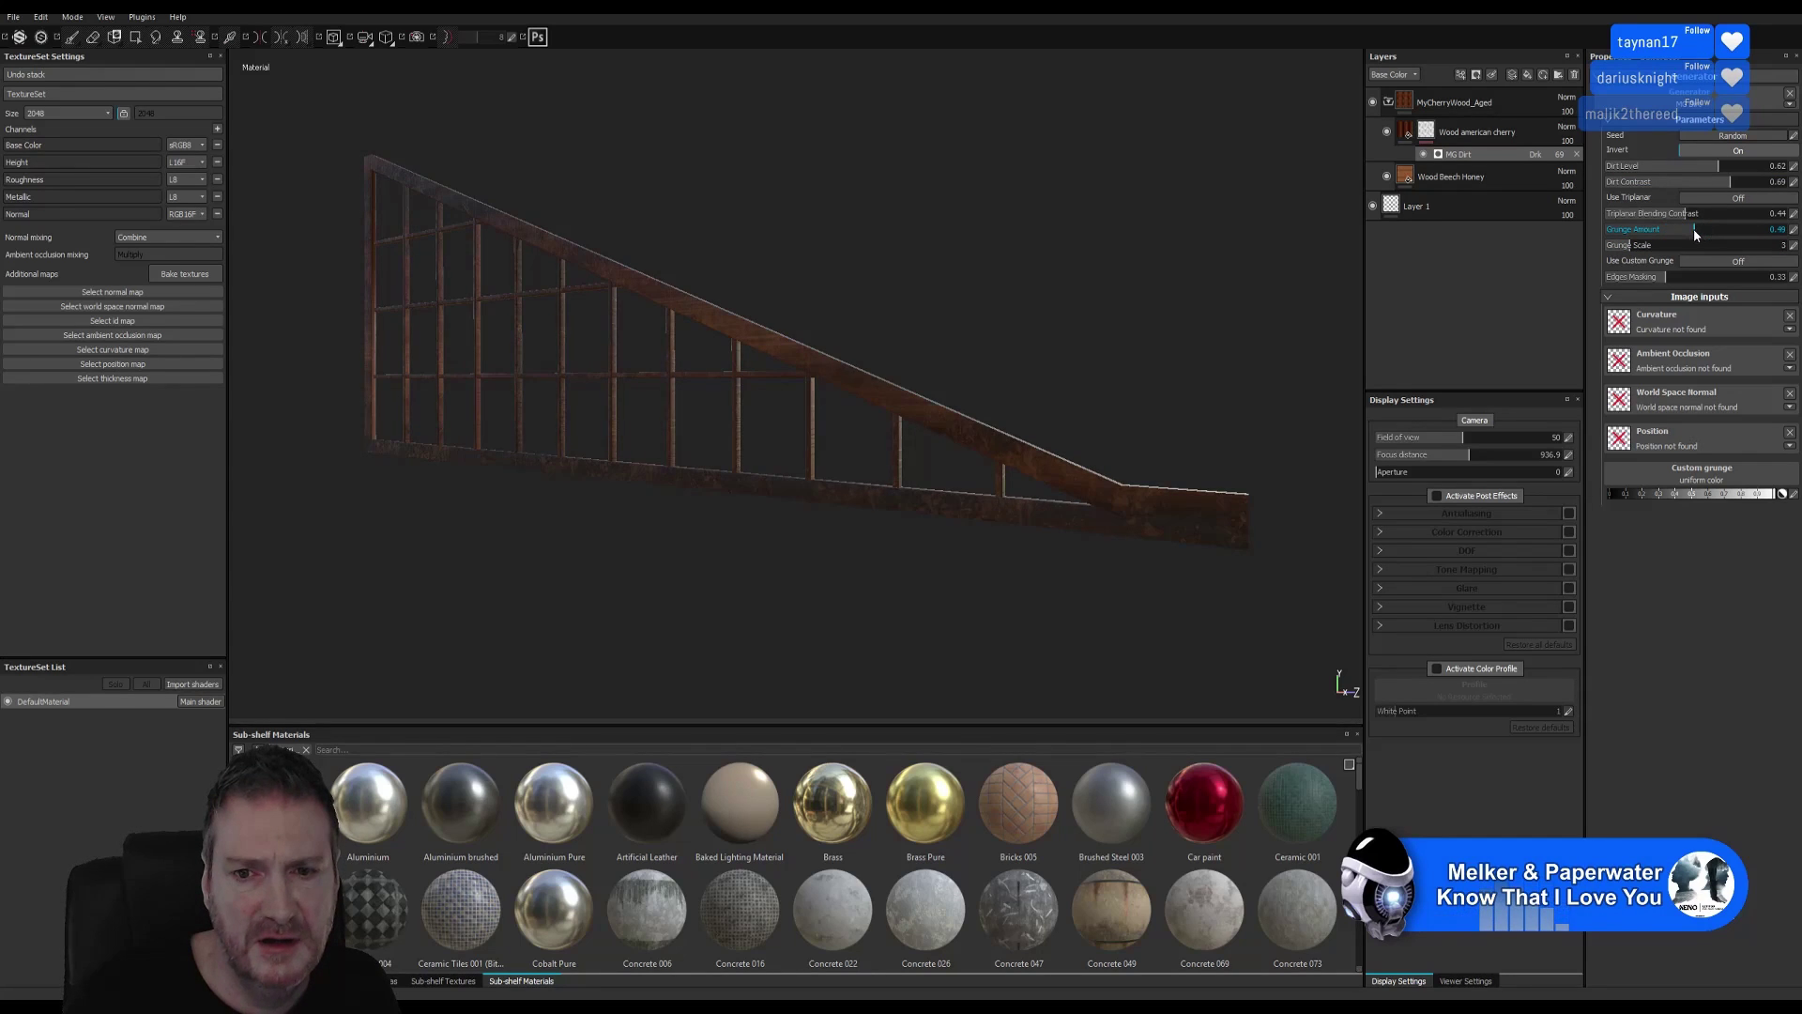
left_click(1681, 229)
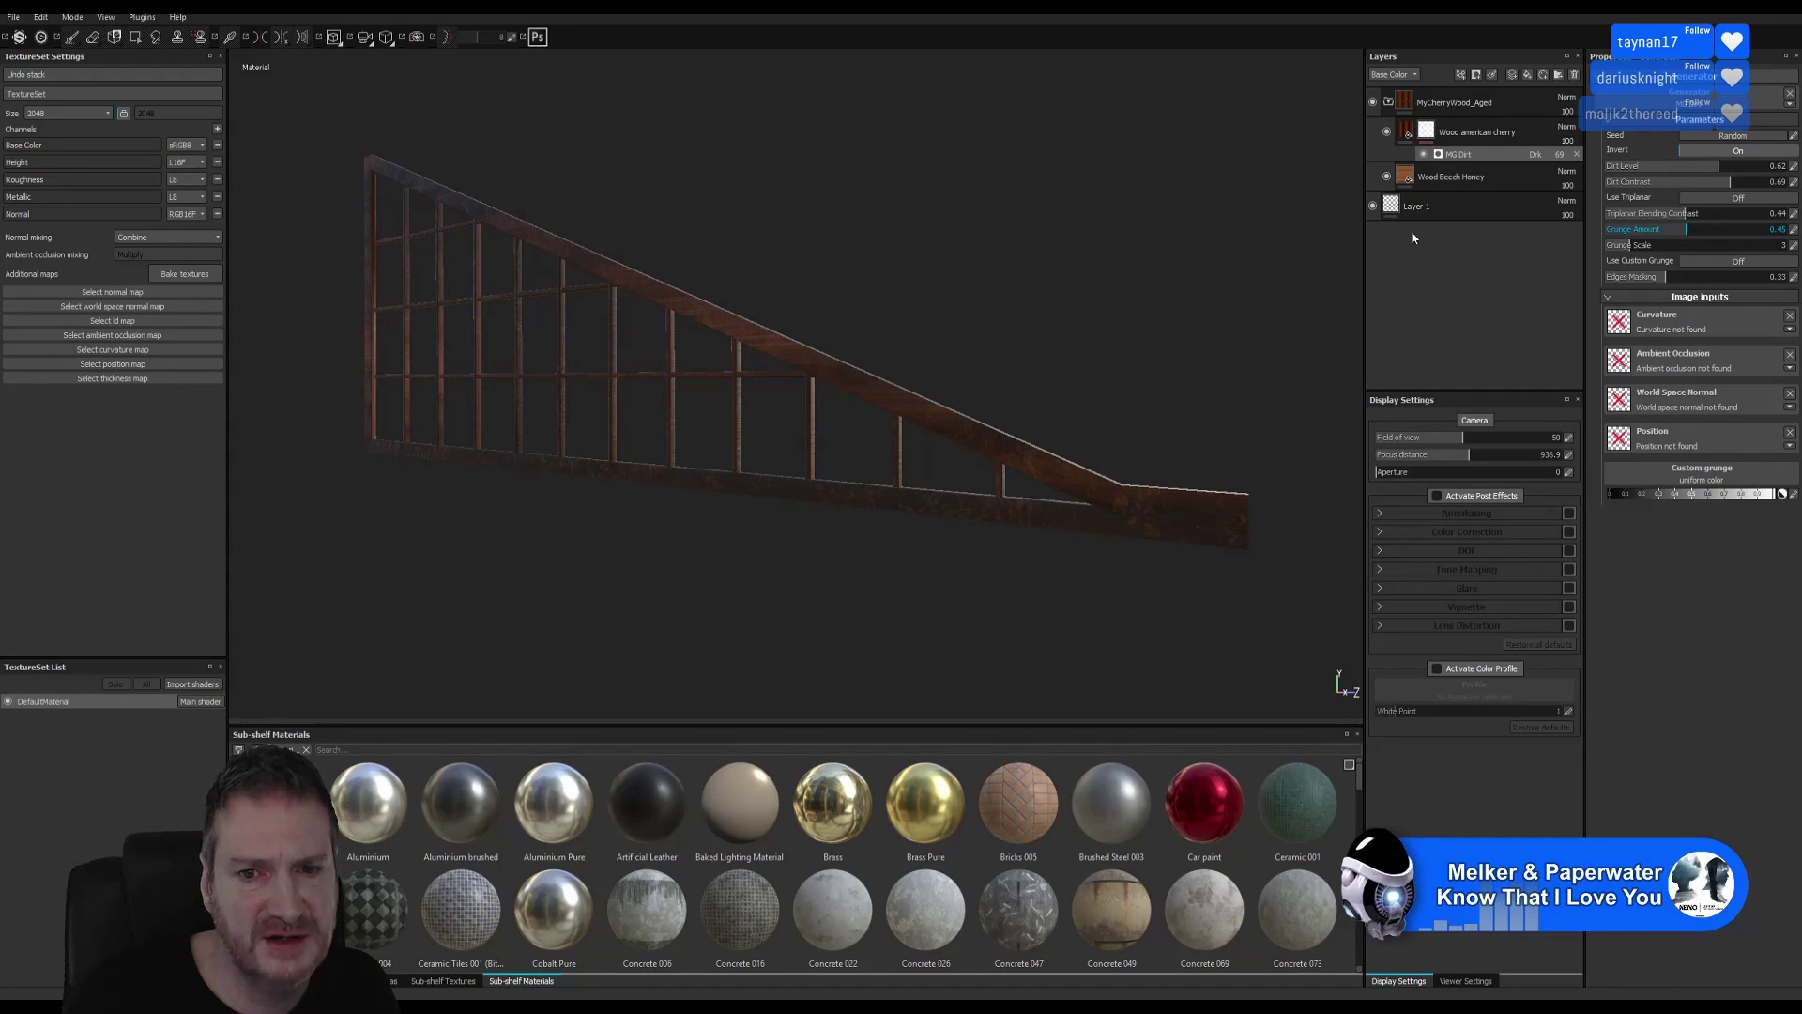
left_click(1408, 132)
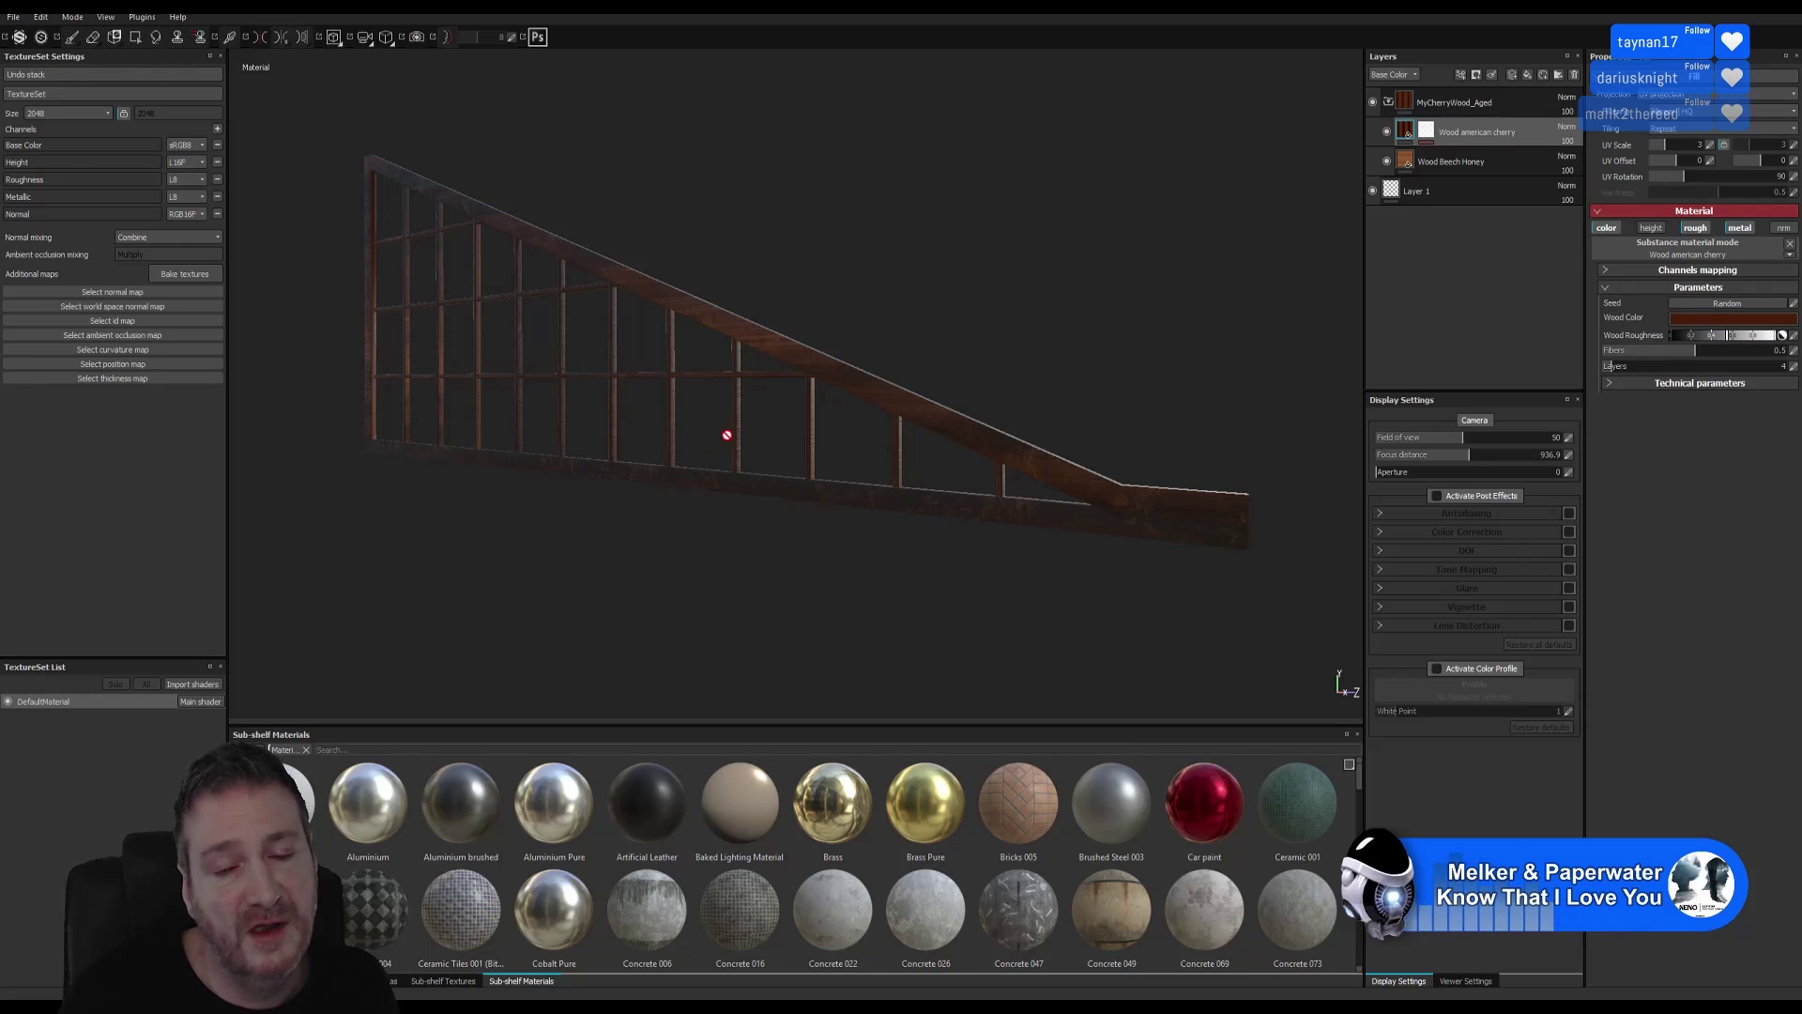
Export the DefaultMaterial texture set as 8-bit PNG with the Unreal Engine 4 (Packed) configuration, and save the project.
left_click_drag(653, 509, 733, 537, "alt")
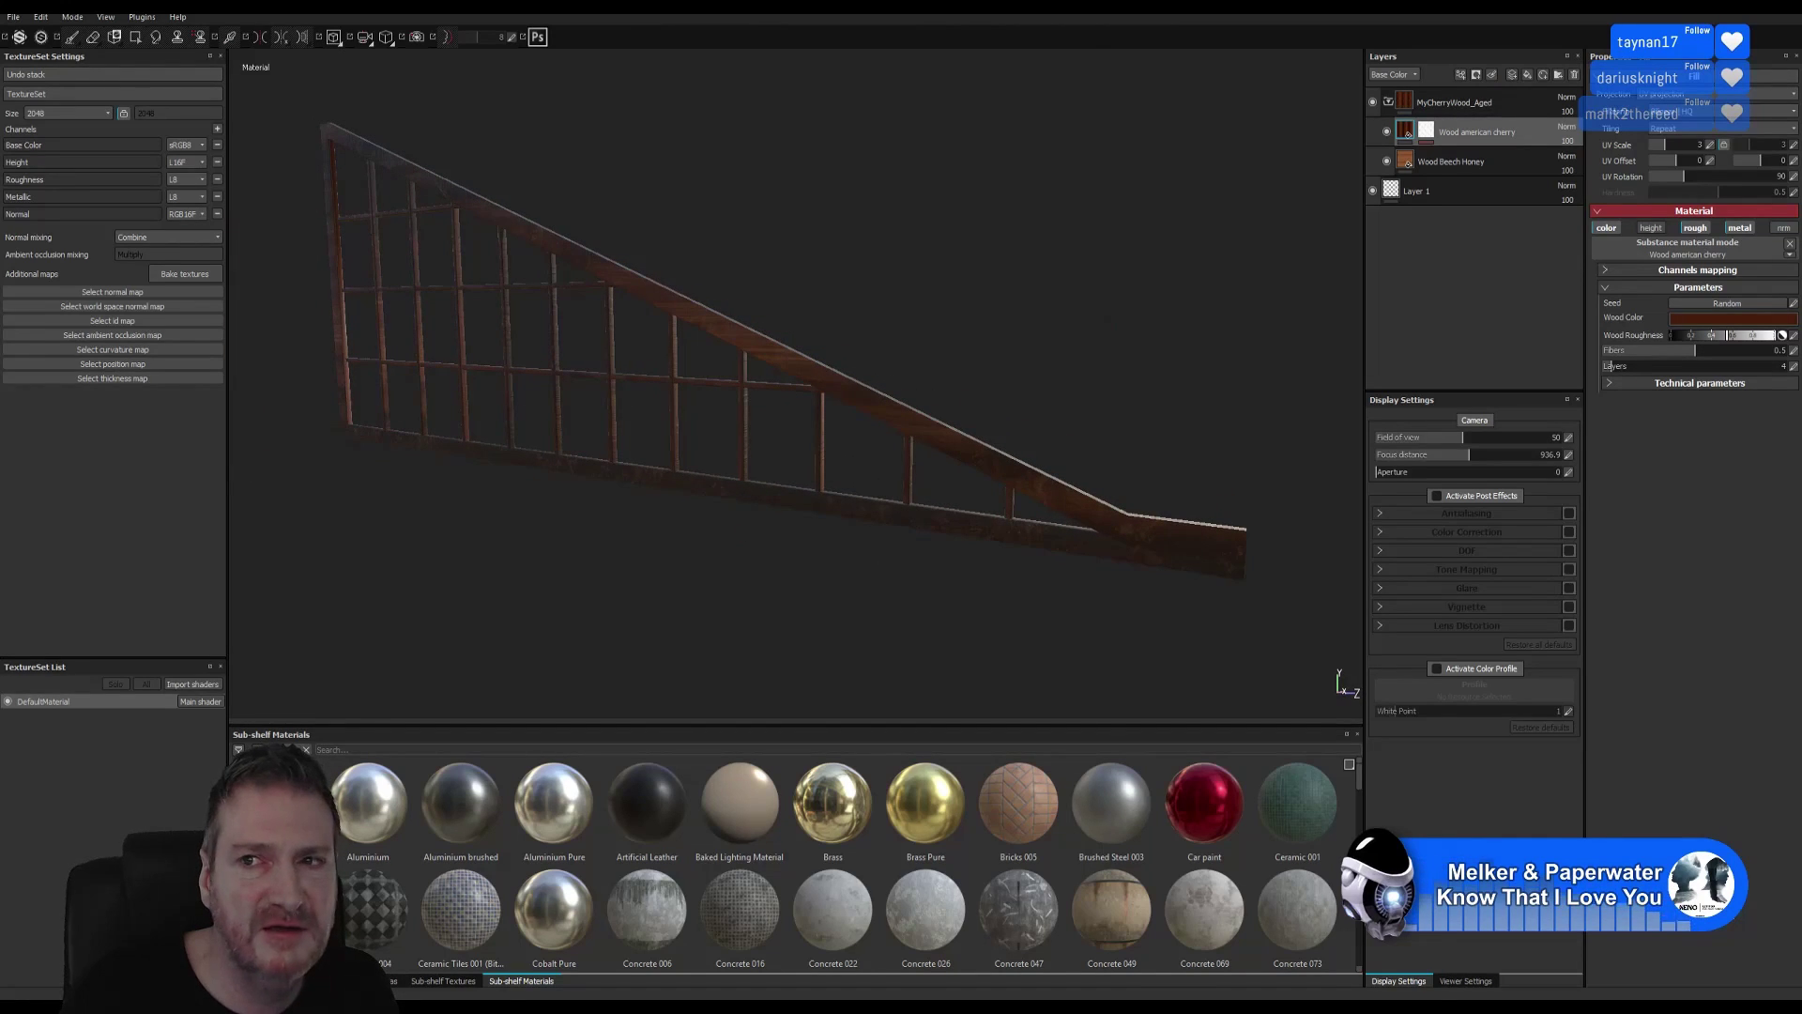
key("super+d")
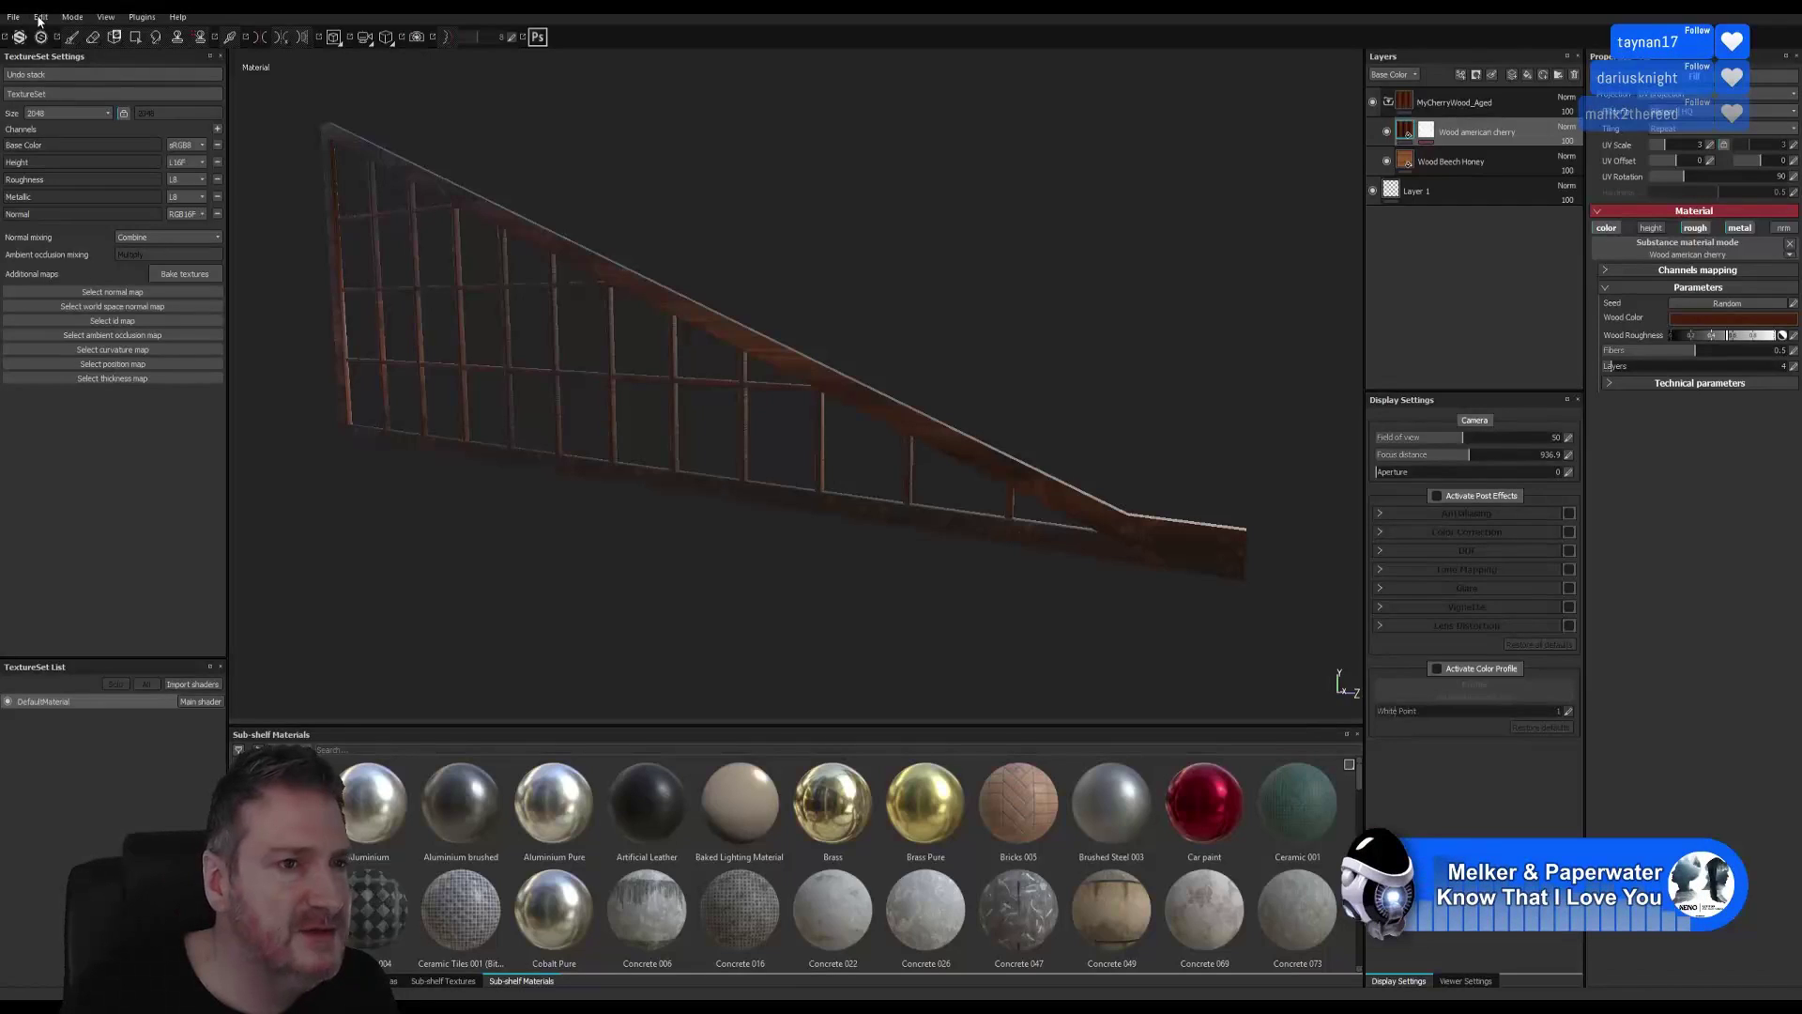
left_click(11, 17)
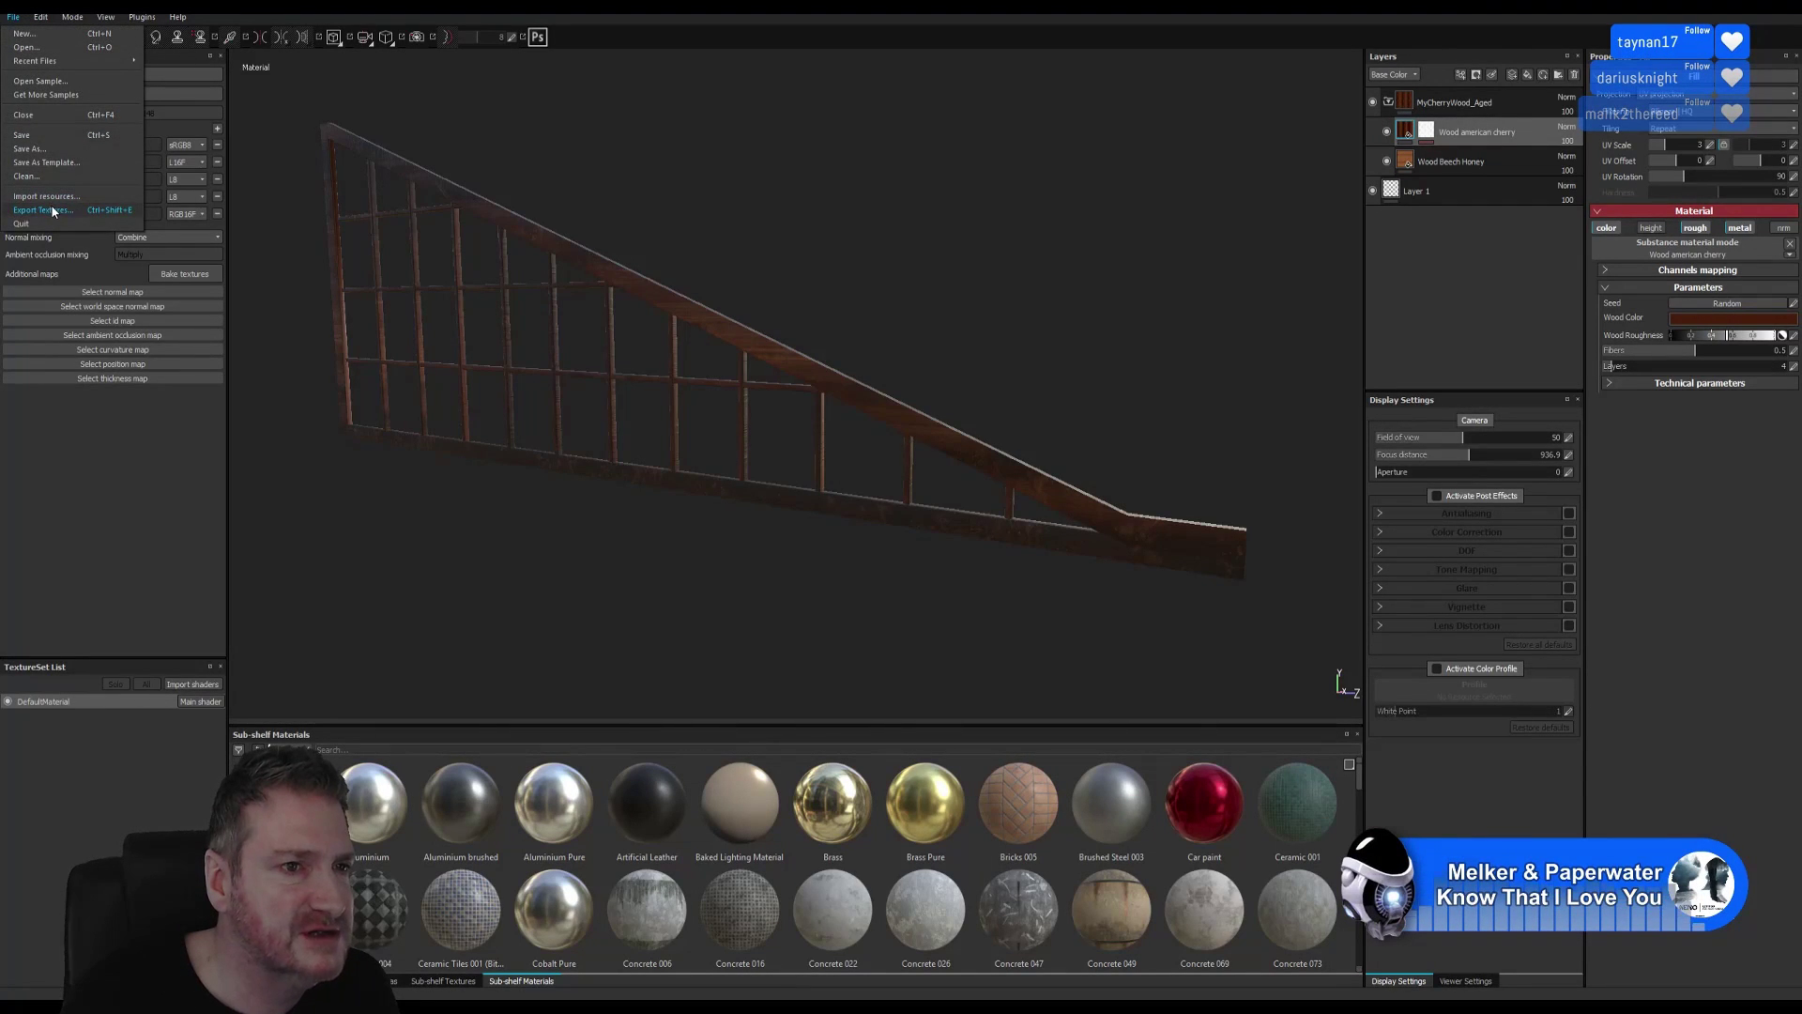
left_click(52, 211)
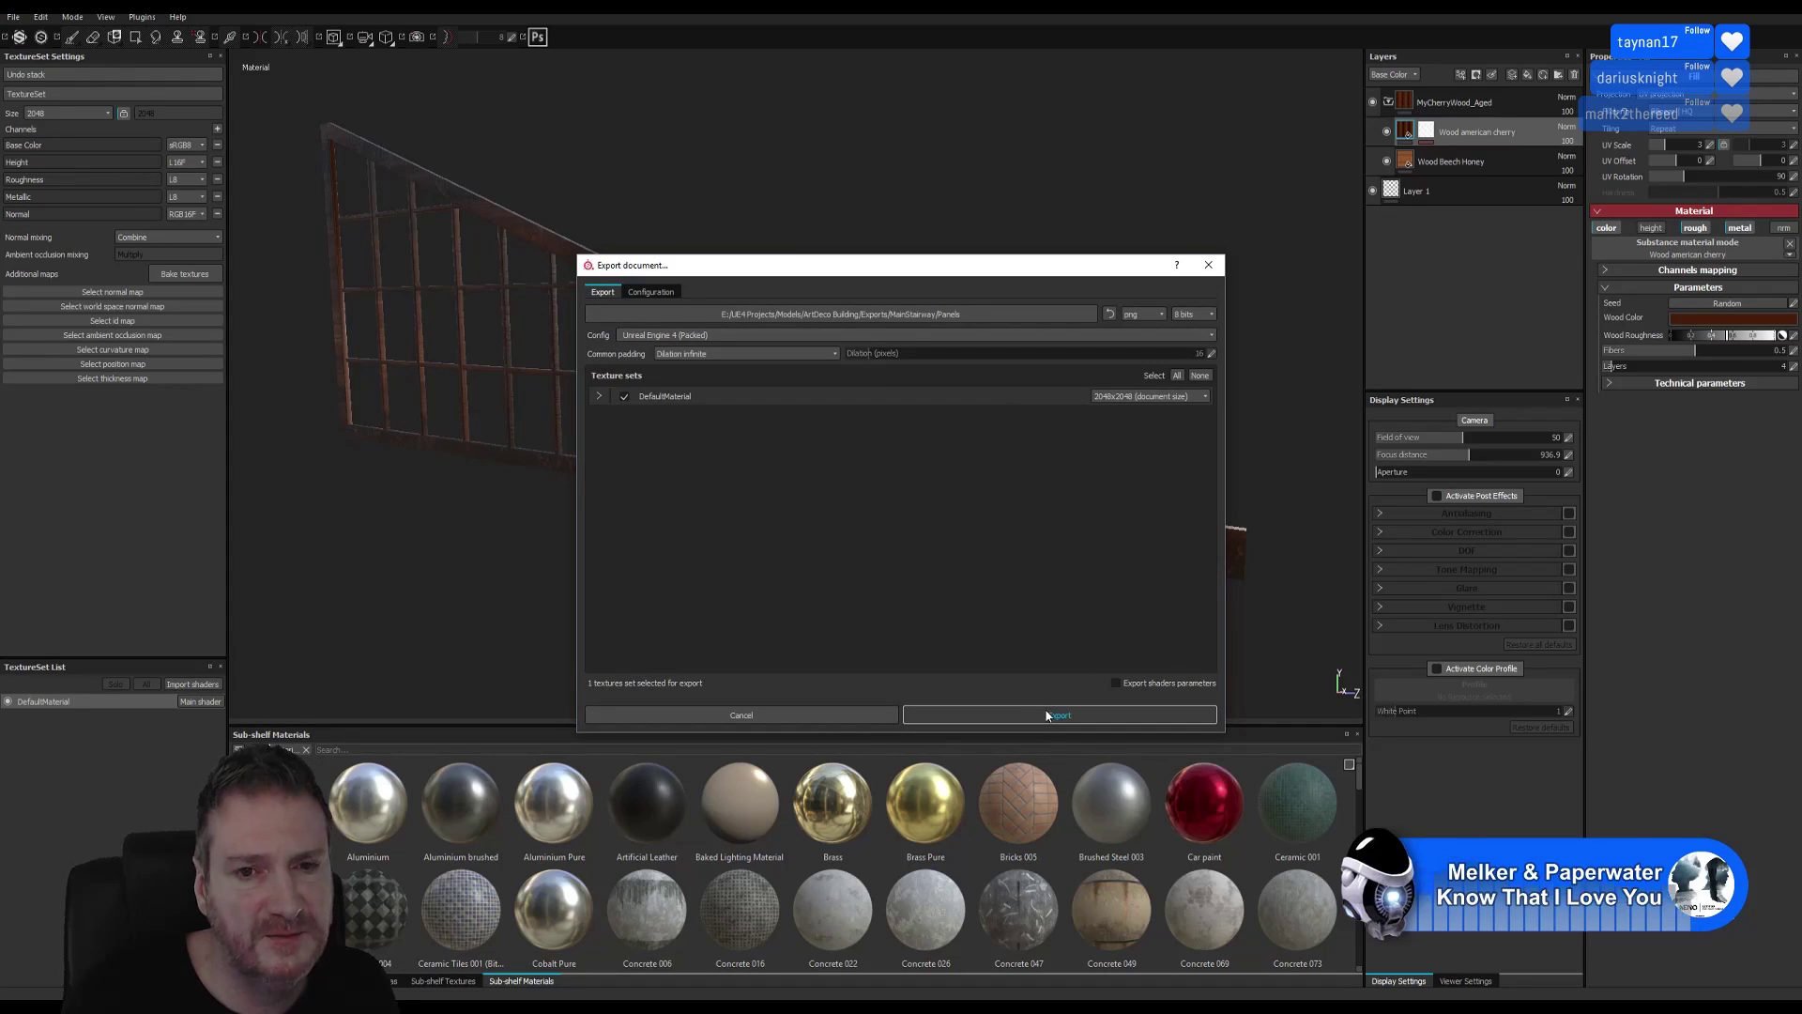
left_click(1043, 715)
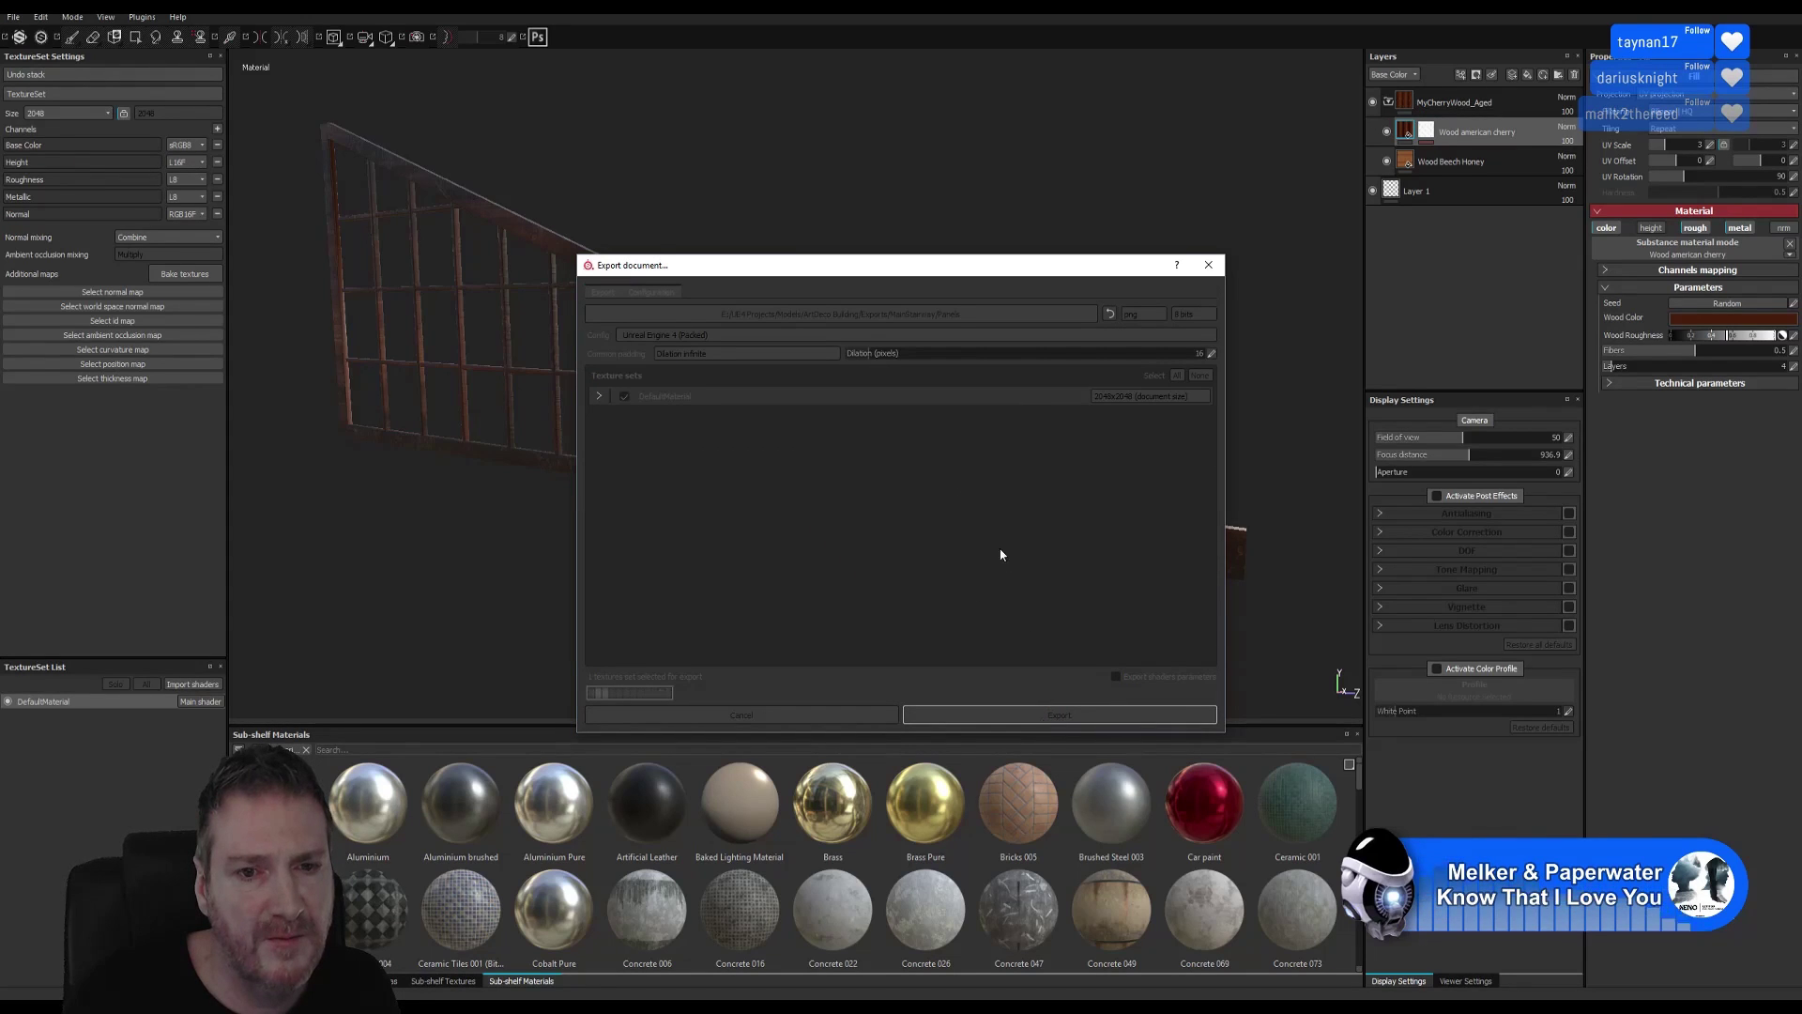
left_click(949, 513)
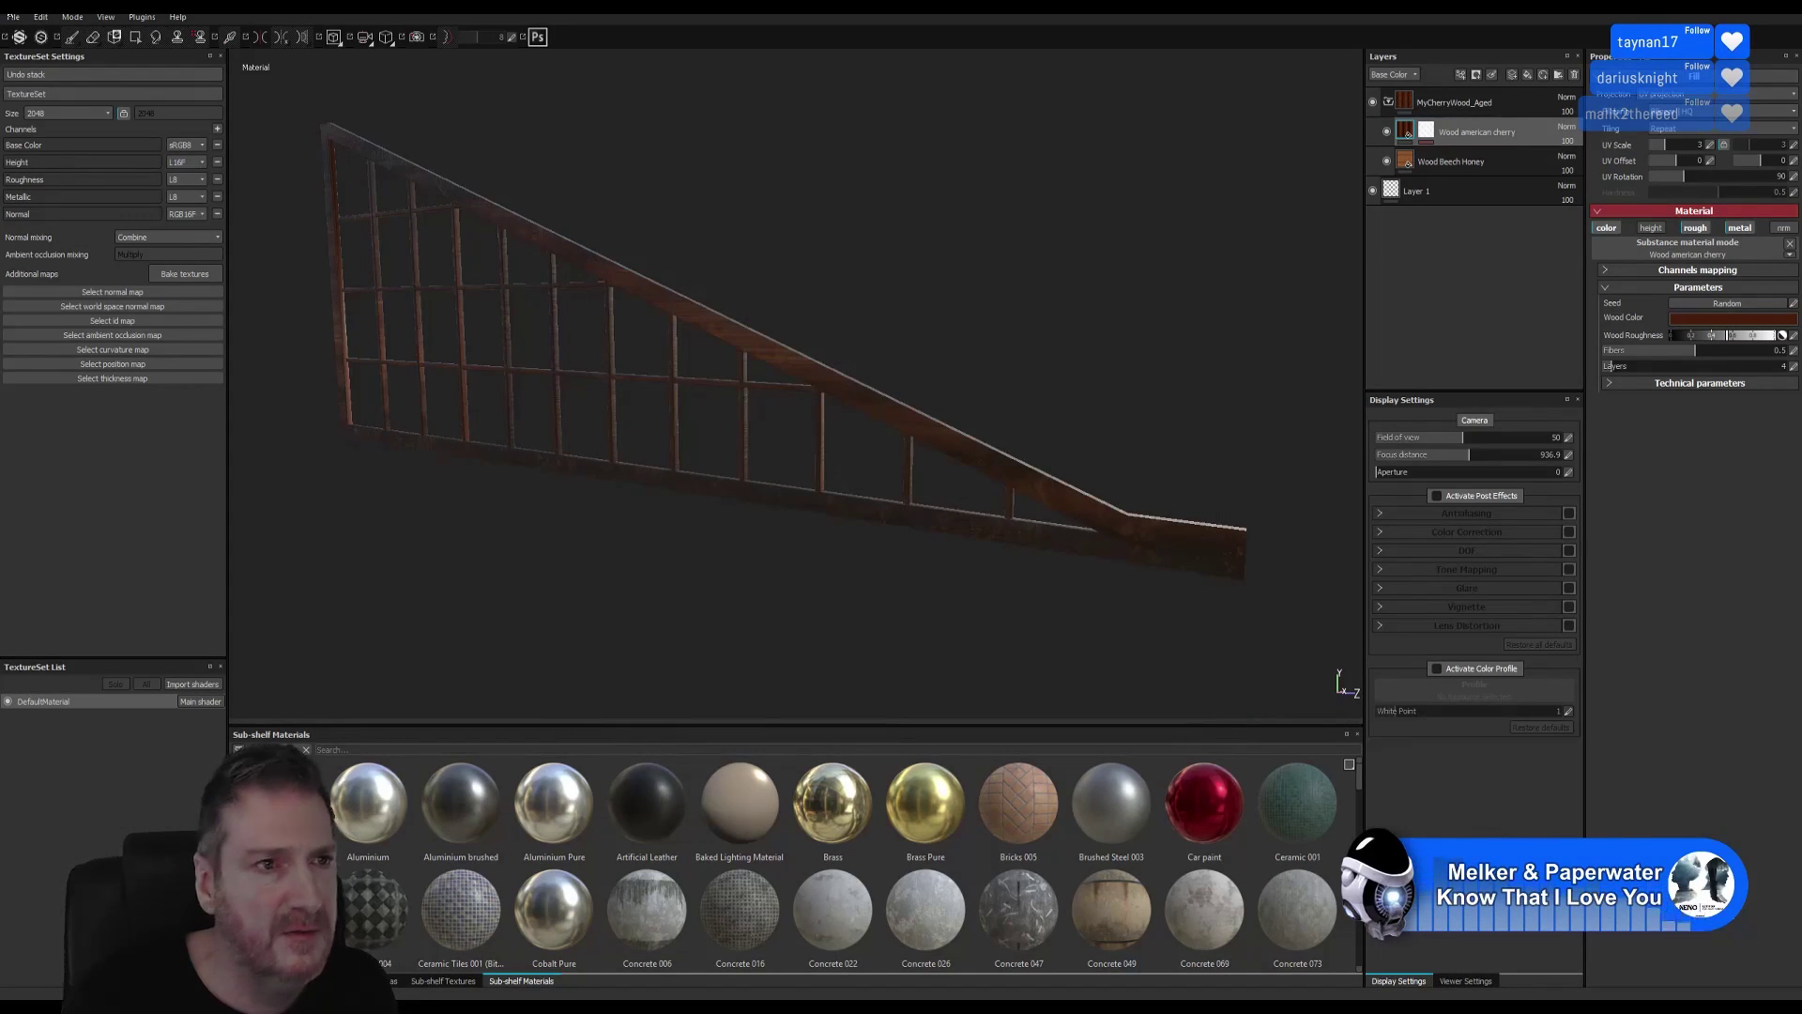
left_click(11, 16)
left_click(23, 138)
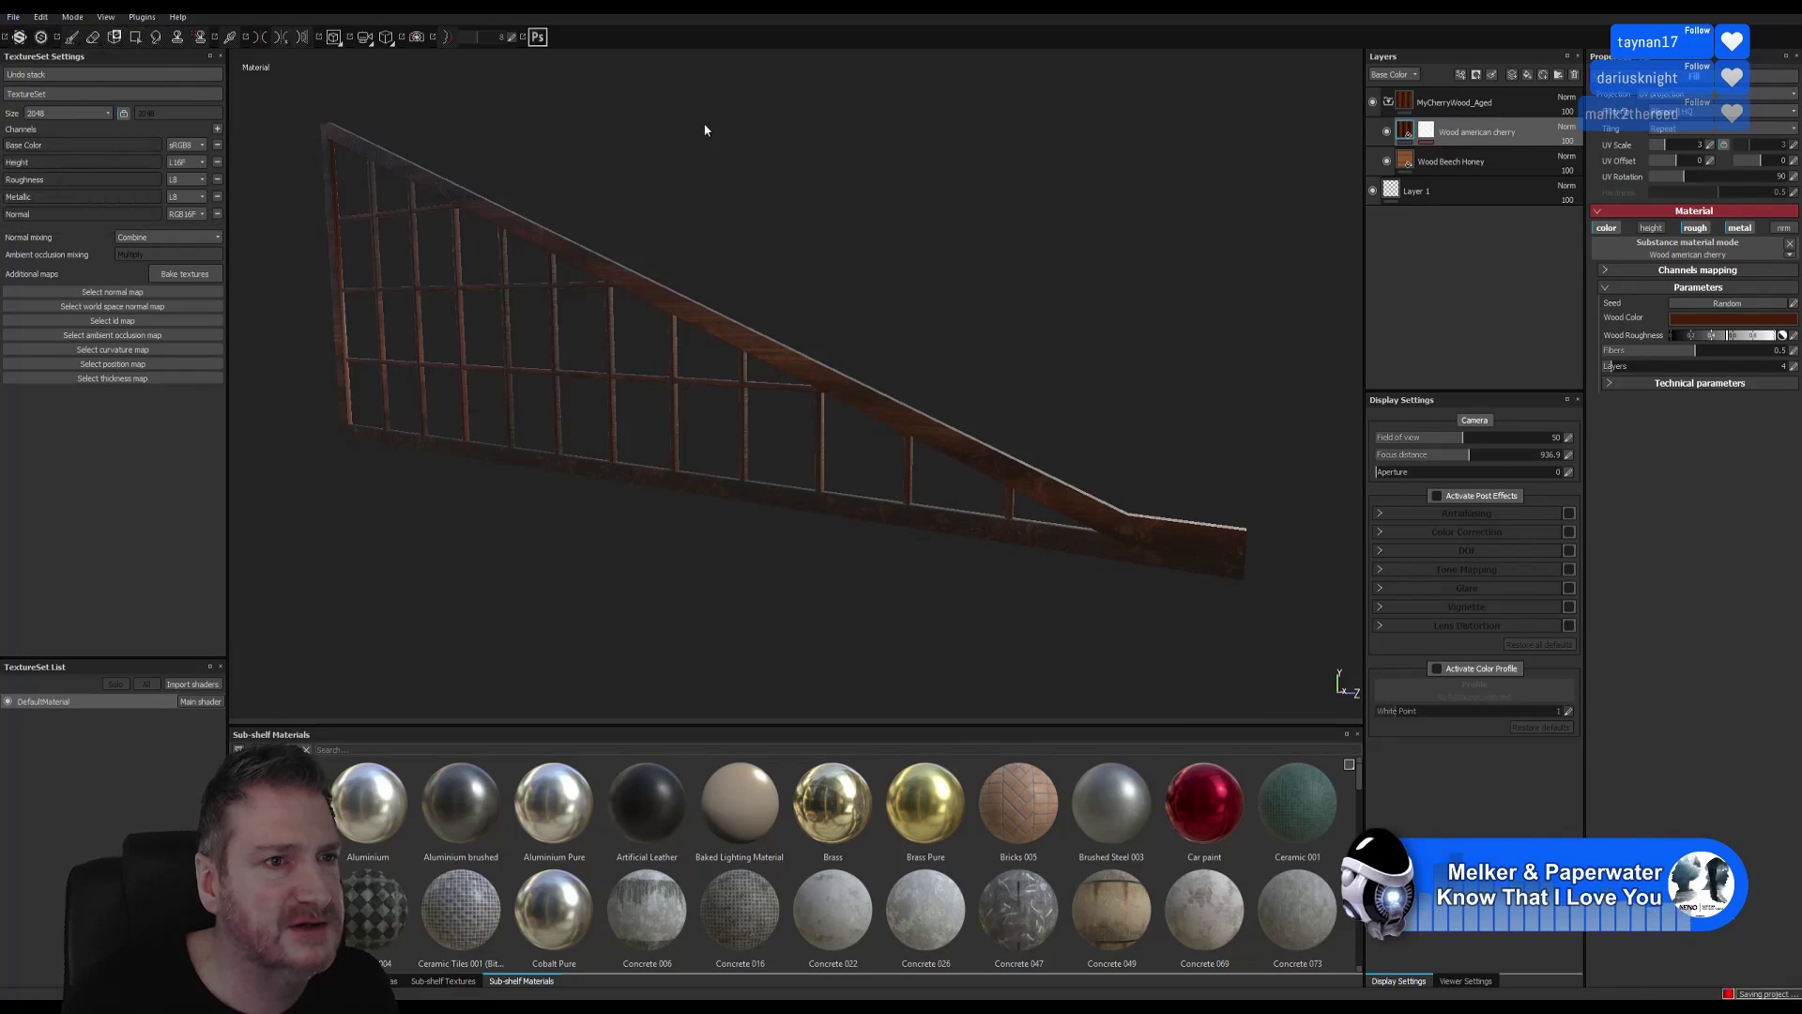
Switch to 3ds Max and view the lattice's MainStairsPanels_DefaultMaterial_BaseColor.png bitmap in the Slate Material Editor, closing the editor when done.
left_click(1782, 8)
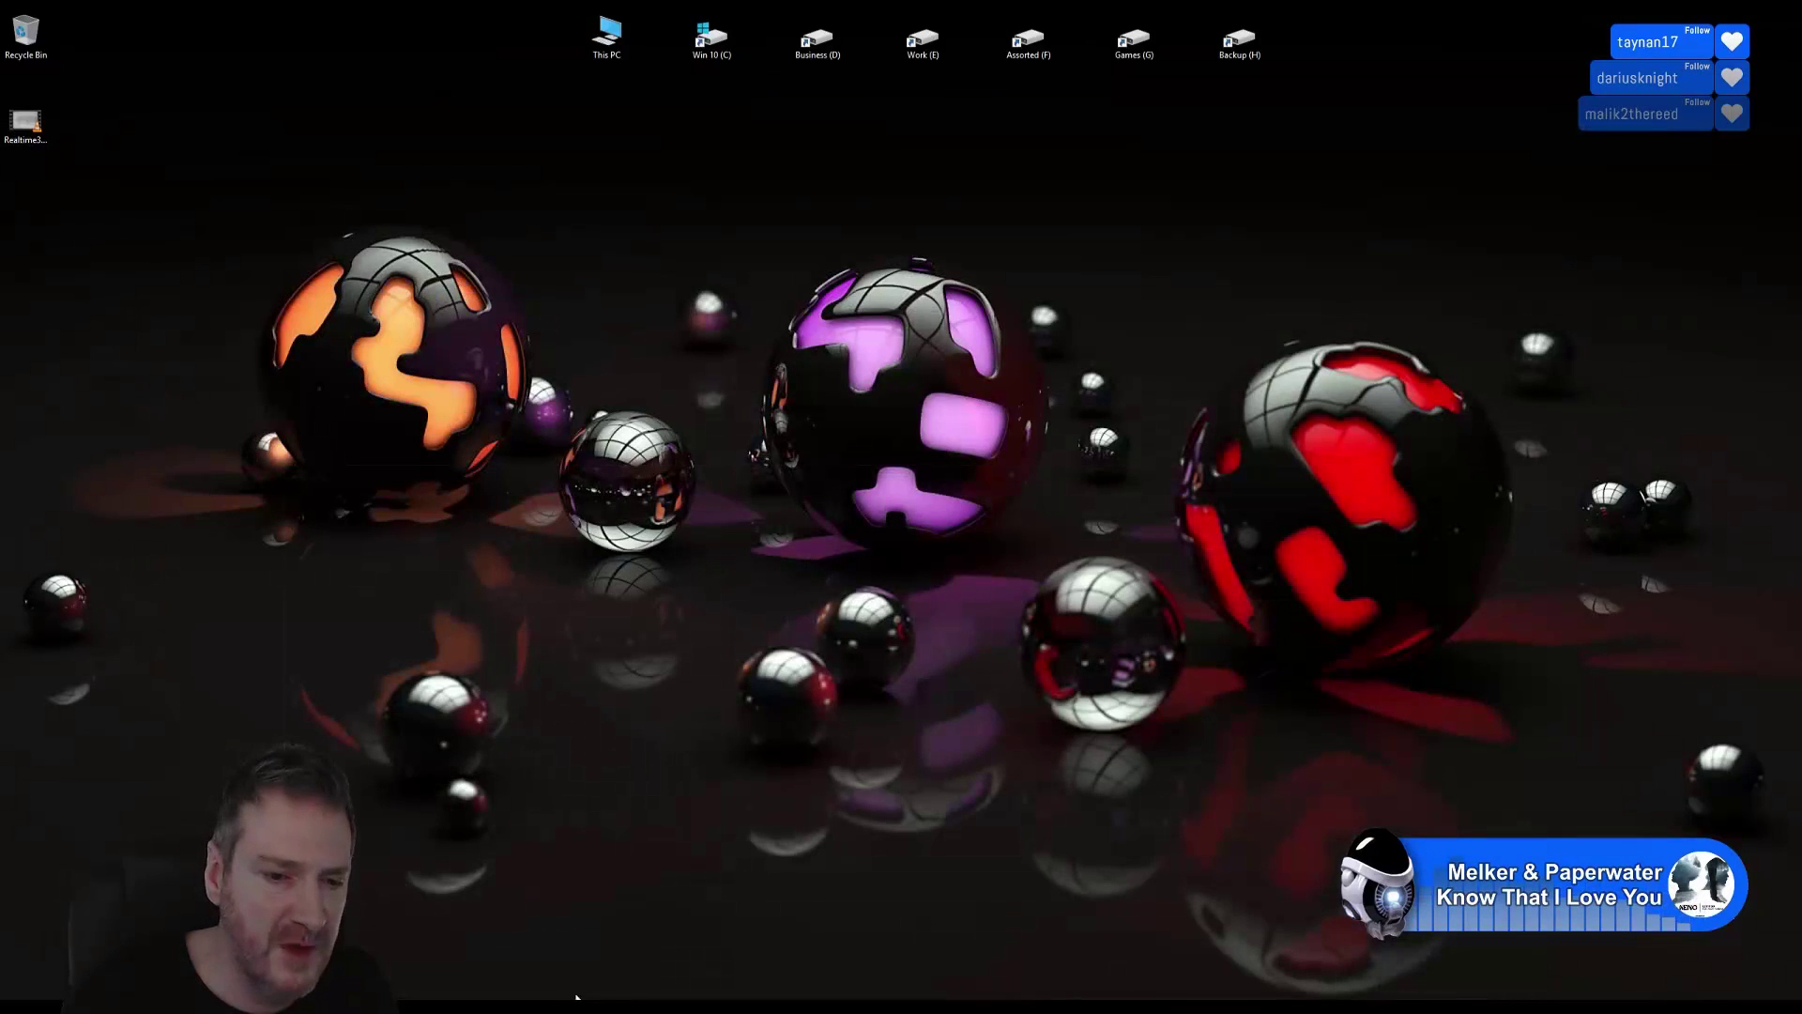
left_click(636, 1006)
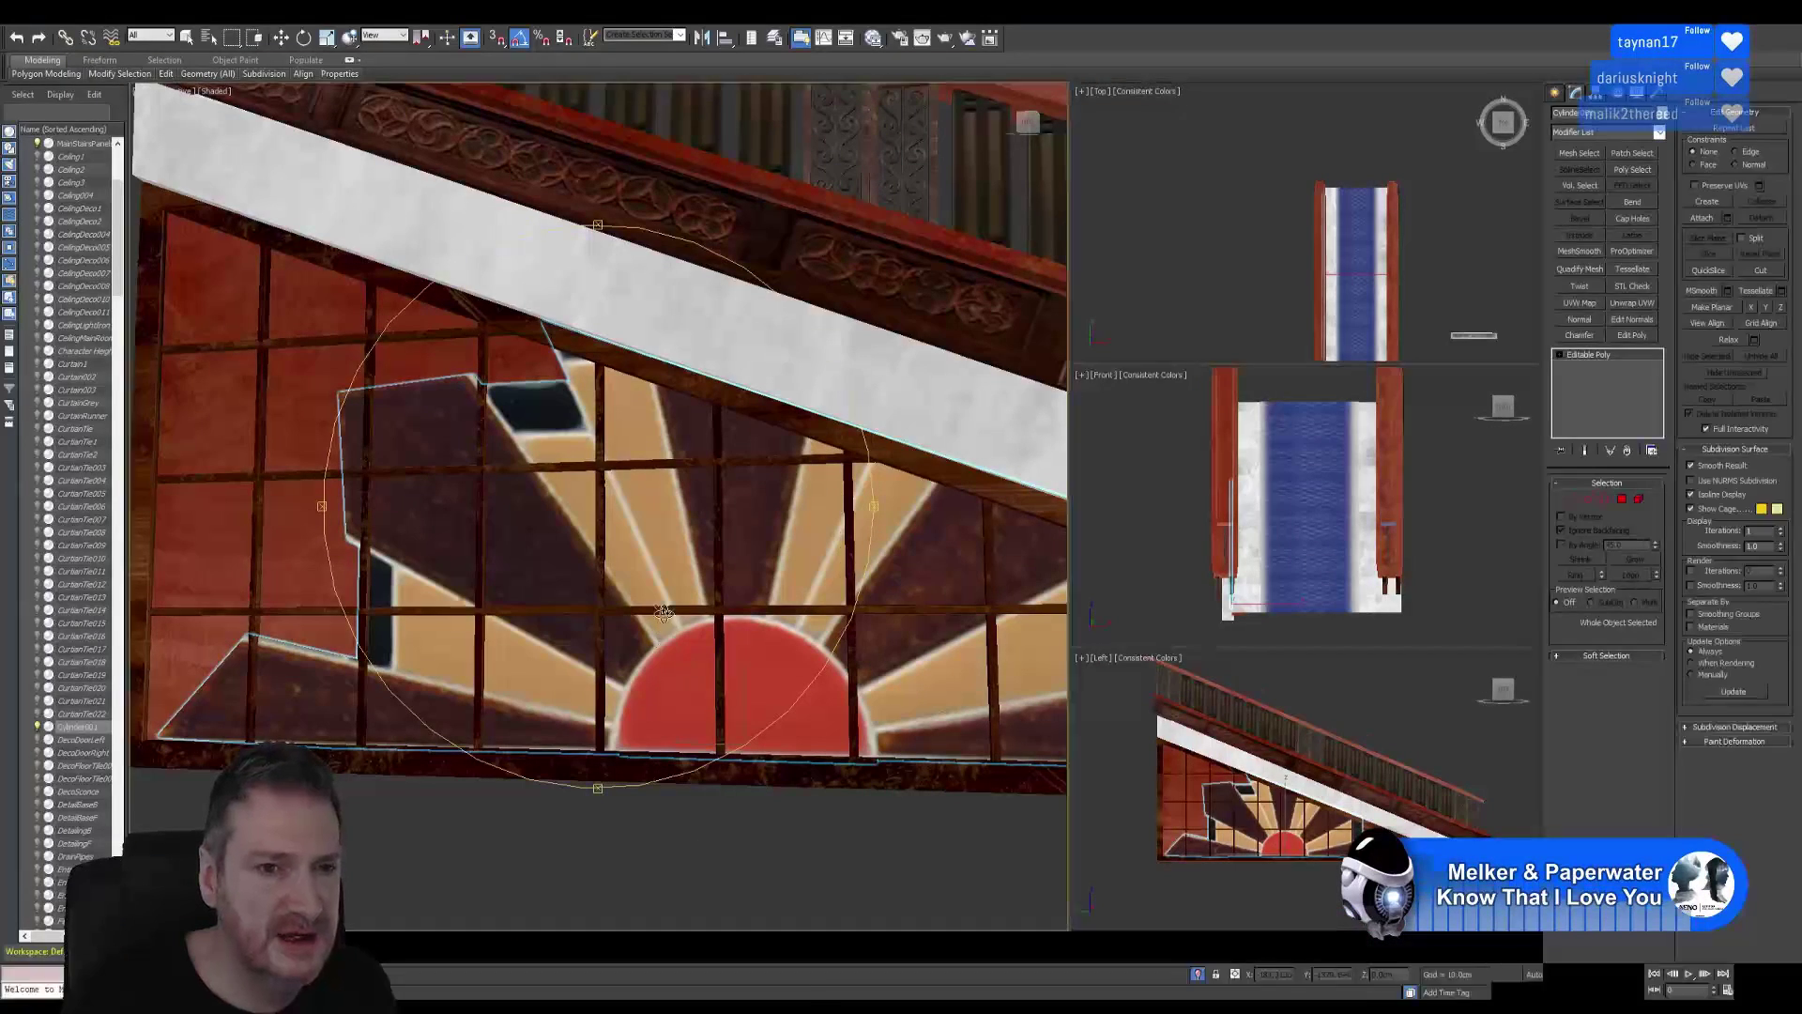
left_click(876, 40)
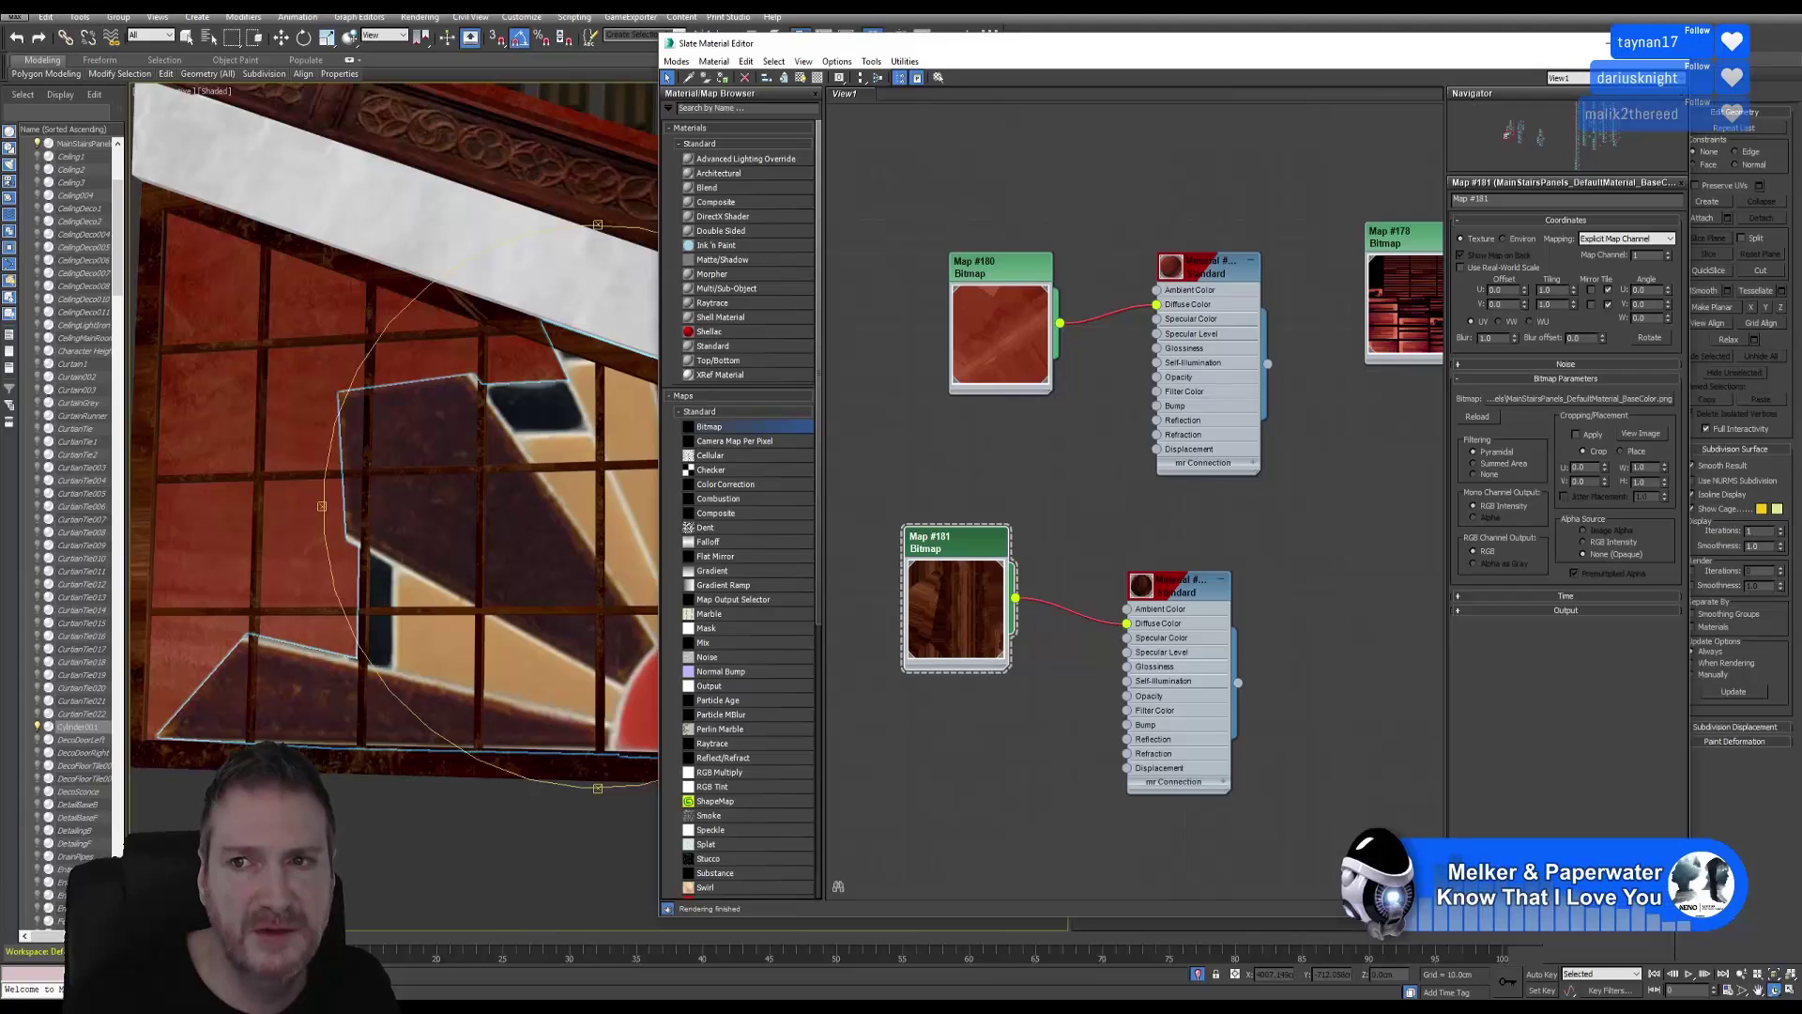
left_click(1667, 43)
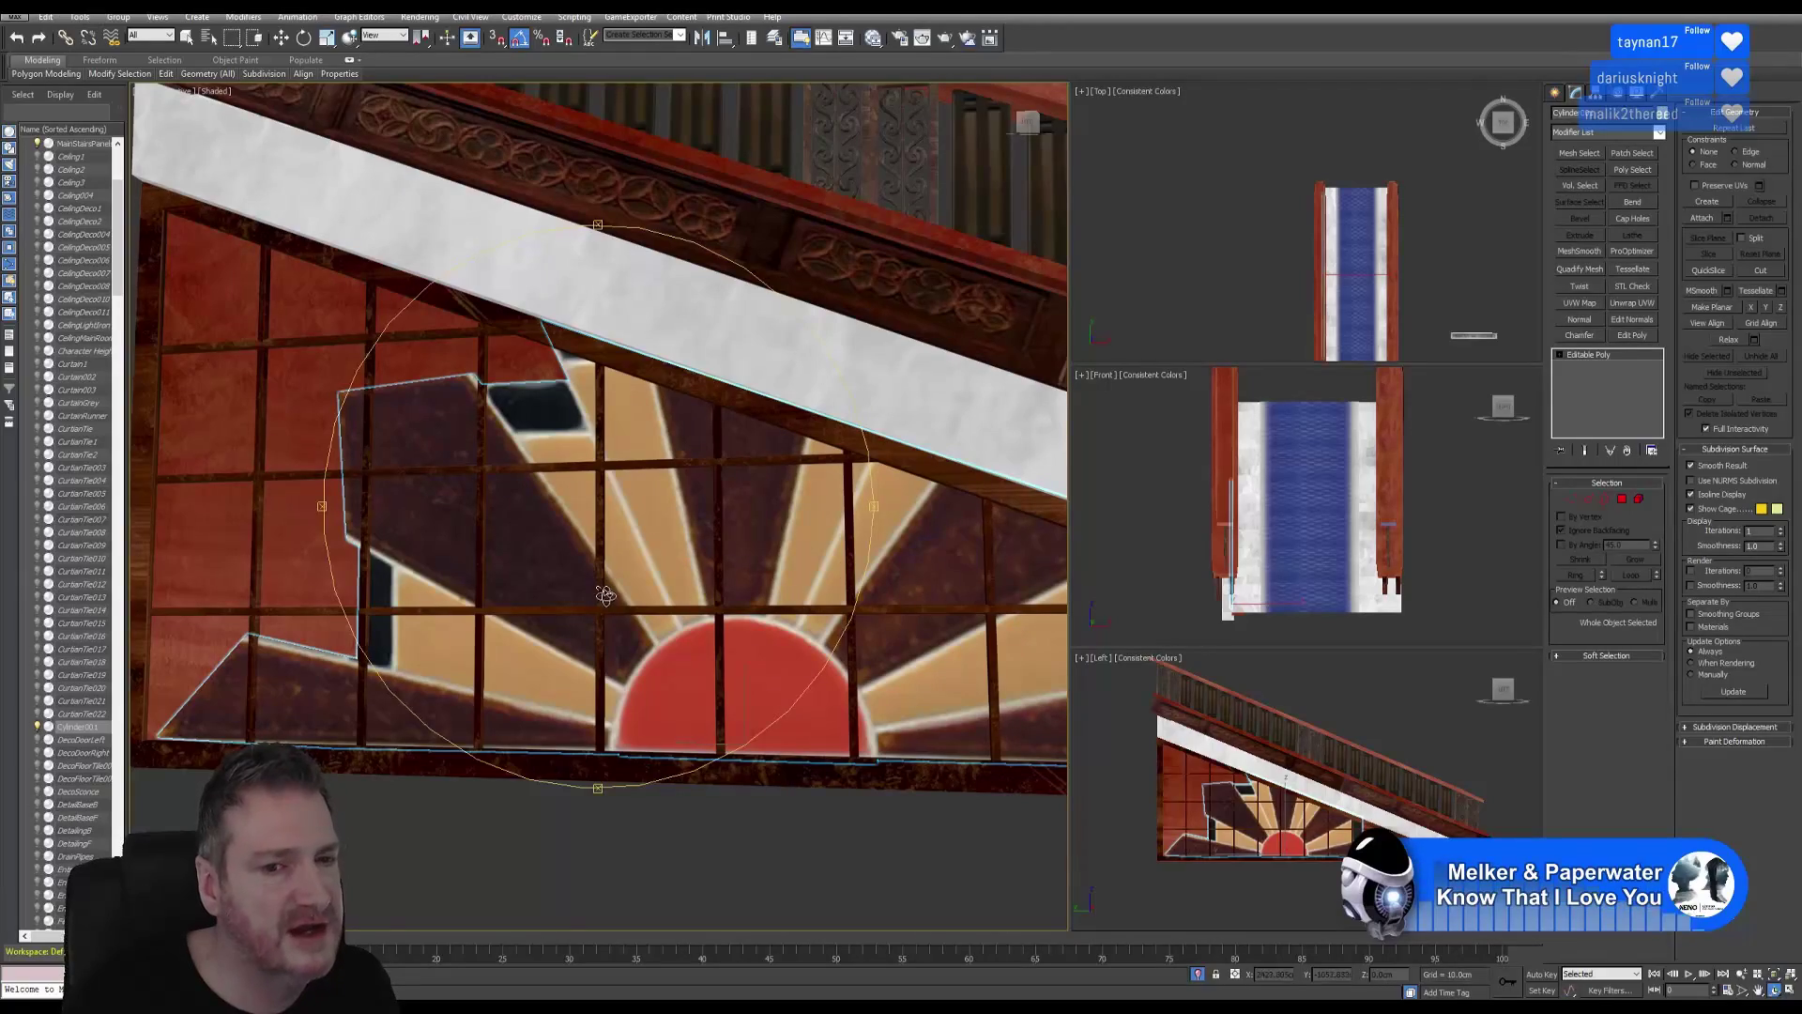
Compare the lattice's wood with the Substance Painter model, and inspect the sunburst panel and staircase in 3ds Max from oblique, overall and frontal angles.
mouse_move(605, 597)
left_mouse_down()
mouse_move(676, 586)
mouse_move(533, 601)
mouse_move(550, 601)
left_mouse_up()
left_click(543, 1009)
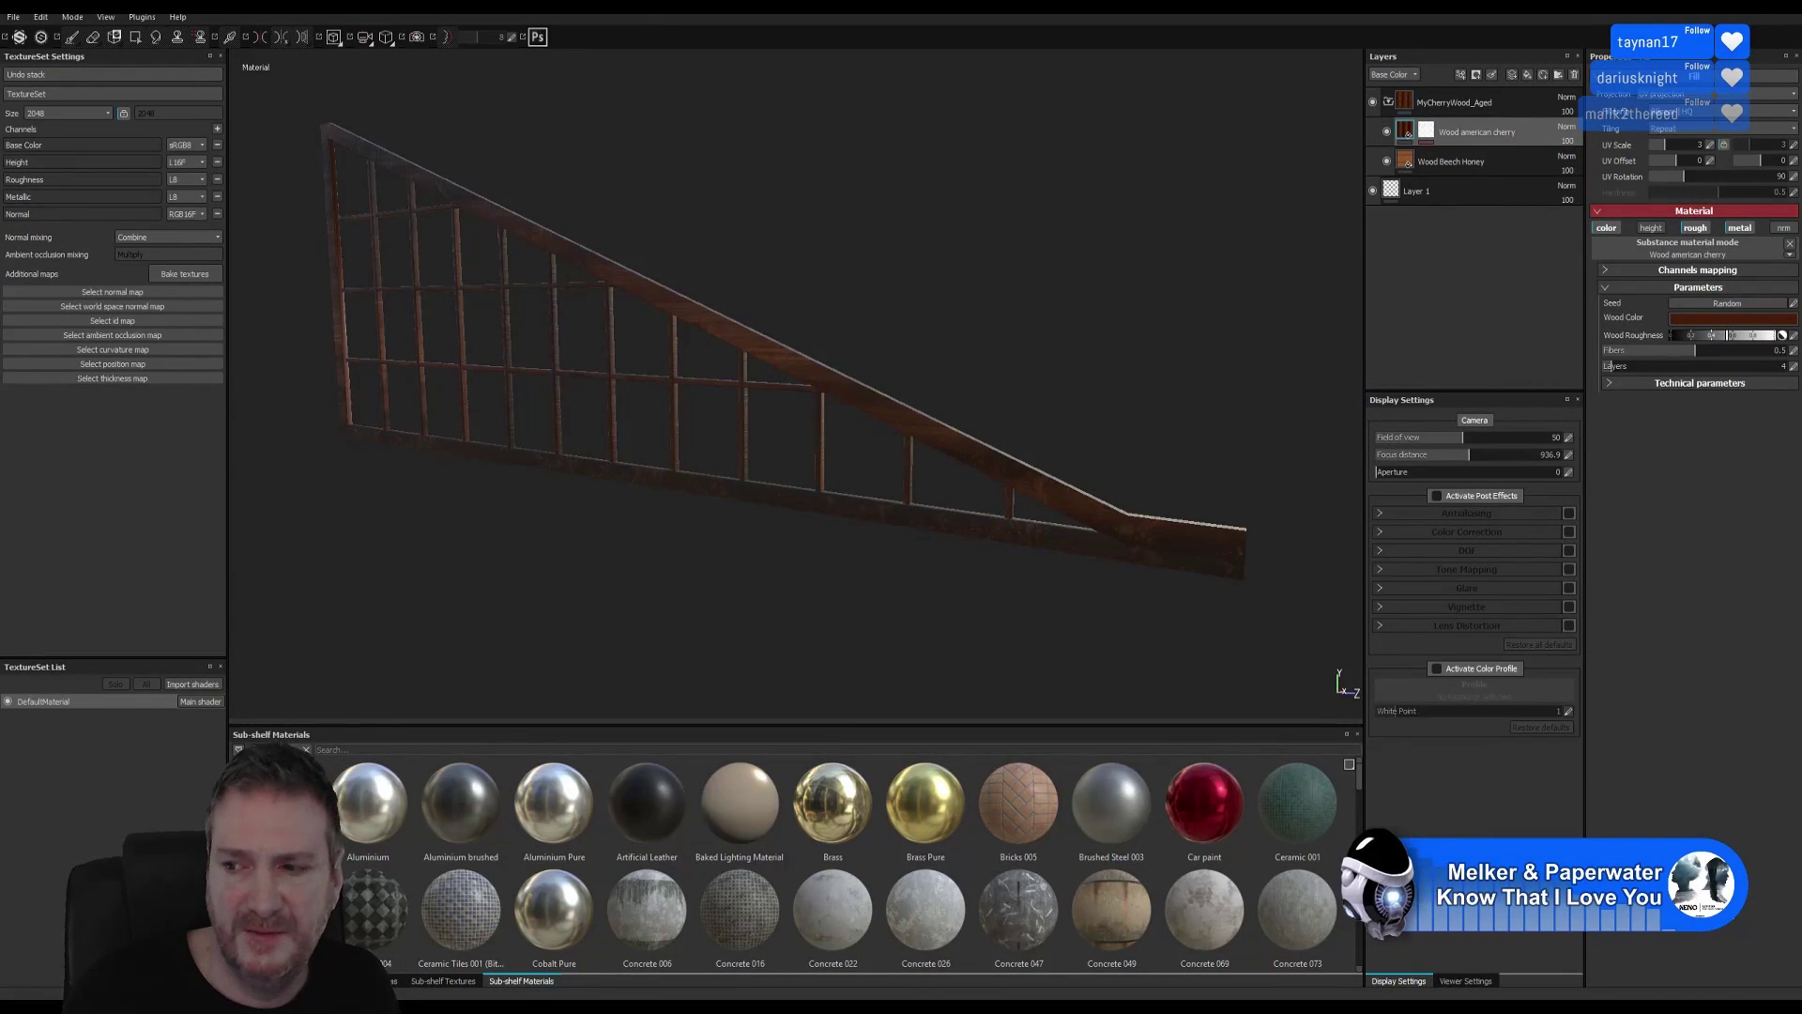
key("alt+Tab")
mouse_move(728, 535)
middle_mouse_down("alt")
mouse_move(631, 580)
mouse_move(580, 576)
middle_mouse_up("alt")
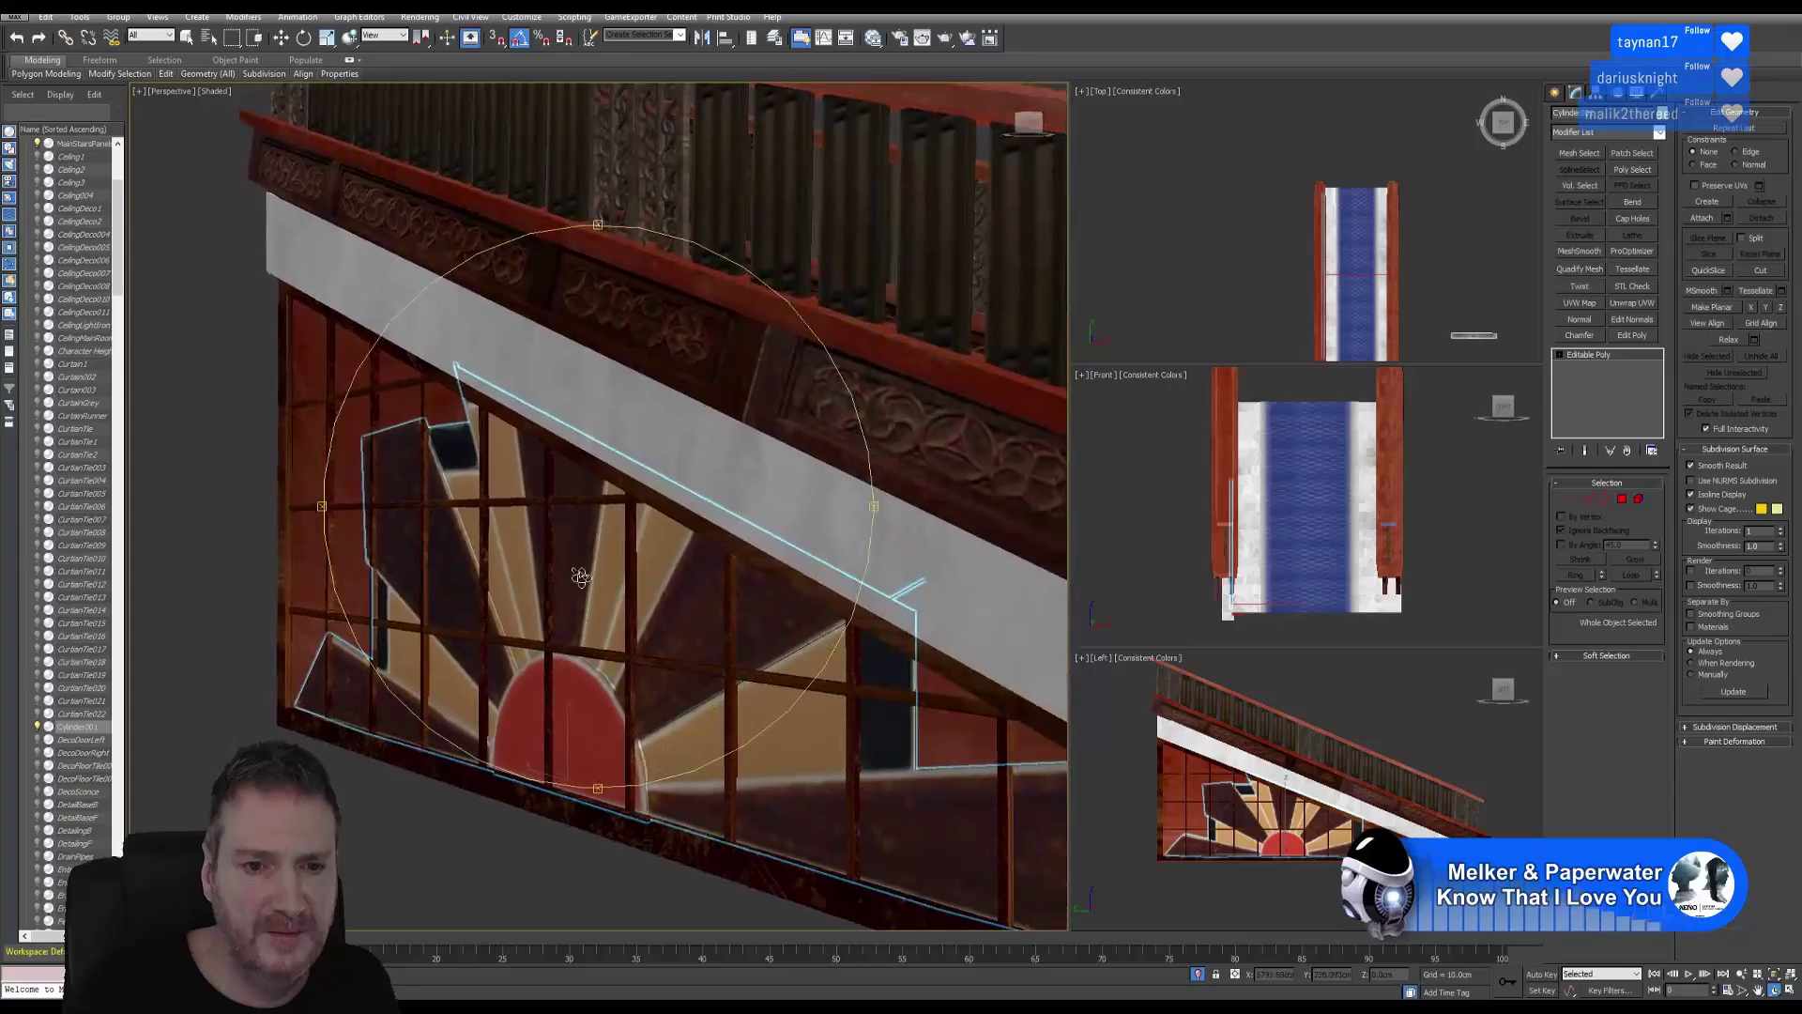
left_click_drag(567, 605, 671, 566)
middle_click_drag(670, 566, 582, 600, "alt")
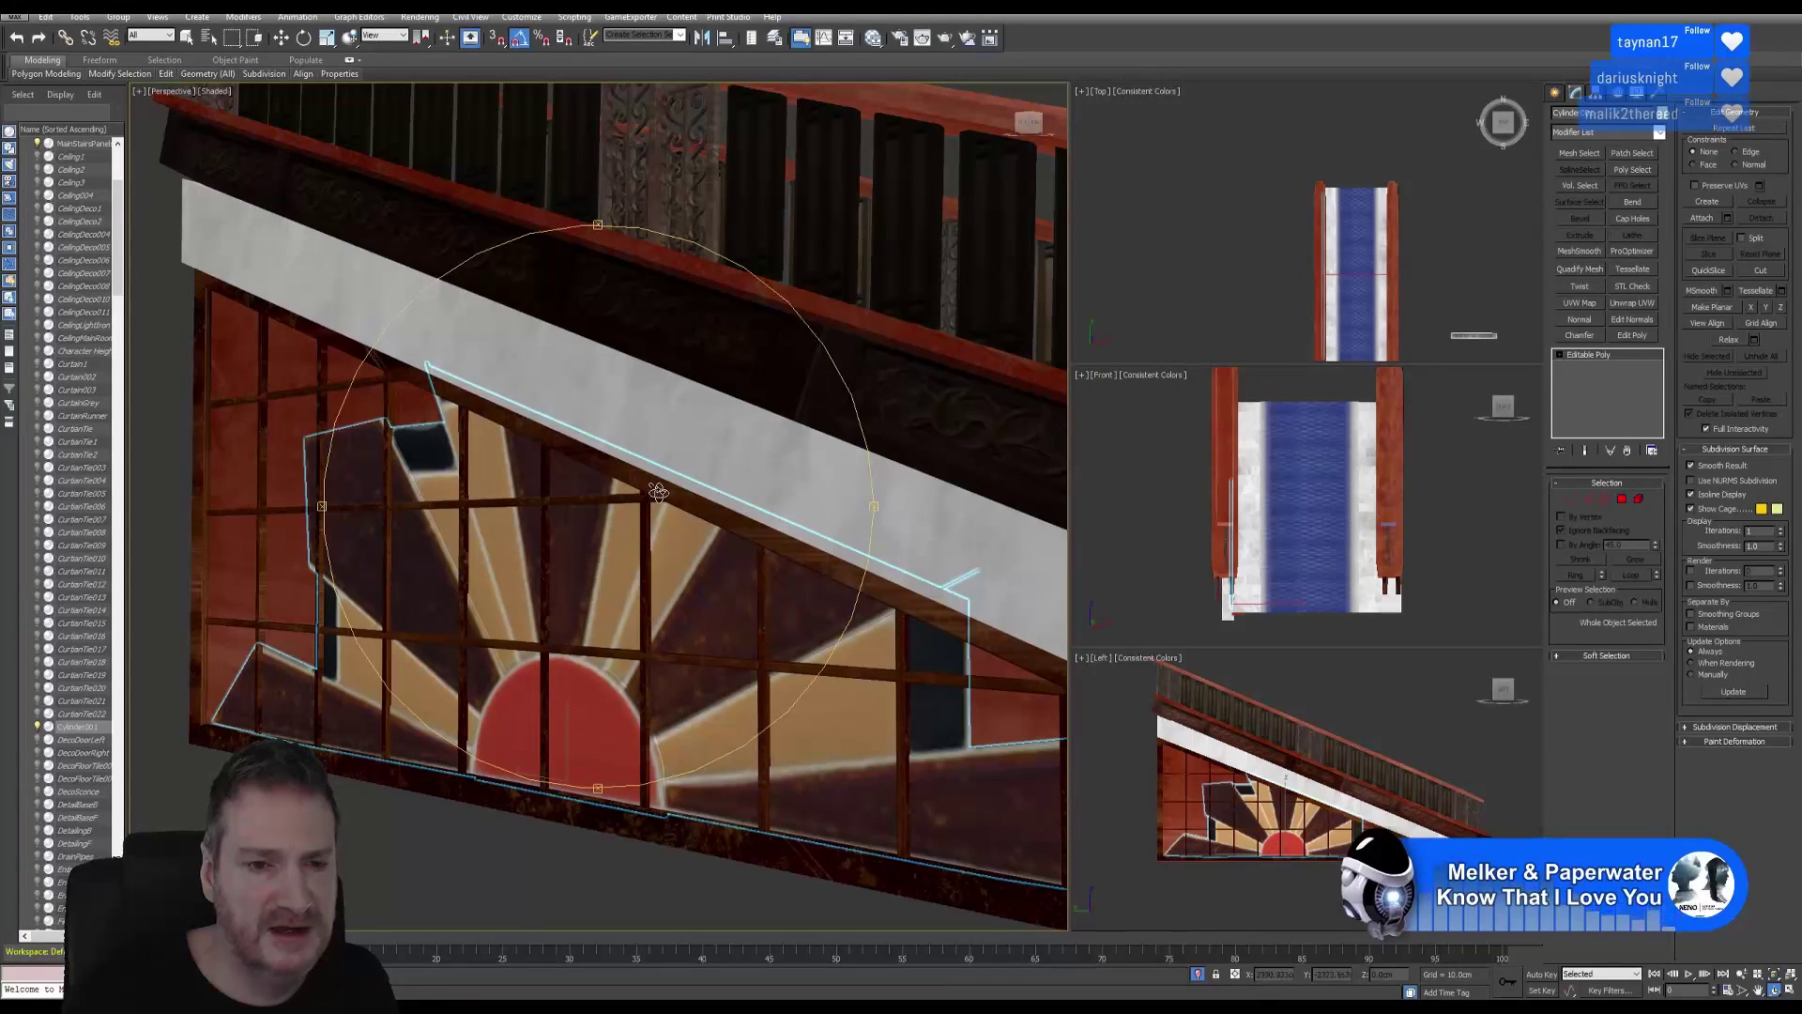
middle_click_drag(658, 497, 567, 545)
left_click_drag(580, 567, 589, 562)
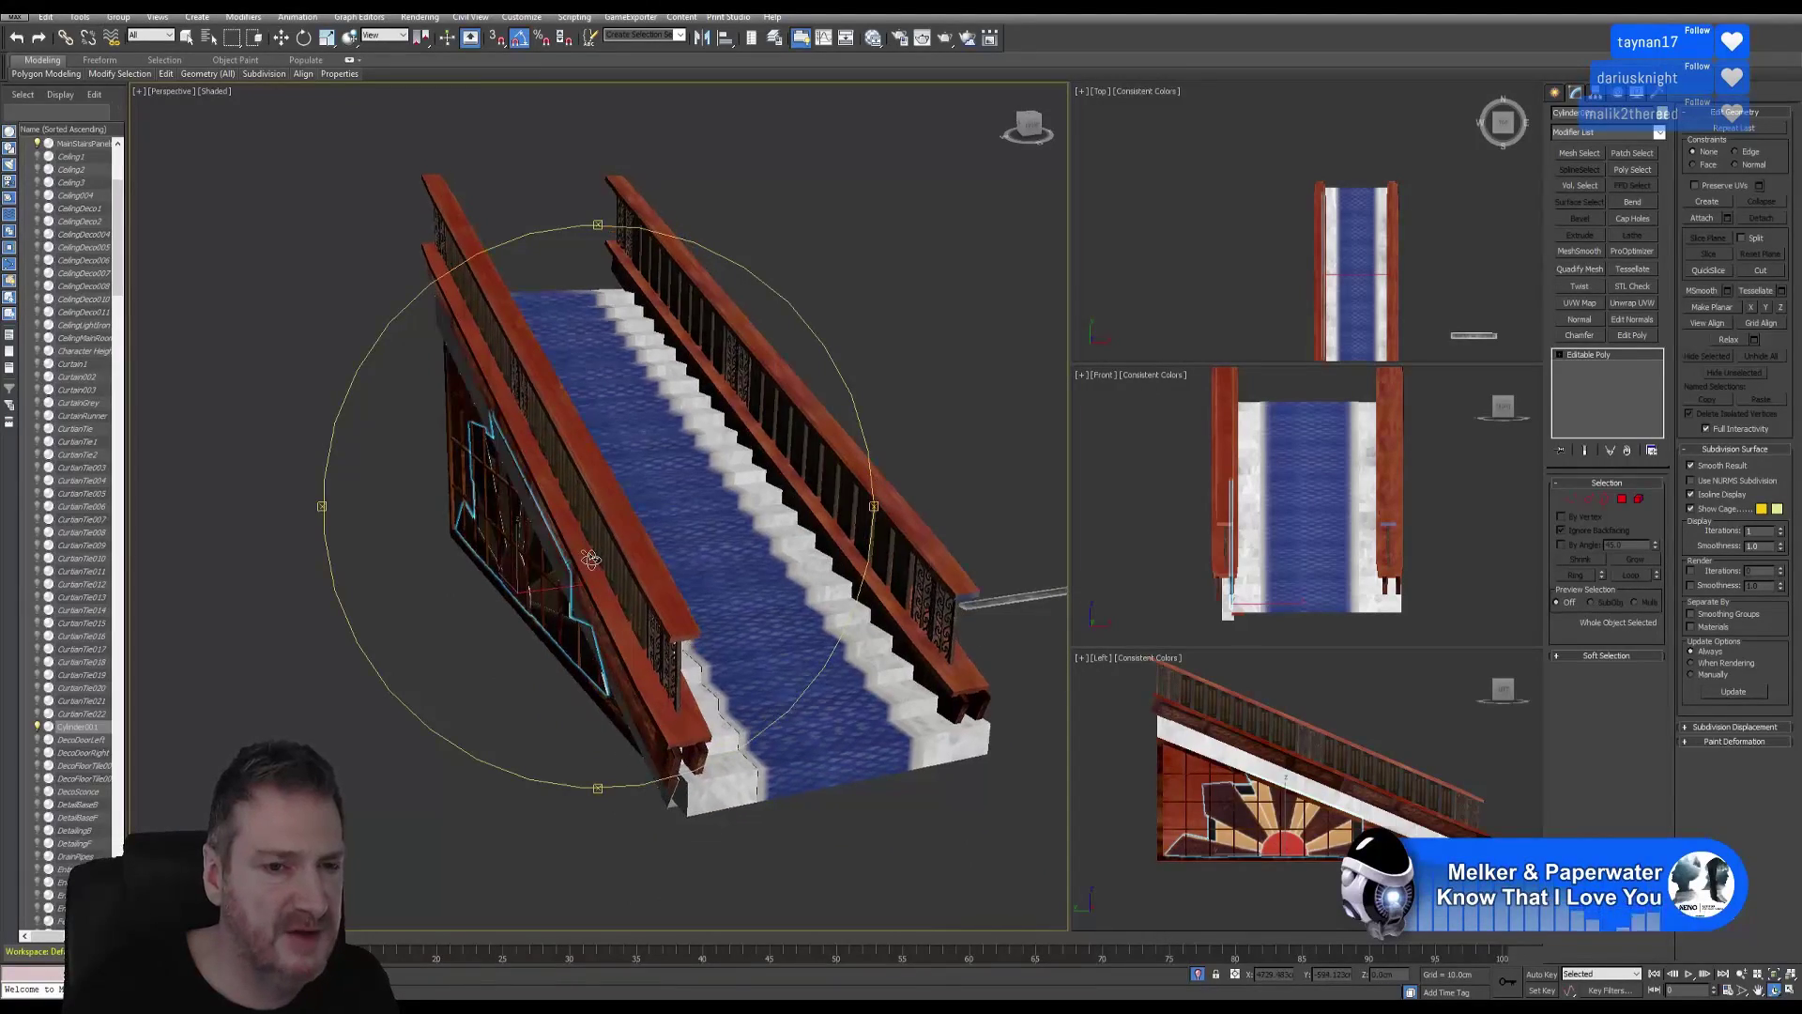
scroll(526, 546, "up", 3)
middle_click_drag(525, 546, 621, 605, "alt")
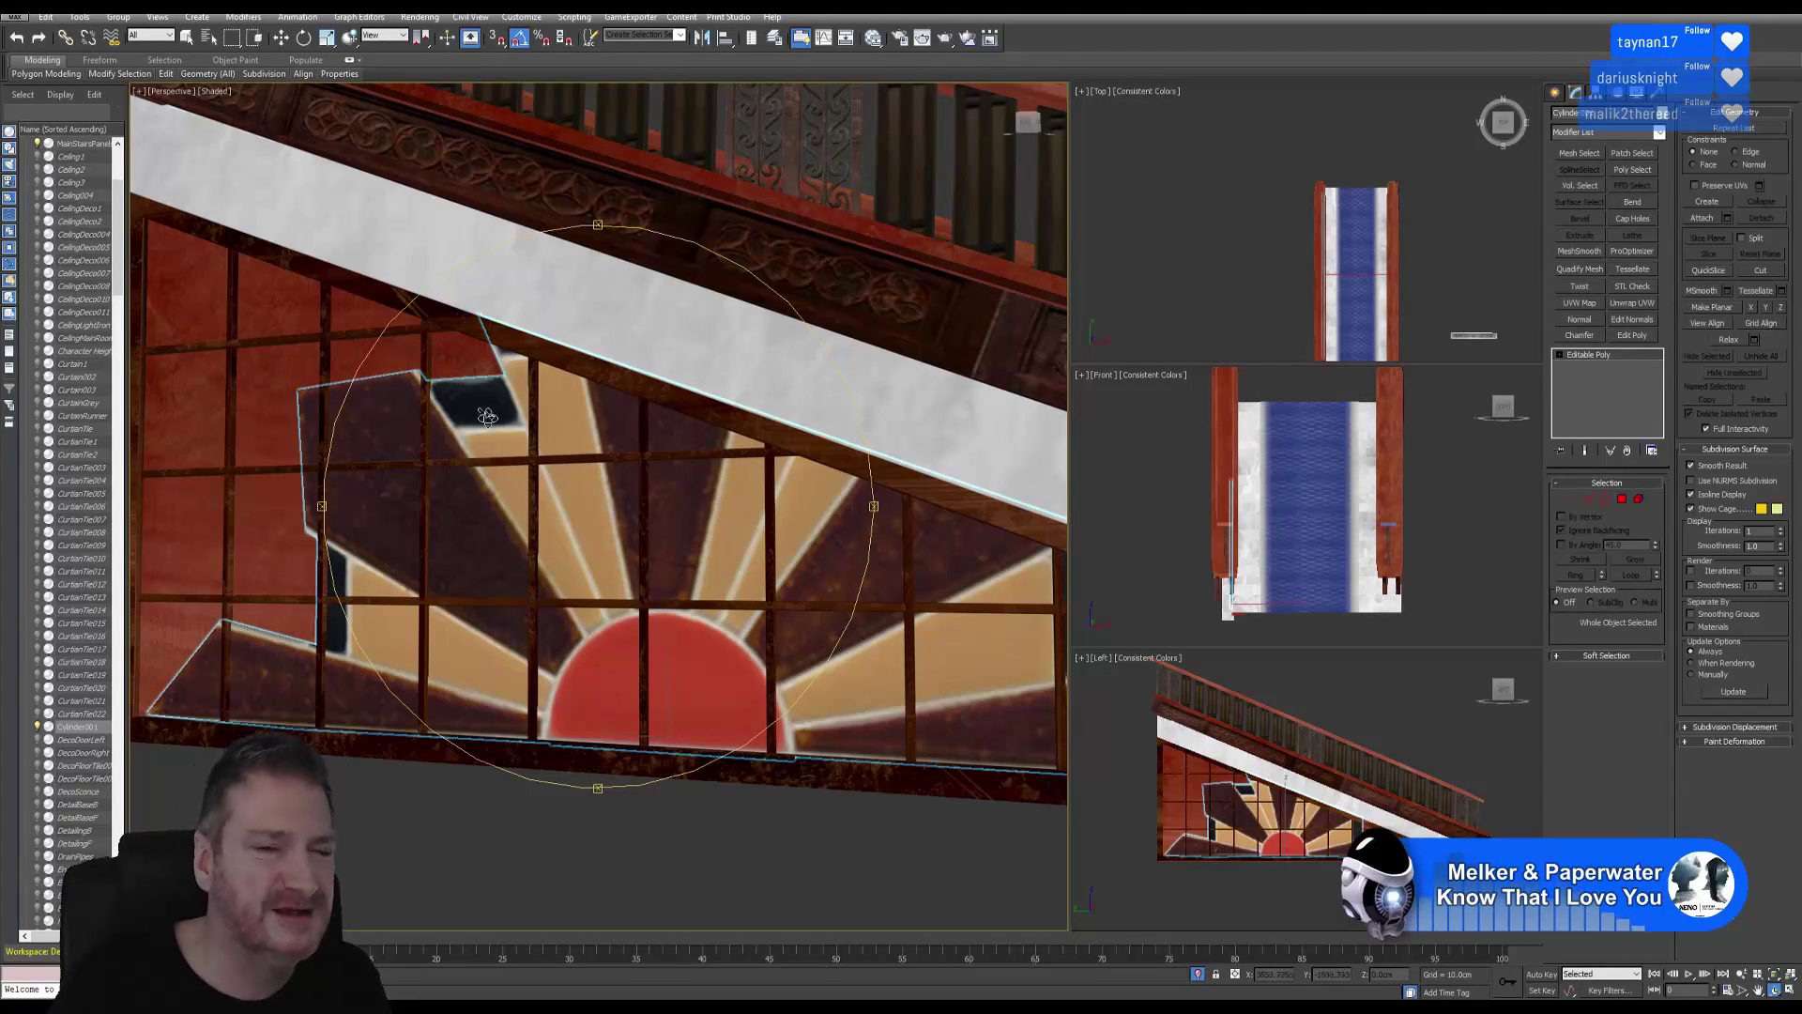
Orbit from the frontal close-up to an oblique, wider view of the sunburst panel and lattice beneath the banister.
left_click(186, 37)
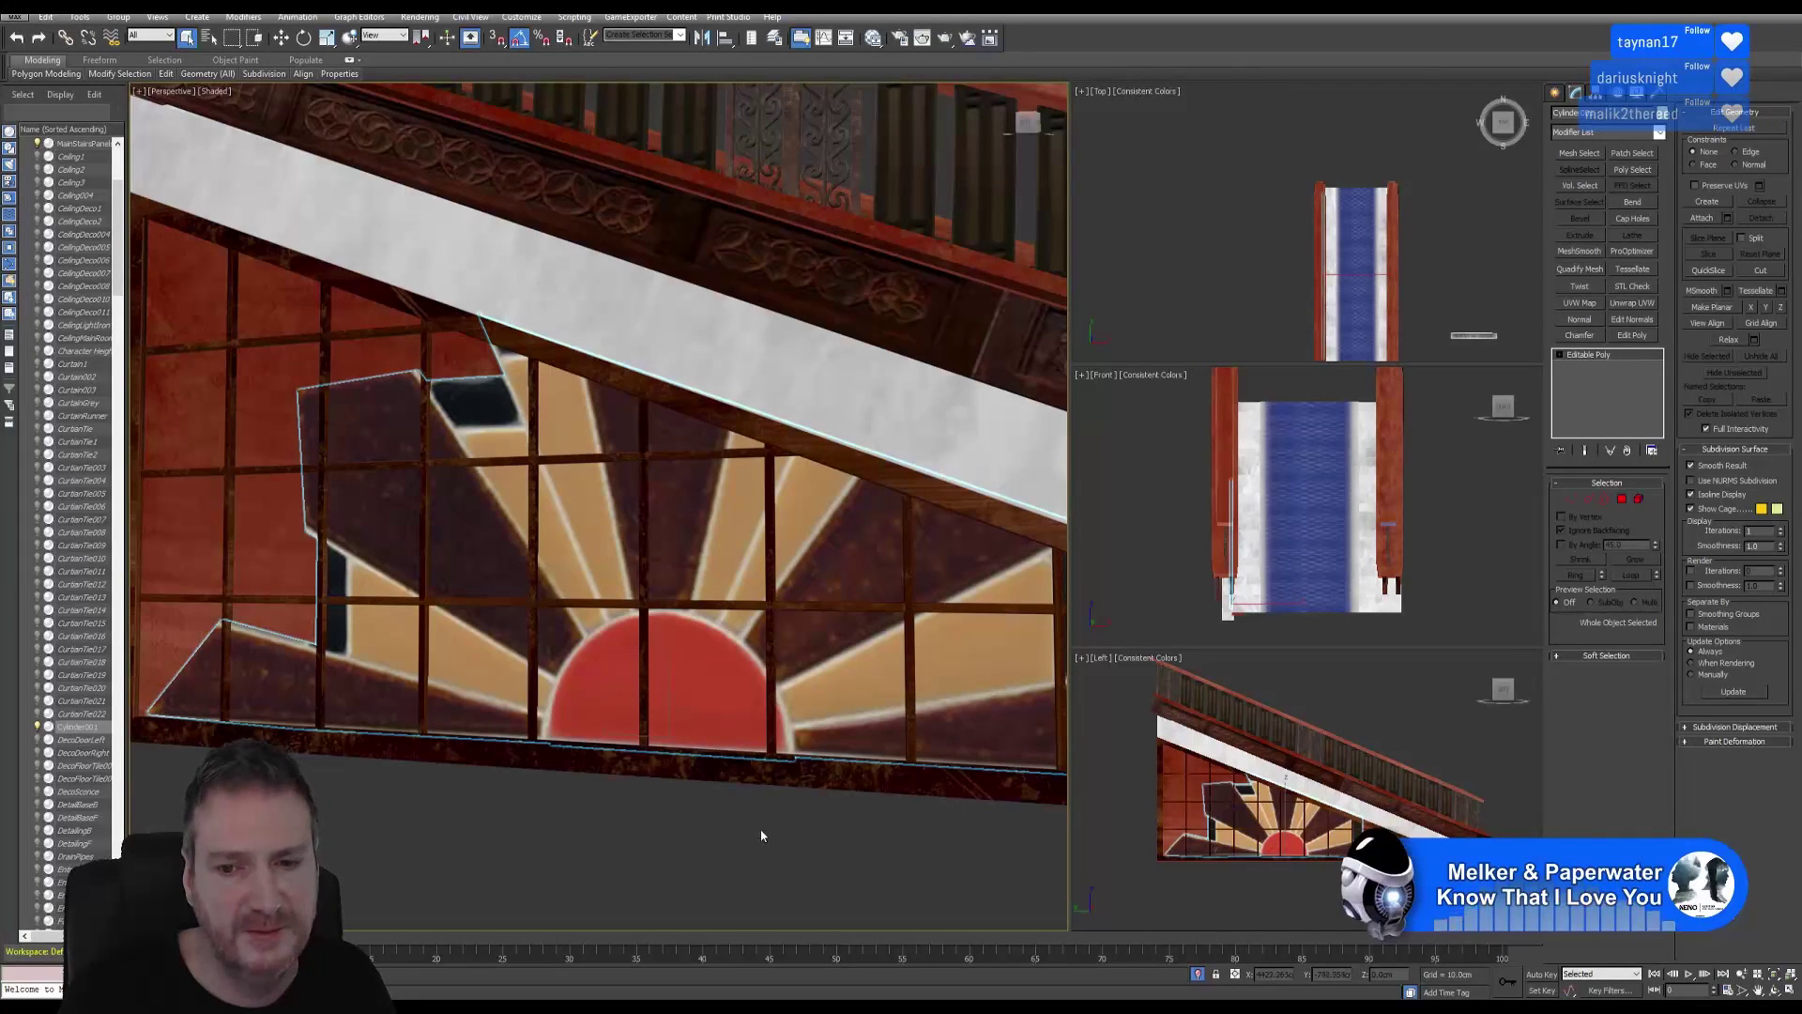
left_click(1773, 988)
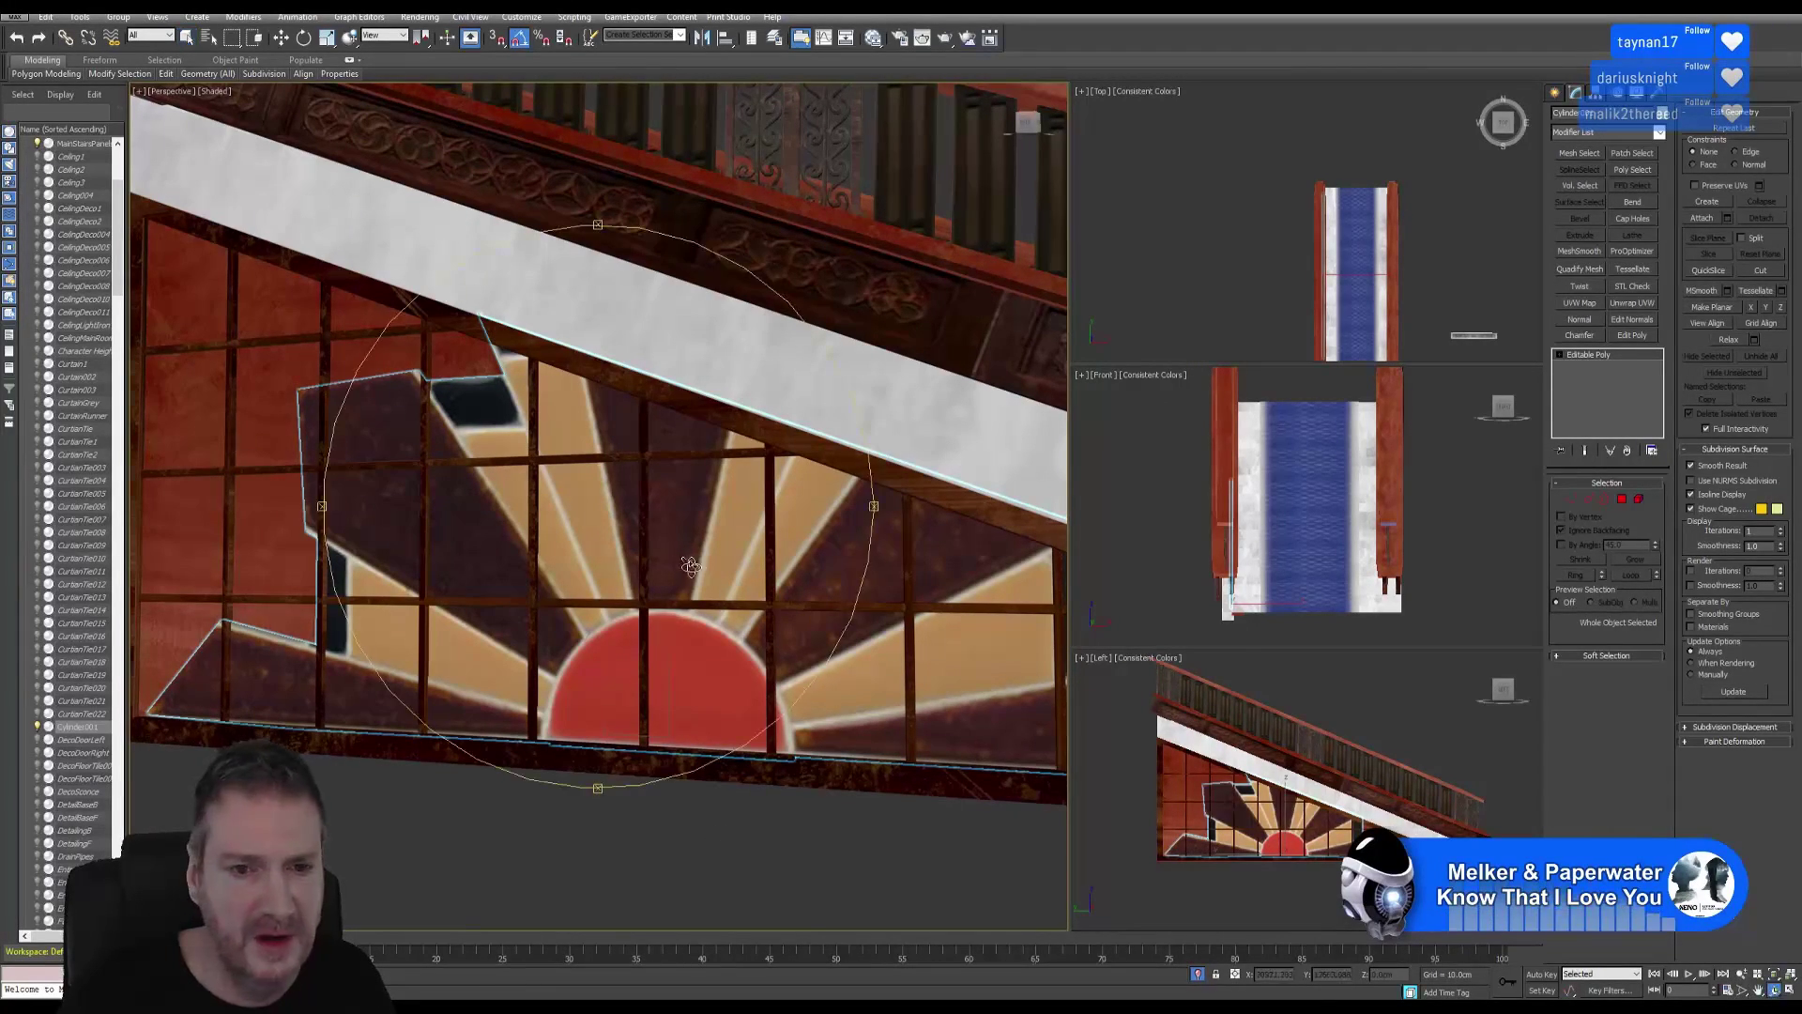
mouse_move(692, 567)
left_mouse_down()
mouse_move(648, 606)
mouse_move(657, 563)
mouse_move(672, 573)
left_mouse_up()
scroll(718, 614, "down", 3)
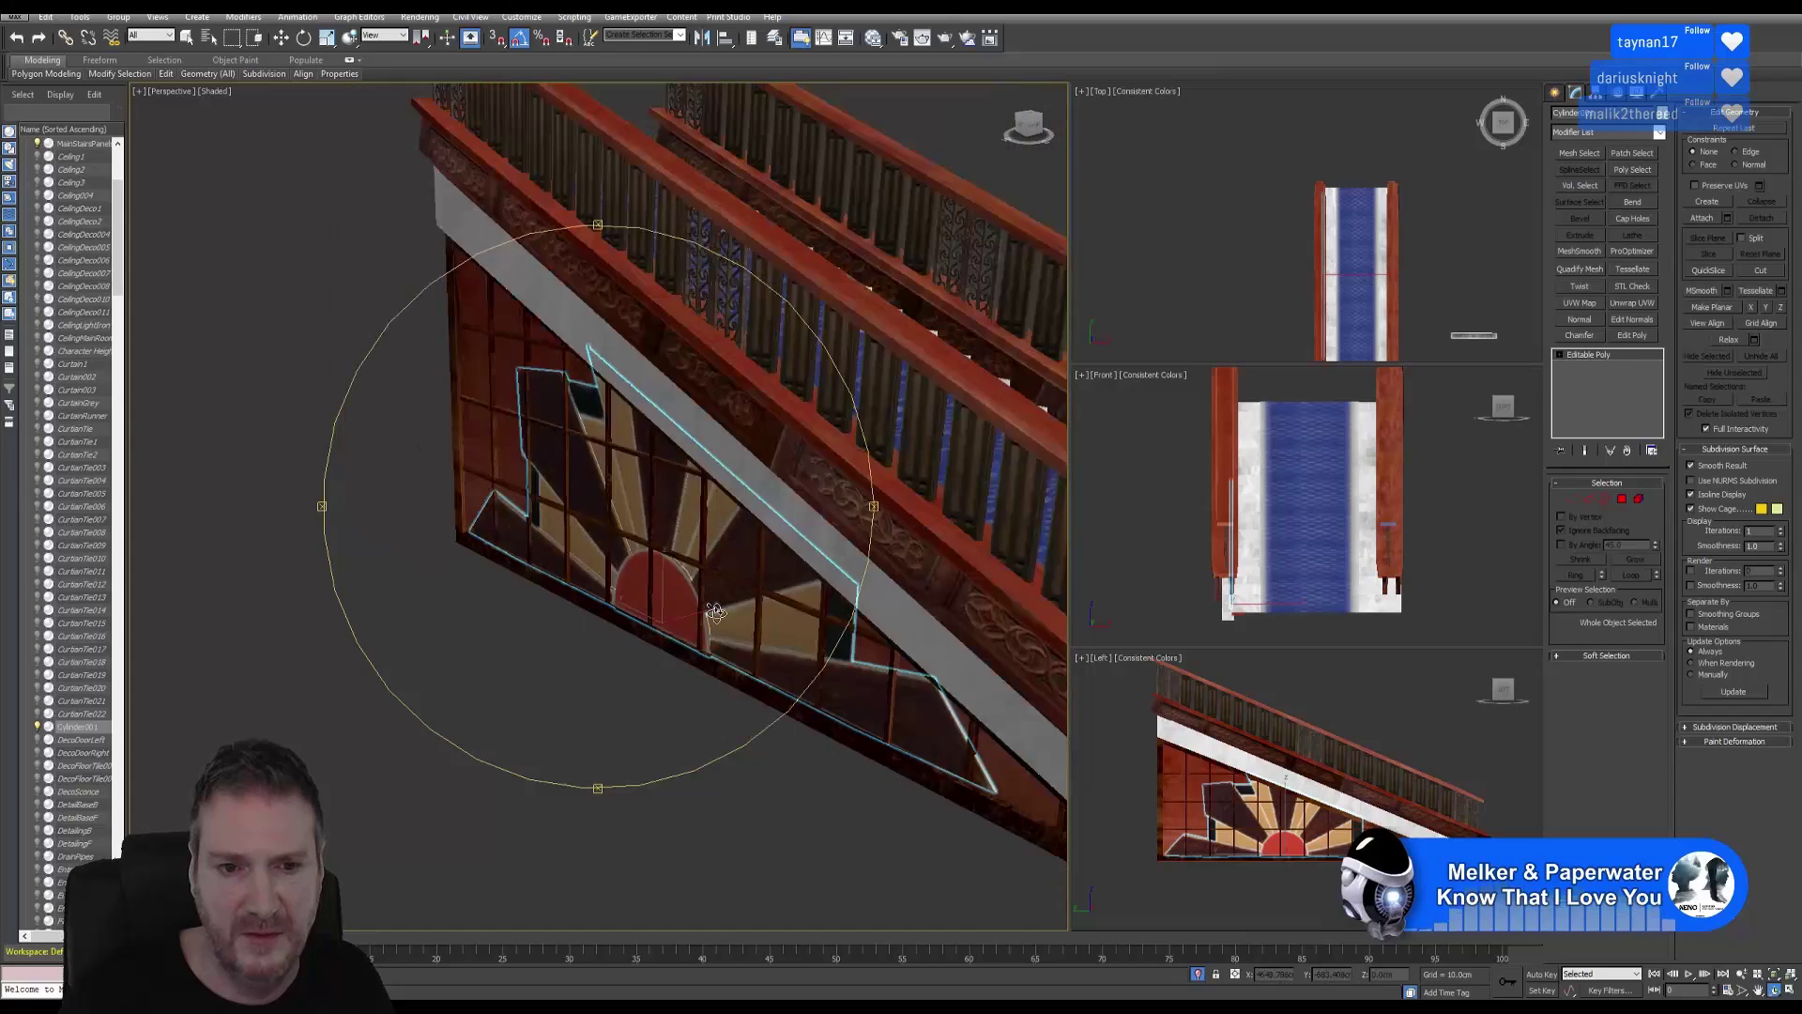
View the whole staircase from an oblique side angle and clear the selection of the sunburst panel.
scroll(718, 614, "down", 2)
middle_click_drag(761, 568, 754, 566)
left_click_drag(752, 565, 655, 540)
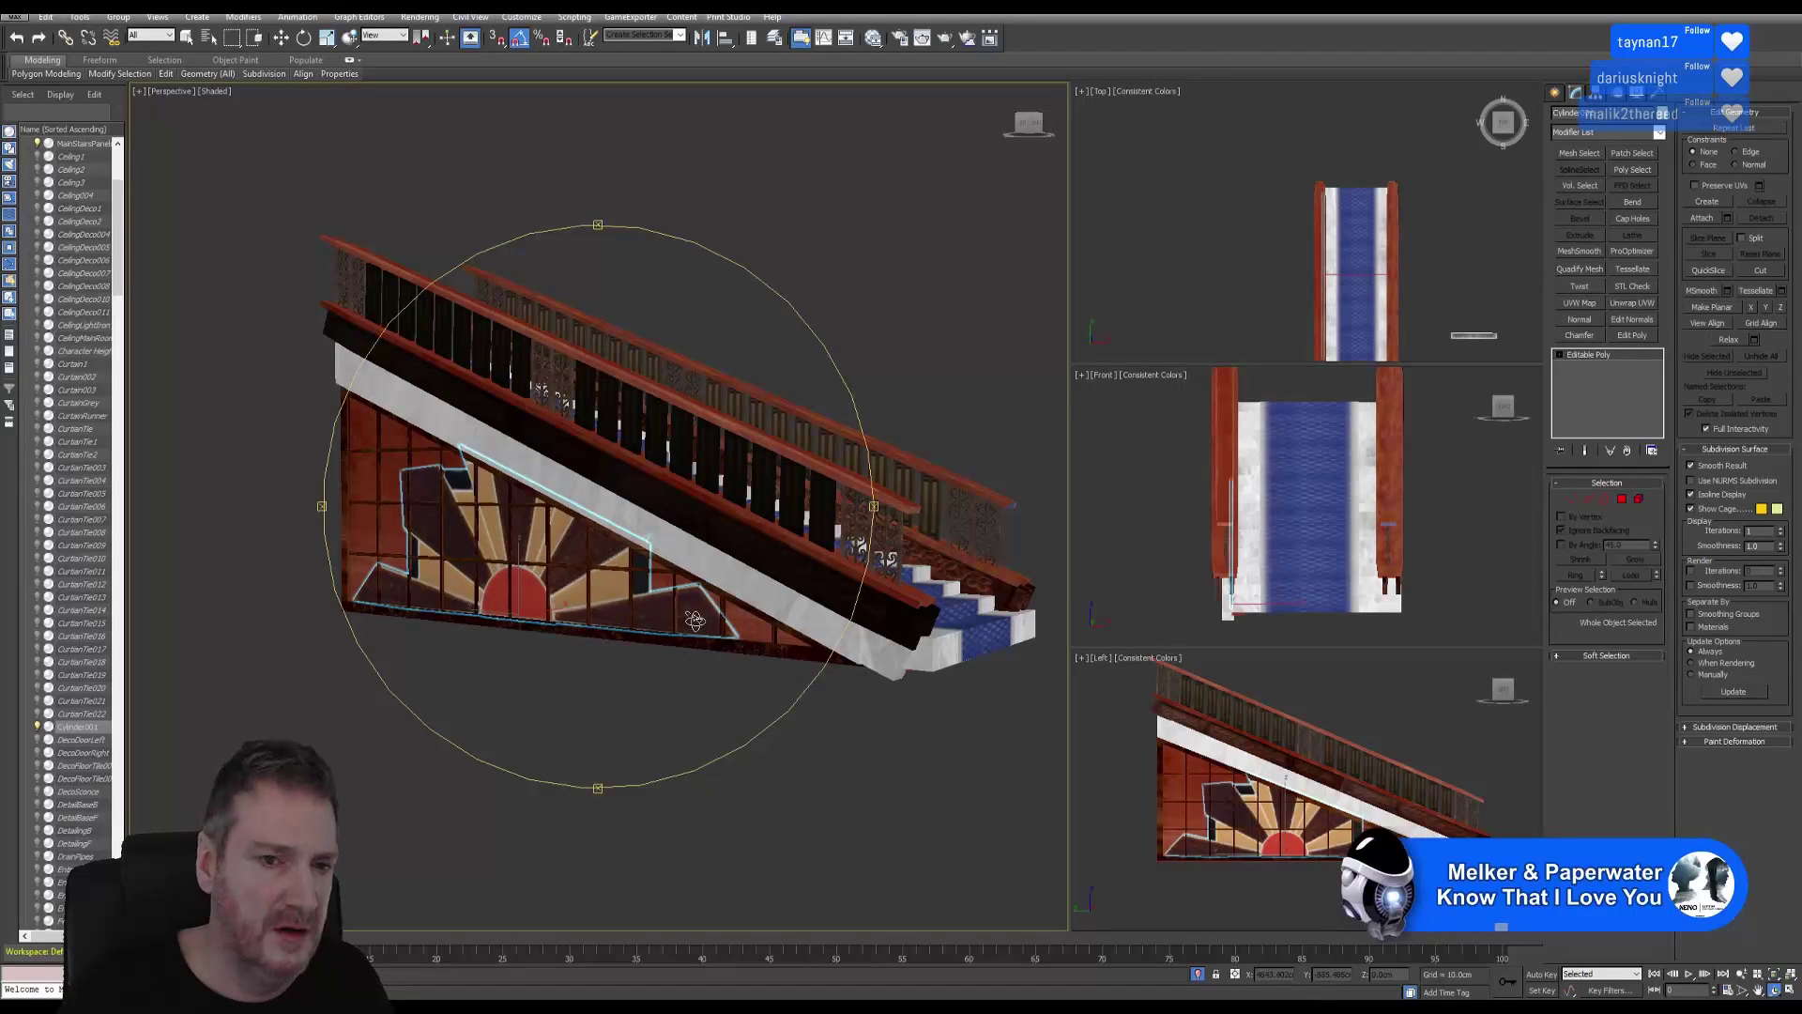
middle_click_drag(696, 623, 669, 652)
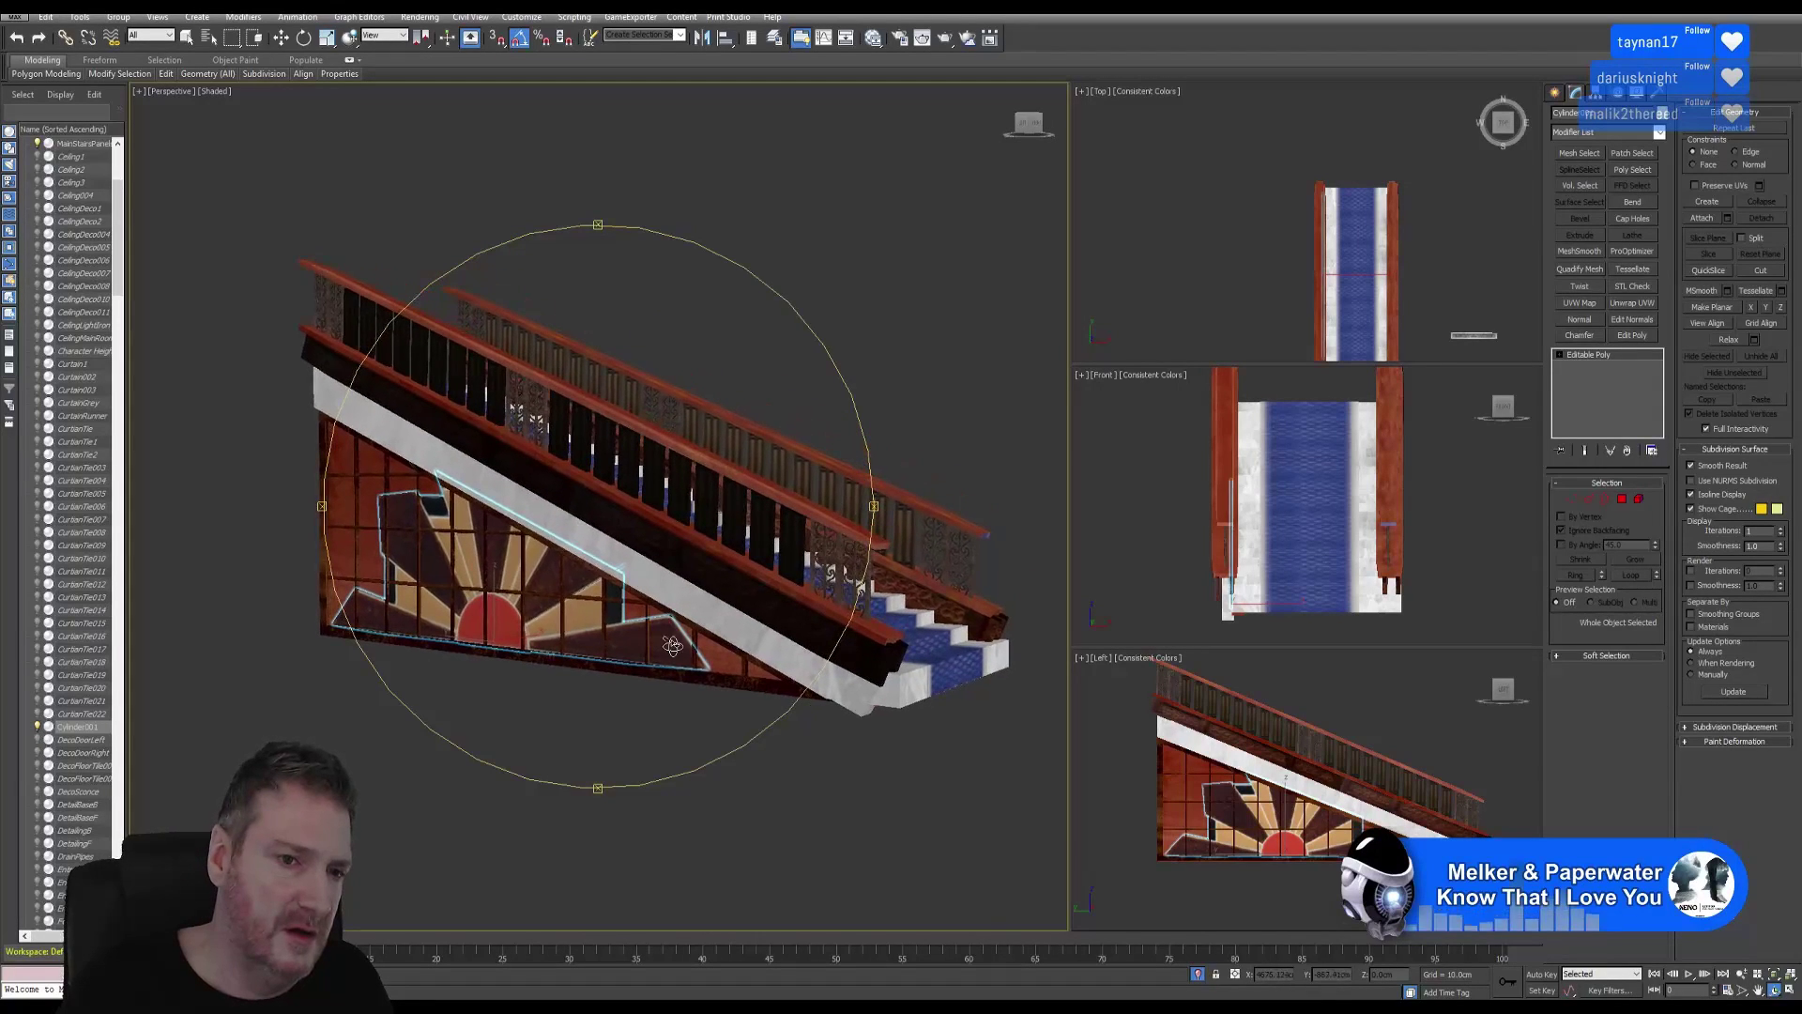
left_click(186, 37)
left_click(242, 290)
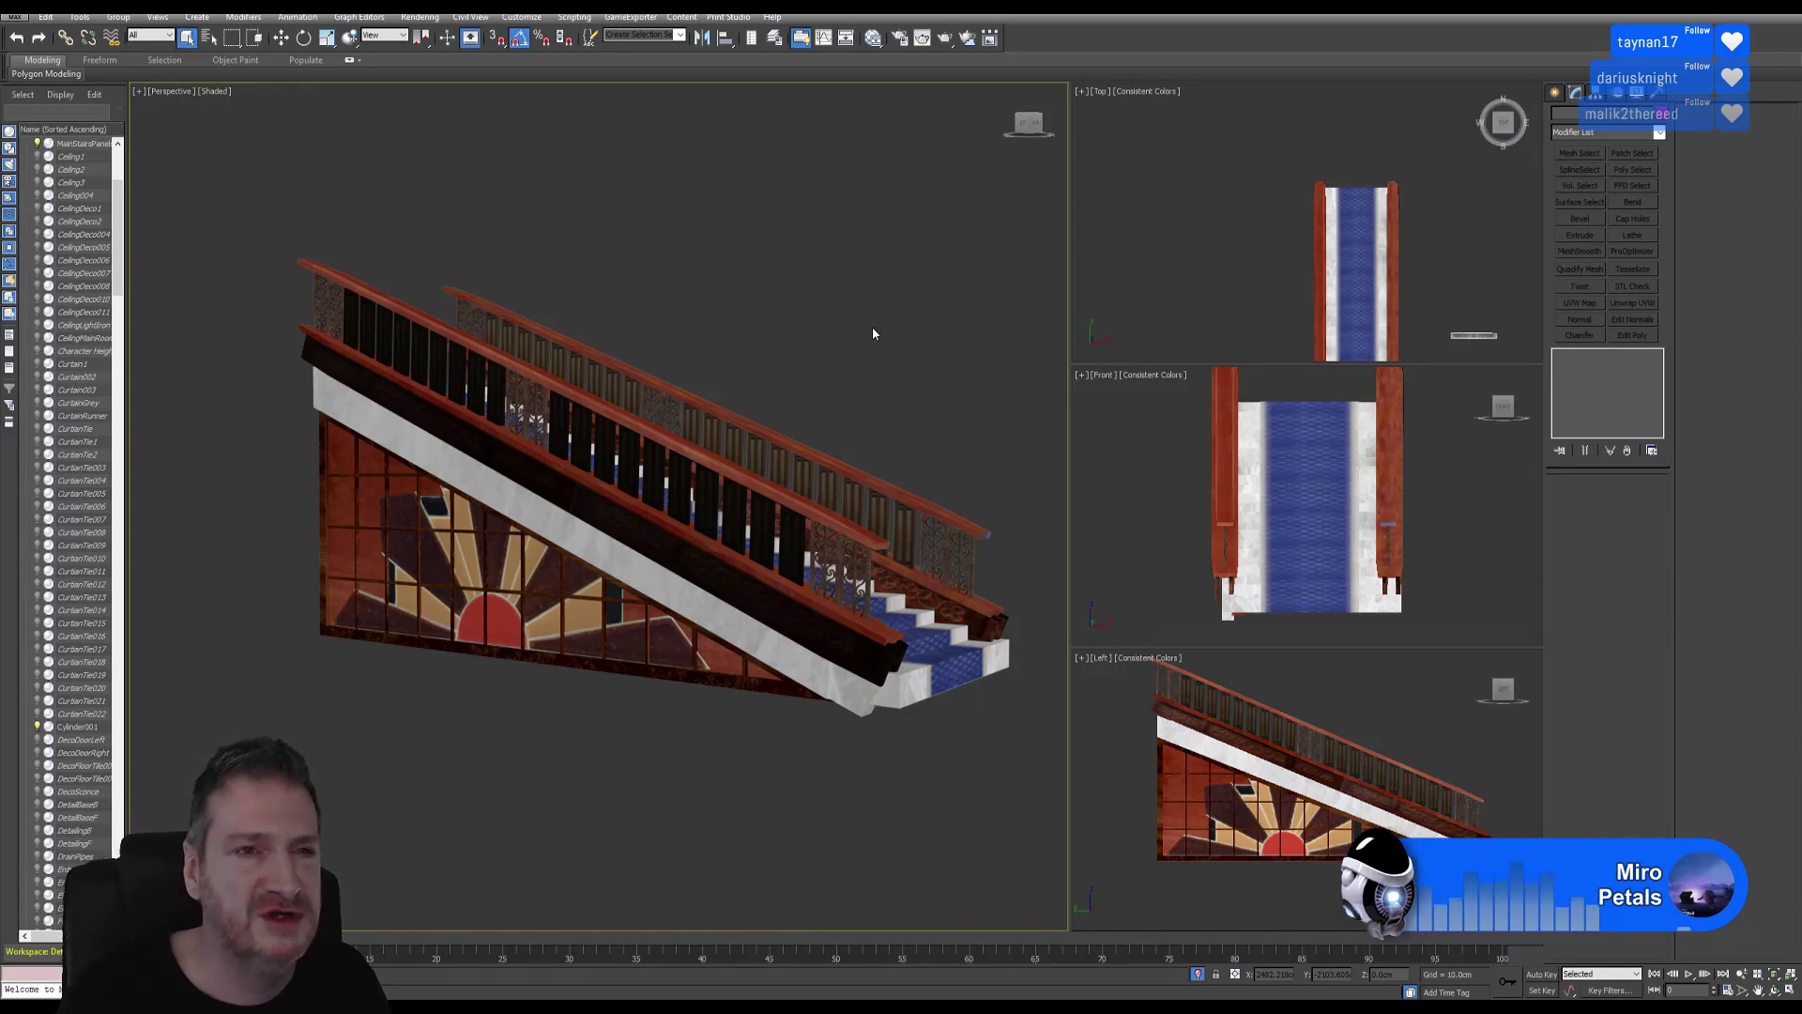
Add a Substance map below the lattice's bitmap in the Slate Material Editor, check the Substance Painter project, and delete the map.
left_click(871, 39)
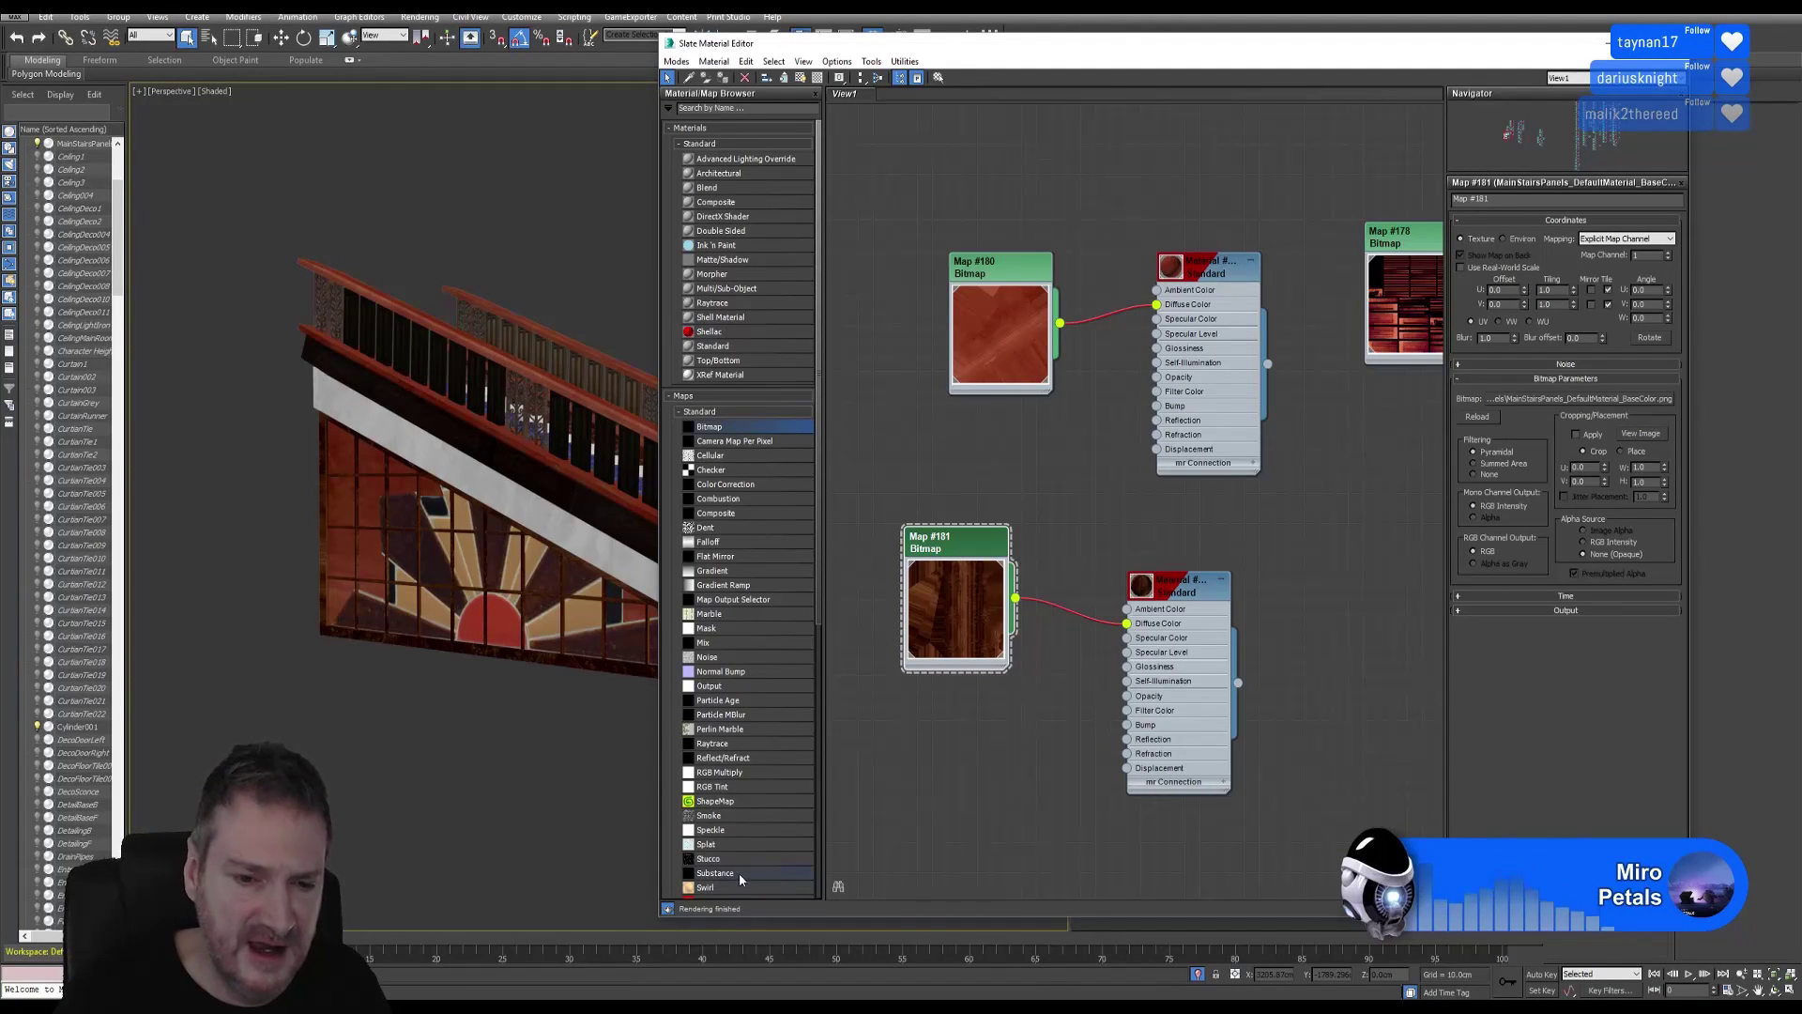
left_click_drag(715, 879, 924, 809)
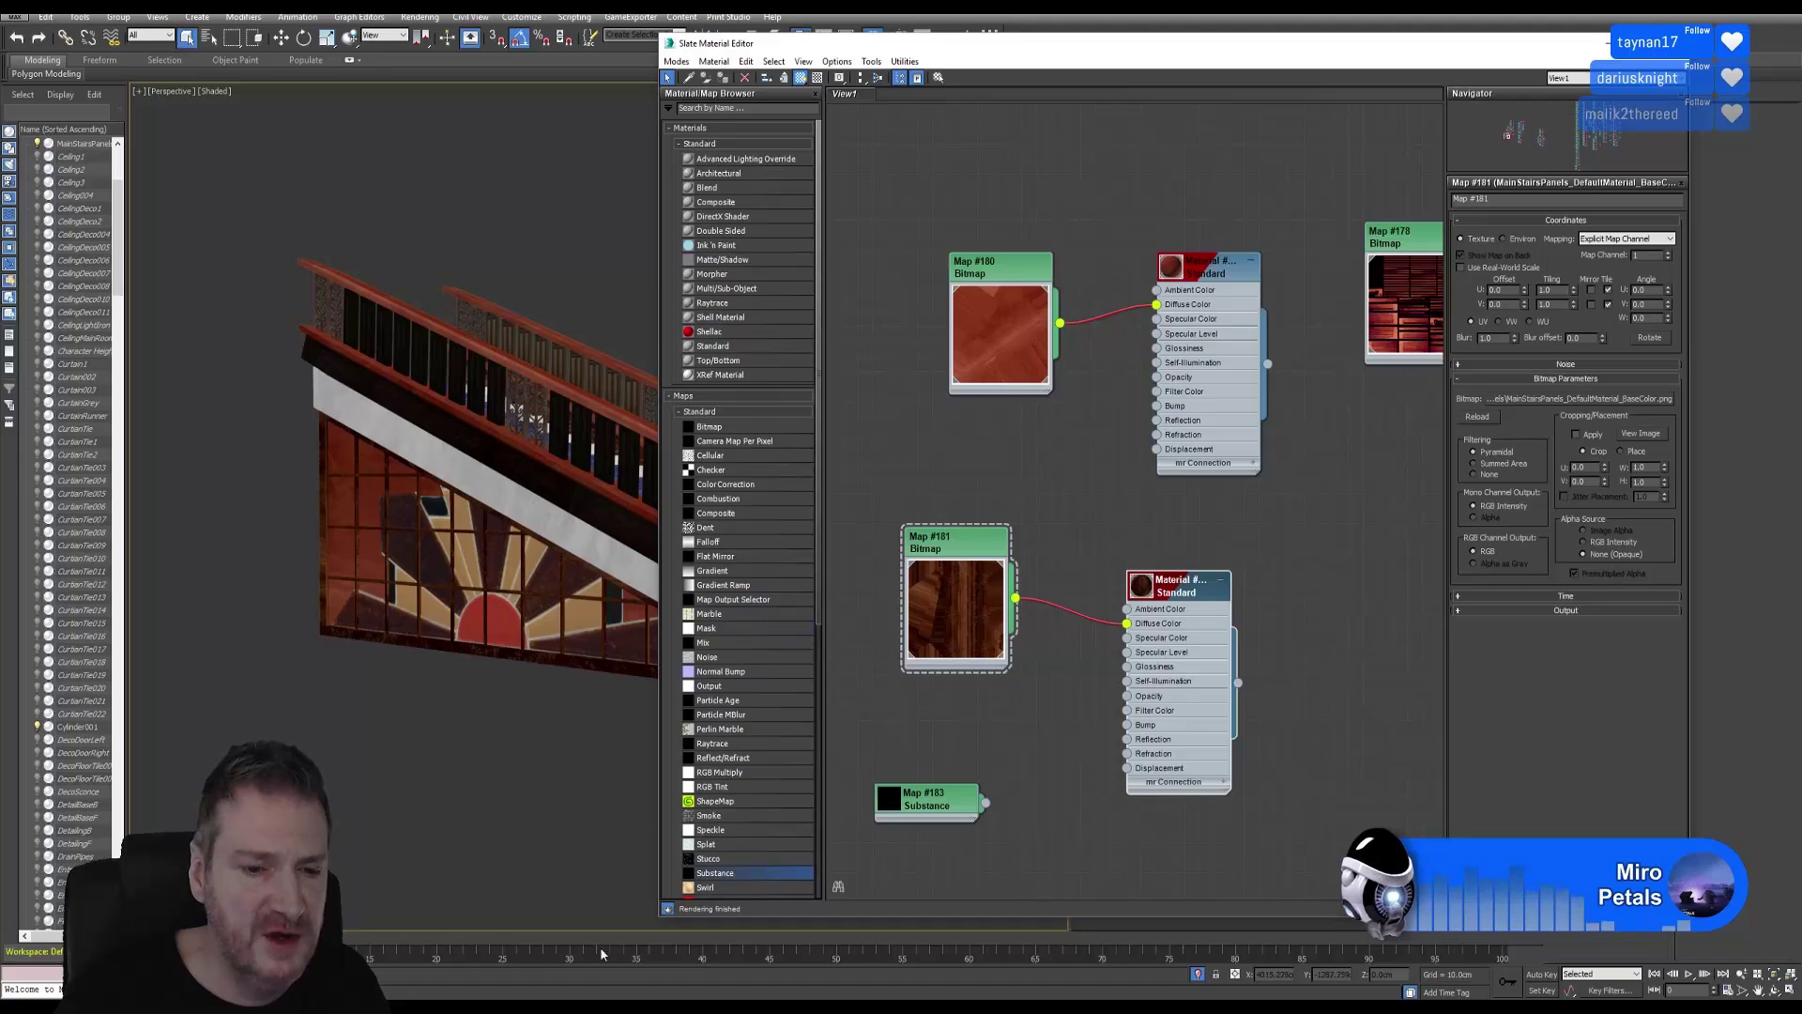
key("alt+Tab")
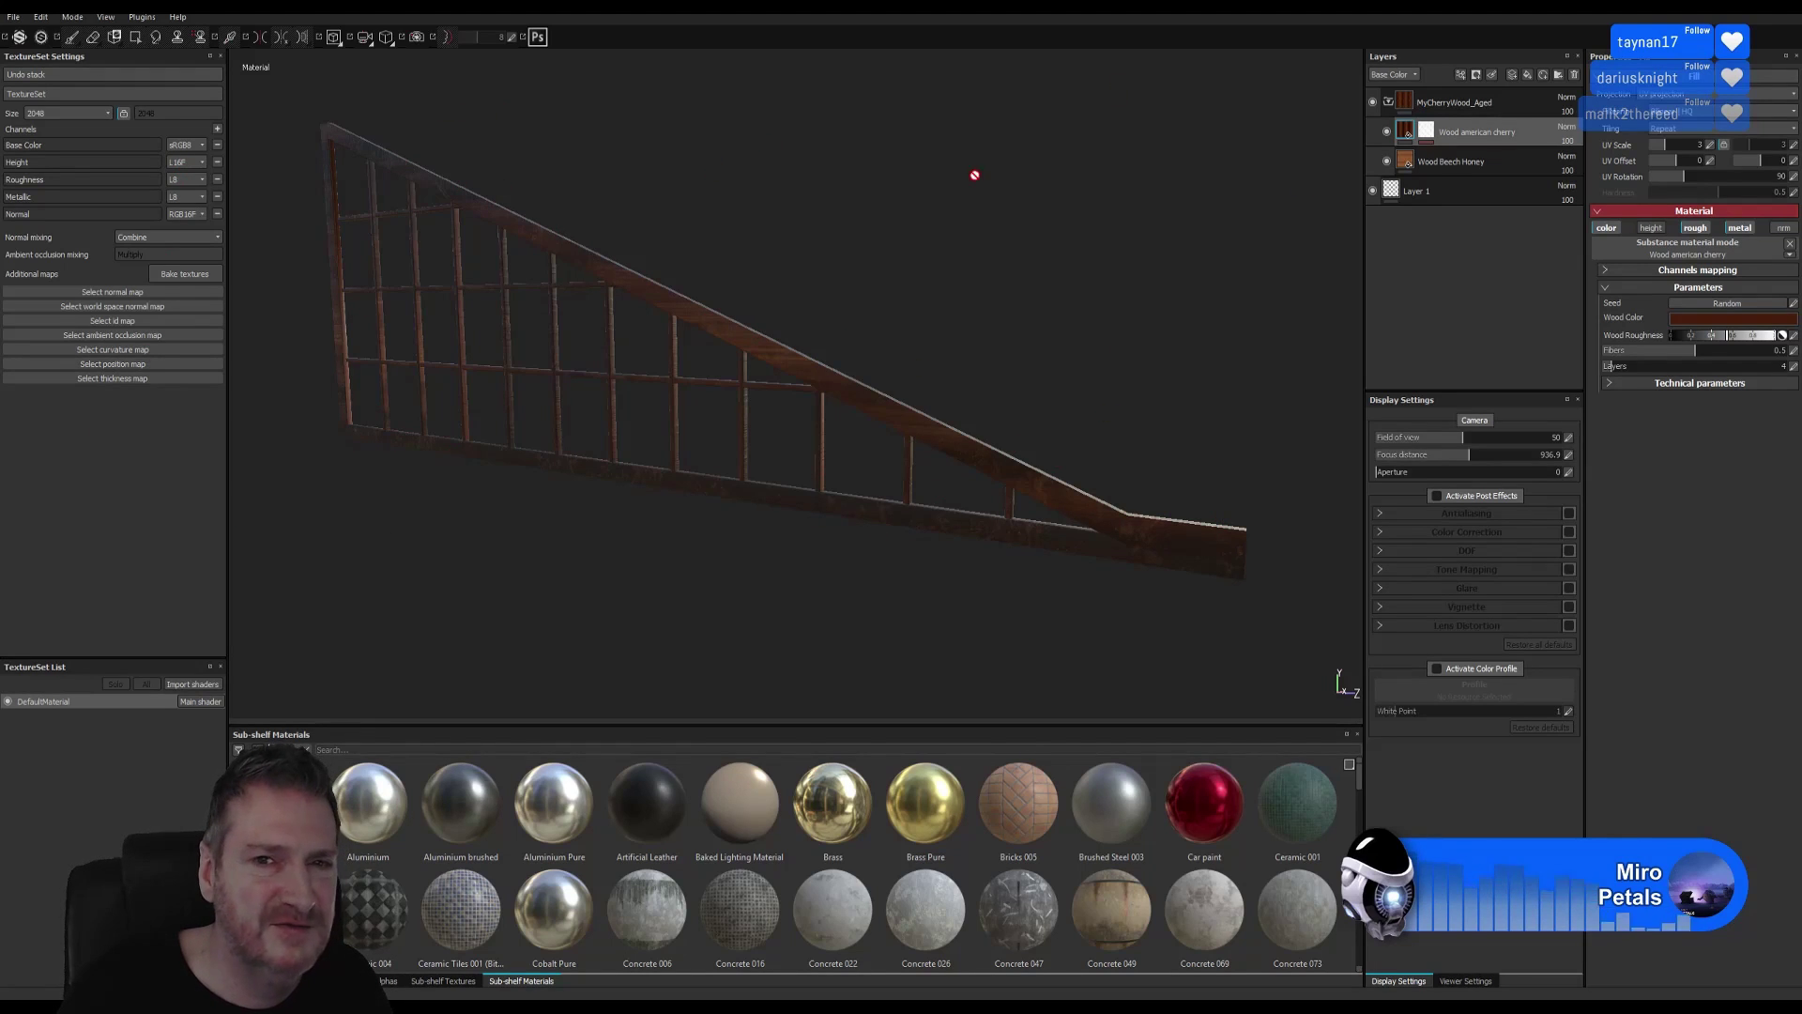
key("alt+Tab")
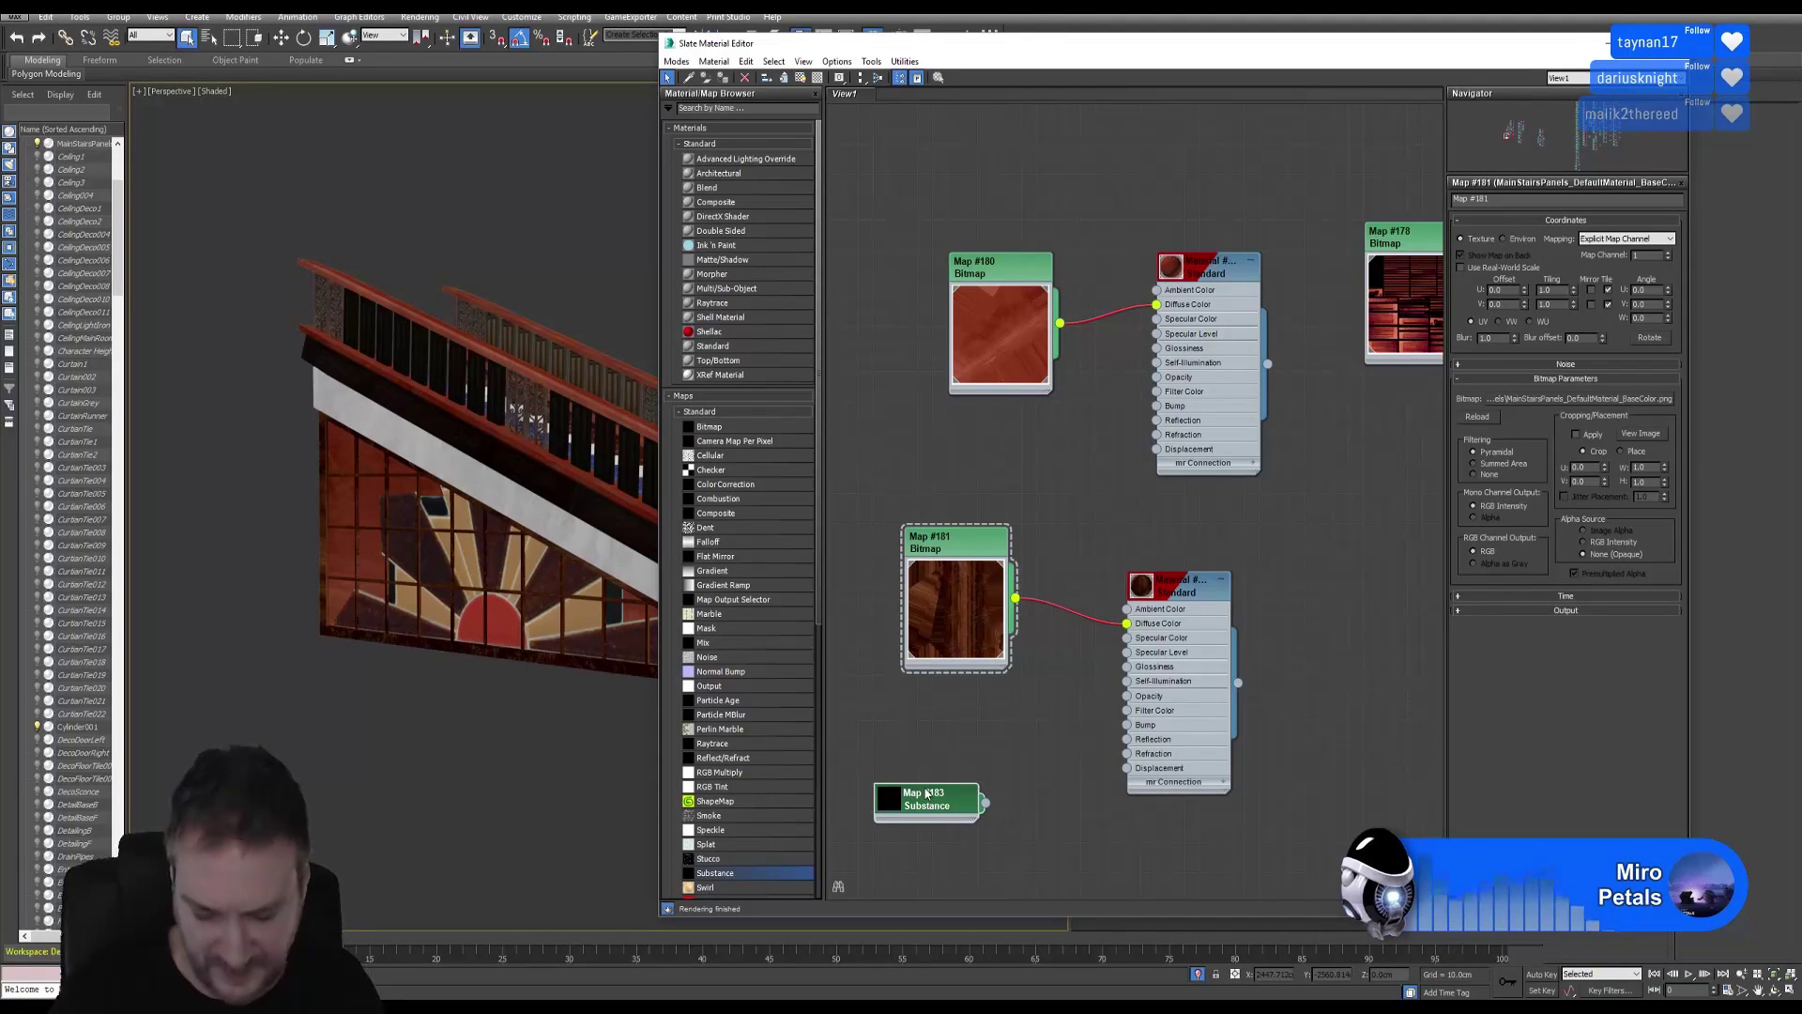
key("Delete")
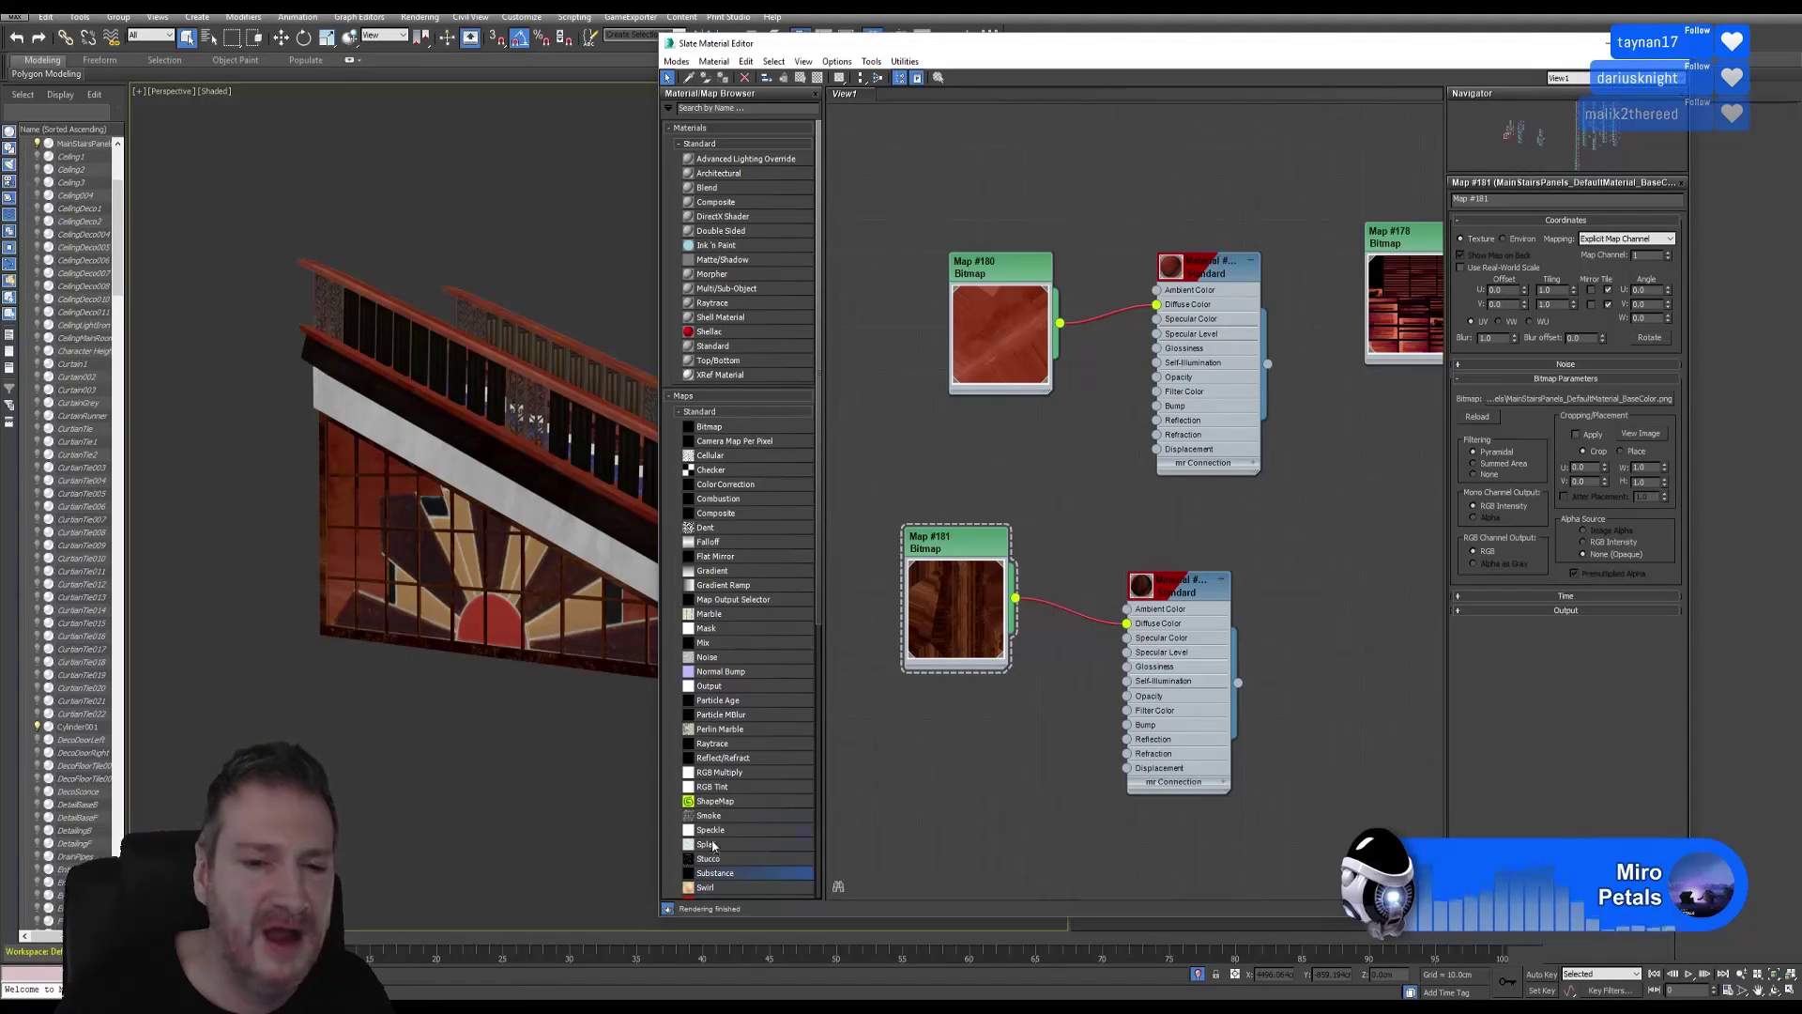
Place a new Substance map under the lattice's bitmap node and examine its package, texture size and information parameters.
left_click_drag(731, 877, 997, 768)
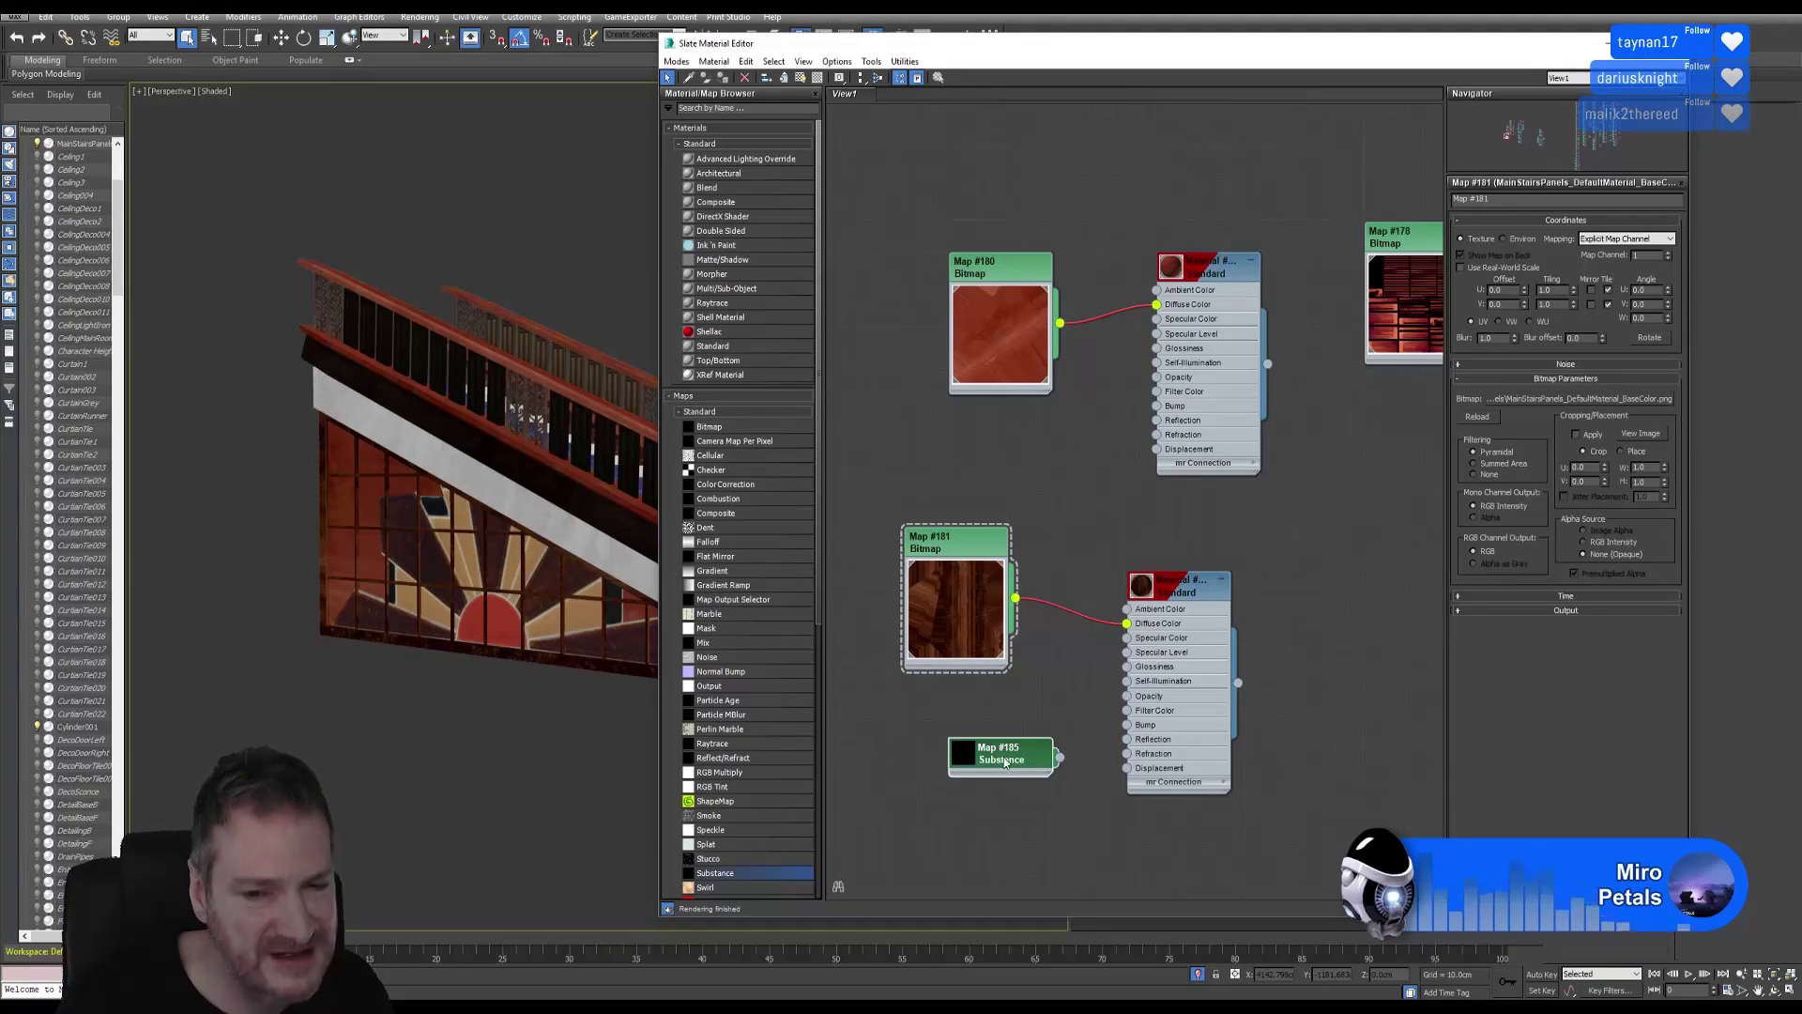
left_click_drag(982, 776, 952, 767)
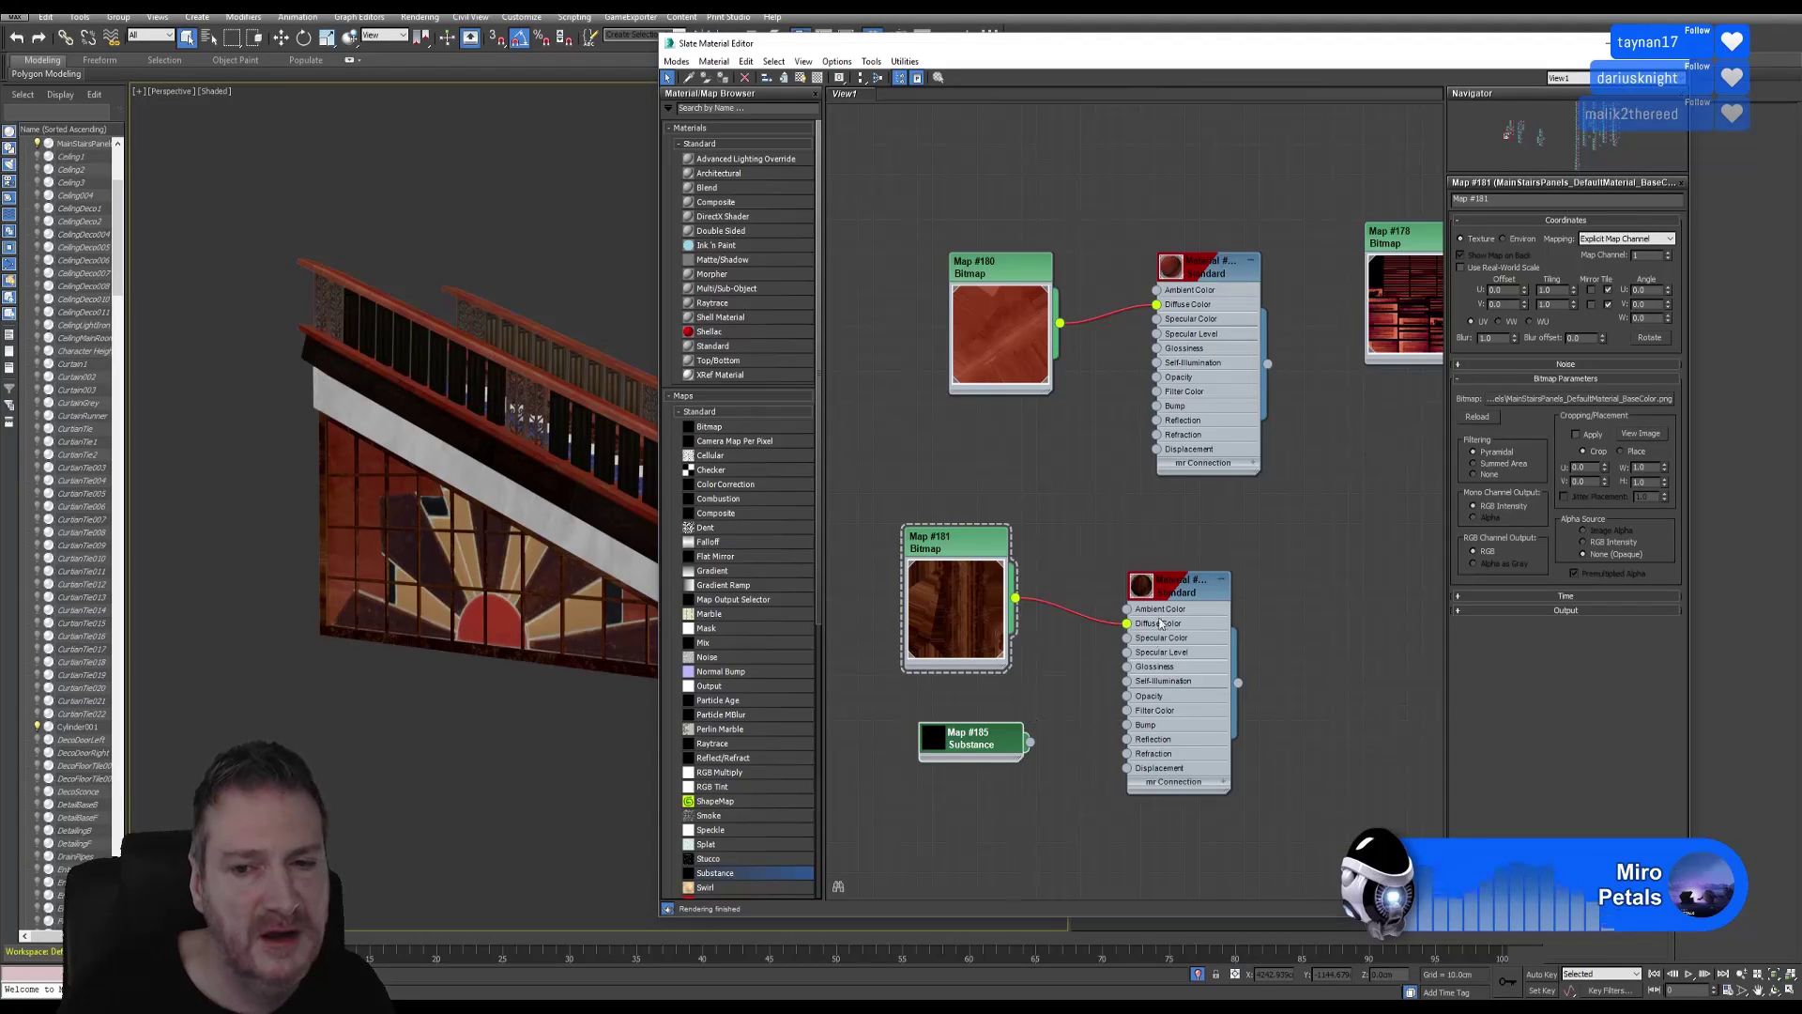
left_click(1175, 593)
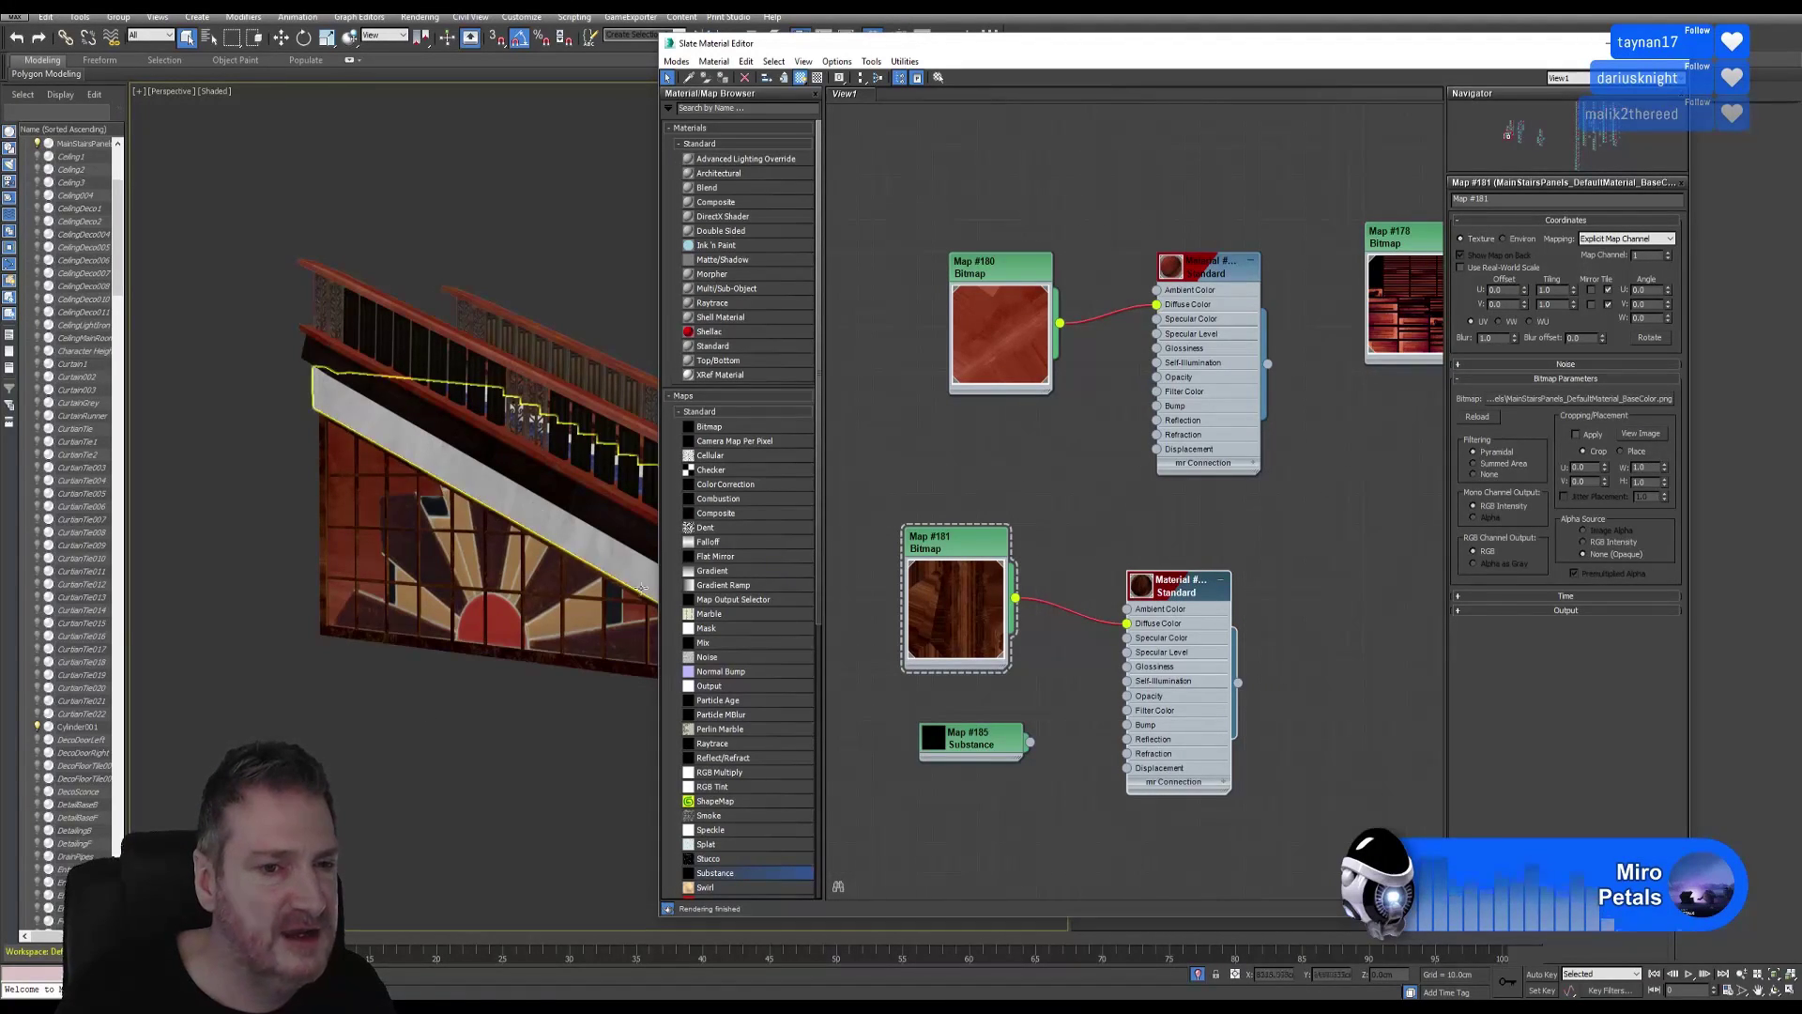
left_click(979, 749)
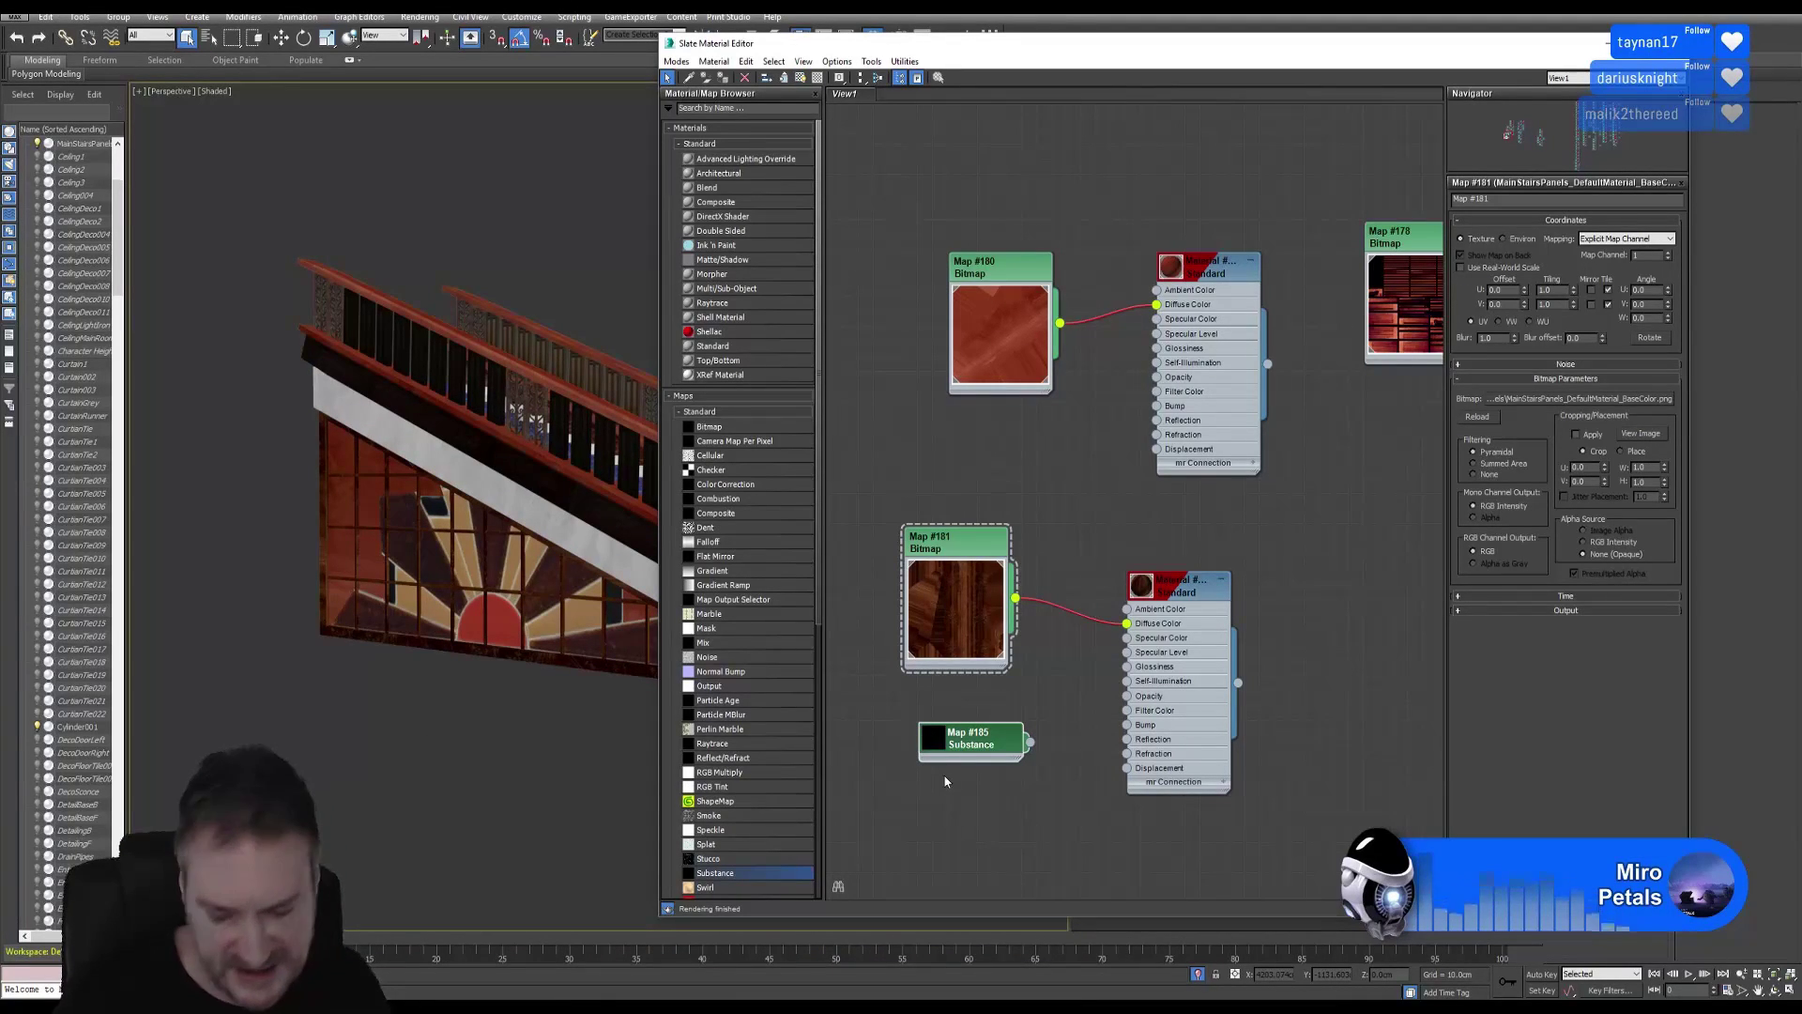
double_click(990, 744)
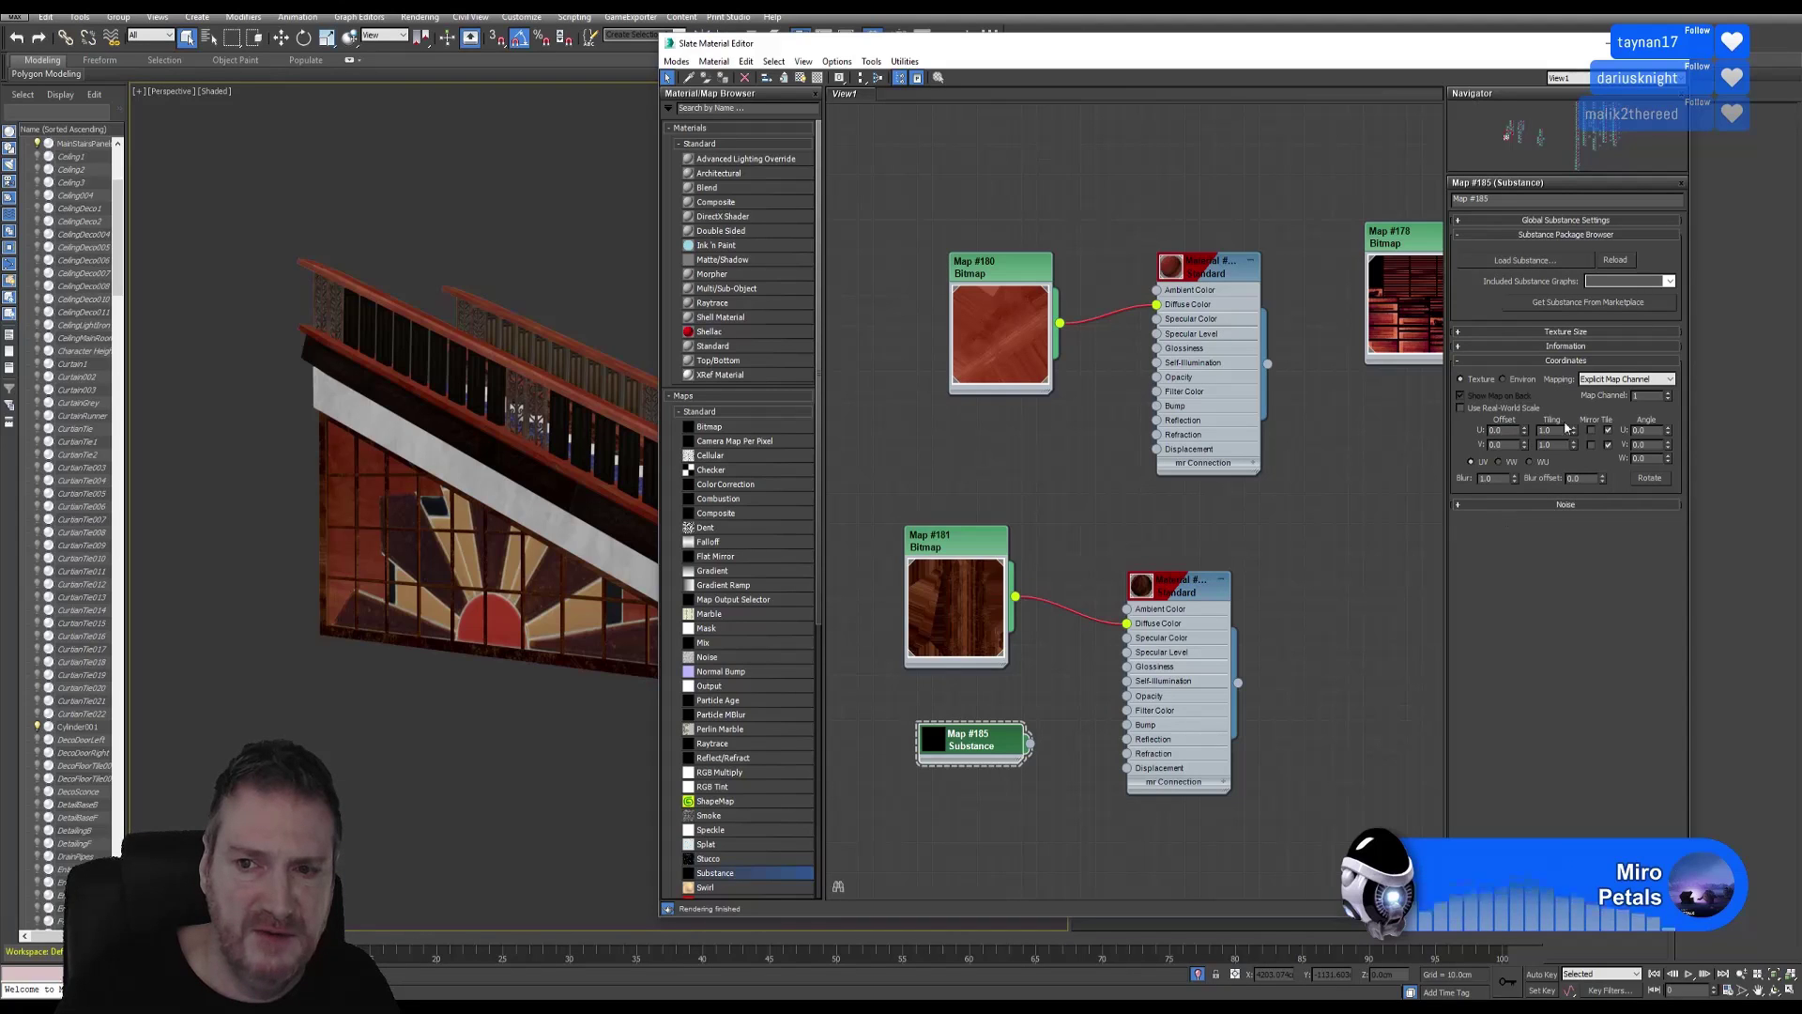
left_click(1458, 332)
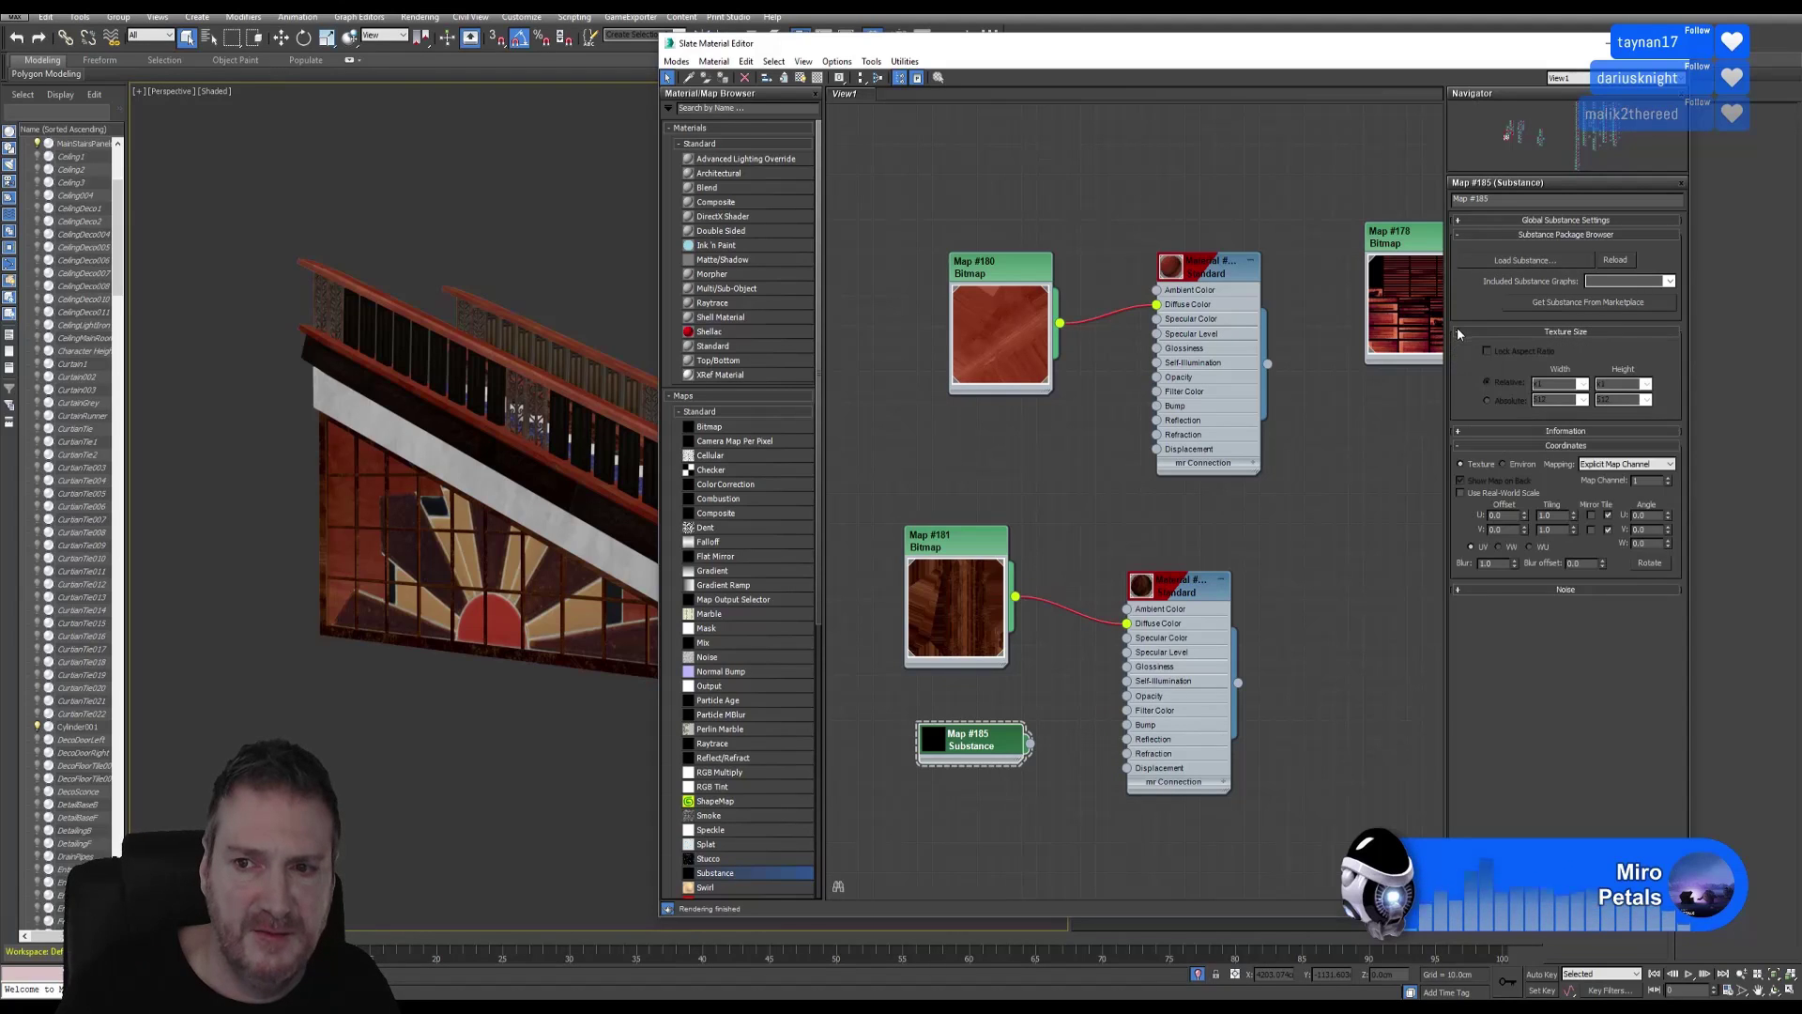
left_click(1461, 431)
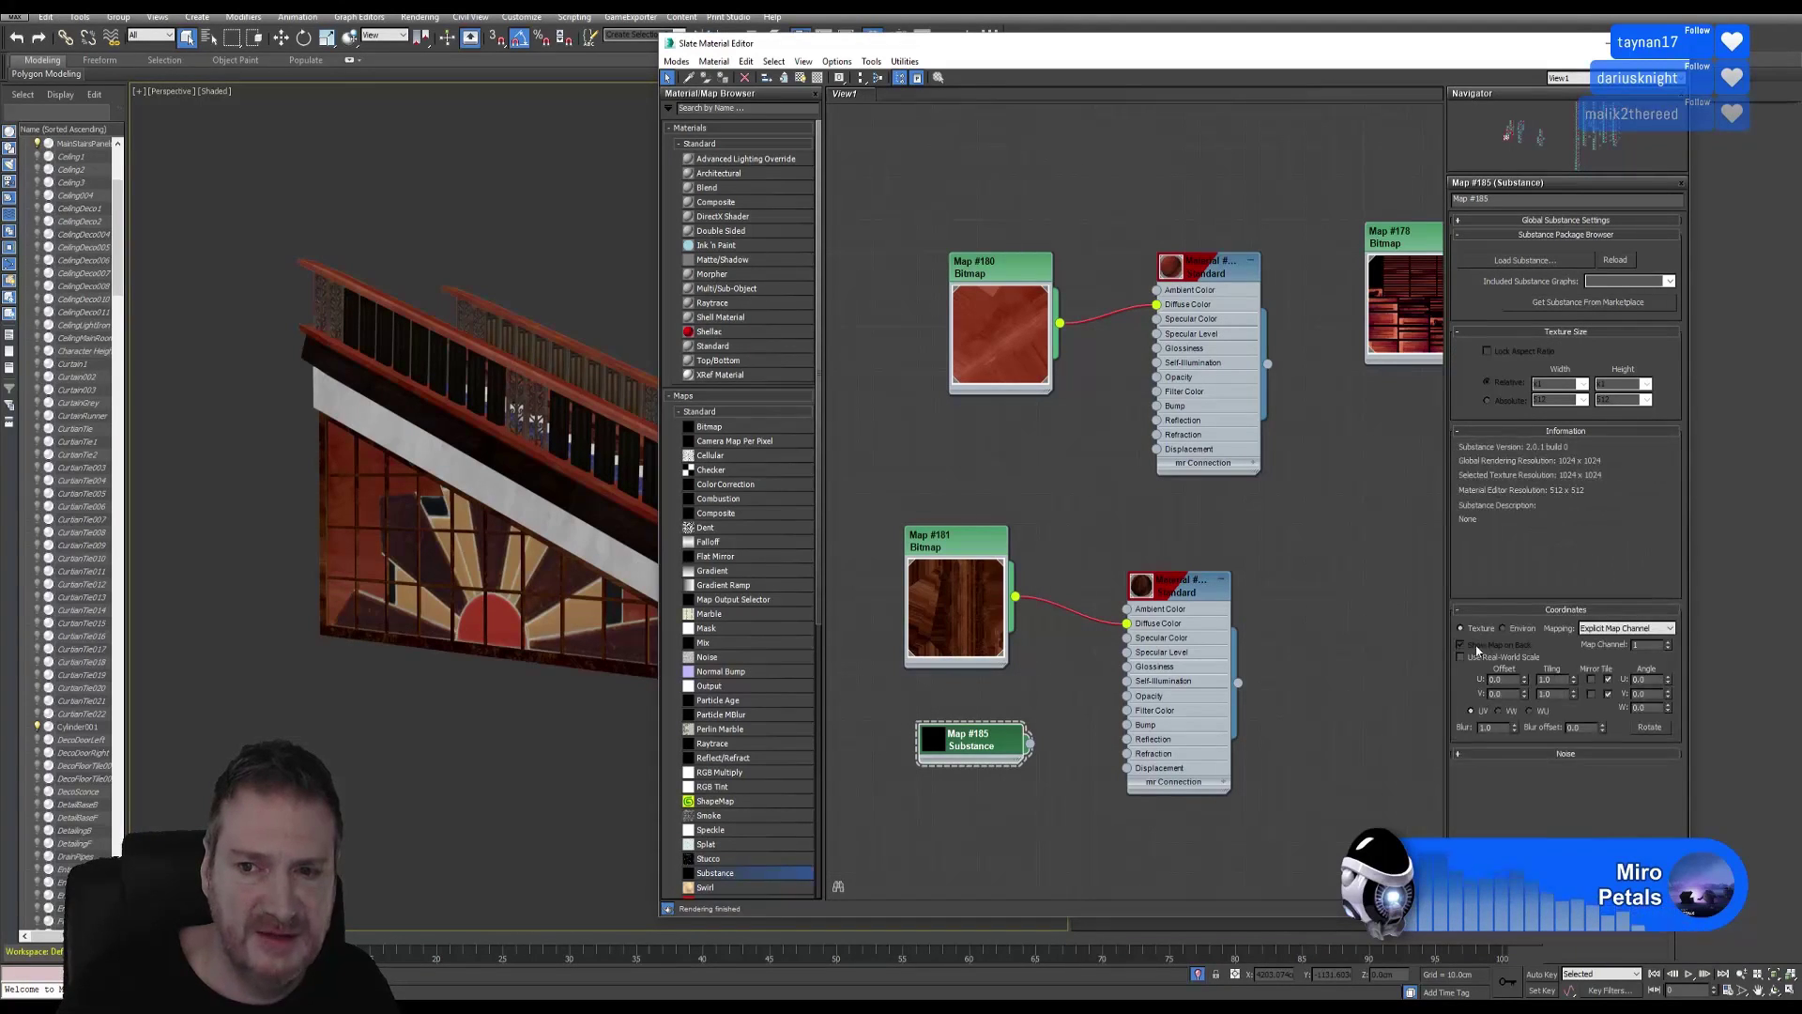
left_click(1461, 432)
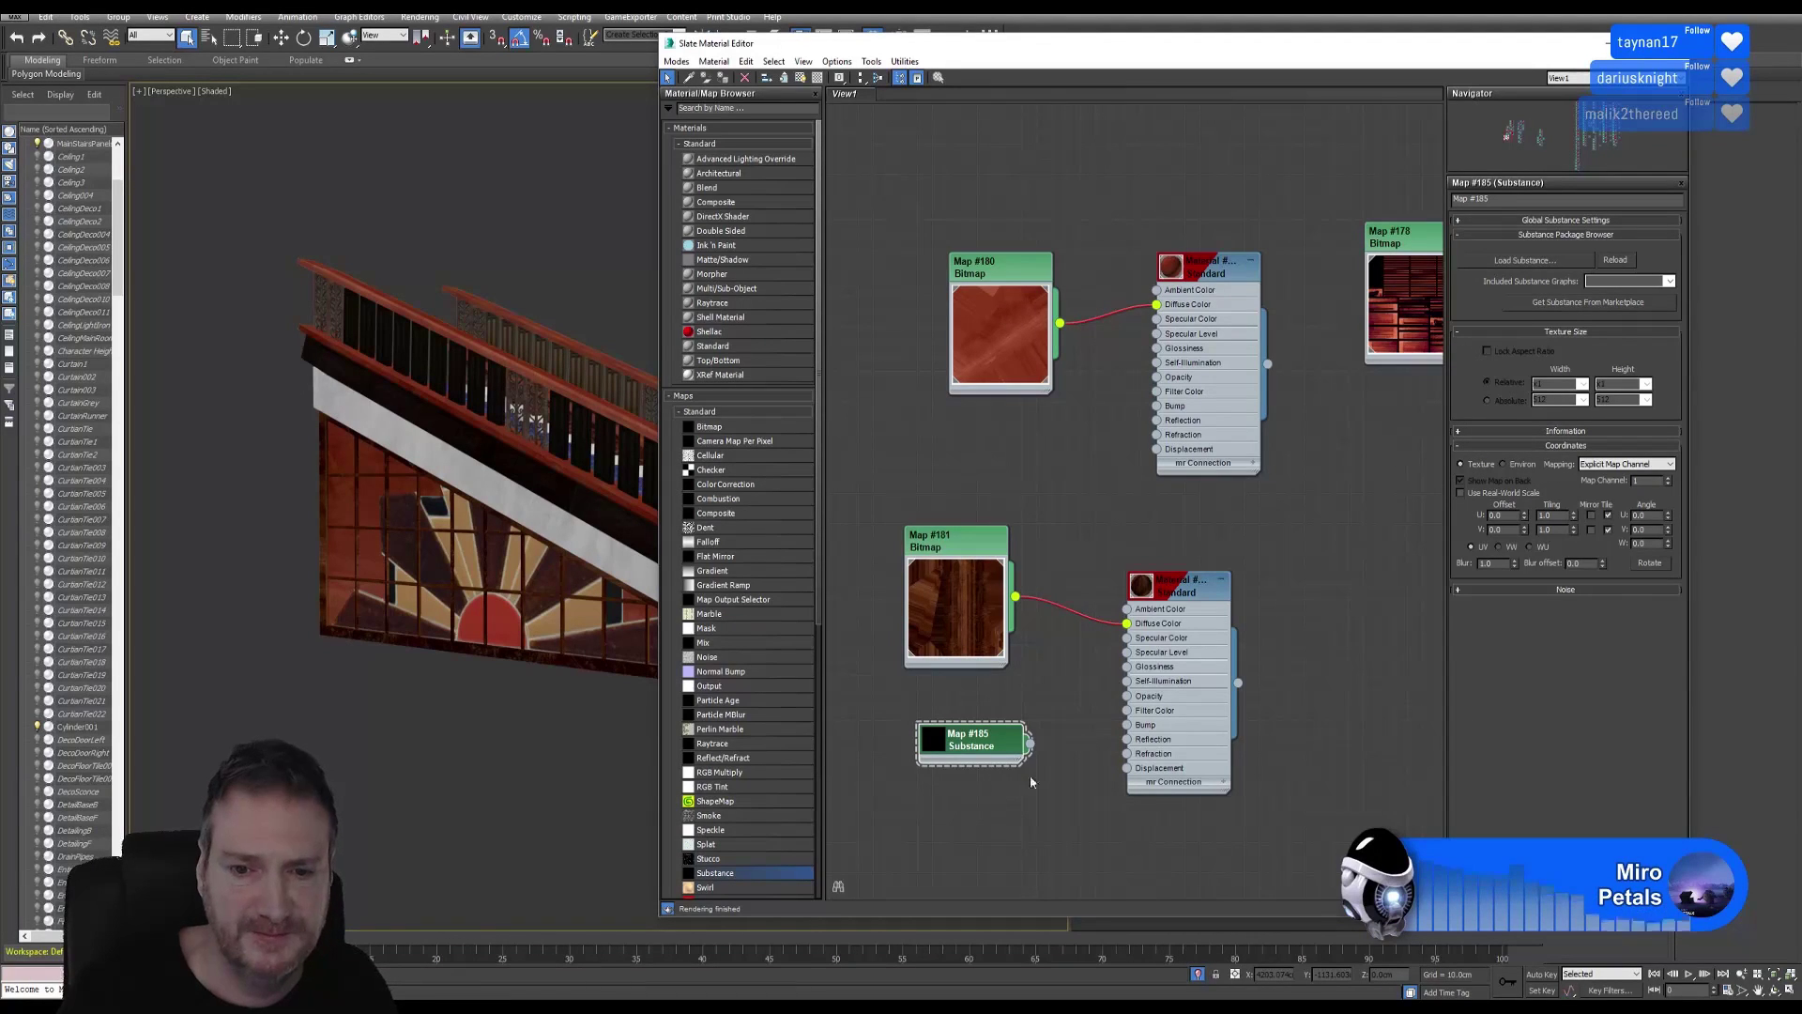
Delete the unconnected Substance map from the node view and close the Slate Material Editor.
middle_click_drag(976, 849, 970, 826)
key("Delete")
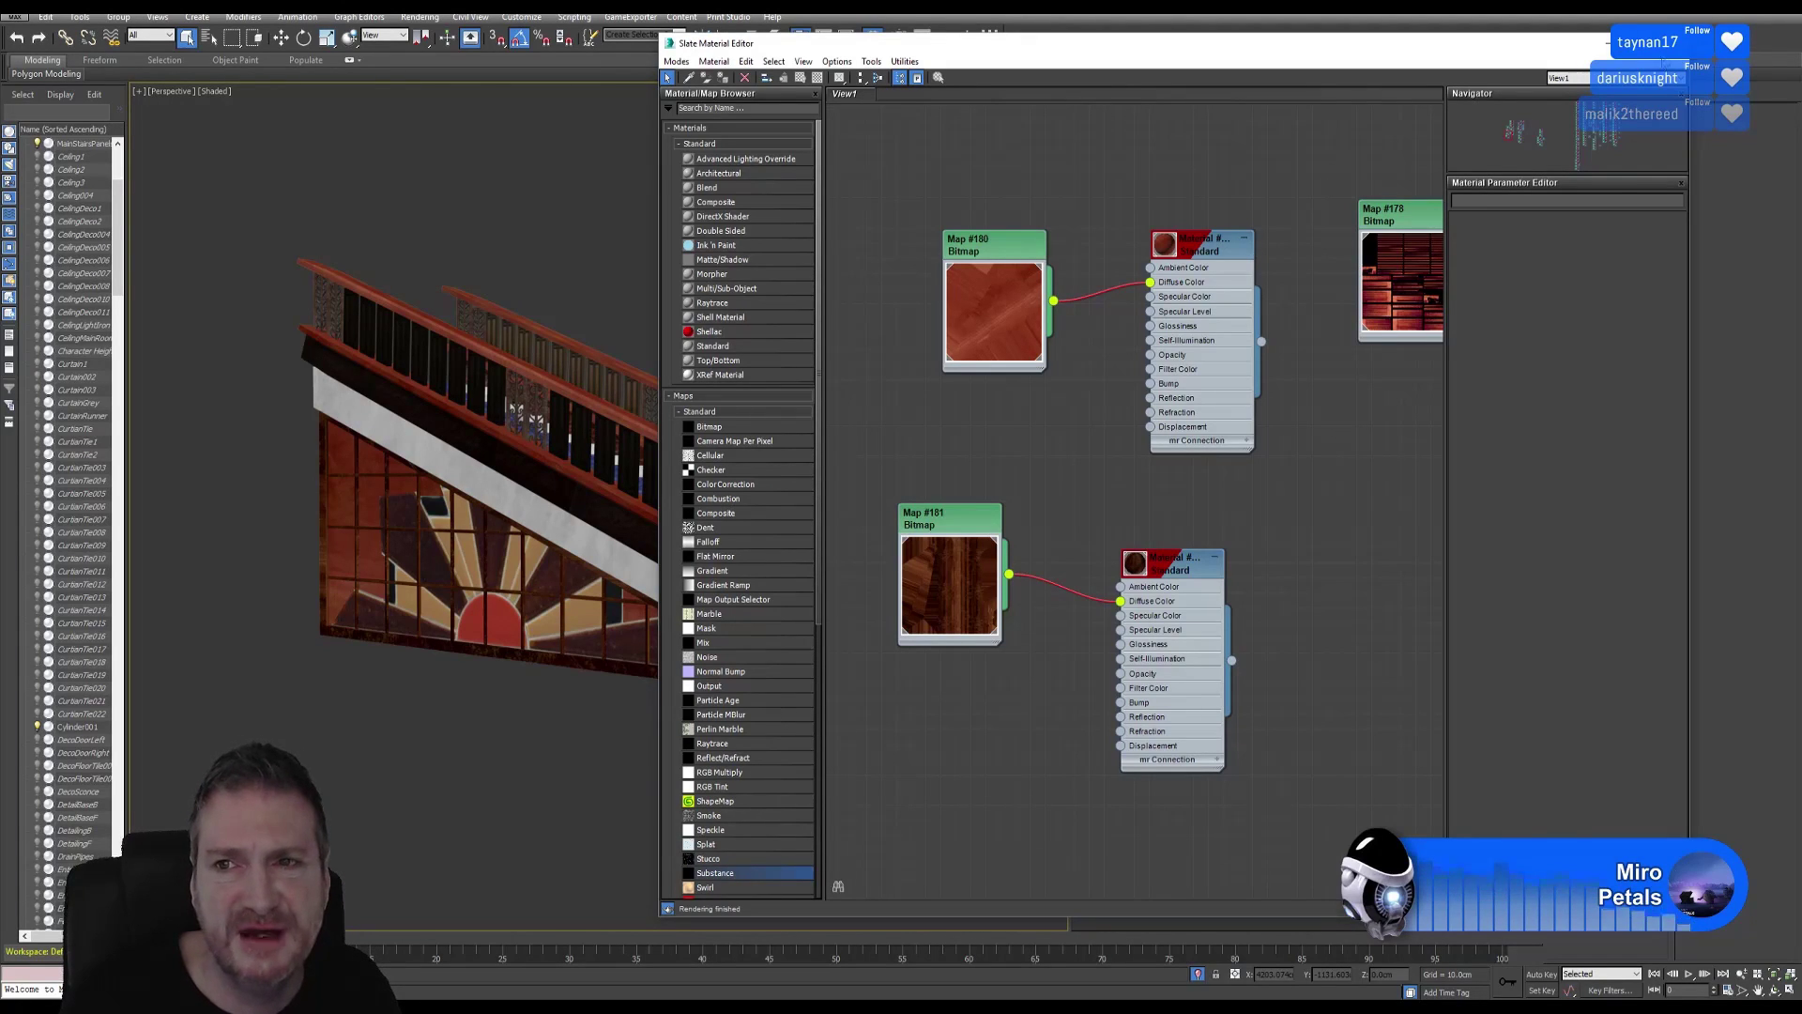
left_click(1670, 43)
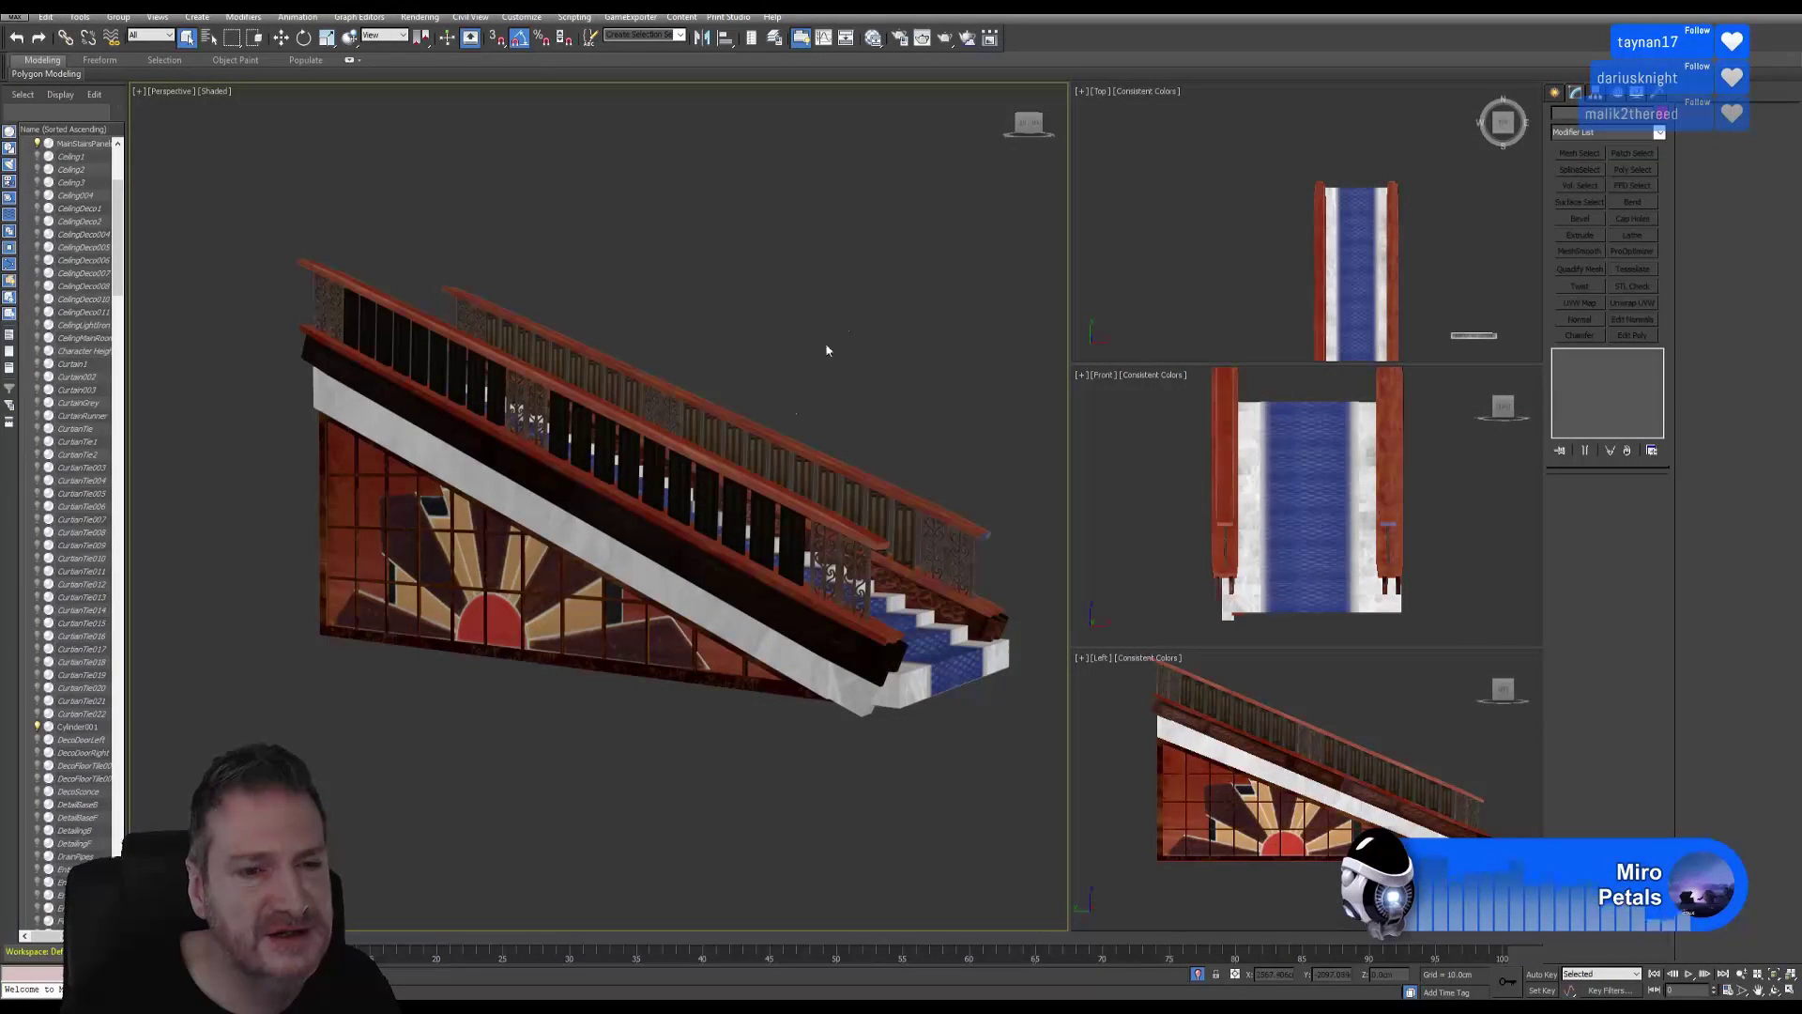
key("super")
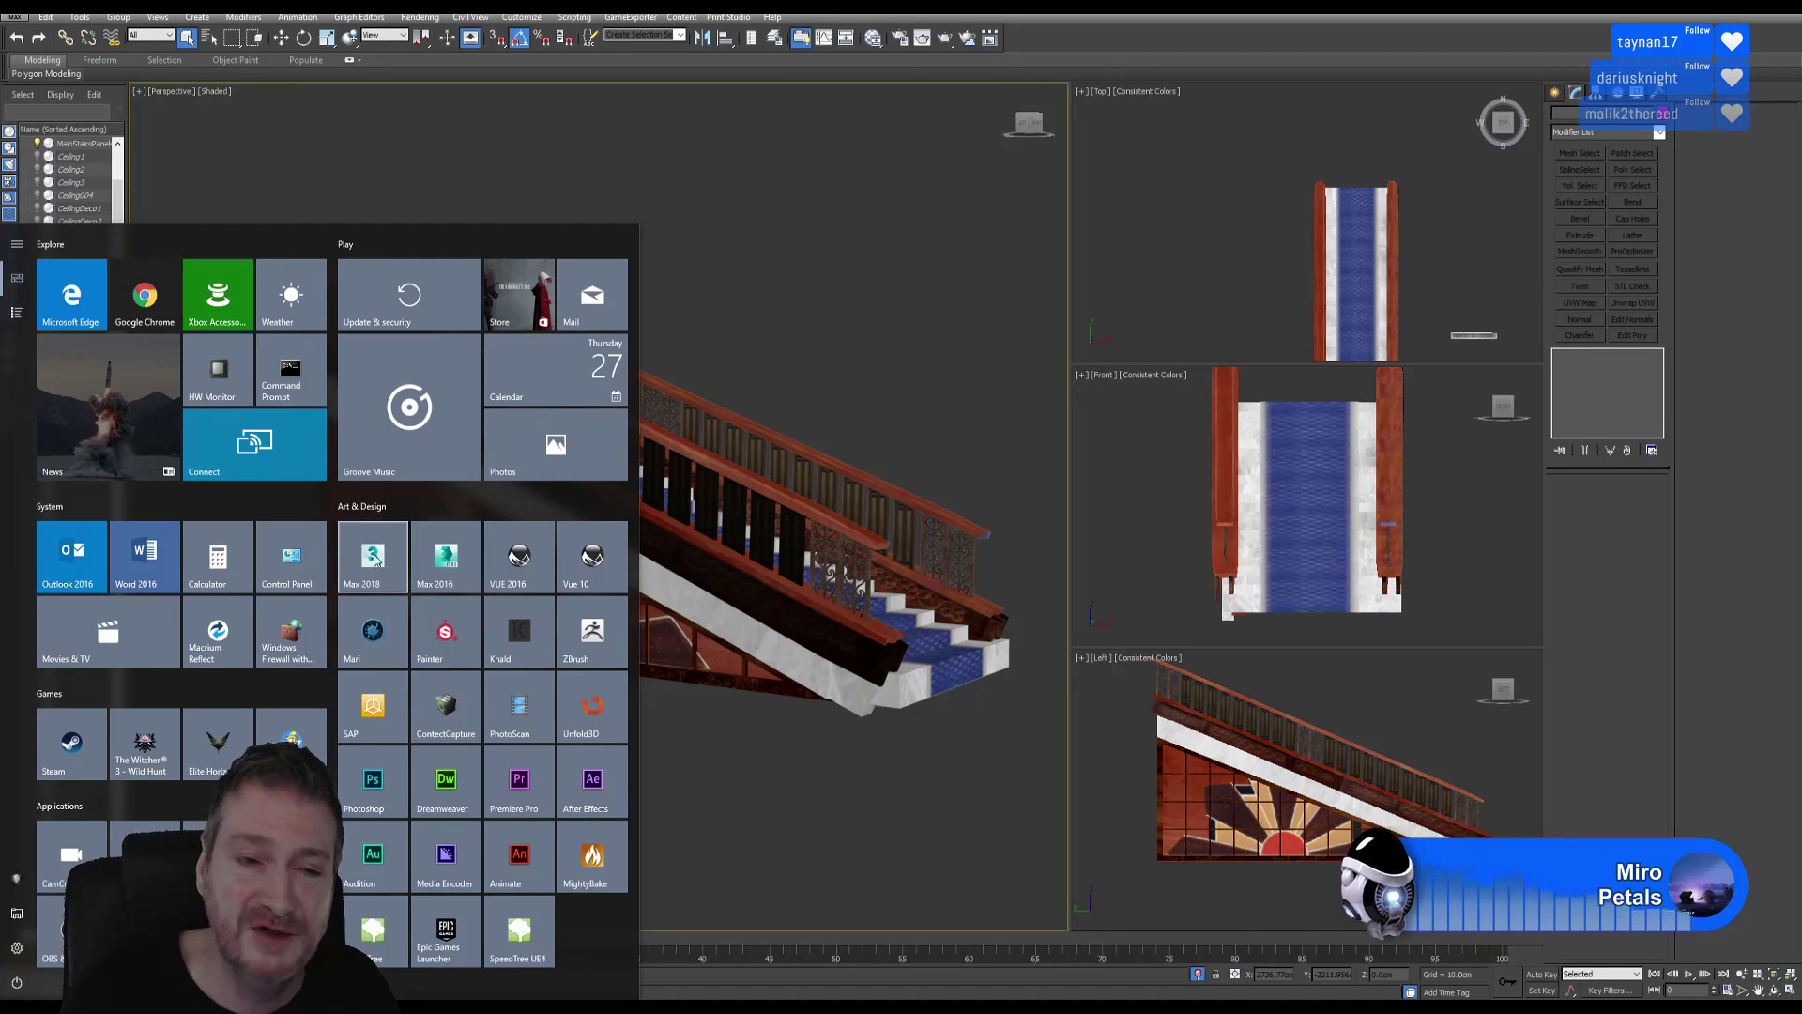
left_click(1022, 73)
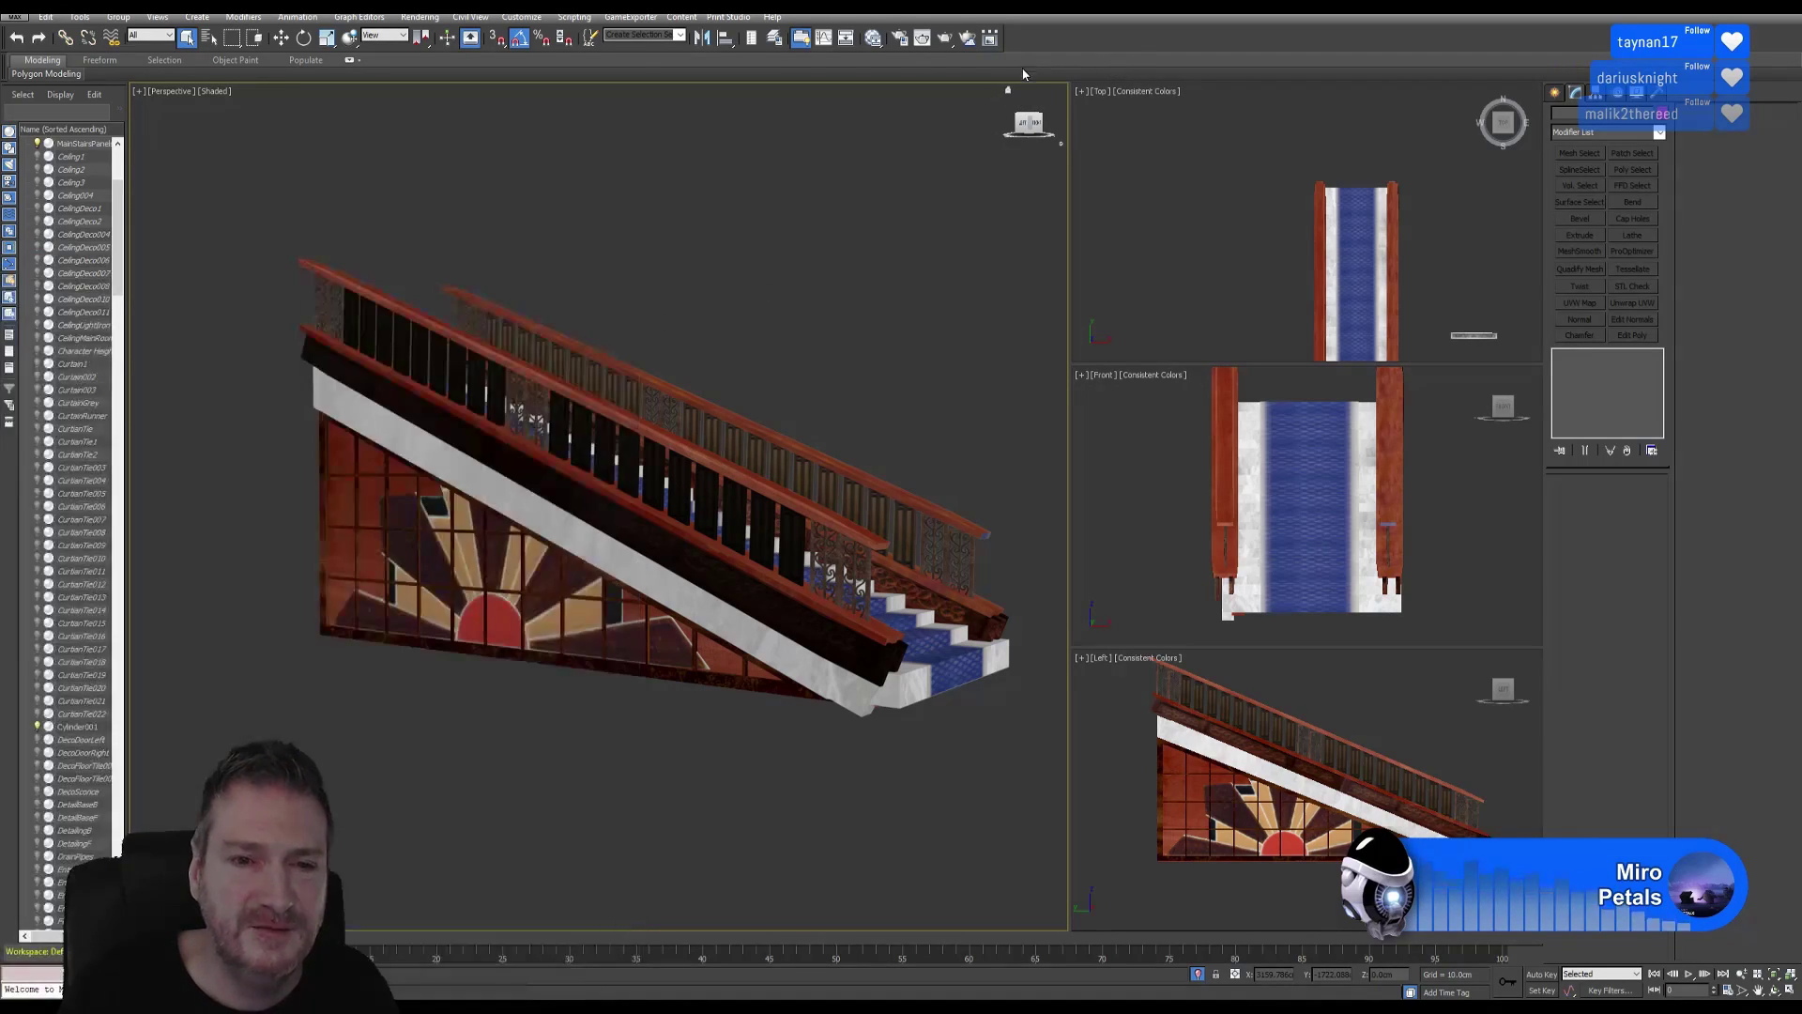
middle_click_drag(779, 301, 793, 317)
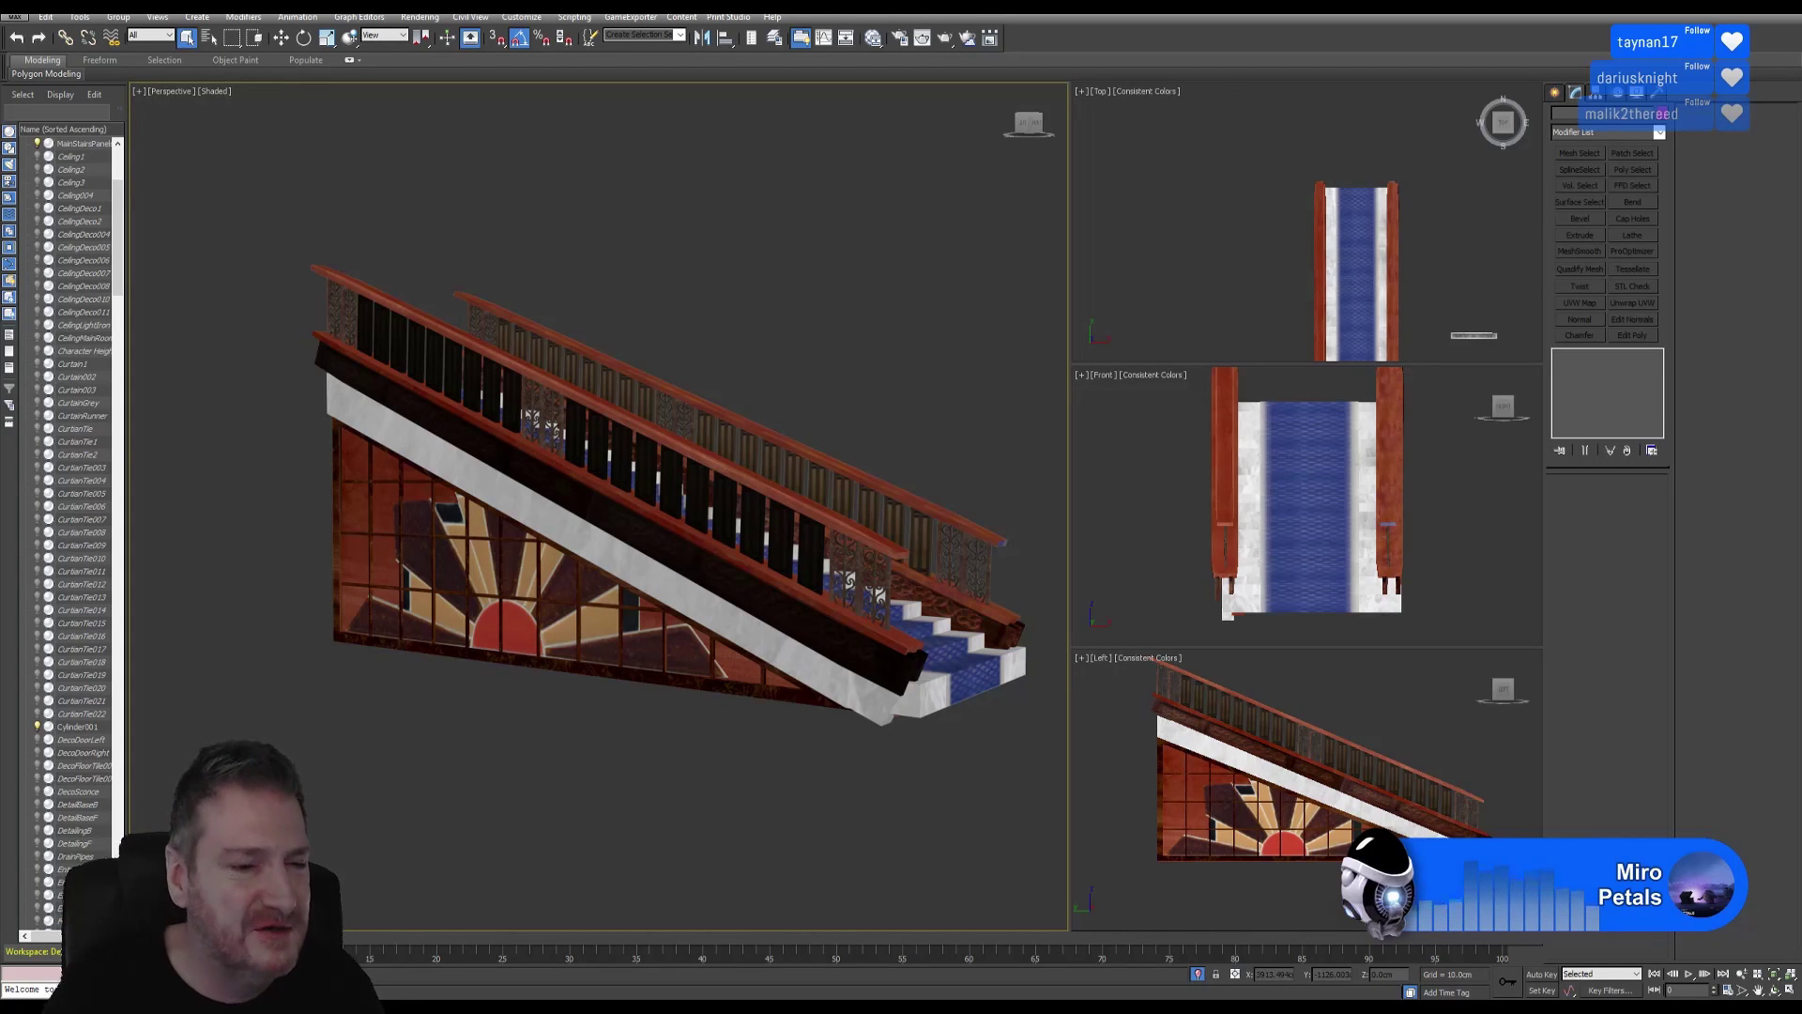
key("super")
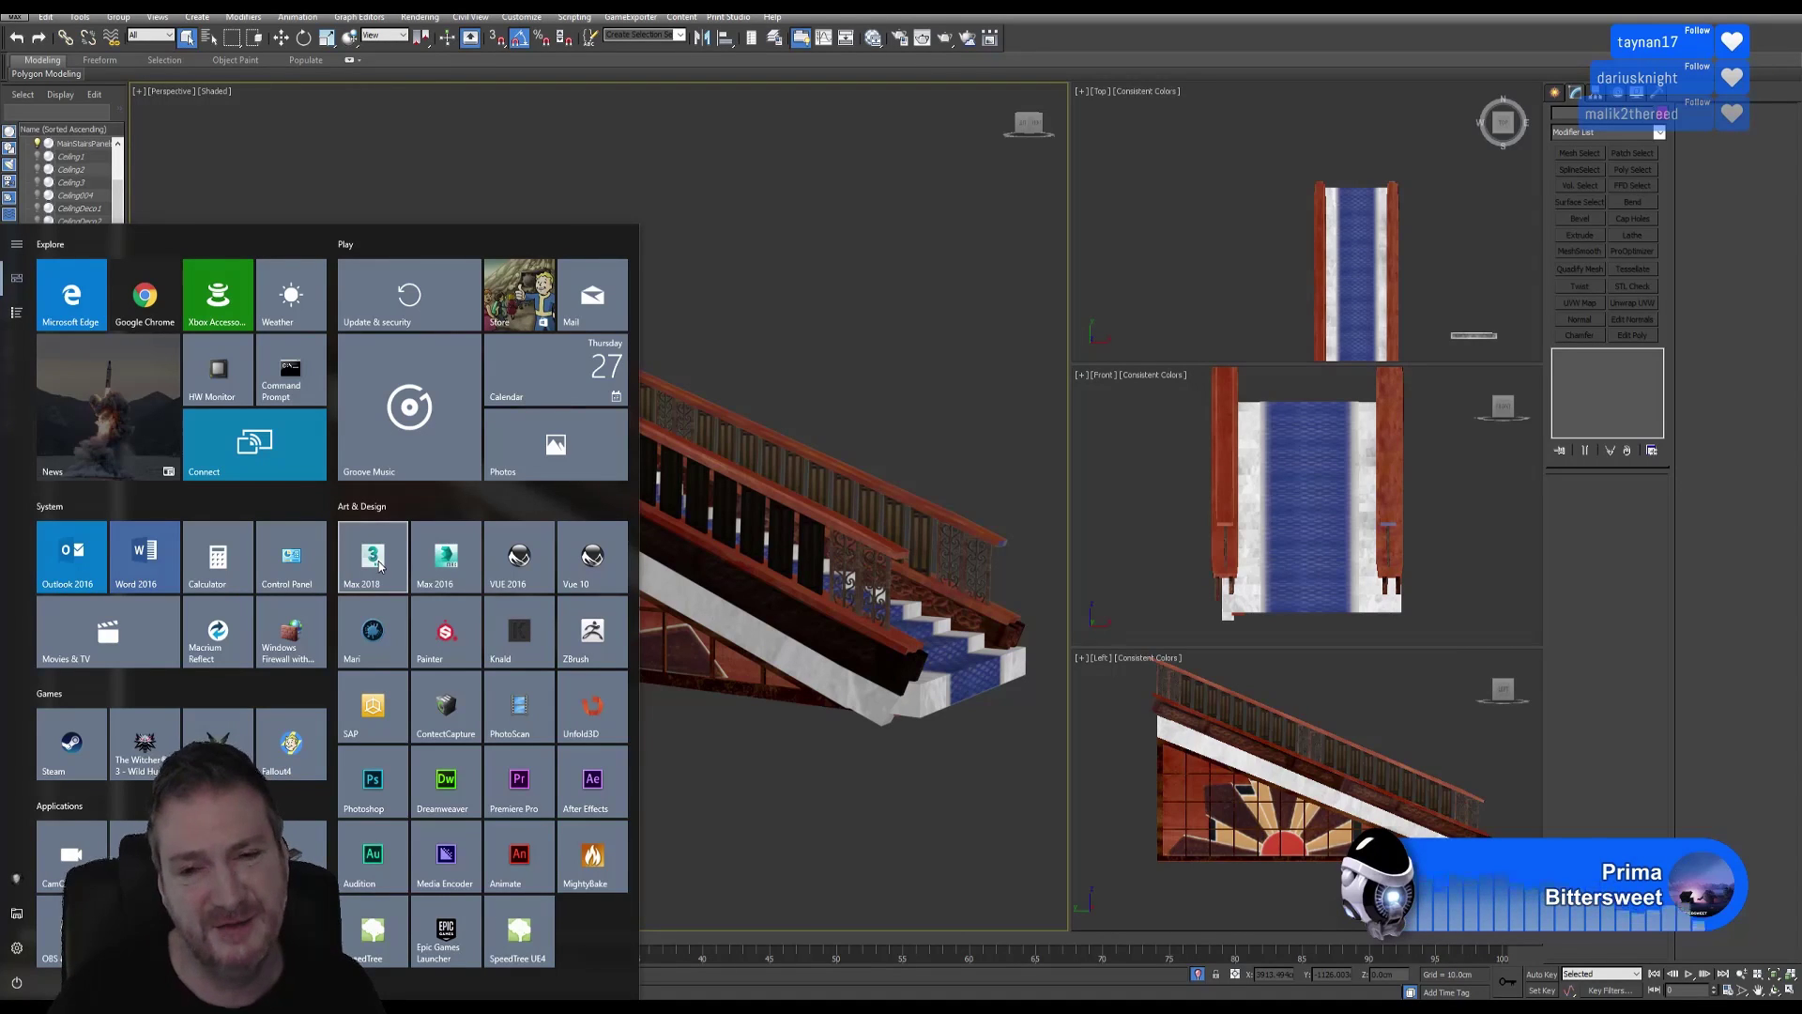
left_click(1105, 24)
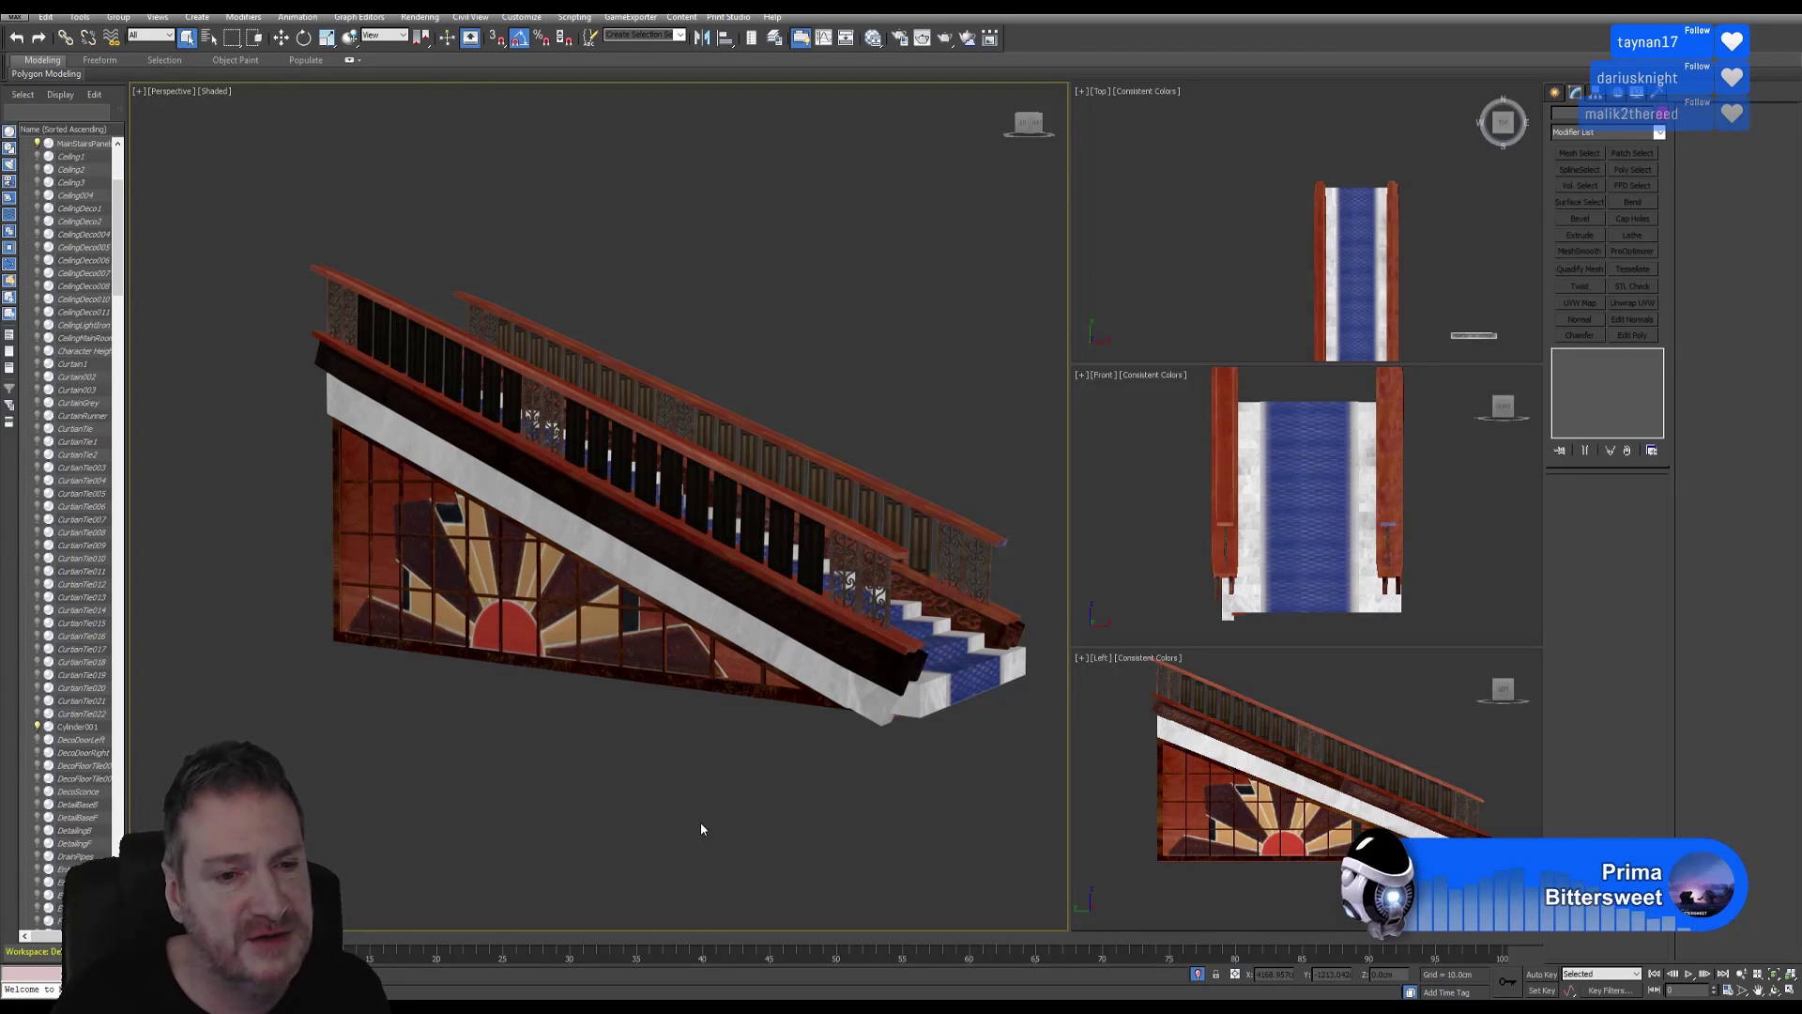
left_click(696, 669)
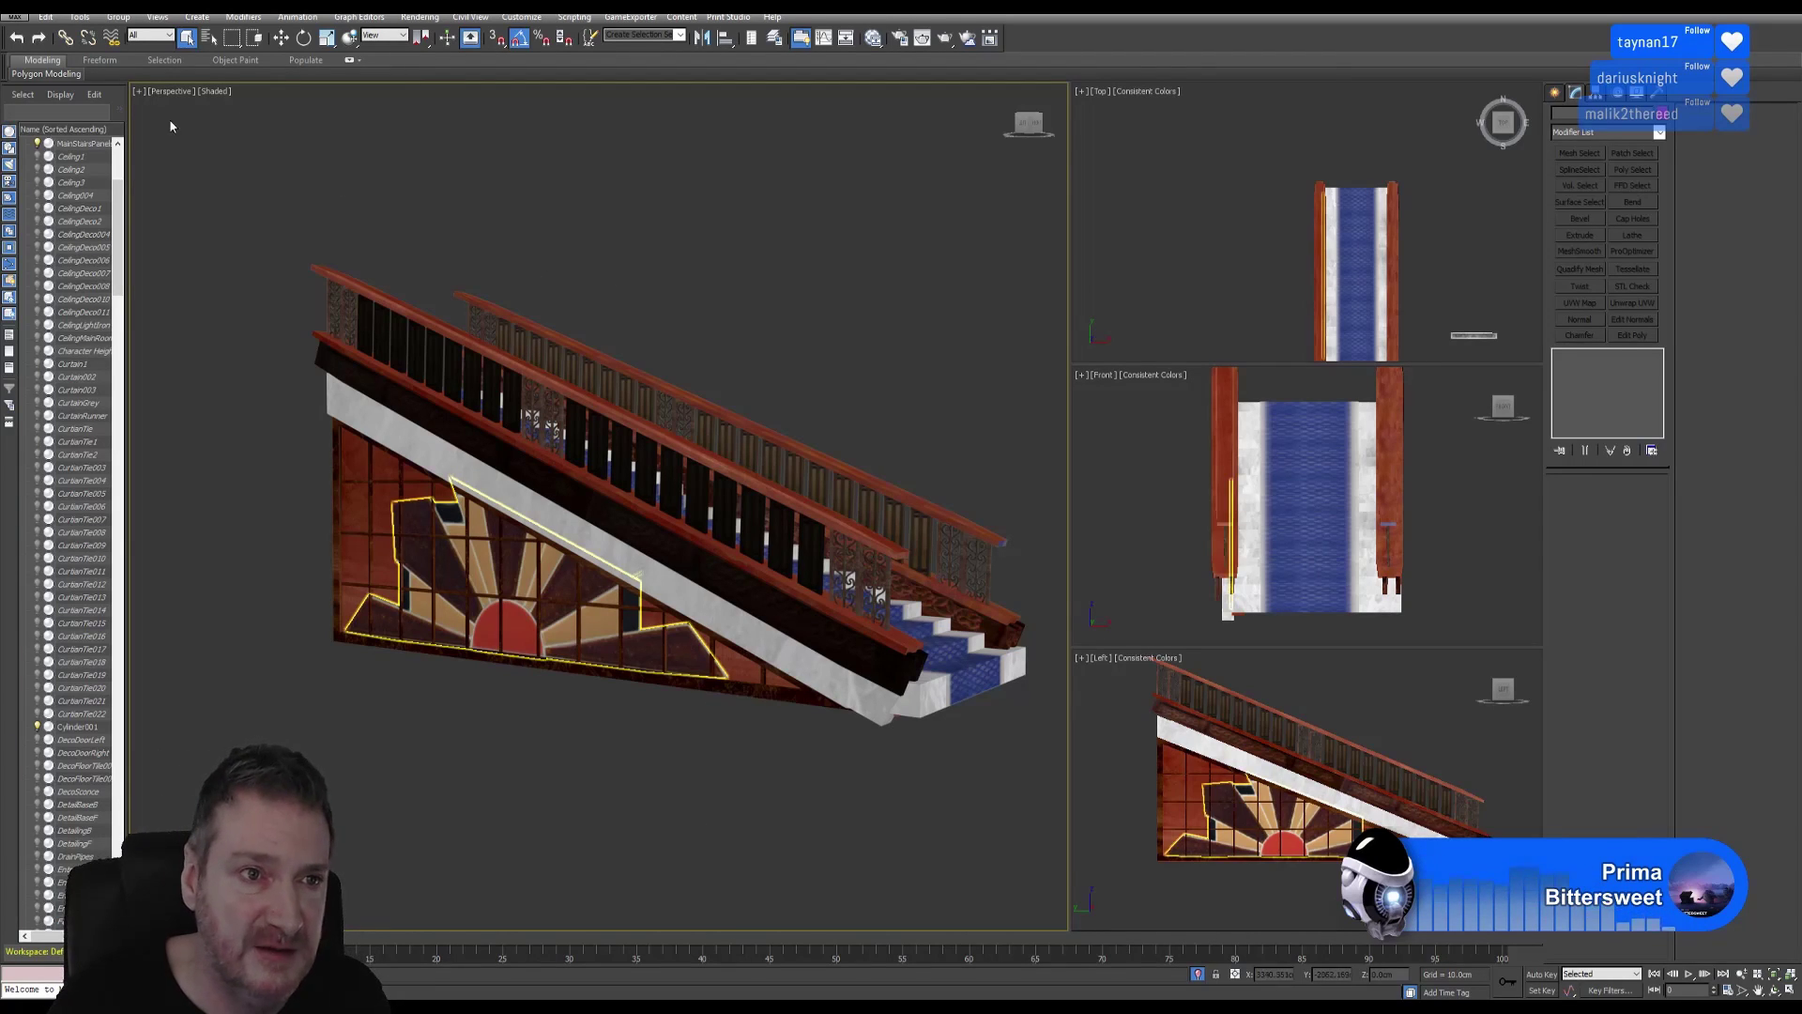
key("ctrl+d")
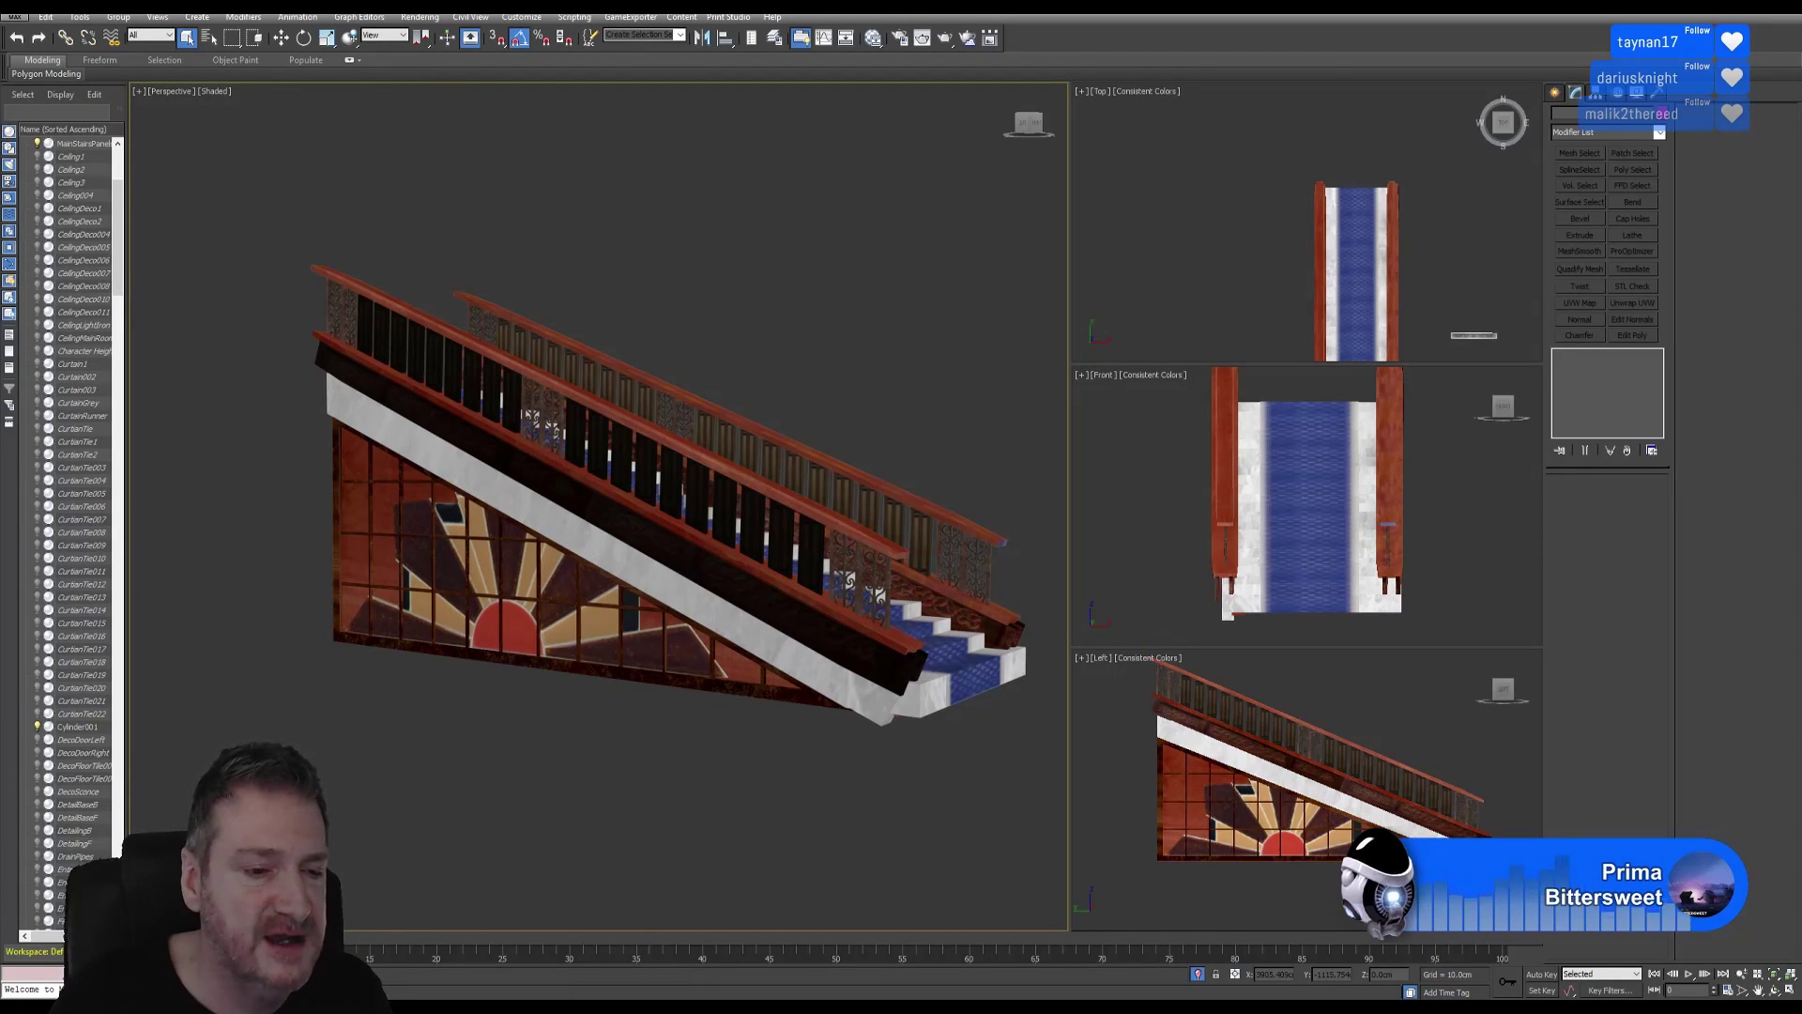
key("super")
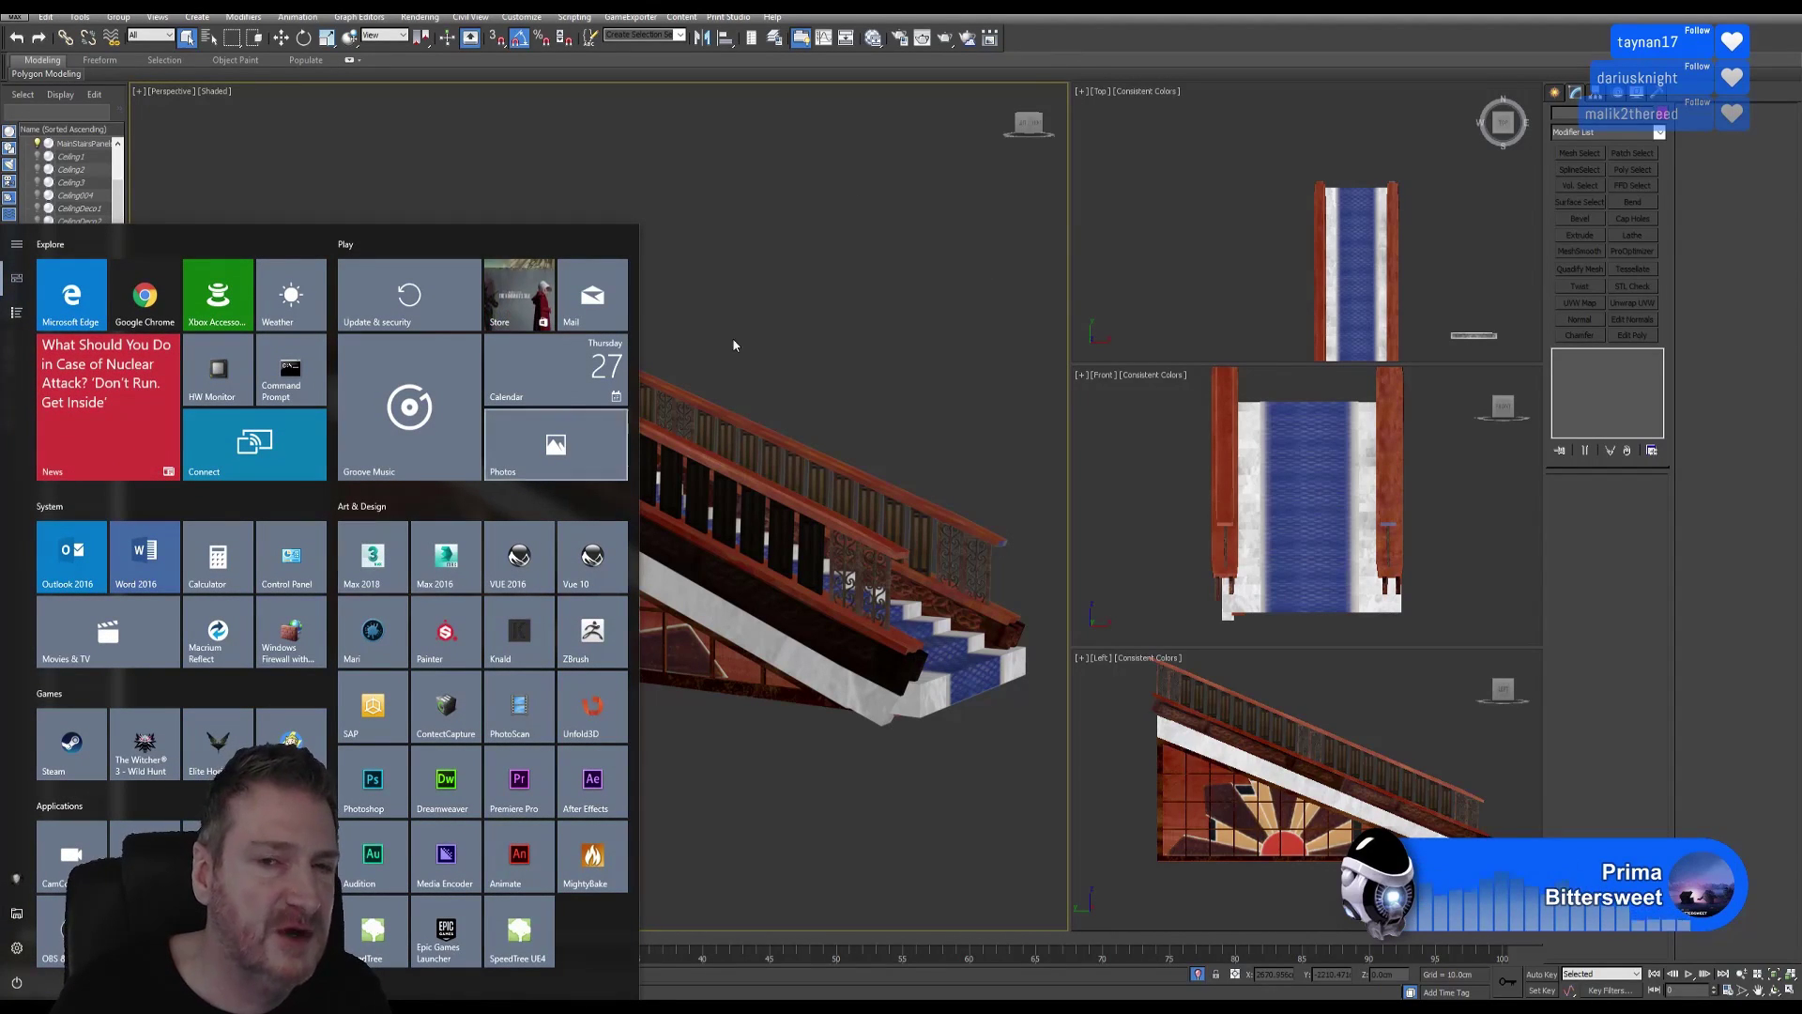
left_click(1058, 44)
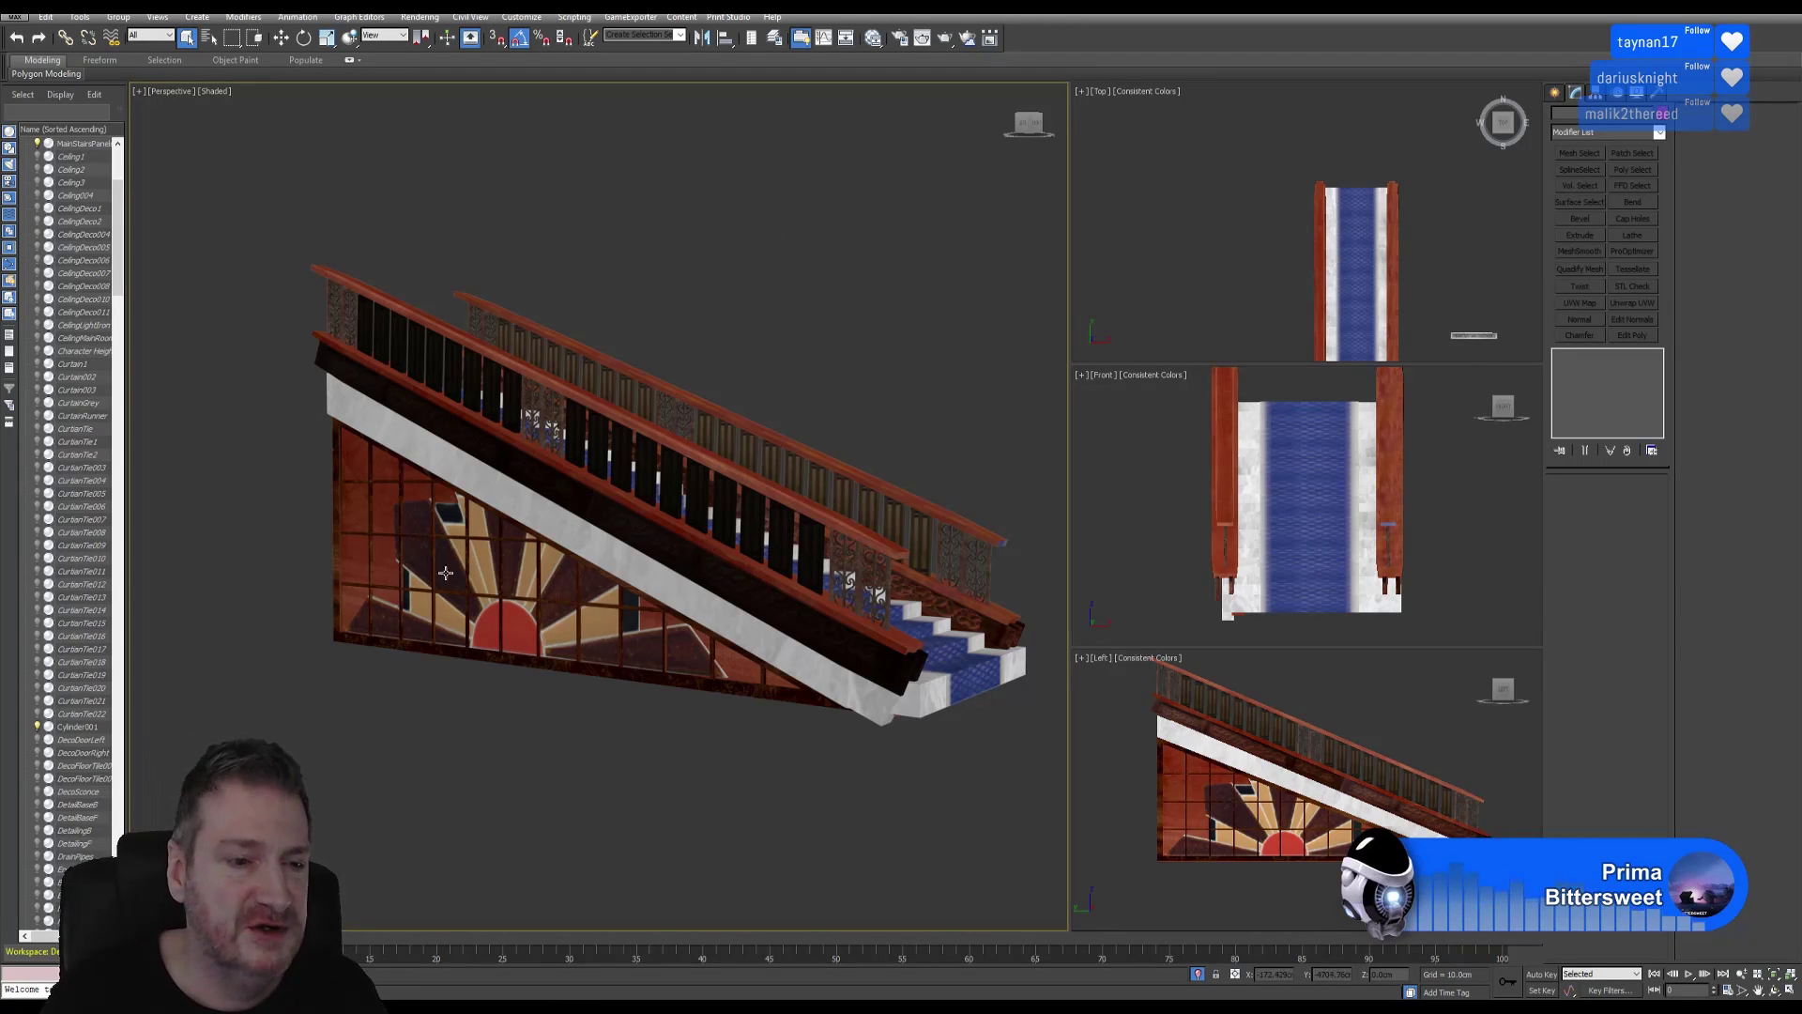
key("super")
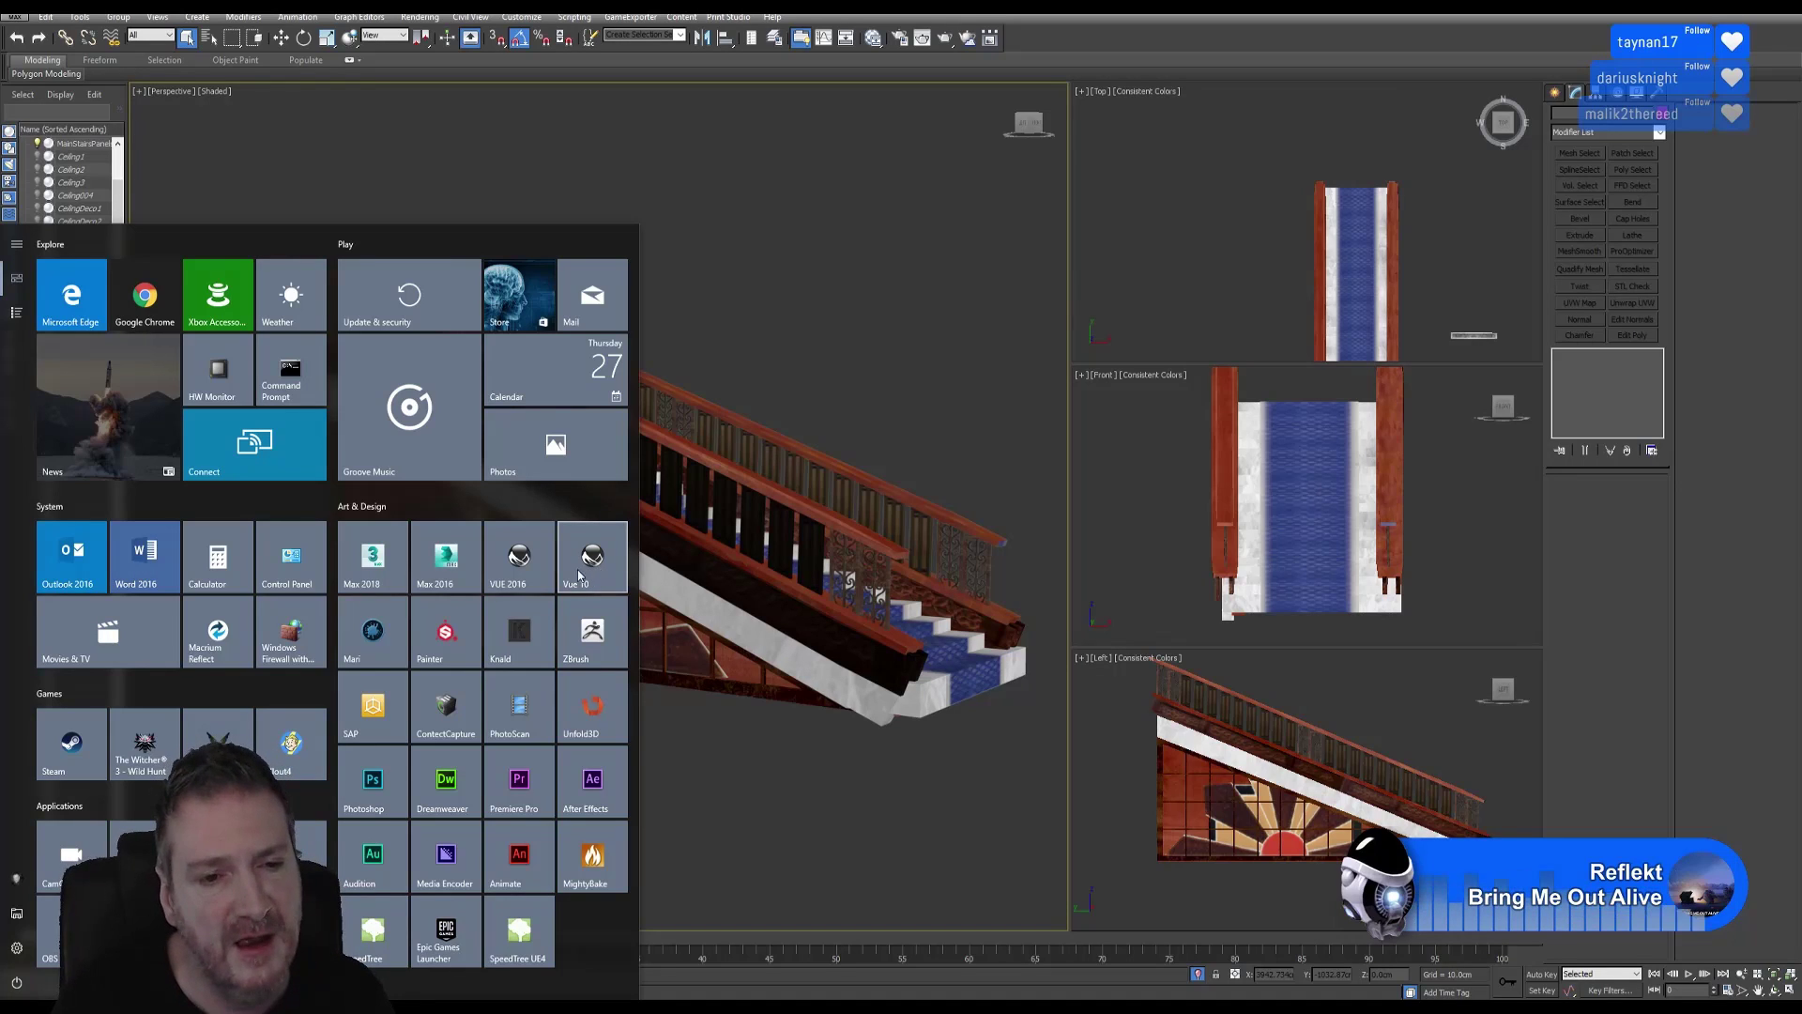
left_click(912, 241)
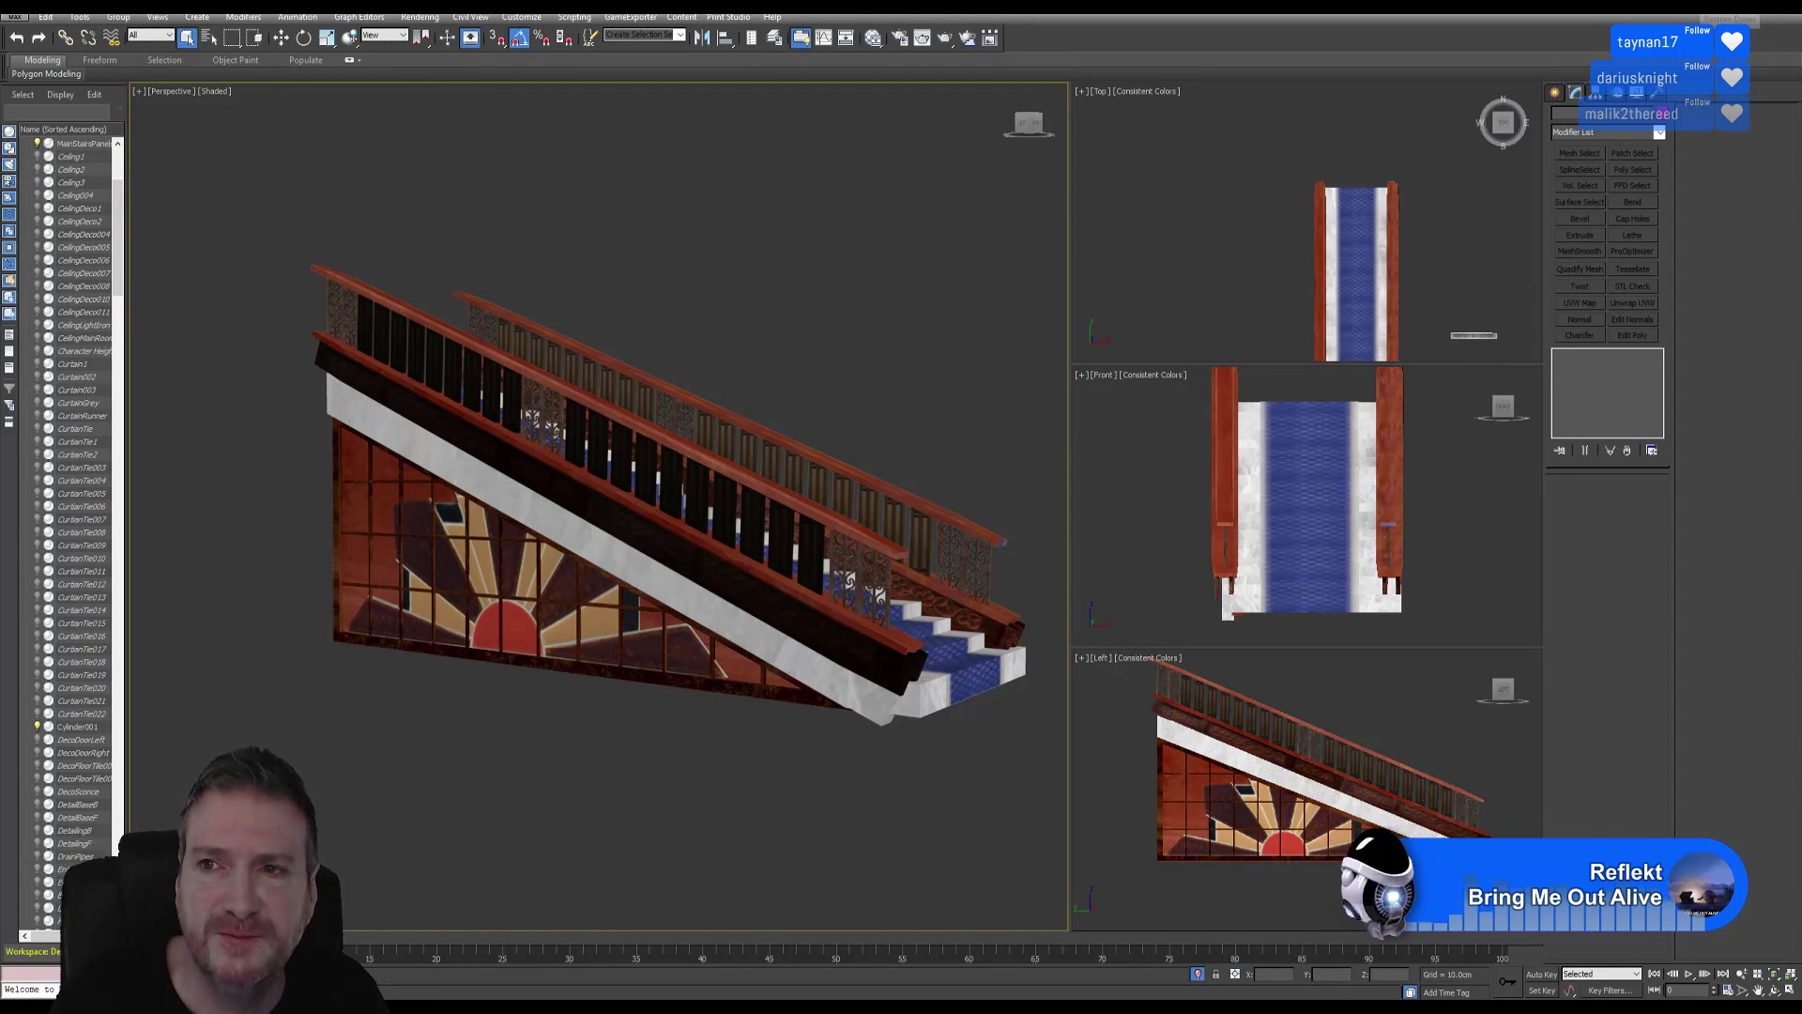
Minimize 3ds Max, switch to Substance Painter and open the recent project MainStairs.spp.
left_click(1710, 19)
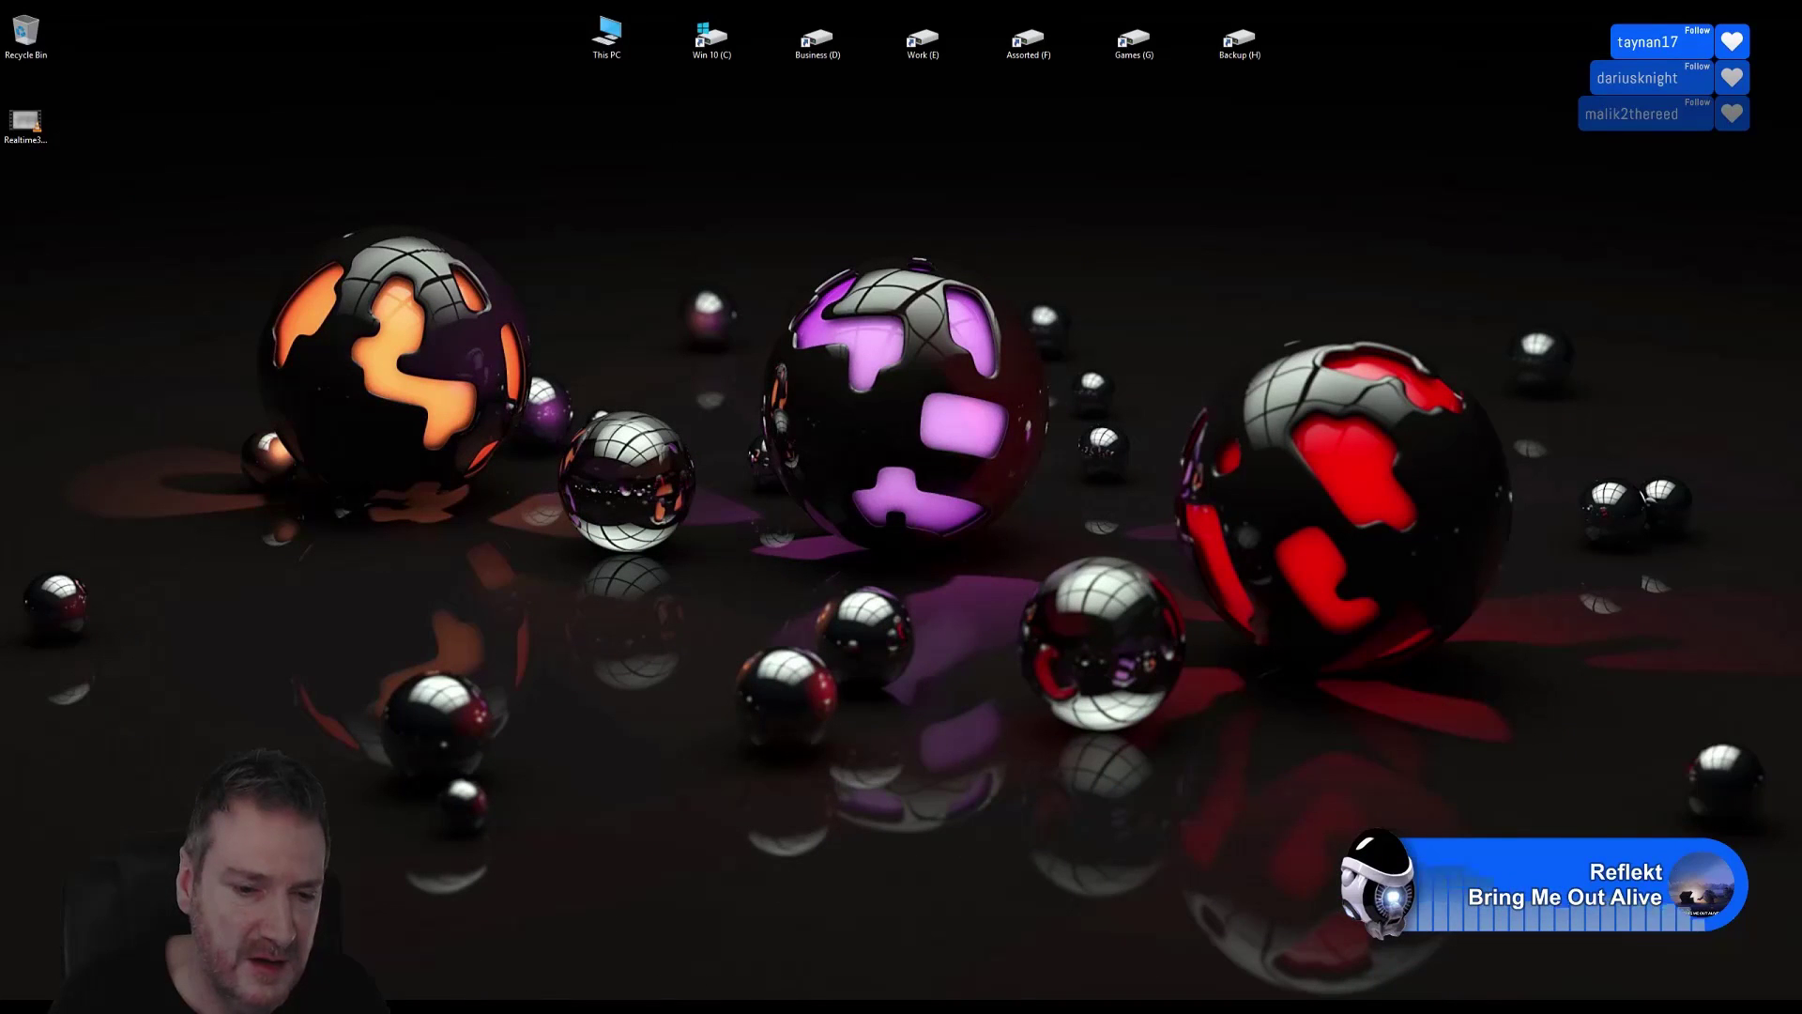
left_click(522, 988)
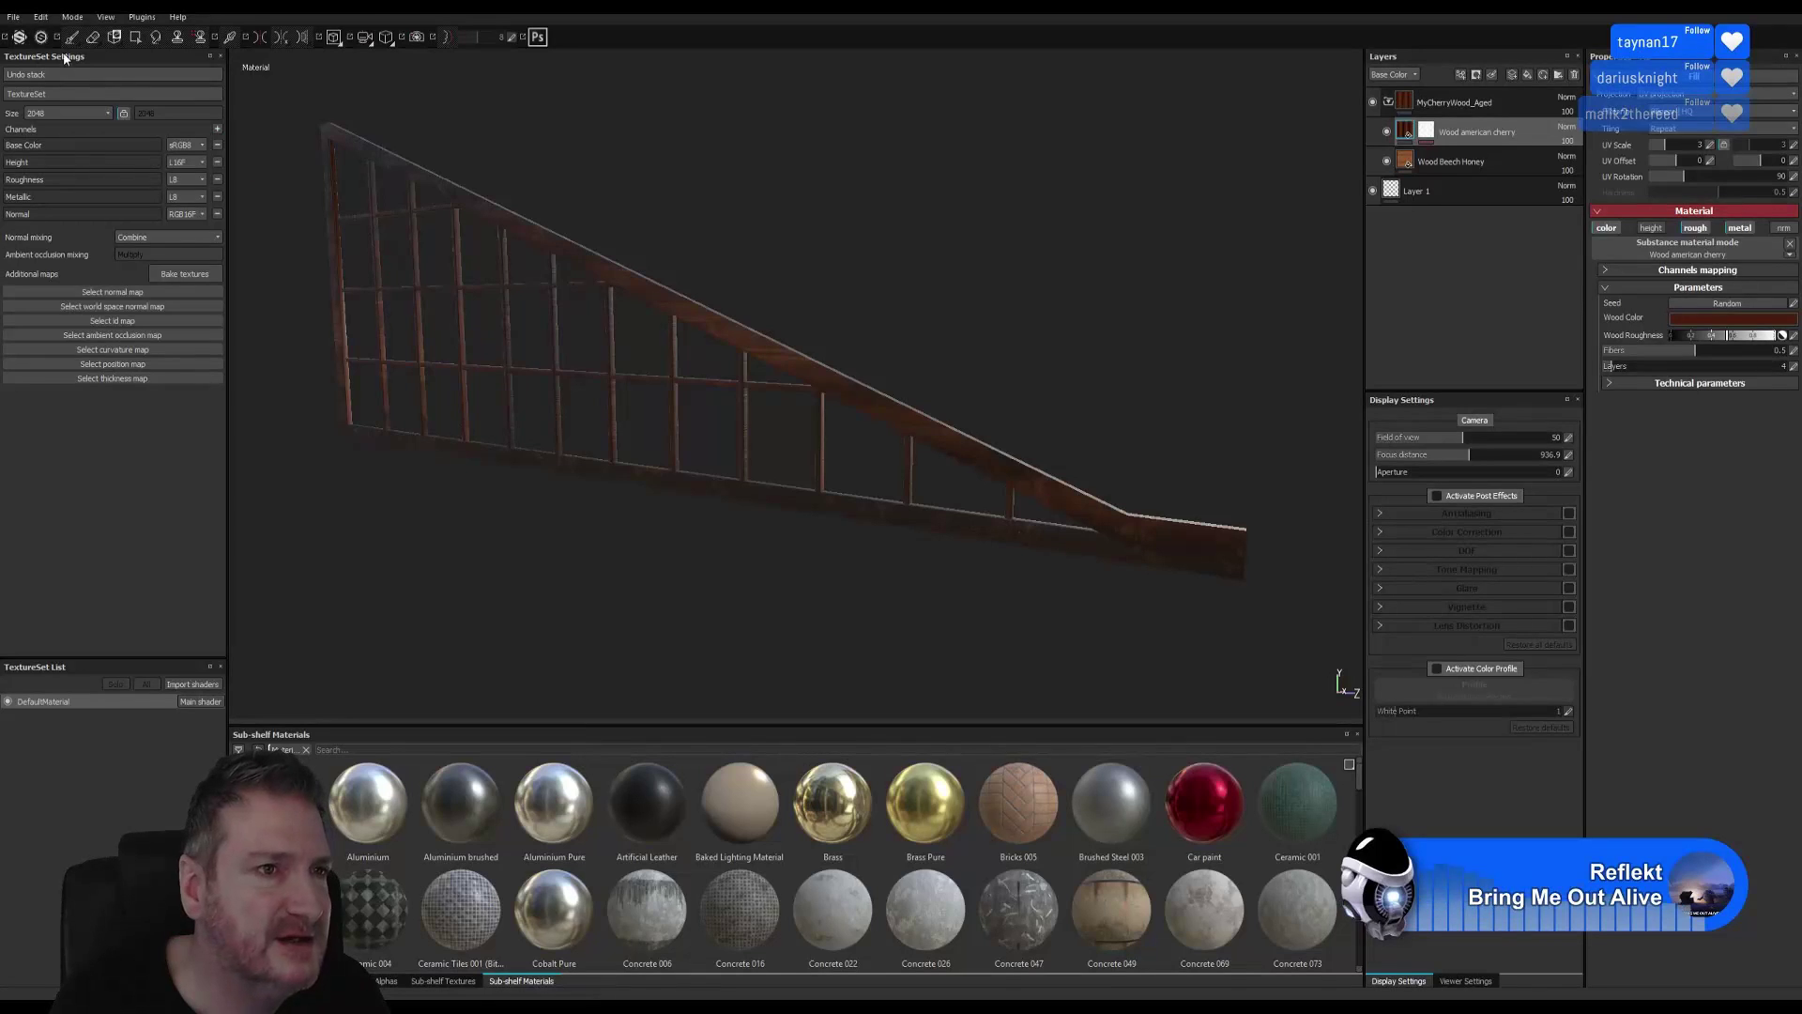
left_click(13, 17)
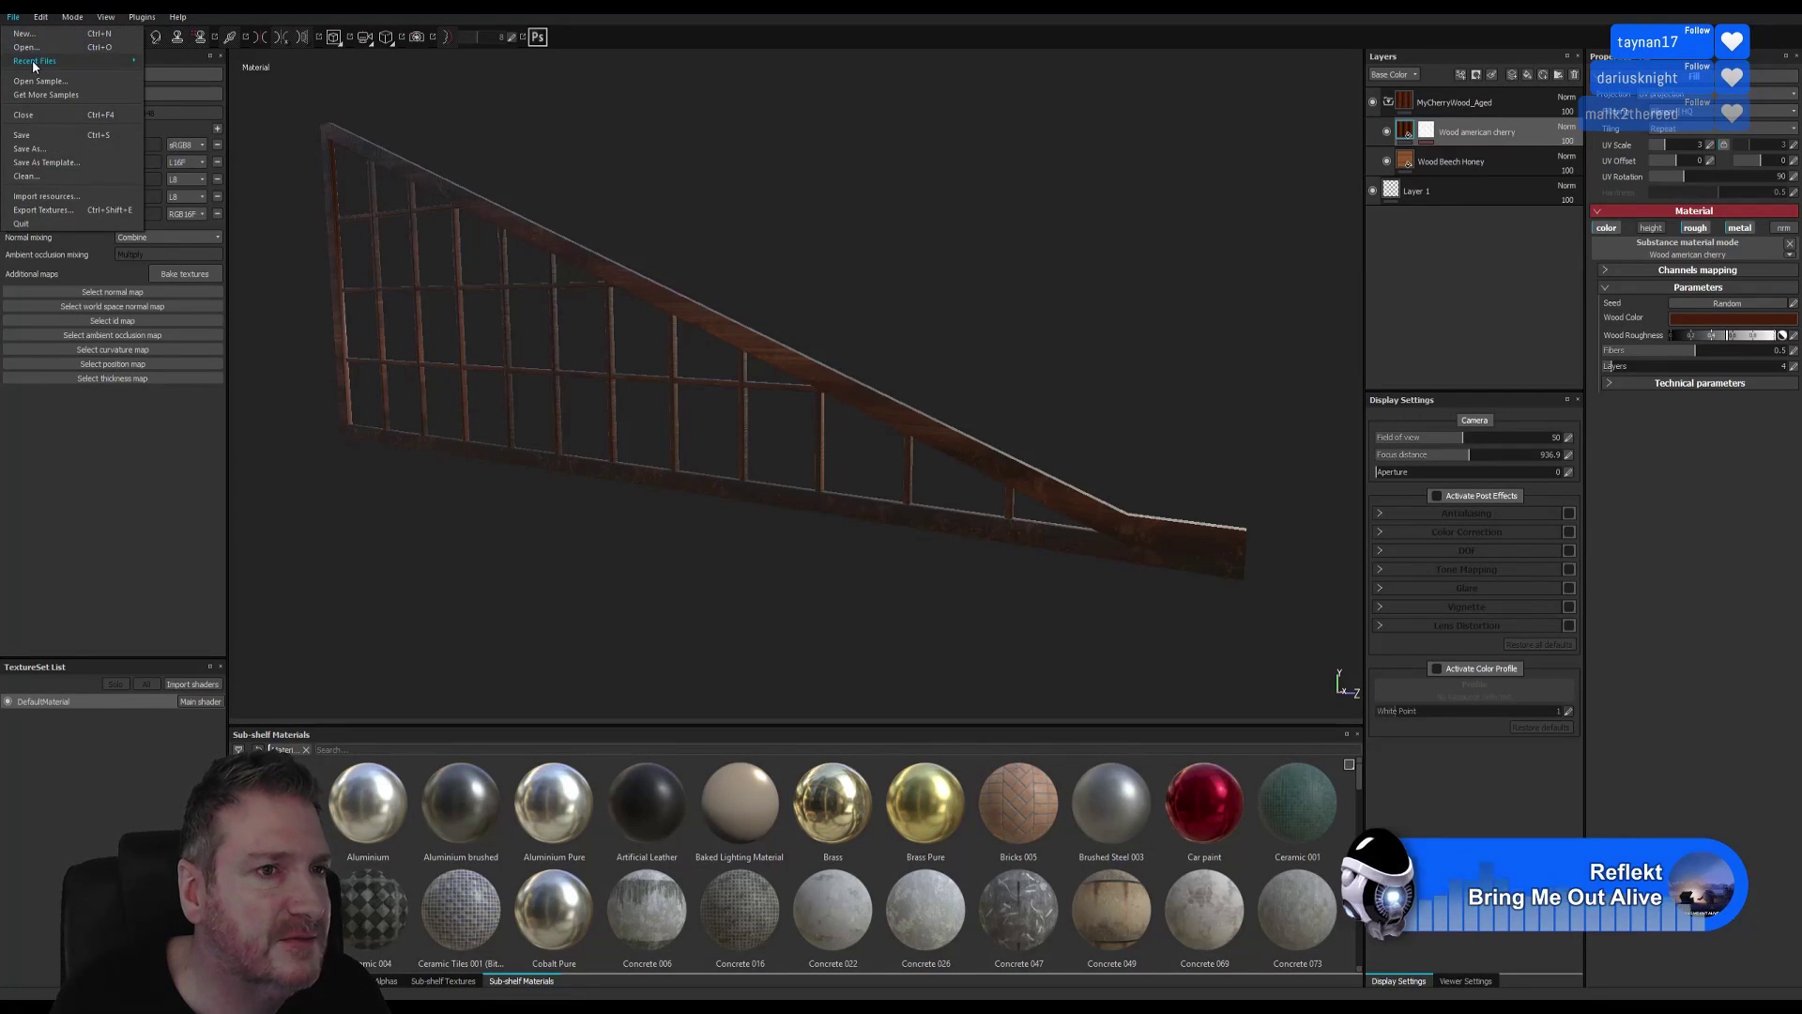
mouse_move(38, 60)
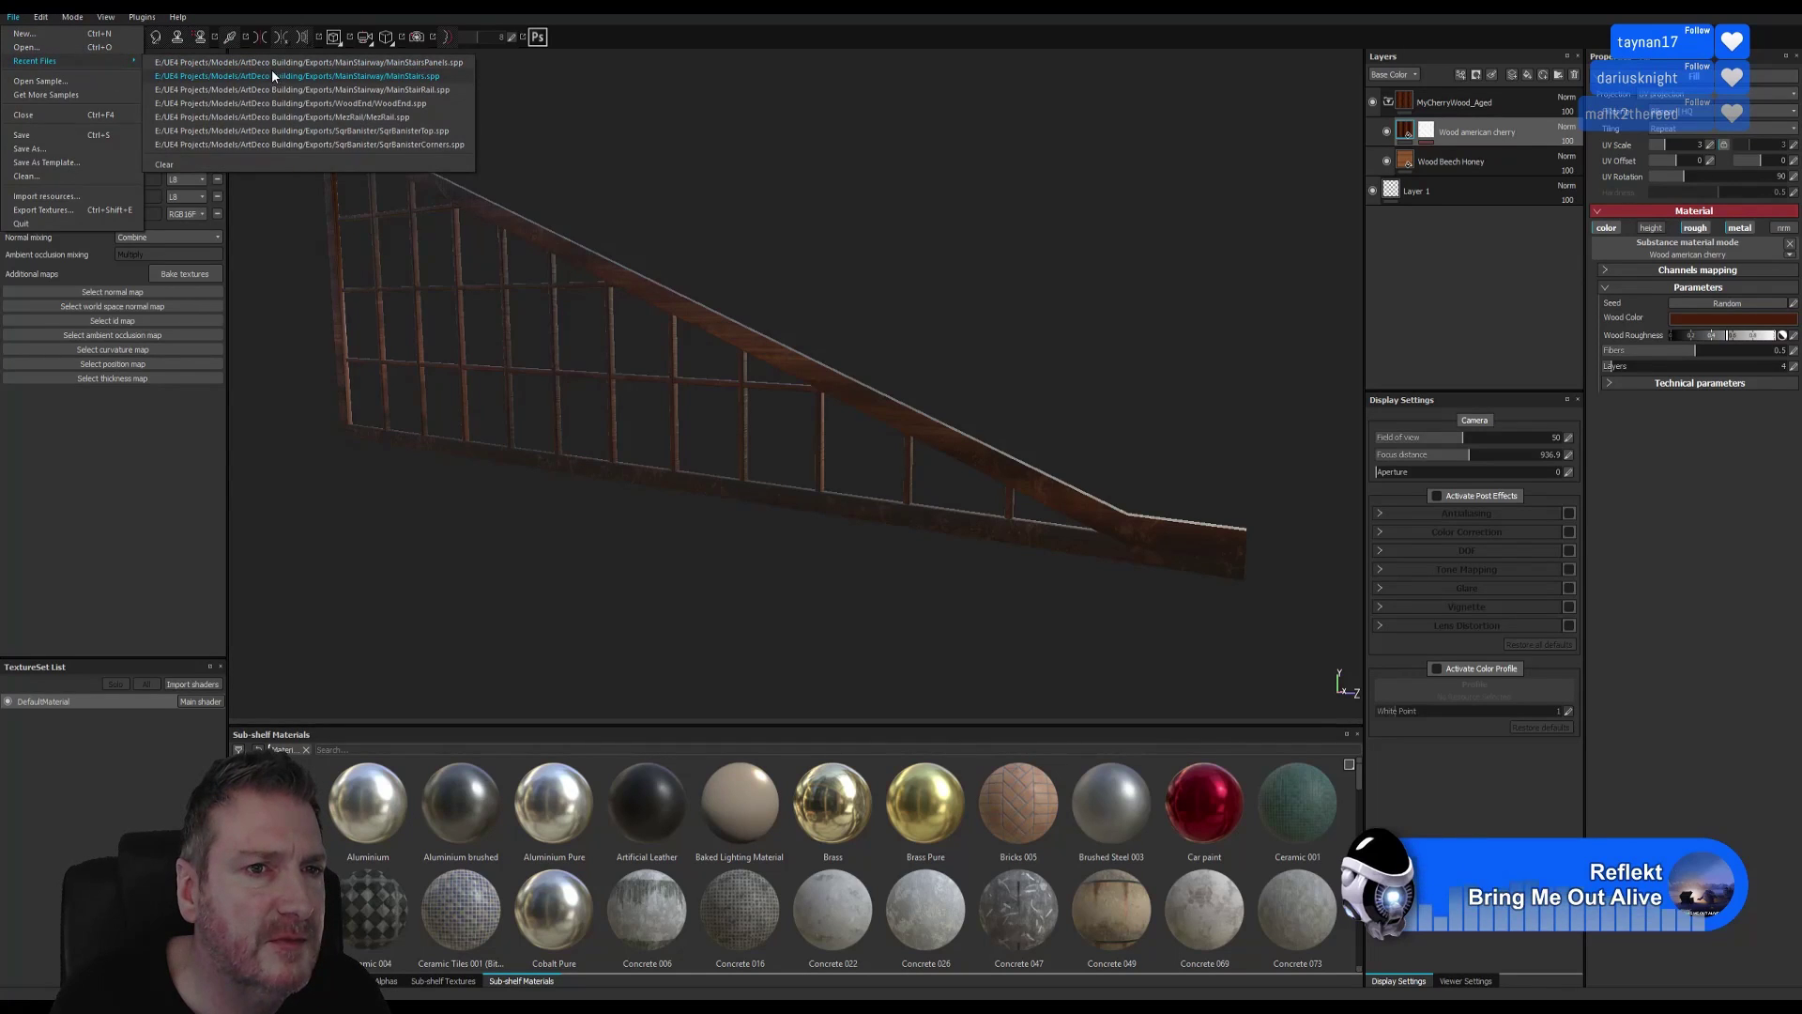
left_click(273, 76)
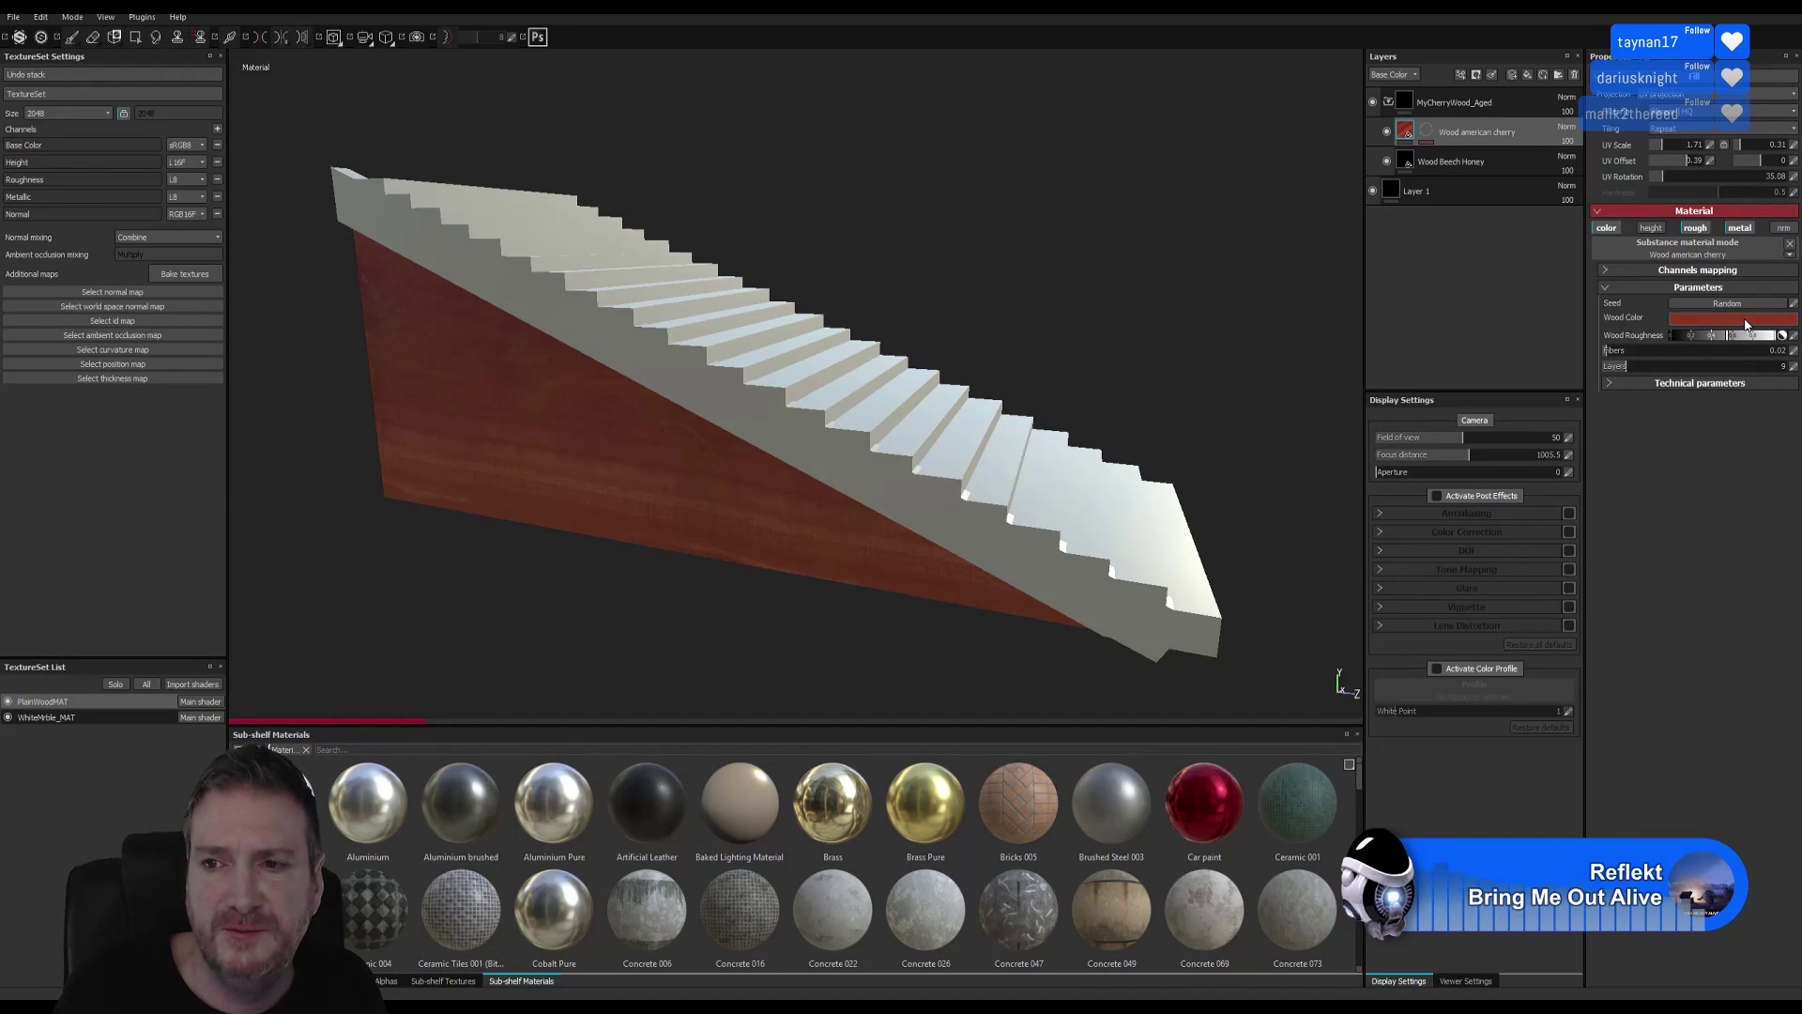
Darken the Wood american cherry layer's wood color to about R 0.275, G 0.098, B 0.058.
left_click(1774, 320)
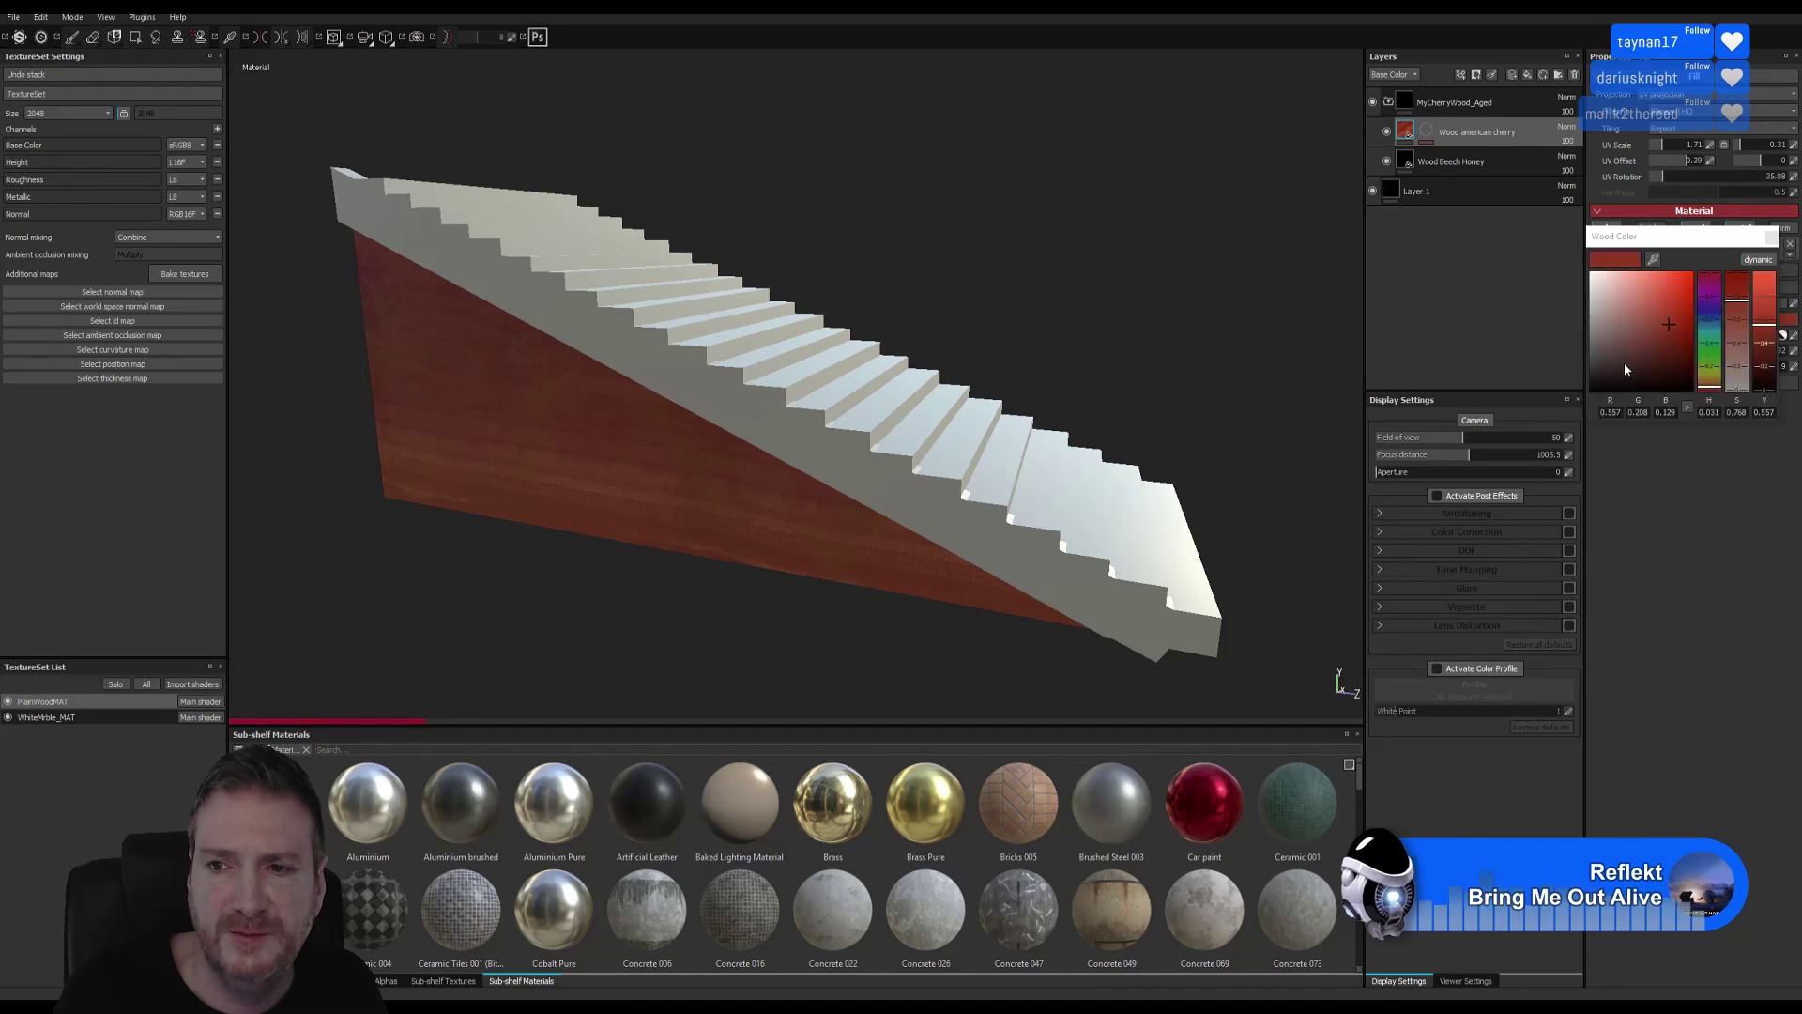
left_click(1769, 348)
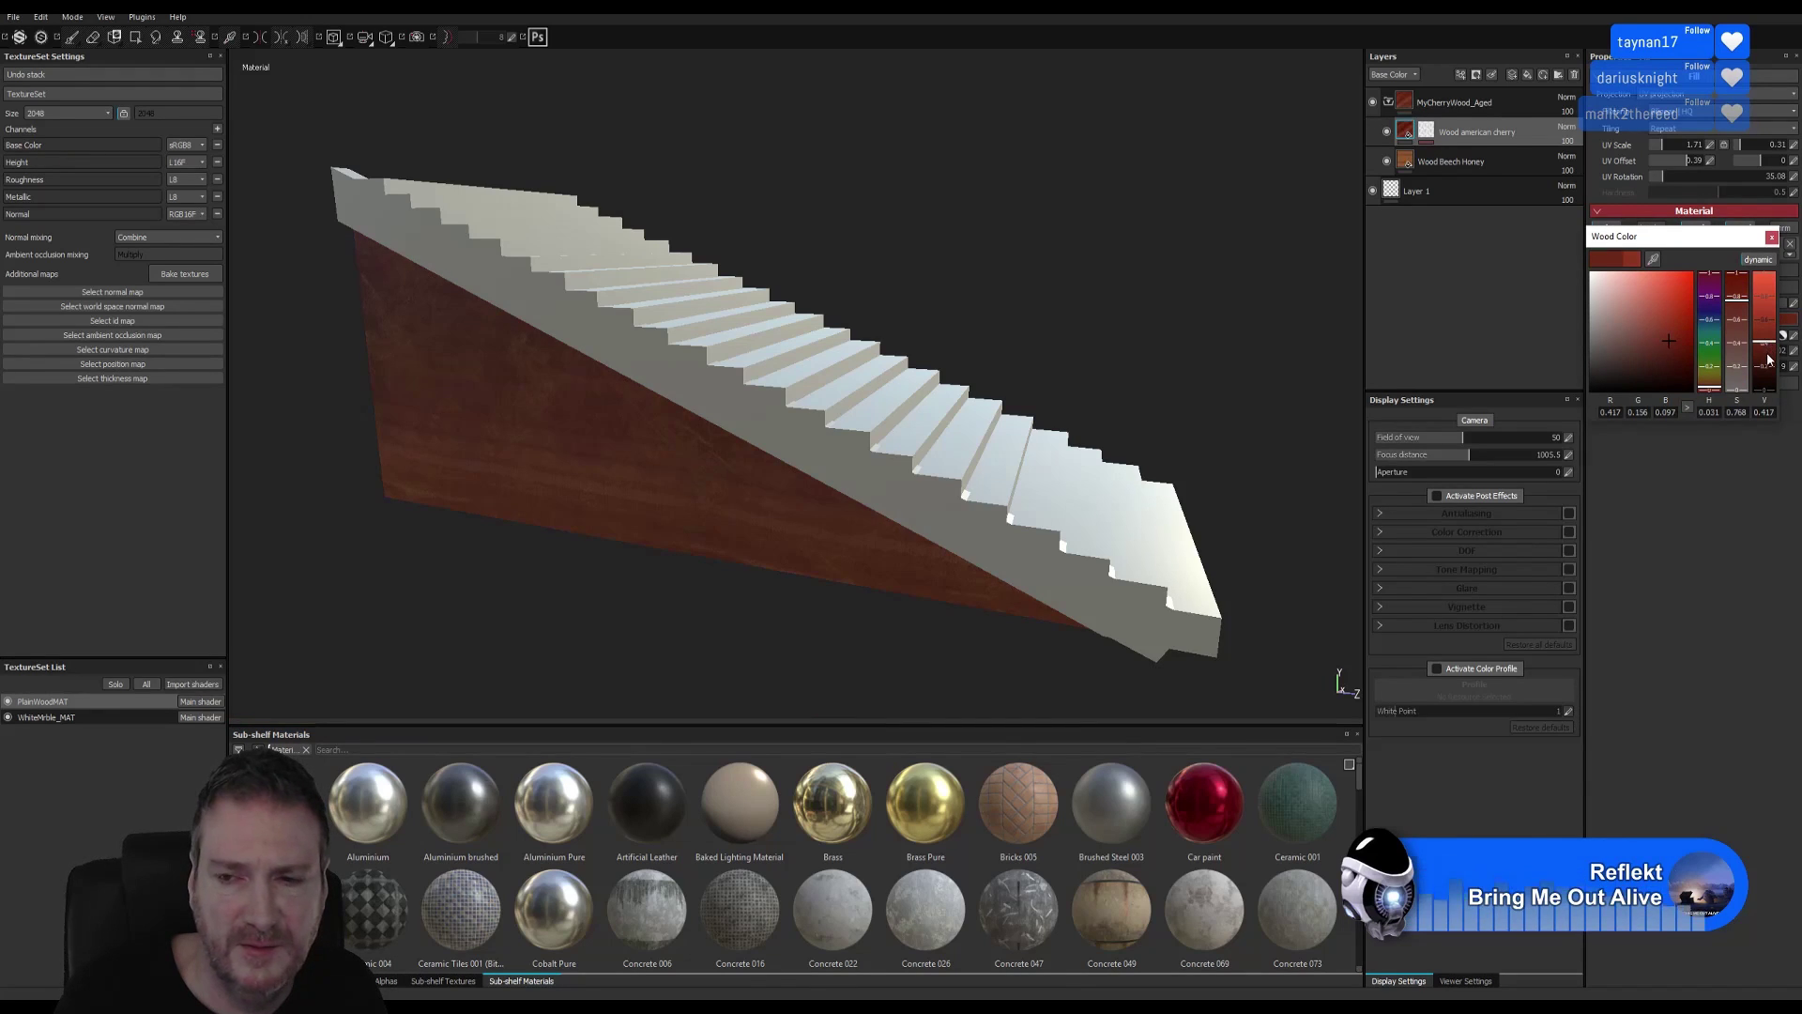
left_click(1769, 356)
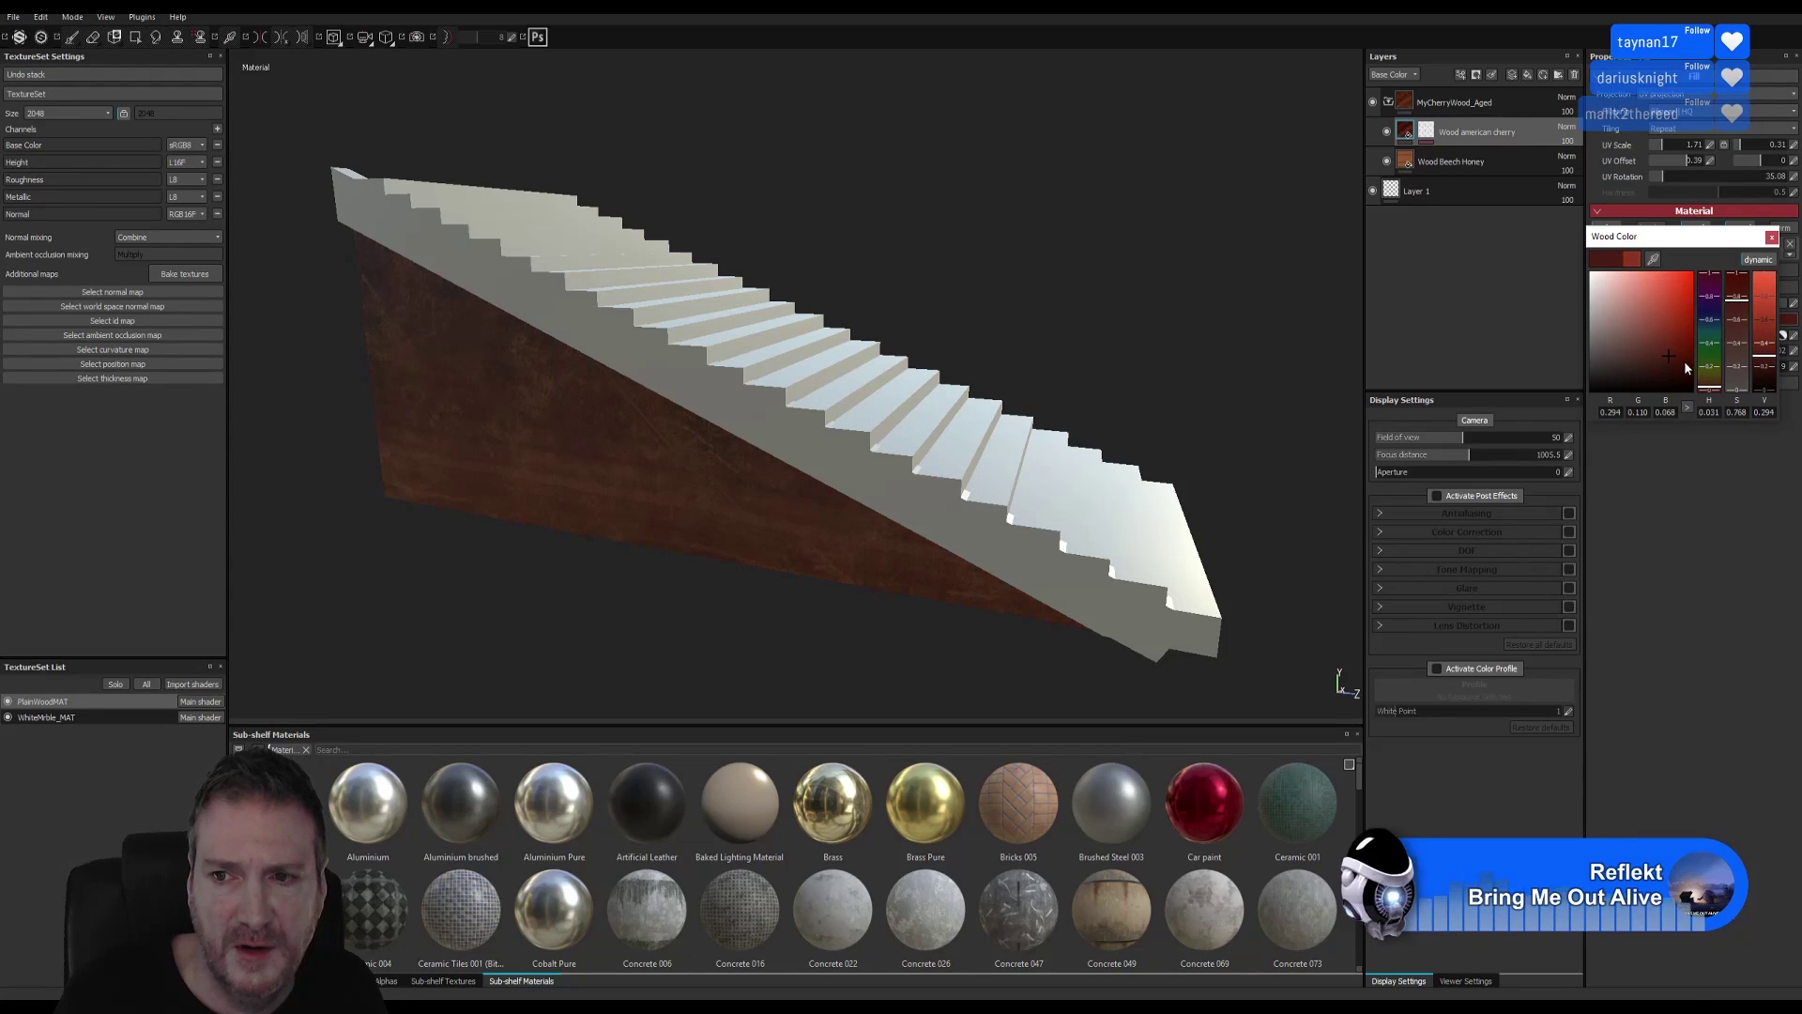
left_click(1671, 358)
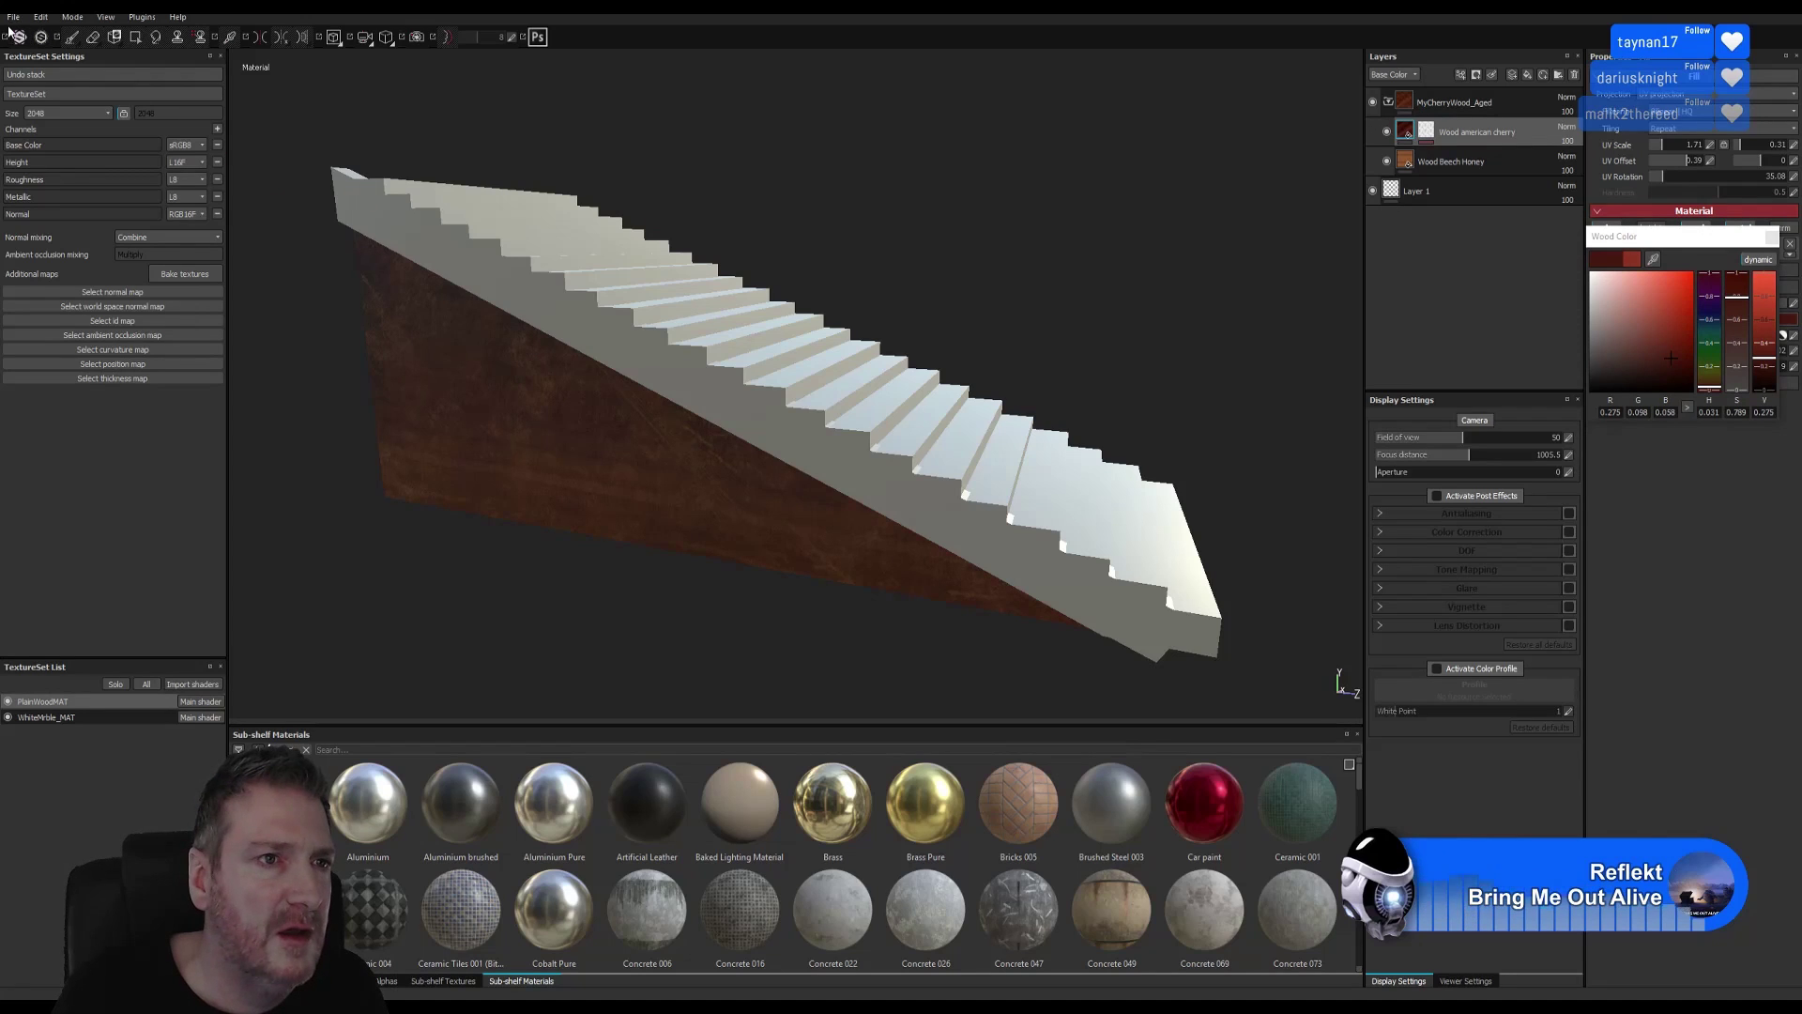
Export both texture sets at 2048x2048 as 8-bit PNG with the Unreal Engine 4 (Packed) configuration and switch to 3ds Max.
left_click(11, 20)
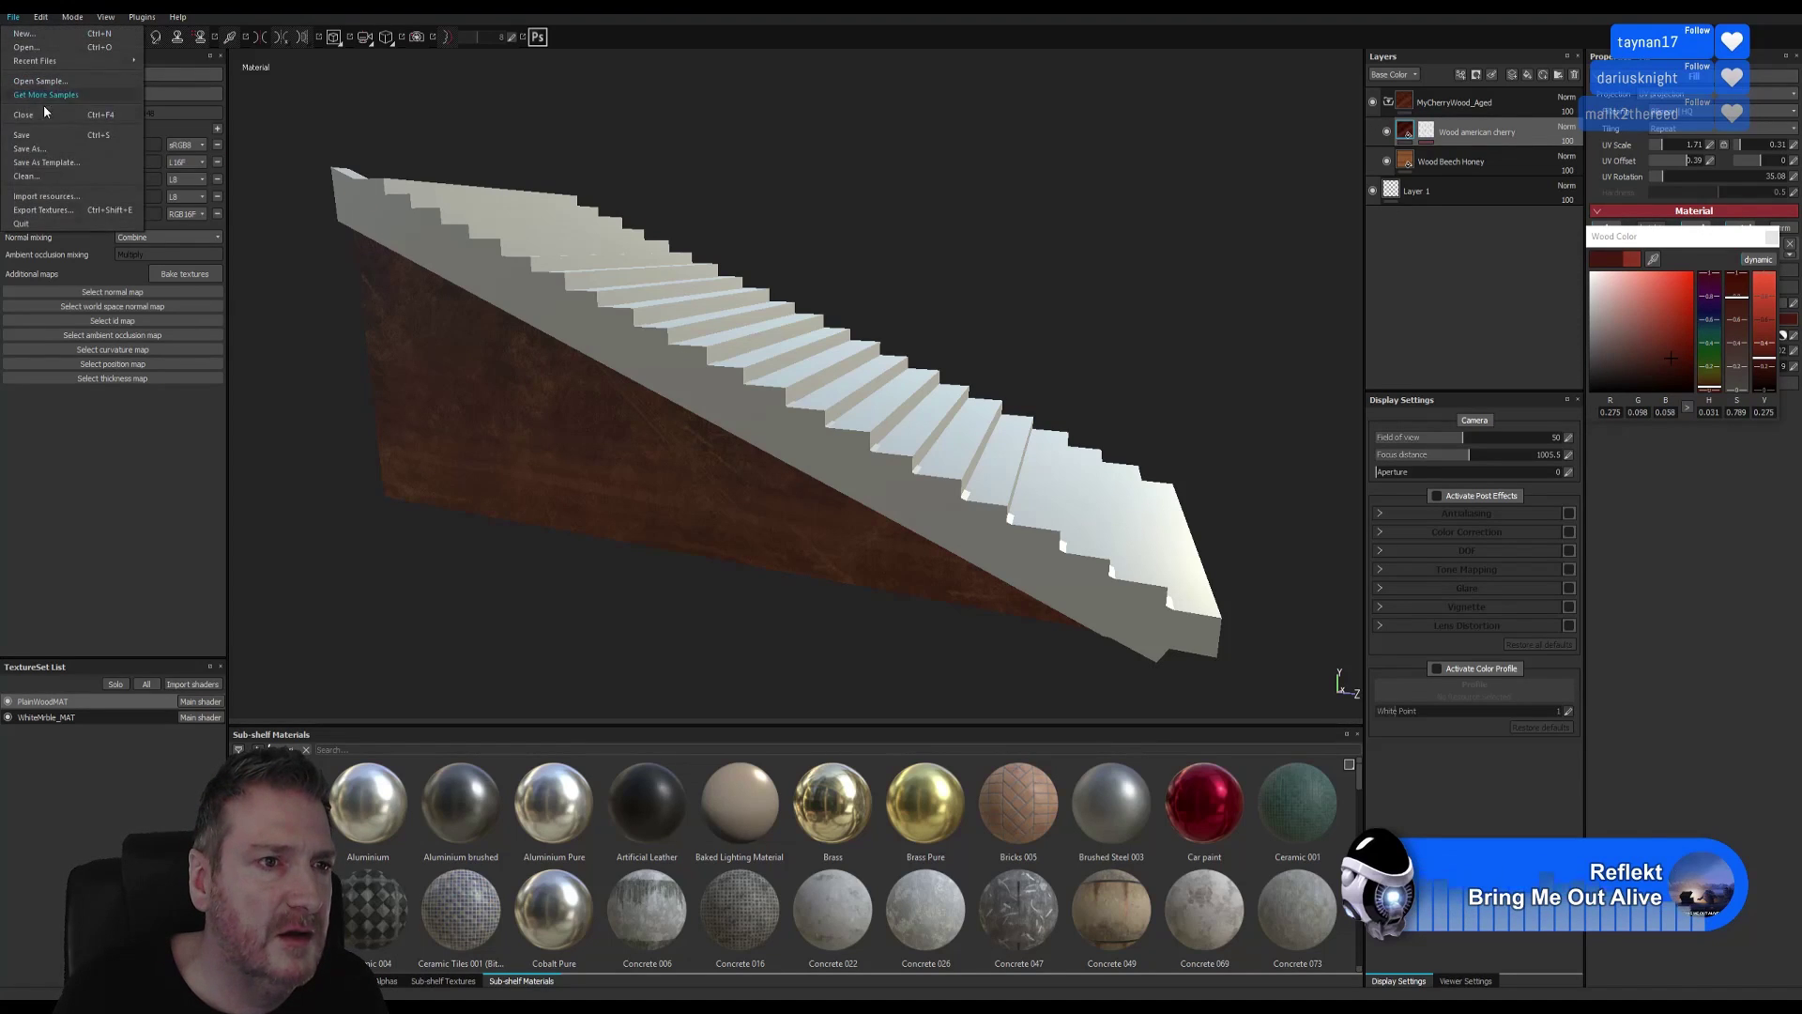
left_click(92, 215)
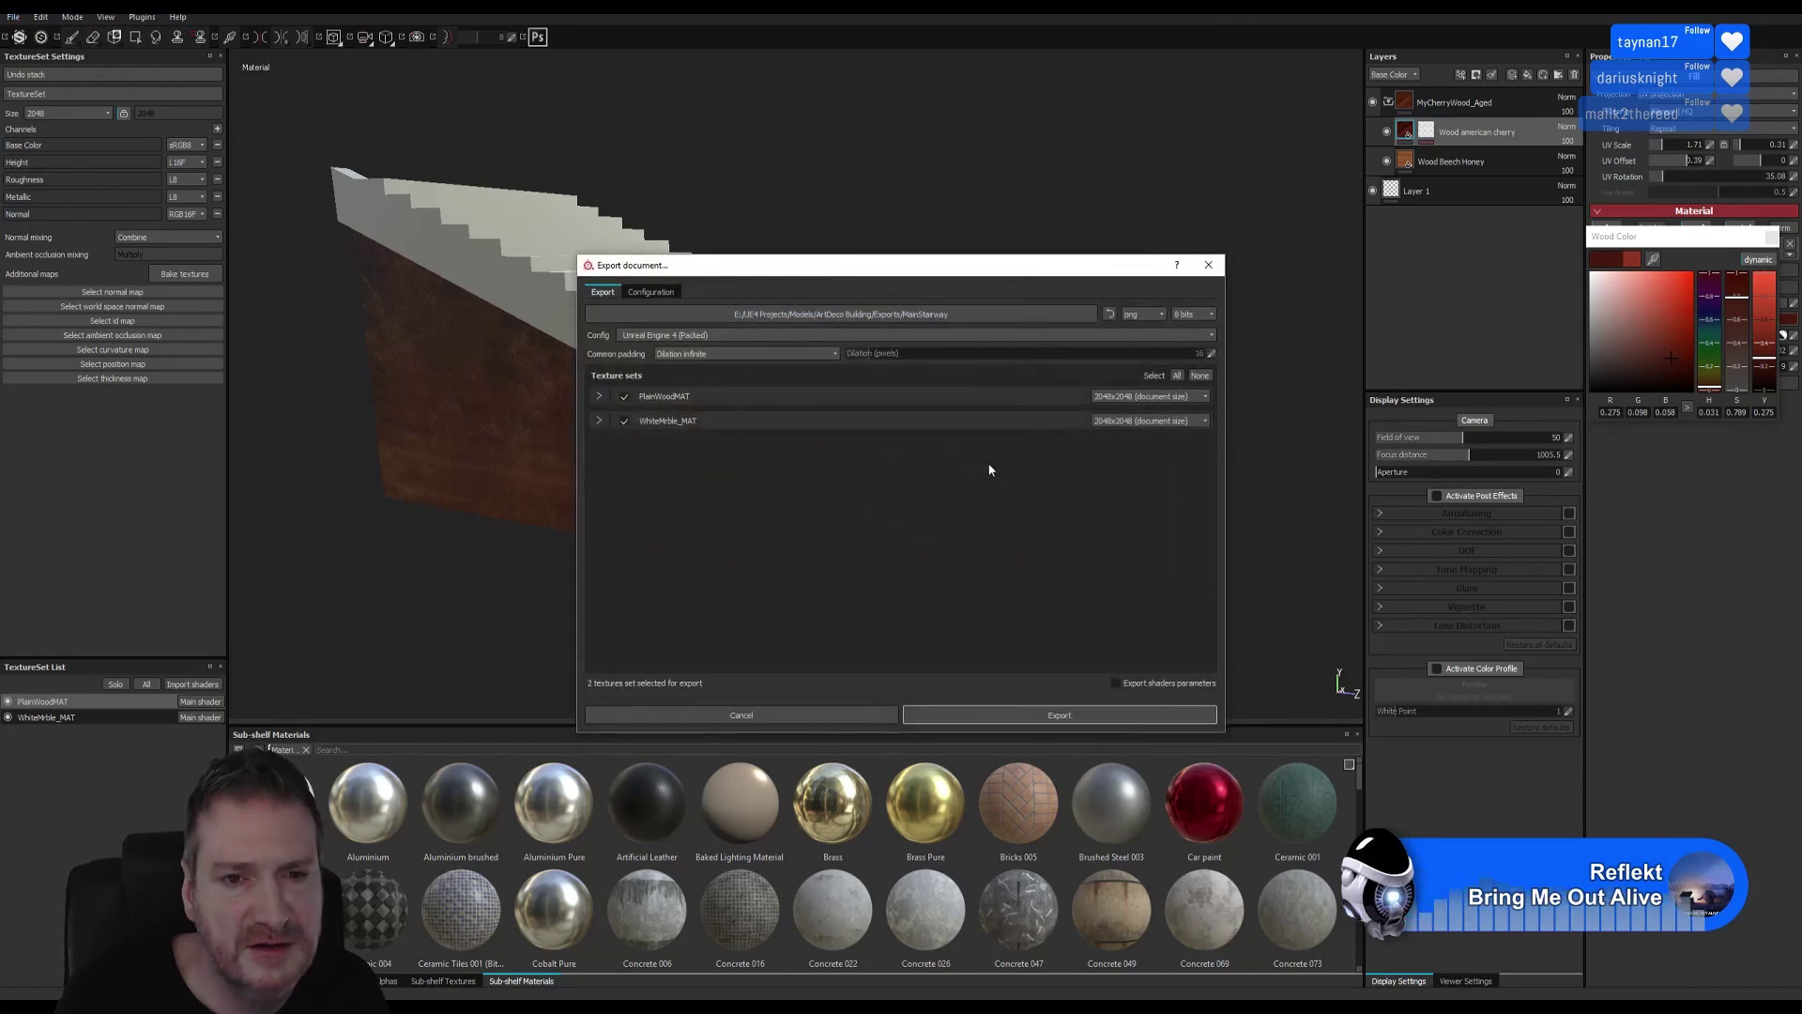
left_click(1038, 710)
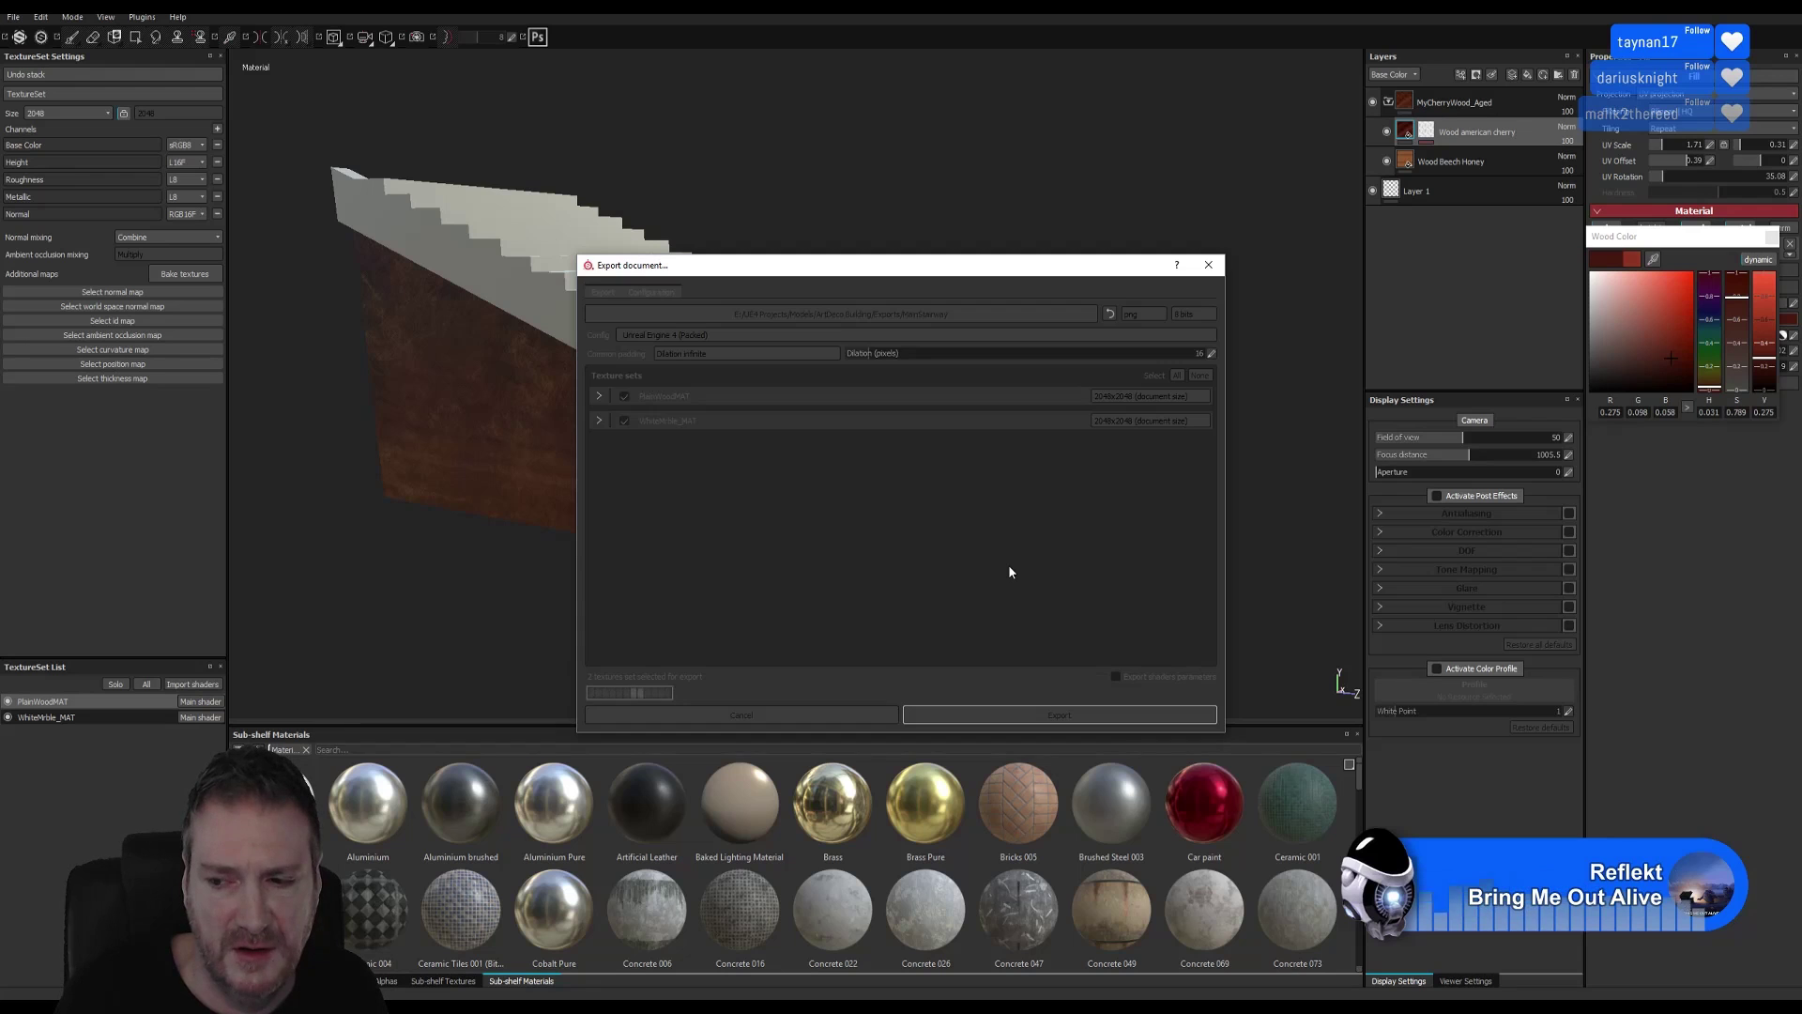
left_click(967, 514)
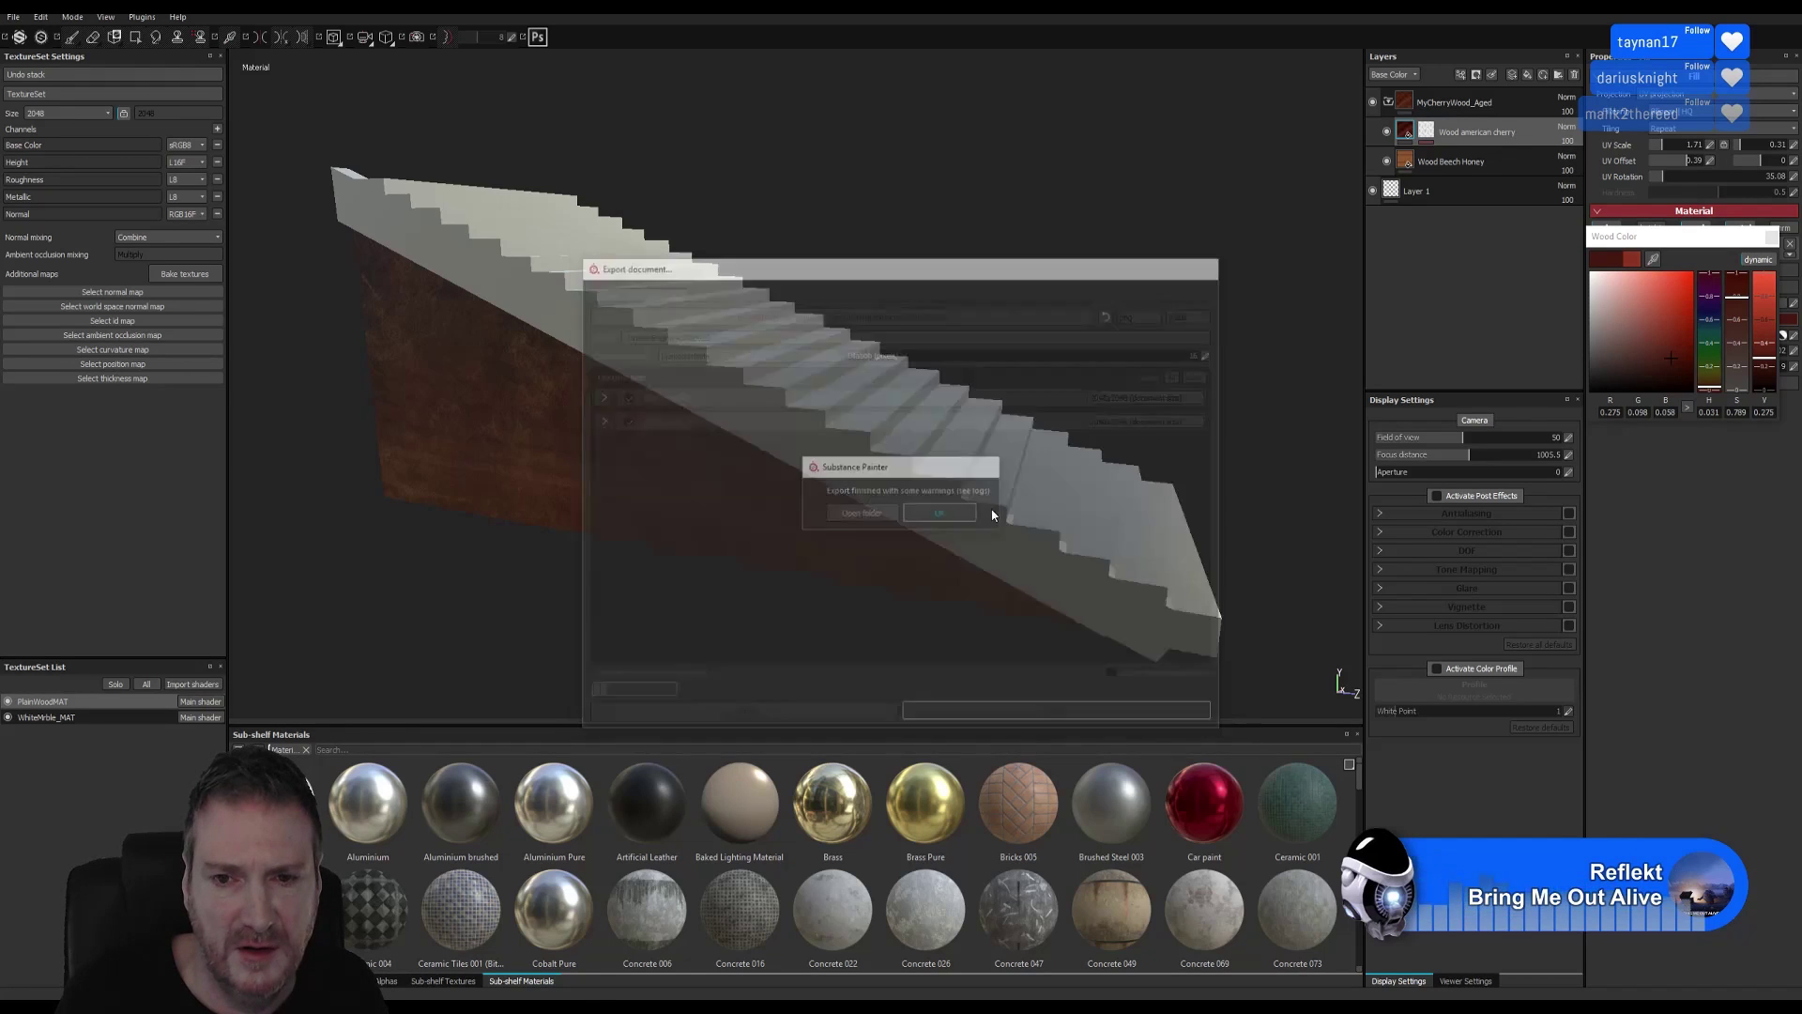
key("super+d")
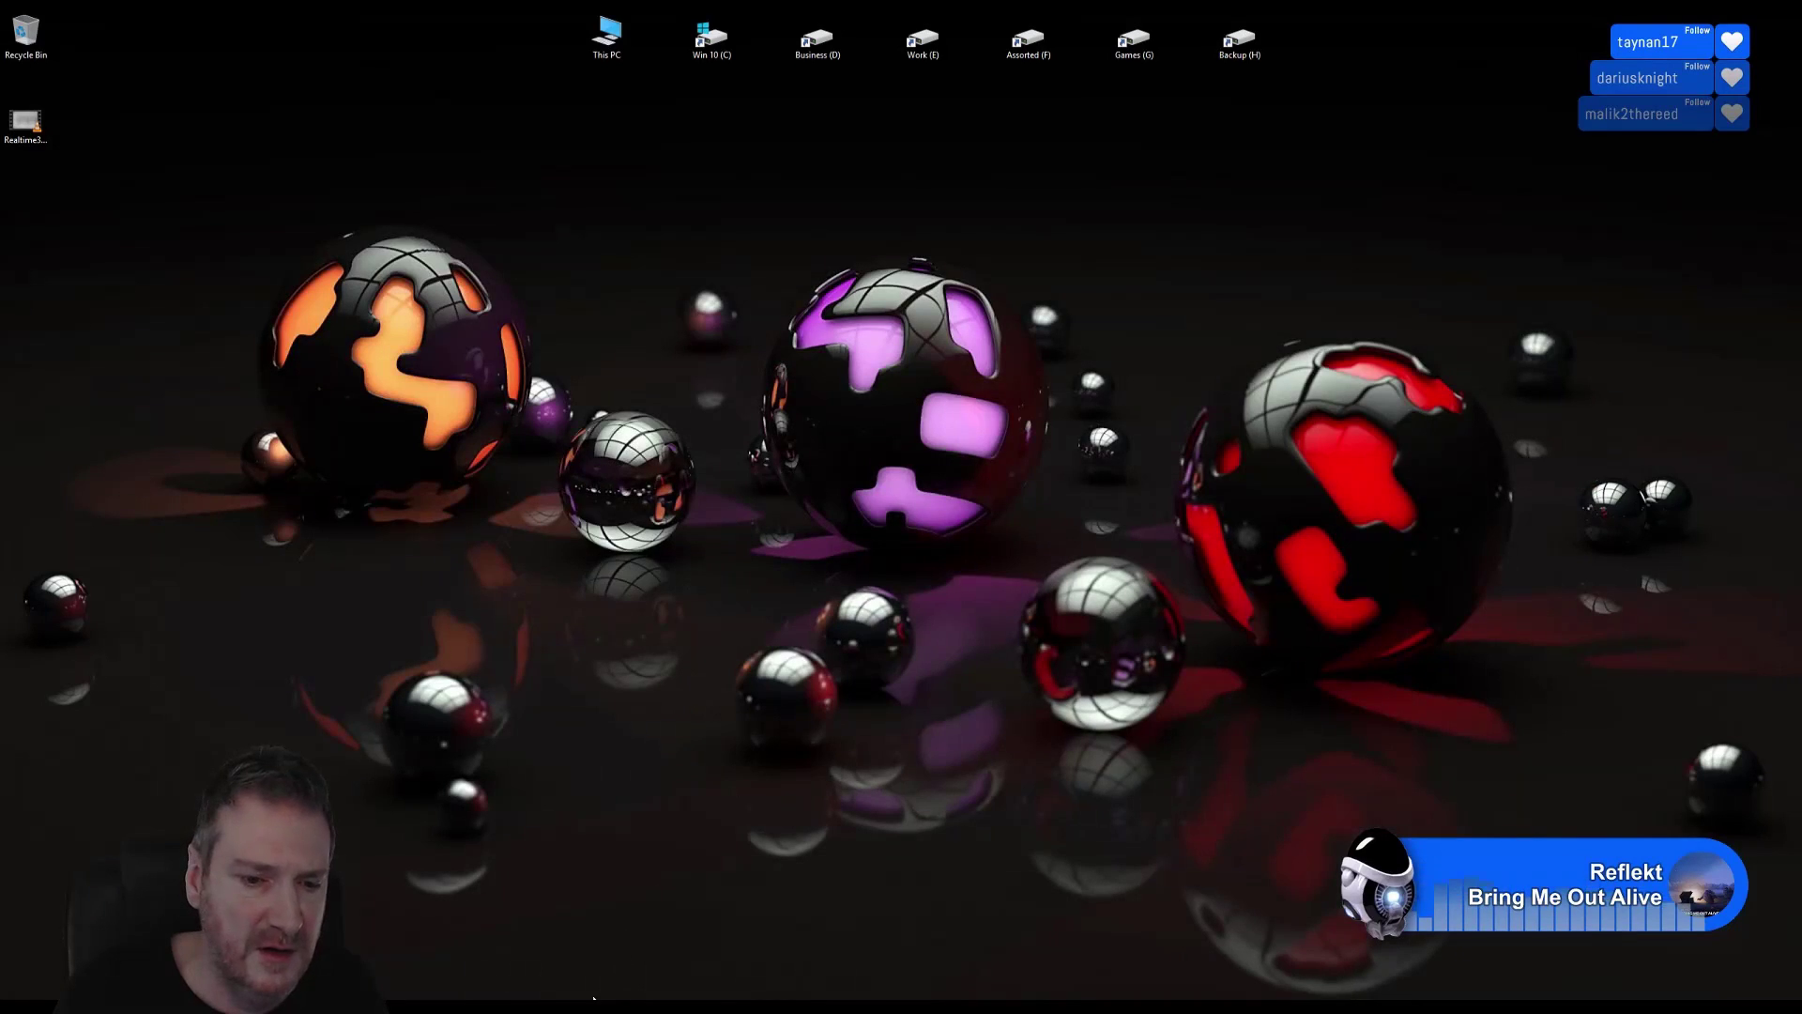
key("alt+Tab")
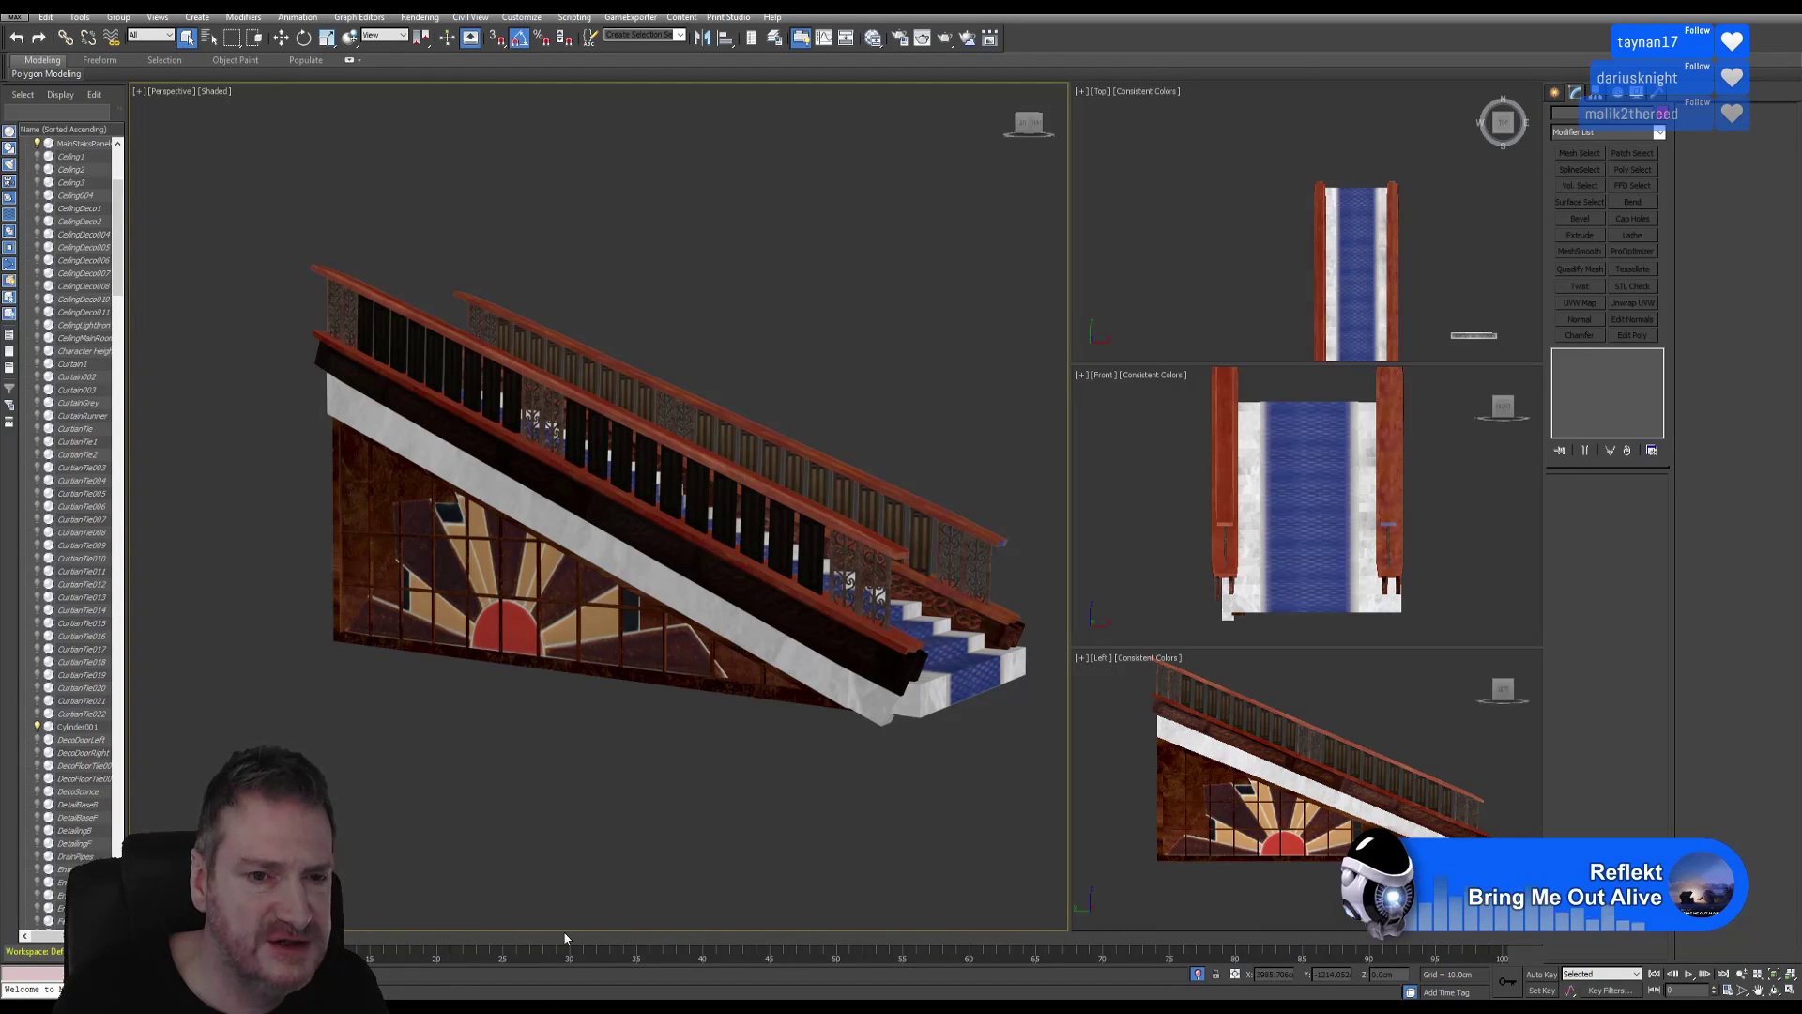
Open the Reference folder under UE4 Projects\Models on the Work (E:) drive in File Explorer.
key("super+e")
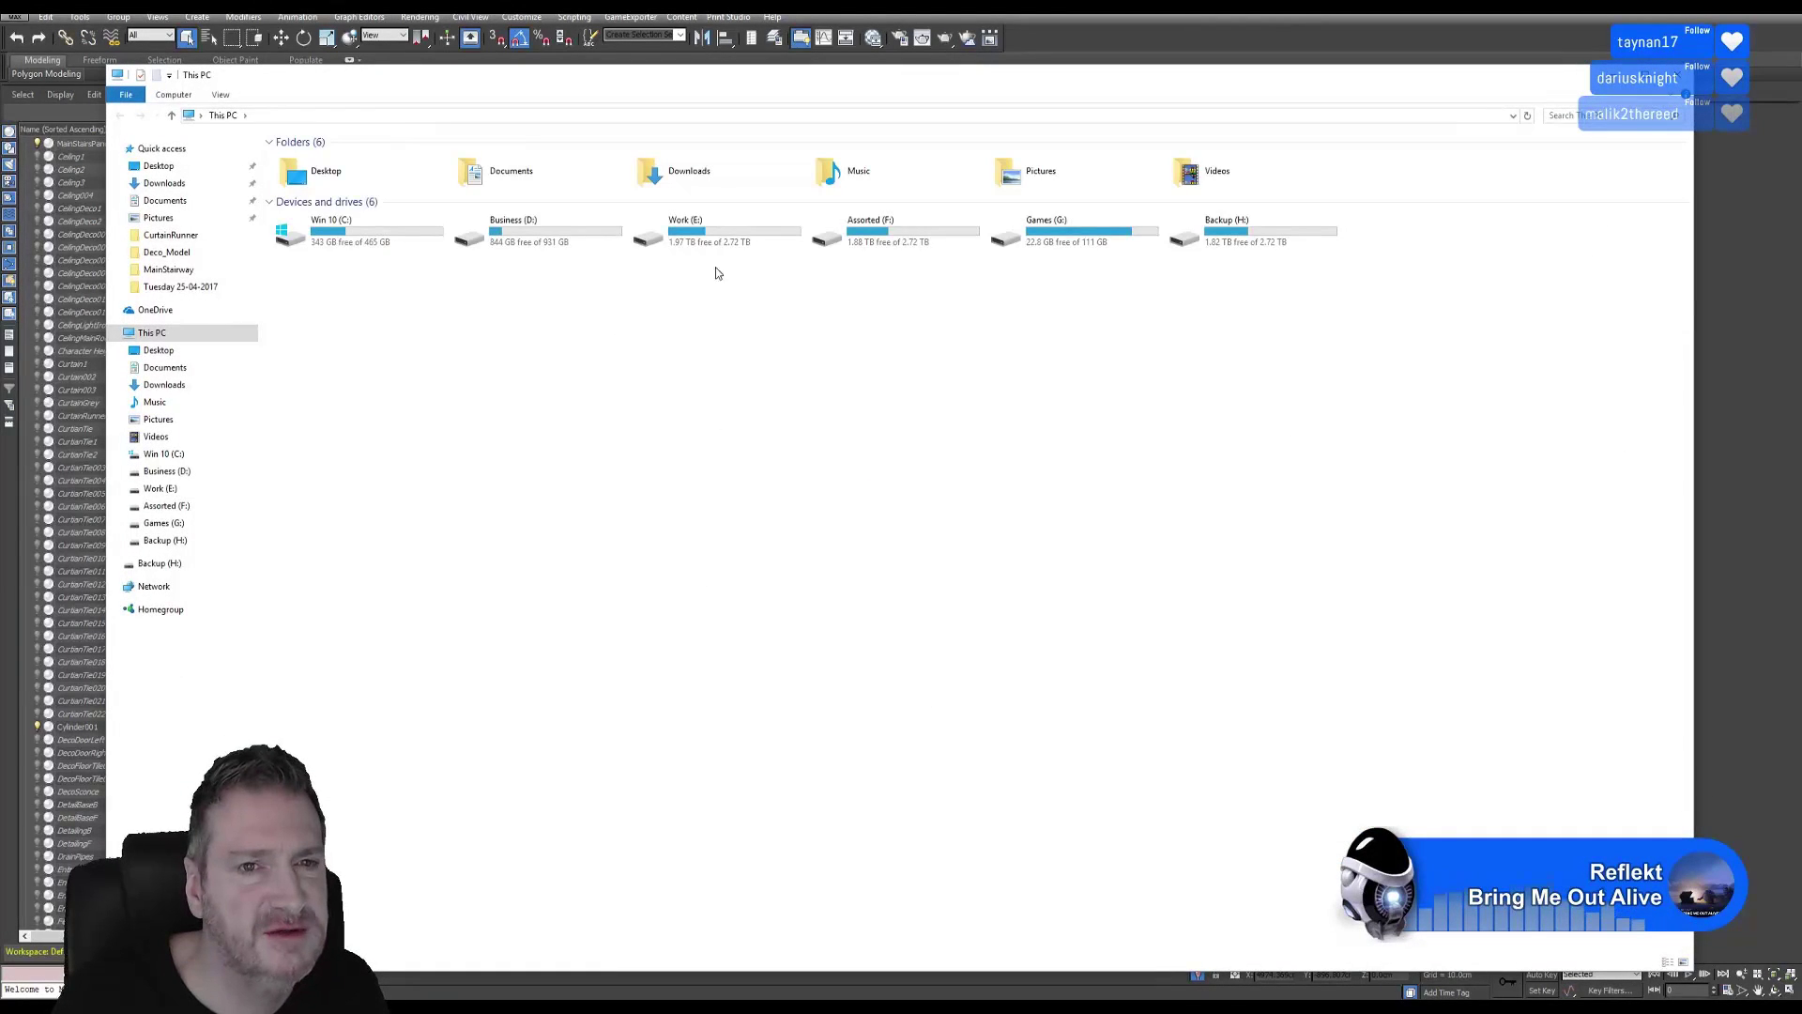
double_click(714, 242)
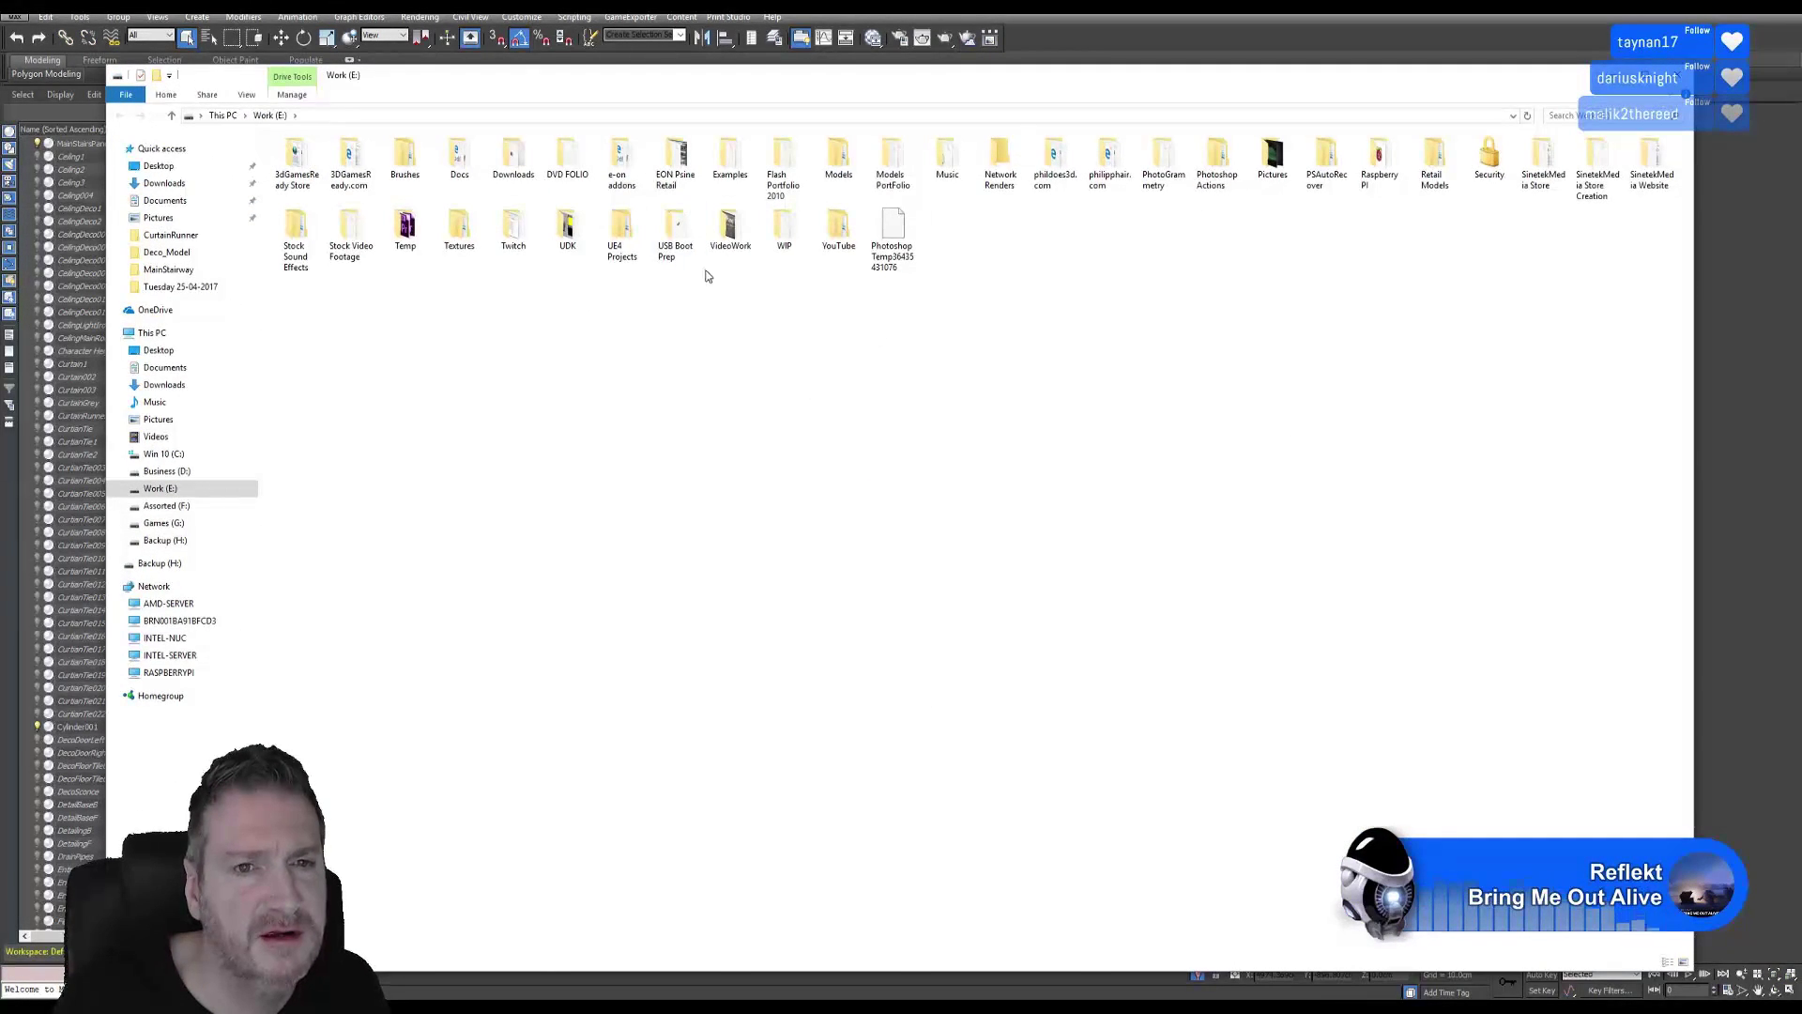
left_click(622, 232)
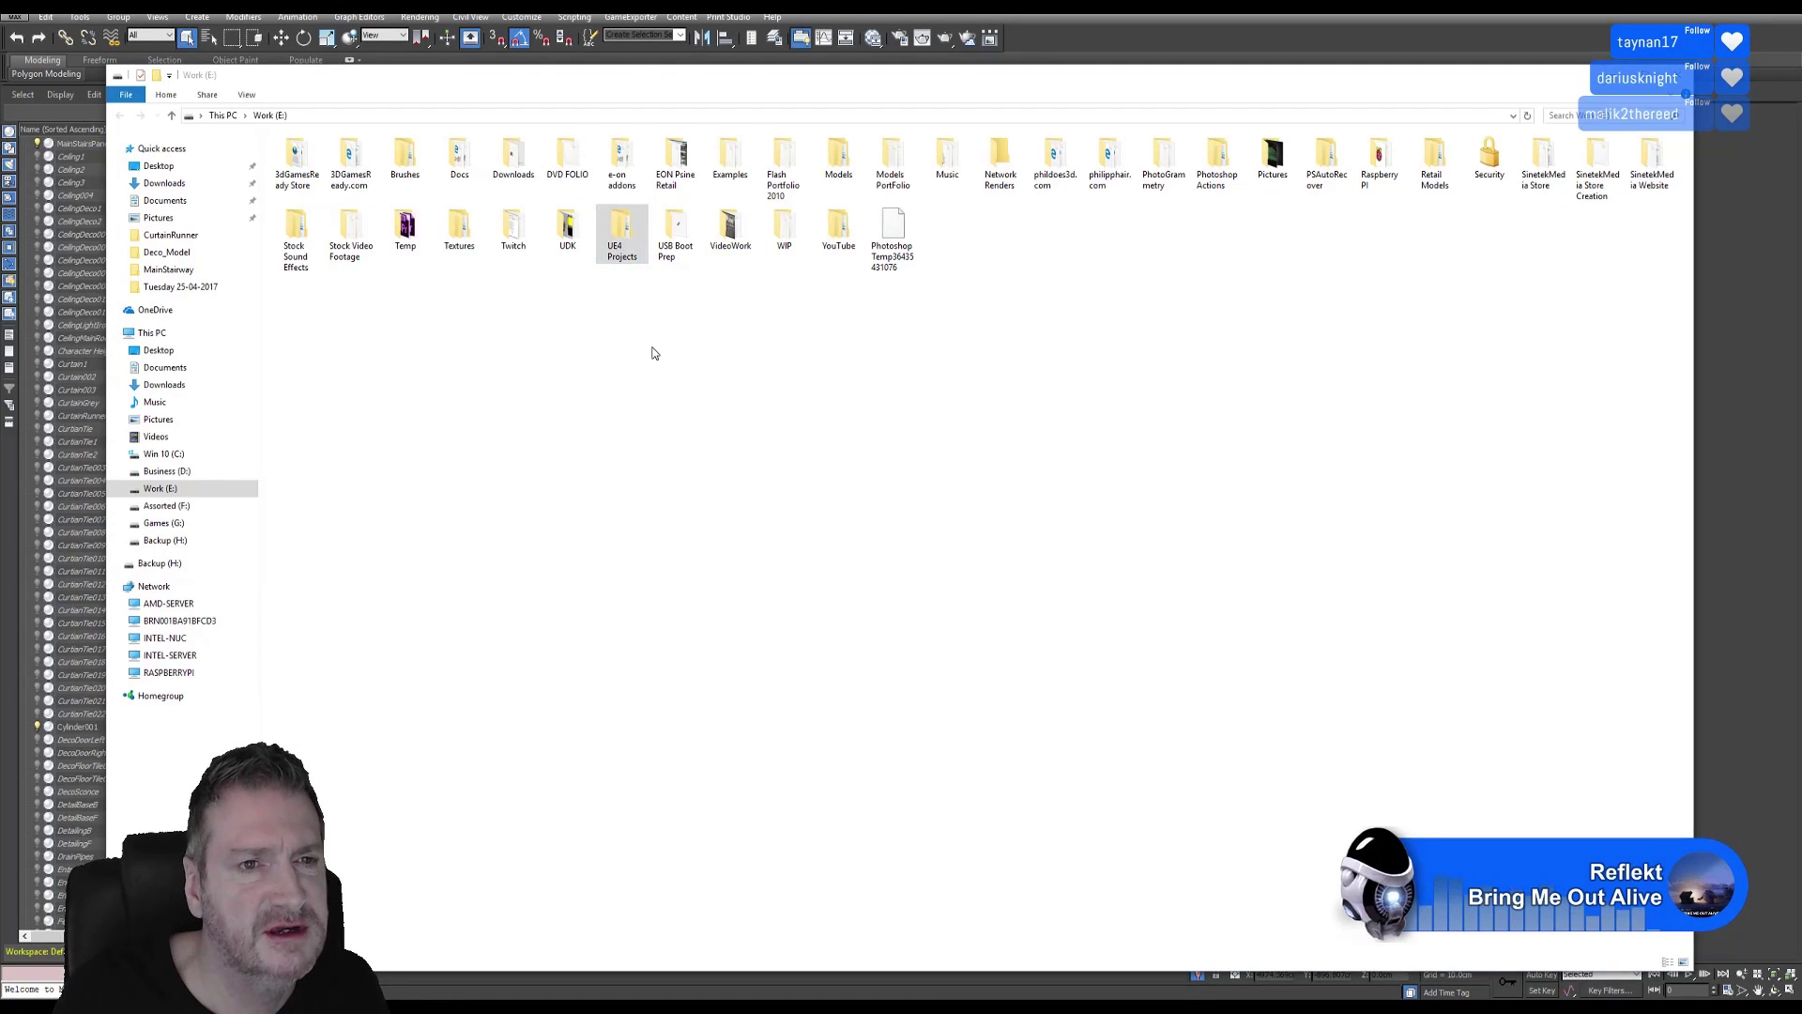
key("Return")
left_click(373, 184)
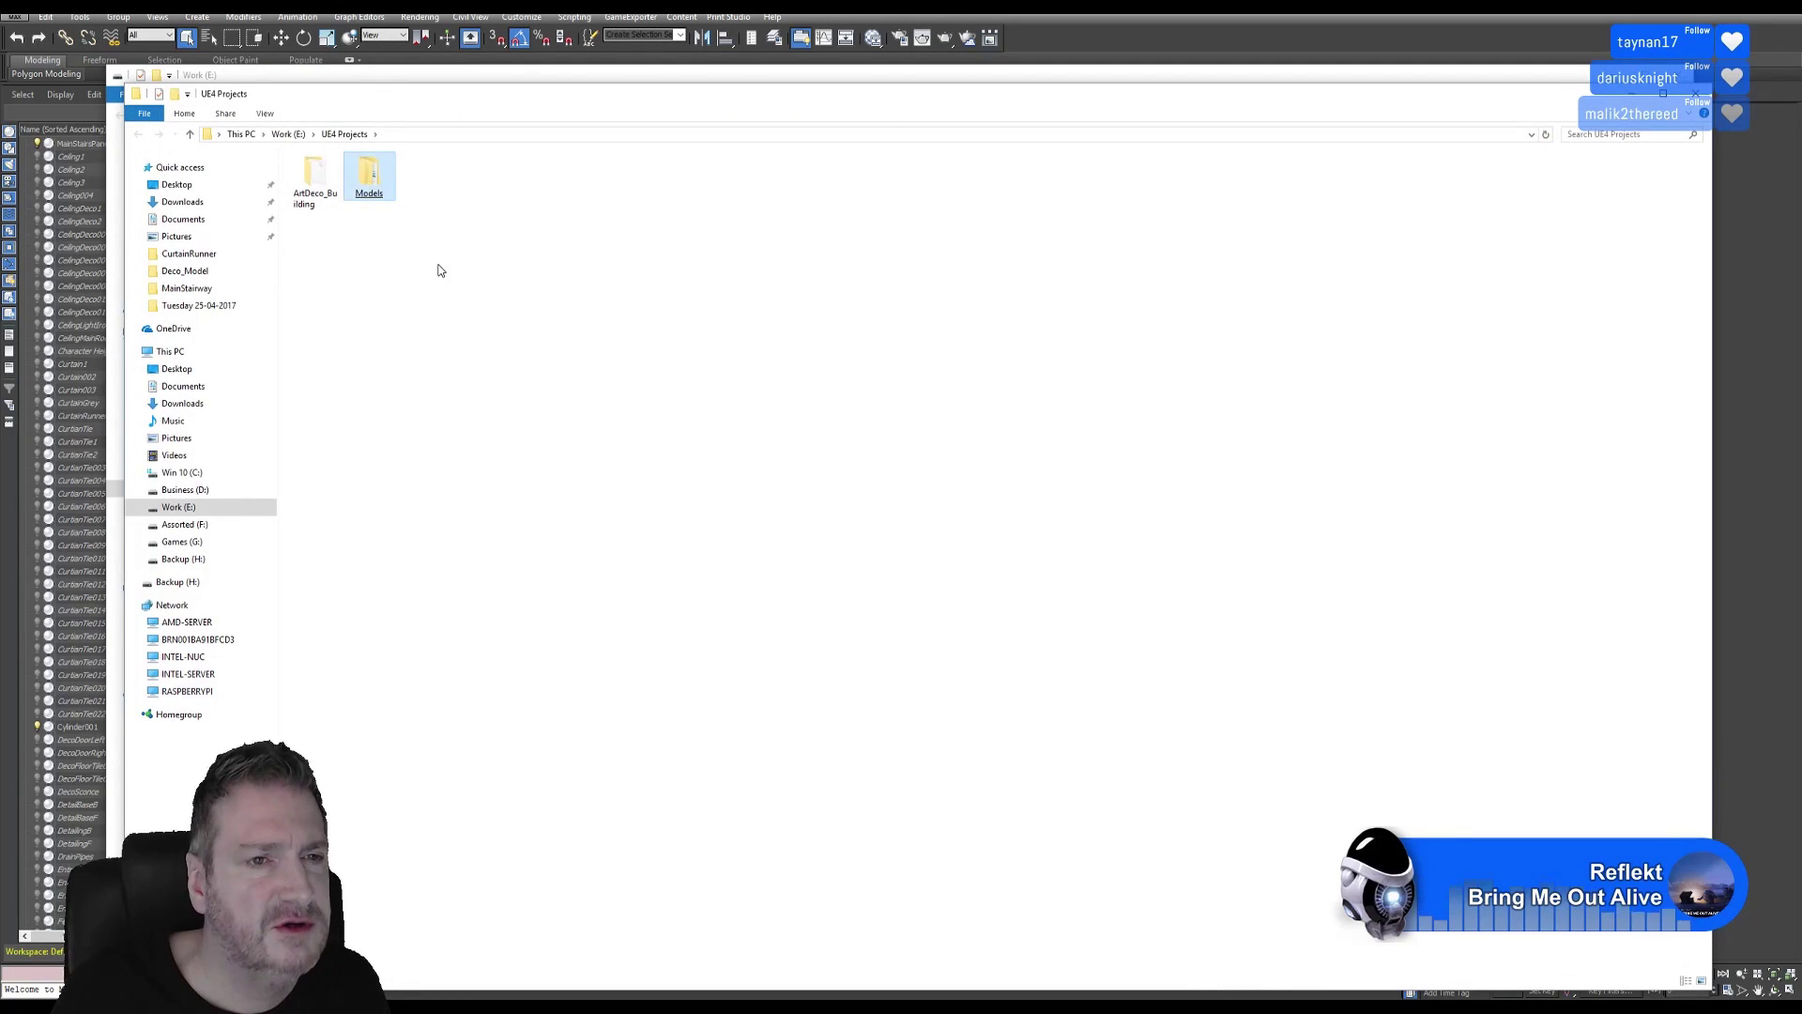
left_click(389, 104)
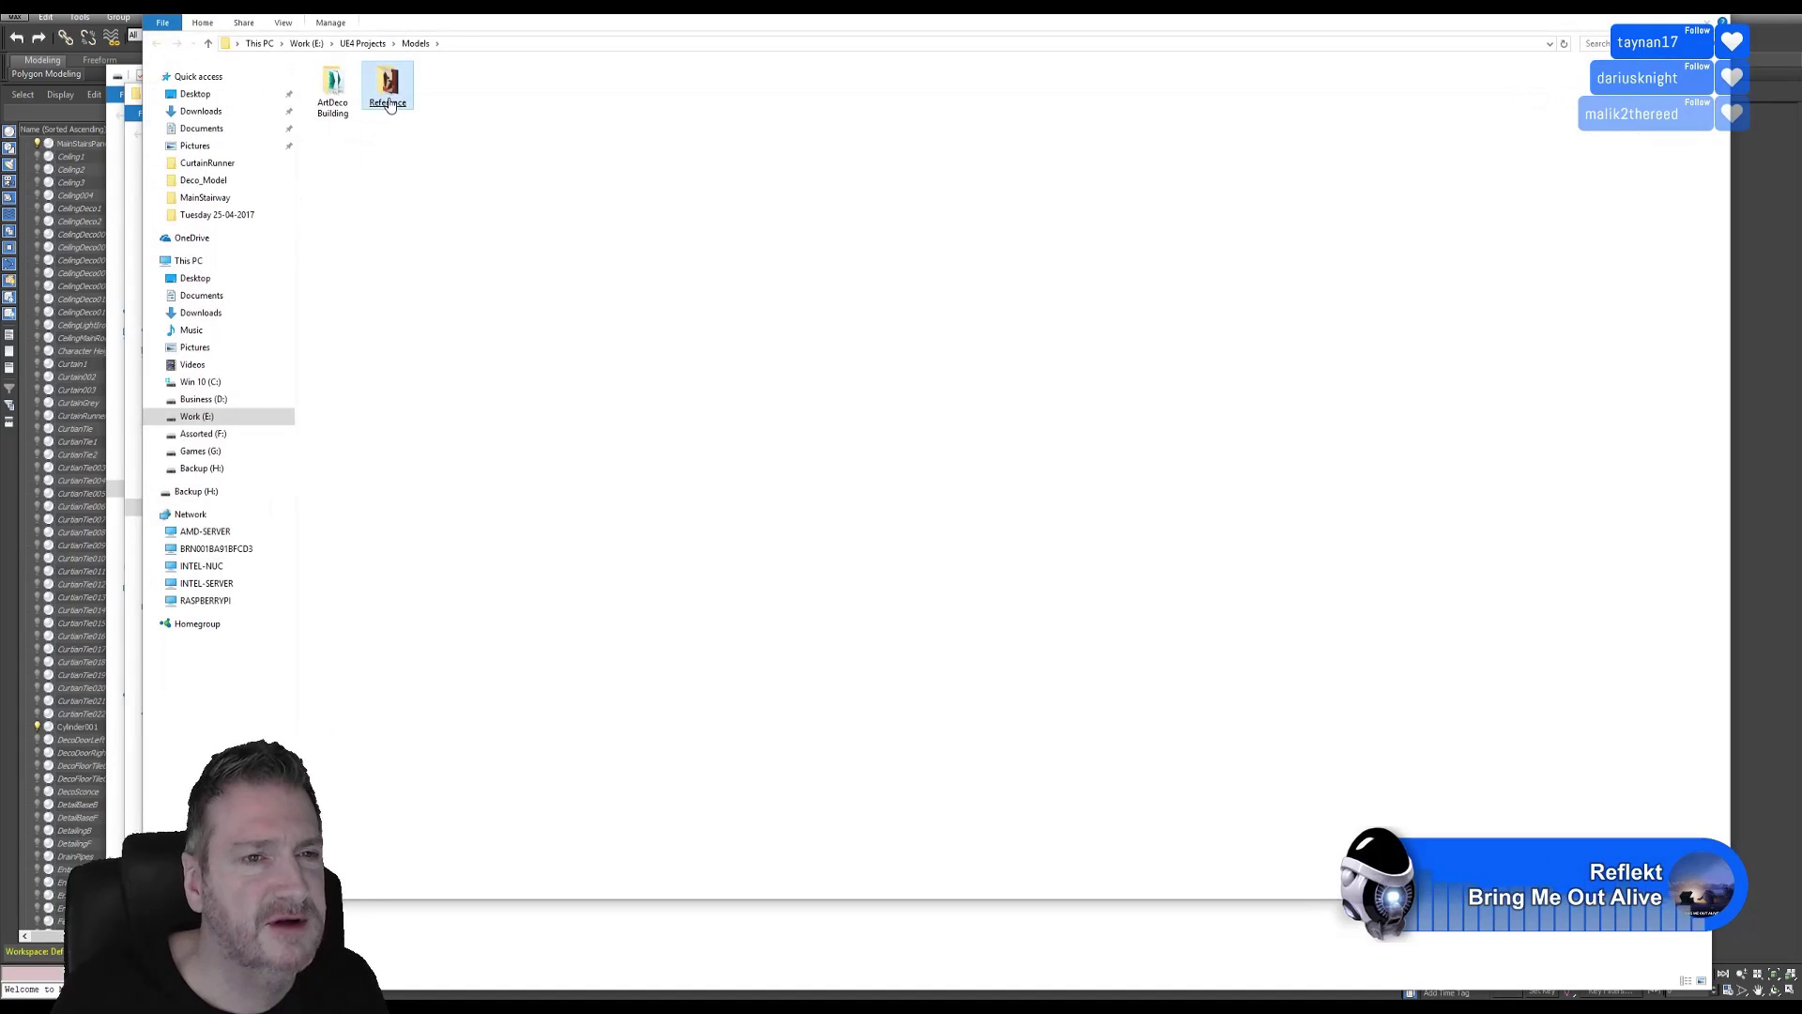
key("Return")
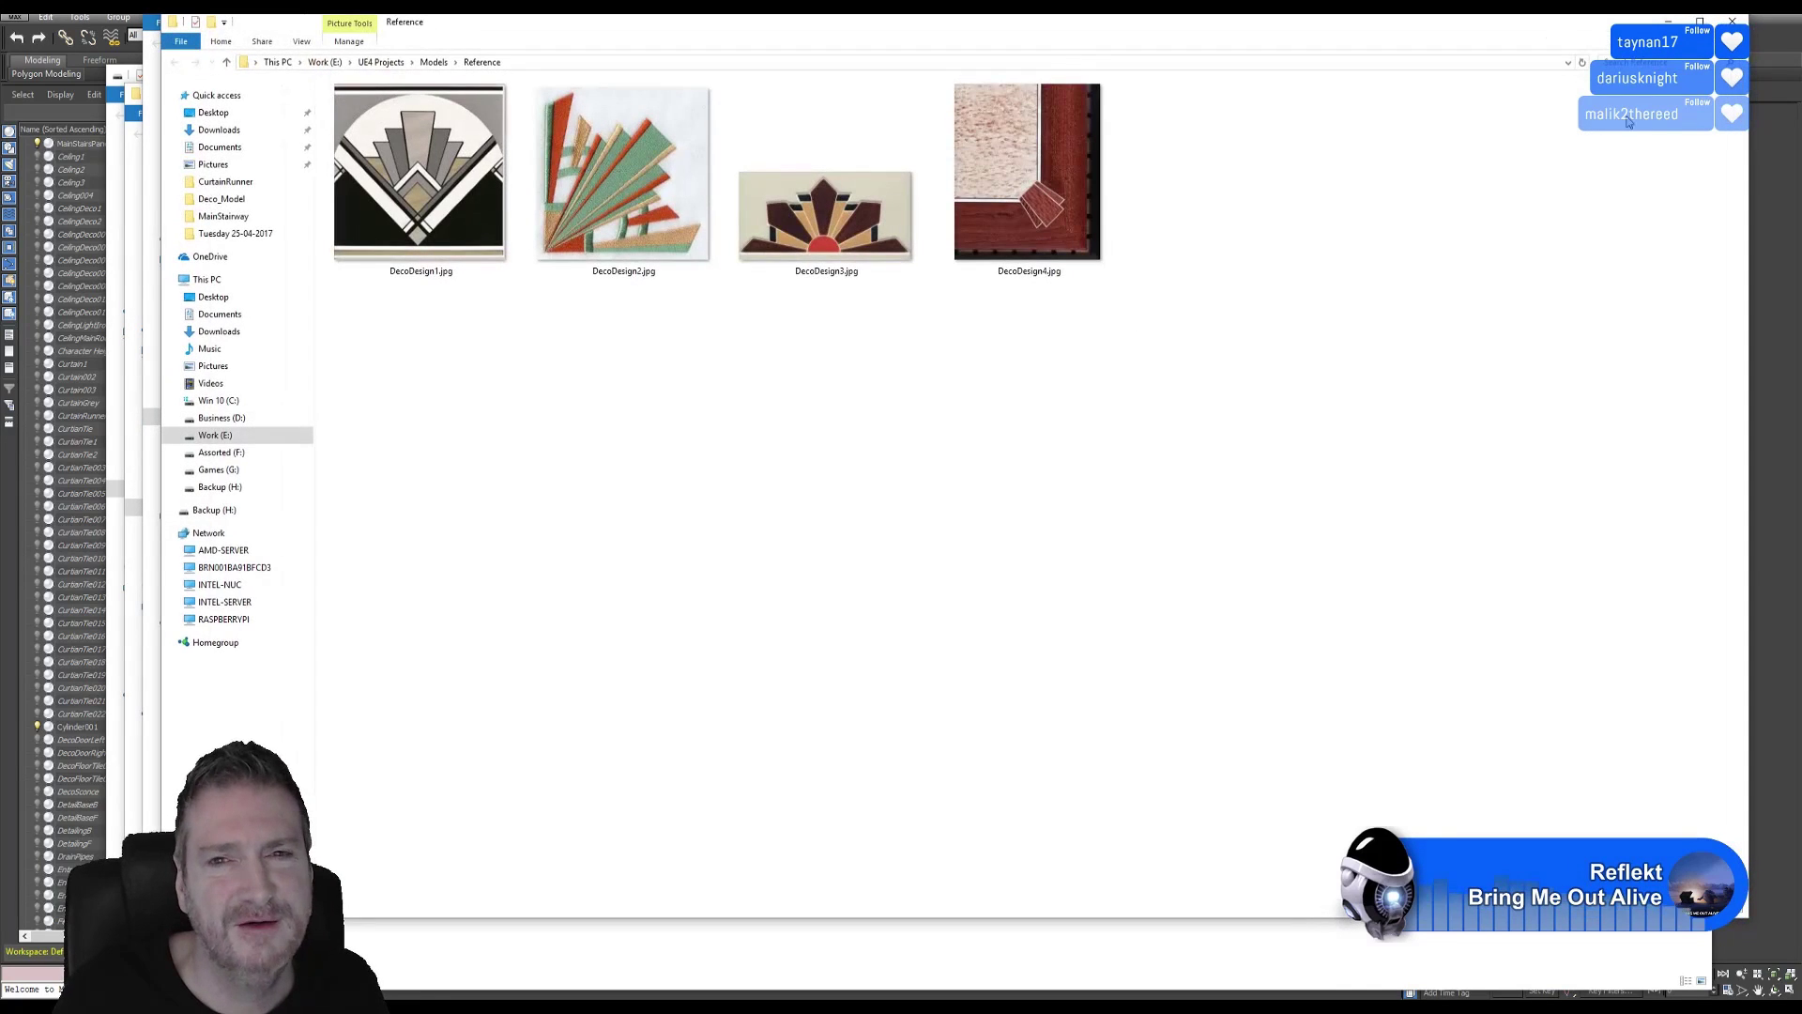
Minimize the Reference folder window and close the other File Explorer windows.
left_click(1668, 20)
left_click(1712, 15)
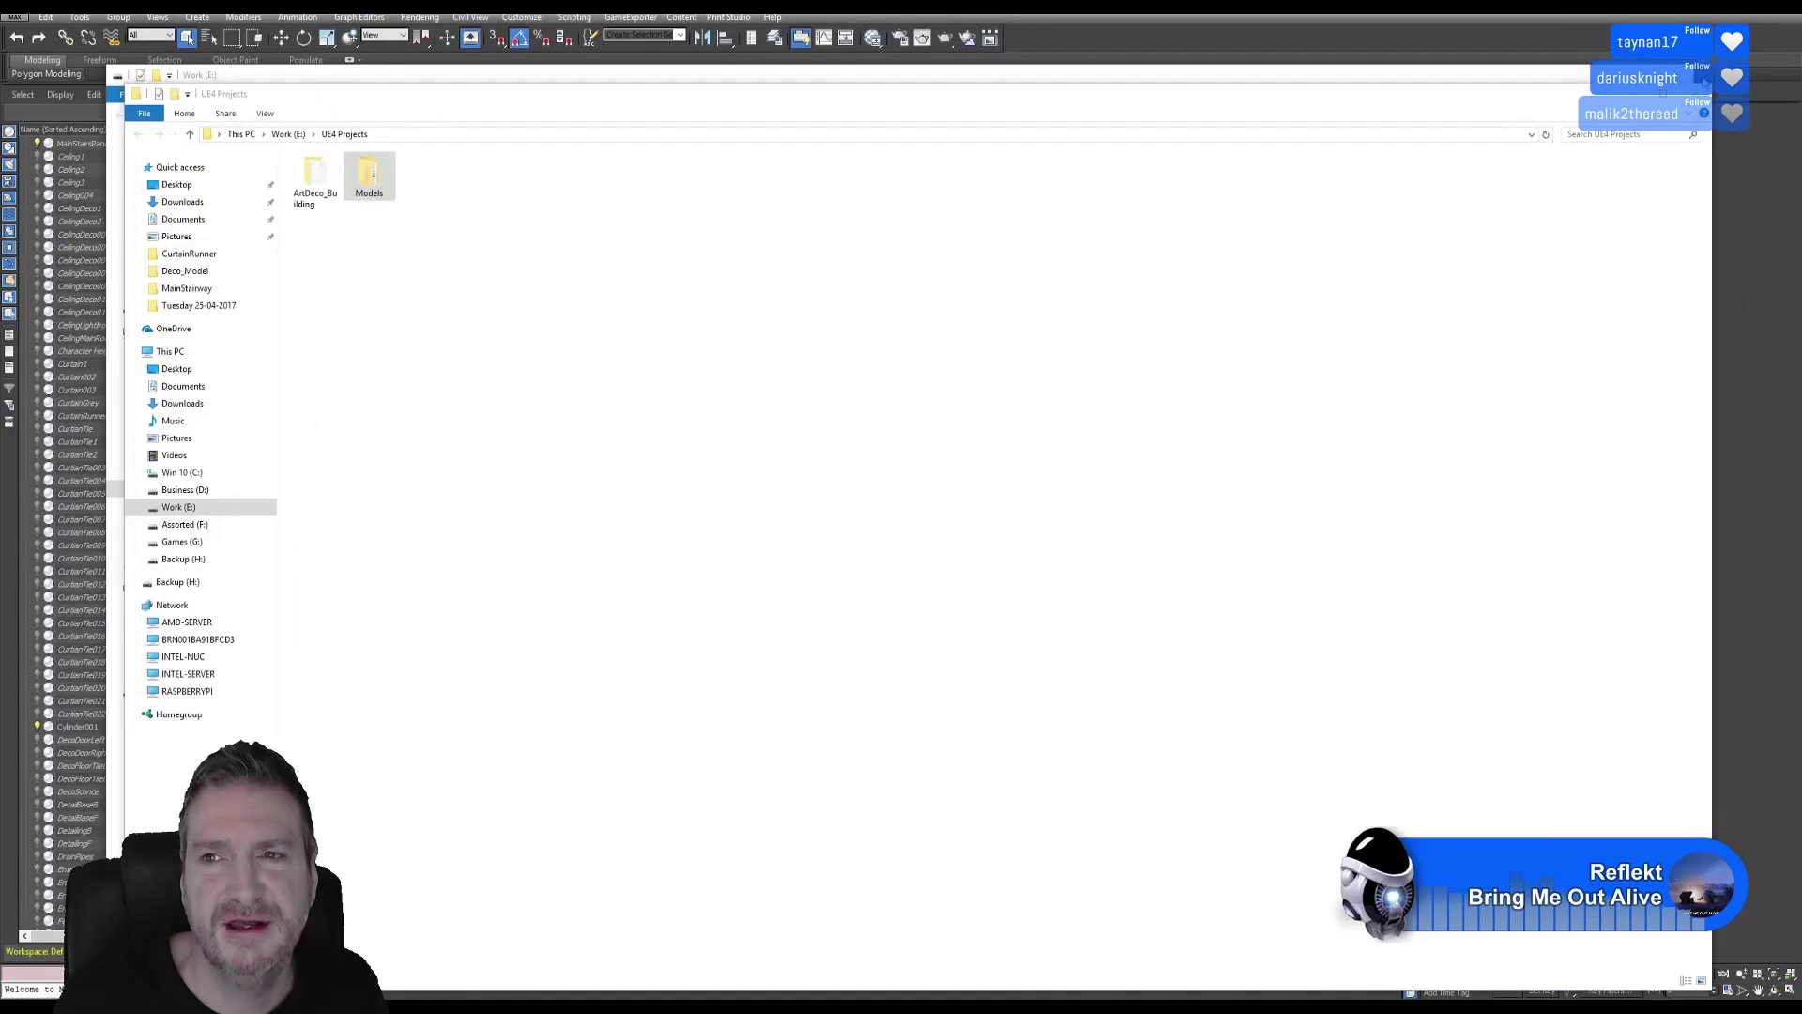
left_click(1697, 91)
left_click(1697, 91)
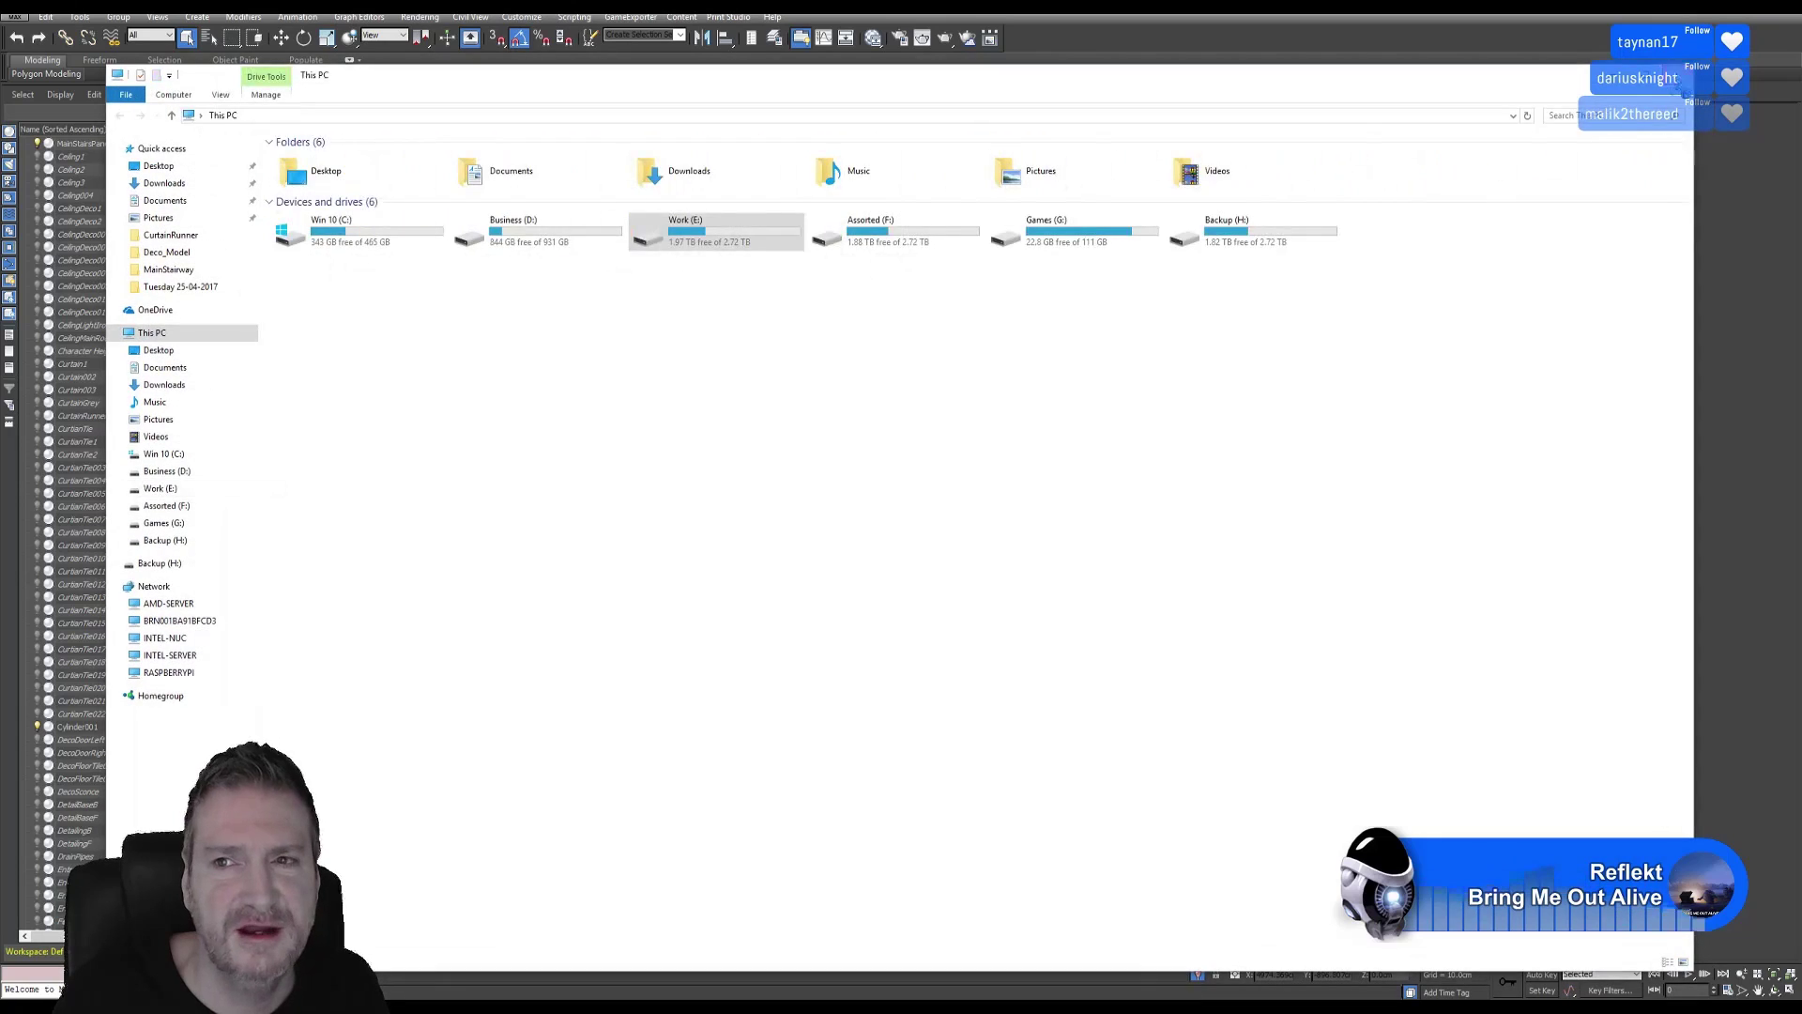
left_click(1697, 91)
left_click(922, 758)
Restore the Reference folder window, examine the corner design in DecoDesign4.jpg and minimize the folder again.
left_click(426, 1005)
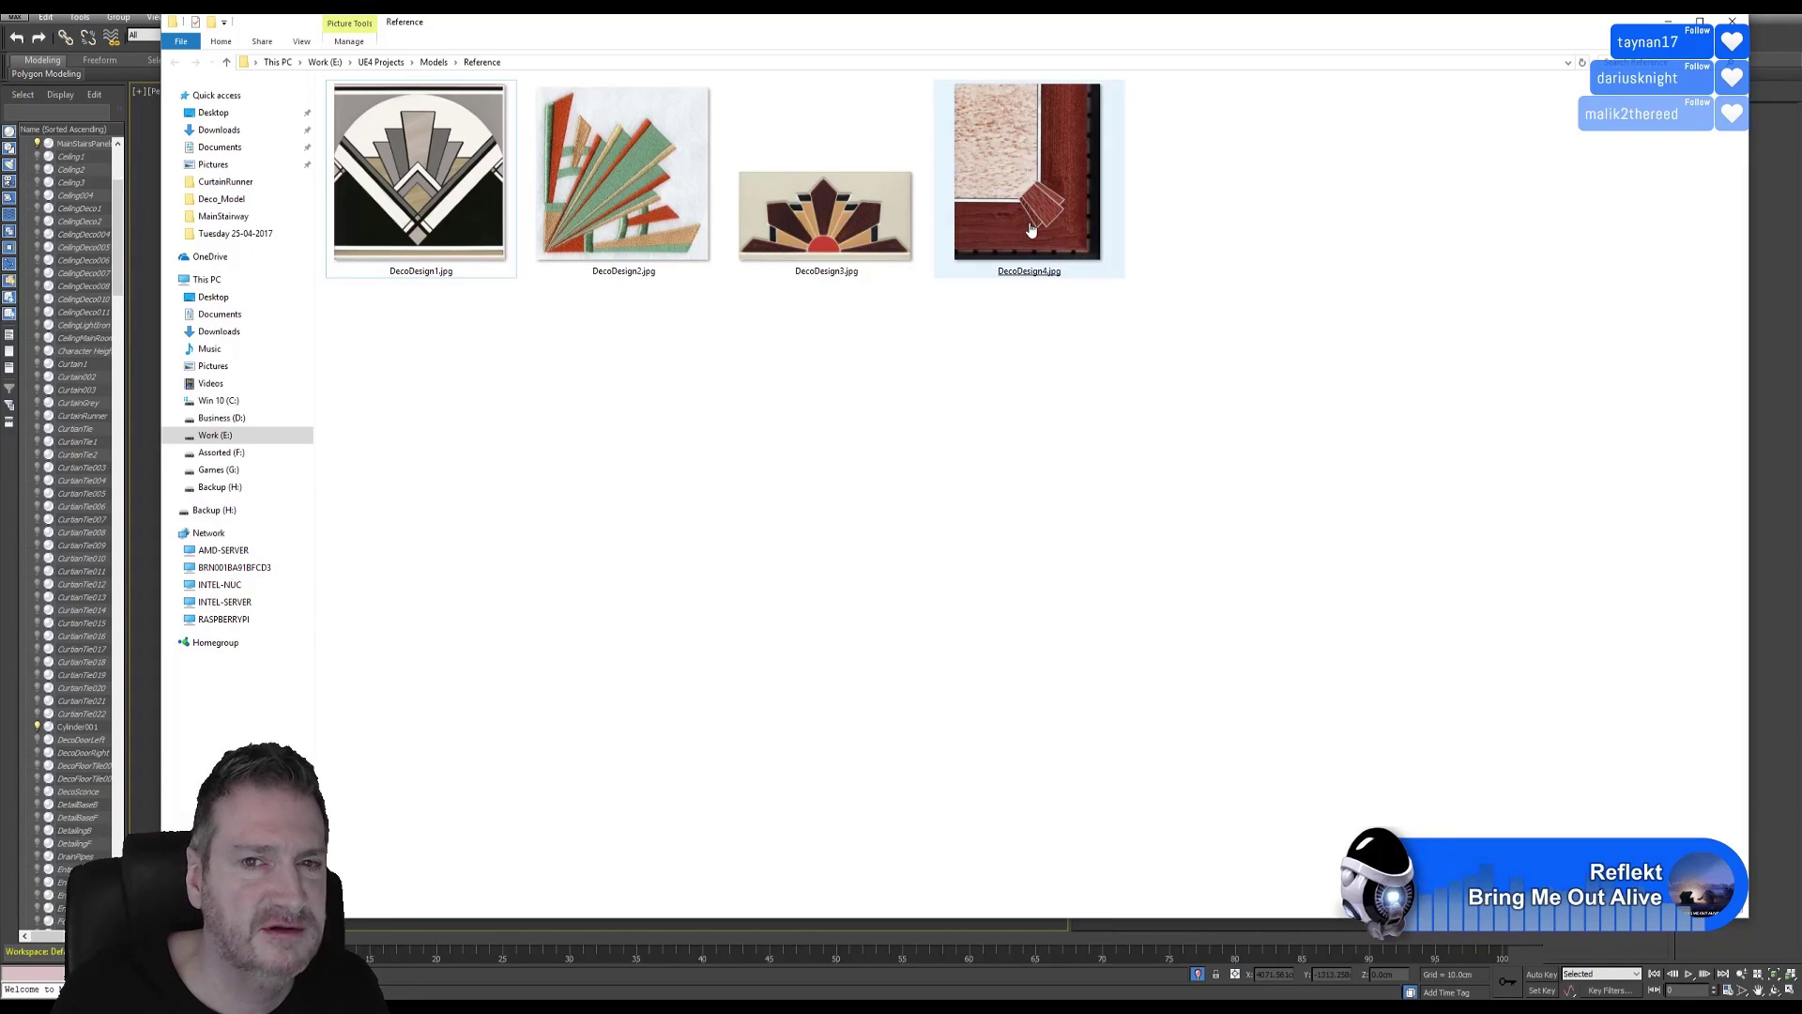
mouse_move(1033, 202)
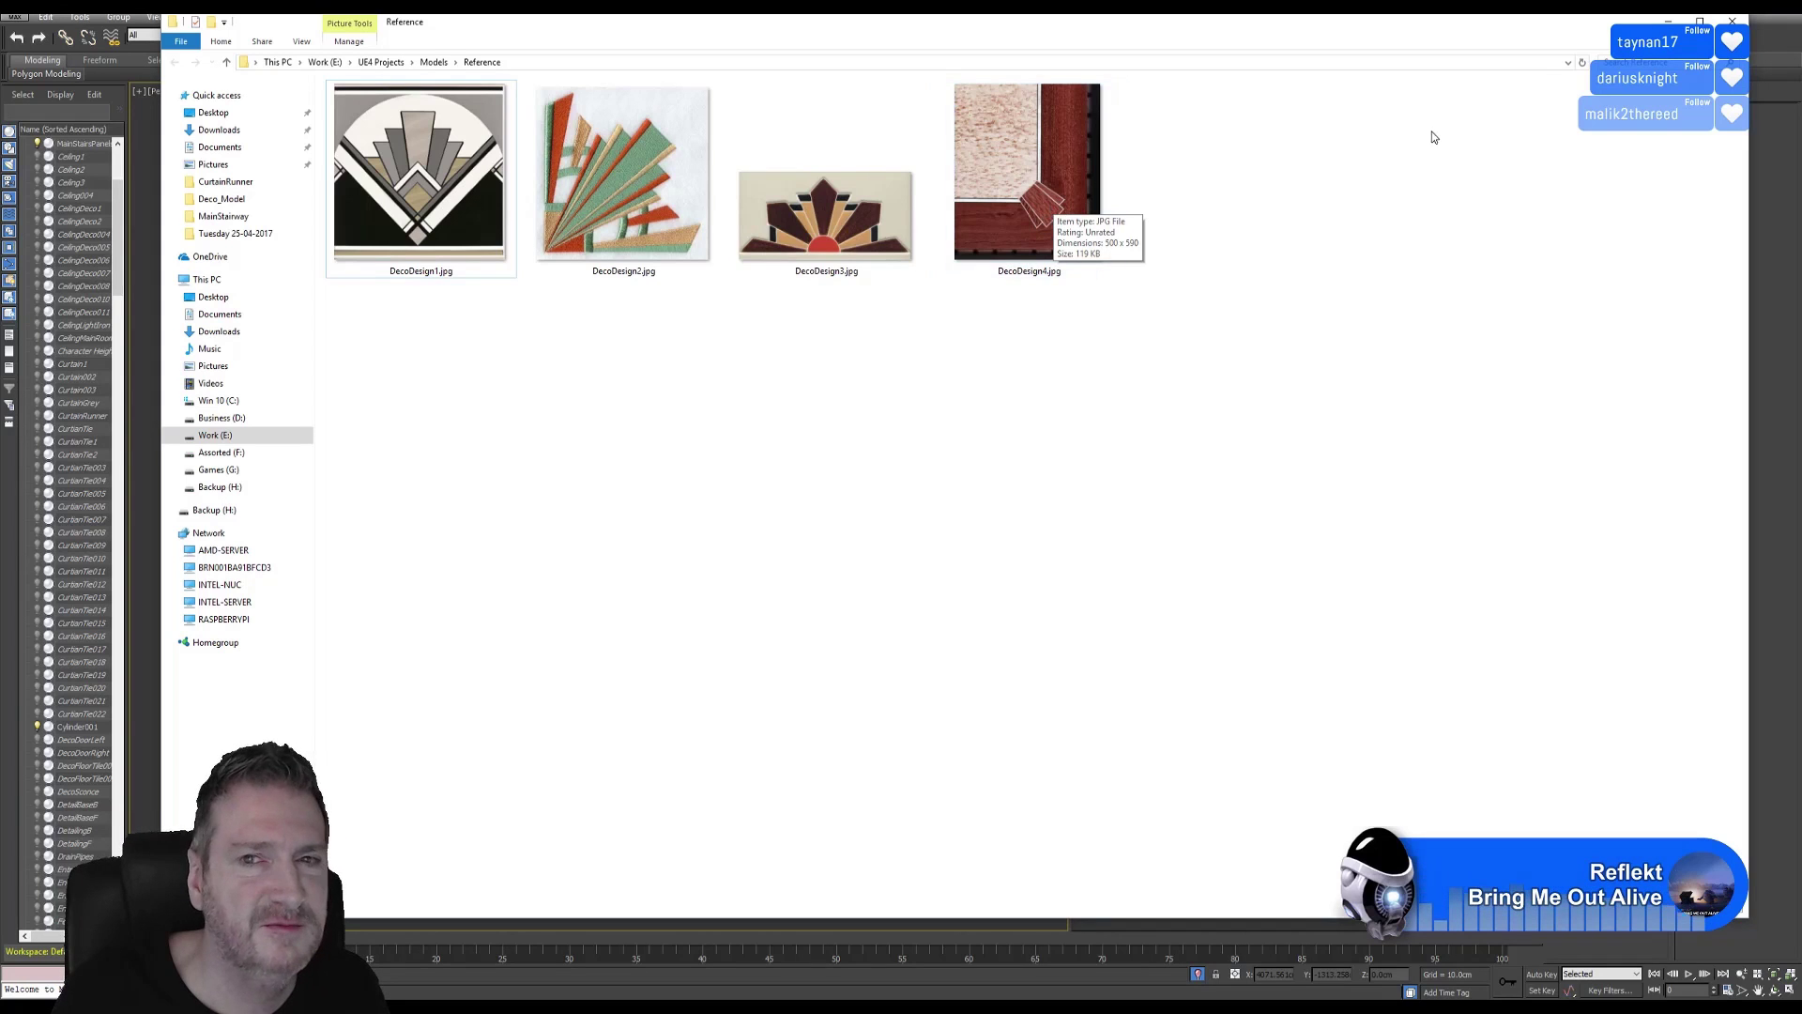
left_click(1667, 21)
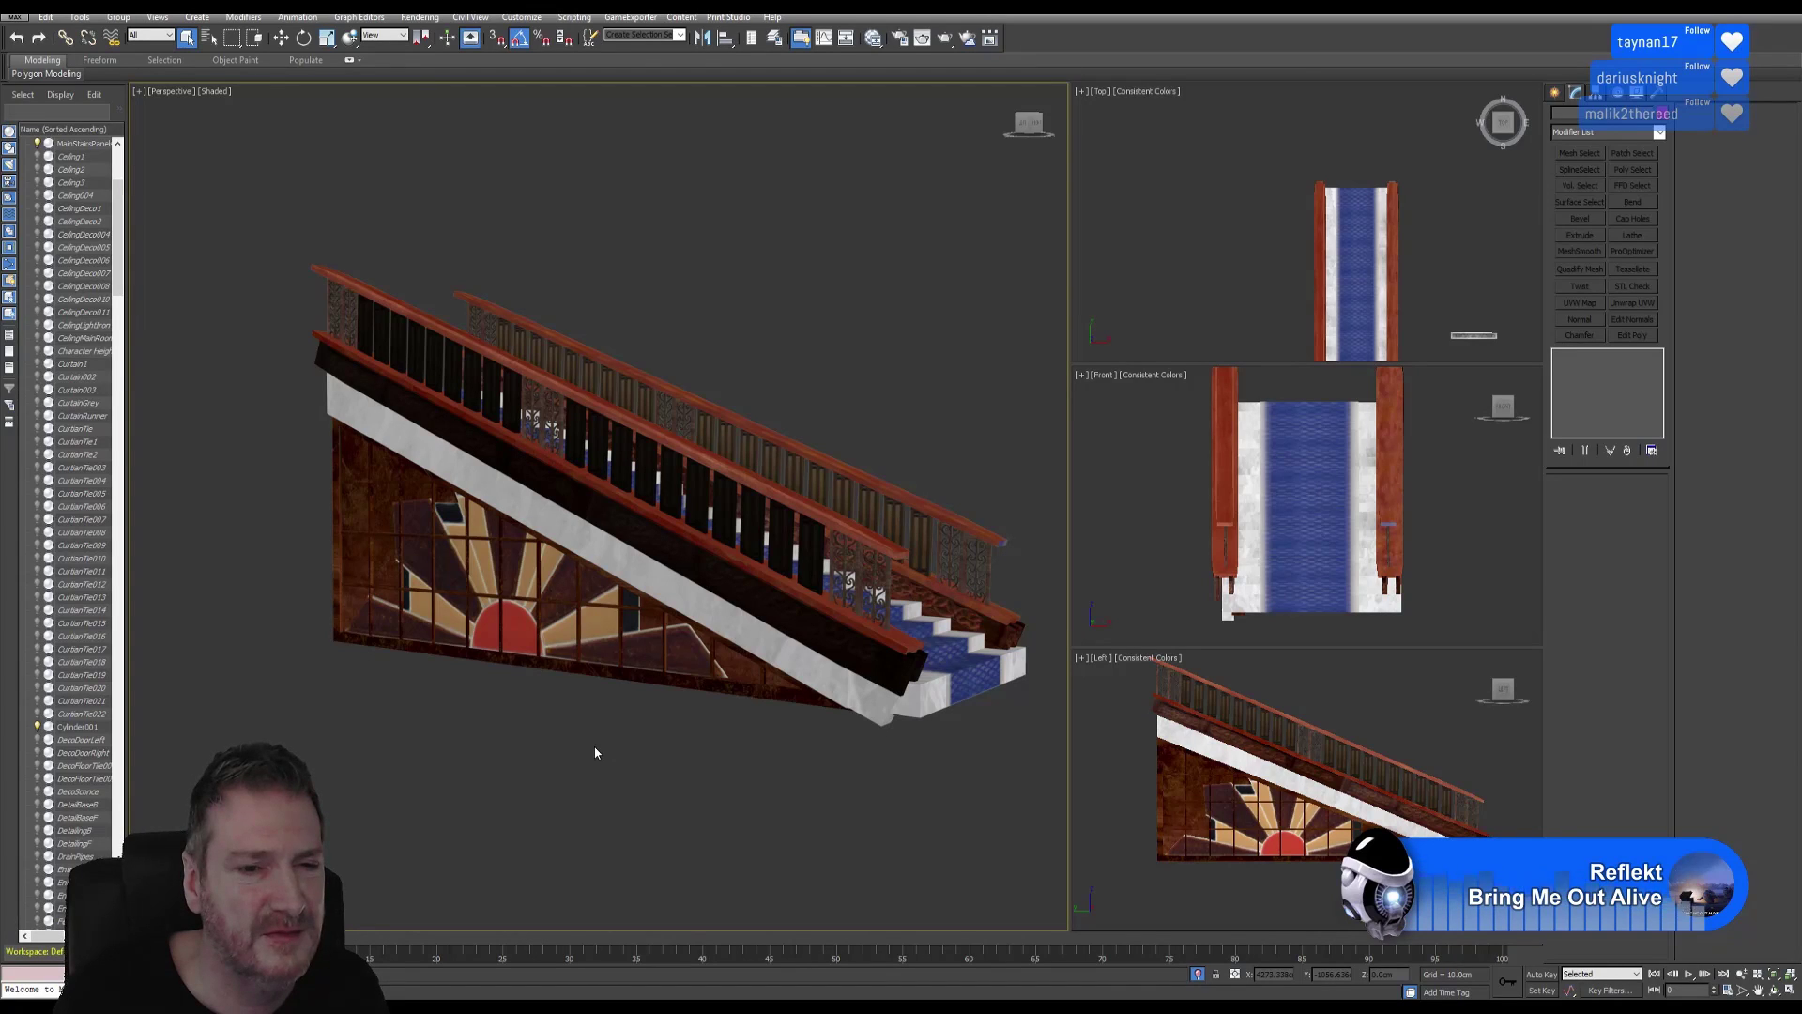
Select the sunburst panel under the staircase and save the scene.
left_click(521, 638)
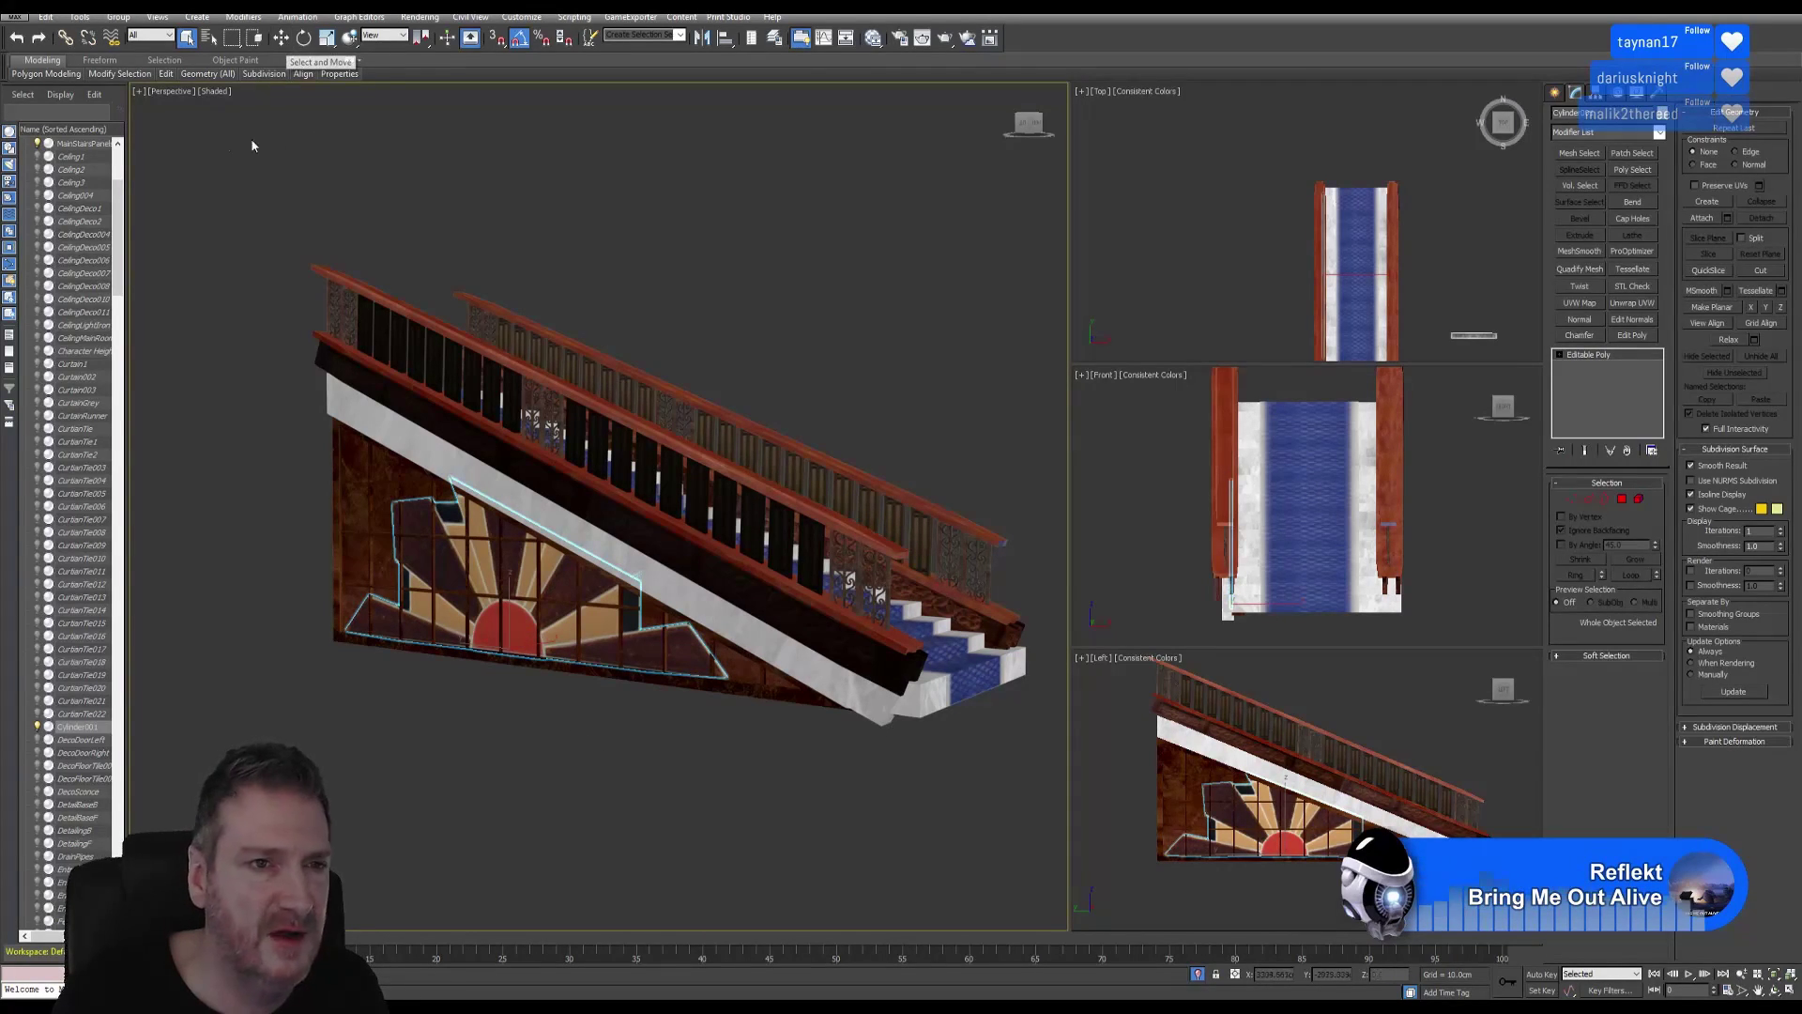
left_click(15, 17)
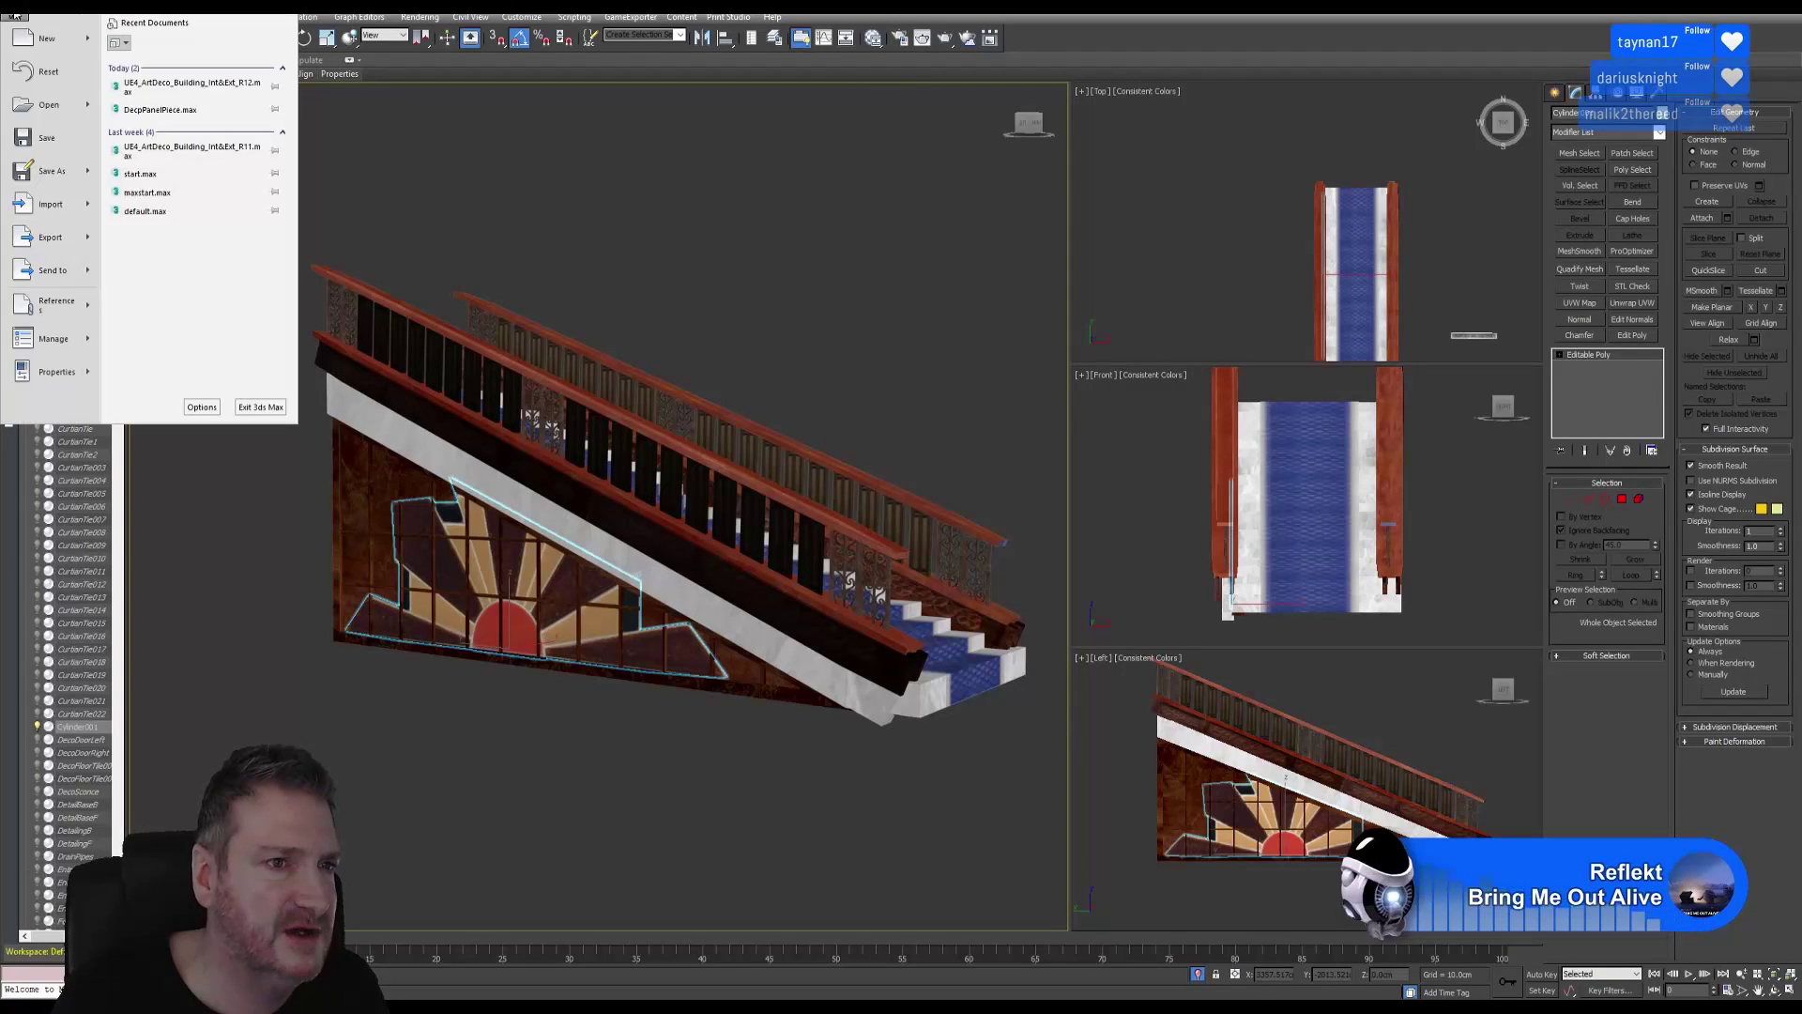
left_click(47, 141)
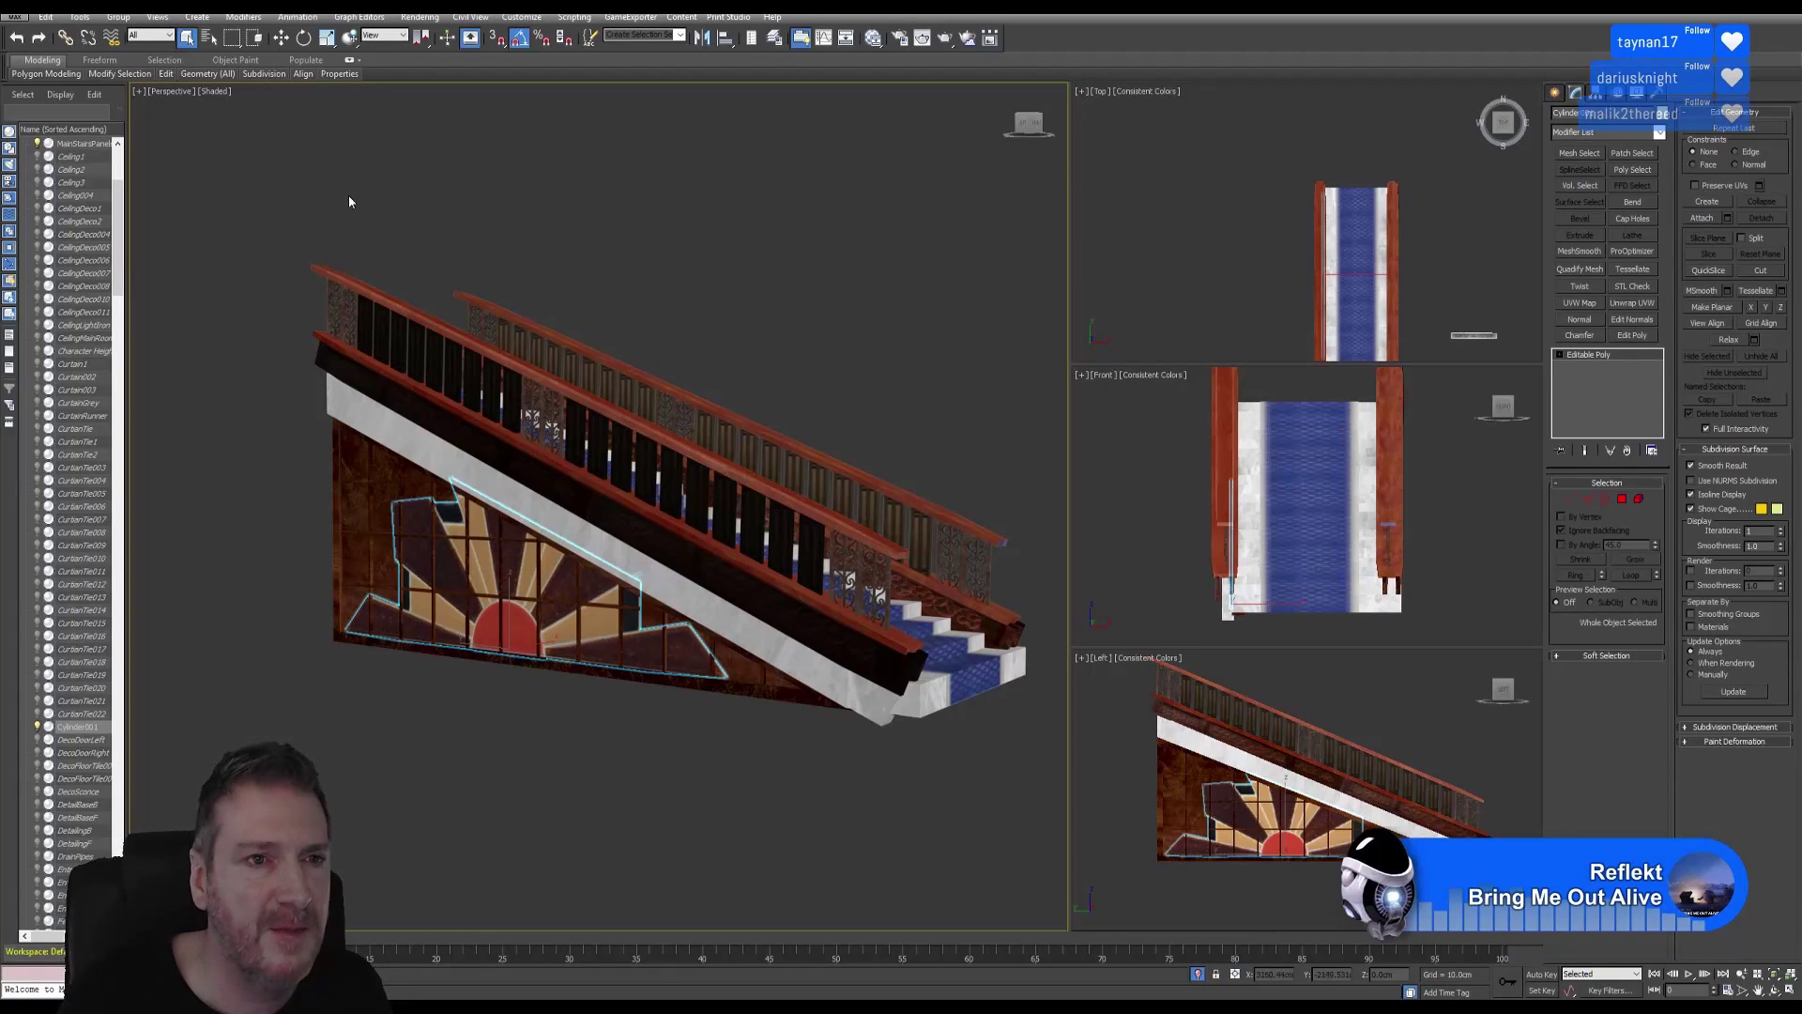
Move the sunburst panel horizontally away from the staircase and delete it.
left_click(280, 38)
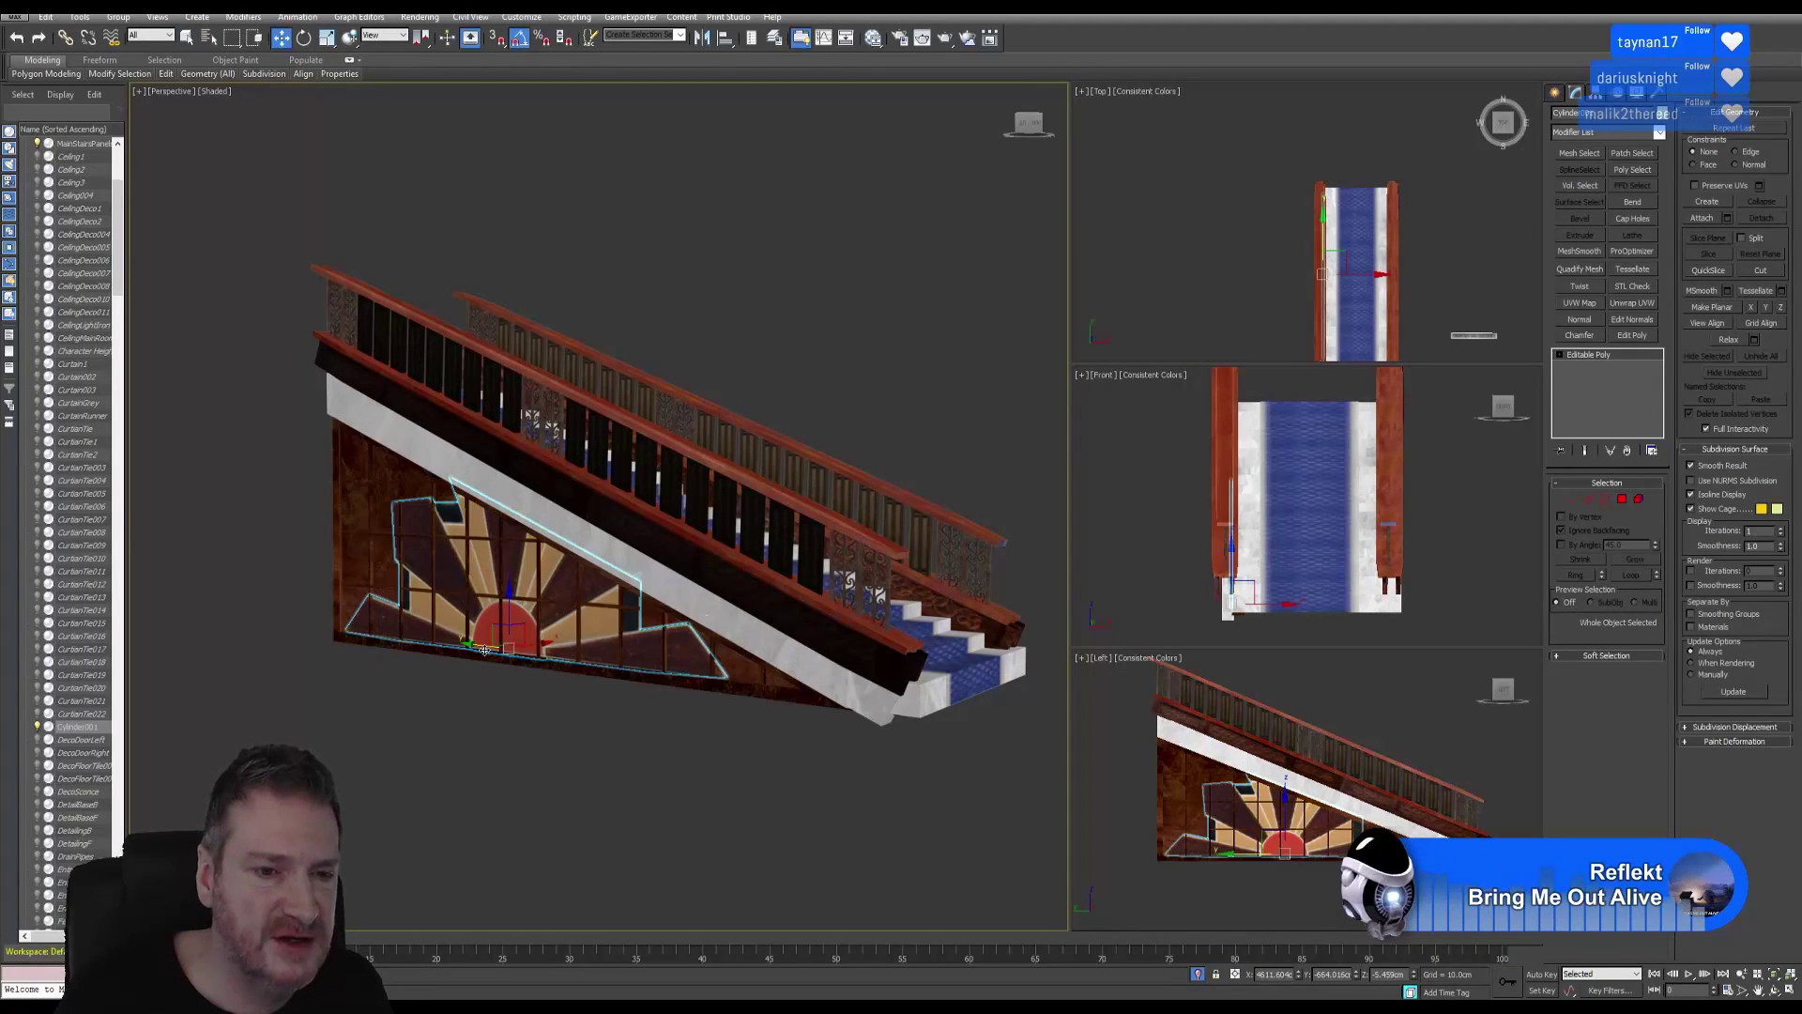
left_click_drag(480, 647, 1393, 809)
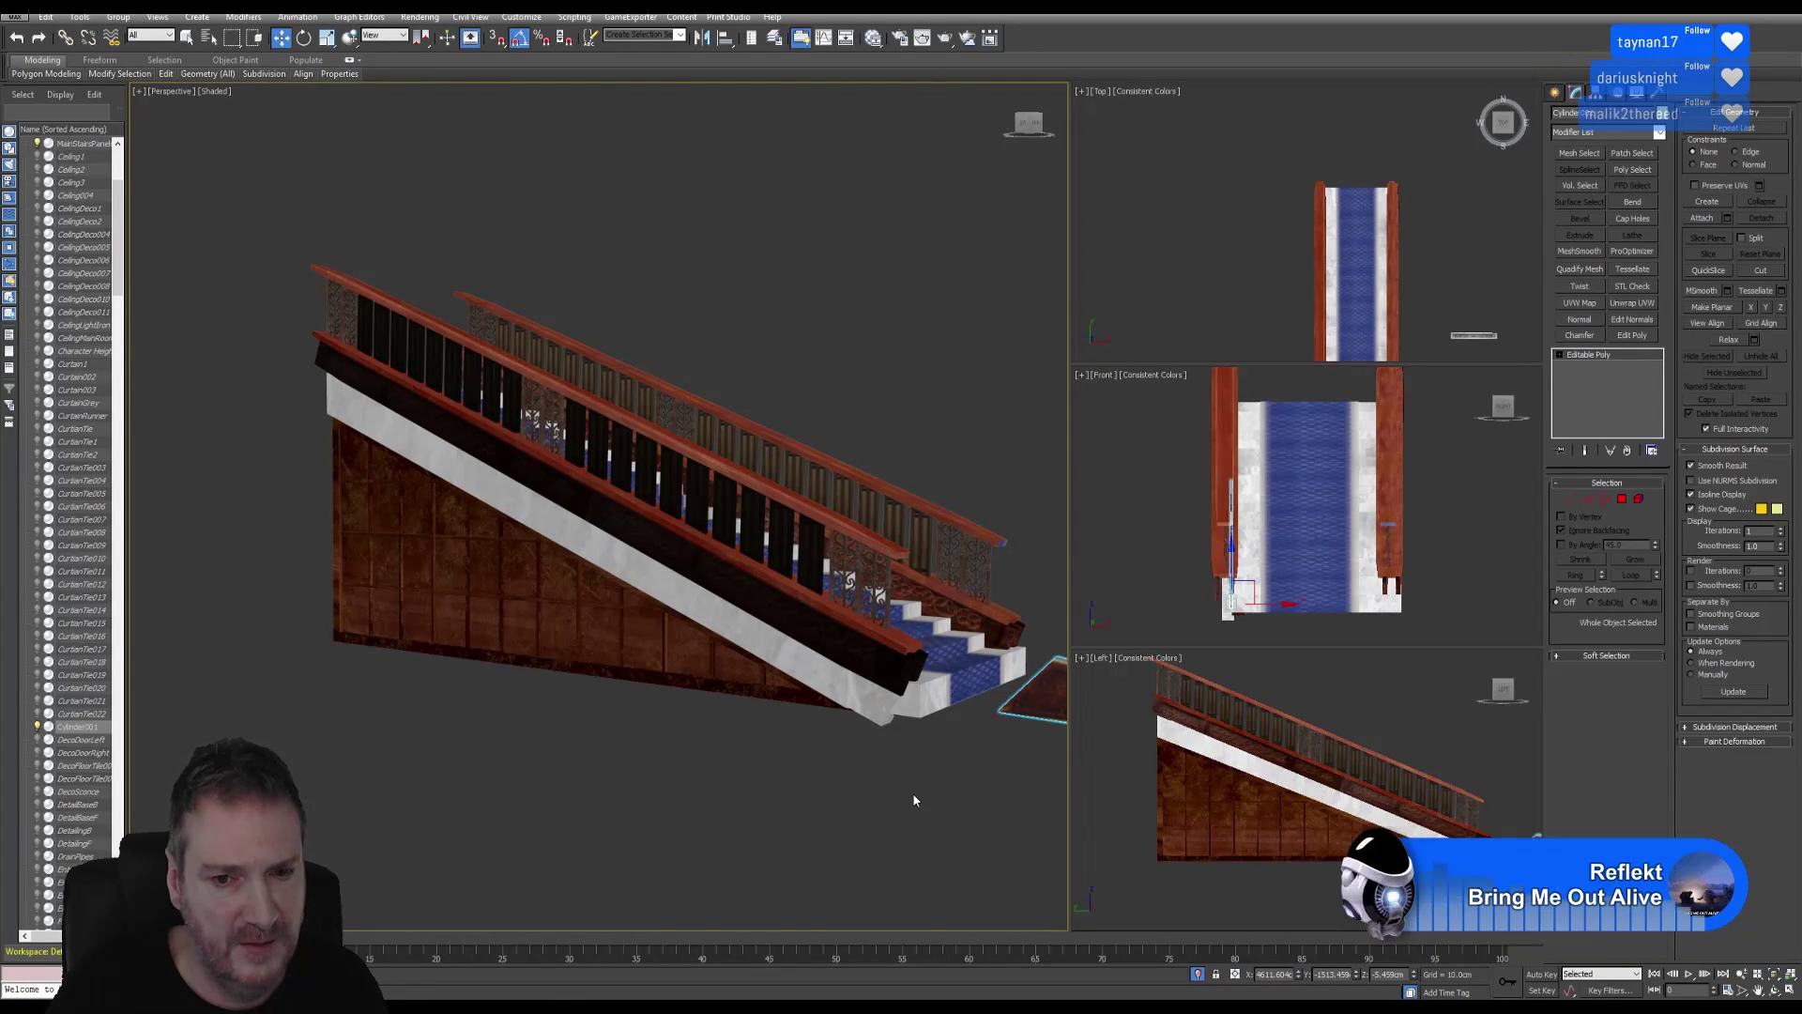
key("Delete")
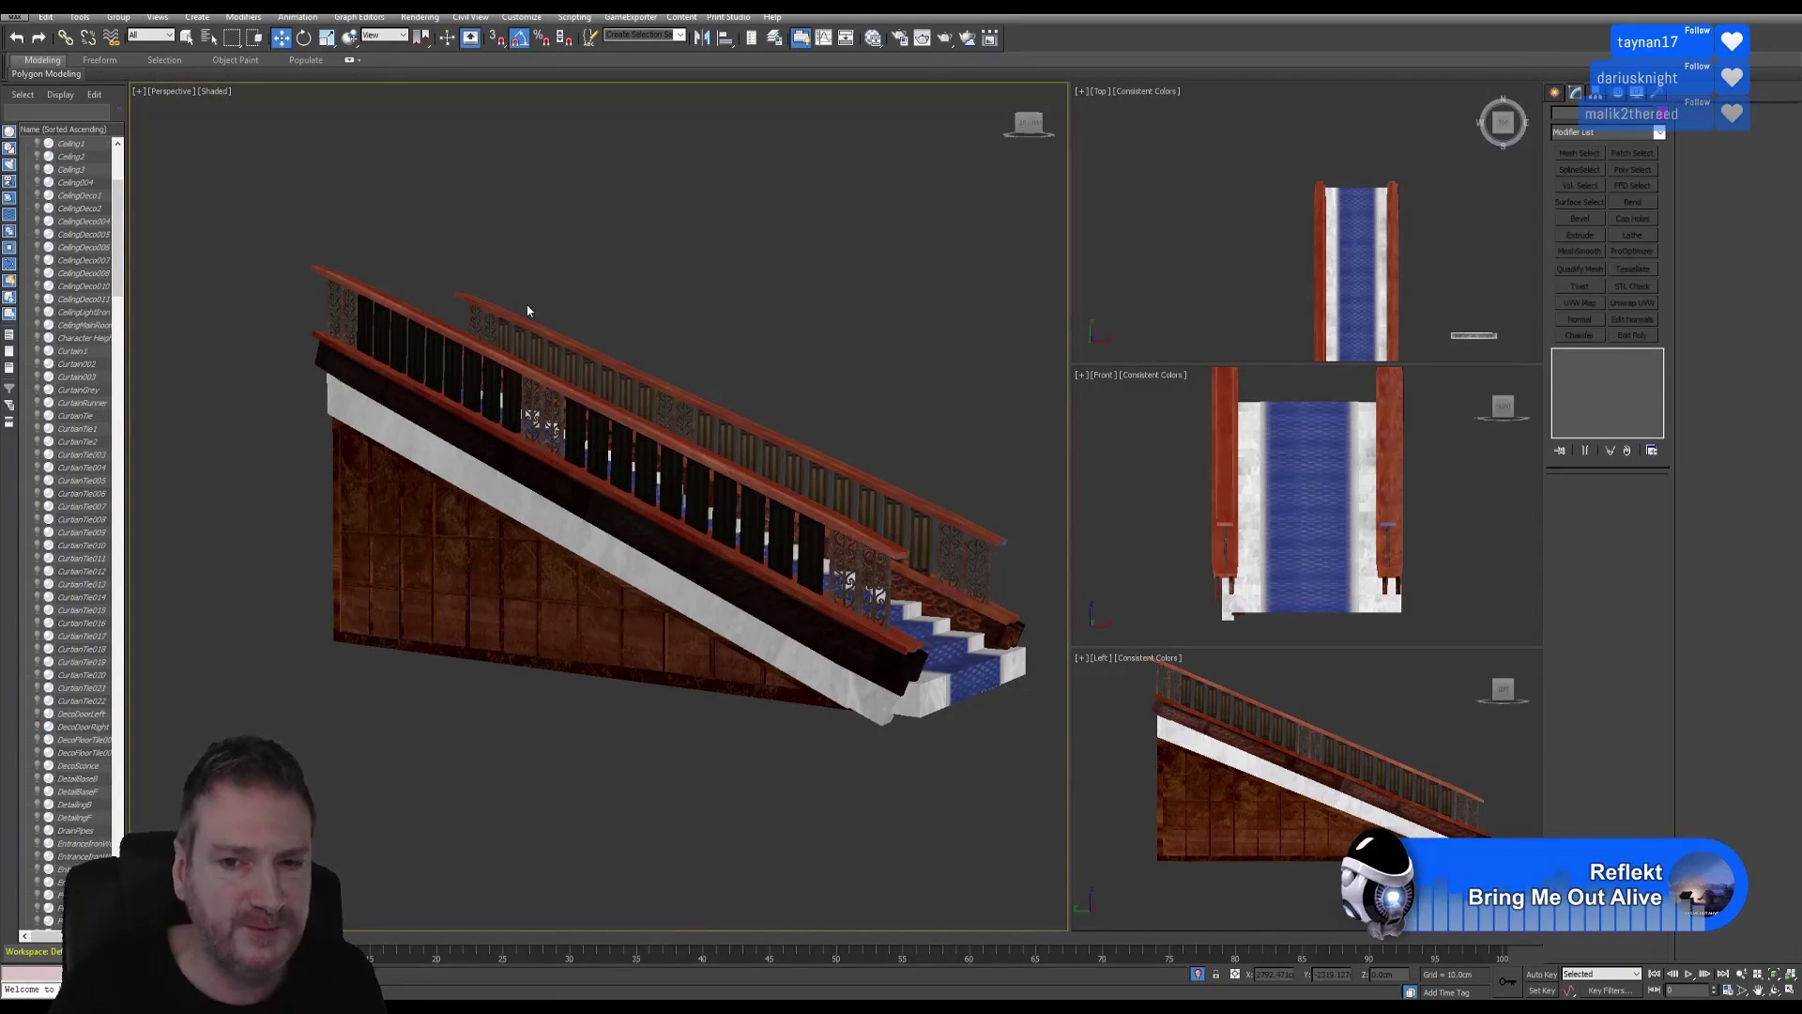
left_click(582, 582)
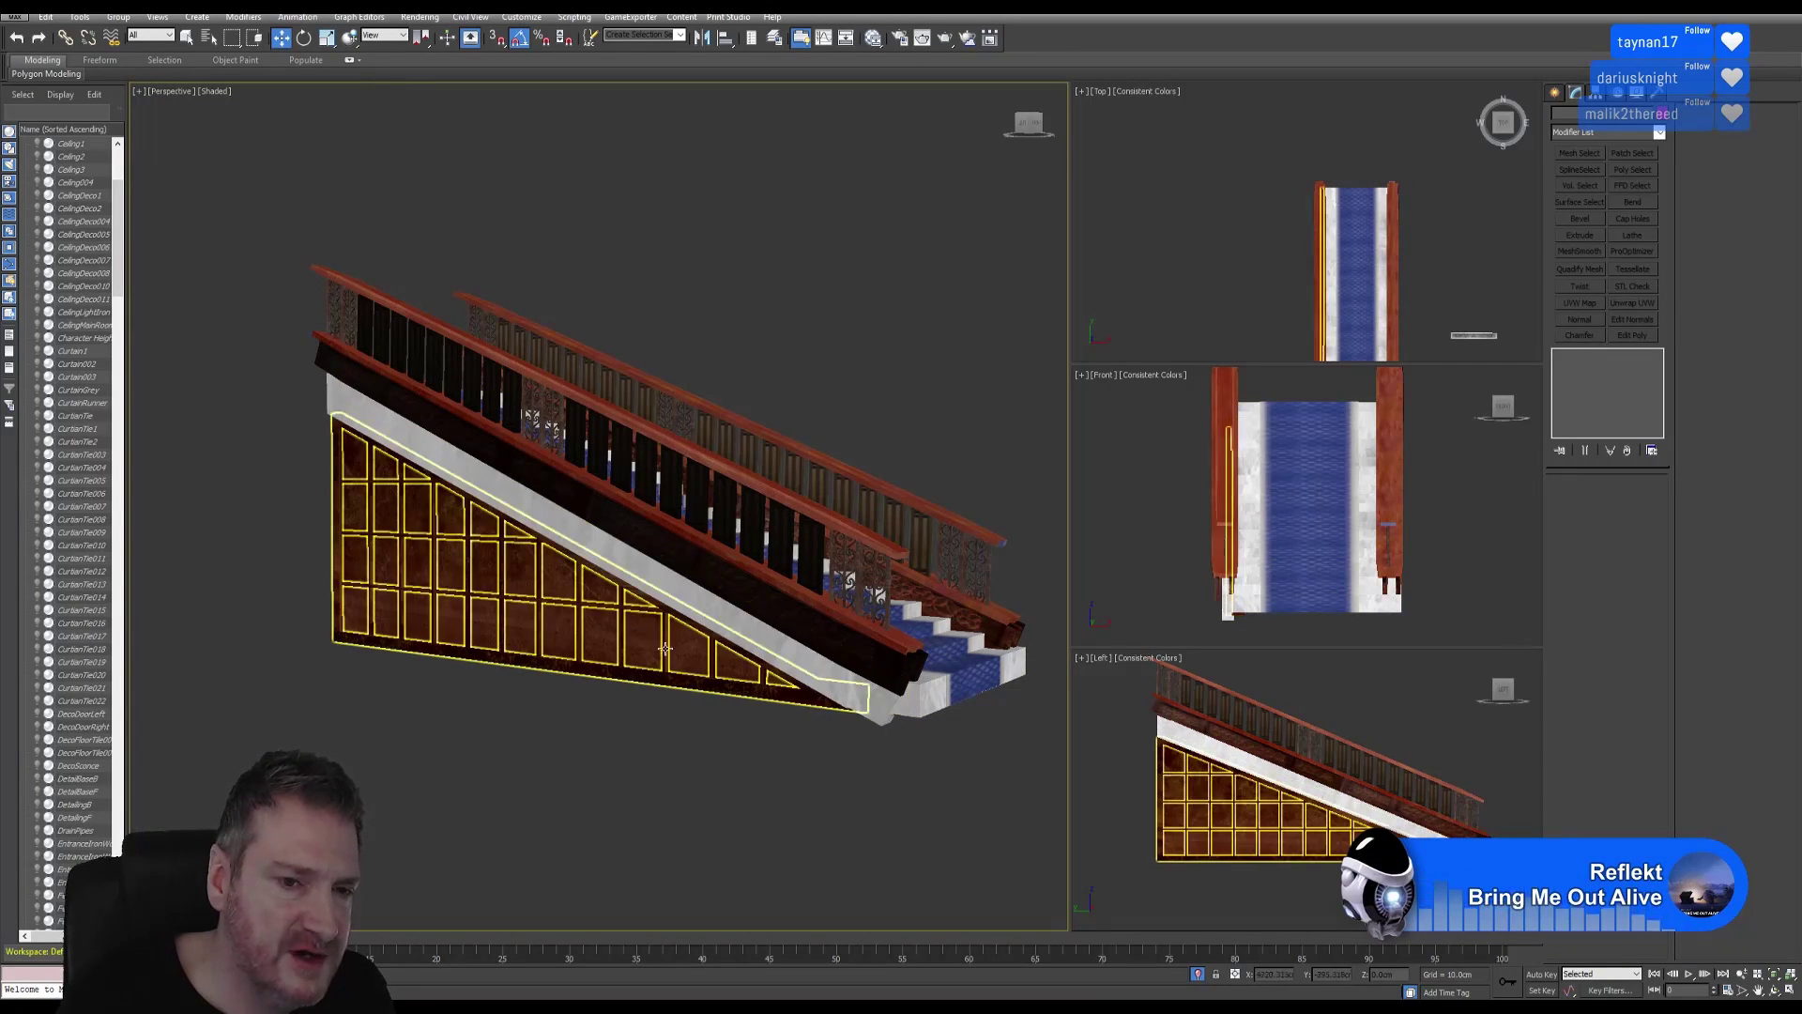
left_click(526, 826)
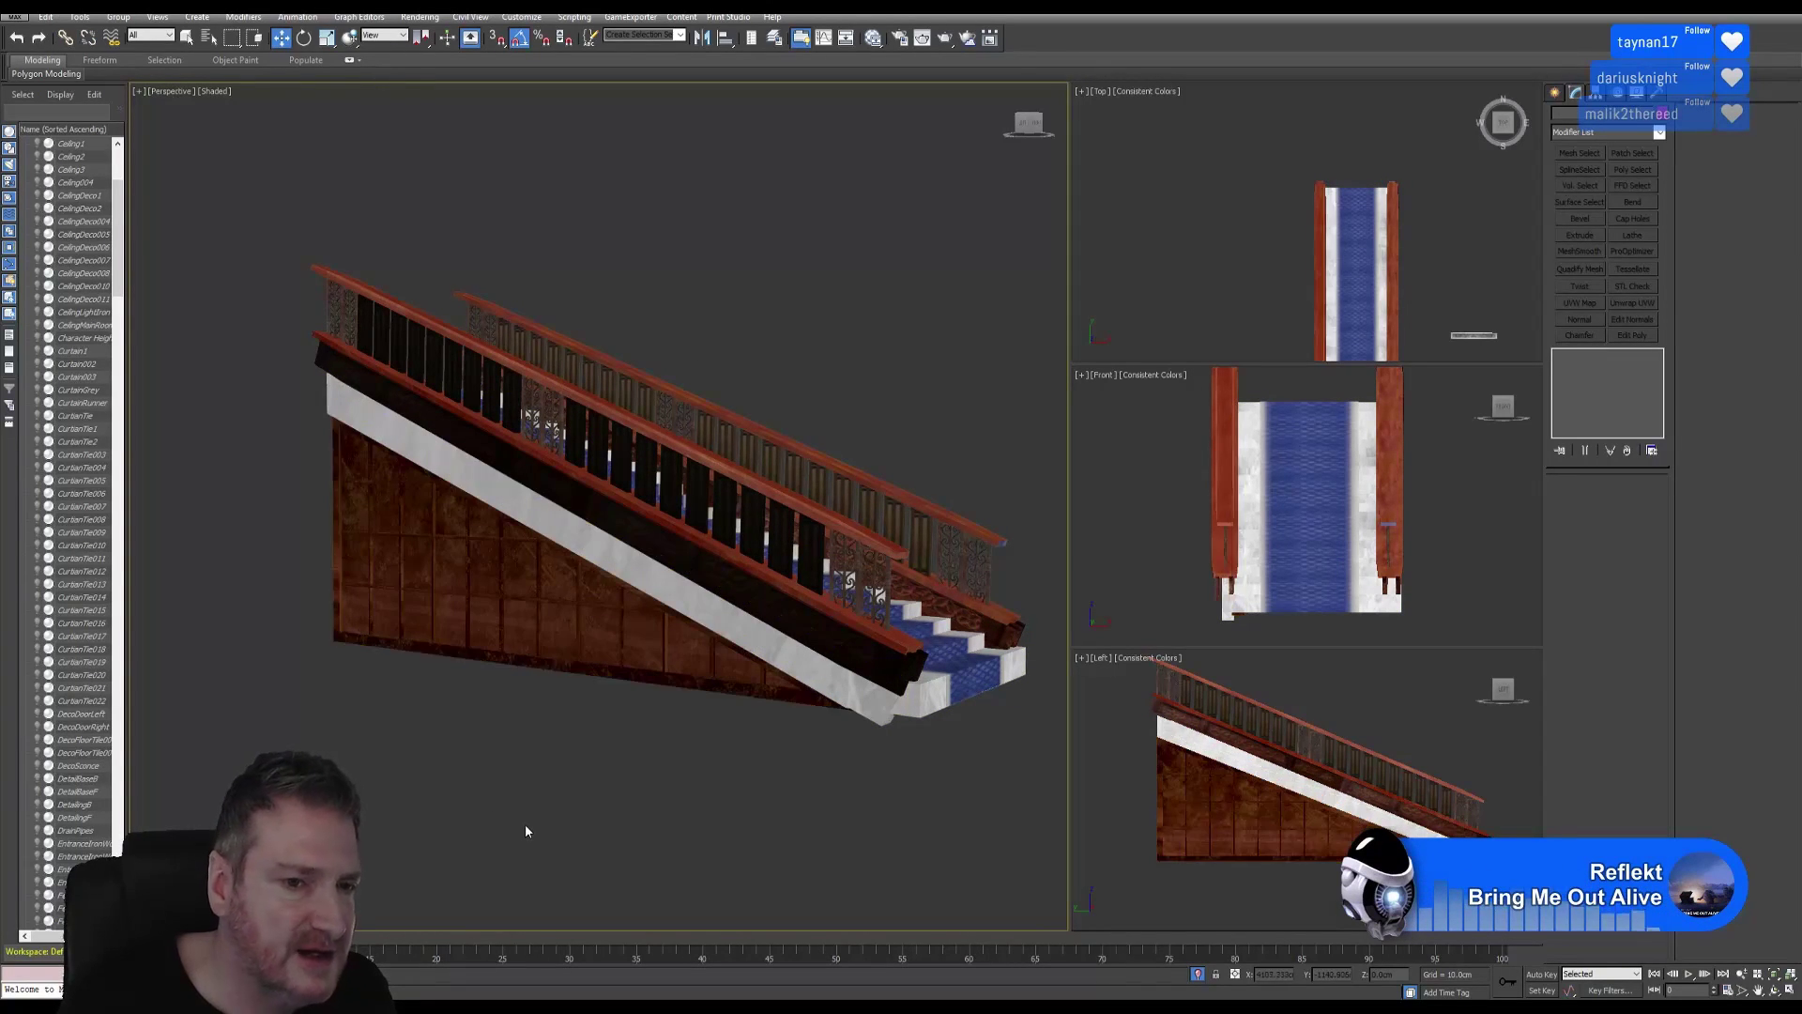
left_click(552, 475)
left_click(529, 736)
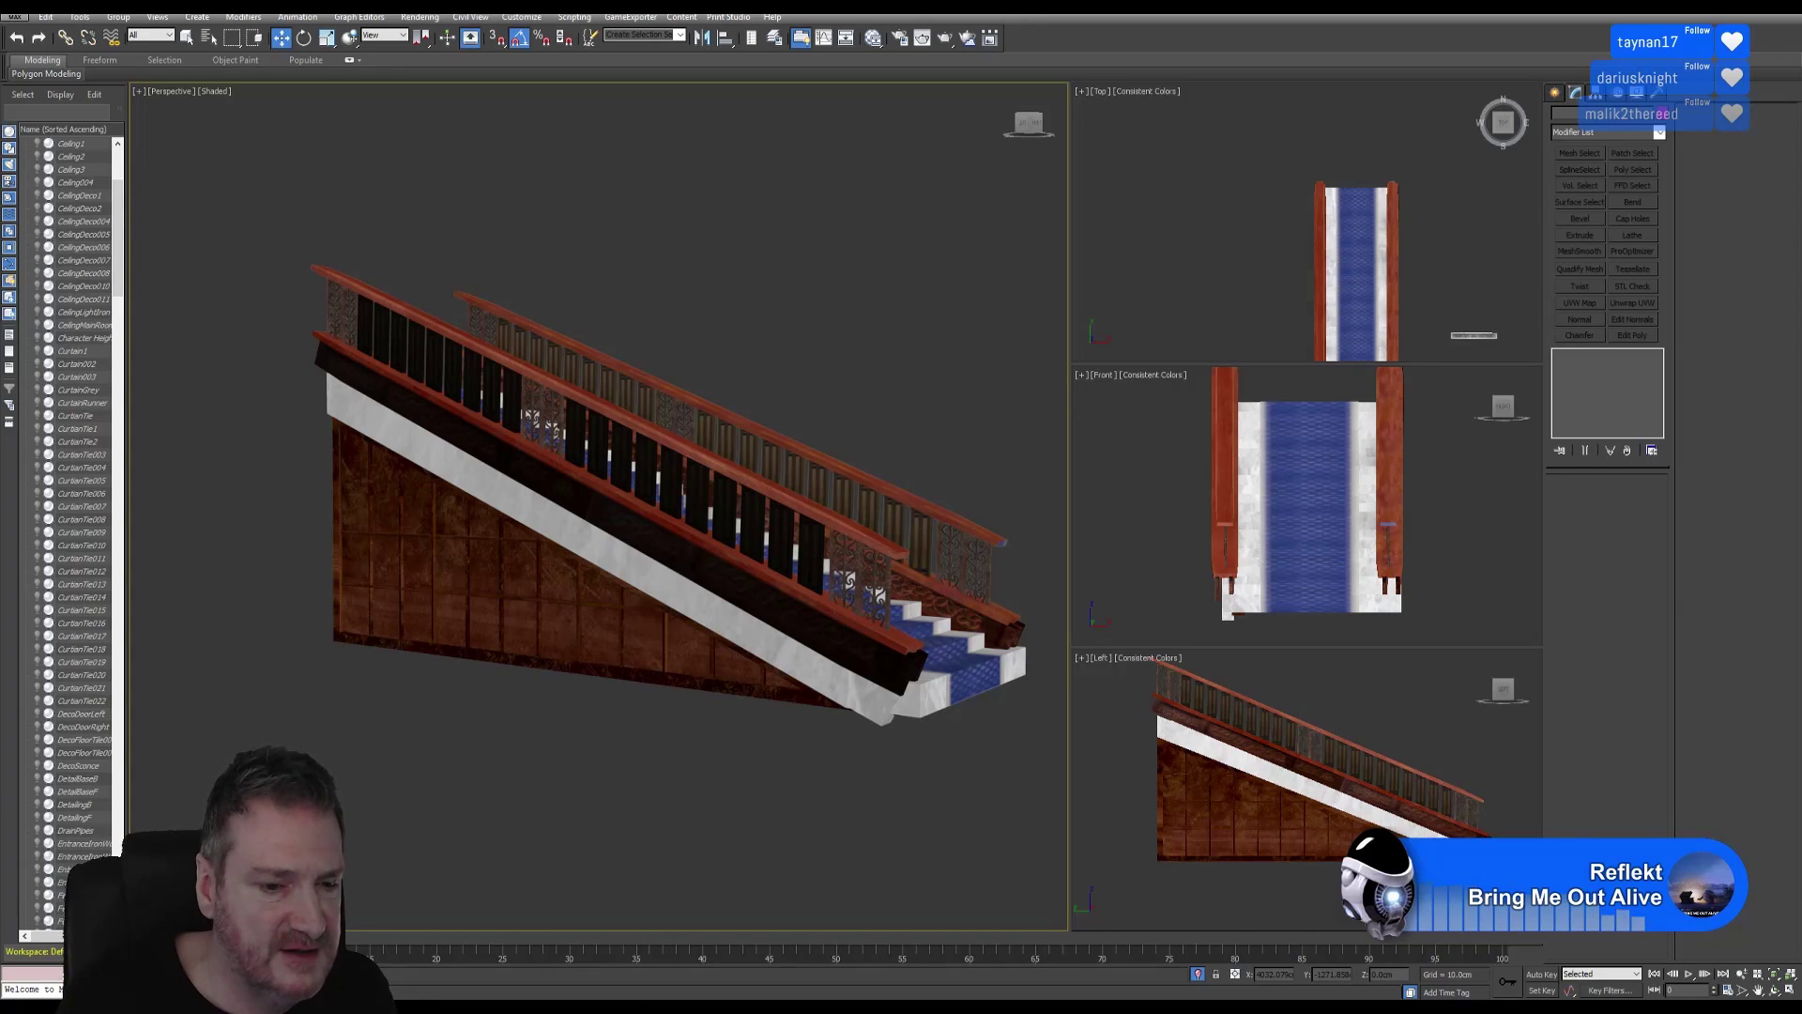
Check the deco reference images in the Reference folder and return to the staircase in 3ds Max.
key("alt+Tab")
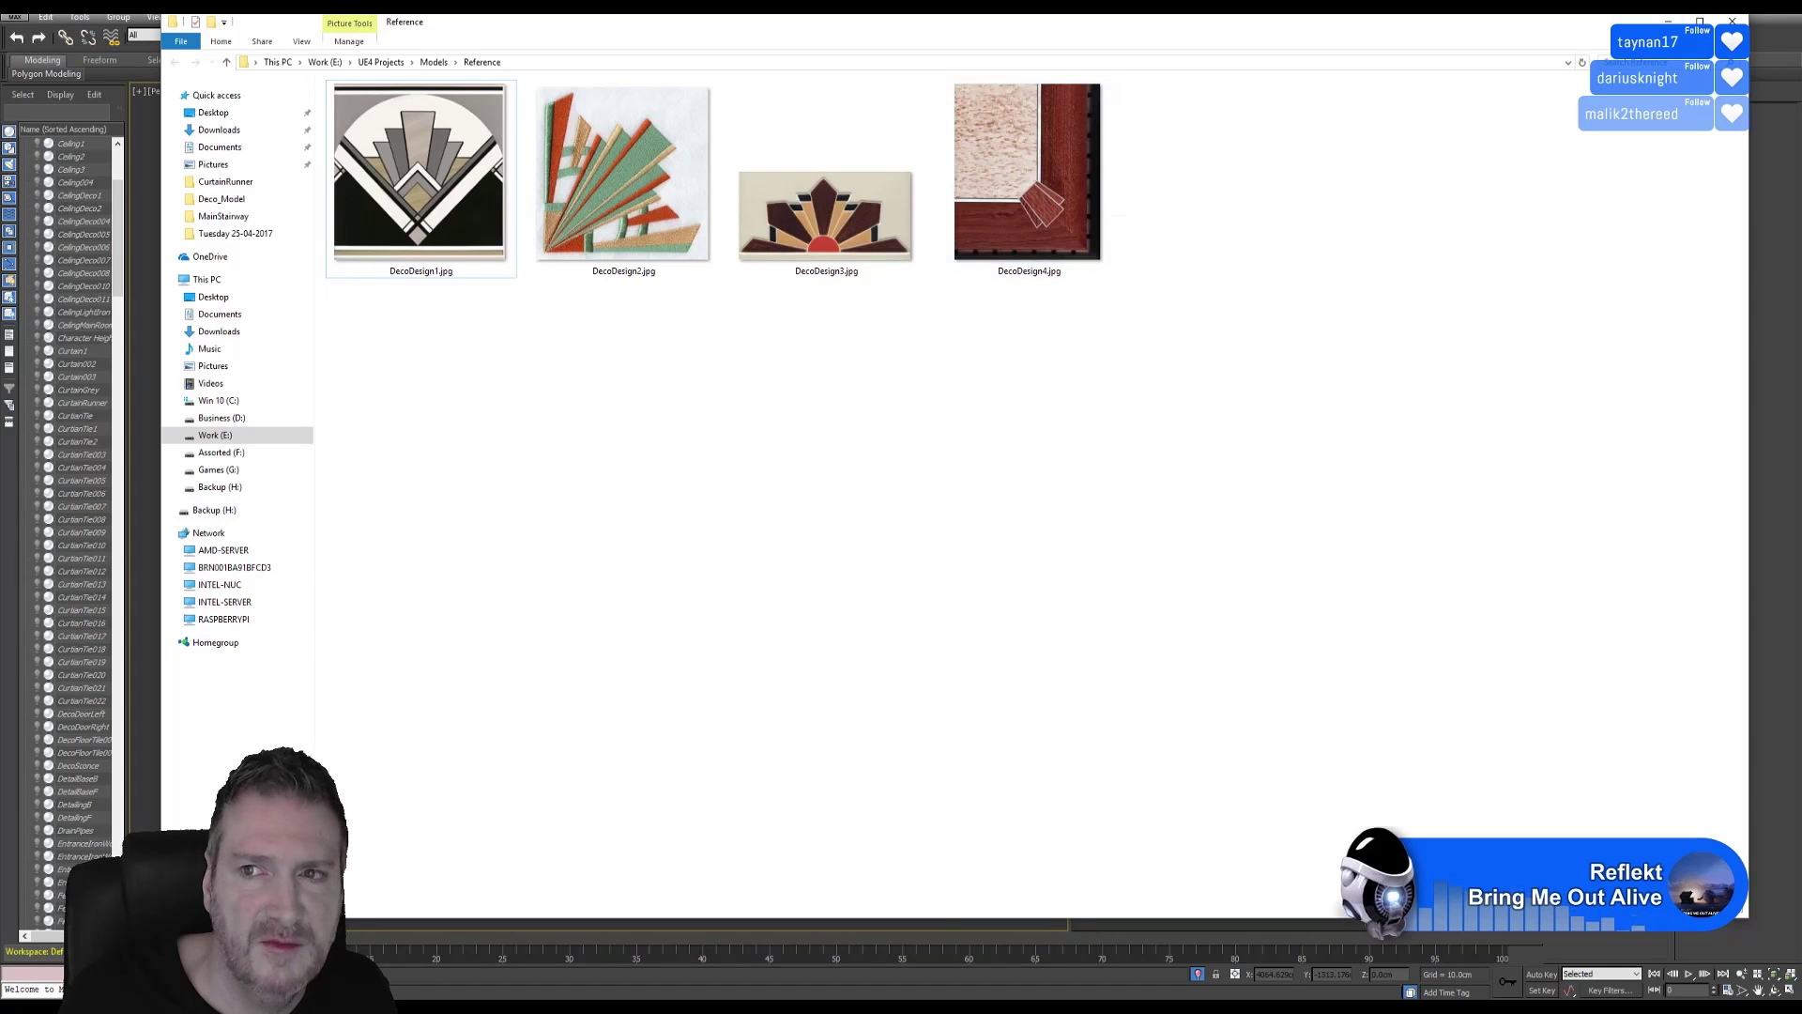
key("alt+Tab")
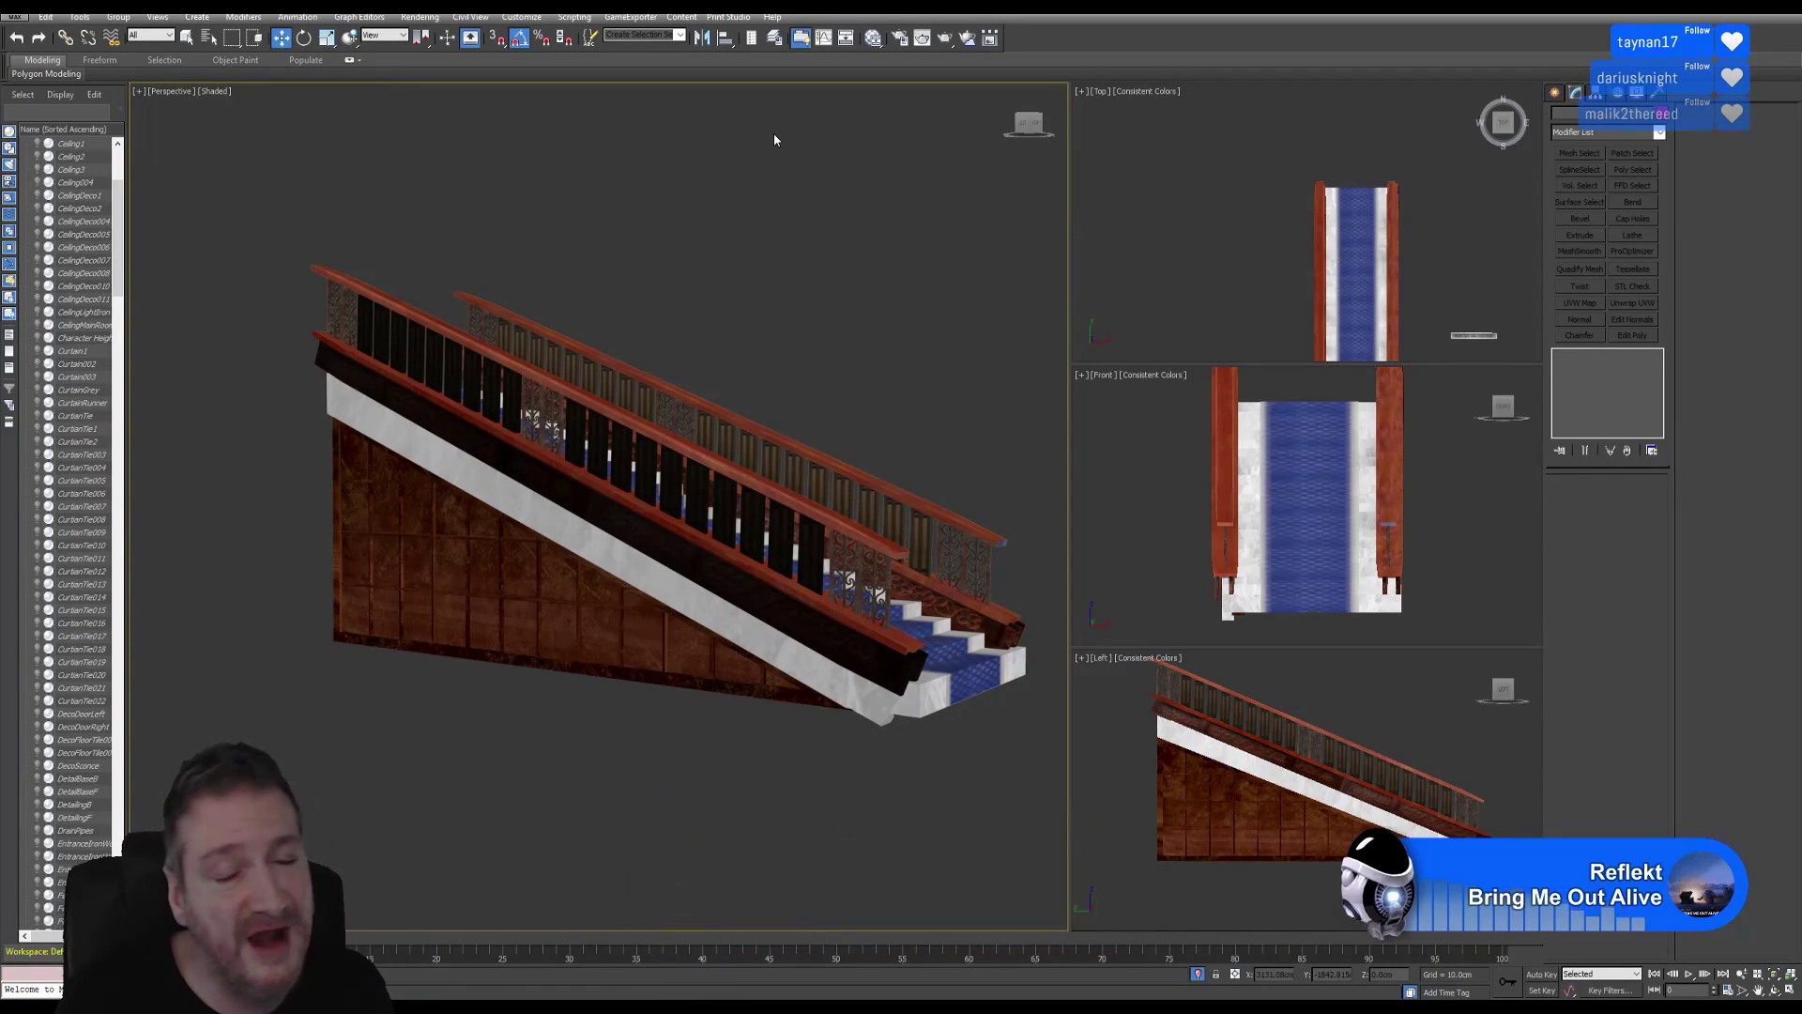
left_click(618, 506)
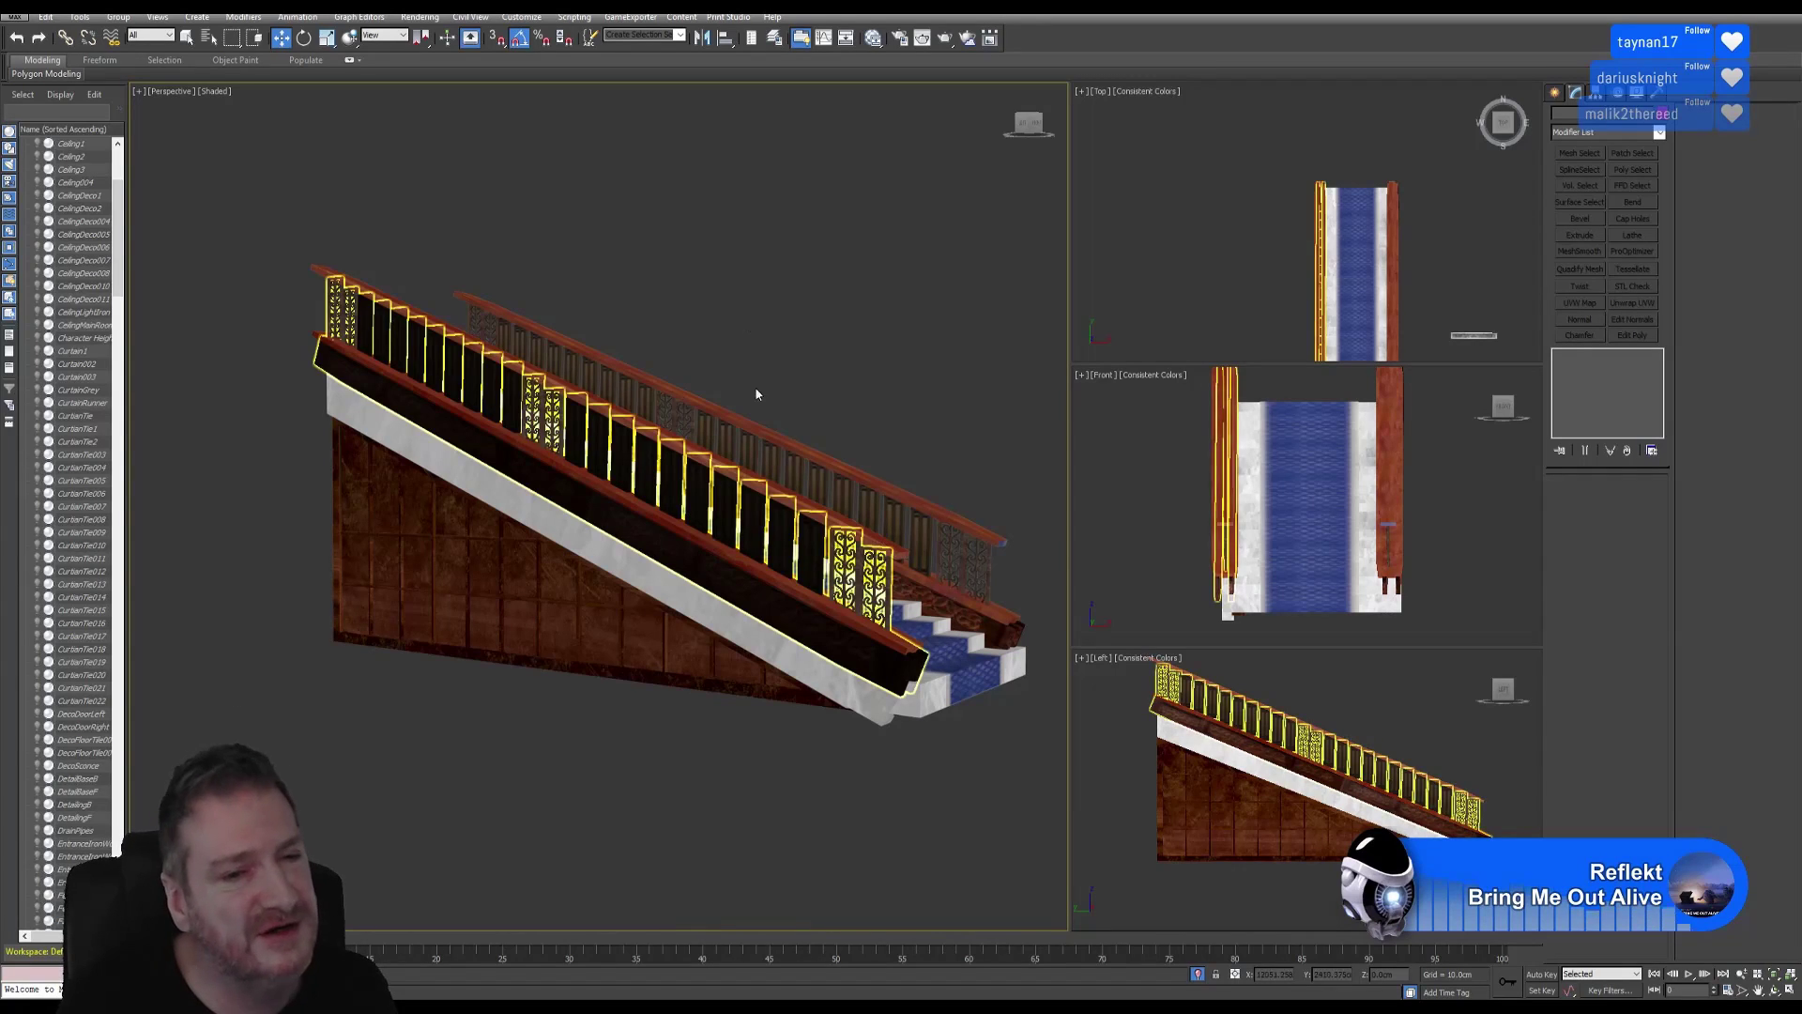
key("Delete")
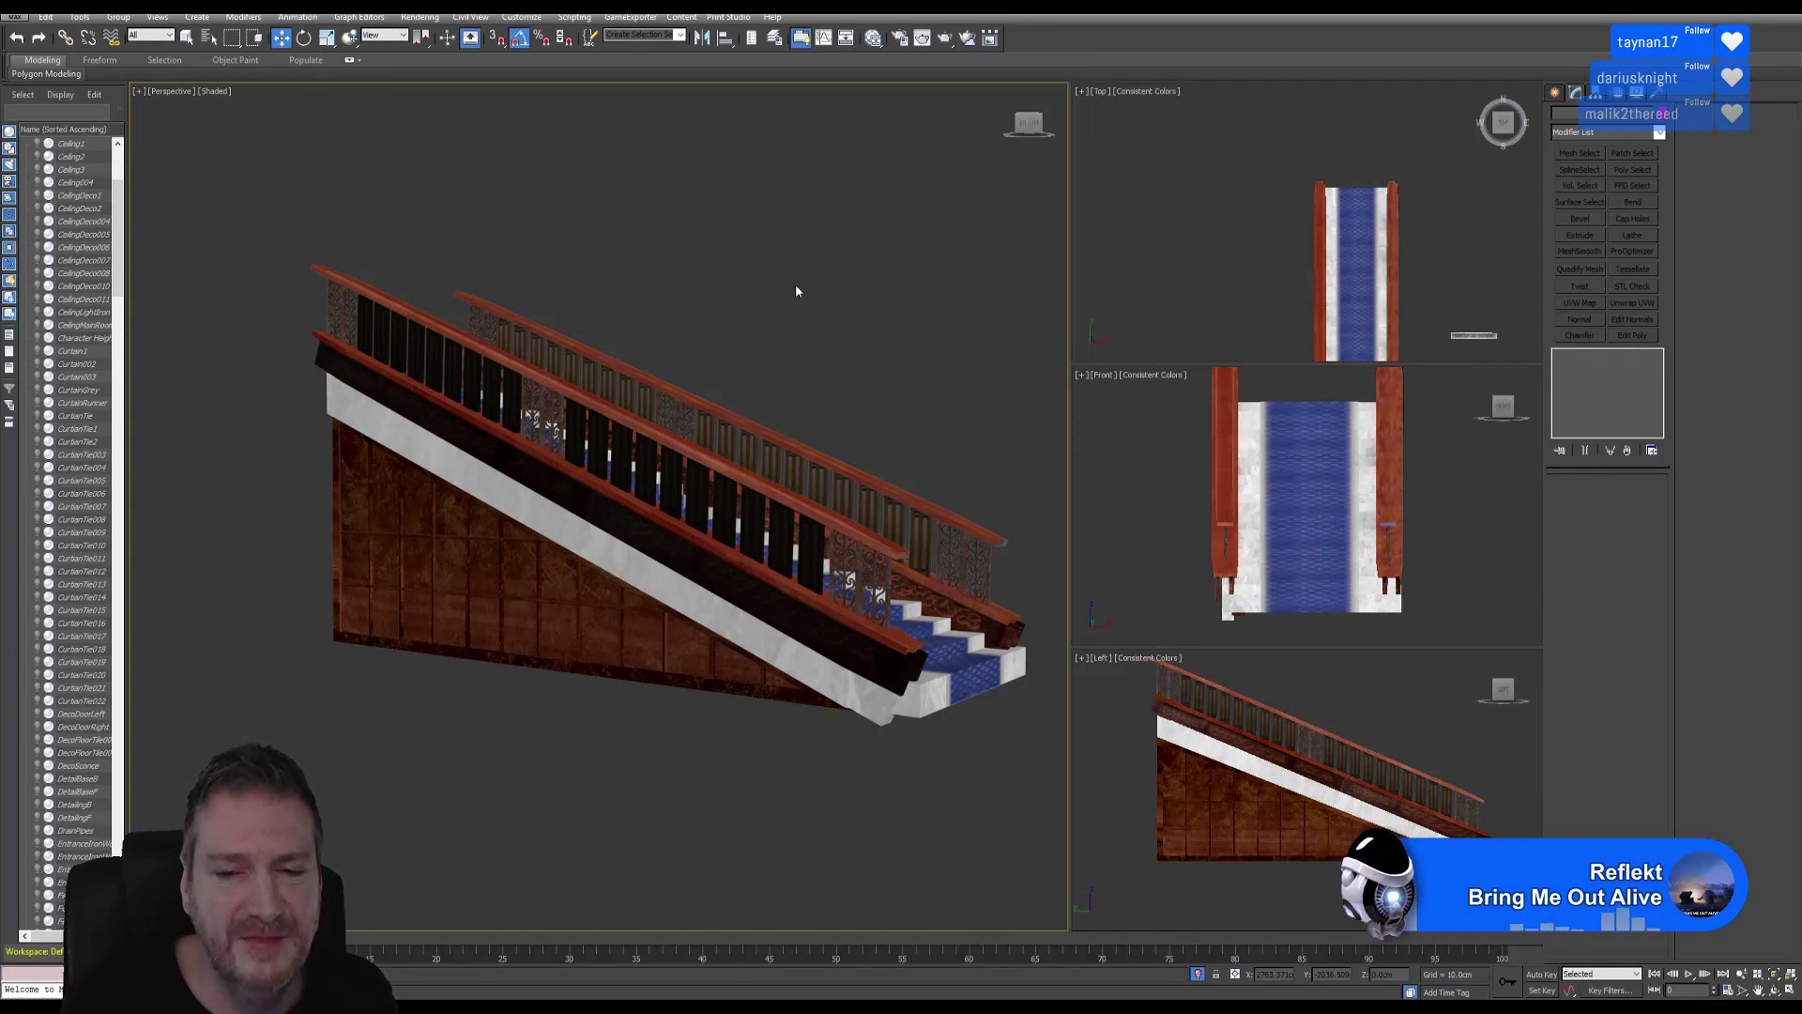
In the maximized Left view, create a box about 65 cm long, 43 cm wide and 7 cm high beside the staircase.
left_click(1368, 714)
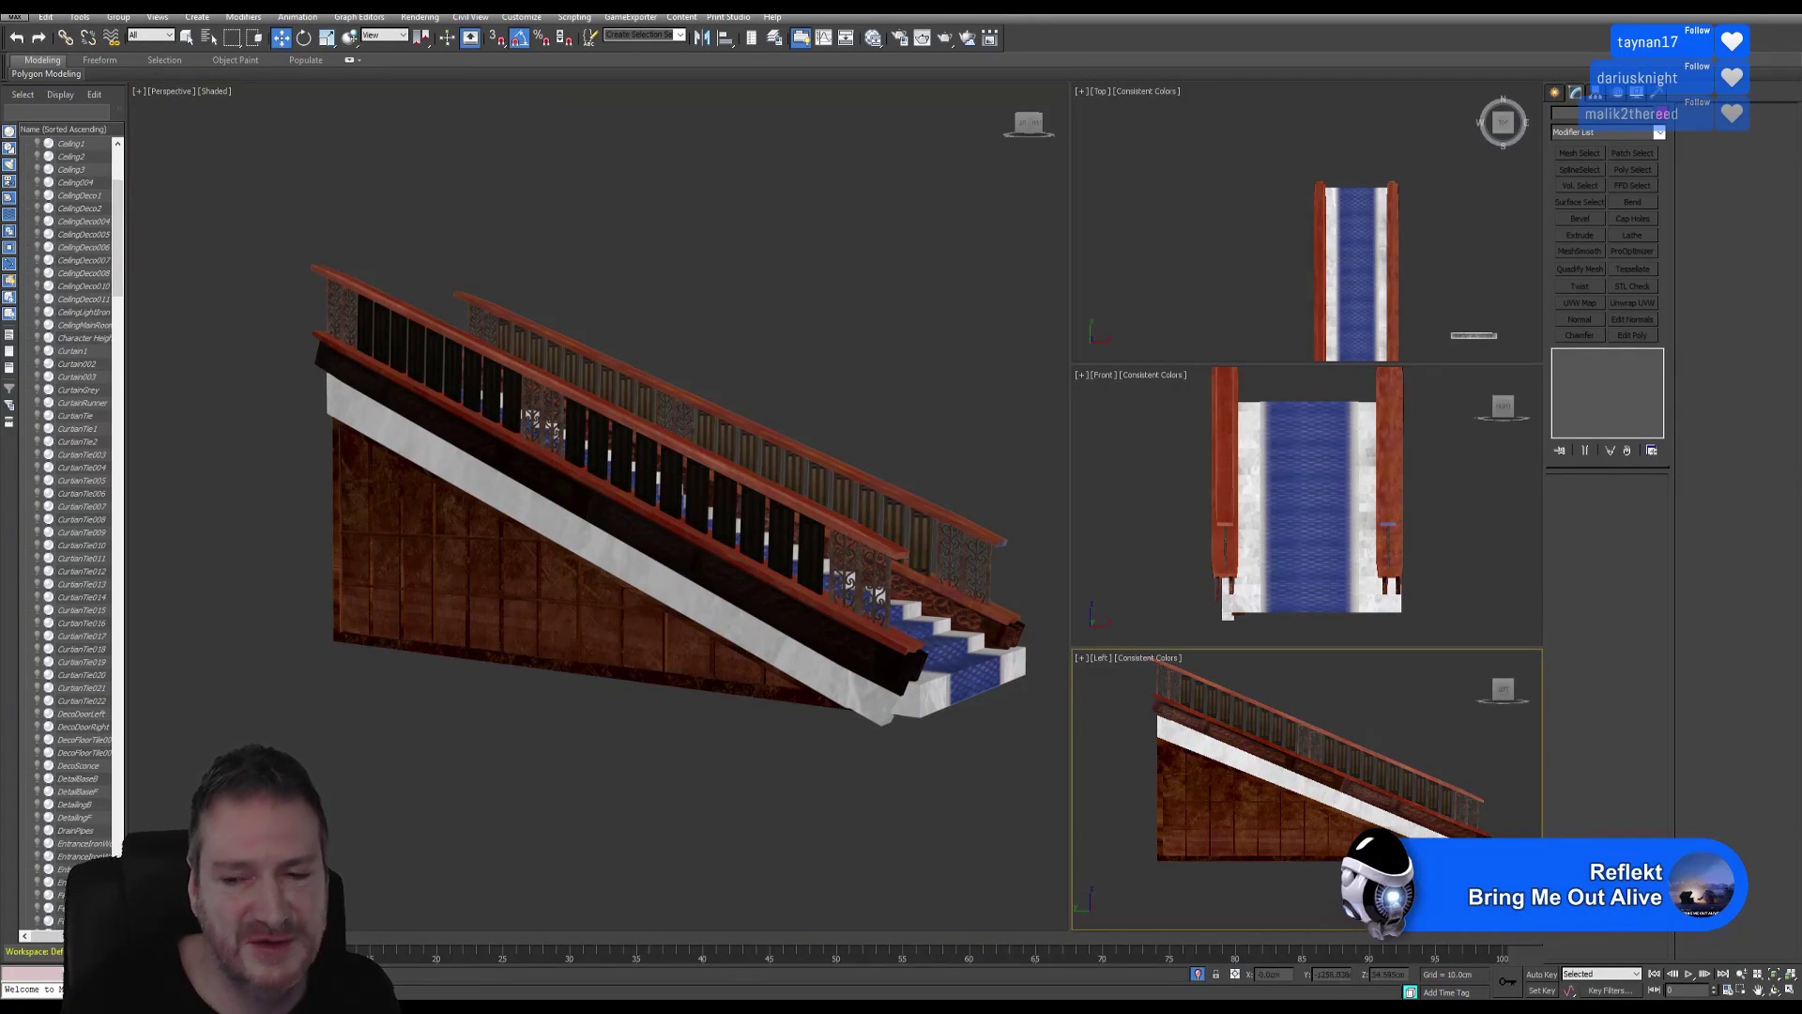
left_click(1774, 991)
left_click(763, 645)
scroll(978, 588, "up", 3)
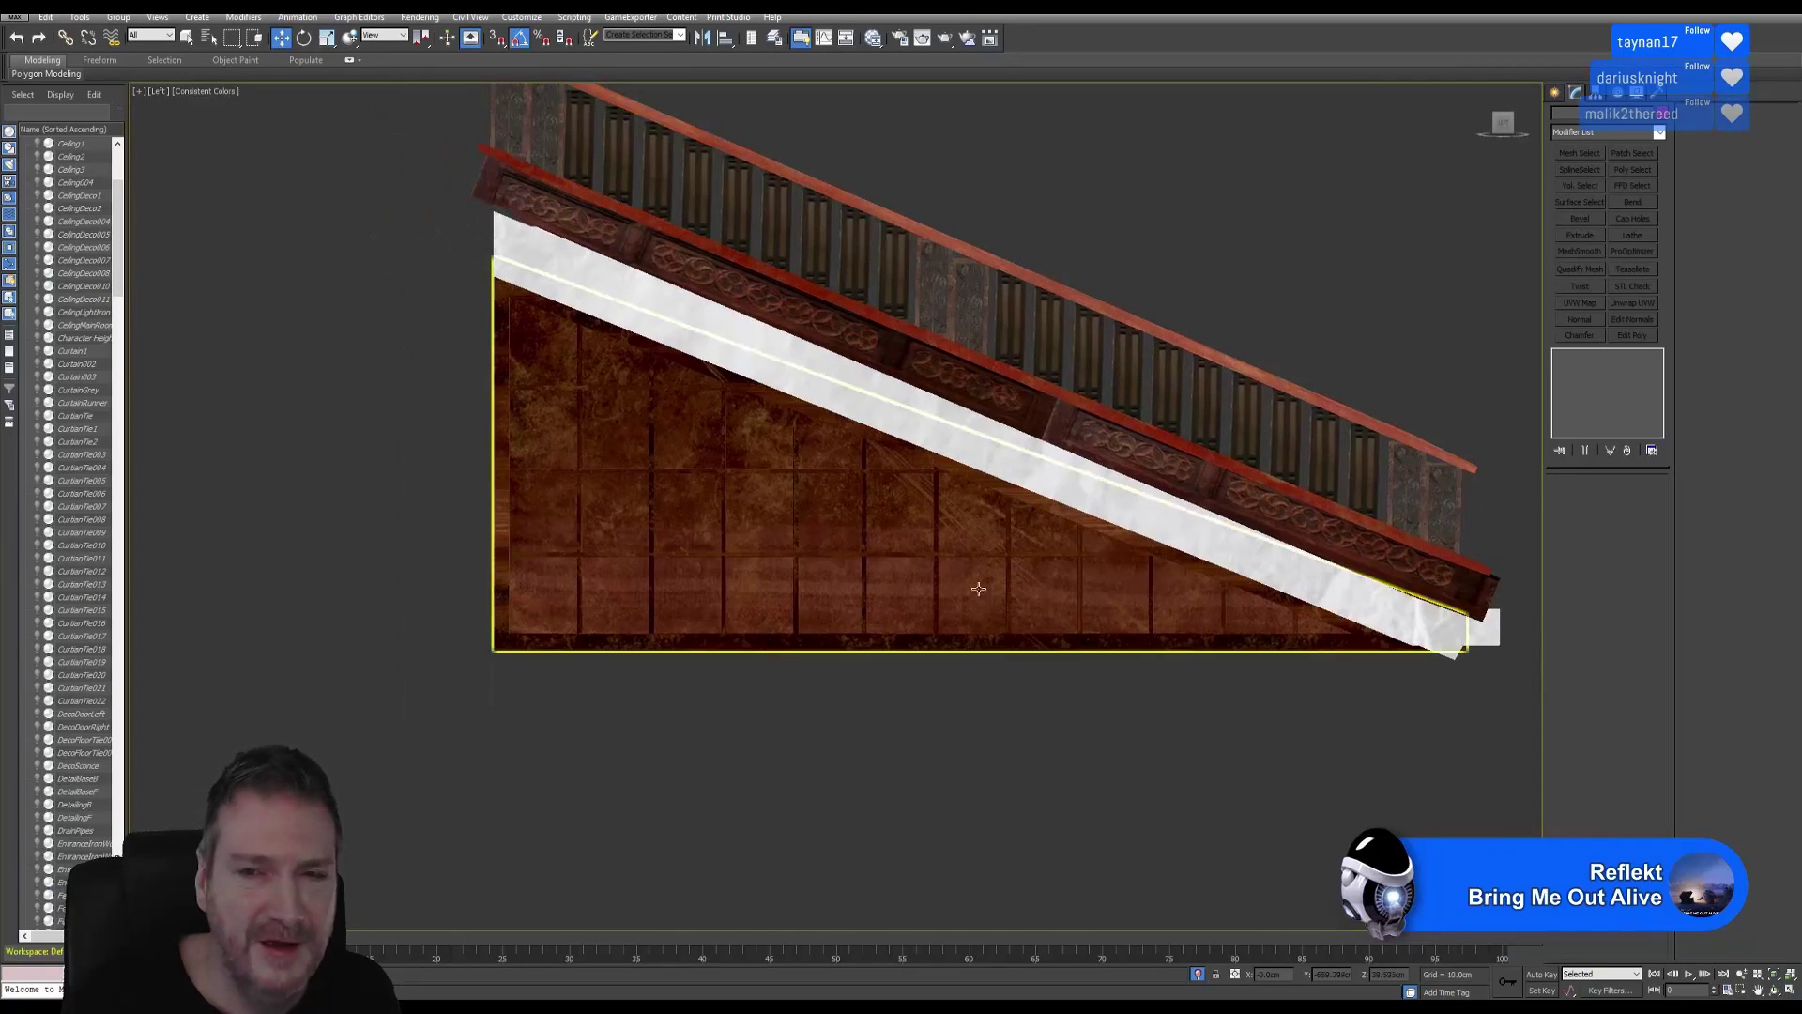
left_click(1408, 250)
left_click(1555, 93)
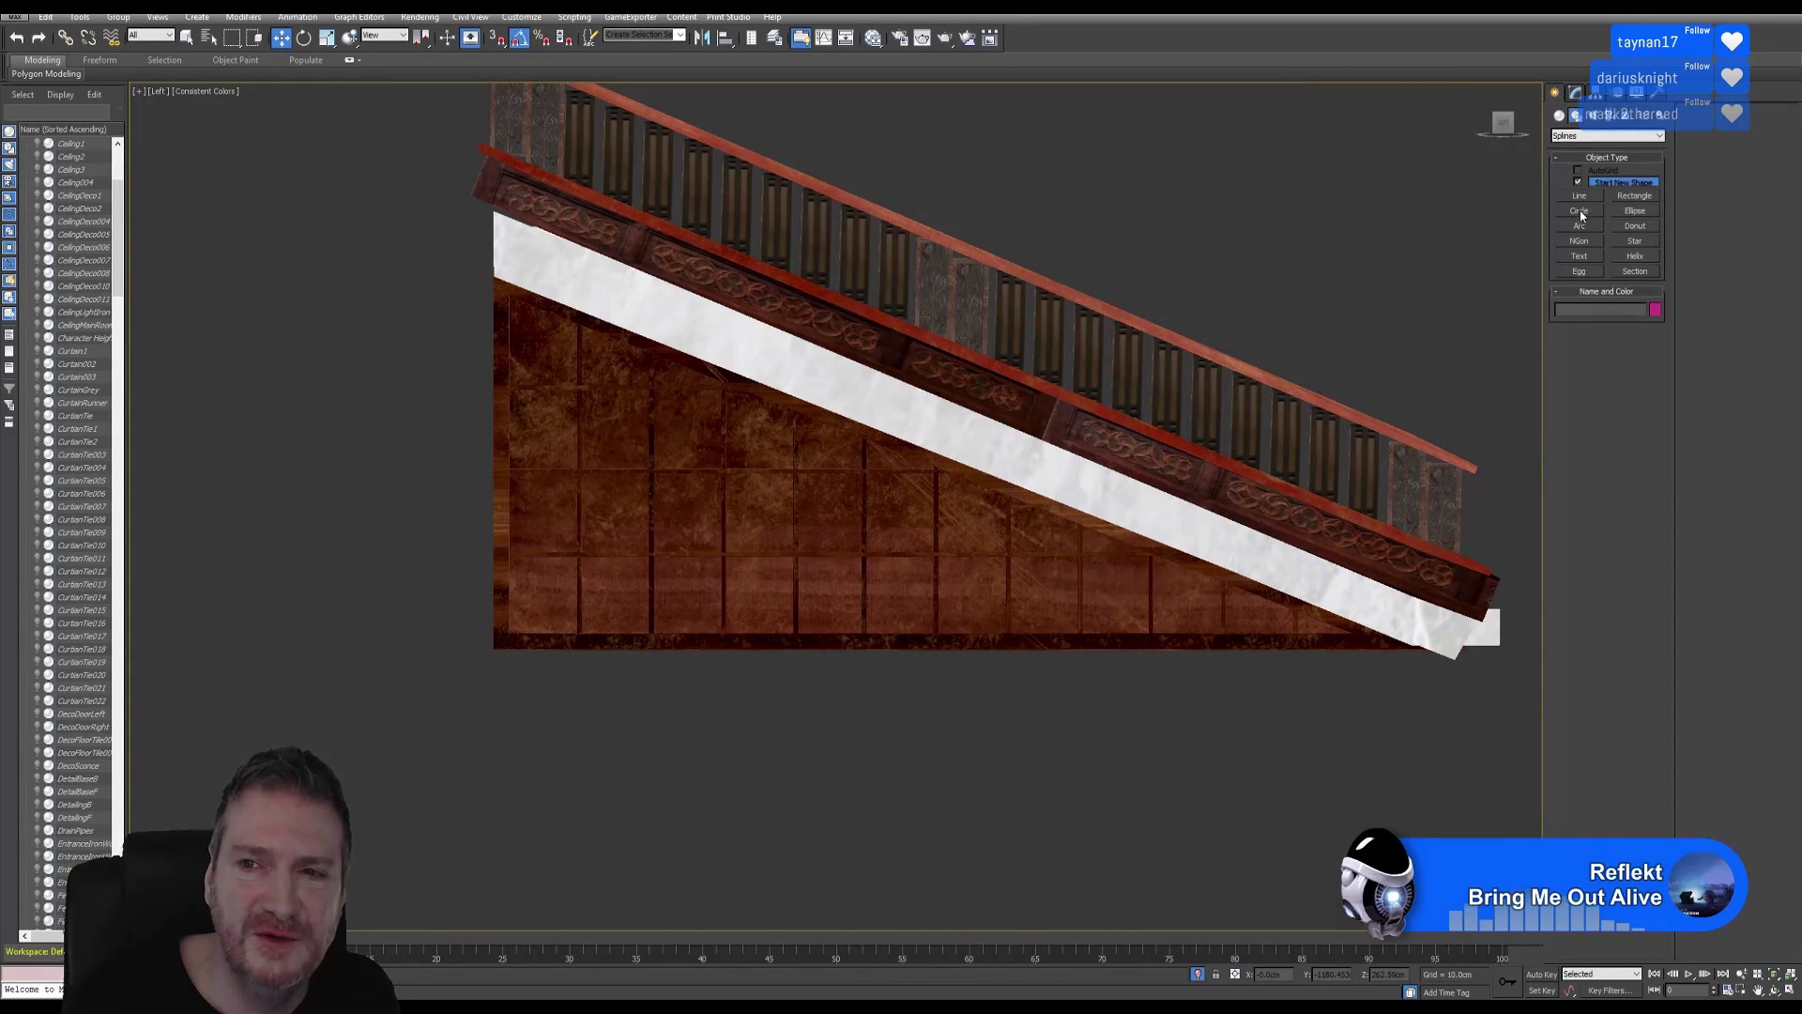
left_click(1561, 115)
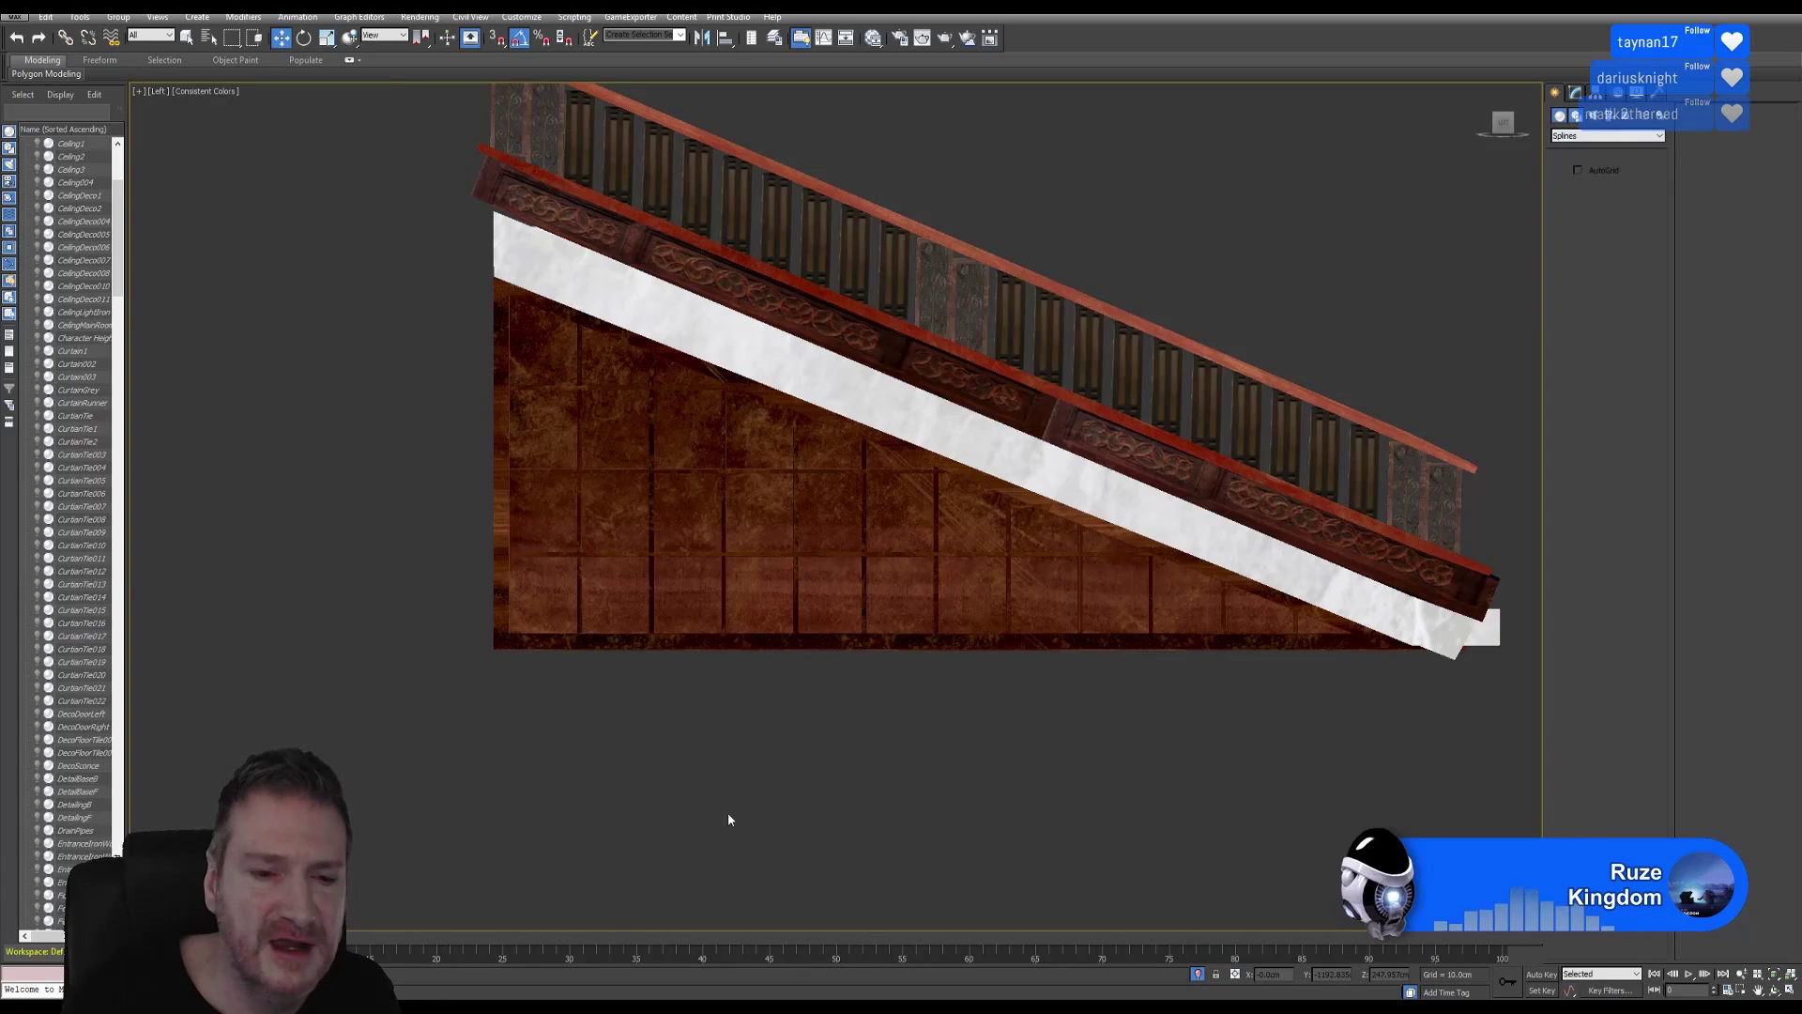
key("alt+Tab")
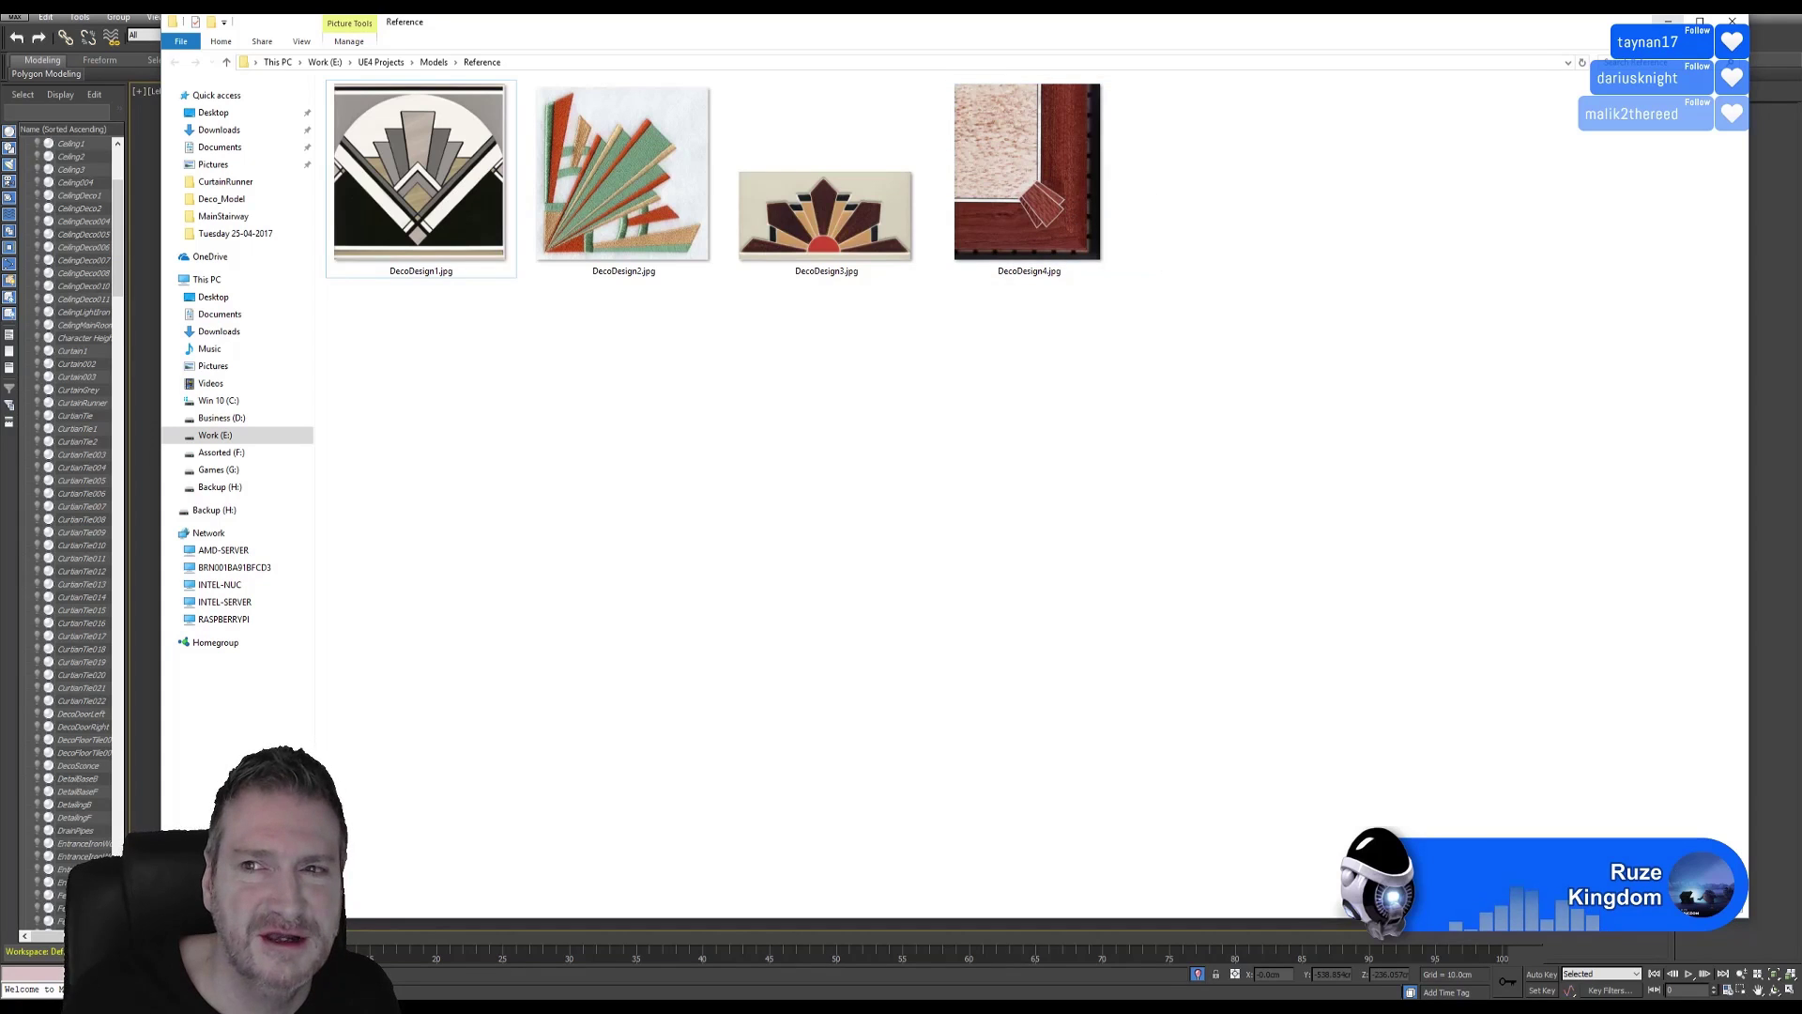
left_click(1668, 20)
left_click(1589, 186)
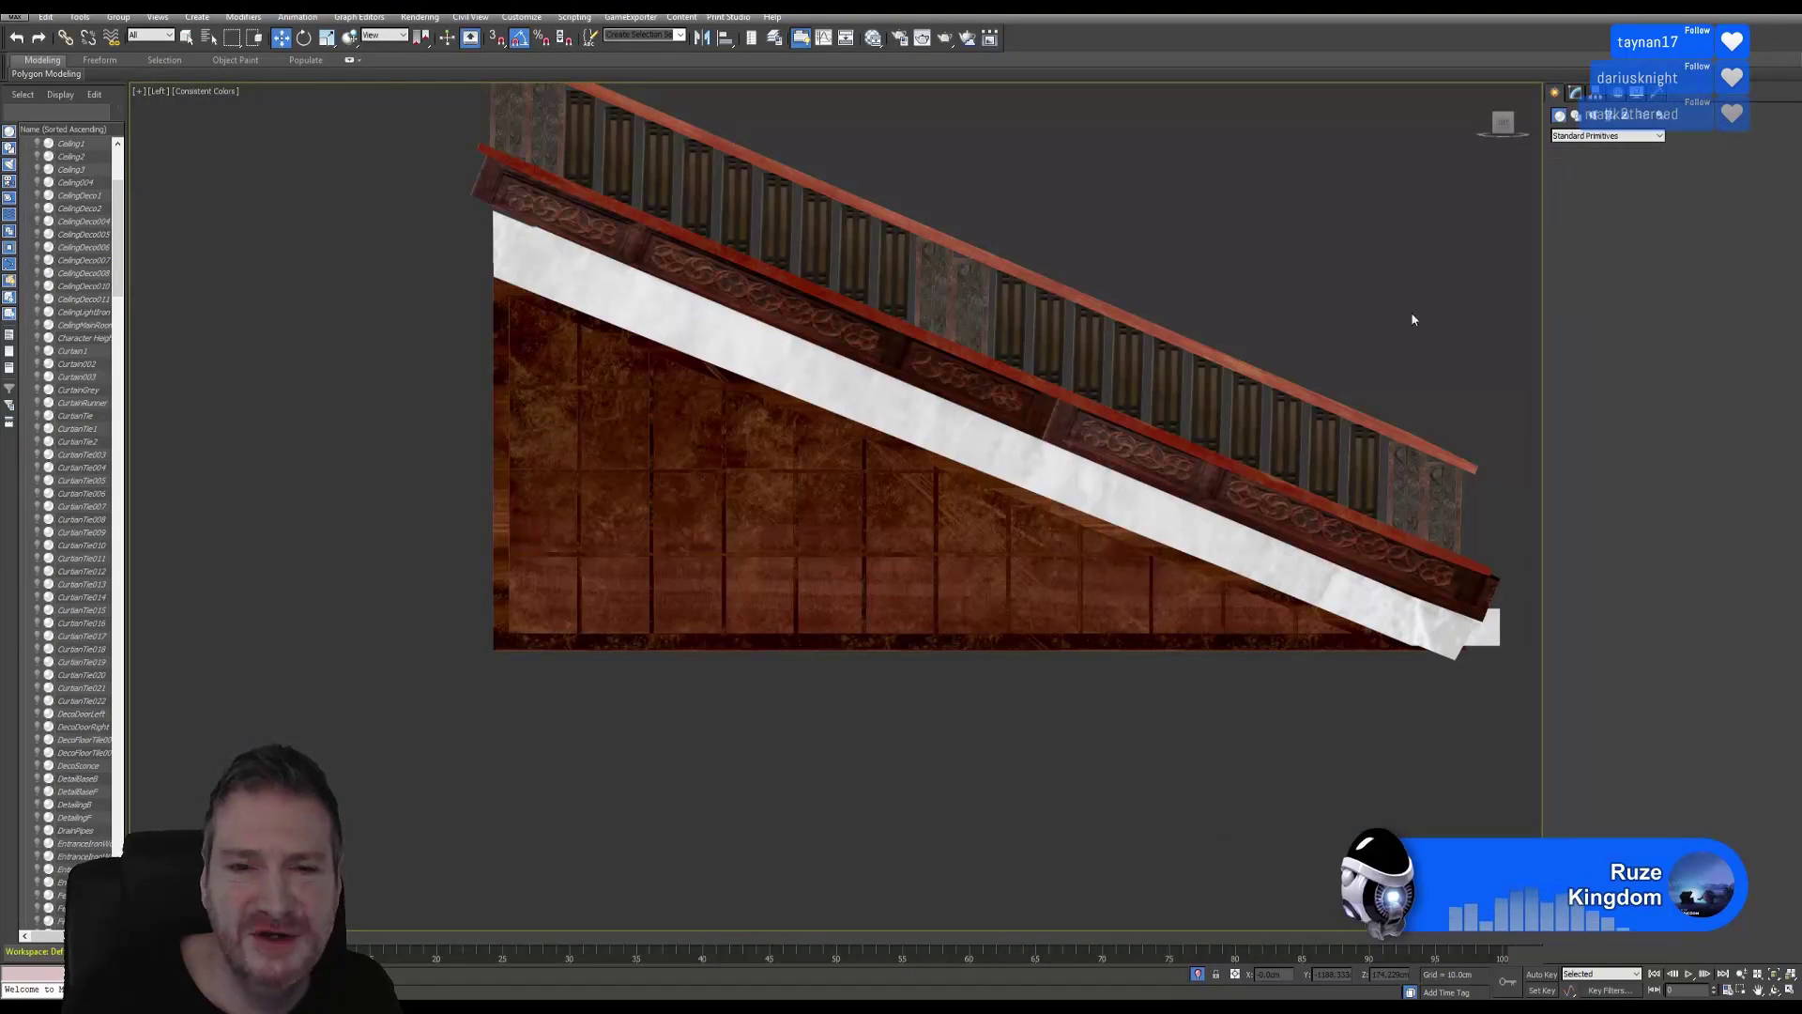
left_click_drag(320, 497, 376, 583)
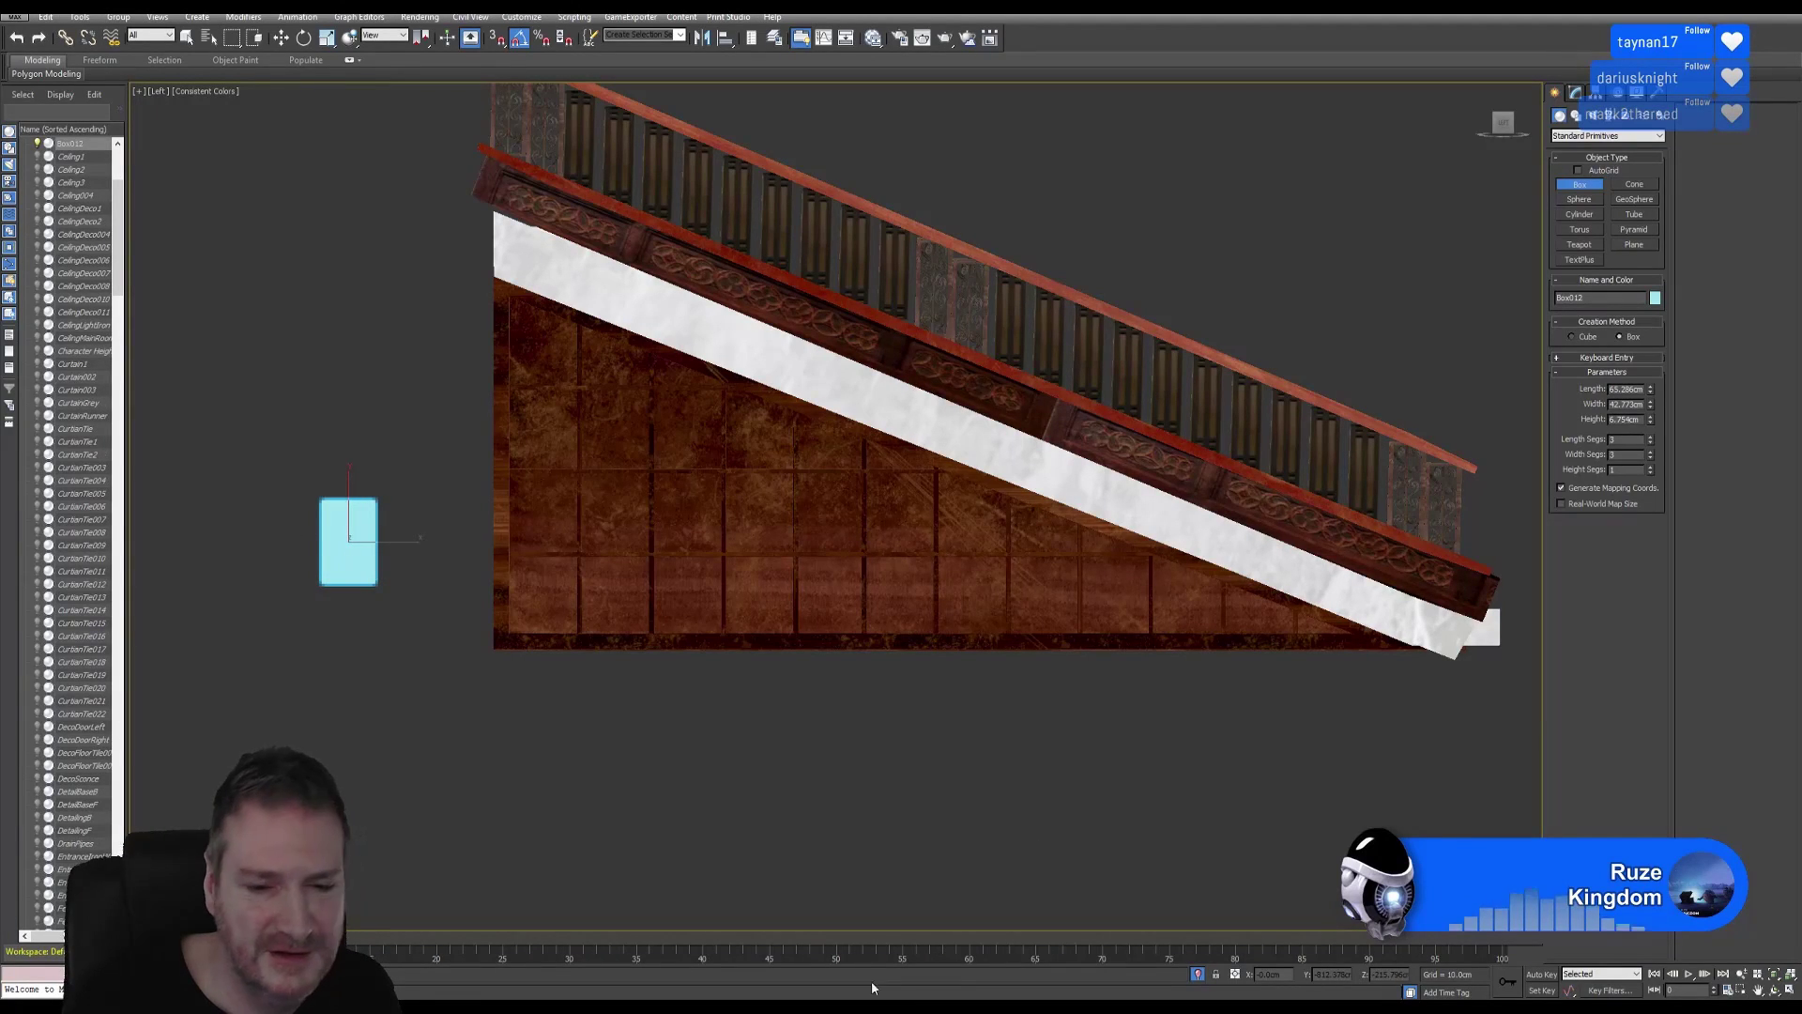
Check the deco references and create a narrower box over the first, about 79 cm long, 26 cm wide and 9 cm high.
key("alt+Tab")
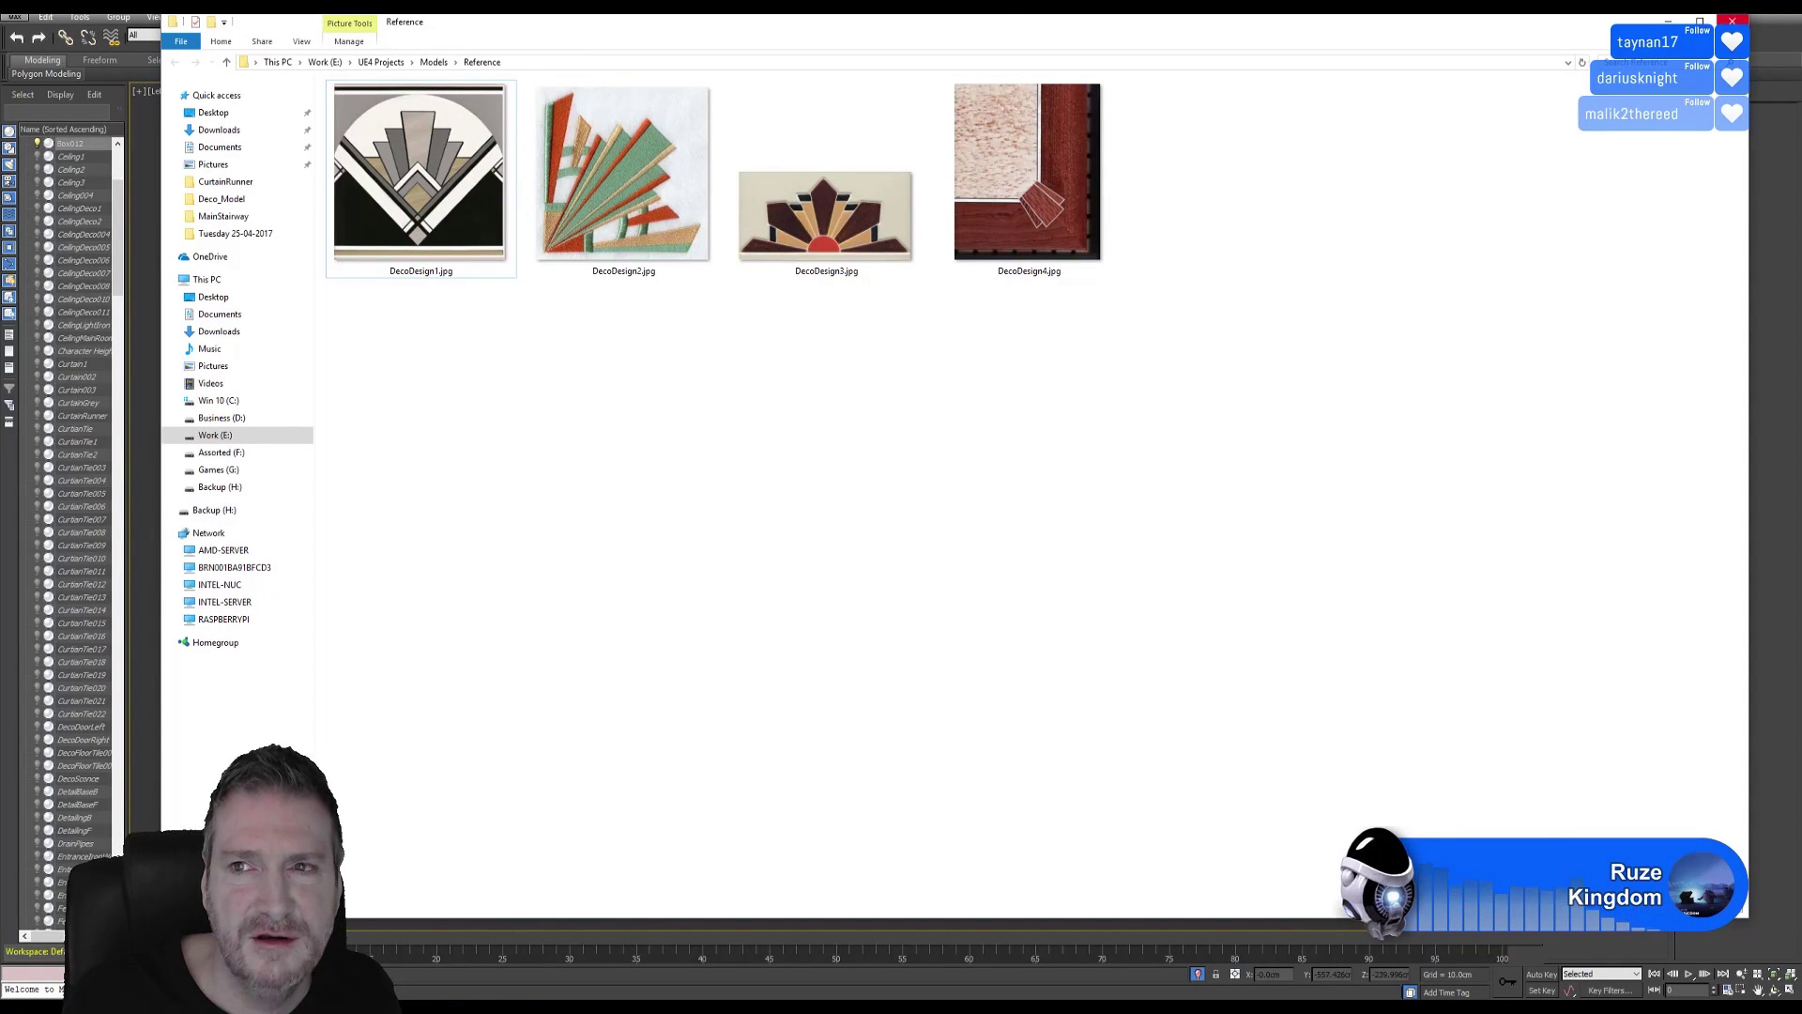
left_click(1732, 21)
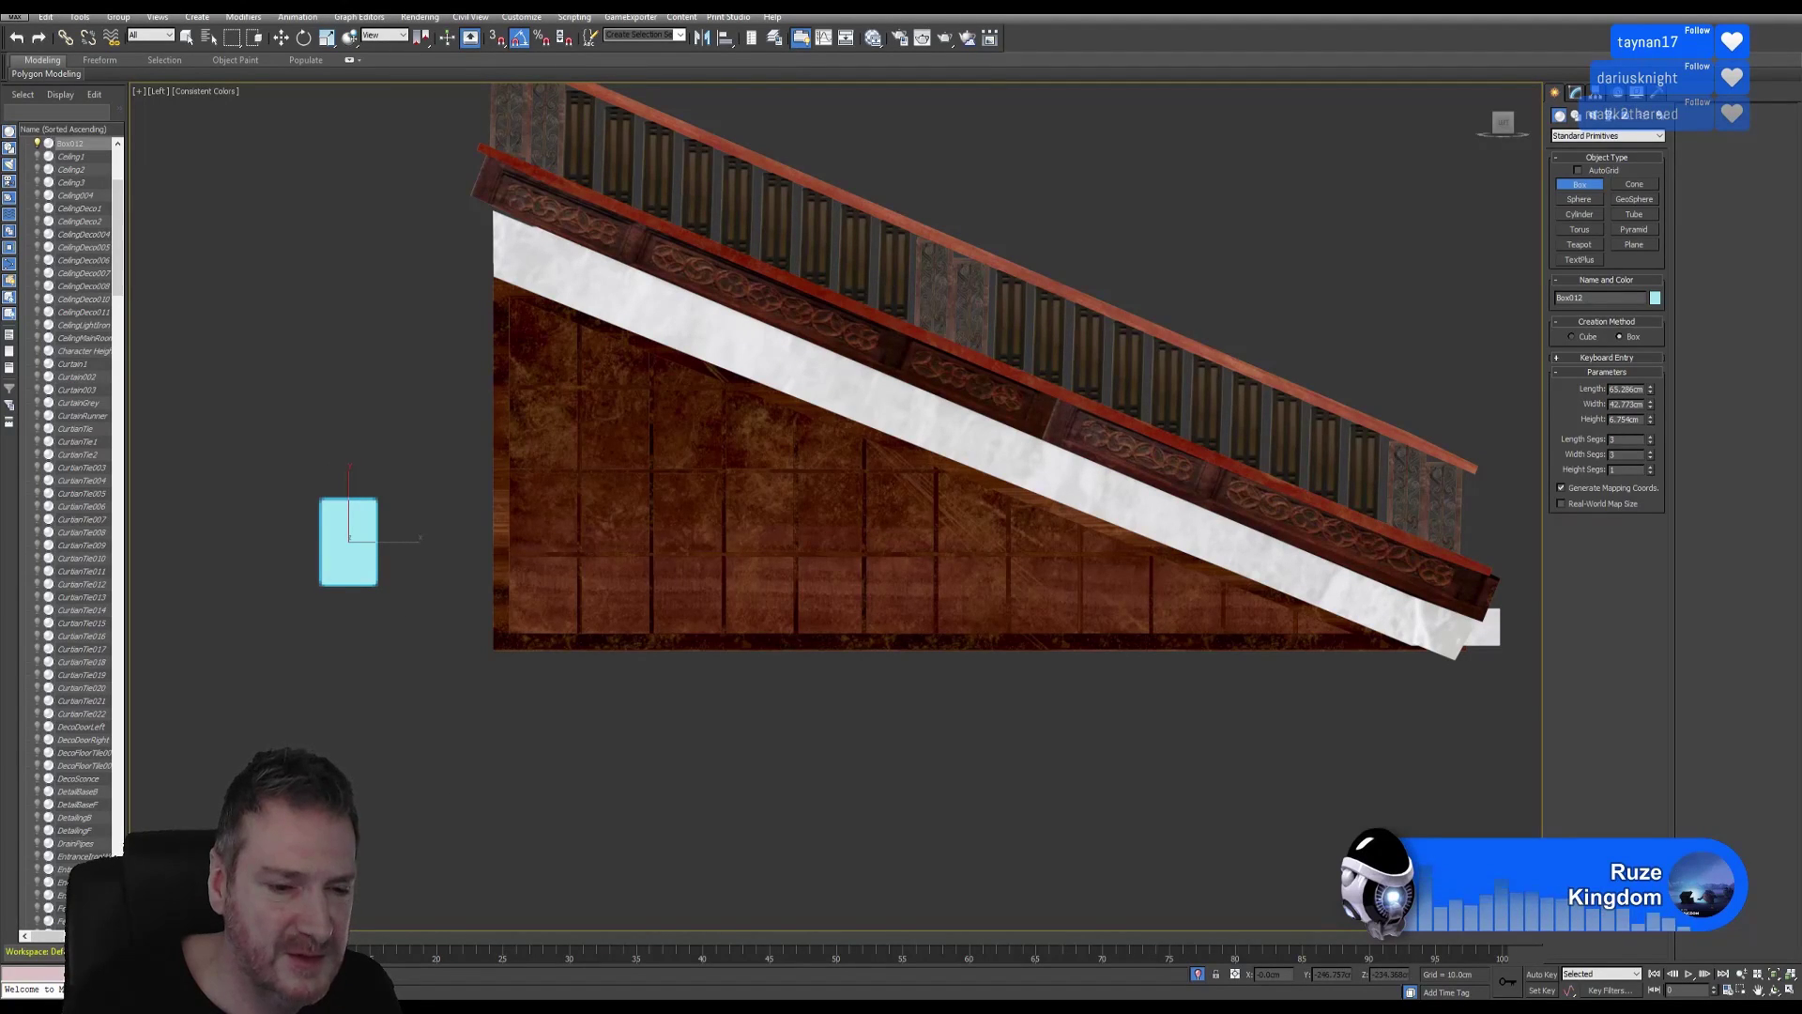
key("alt+Tab")
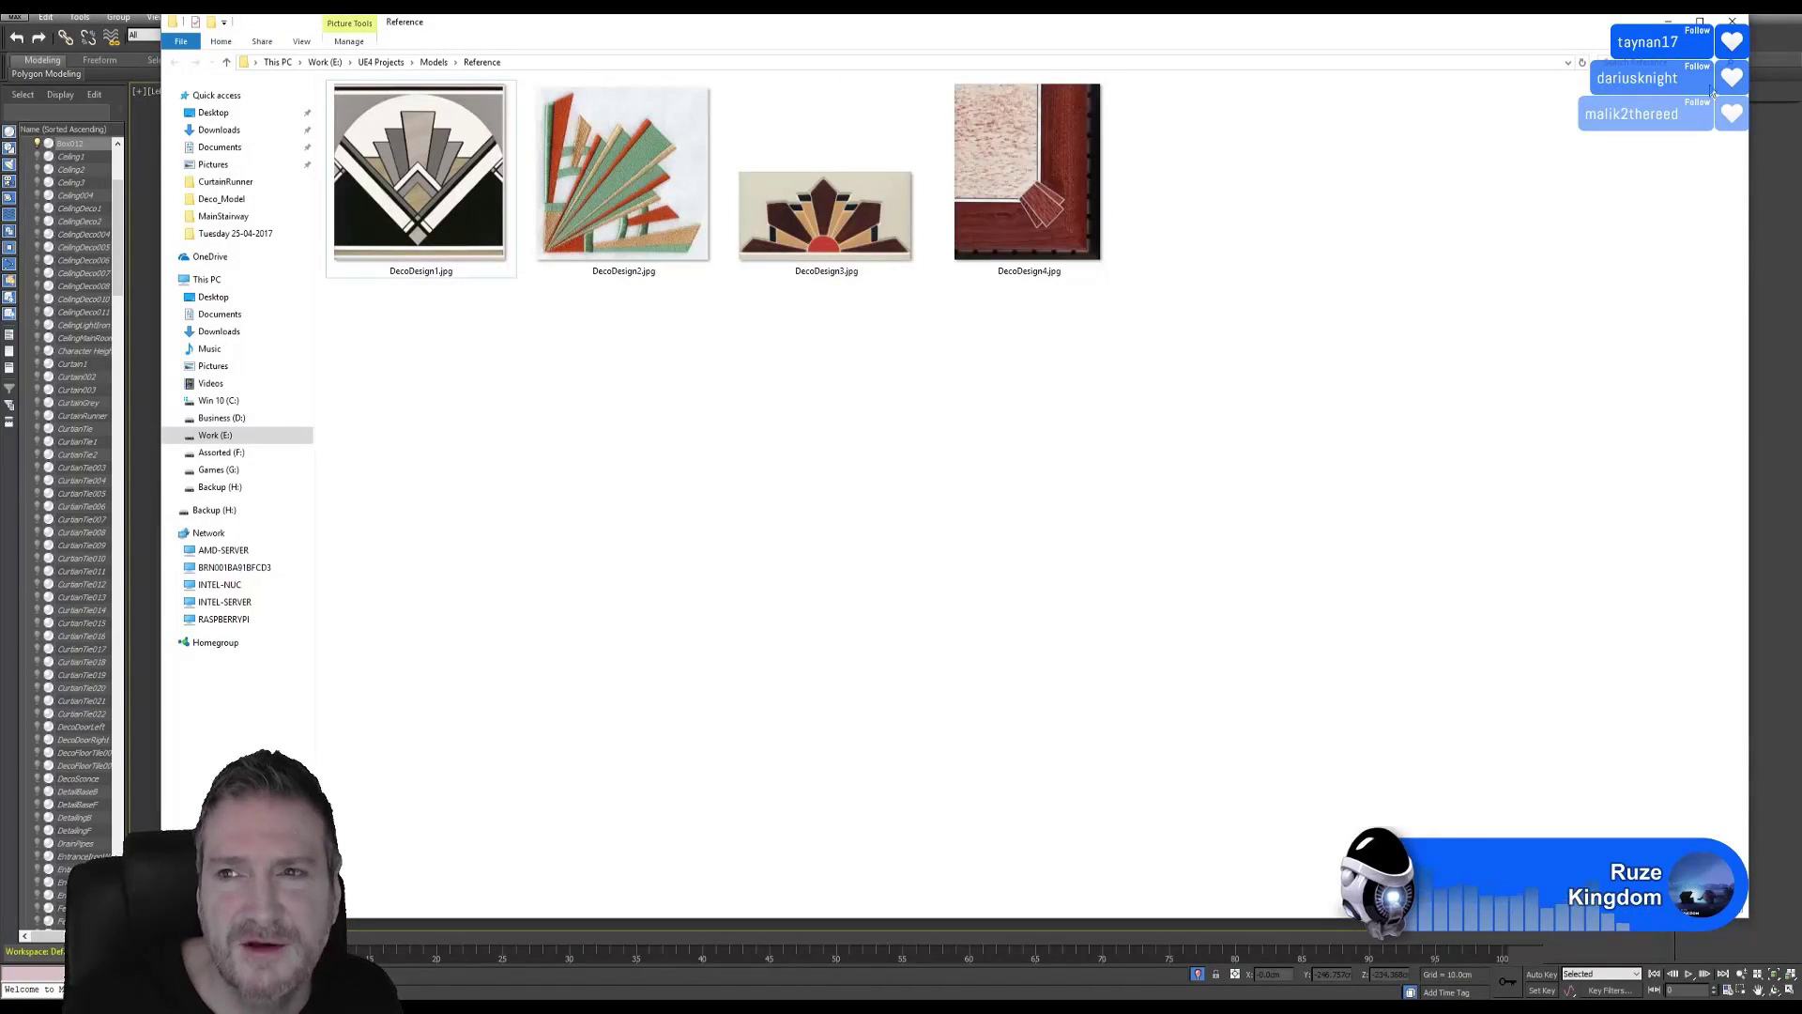
left_click(1668, 20)
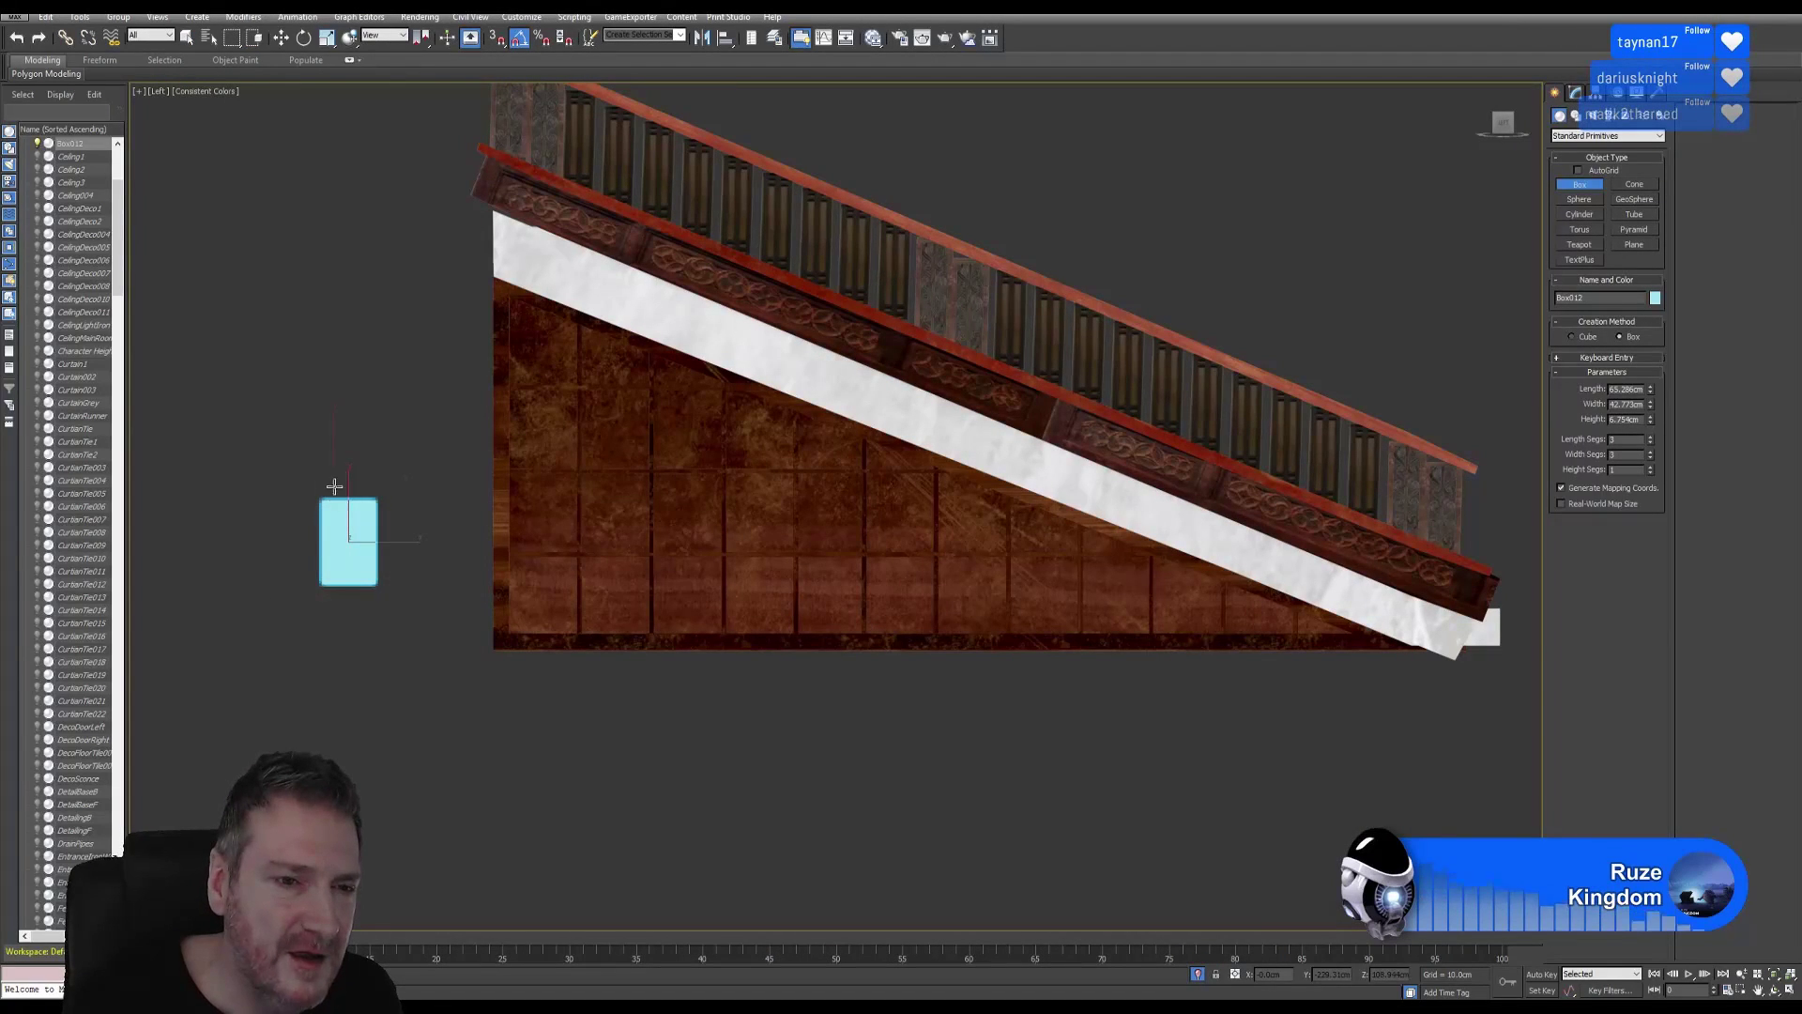
left_click_drag(332, 480, 367, 583)
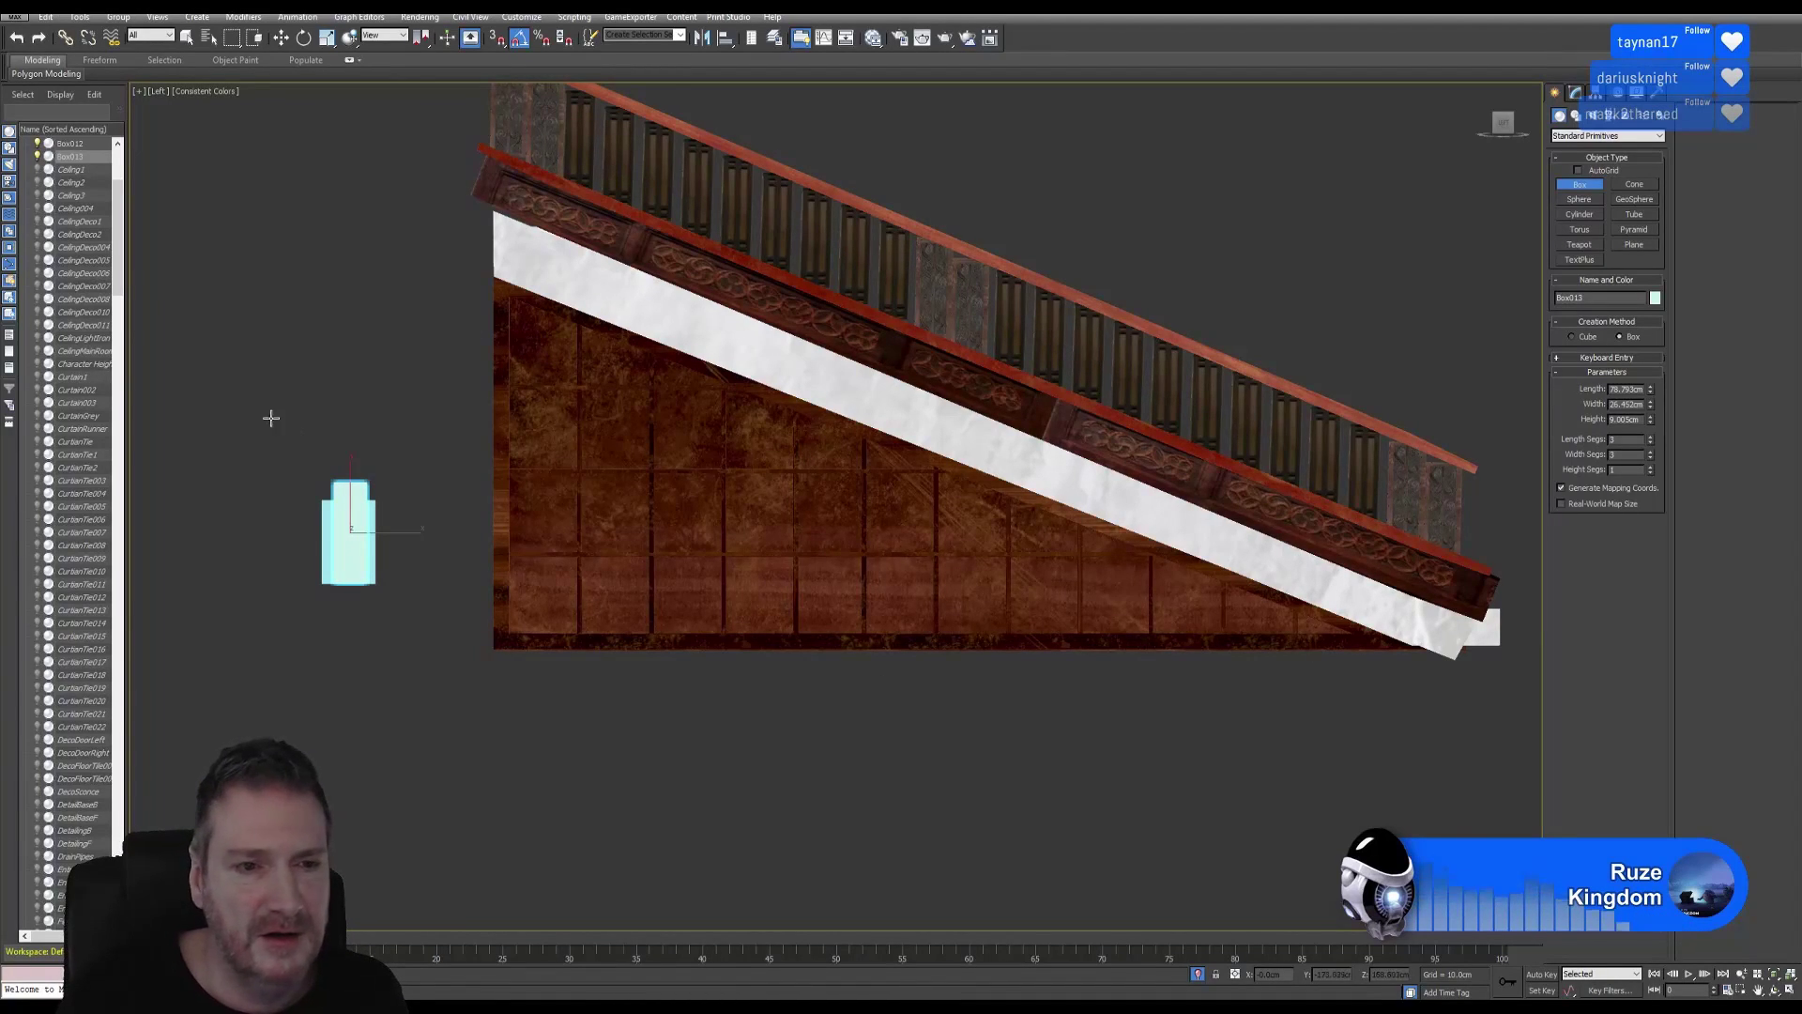
Move the wider box slightly along the horizontal axis to centre it on the taller, narrower box.
left_click(186, 38)
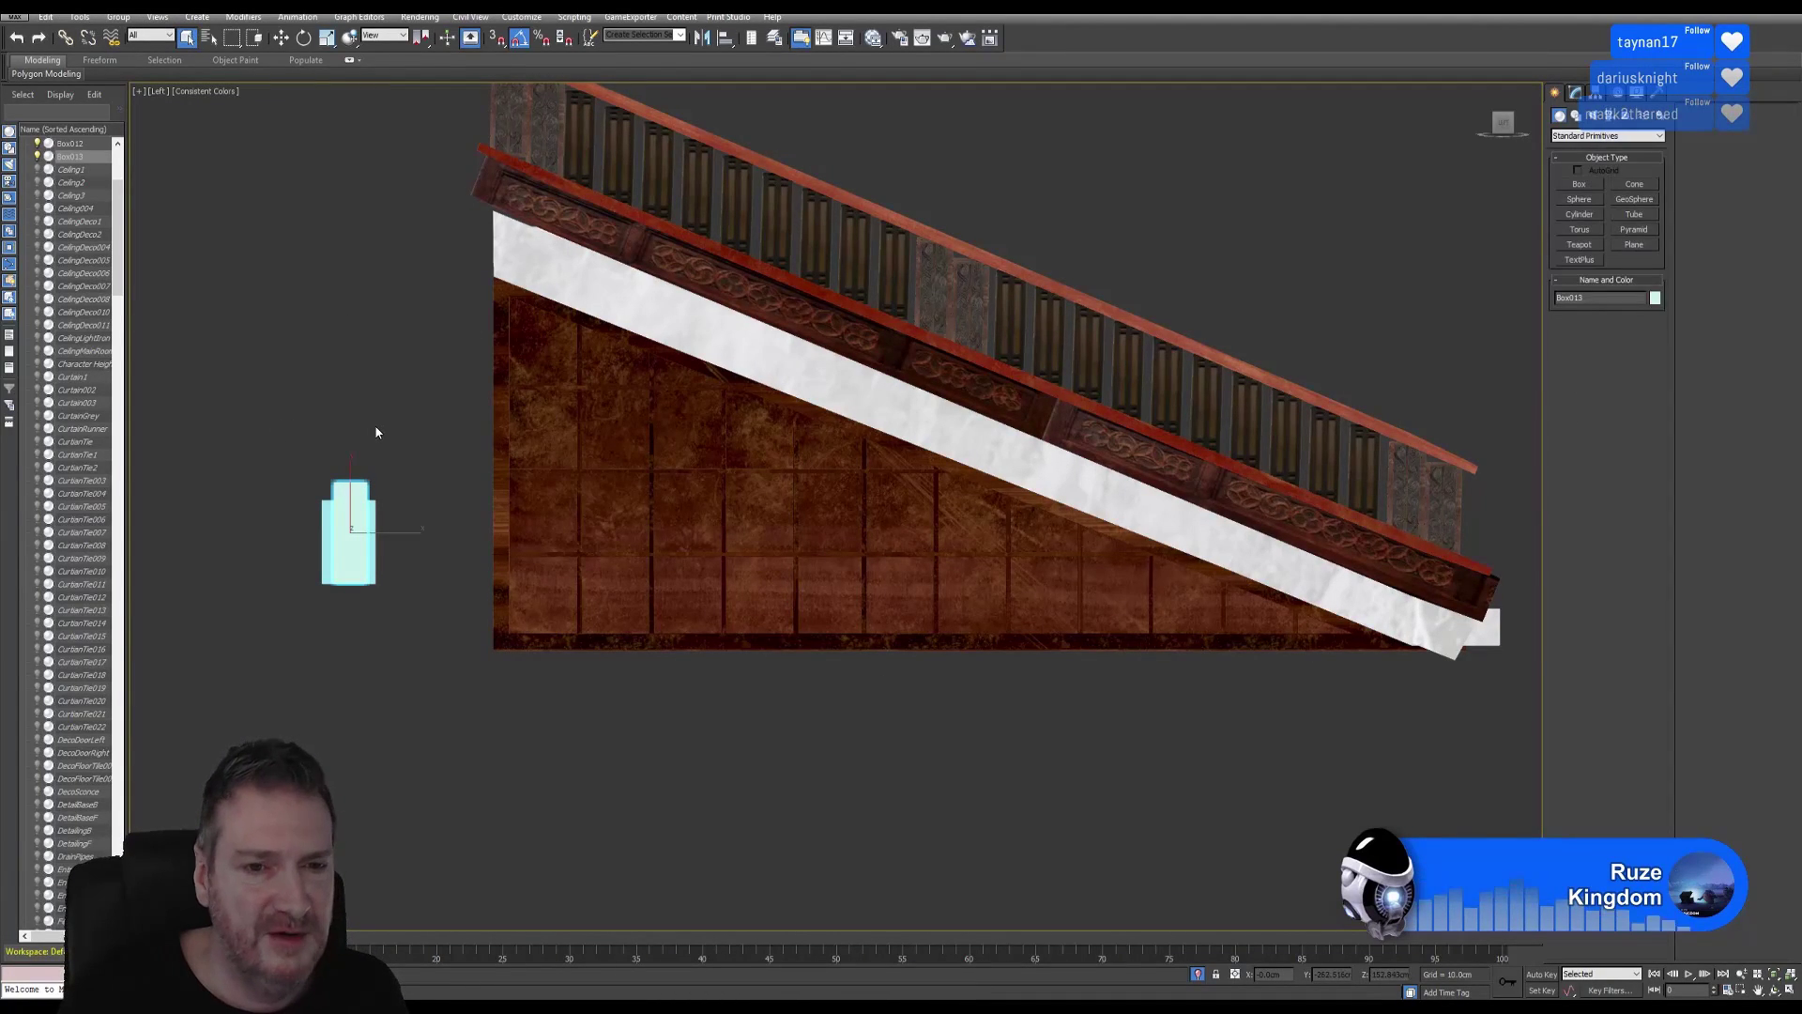
middle_click_drag(374, 441, 663, 447)
scroll(663, 448, "up", 5)
left_click(644, 450)
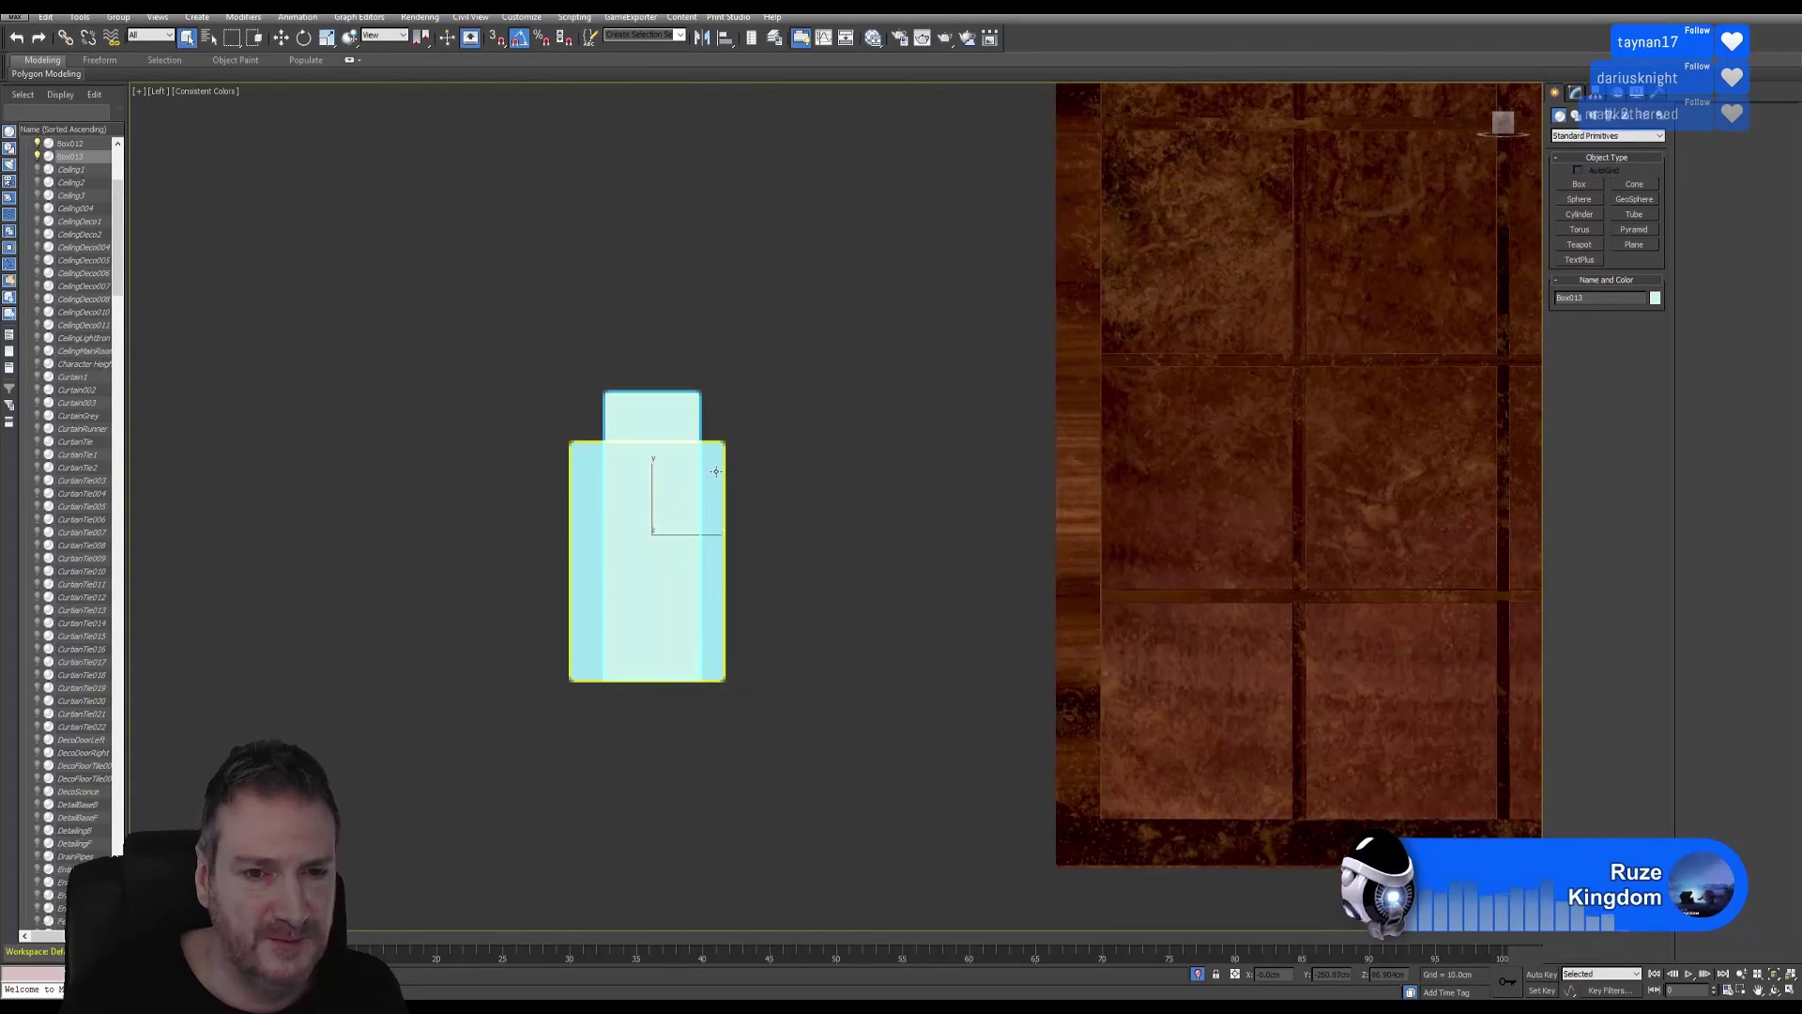
left_click(280, 38)
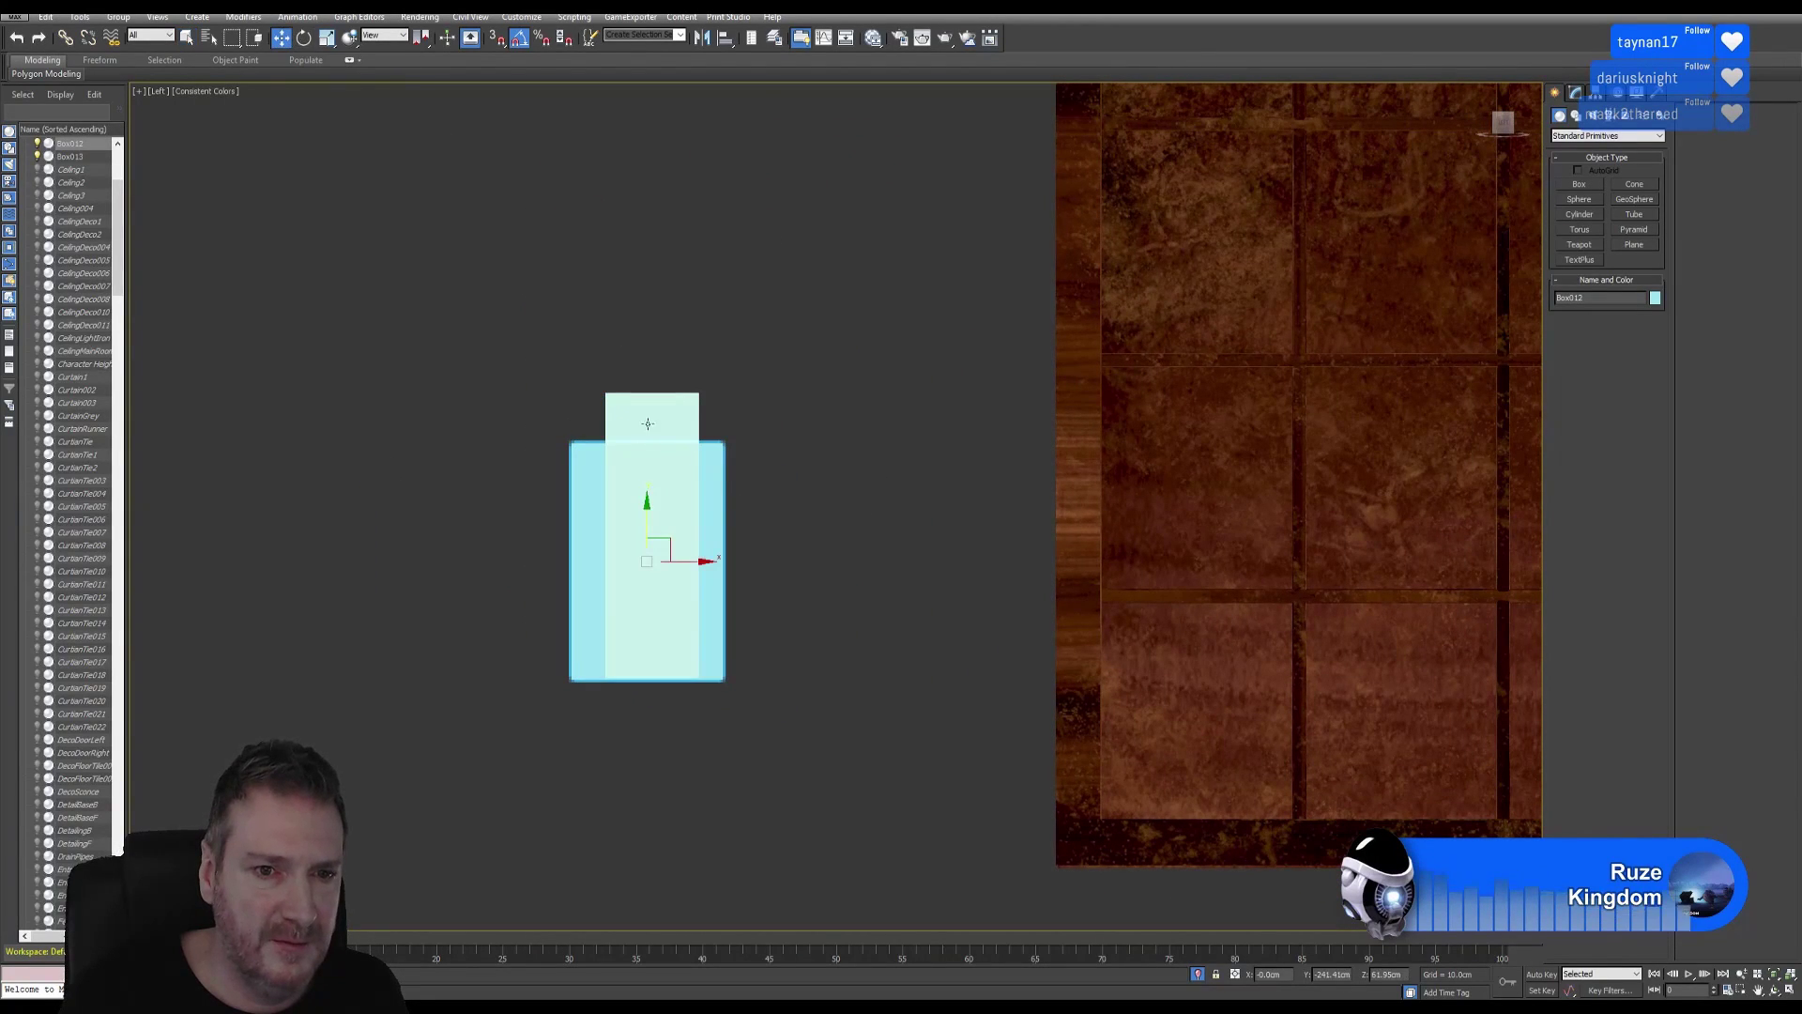
left_click_drag(700, 559, 693, 563)
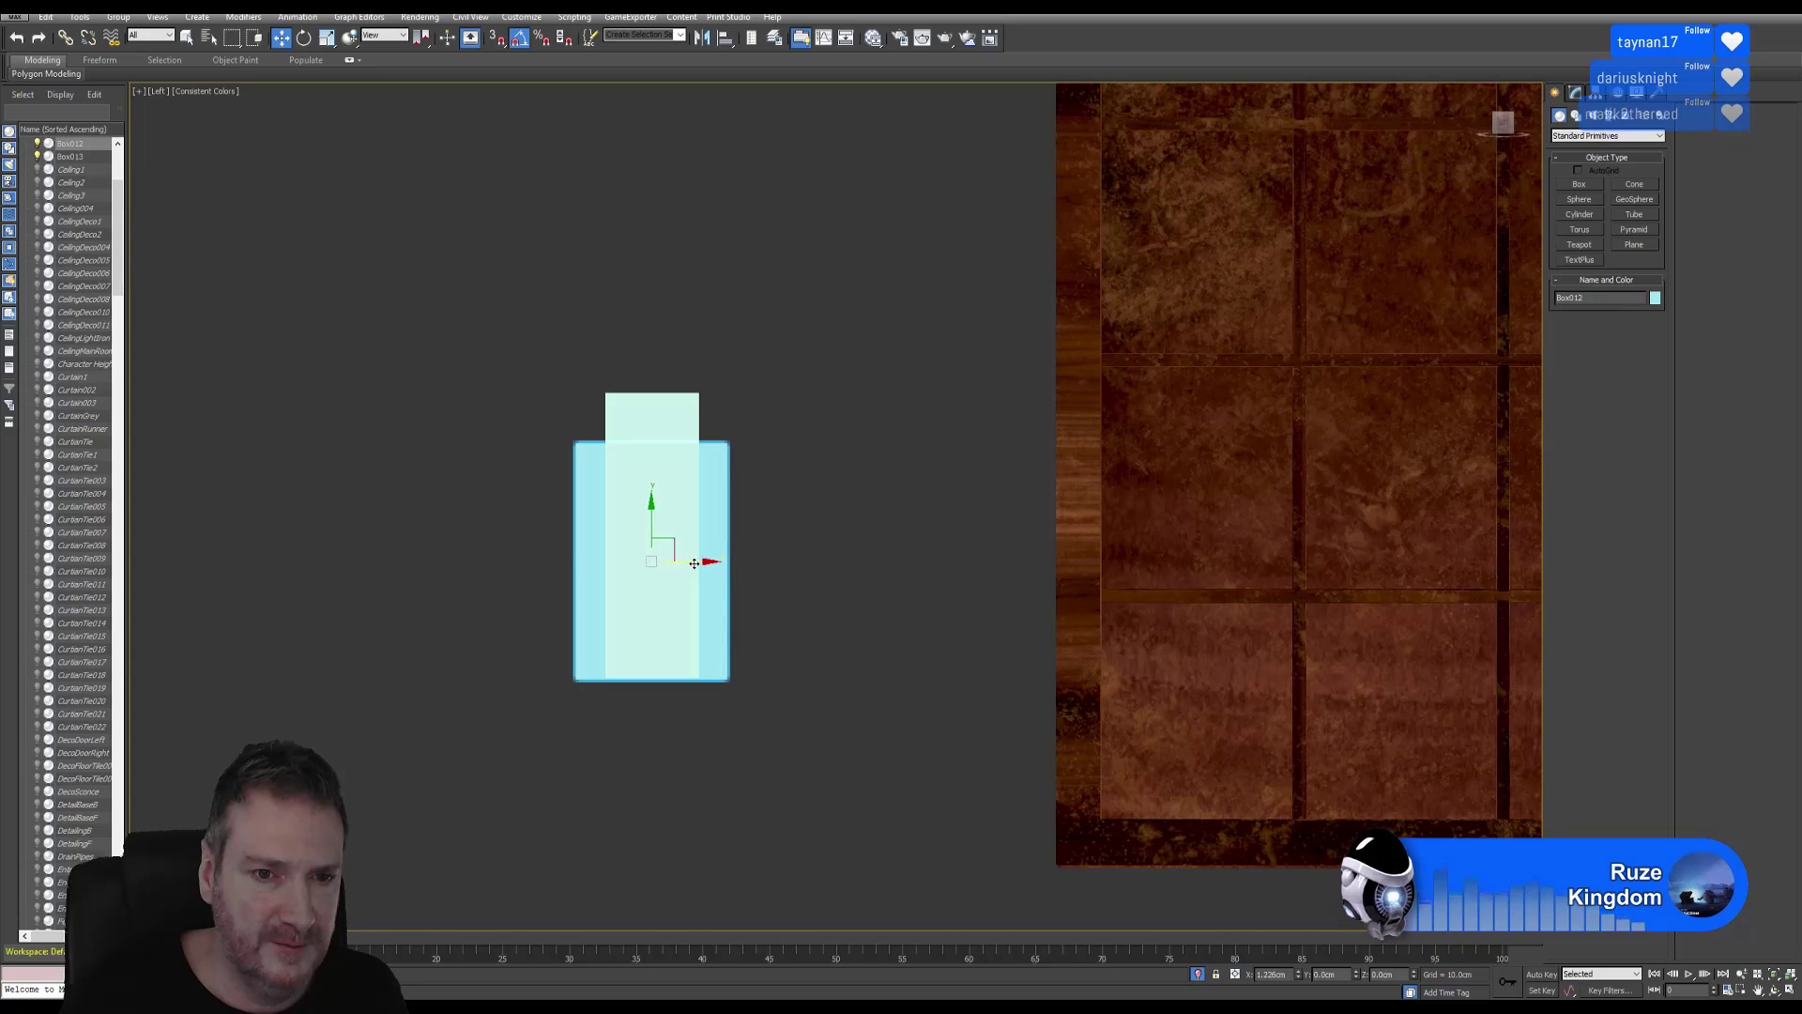
left_click(1576, 94)
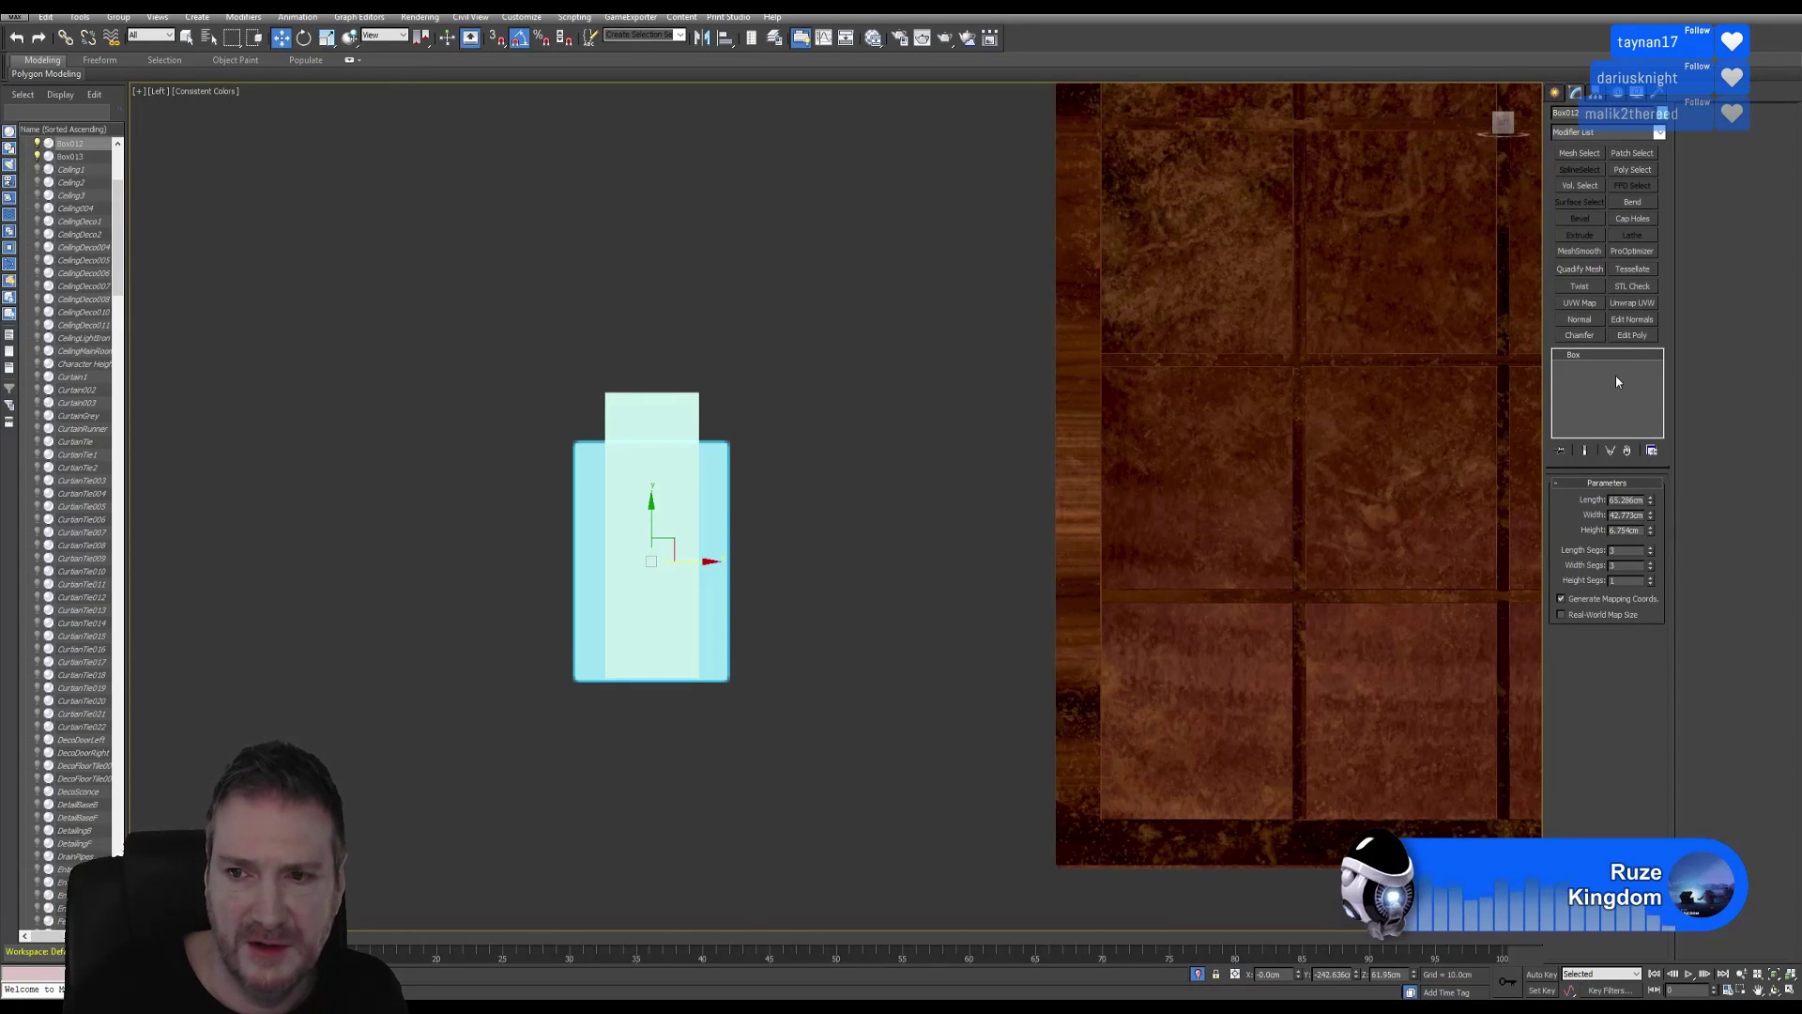
left_click(1630, 336)
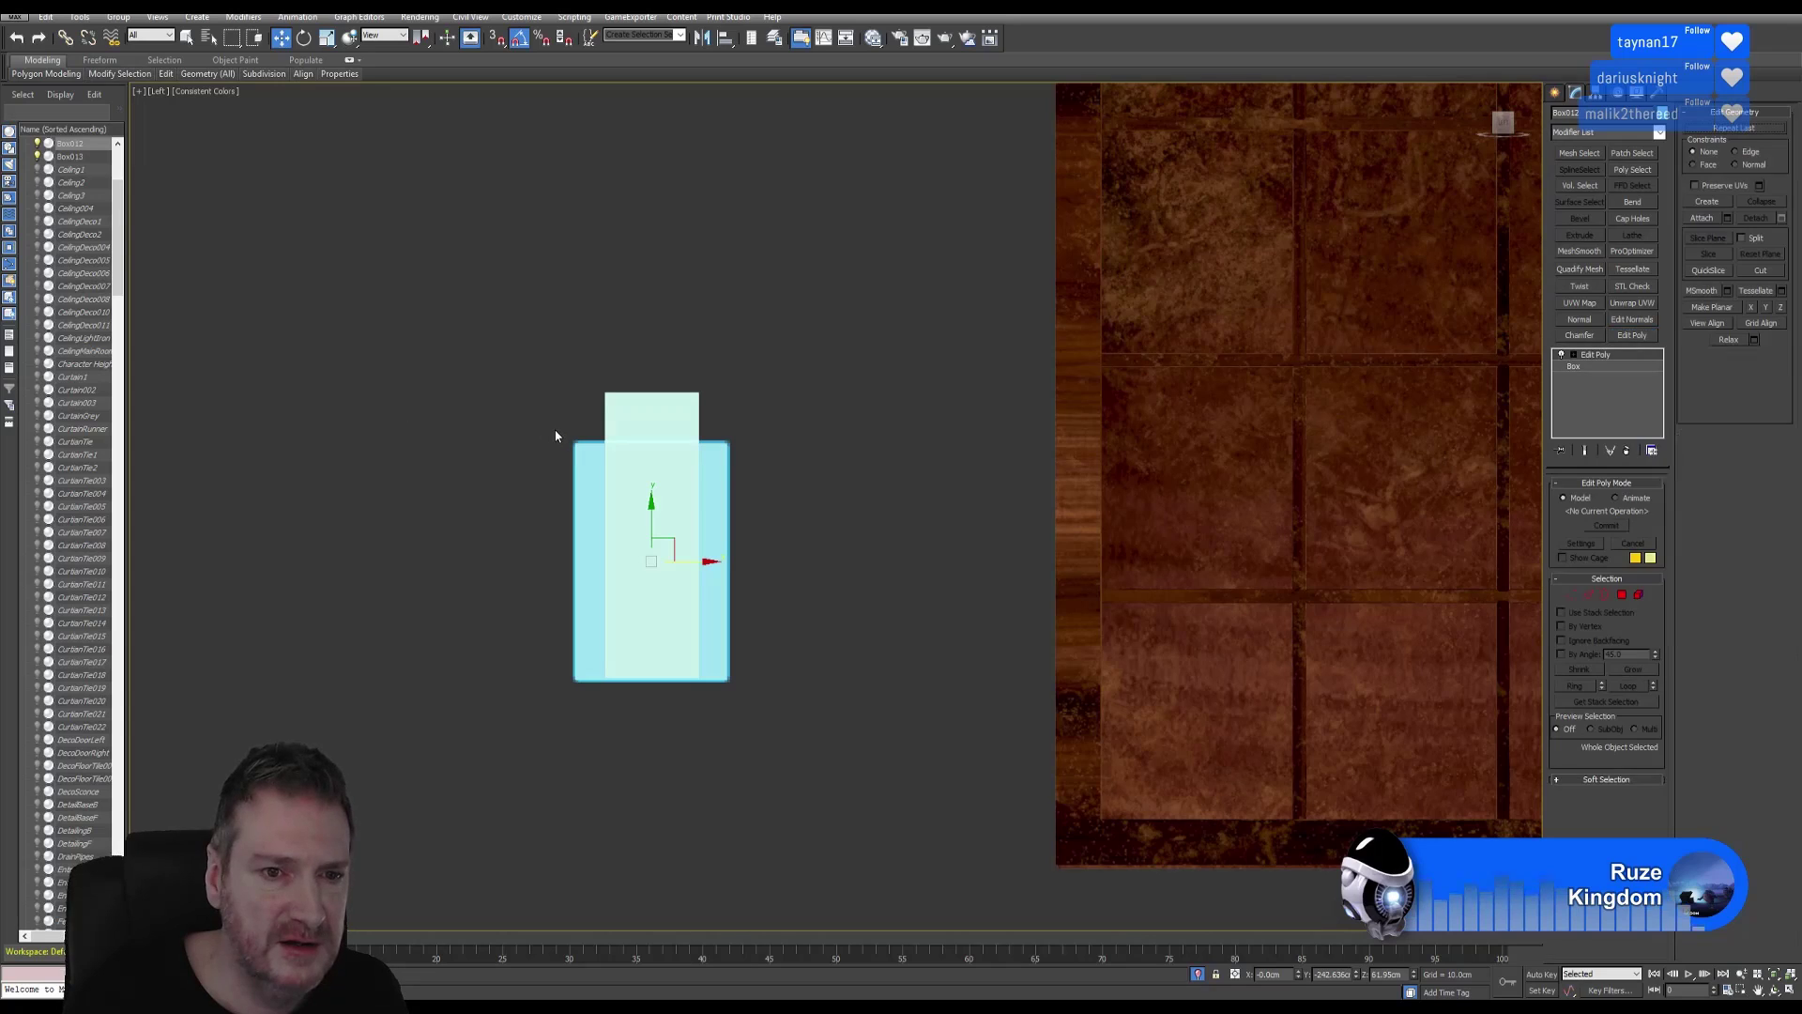
left_click_drag(549, 424, 398, 410)
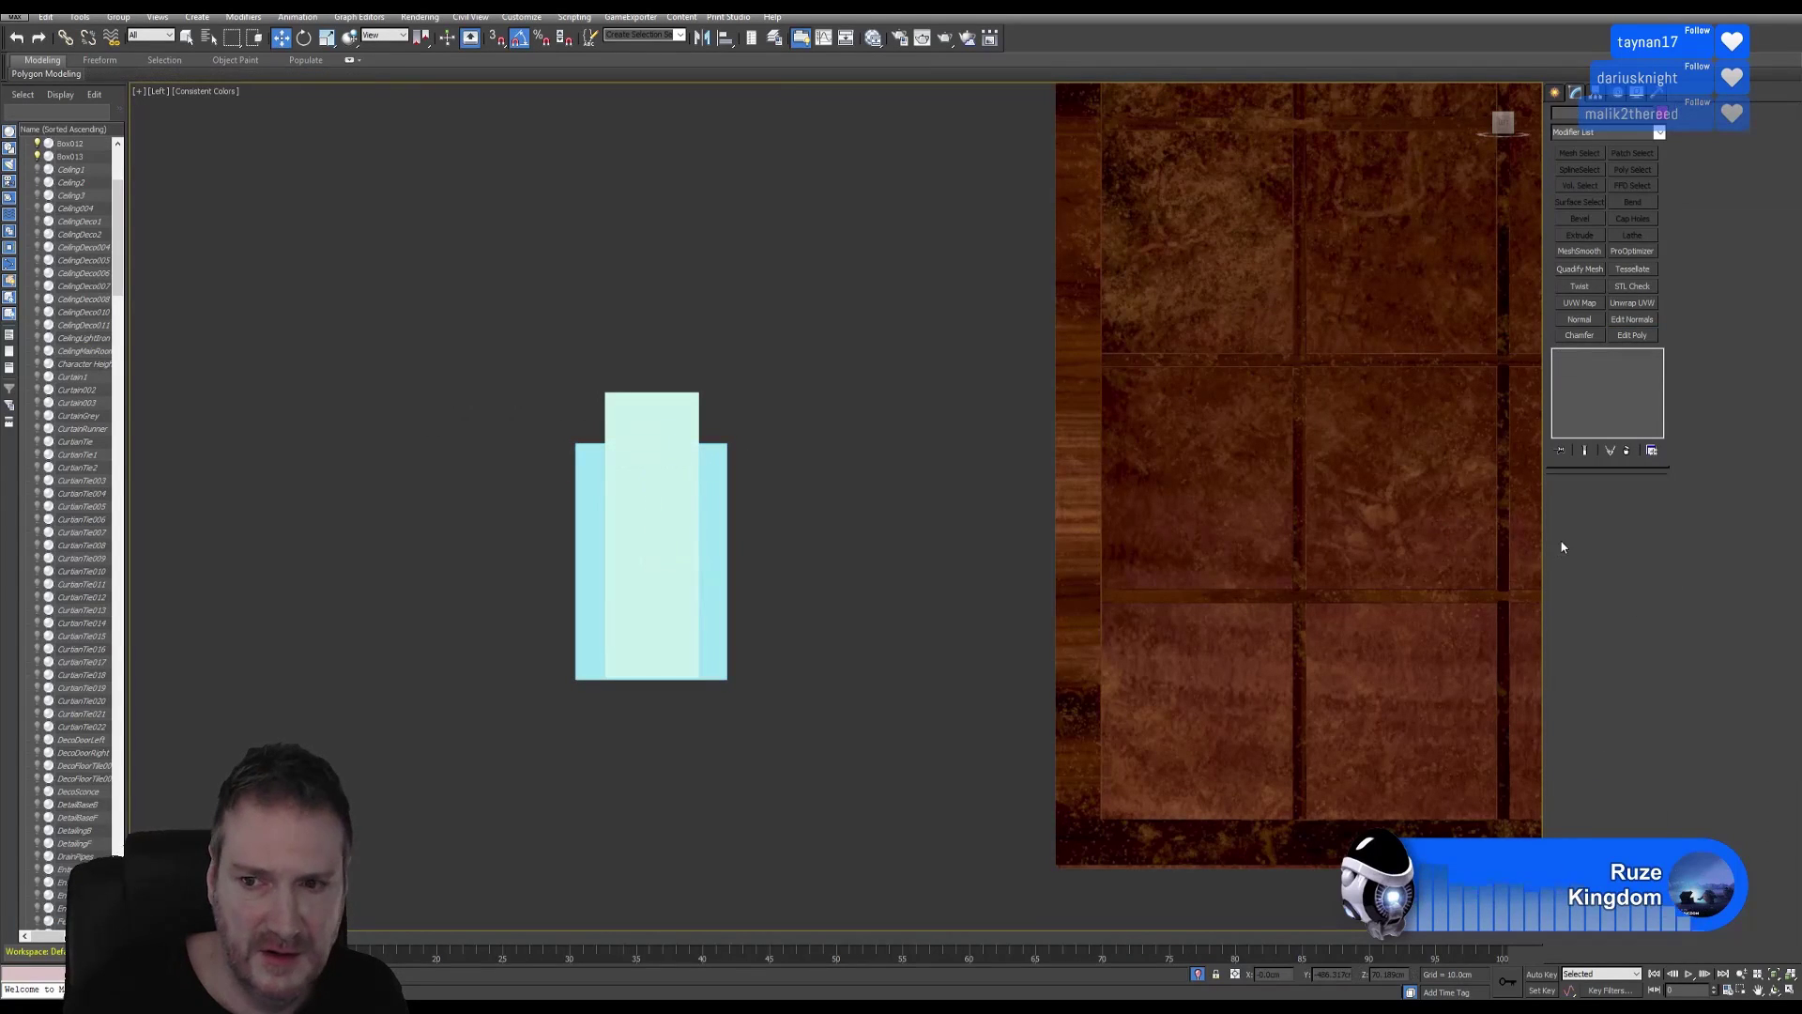
left_click(711, 481)
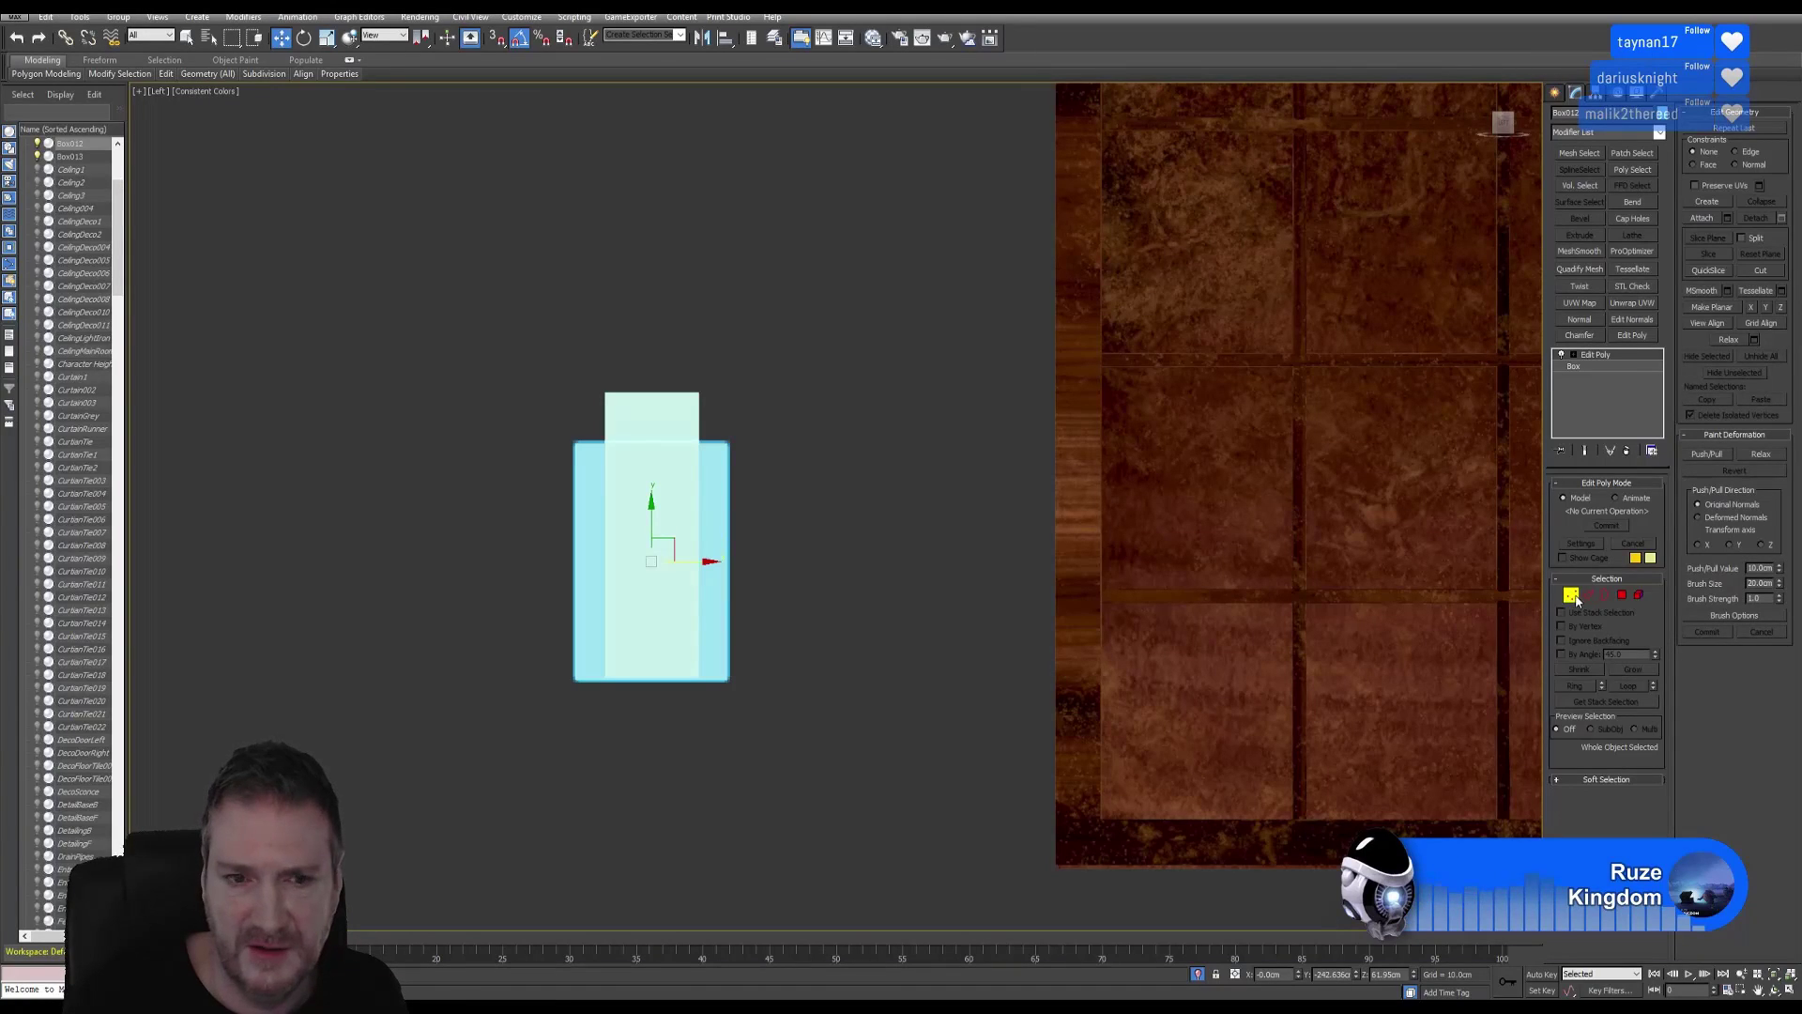
left_click(1571, 594)
left_click_drag(535, 427, 734, 458)
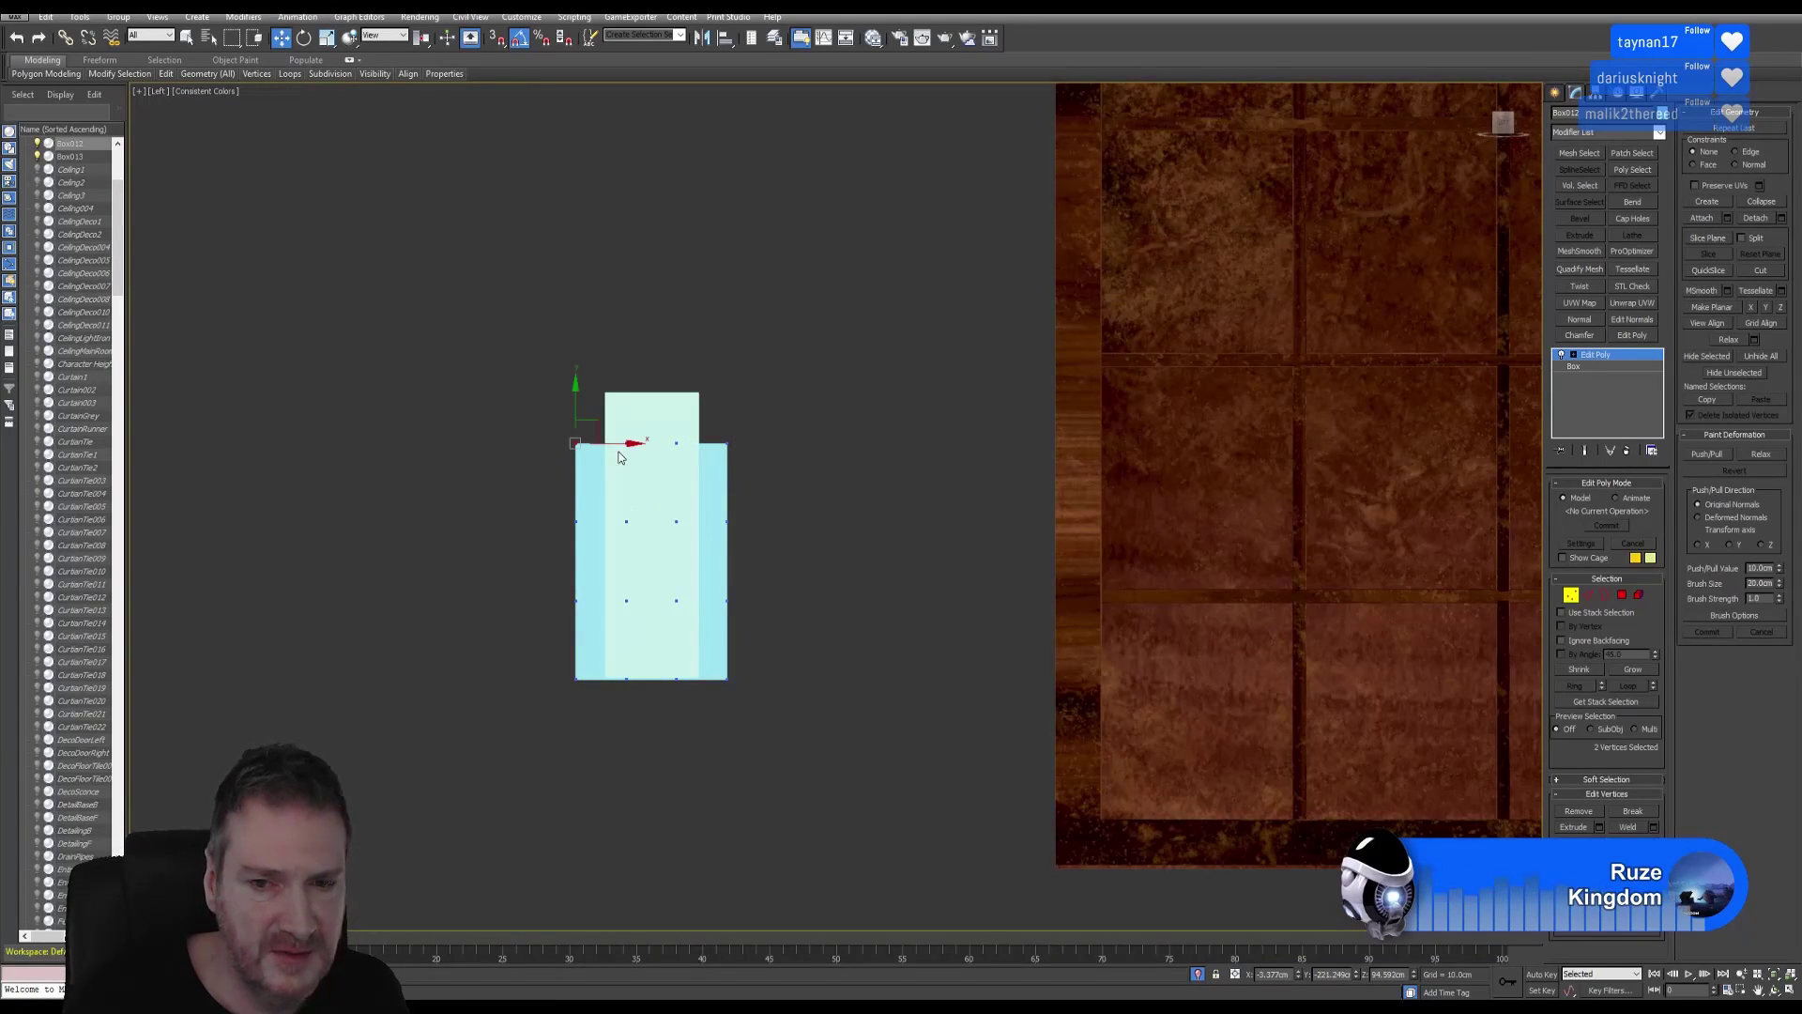
left_click(1570, 594)
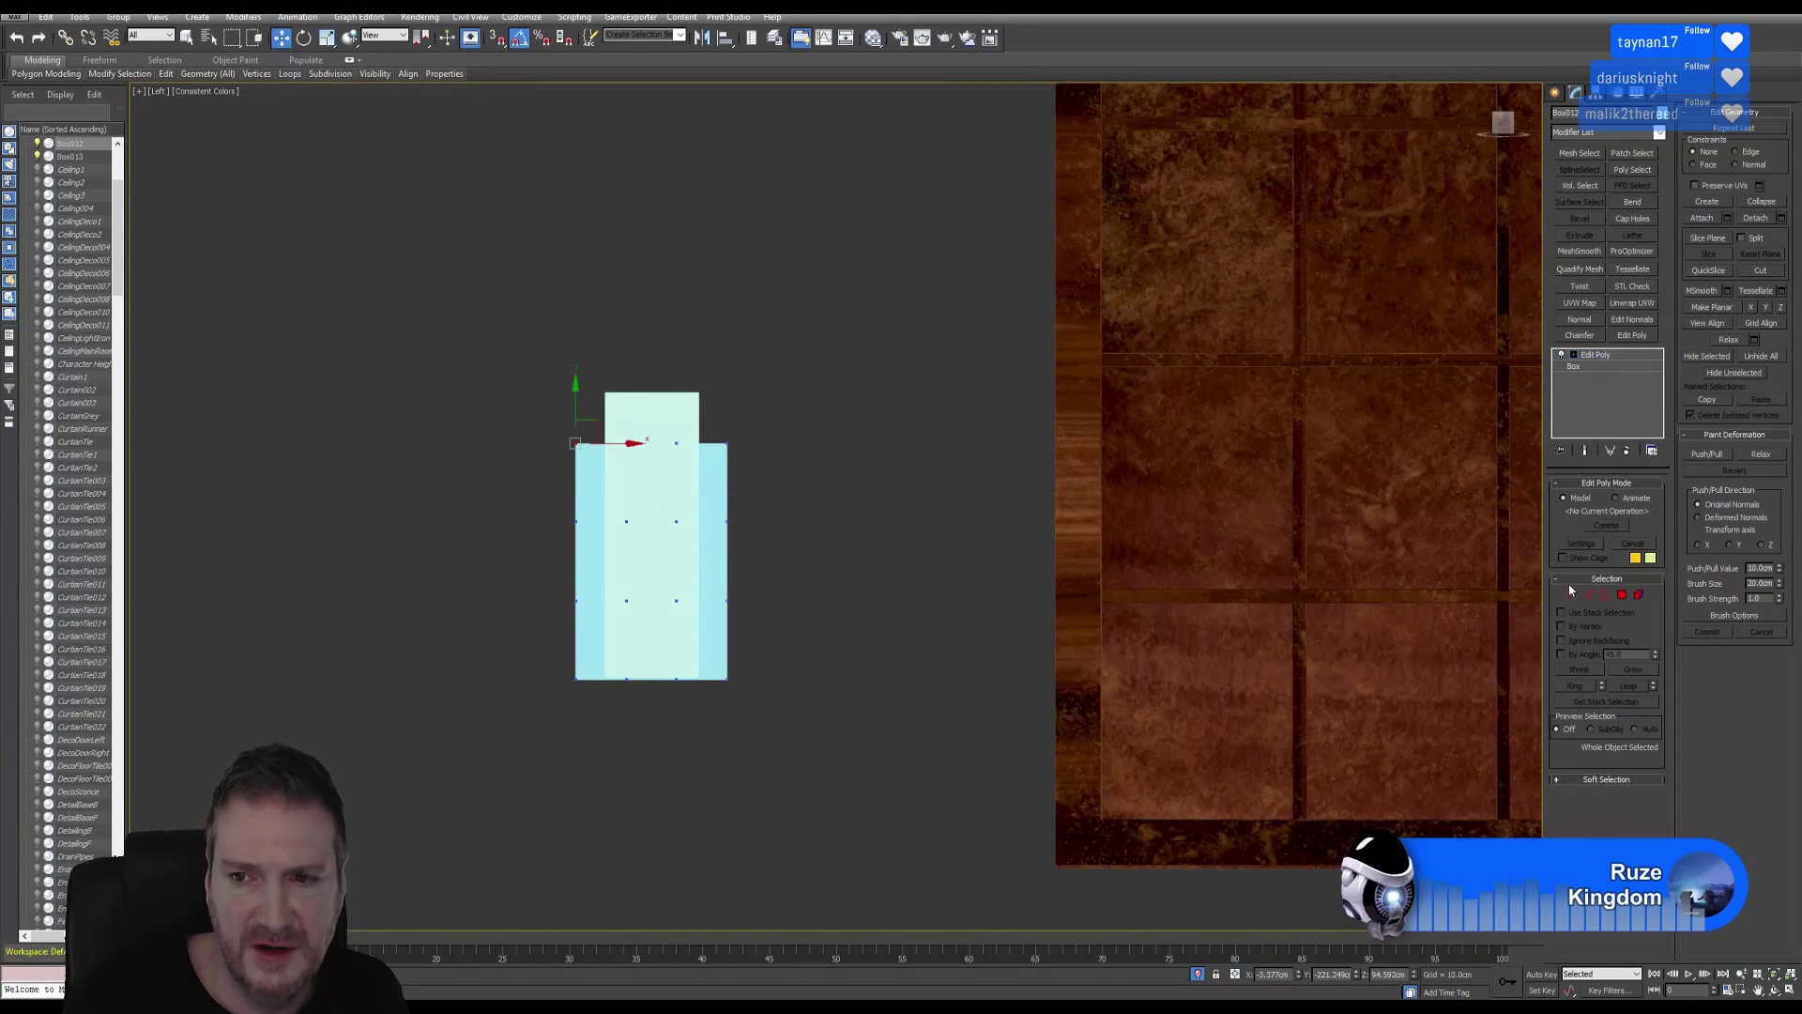
left_click(1626, 450)
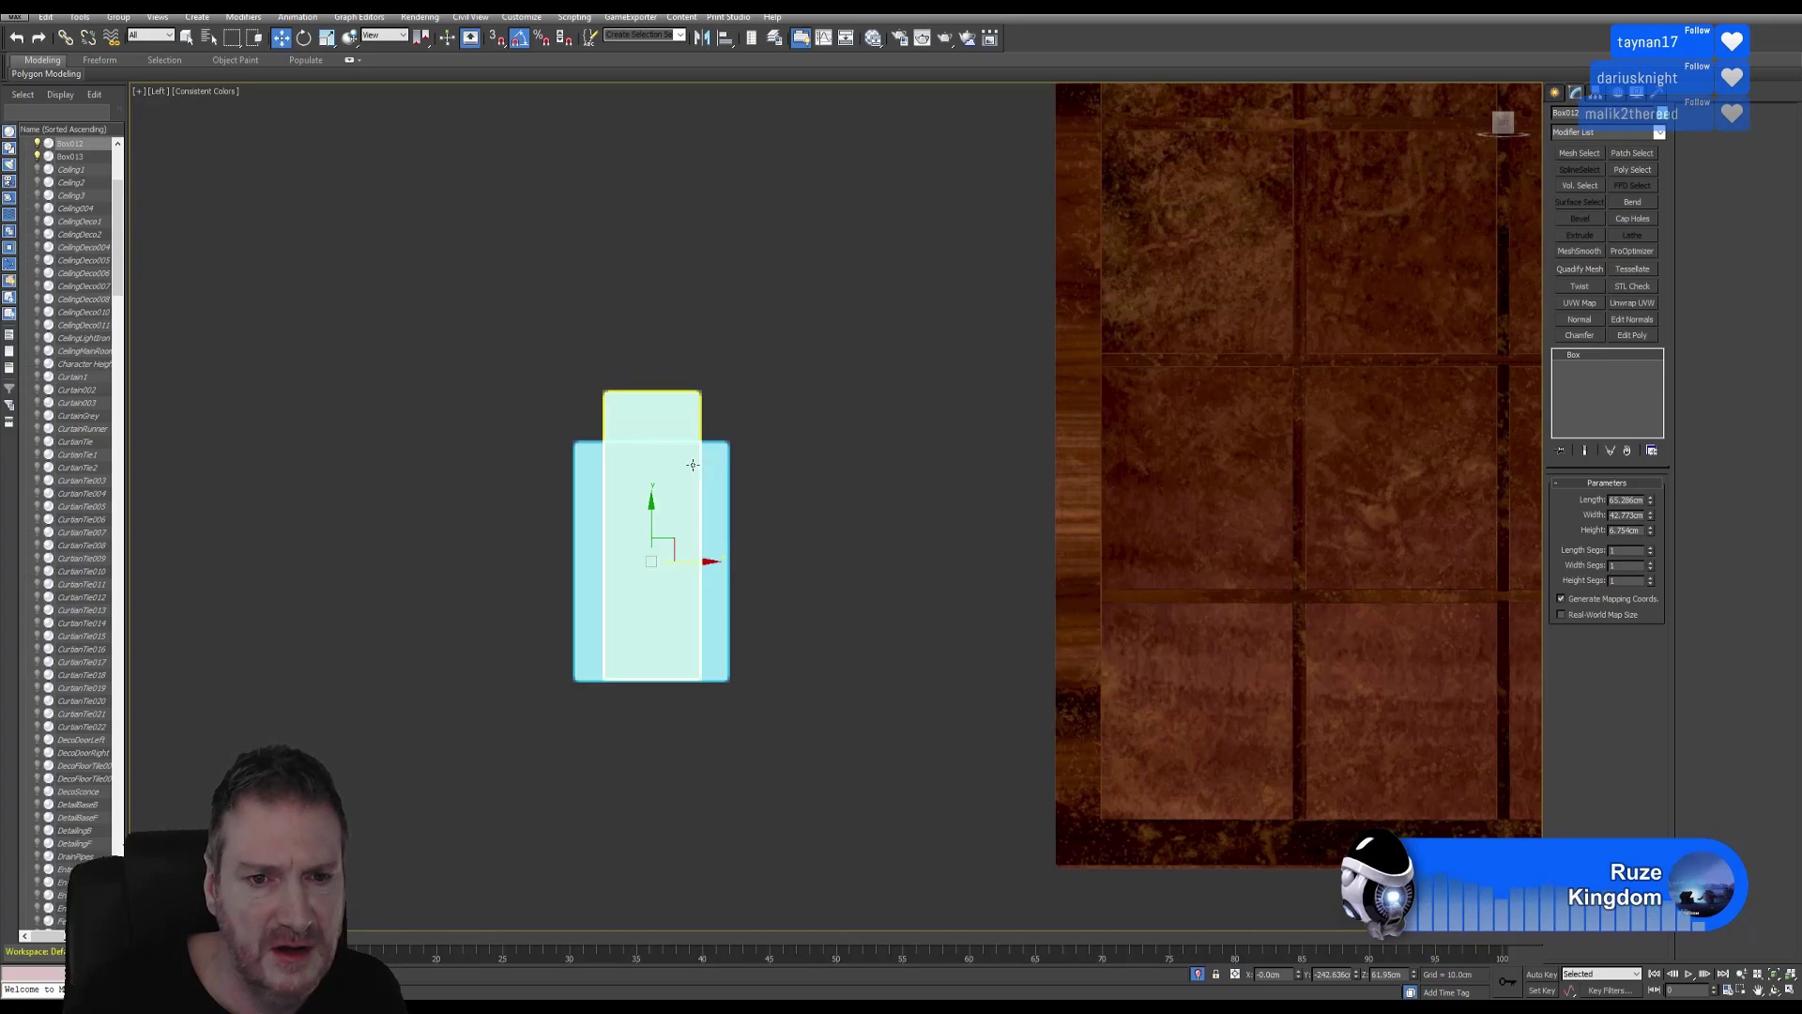
Set the taller box's length and width segments to 1.
left_click(666, 423)
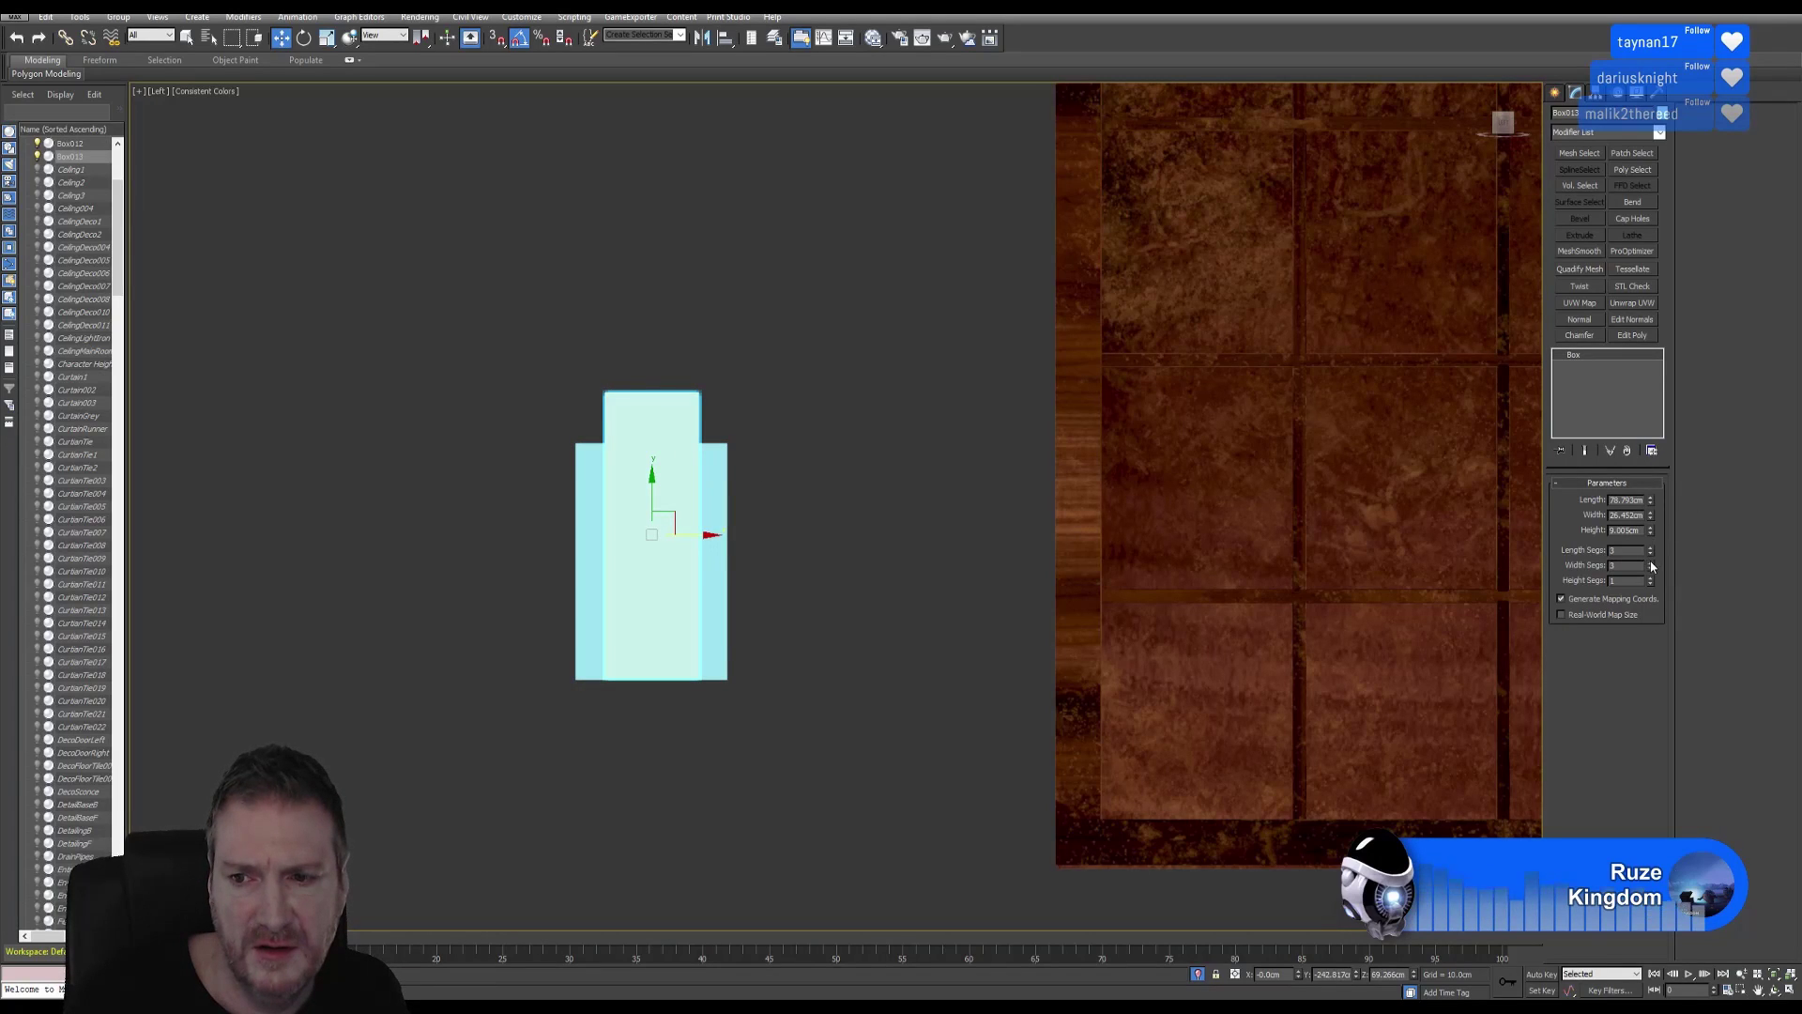
left_click(1650, 551)
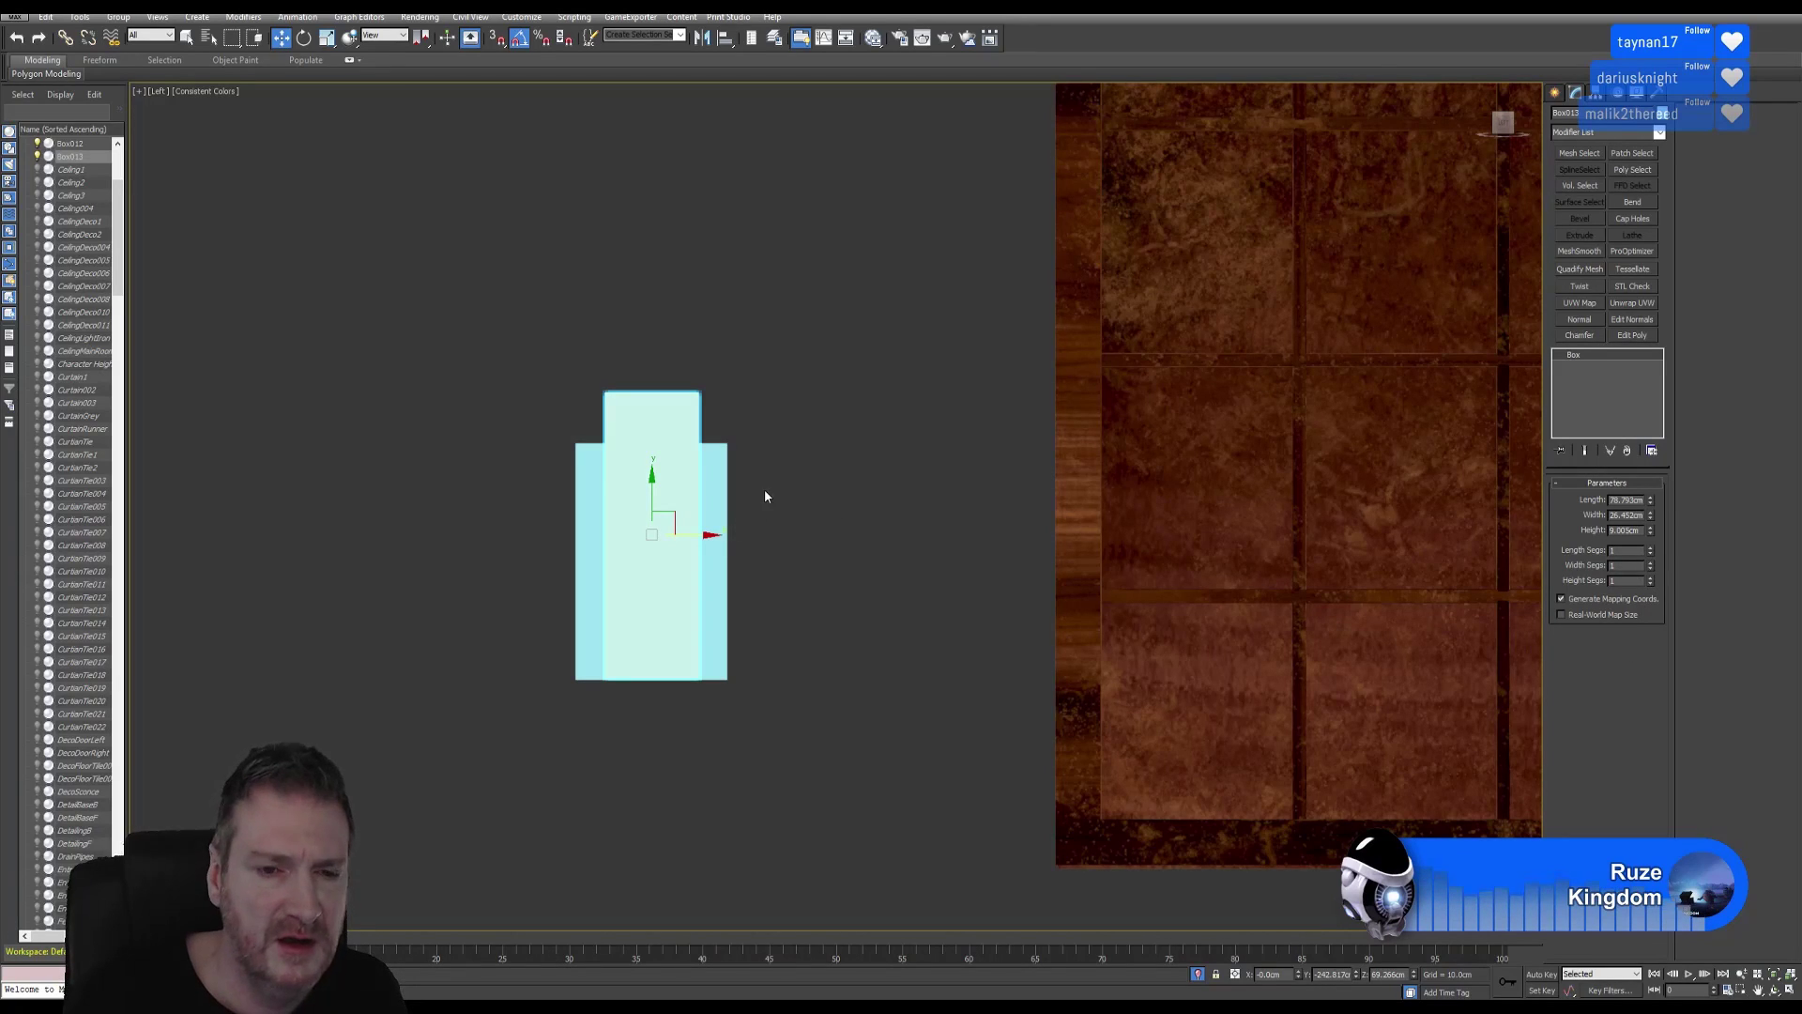
Add an Edit Poly modifier to the wider box, scale its four top vertices outward horizontally, and compare the taper with the deco references.
left_click(654, 535)
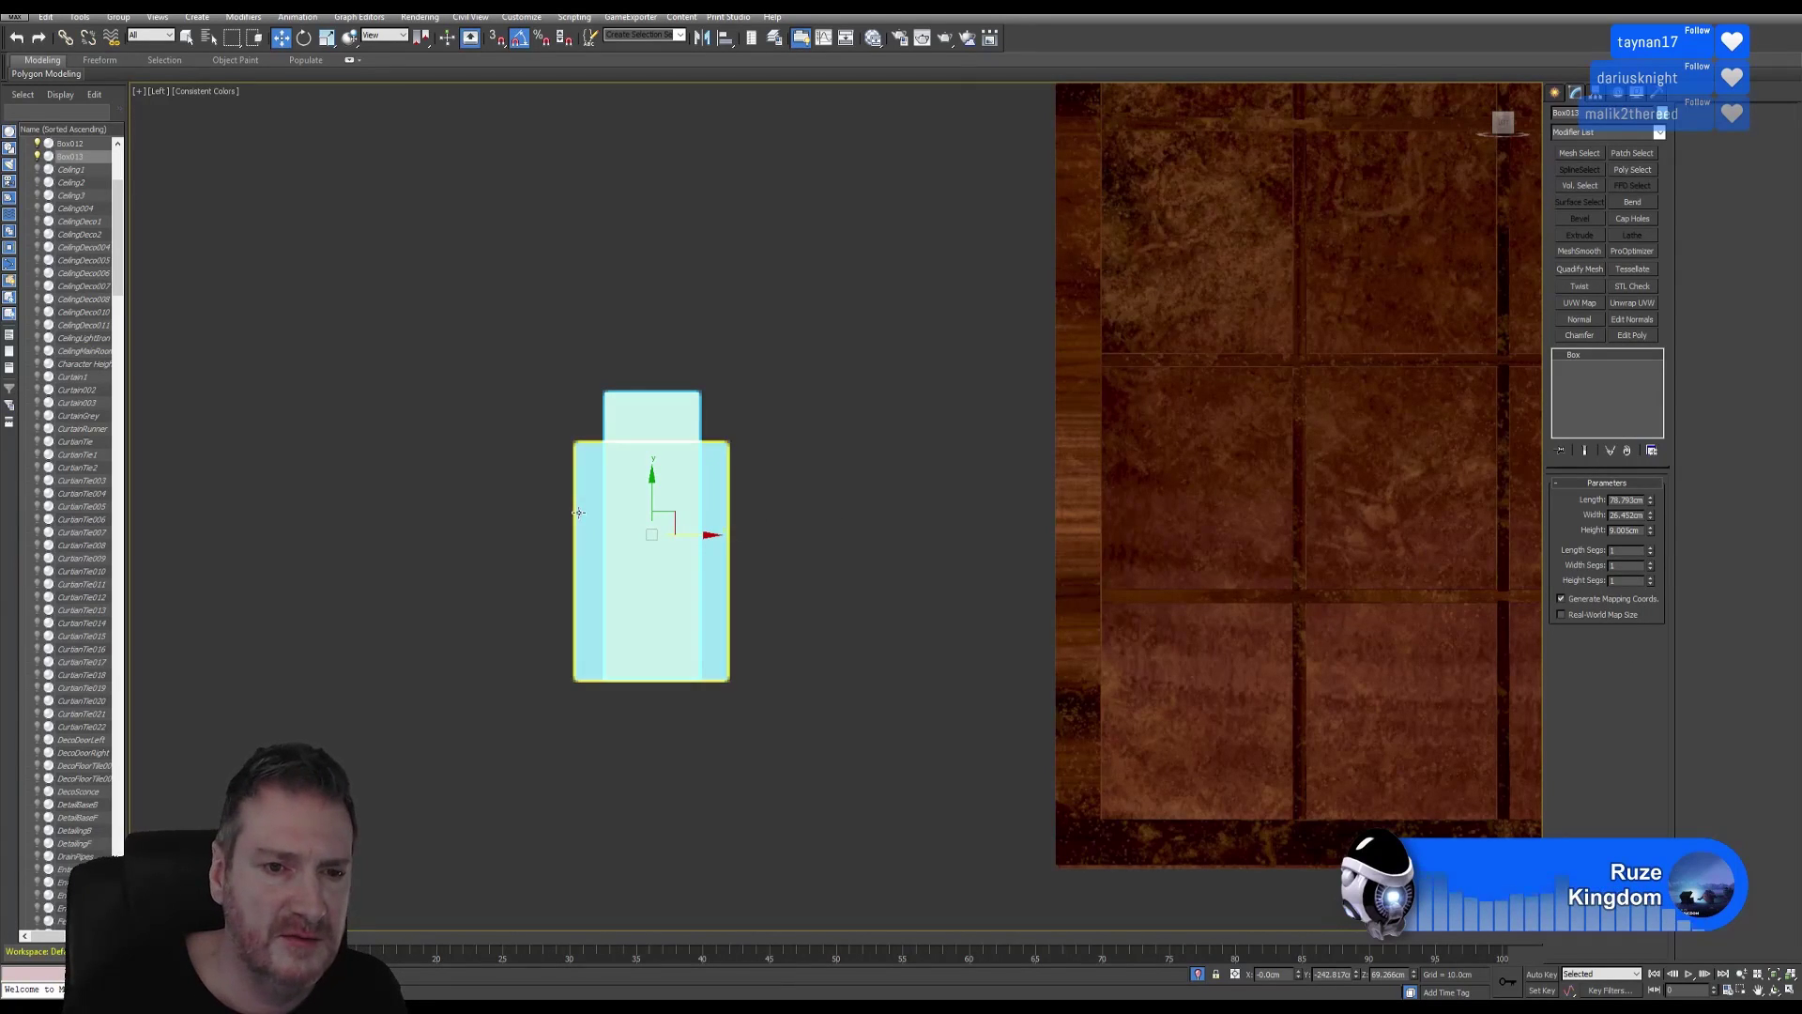
left_click(1633, 335)
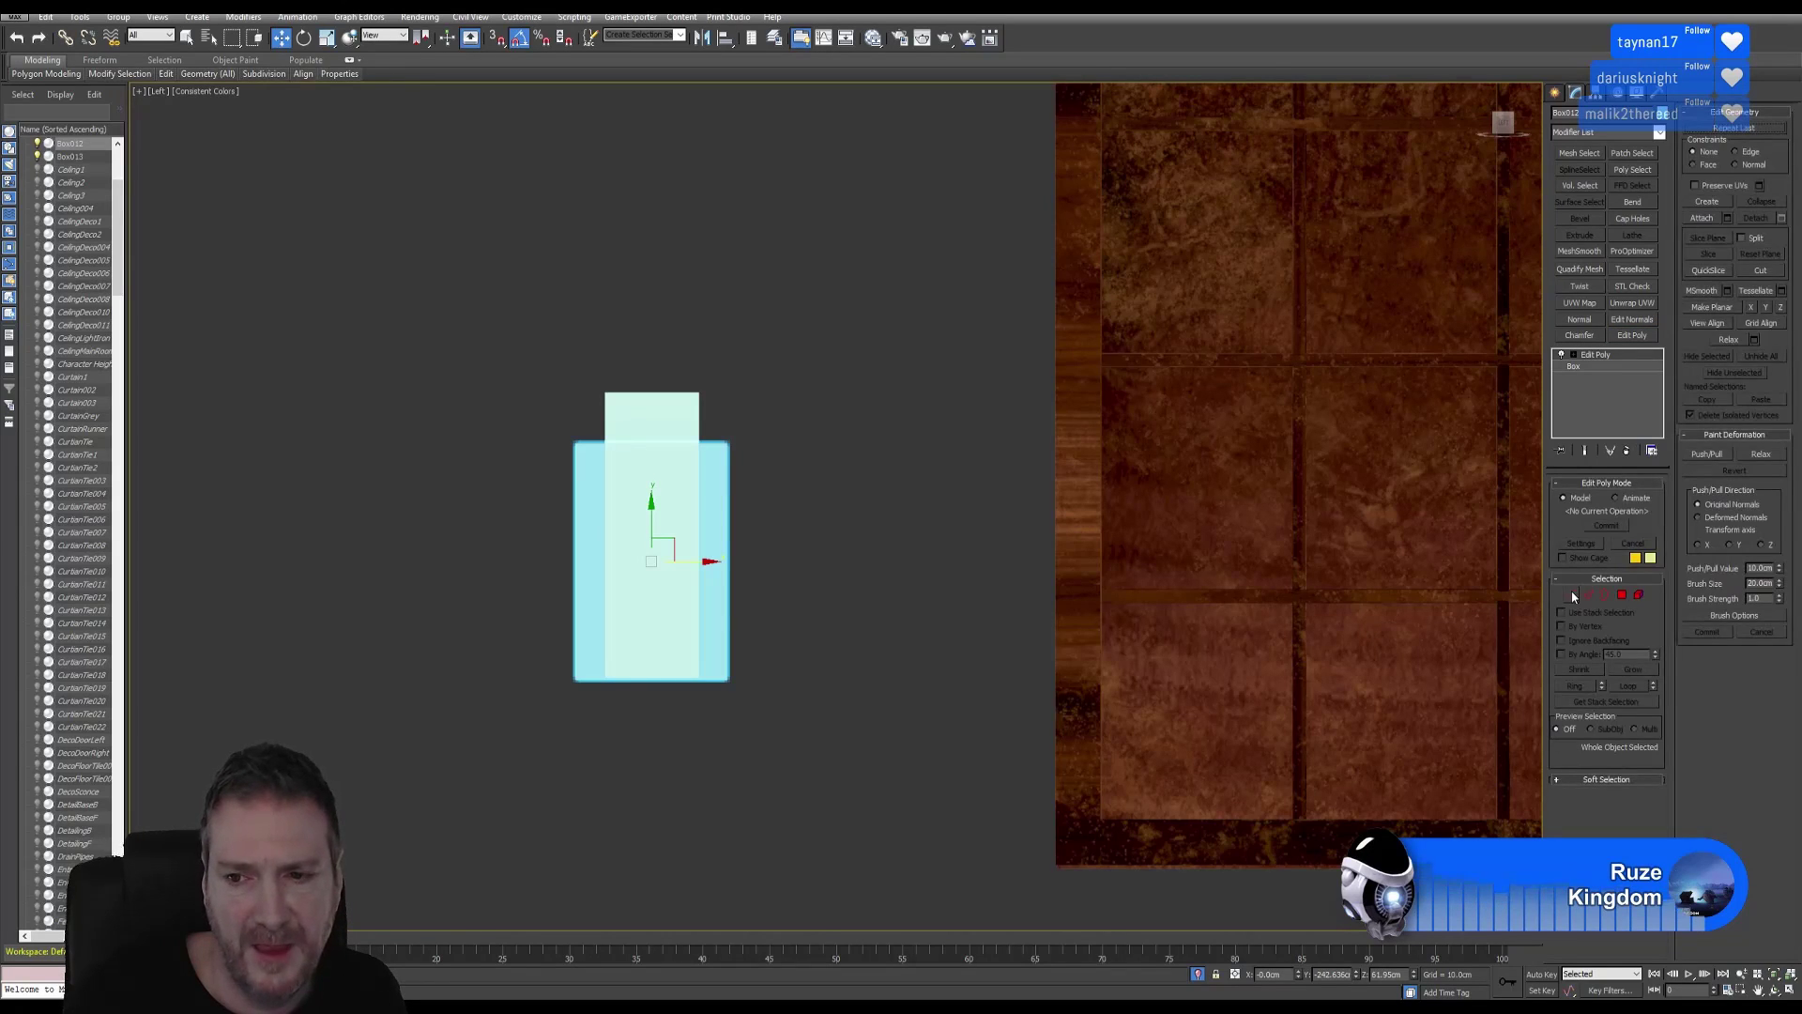
left_click(1573, 597)
left_click_drag(538, 422, 833, 469)
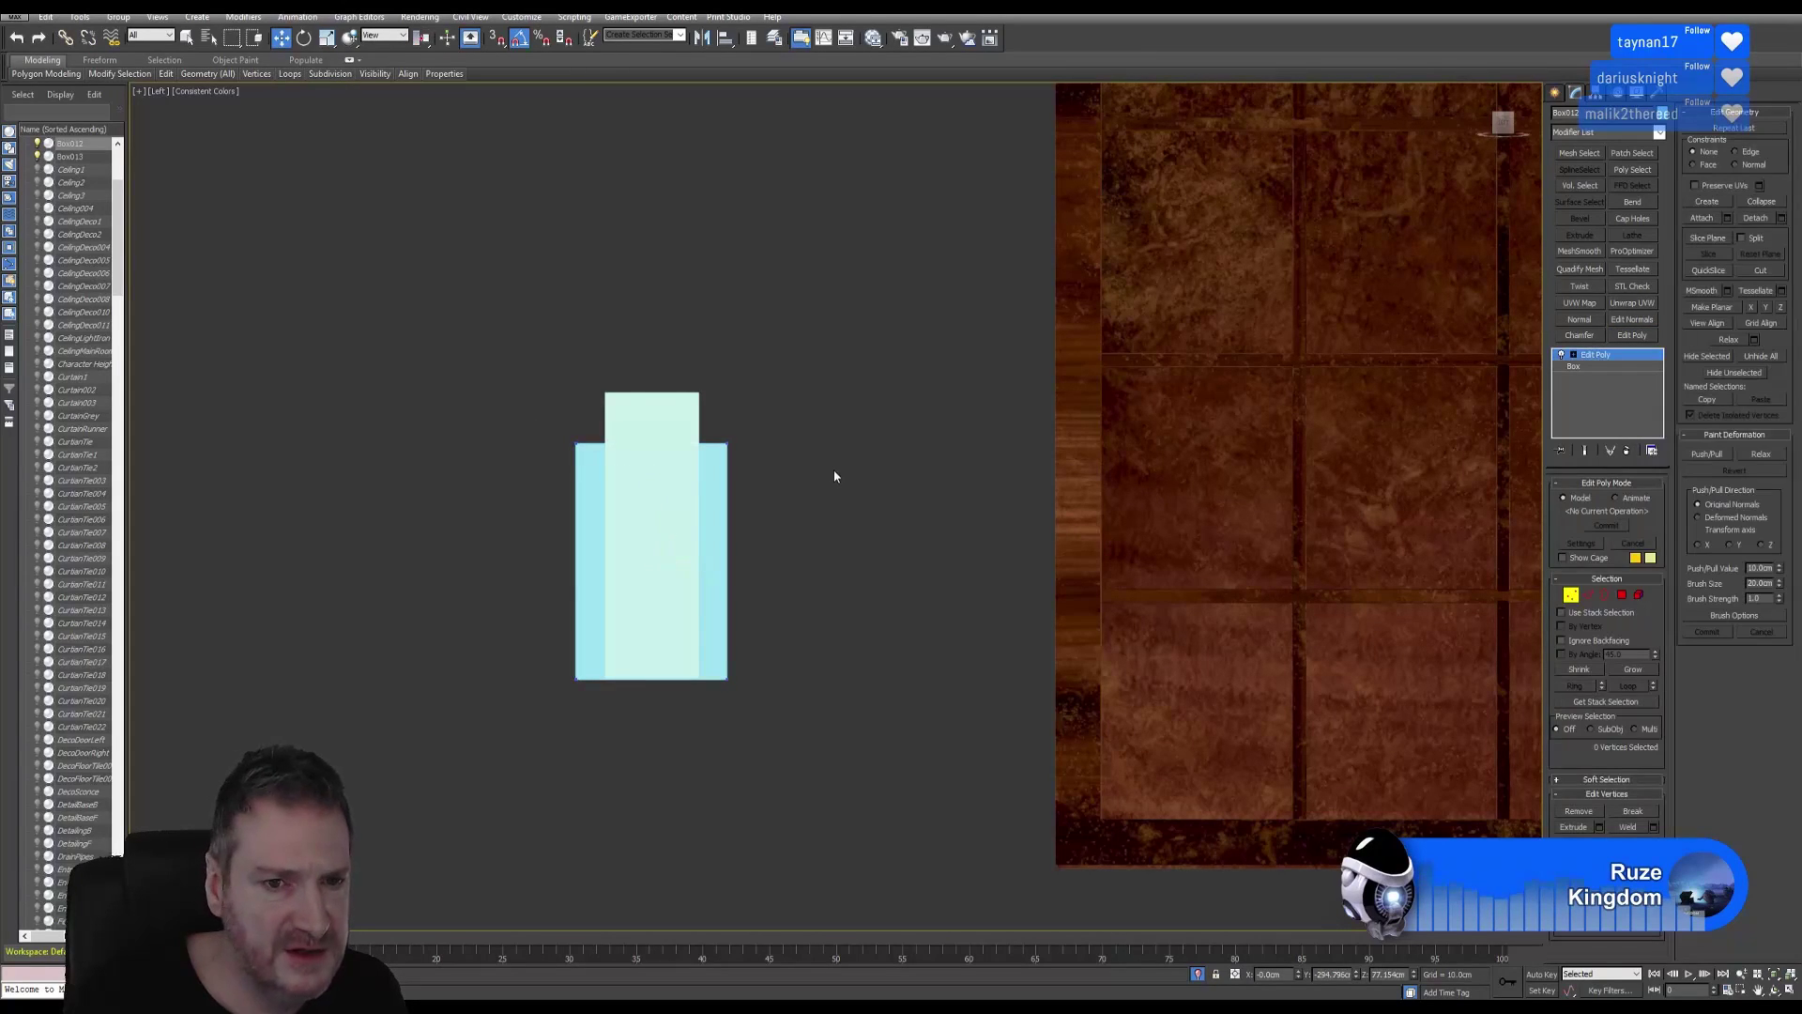
left_click(327, 38)
left_click_drag(719, 439, 742, 439)
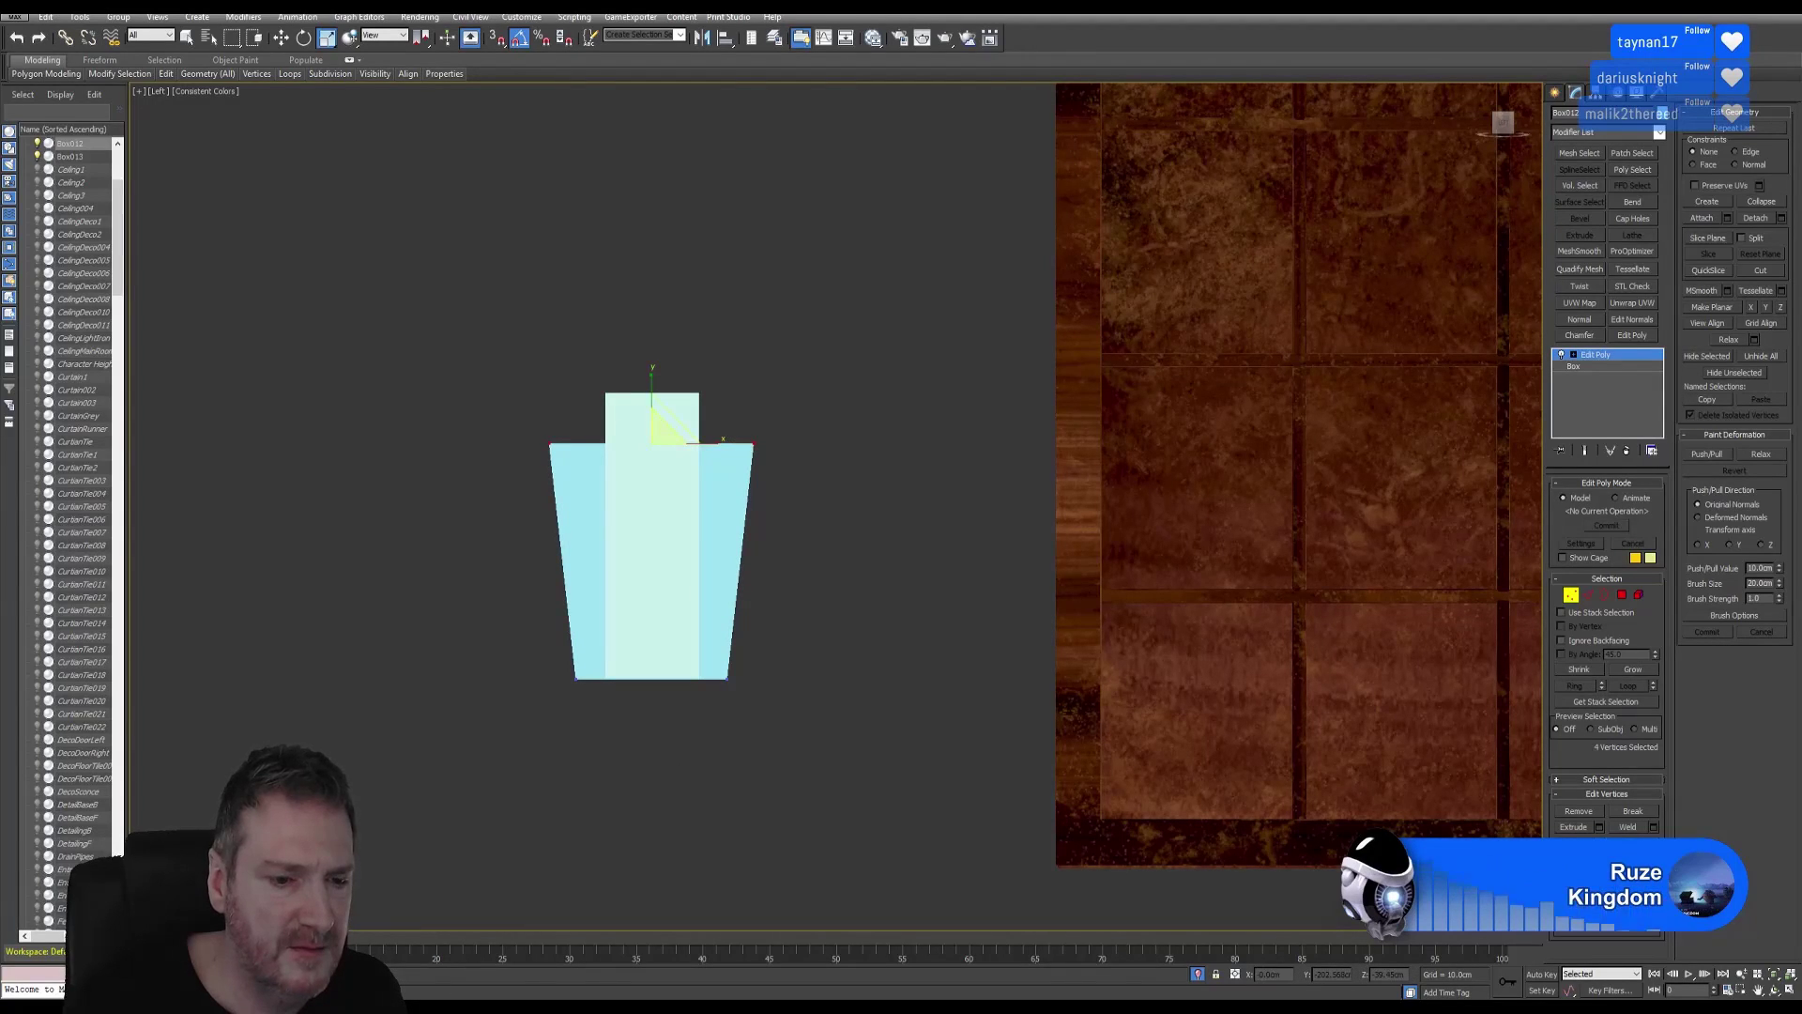
key("alt+Tab")
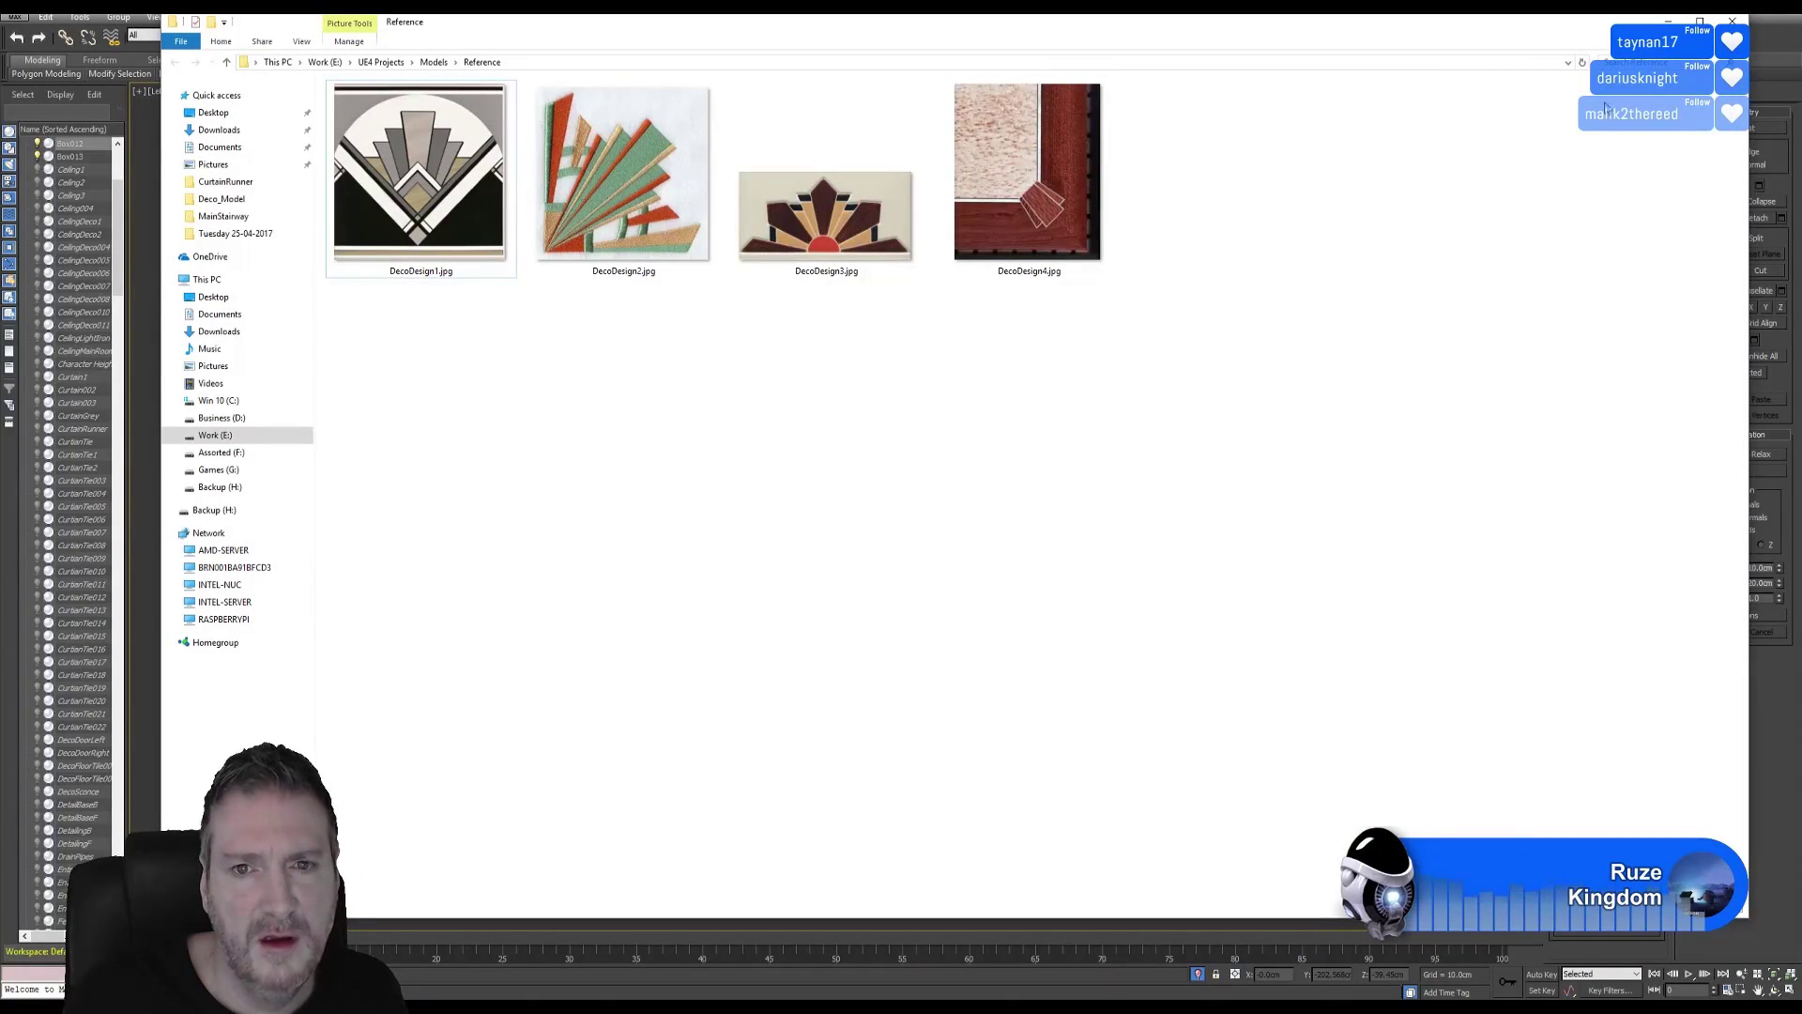
left_click(1668, 20)
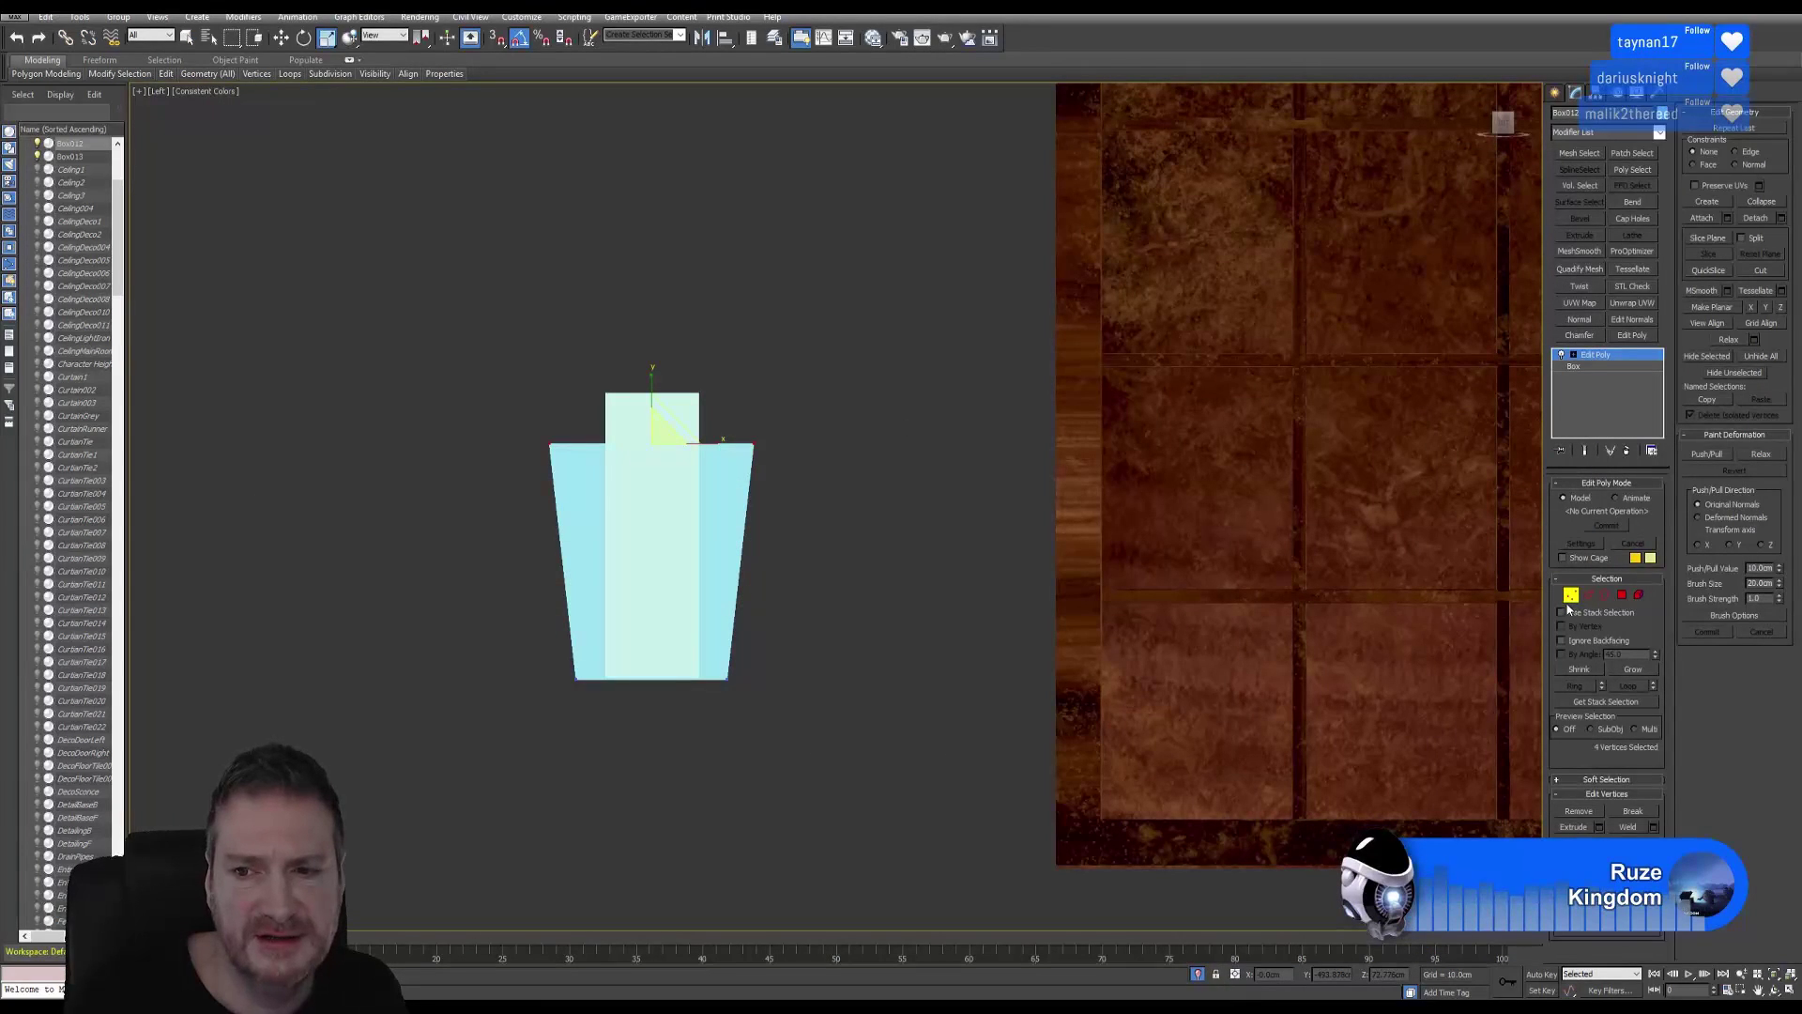
left_click(1570, 595)
Add an Edit Poly modifier to the taller box and scale its four top vertices outward horizontally into a matching taper.
left_click(669, 415)
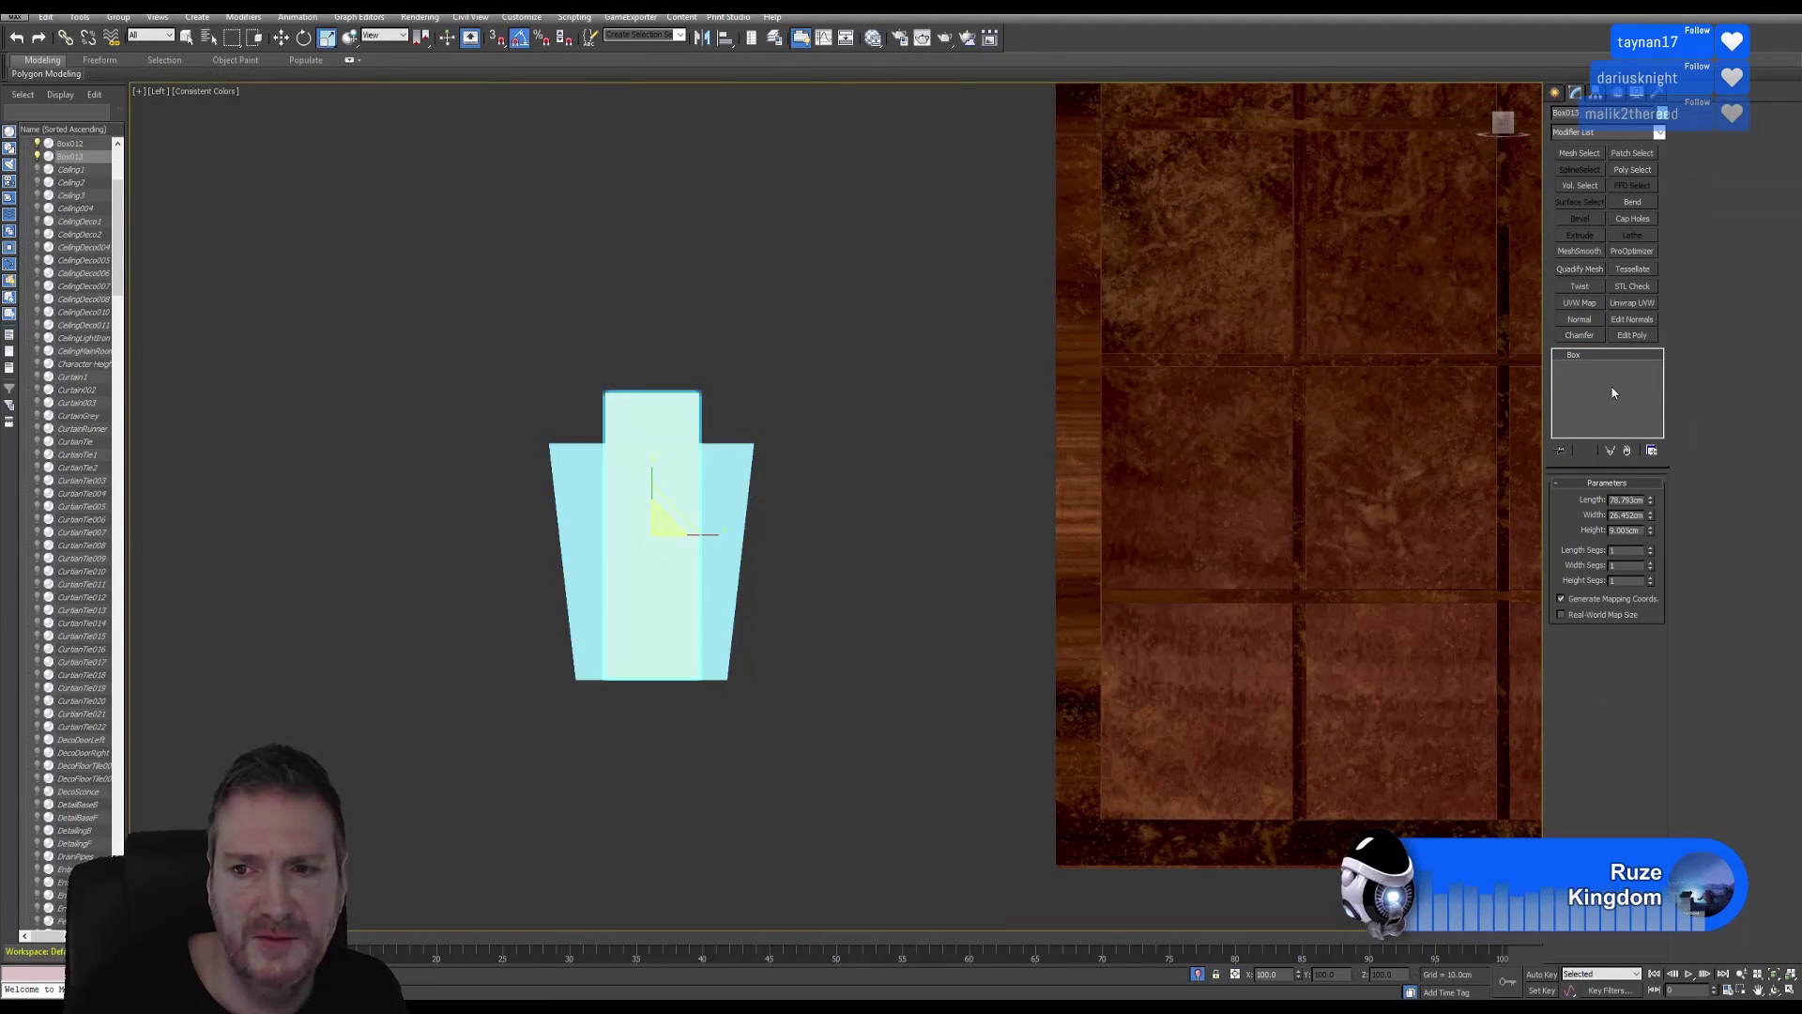
left_click(1632, 335)
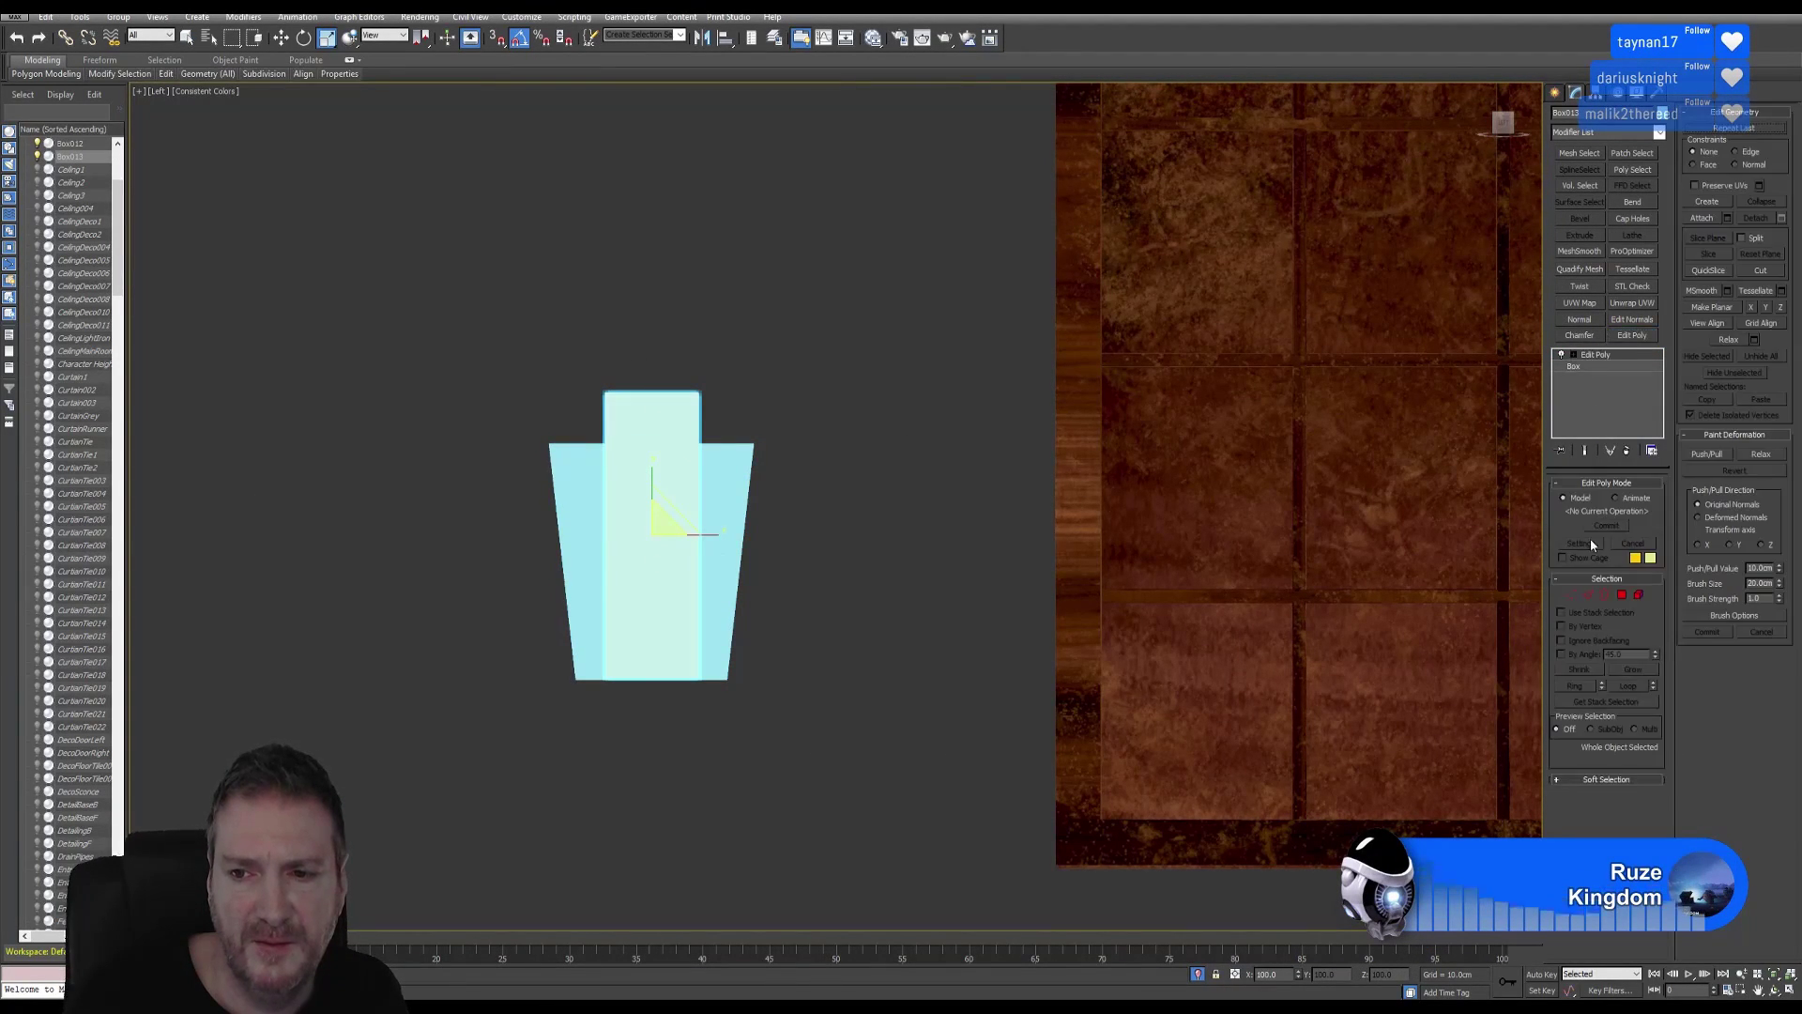
left_click(1570, 595)
left_click_drag(610, 372, 789, 401)
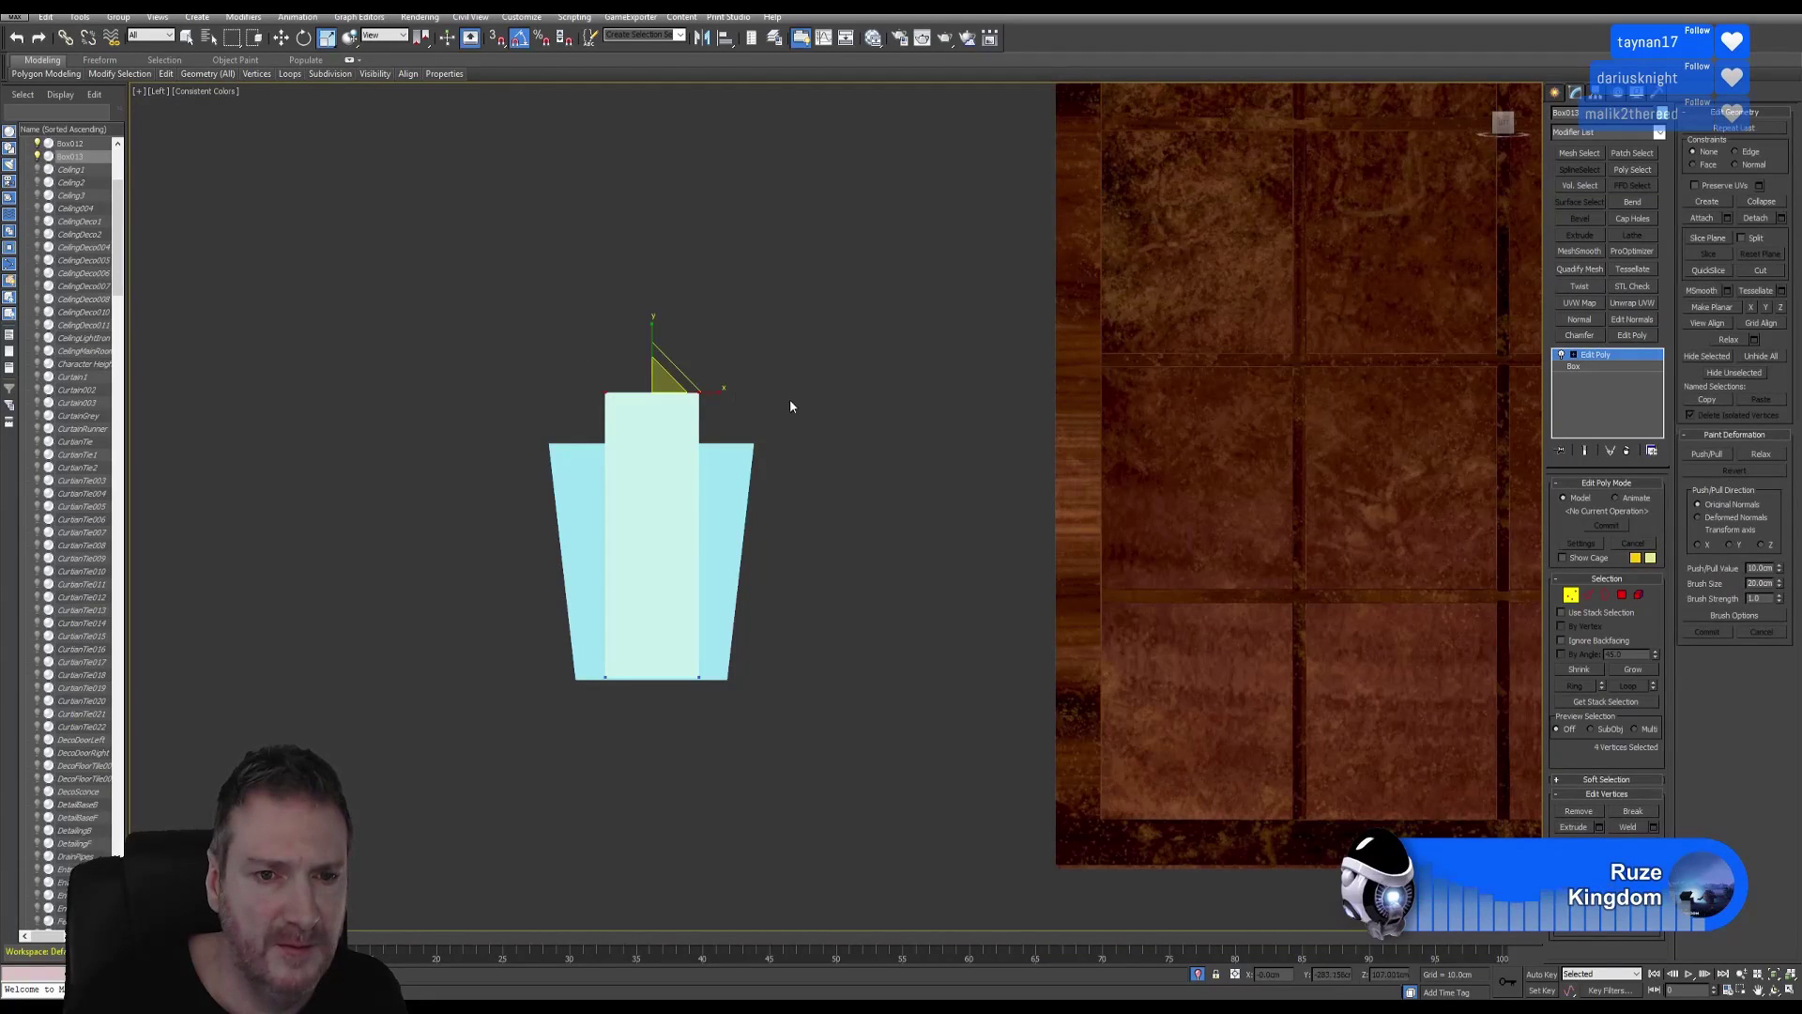
left_click_drag(568, 362, 736, 390)
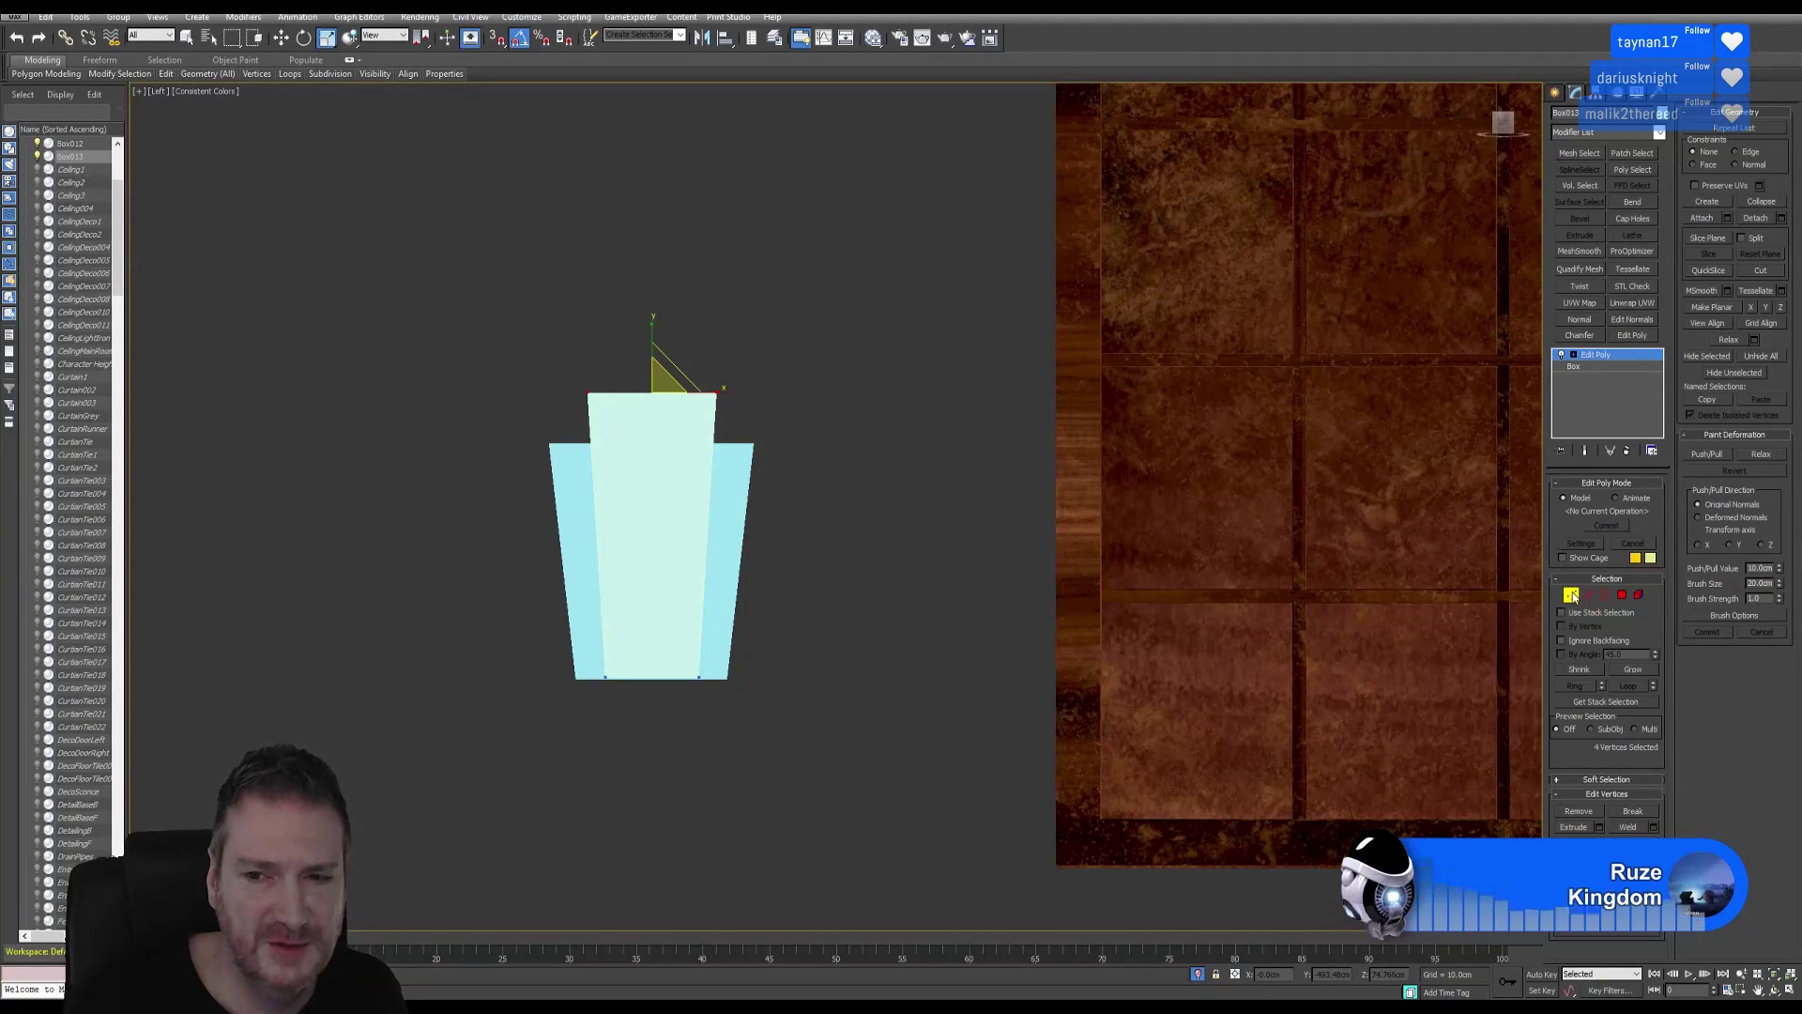
Check the deco reference designs and scale the taller box's top vertices slightly further outward horizontally.
key("1")
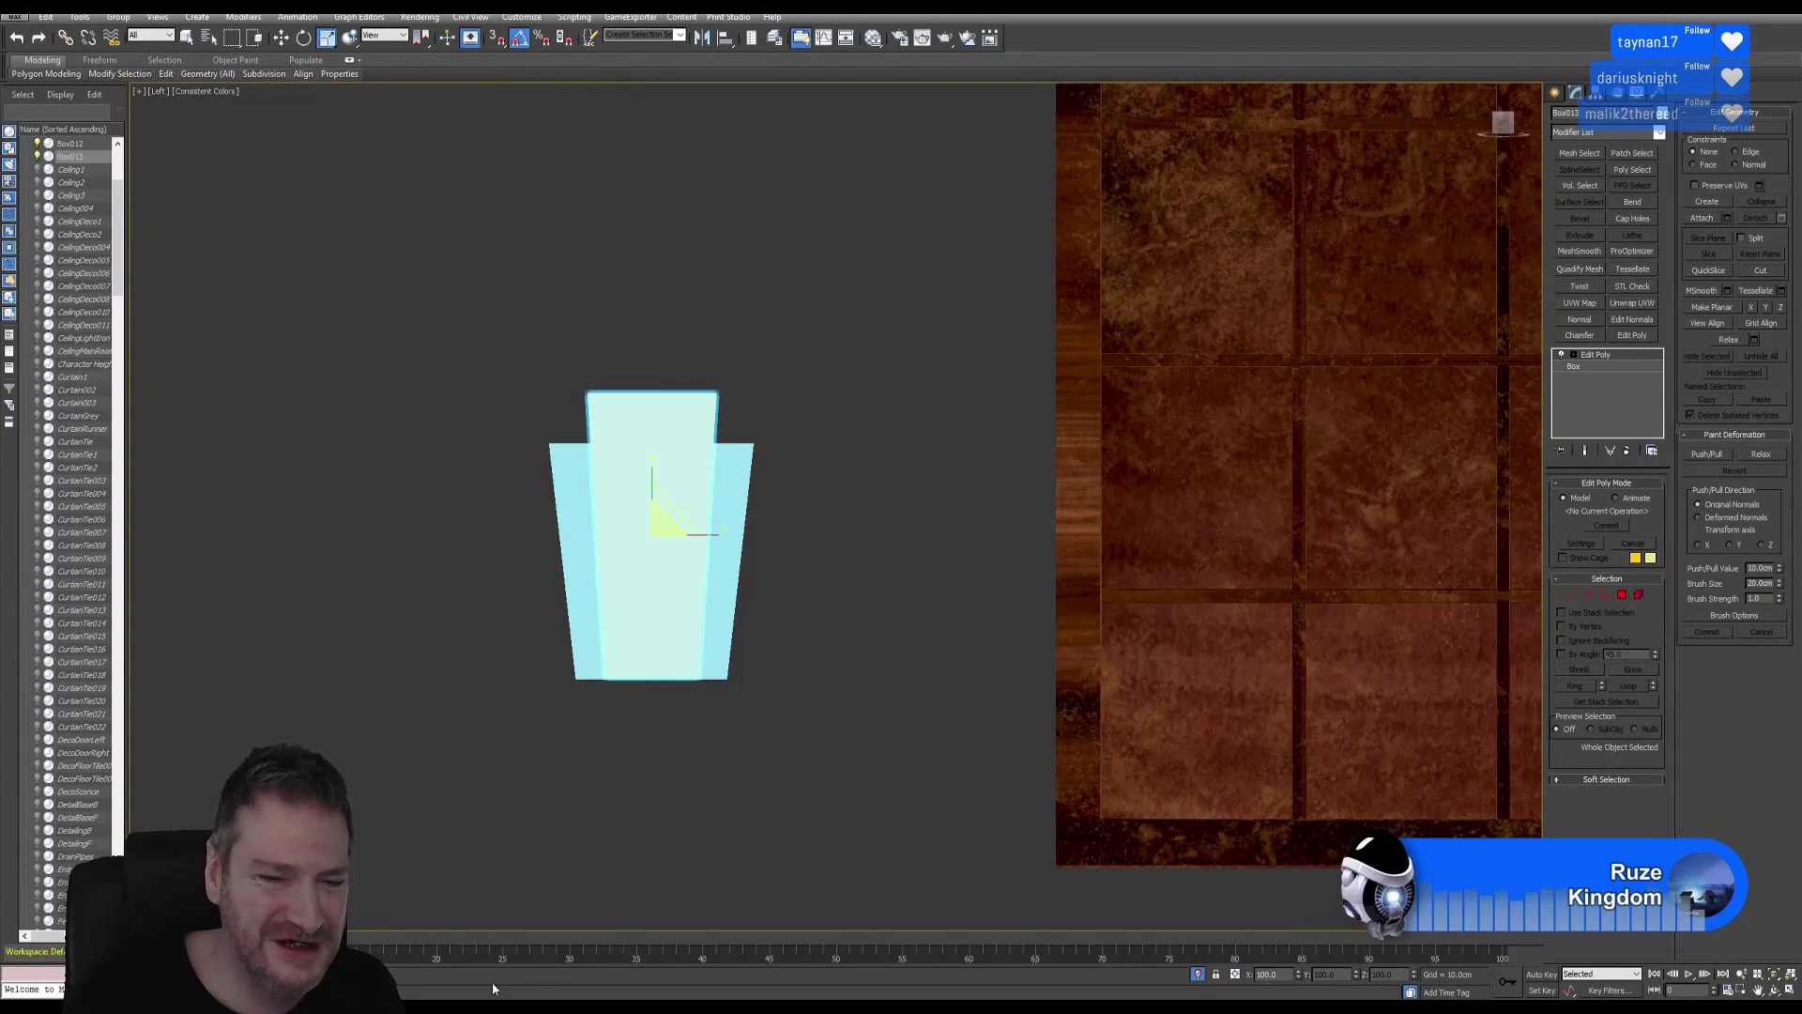
key("alt+Tab")
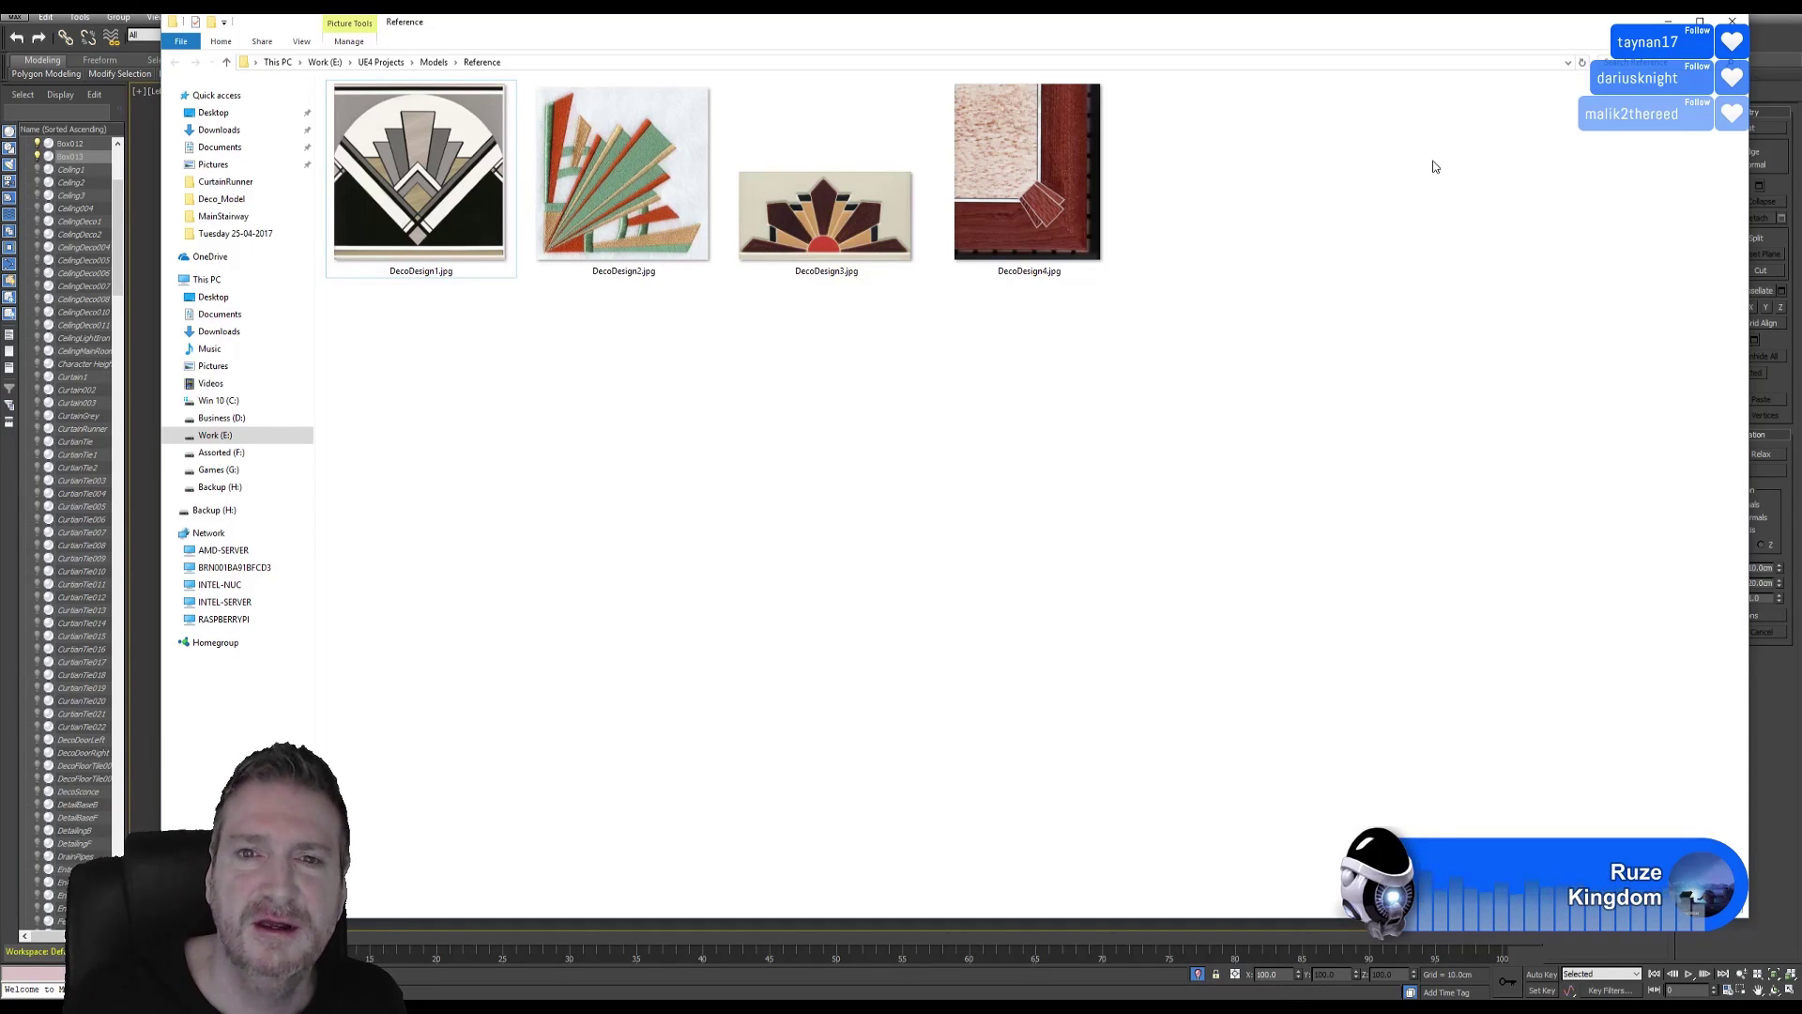
left_click(1669, 21)
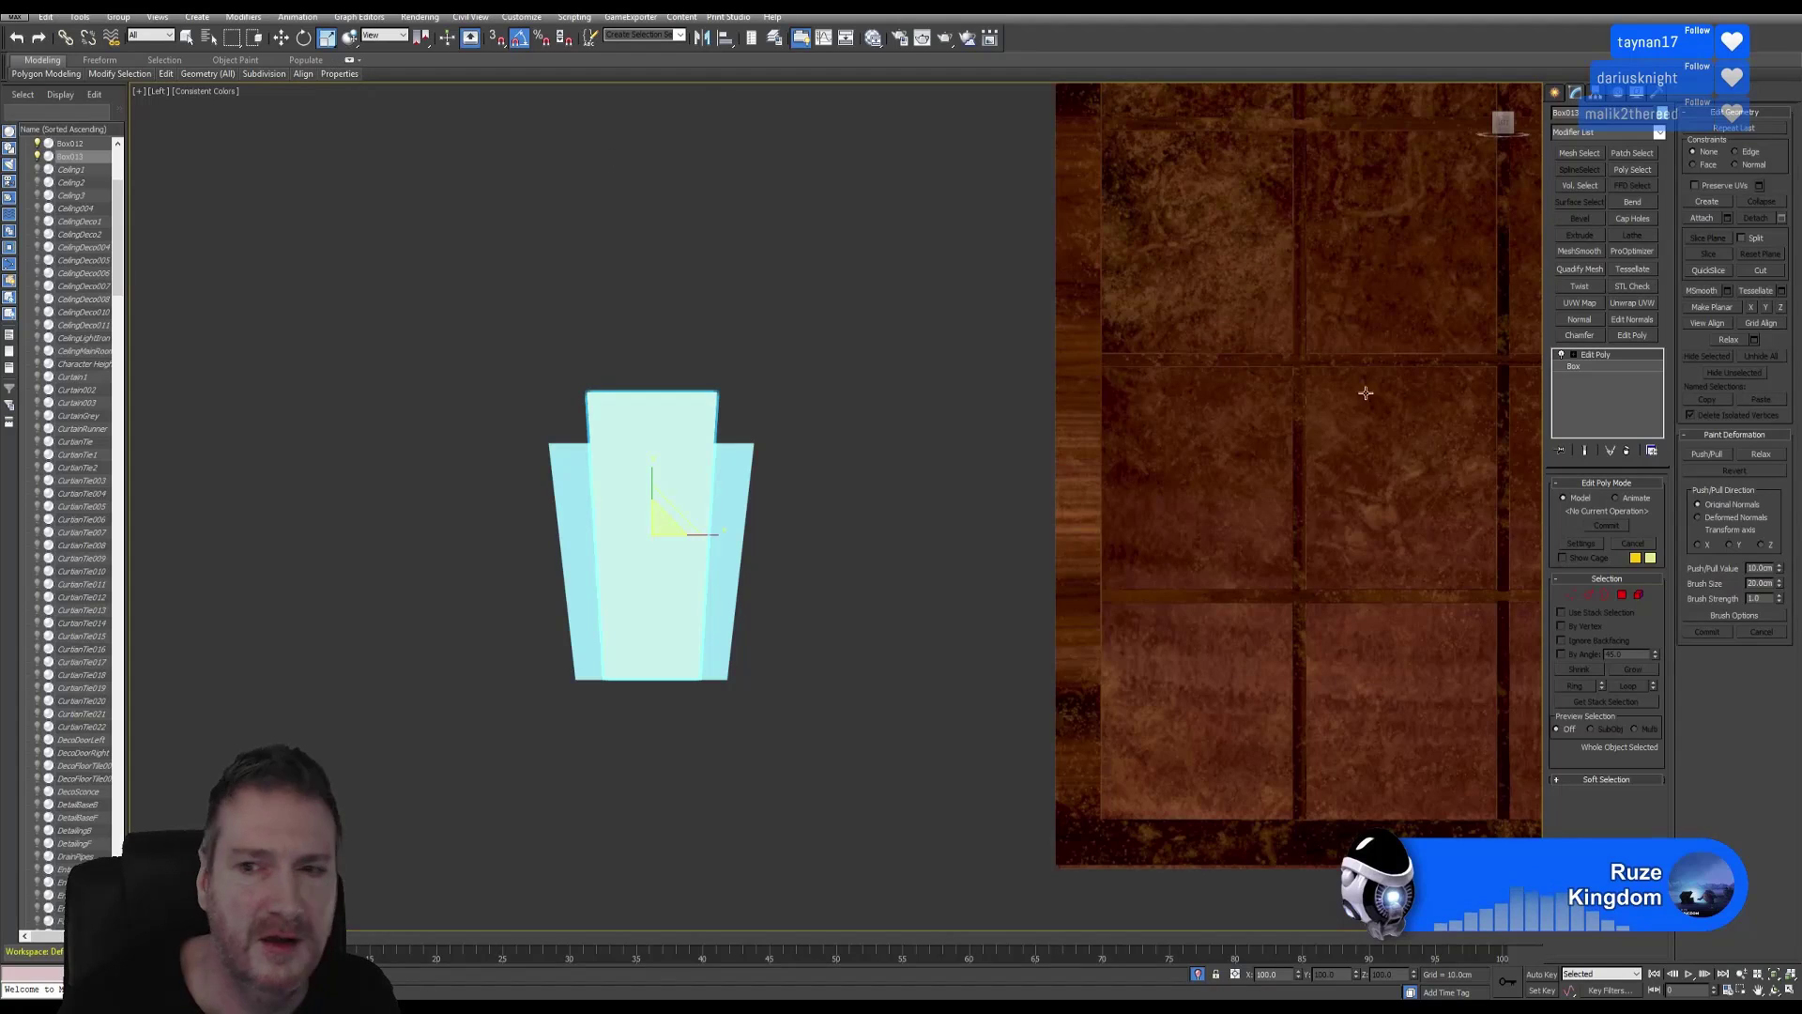
left_click(1571, 597)
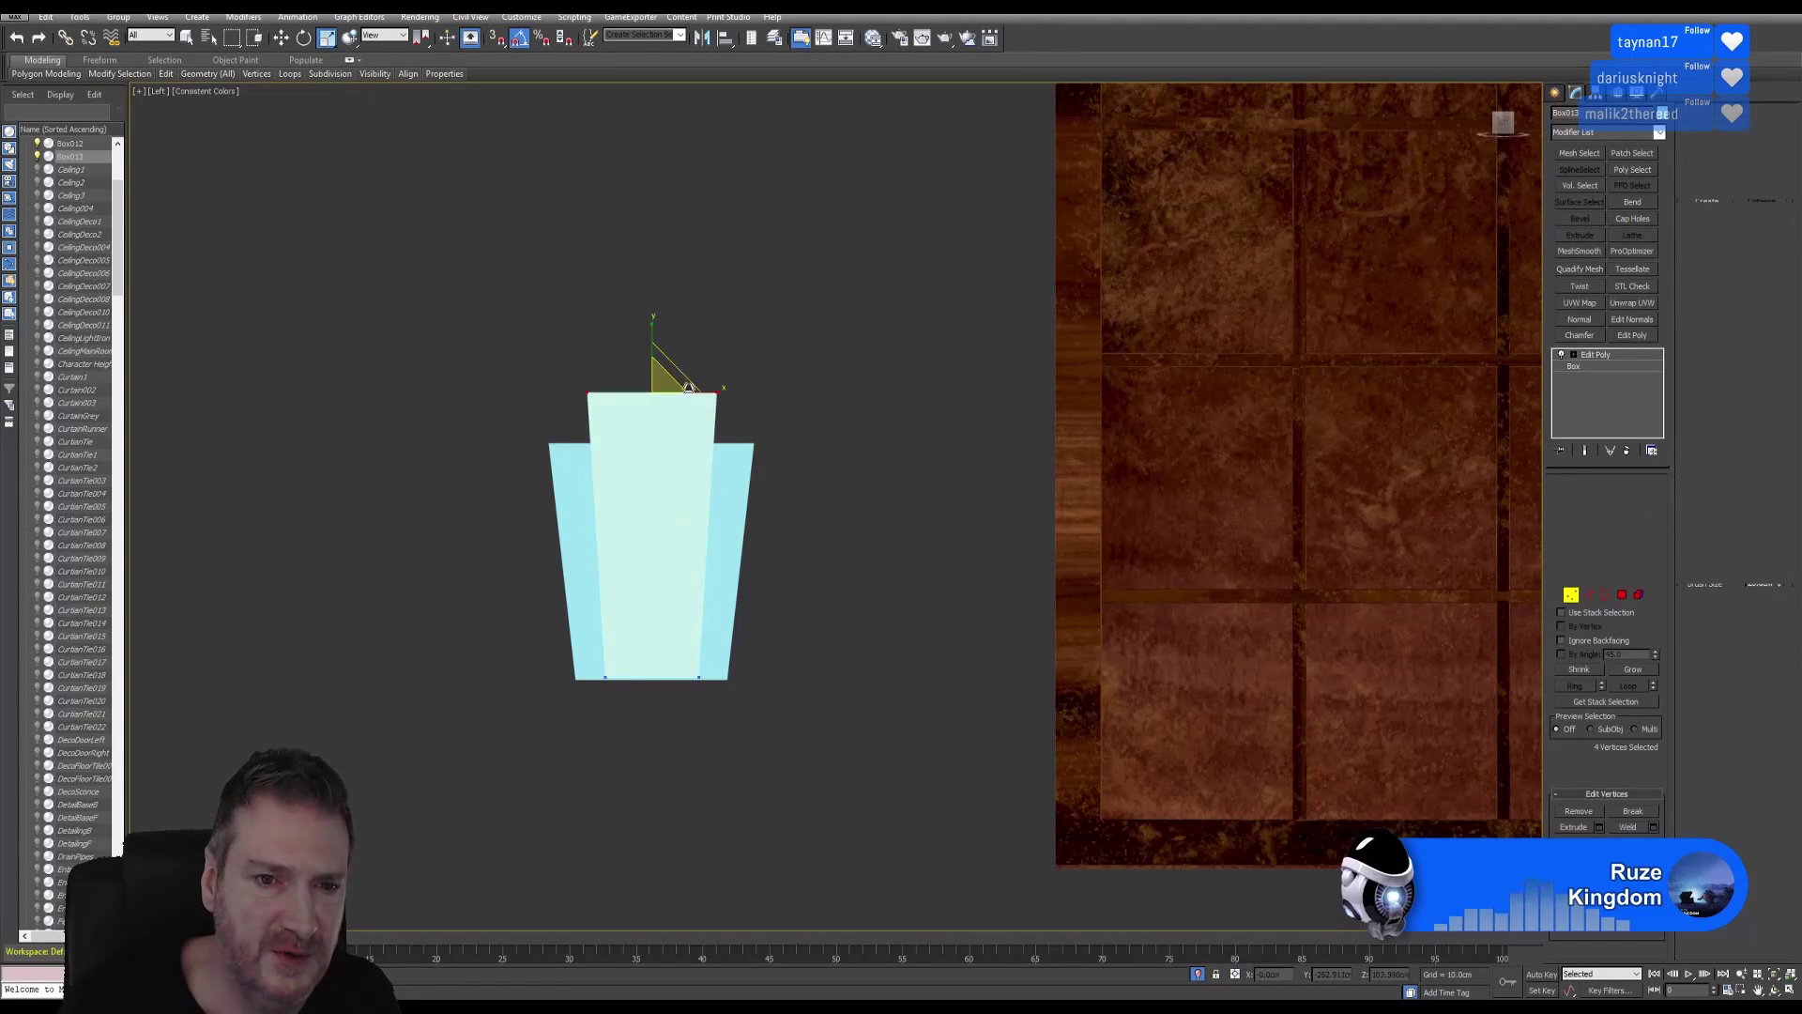
left_click_drag(713, 394, 717, 393)
left_click(1570, 595)
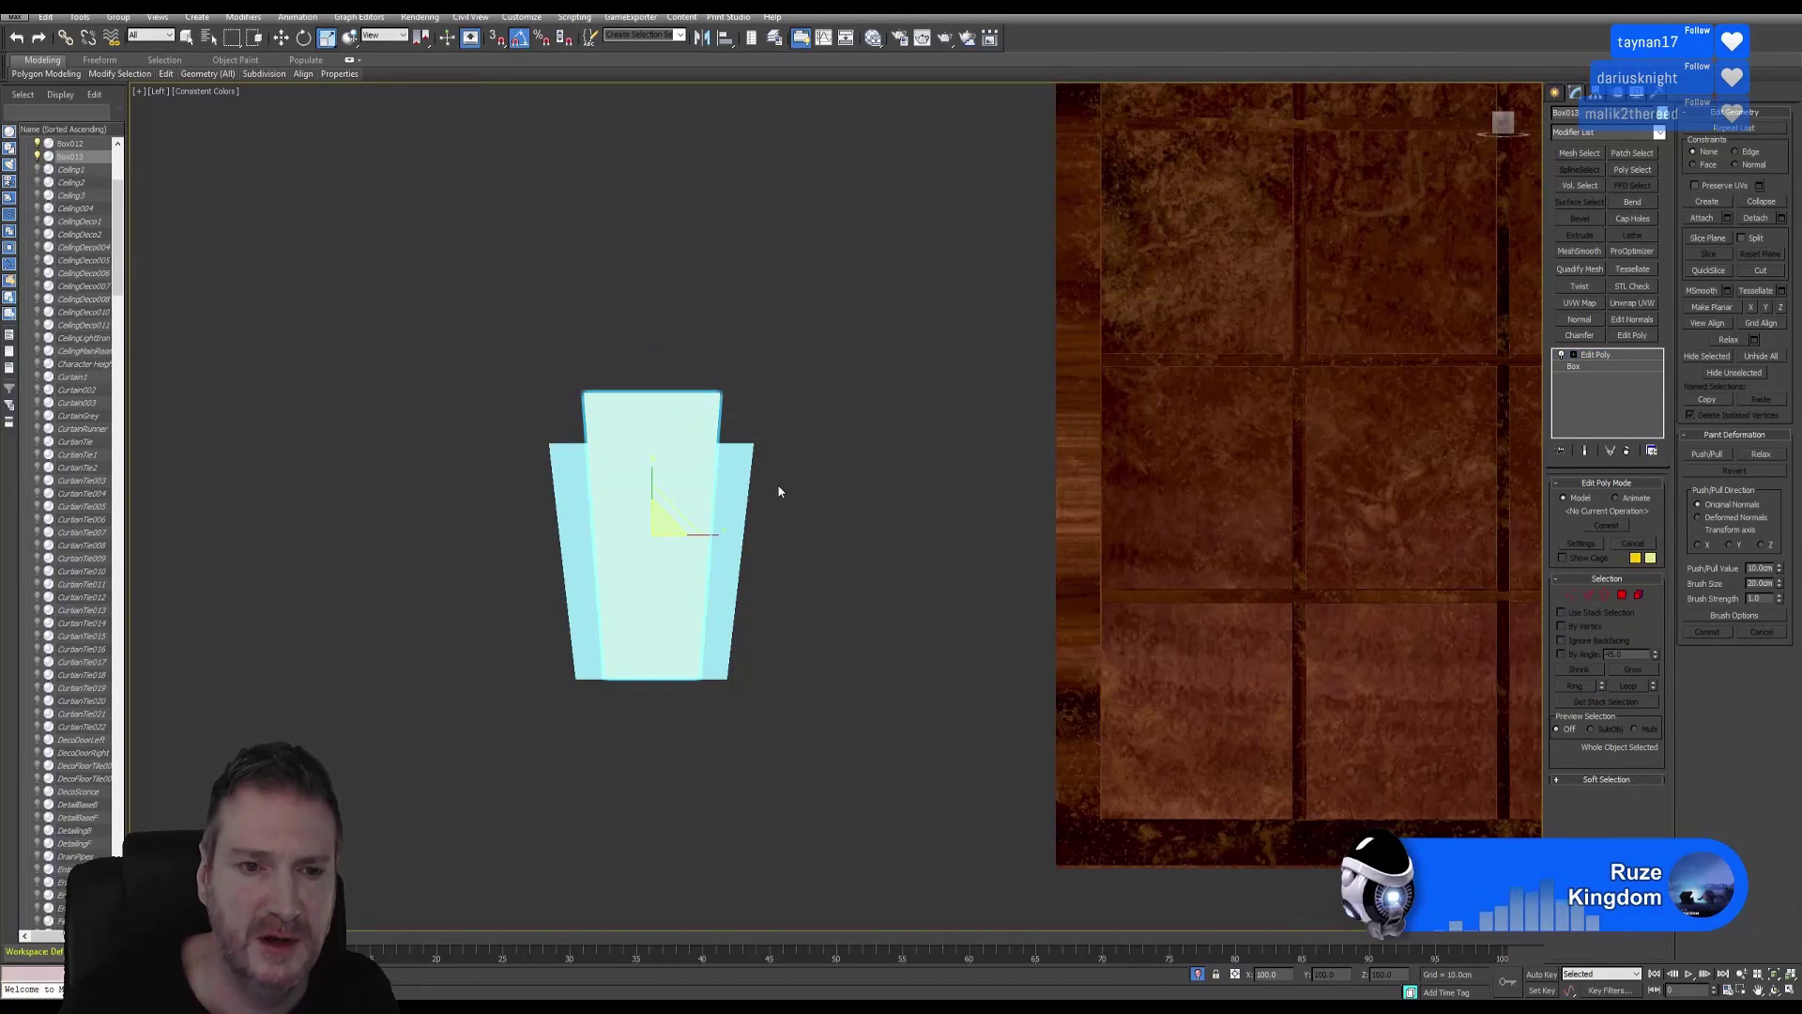
Examine the two tapered boxes from above and in perspective, checking how their depths overlap from both sides.
left_click(1790, 989)
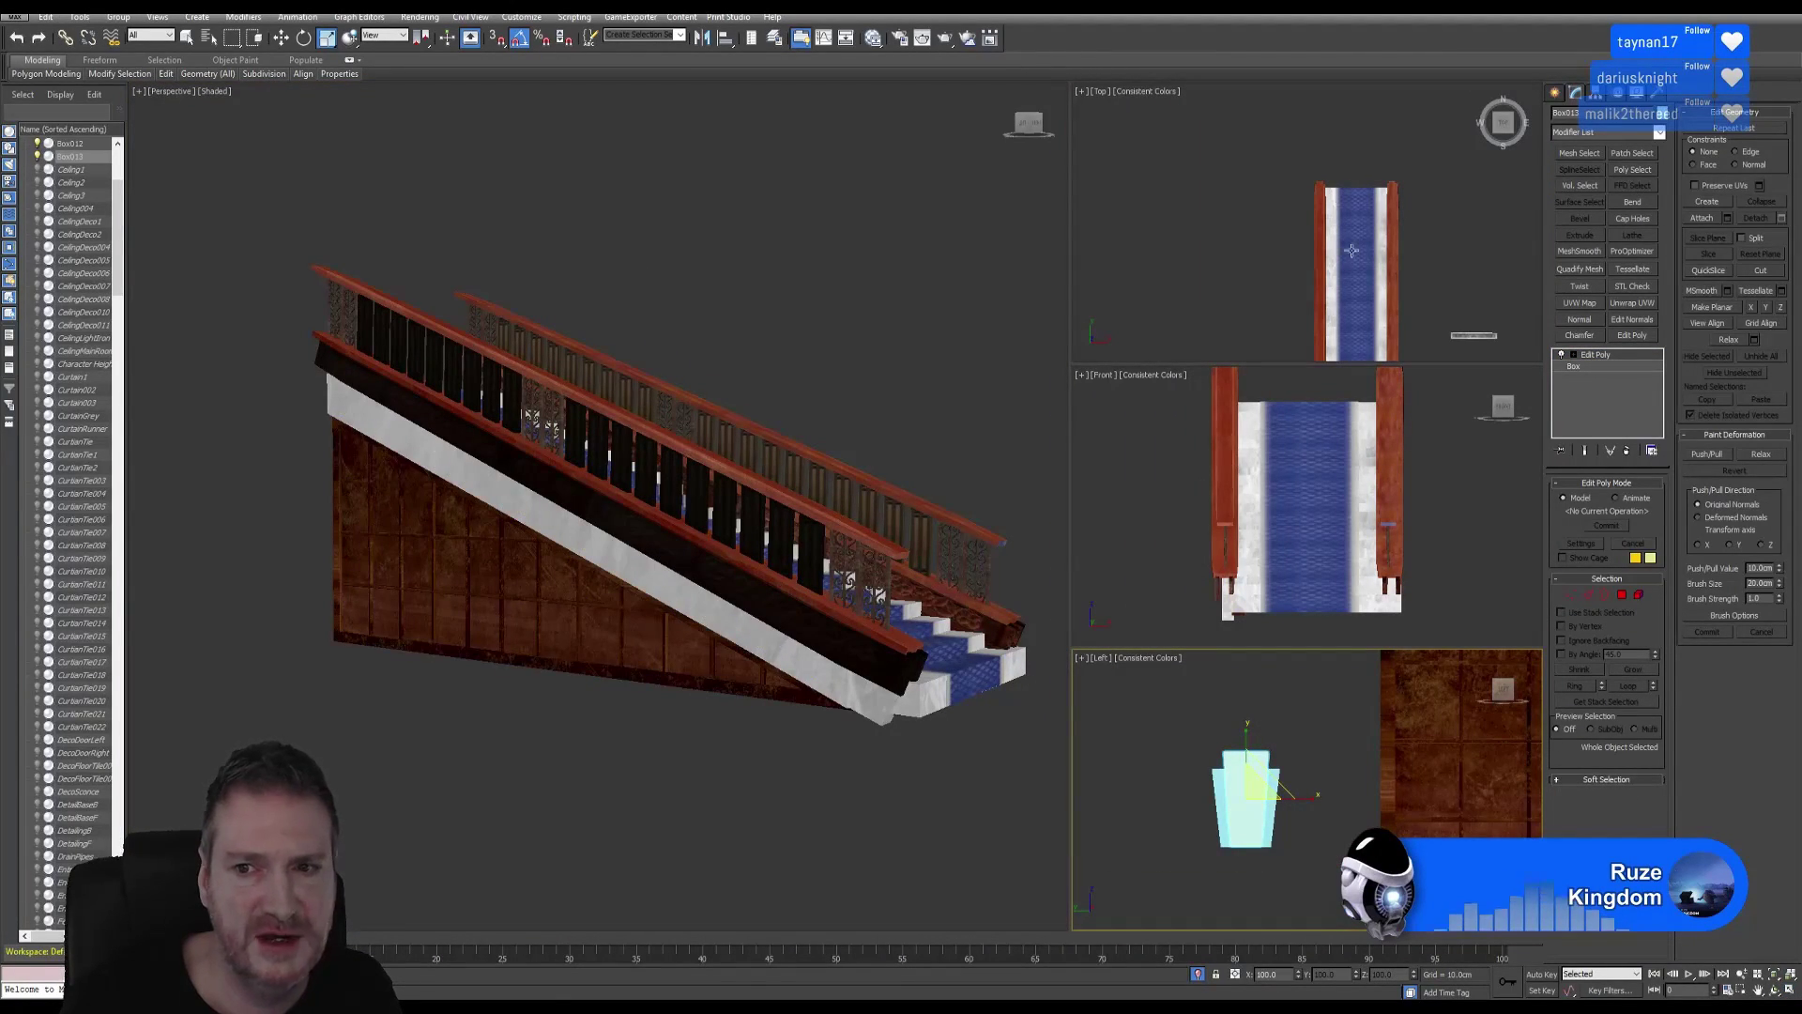
middle_click_drag(813, 325, 825, 327)
scroll(812, 356, "down", 5)
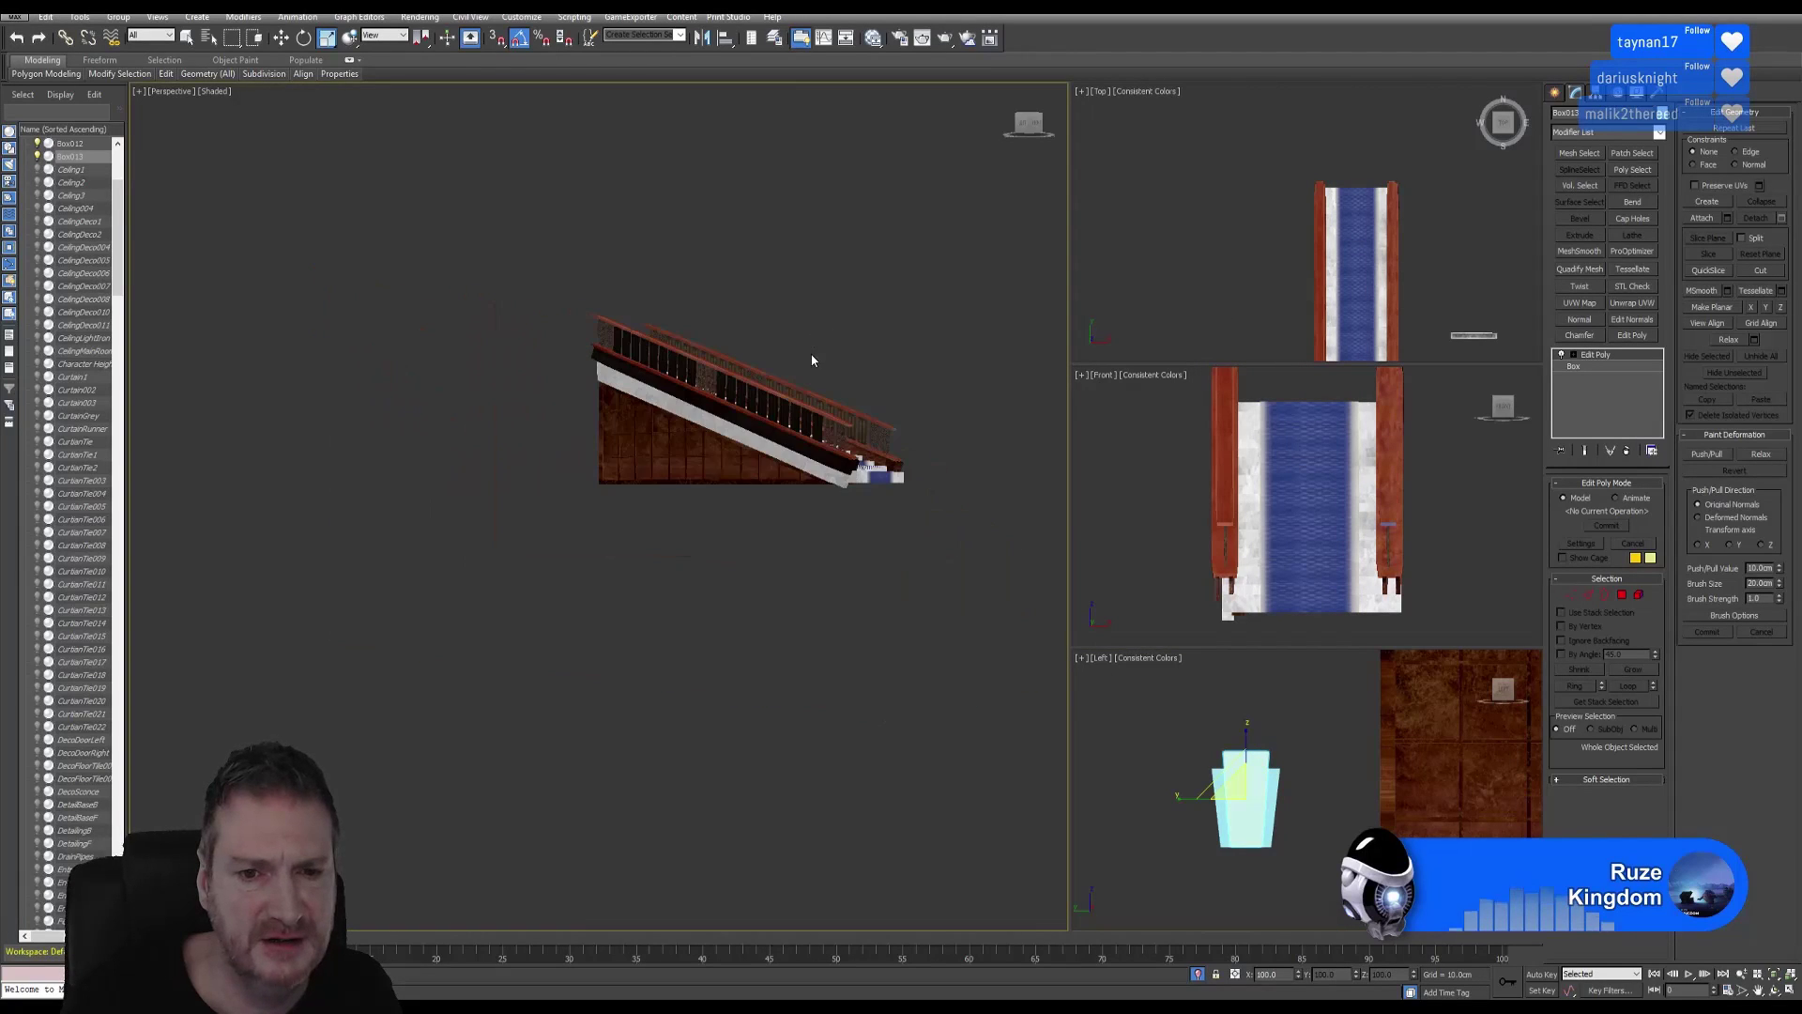
scroll(809, 355, "up", 3)
middle_click_drag(1217, 237, 1242, 199)
scroll(1246, 239, "down", 9)
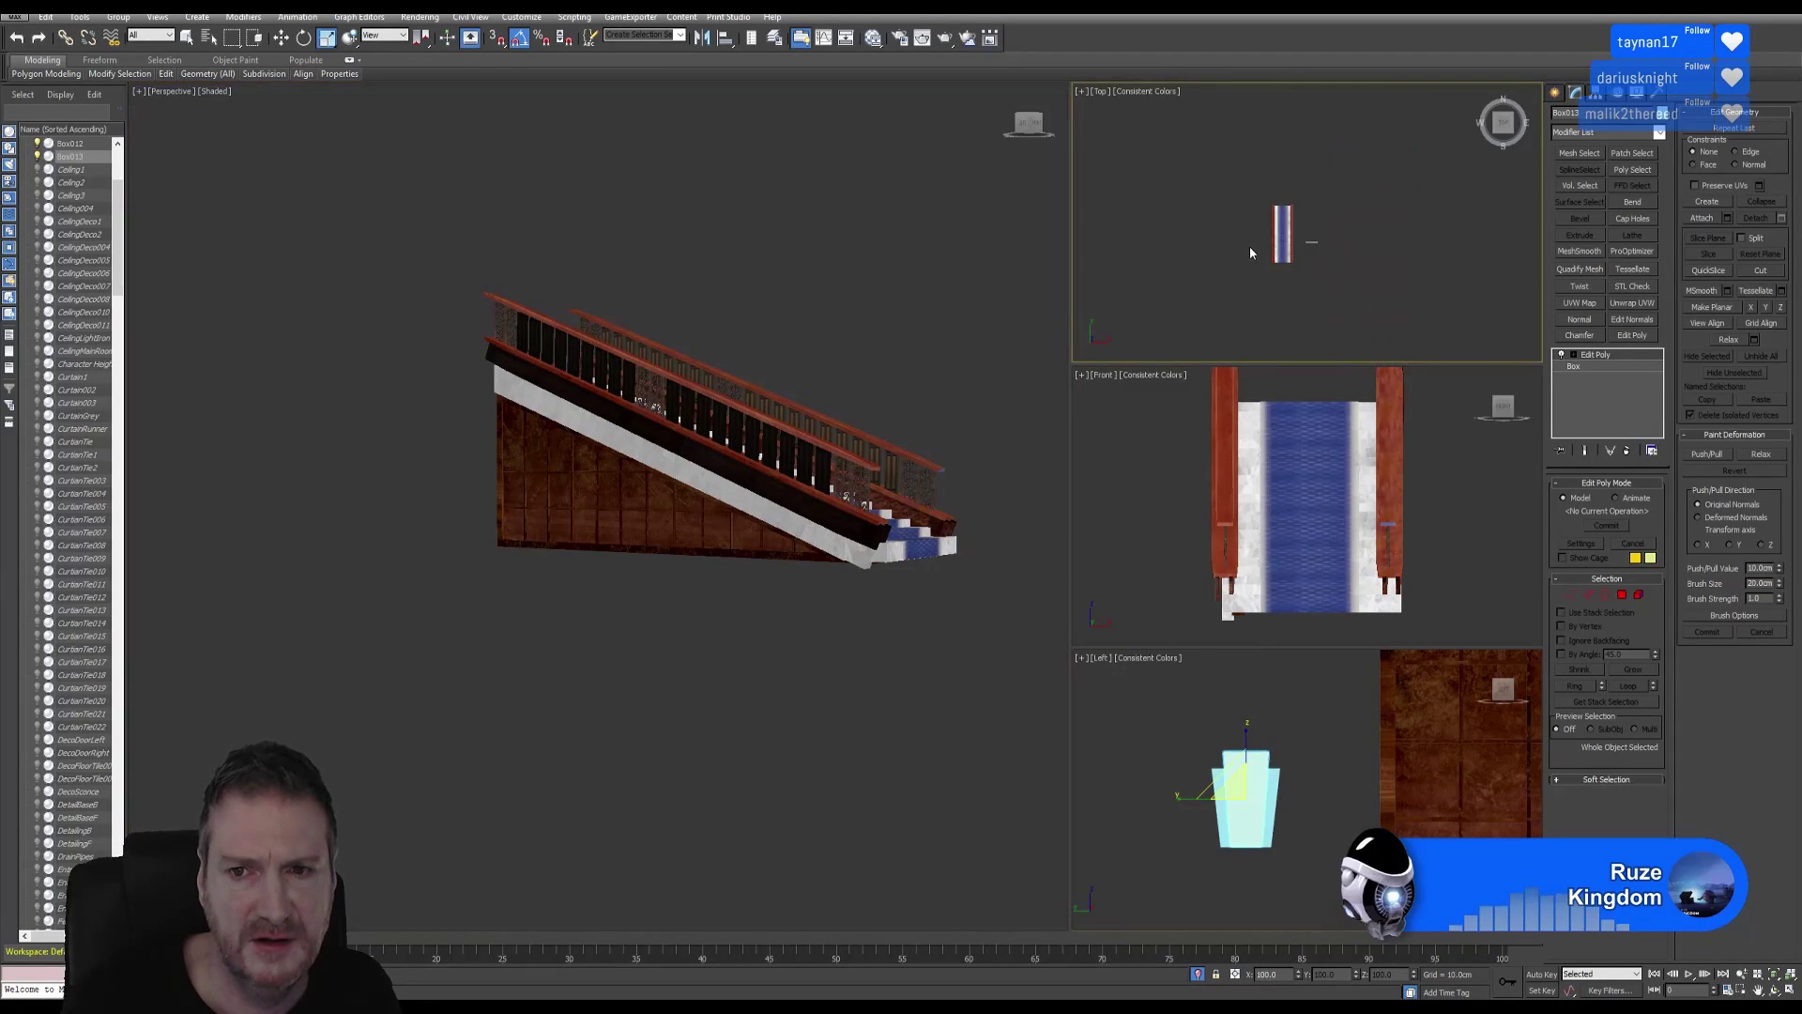
scroll(1197, 258, "up", 7)
scroll(1145, 271, "up", 4)
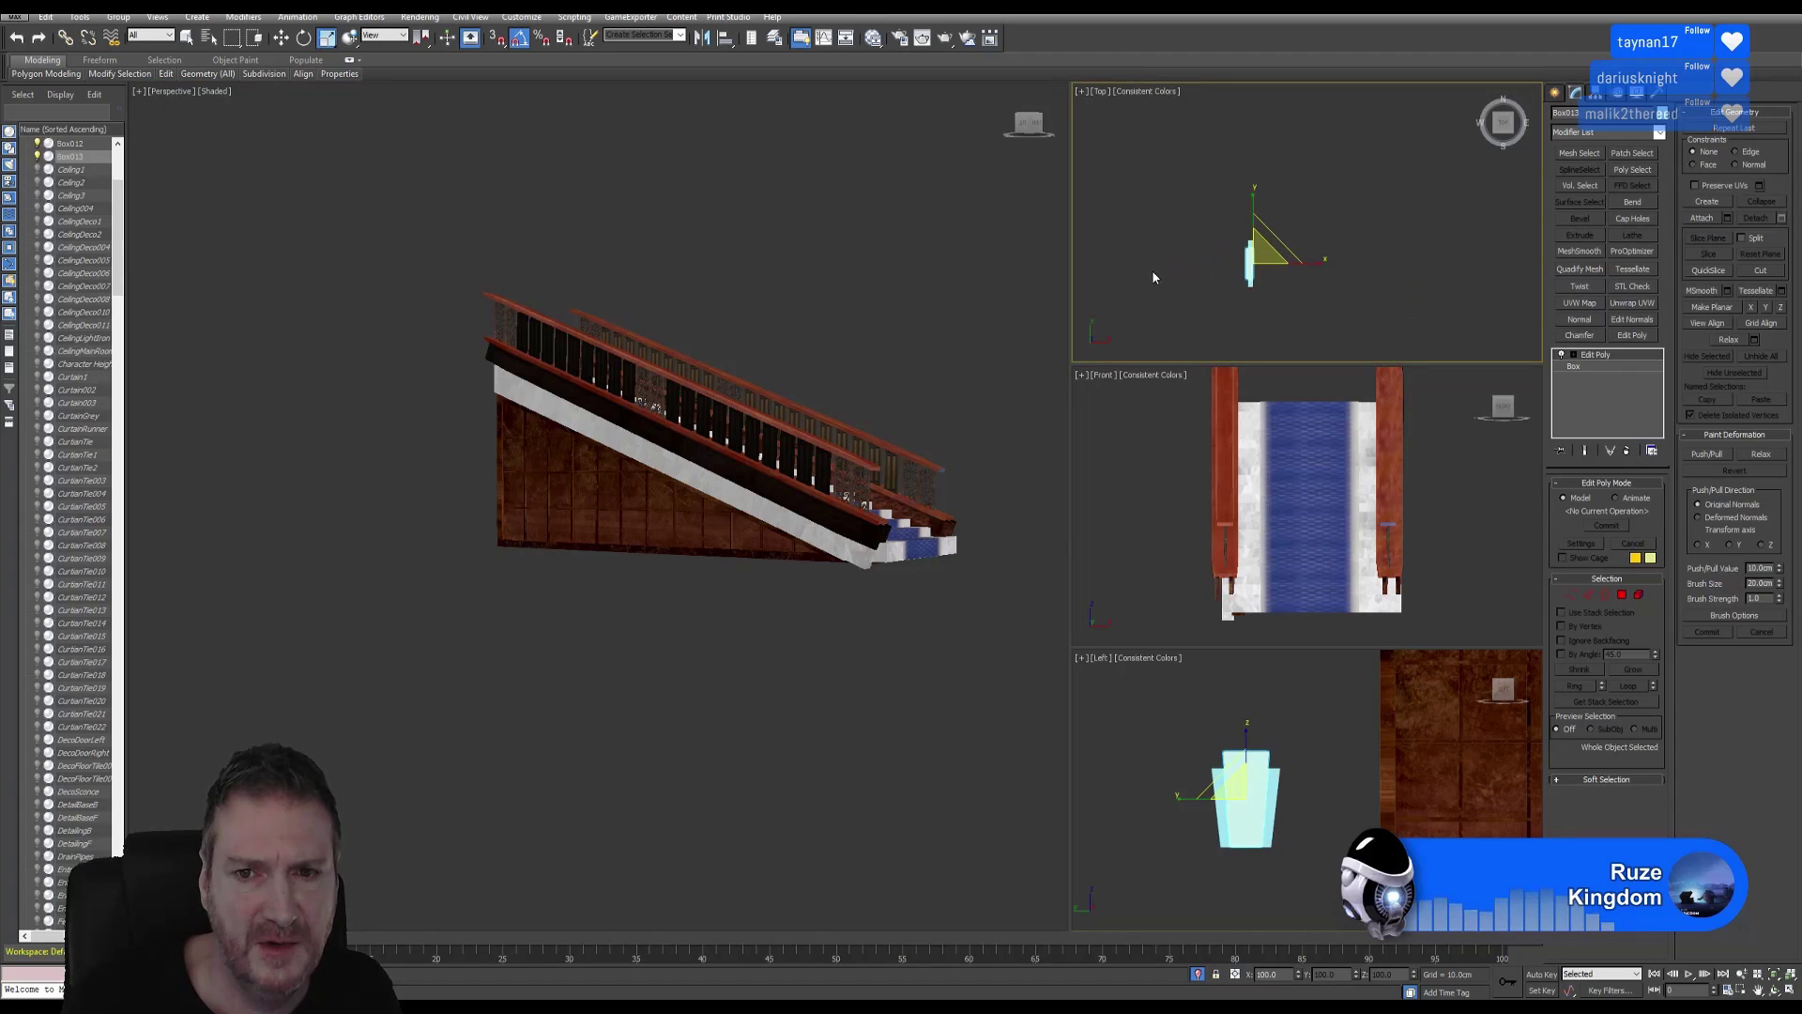
scroll(1253, 256, "up", 4)
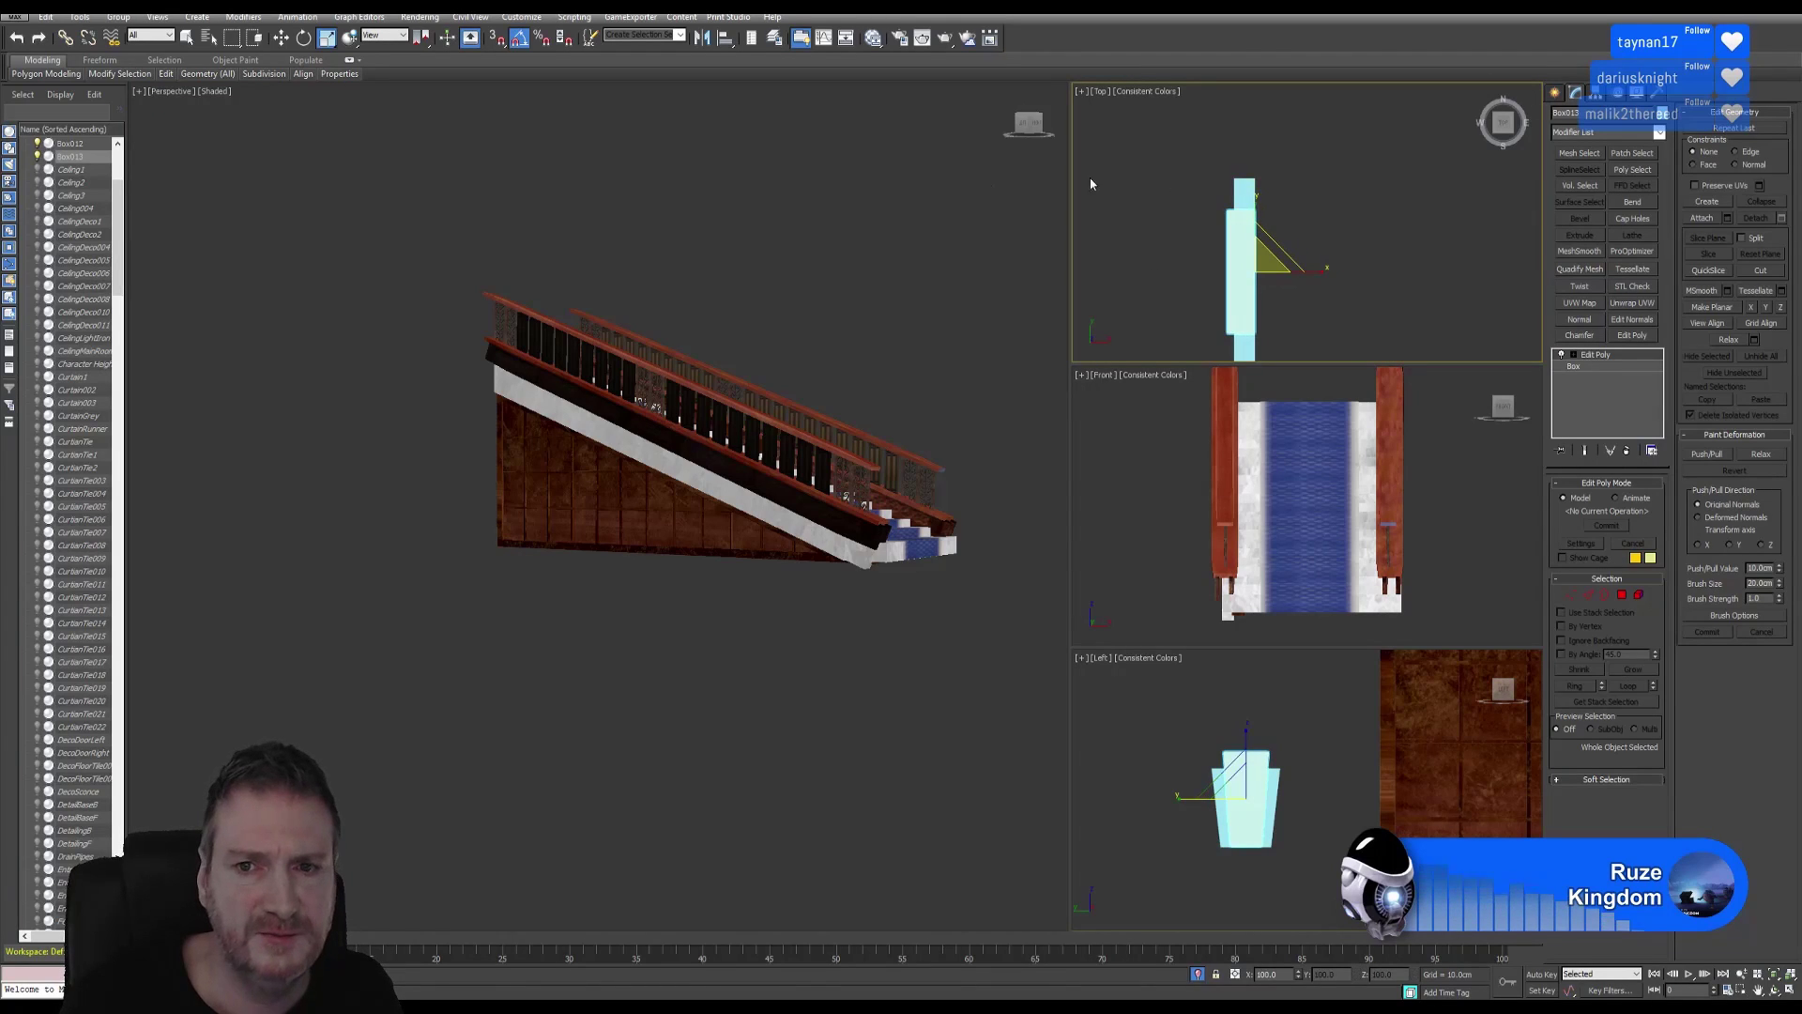
middle_click_drag(1334, 223, 1327, 193)
scroll(1326, 214, "down", 2)
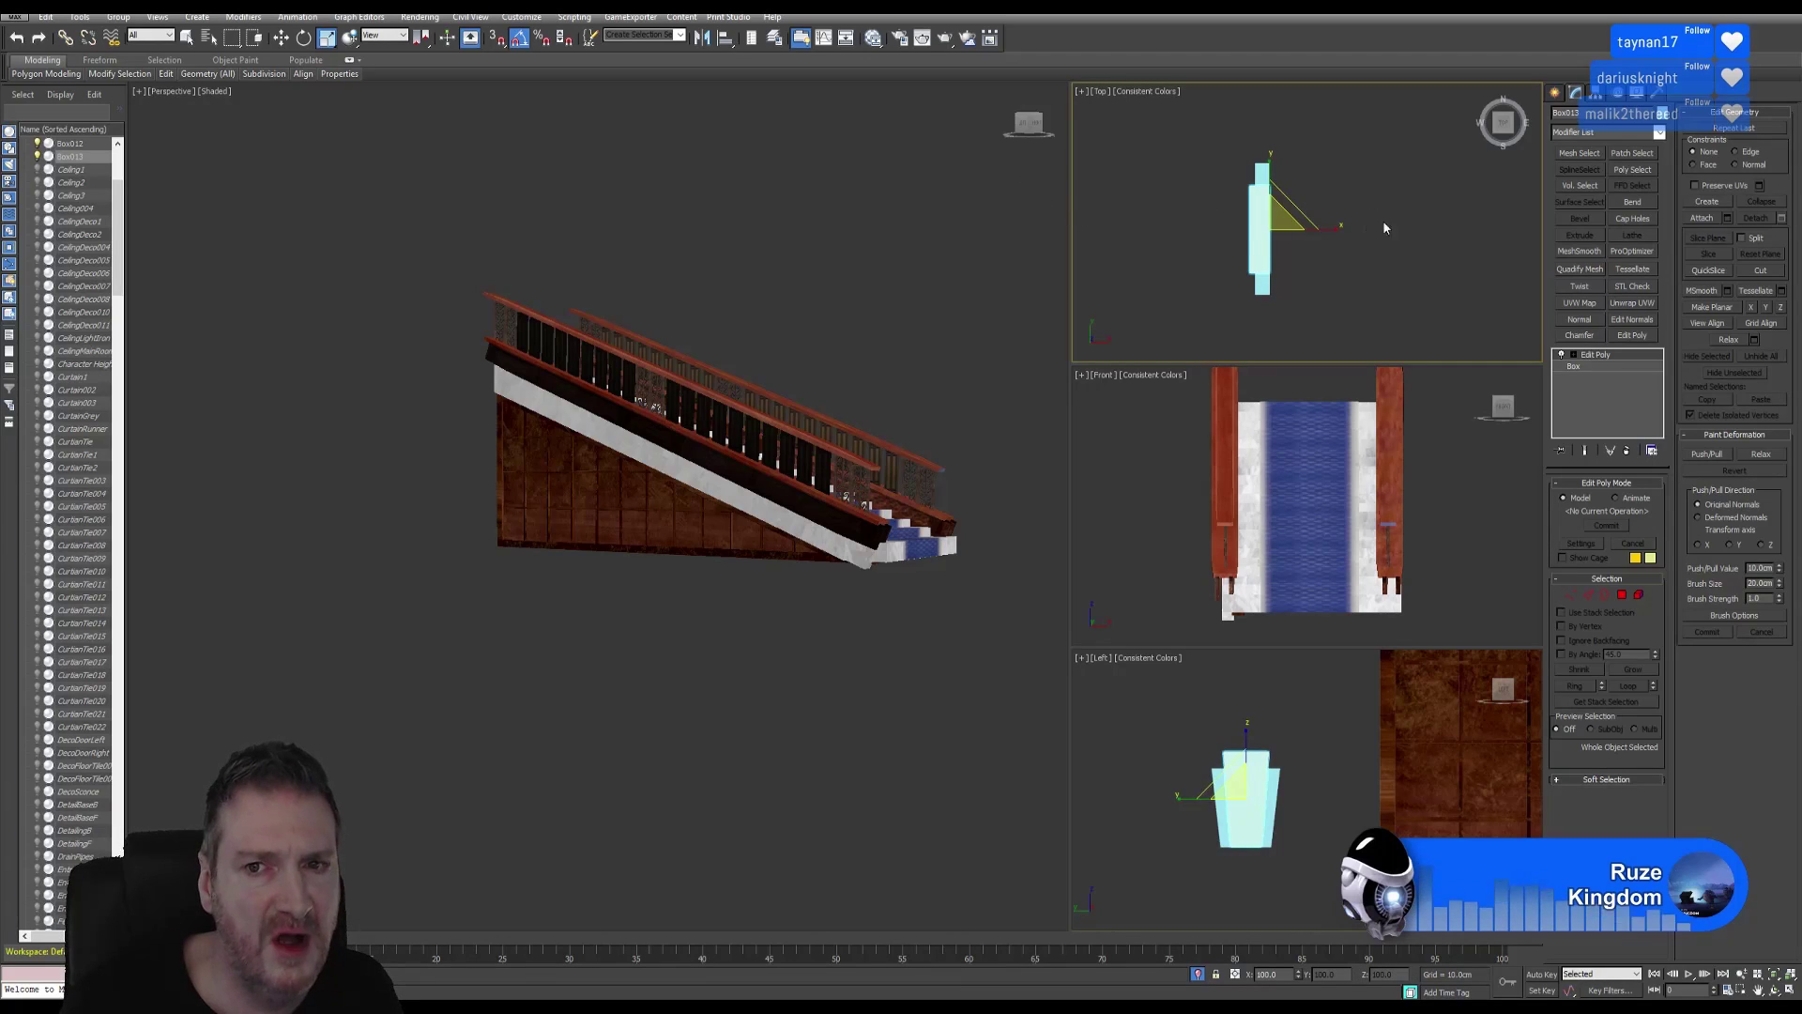
right_click(382, 473)
left_click(1774, 974)
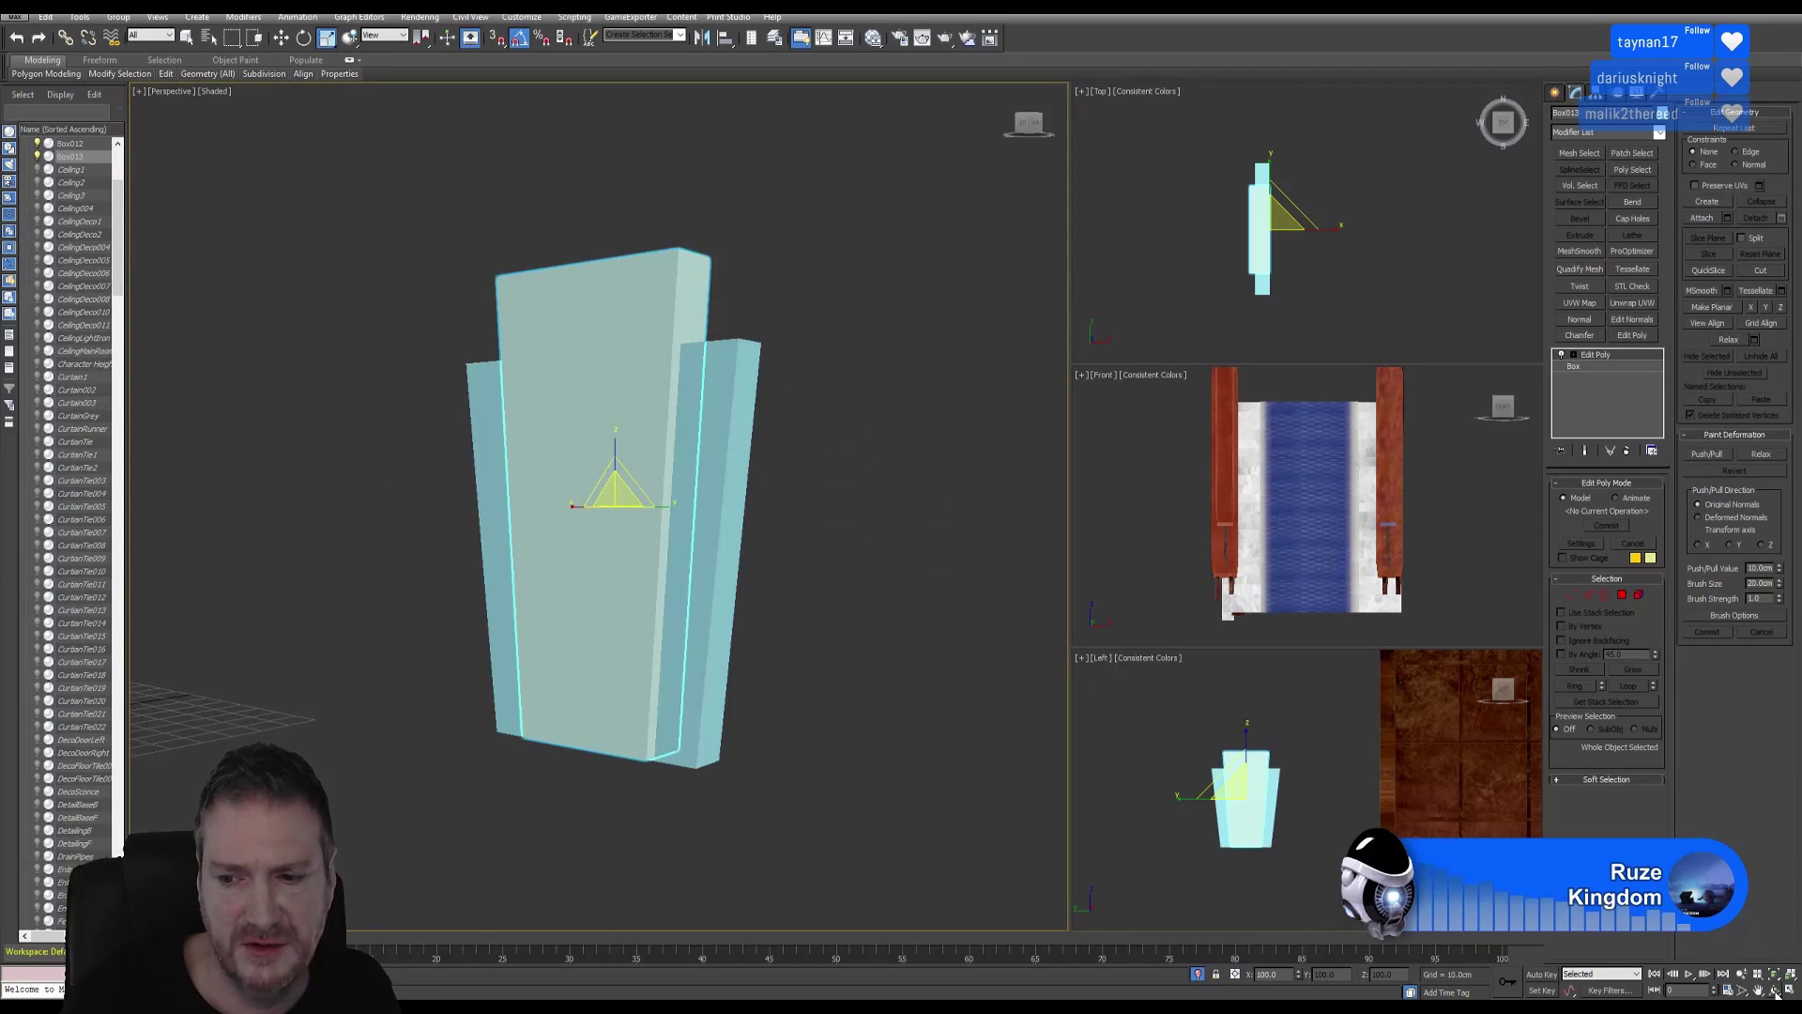
middle_click_drag(765, 598, 848, 583, "alt")
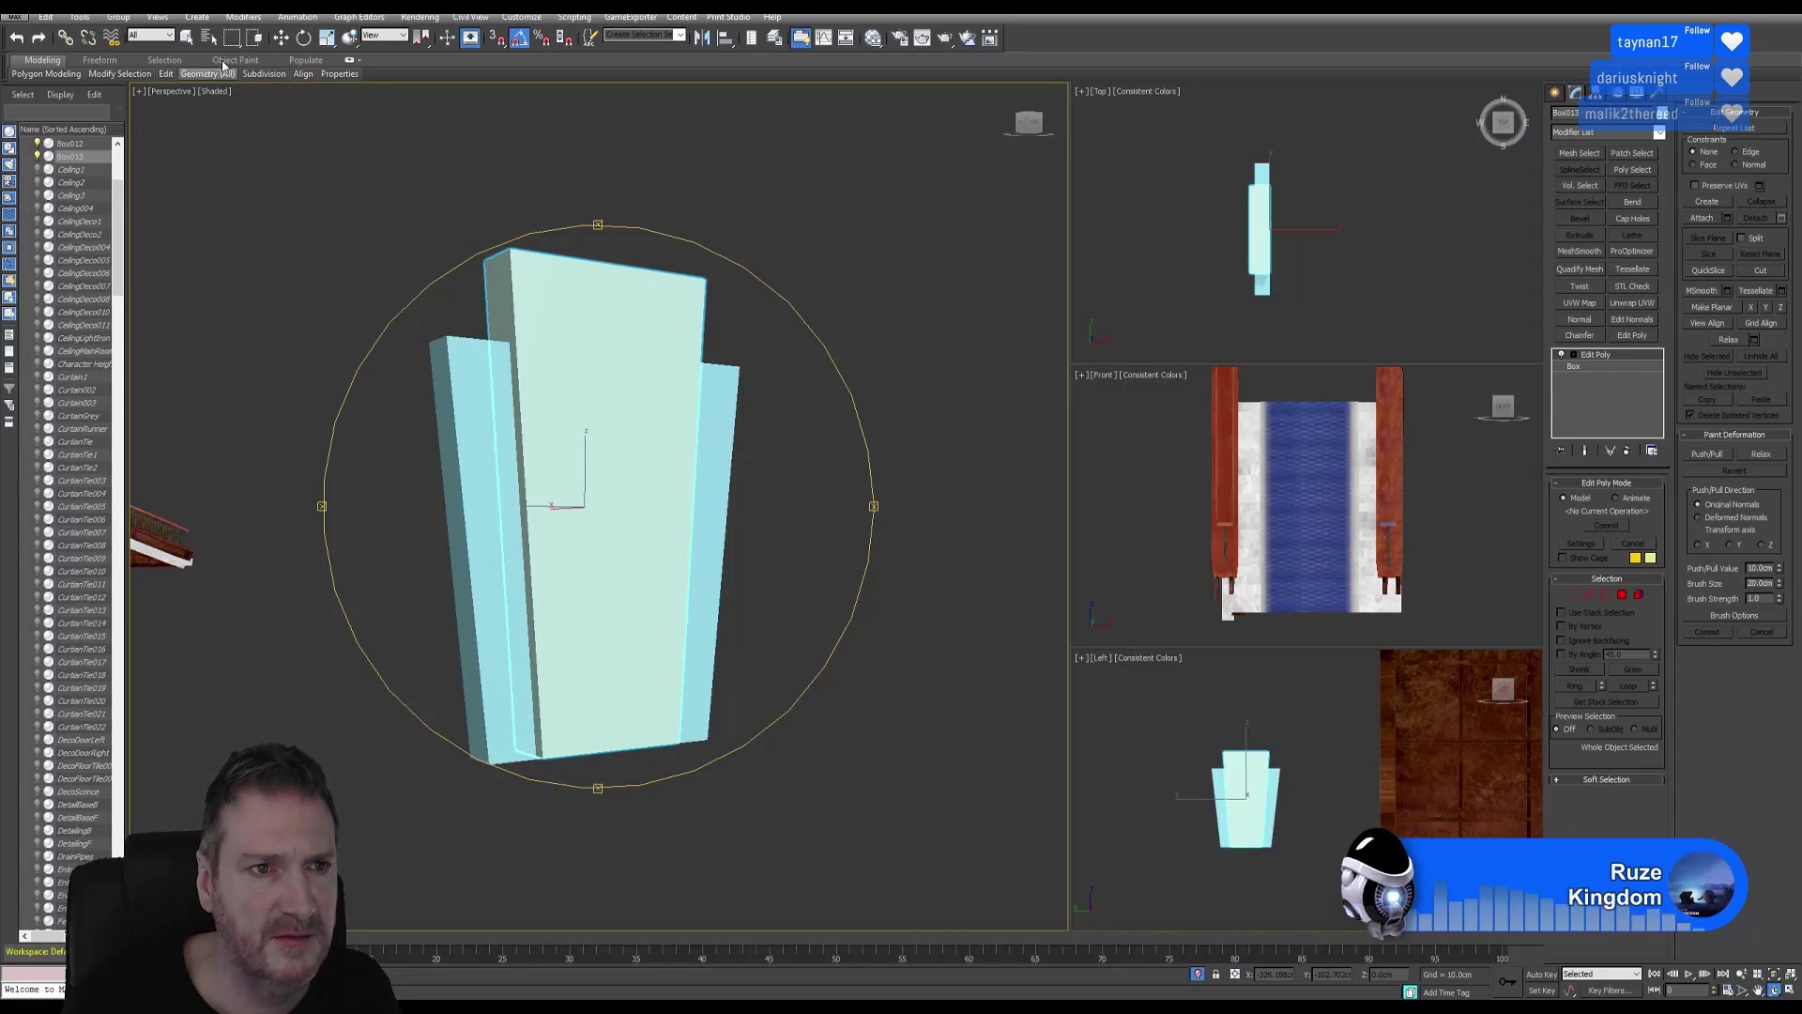
Attach the taller tapered box to the wider one so that they form a single object.
key("q")
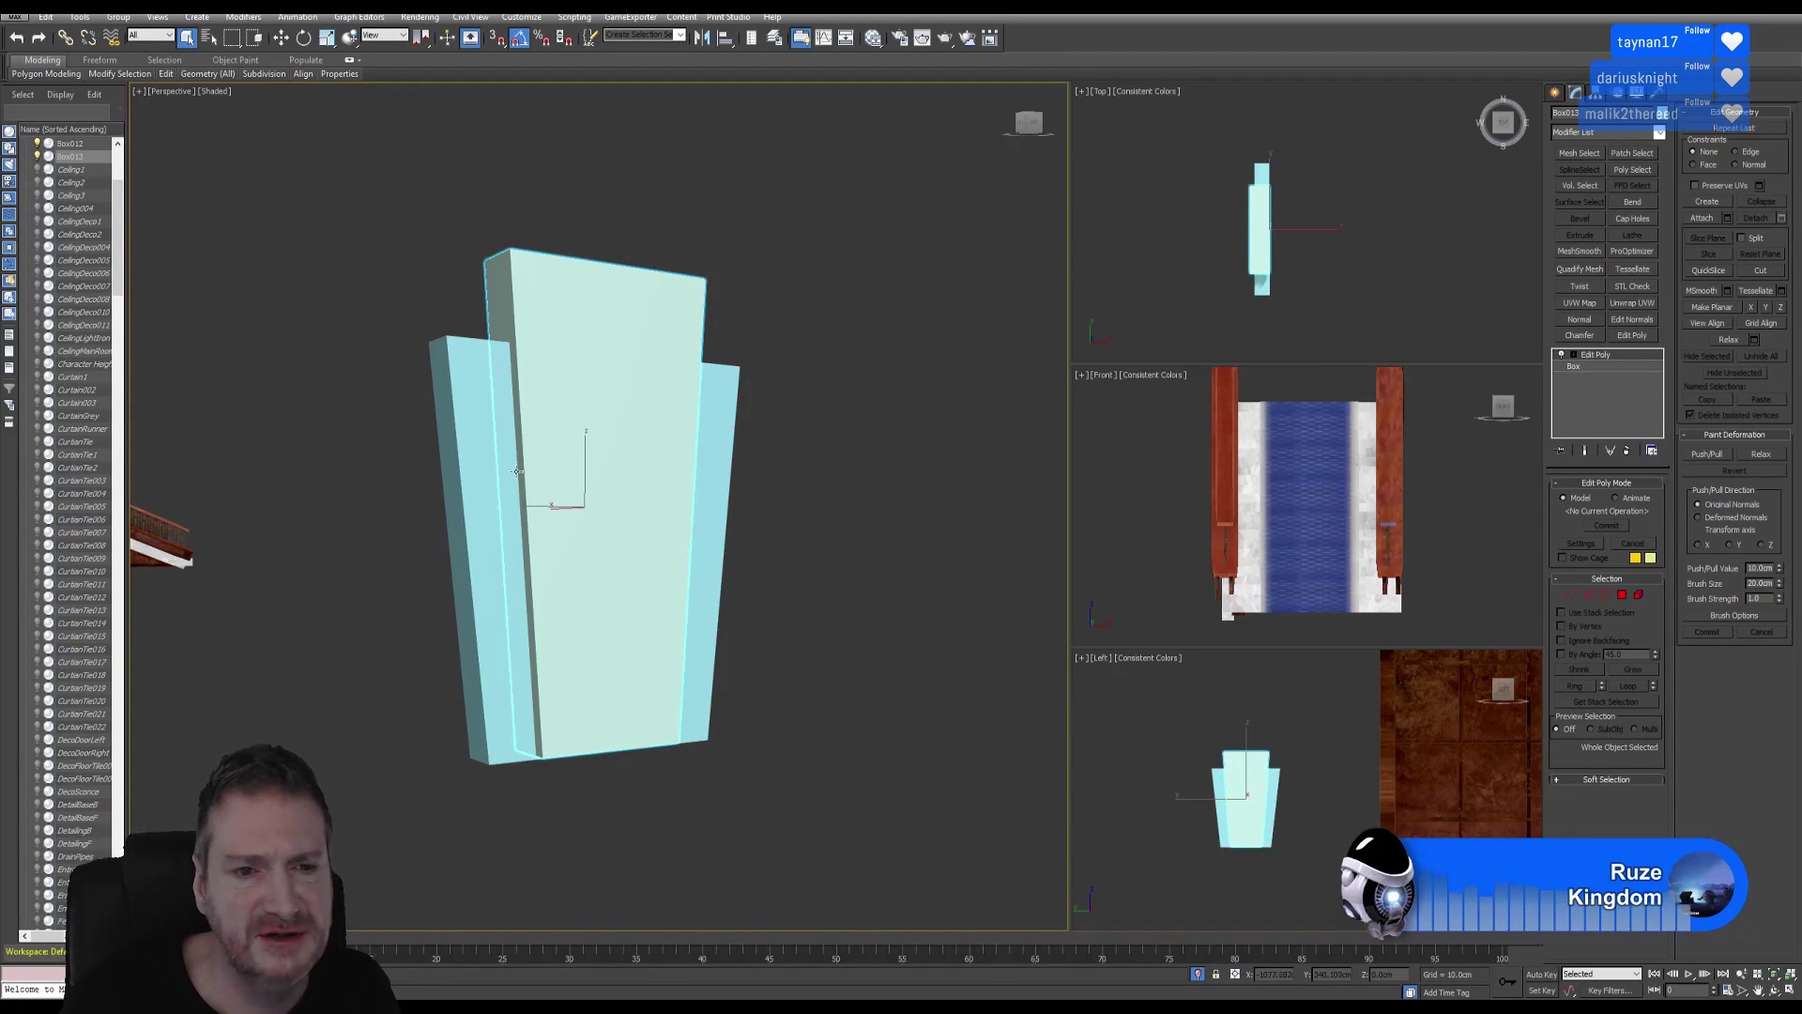
left_click(570, 424)
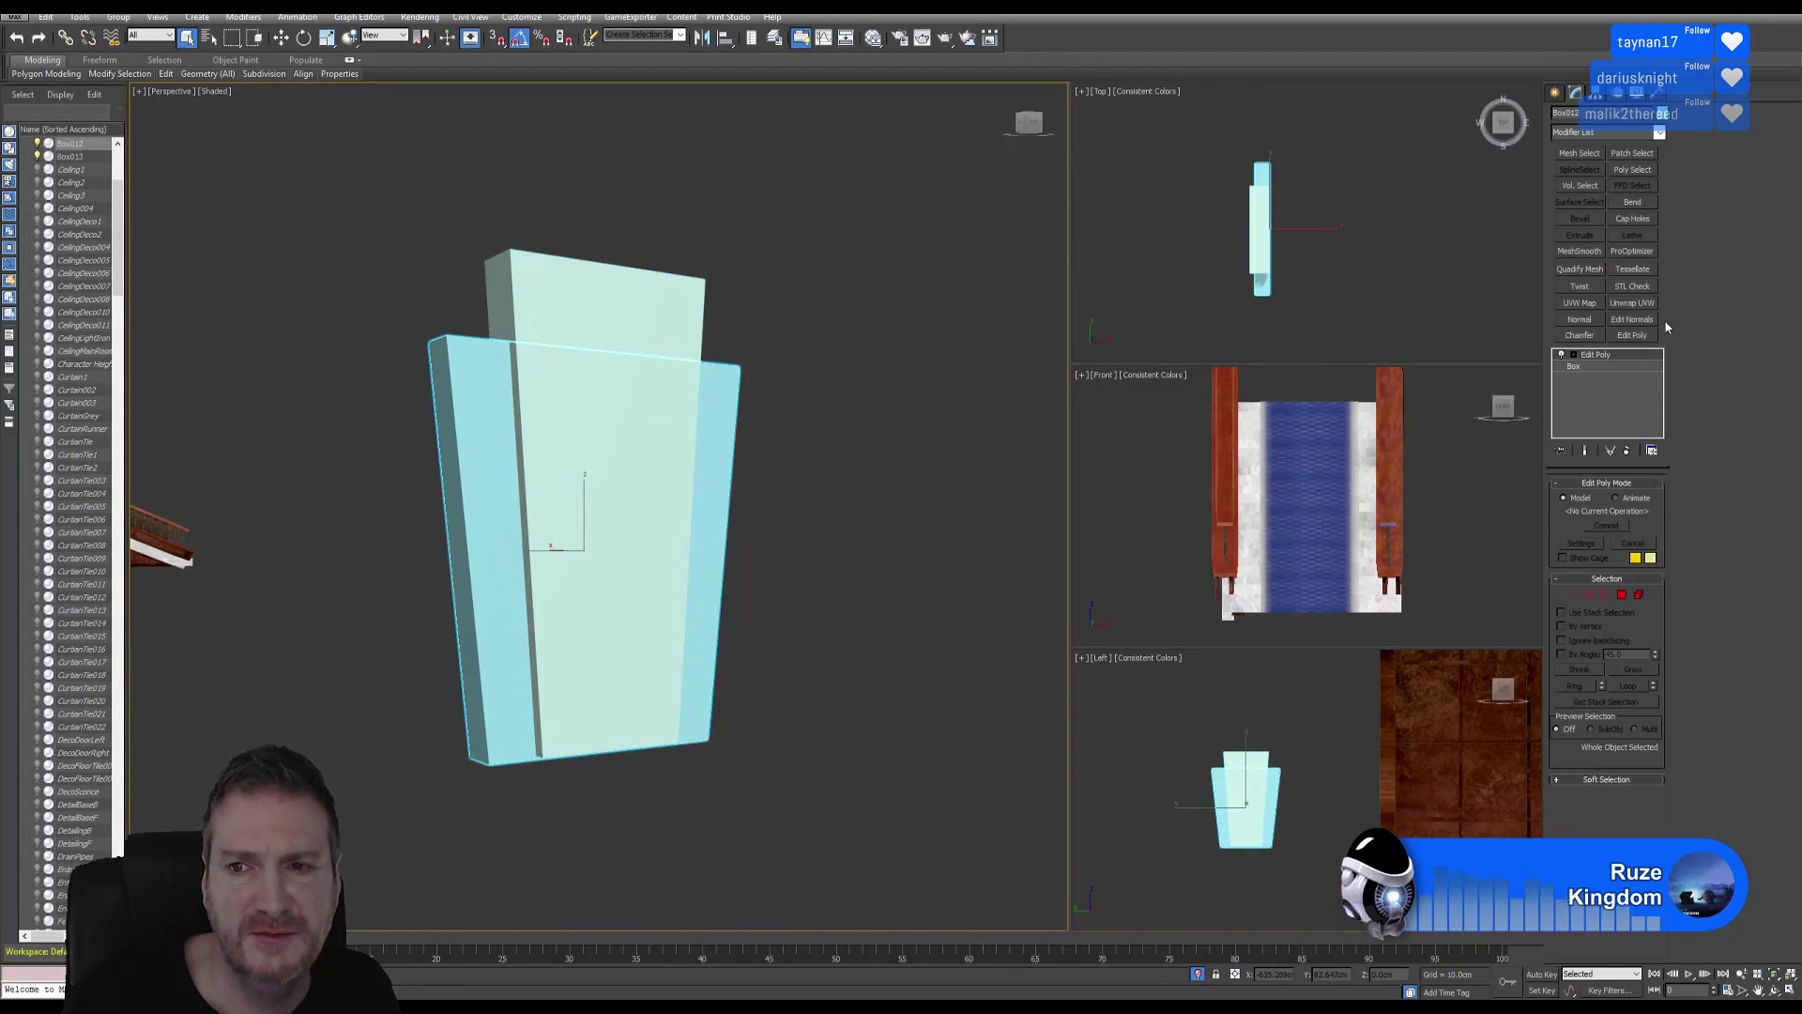
left_click_drag(1667, 325, 1701, 312)
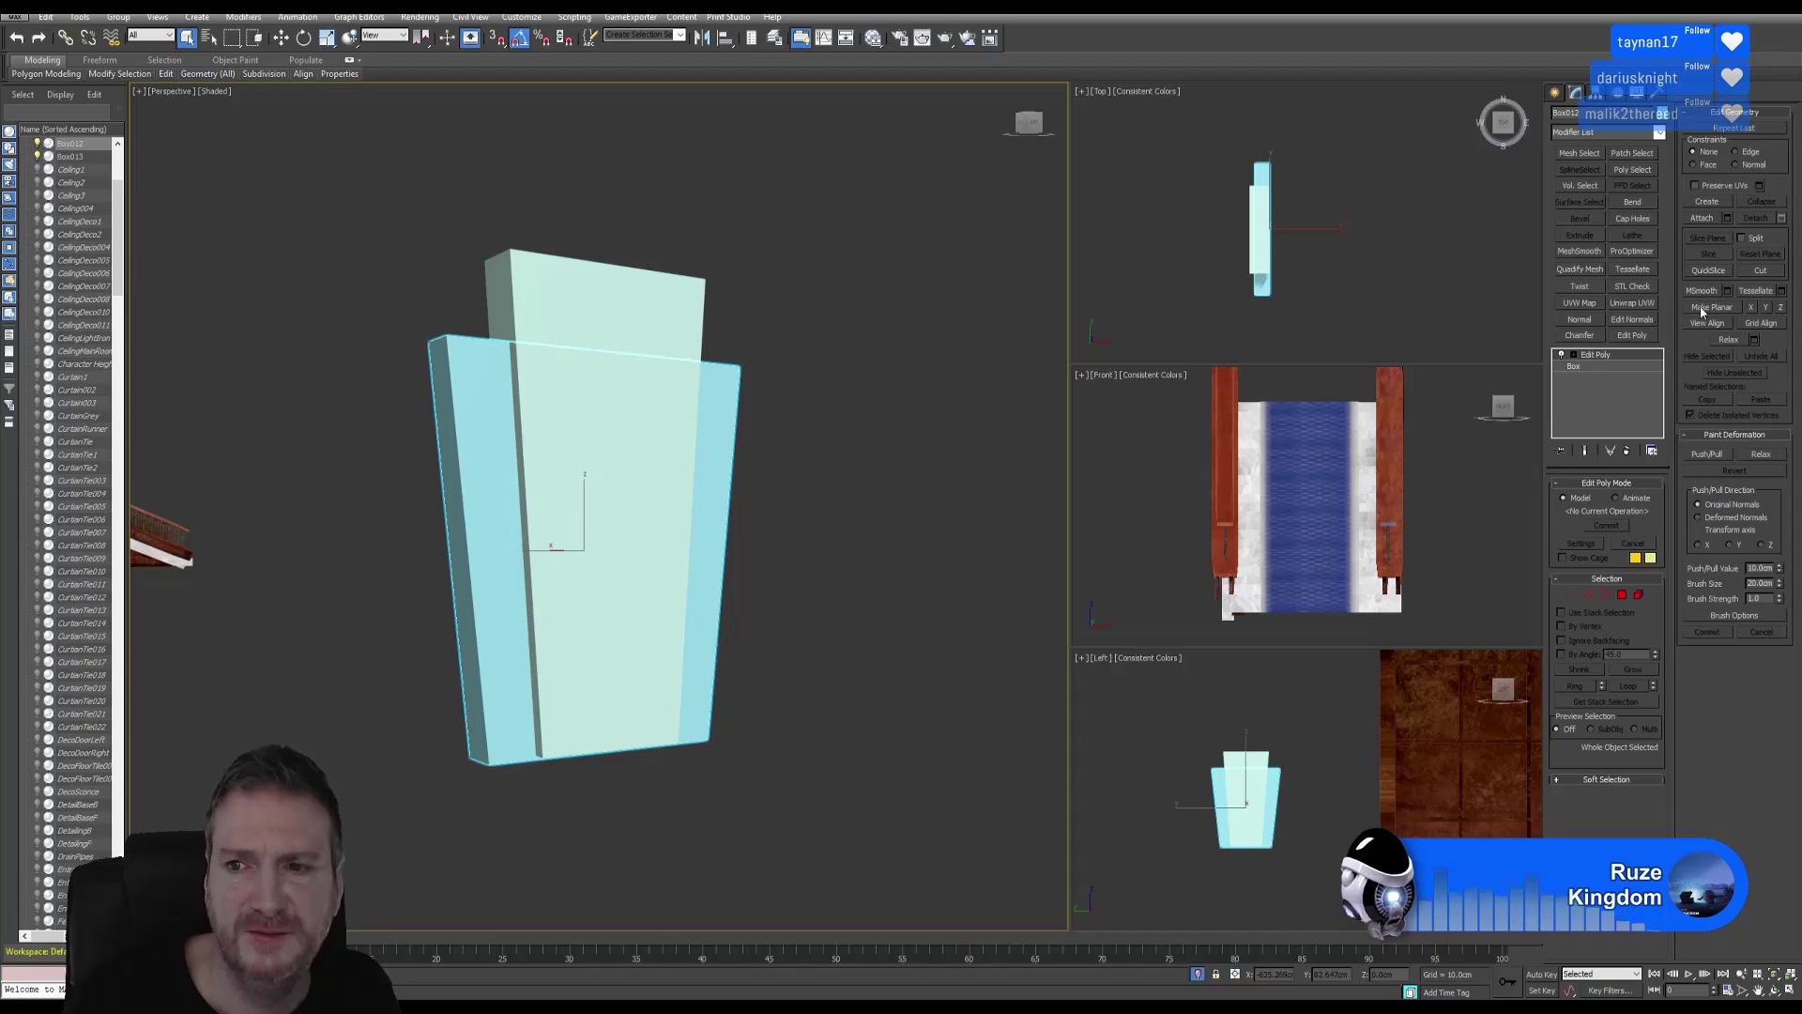
left_click(523, 307)
key("w")
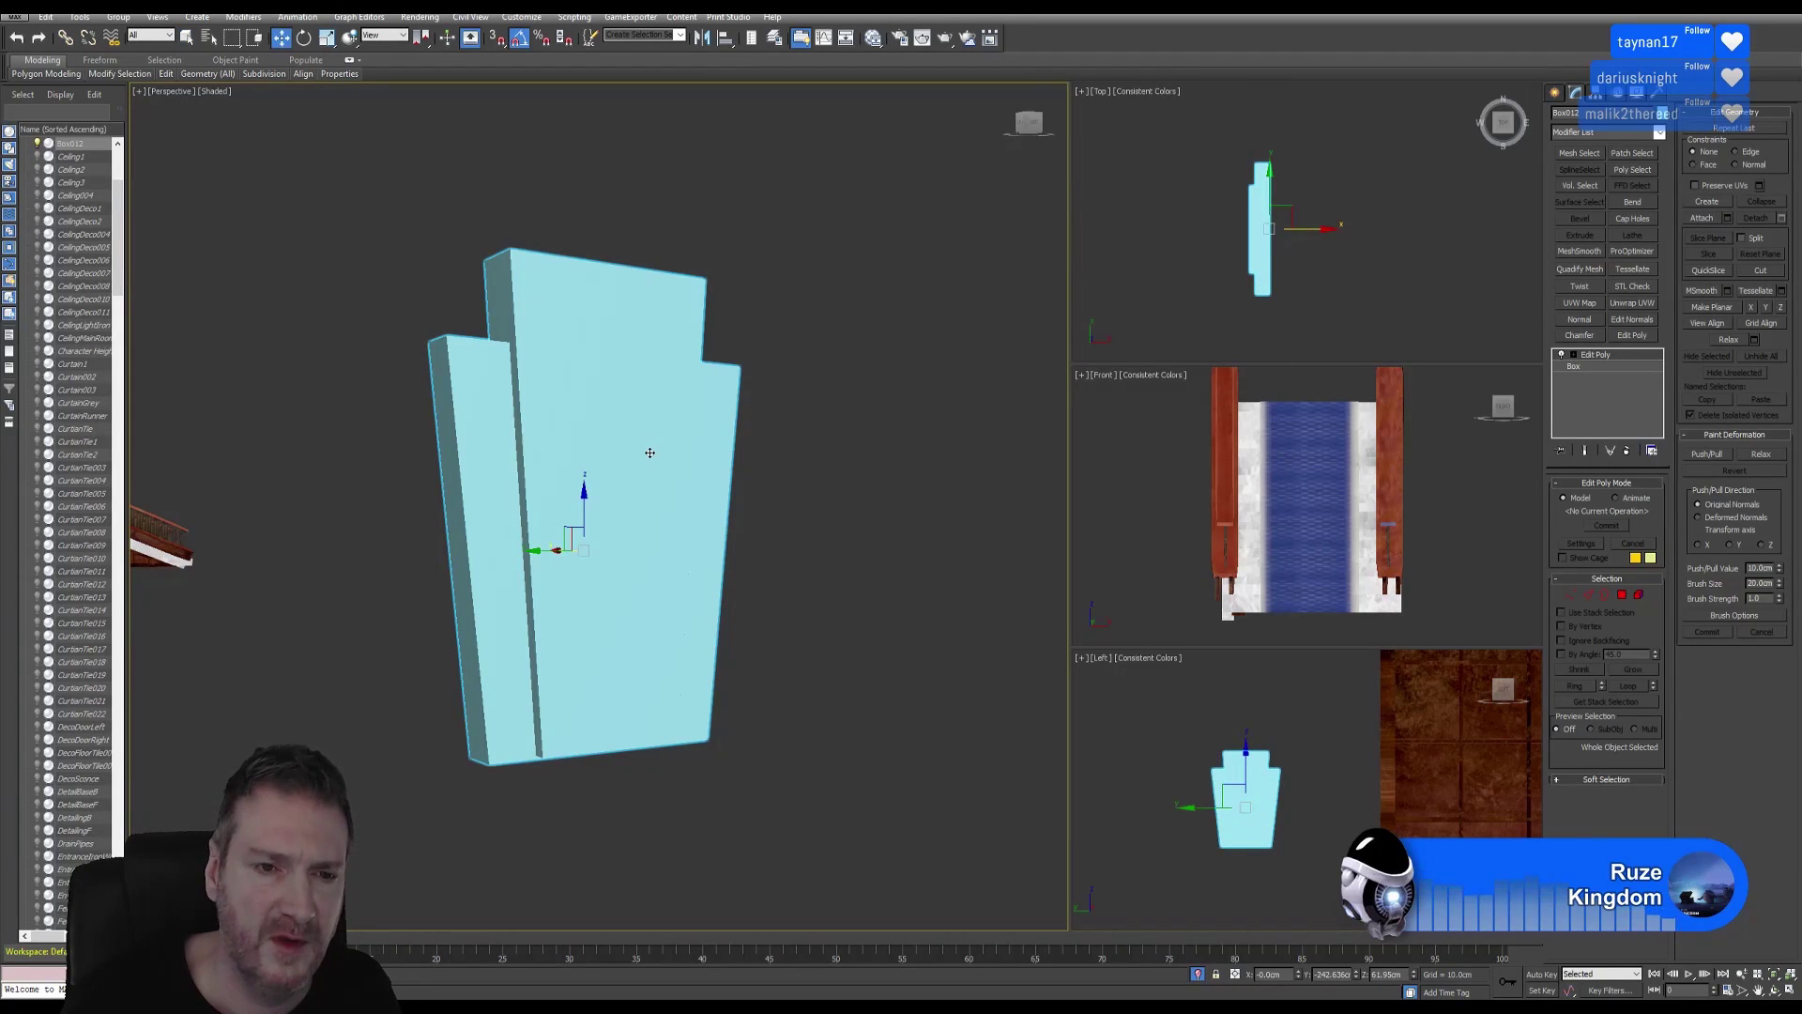
Add an Unwrap UVW modifier to the combined fan shape and flatten-map all its polygons with a 45° polygon angle.
left_click(1630, 303)
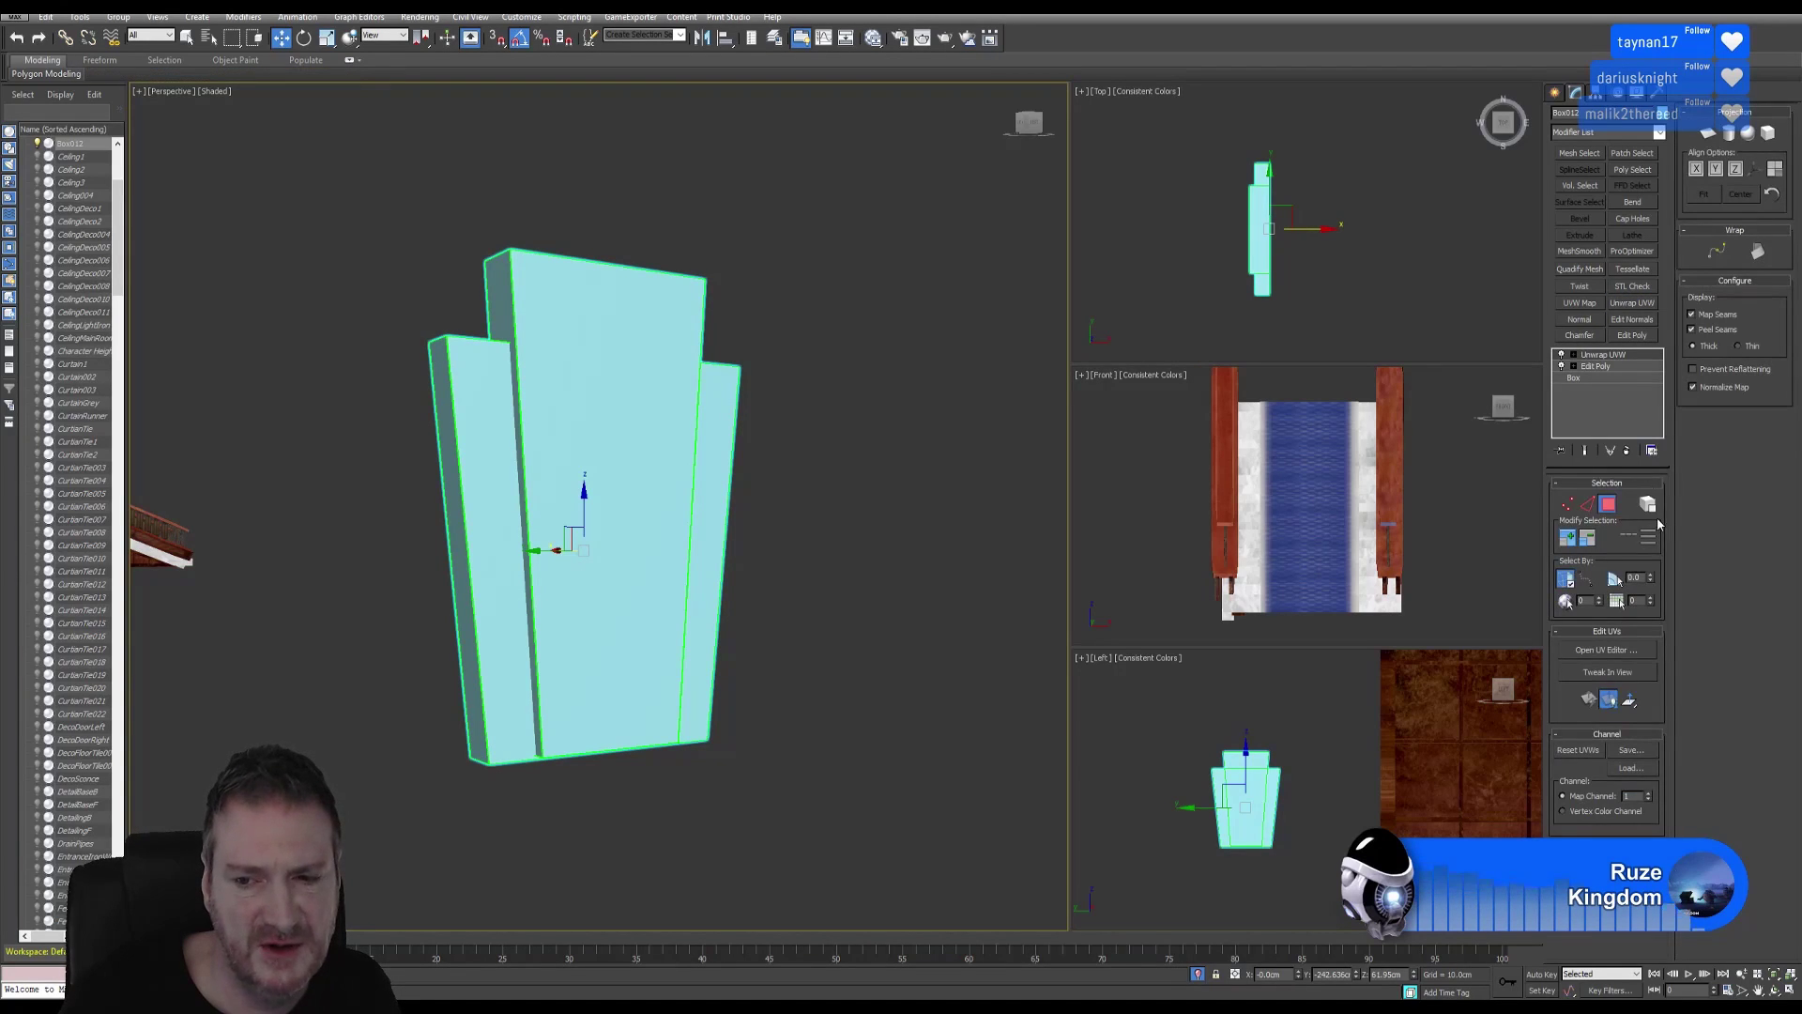
left_click(1607, 650)
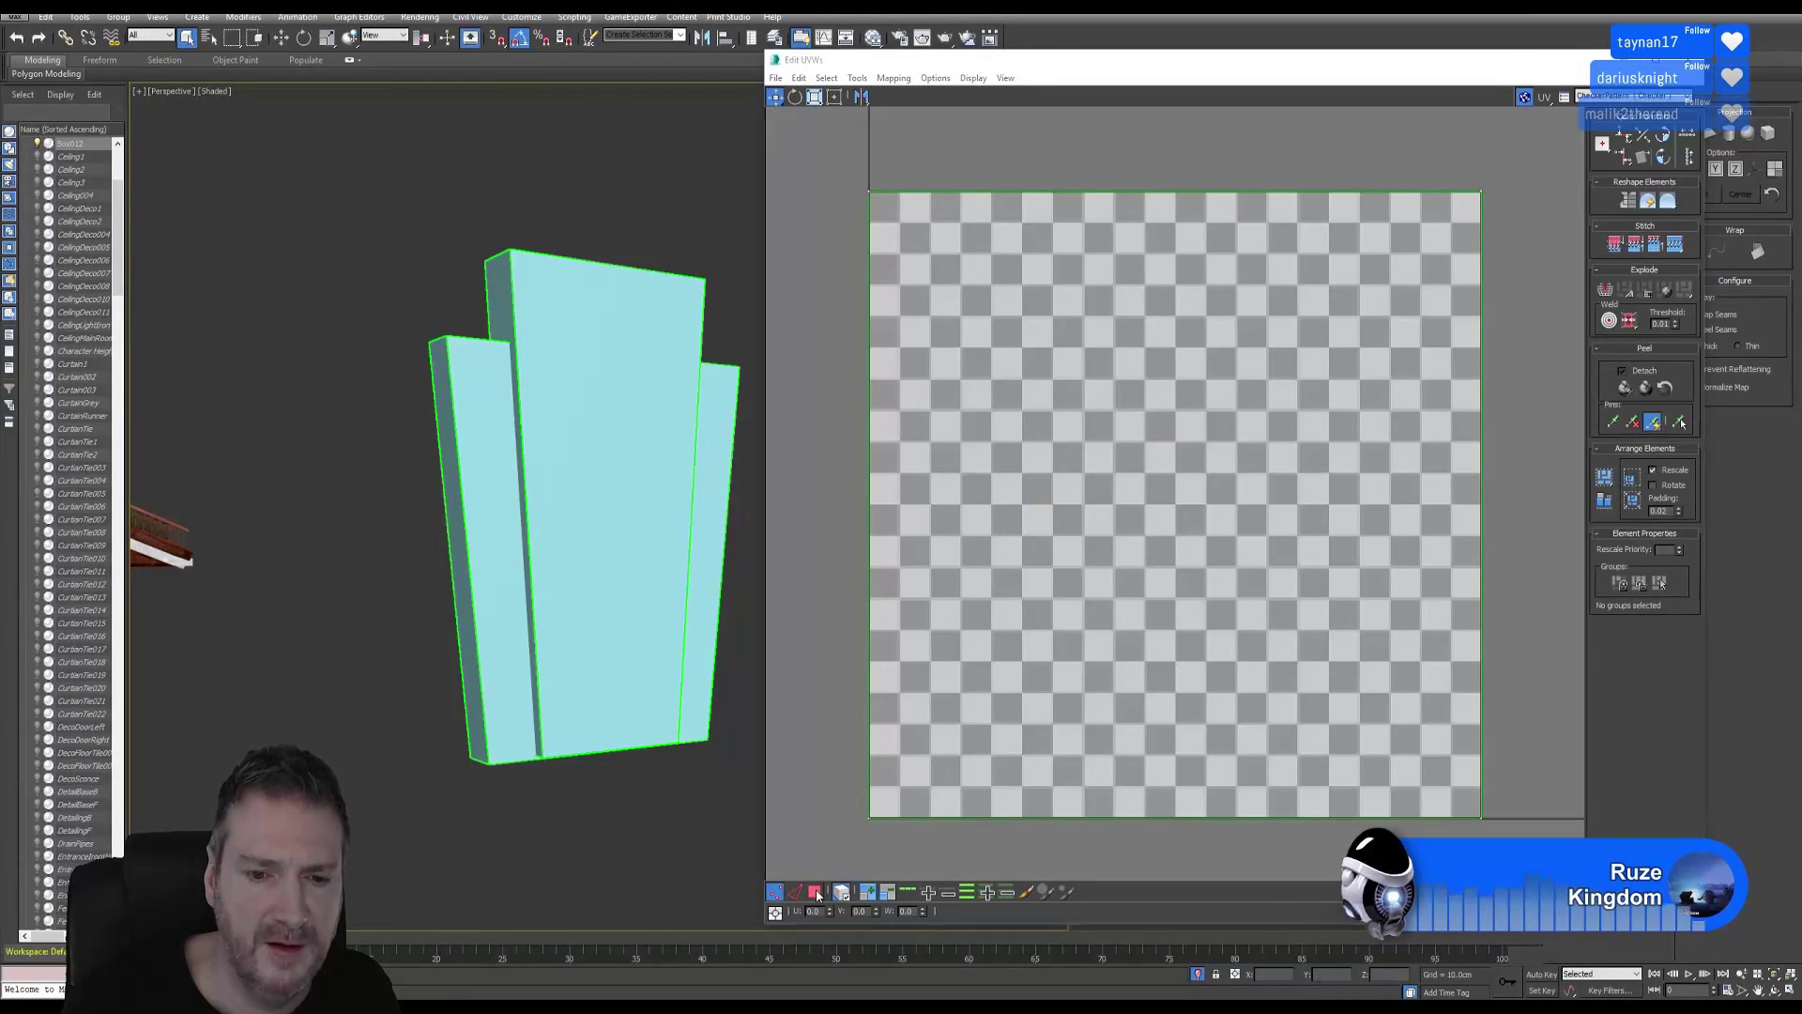
left_click(816, 893)
key("ctrl+a")
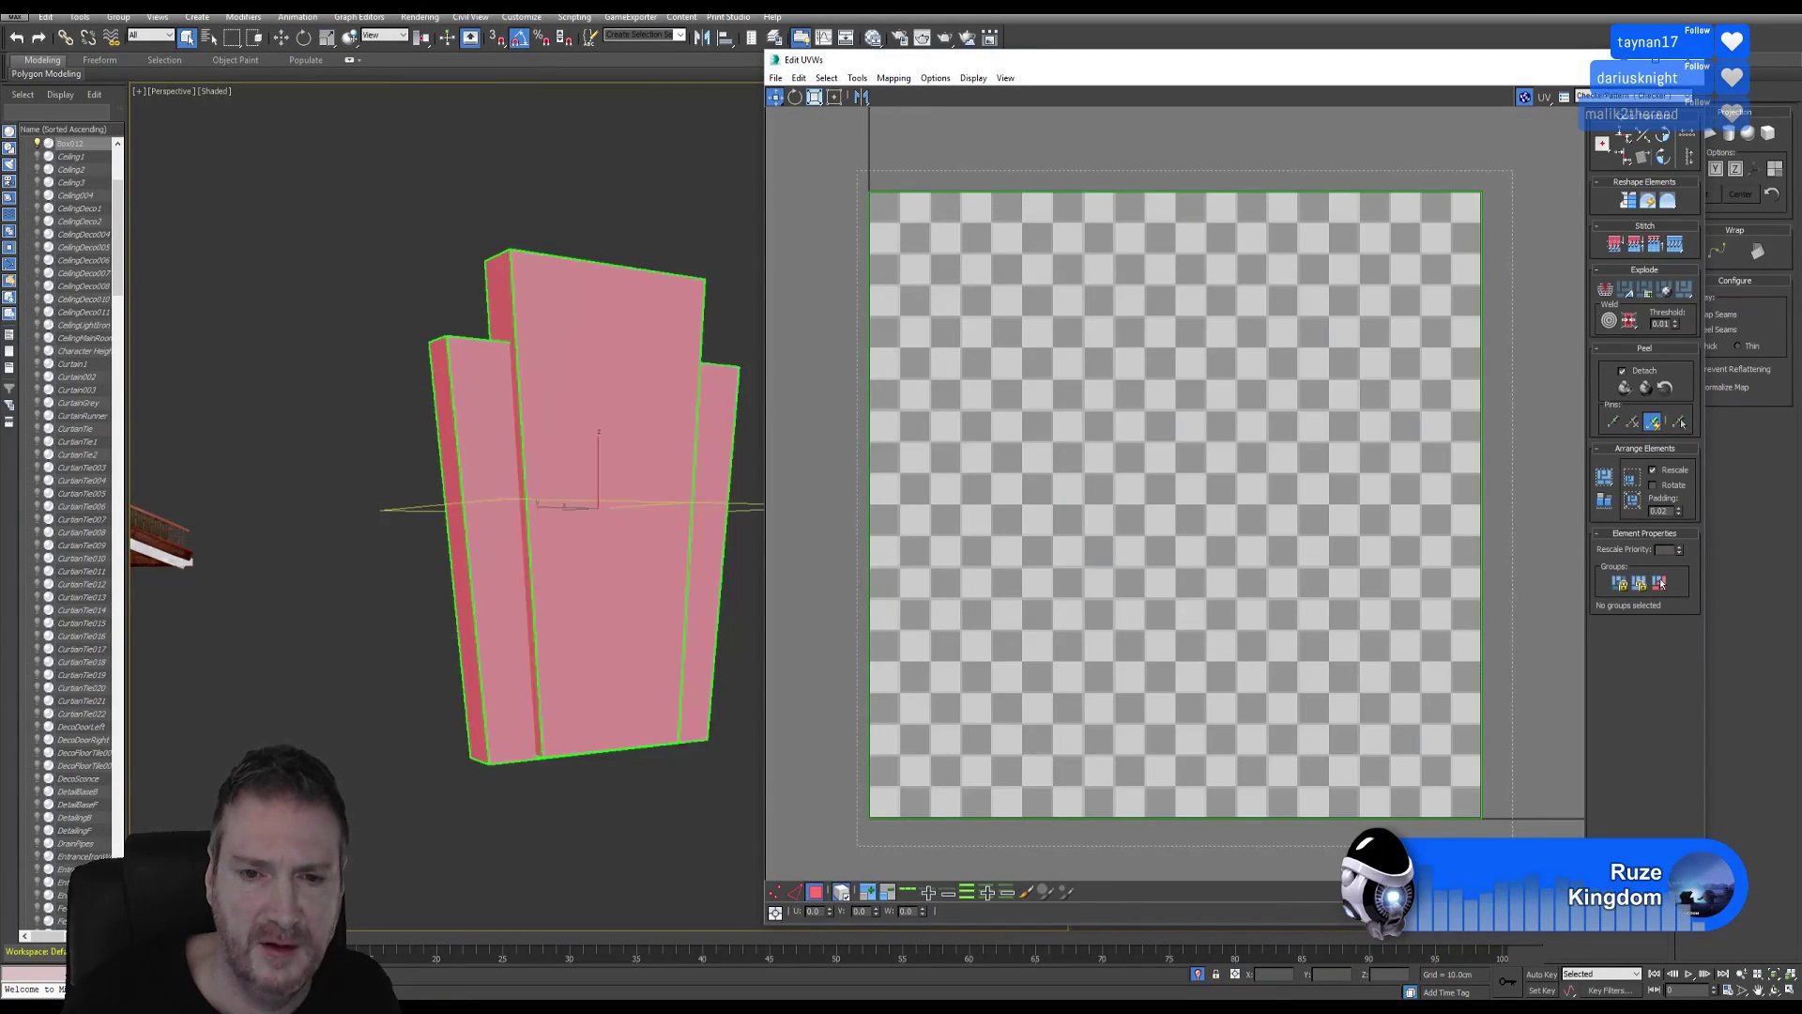
left_click(857, 78)
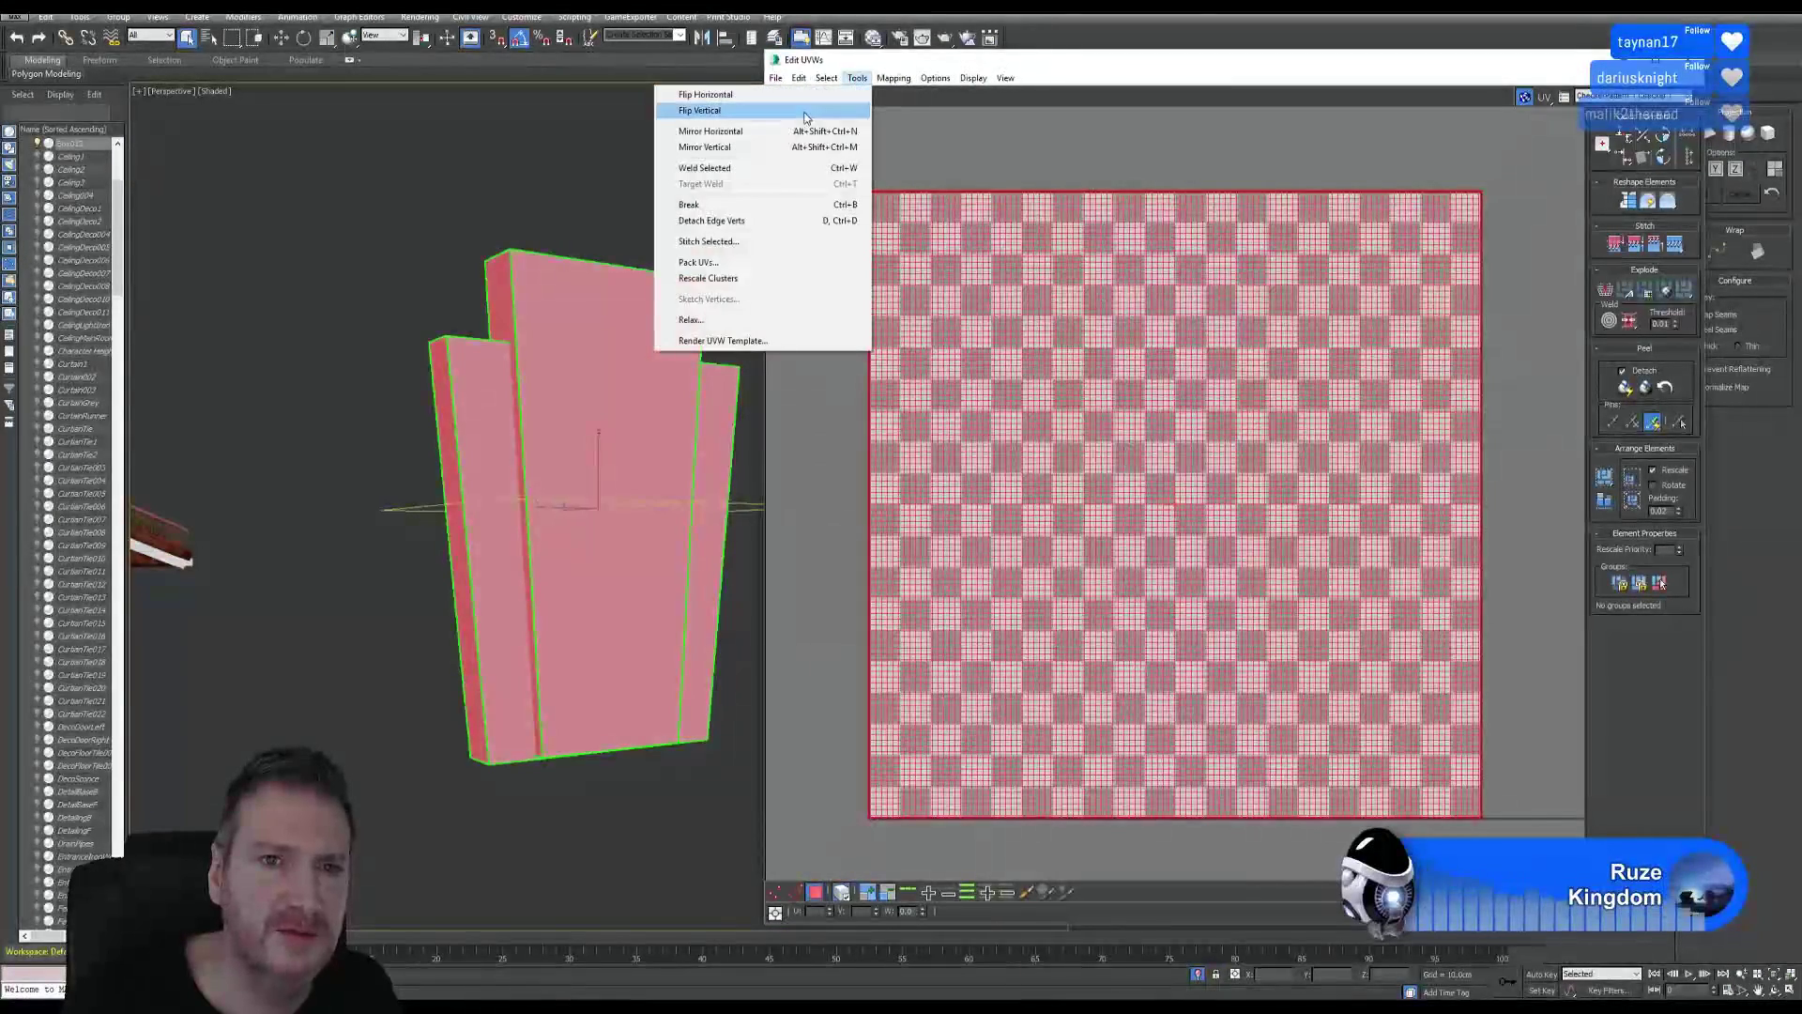
left_click(874, 103)
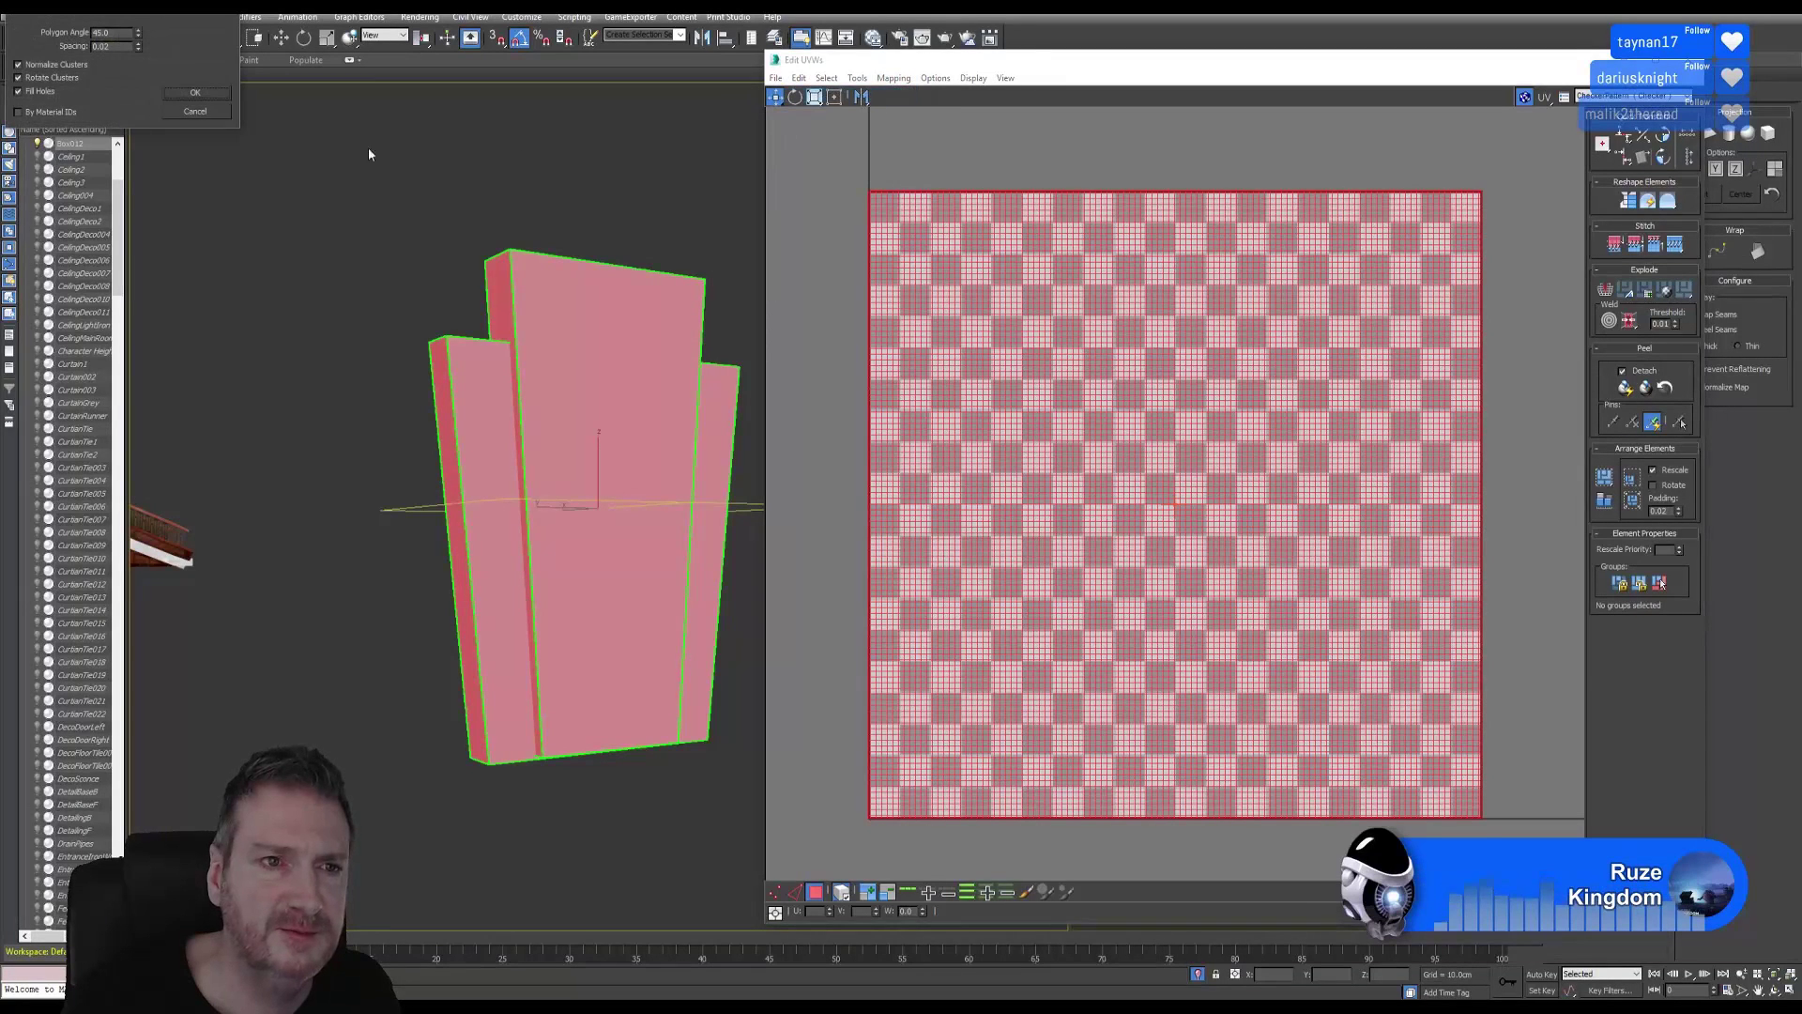
left_click(210, 92)
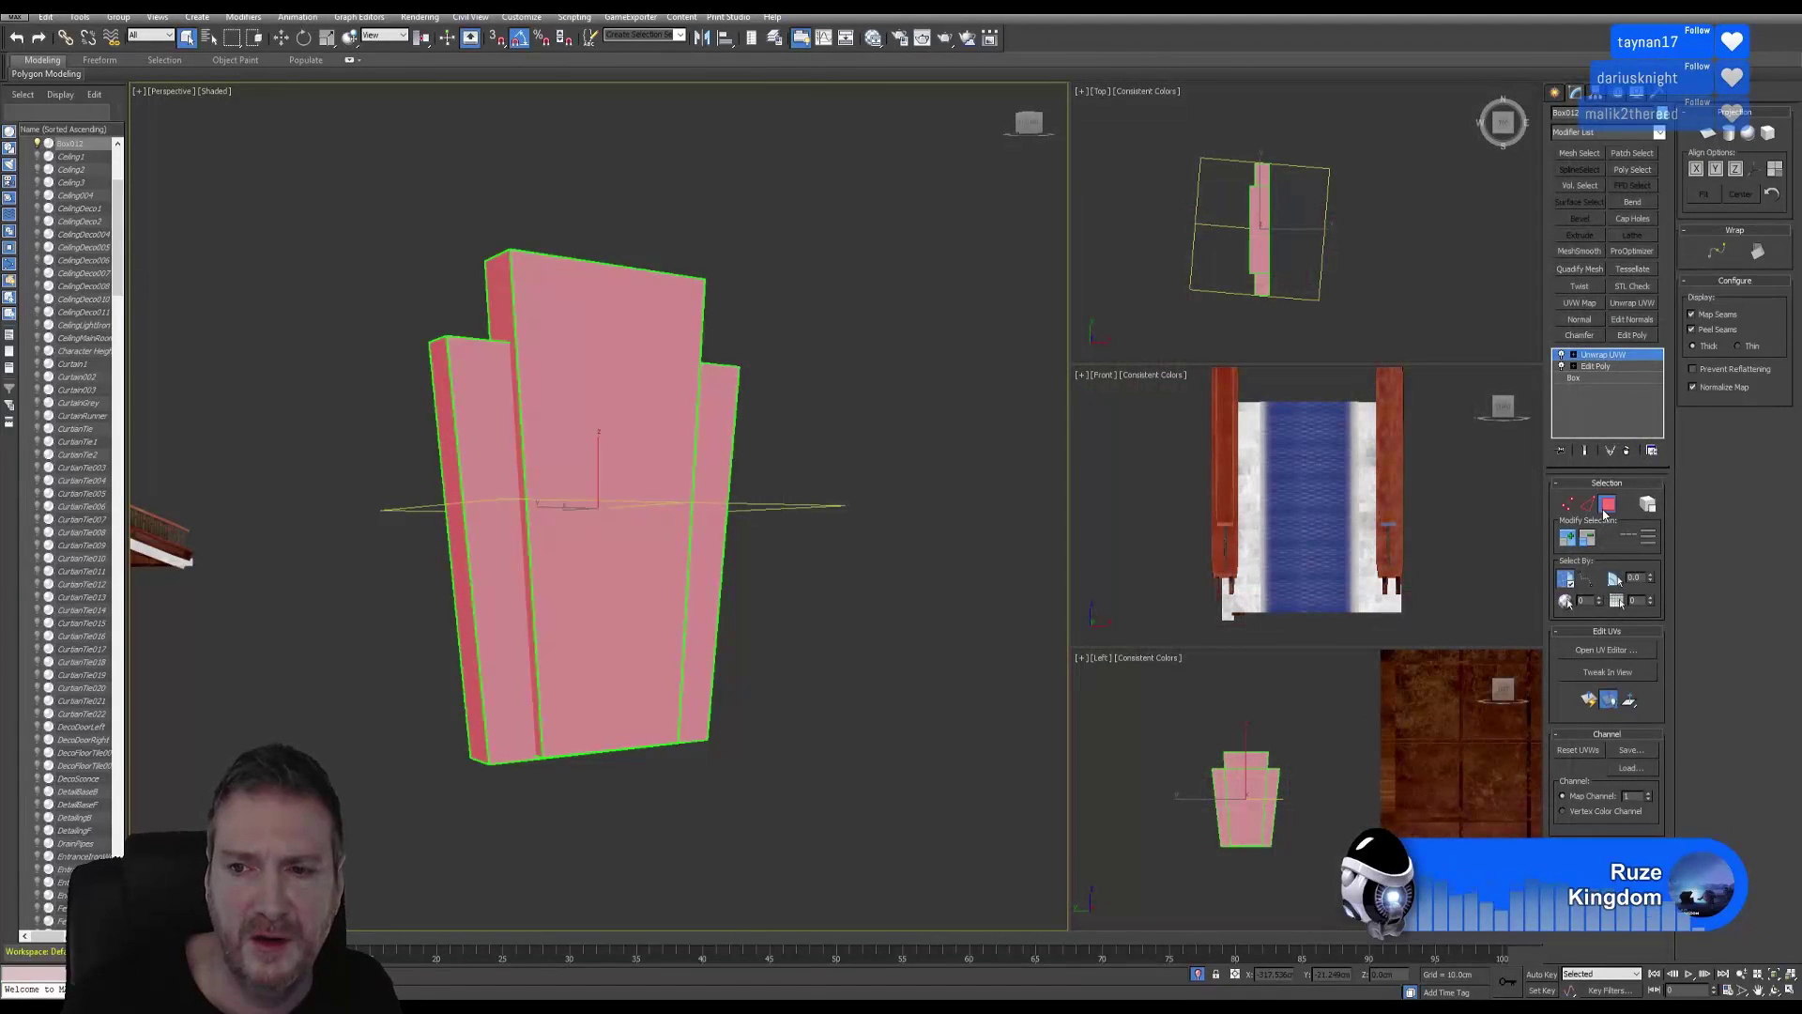
left_click(1607, 505)
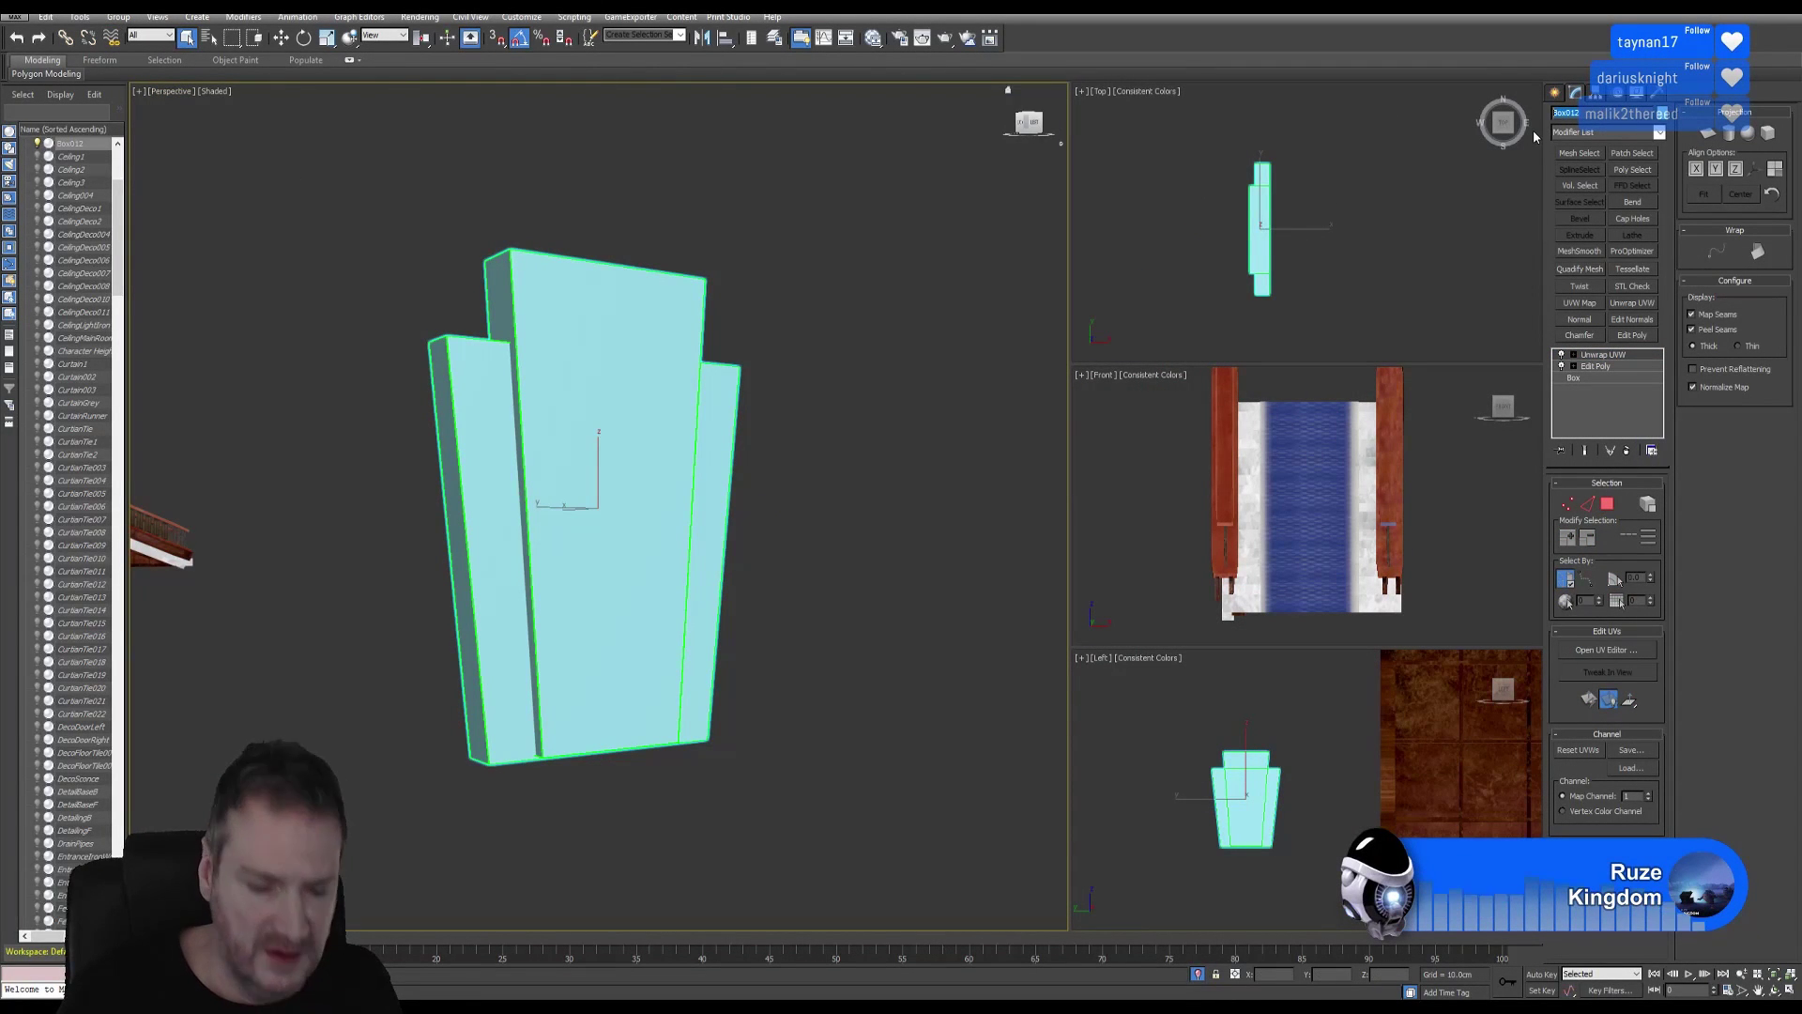
Rename the fan shape DecvoCorners and export it under that name as FBX to the MainStairway Panels folder.
type("Del")
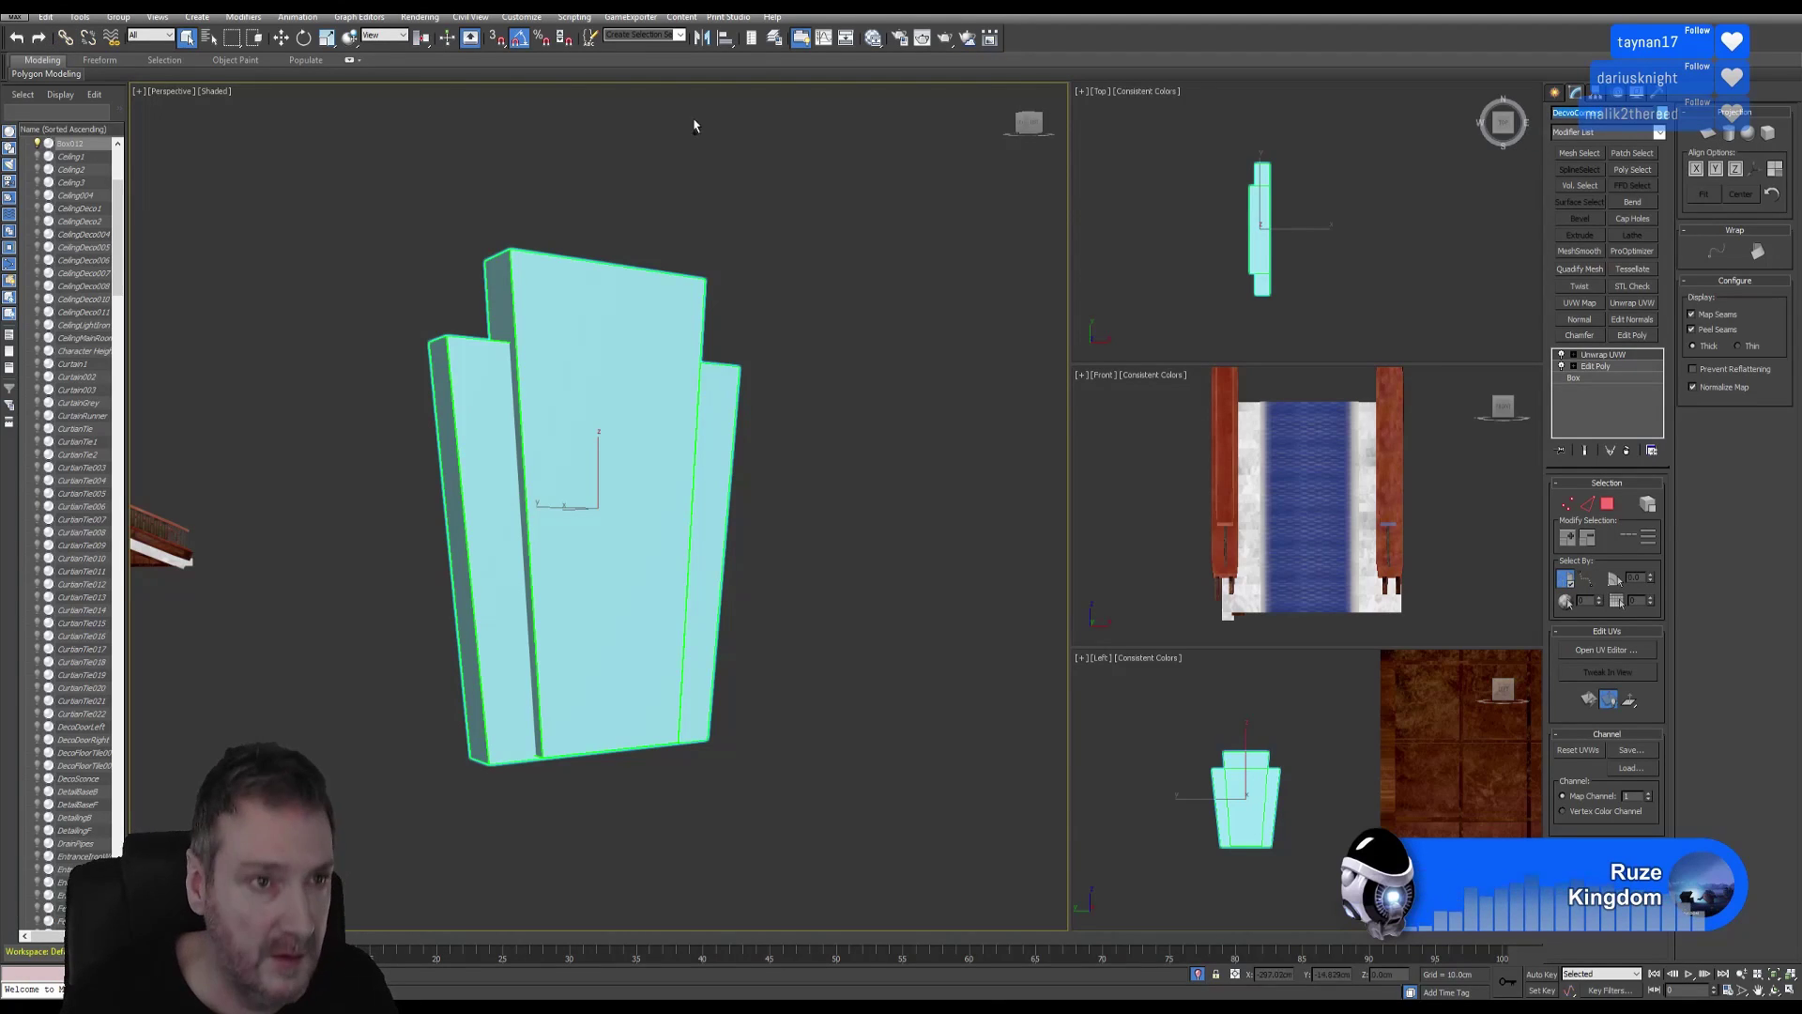
left_click(14, 16)
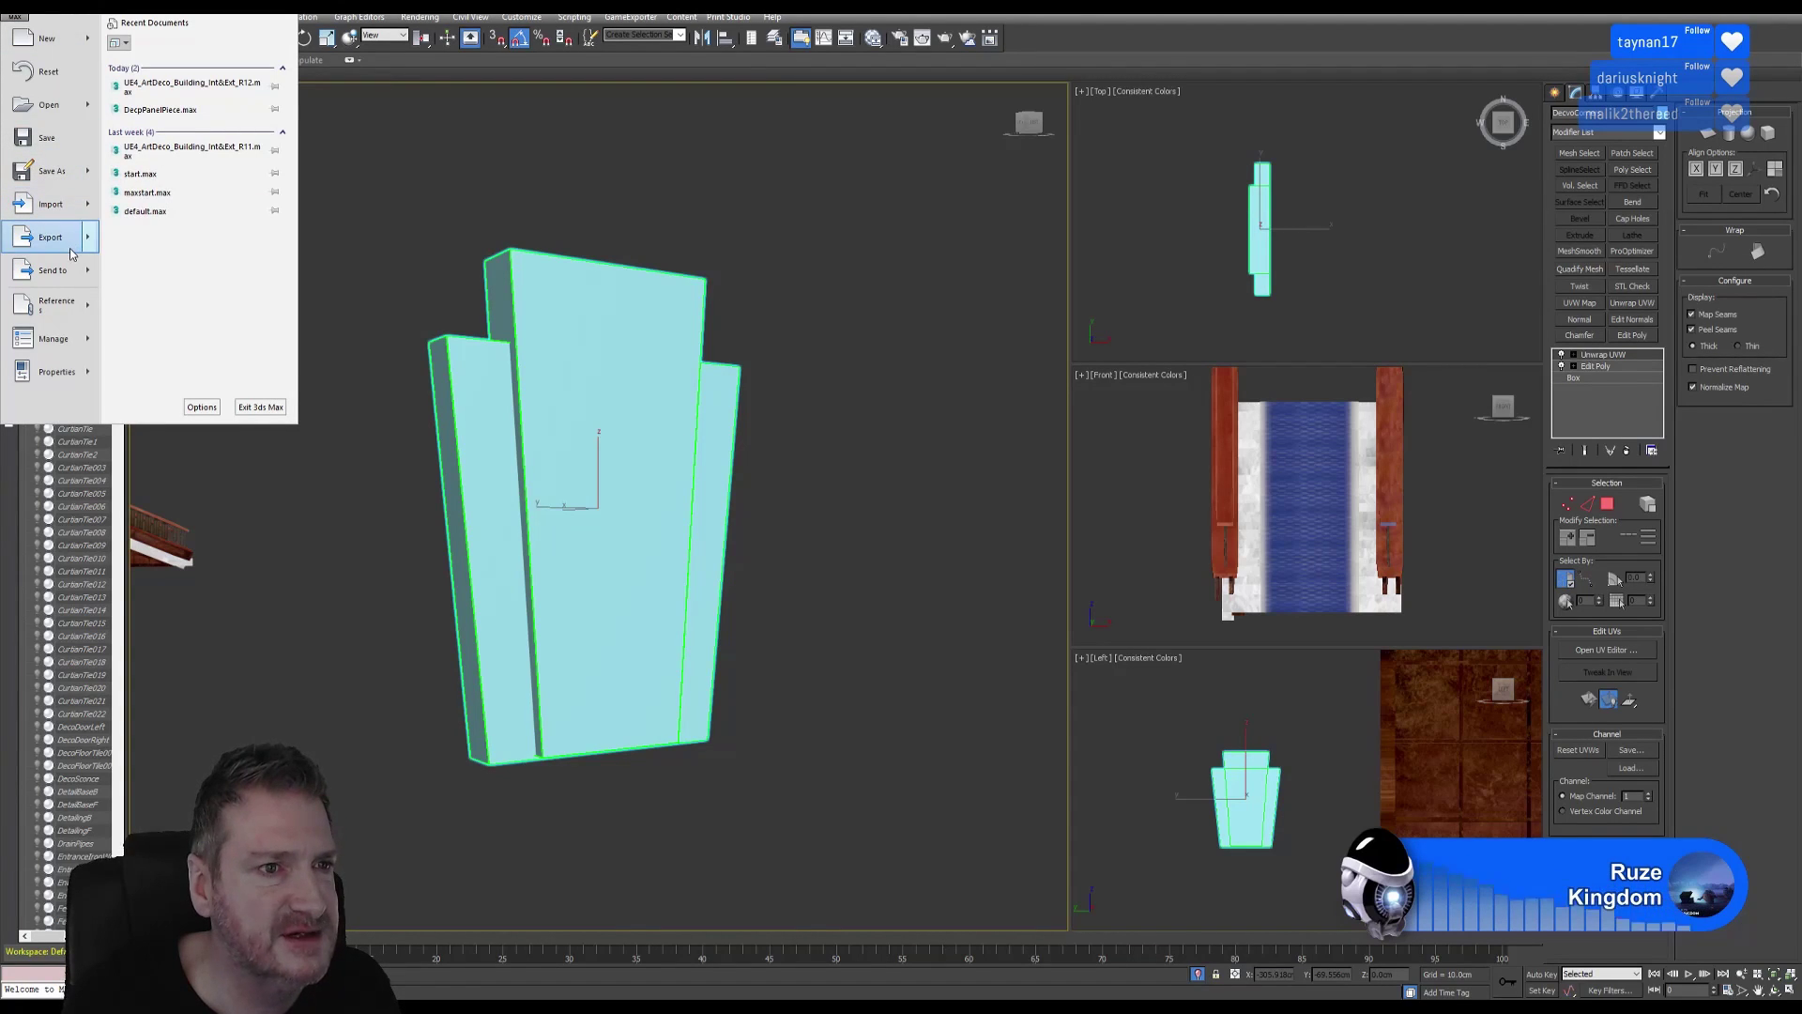
mouse_move(70, 254)
left_click(192, 112)
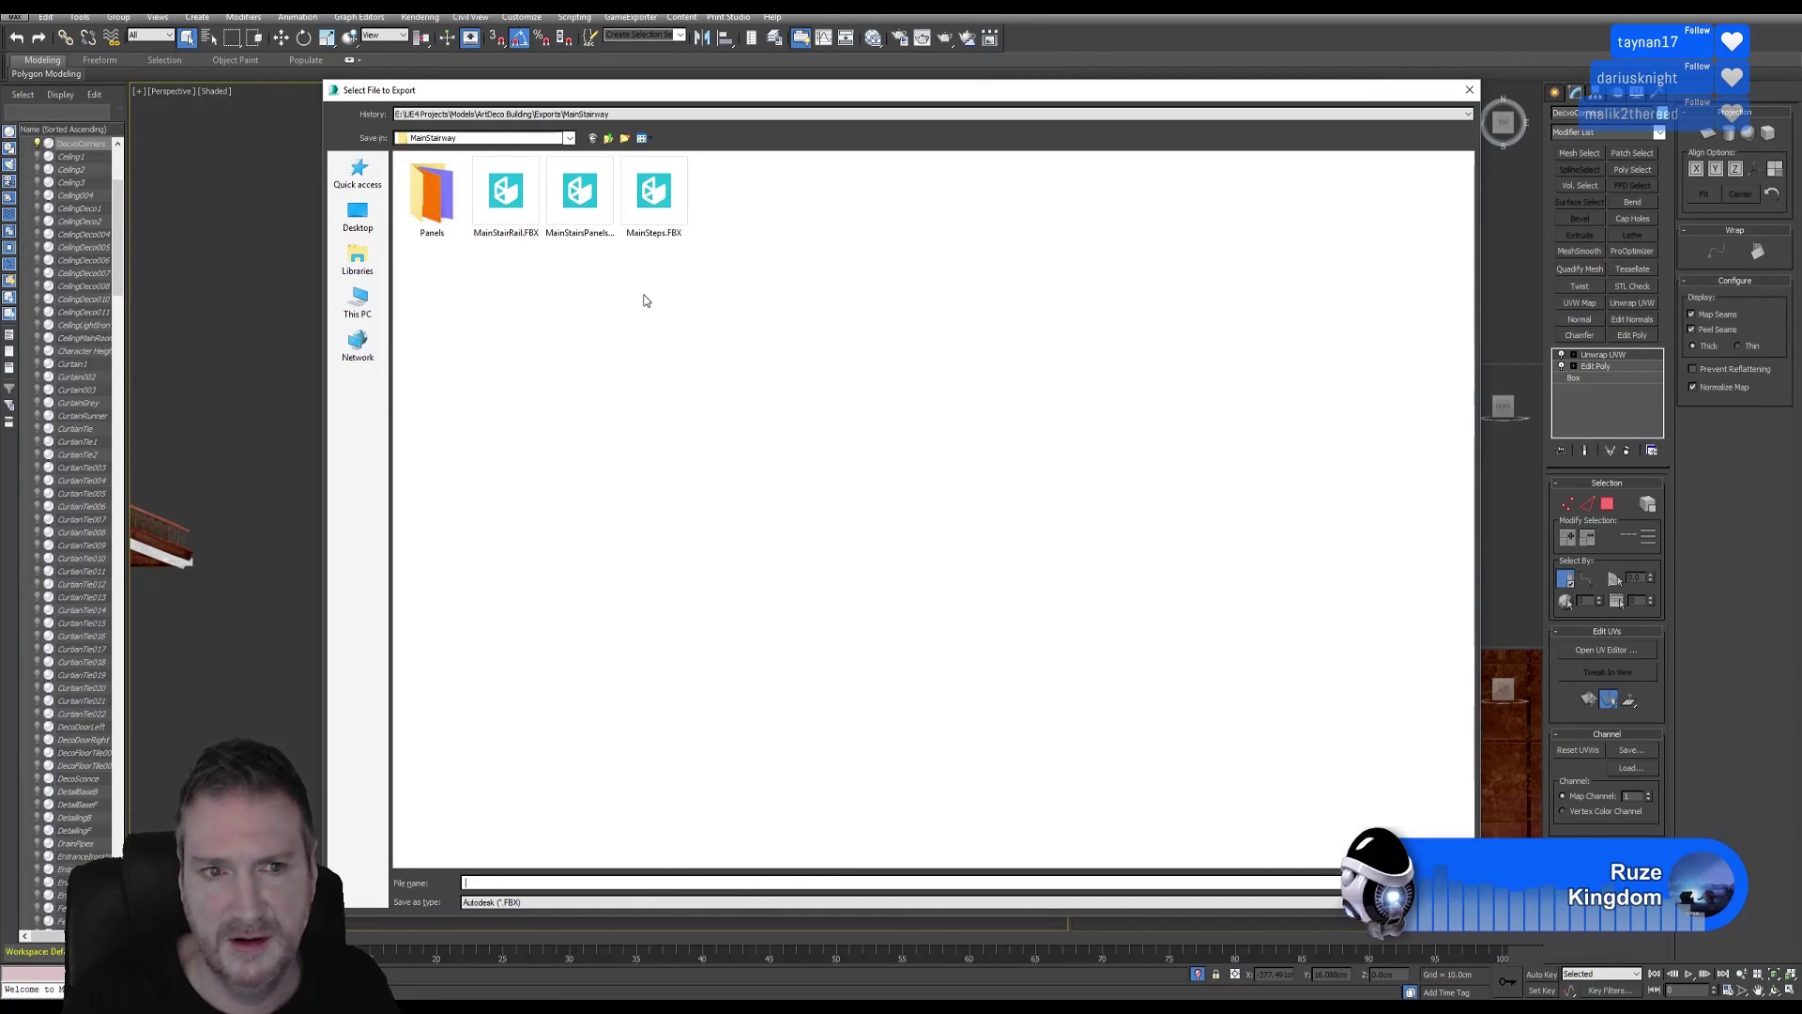
double_click(437, 218)
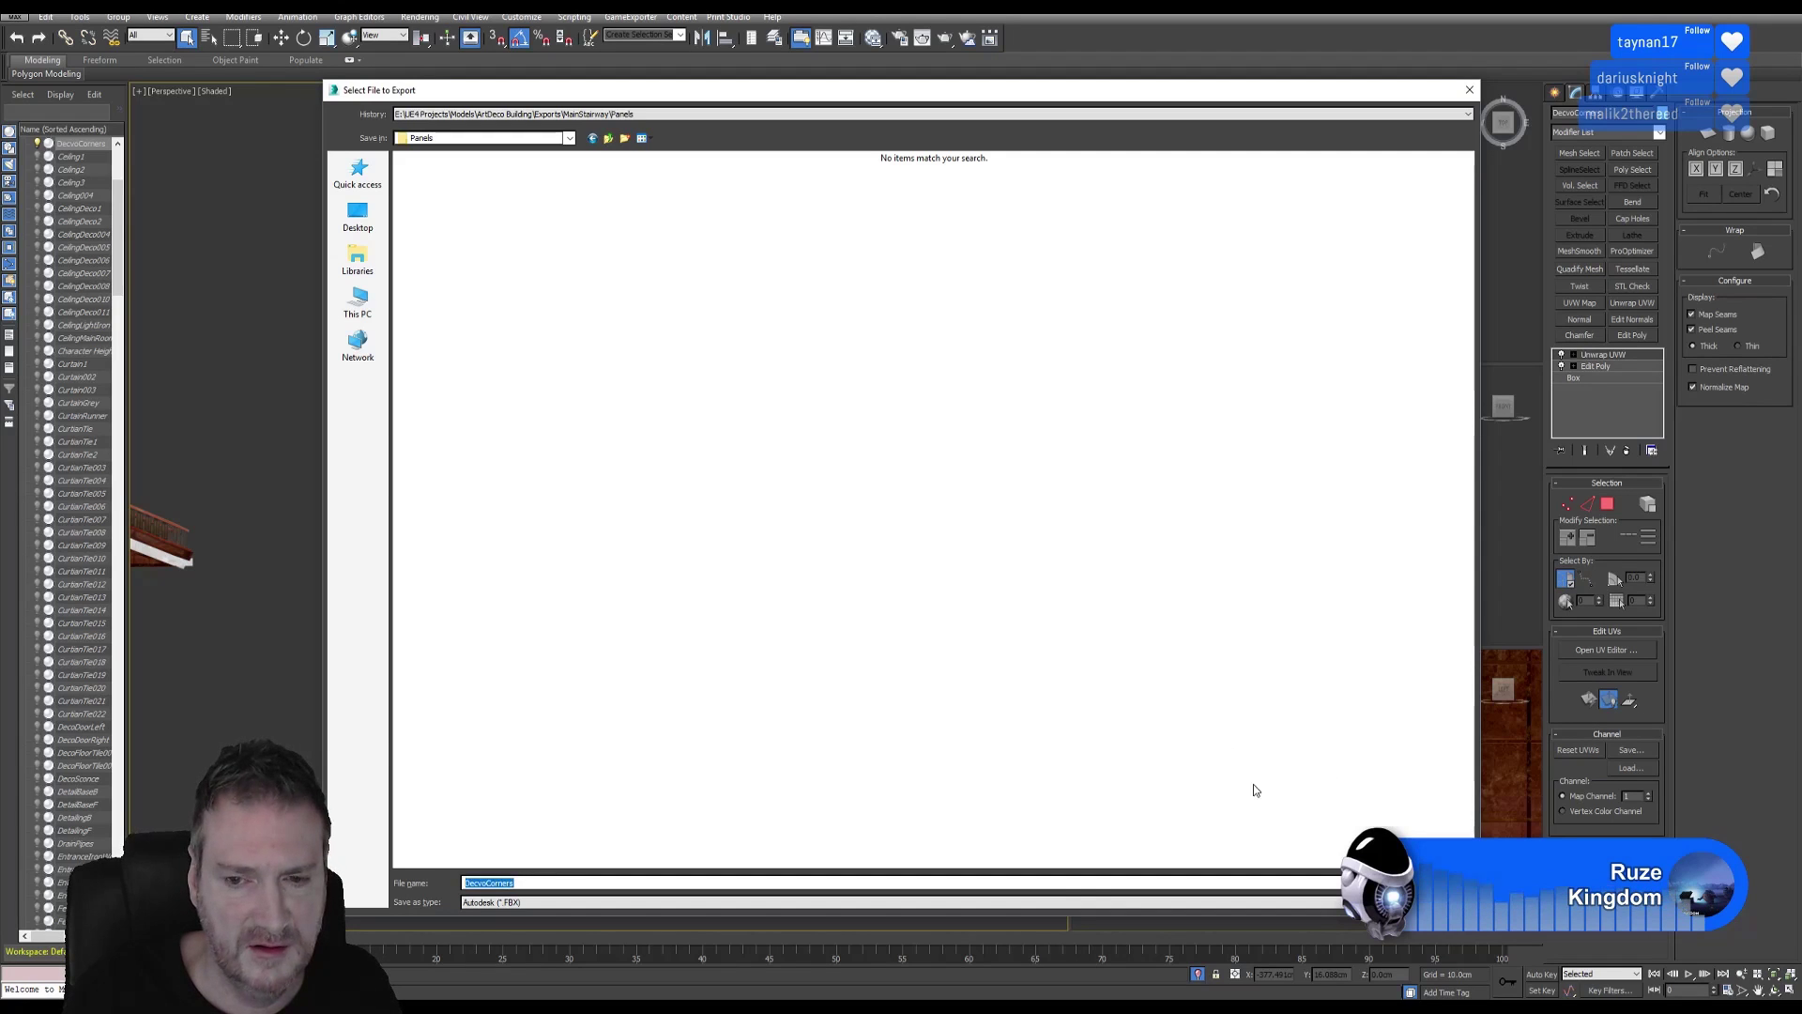
key("Return")
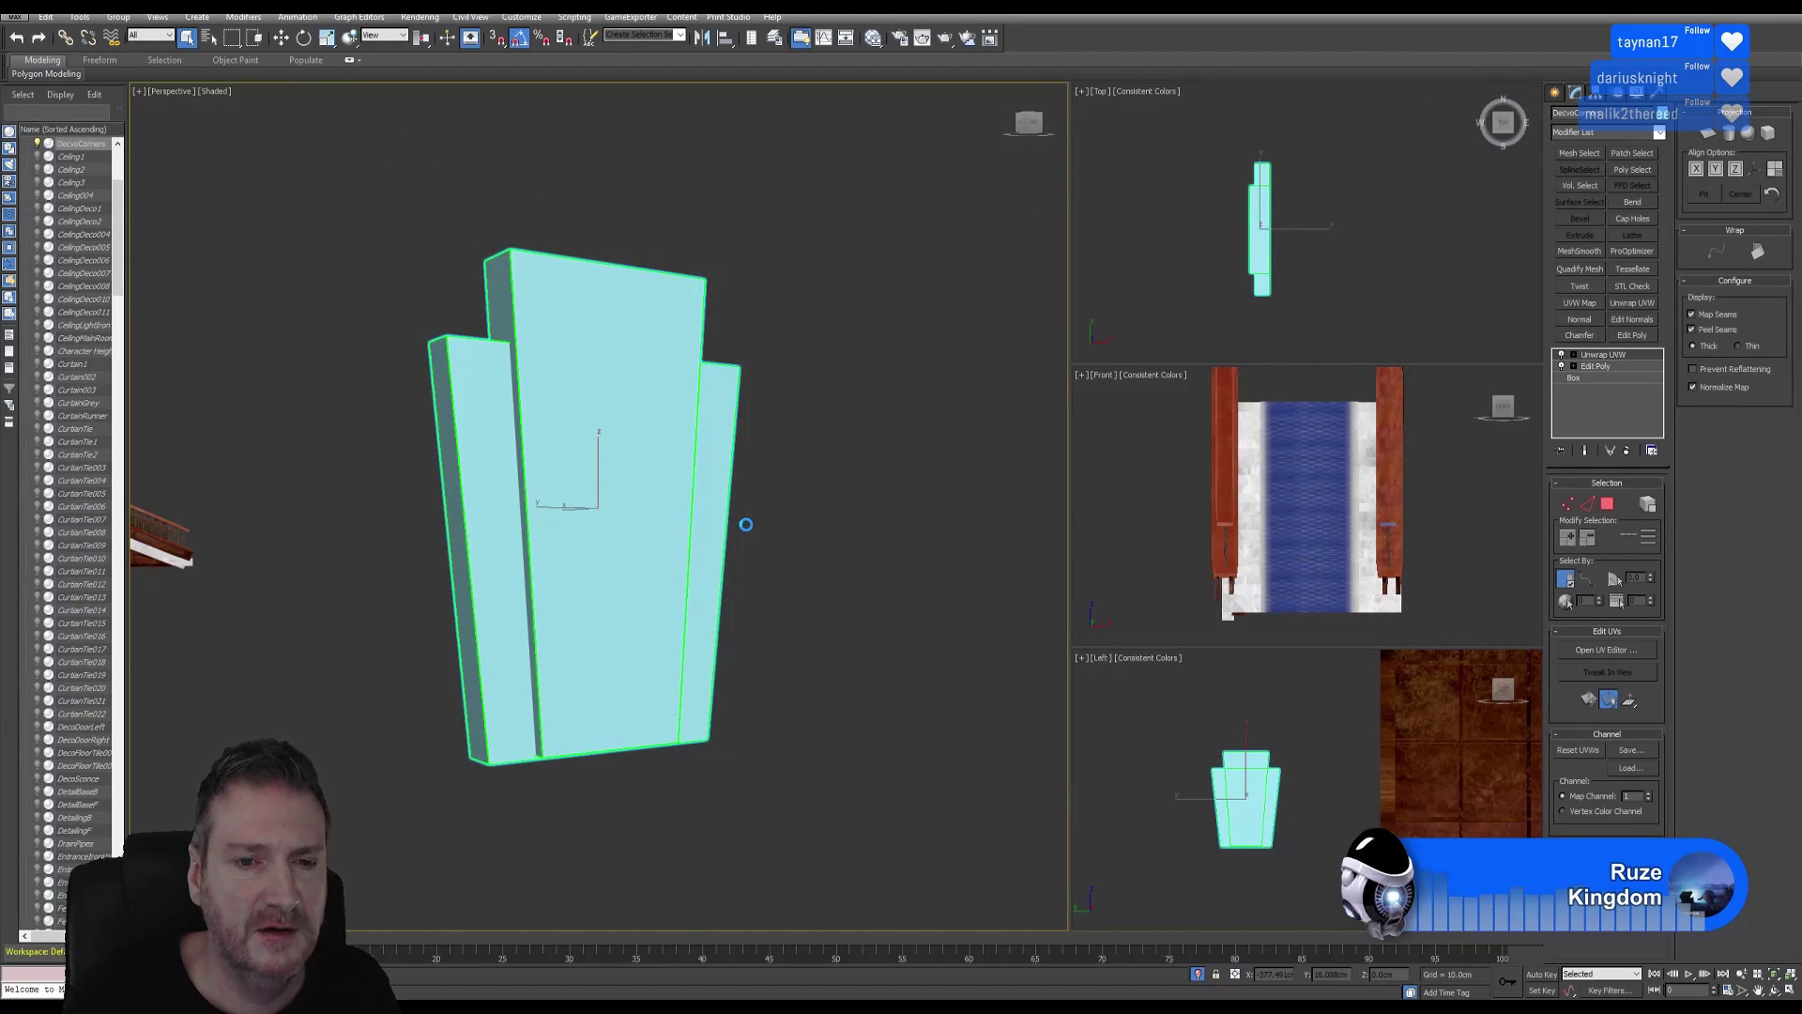
left_click(1003, 692)
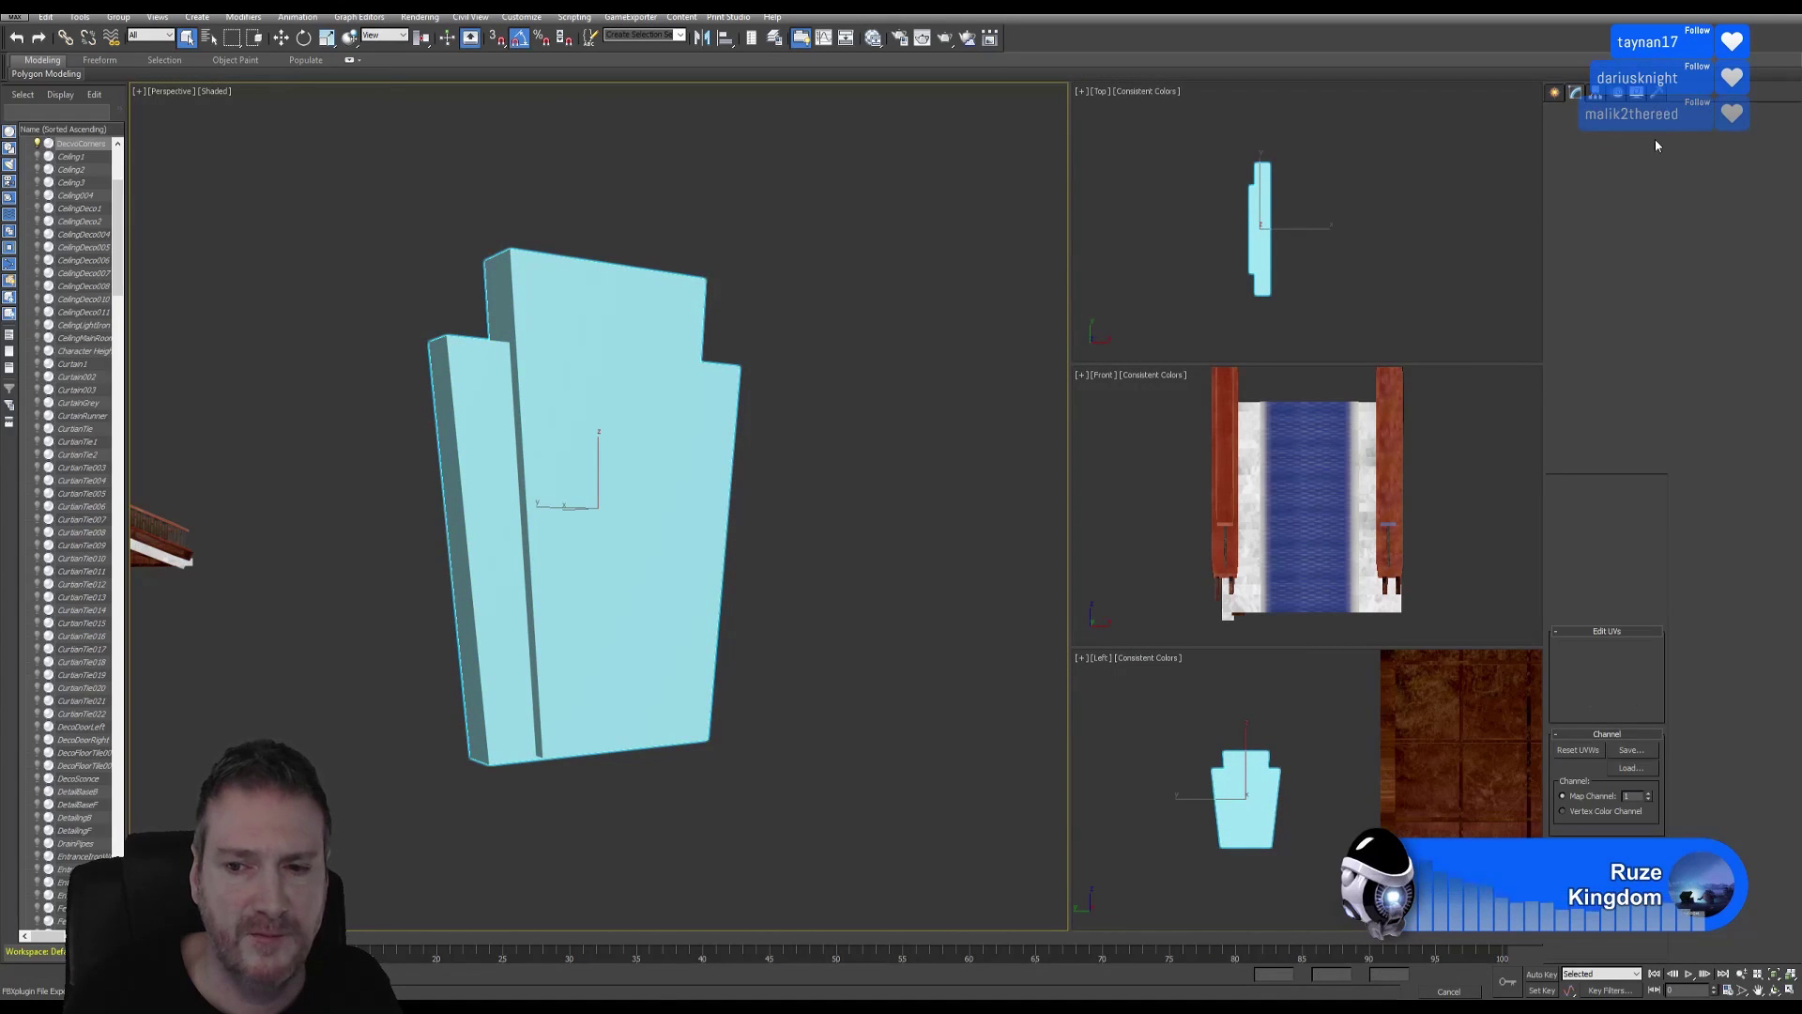
Switch to Substance Painter and save the open staircase project.
key("super+d")
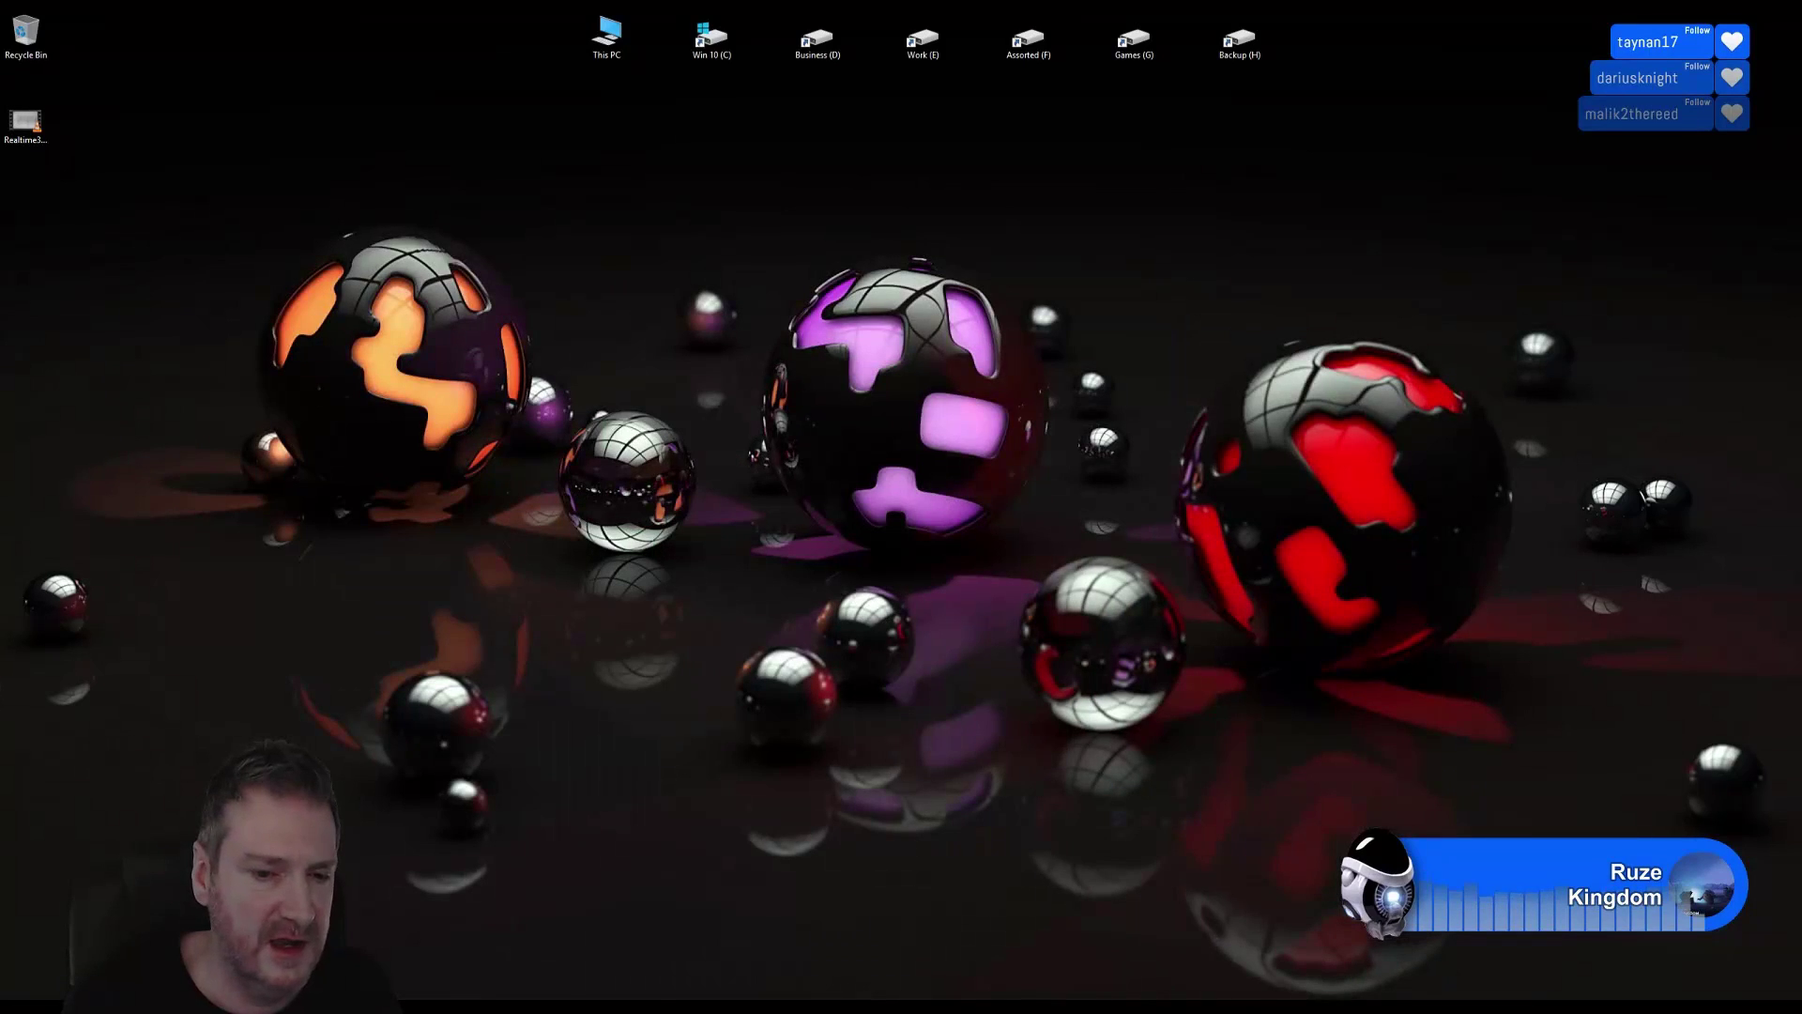
left_click(603, 990)
left_click(16, 18)
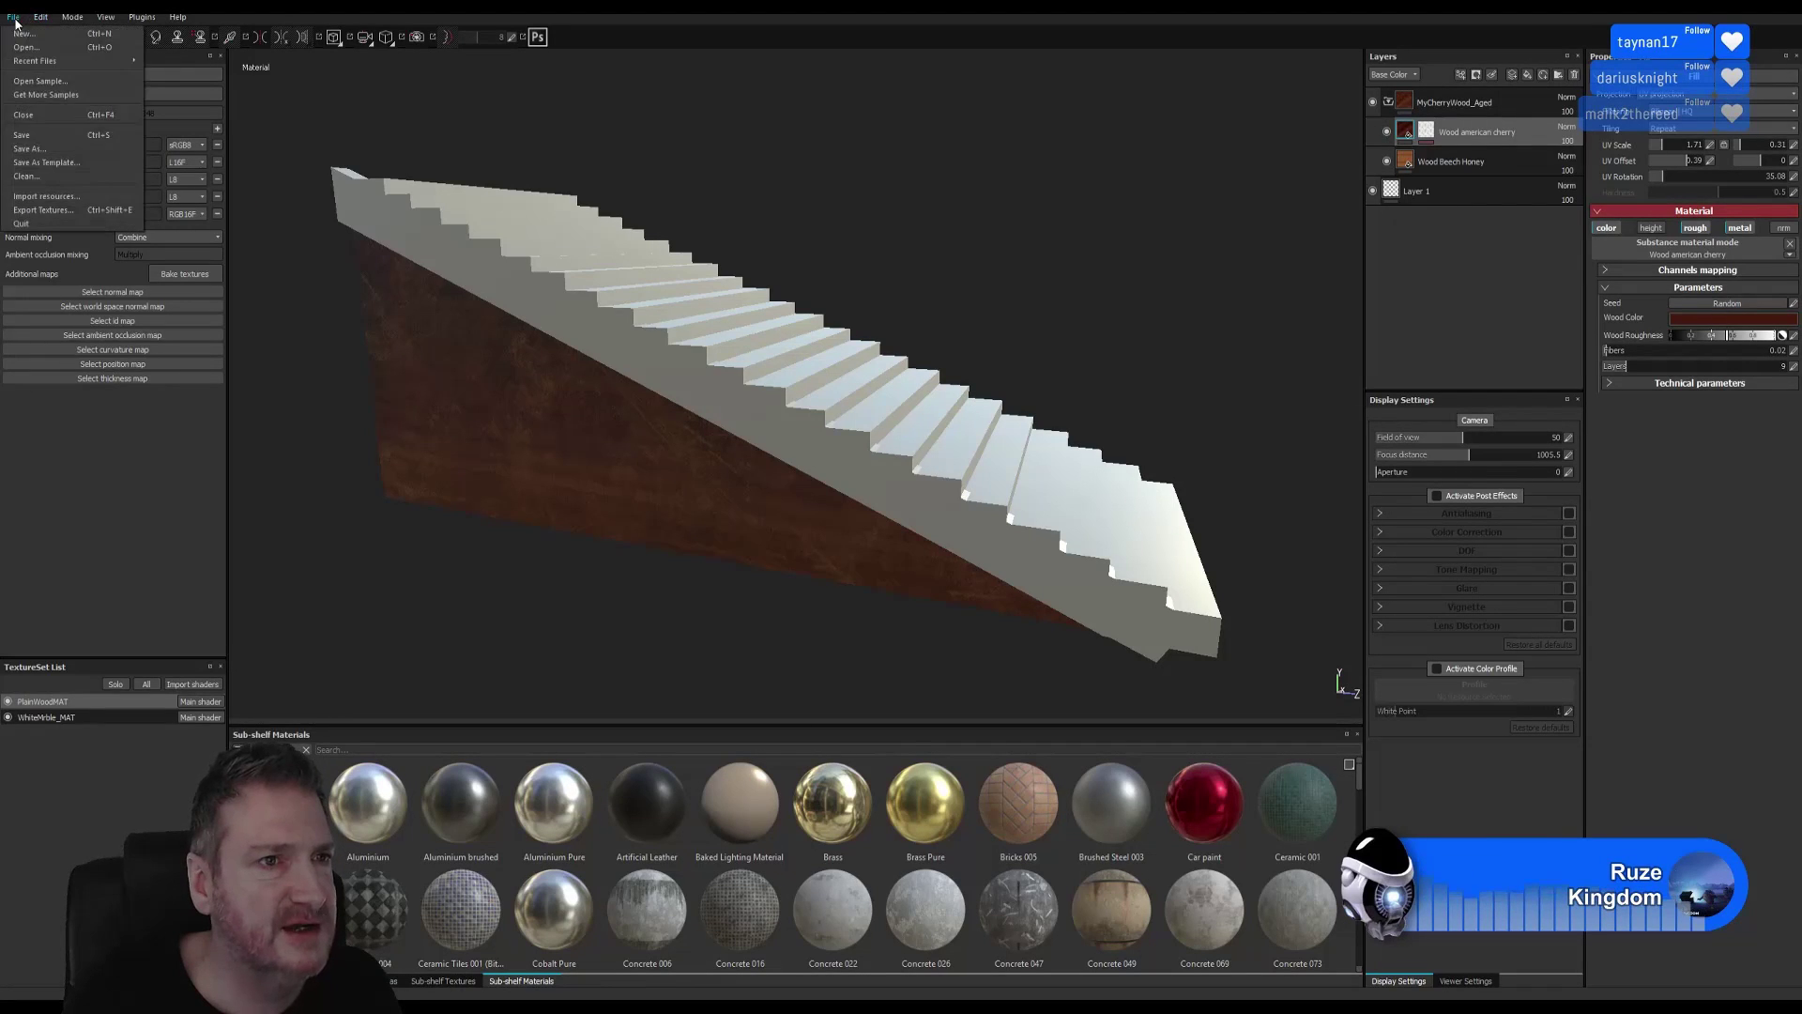
left_click(32, 135)
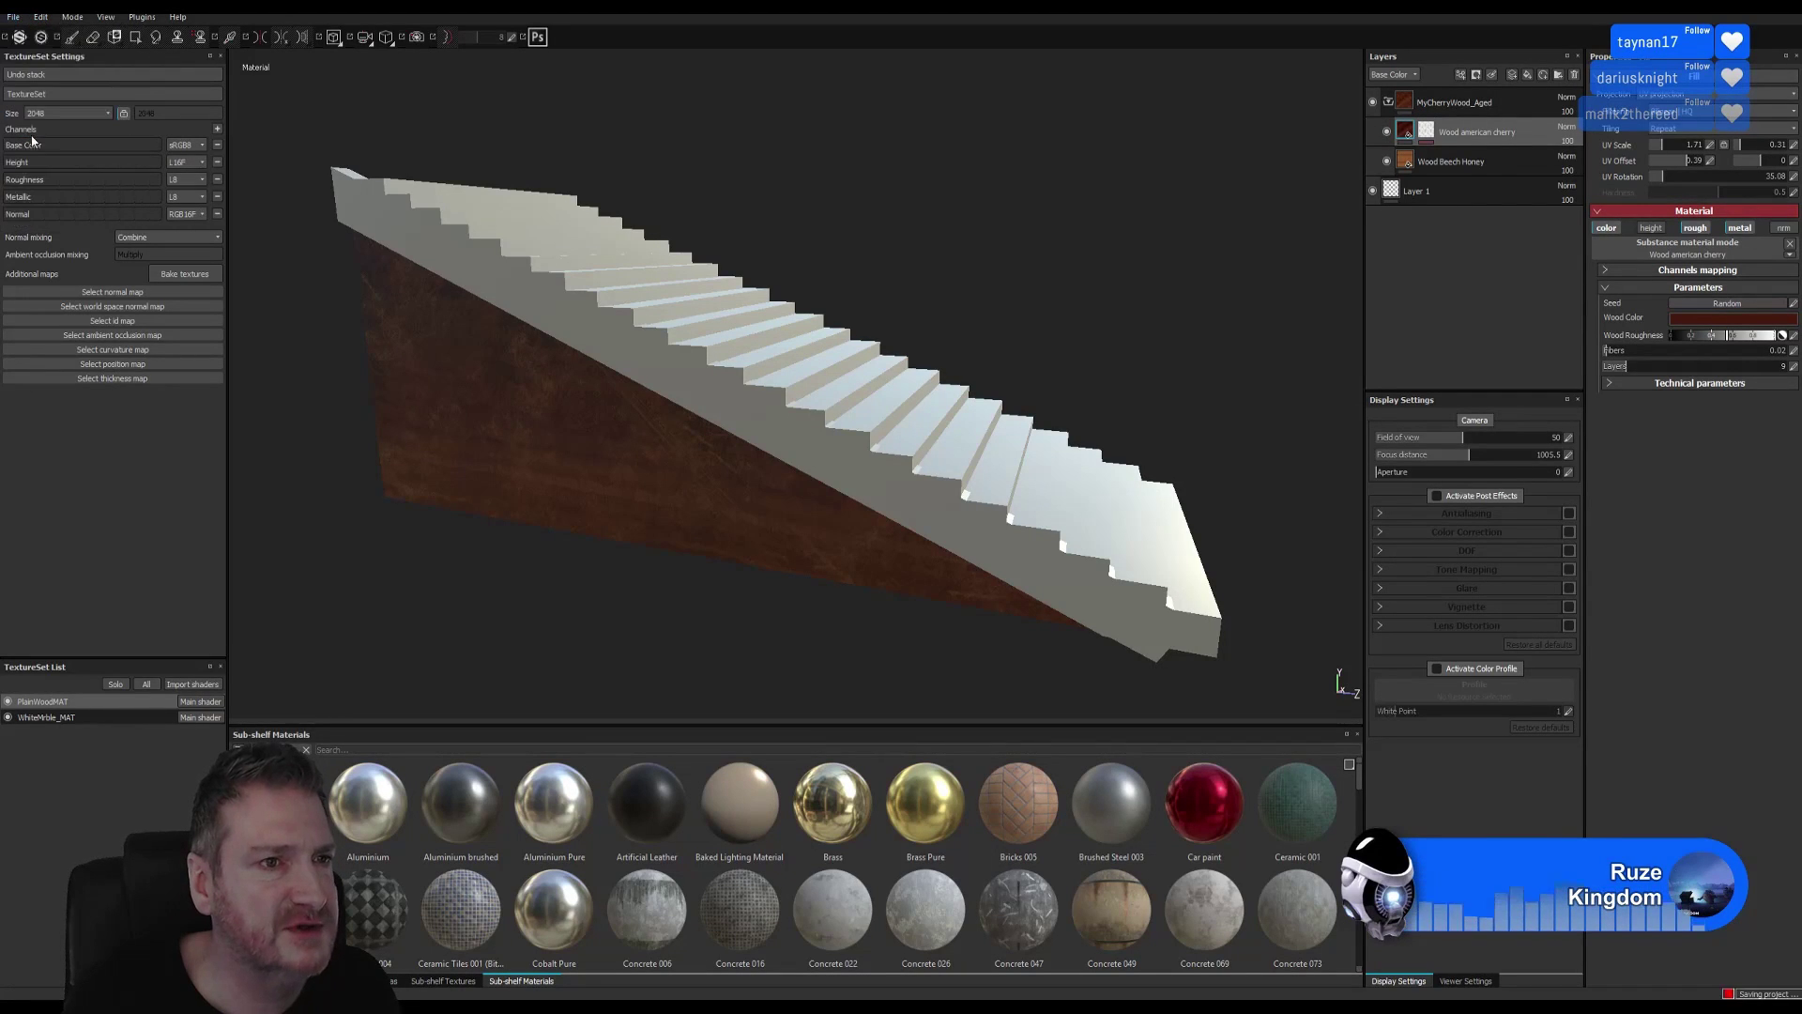
Create a new project from DecvoCorners.FBX in the Panels folder, using the Unreal Engine 4 template at 2048 resolution.
left_click(15, 16)
left_click(33, 38)
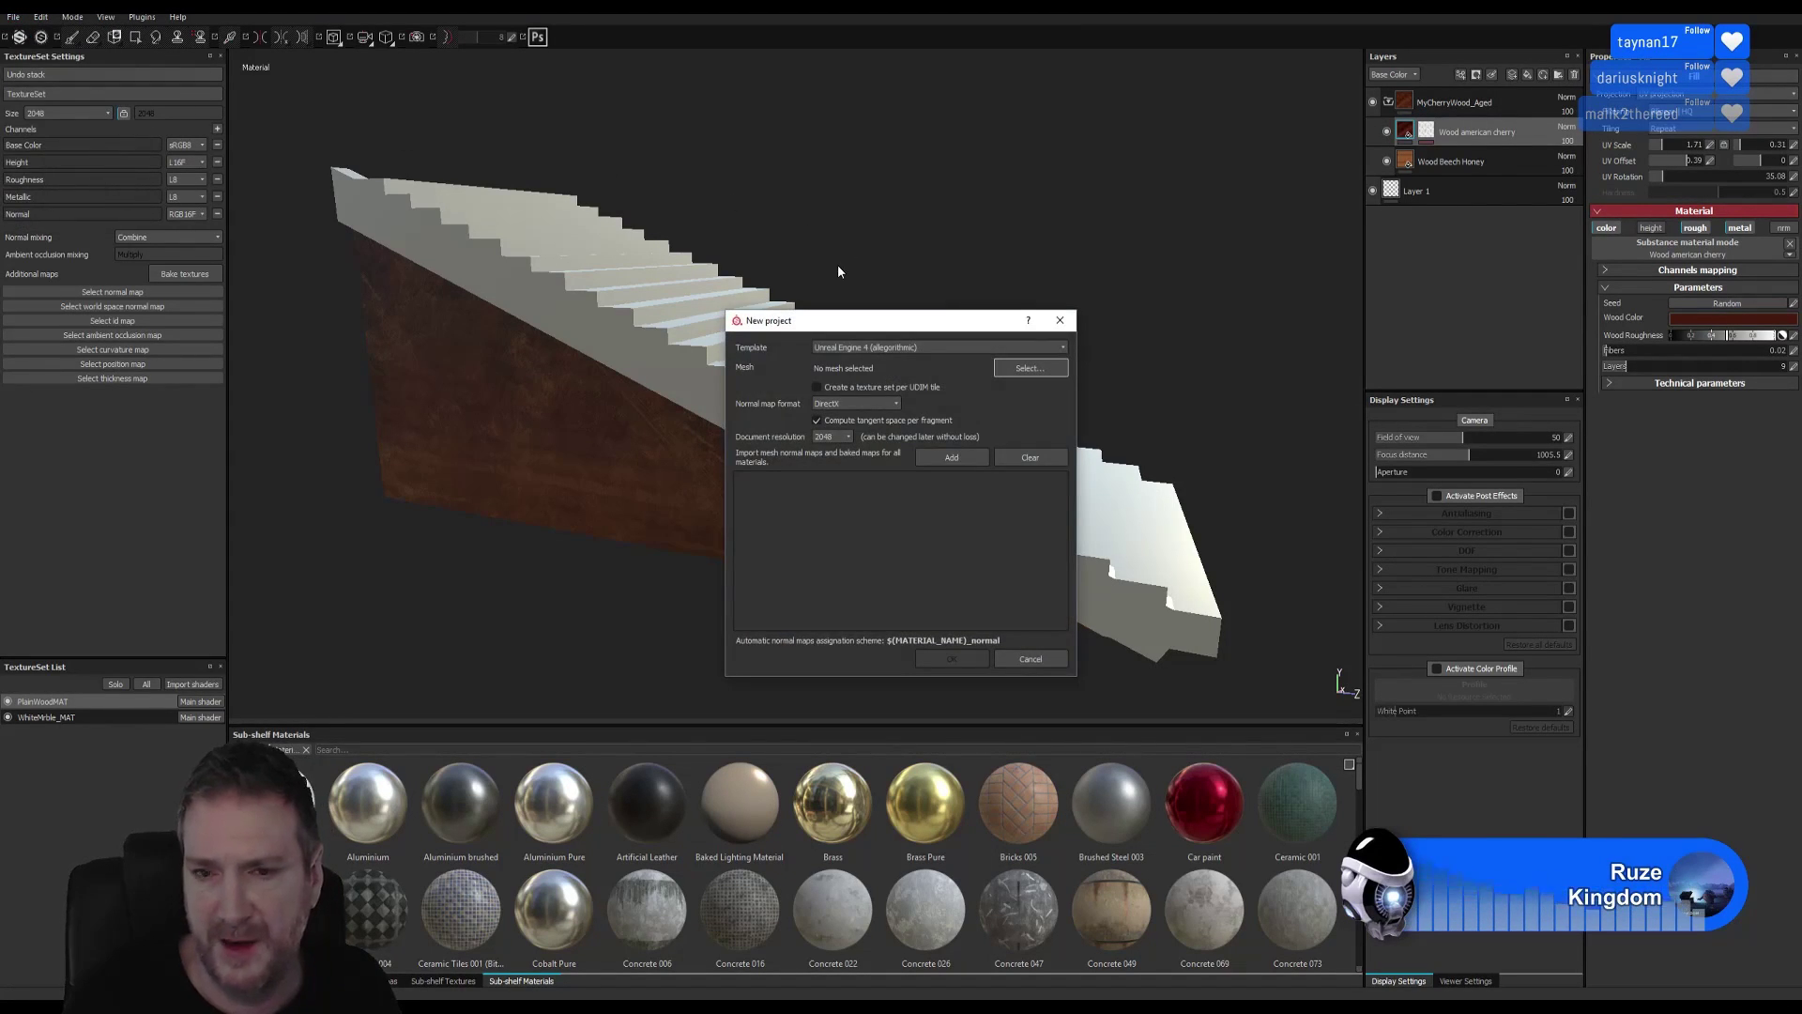
left_click(1024, 369)
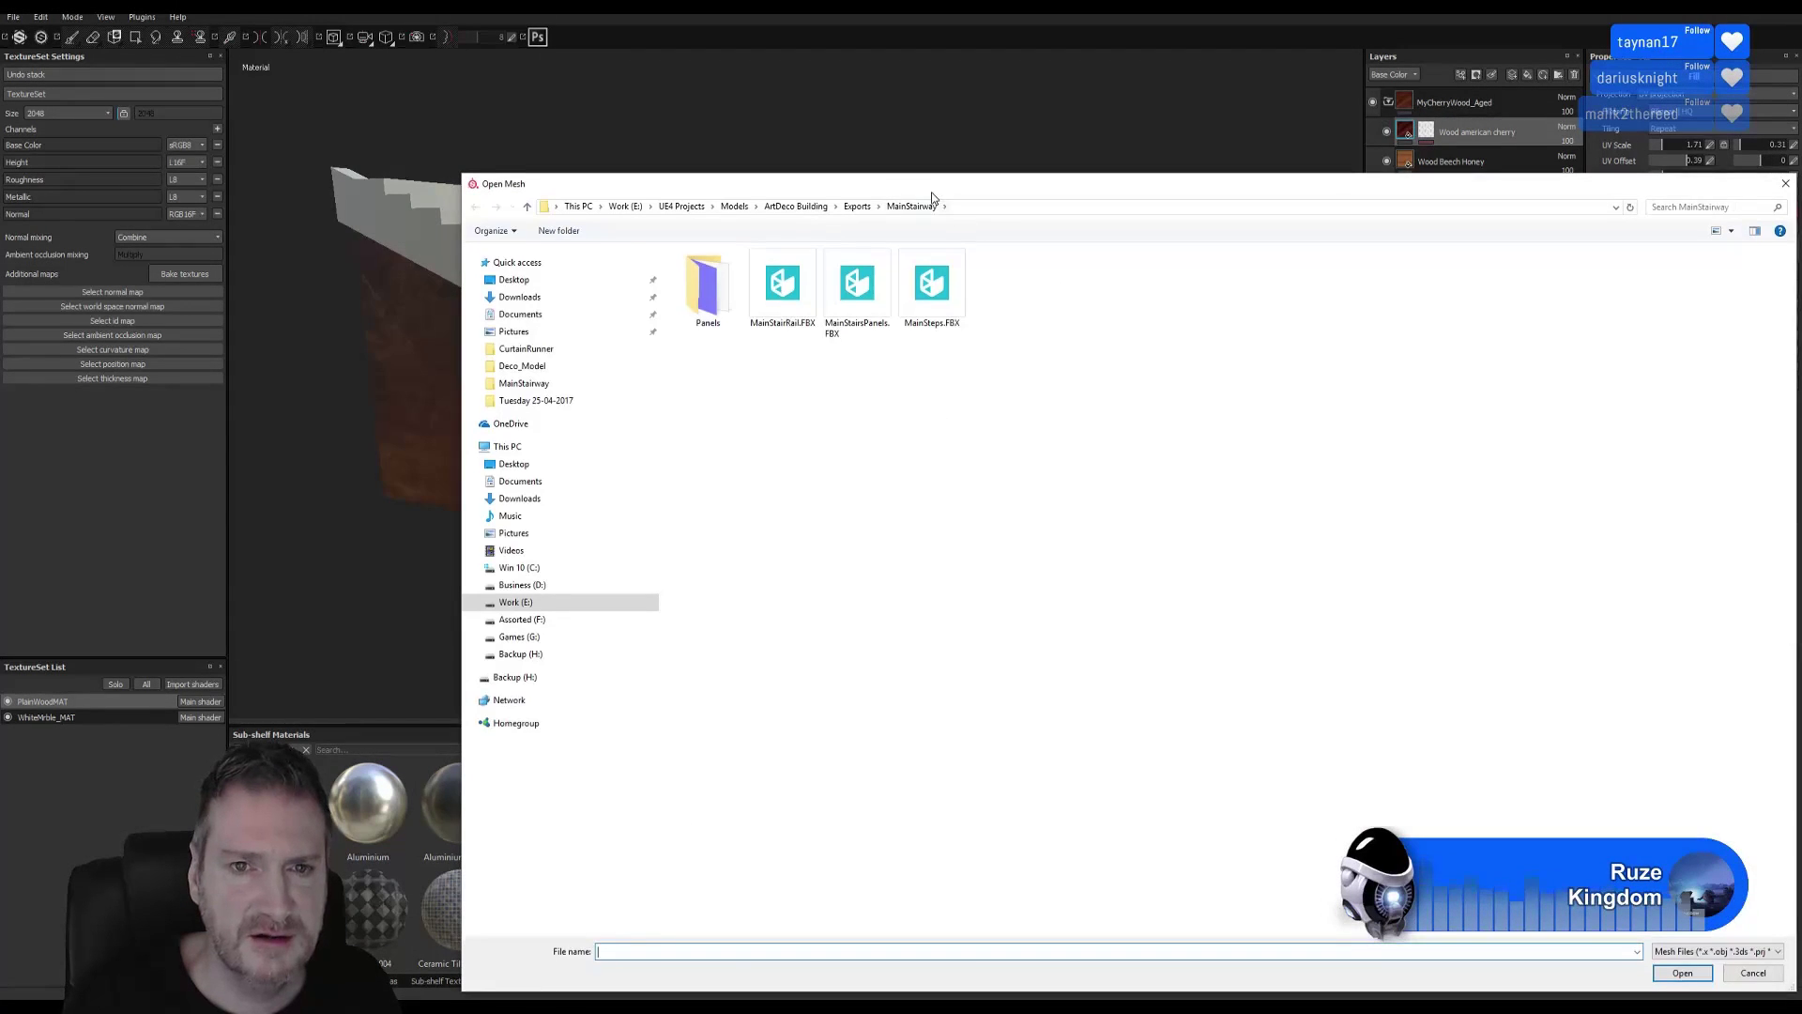
left_click_drag(929, 184, 747, 126)
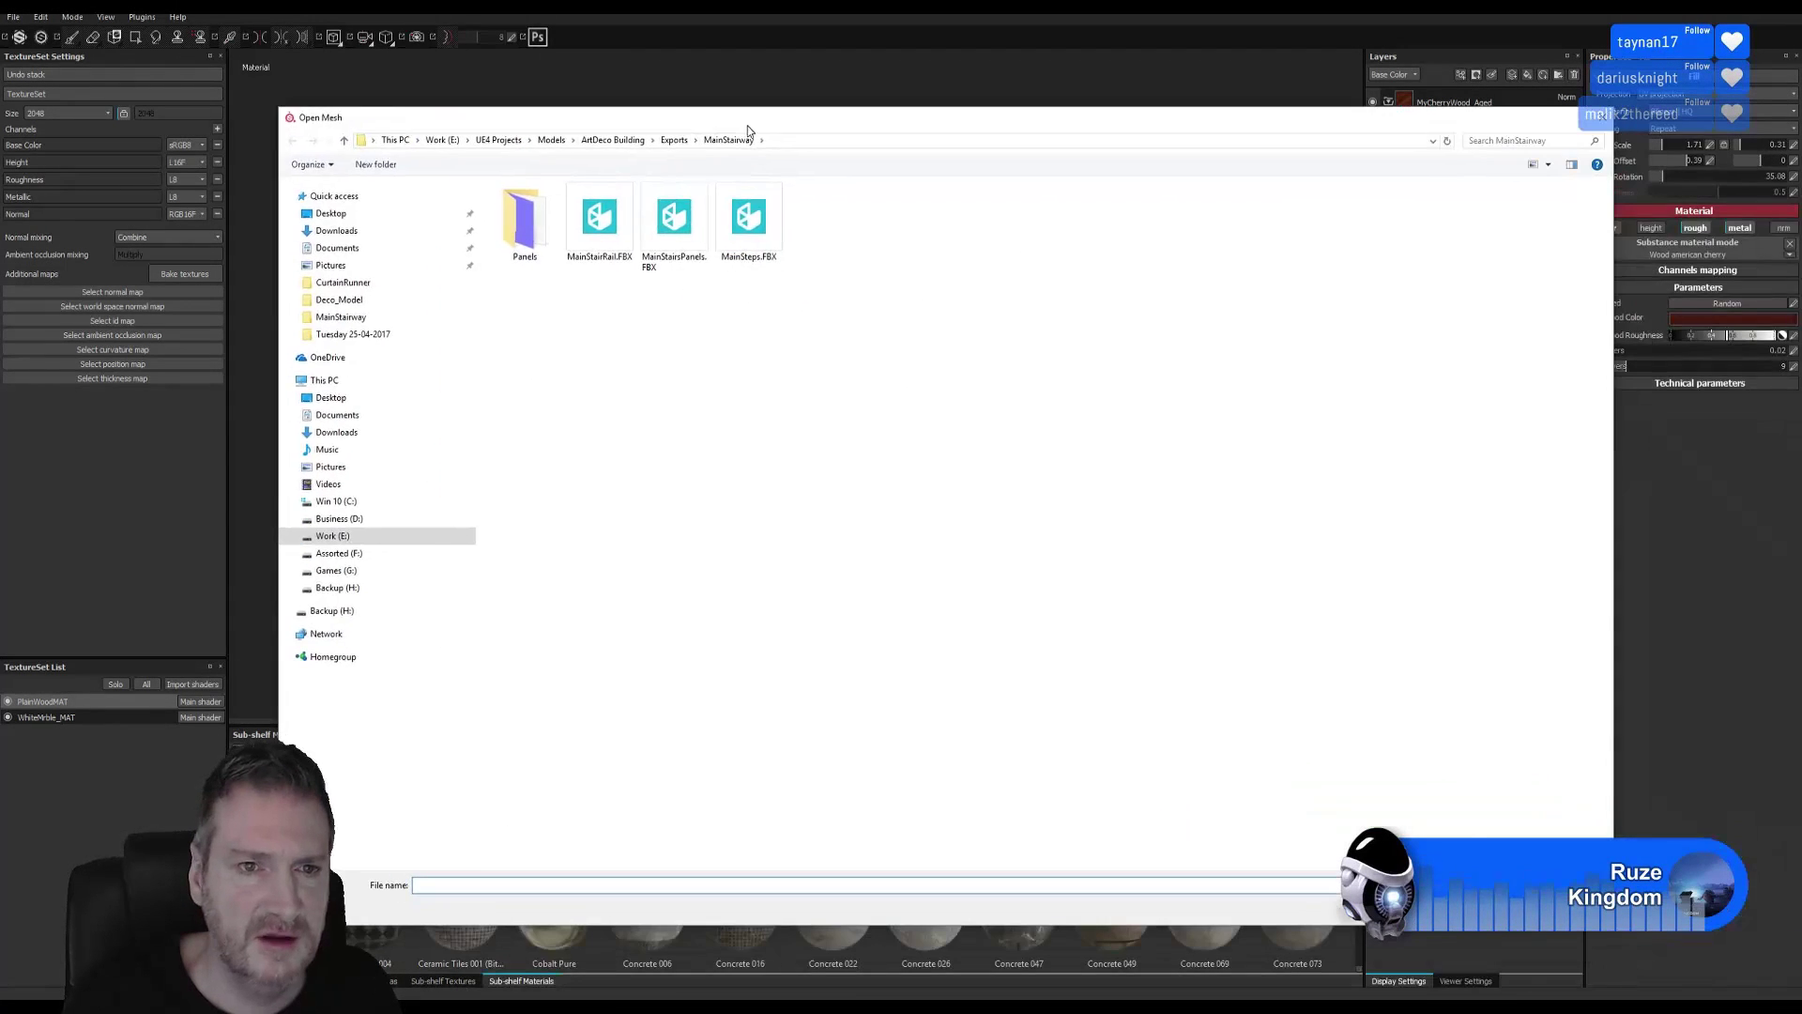
double_click(532, 229)
key("Escape")
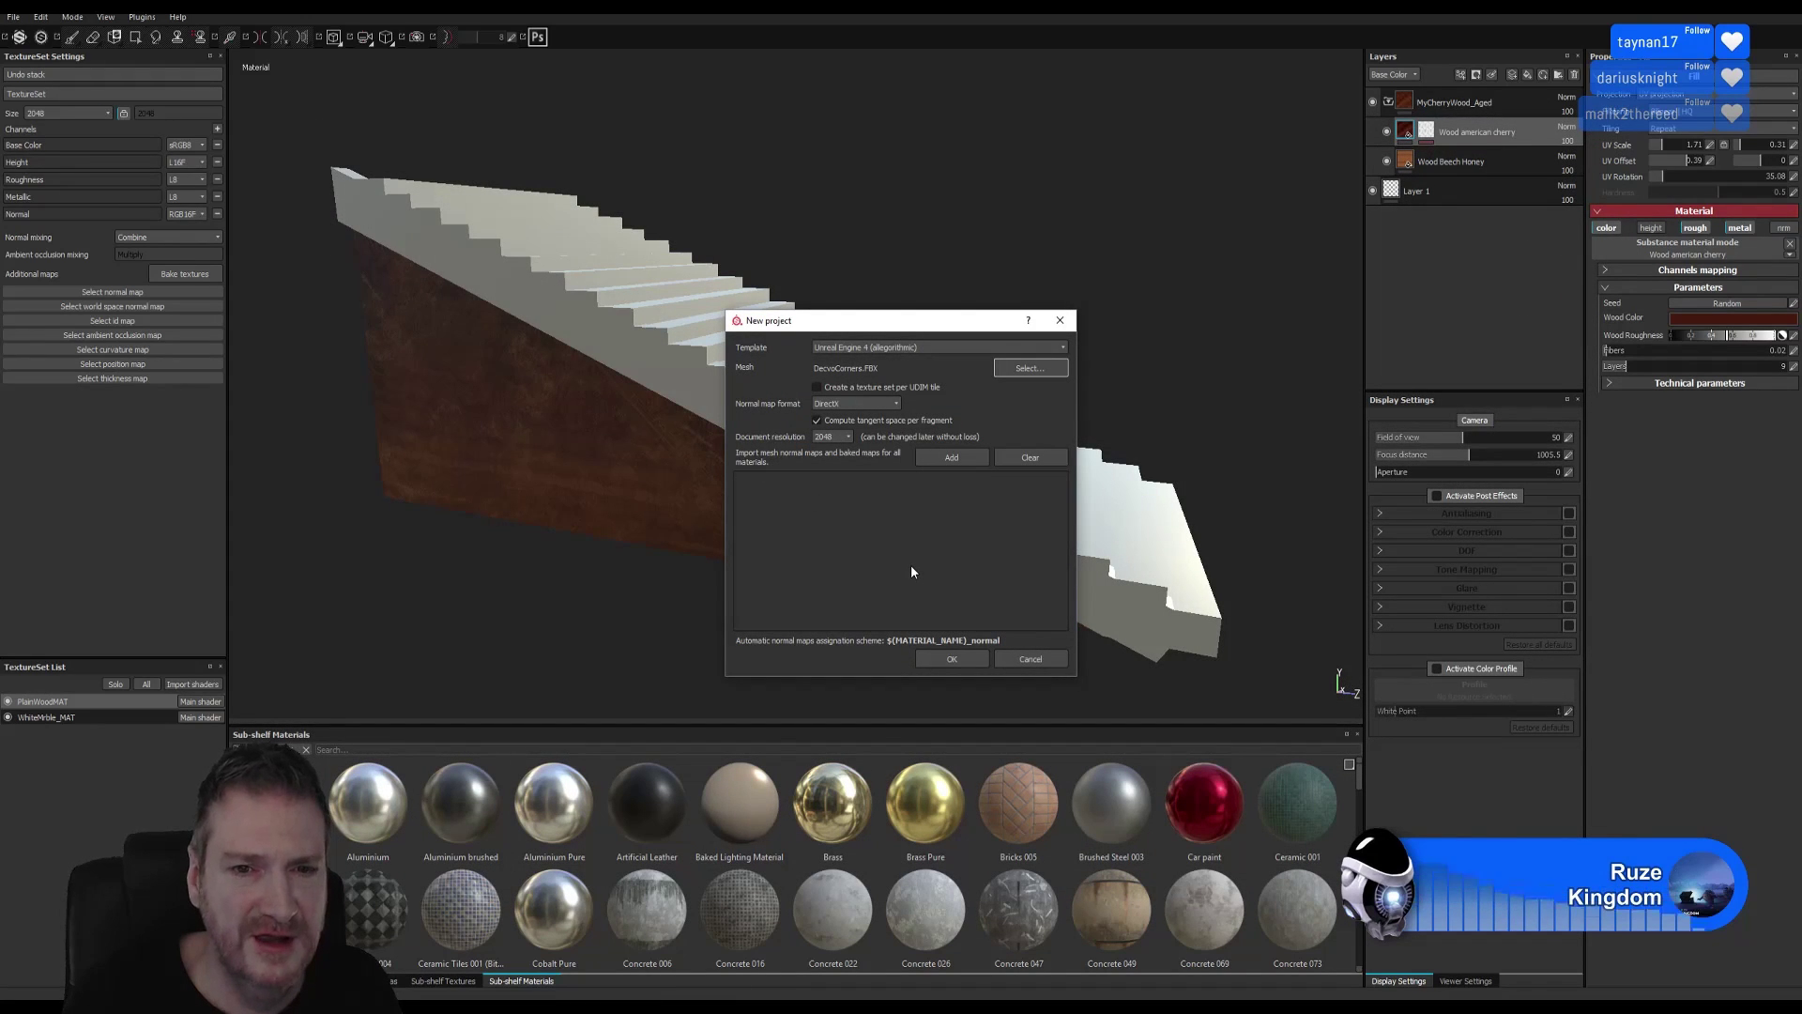
left_click(832, 387)
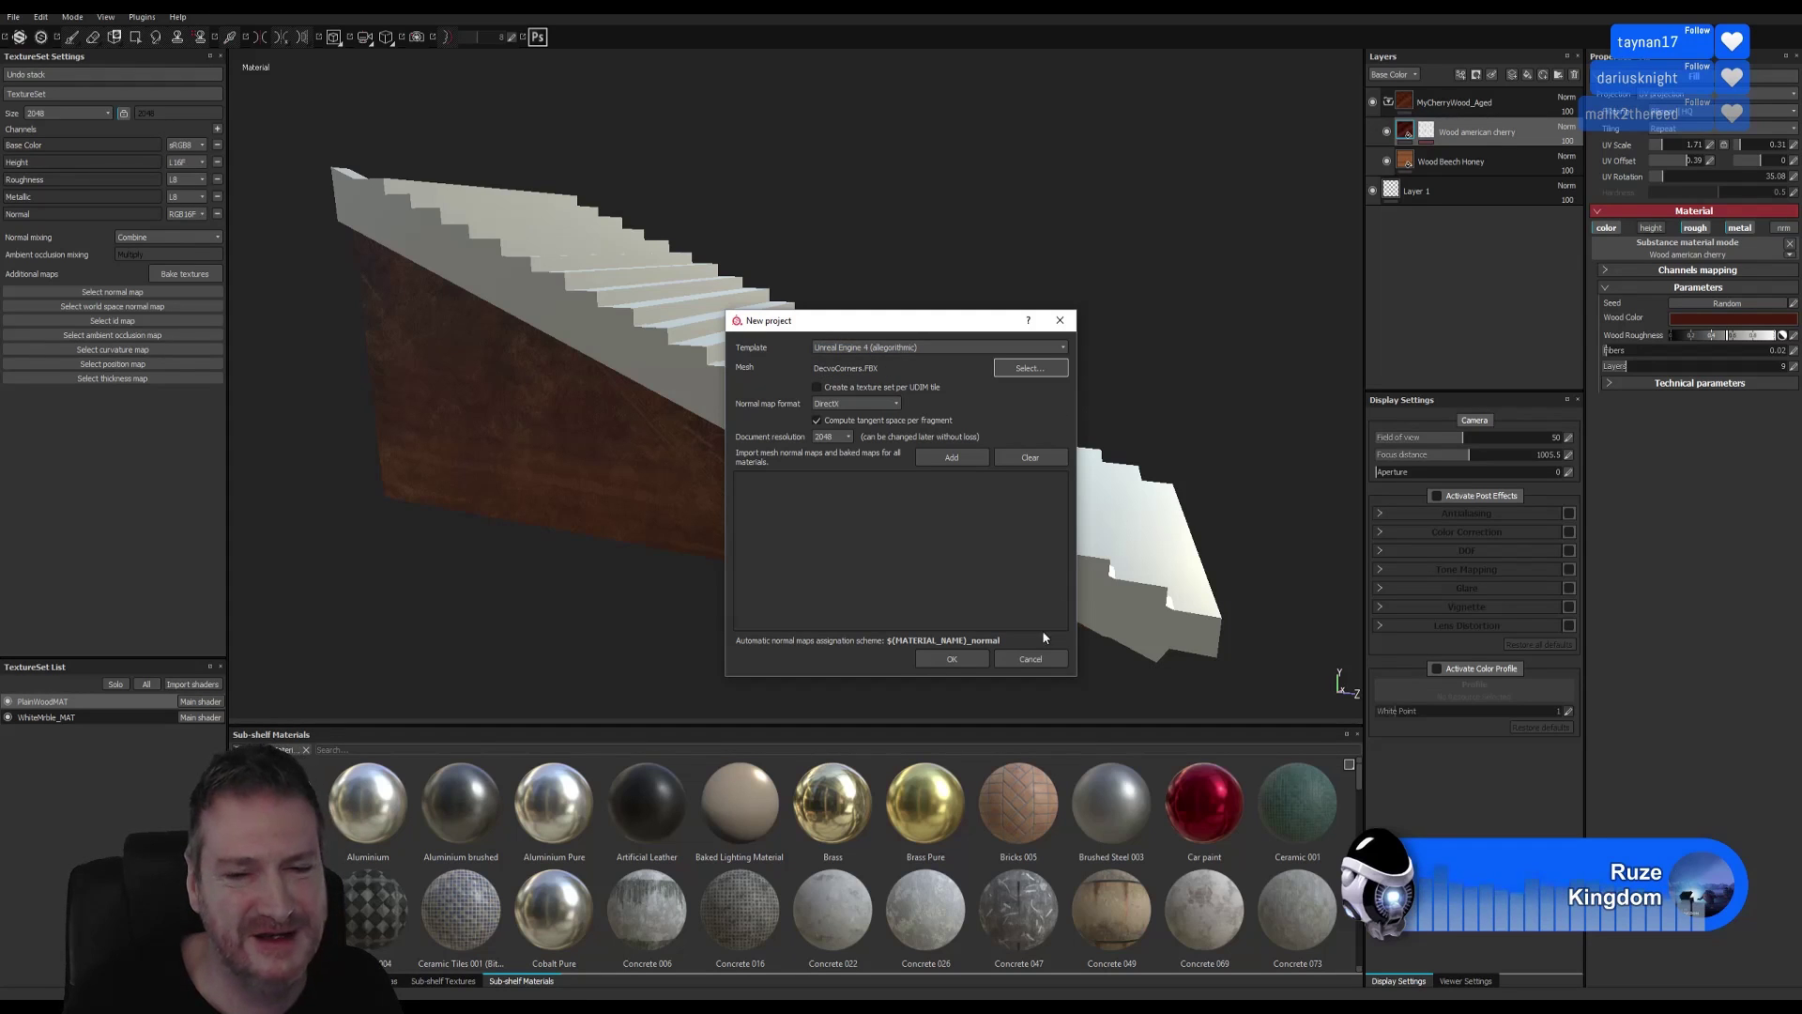
left_click(952, 658)
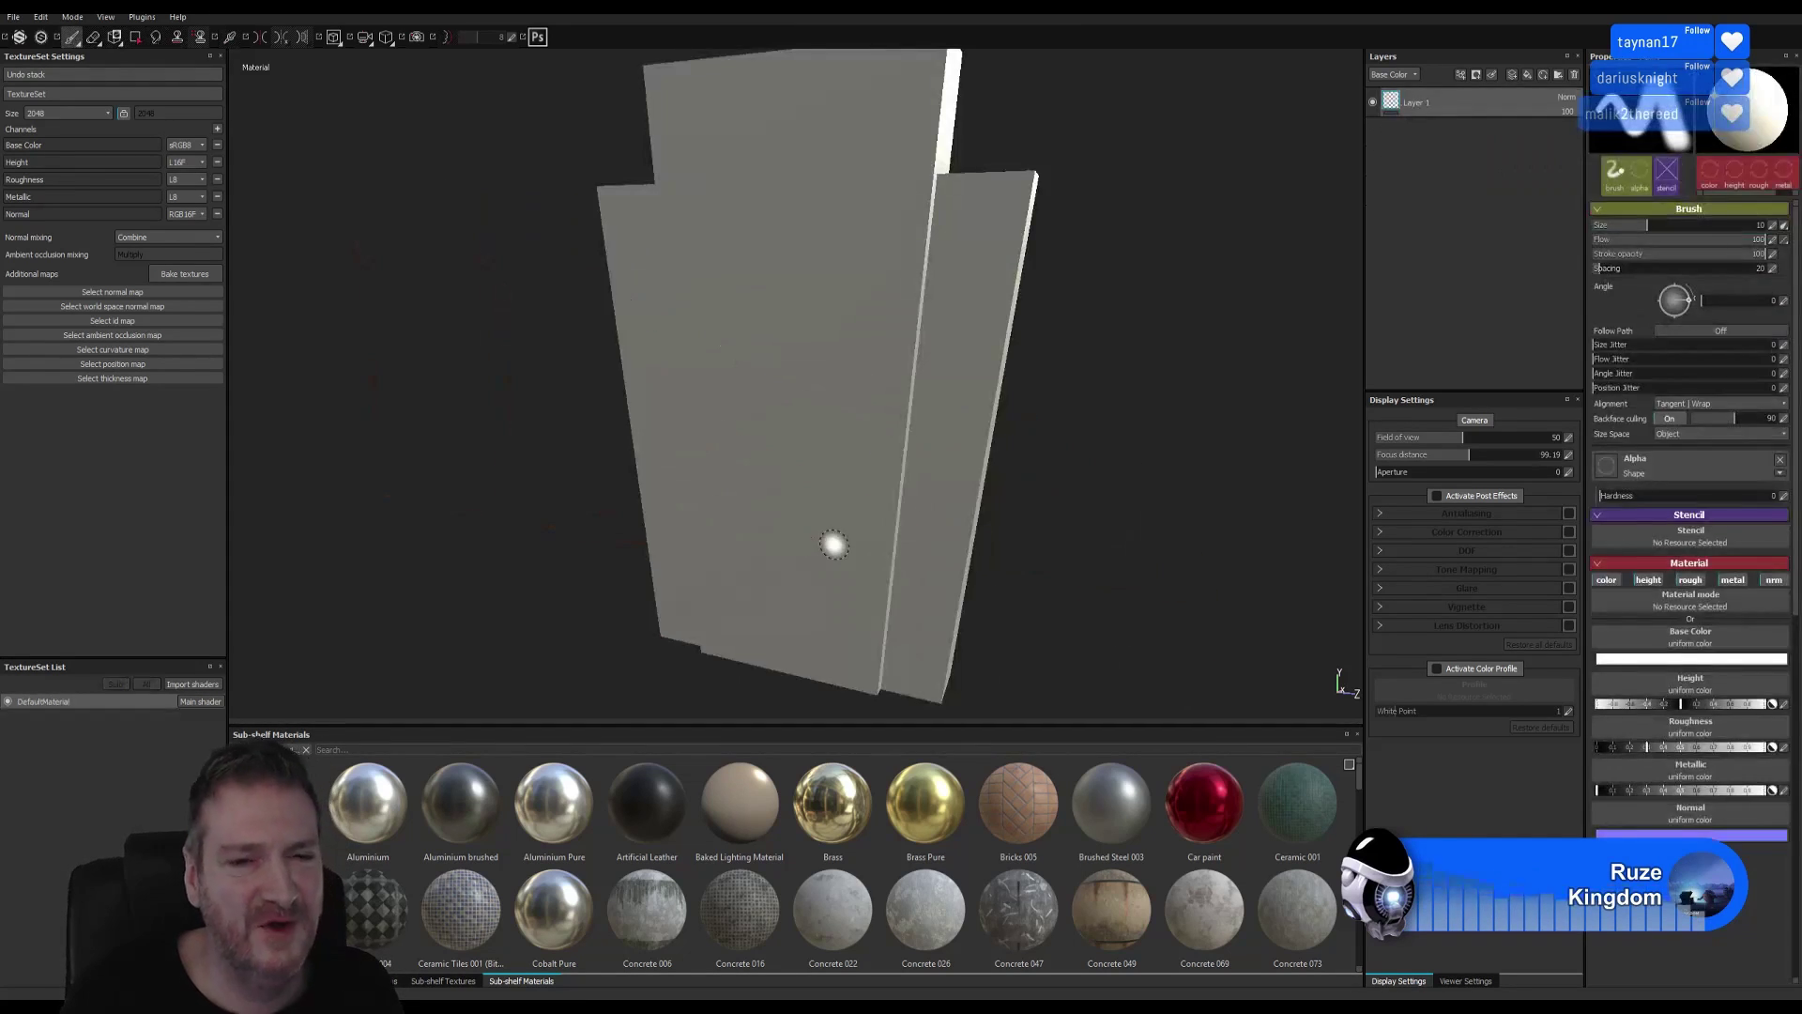
Apply the MyCherryWood_Aged smart material to the fan mesh.
left_click_drag(788, 444, 794, 460, "alt")
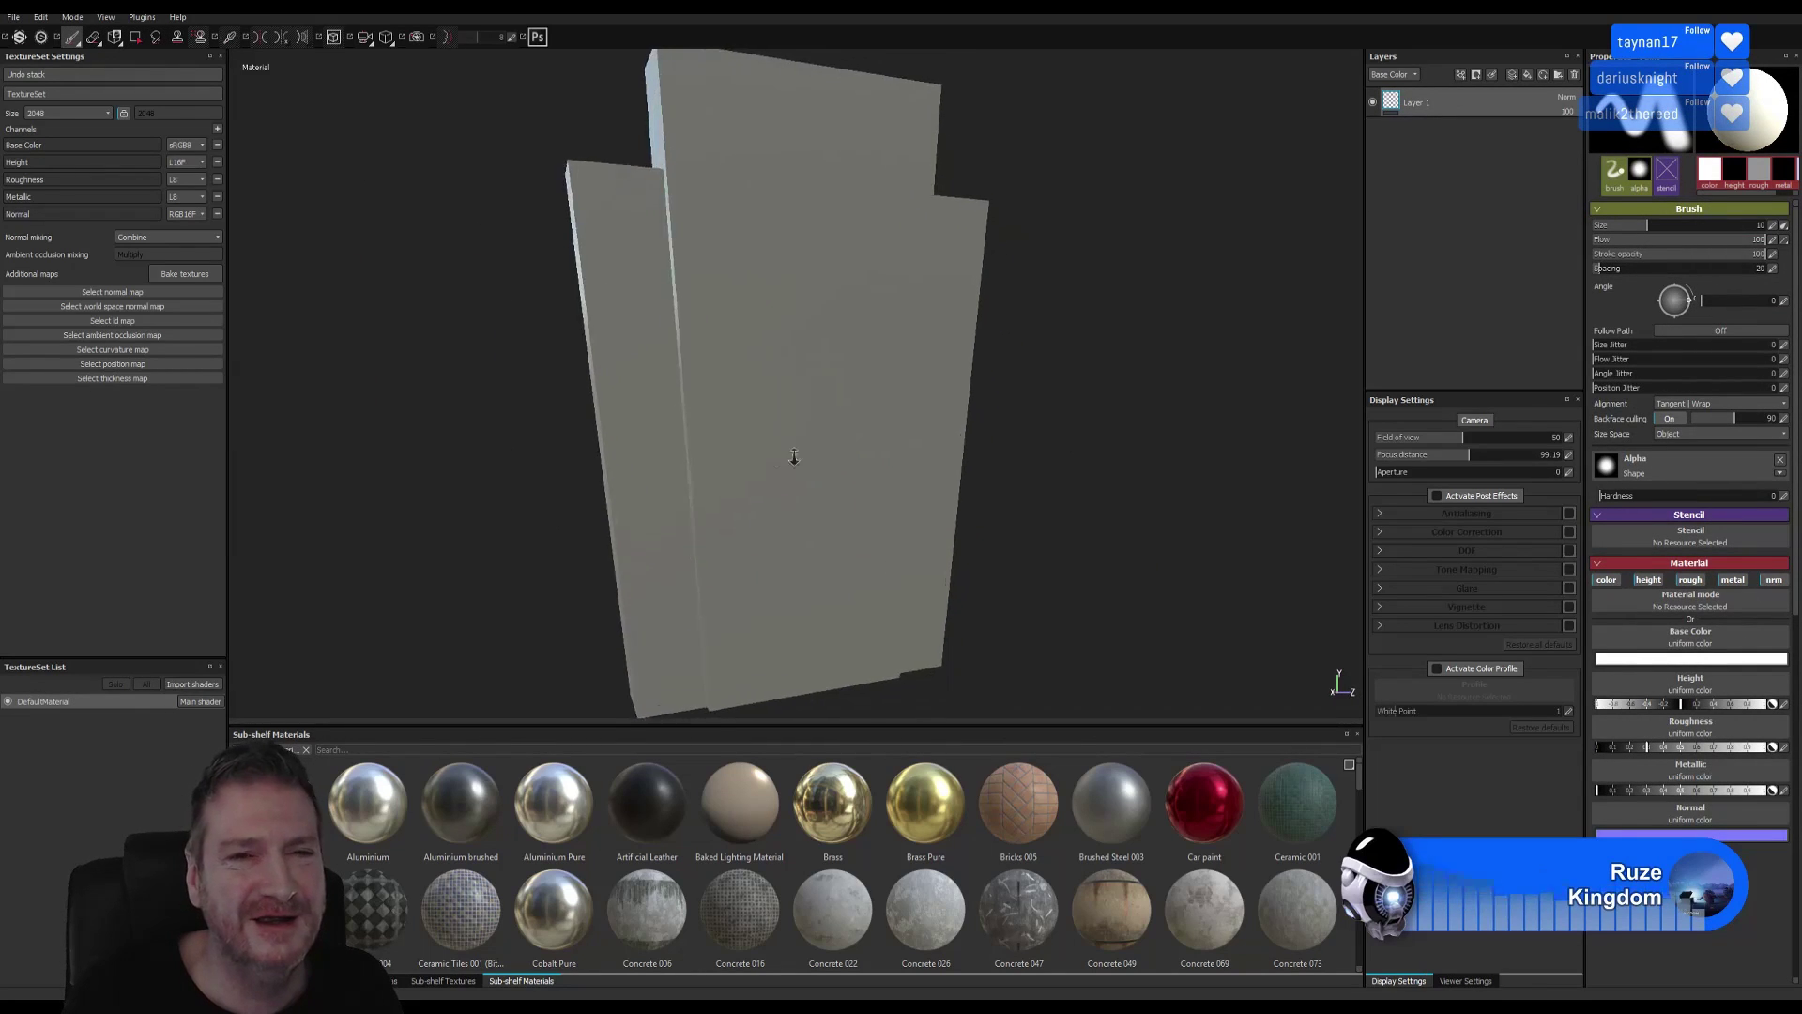
right_click_drag(794, 461, 402, 571, "alt")
right_click_drag(648, 484, 553, 519, "alt")
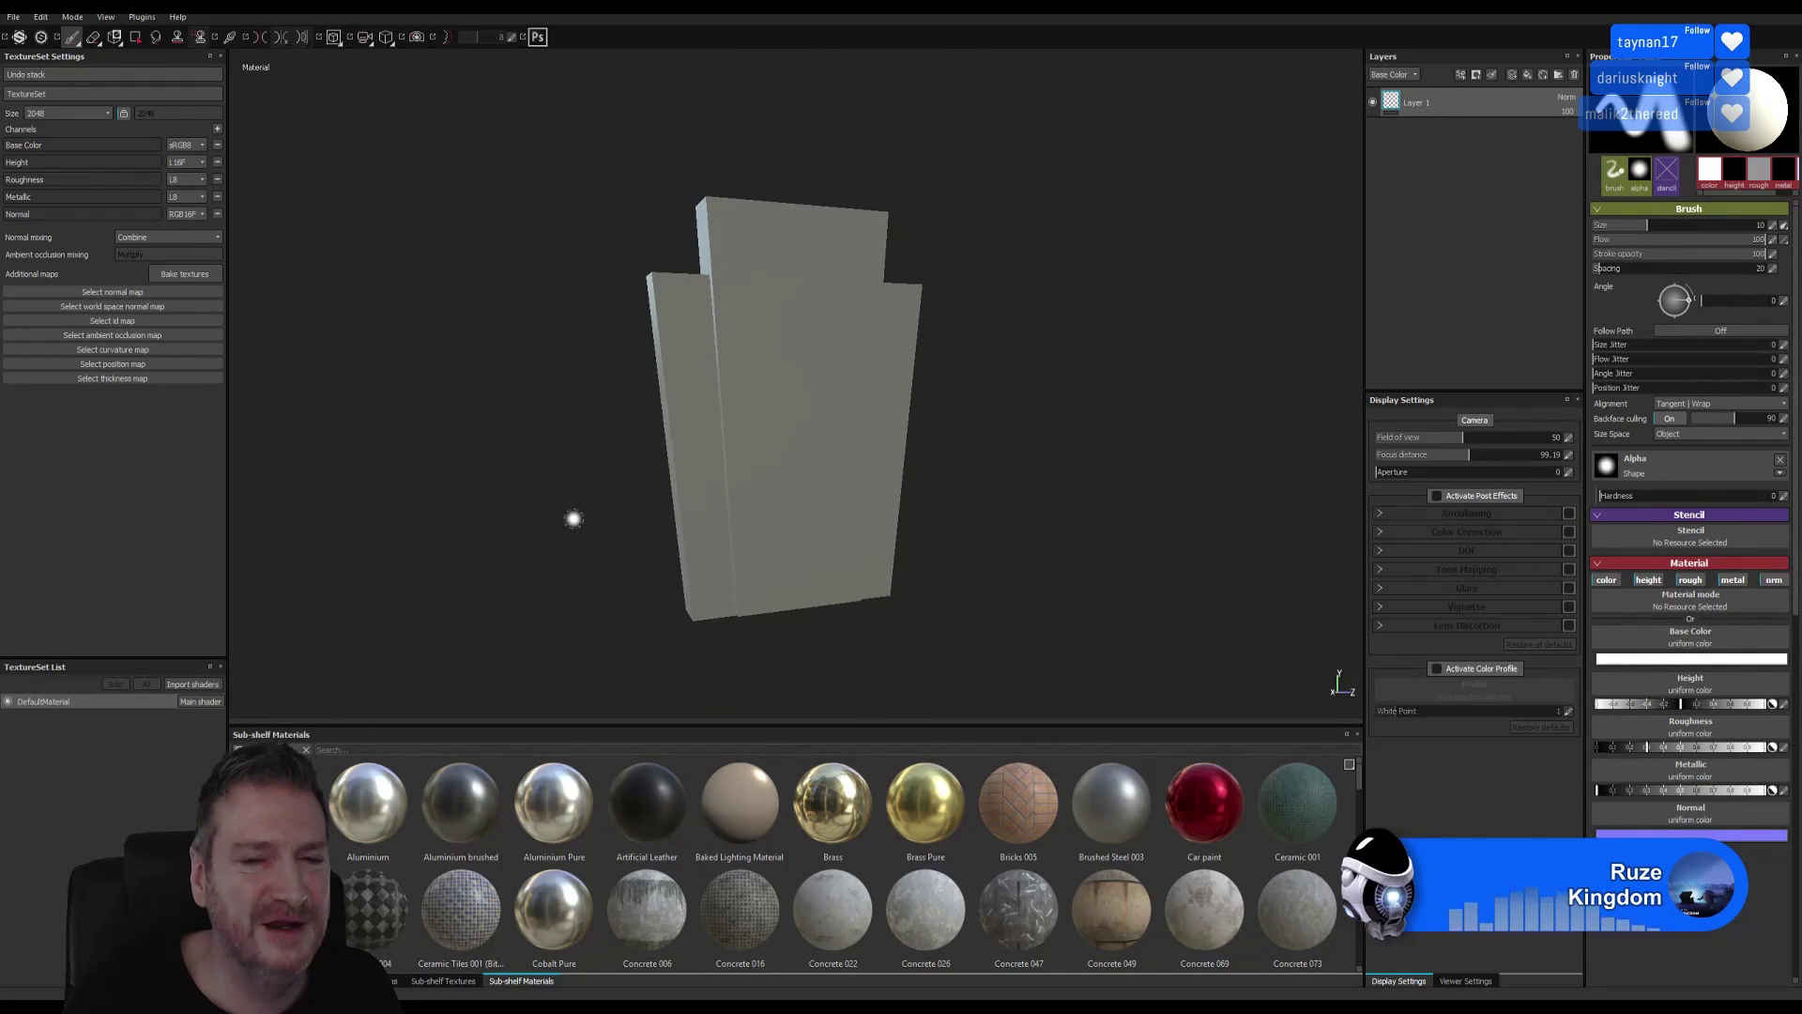
left_click_drag(572, 515, 615, 503)
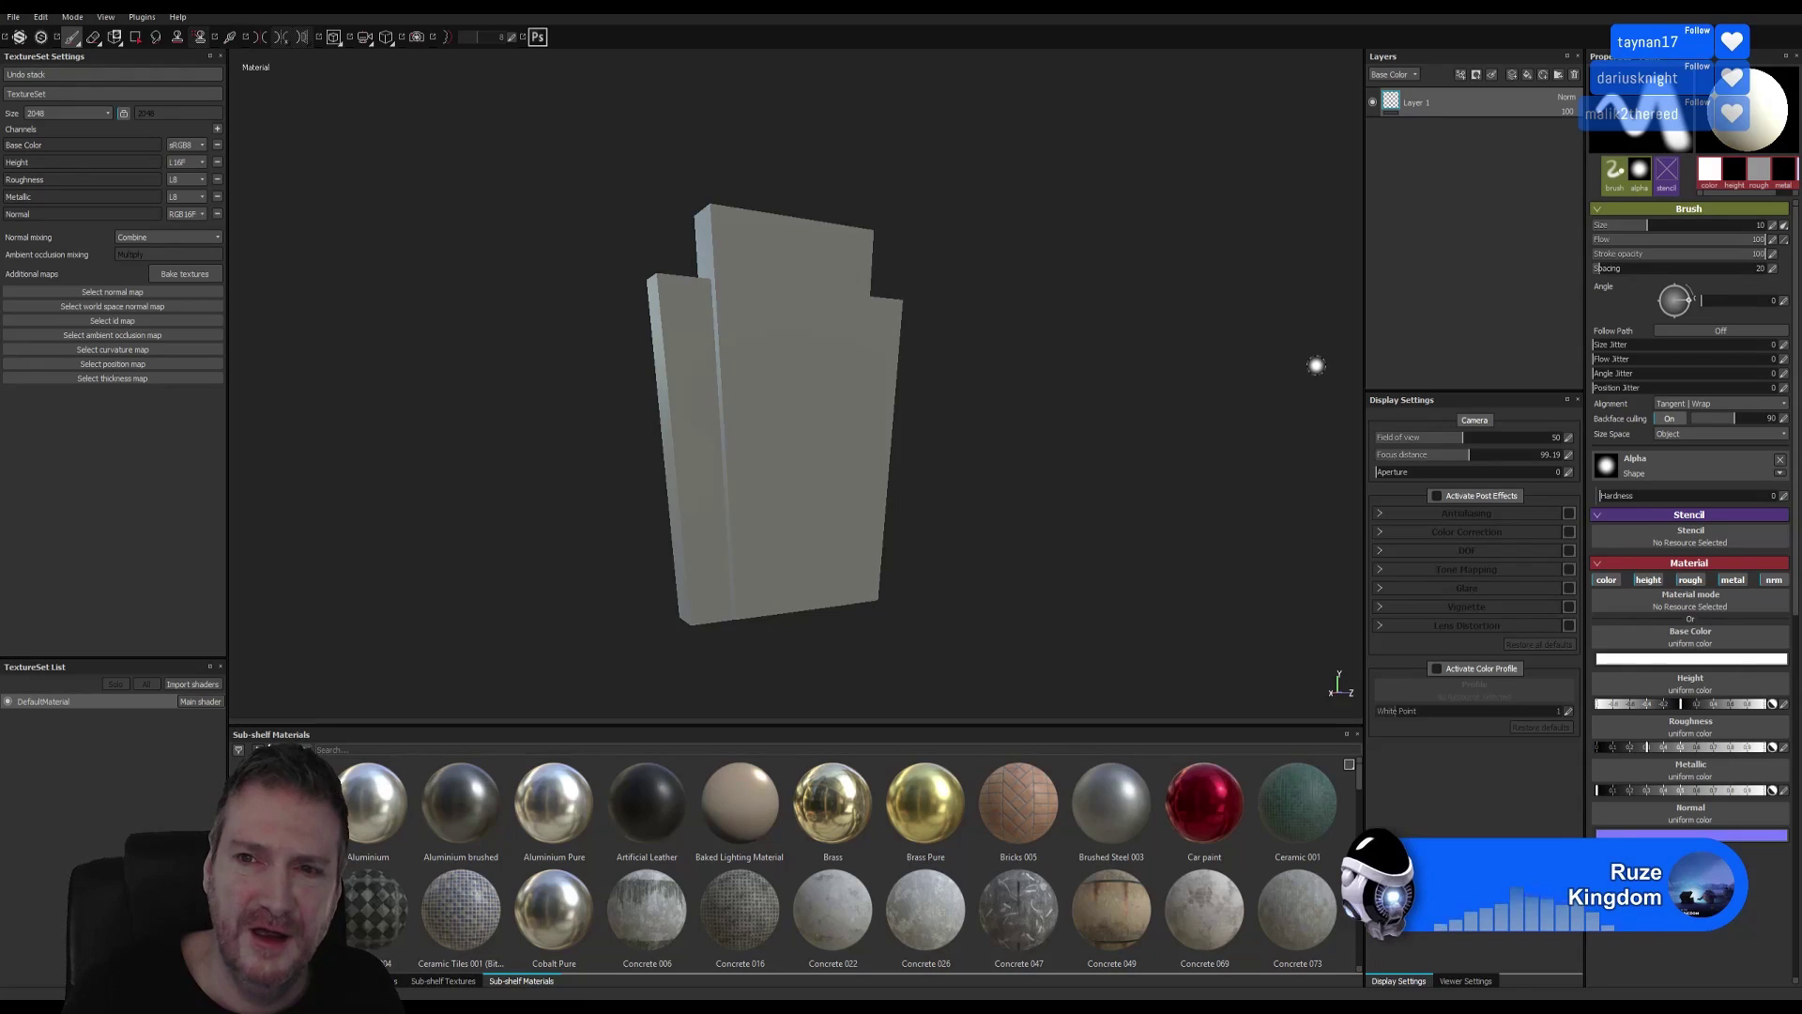
left_click(1545, 79)
scroll(1682, 187, "down", 5)
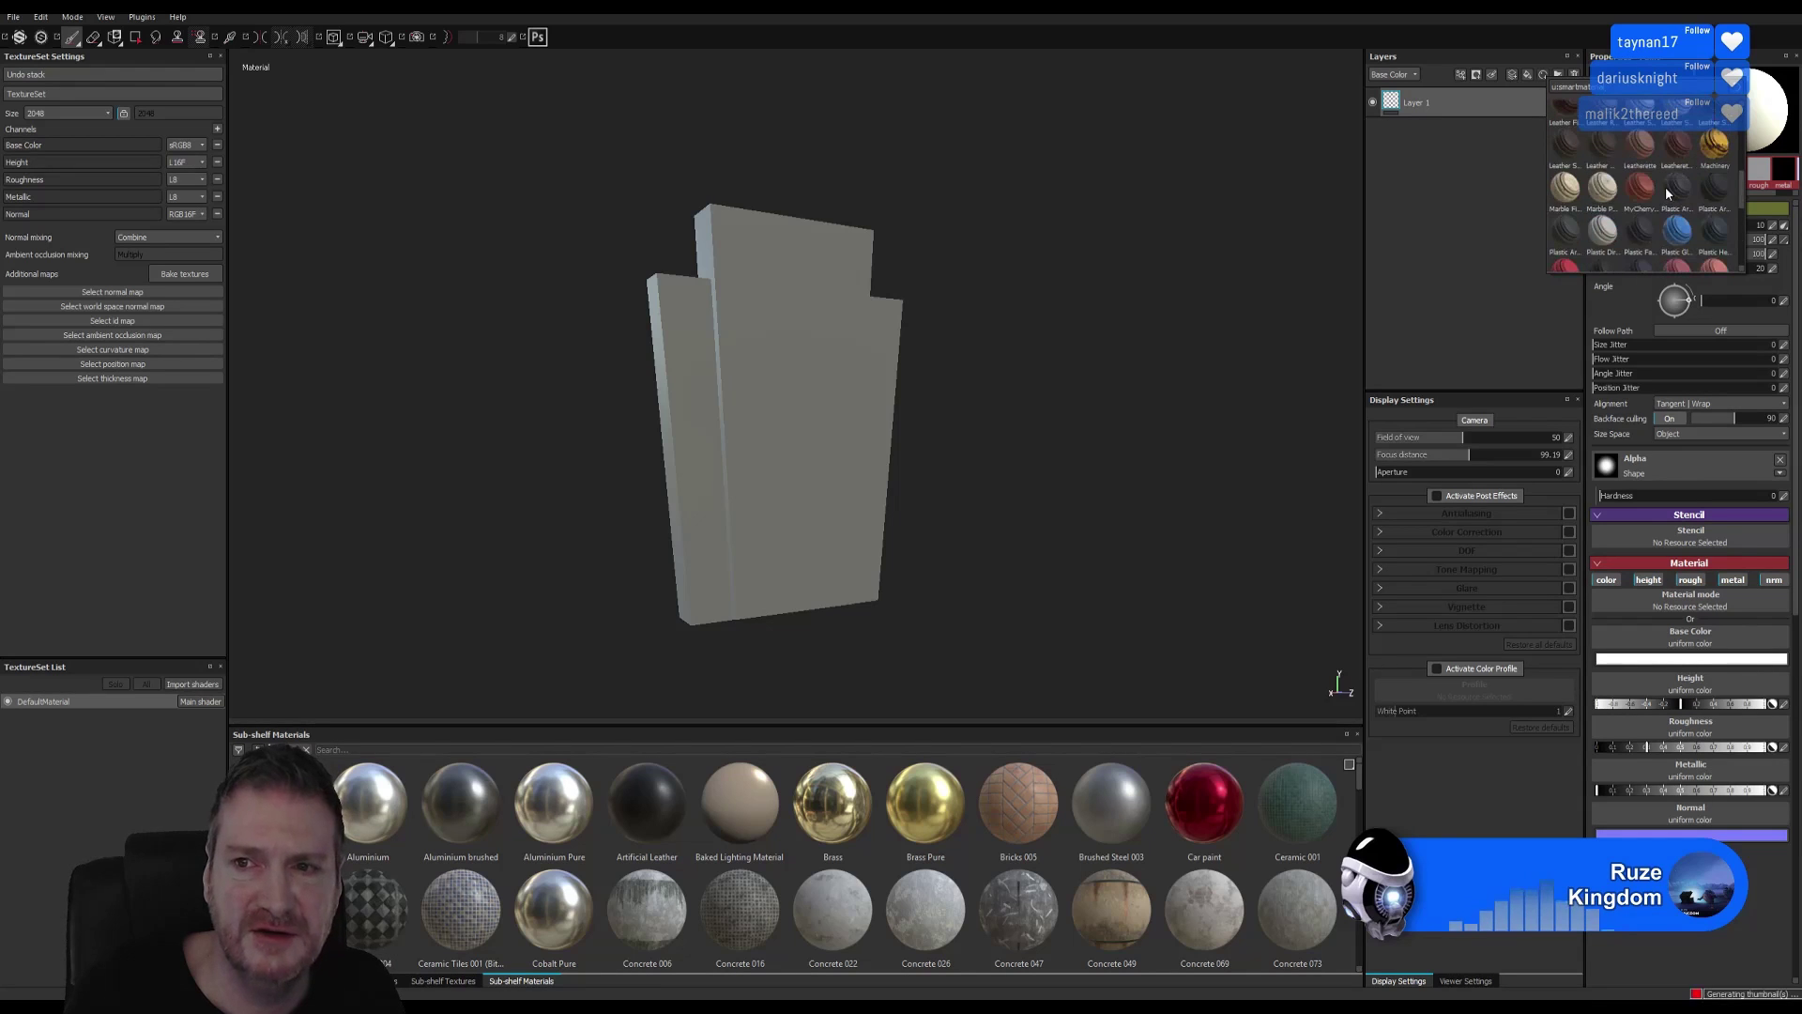
left_click(1647, 190)
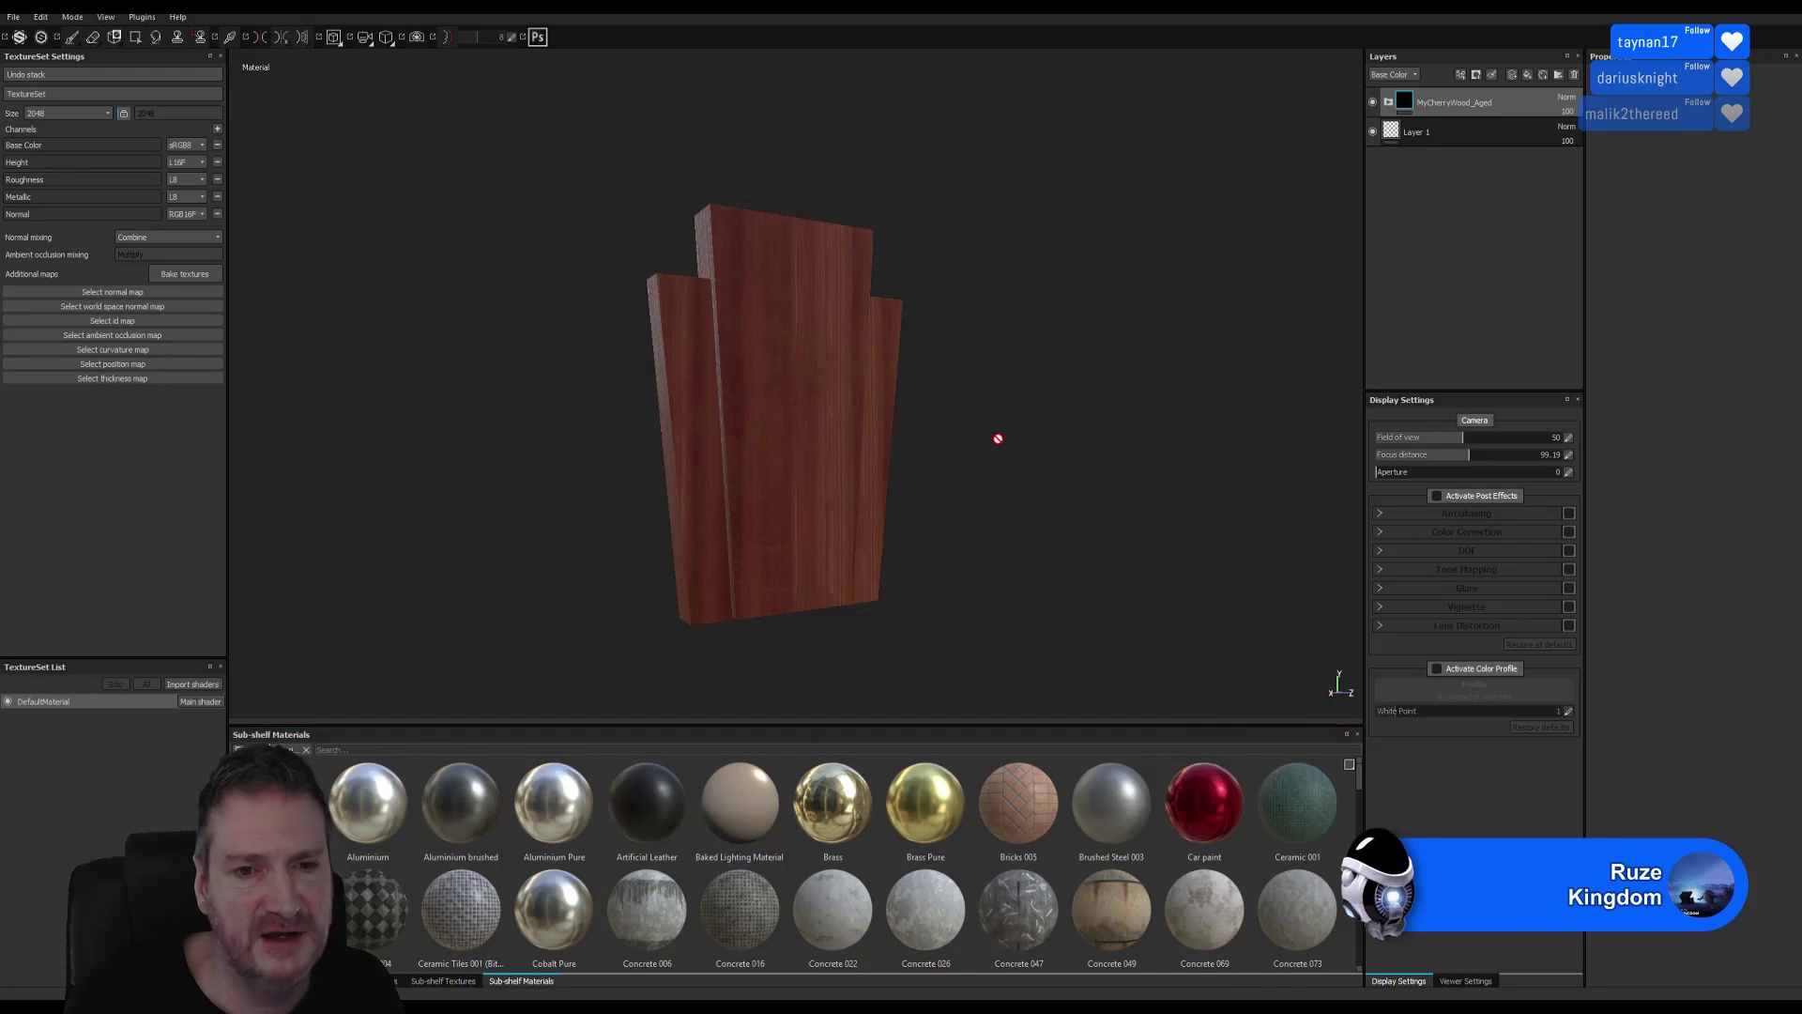
left_click_drag(1022, 421, 986, 435, "alt")
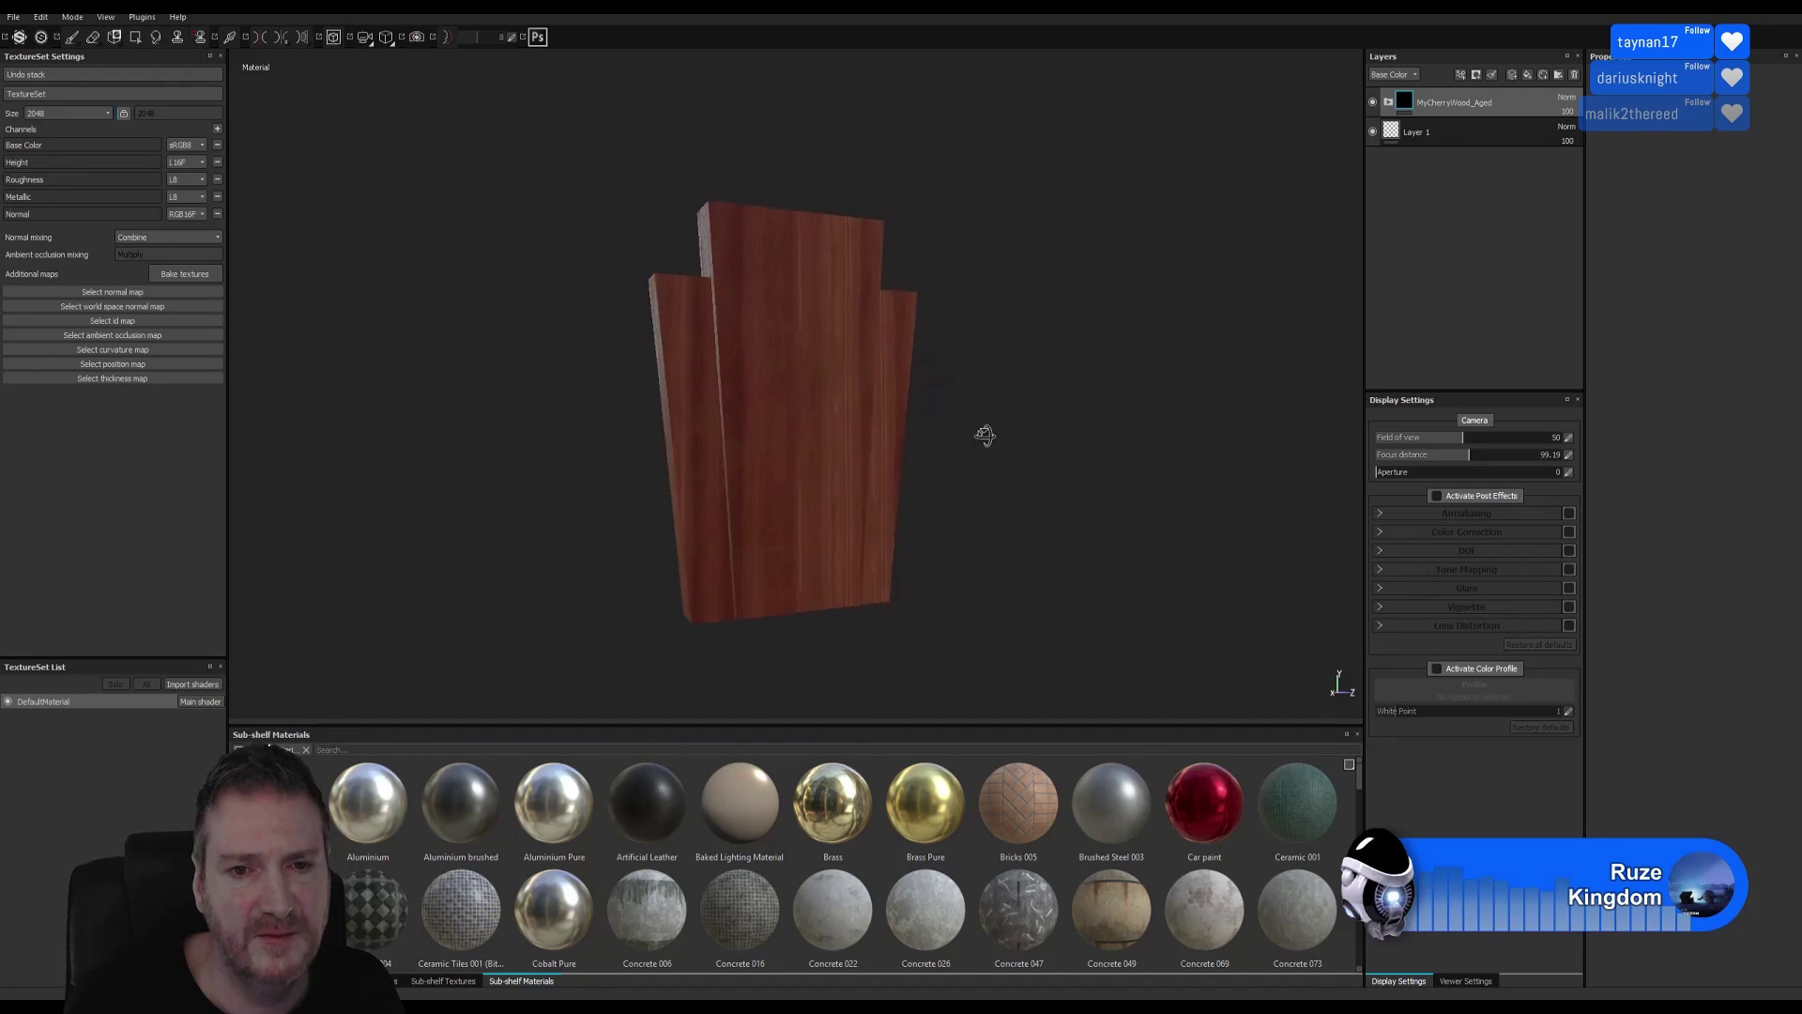
Expand the MyCherryWood_Aged group and set the Wood american cherry layer's UV scale to 0.16.
left_click(1388, 101)
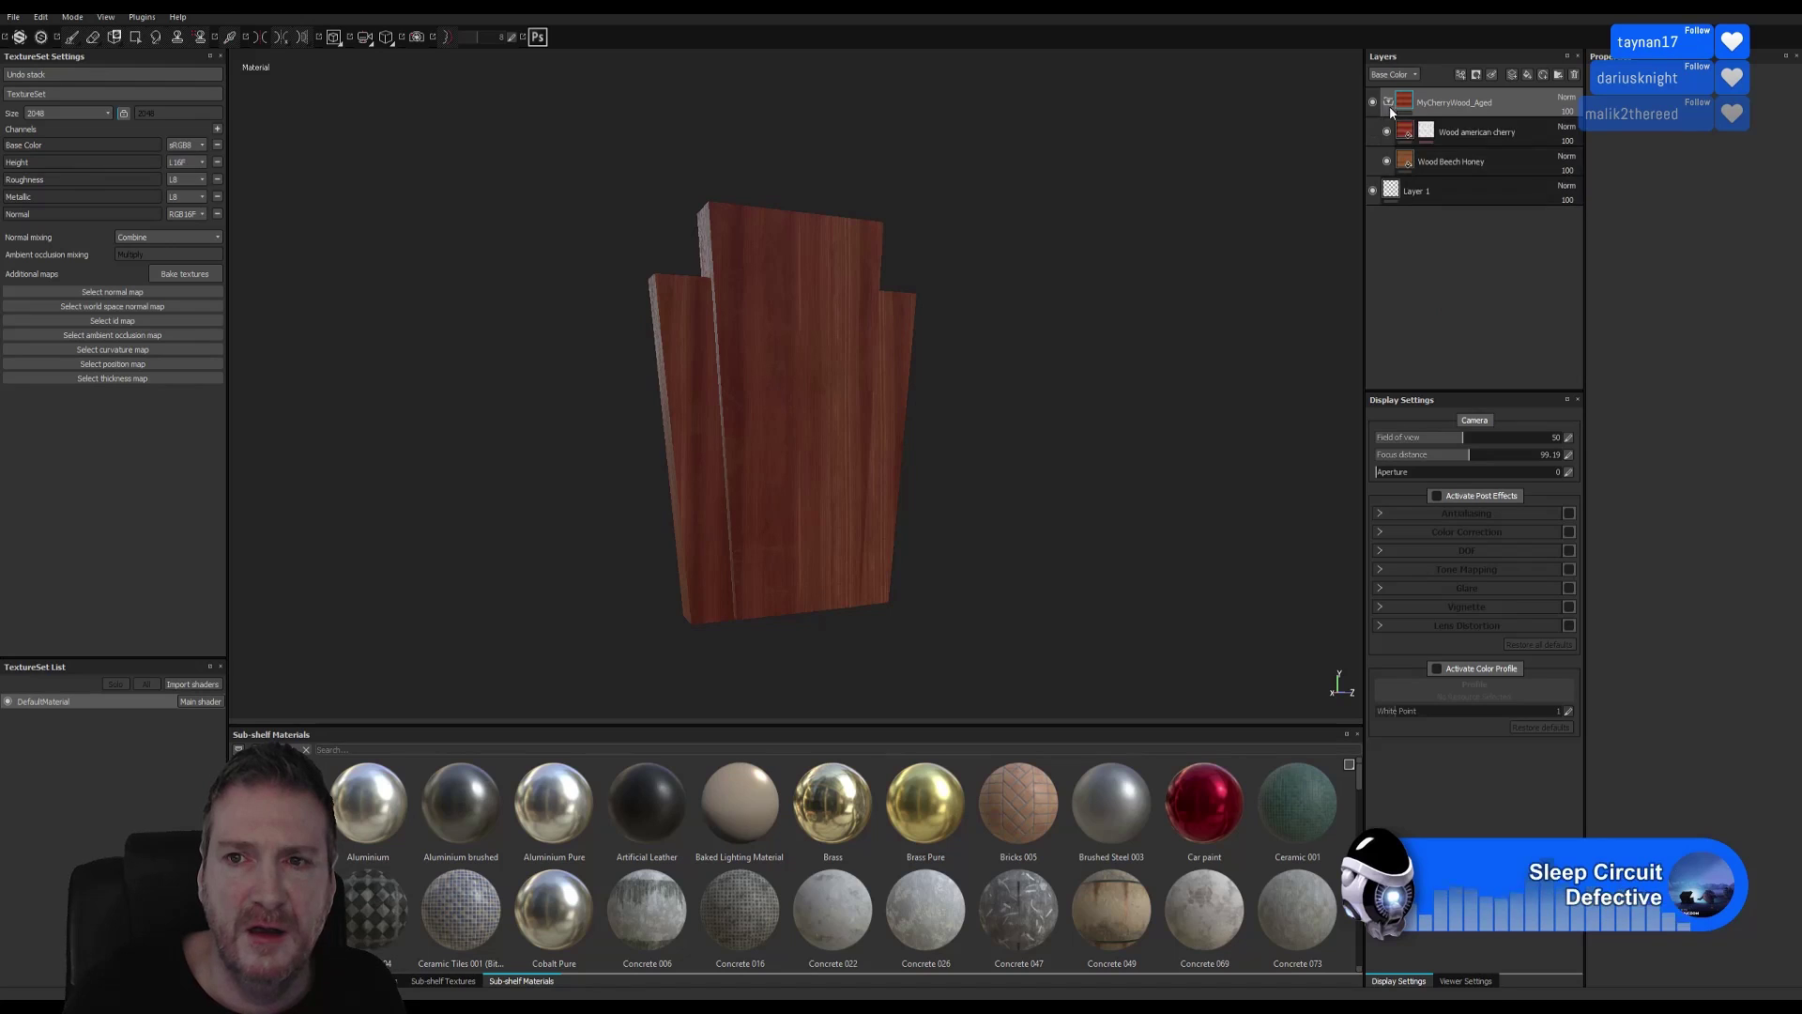
left_click(1409, 136)
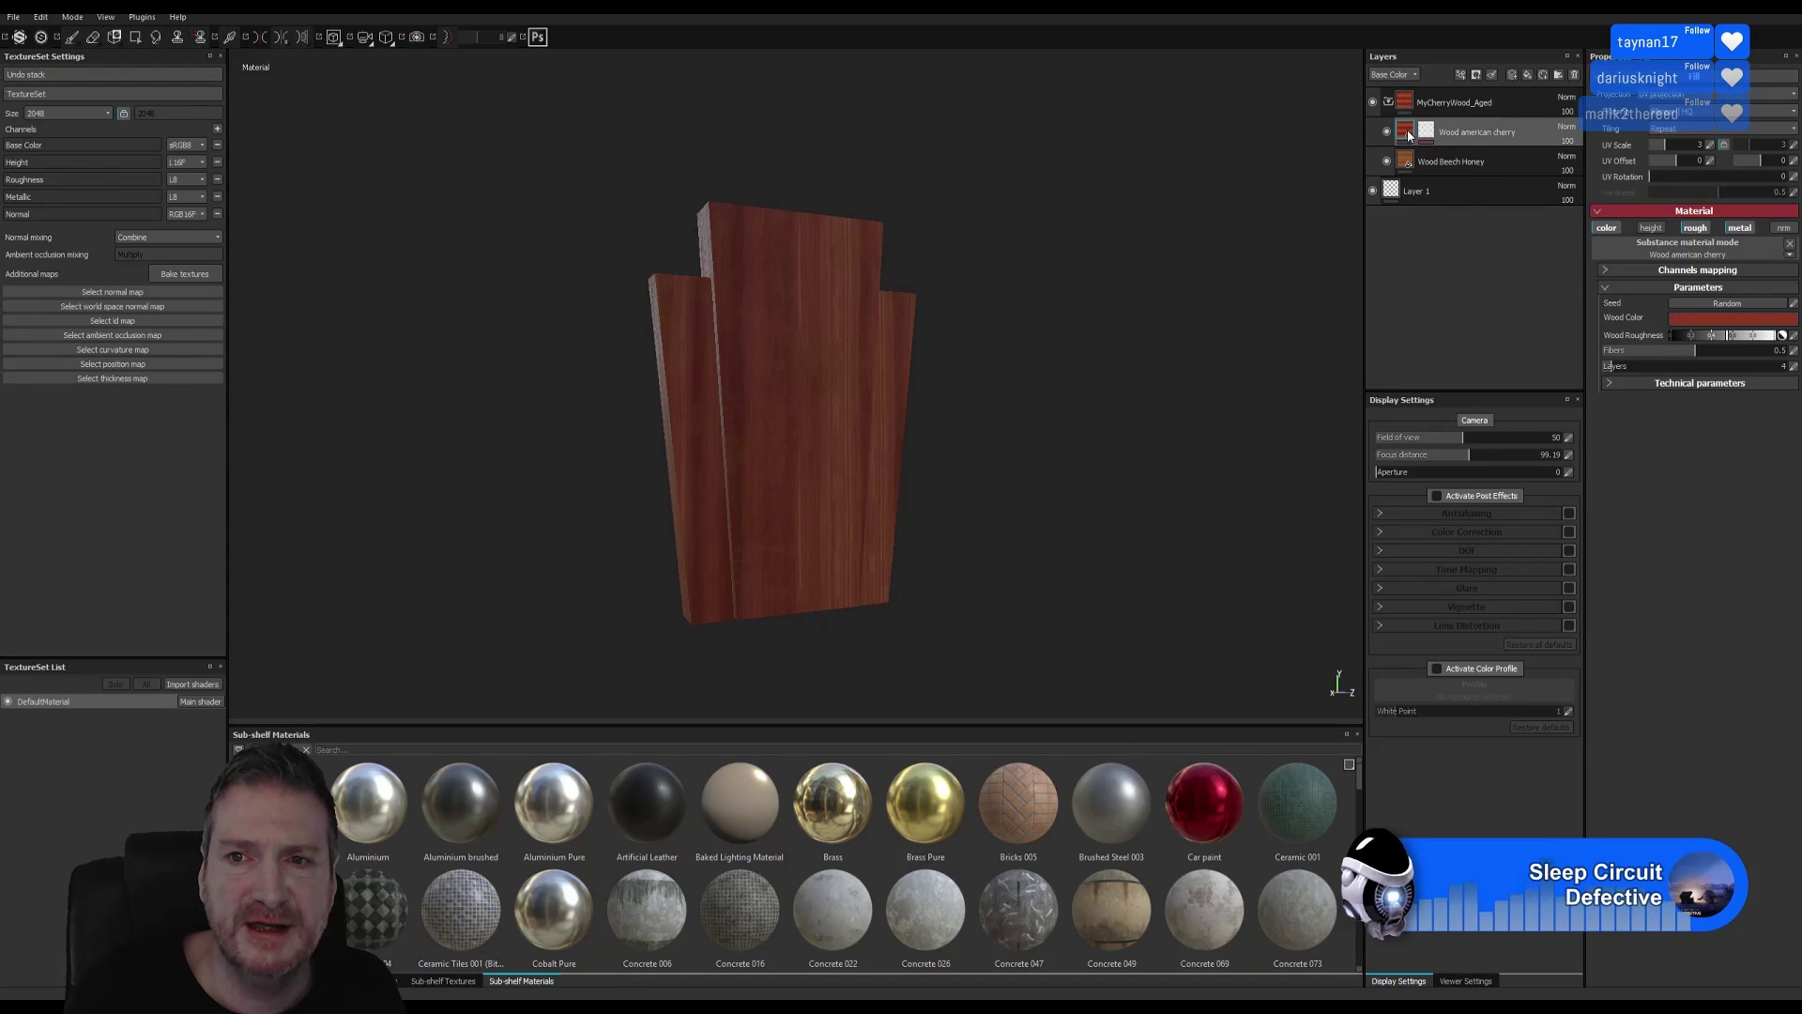
left_click(1662, 144)
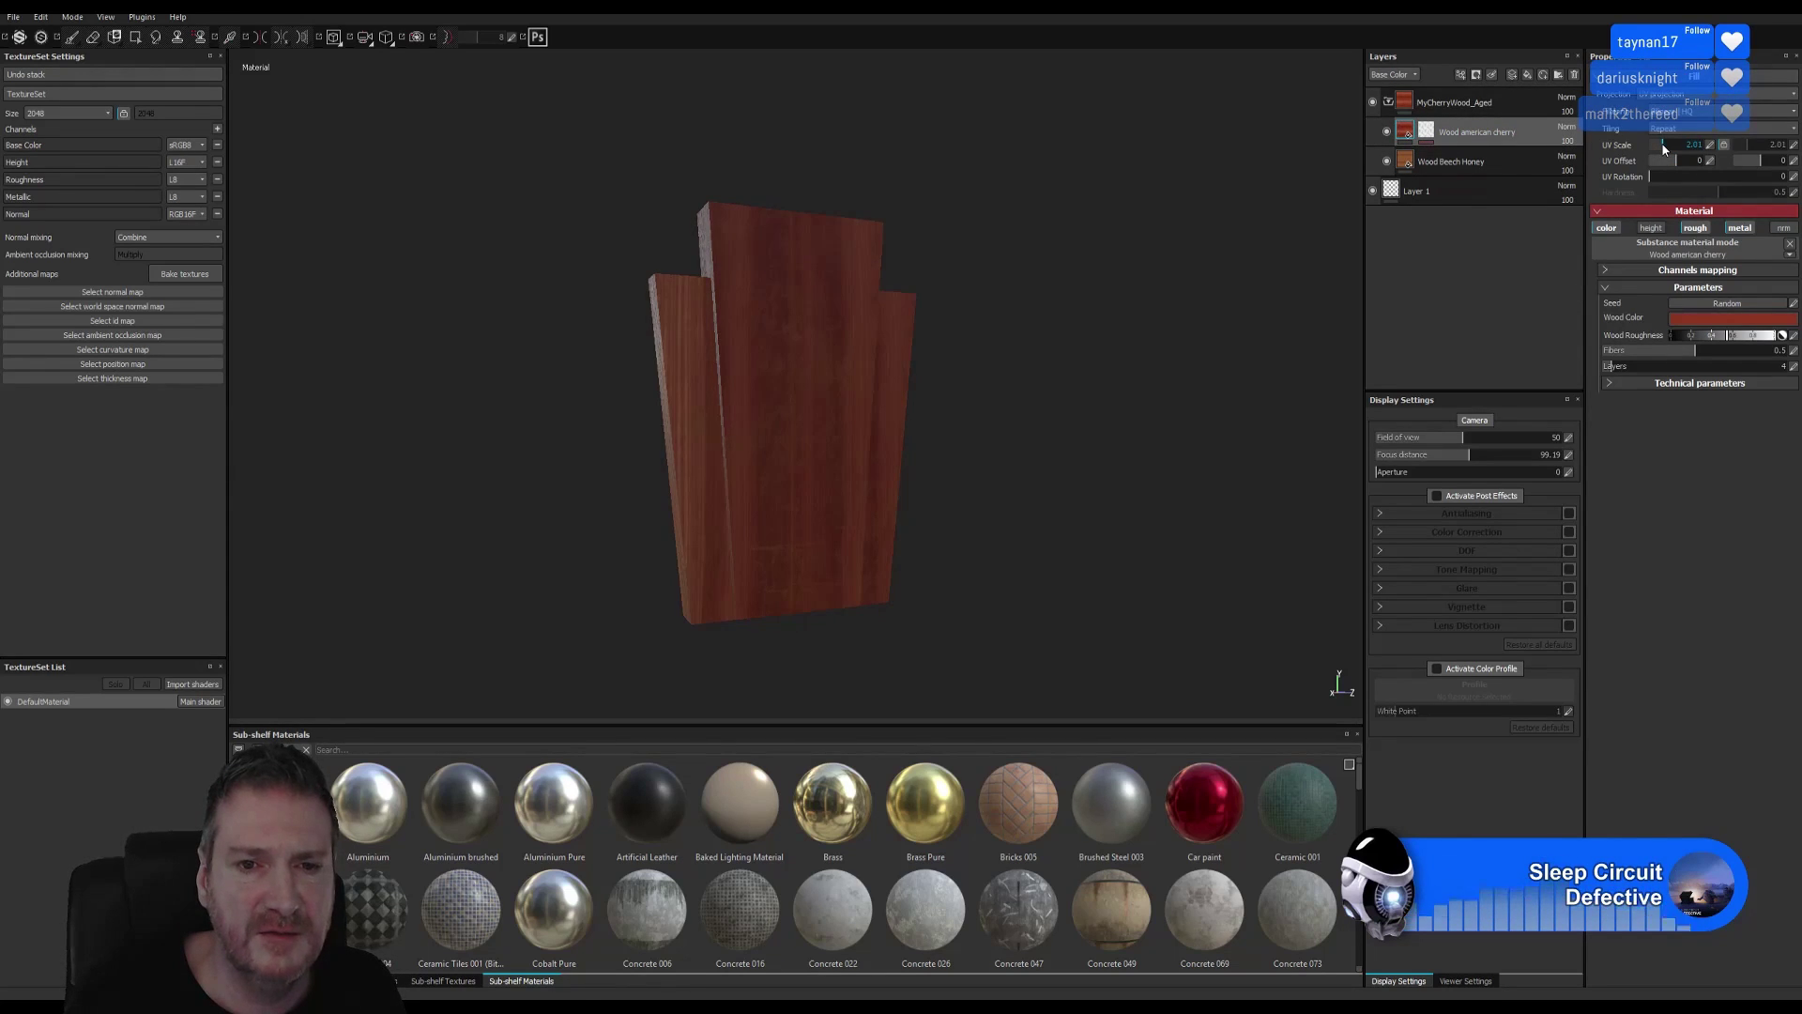
left_click_drag(1661, 146, 1655, 150)
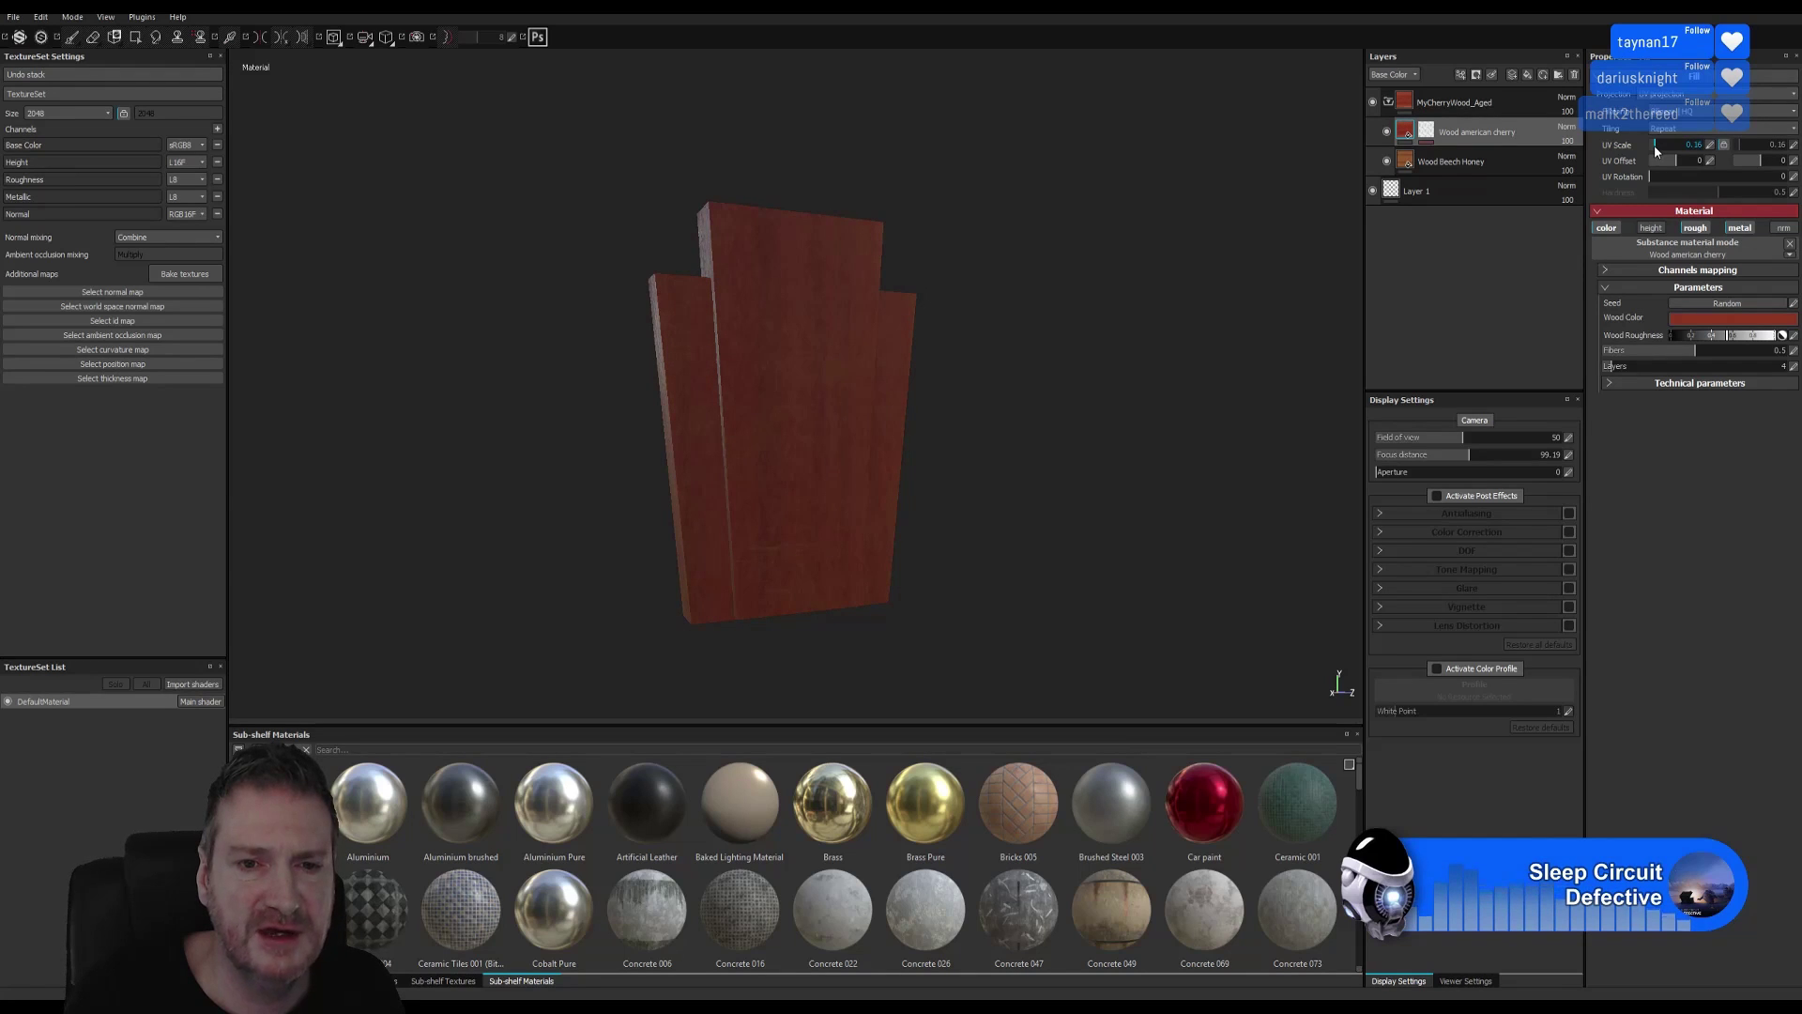
Darken the cherry layer's wood color to a deep brown with RGB 0.147, 0.055, 0.034.
left_click_drag(876, 531, 731, 362, "alt")
left_click_drag(929, 412, 1010, 438, "alt")
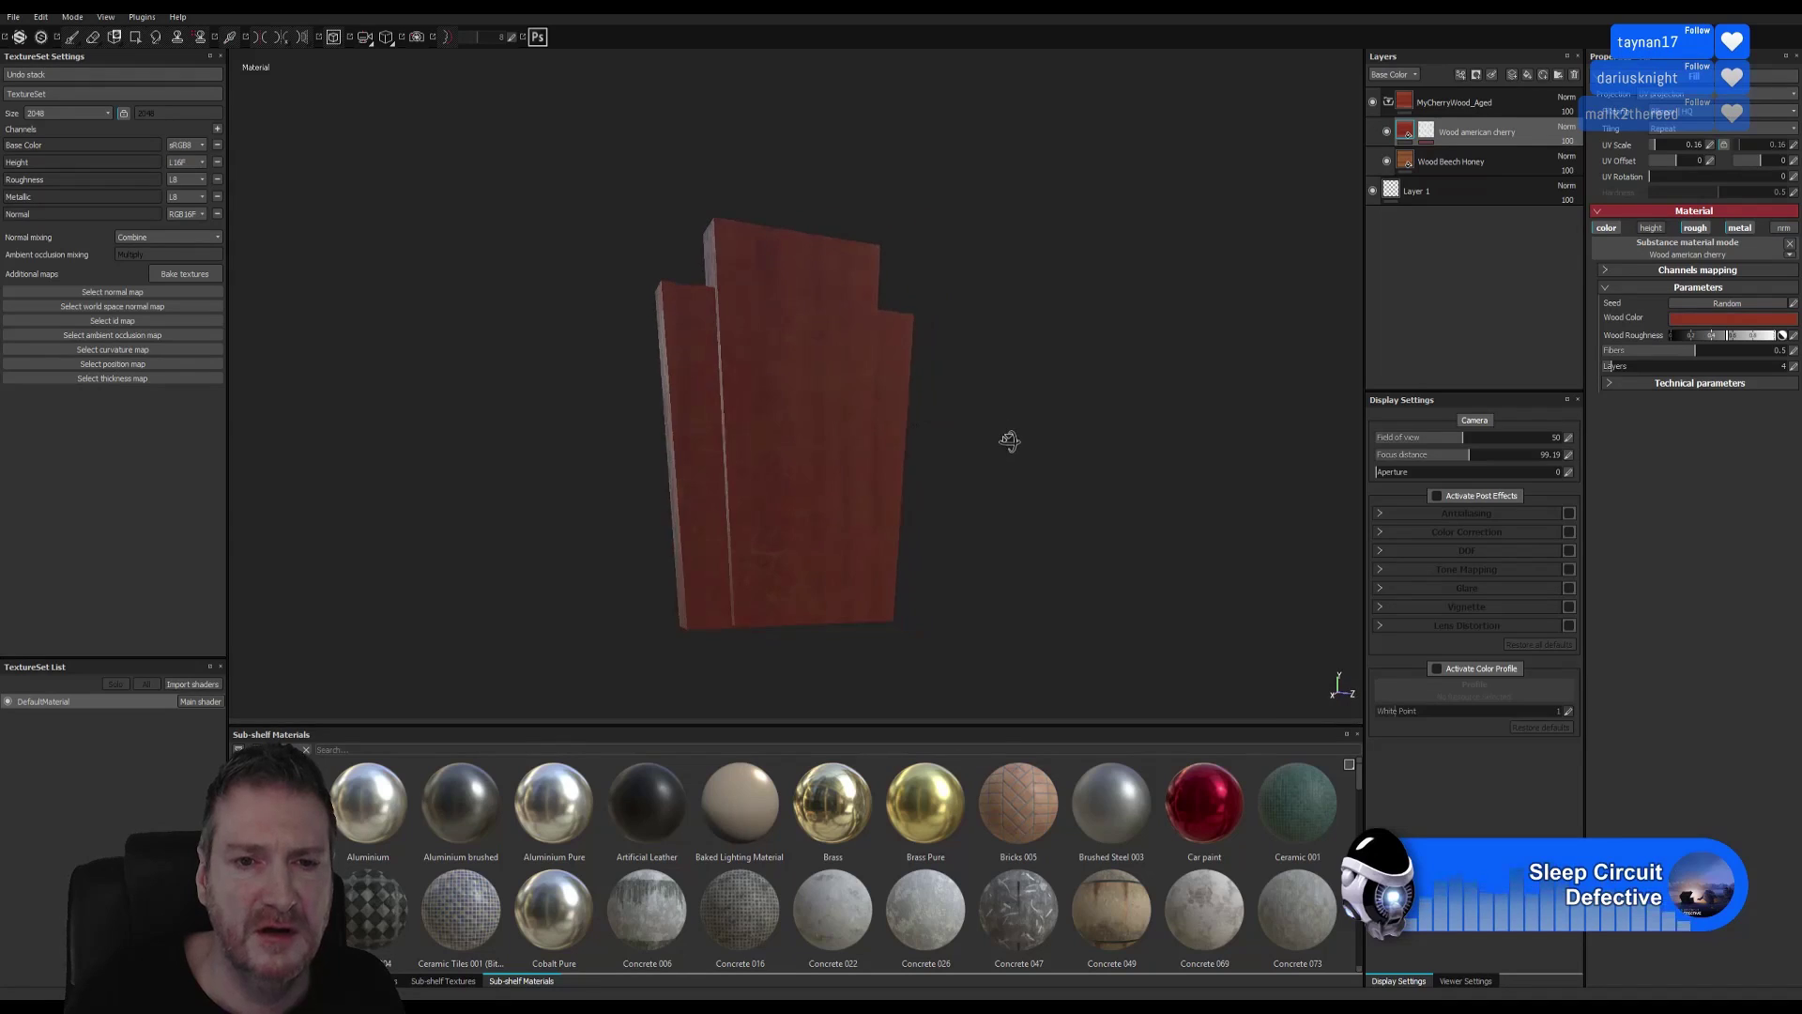
left_click(1729, 321)
left_click_drag(1769, 353, 1766, 373)
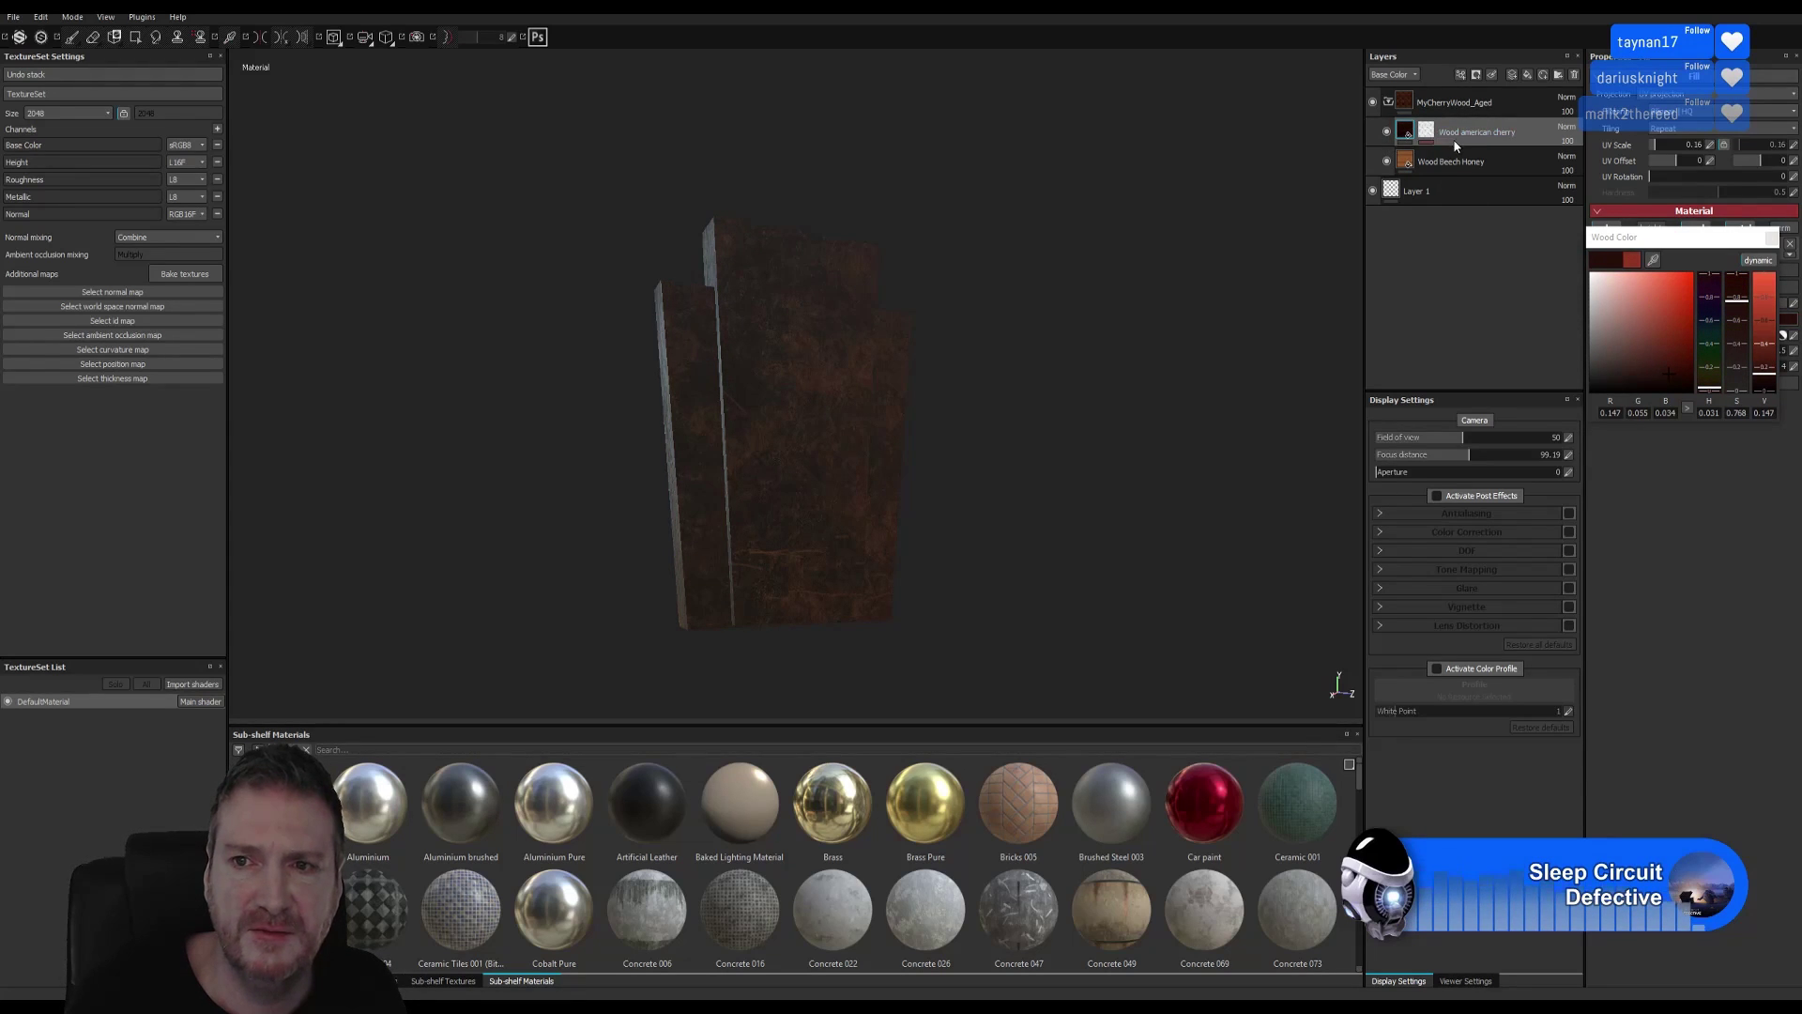
Adjust the MG Dirt generator on the cherry layer's mask: dirt level 0.6, dirt contrast 0.68 and a higher grunge scale.
left_click(1426, 139)
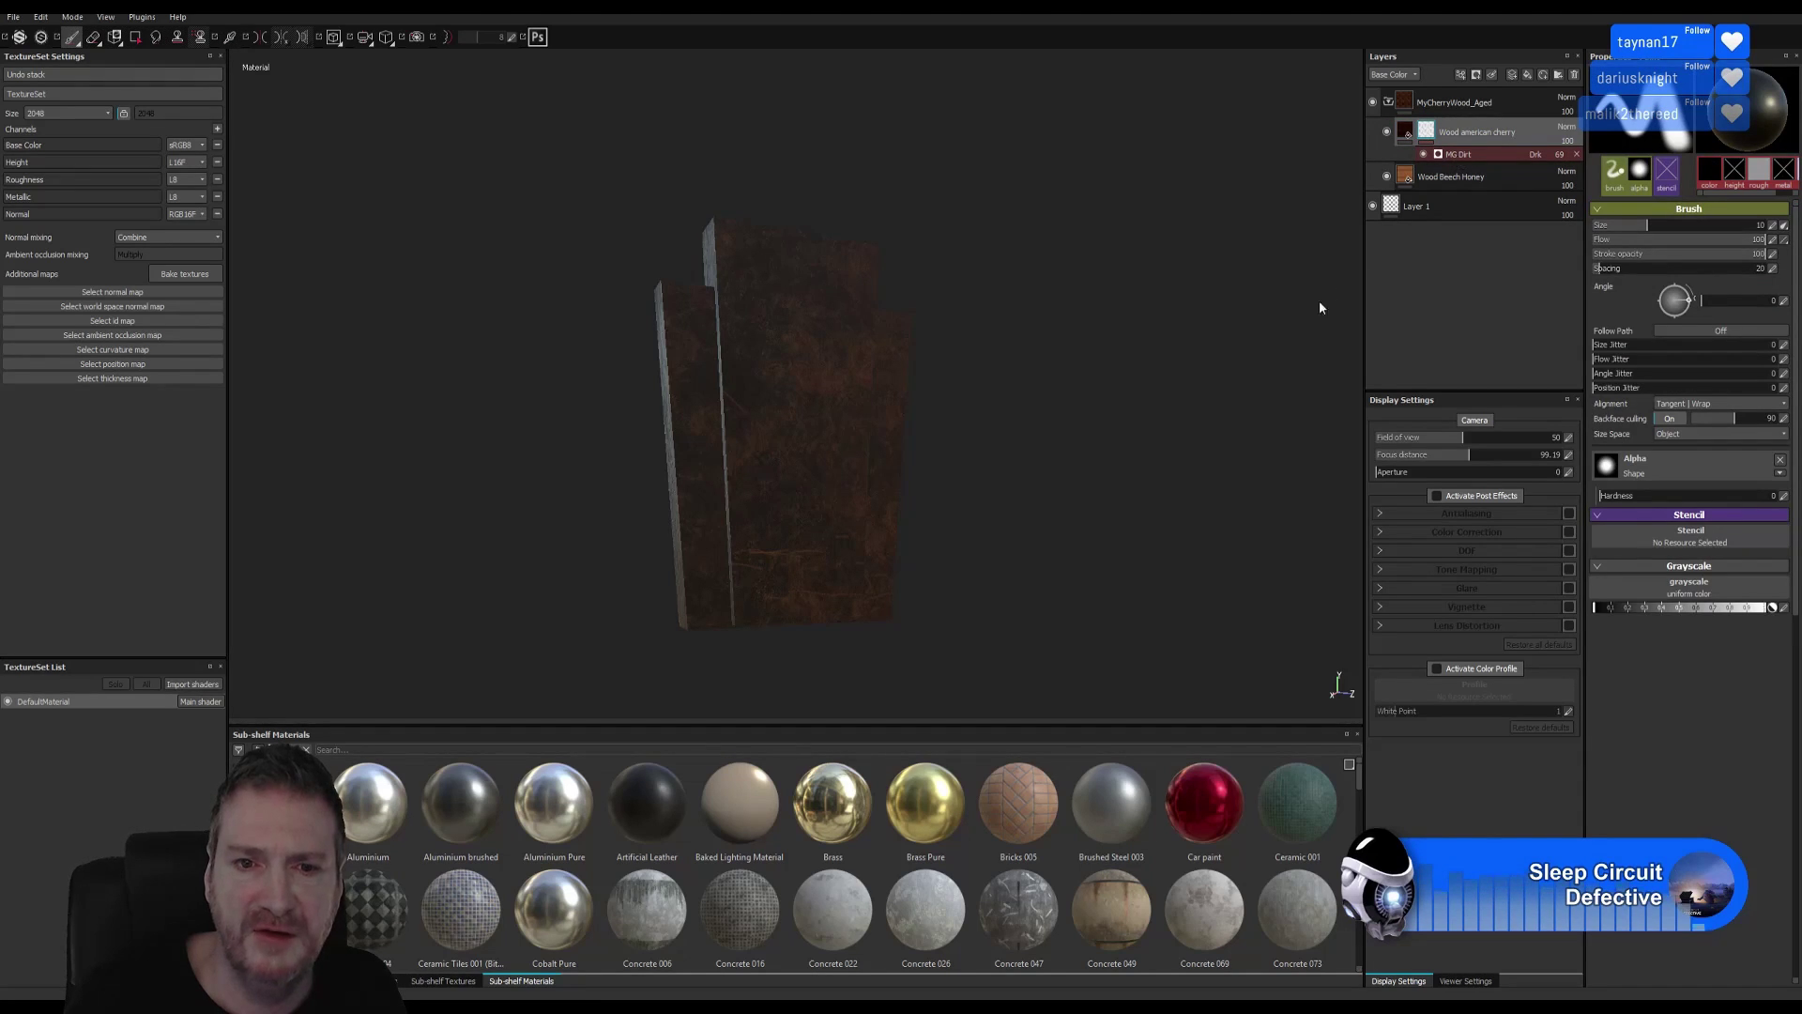
left_click(1464, 154)
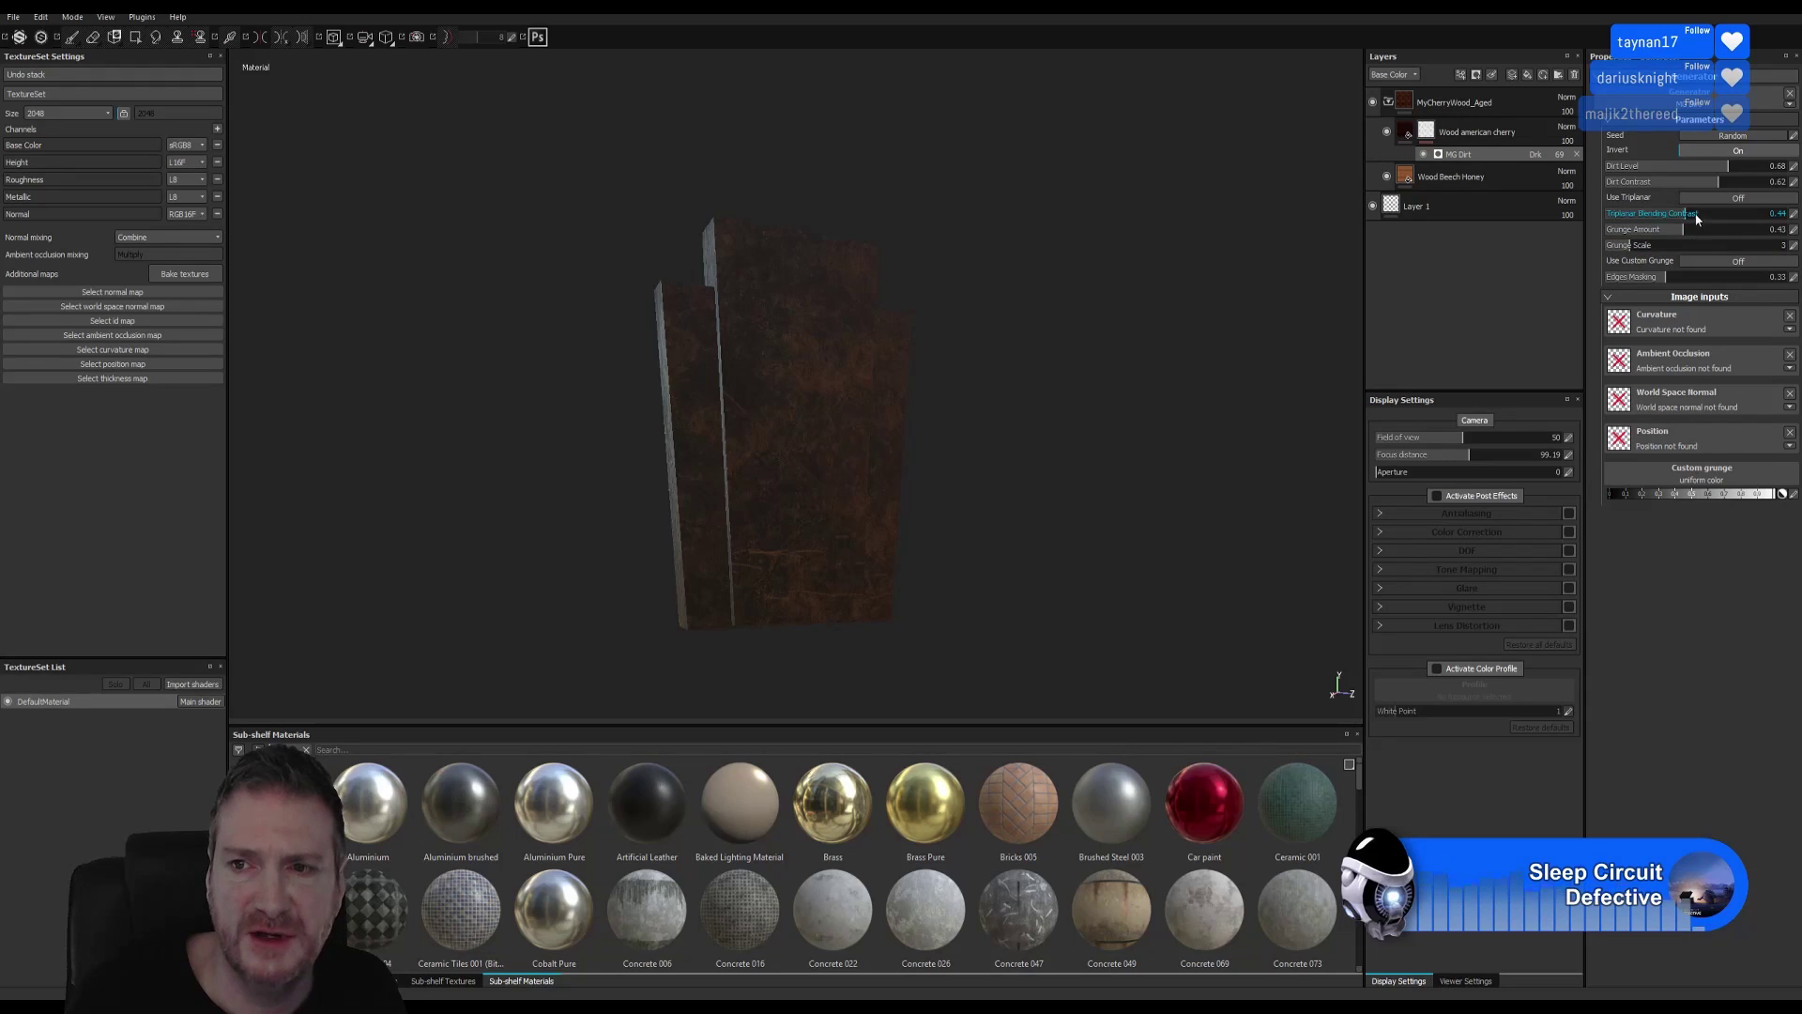
left_click_drag(1727, 167, 1715, 169)
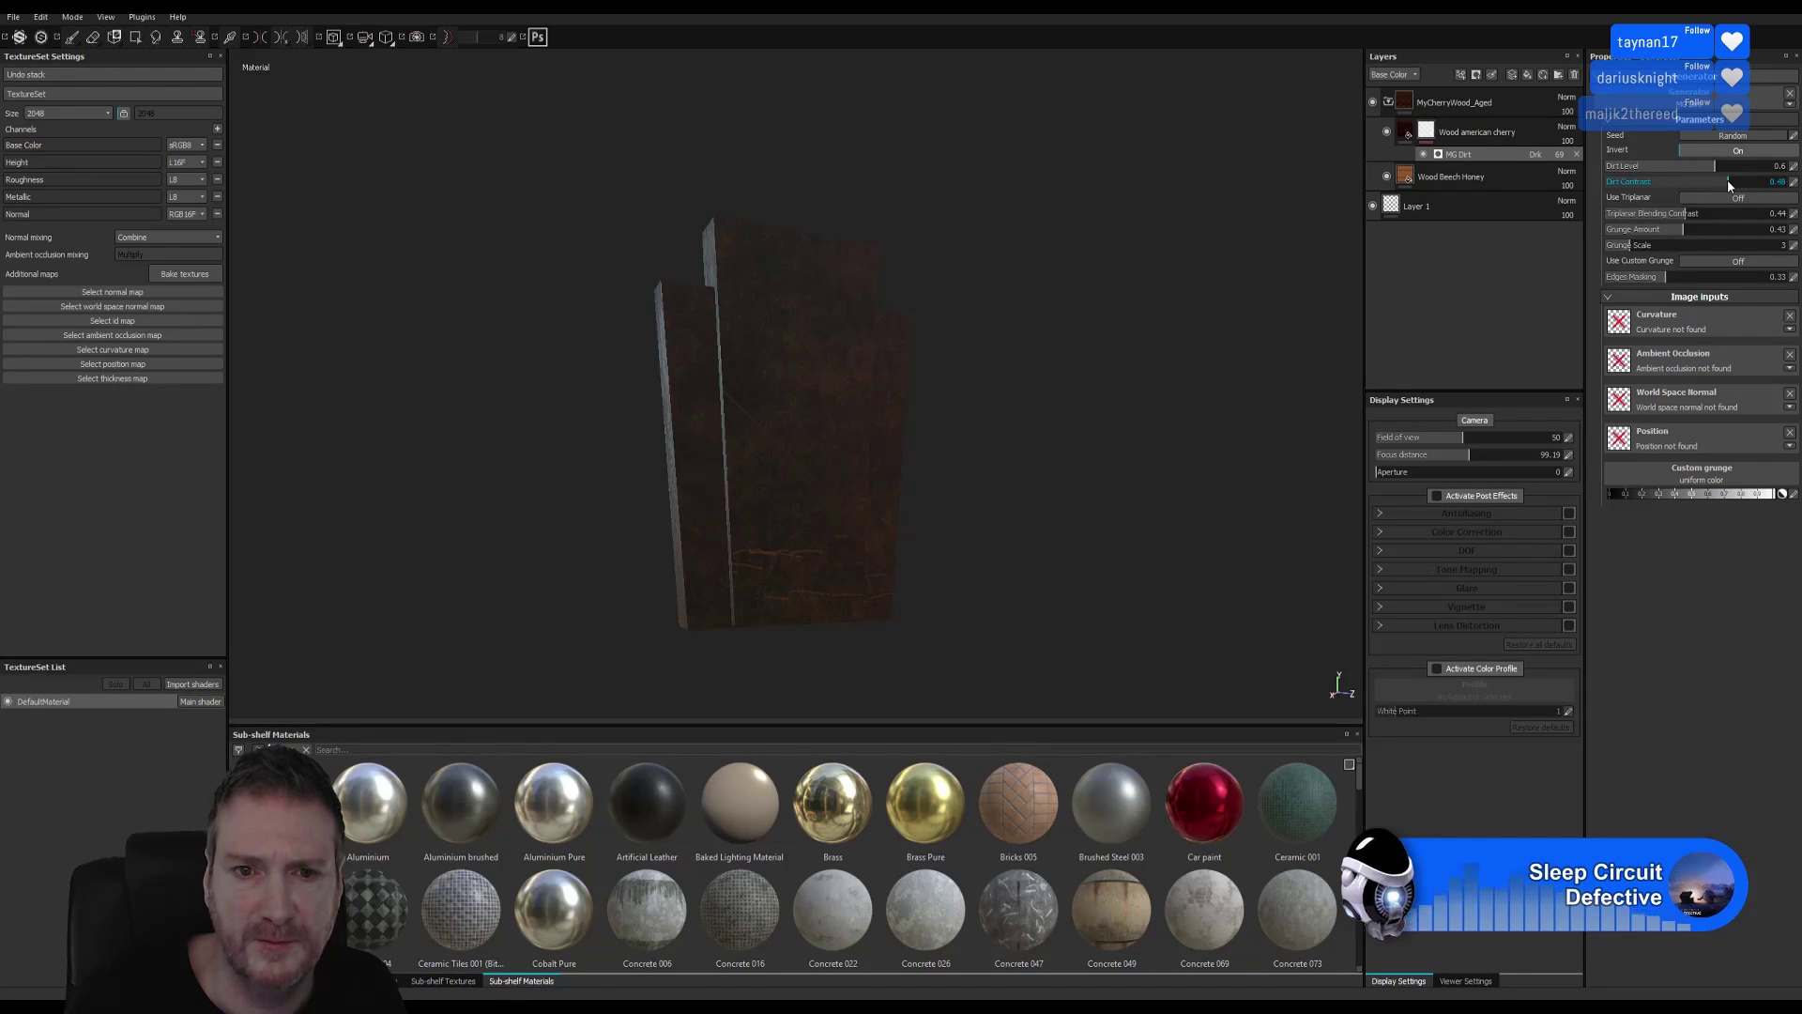
left_click(1727, 181)
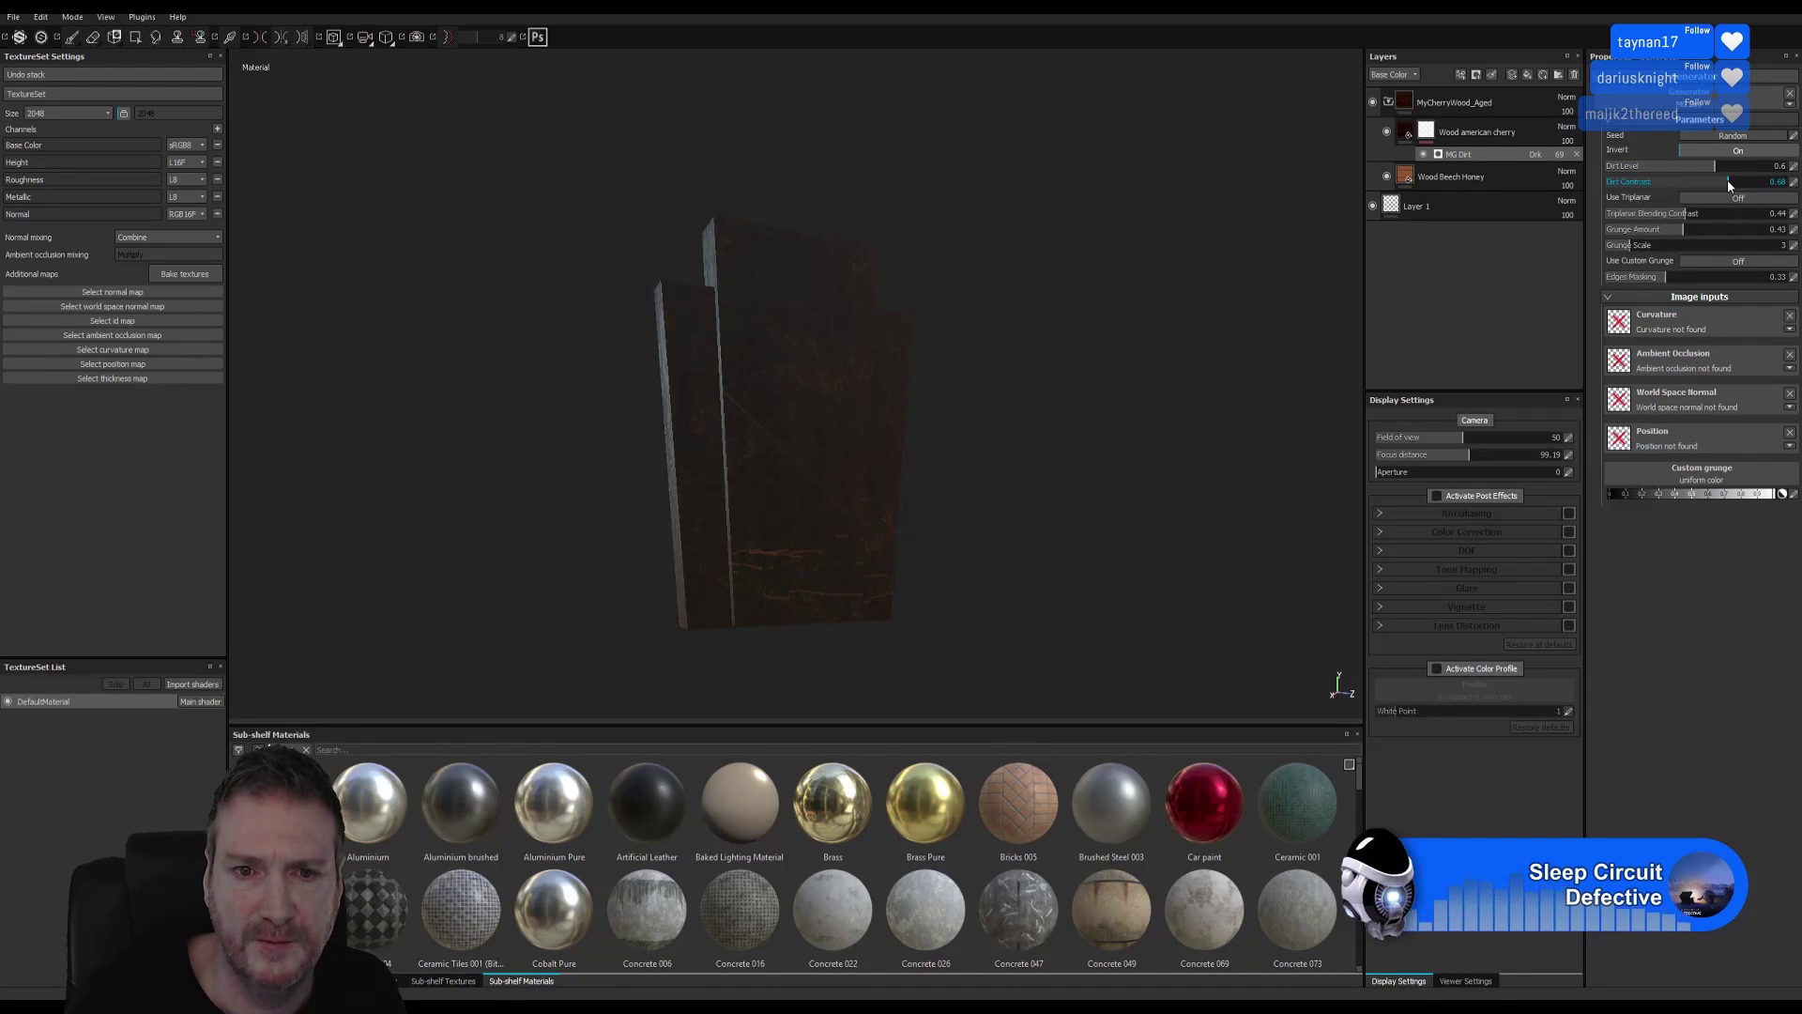
left_click(1645, 244)
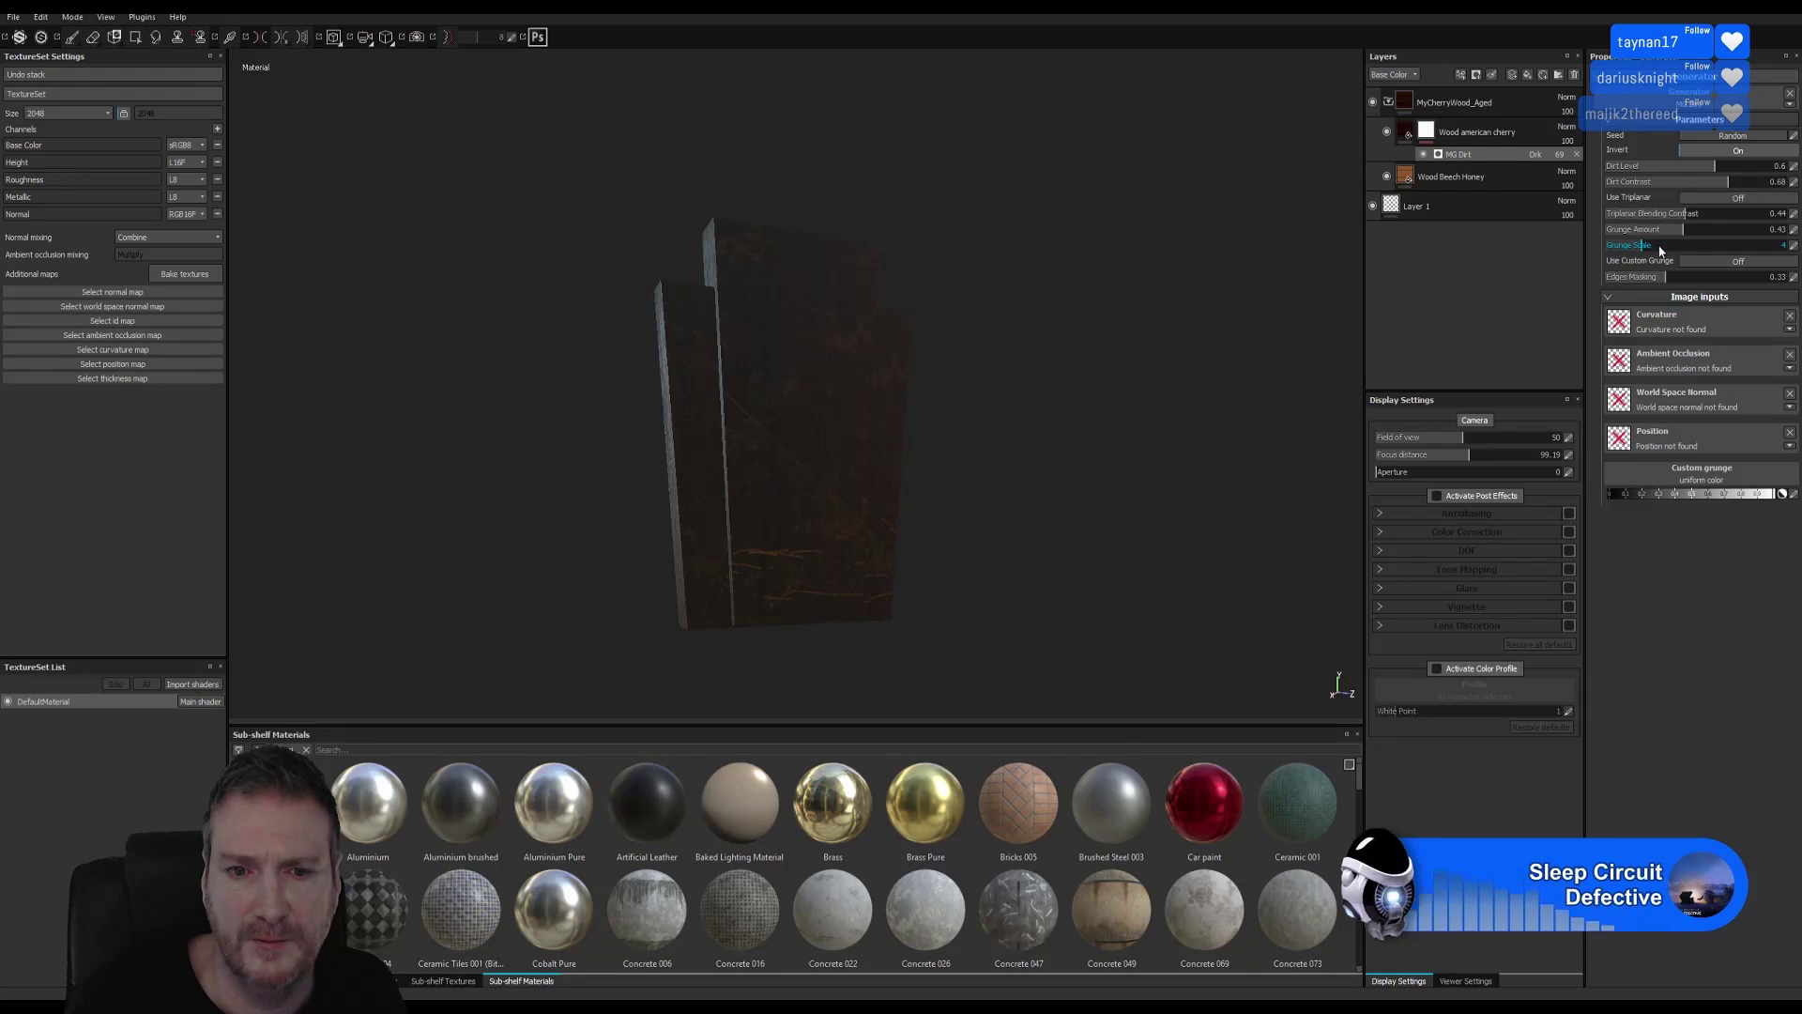
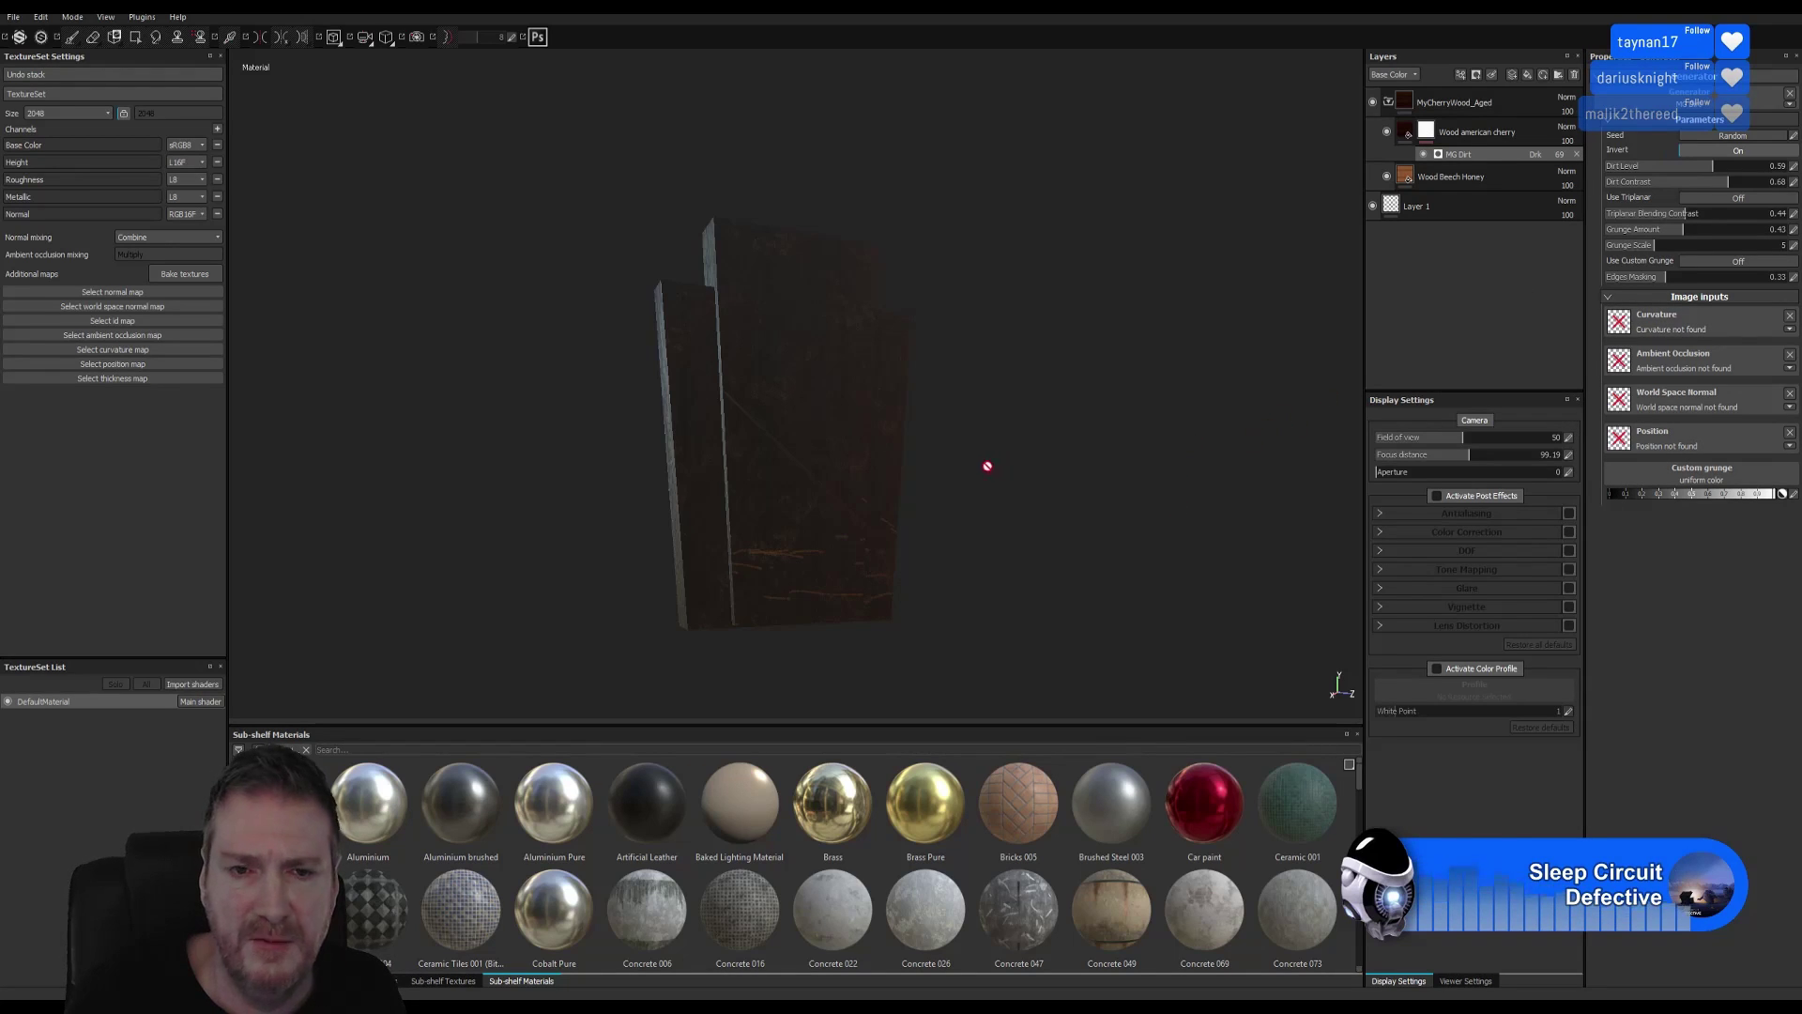
Select the Wood american cherry layer's mask and choose the dirt brush that uses the Alpha Dirt 02 alpha.
left_click_drag(1013, 421, 1051, 420, "alt")
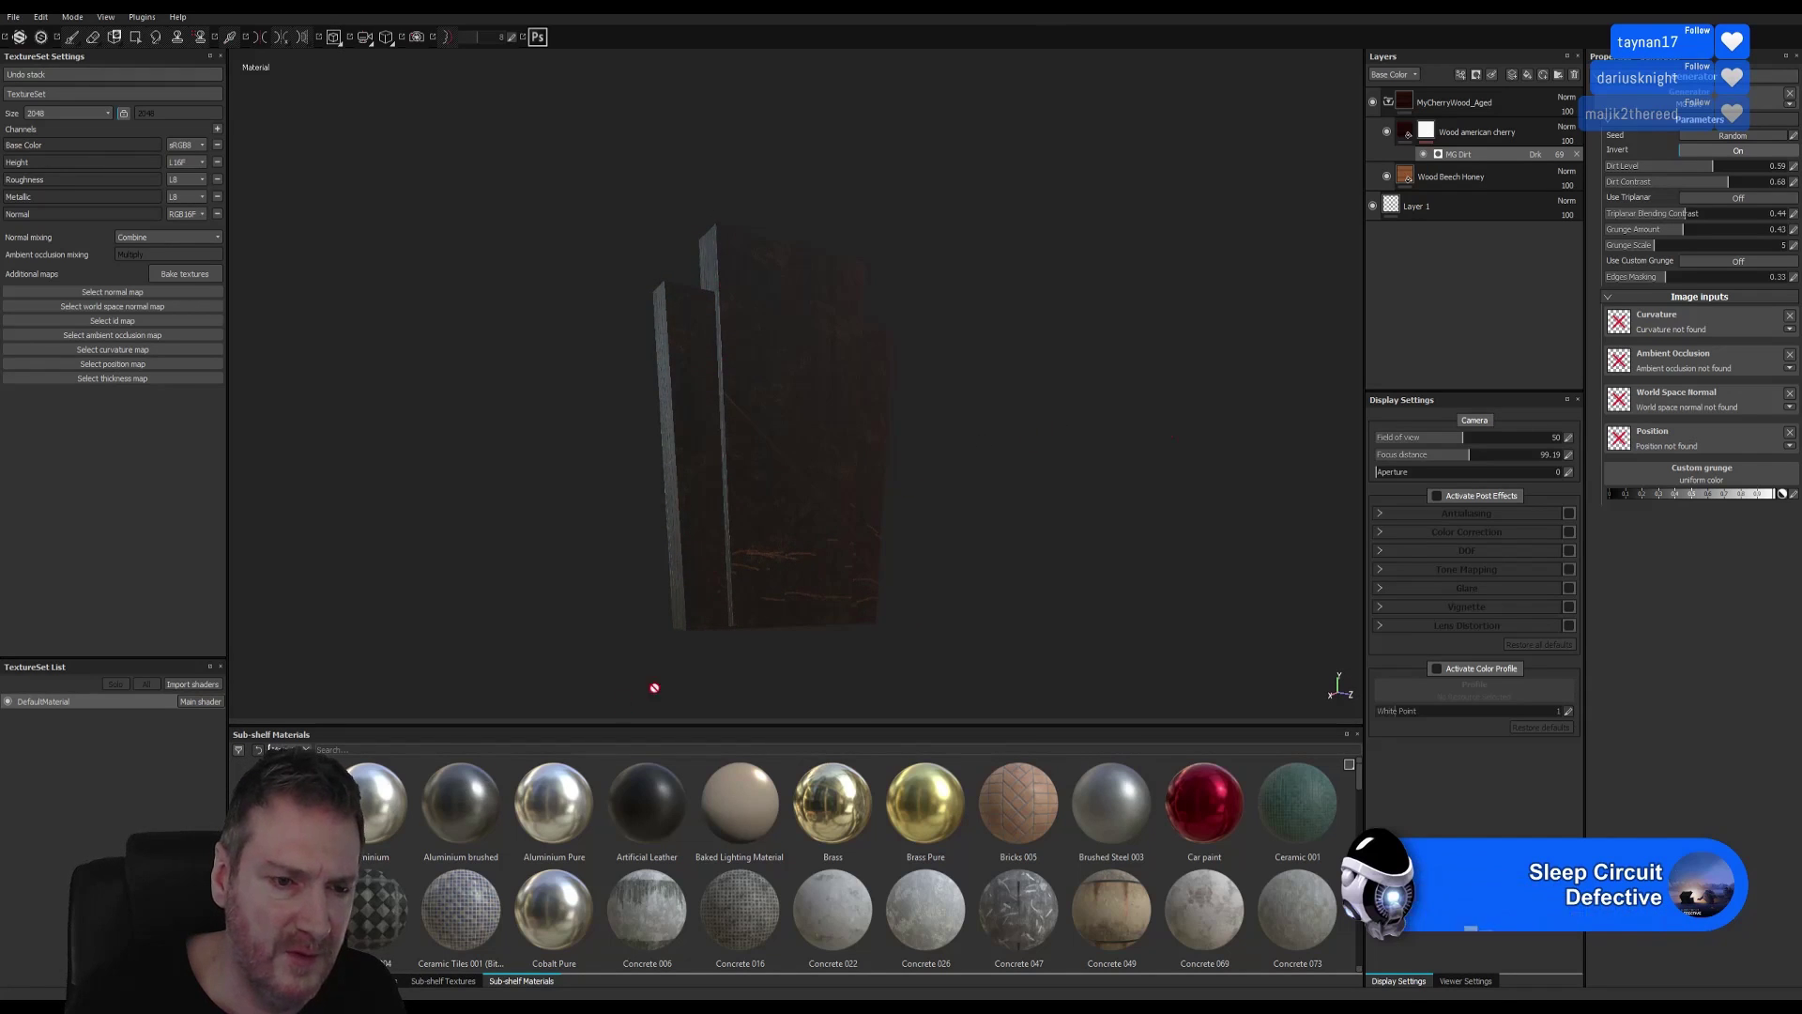
left_click(1434, 132)
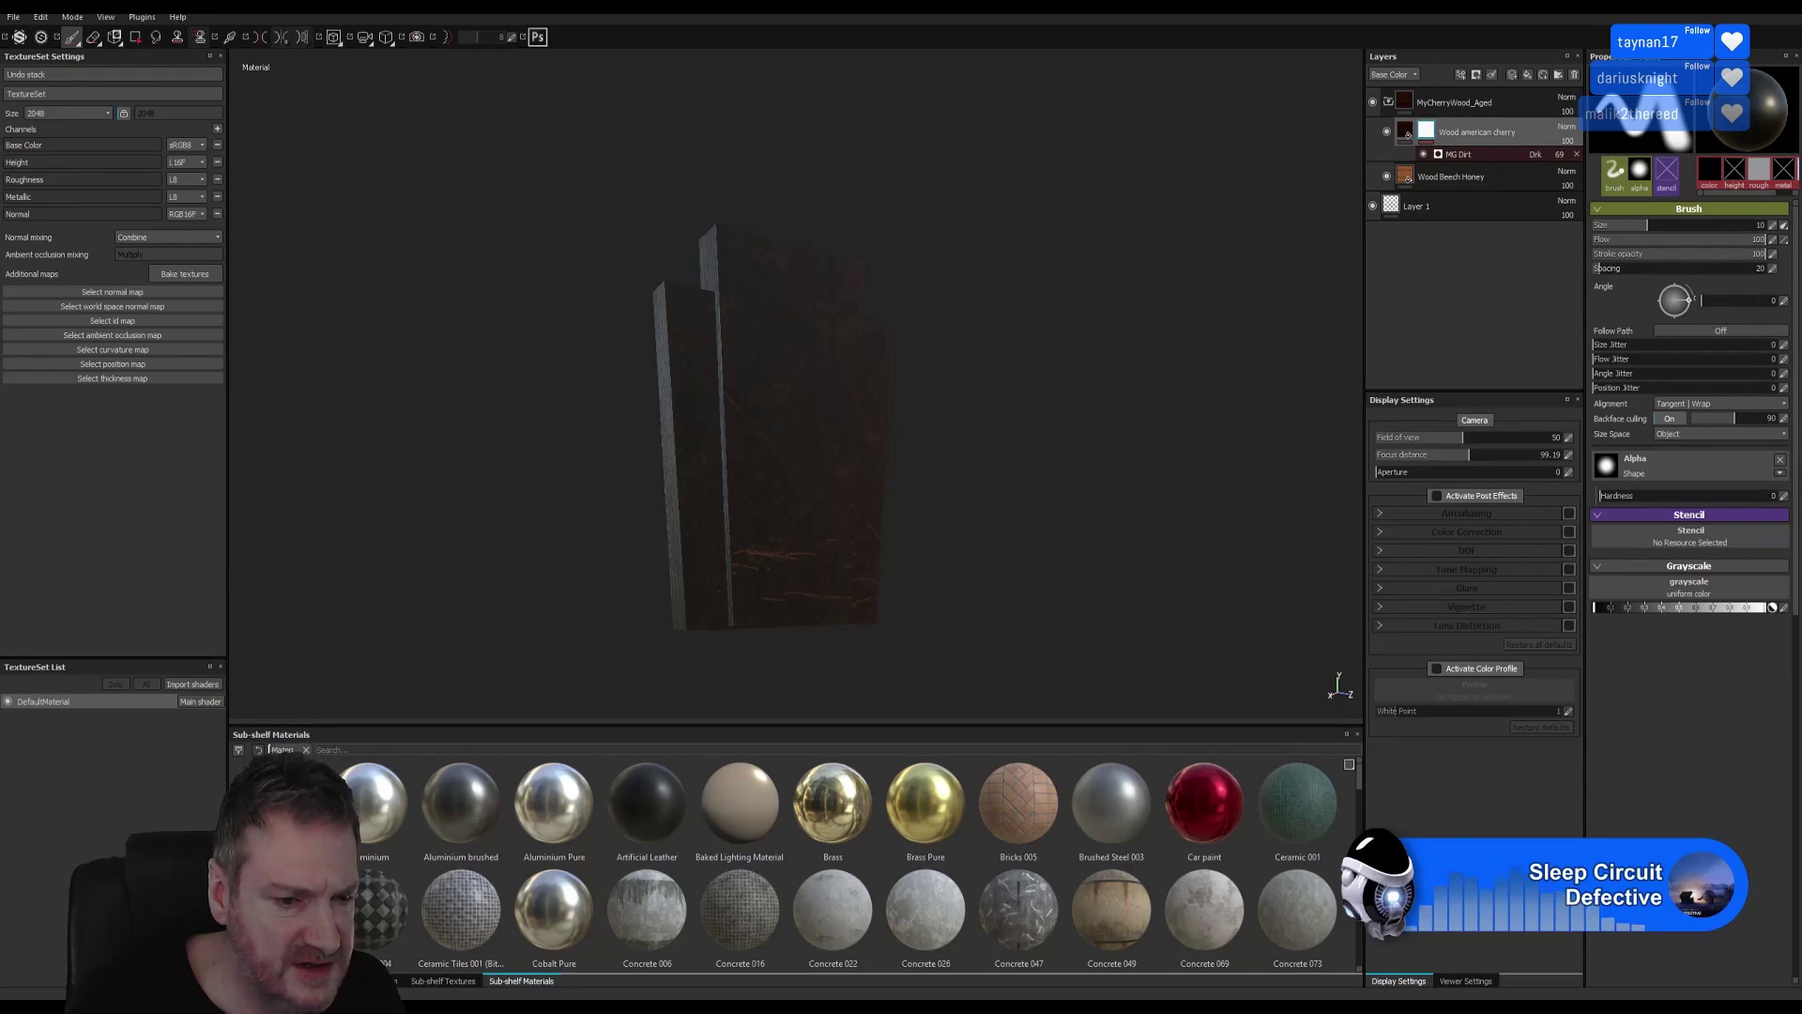
left_click(361, 980)
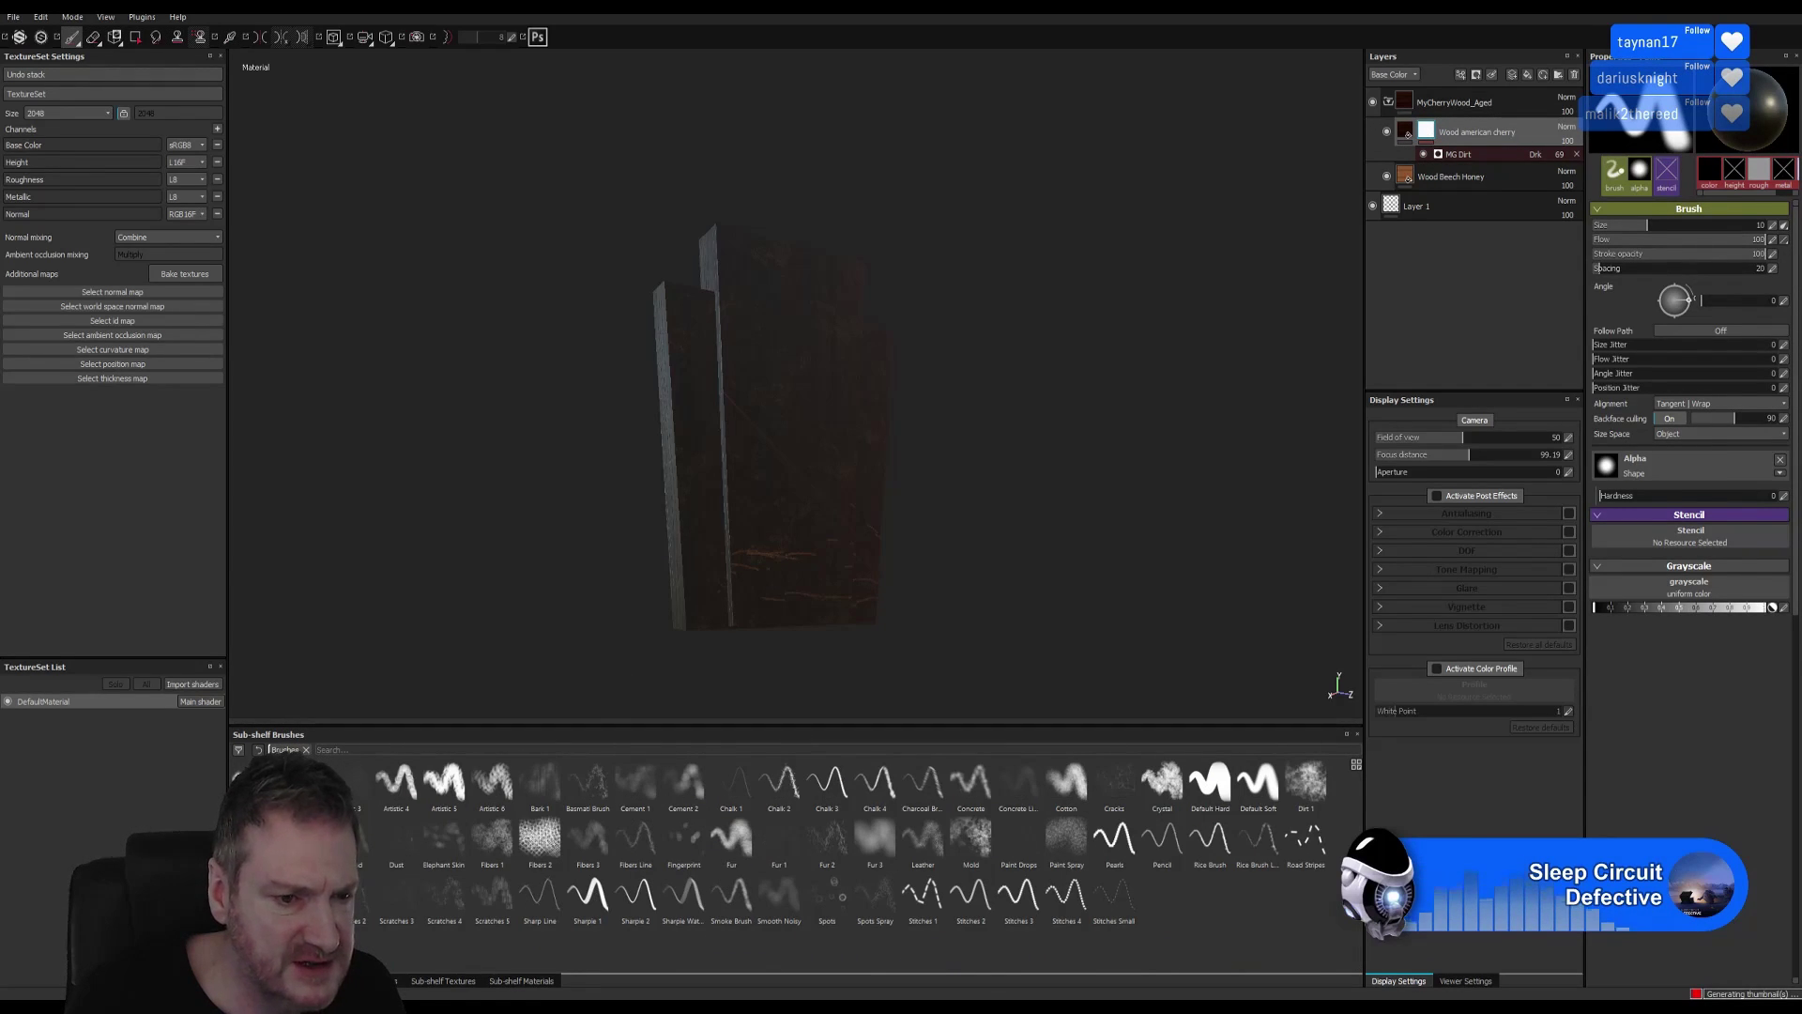
left_click(253, 837)
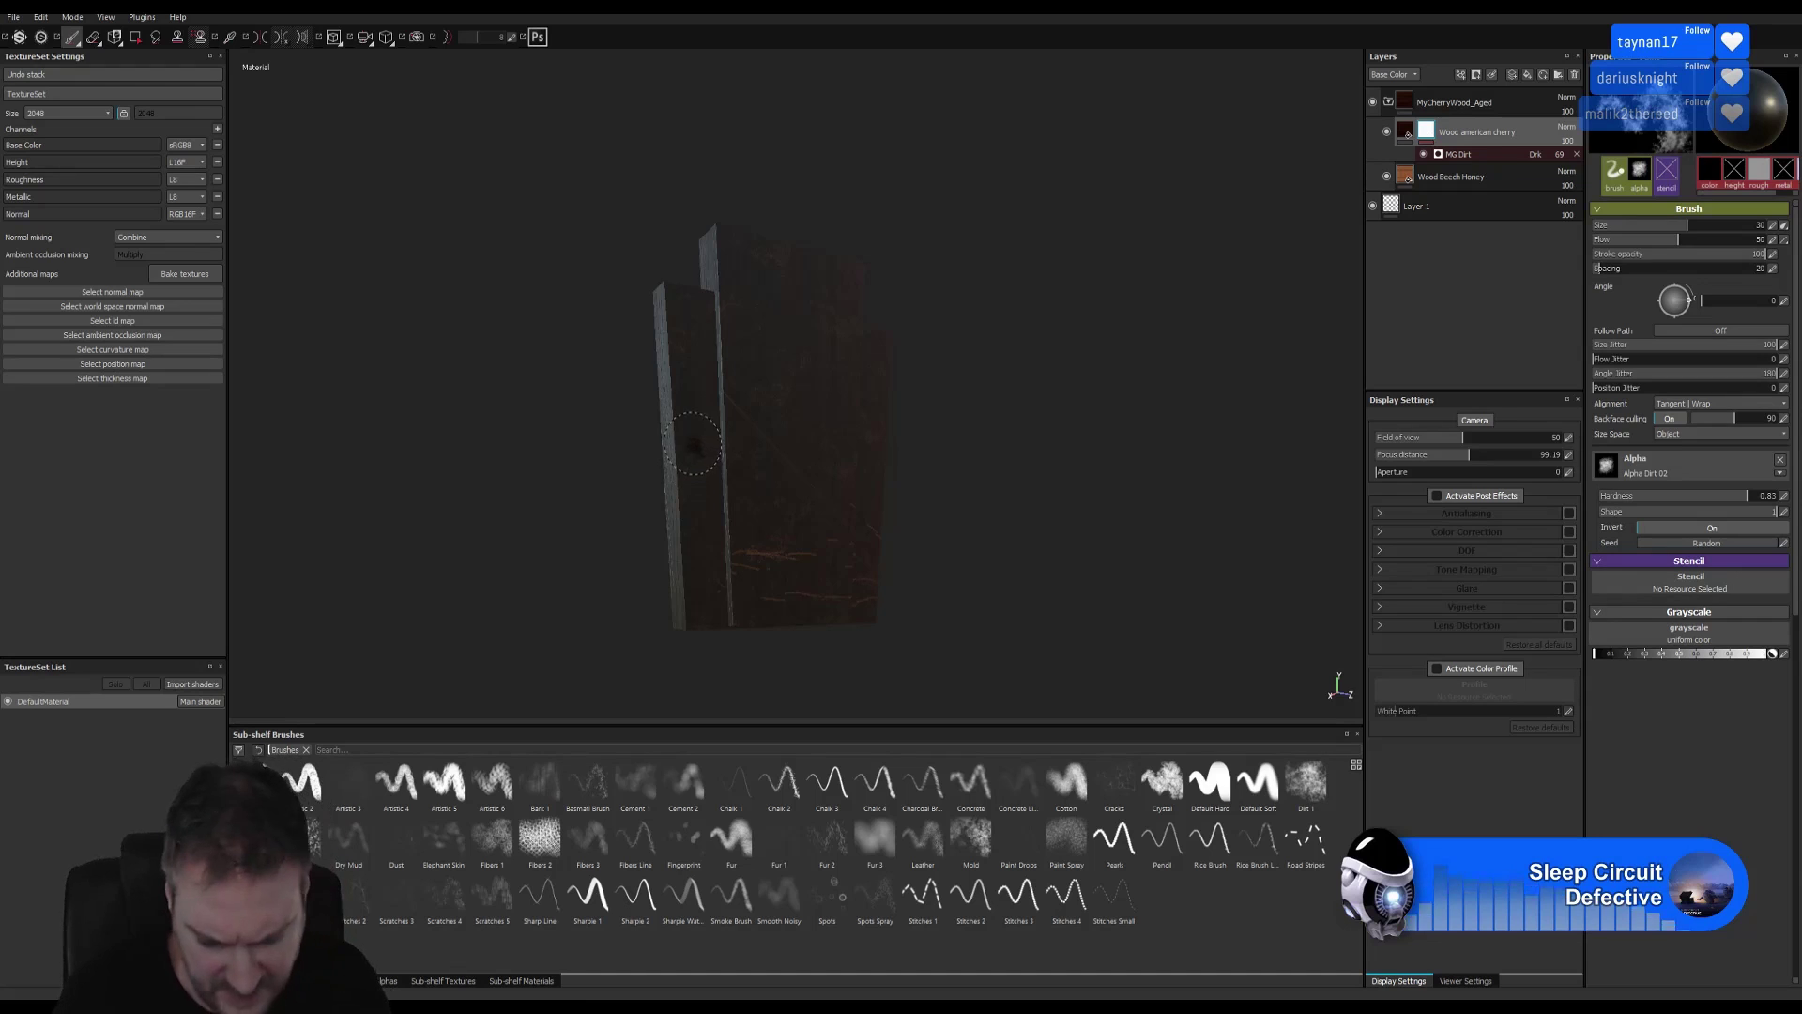
Enlarge the dirt brush and paint wear onto the lower part and upper corners of the fan.
key("bracketright")
key("bracketright")
key("bracketright")
key("bracketright")
key("bracketright")
key("bracketright")
key("bracketright")
right_click_drag(694, 444, 751, 408, "ctrl")
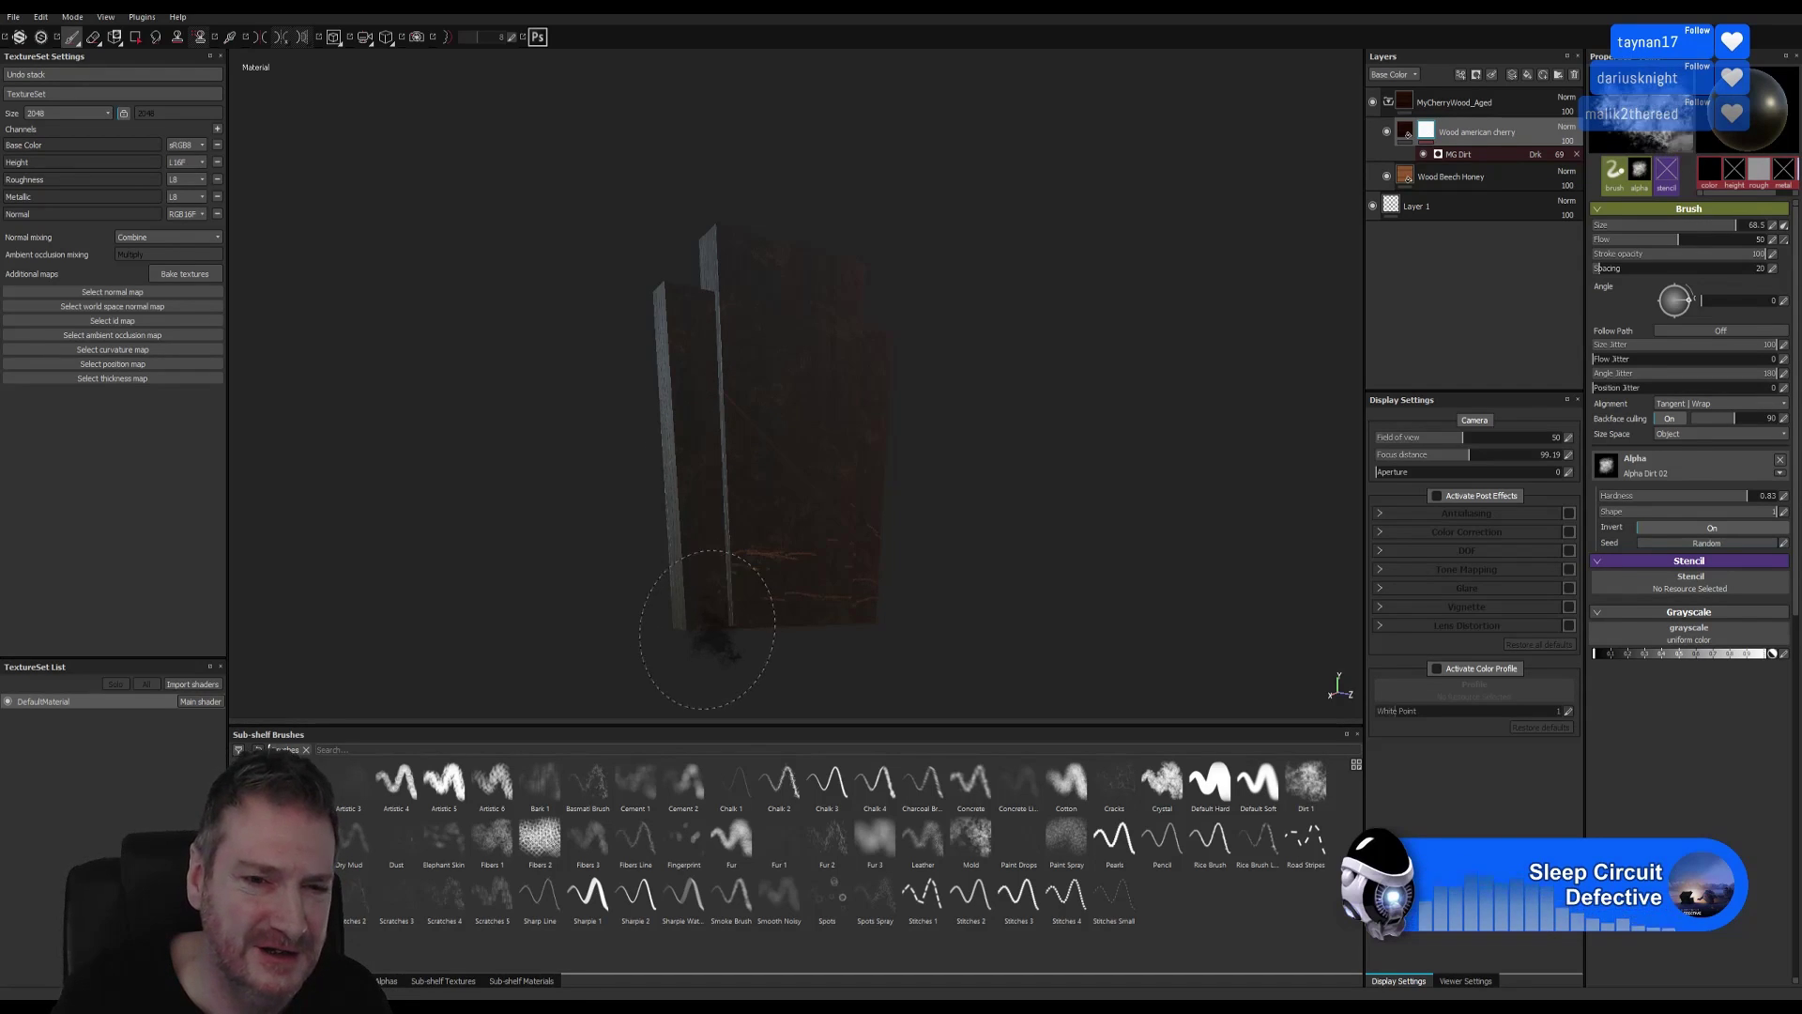
mouse_move(742, 577)
right_mouse_down("ctrl")
mouse_move(770, 568)
mouse_move(756, 582)
right_mouse_up("ctrl")
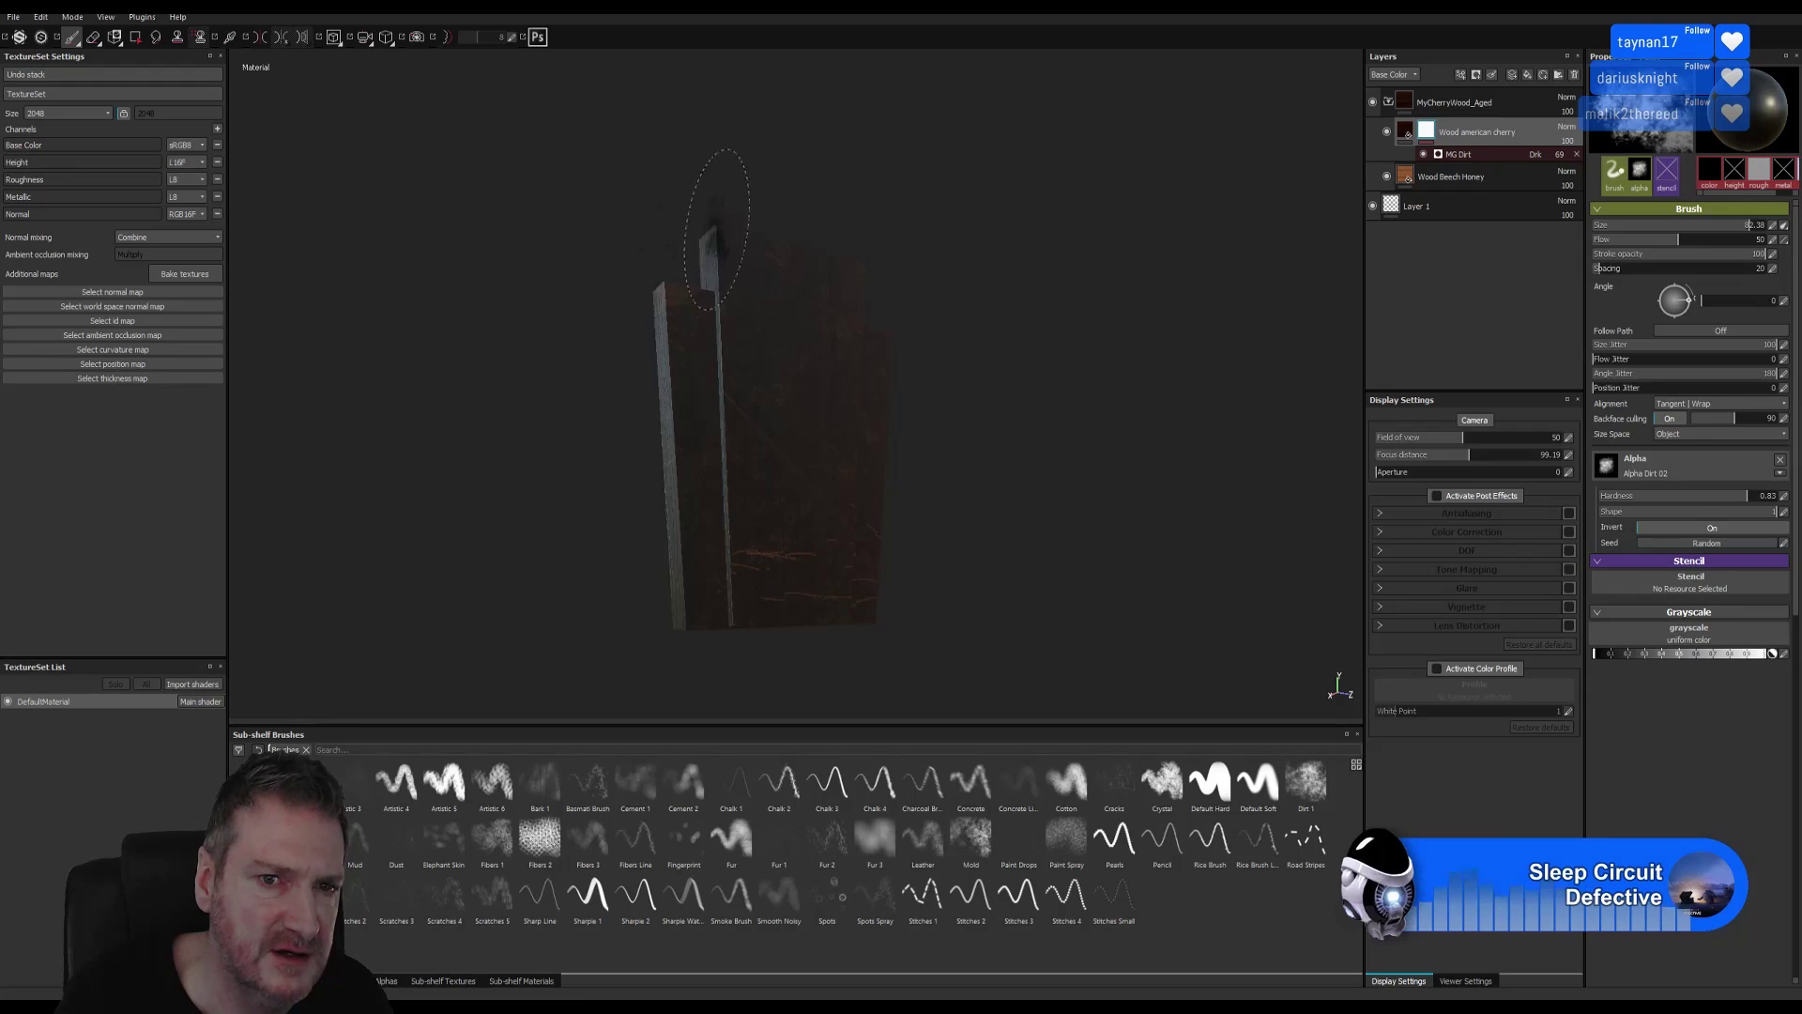
Try a dirt brush stroke on the upper outer corner of the fan's lower step, and undo it.
mouse_move(963, 288)
left_mouse_down("alt")
mouse_move(1017, 362)
mouse_move(720, 338)
mouse_move(908, 272)
left_mouse_up("alt")
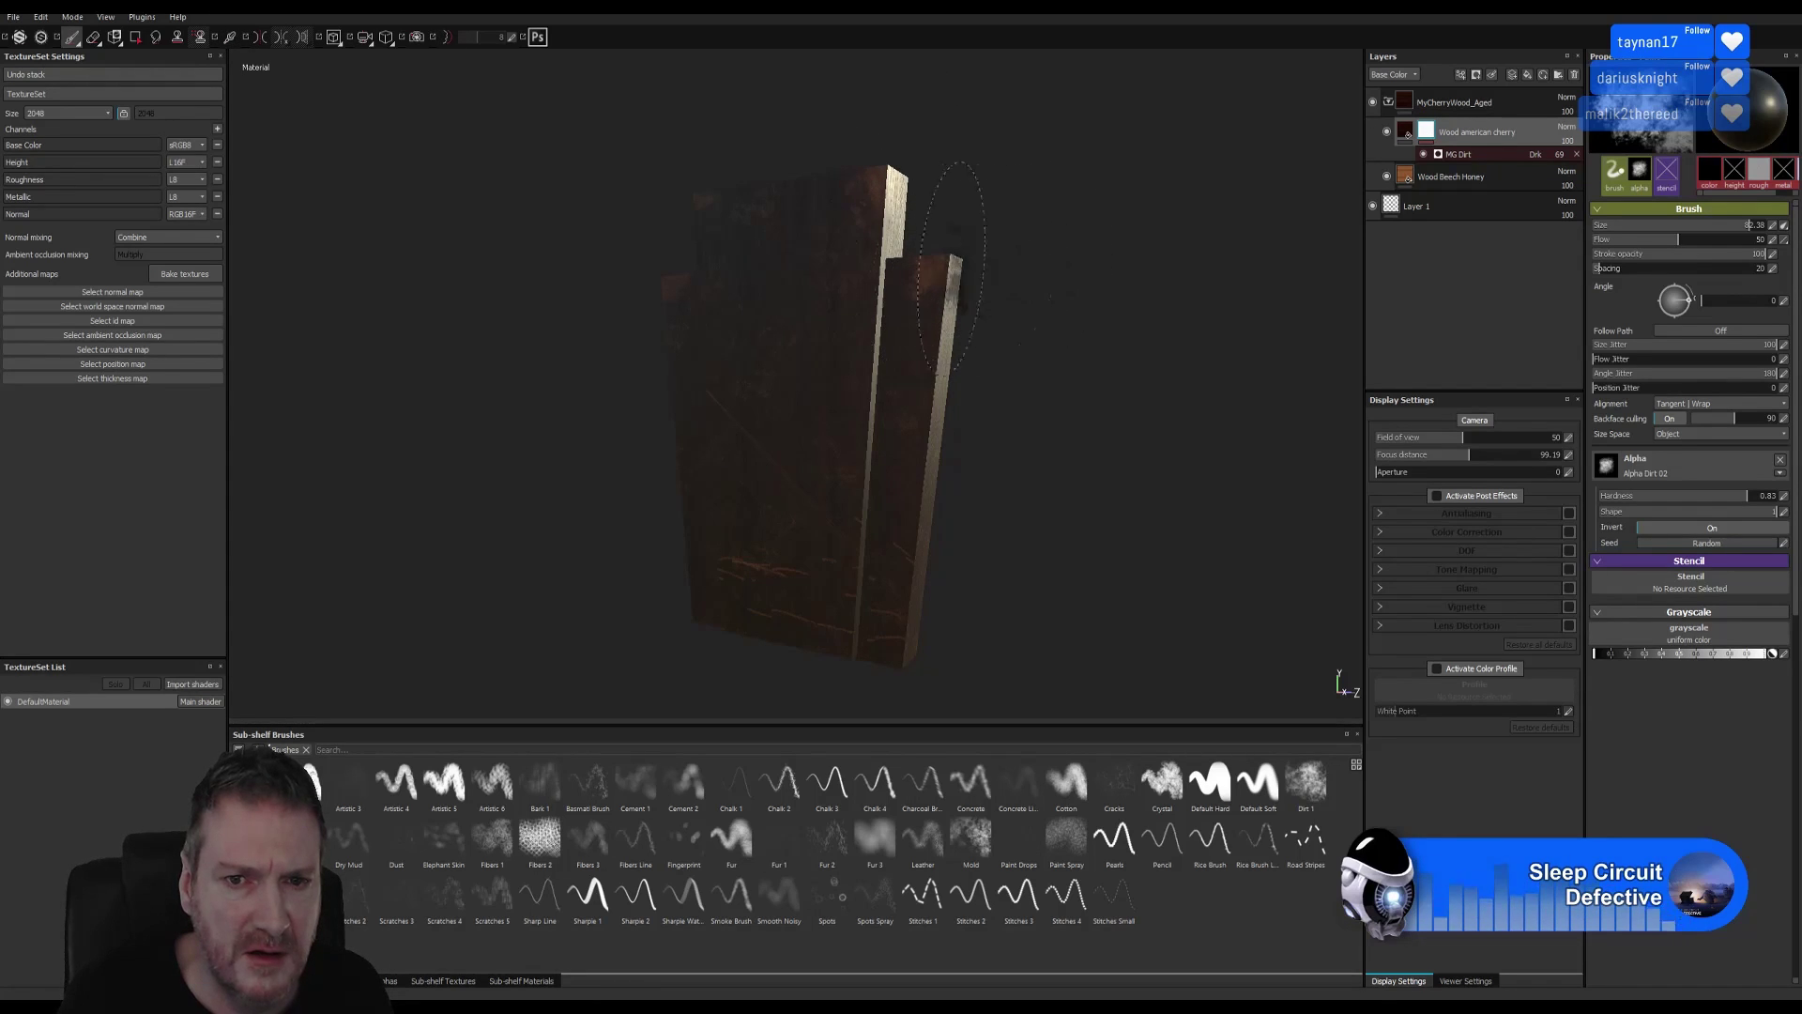
mouse_move(995, 282)
left_mouse_down("alt")
mouse_move(1130, 291)
mouse_move(986, 290)
left_mouse_up("alt")
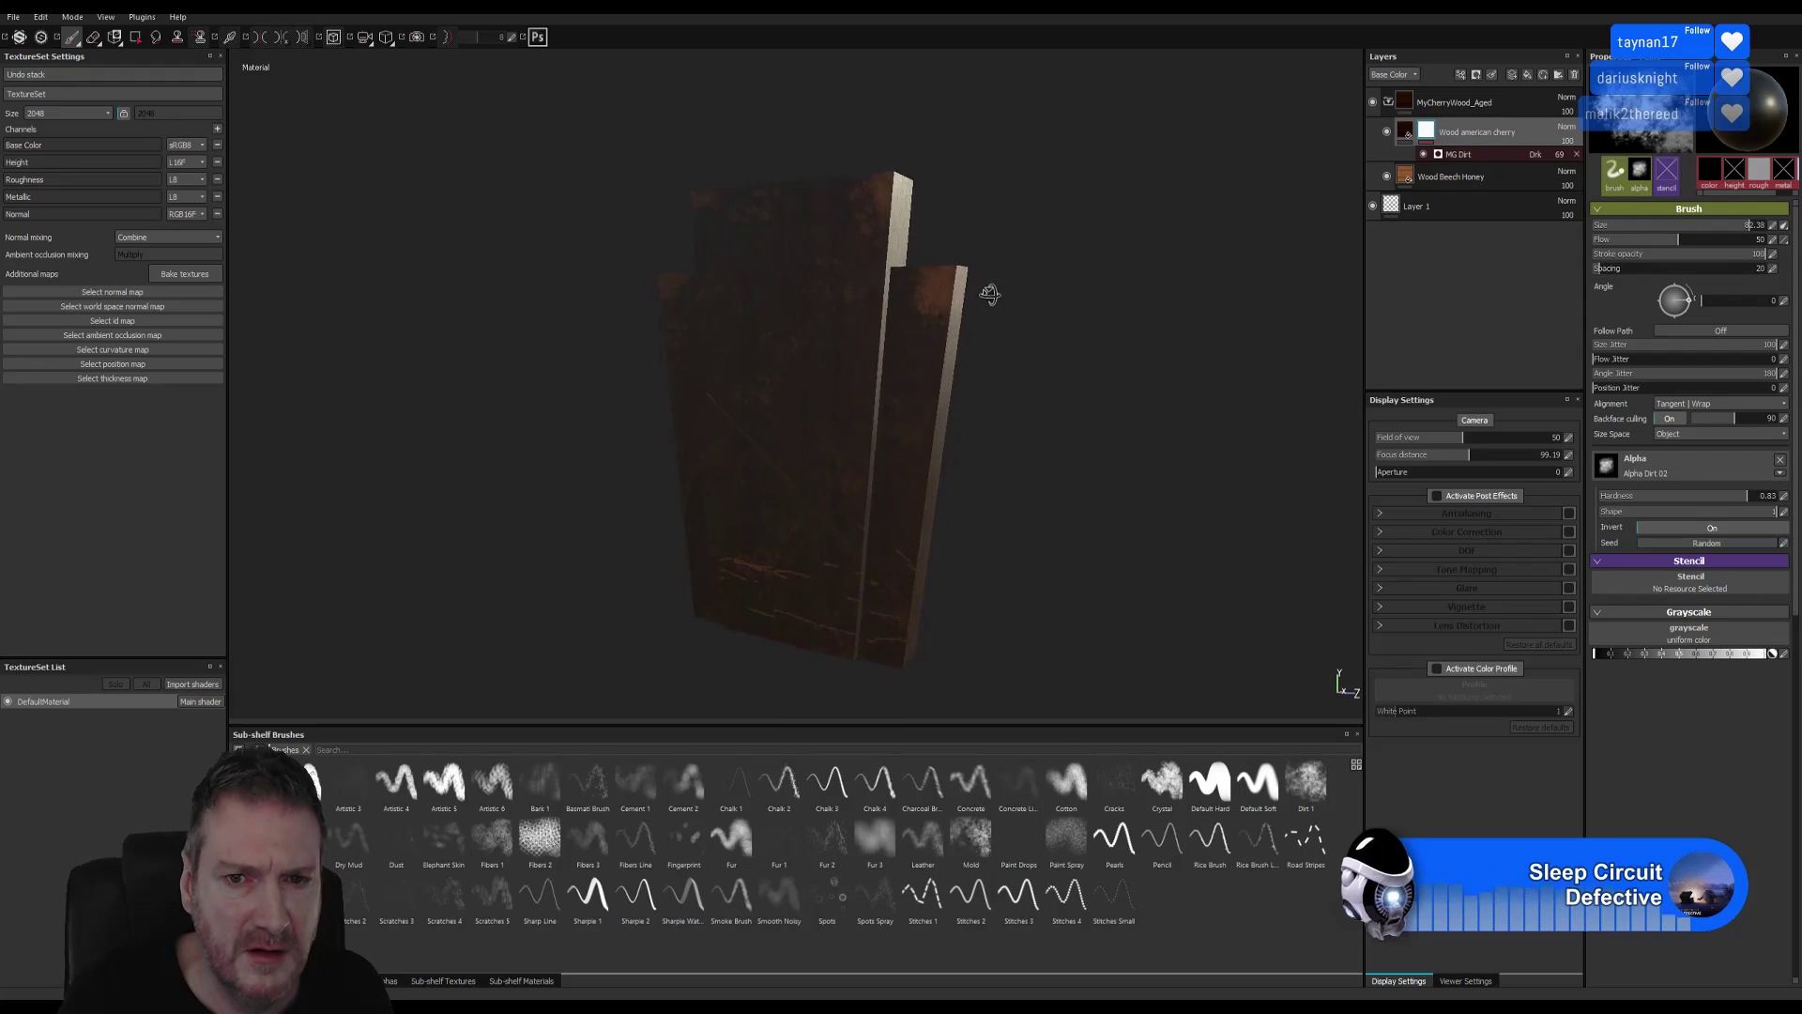
left_click(43, 21)
left_click(57, 33)
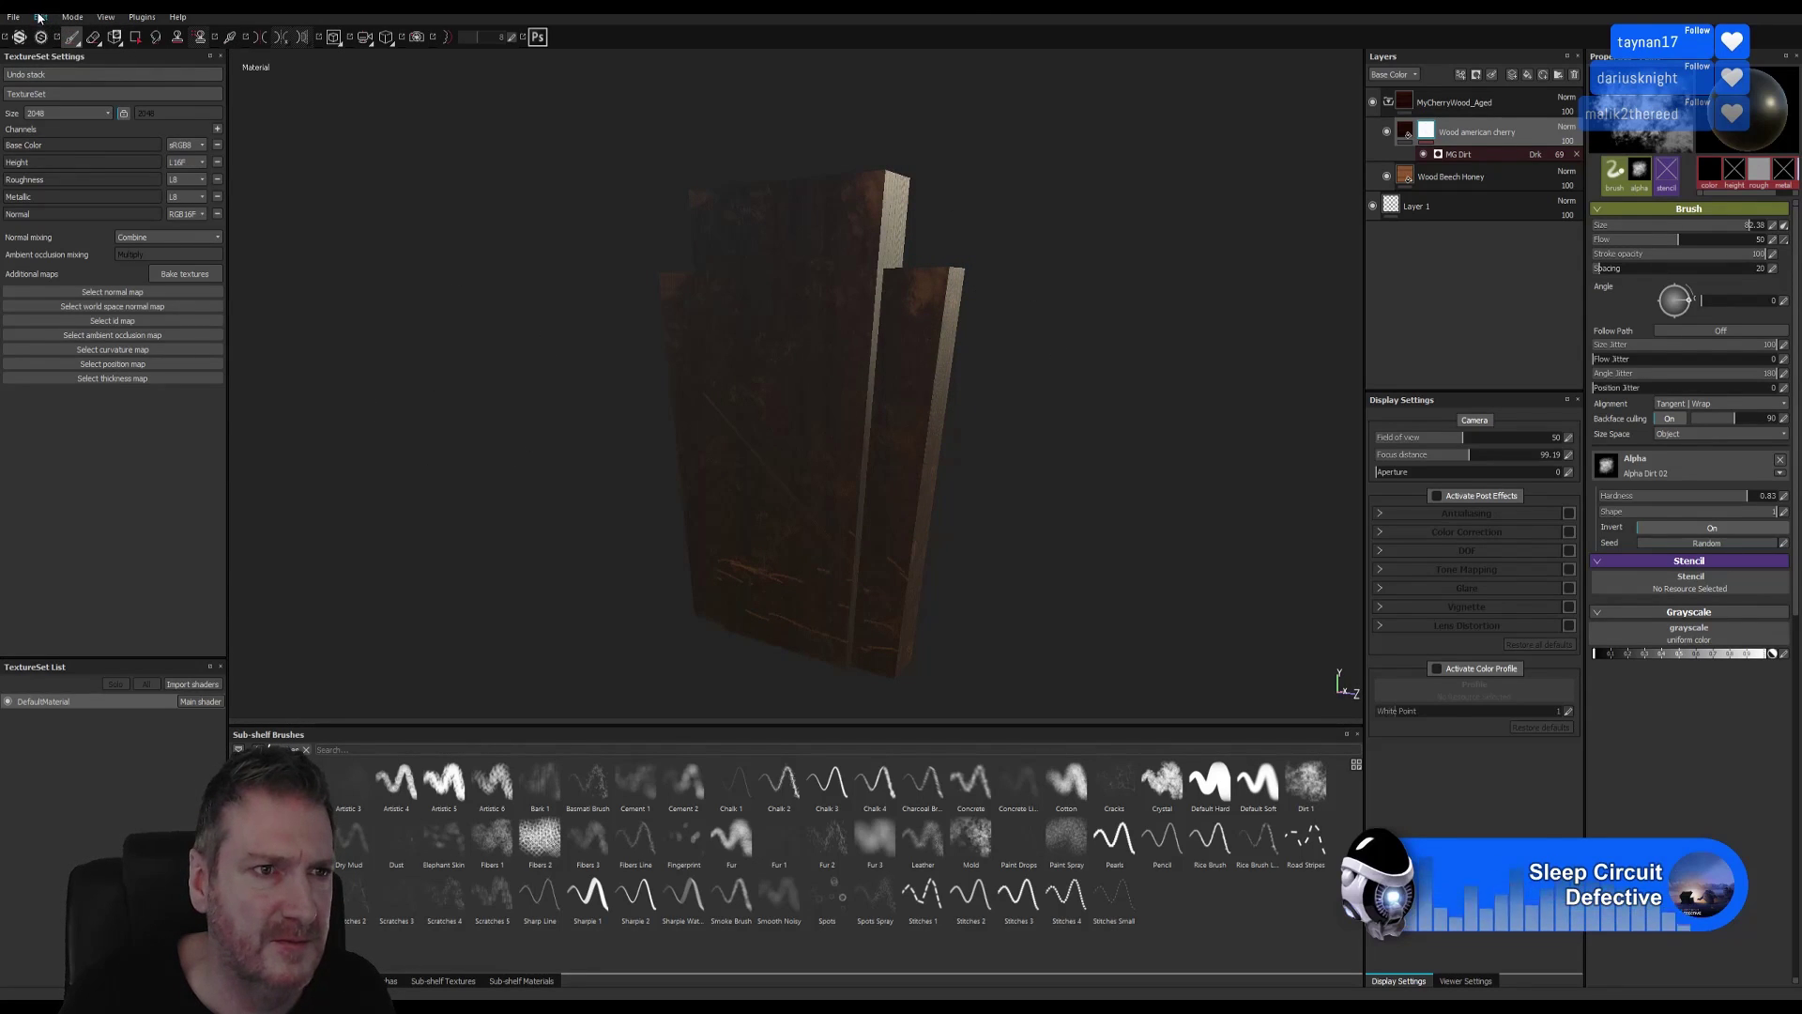
left_click(39, 17)
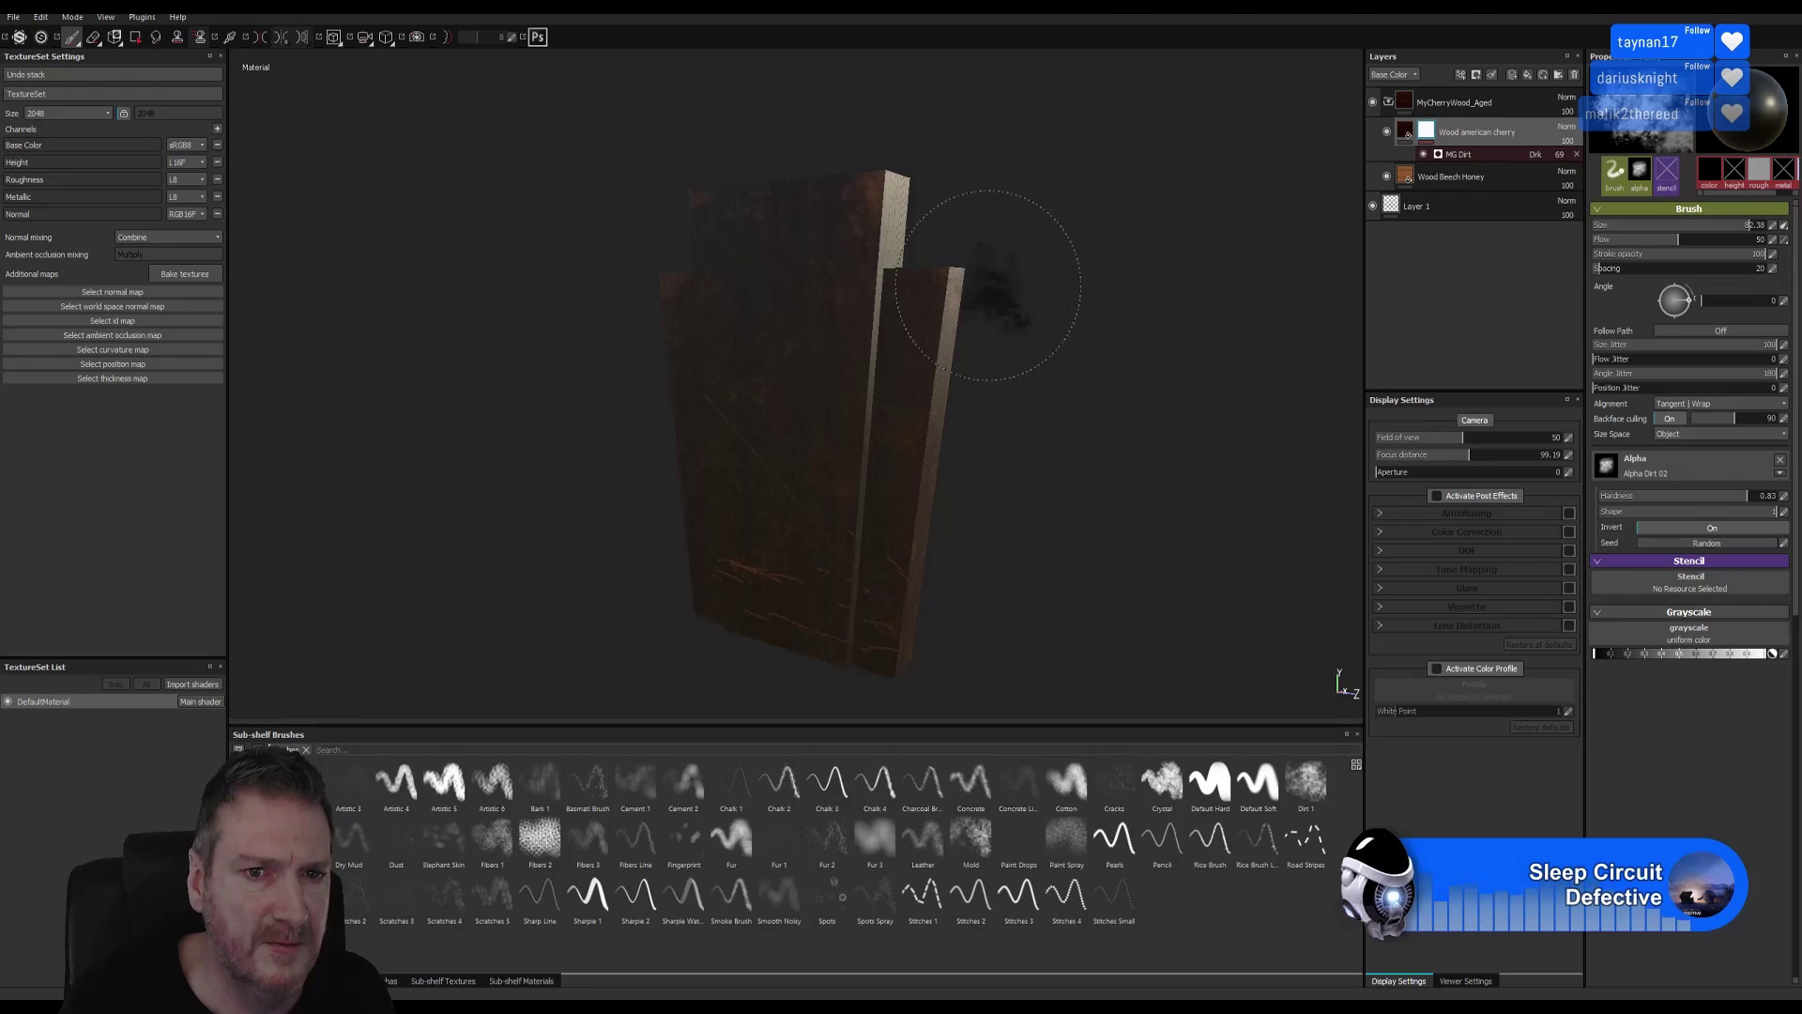
Reduce the brush size to about 37 and paint wear on the top corners of the fan's tall centre section.
mouse_move(988, 285)
left_mouse_down("alt")
mouse_move(967, 385)
mouse_move(402, 247)
left_mouse_up("alt")
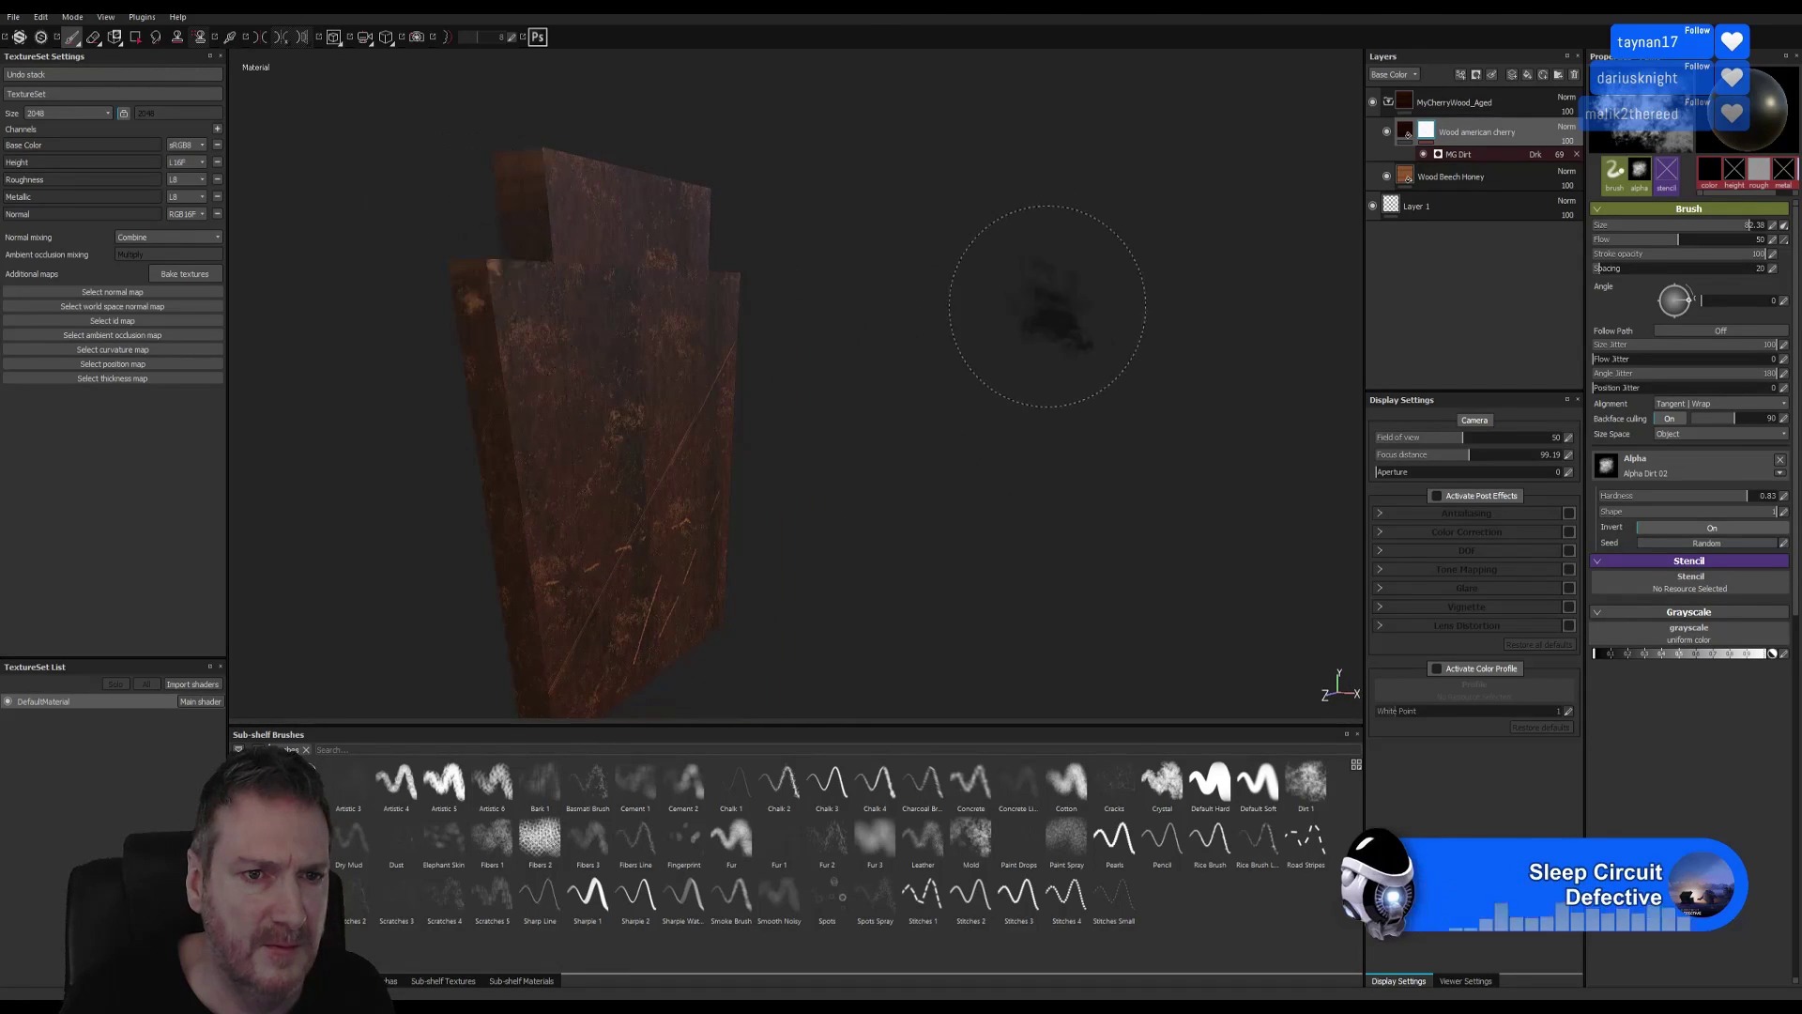
mouse_move(1047, 305)
left_mouse_down("alt")
mouse_move(953, 326)
mouse_move(779, 291)
left_mouse_up("alt")
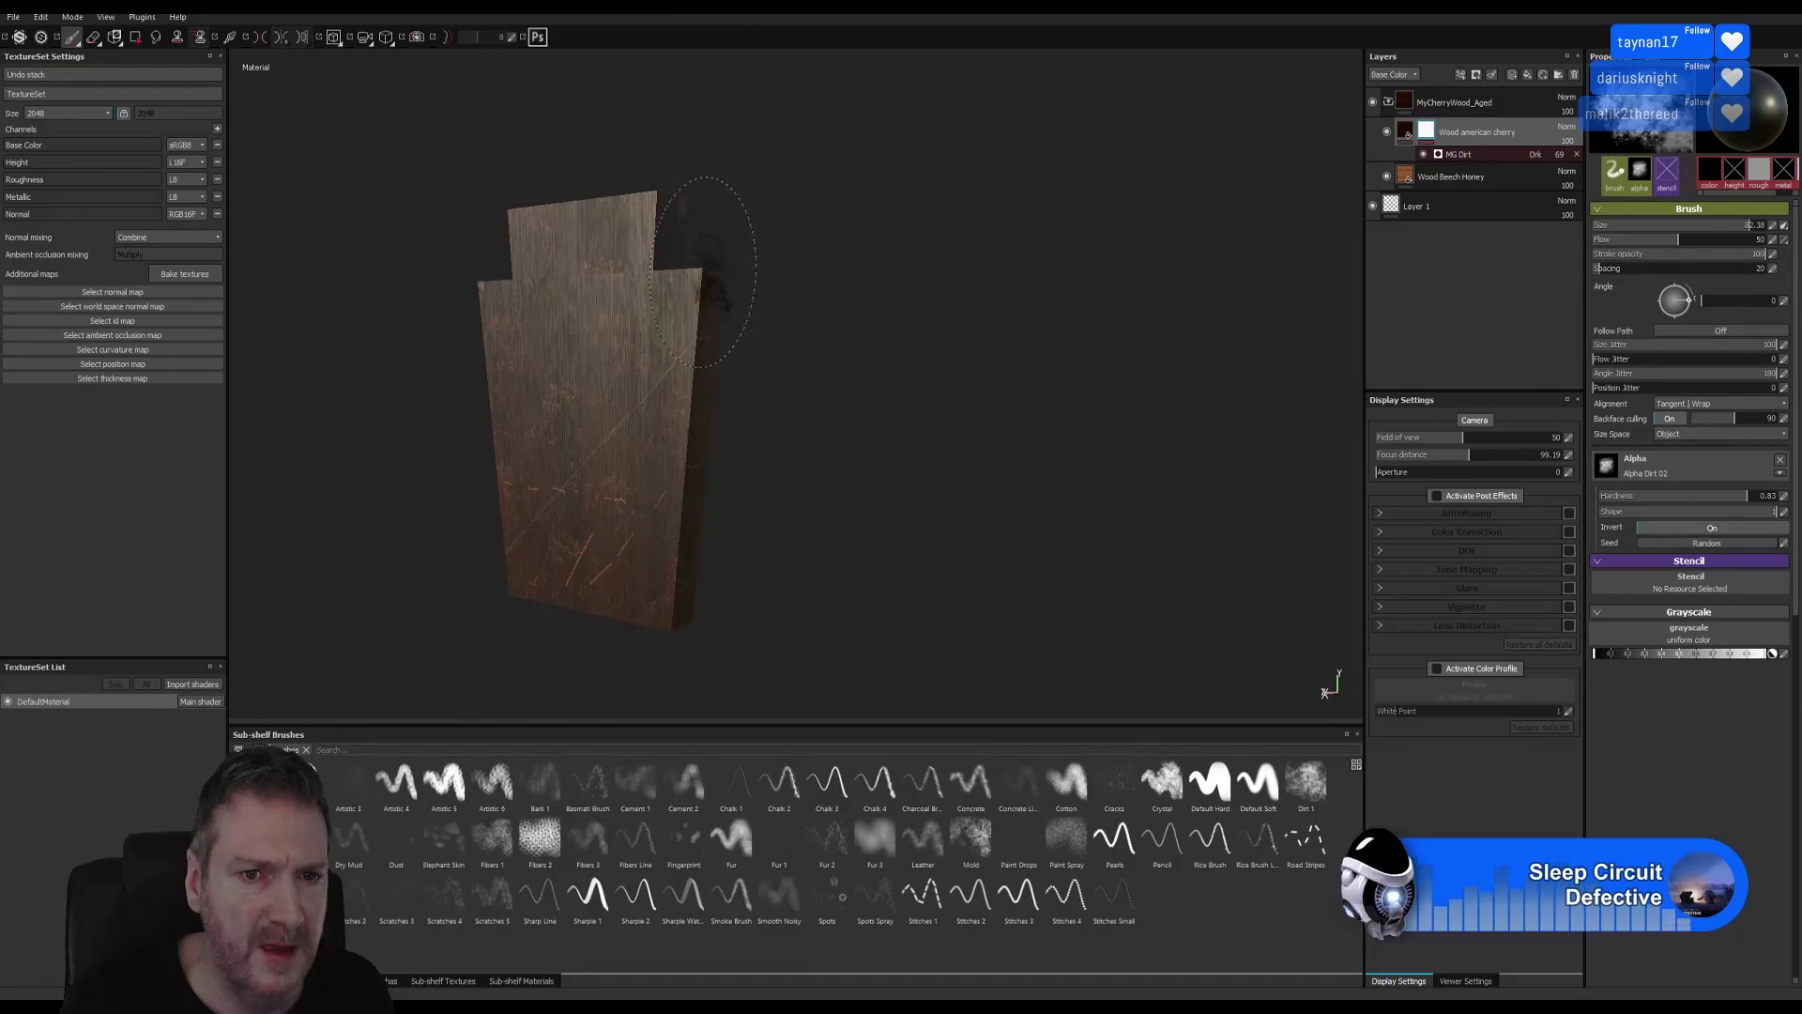
mouse_move(989, 290)
left_mouse_down("alt")
mouse_move(986, 322)
mouse_move(1174, 354)
mouse_move(926, 322)
mouse_move(893, 290)
left_mouse_up("alt")
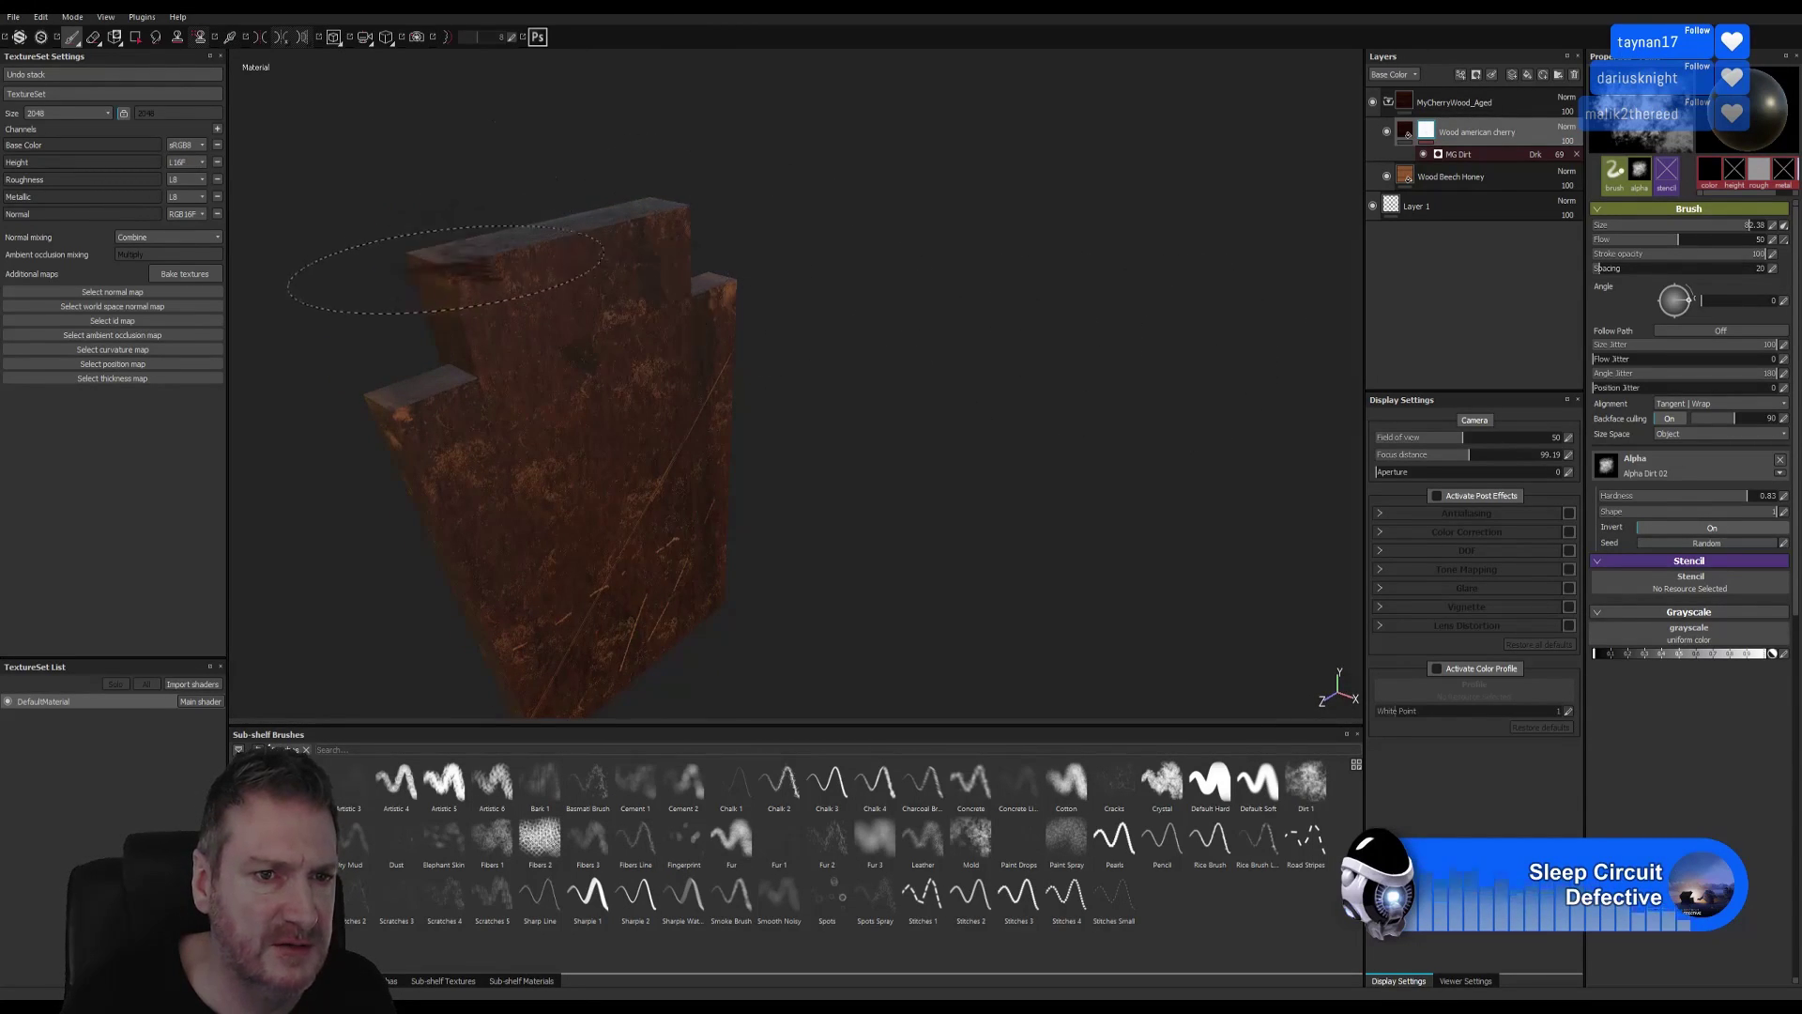
key("bracketleft")
key("bracketleft")
key("bracketleft")
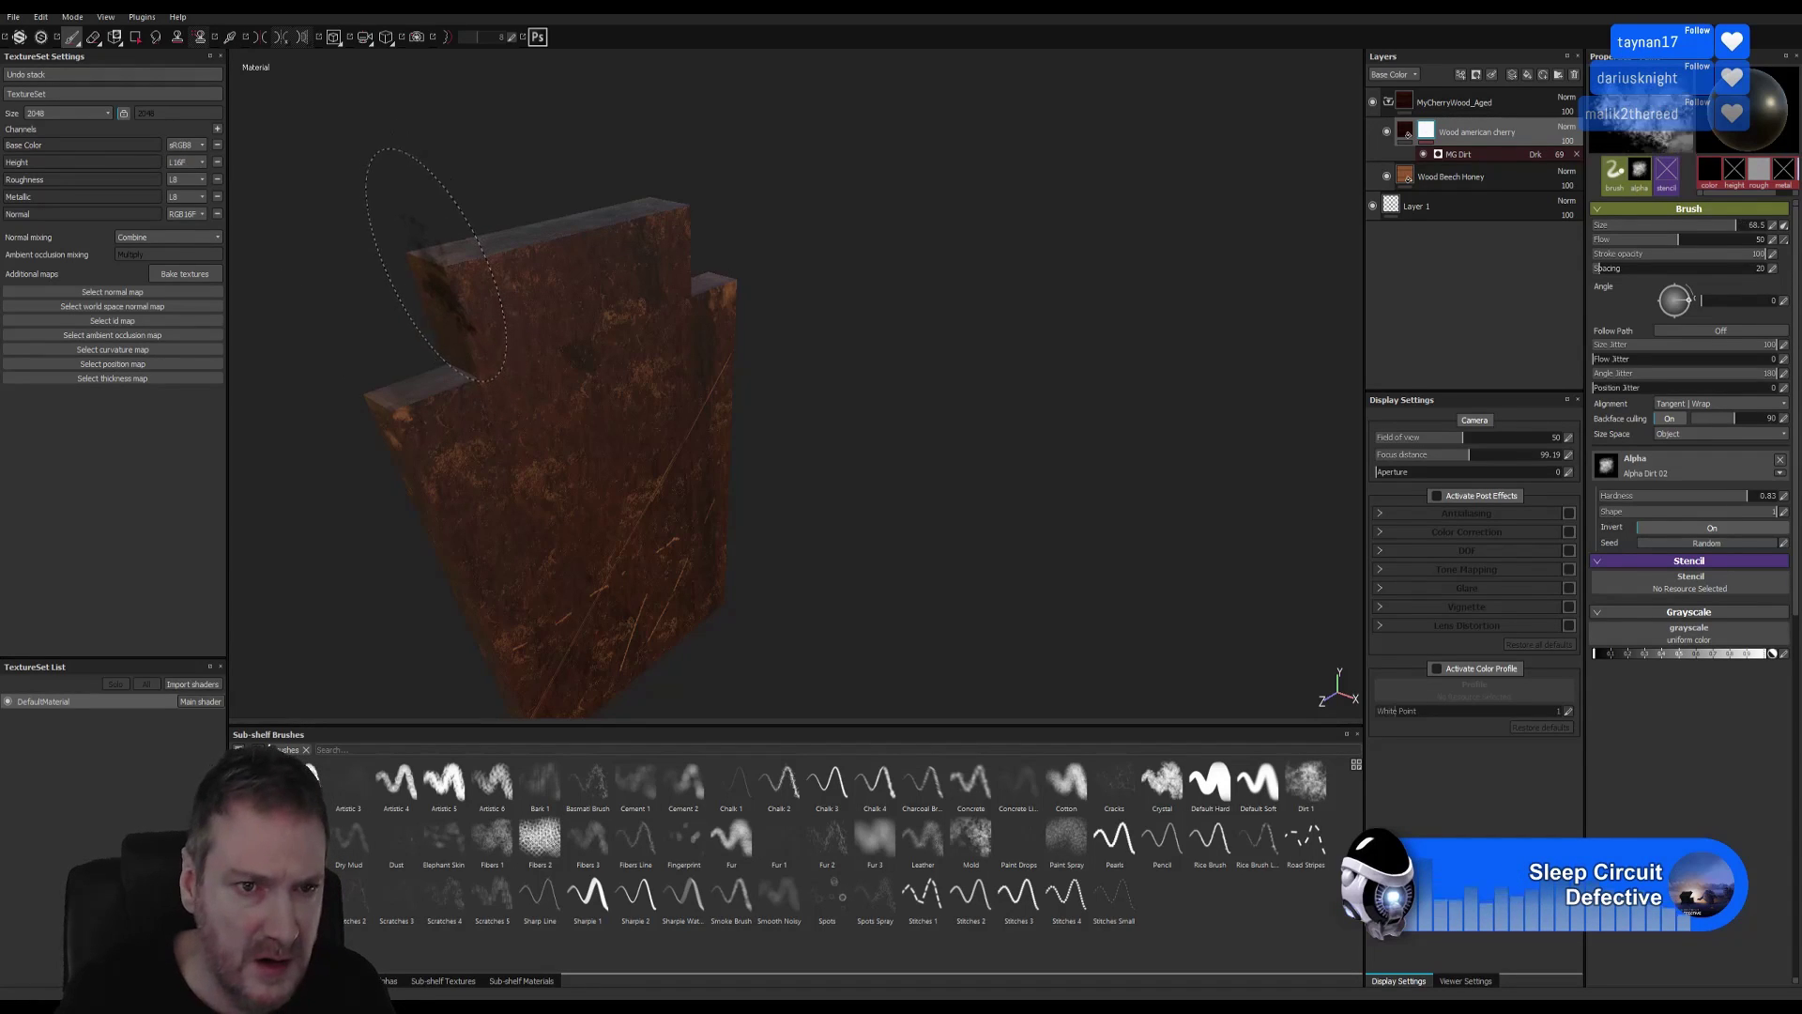
right_click_drag(449, 273, 424, 273, "ctrl")
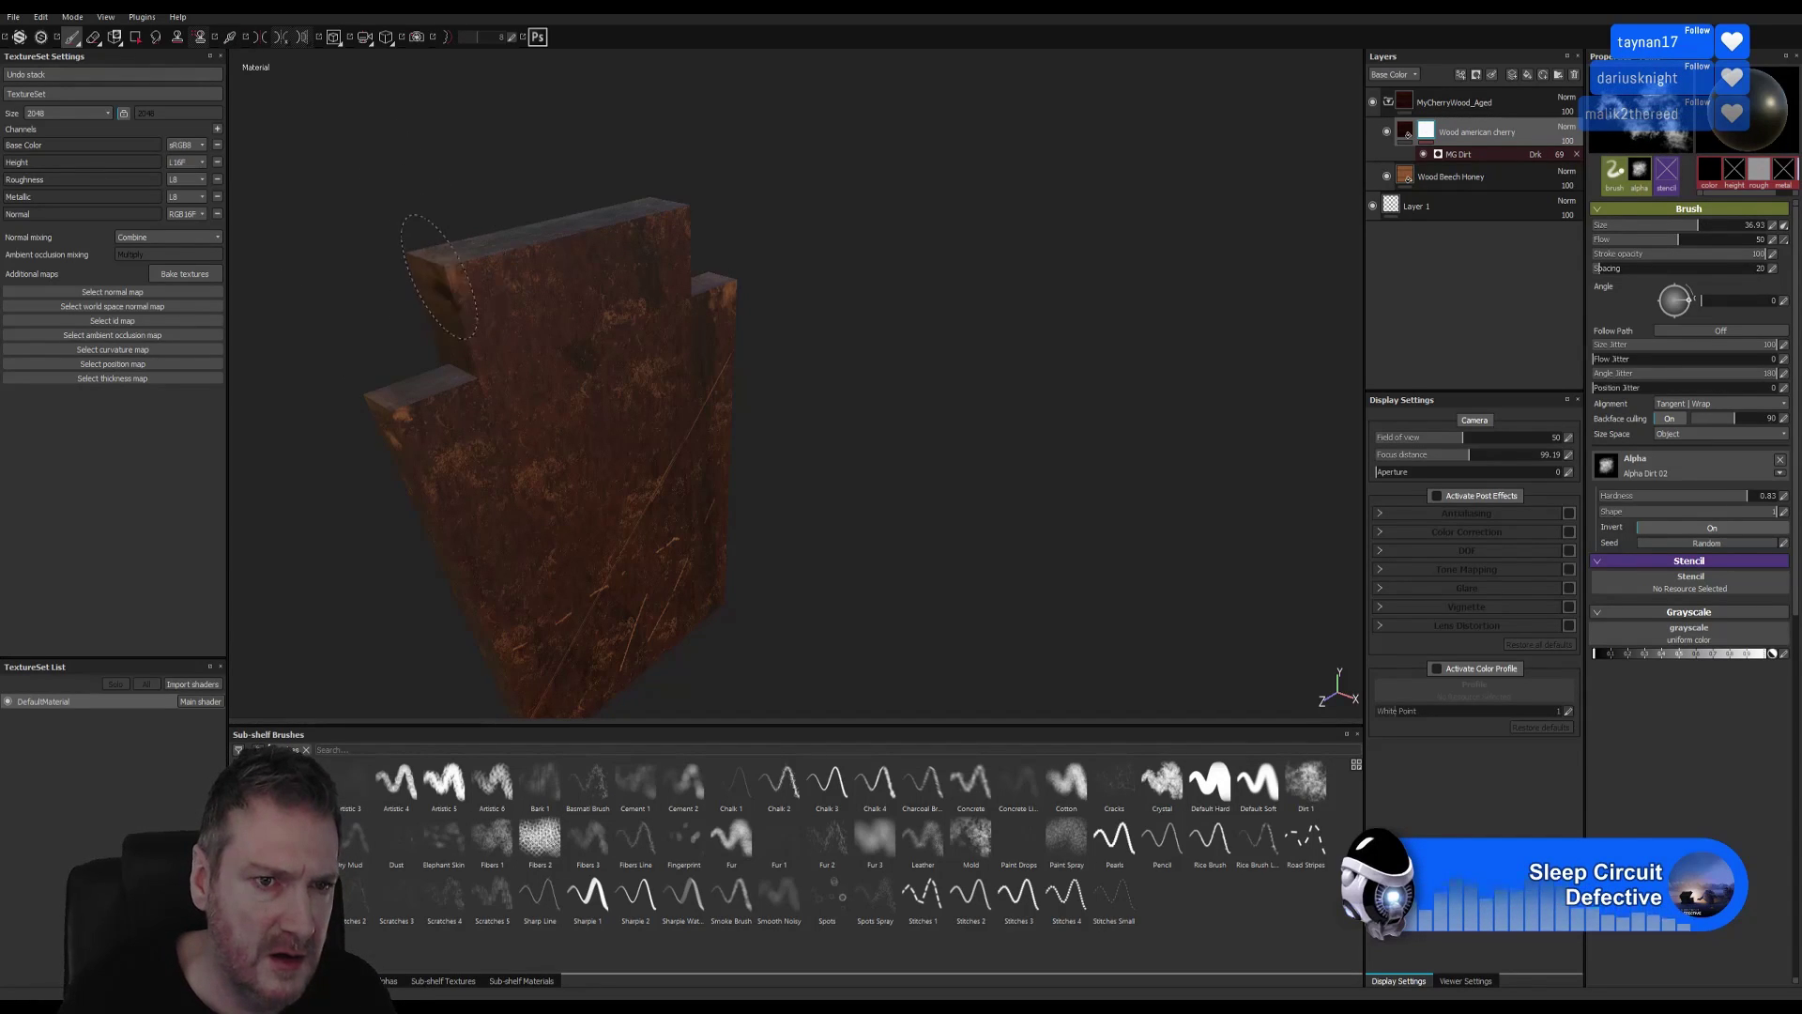
left_click_drag(432, 269, 660, 239, "alt")
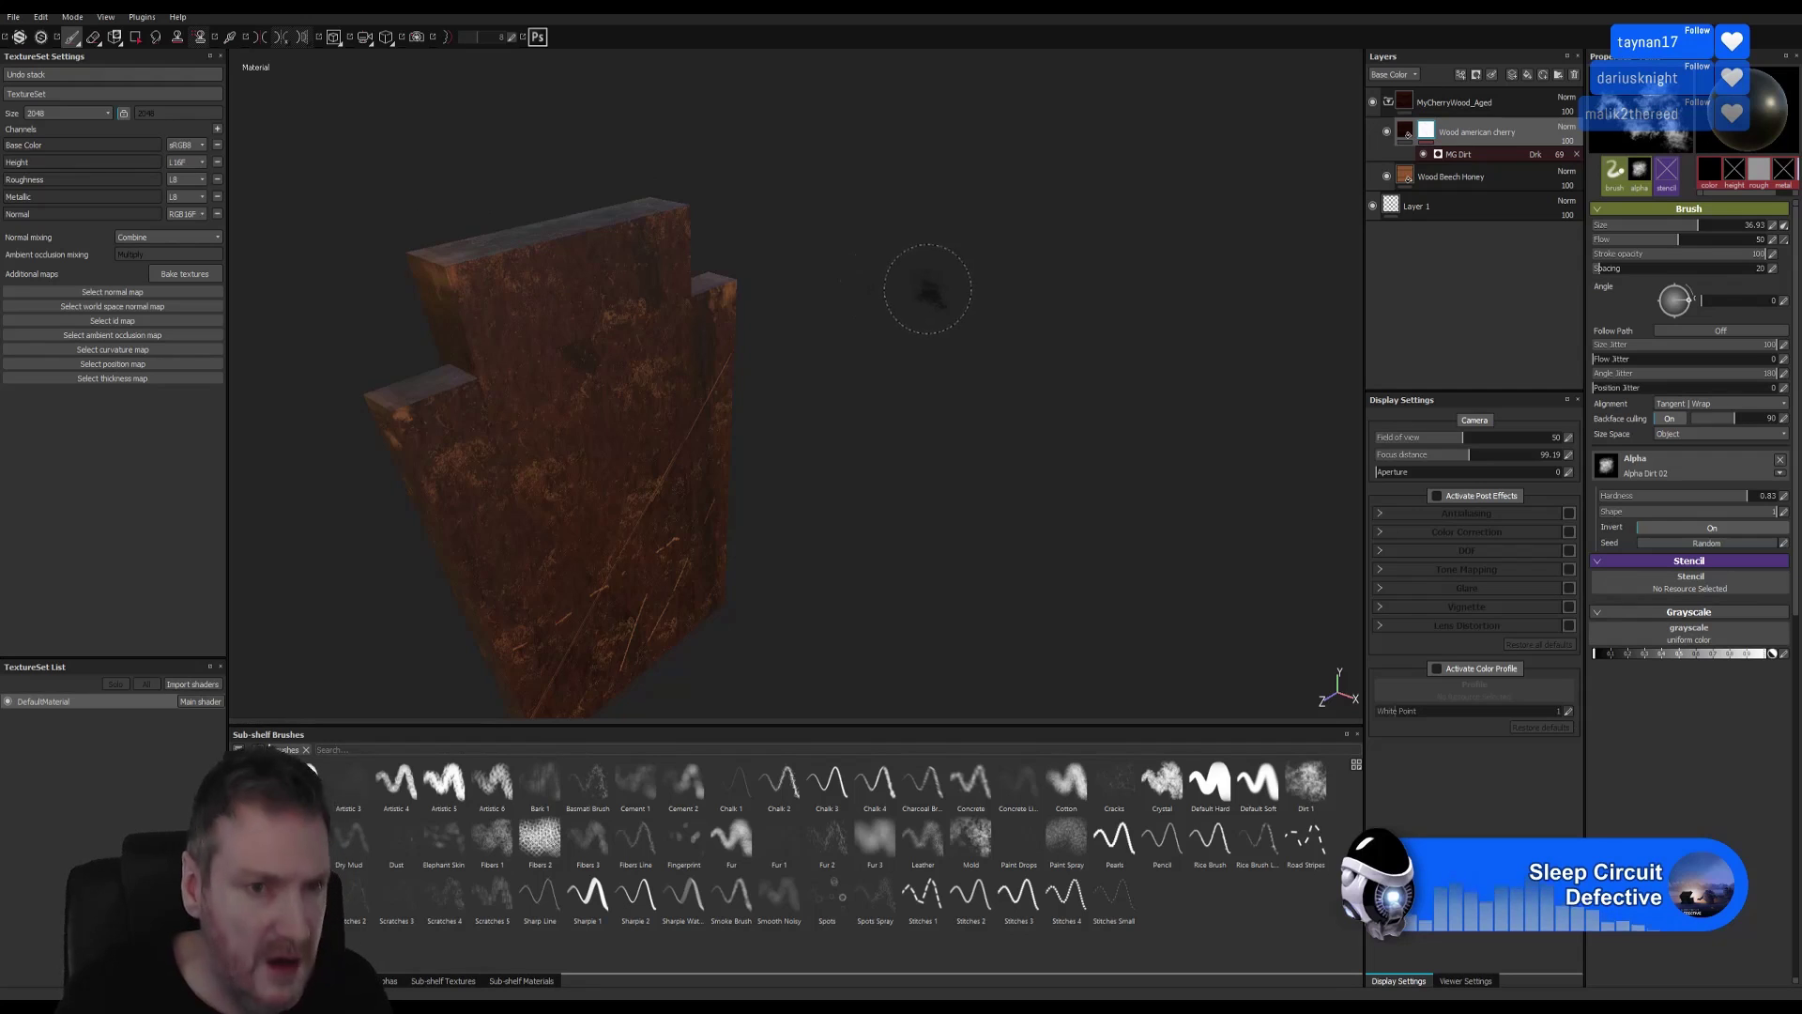
Reduce the brush size to about 20 and paint wear along the vertical edges of the centre section and the adjoining side step.
left_click_drag(925, 294, 615, 265, "alt")
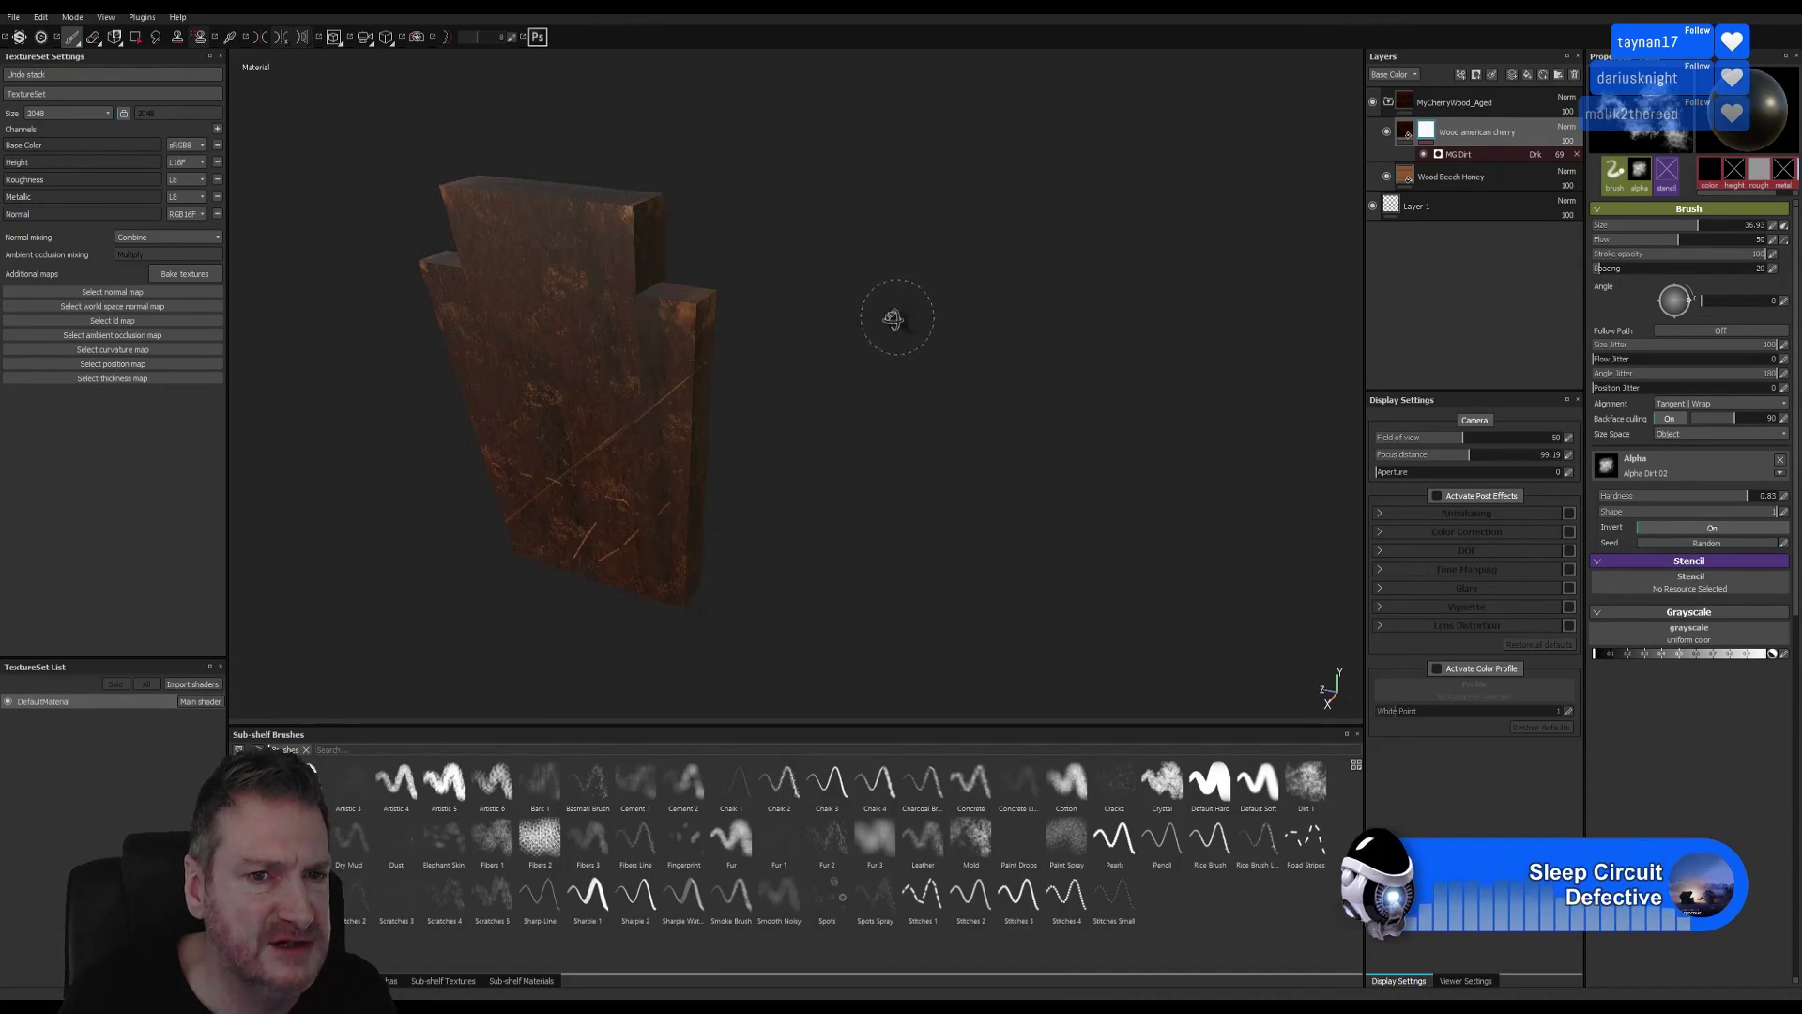
left_click_drag(893, 314, 336, 298, "alt")
left_click_drag(980, 347, 904, 301, "alt")
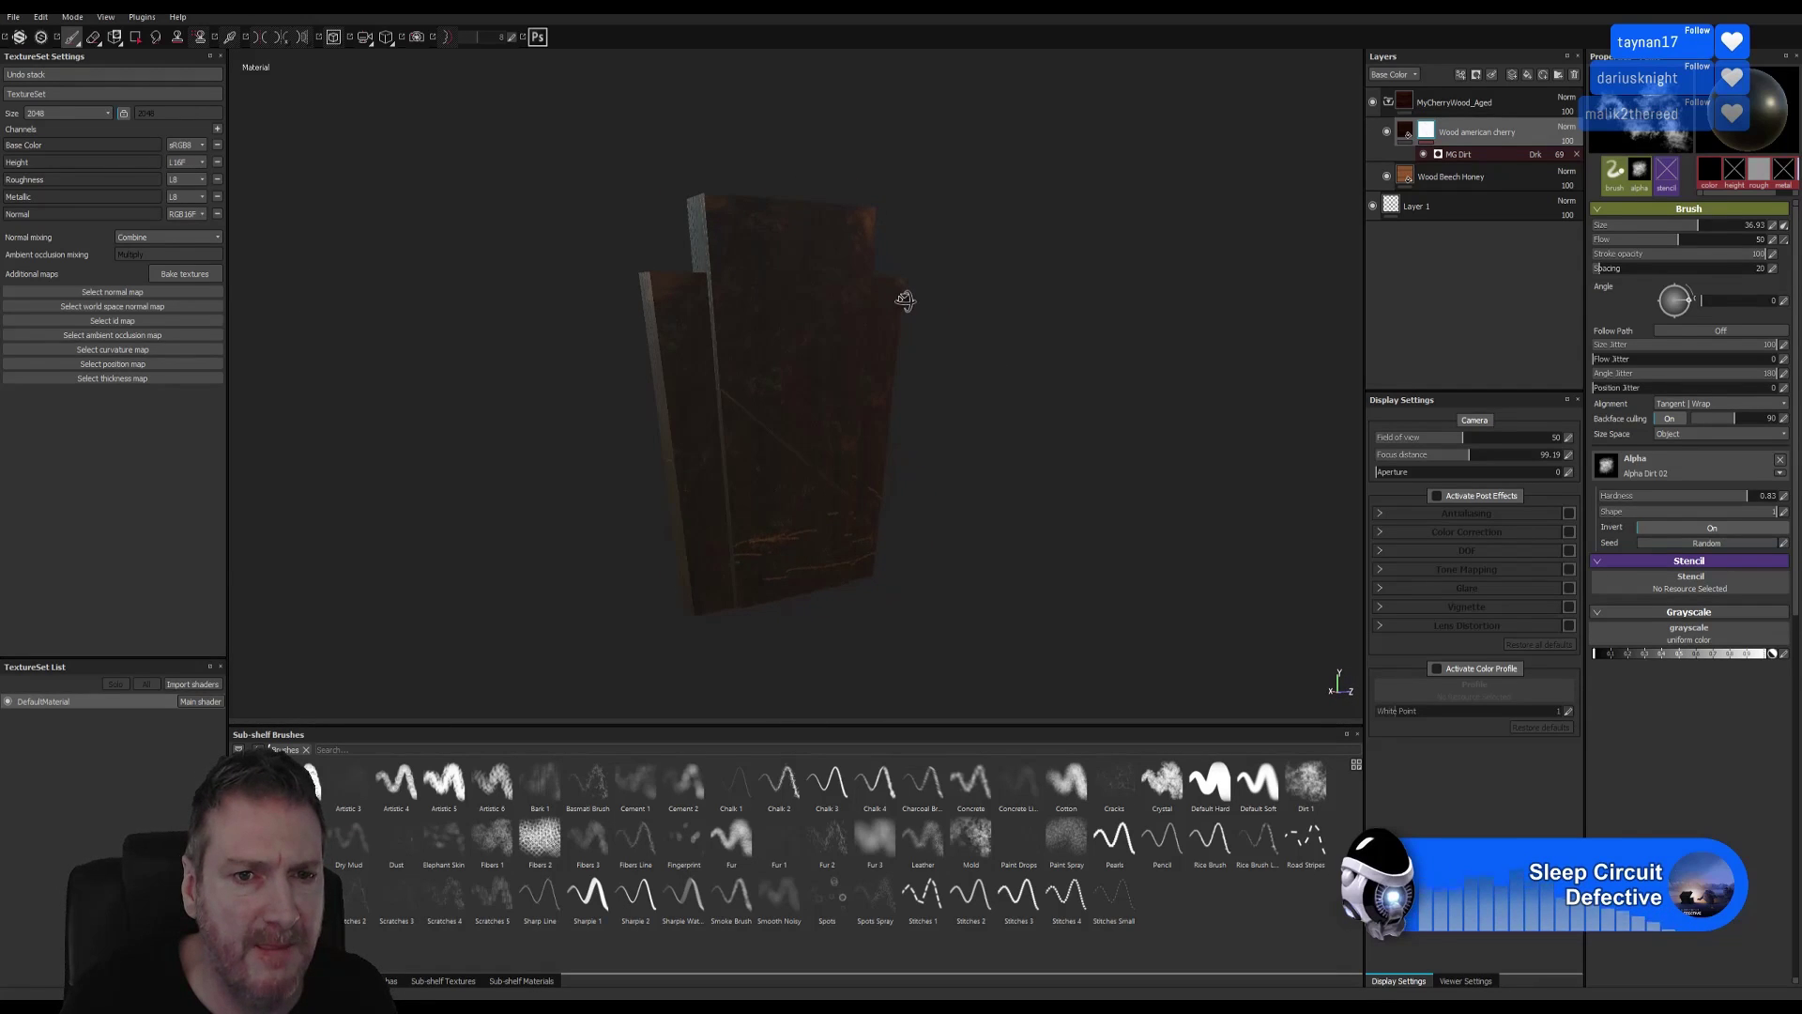
right_click_drag(756, 372, 1311, 394, "alt")
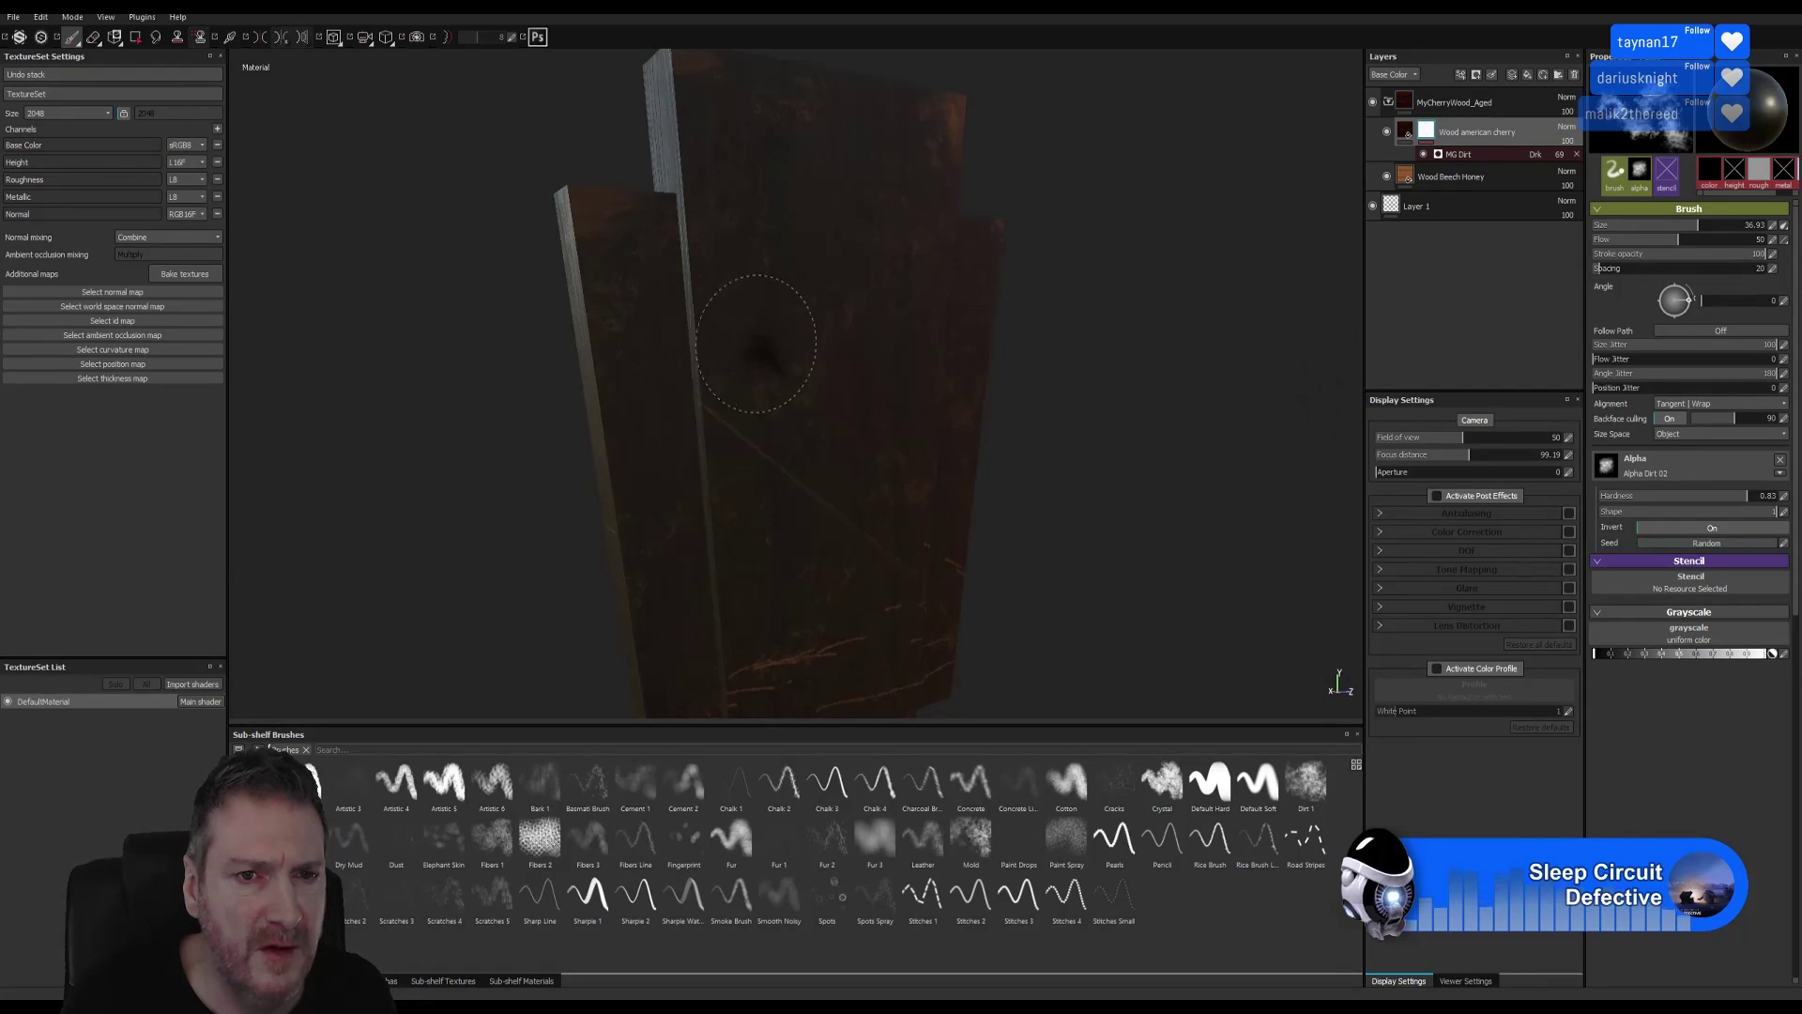
left_click_drag(713, 307, 648, 197, "alt")
mouse_move(796, 448)
left_mouse_down("alt")
mouse_move(1005, 494)
mouse_move(880, 470)
left_mouse_up("alt")
left_click_drag(748, 301, 748, 370, "alt")
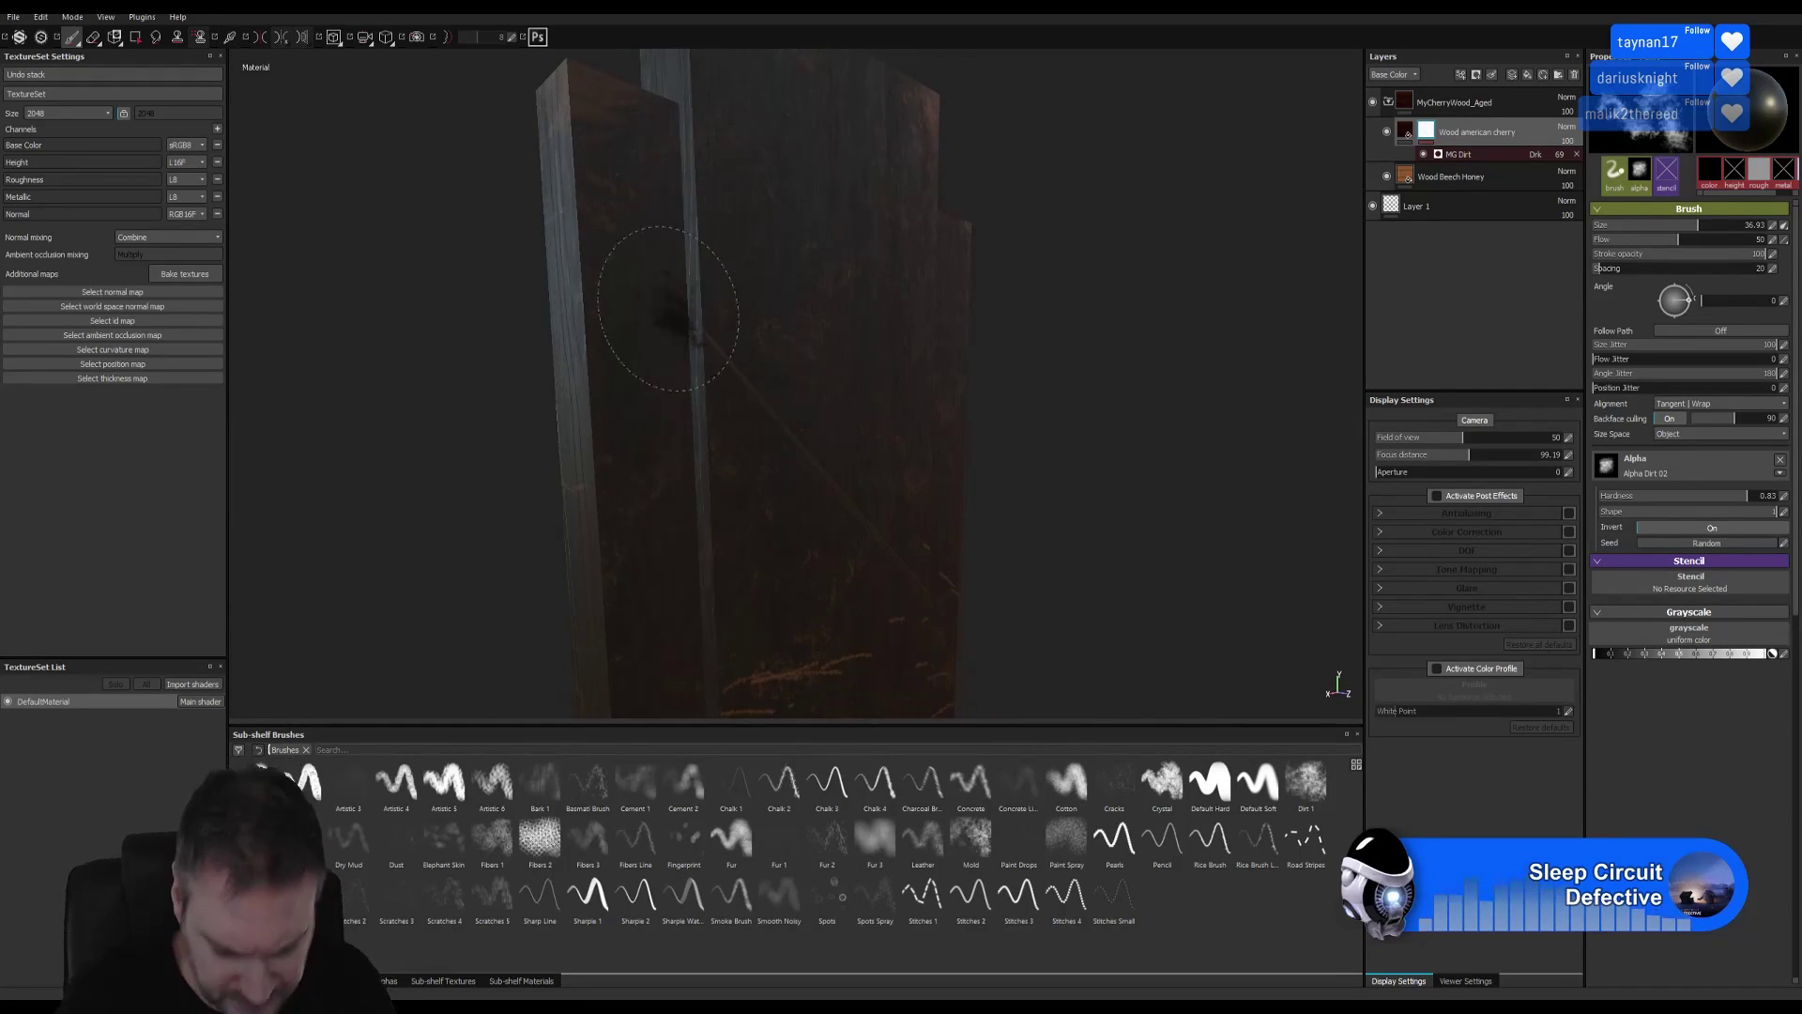
key("bracketleft")
key("bracketleft")
key("bracketleft")
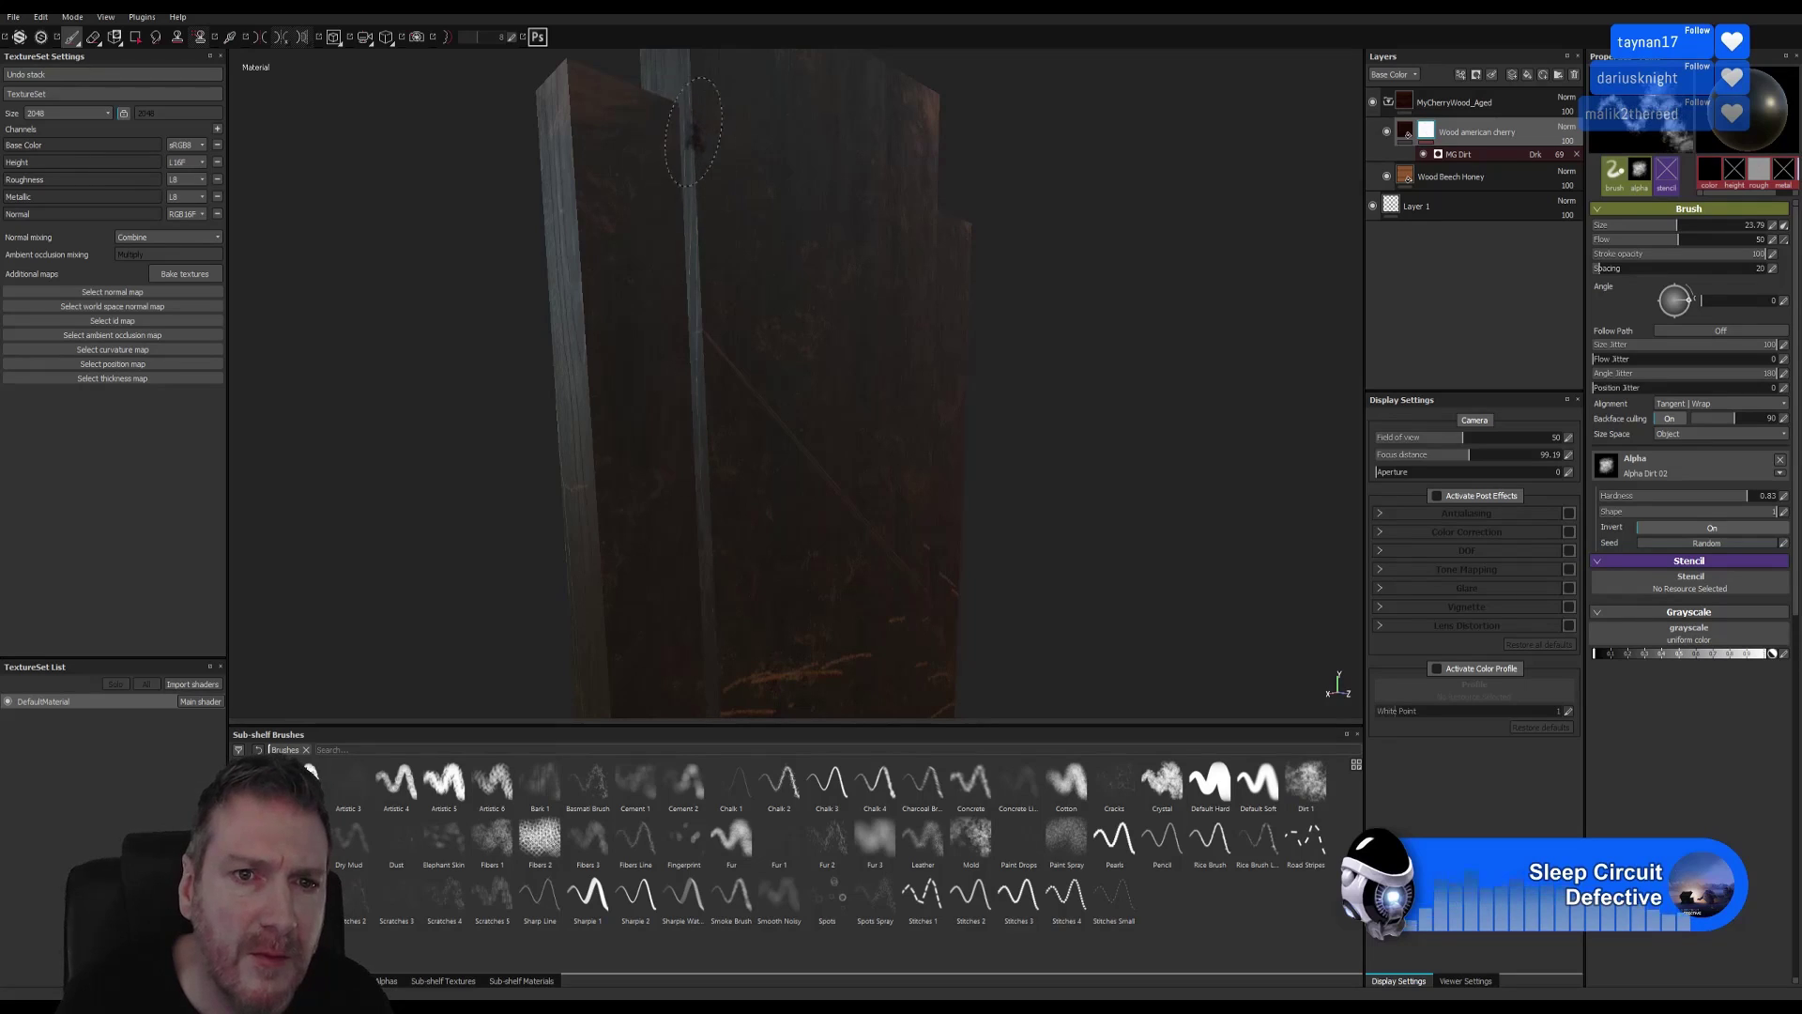
key("bracketleft")
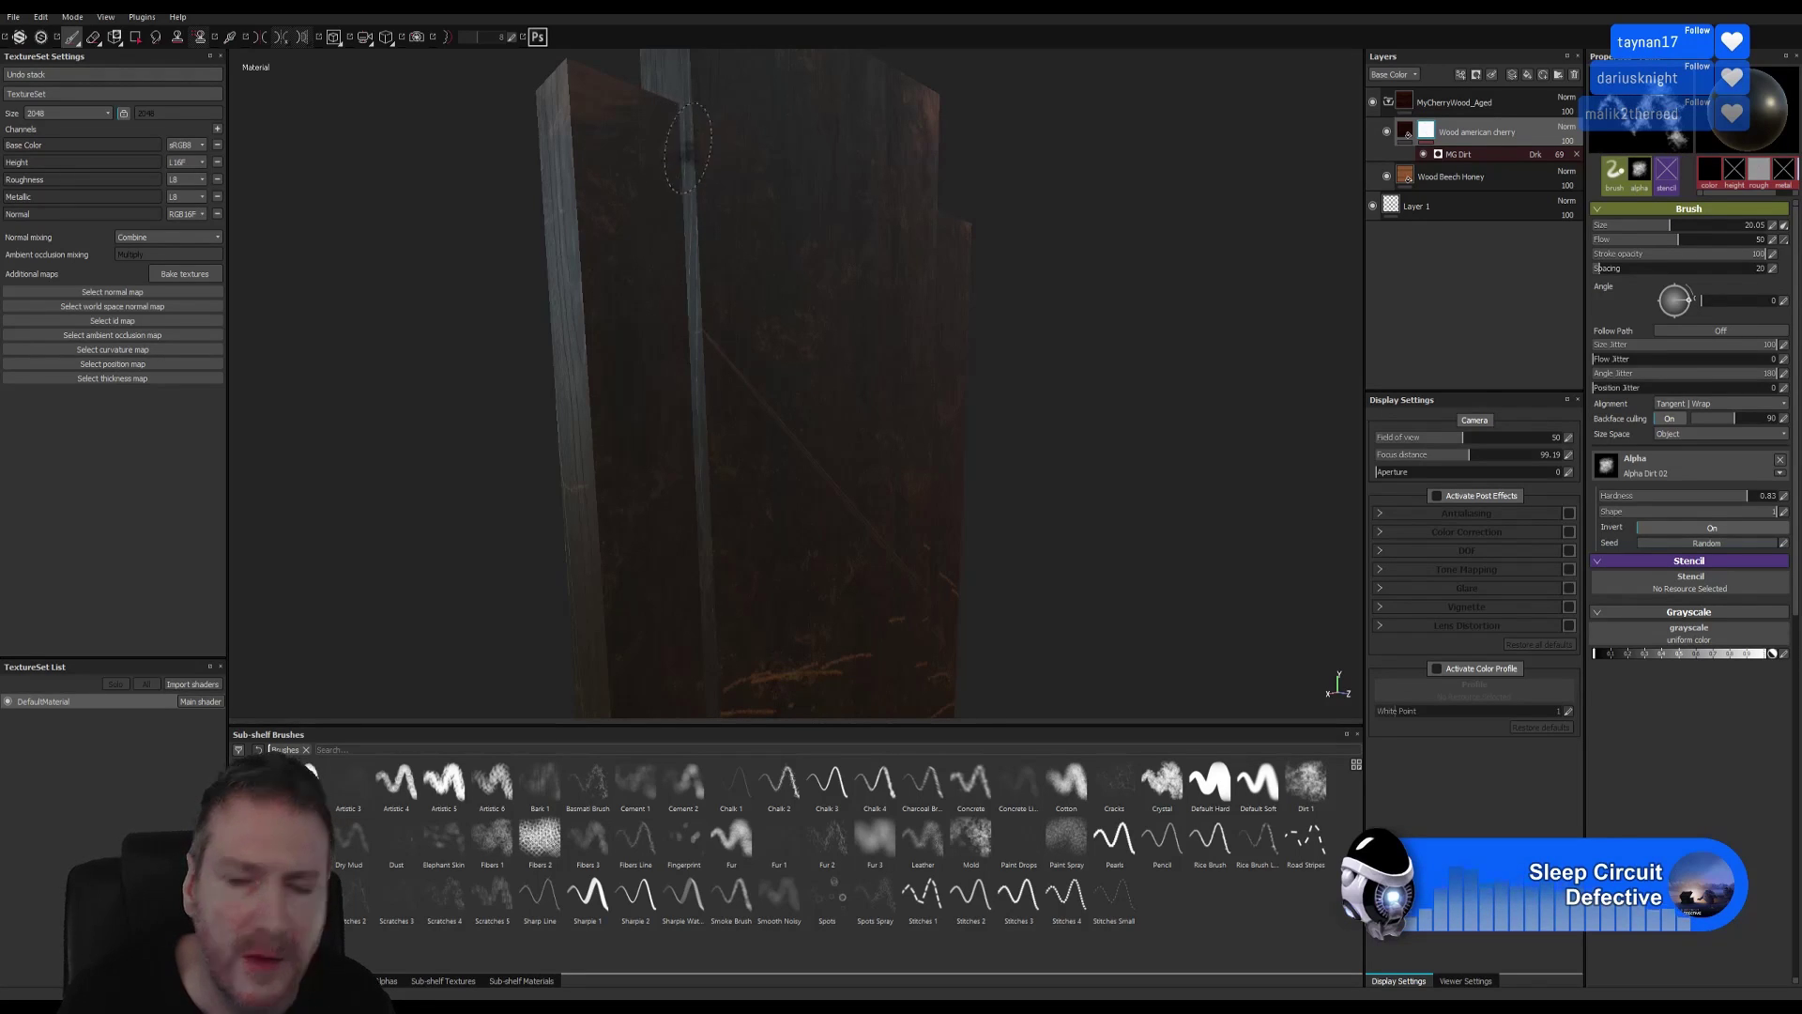
left_click(723, 148)
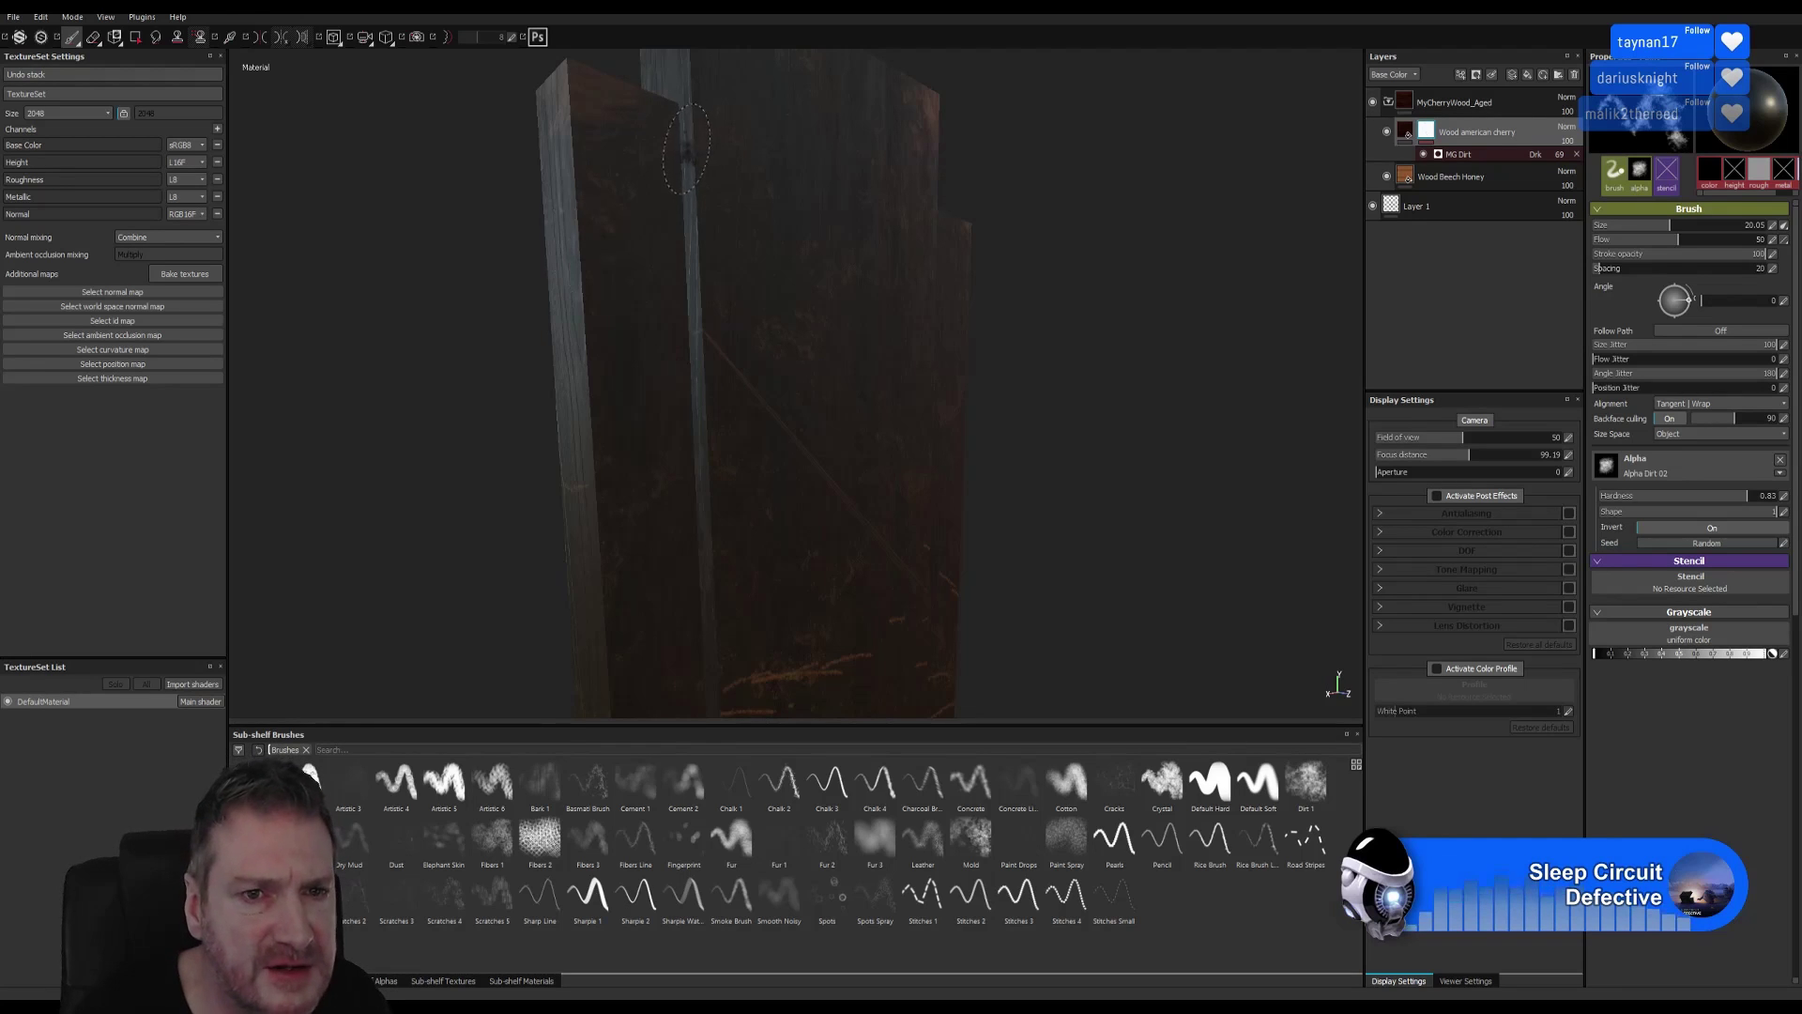
left_click(693, 166)
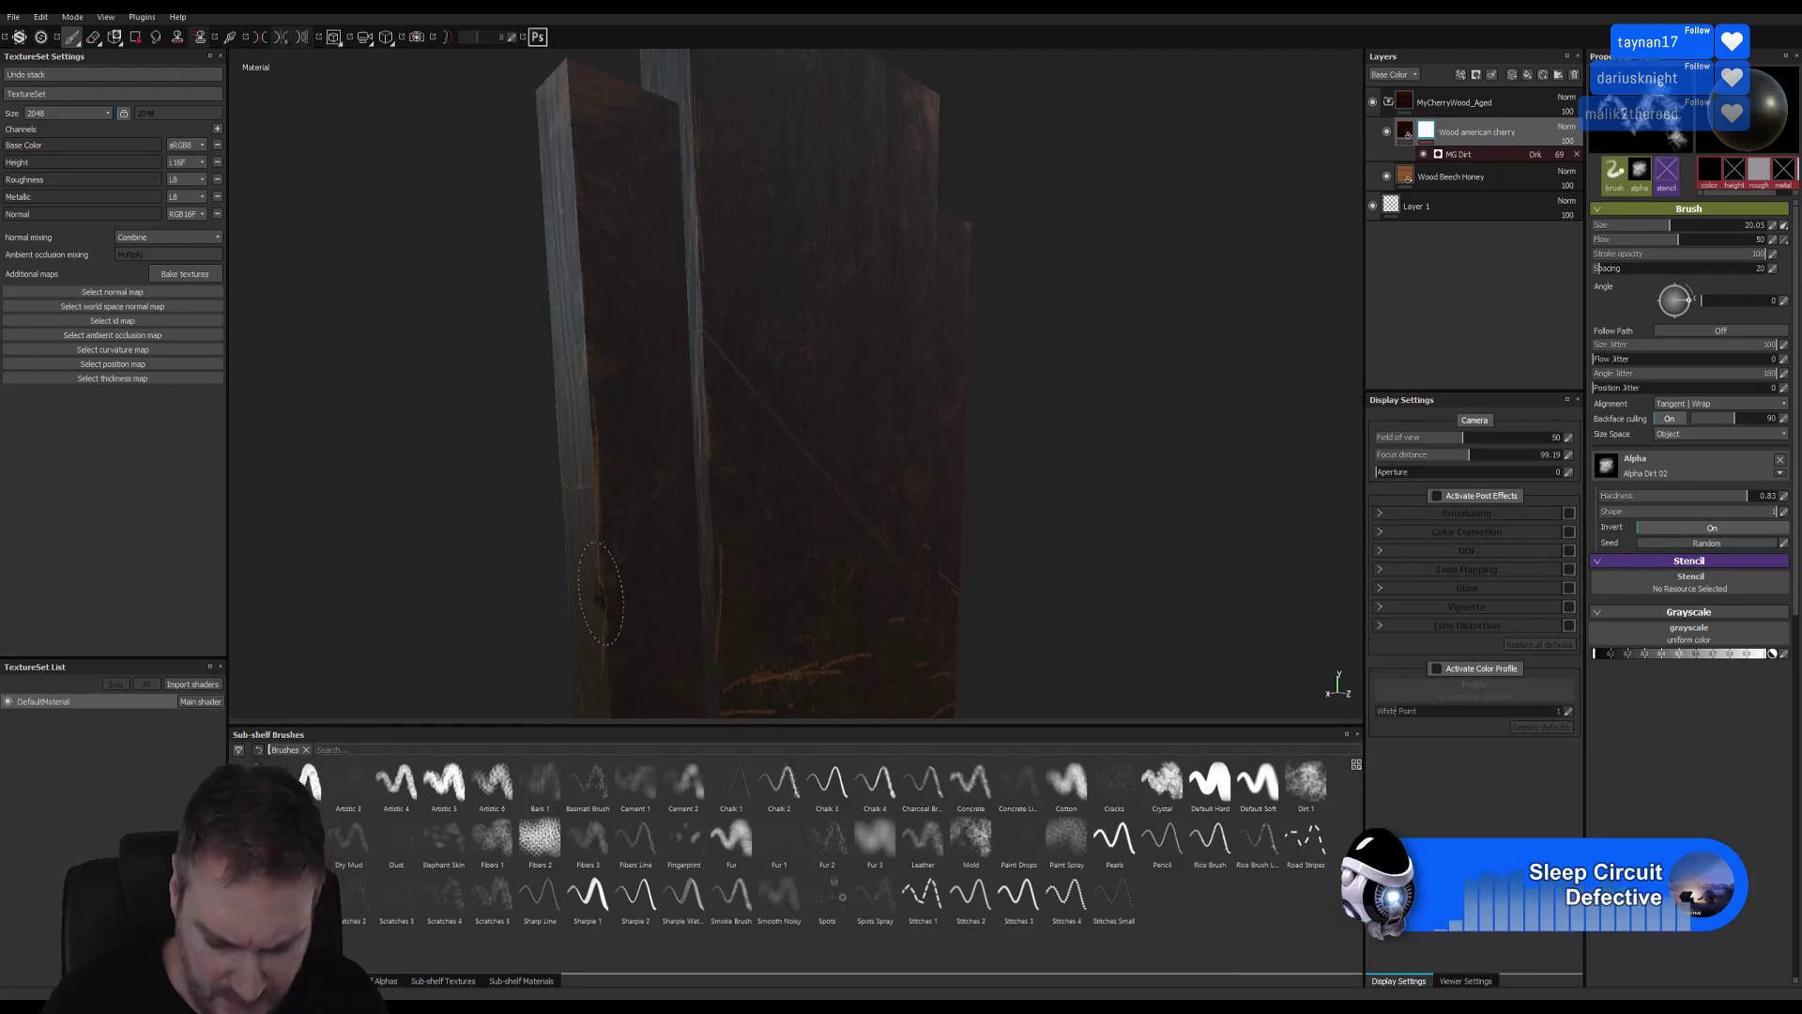
Undo the last wear stroke and retouch the side step's vertical edge with the brush size reduced to about 15.
key("bracketleft")
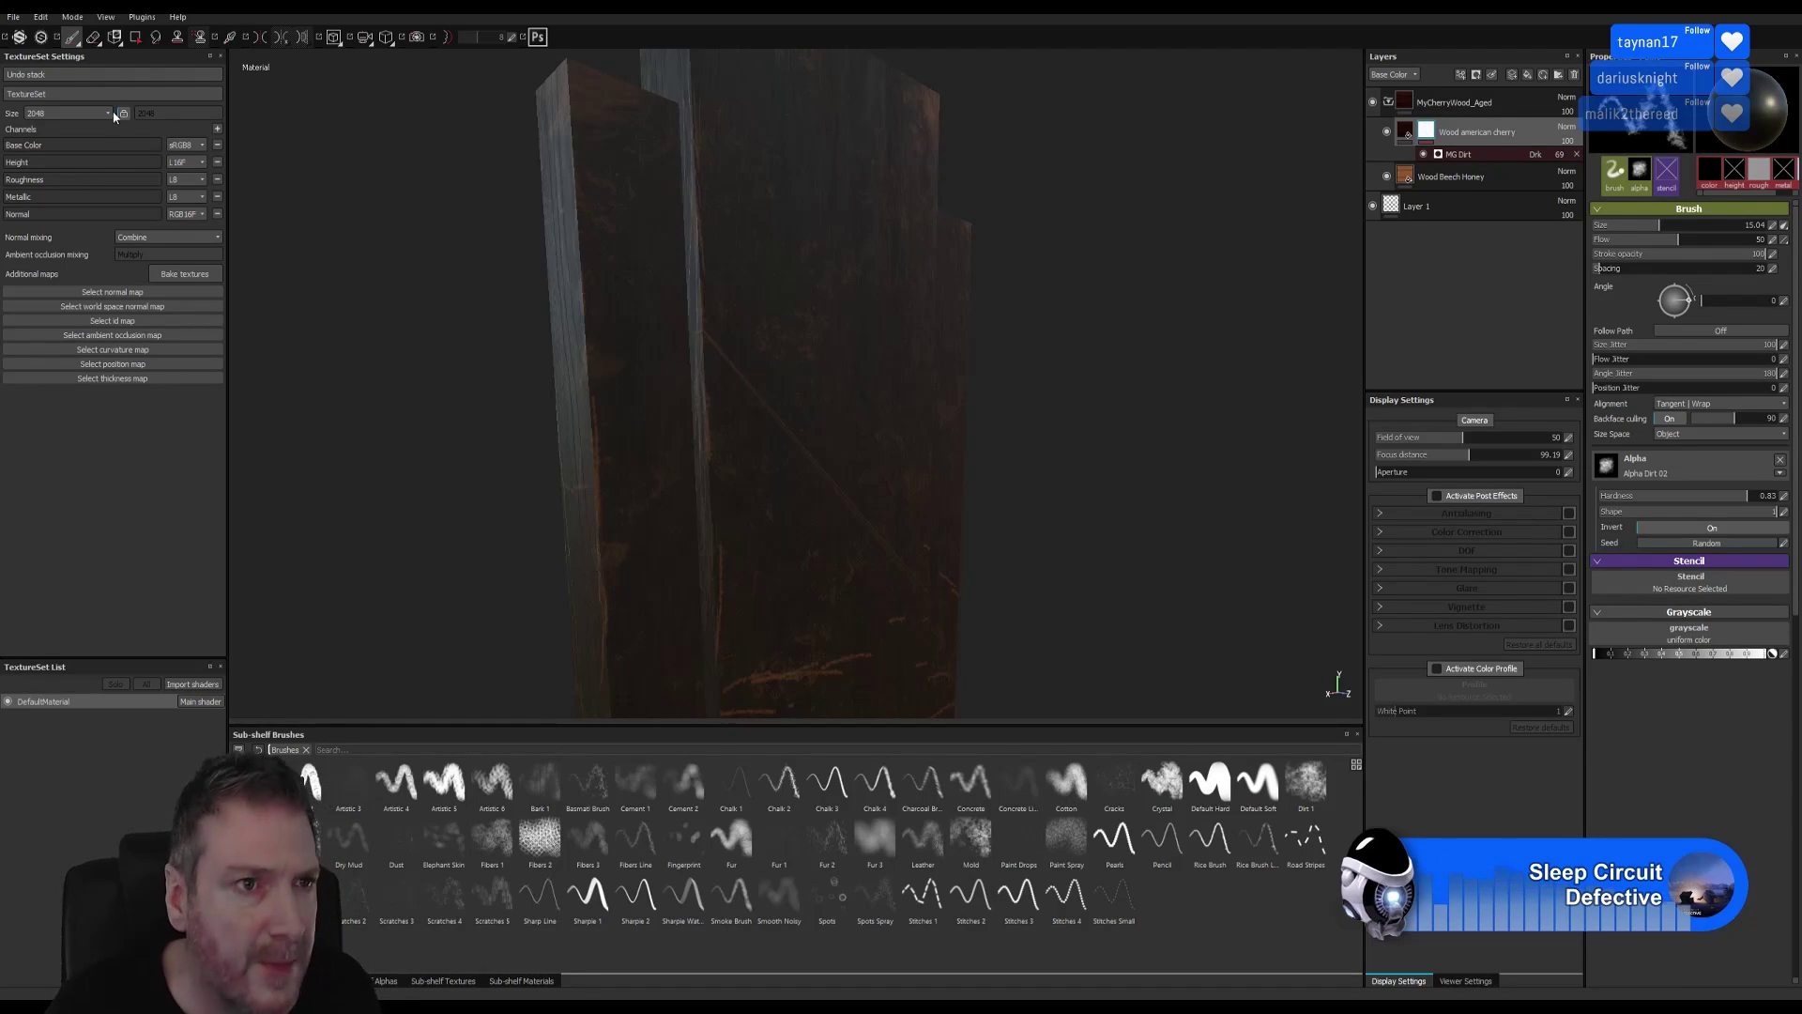
left_click(42, 17)
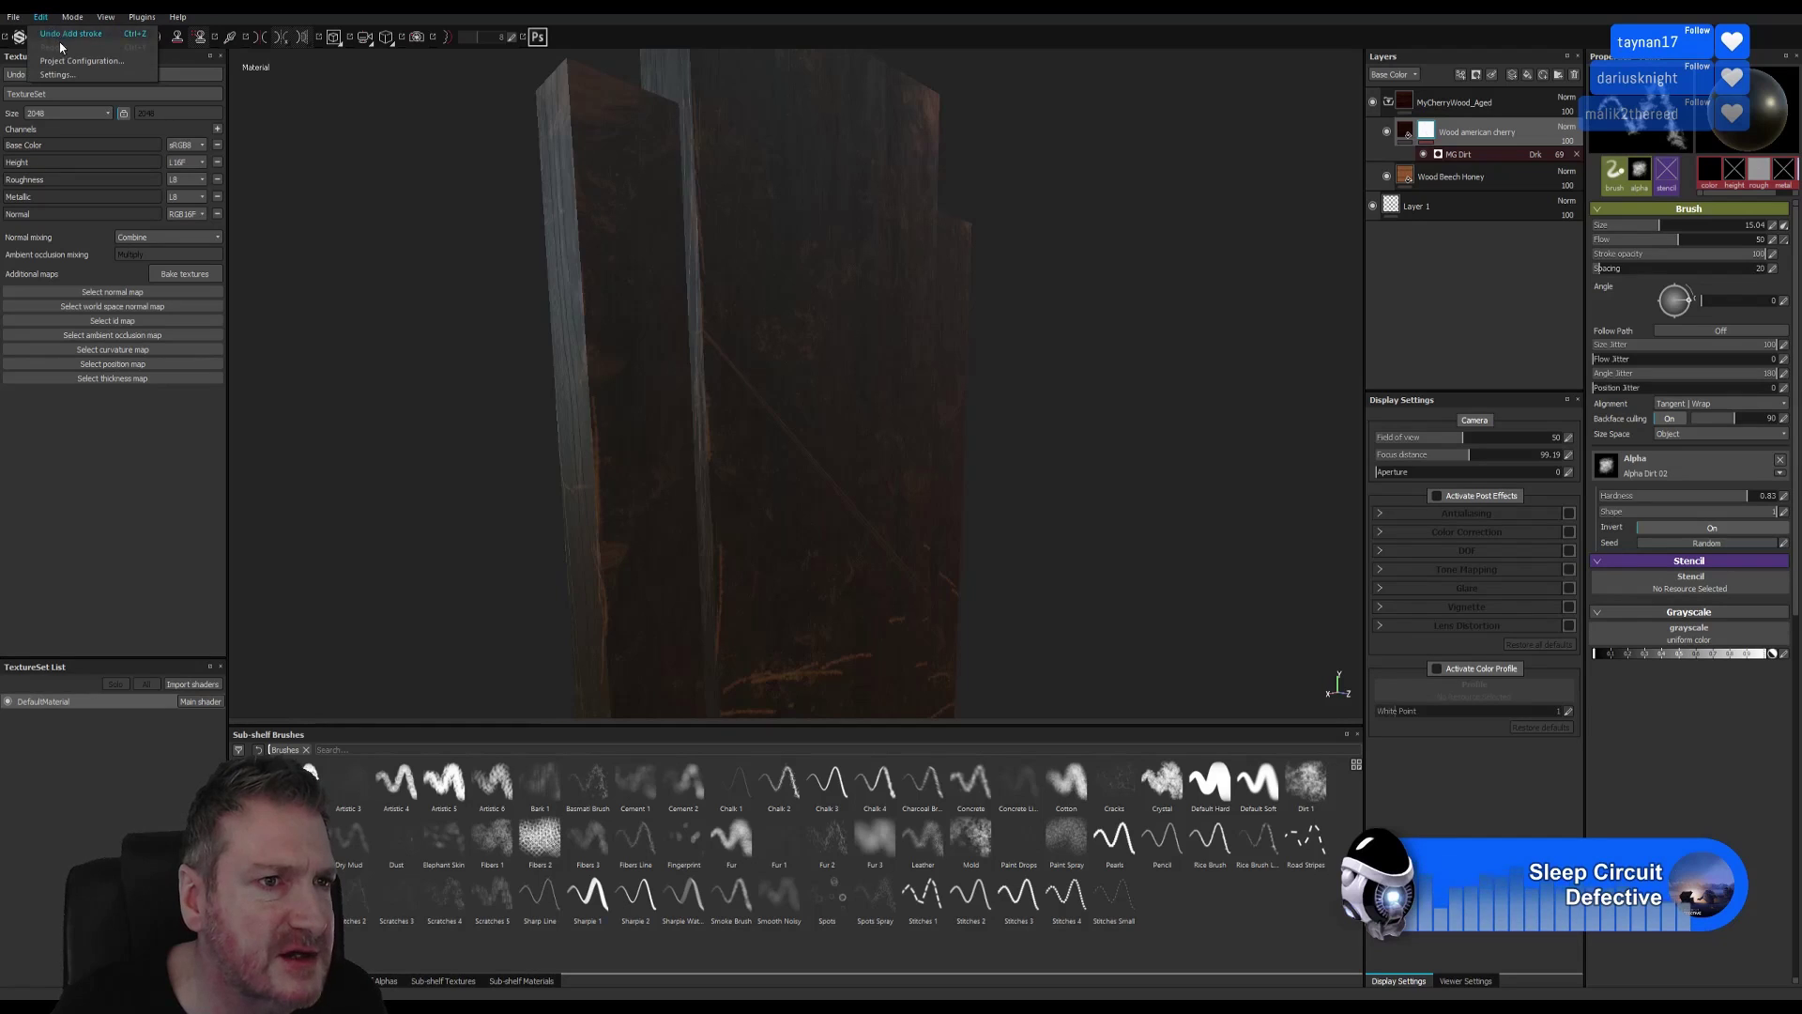
left_click(68, 33)
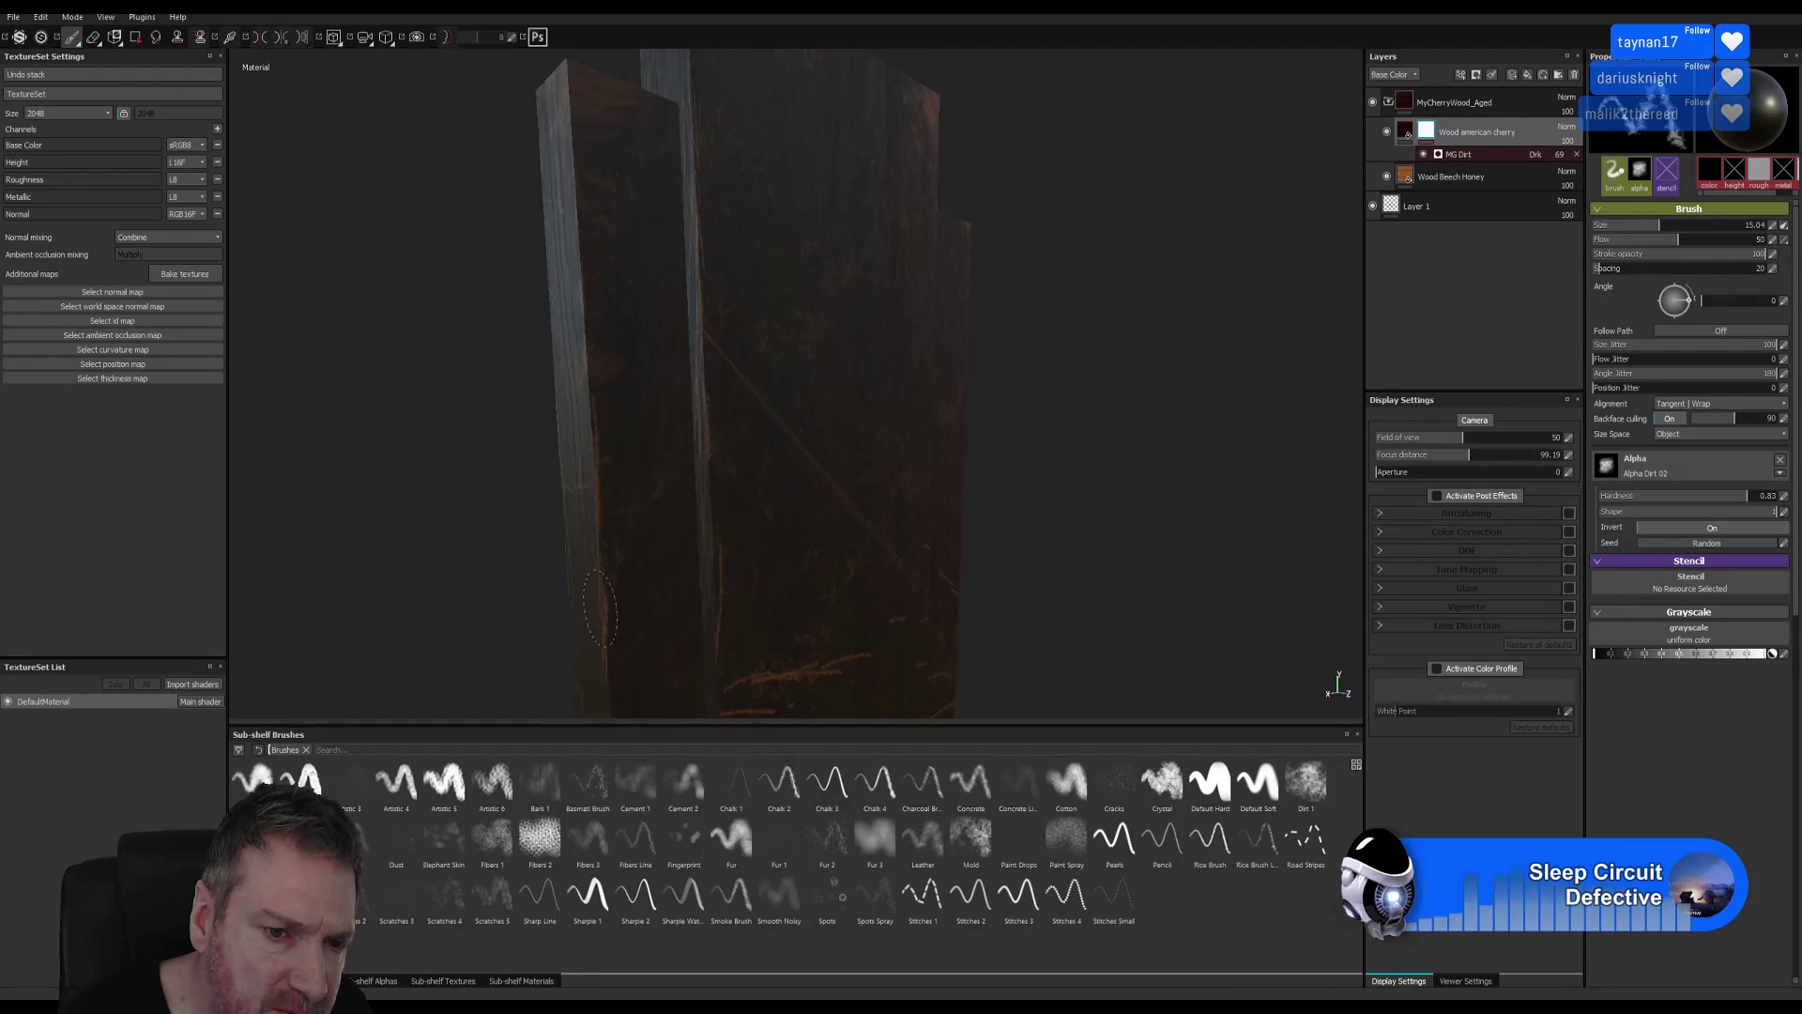
left_click(638, 467)
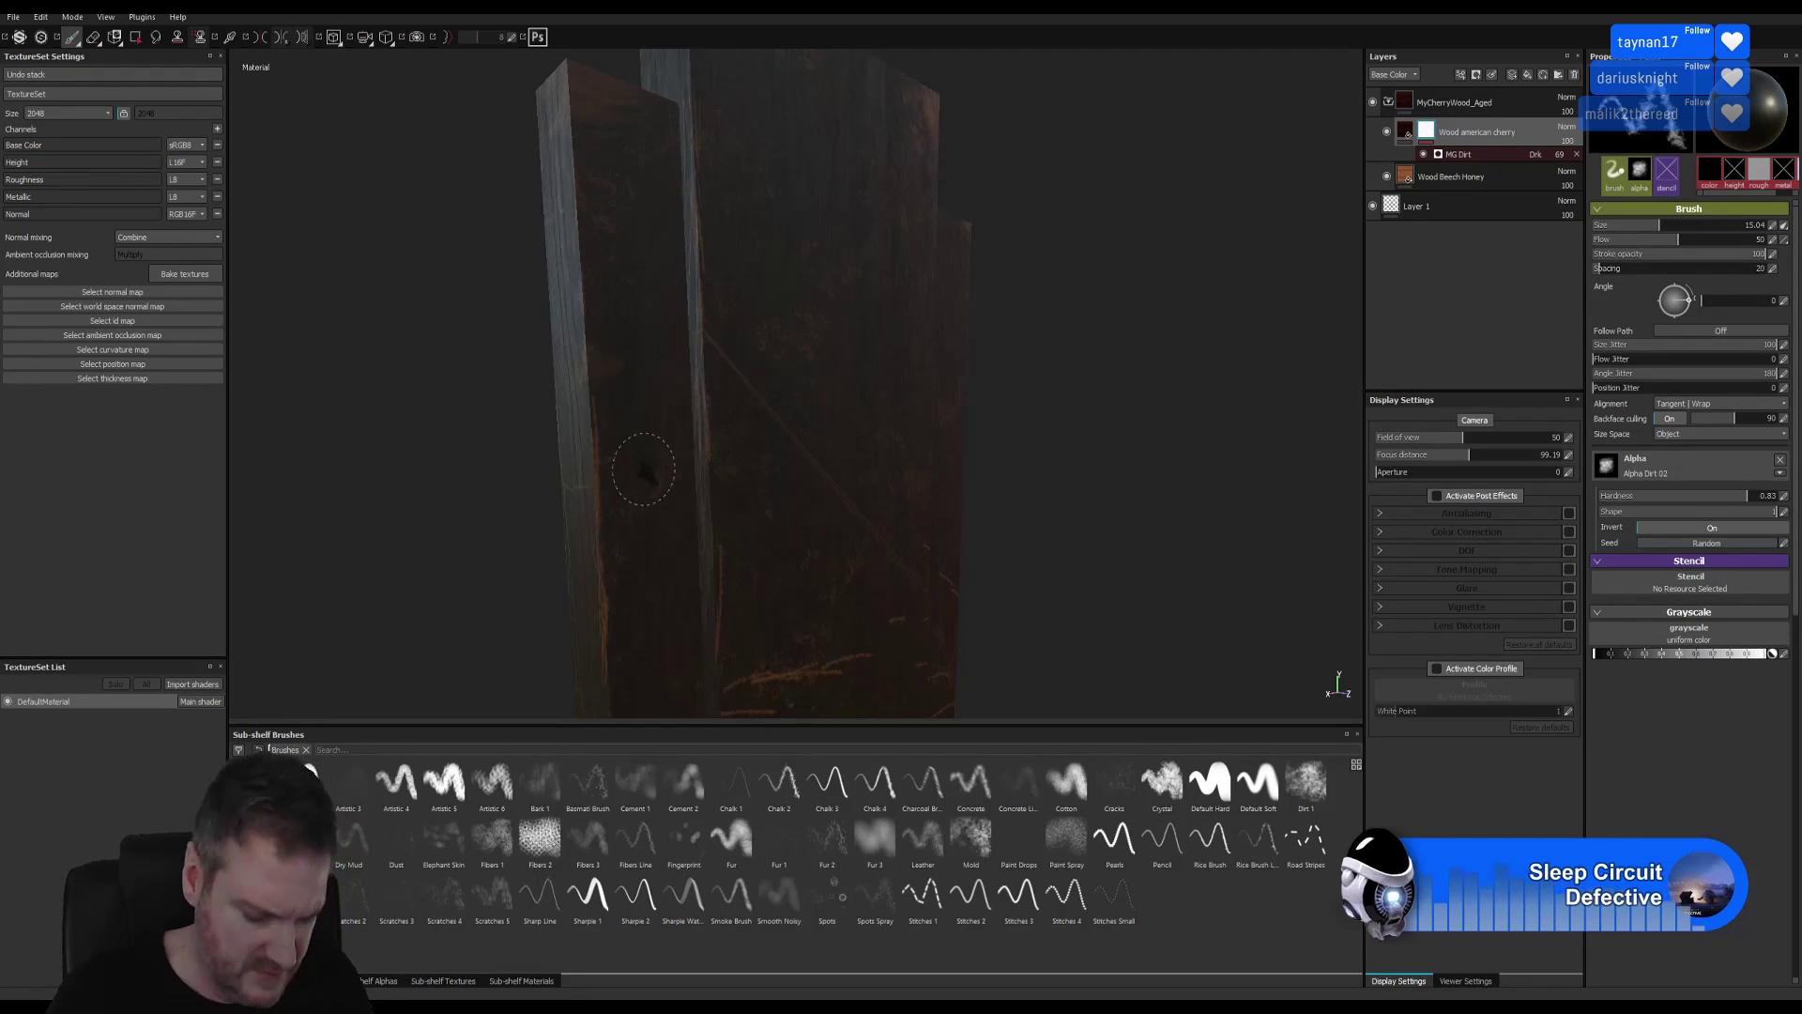
Paint fine wear along the vertical edges on the opposite side of the fan.
left_click_drag(651, 271, 487, 336, "alt")
right_click_drag(761, 372, 953, 457, "alt")
mouse_move(978, 436)
middle_mouse_down("alt")
mouse_move(898, 479)
mouse_move(886, 519)
middle_mouse_up("alt")
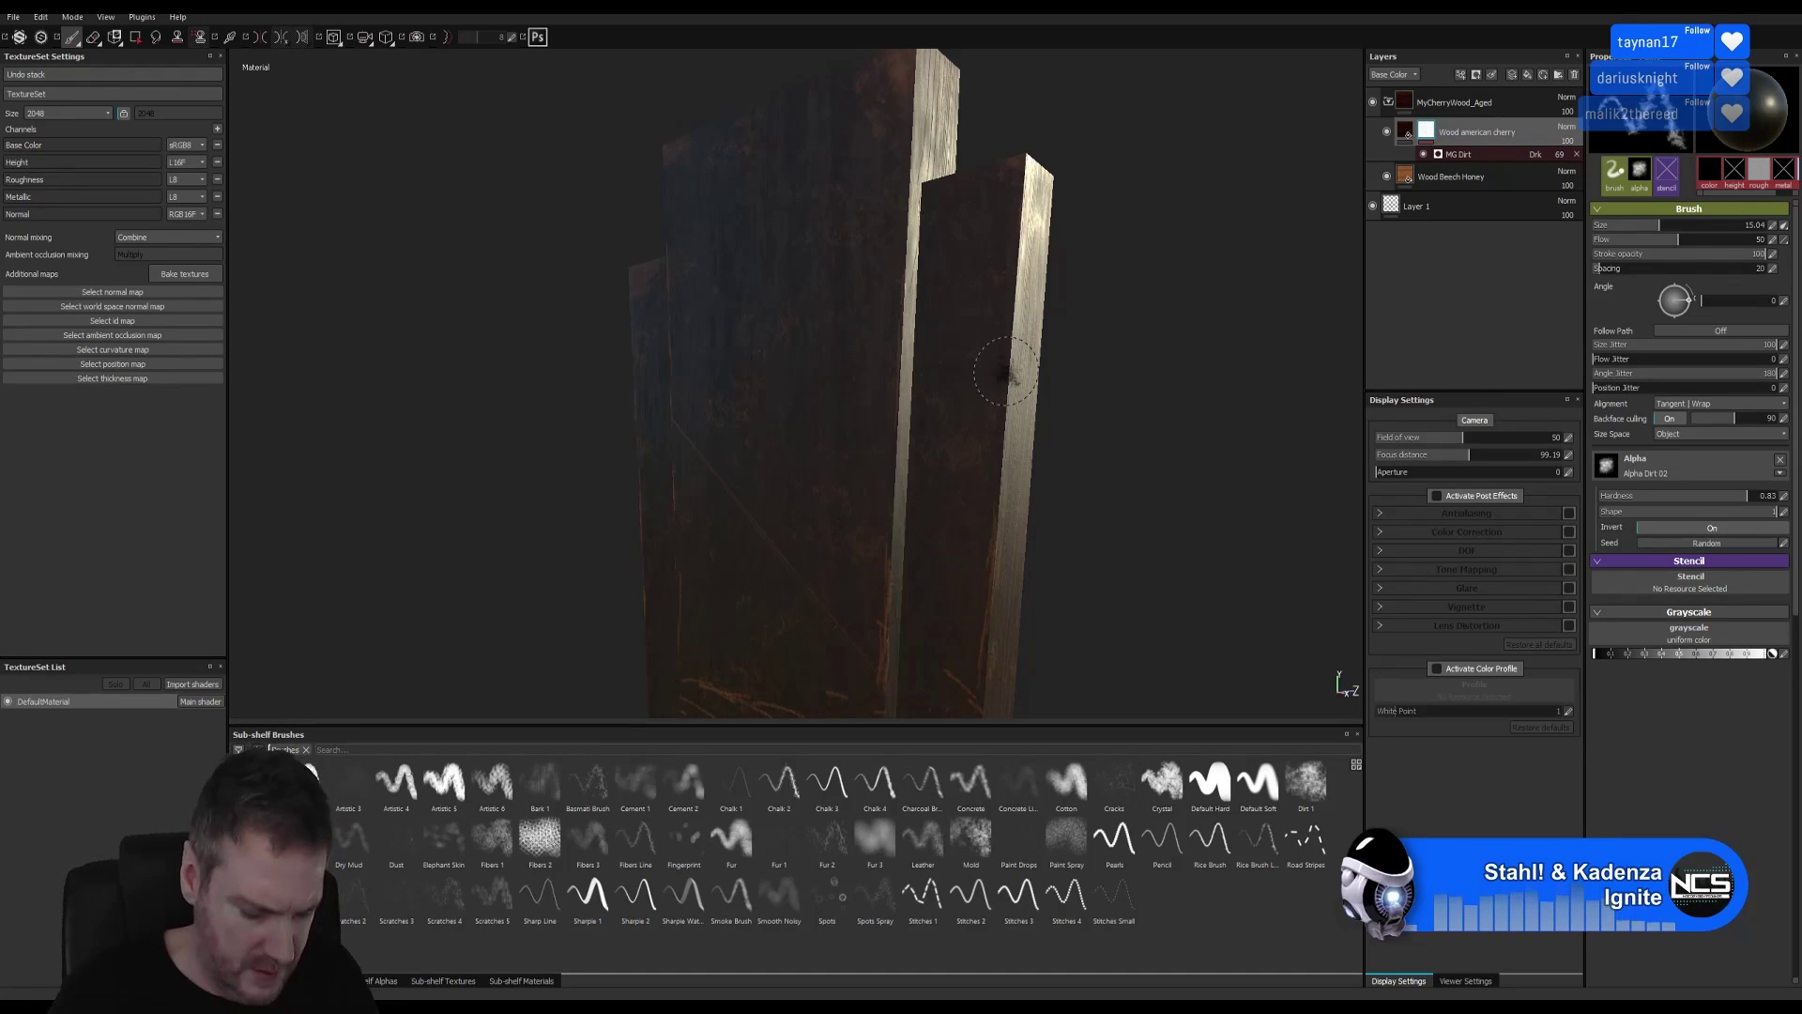
Enlarge the brush to about 50 and paint a worn patch near the bottom of the centre section's face.
left_click_drag(1006, 369, 788, 423, "alt")
right_click_drag(790, 424, 723, 534, "alt")
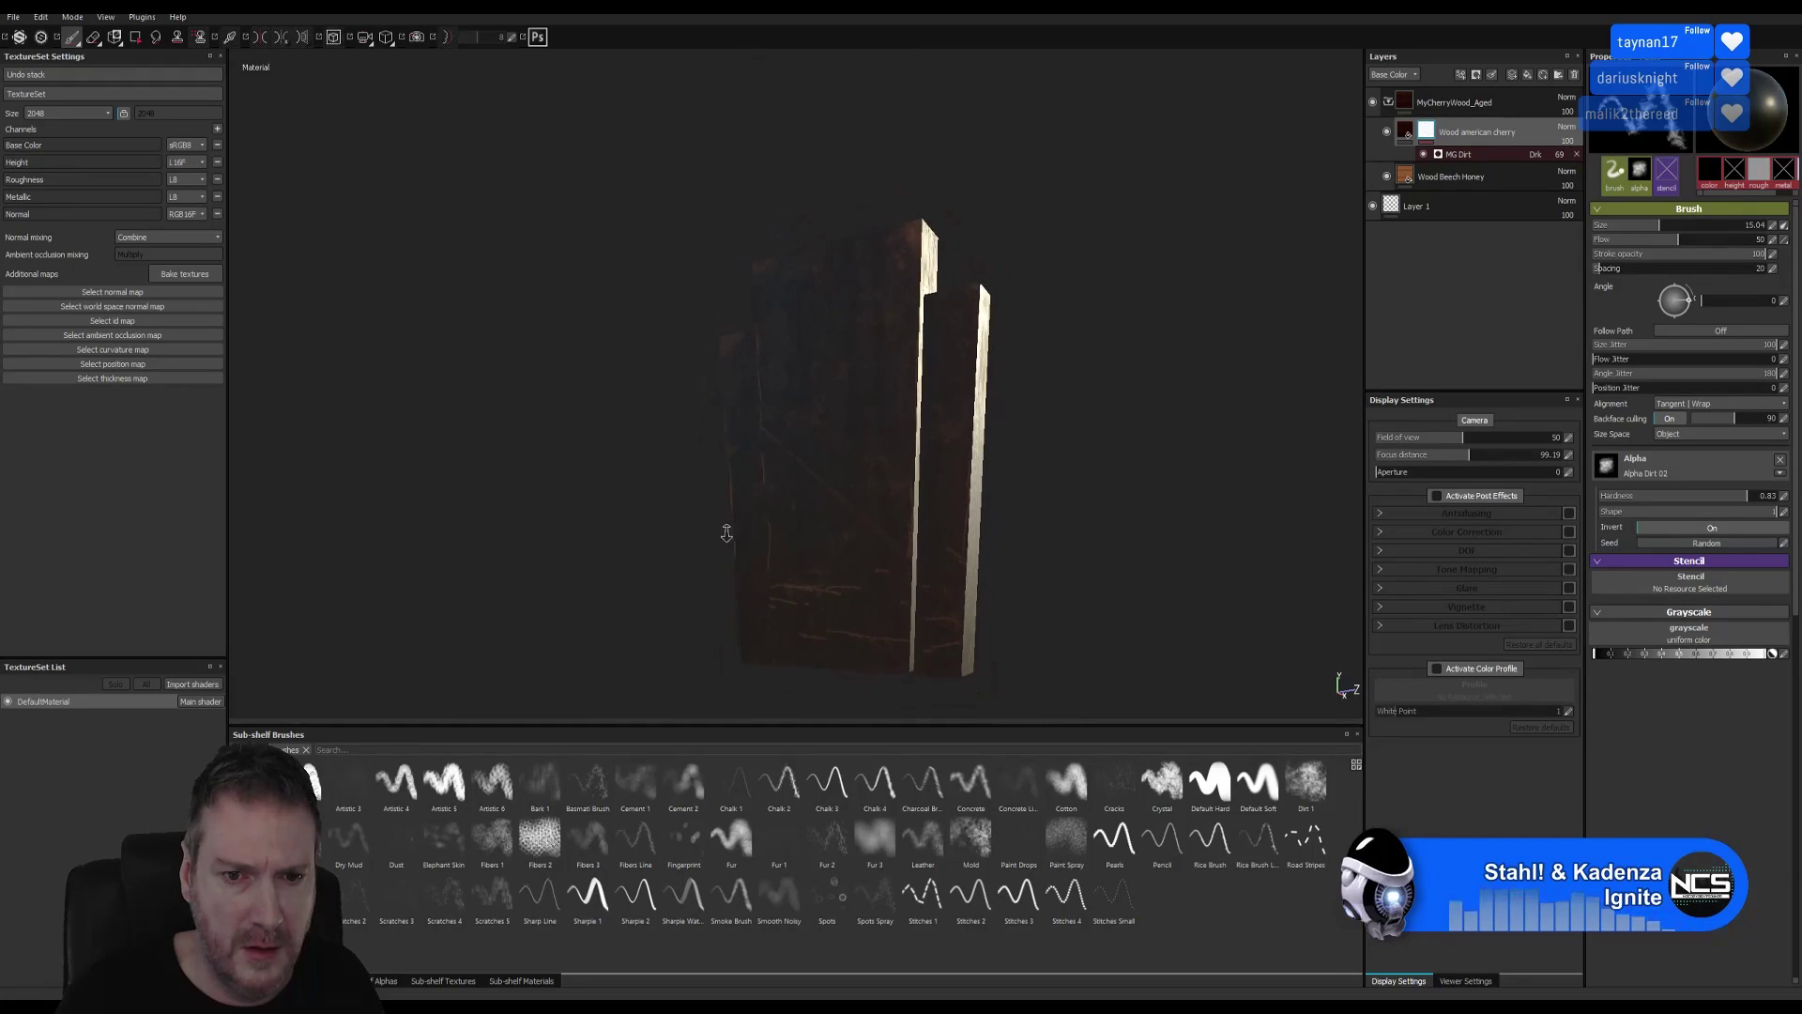
mouse_move(727, 530)
left_mouse_down("alt")
mouse_move(909, 519)
mouse_move(1051, 475)
left_mouse_up("alt")
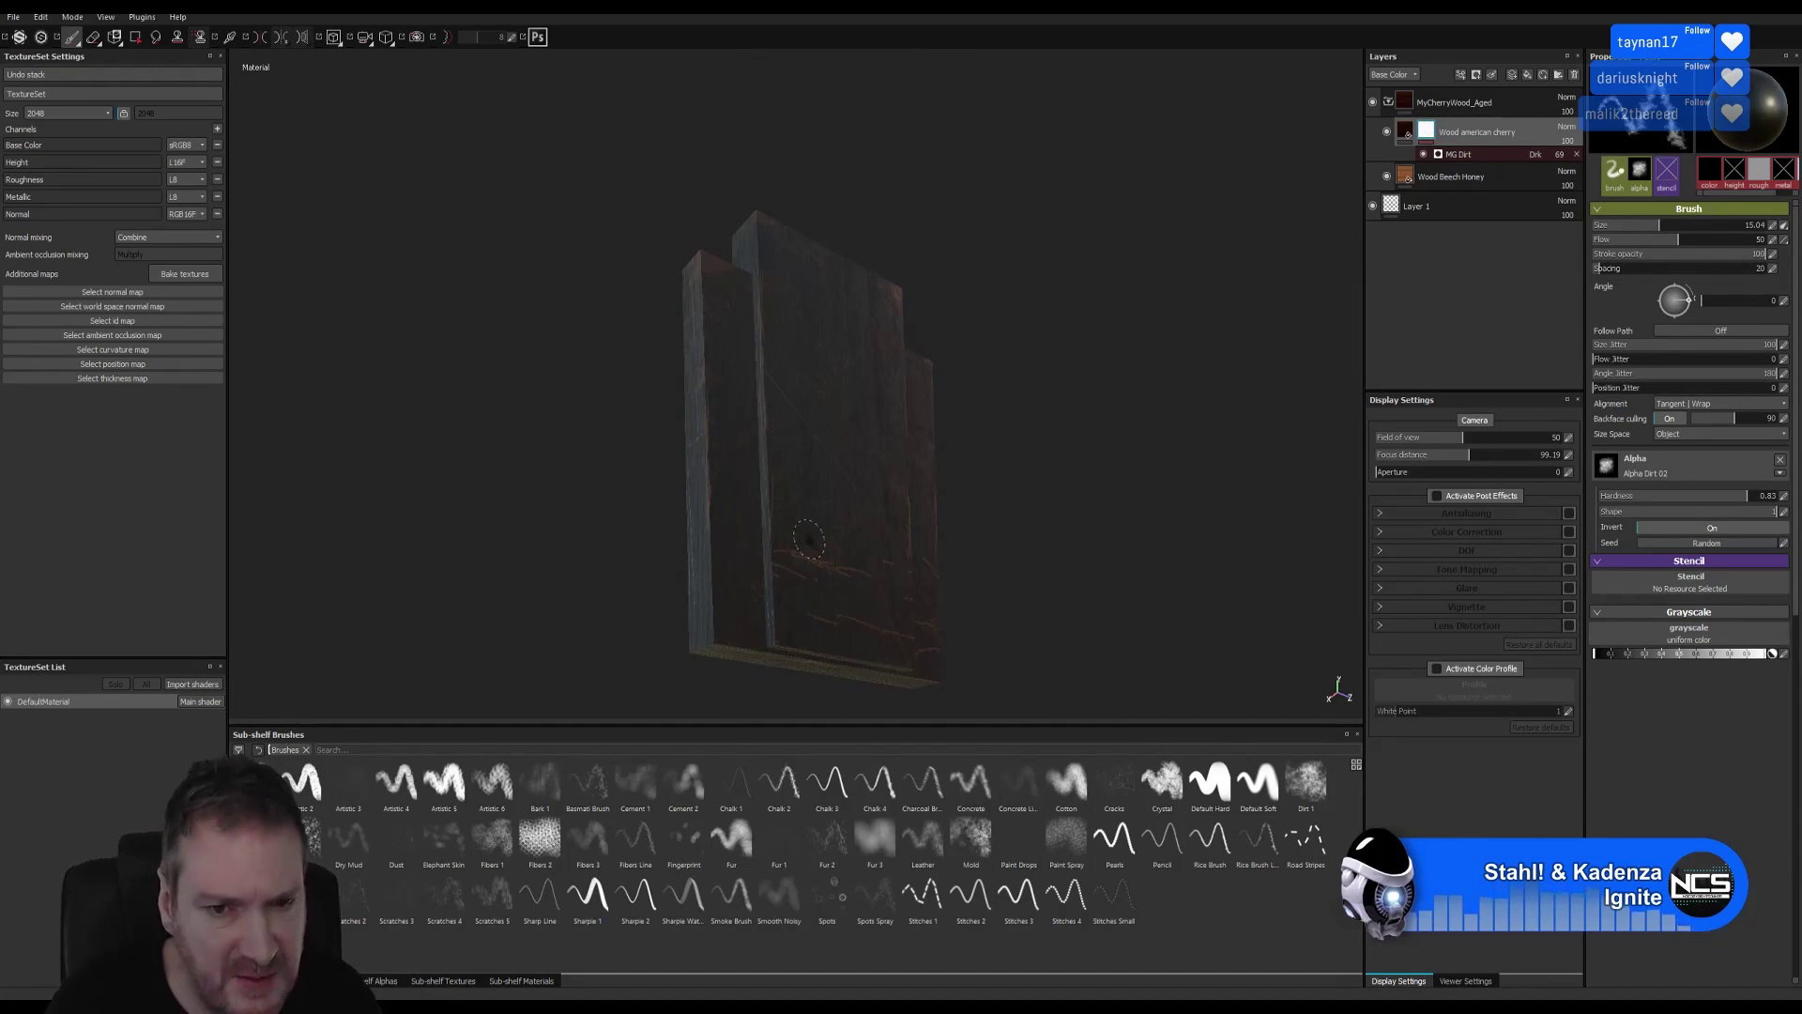
key("bracketright")
key("bracketright")
key("bracketright")
key("bracketright")
key("bracketright")
key("bracketright")
key("bracketright")
key("bracketright")
key("bracketright")
key("bracketright")
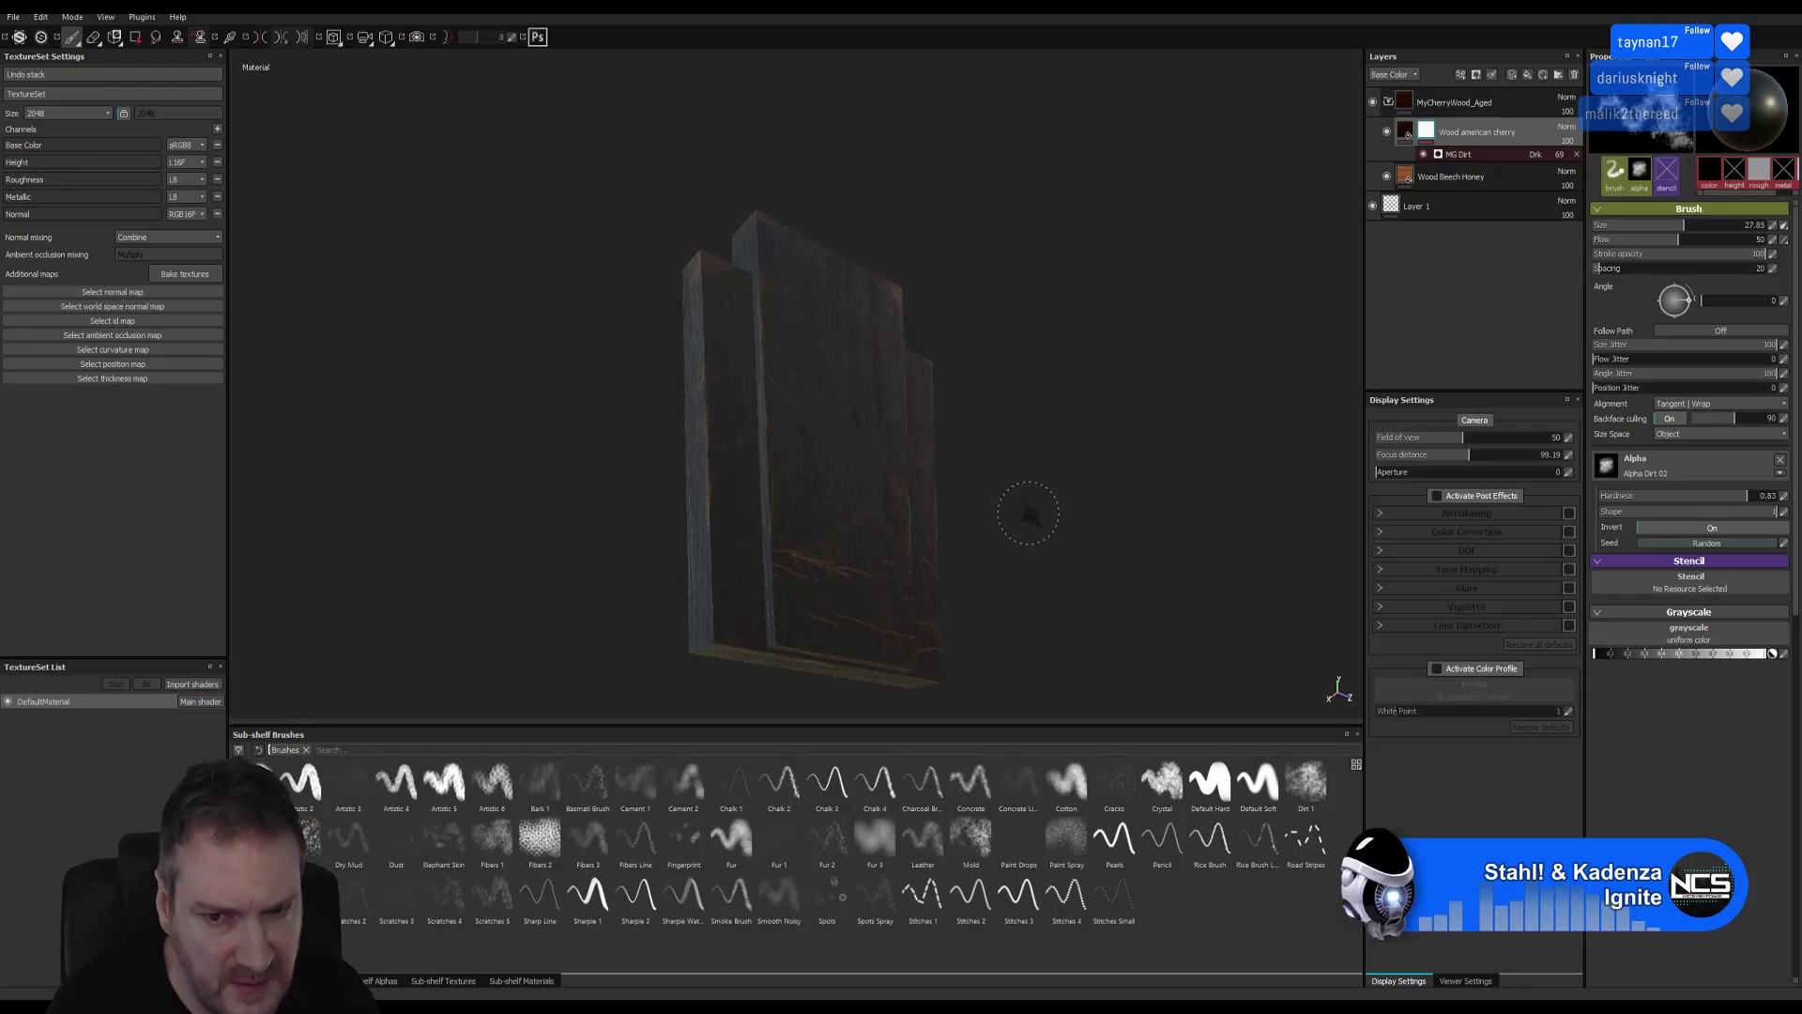
key("]")
key("]")
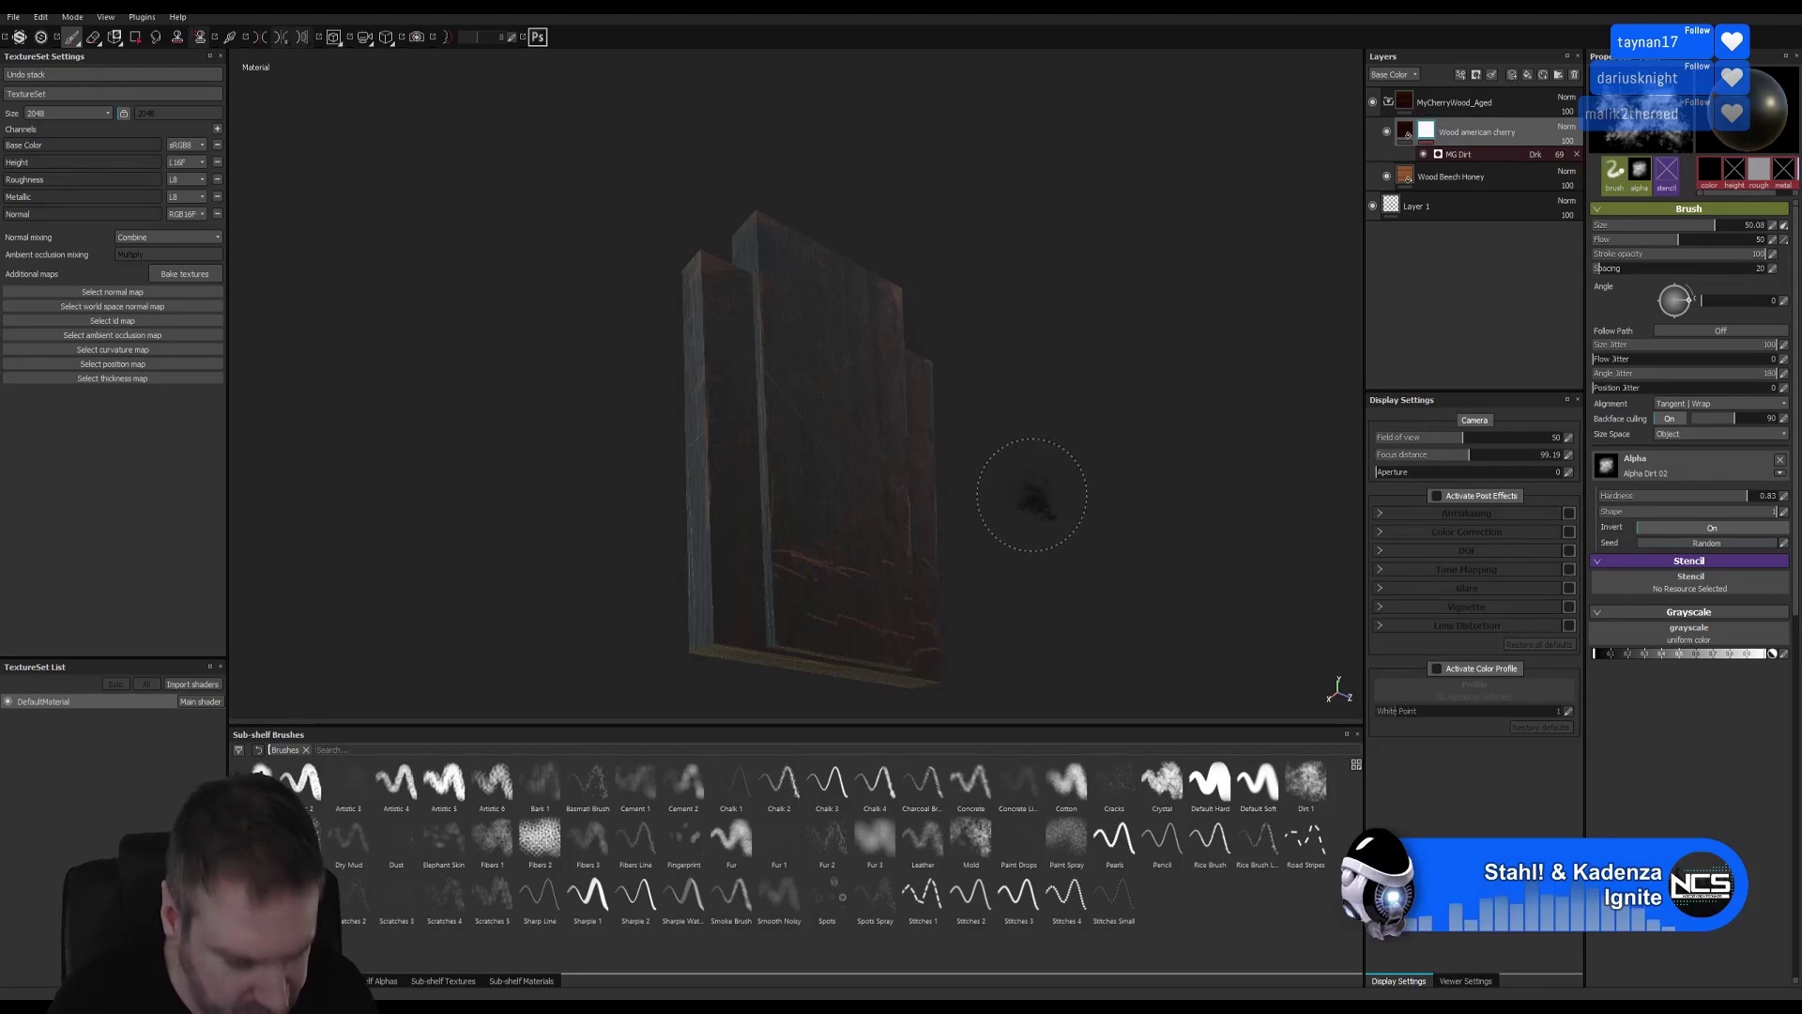
left_click_drag(1032, 494, 872, 582, "alt")
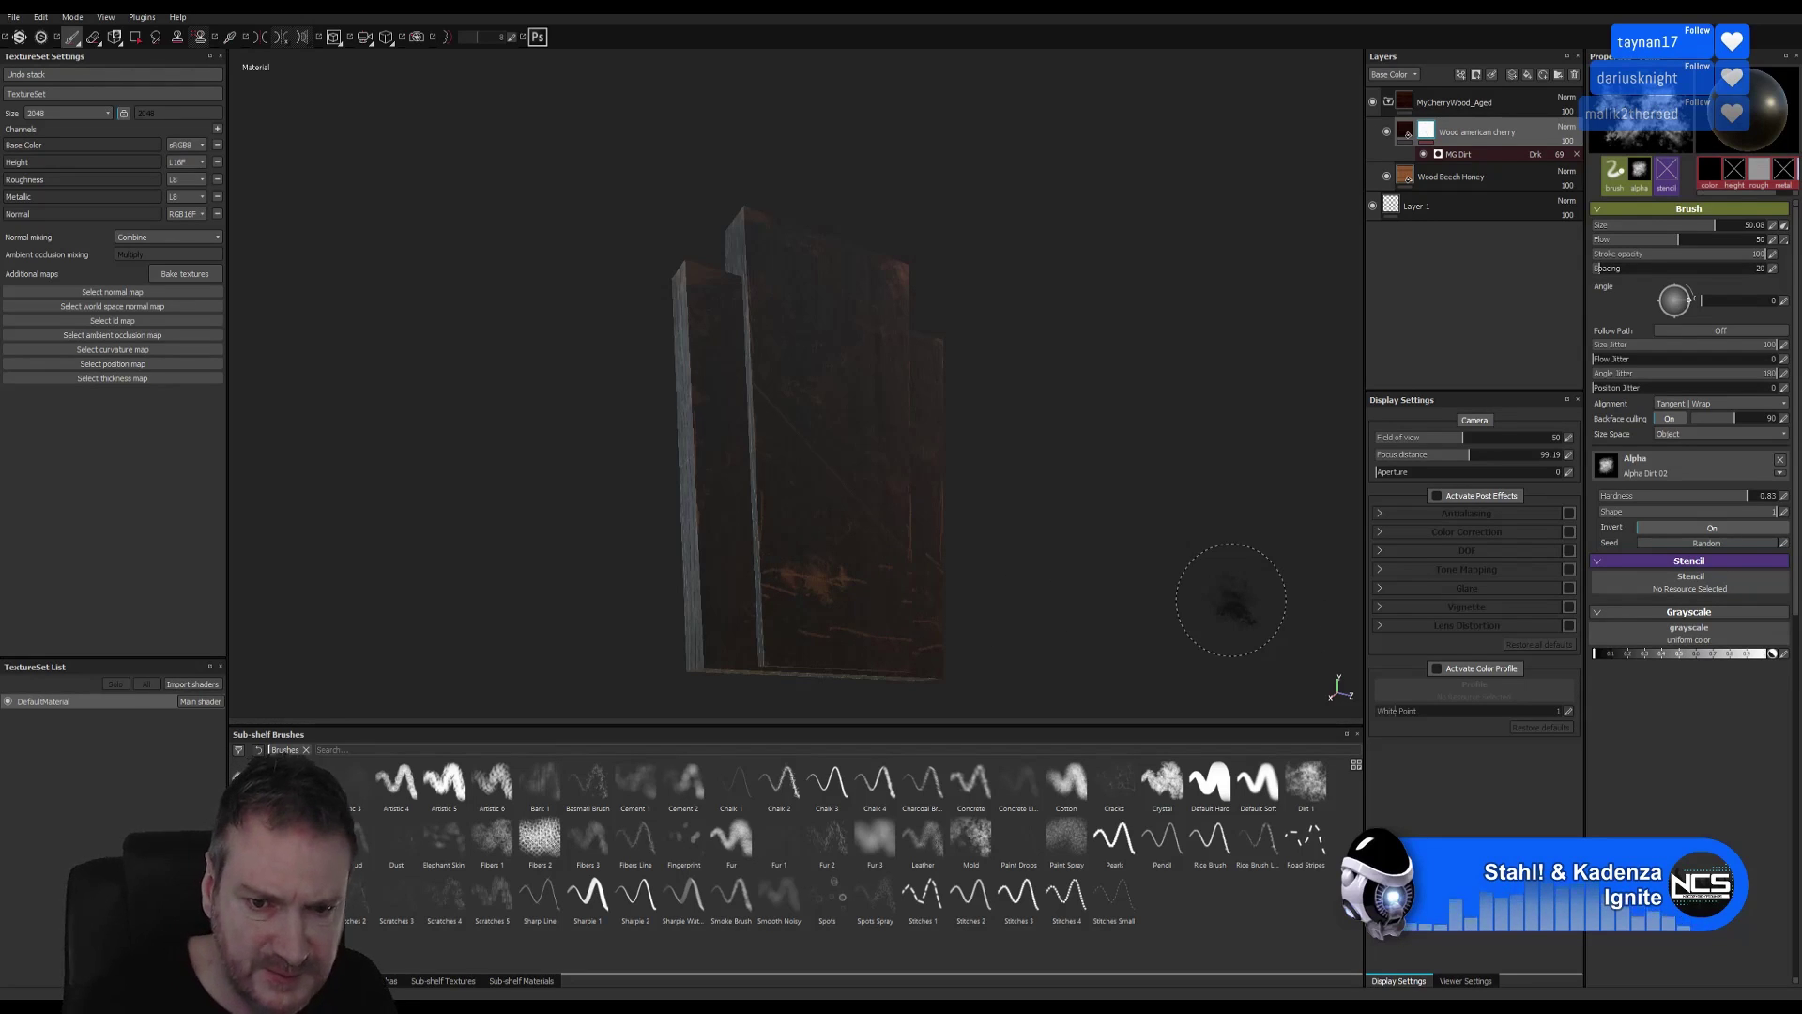
mouse_move(1142, 530)
left_mouse_down("alt")
mouse_move(1029, 576)
mouse_move(969, 567)
mouse_move(1030, 563)
mouse_move(1013, 576)
mouse_move(1014, 555)
mouse_move(999, 579)
mouse_move(1014, 555)
left_mouse_up("alt")
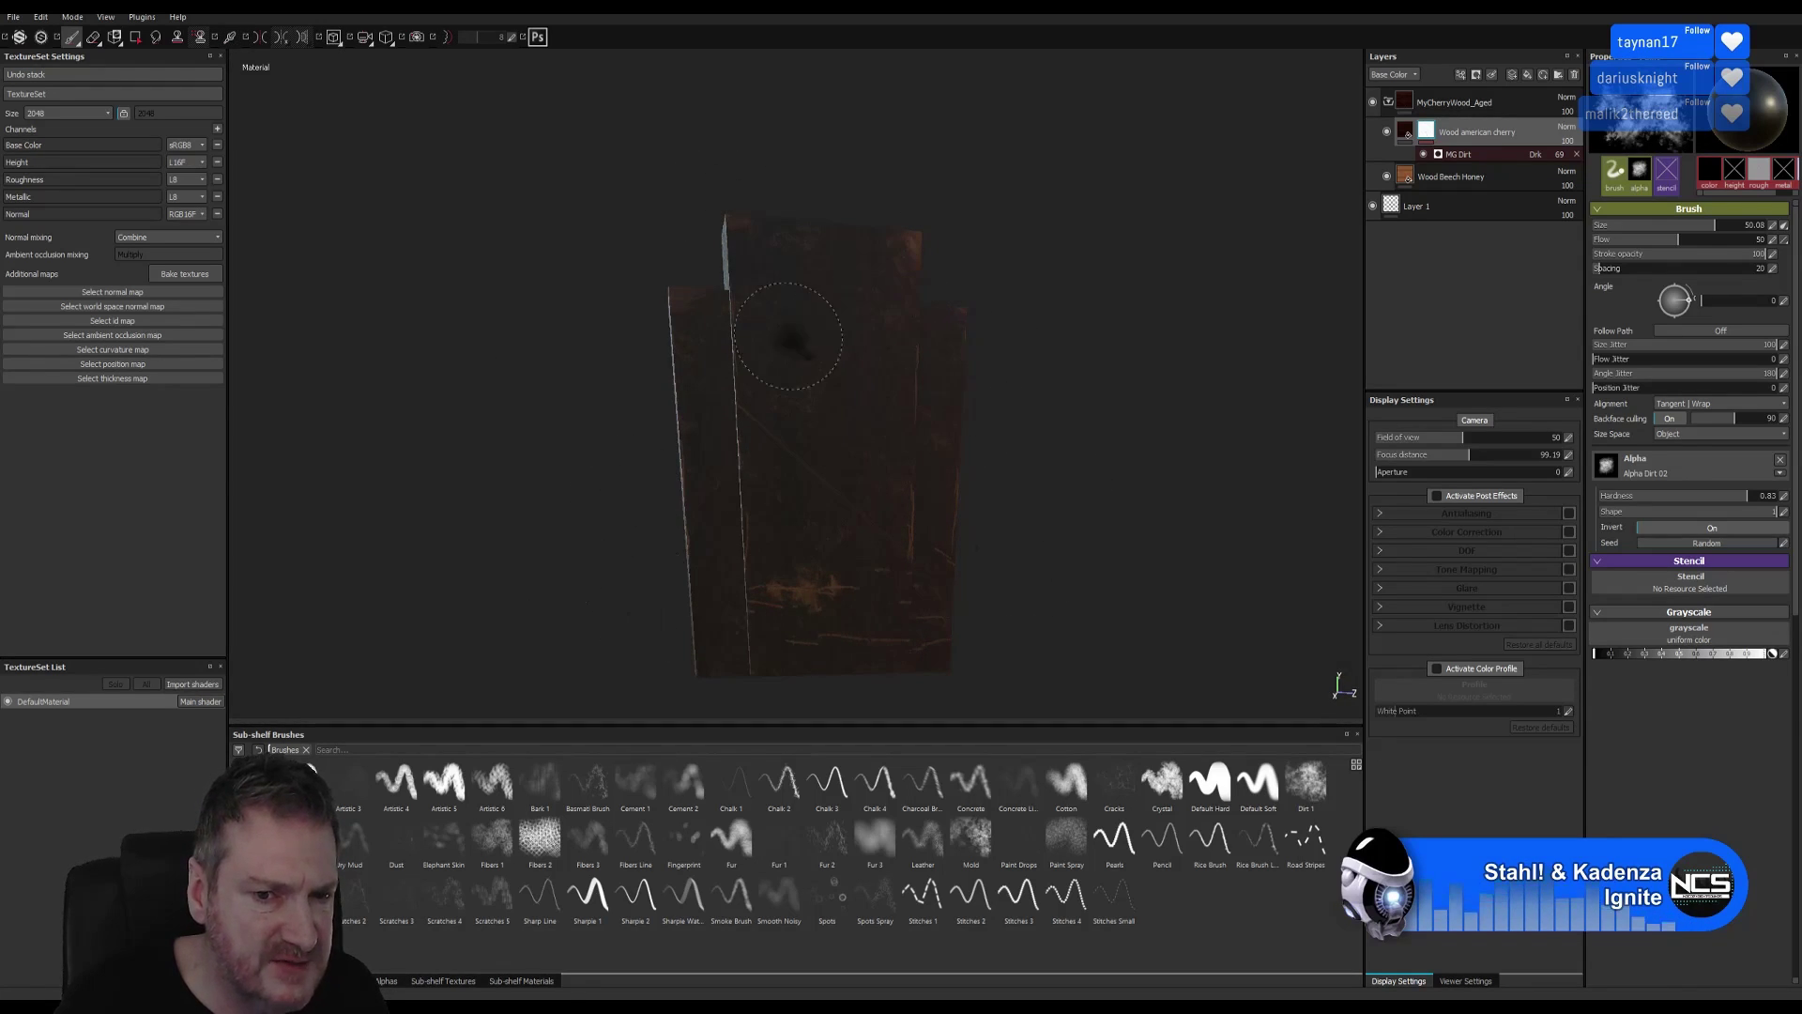
Set the brush grayscale to white and paint back over the worn patch near the bottom of the centre section's face.
left_click_drag(886, 385, 1048, 484, "alt")
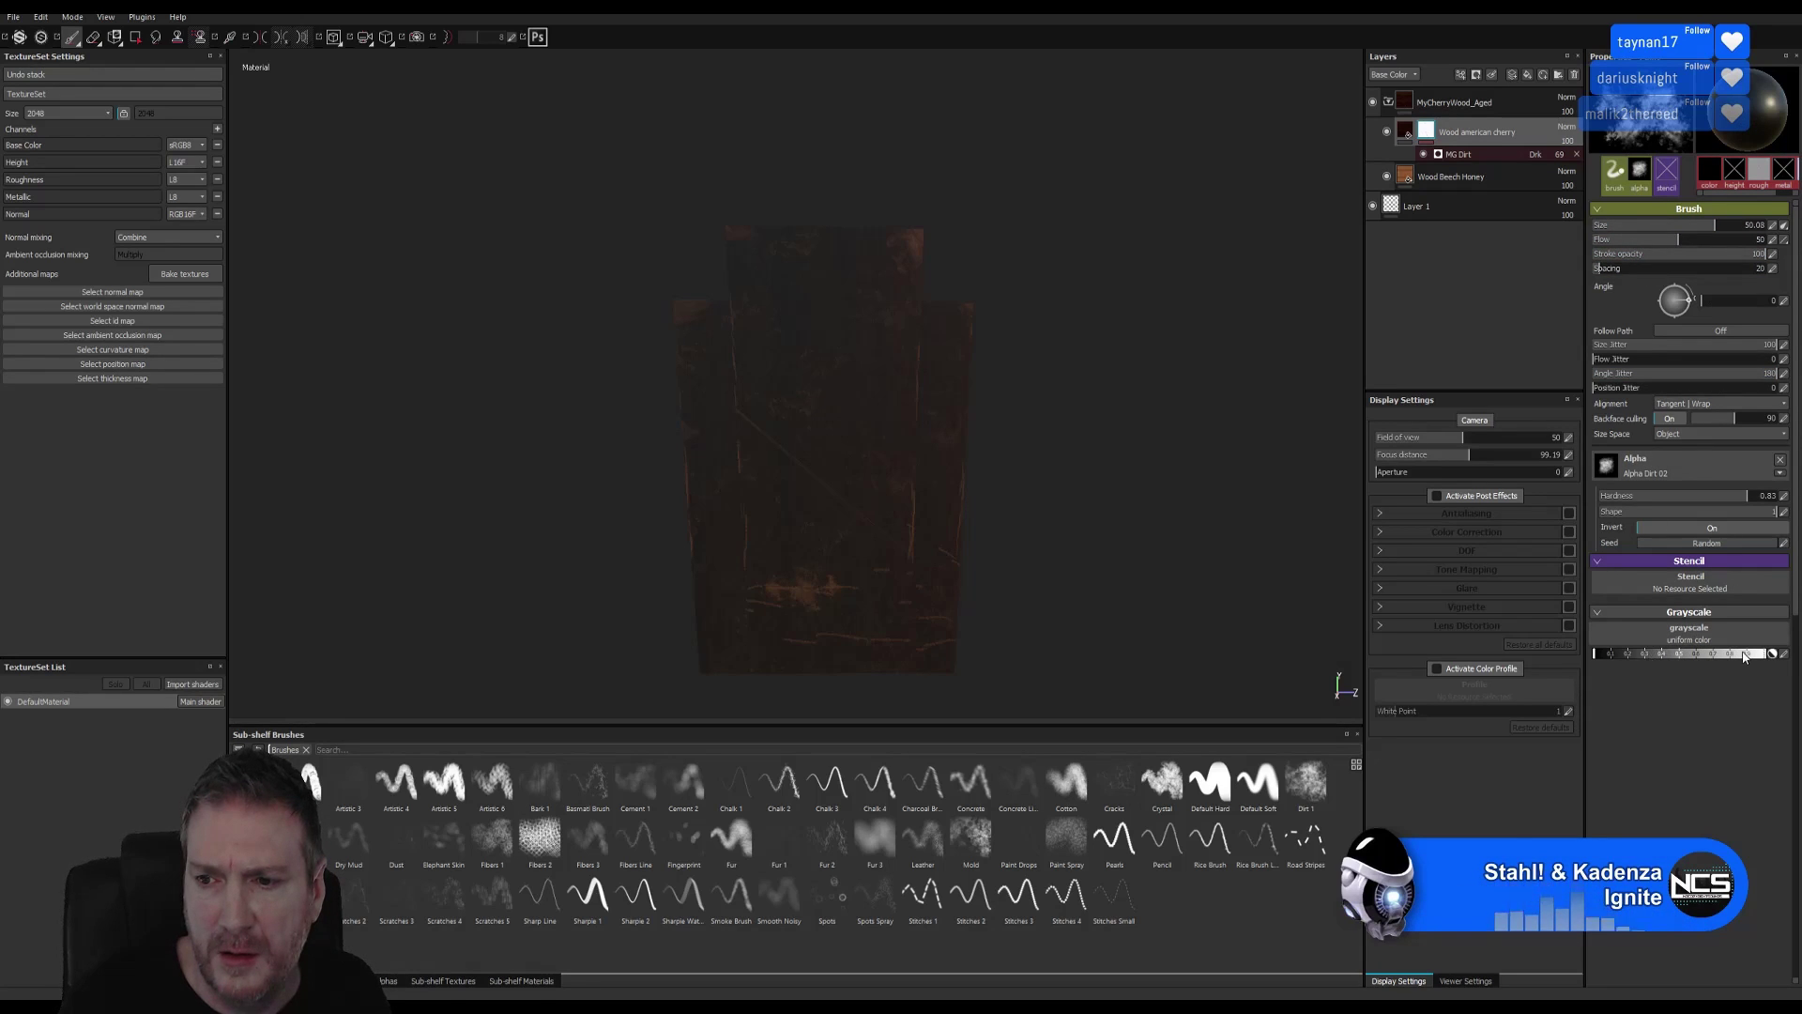
left_click_drag(1743, 655, 1760, 657)
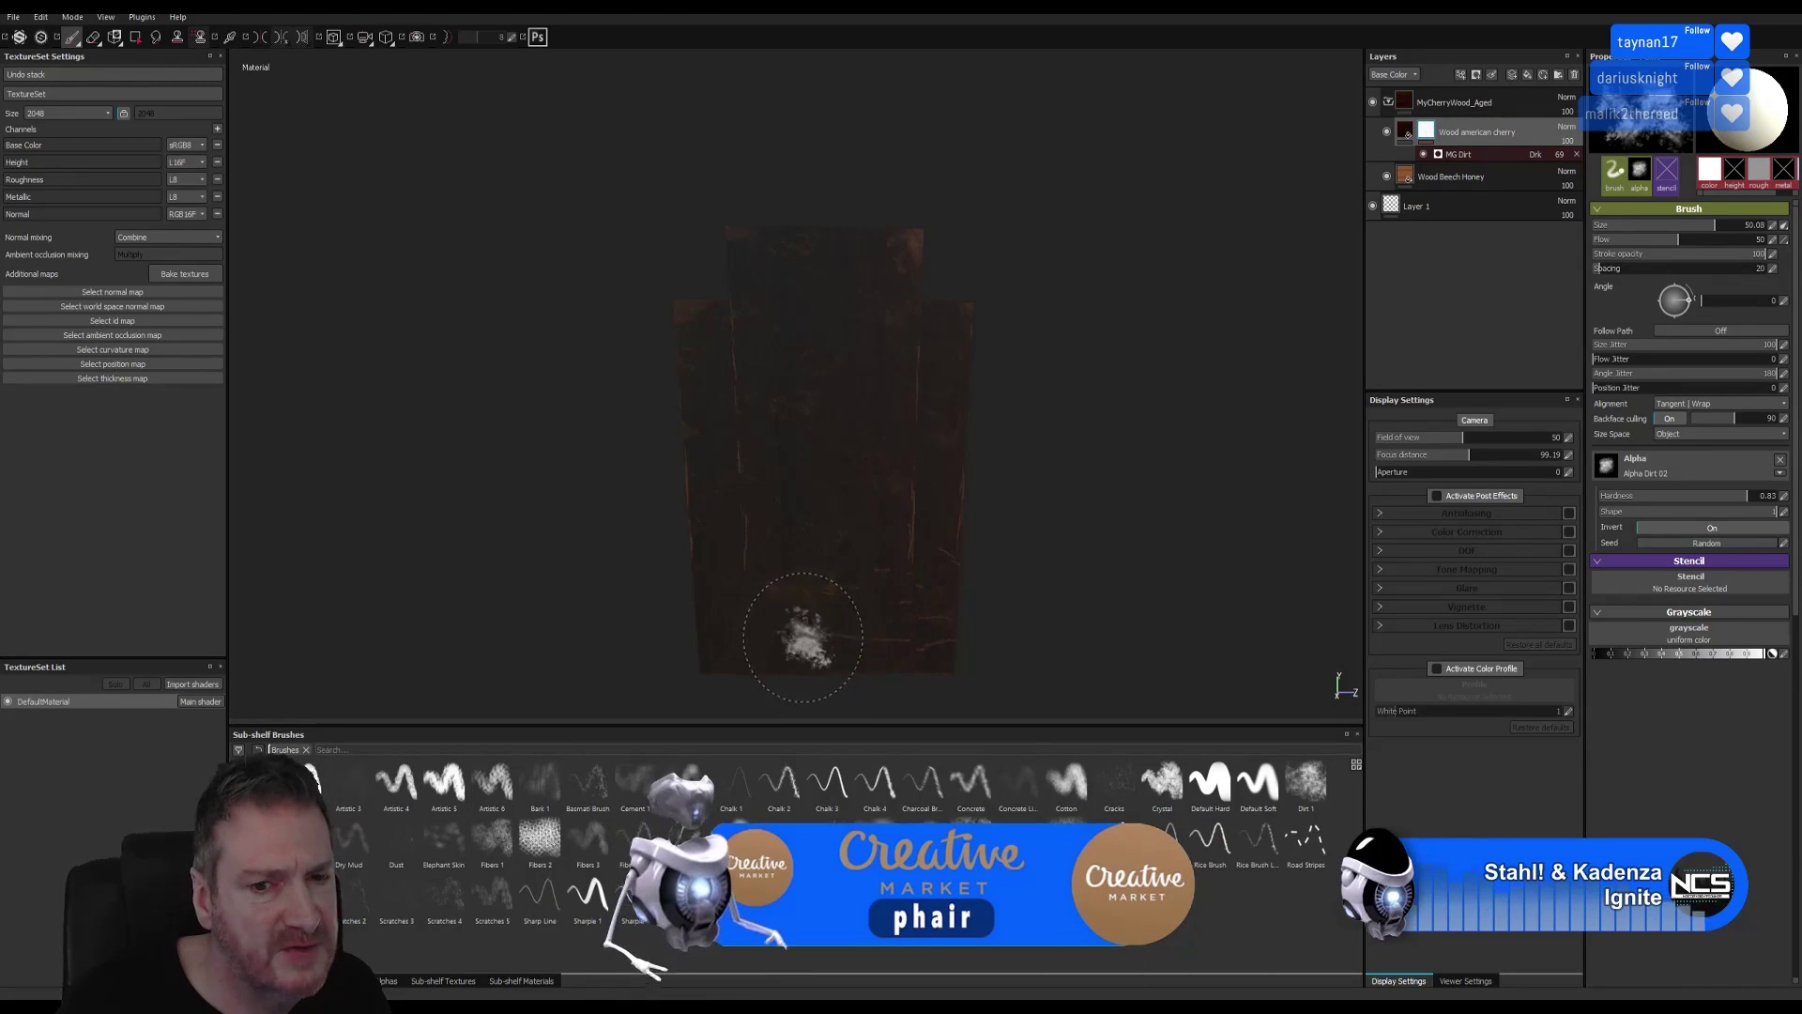
left_click(857, 629)
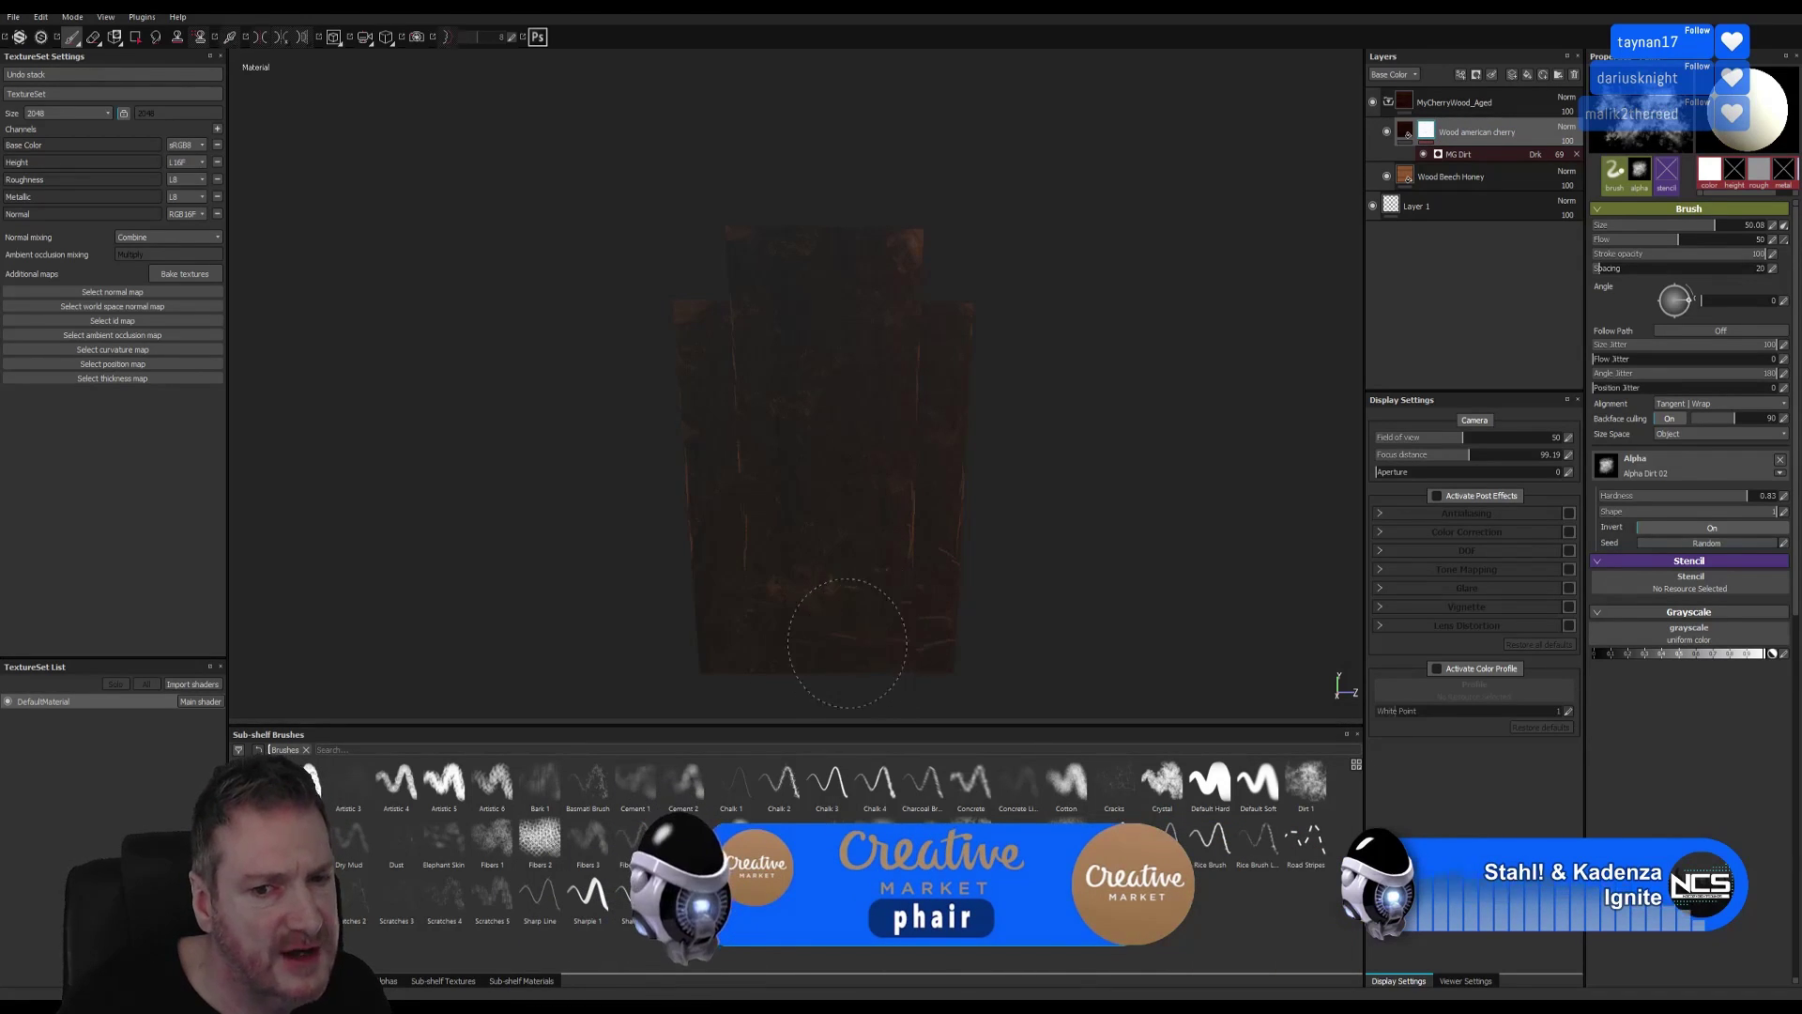
left_click(928, 633)
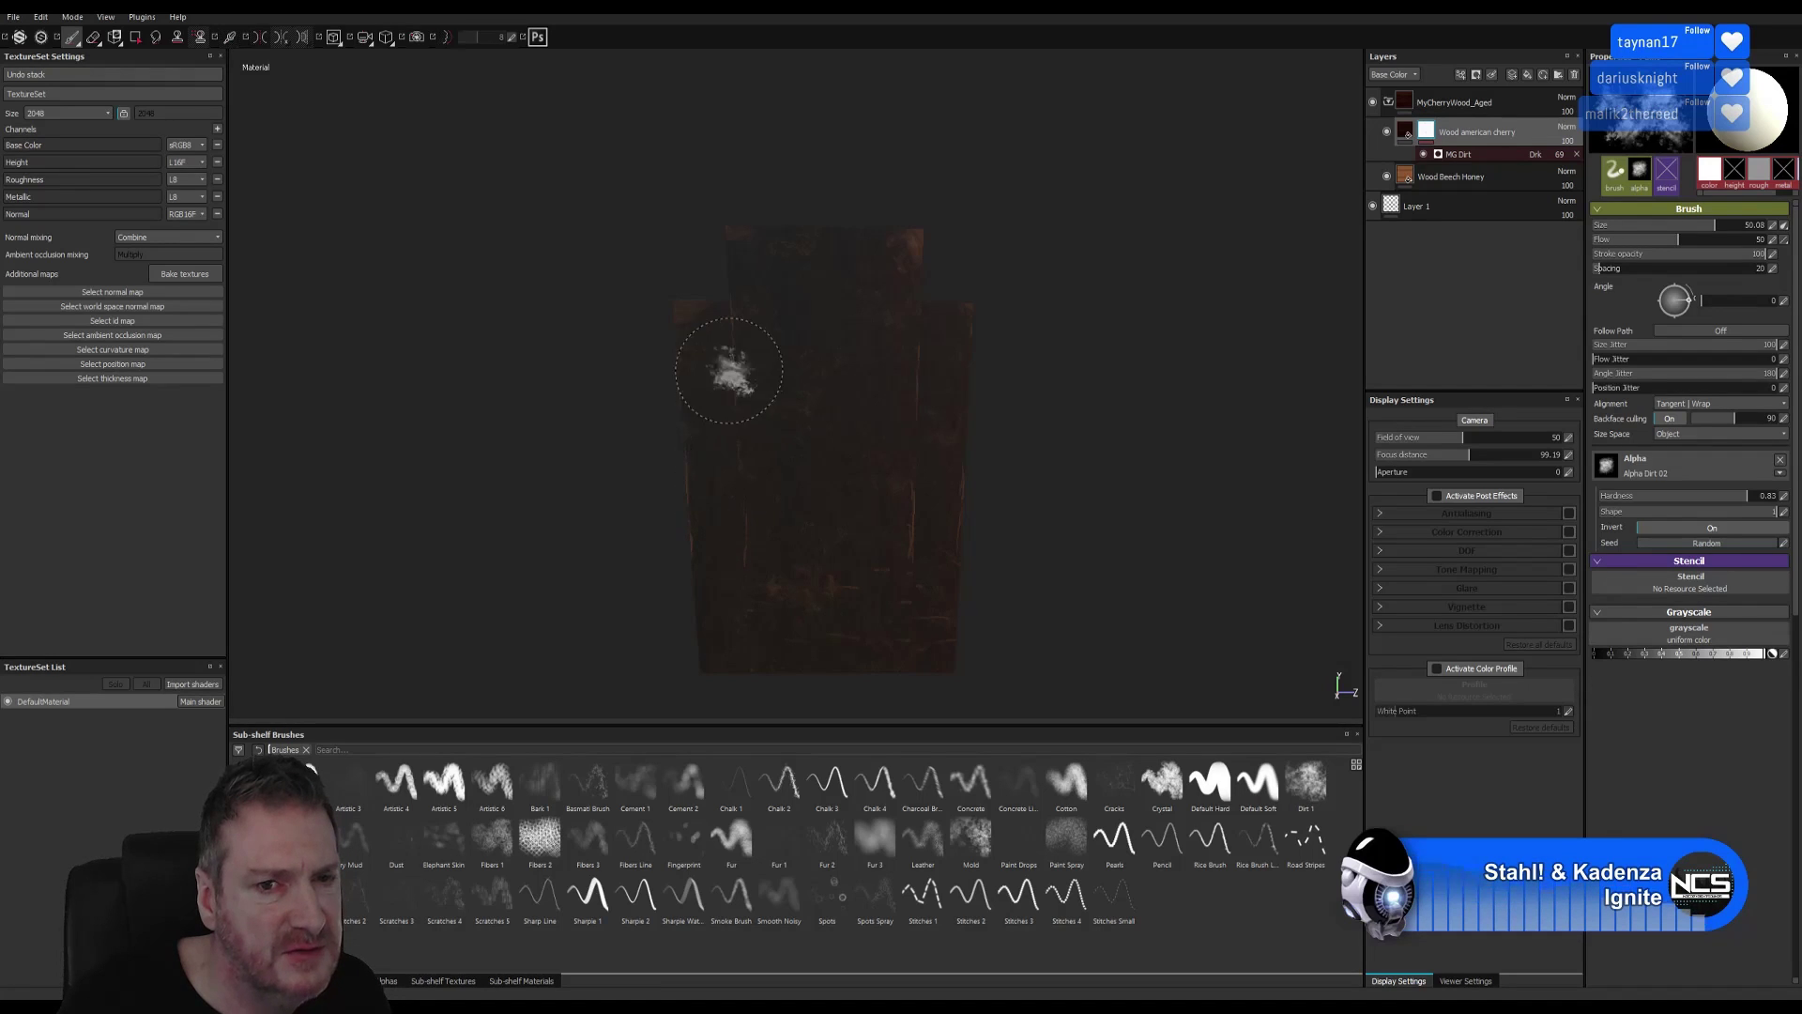
mouse_move(835, 418)
left_mouse_down("alt")
mouse_move(1117, 515)
mouse_move(1033, 518)
left_mouse_up("alt")
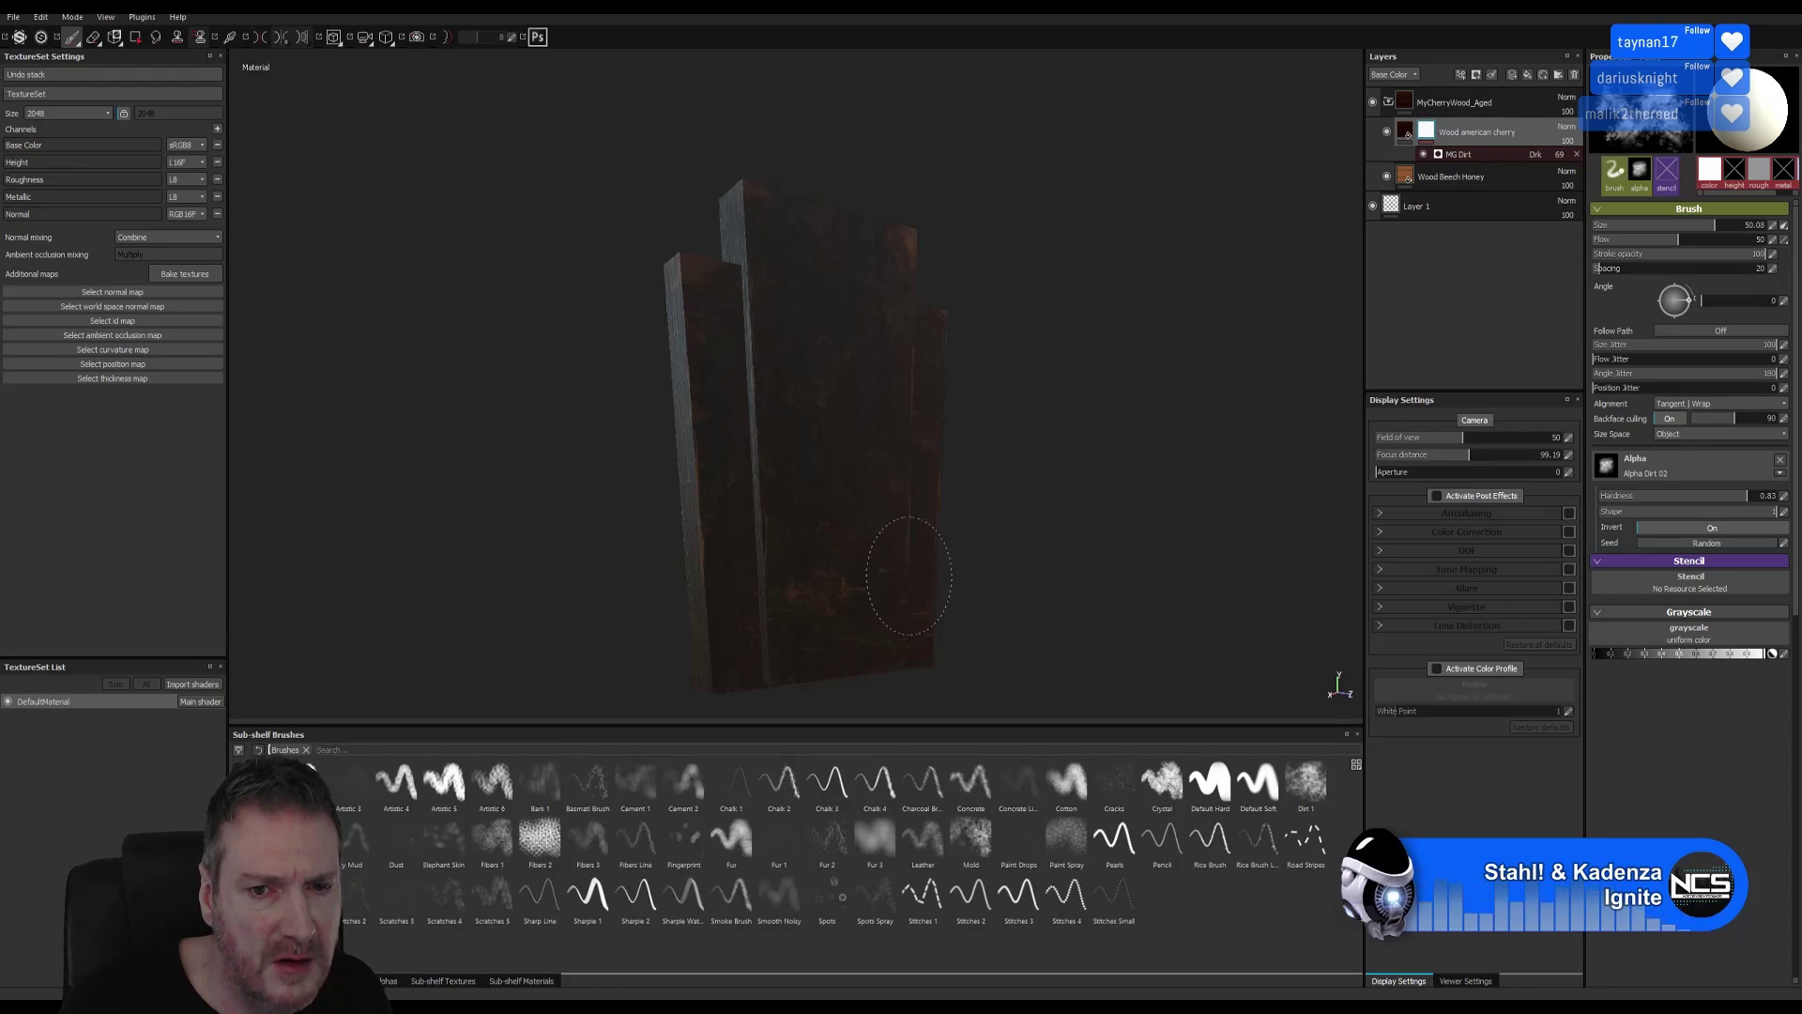
left_click_drag(1167, 515, 859, 507, "alt")
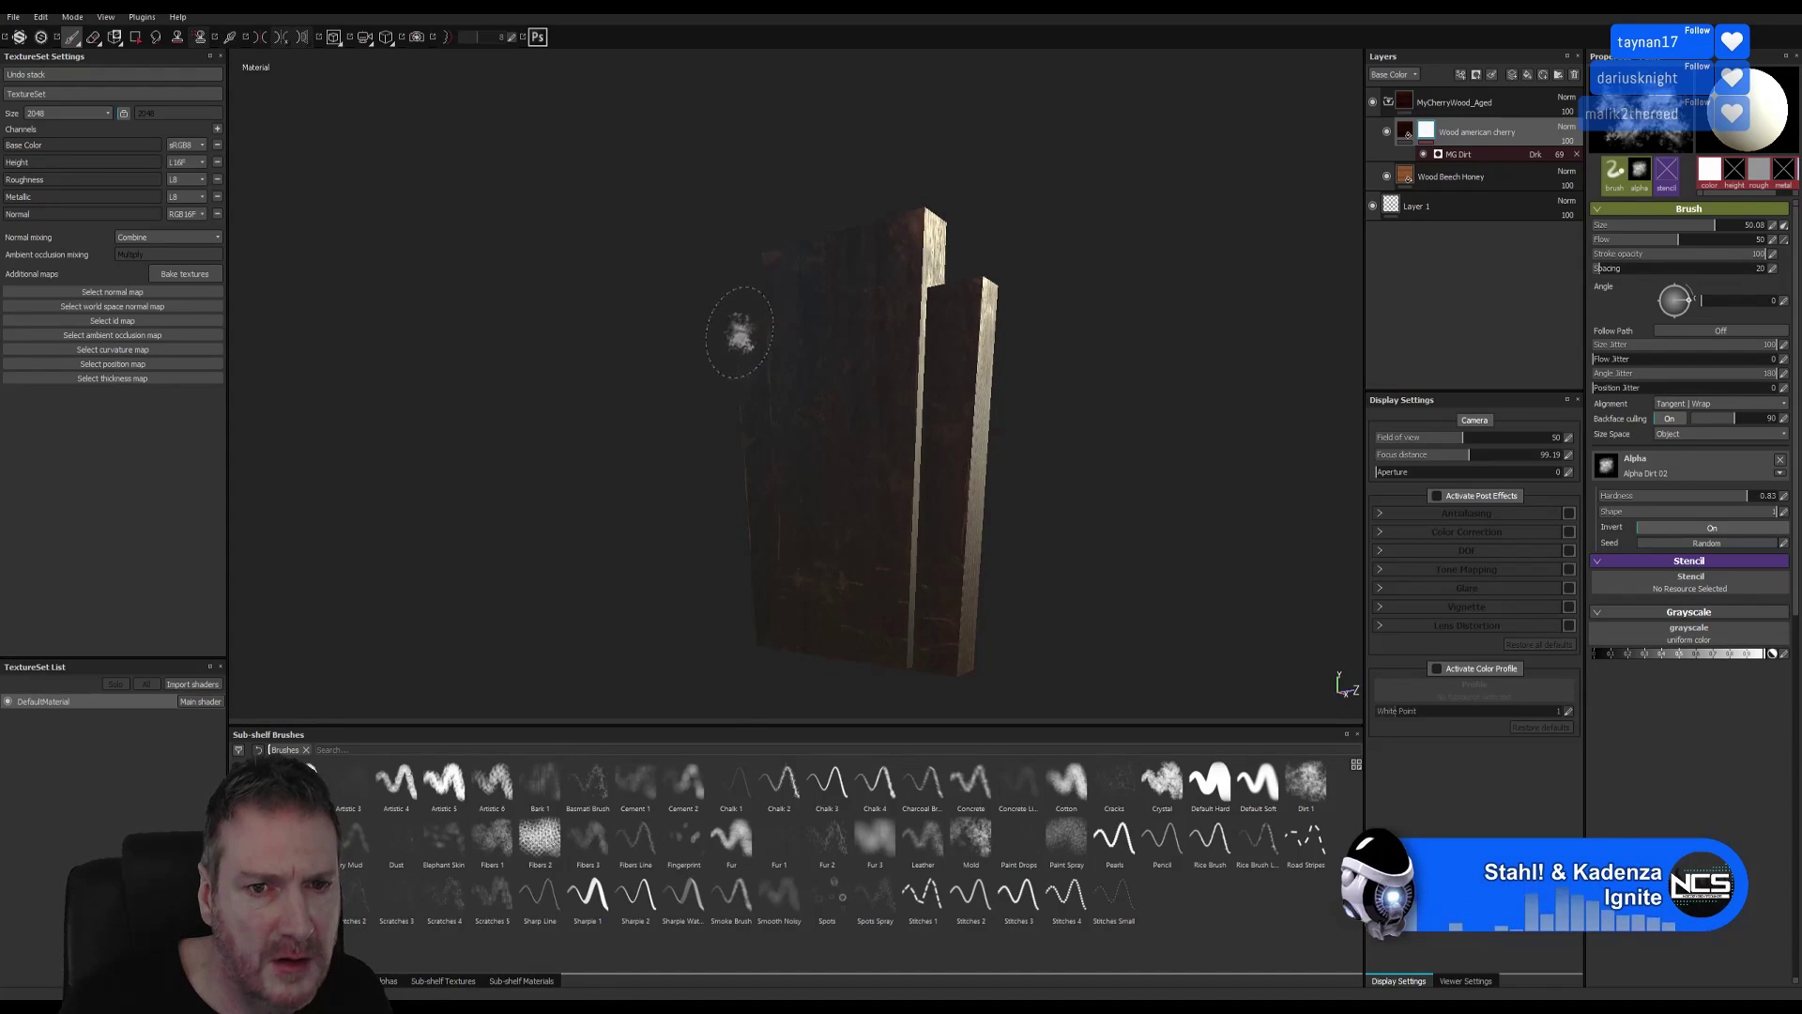
mouse_move(1112, 428)
left_mouse_down("alt")
mouse_move(1127, 459)
mouse_move(1236, 442)
left_mouse_up("alt")
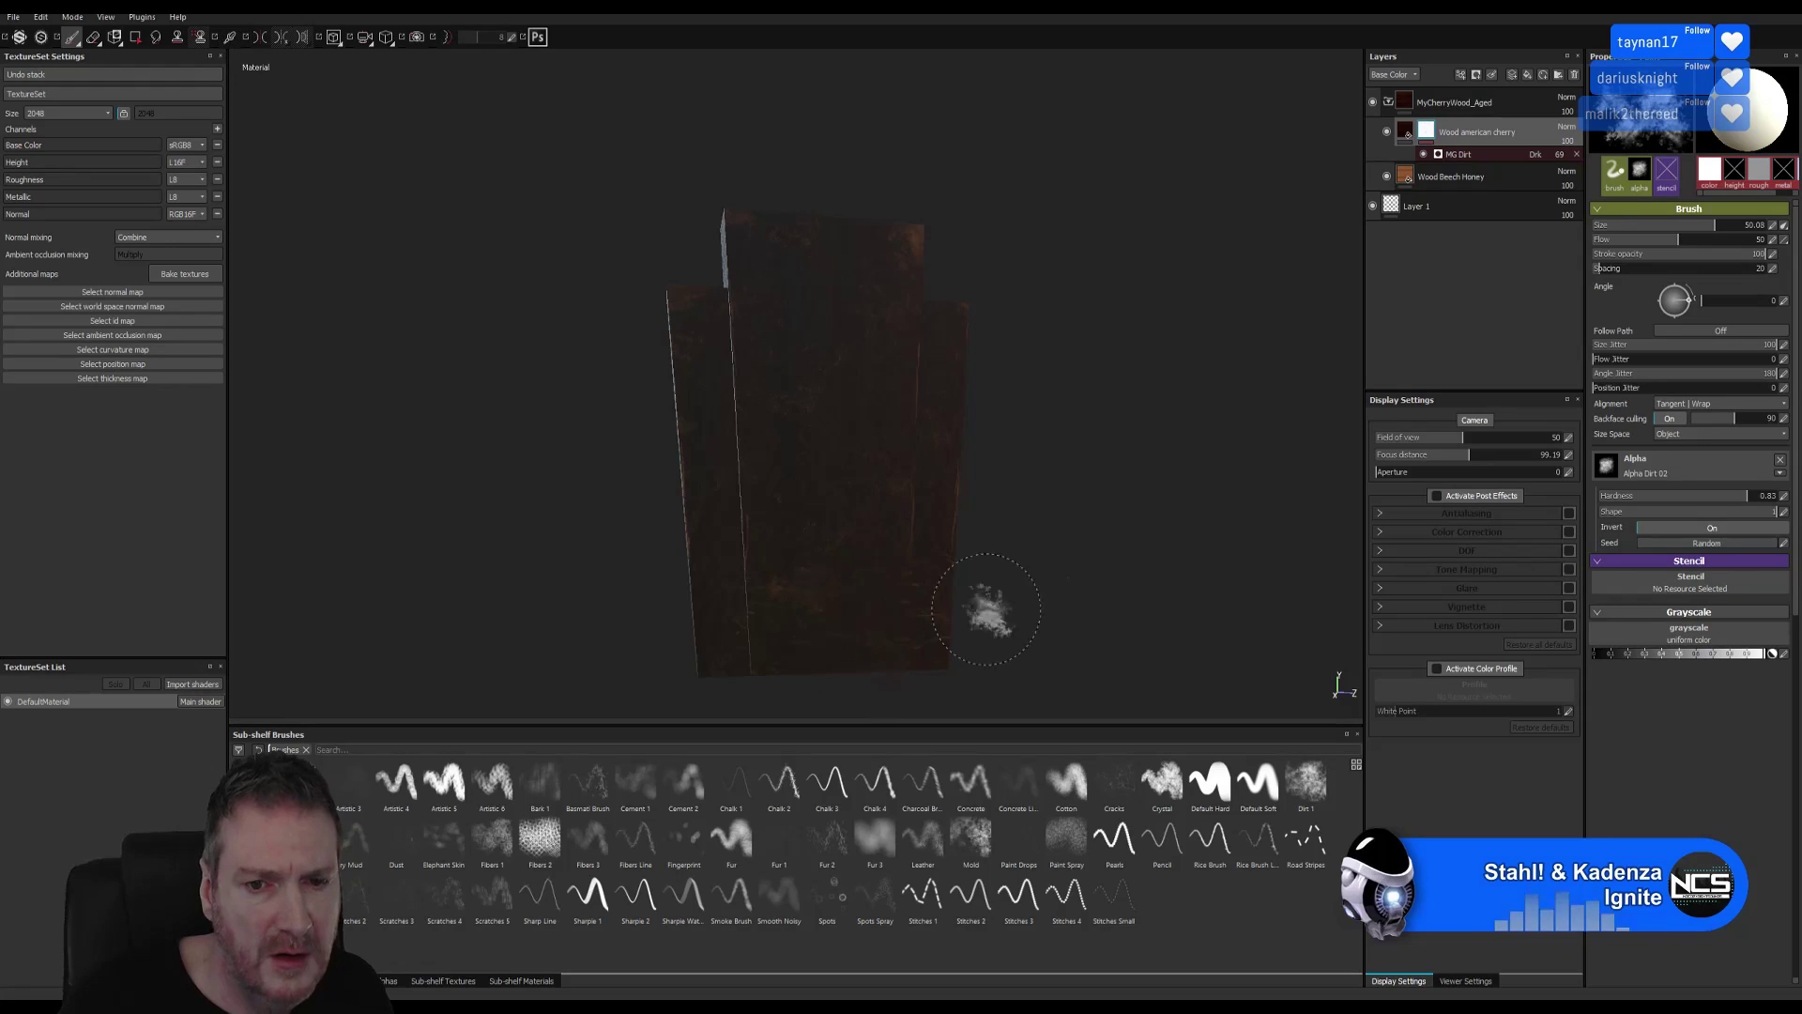
mouse_move(1057, 492)
left_mouse_down("alt")
mouse_move(949, 519)
mouse_move(1010, 511)
left_mouse_up("alt")
right_click_drag(1010, 510, 644, 543, "alt")
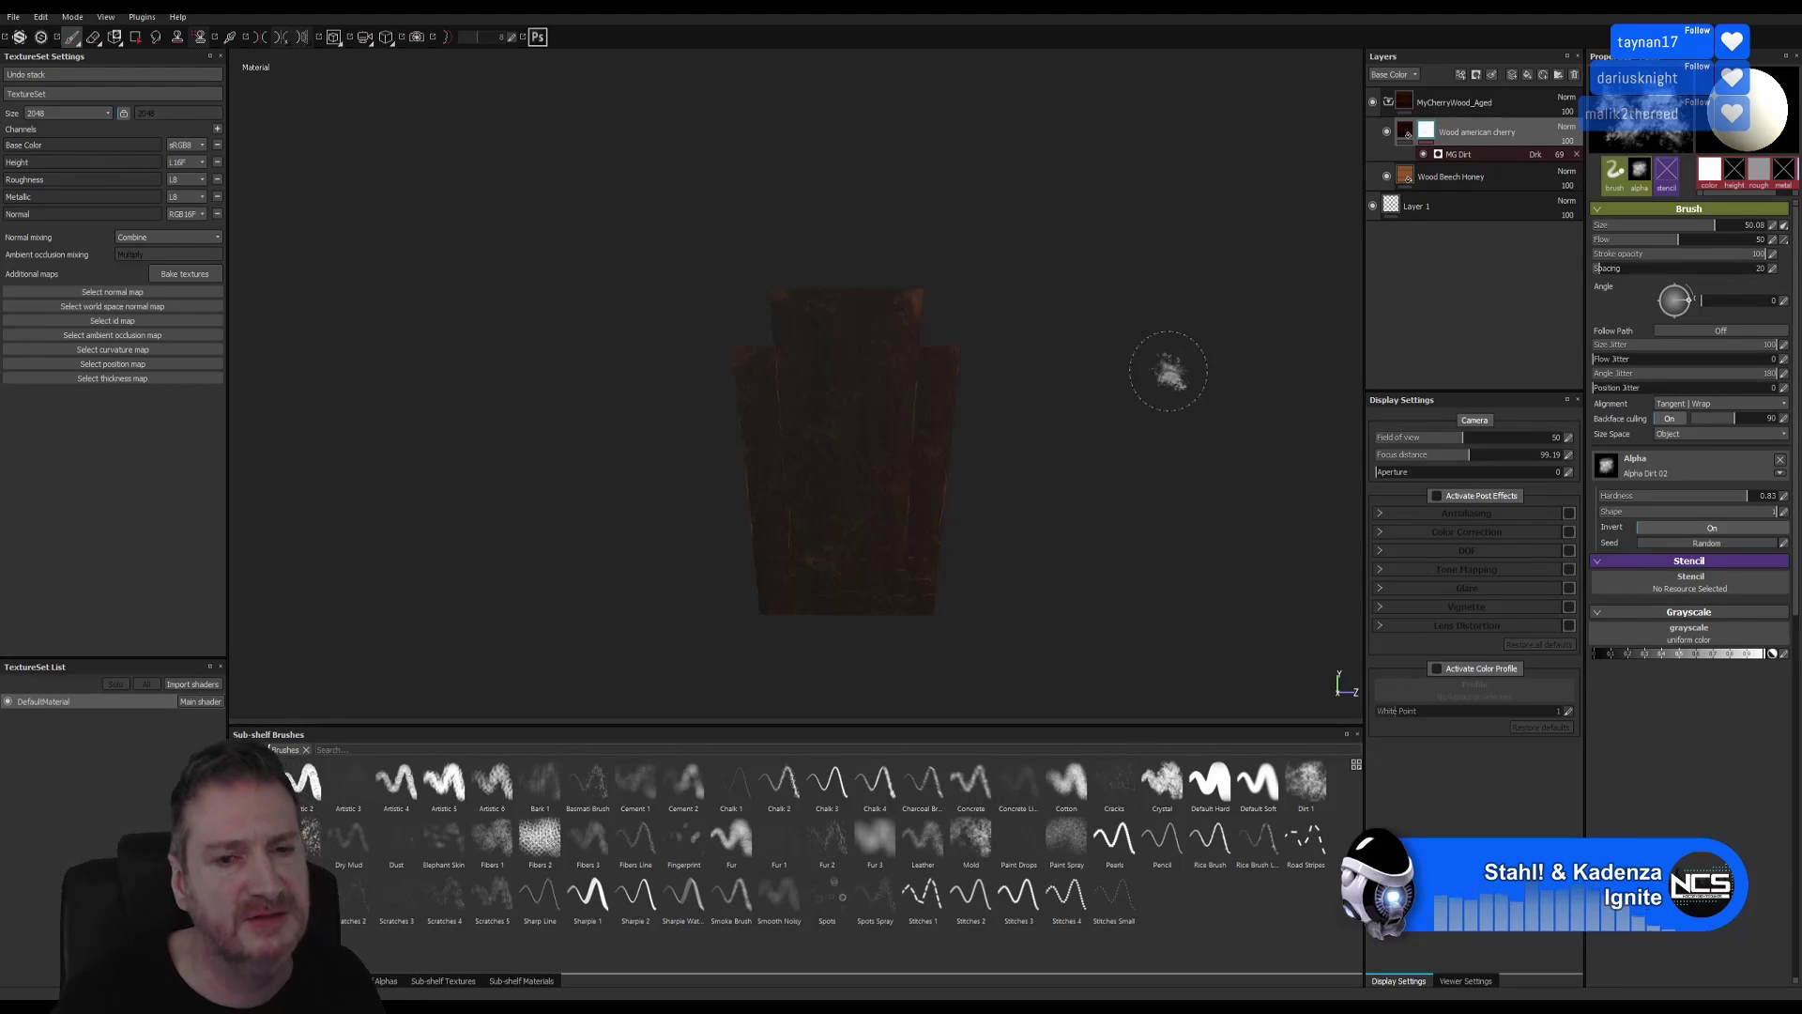
Save the project under a corner file name in the Panels folder of the MainStairway exports.
left_click(12, 17)
left_click(27, 136)
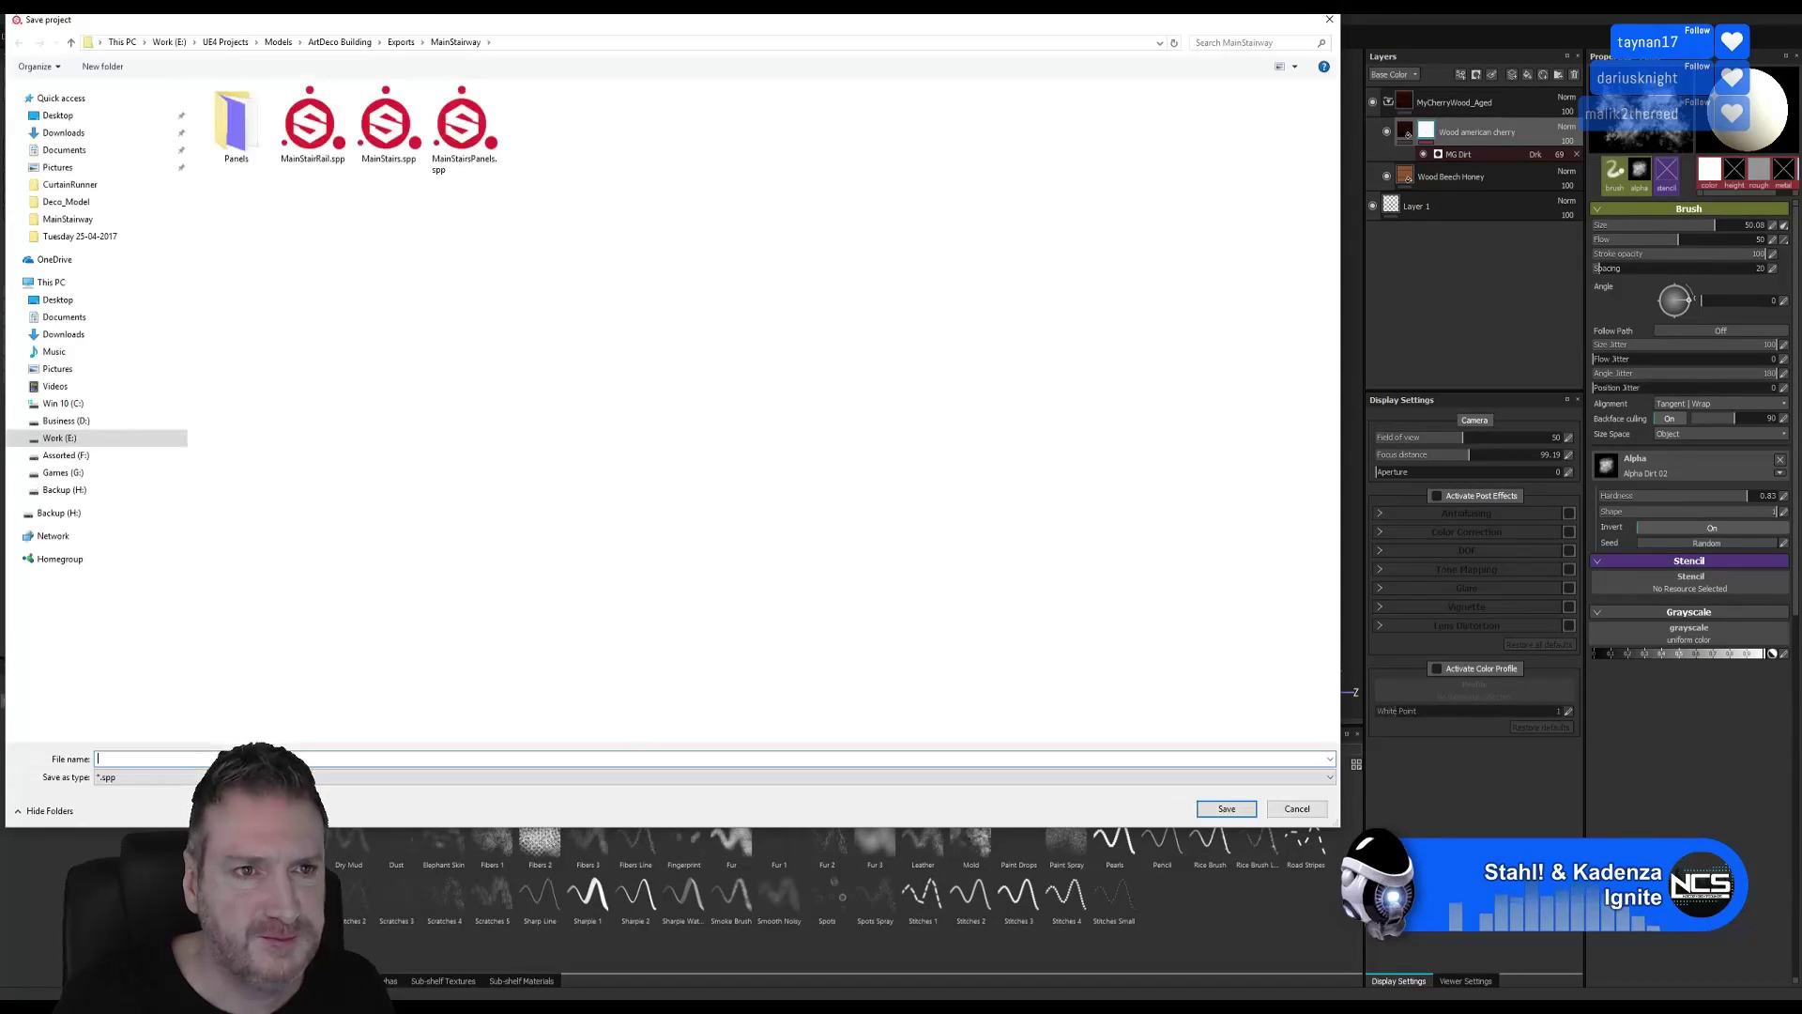
left_click_drag(417, 19, 610, 91)
double_click(441, 214)
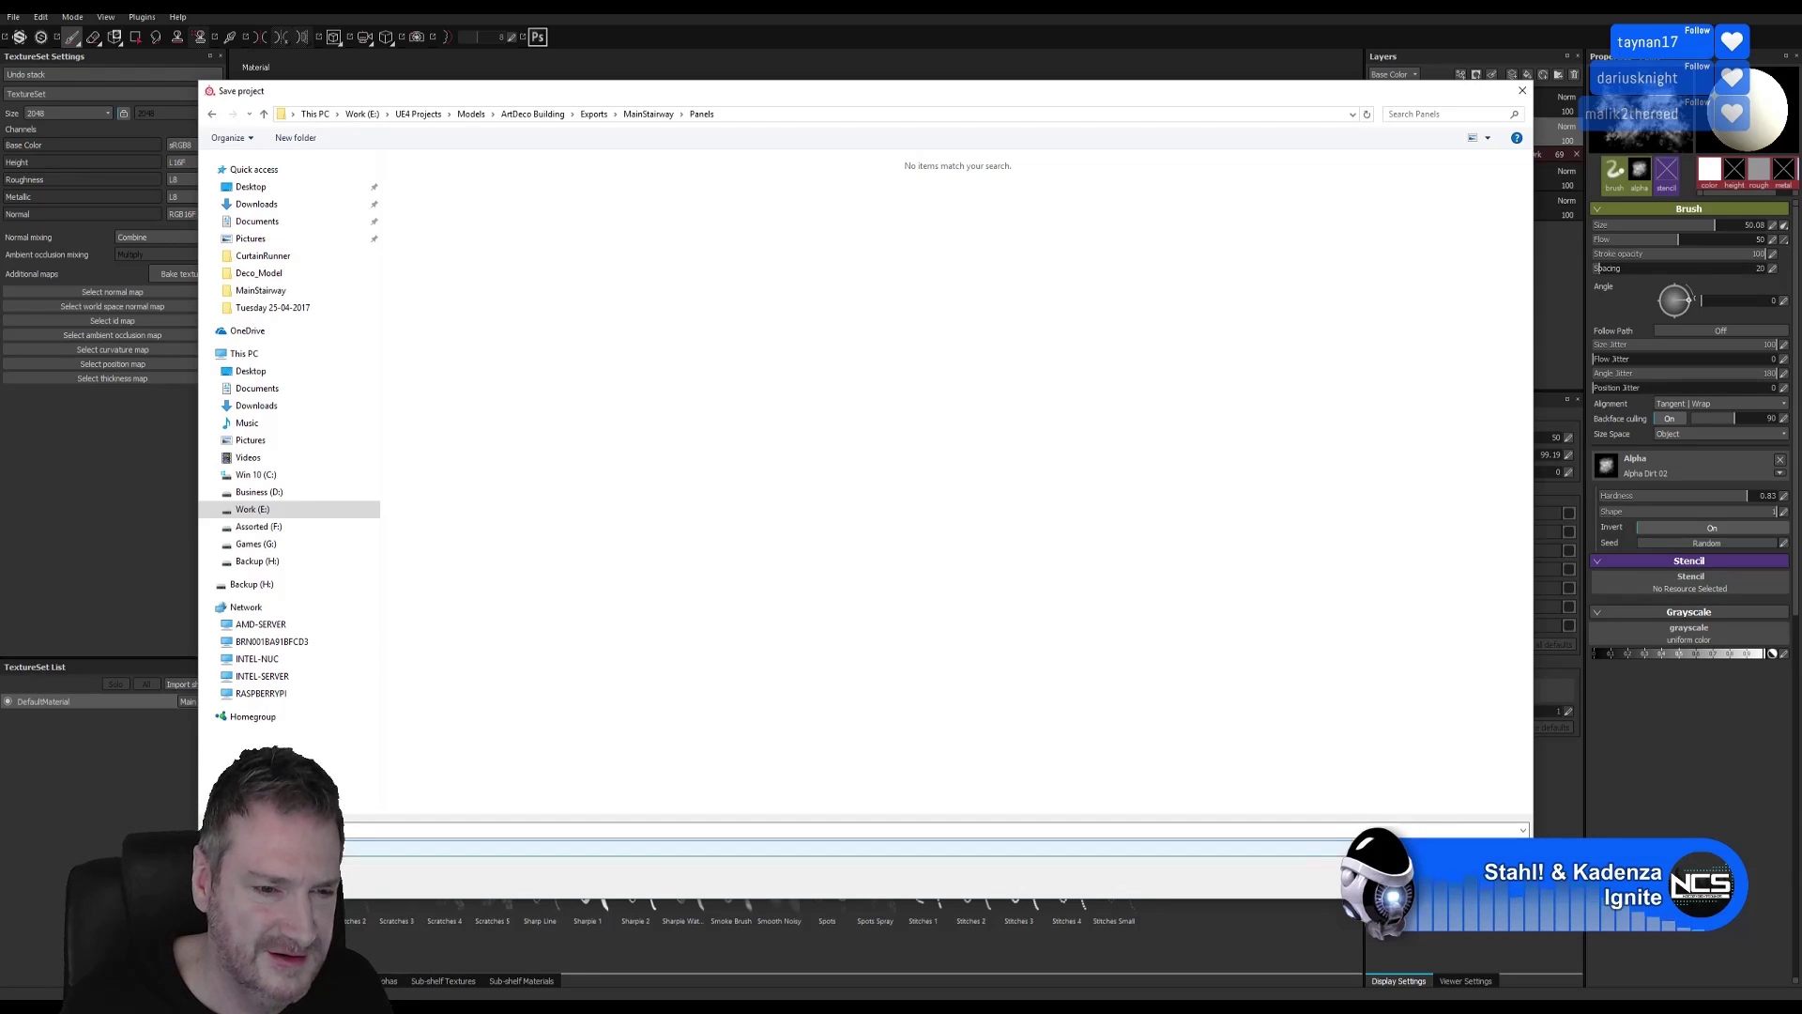
left_click(375, 830)
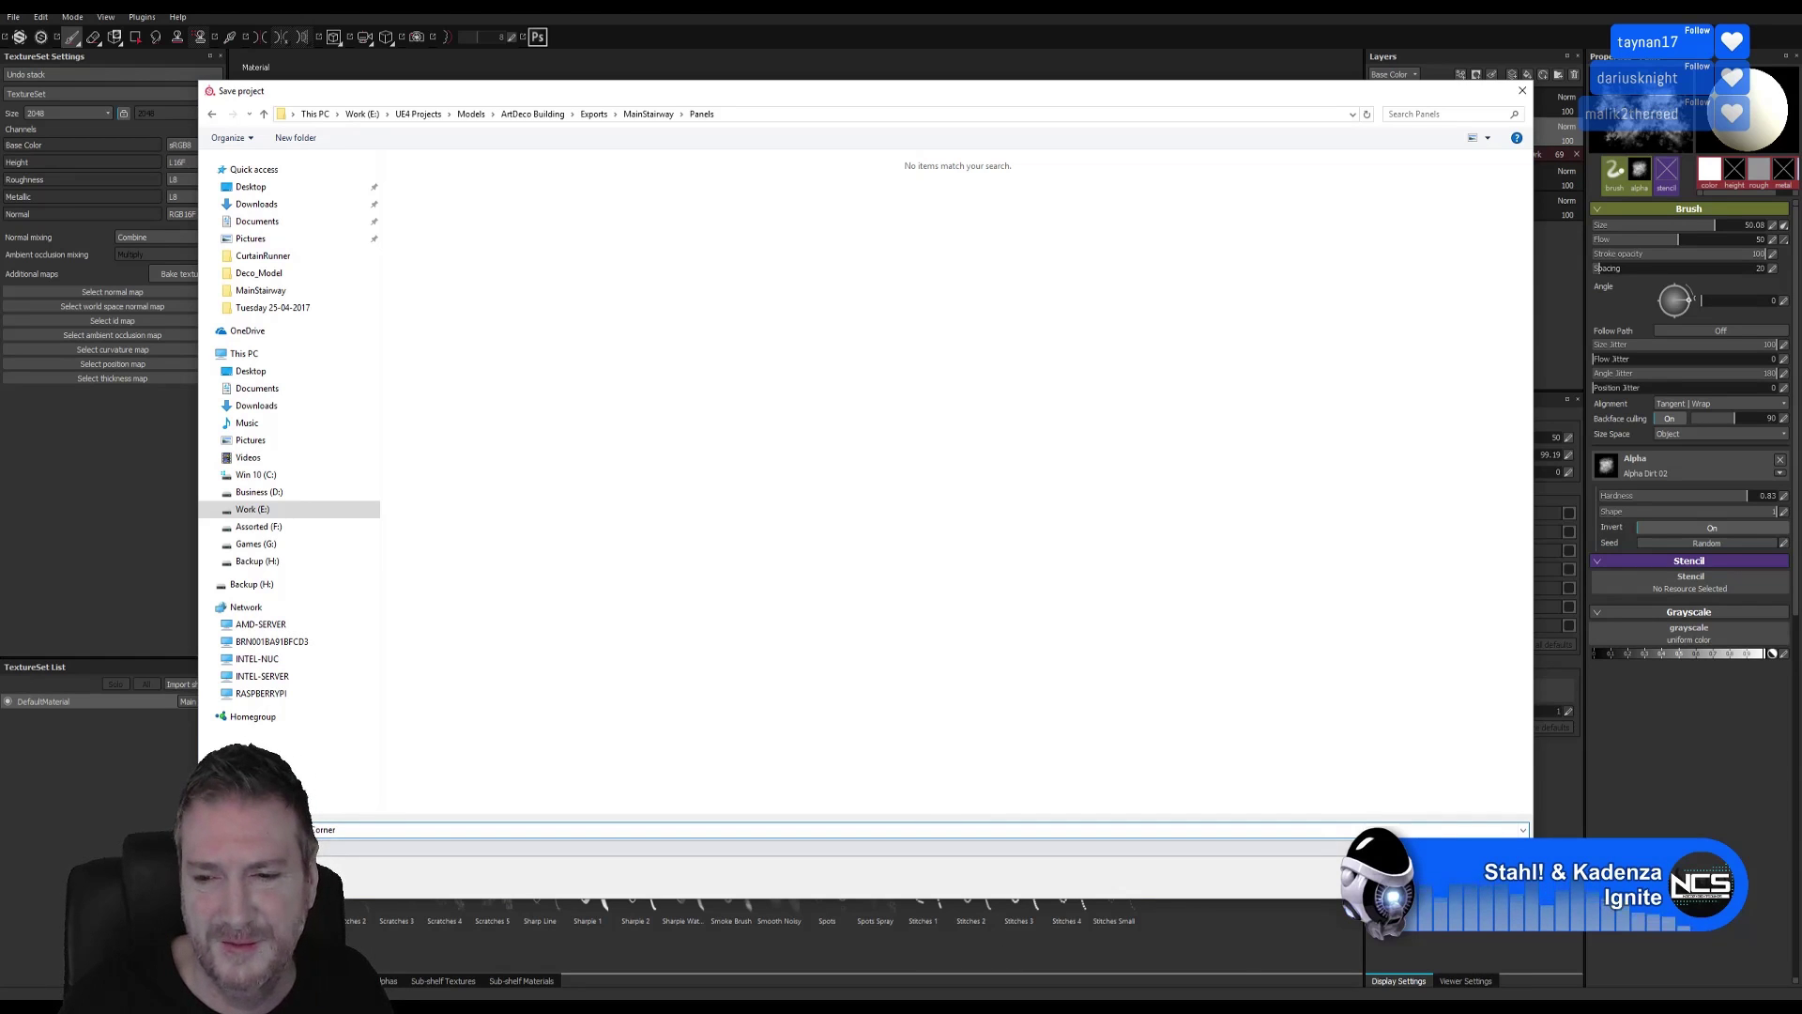
key("Return")
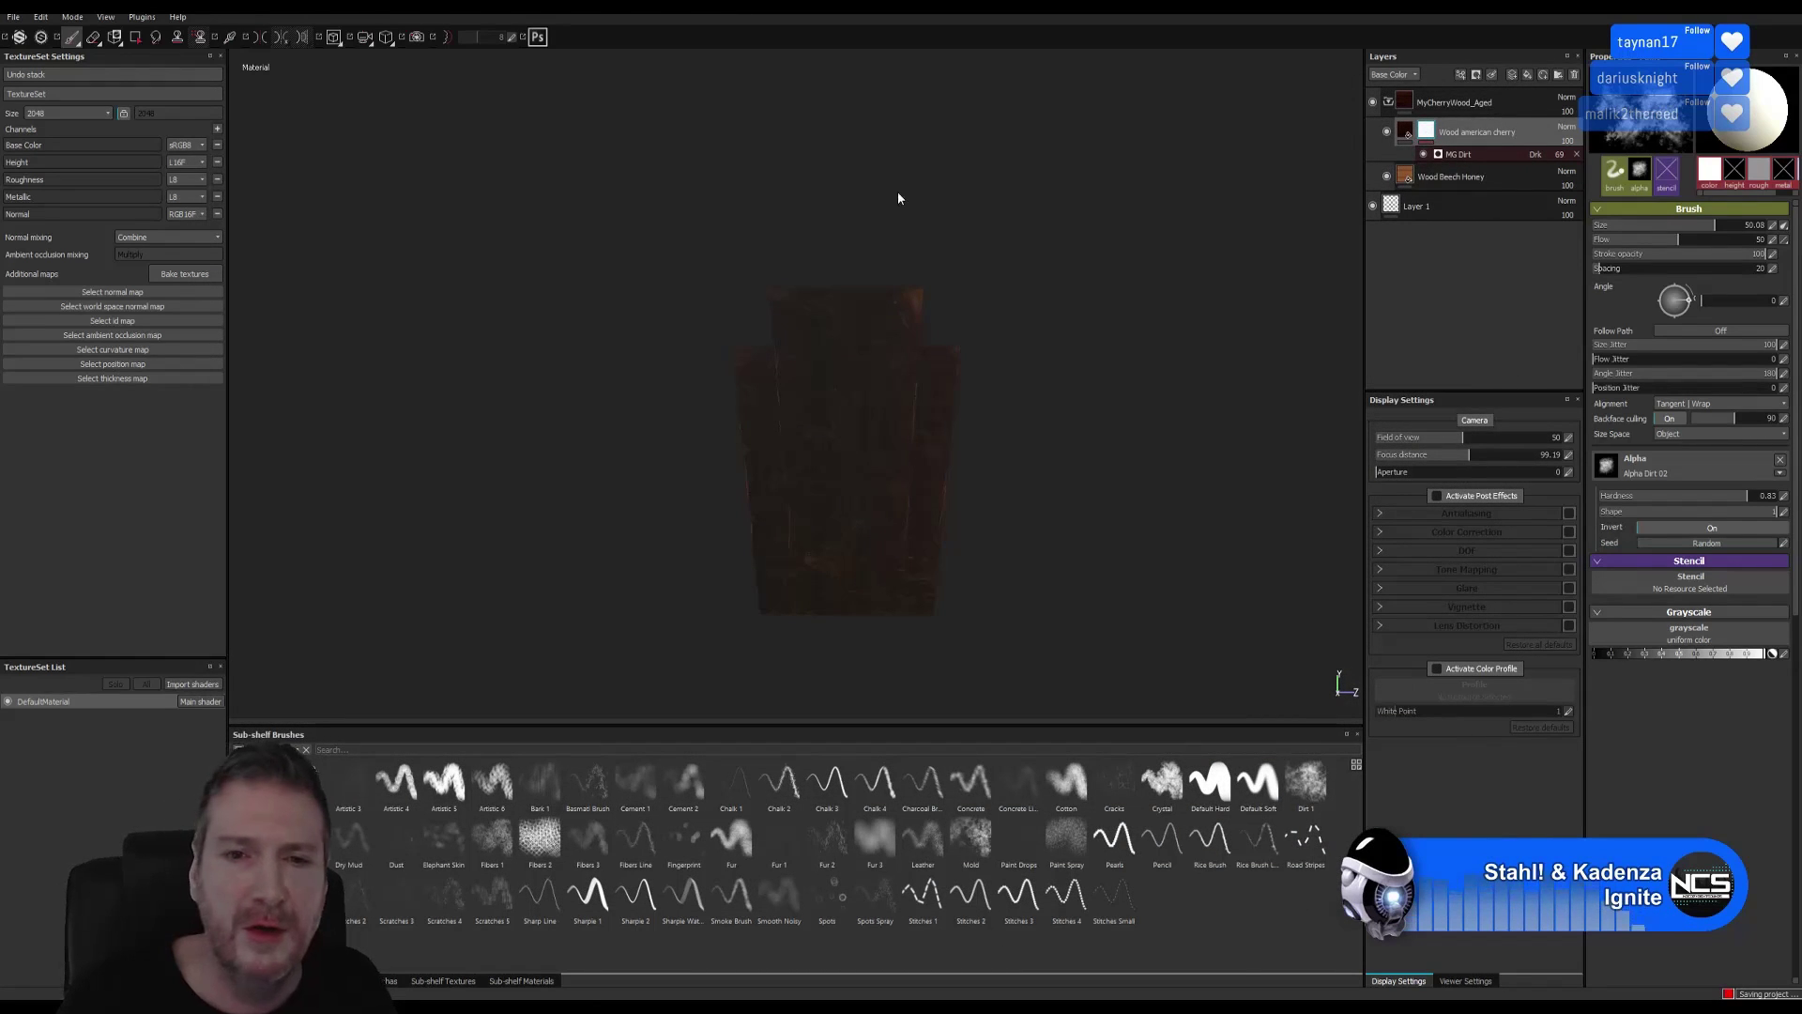
Open the texture export settings and set the DefaultMaterial texture set's size to 512x512.
left_click(14, 16)
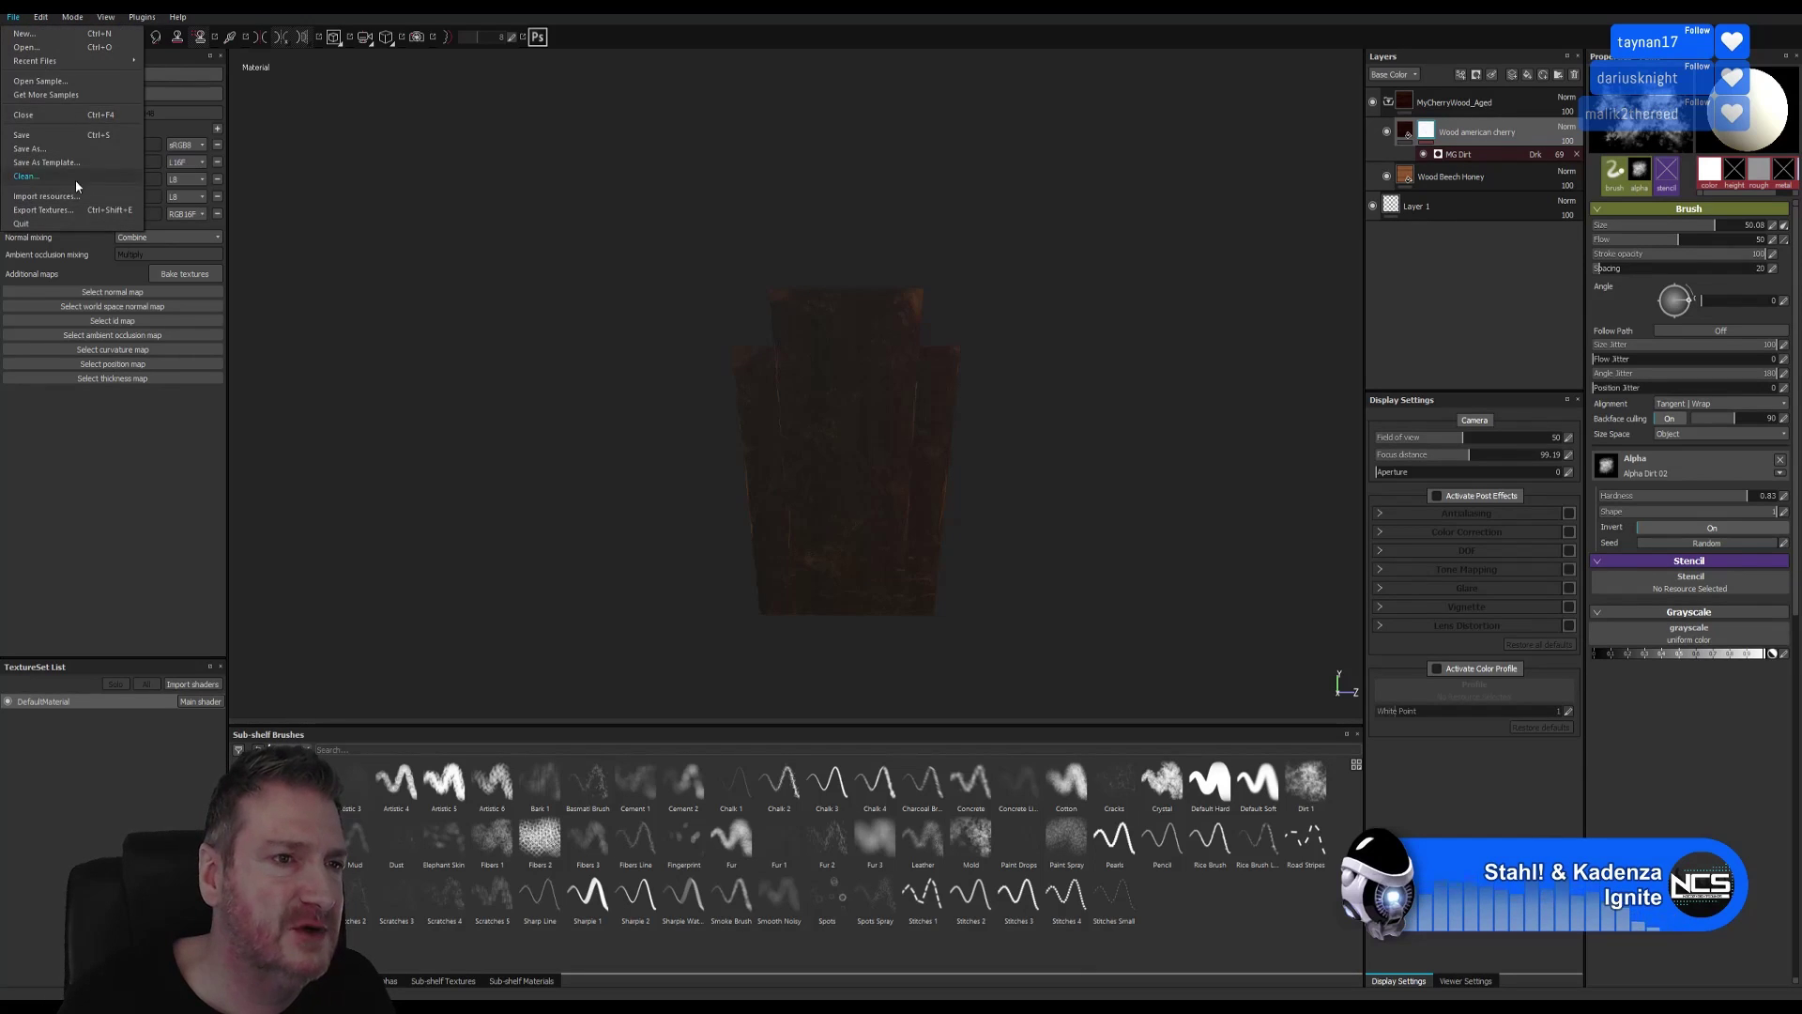
left_click(53, 209)
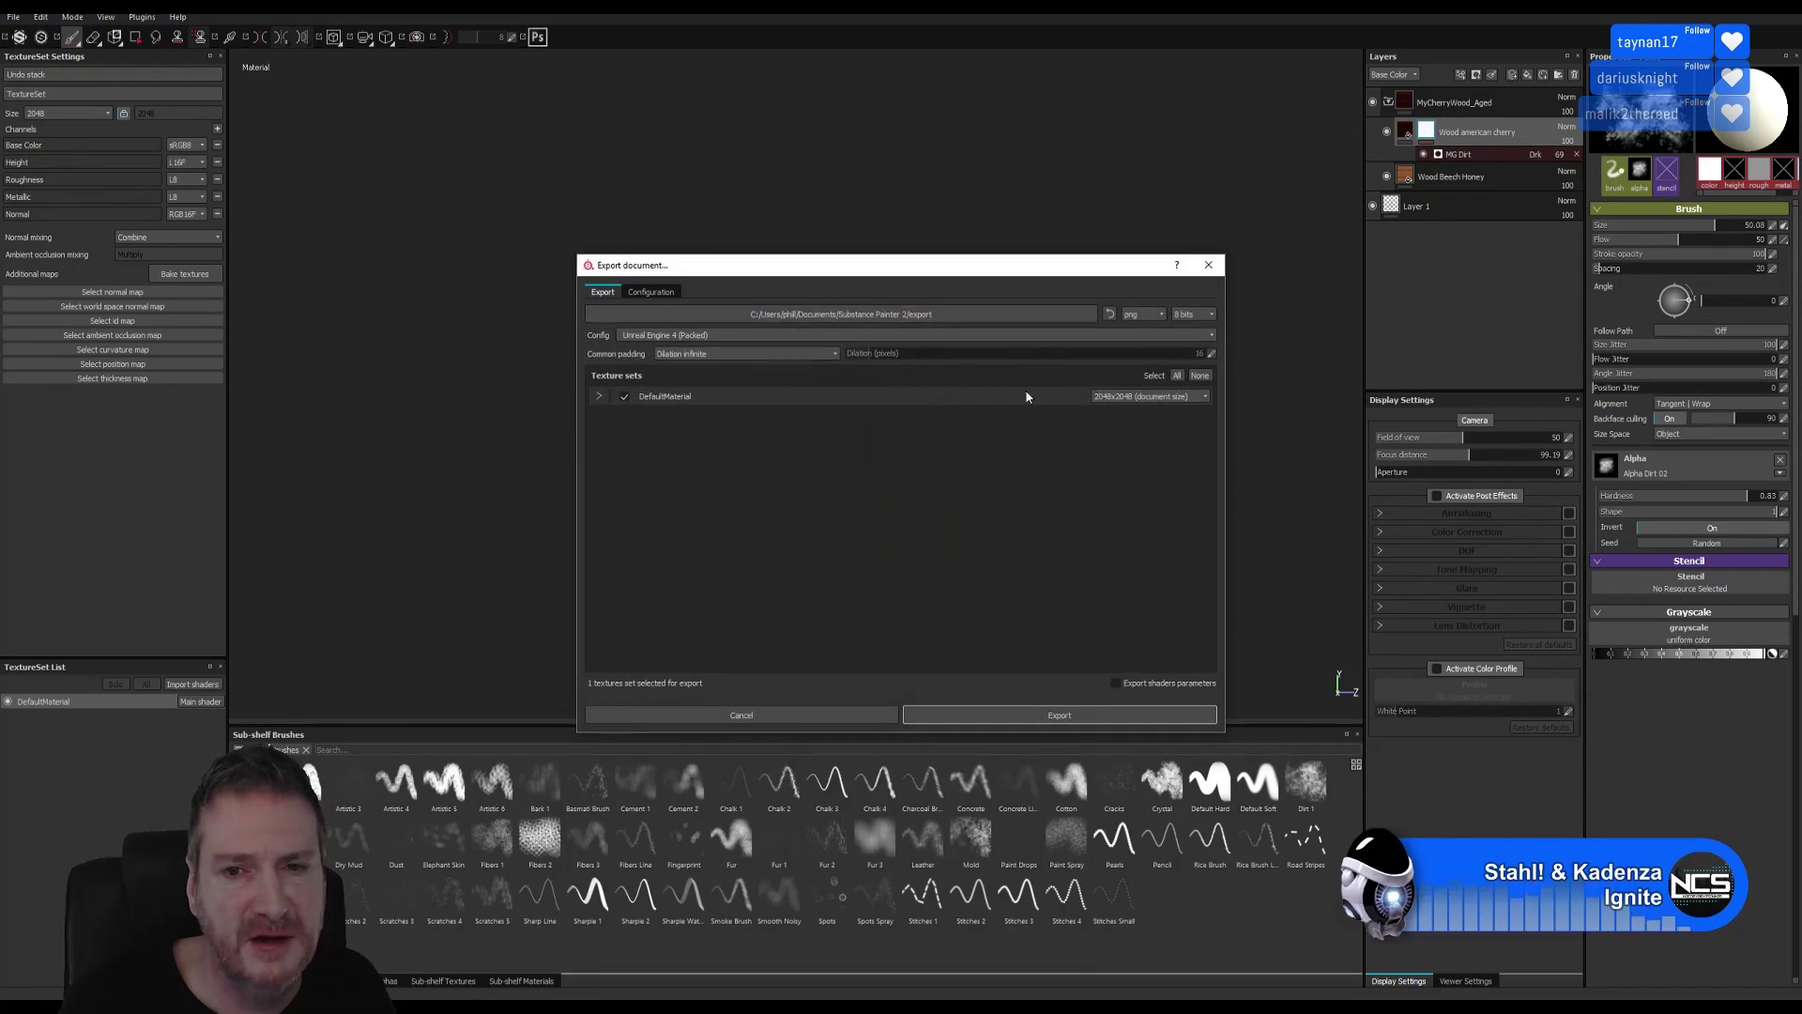
left_click(1204, 397)
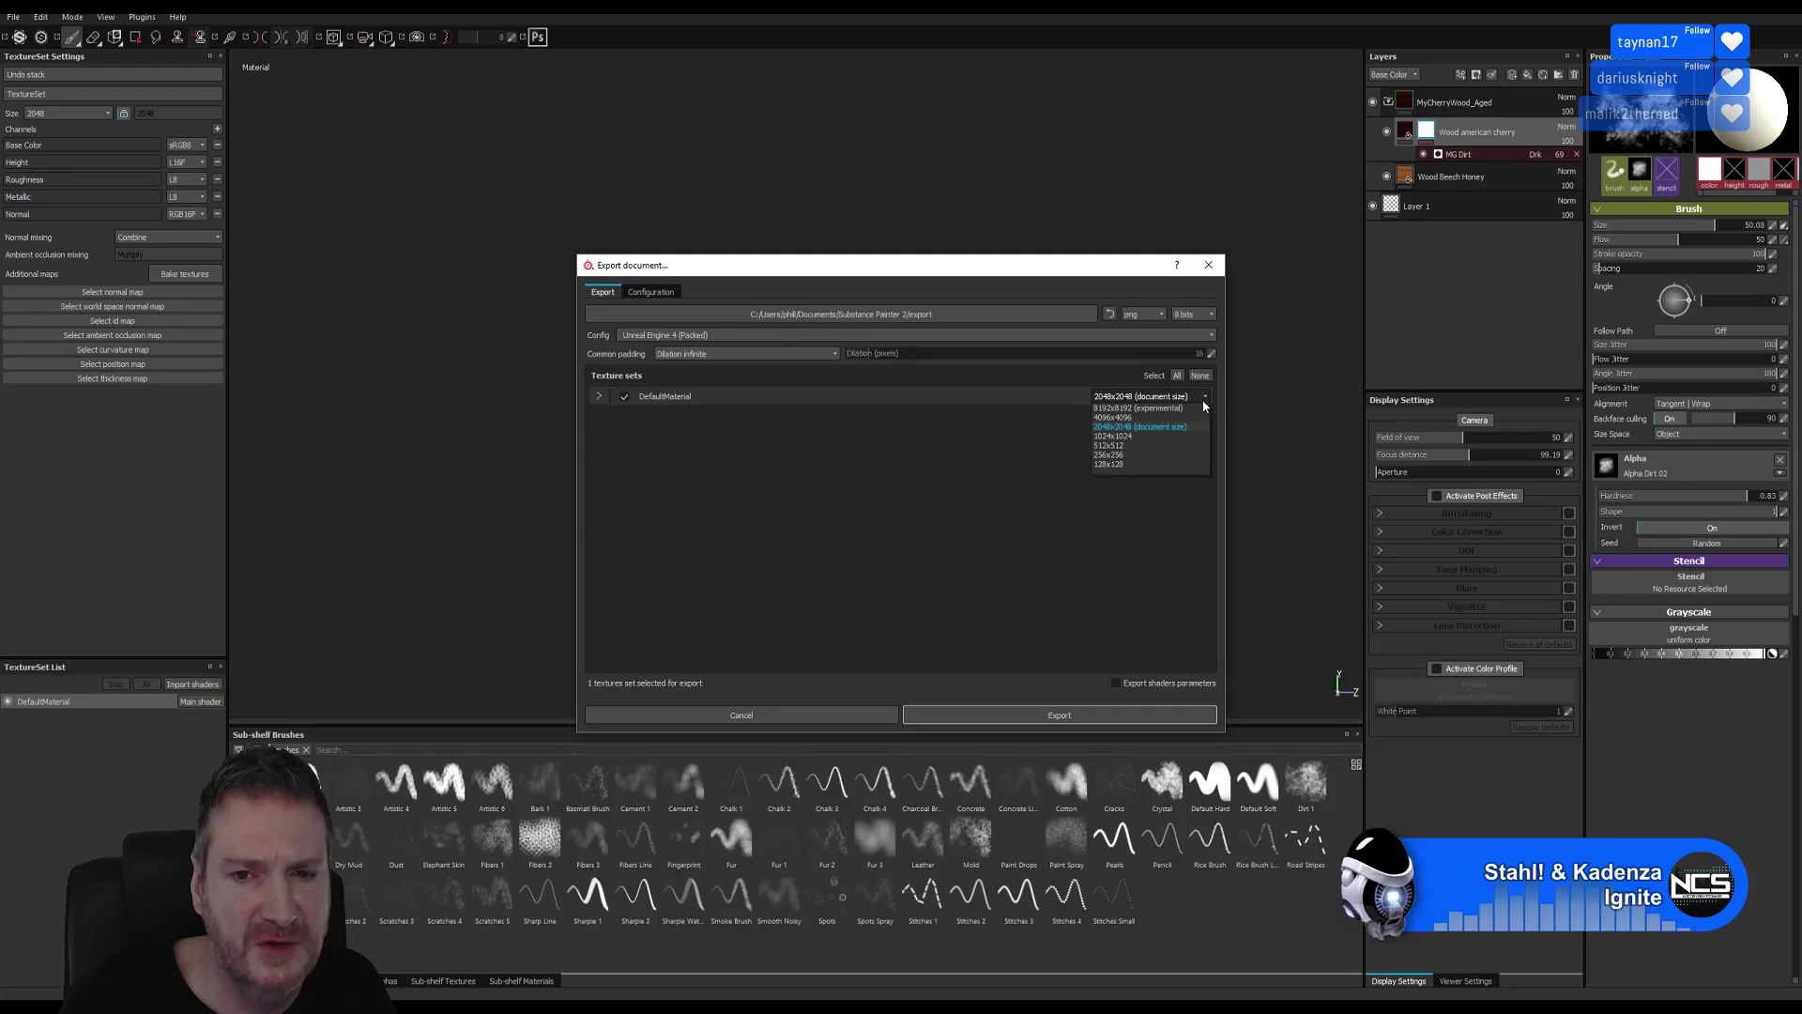
left_click(1120, 447)
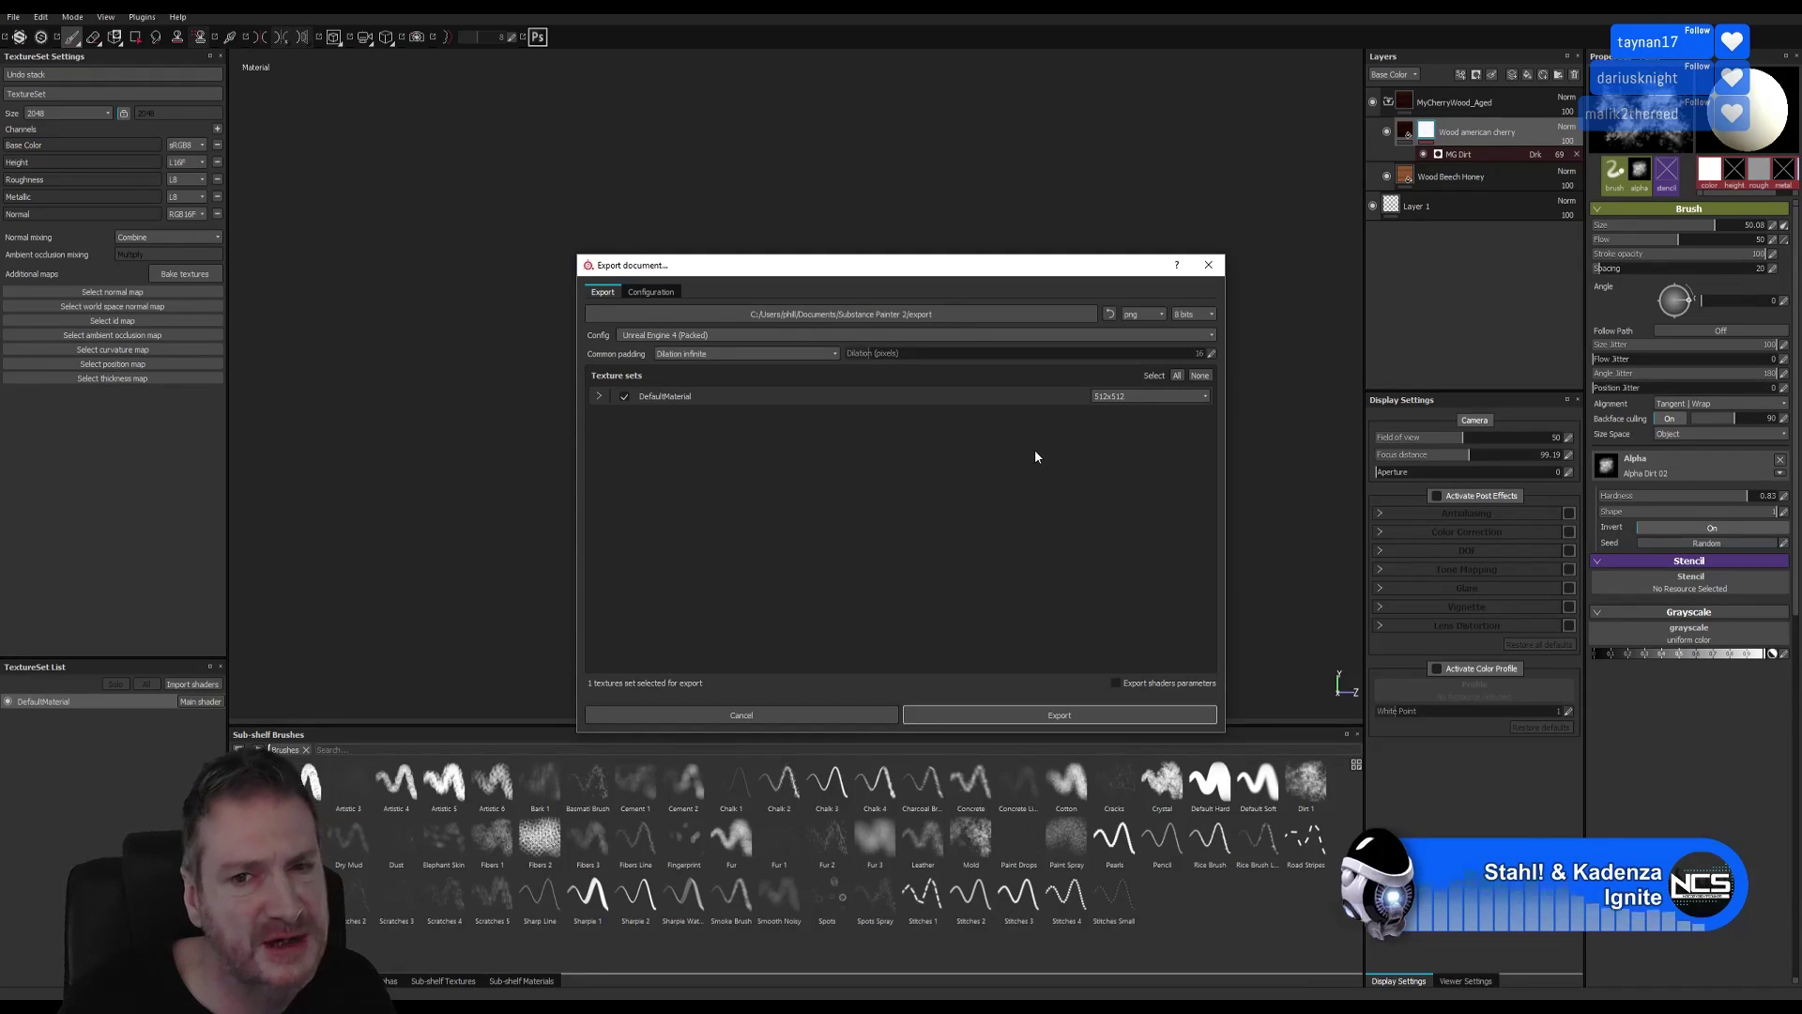
Browse for the texture export destination to ArtDeco Building\Exports\MainStairway\Panels on the Work (E:) drive.
left_click(1033, 313)
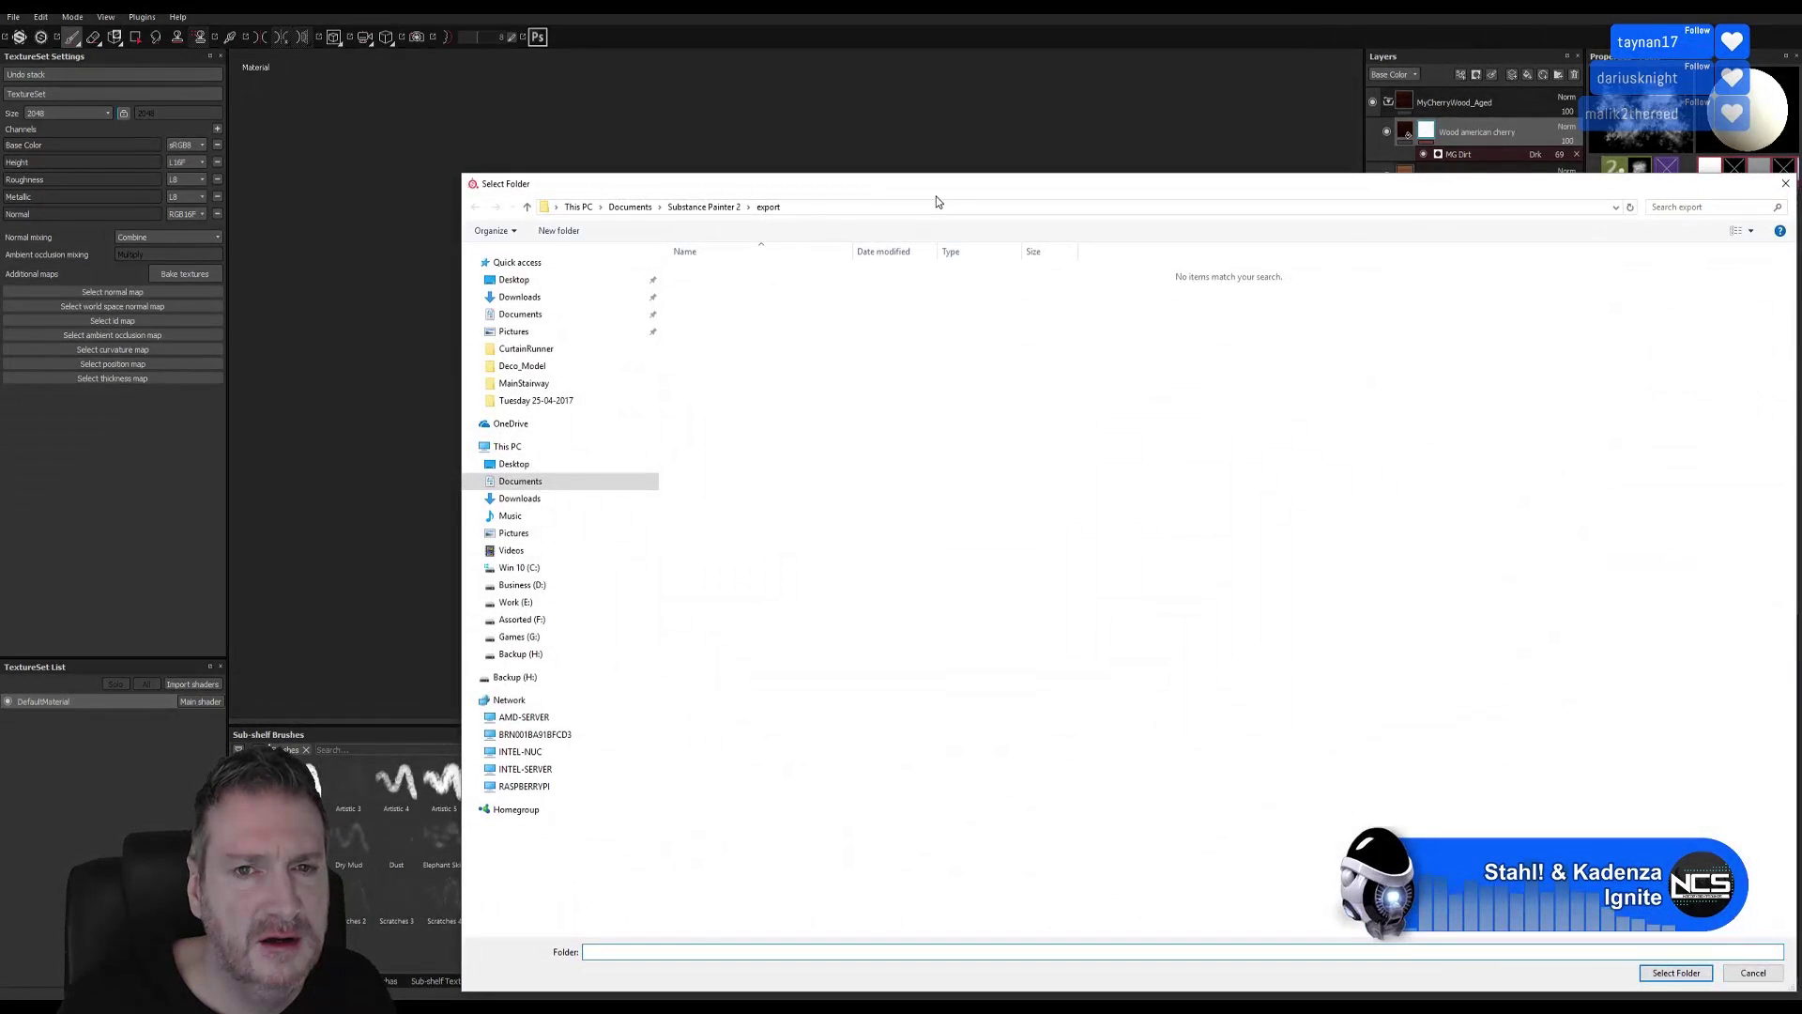
left_click_drag(937, 195, 797, 133)
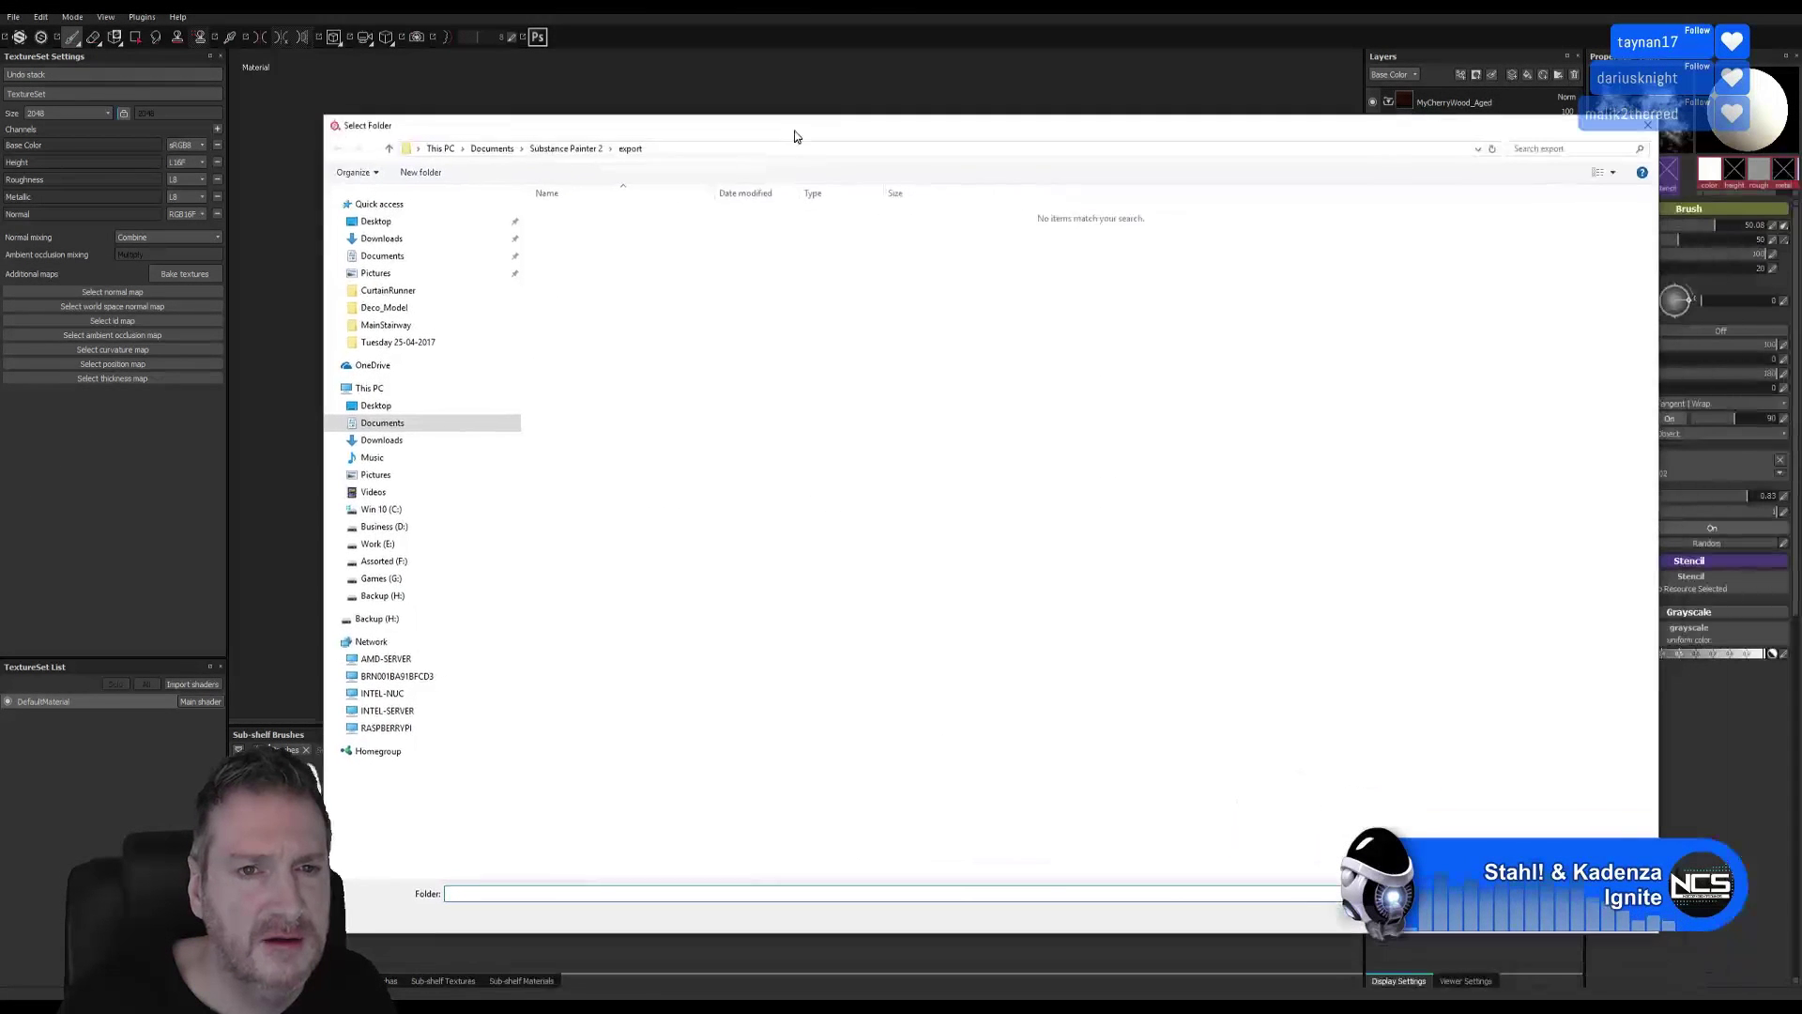
left_click(338, 543)
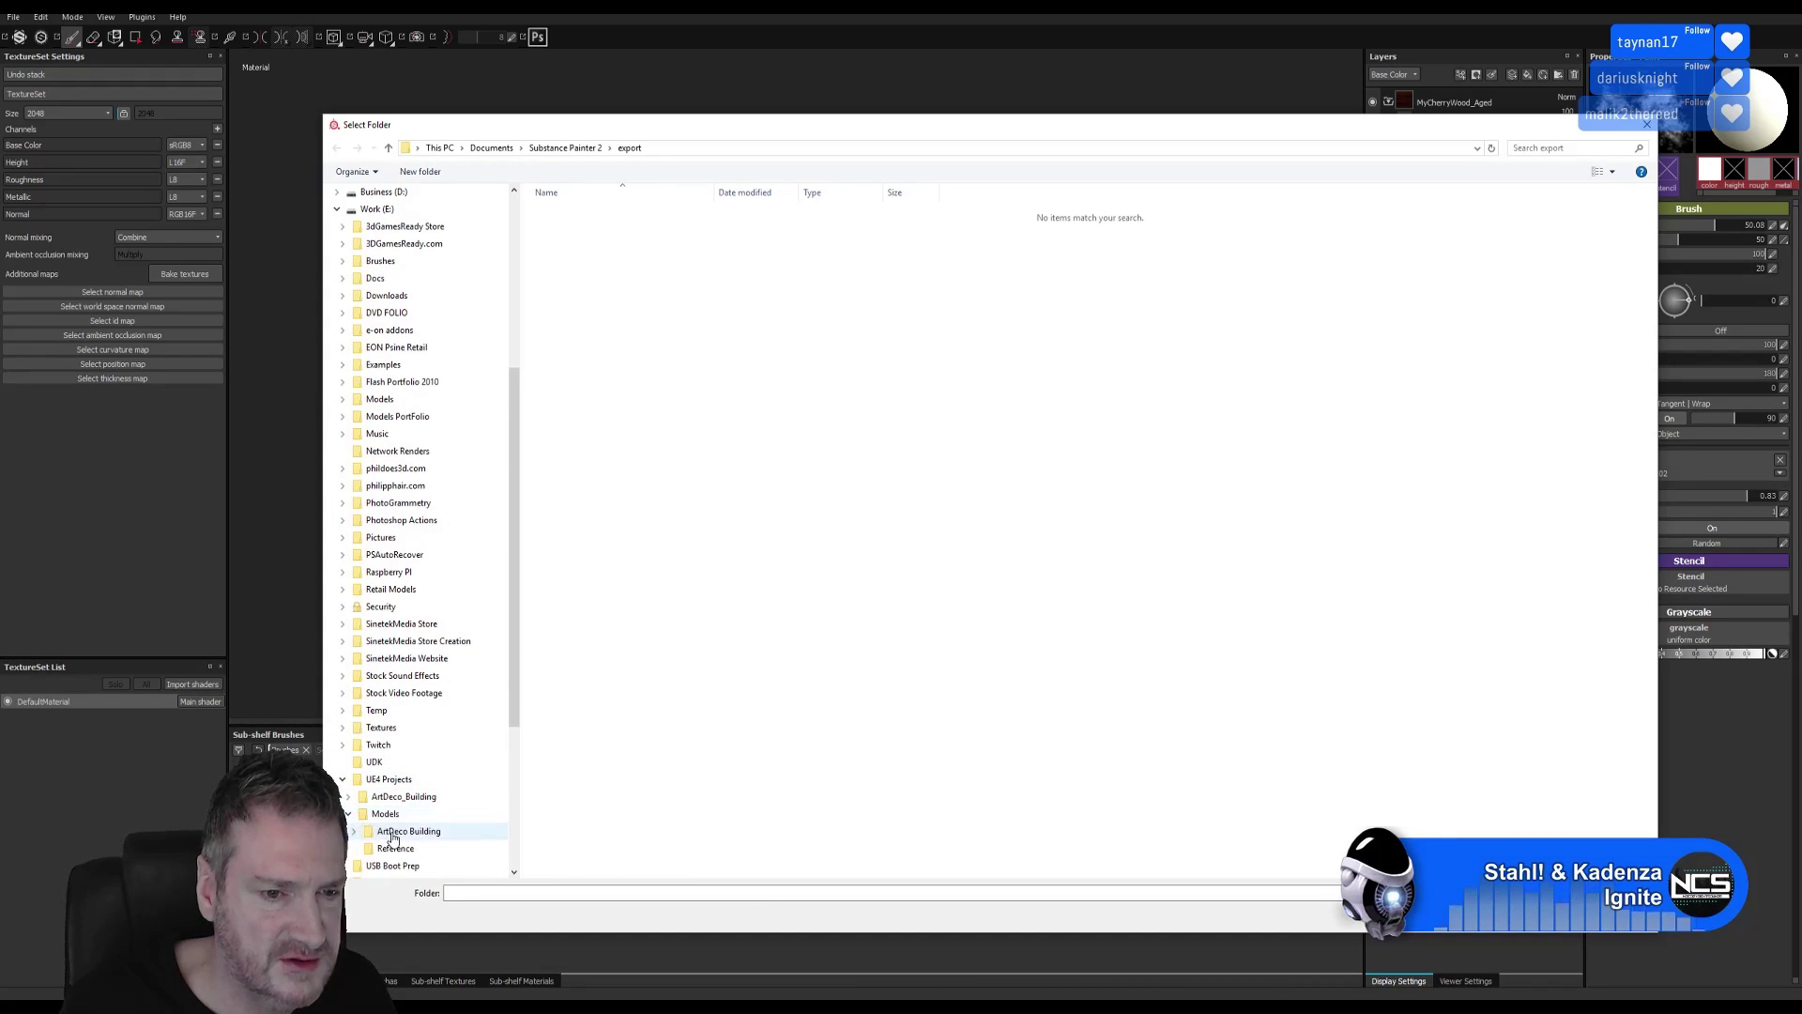
left_click(395, 834)
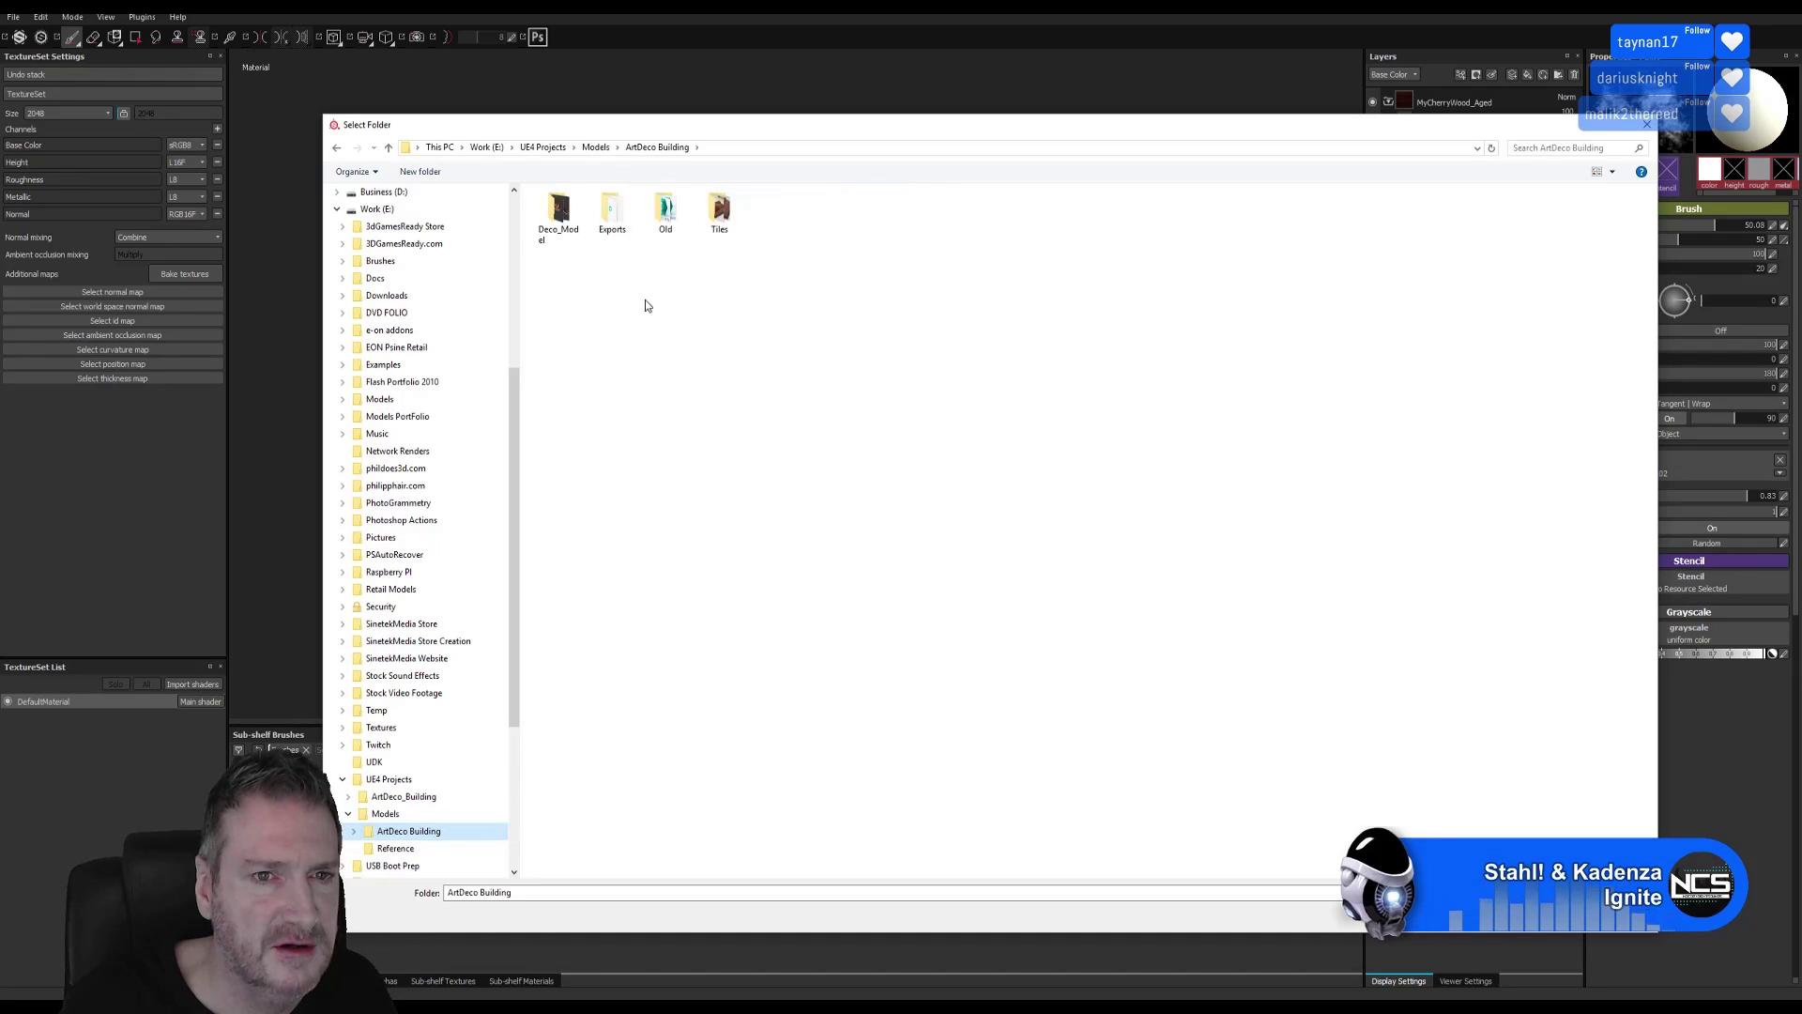
double_click(611, 210)
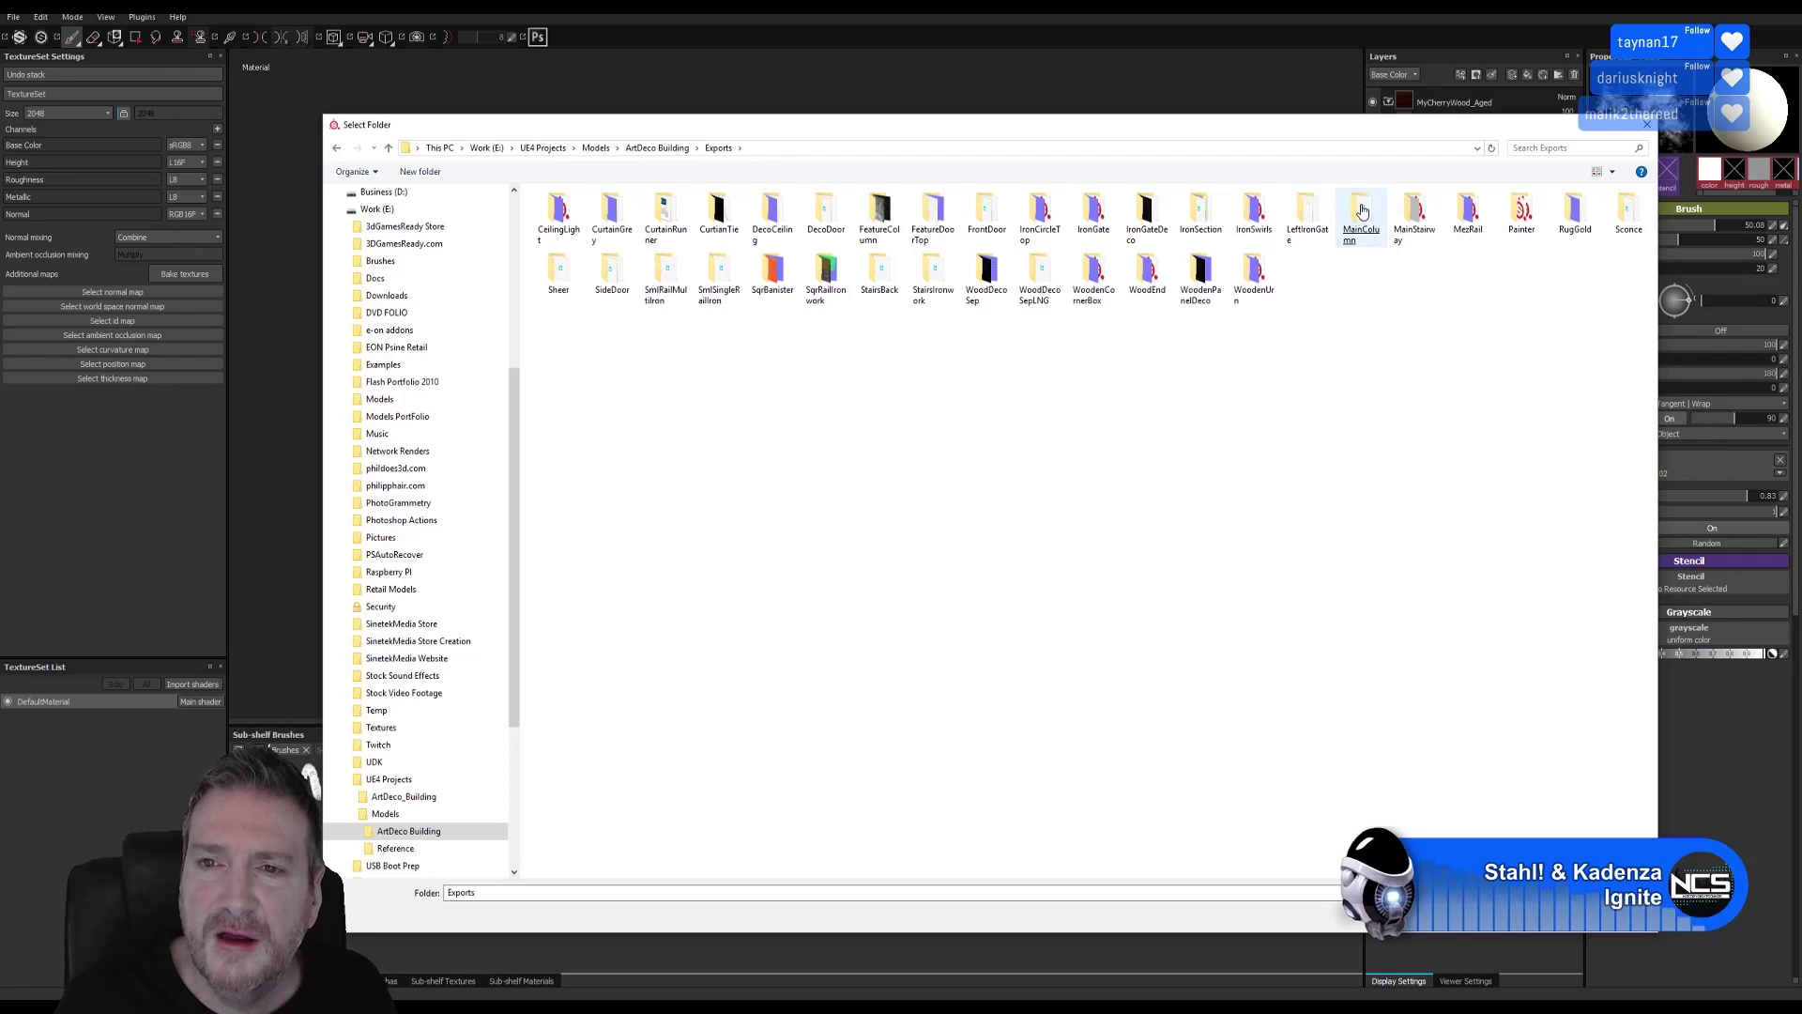
left_click(1405, 240)
key("Return")
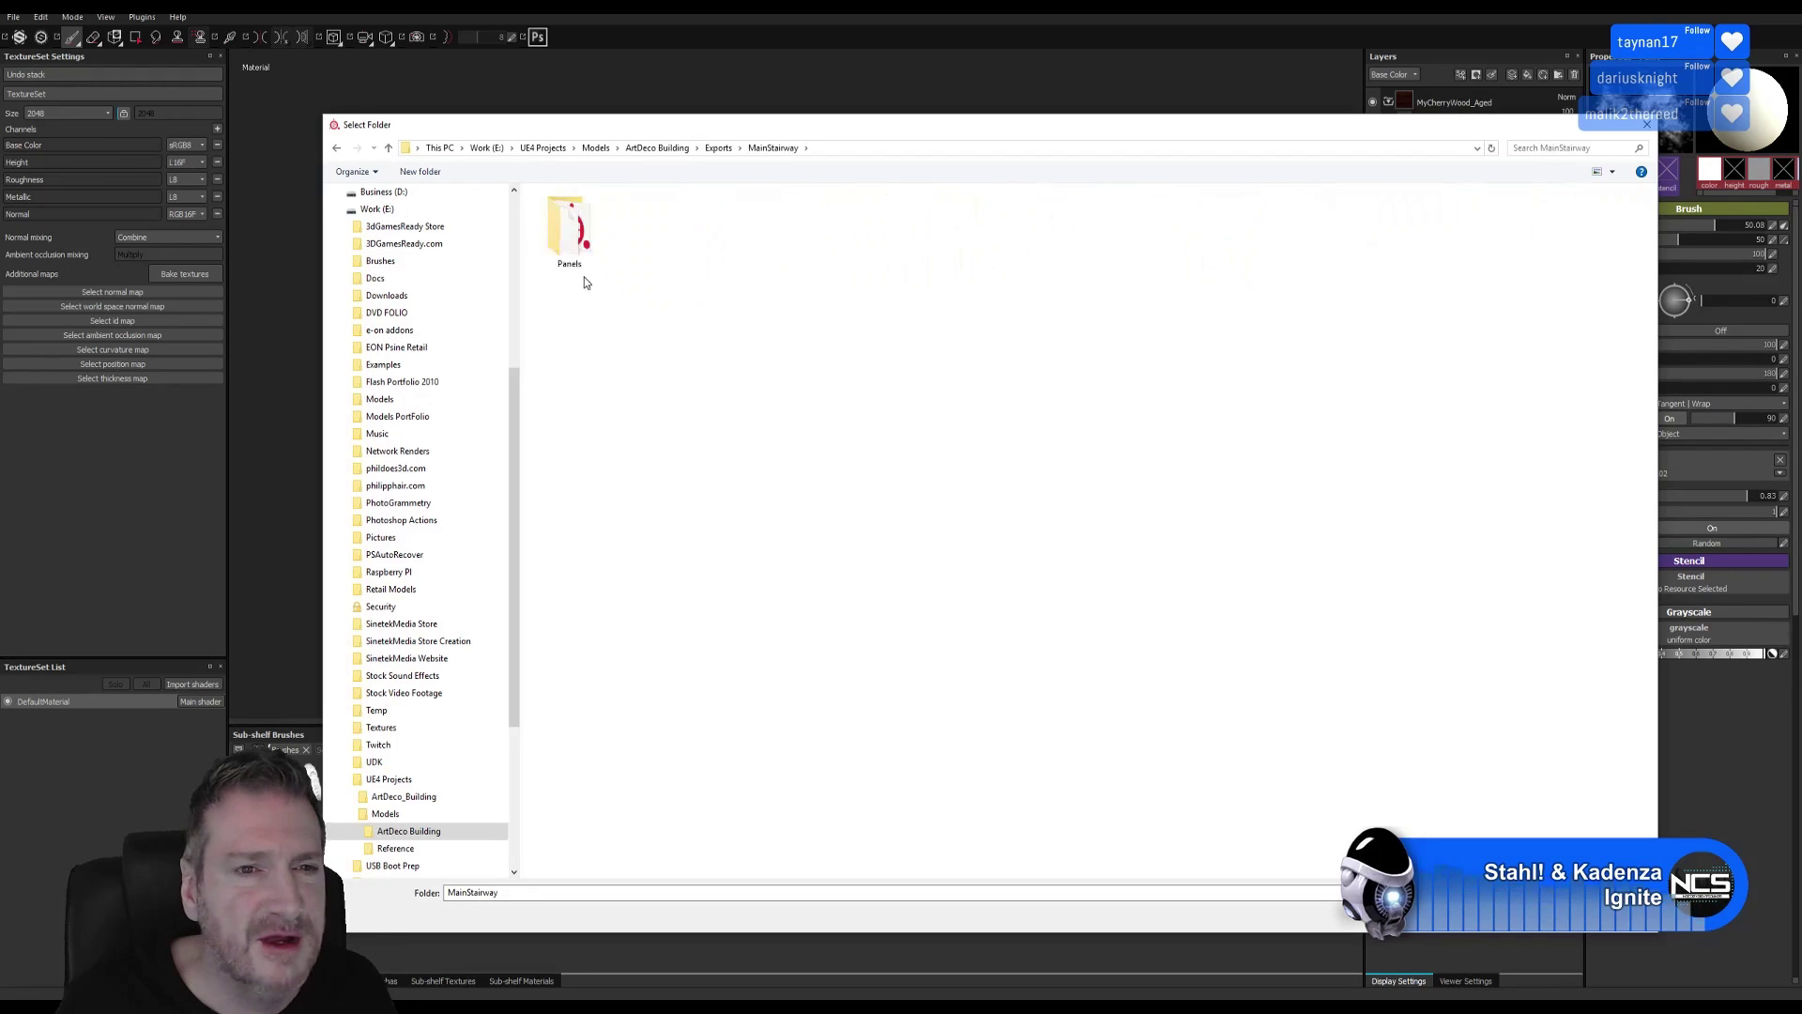
left_click(563, 227)
key("Return")
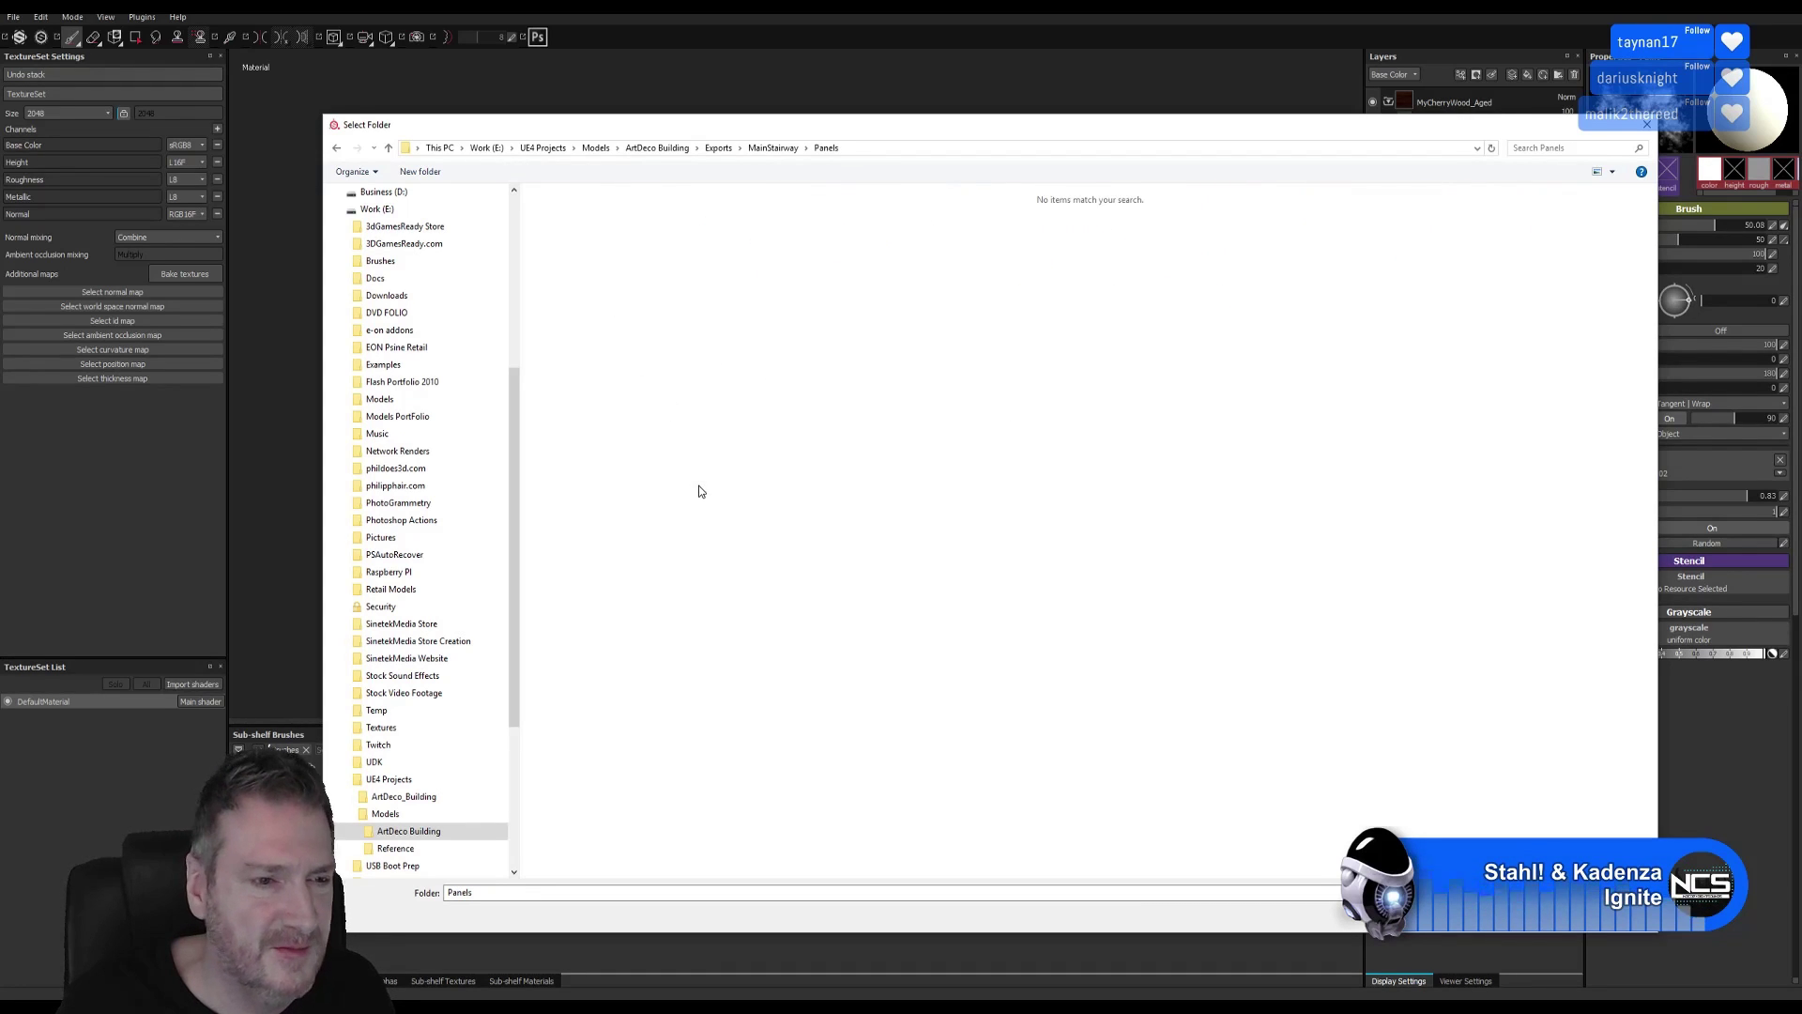
Create a folder named Corners inside Panels and export the textures into it.
right_click(662, 301)
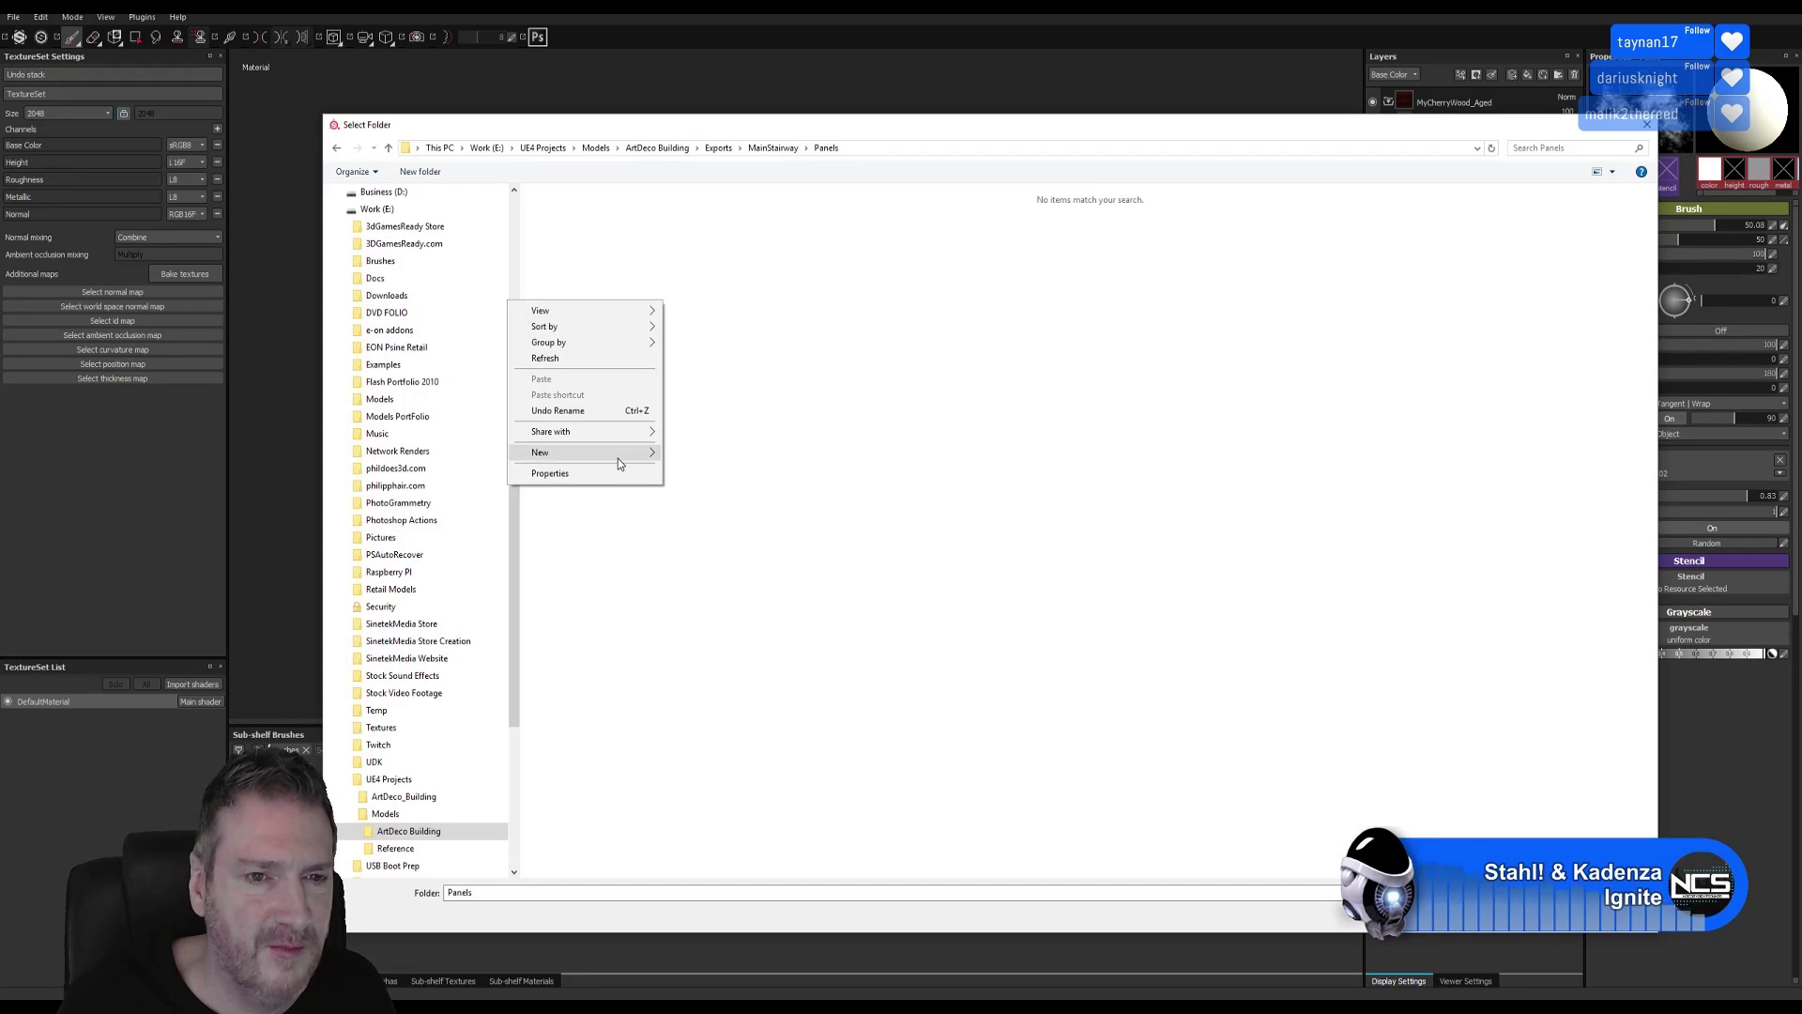
mouse_move(618, 462)
left_click(499, 455)
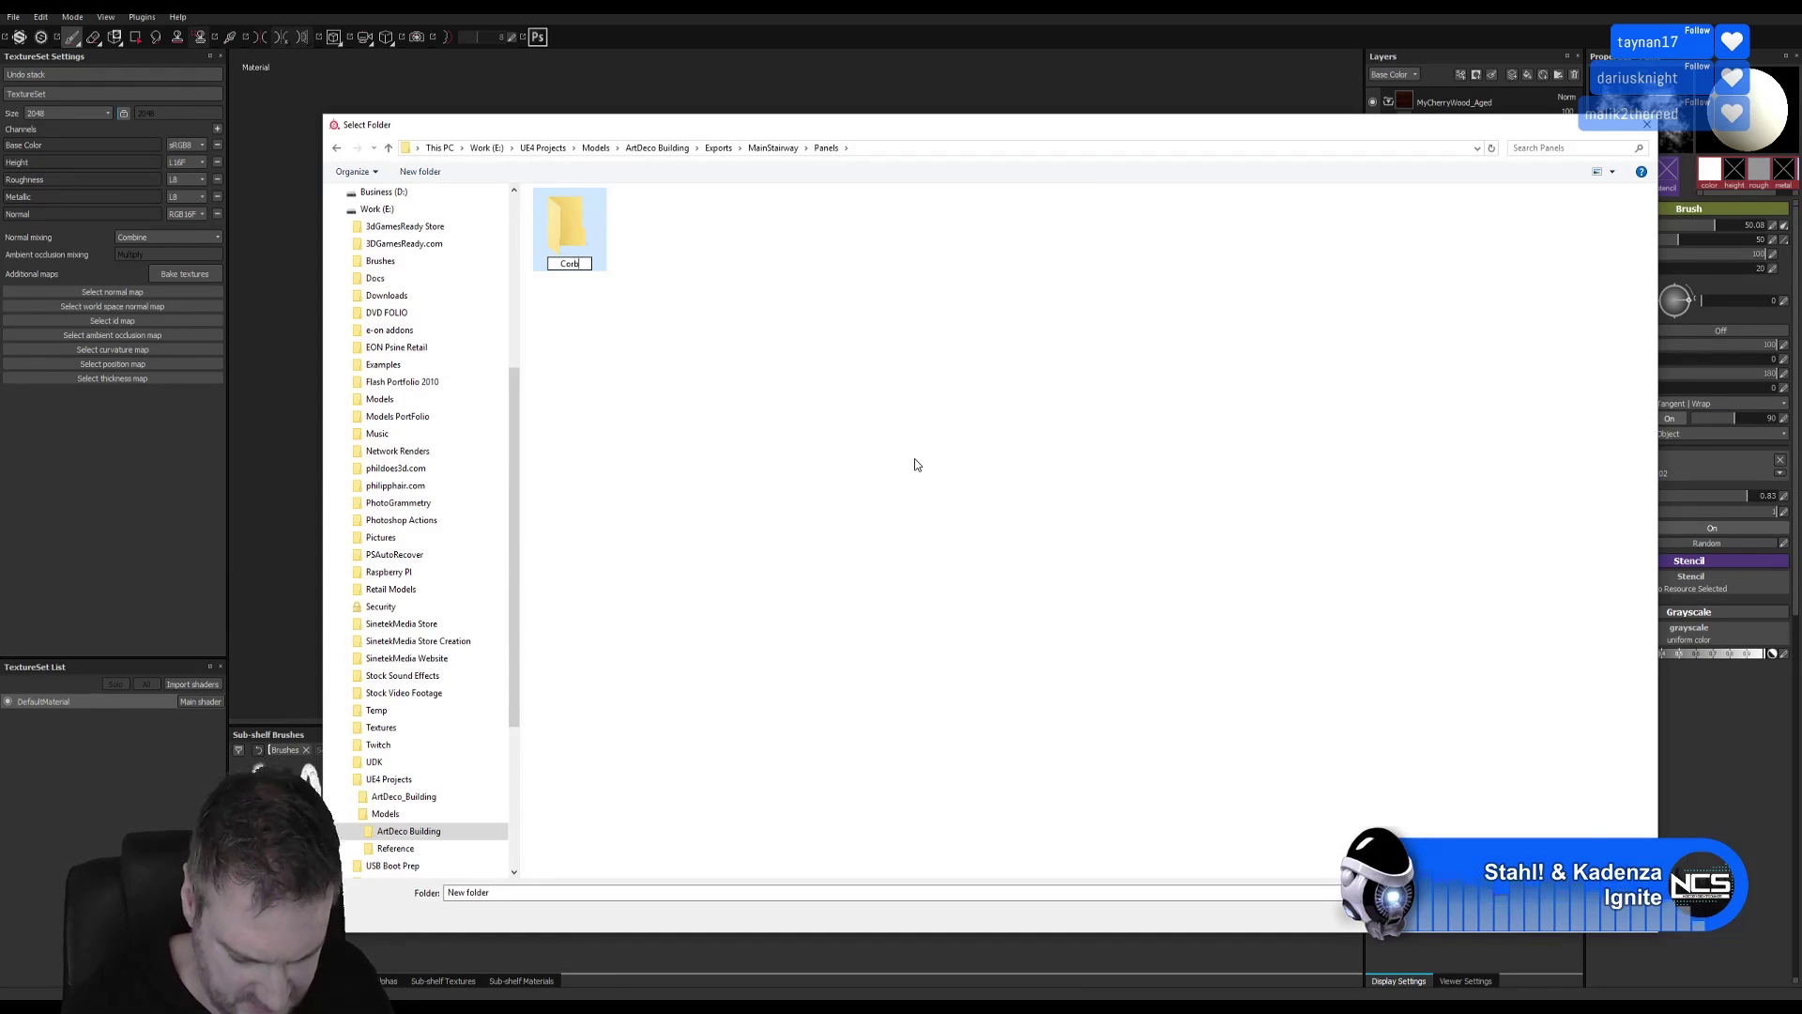
type("Corners")
key("Return")
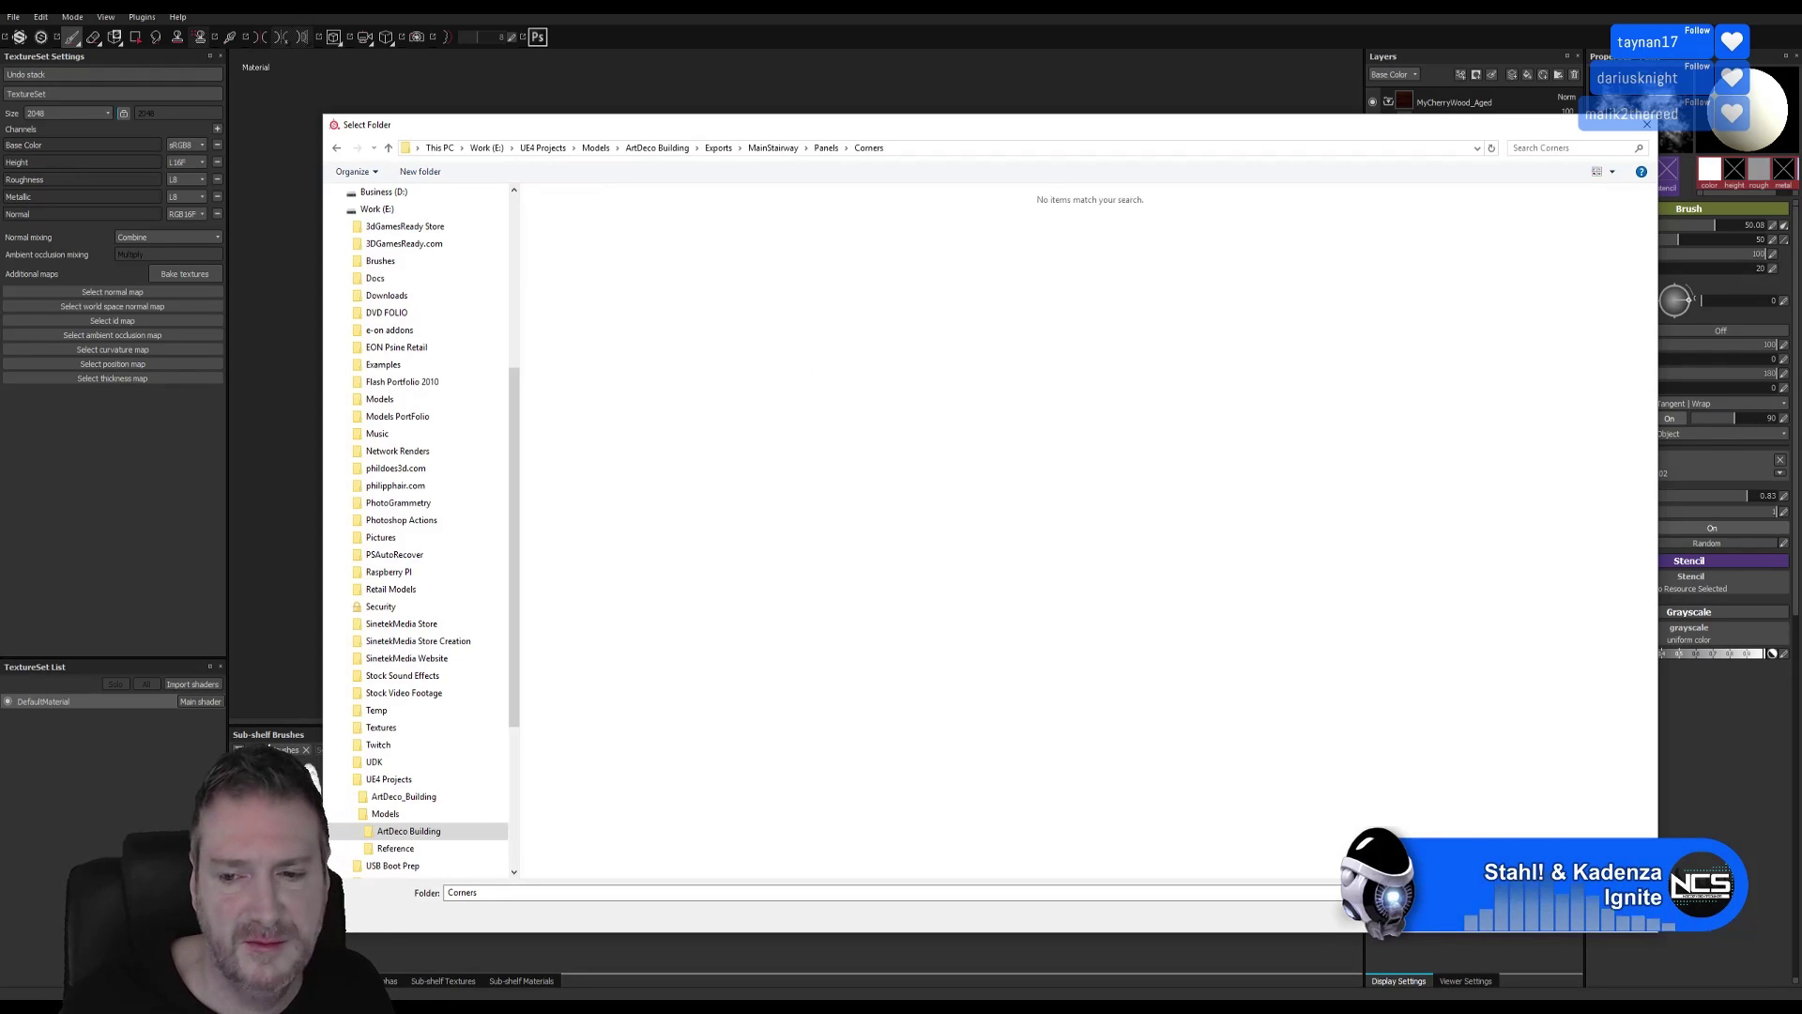
left_click(1506, 914)
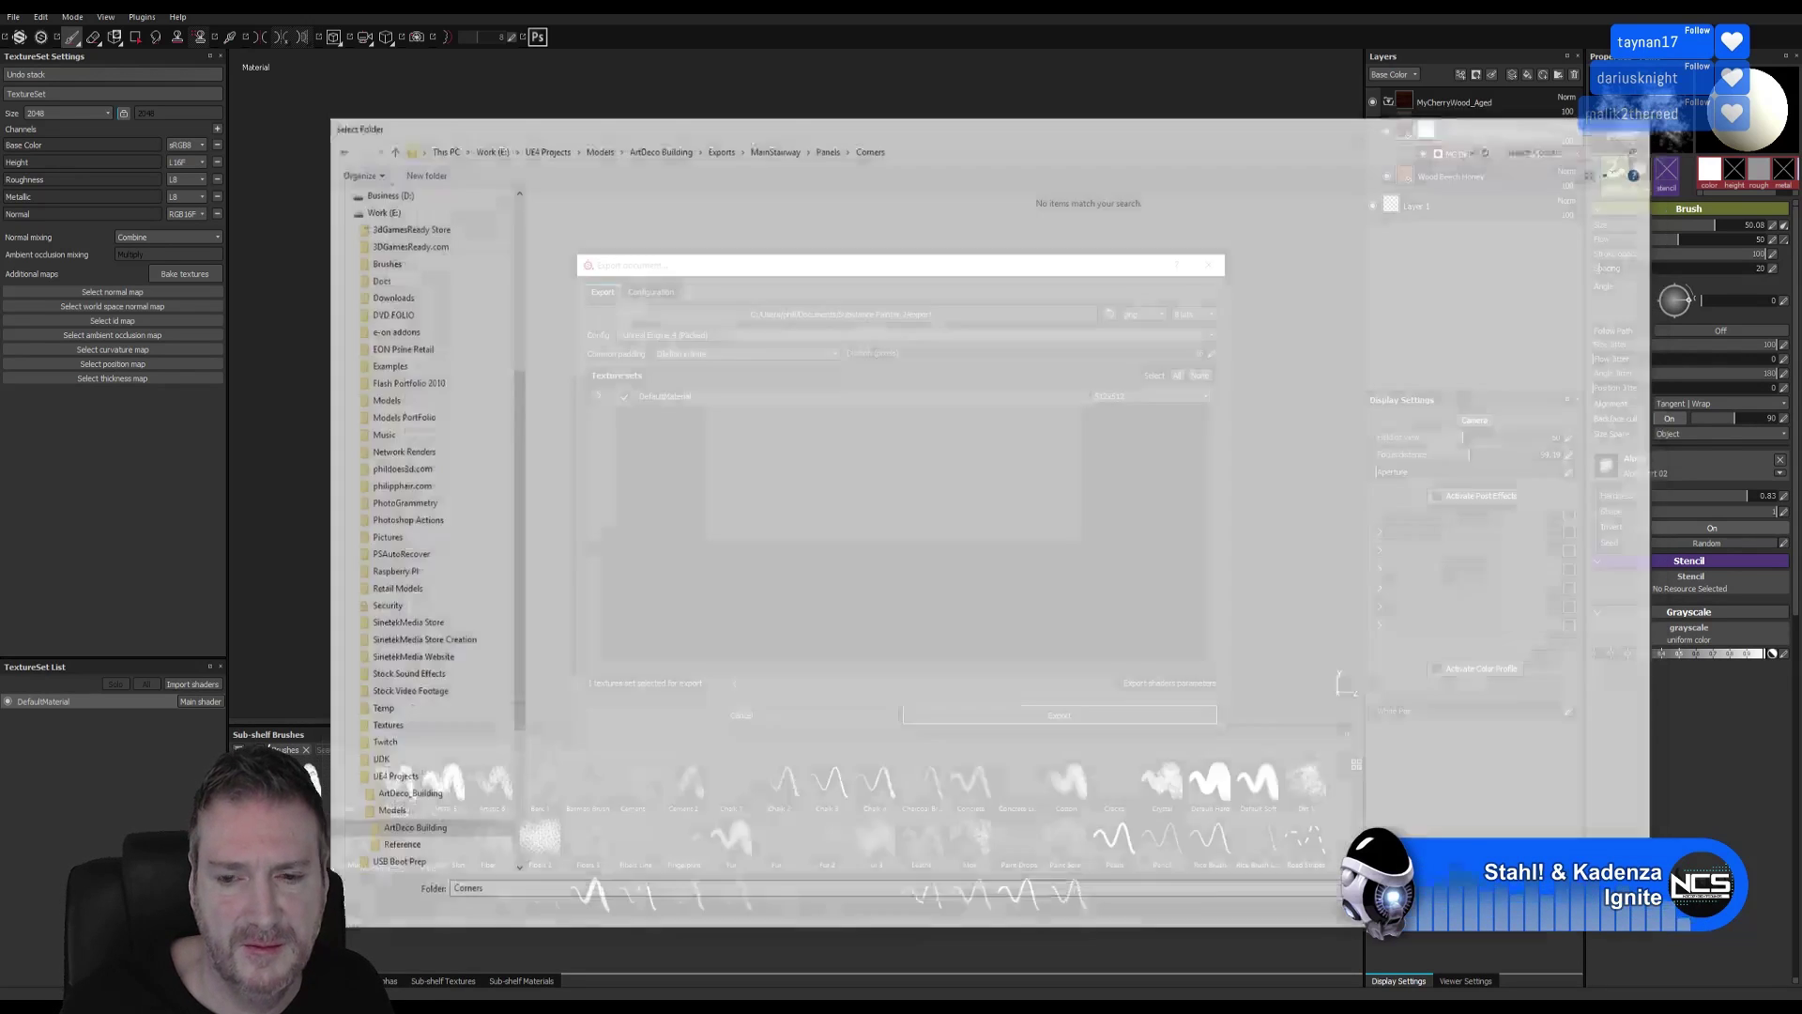
left_click(1088, 713)
left_click(944, 512)
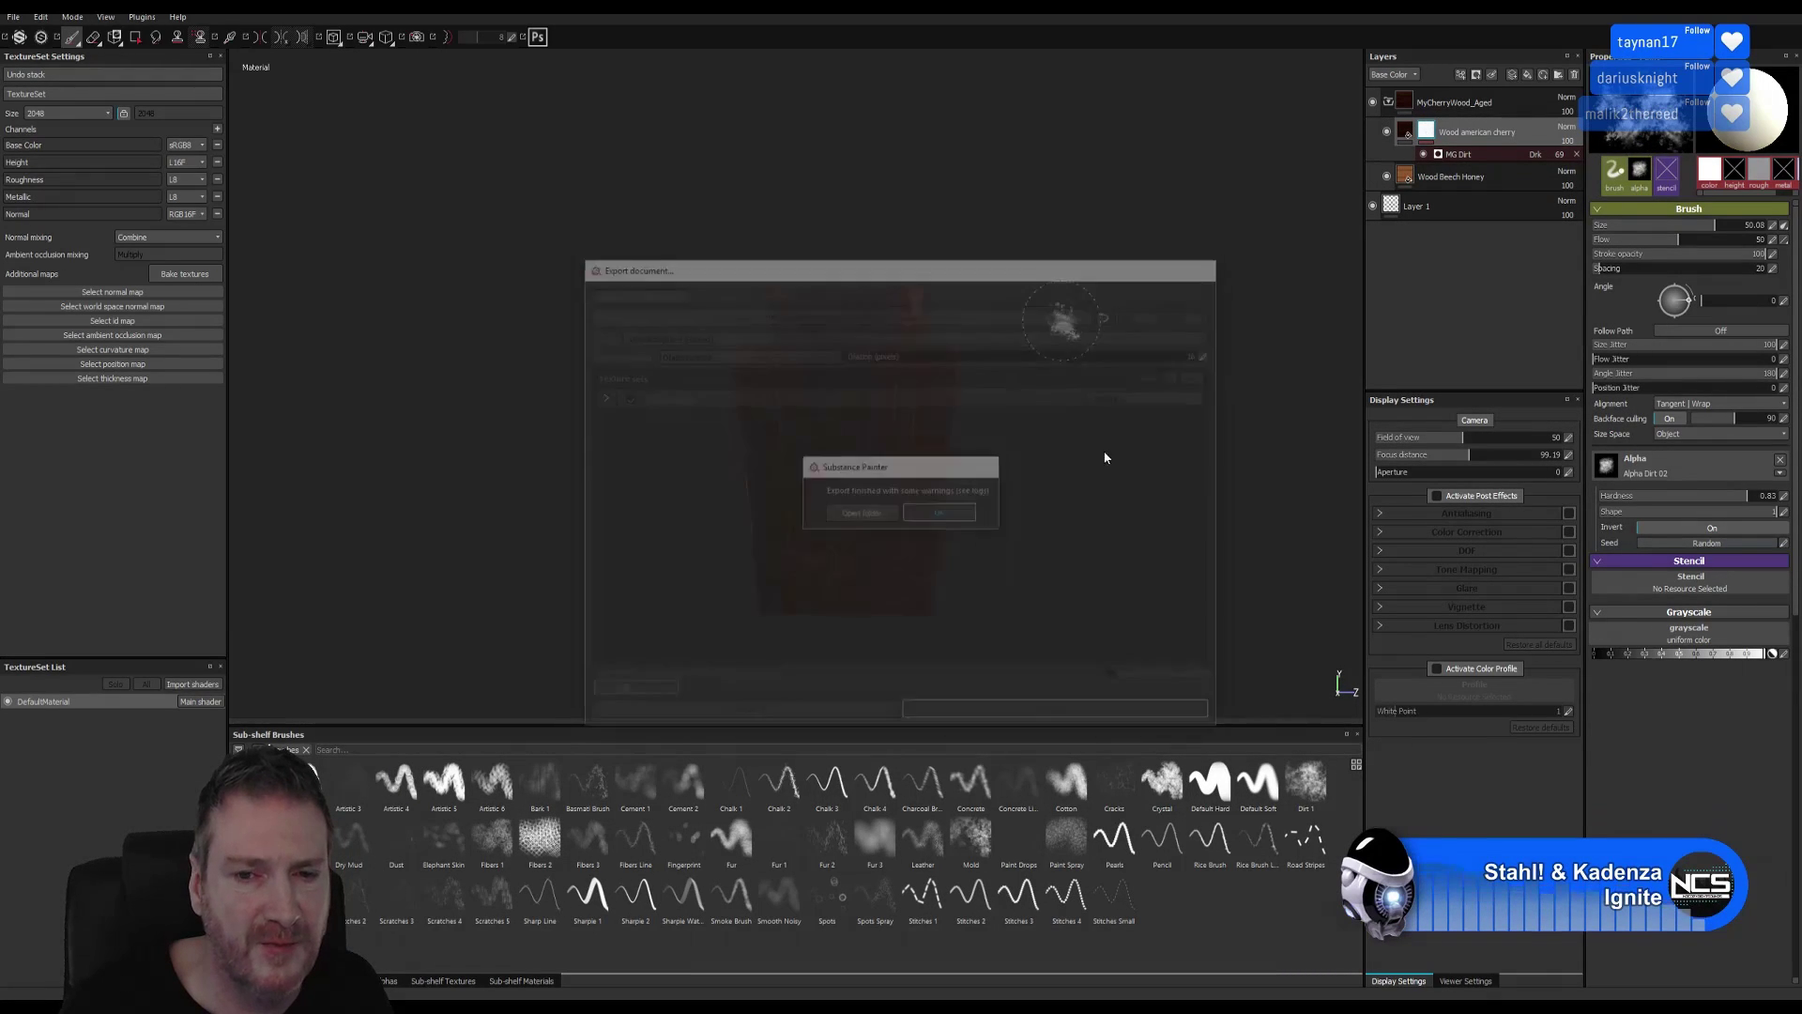
Switch to 3ds Max and add a new Standard material below the existing one in the Slate Material Editor.
left_click(1705, 7)
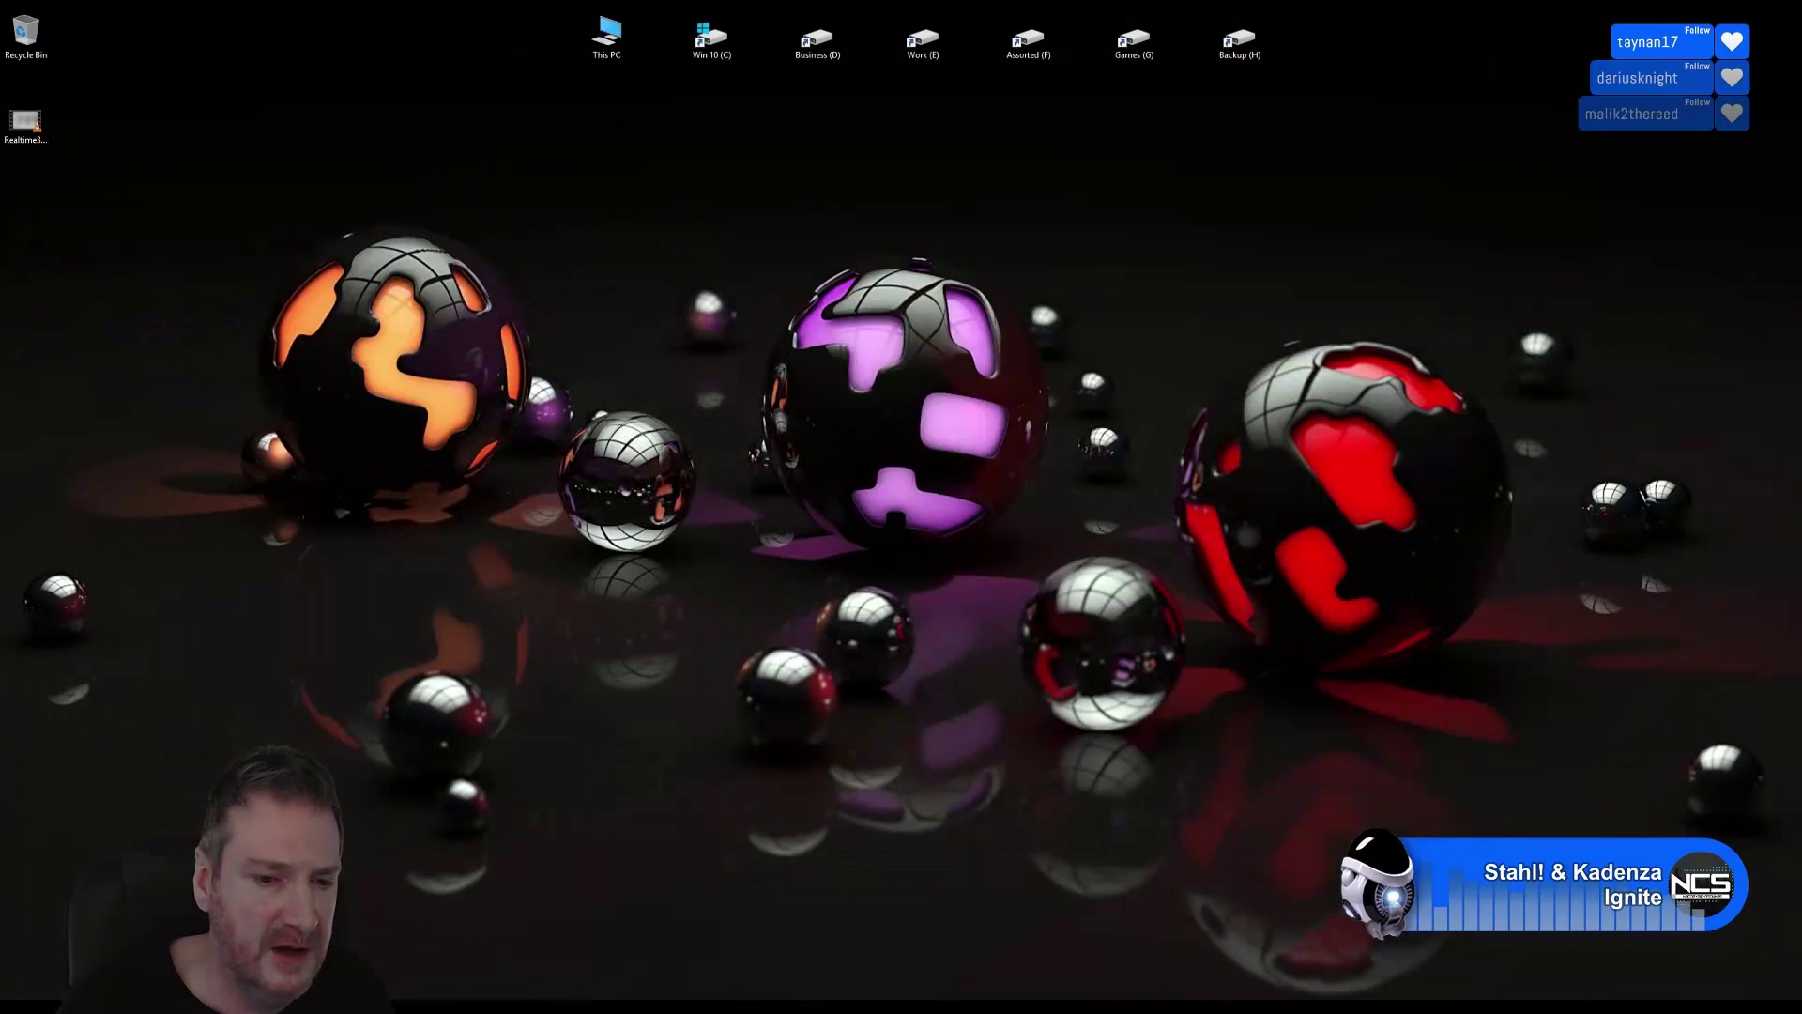
key("alt+Tab")
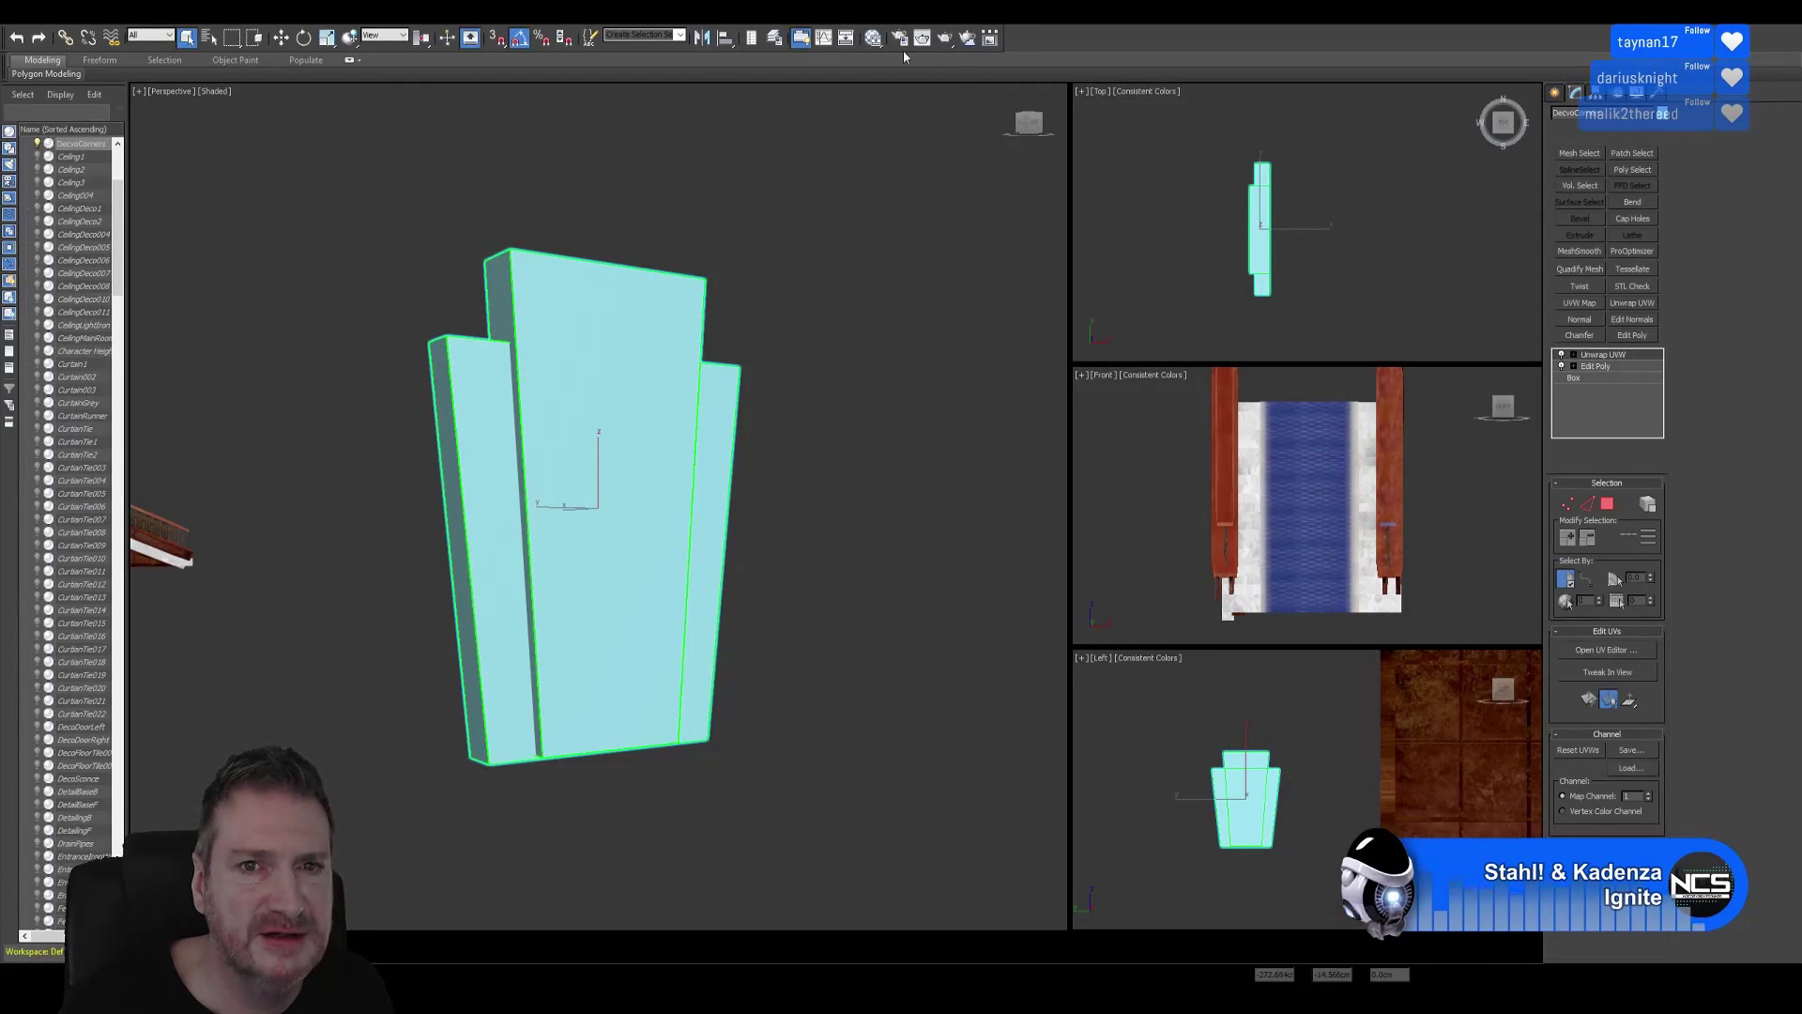
left_click(874, 37)
middle_click_drag(1034, 678, 1060, 332)
left_click(762, 348)
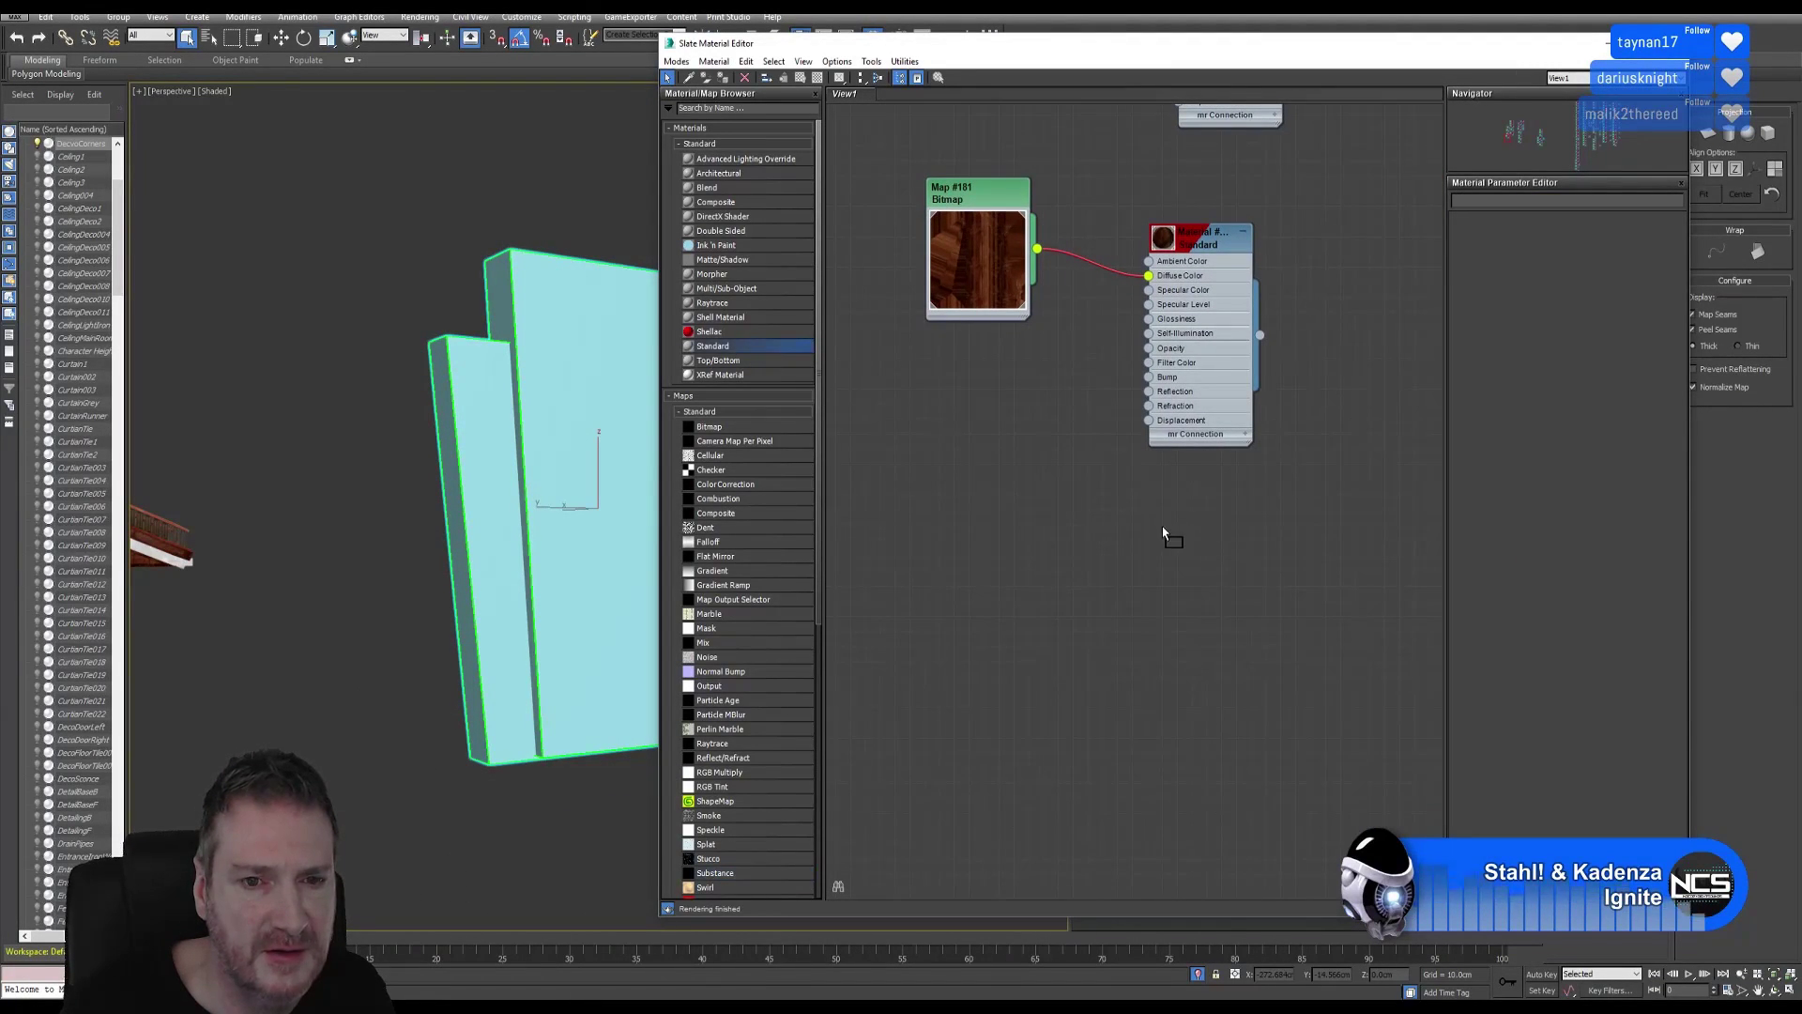
left_click_drag(1164, 532, 1162, 531)
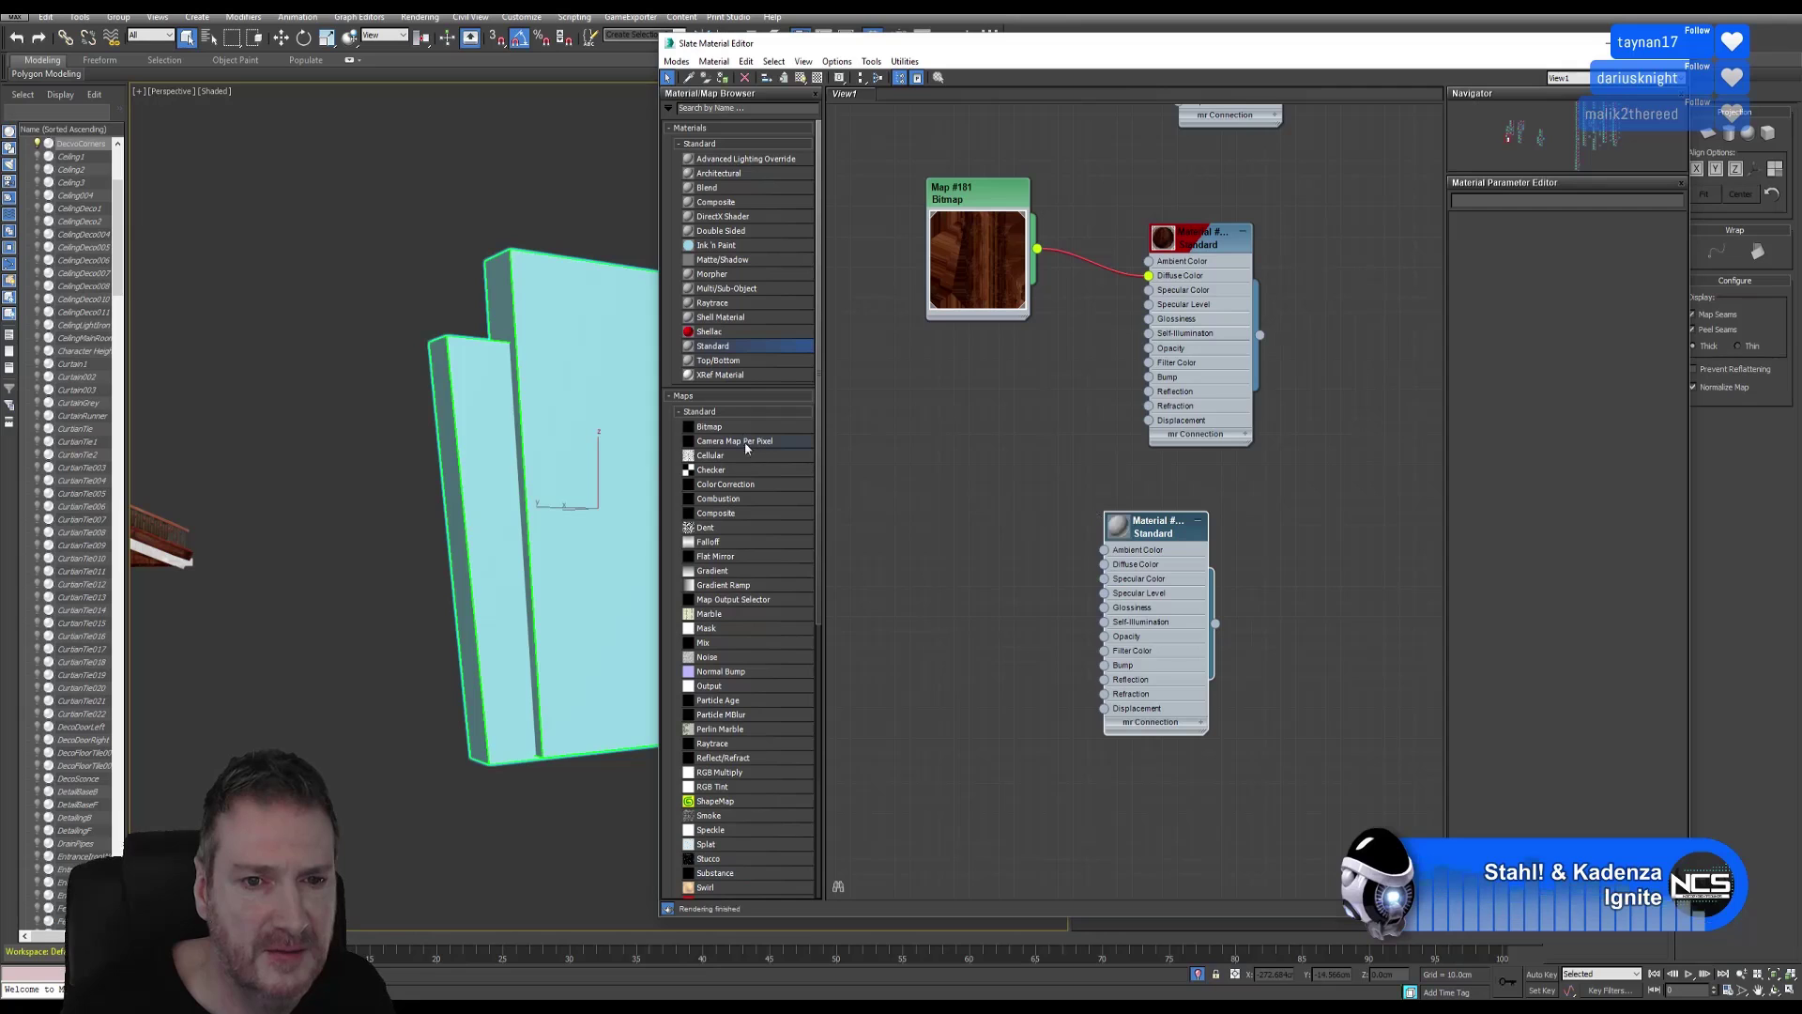
Connect a bitmap of the base colour texture from the Corners folder to the new material's Diffuse Color and enable its shaded viewport display.
left_click(931, 504)
double_click(439, 192)
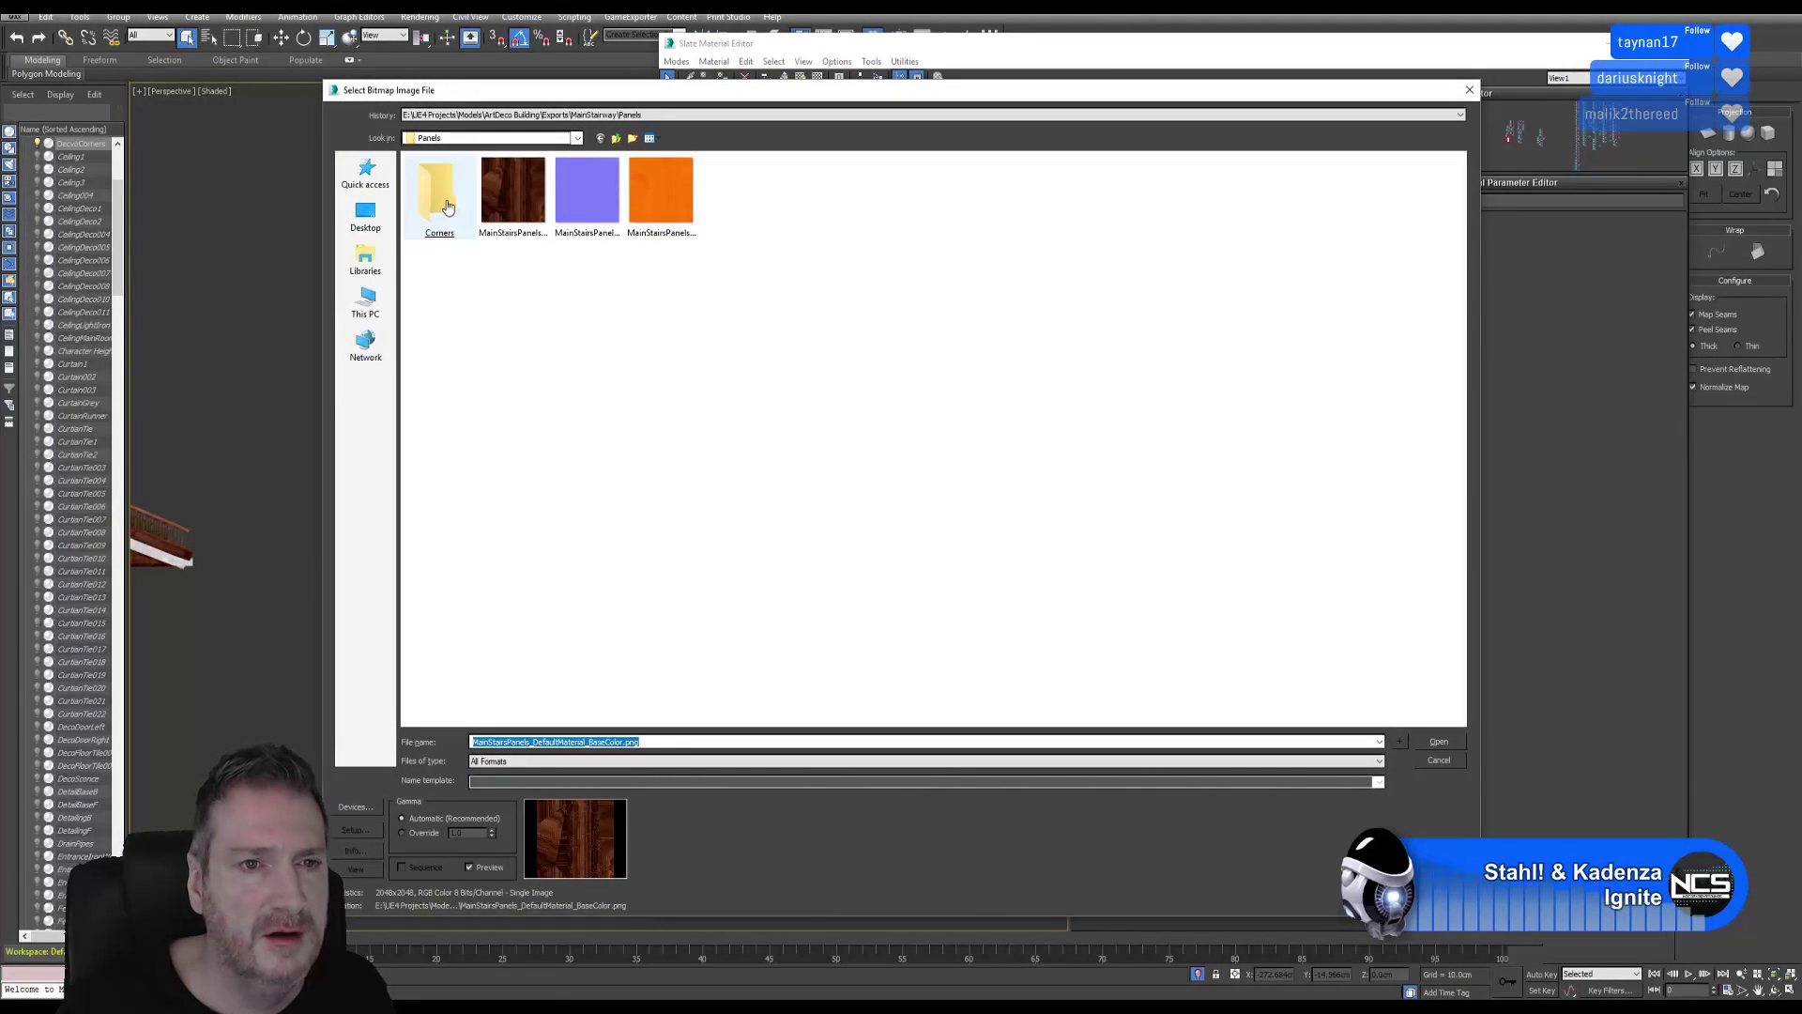
double_click(439, 197)
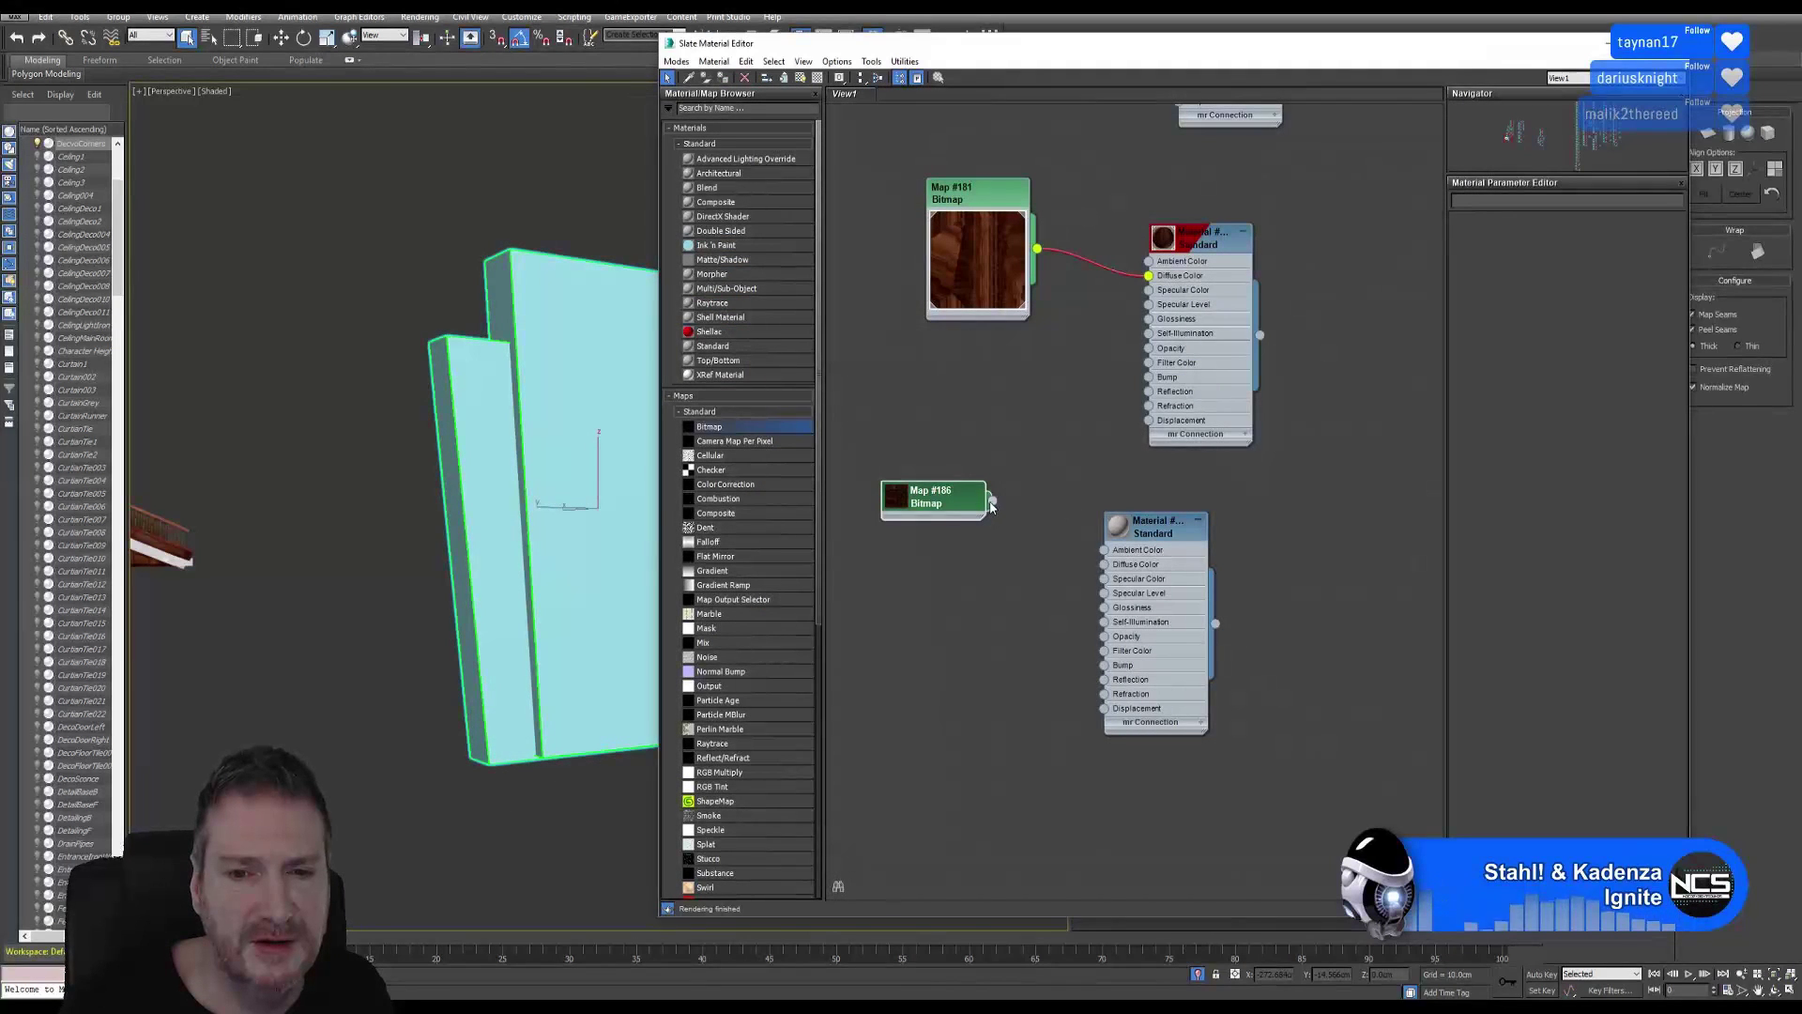
right_click(1131, 527)
left_click(1190, 700)
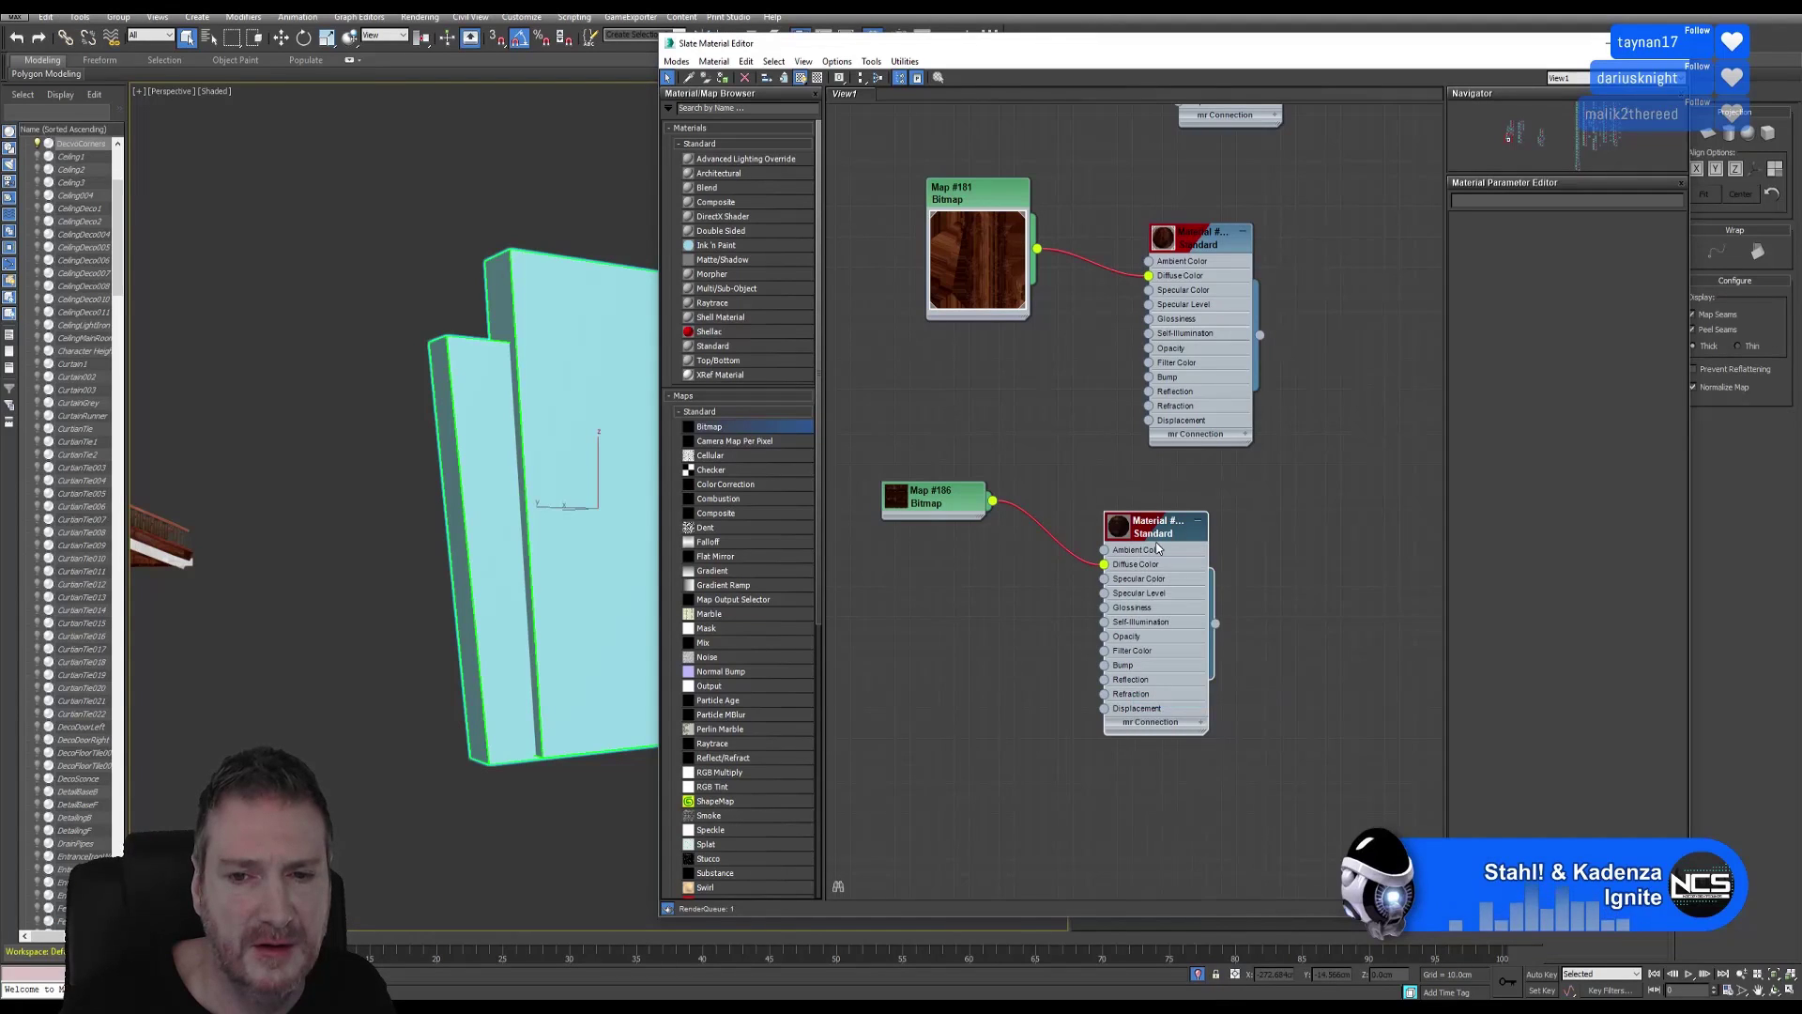
Assign the new textured material to the selected fan motif, close the material editor and hide the motif's map seams.
right_click(1148, 526)
left_click(1202, 710)
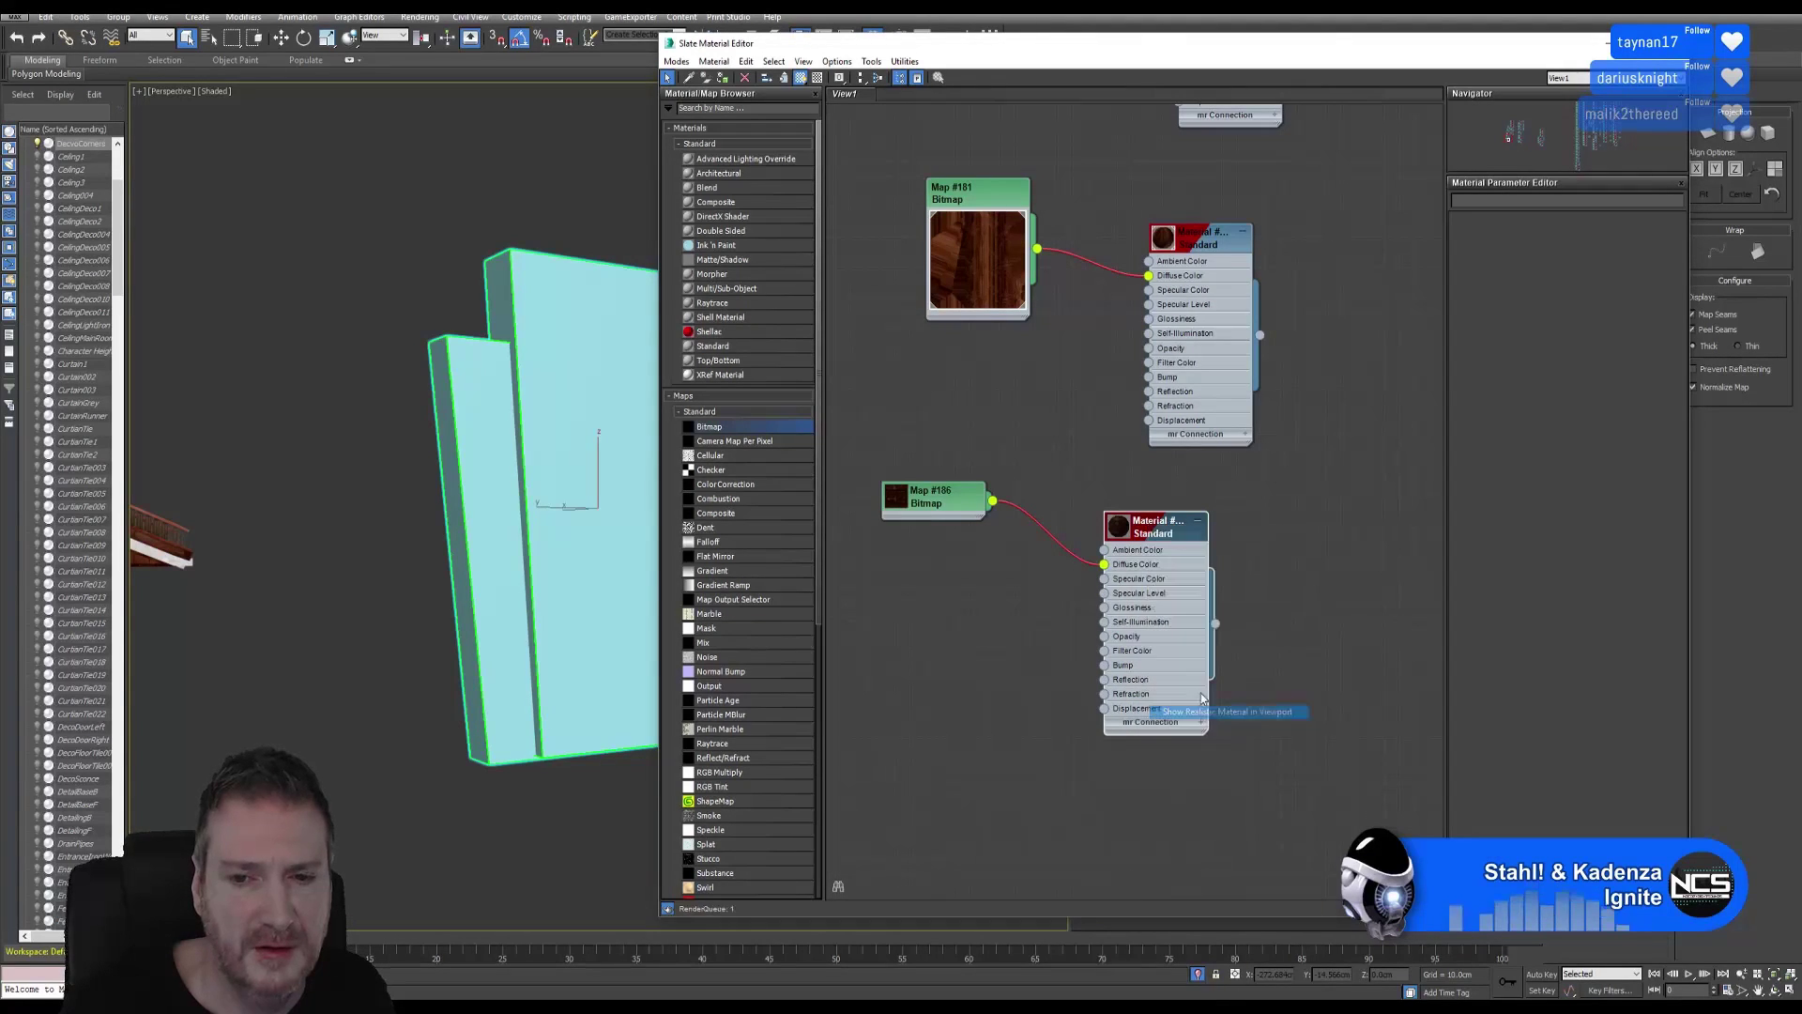
right_click(1146, 527)
left_click(1172, 561)
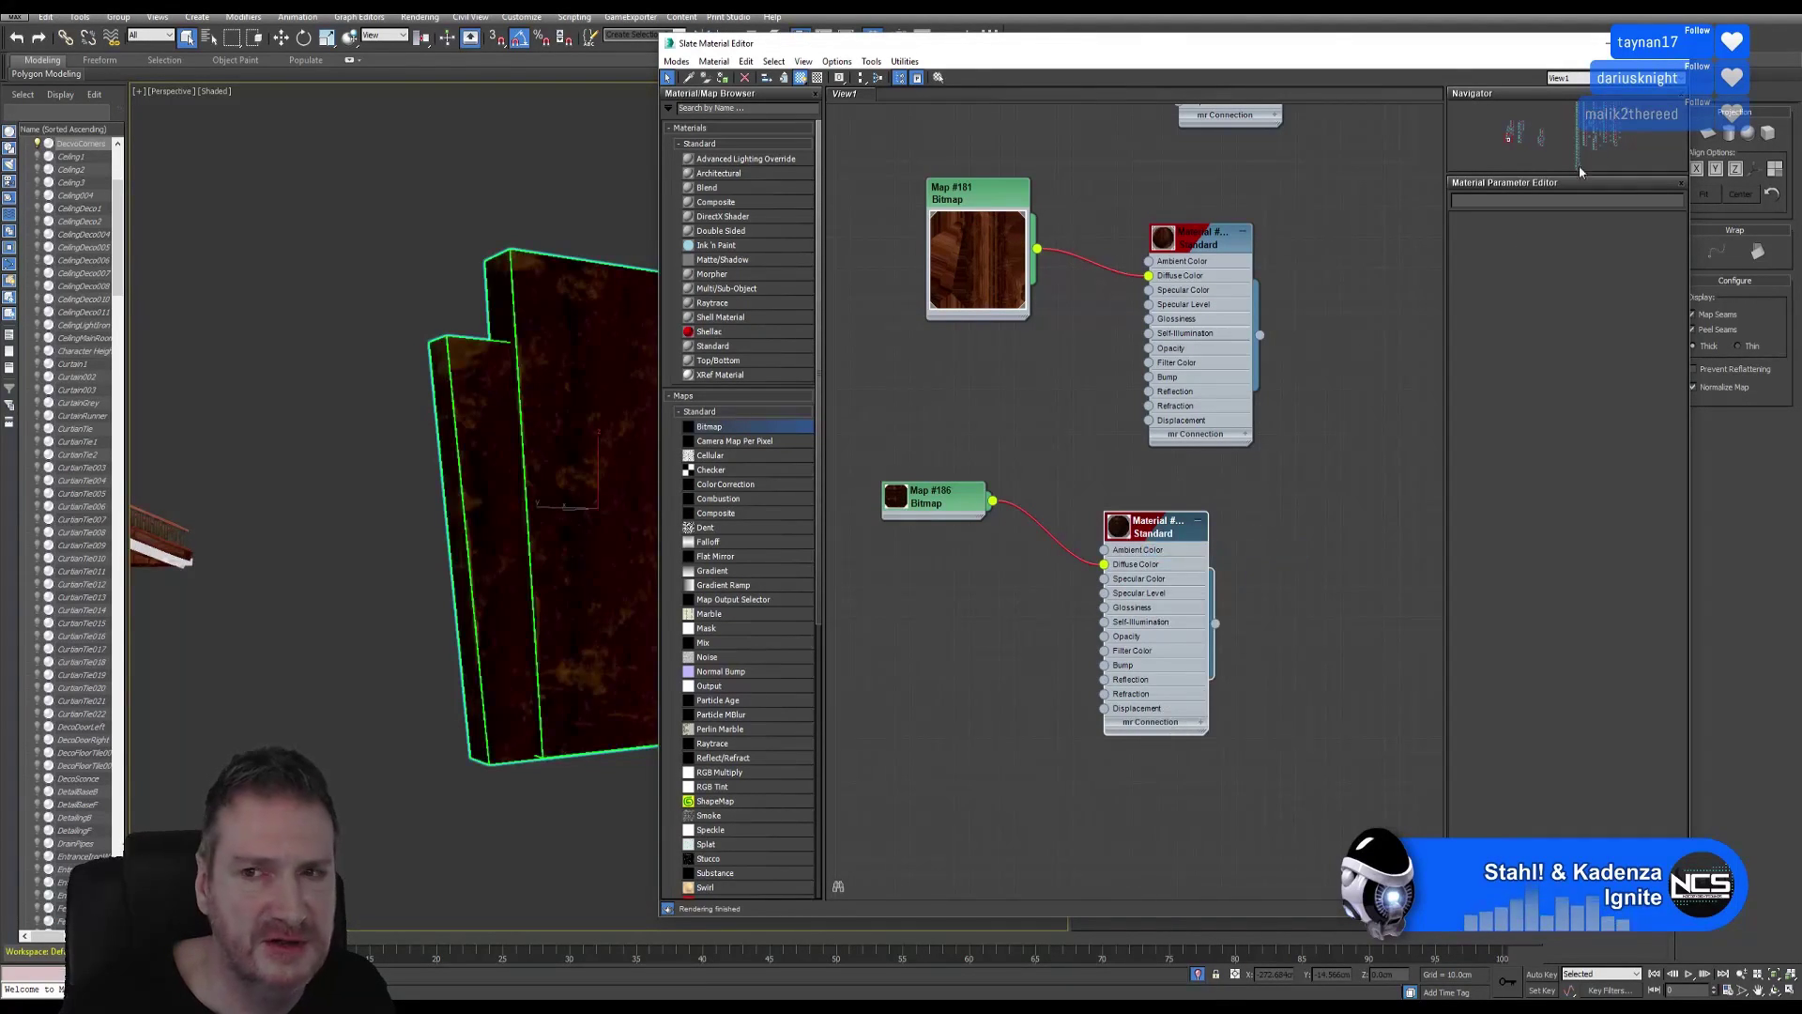
left_click(1666, 43)
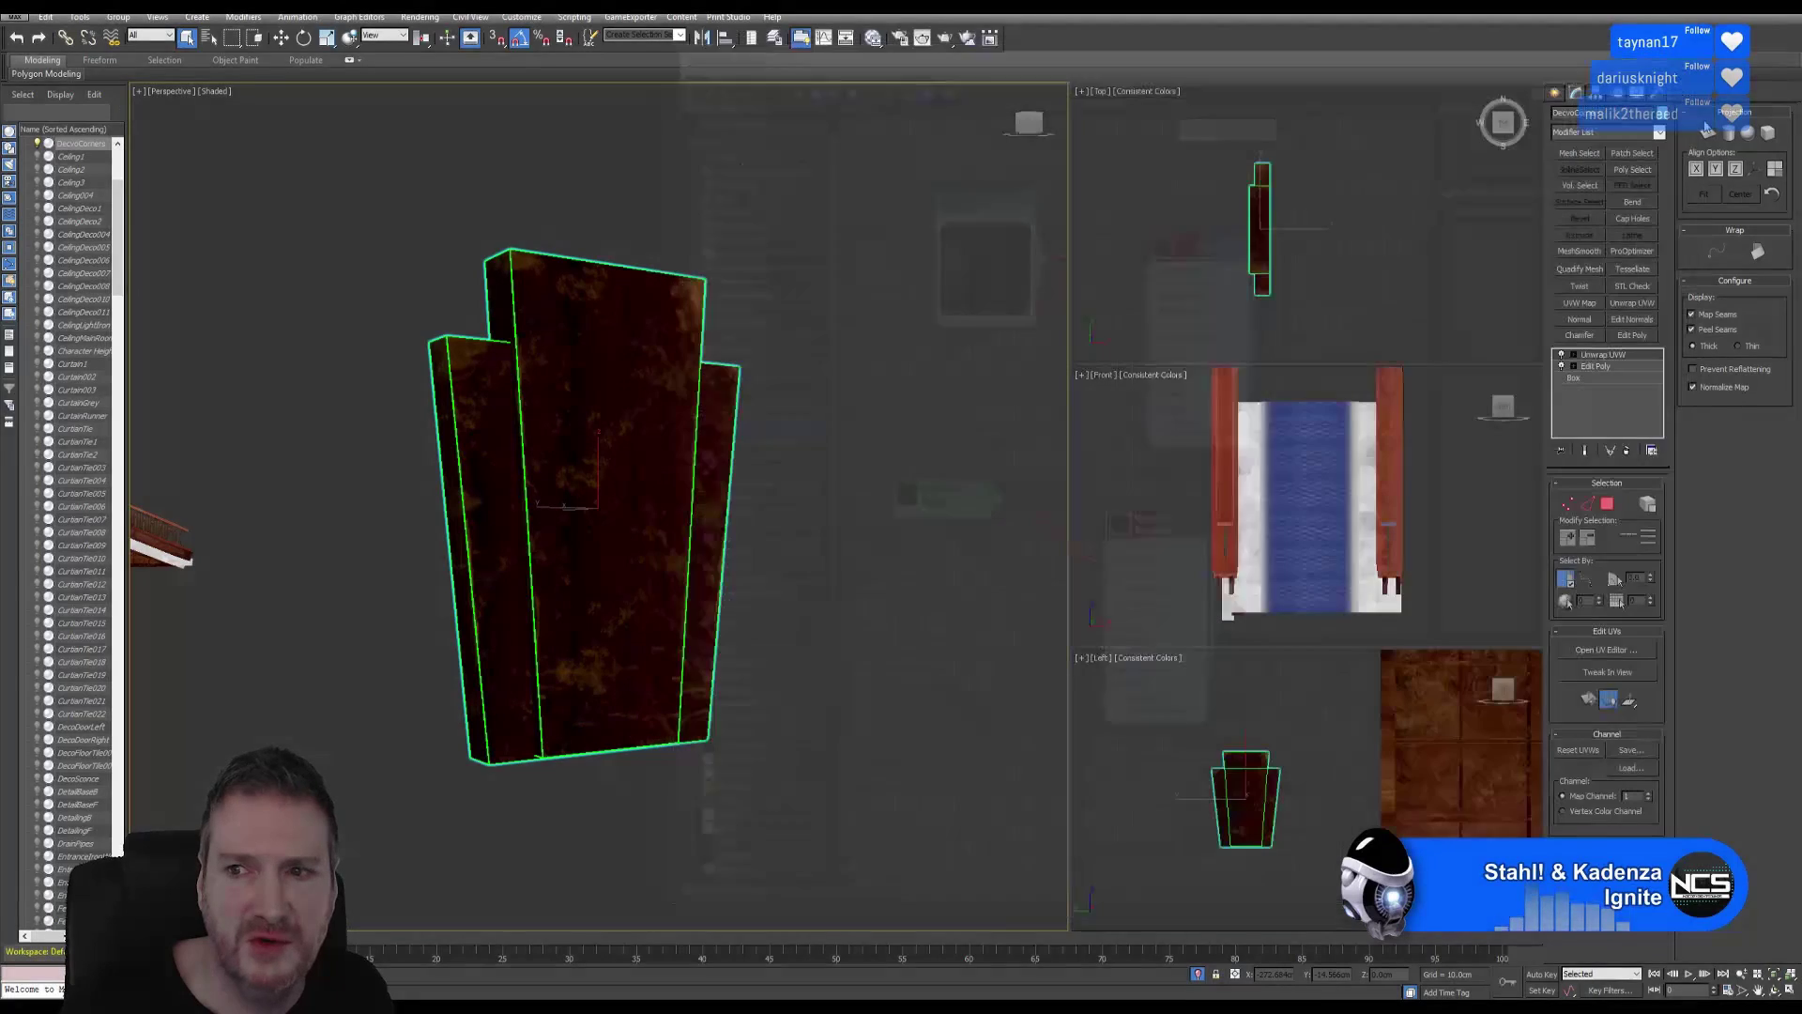
left_click(1704, 320)
Move the fan motif across the Top view to the lower end of the main staircase.
scroll(552, 597, "down", 6)
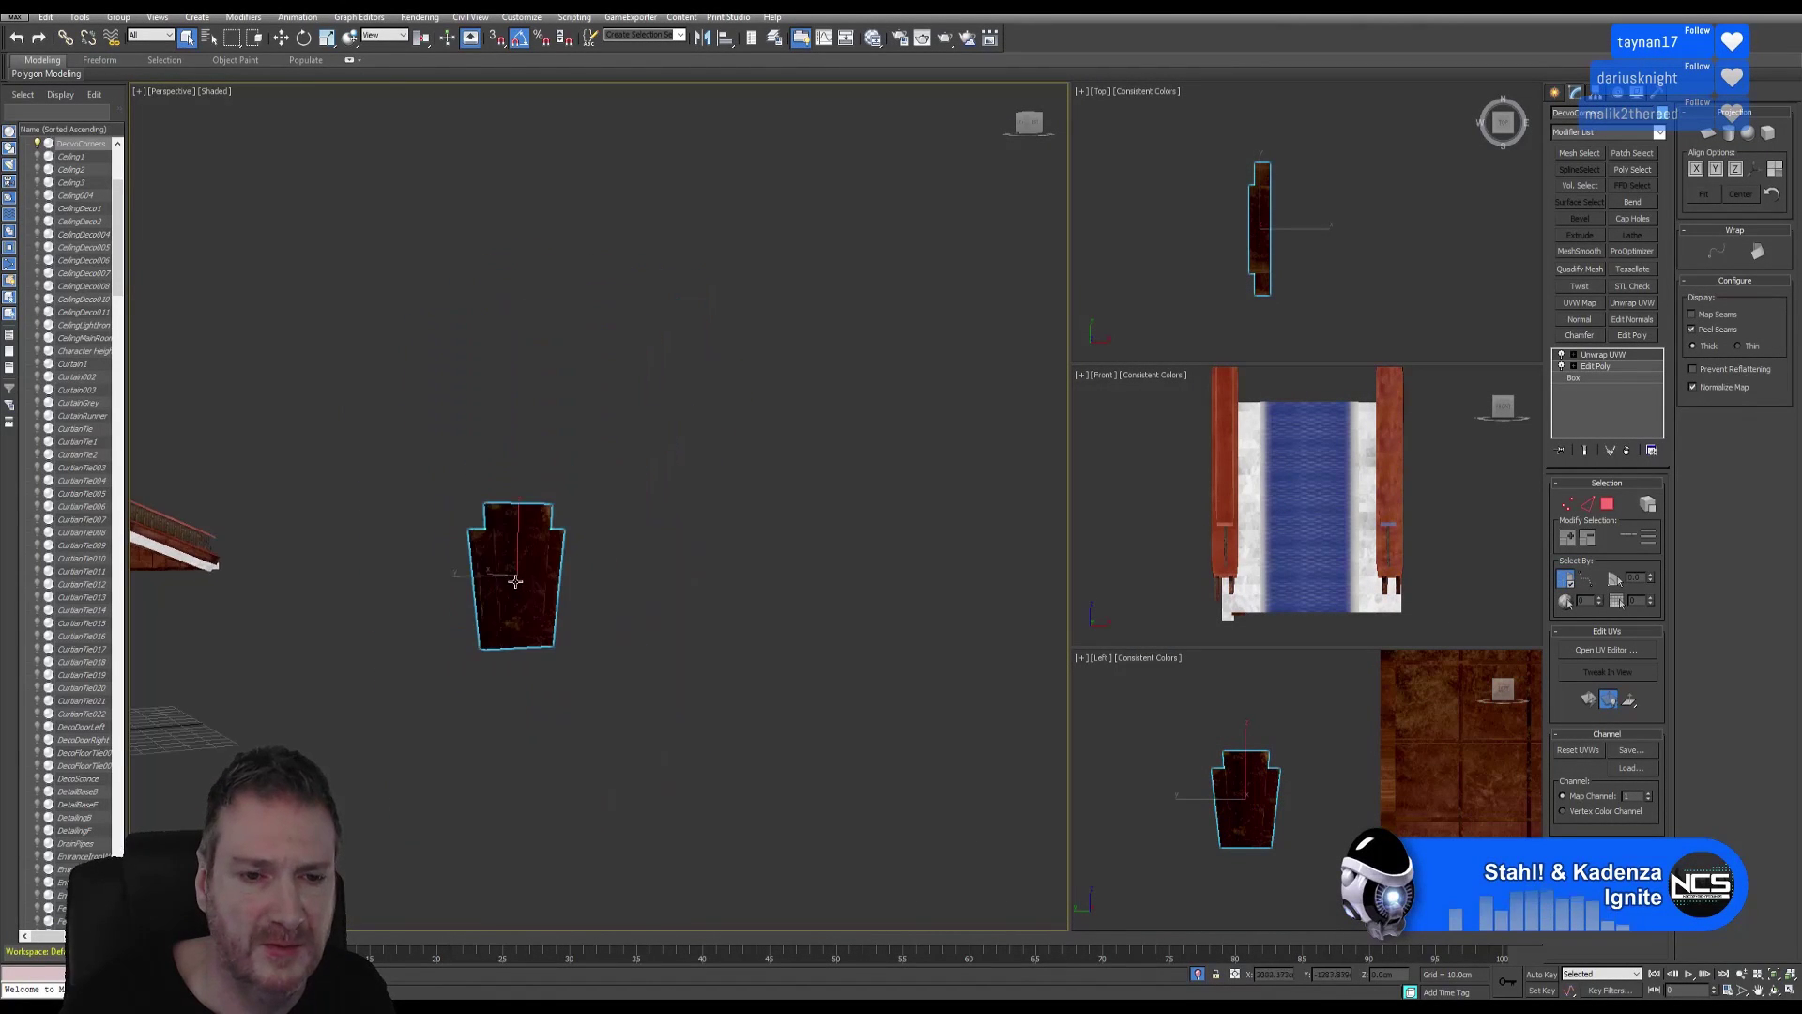
scroll(552, 597, "down", 2)
scroll(1224, 272, "down", 4)
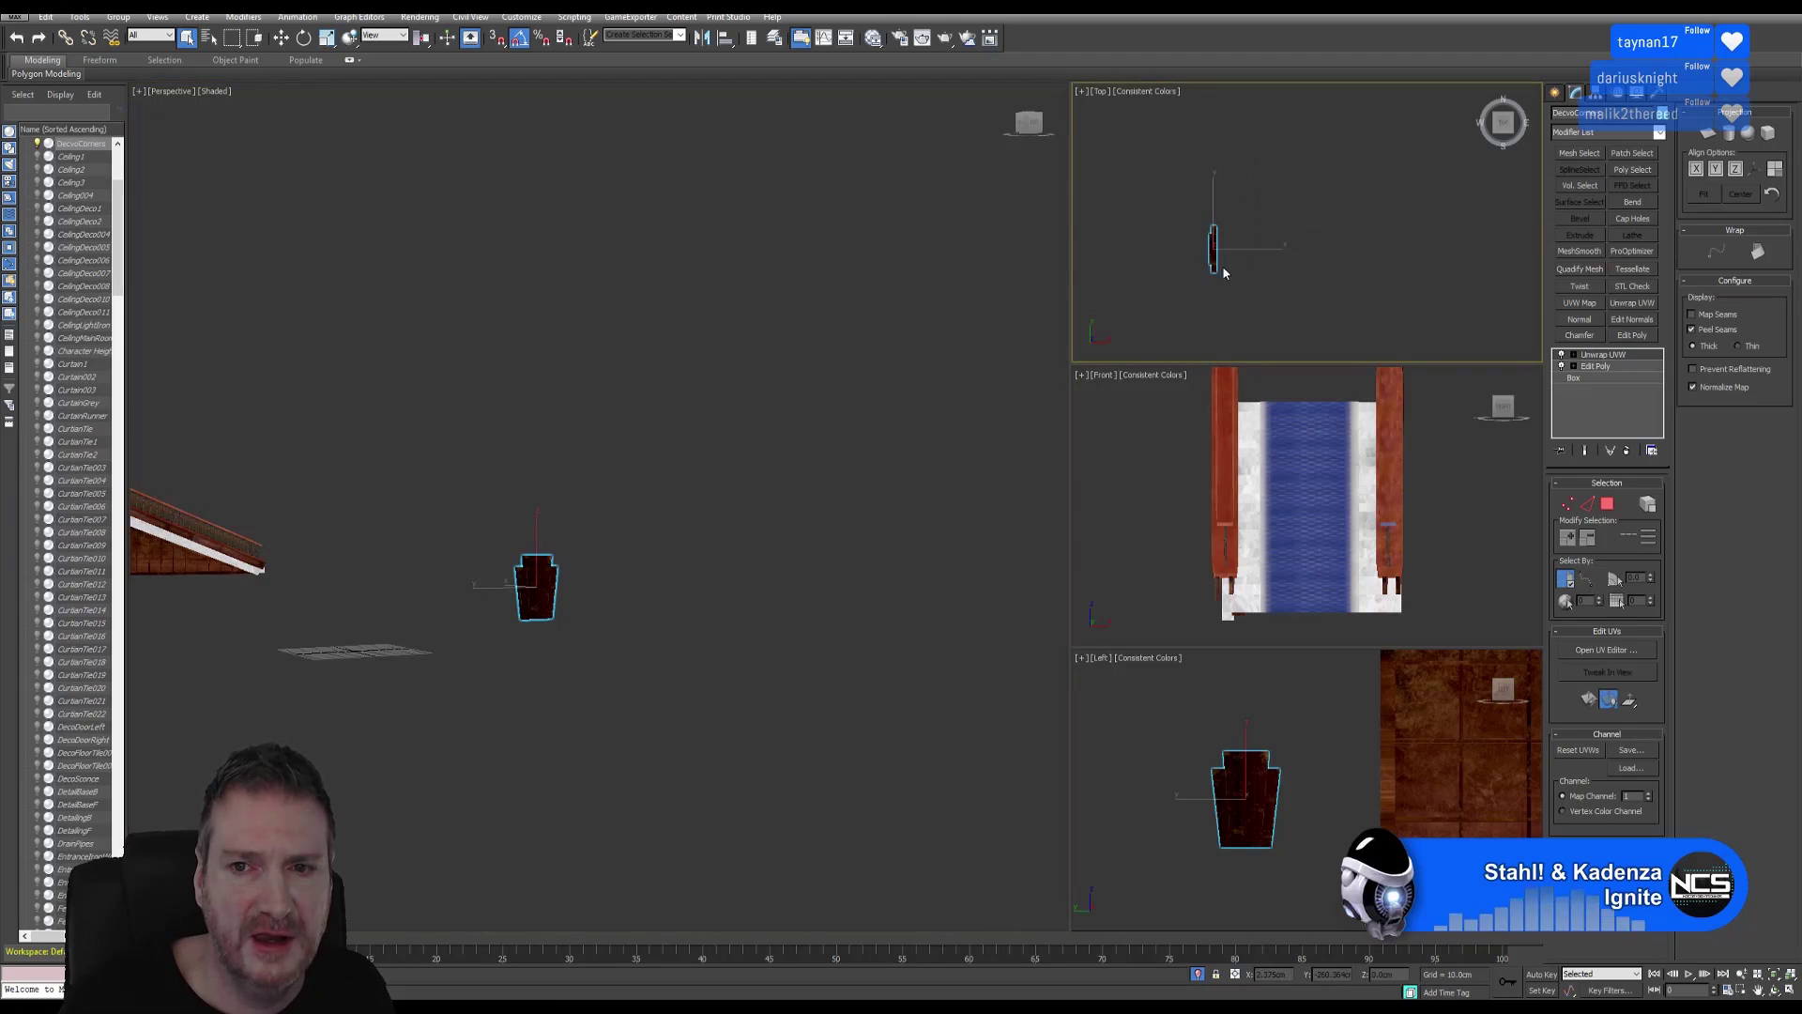
scroll(743, 494, "down", 2)
scroll(1269, 231, "down", 5)
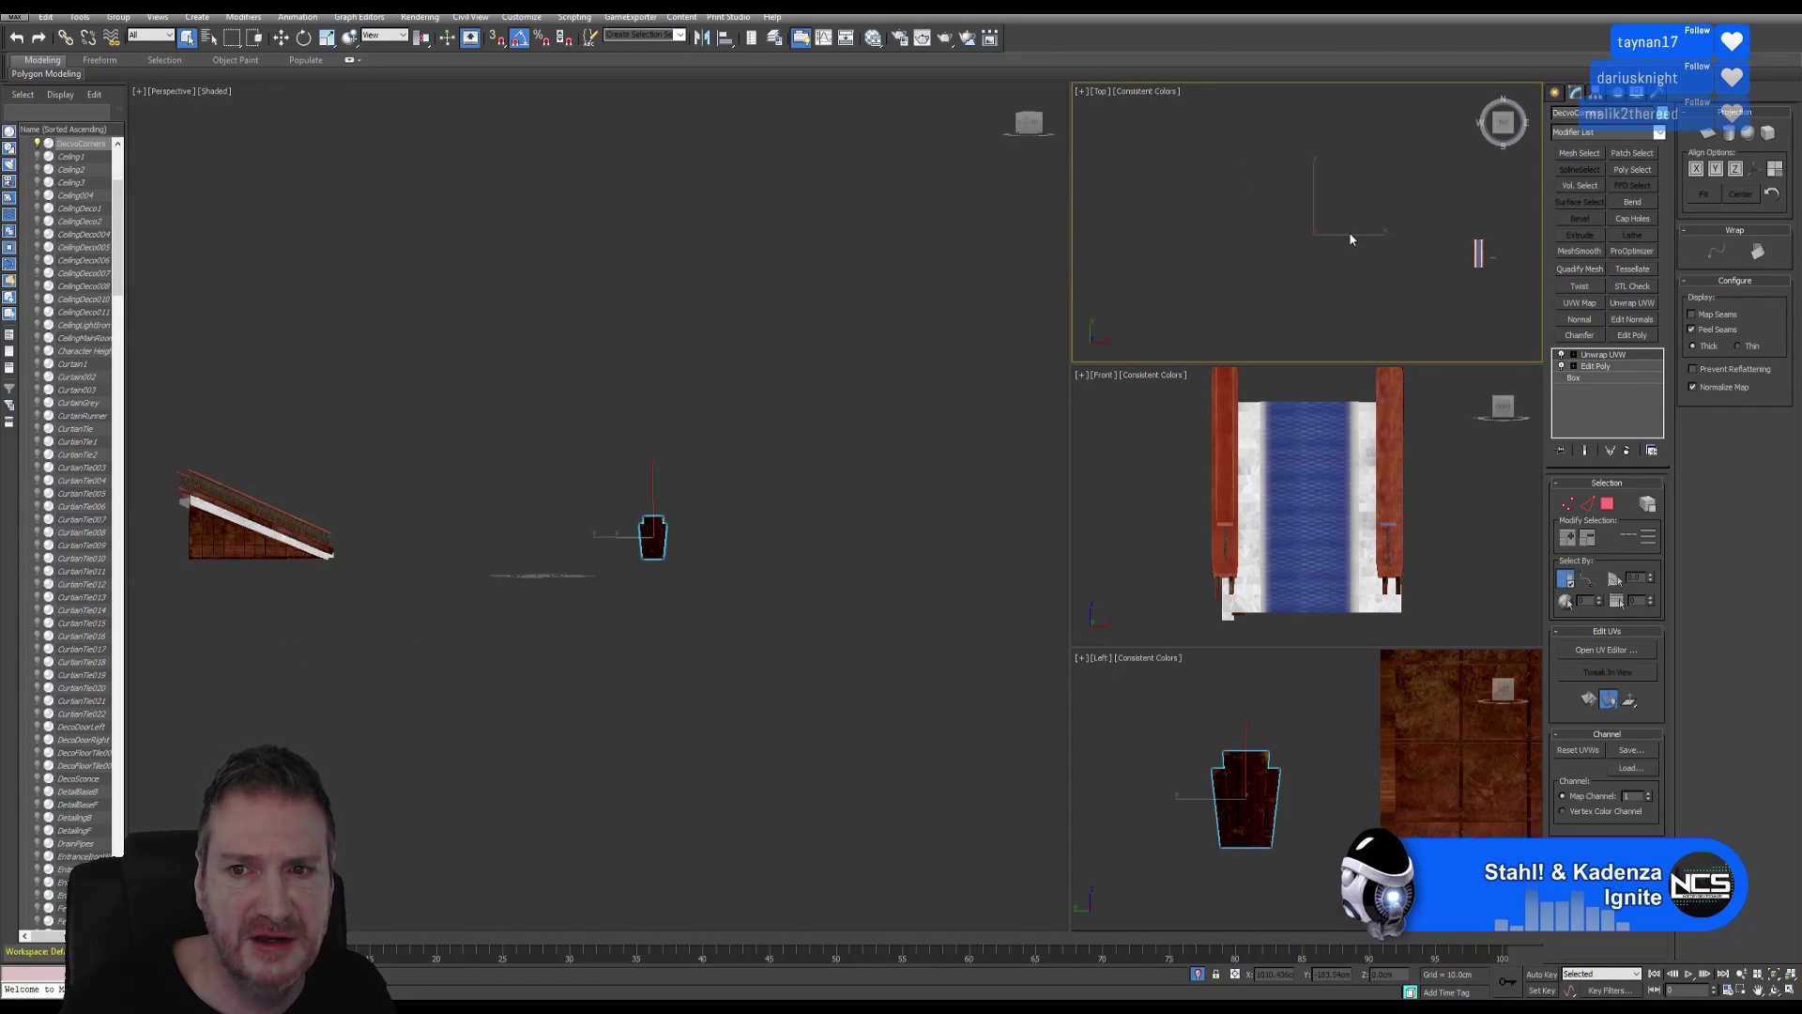
middle_click_drag(1349, 233, 1270, 274)
left_click(280, 37)
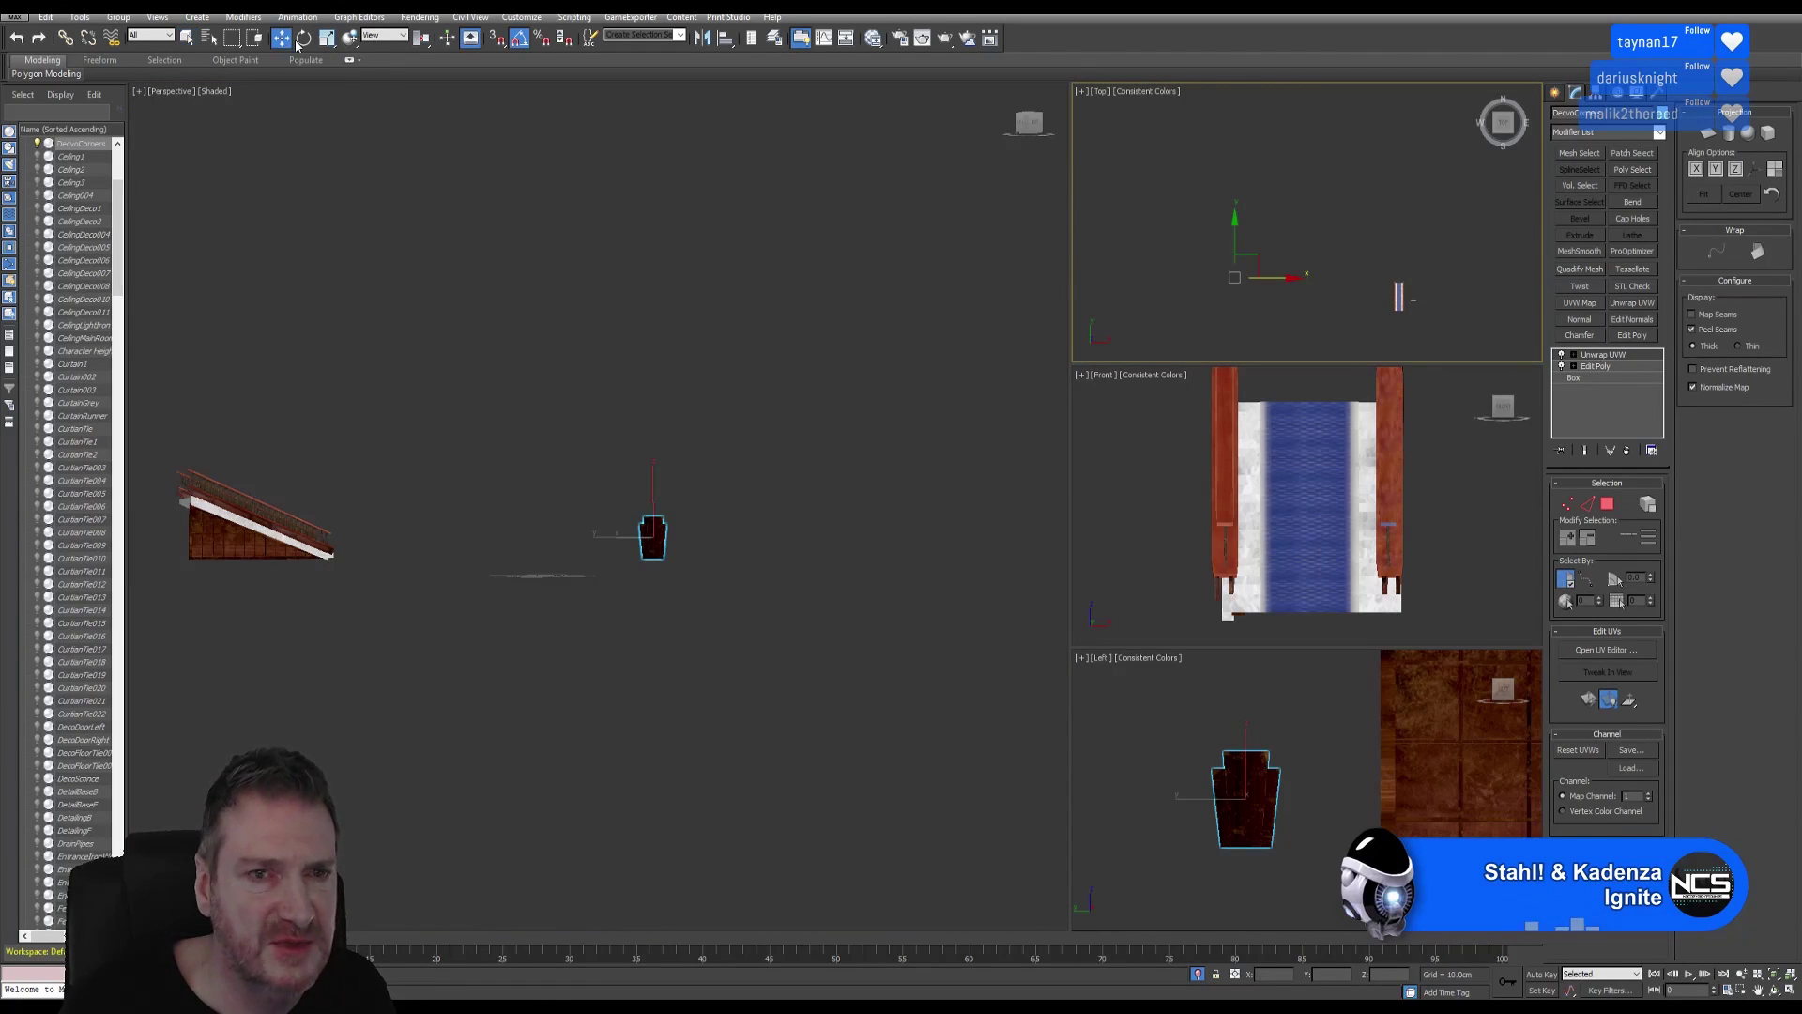
left_click_drag(1270, 277, 1423, 302)
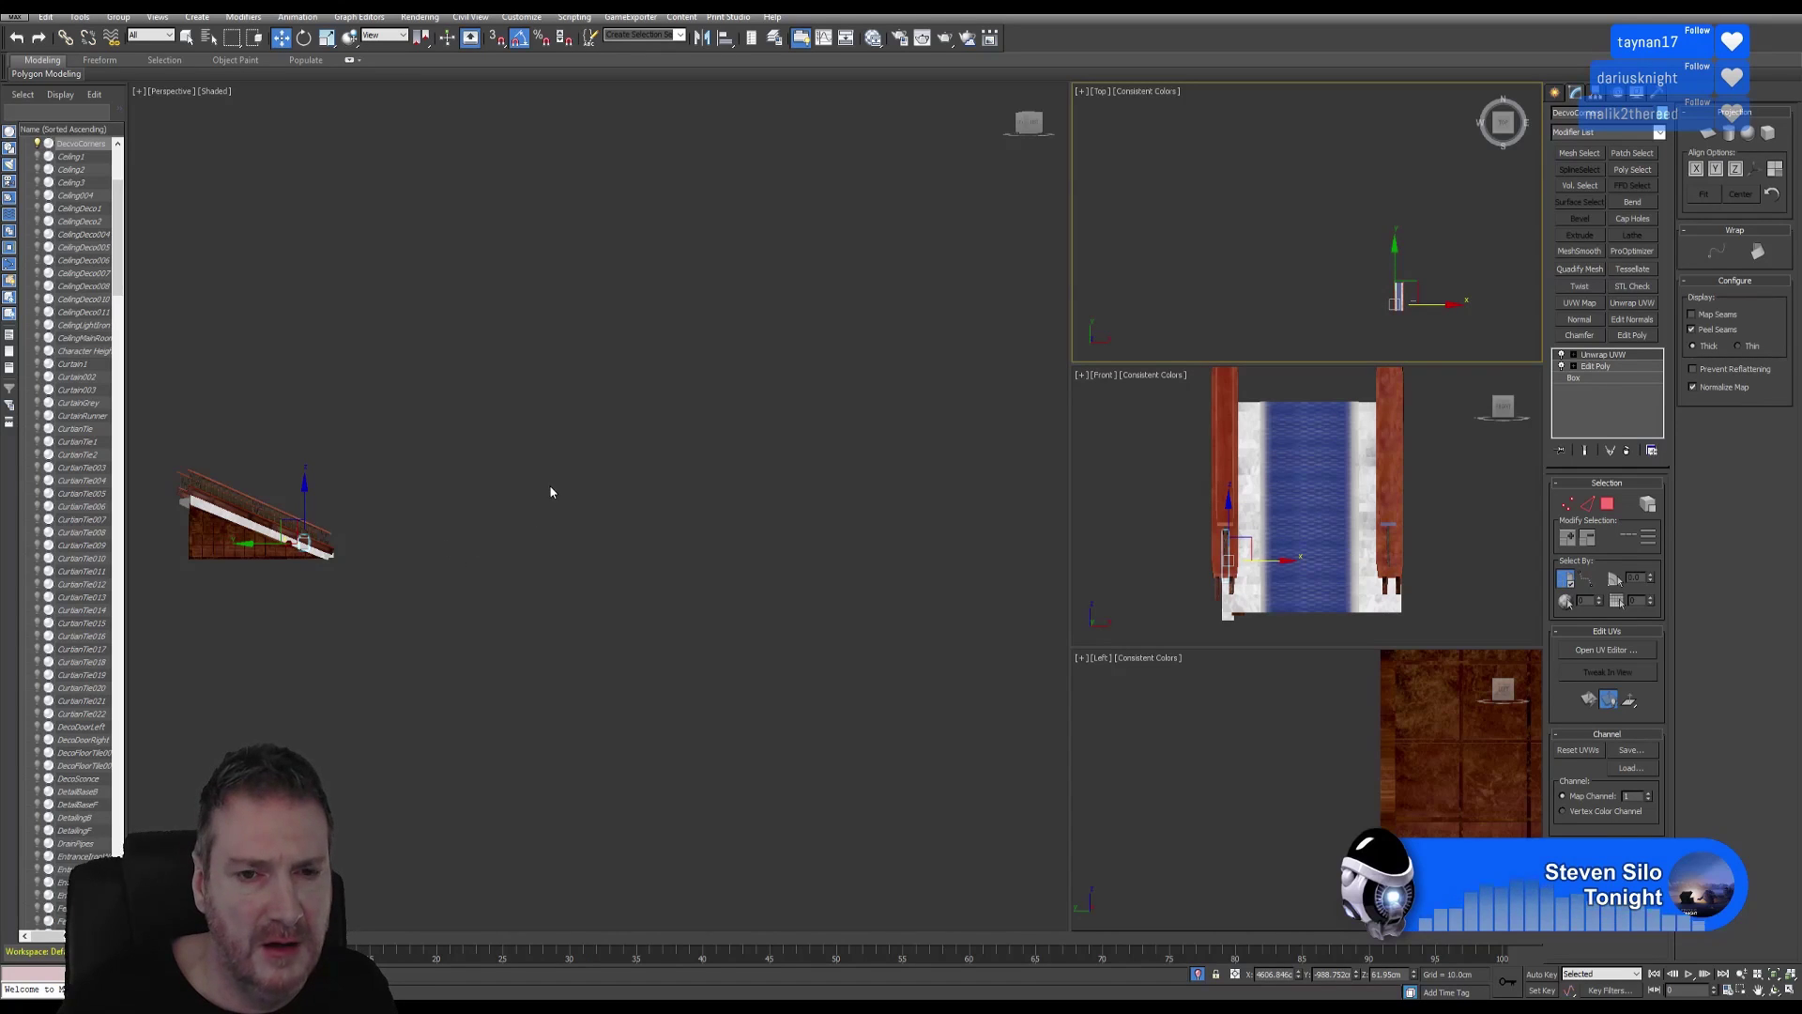
Select and frame the staircase, and examine it from several angles to locate the fan motif.
middle_click_drag(550, 492, 720, 490)
left_click_drag(216, 437, 737, 724)
key("z")
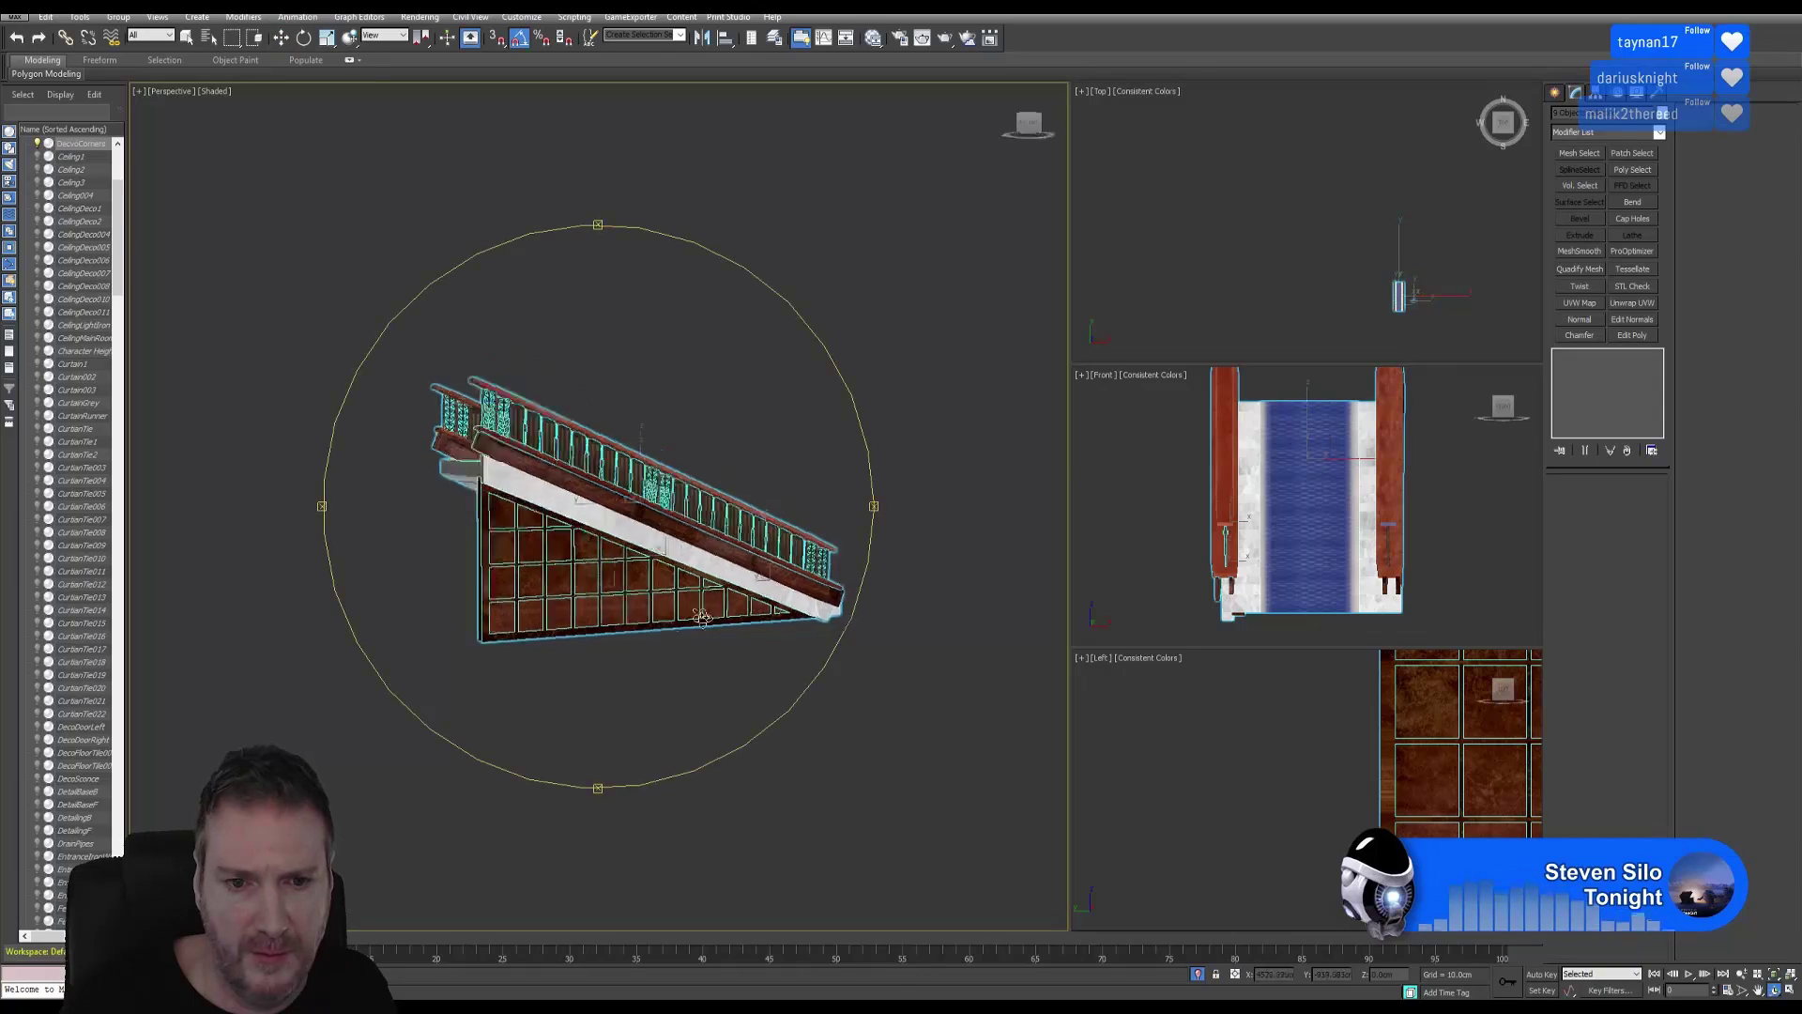
middle_click_drag(702, 617, 608, 626, "alt")
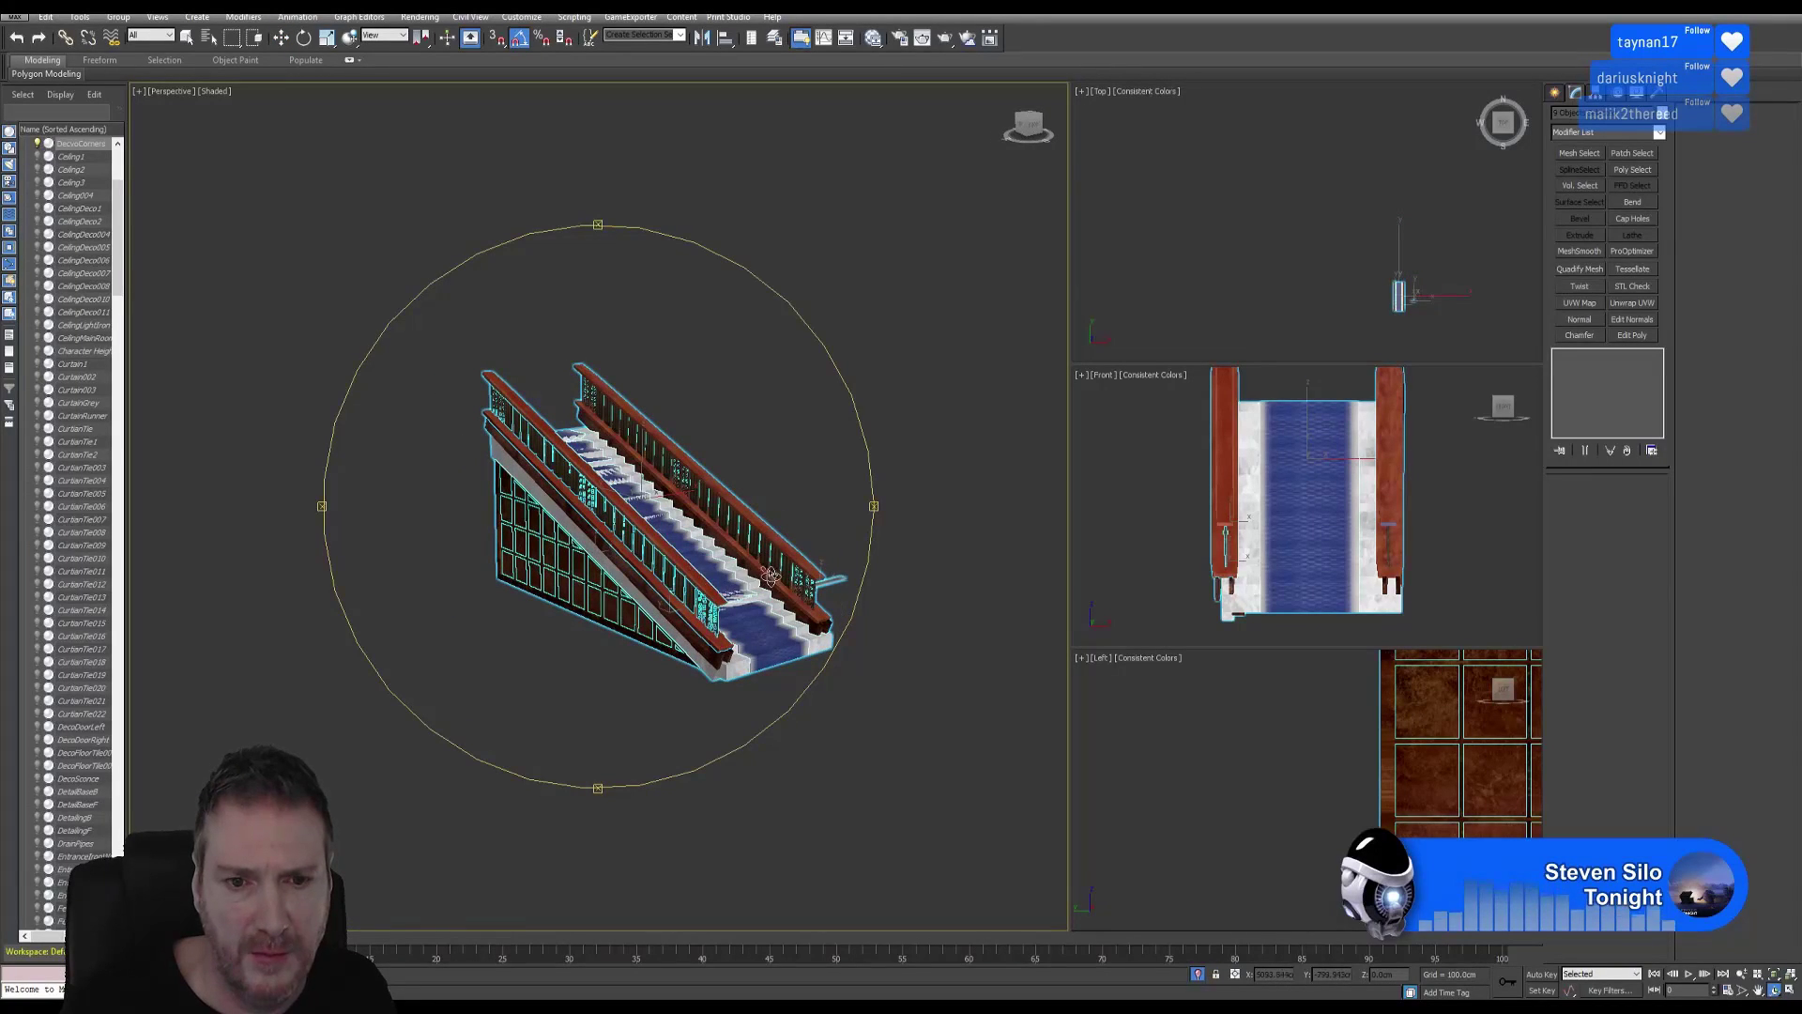
middle_click_drag(769, 576, 715, 649, "alt")
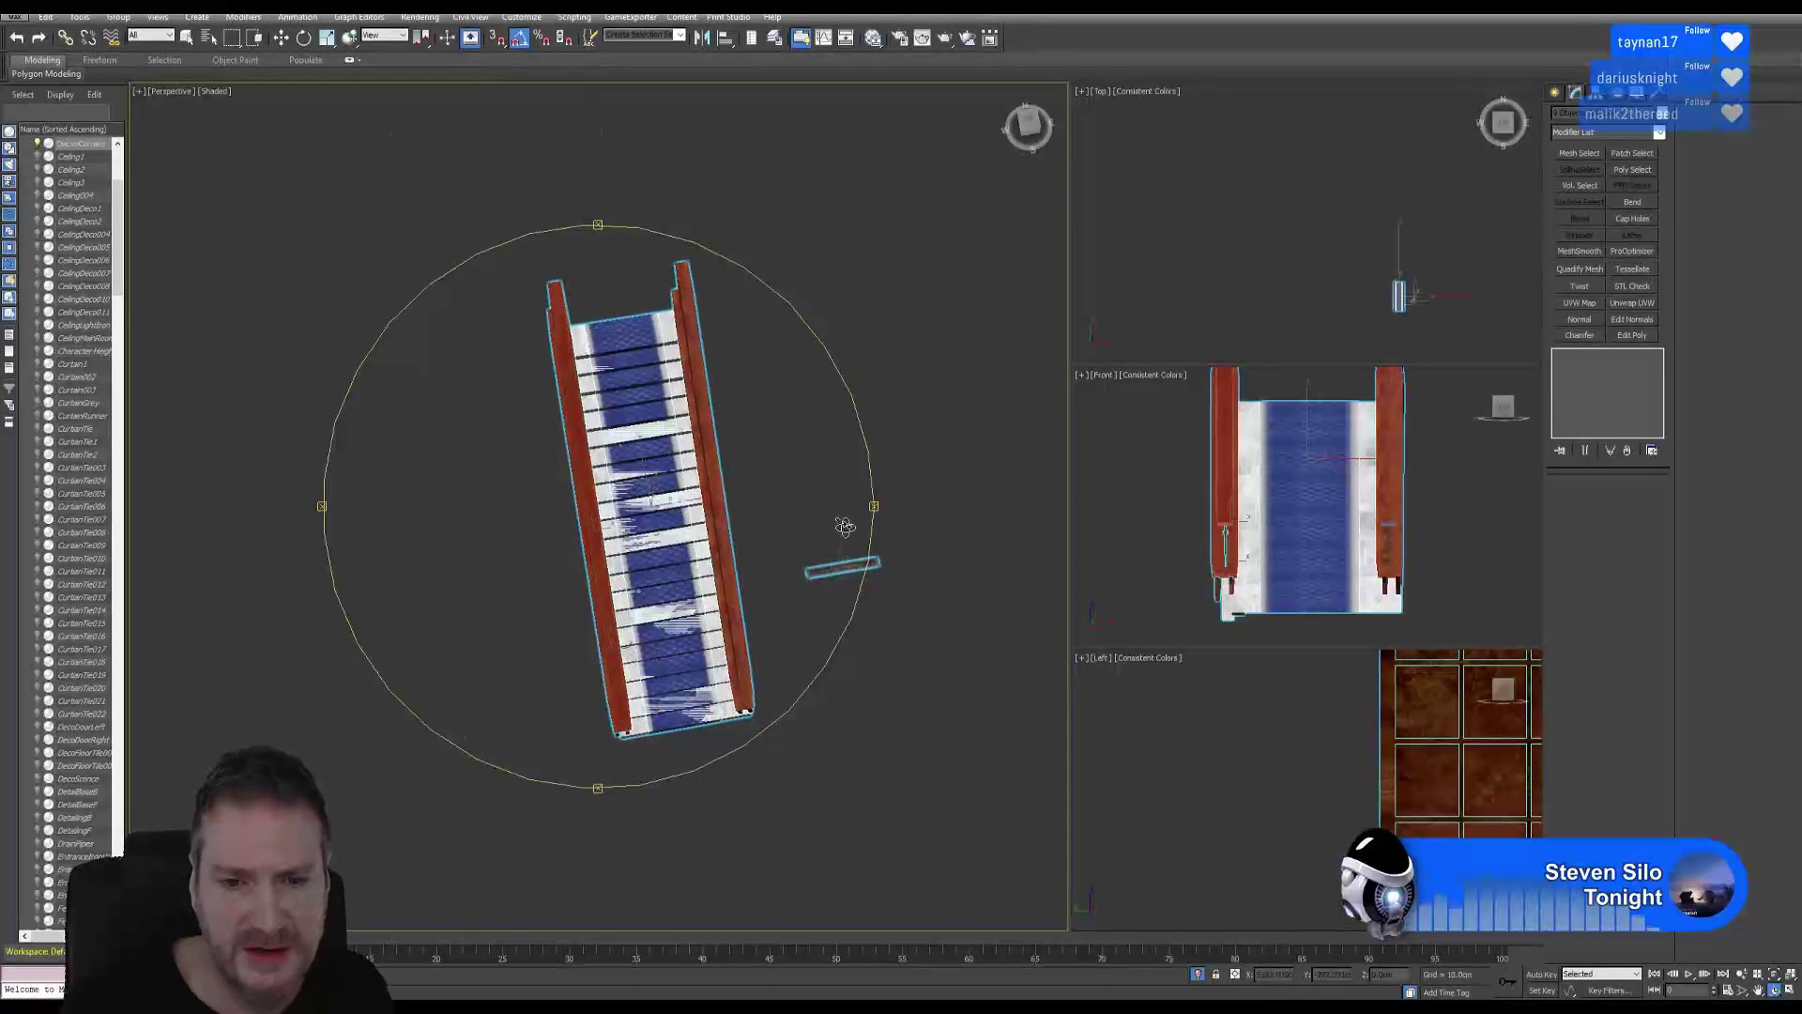
middle_click_drag(844, 526, 403, 221, "alt")
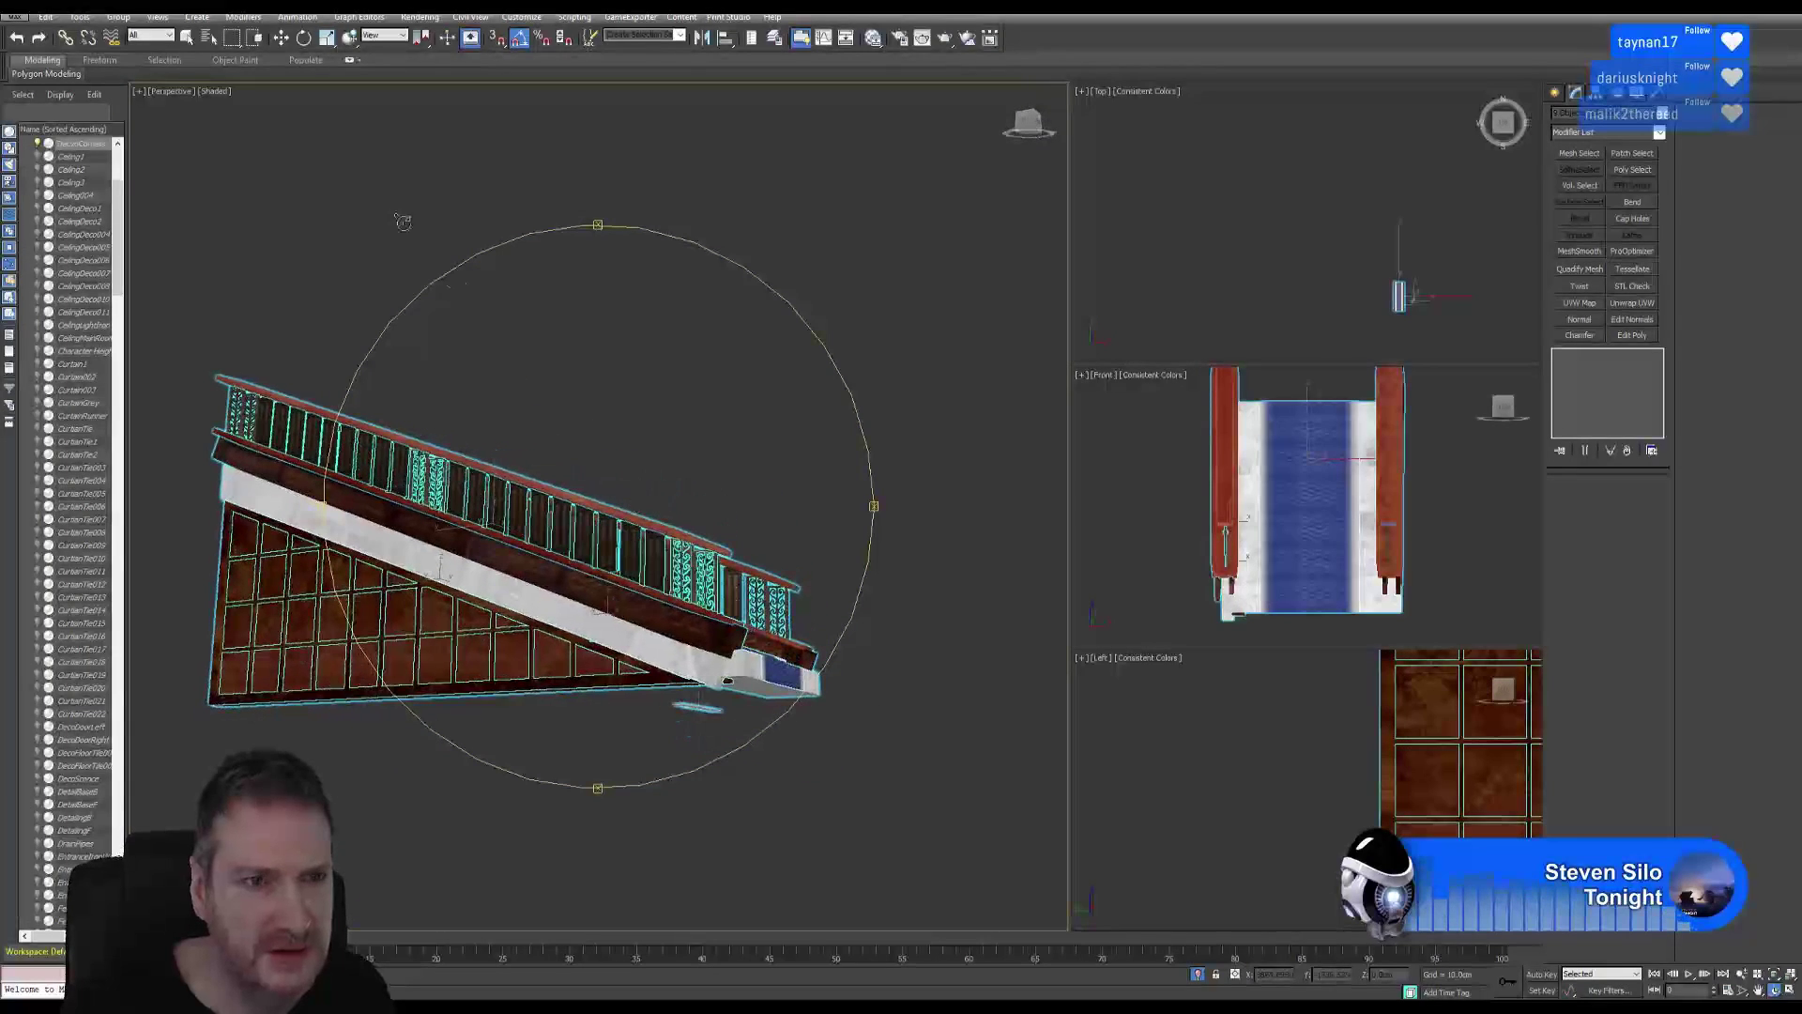
left_click(187, 40)
middle_click_drag(1449, 246, 1282, 172)
scroll(1251, 231, "up", 10)
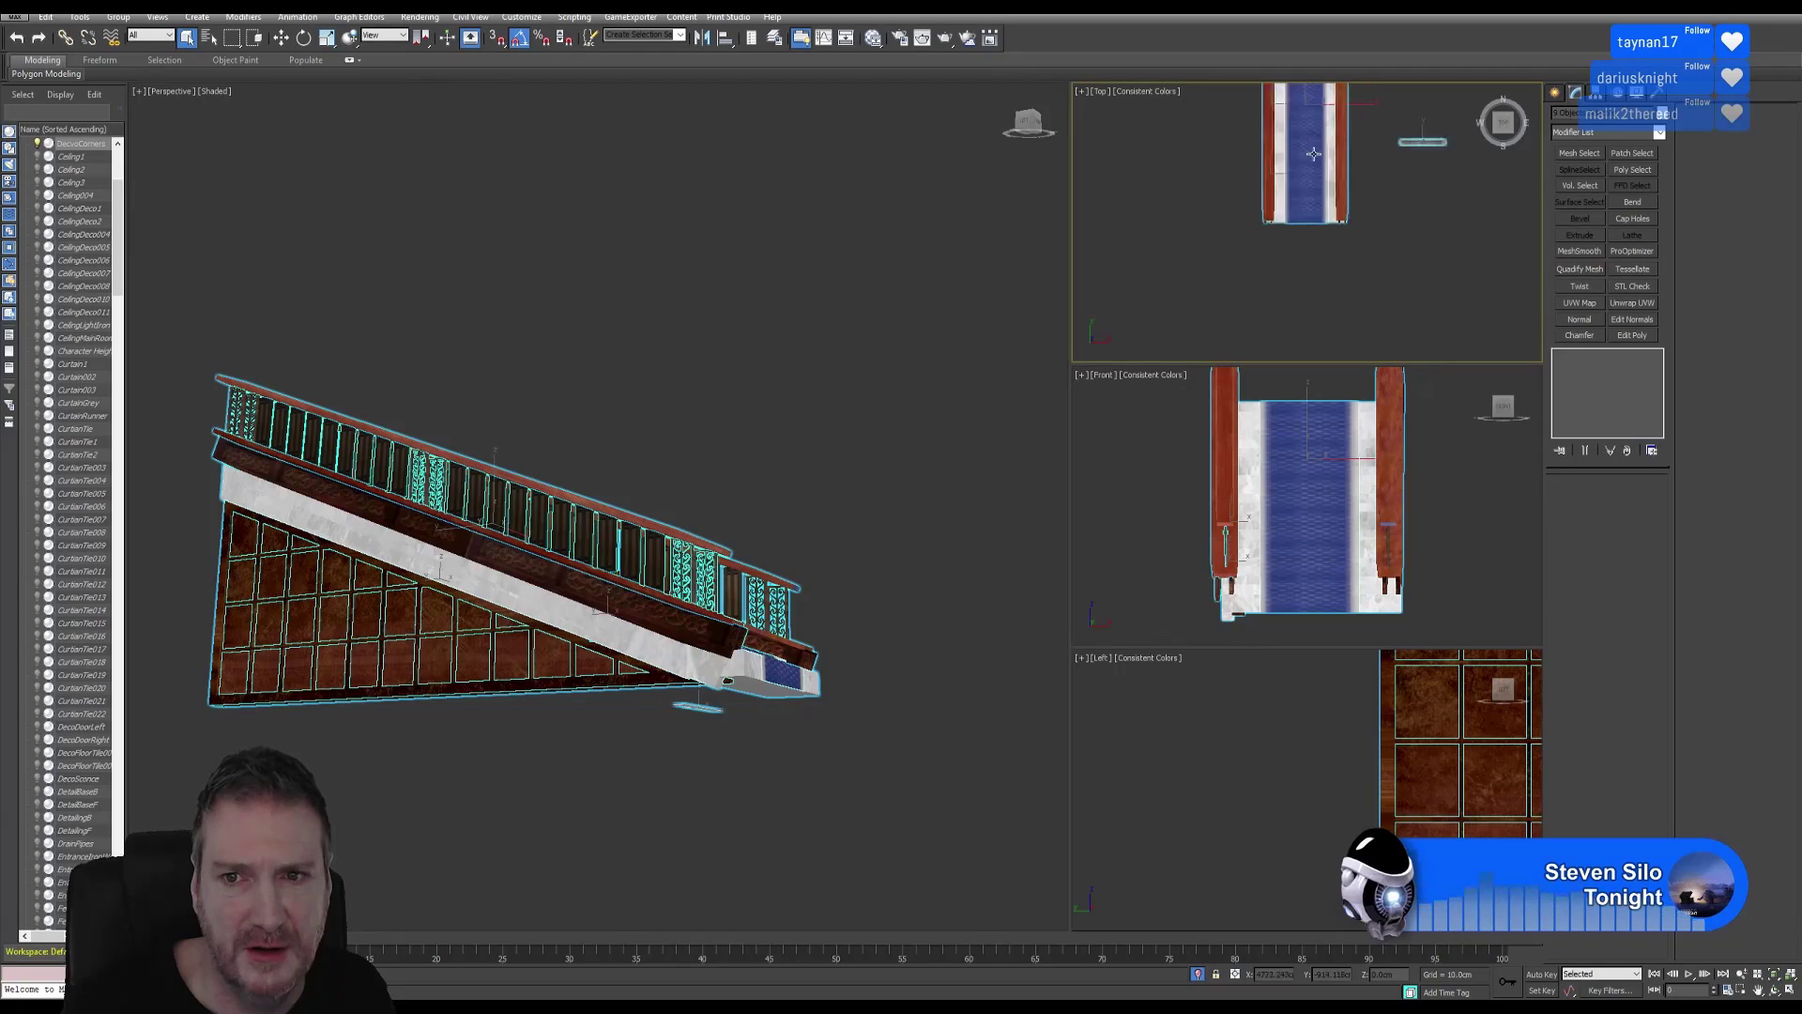
scroll(1274, 227, "down", 4)
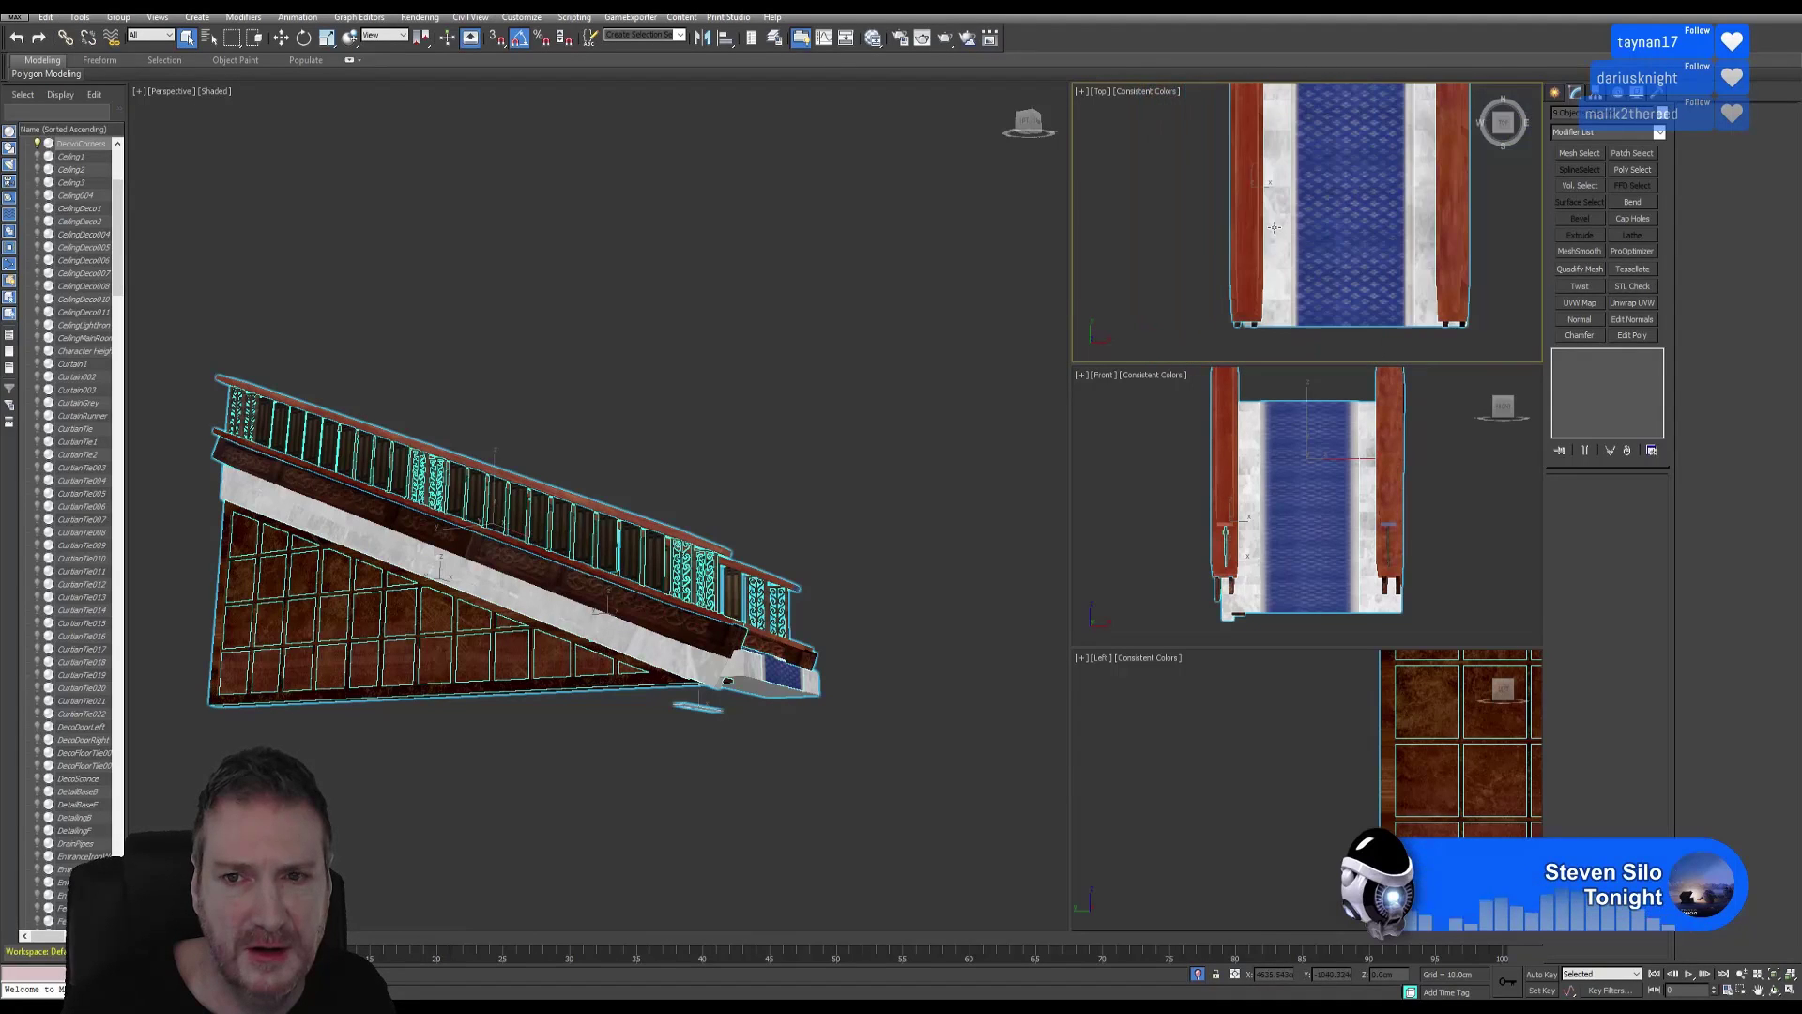
Try Wireframe shading in the Top view to locate the fan motif, and restore Consistent Colors.
left_click(1144, 94)
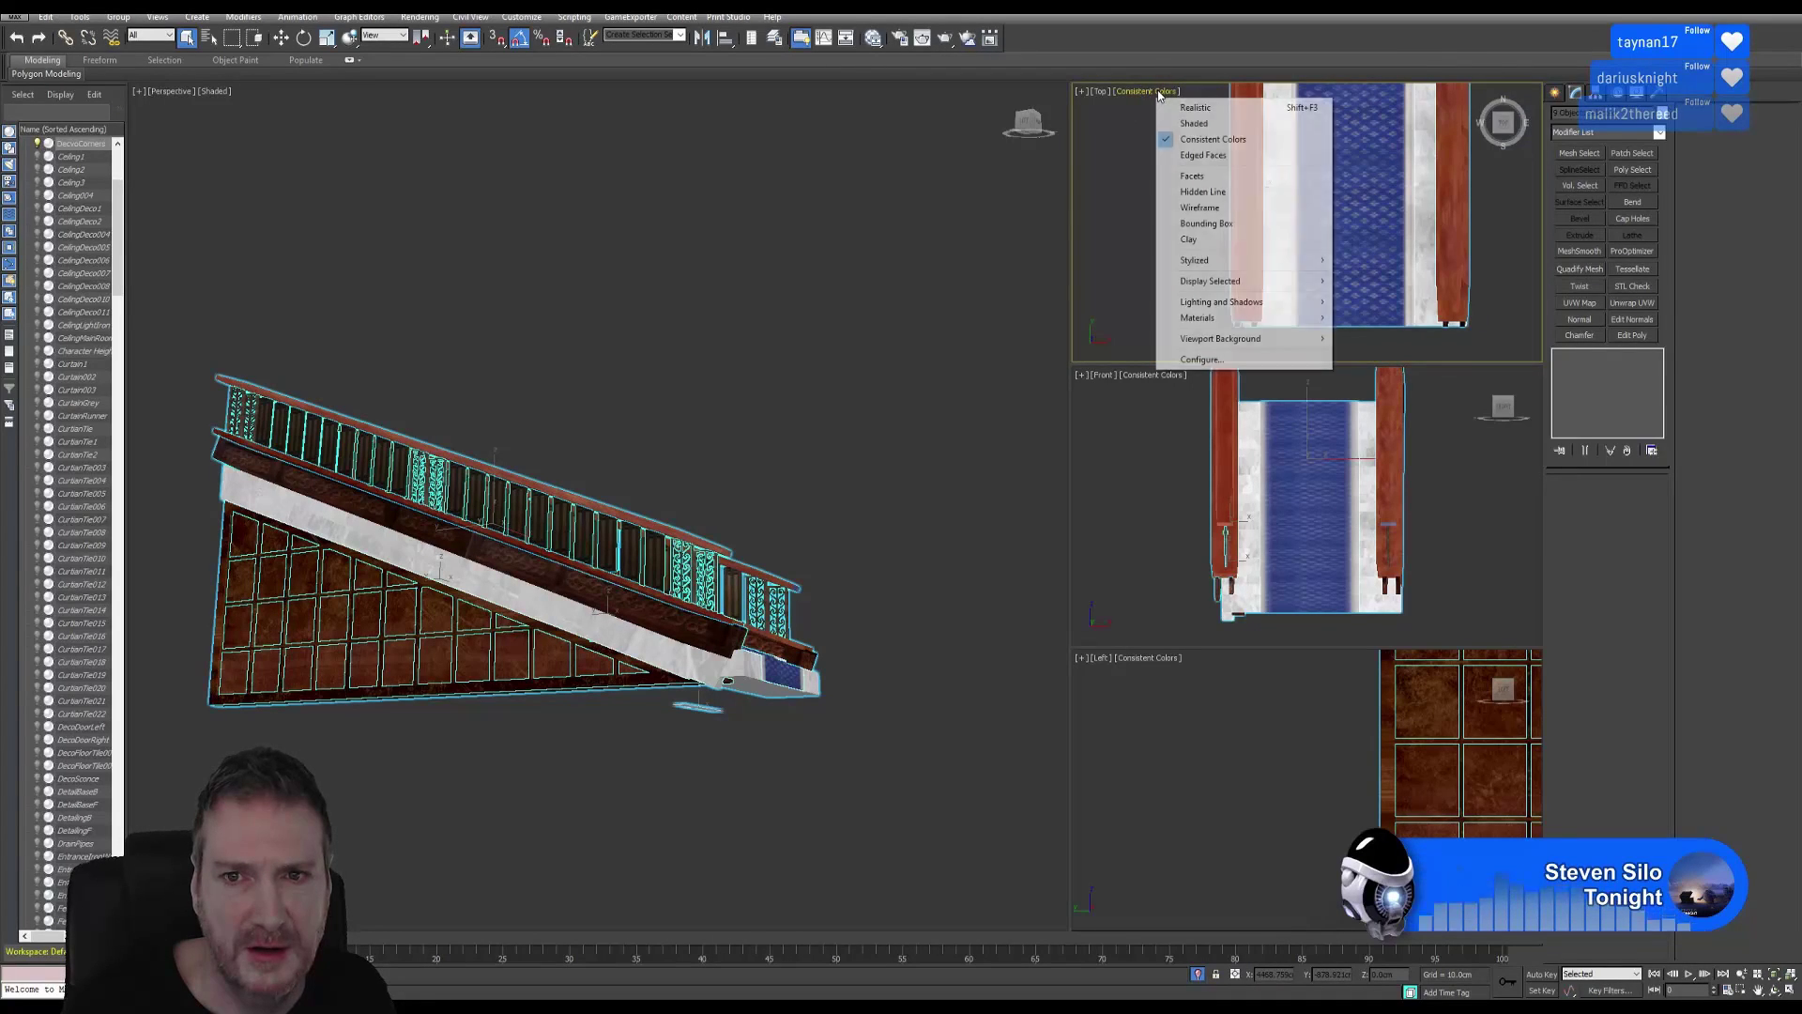
left_click(1198, 208)
scroll(1220, 212, "up", 3)
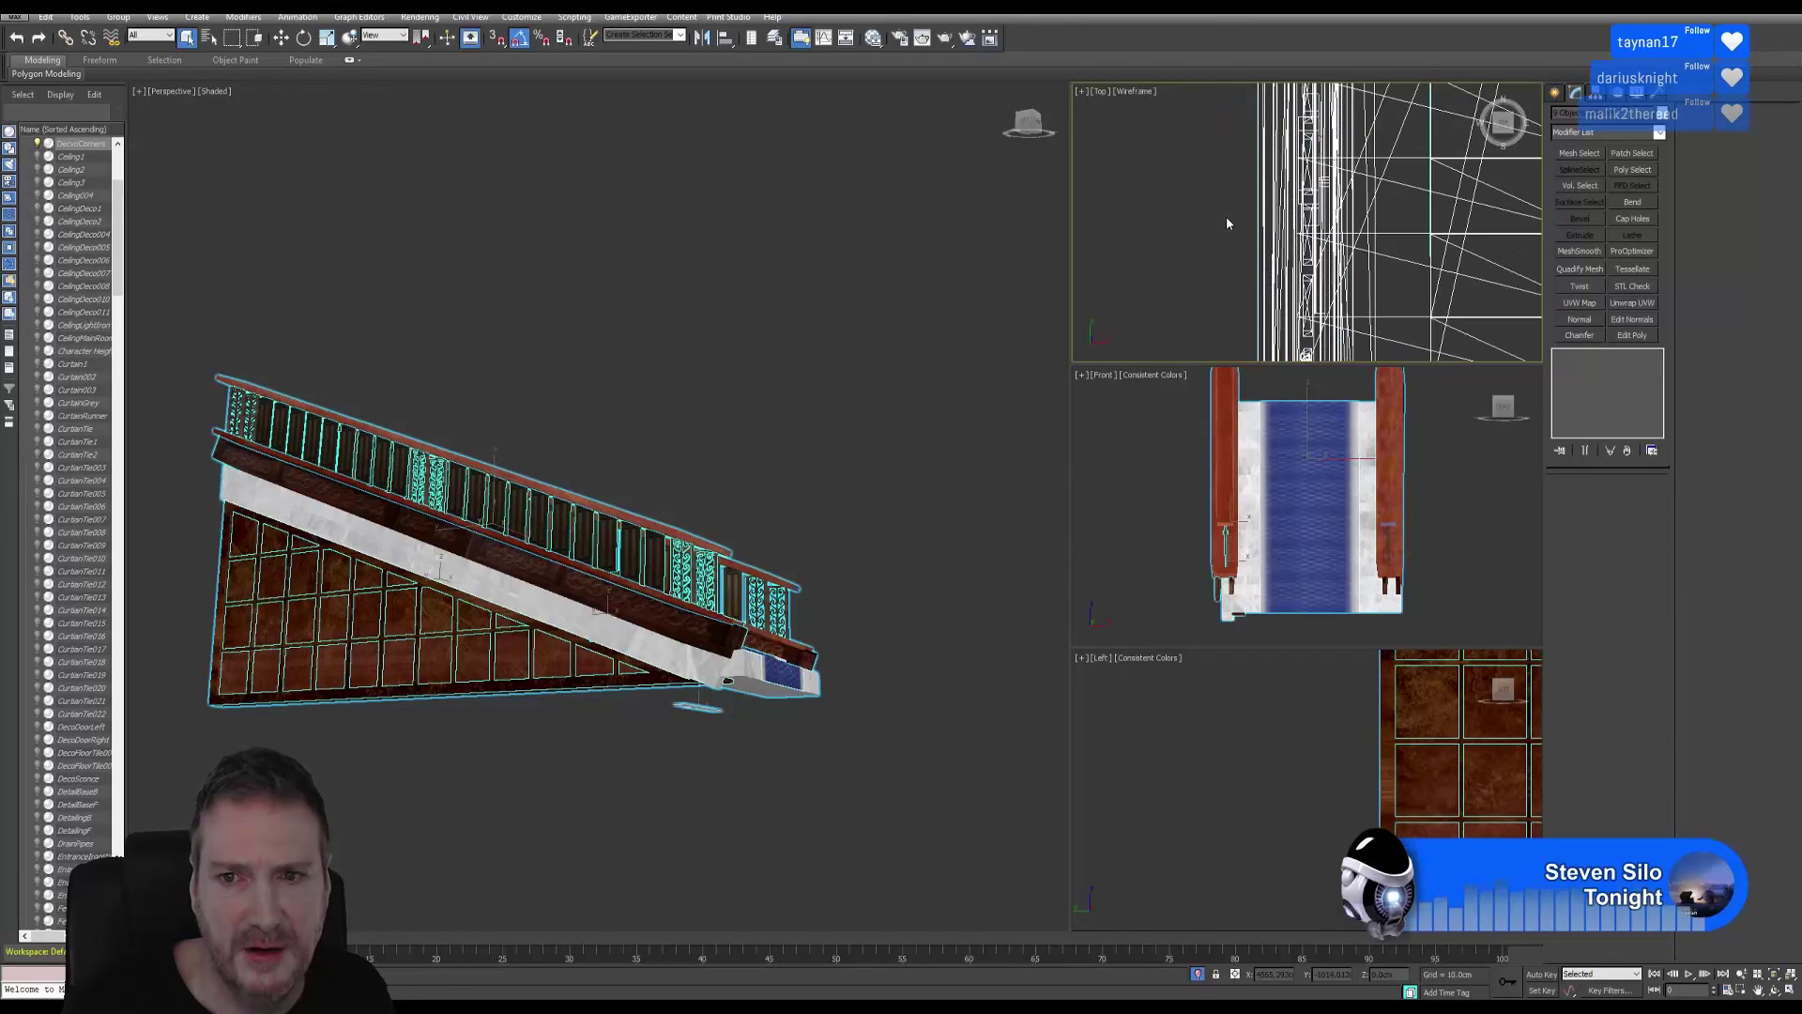
scroll(1230, 225, "down", 2)
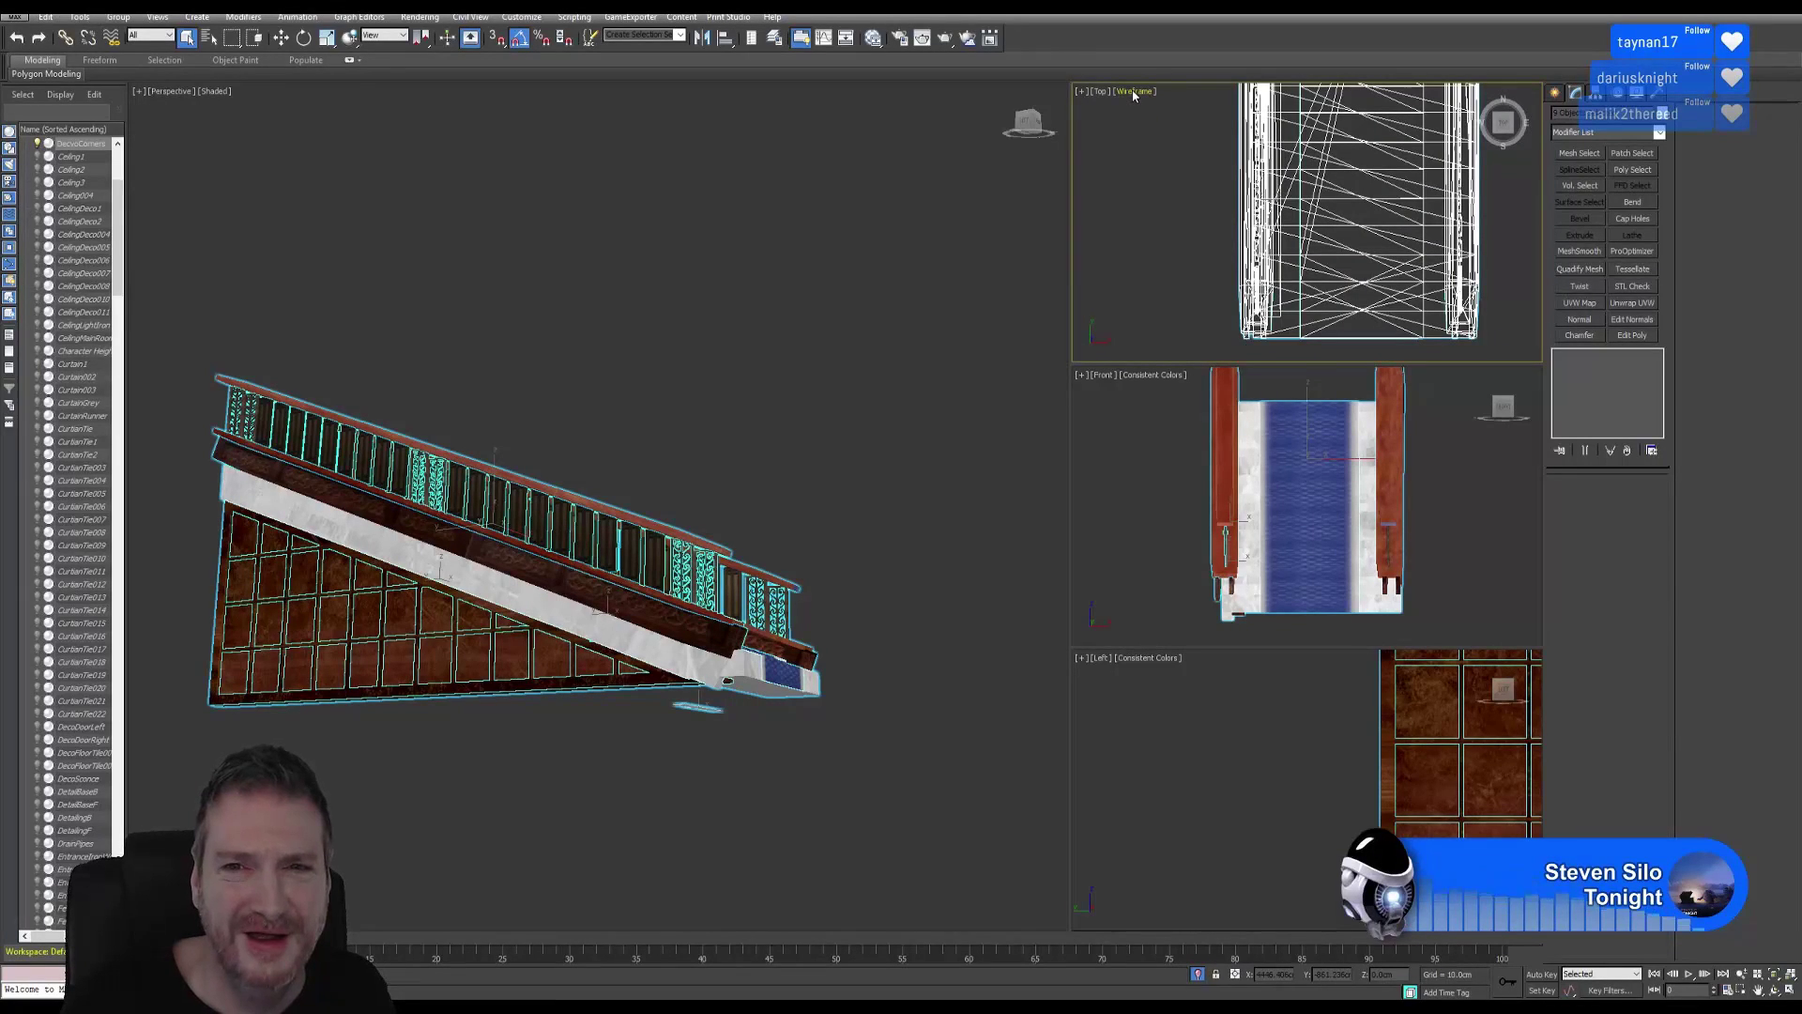
left_click(1135, 92)
left_click(1173, 141)
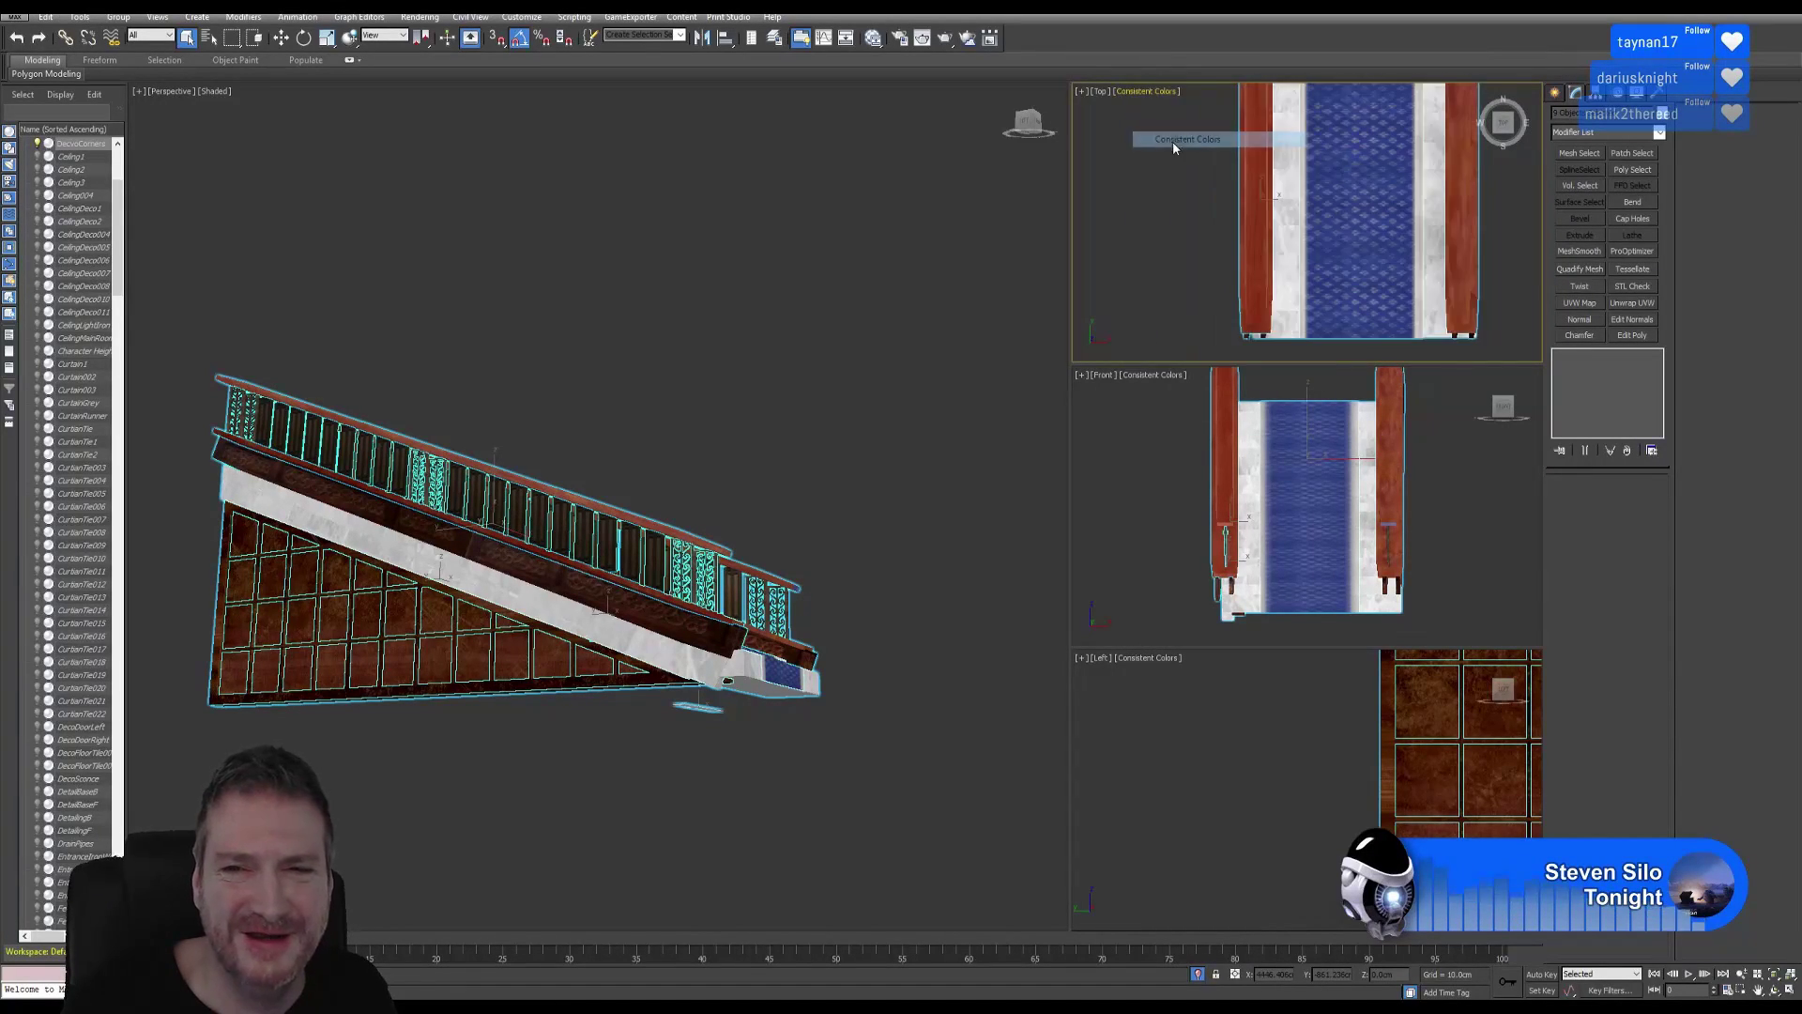
scroll(1173, 209, "down", 3)
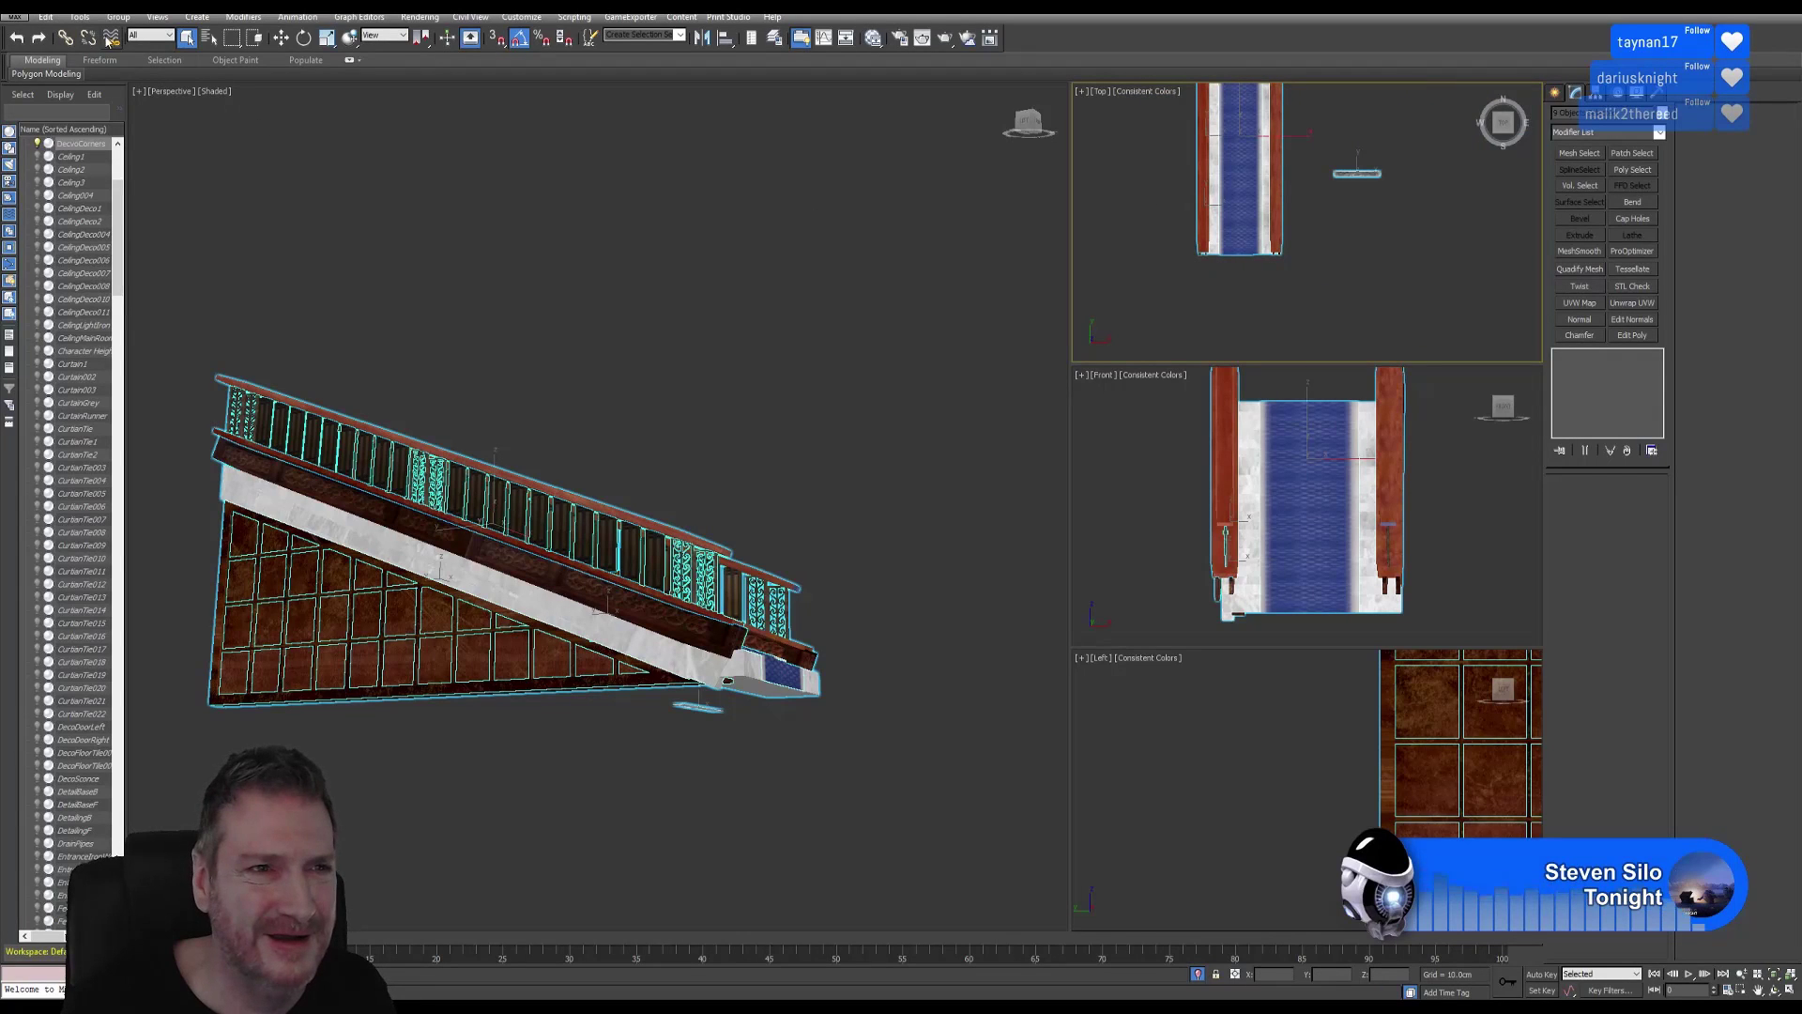
Restore the fan motif as the only selection and move it along X until it is clear of the staircase's outer side.
left_click(16, 39)
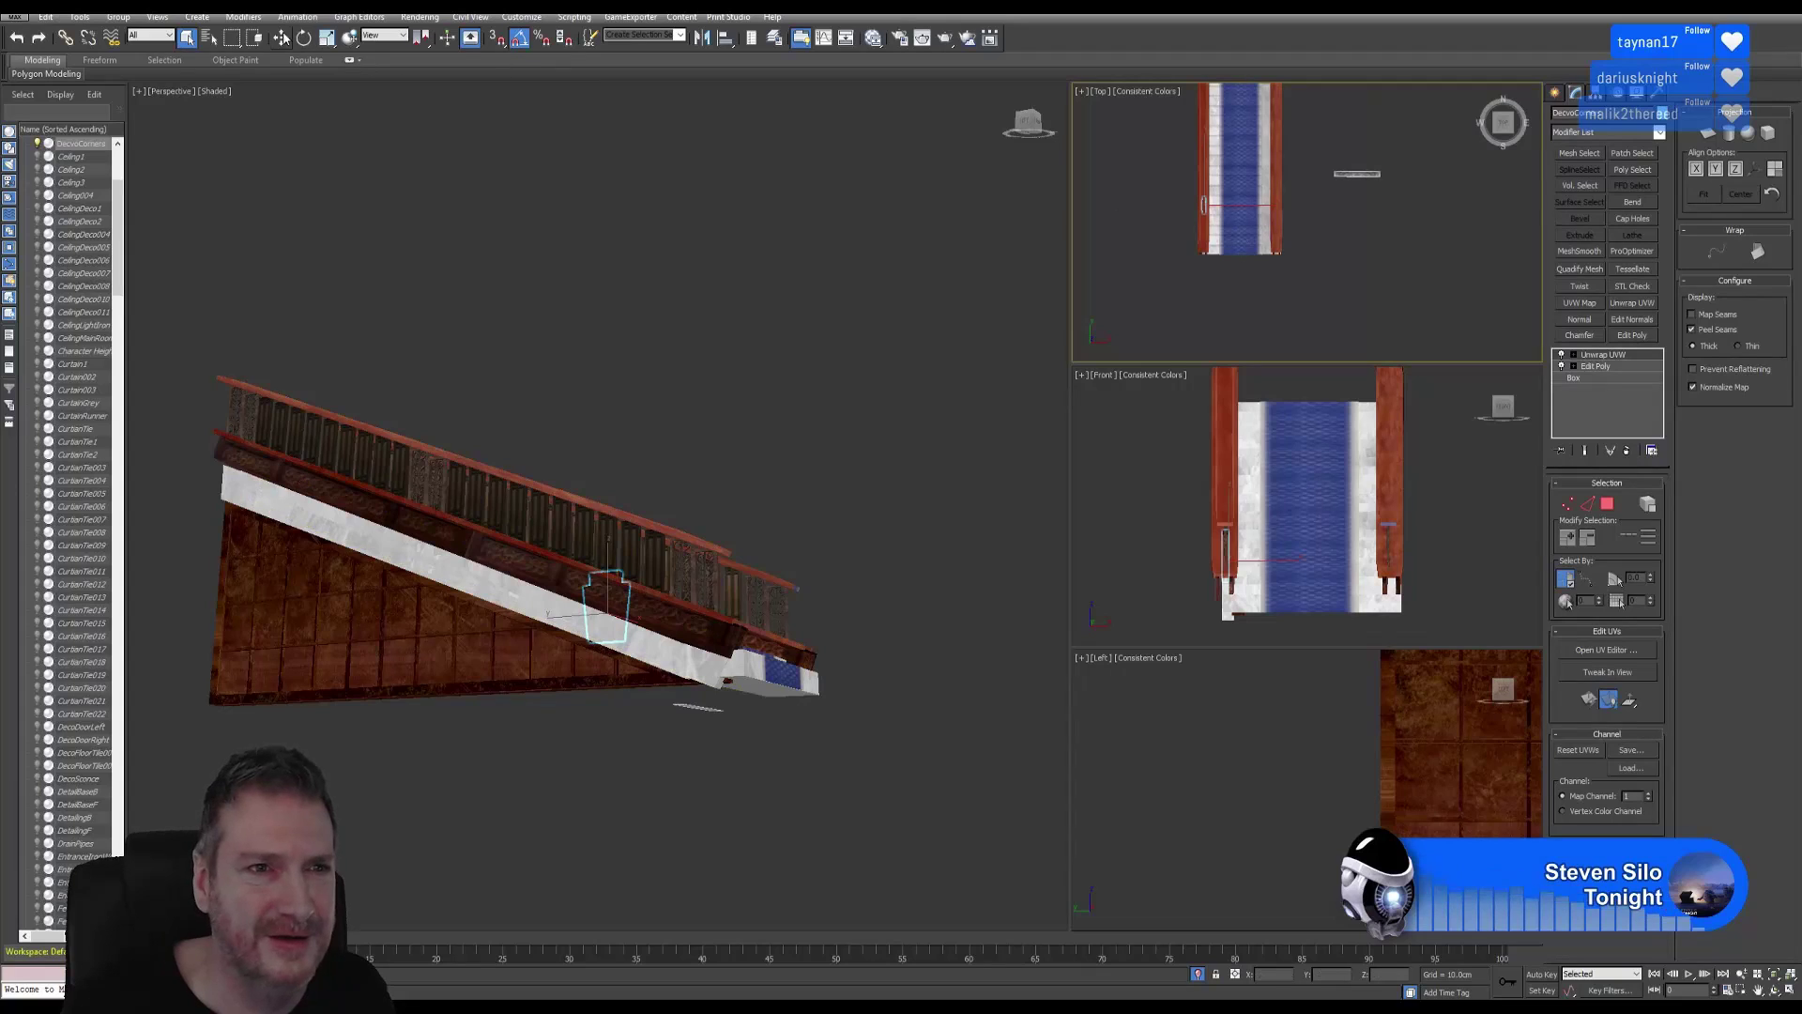
key("w")
left_click_drag(1241, 206, 1181, 206)
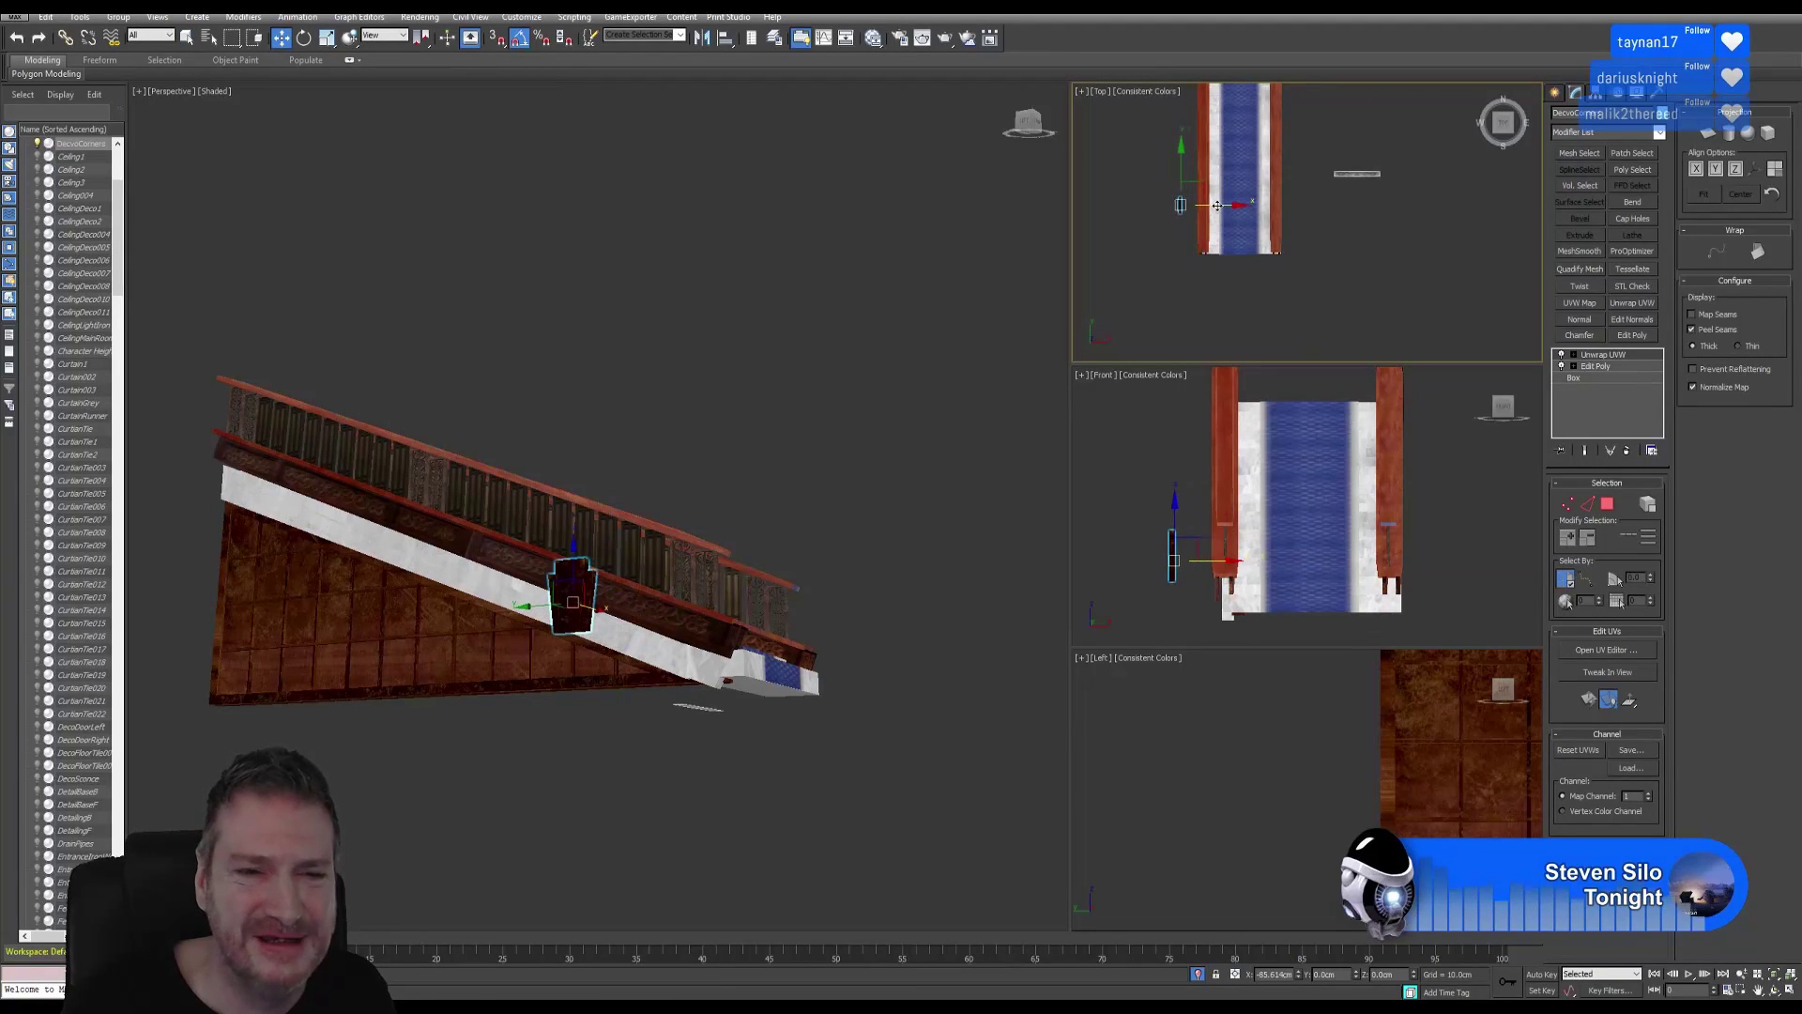
Add the triangular wood panel under the stairs to the selection and isolate it together with the fan motif.
middle_click_drag(1315, 202, 1334, 256)
middle_click_drag(575, 645, 646, 697)
scroll(647, 697, "up", 3)
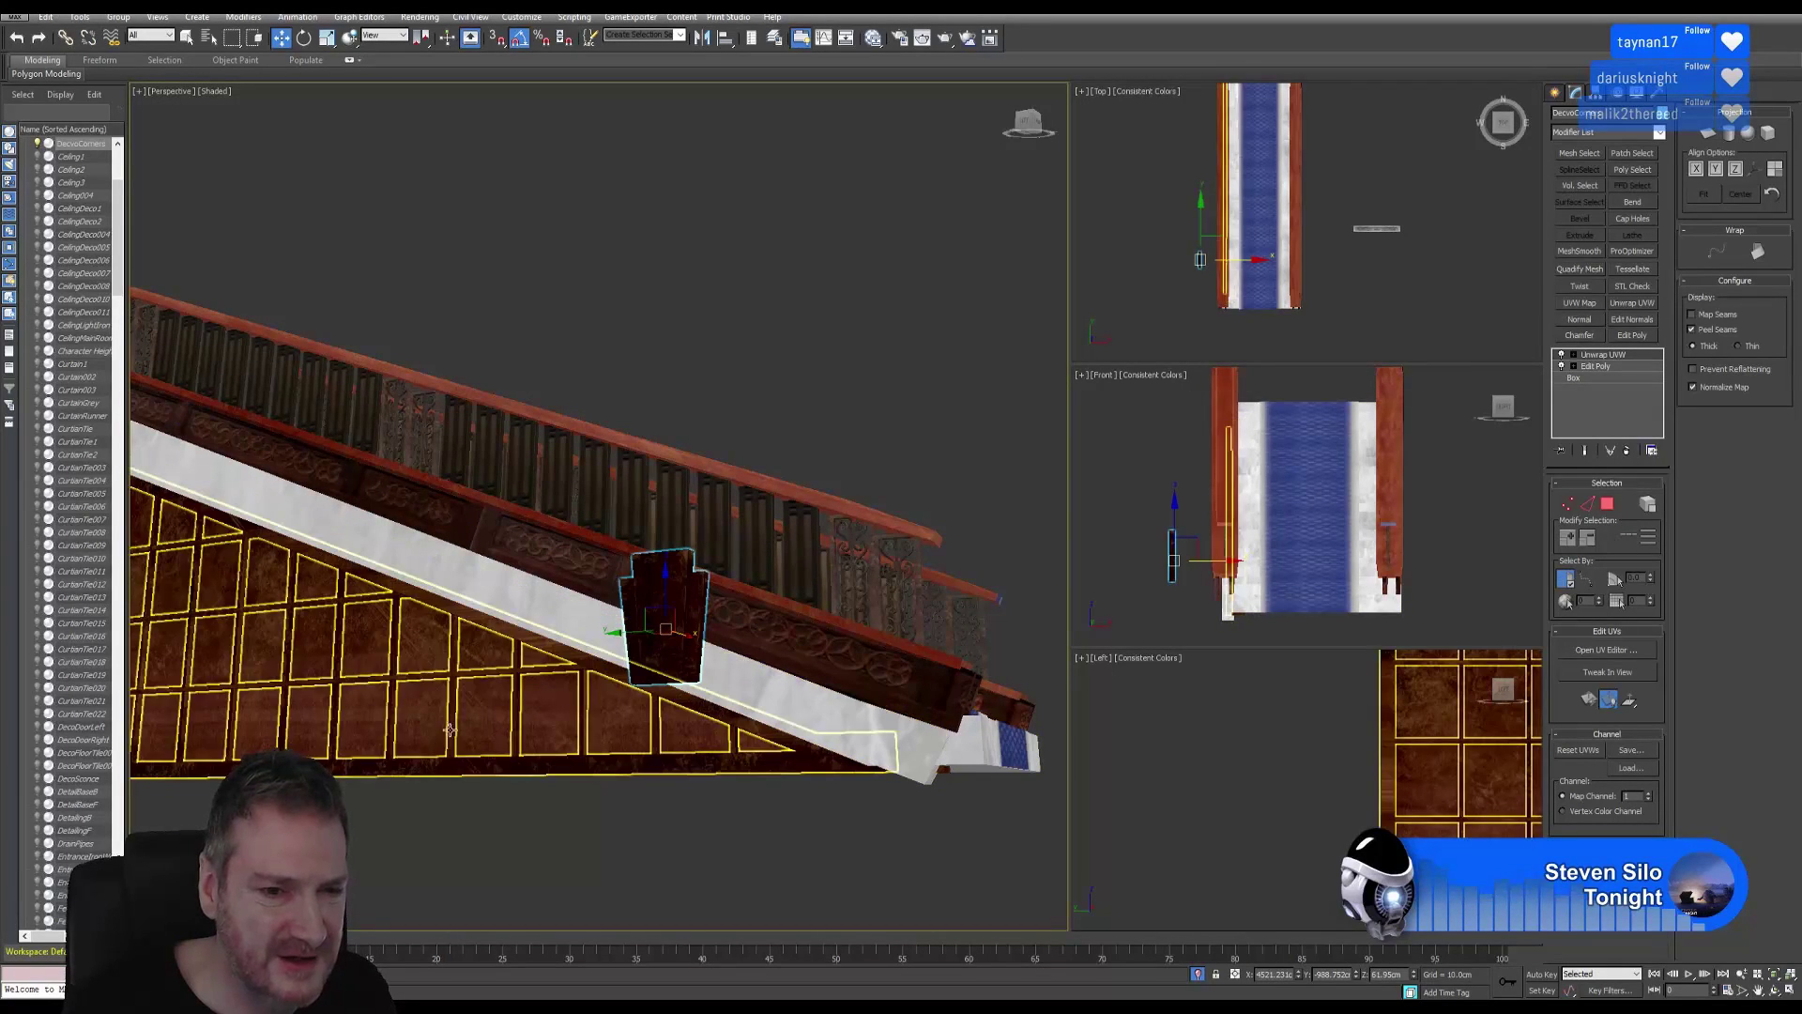
left_click(459, 762, "ctrl")
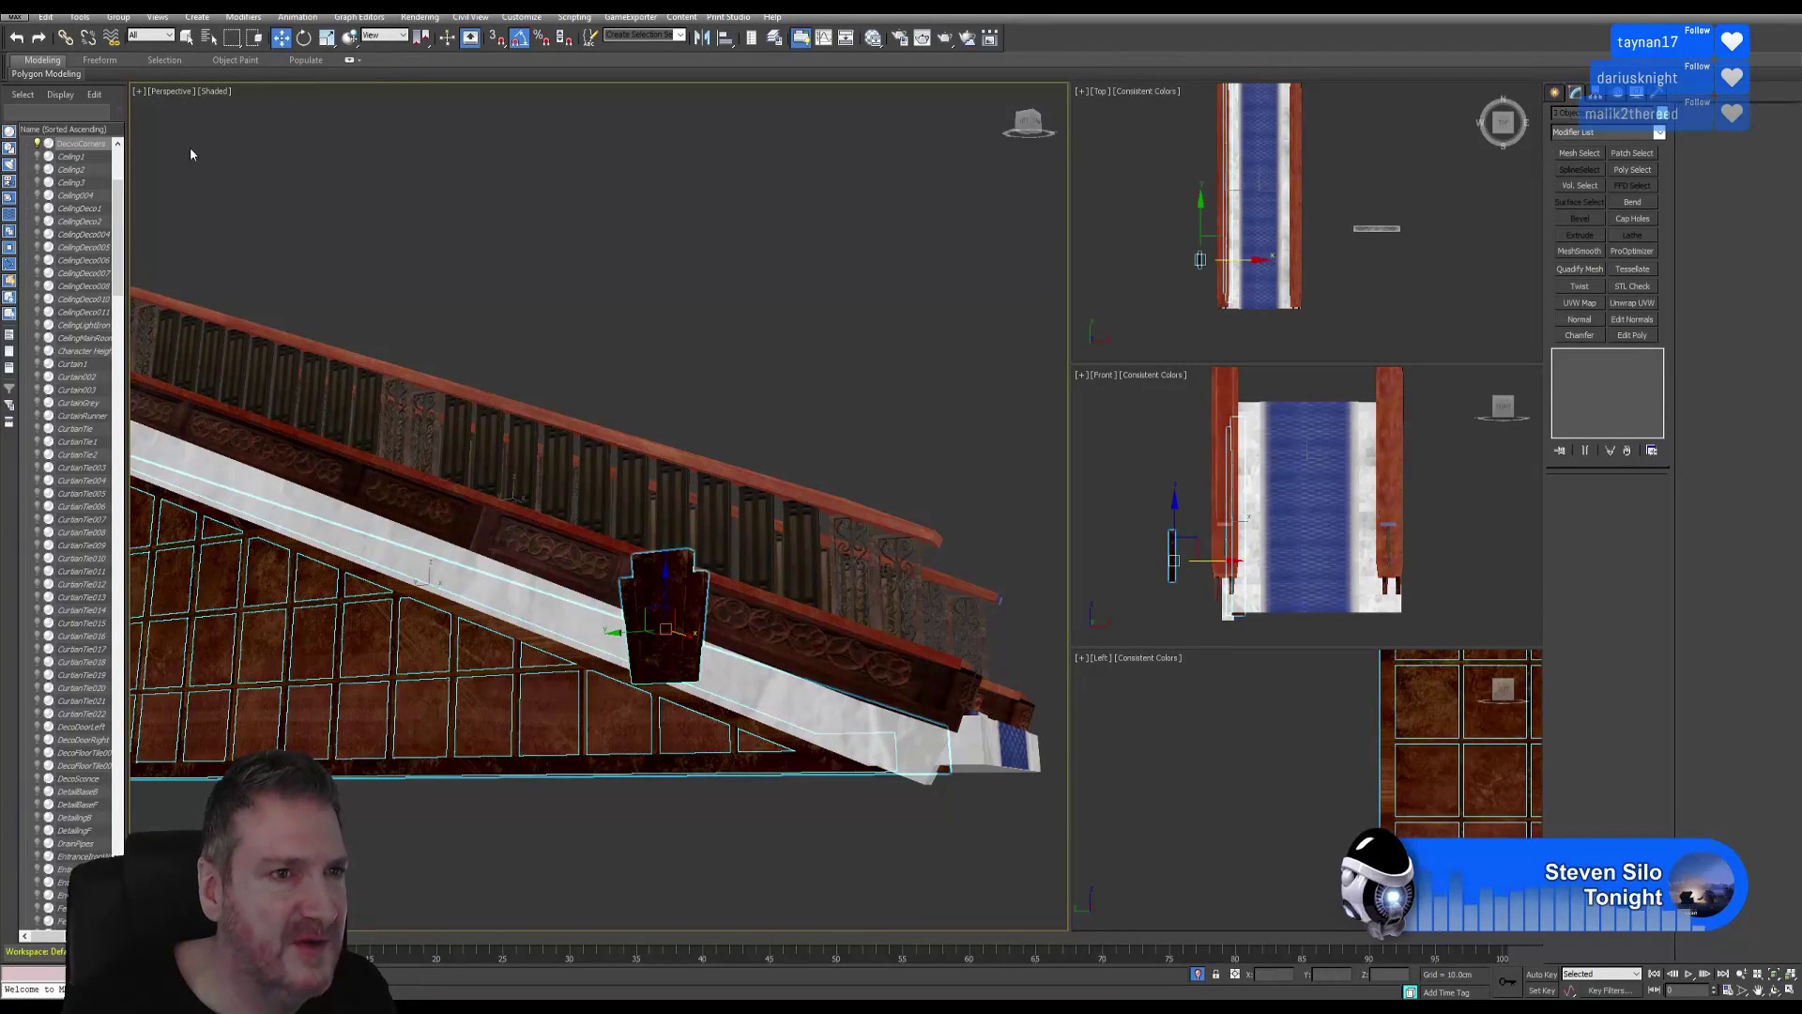
left_click(92, 17)
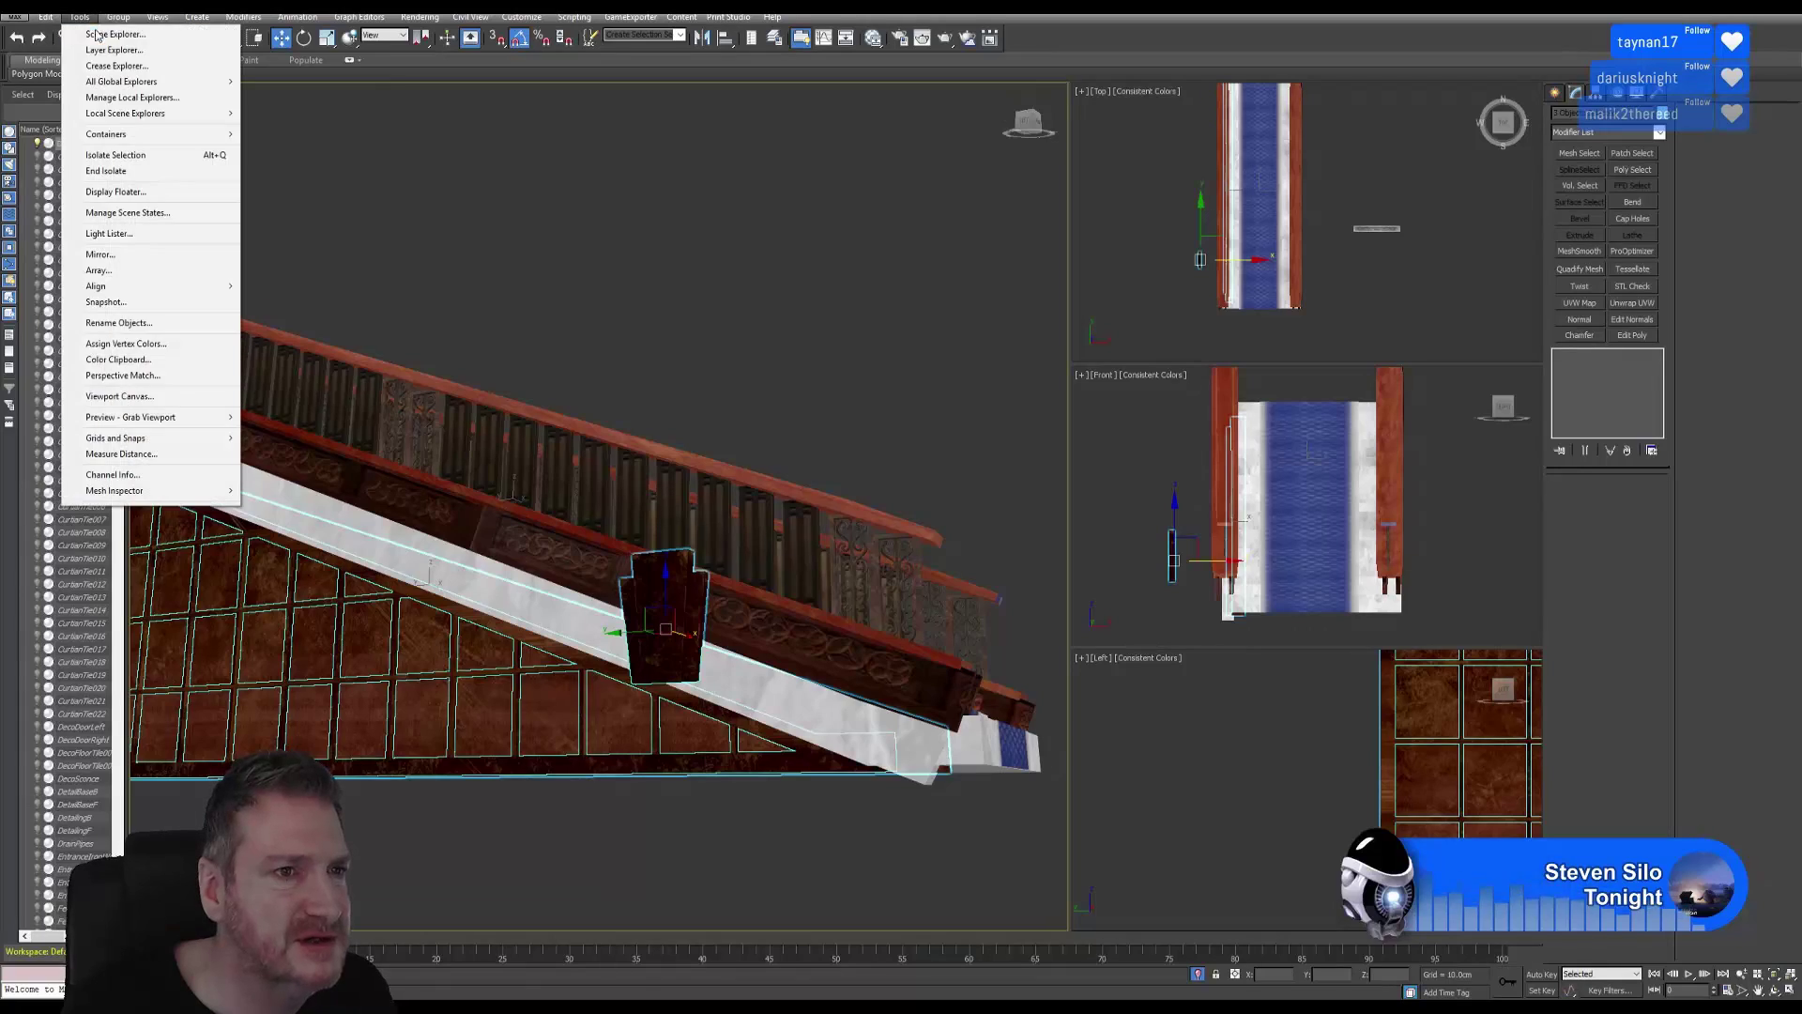
left_click(130, 156)
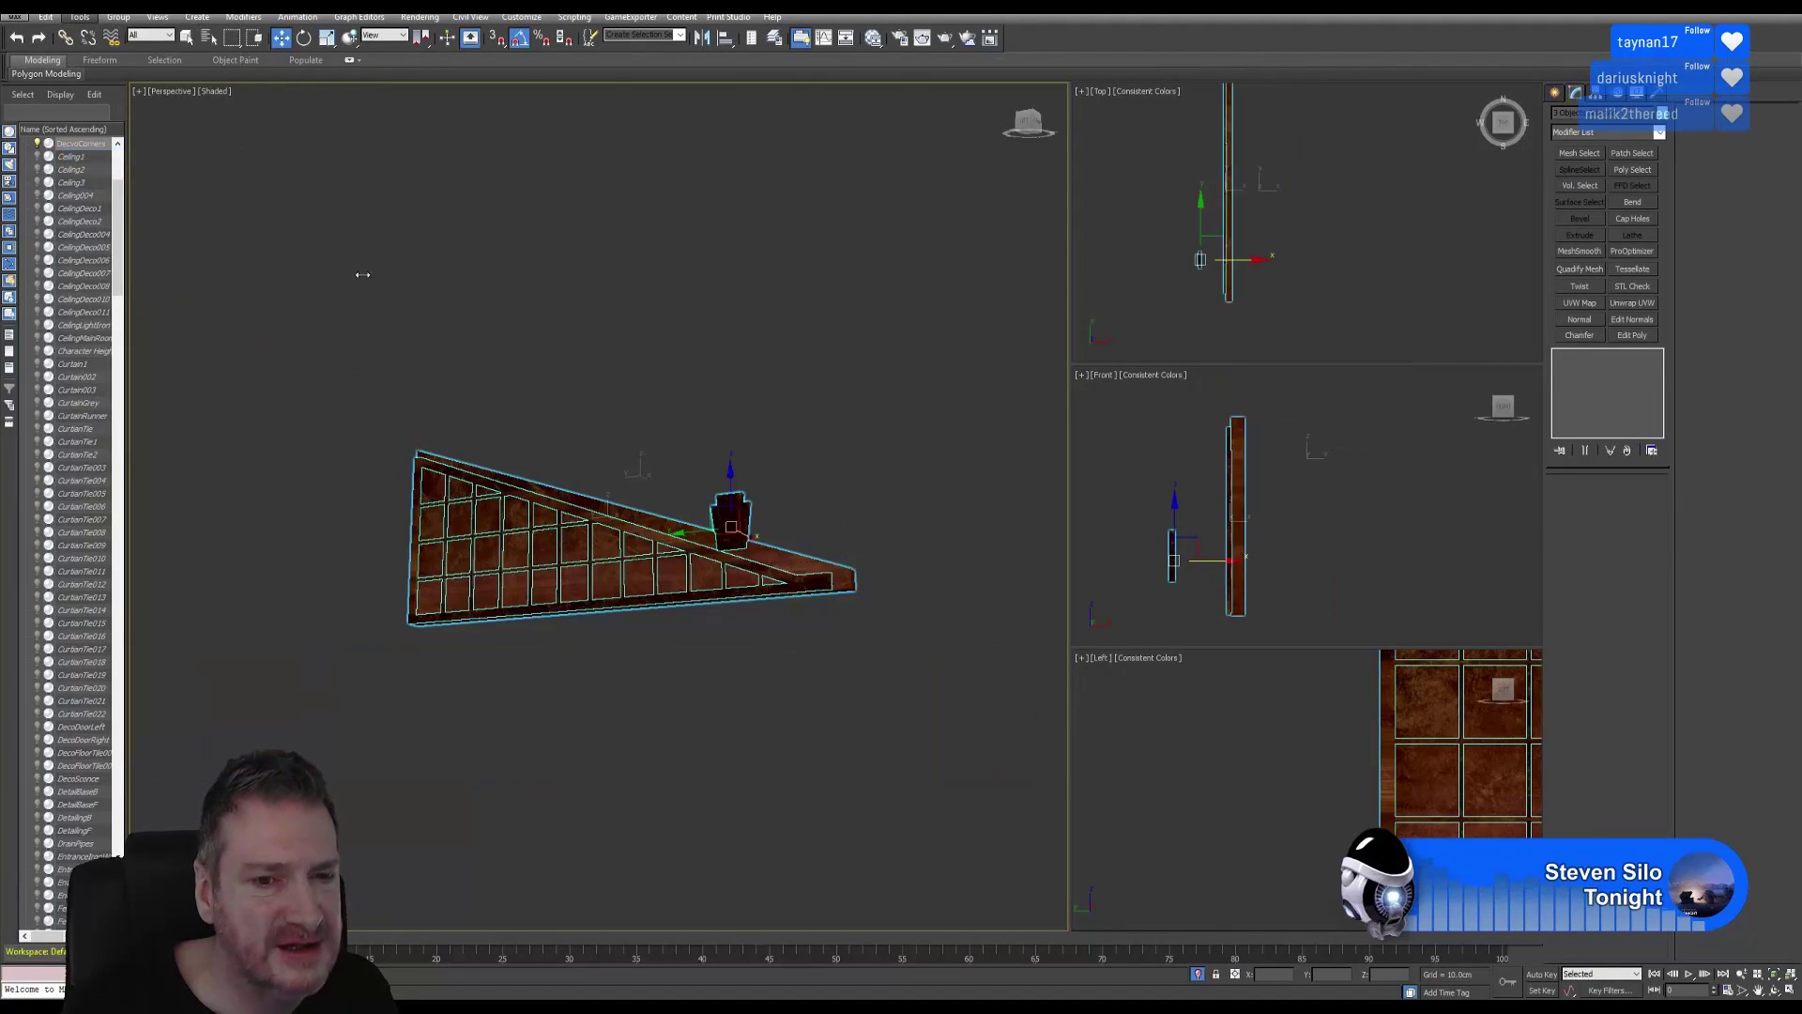
Select only the fan motif and move it along X against the outer face of the triangular panel.
left_click(770, 458)
left_click(731, 522)
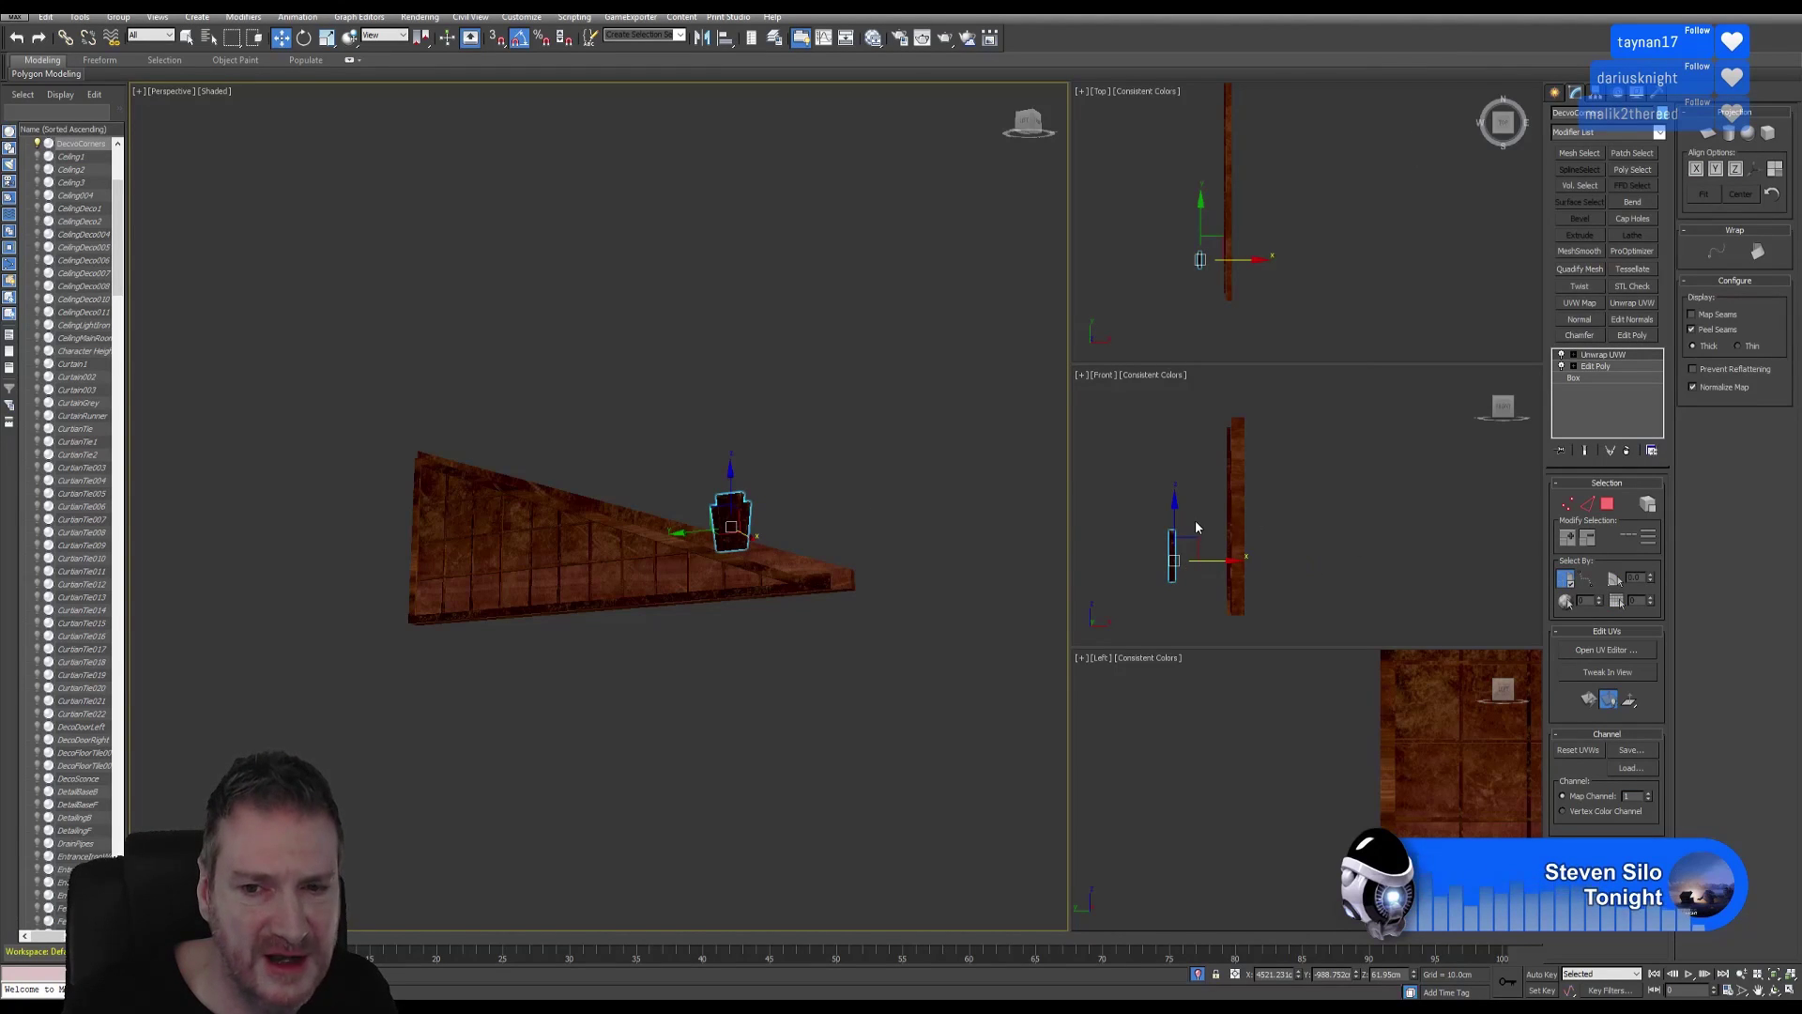
middle_click_drag(1197, 527, 1211, 523)
middle_click_drag(1260, 300, 1289, 298)
scroll(1269, 272, "up", 5)
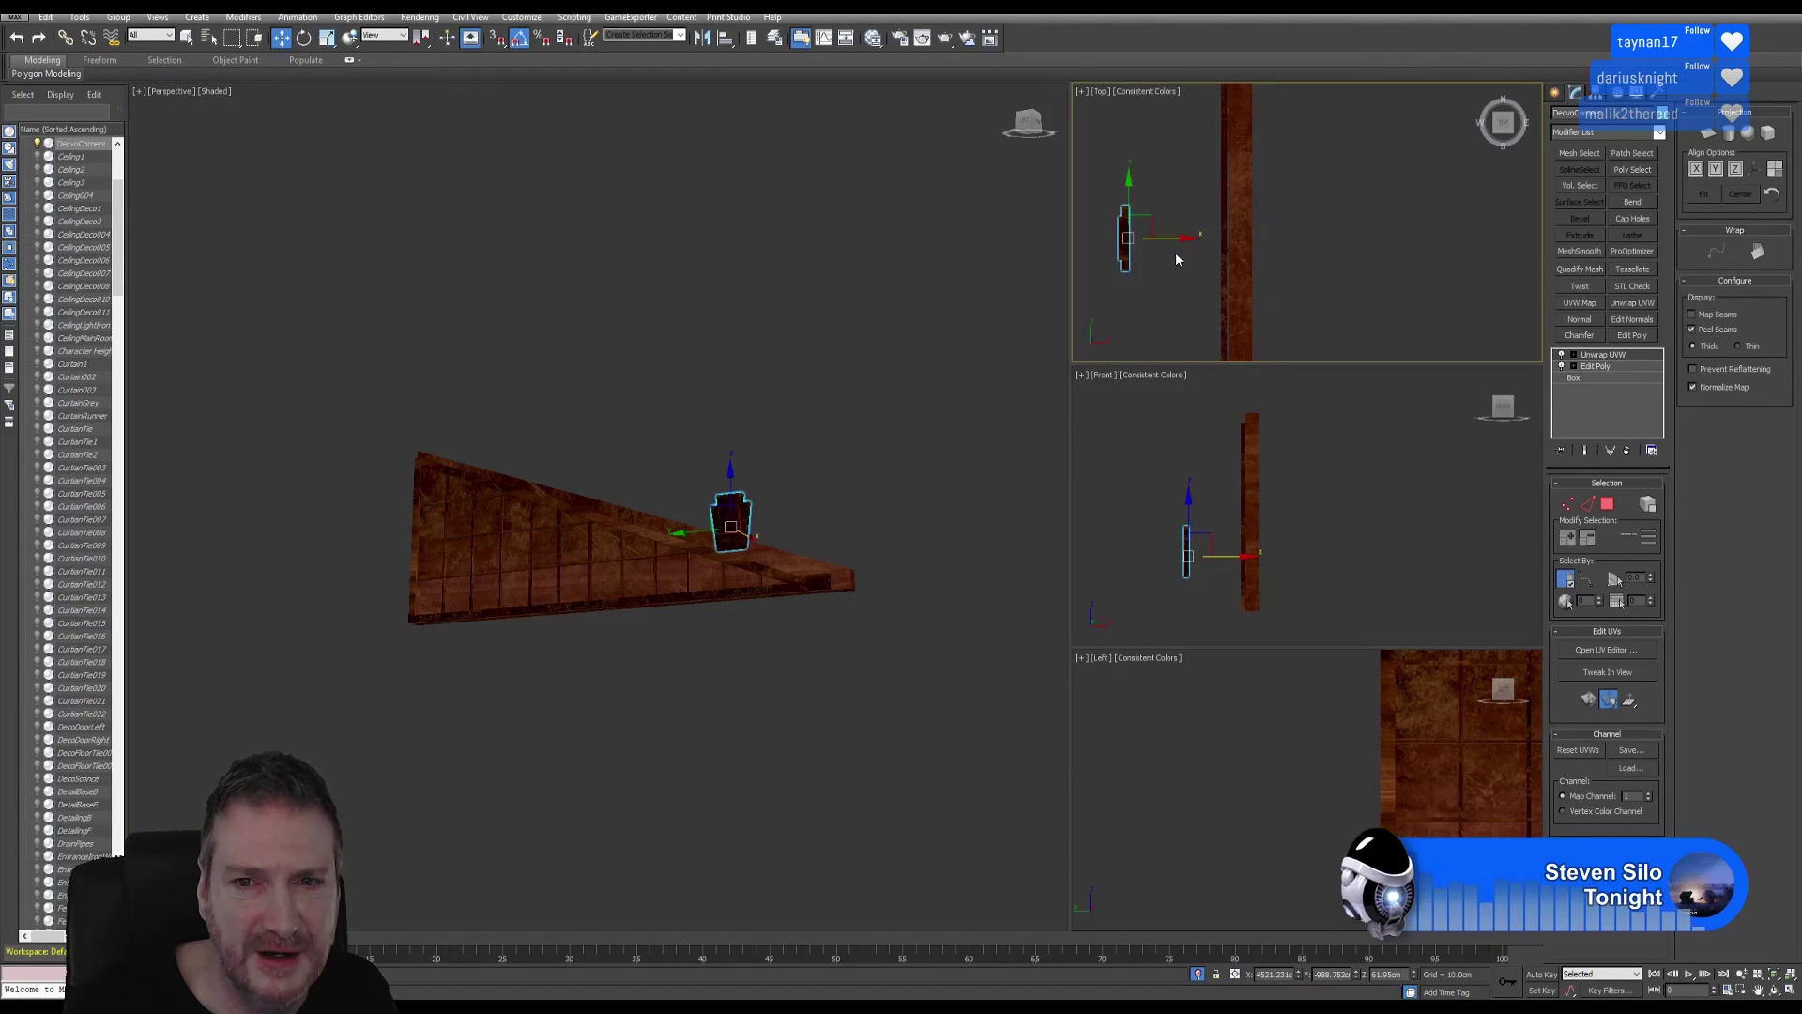
left_click_drag(1166, 235, 1254, 244)
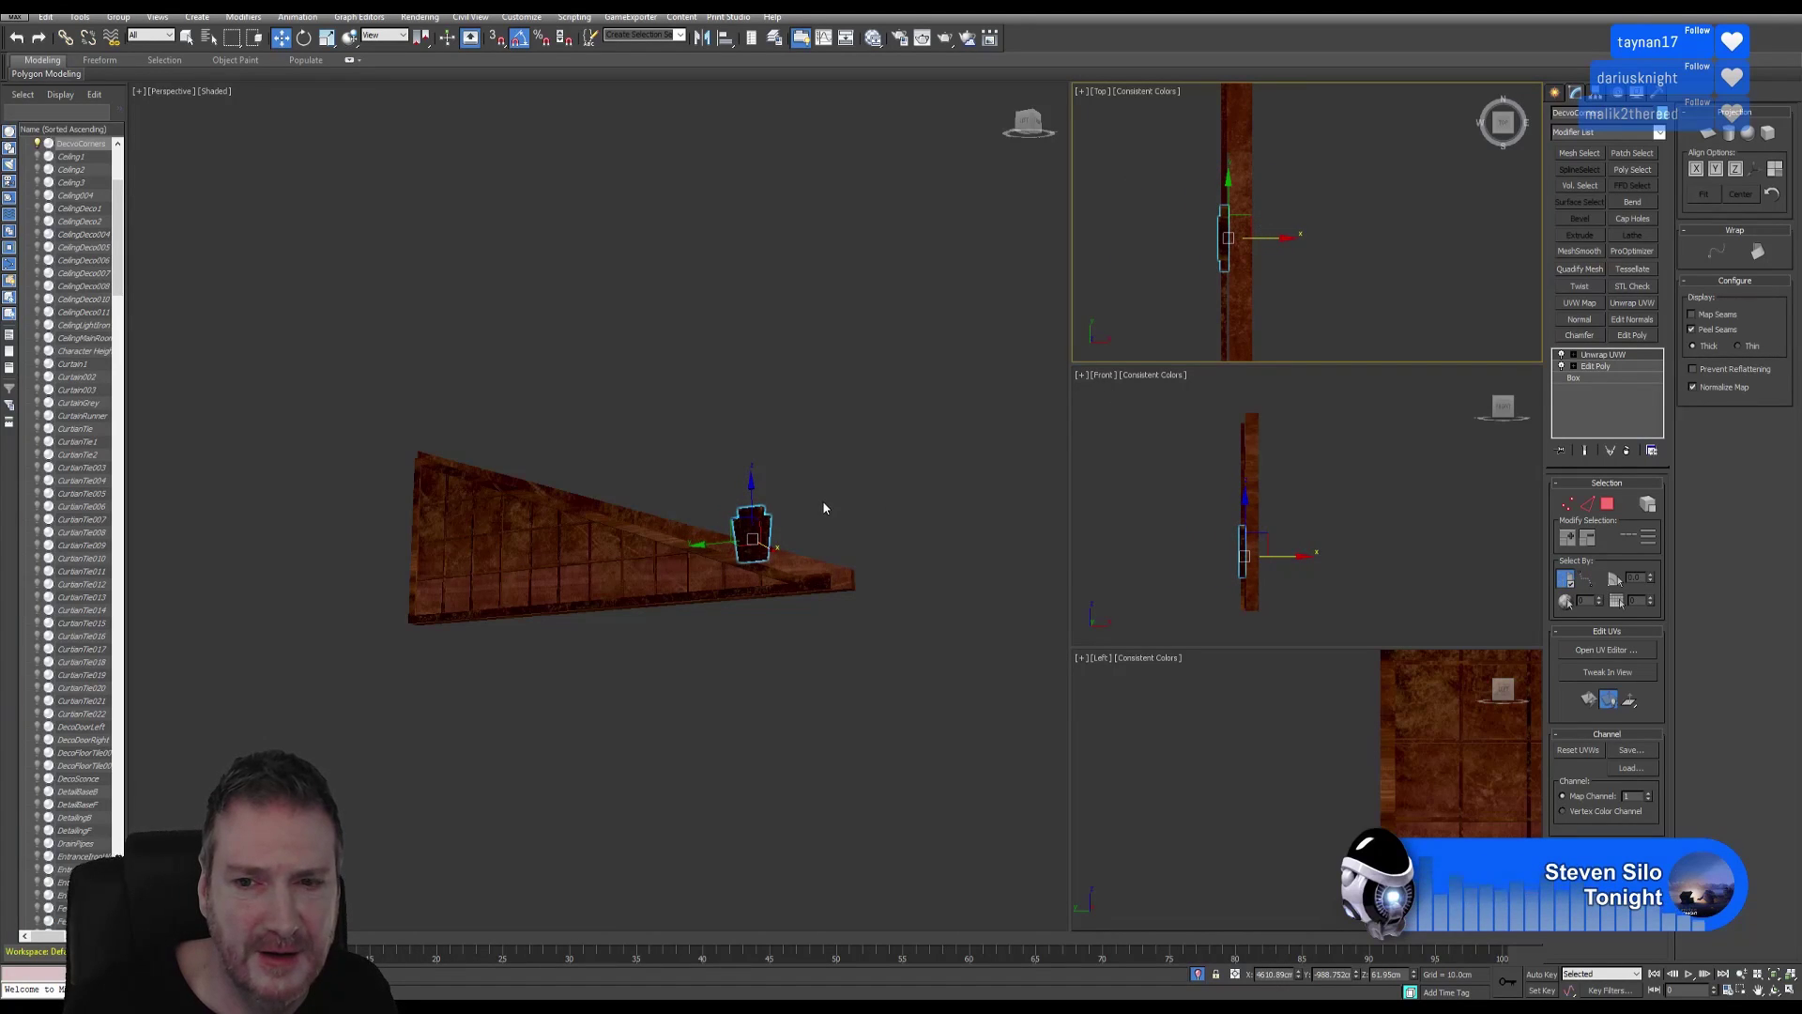
Maximize the Left view and move the fan motif horizontally to the second column of squares from the panel's tall end.
middle_click_drag(823, 503, 861, 556)
middle_click_drag(1315, 787, 1181, 820)
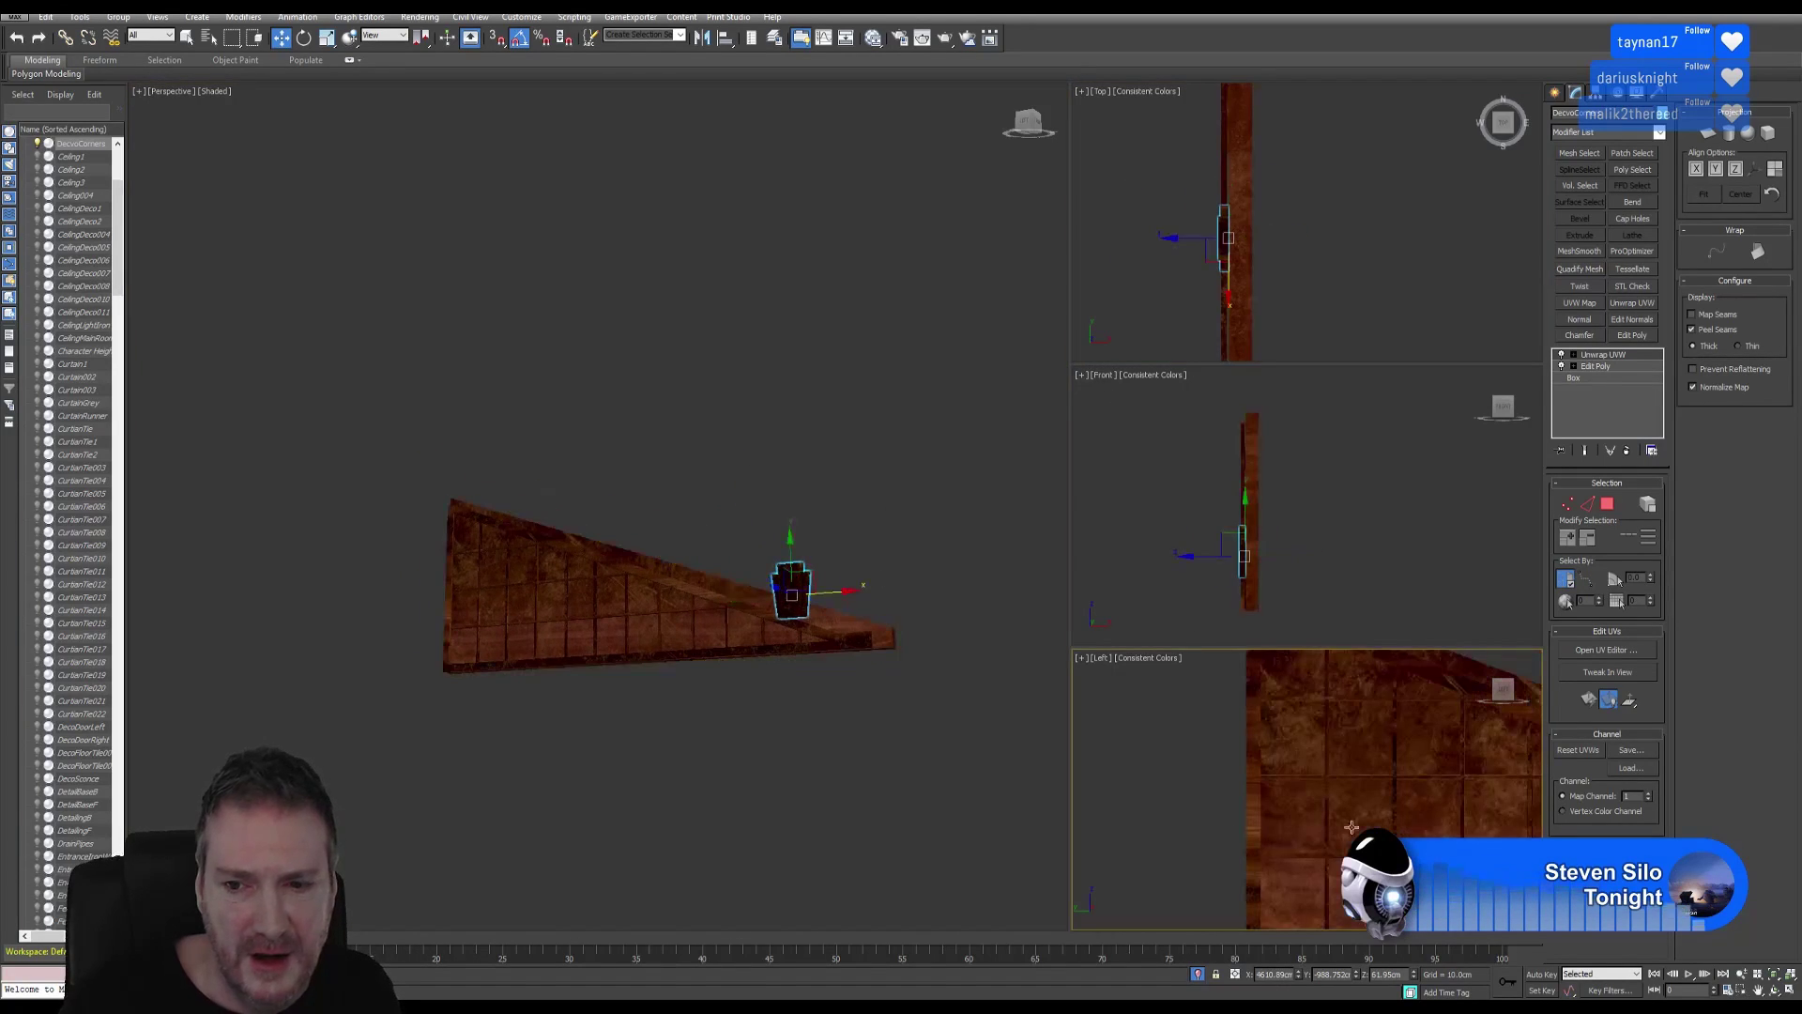
left_click(1791, 990)
middle_click_drag(1271, 722, 776, 700)
scroll(781, 700, "down", 5)
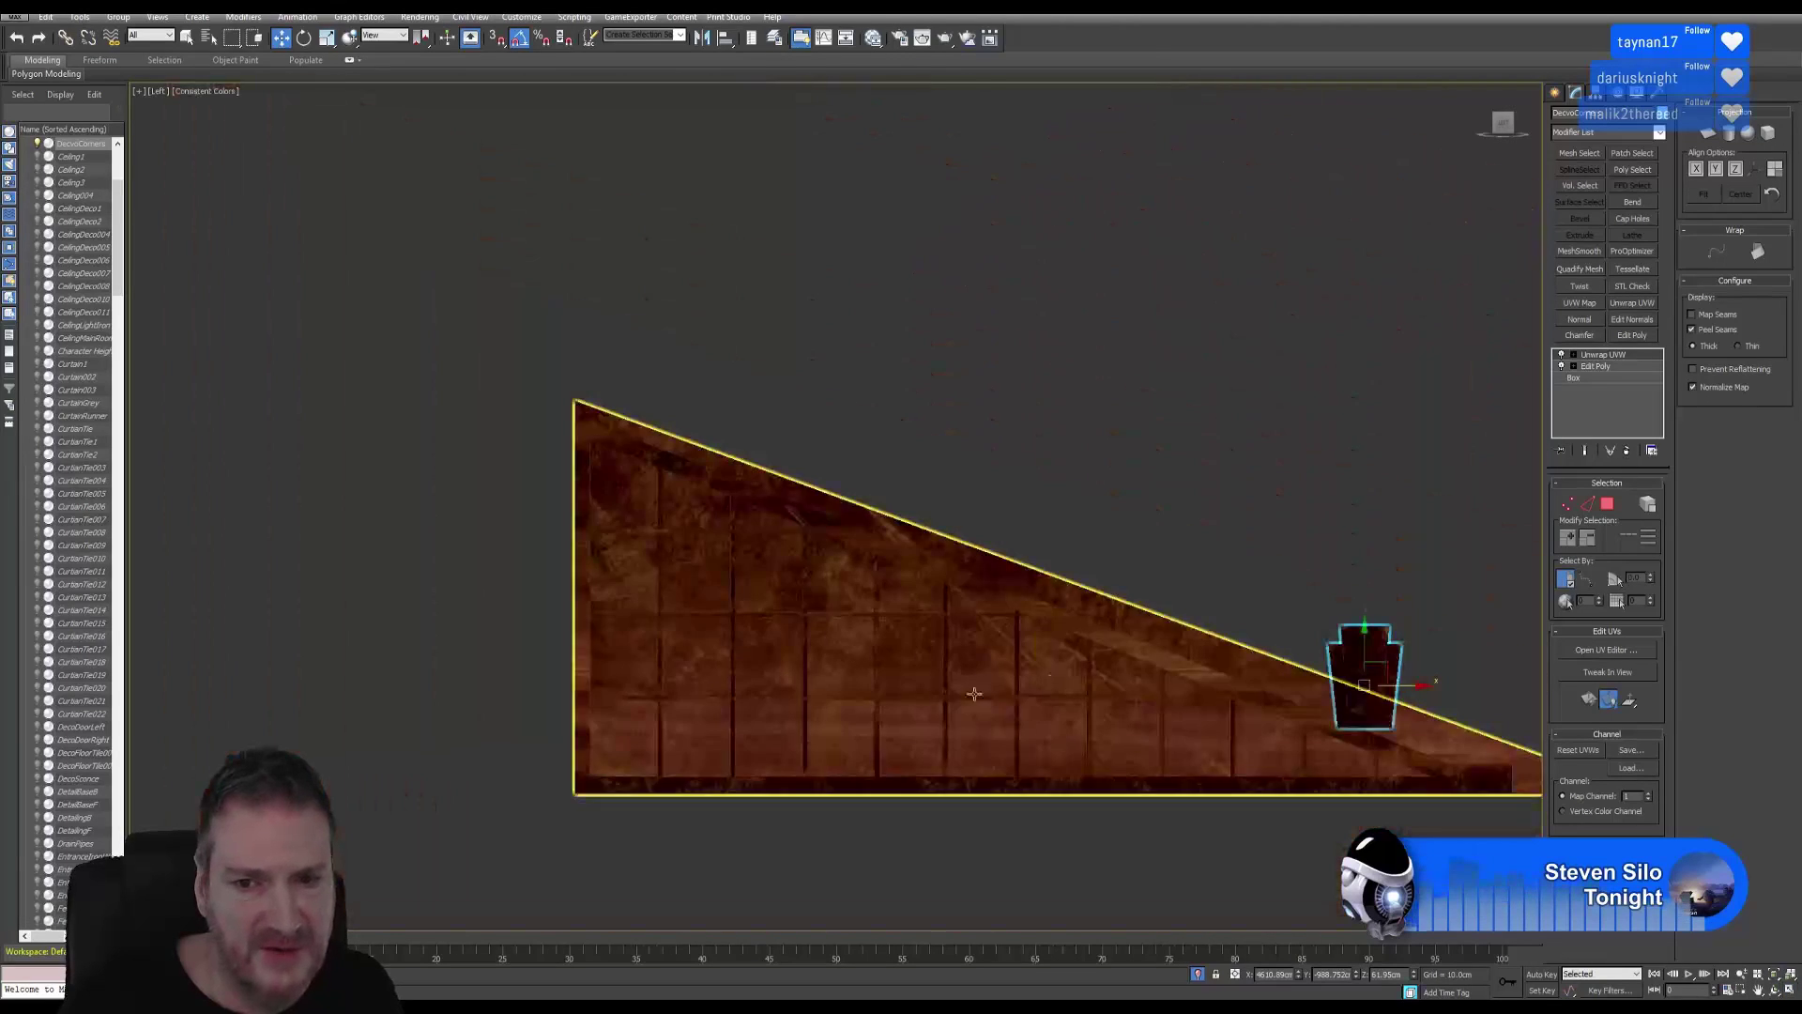
middle_click_drag(1166, 663, 963, 608)
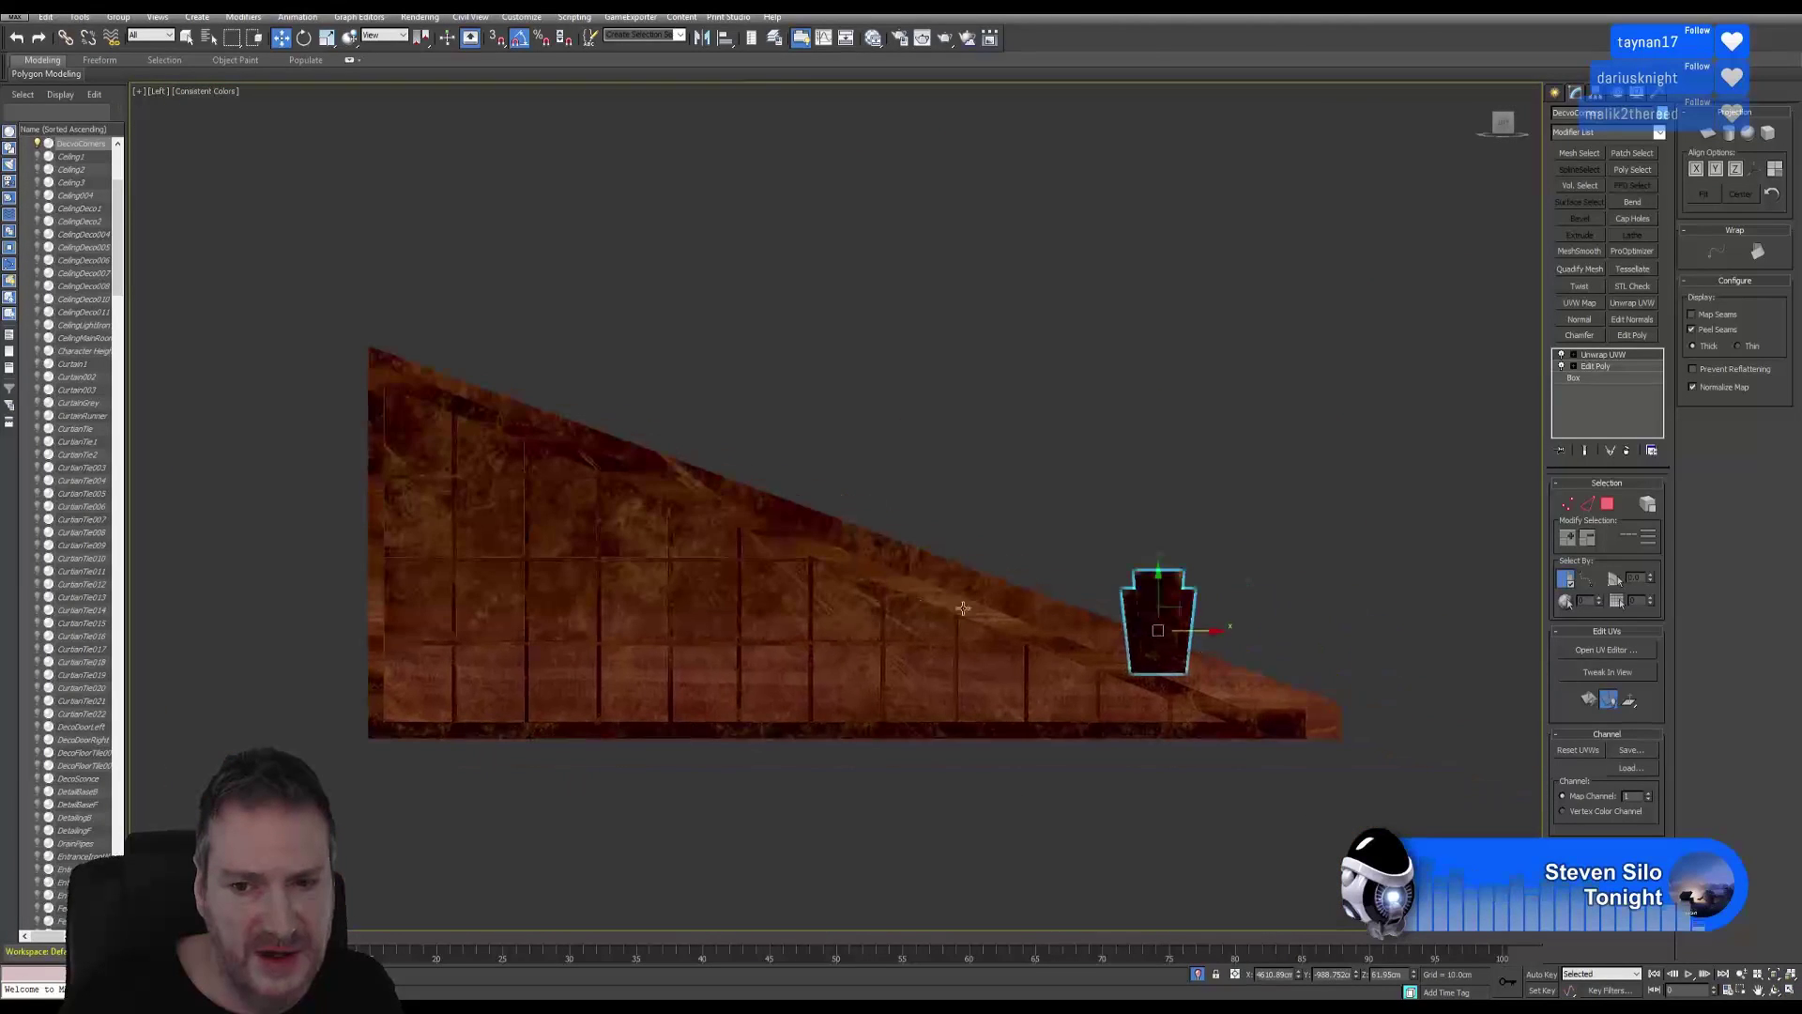
left_click(777, 616)
left_click(1303, 508)
left_click(1178, 629)
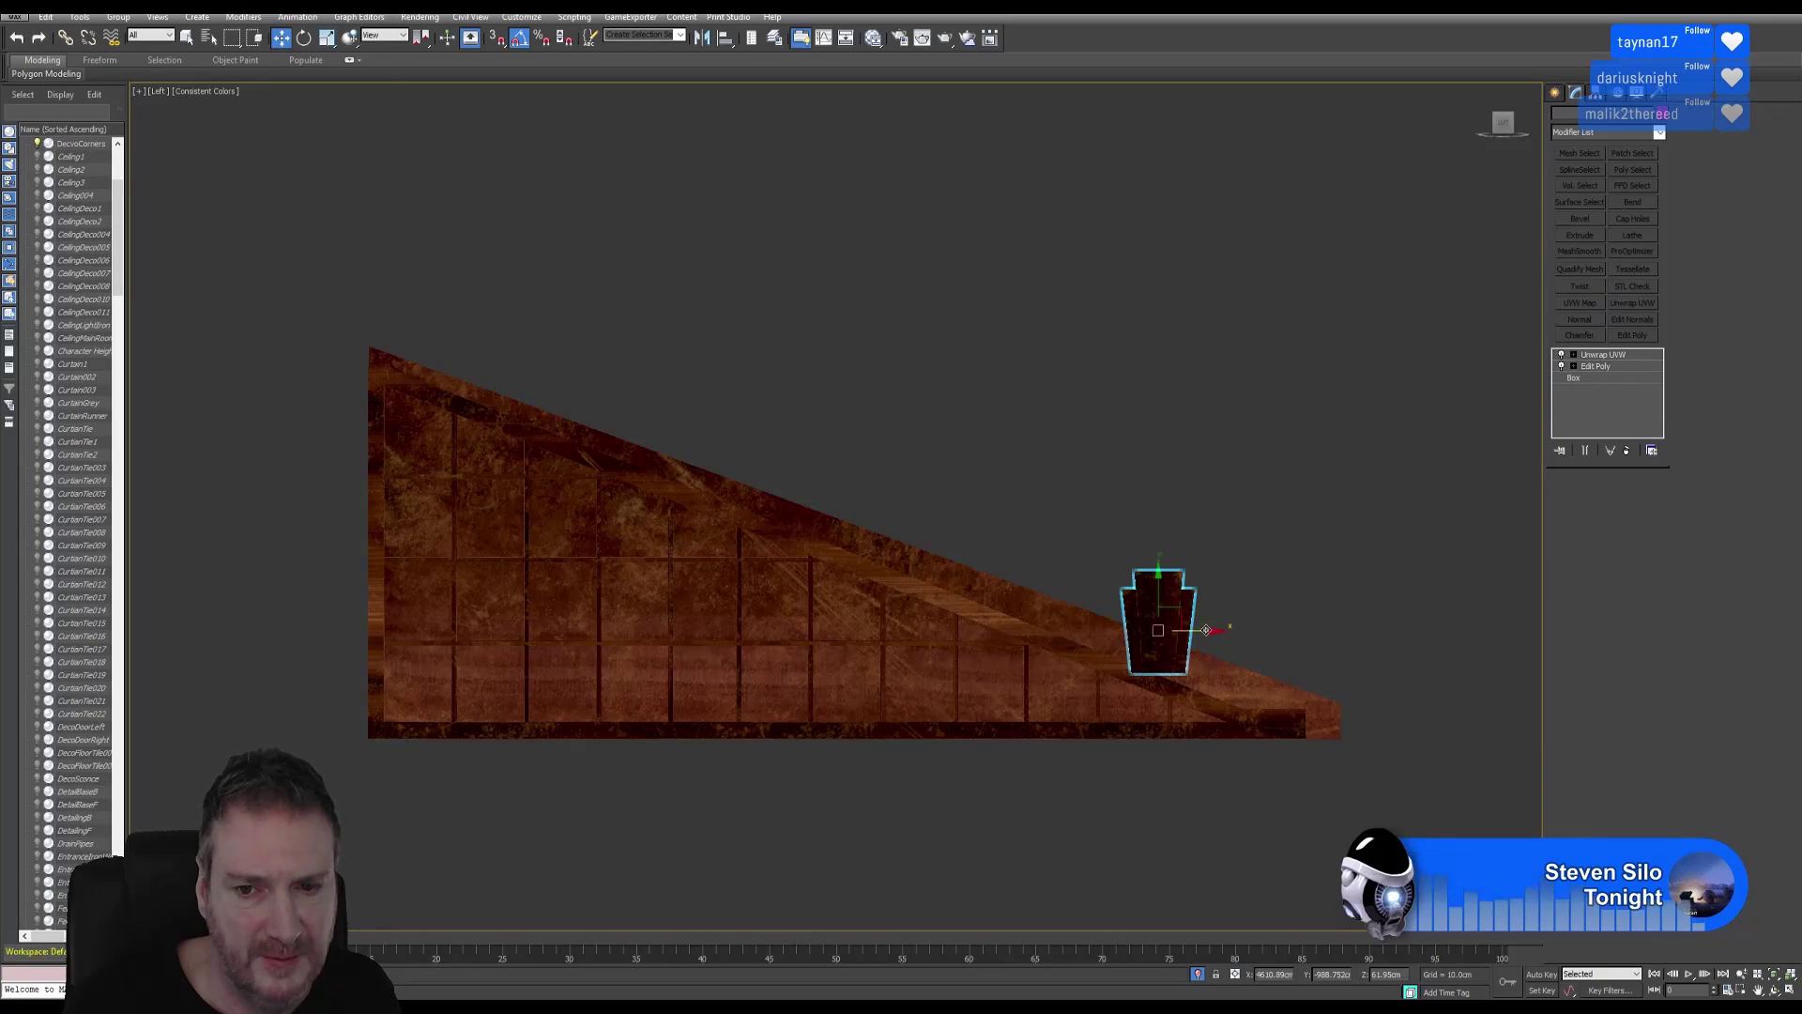
left_click_drag(1206, 630, 531, 629)
Scale the fan motif down uniformly to less than half its size so it fits within one panel square.
middle_click_drag(532, 629, 793, 630)
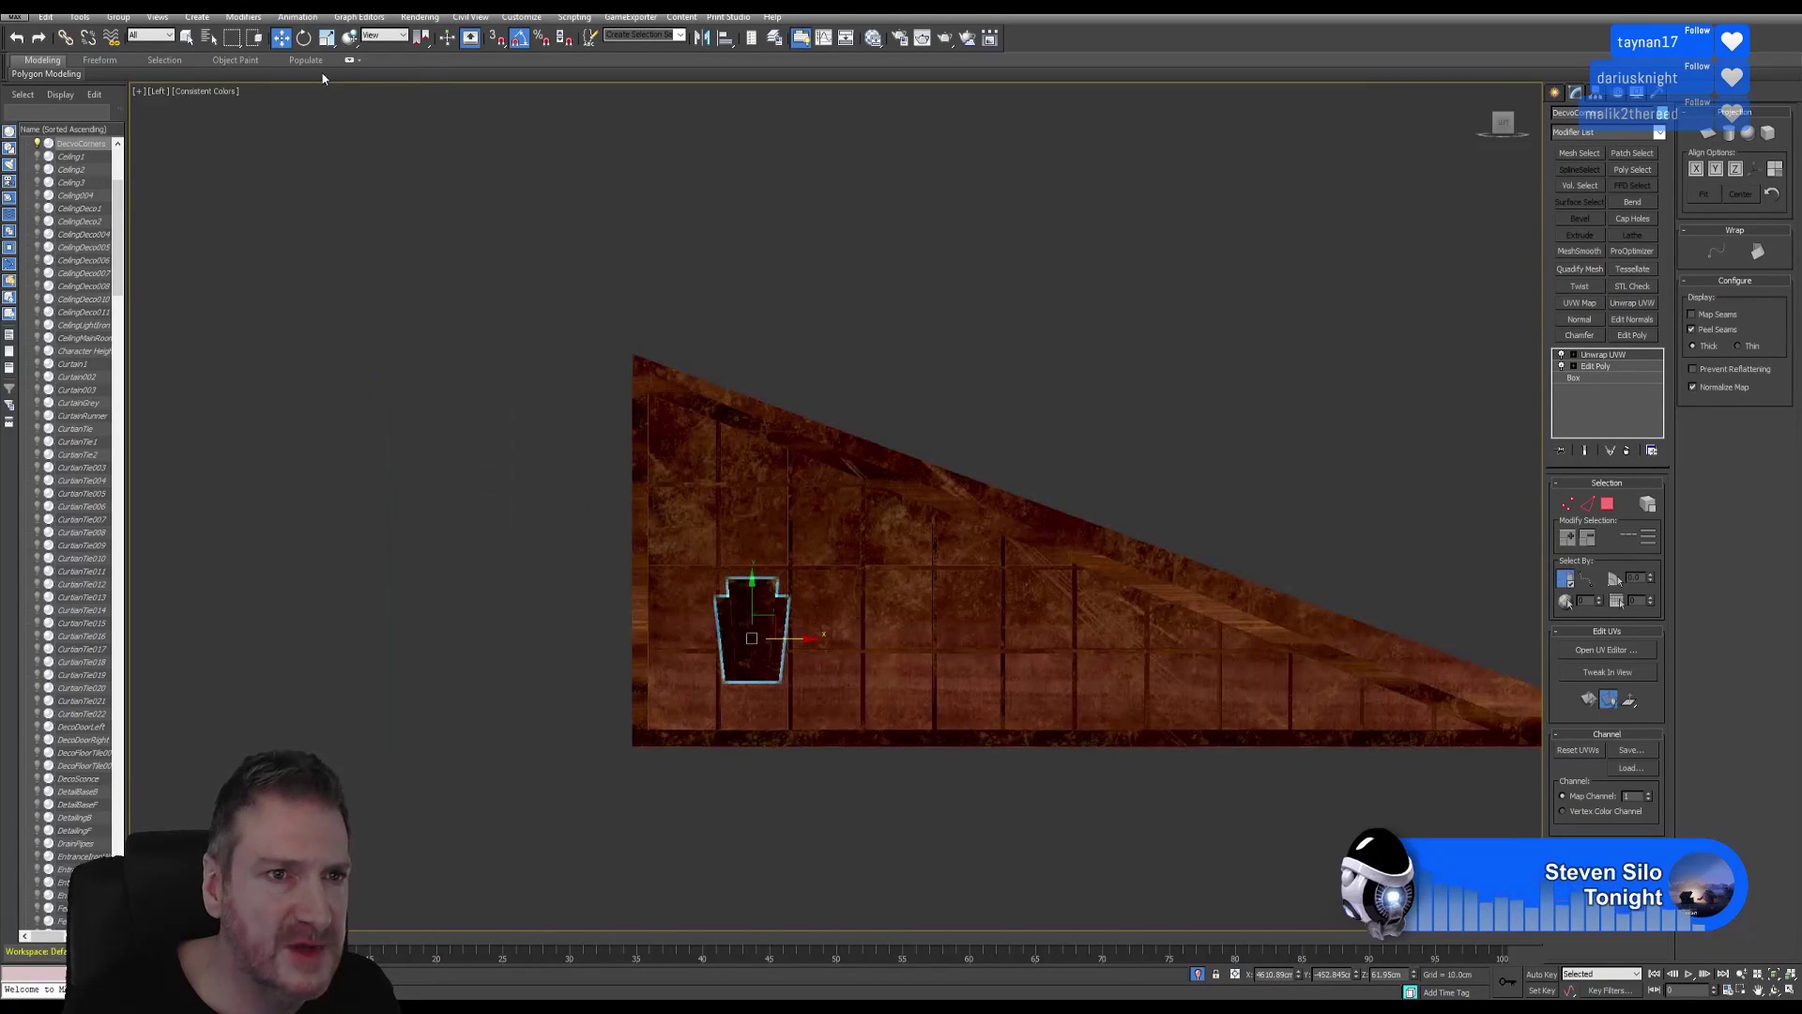
key("r")
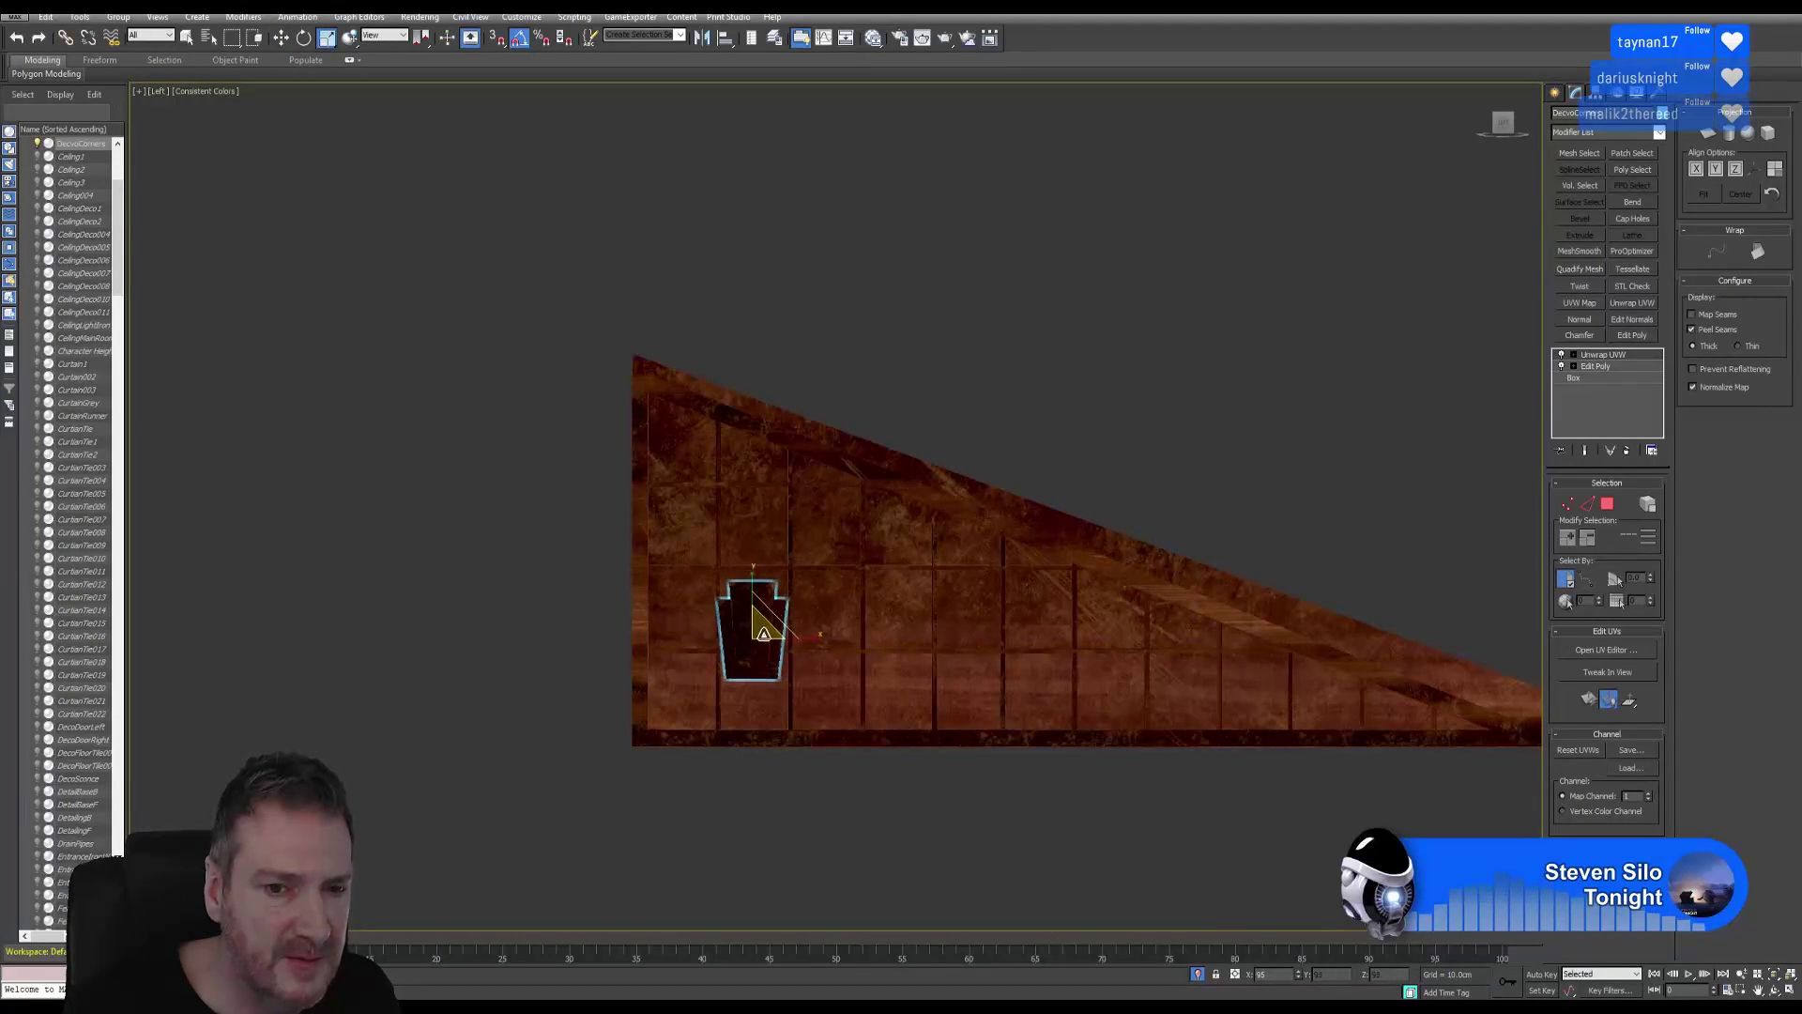
left_click_drag(764, 633, 756, 687)
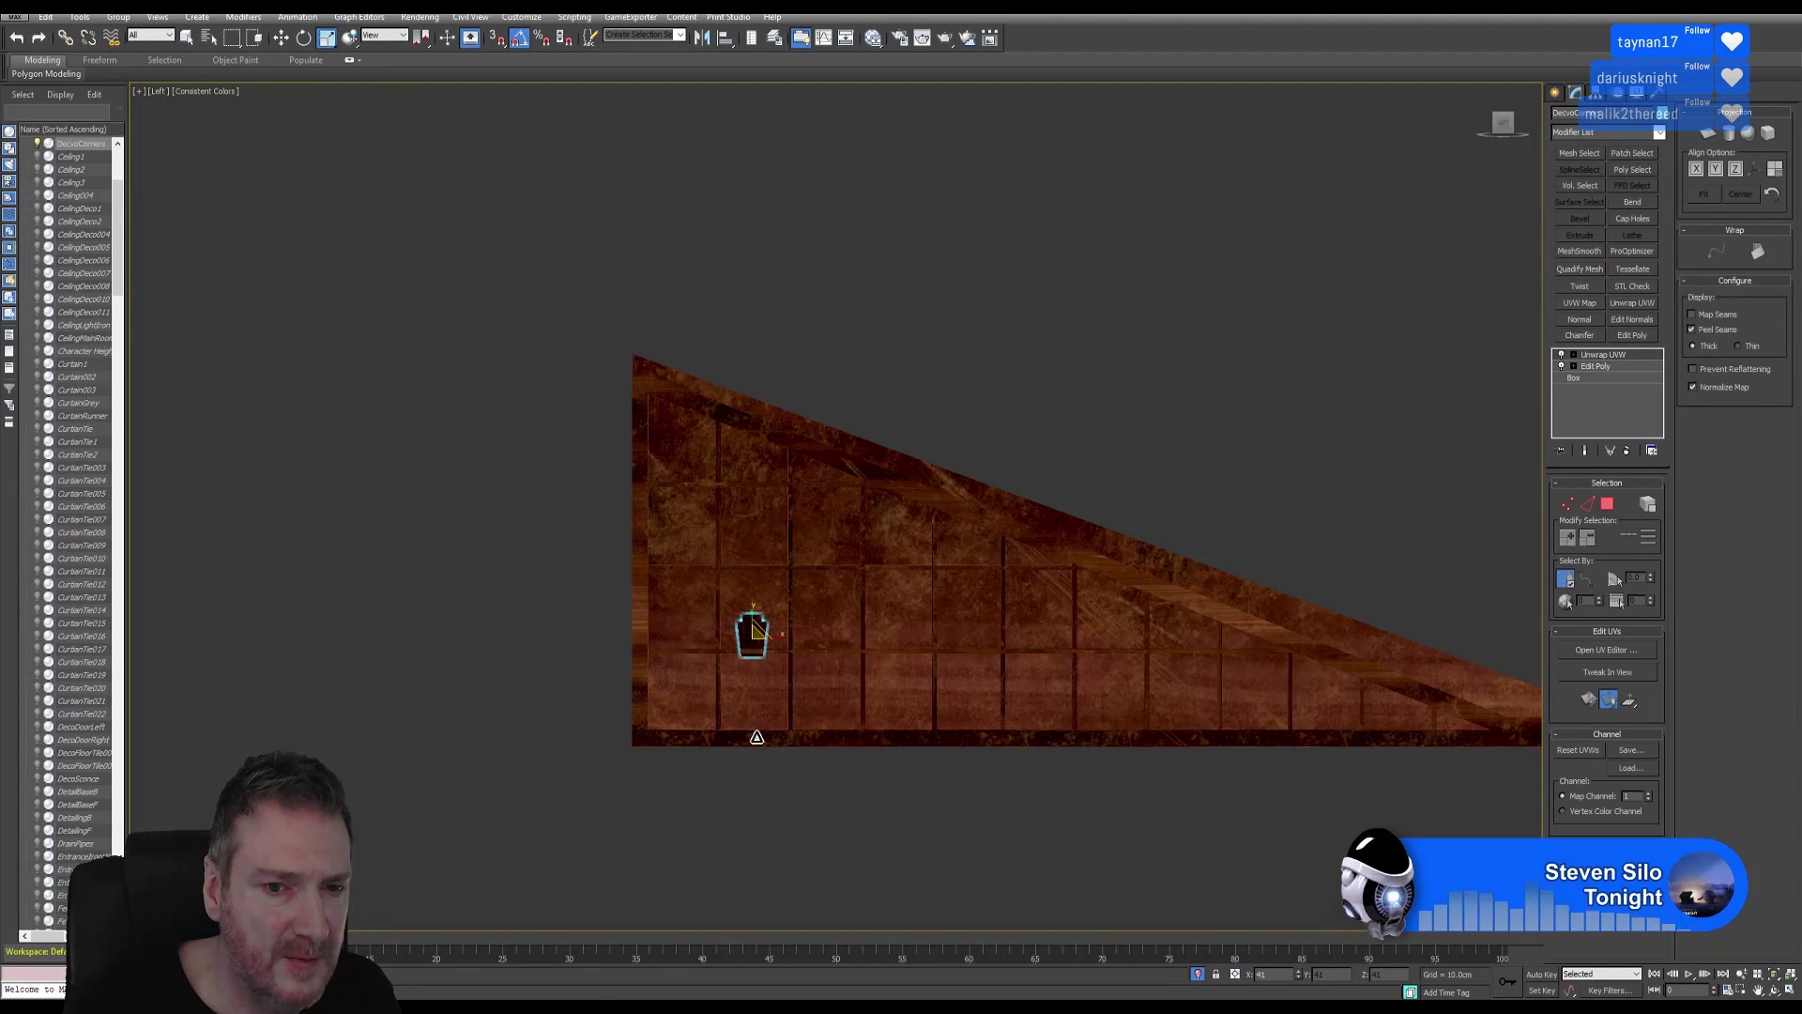
Move the fan motif up within the second row of squares from the panel's bottom and rotate it about 45° clockwise.
left_click_drag(756, 737, 756, 738)
left_click(280, 38)
scroll(753, 522, "up", 6)
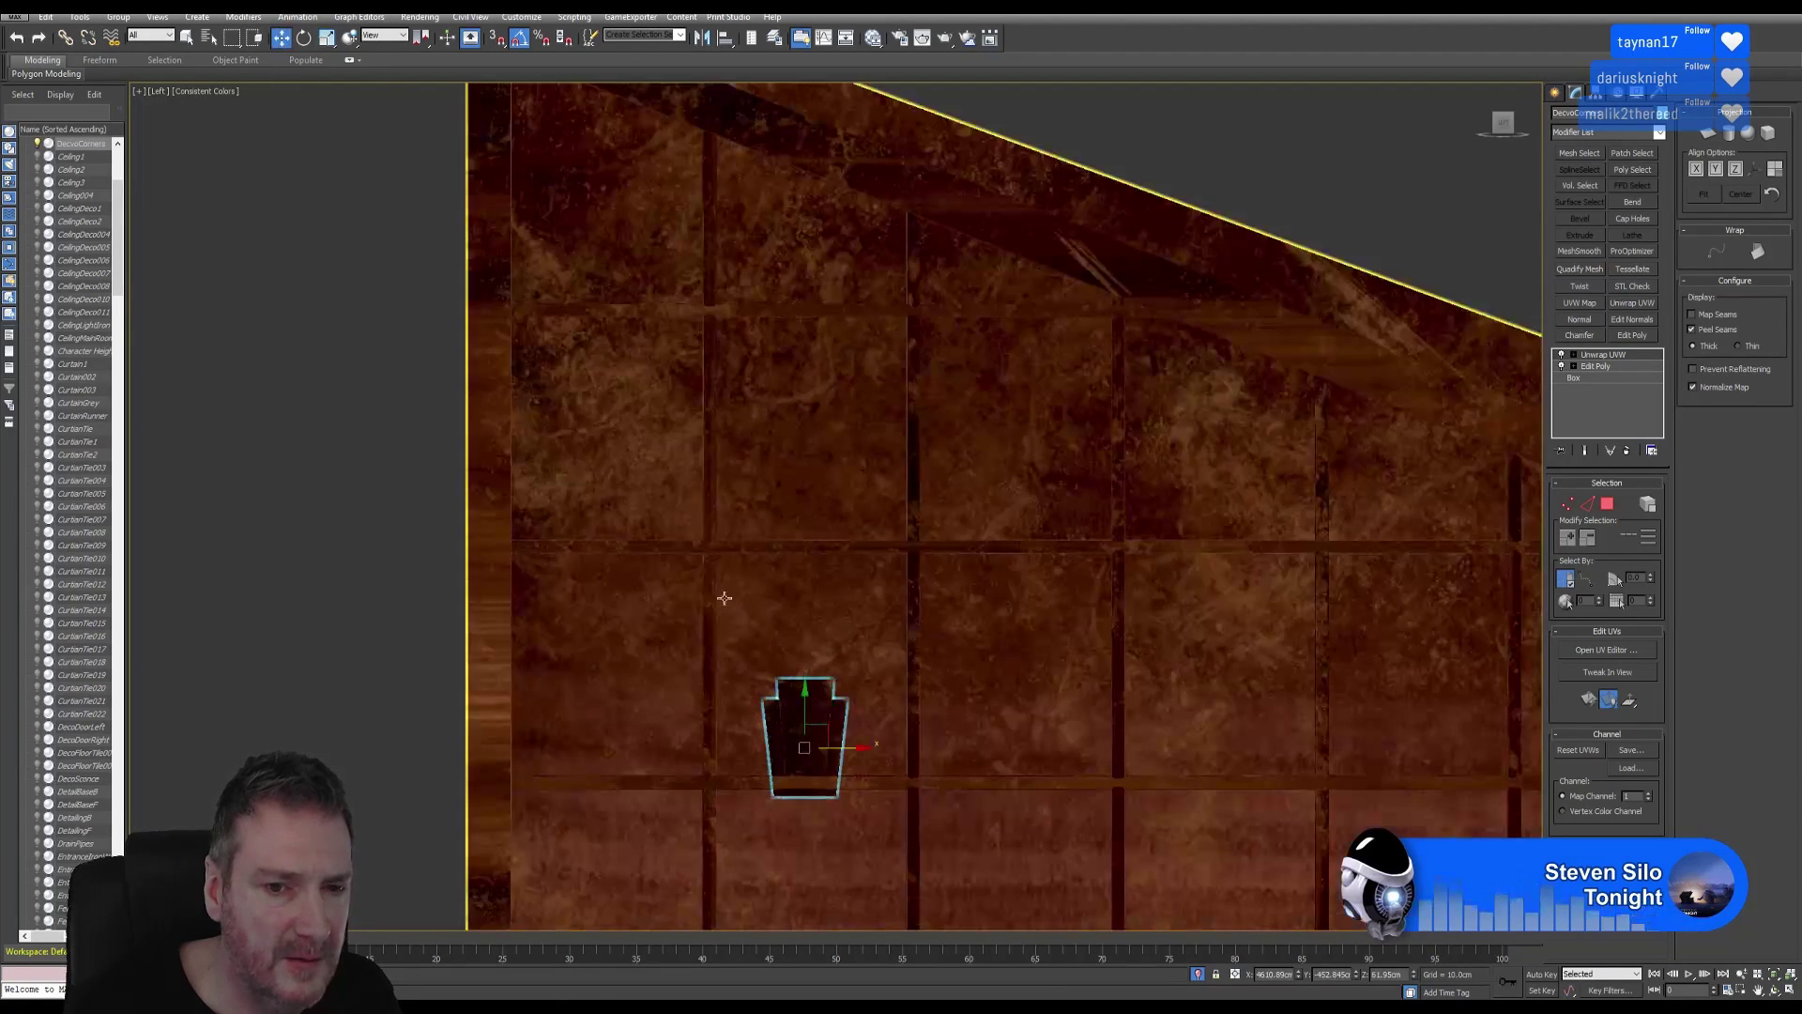
left_click_drag(807, 619, 807, 486)
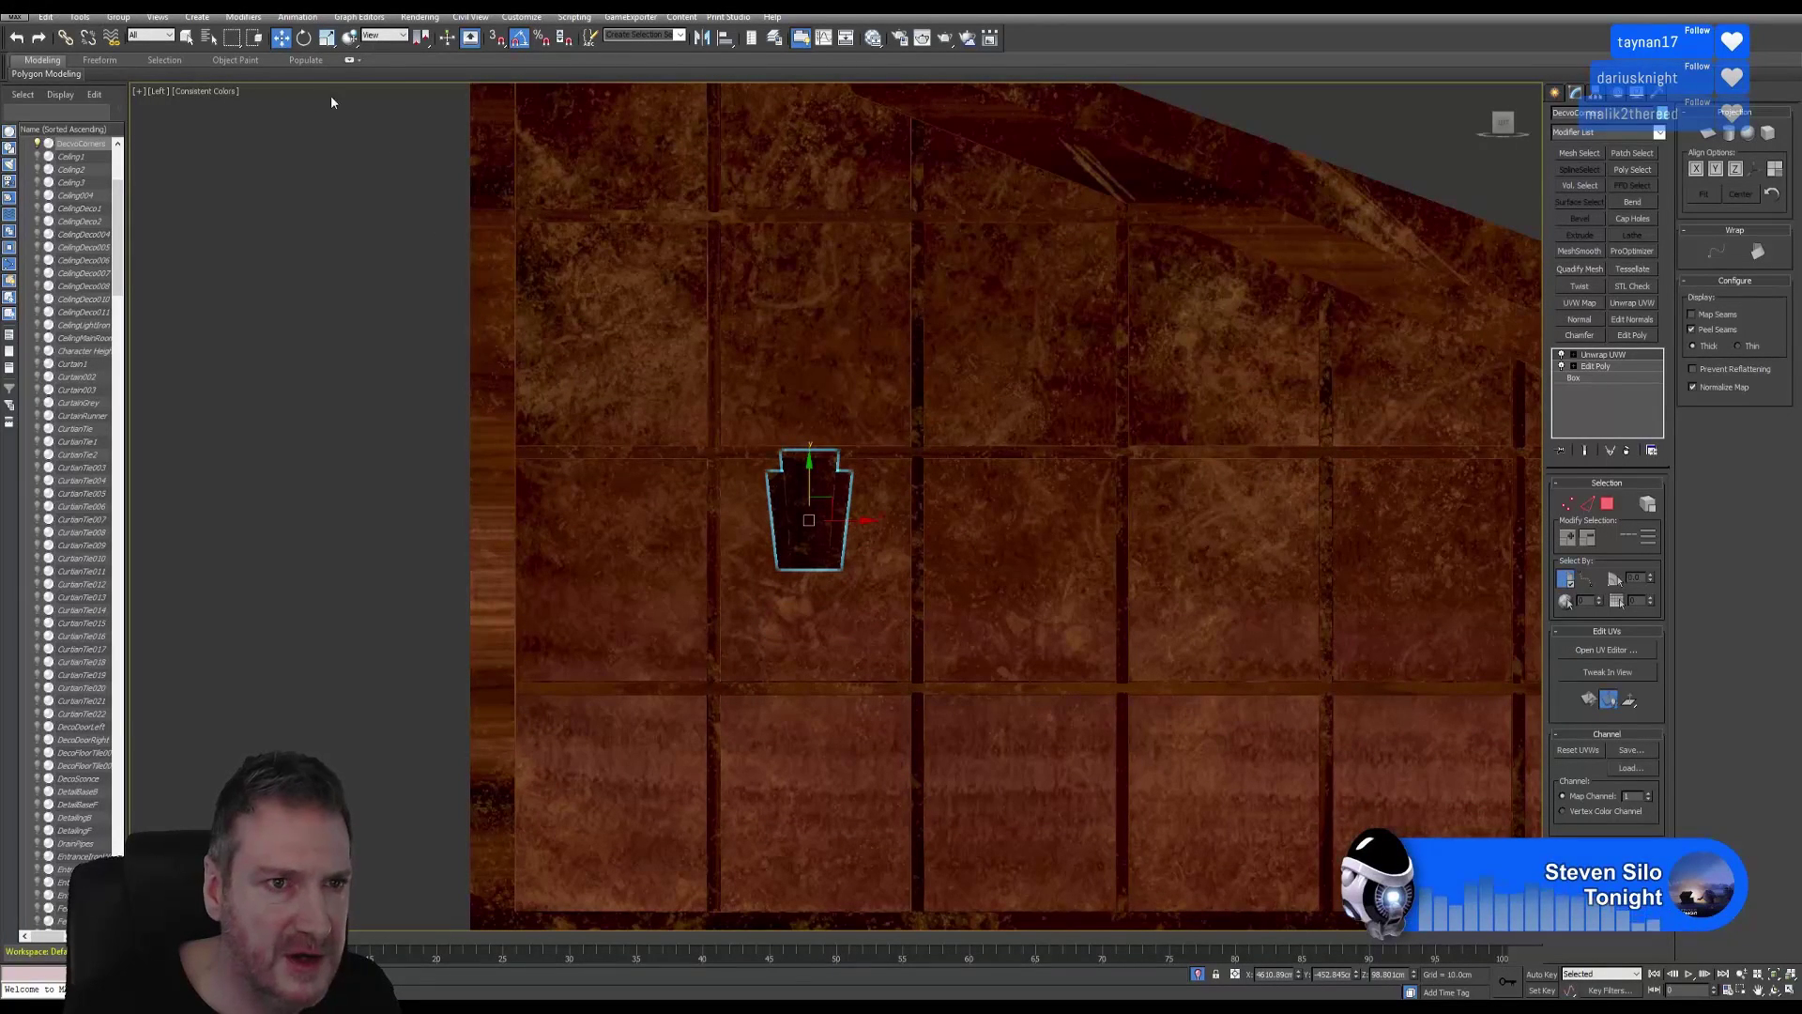
key("e")
left_click_drag(851, 486, 882, 502)
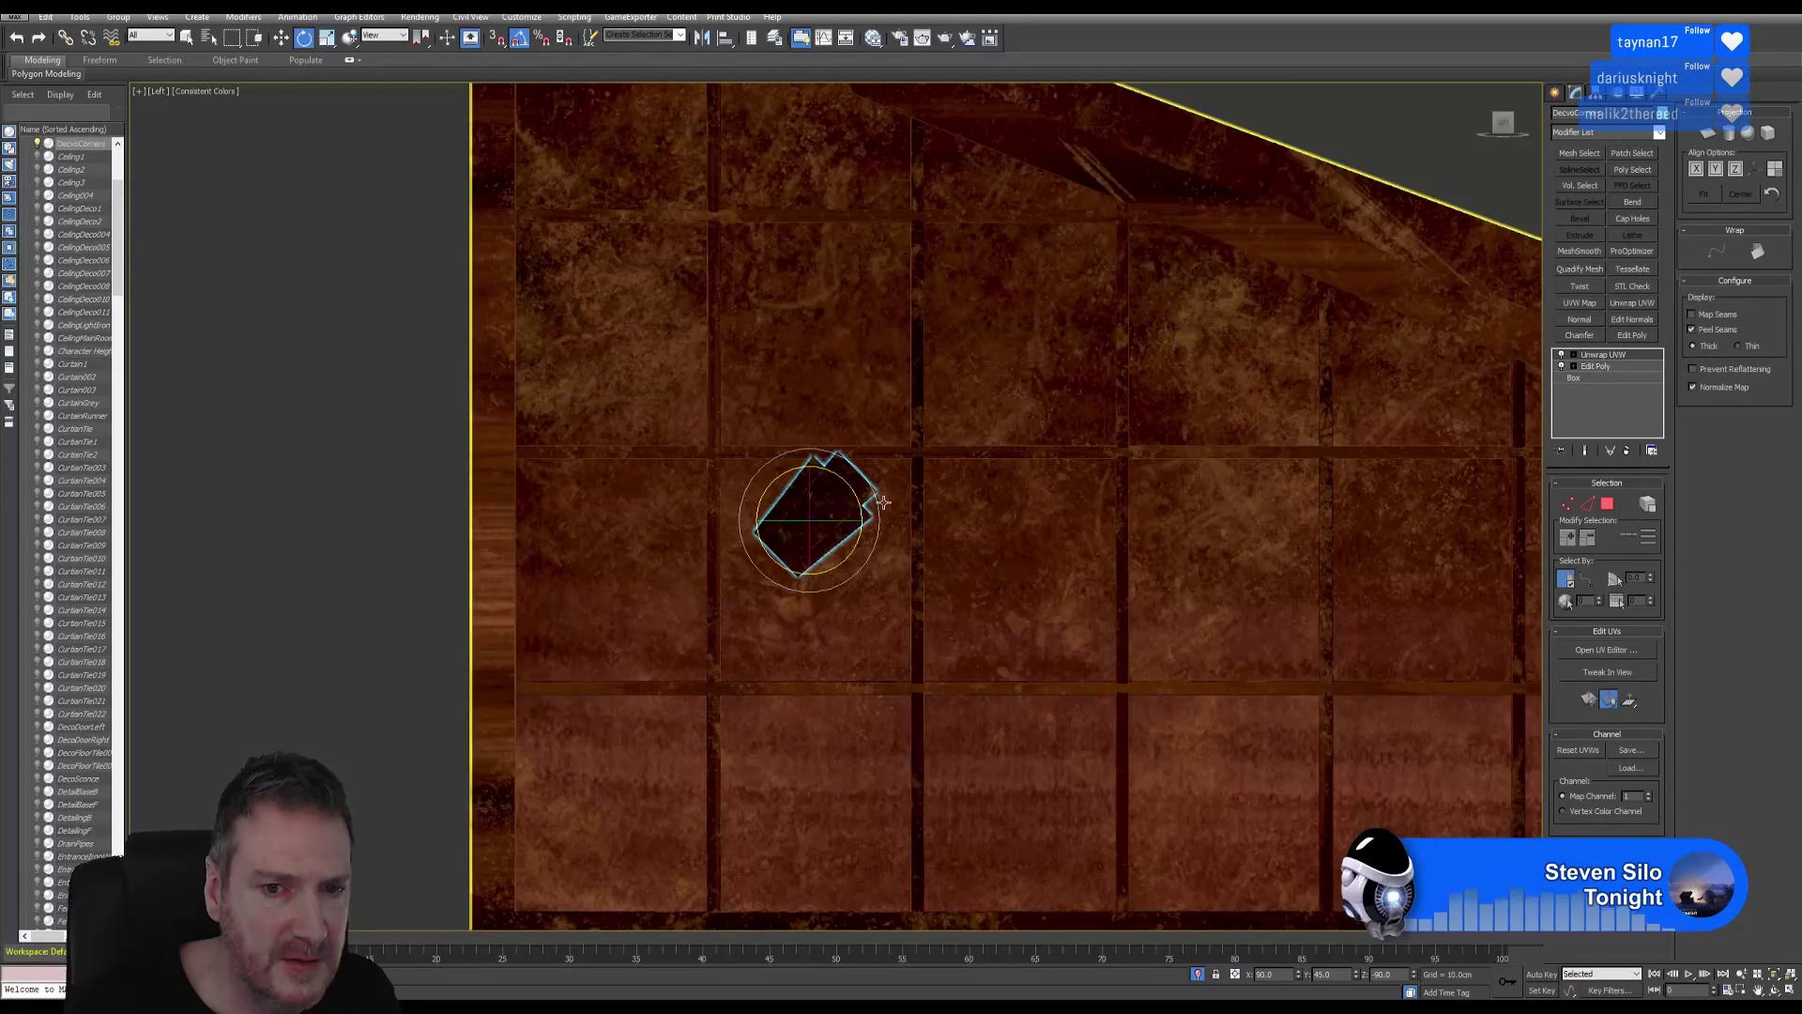
Move the rotated fan motif to its square's lower-left corner and scale it down uniformly to about 70%.
left_click(281, 37)
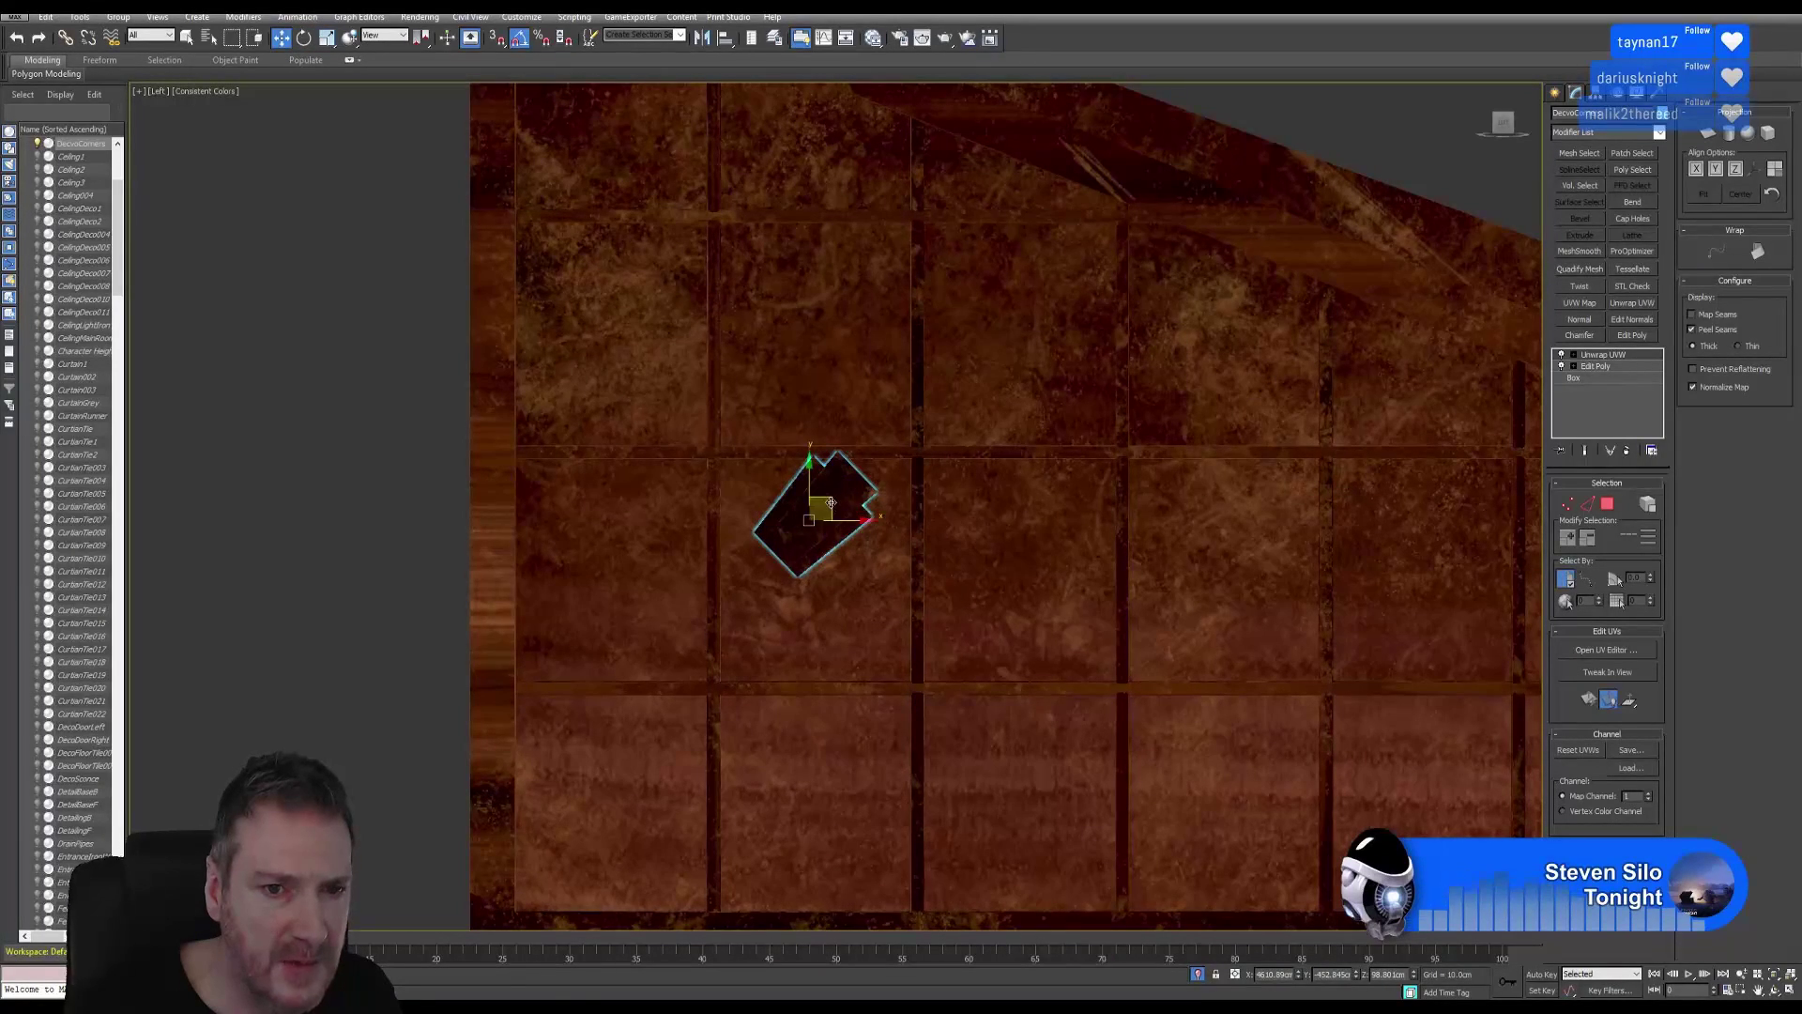
left_click_drag(831, 503, 772, 627)
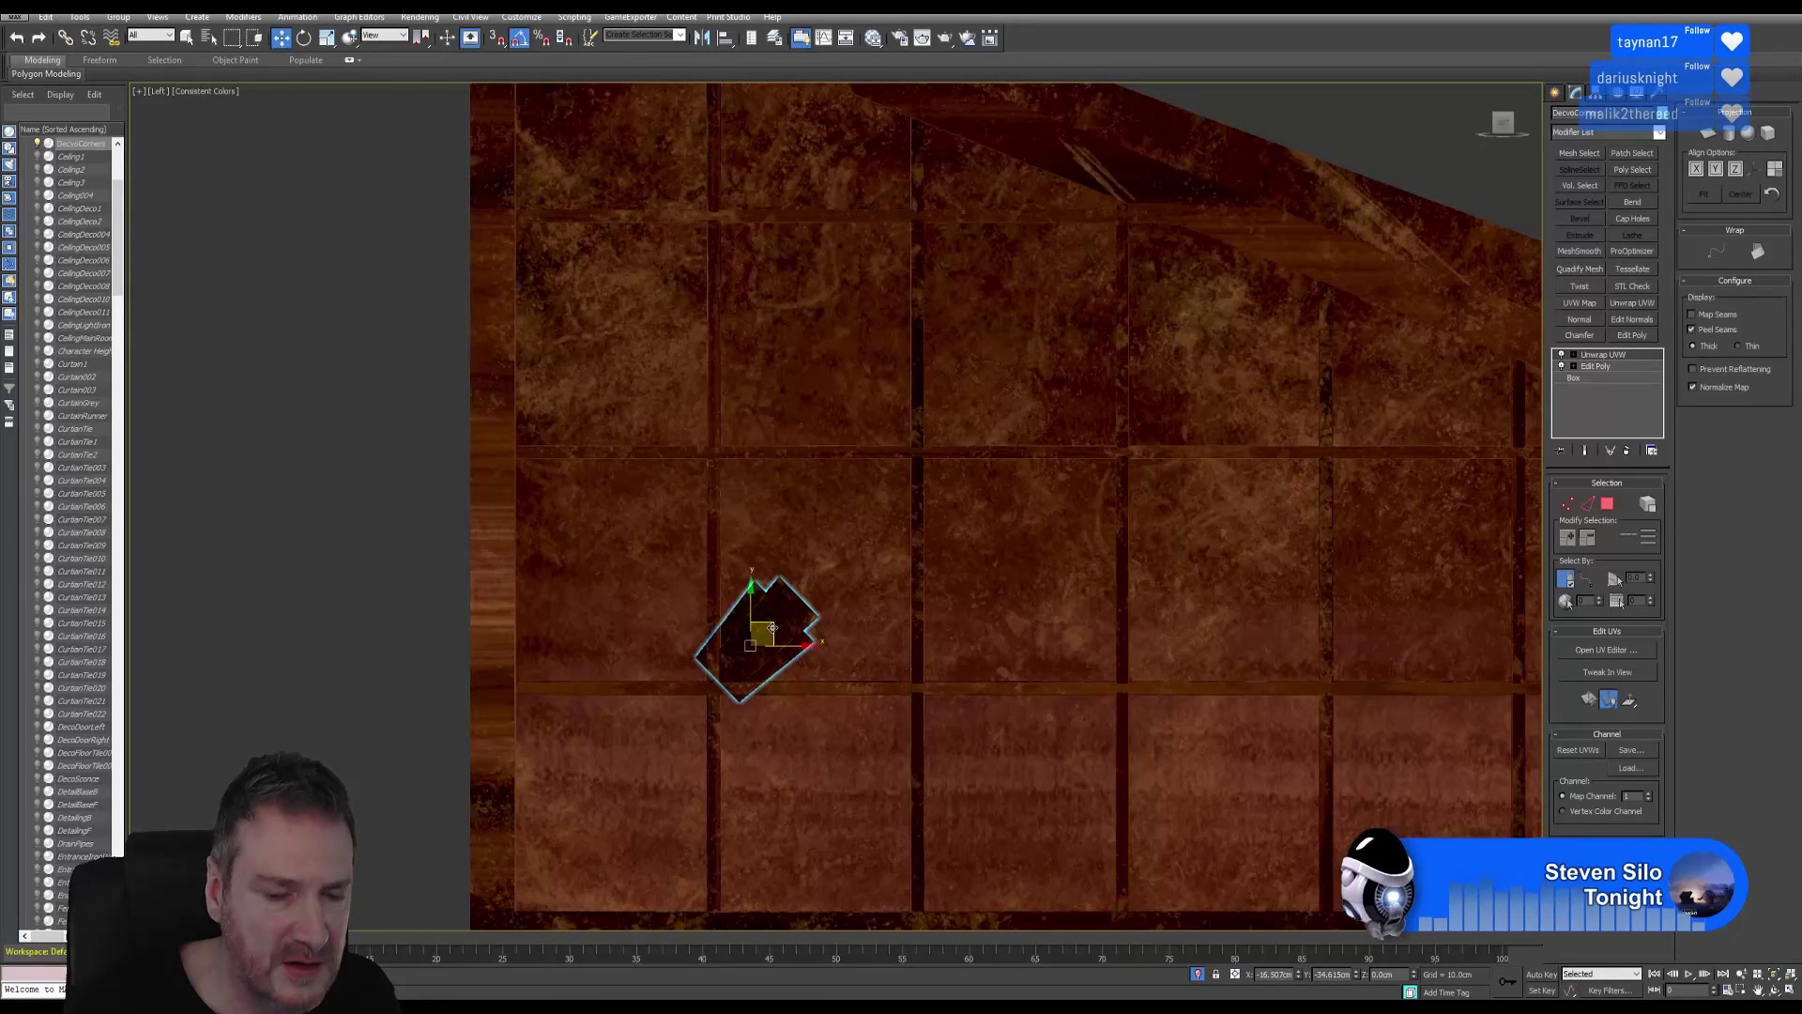
middle_click_drag(835, 581, 864, 522)
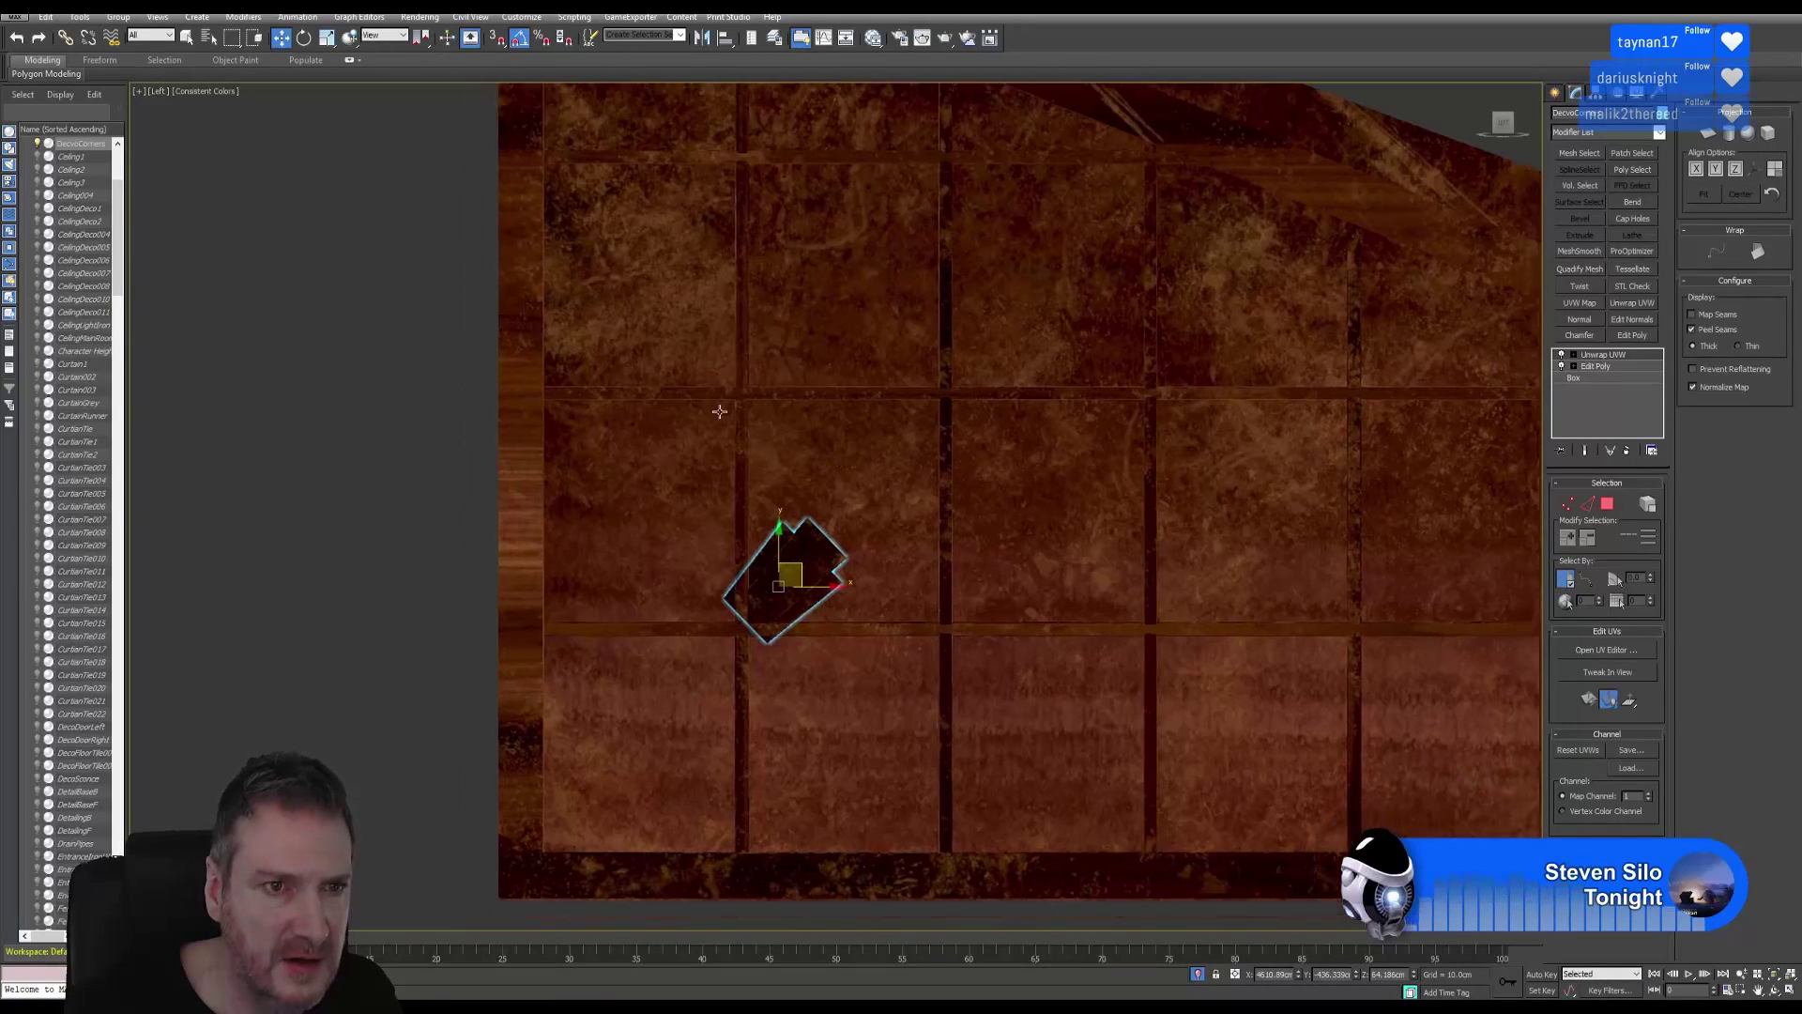
left_click(326, 38)
left_click_drag(788, 579, 781, 613)
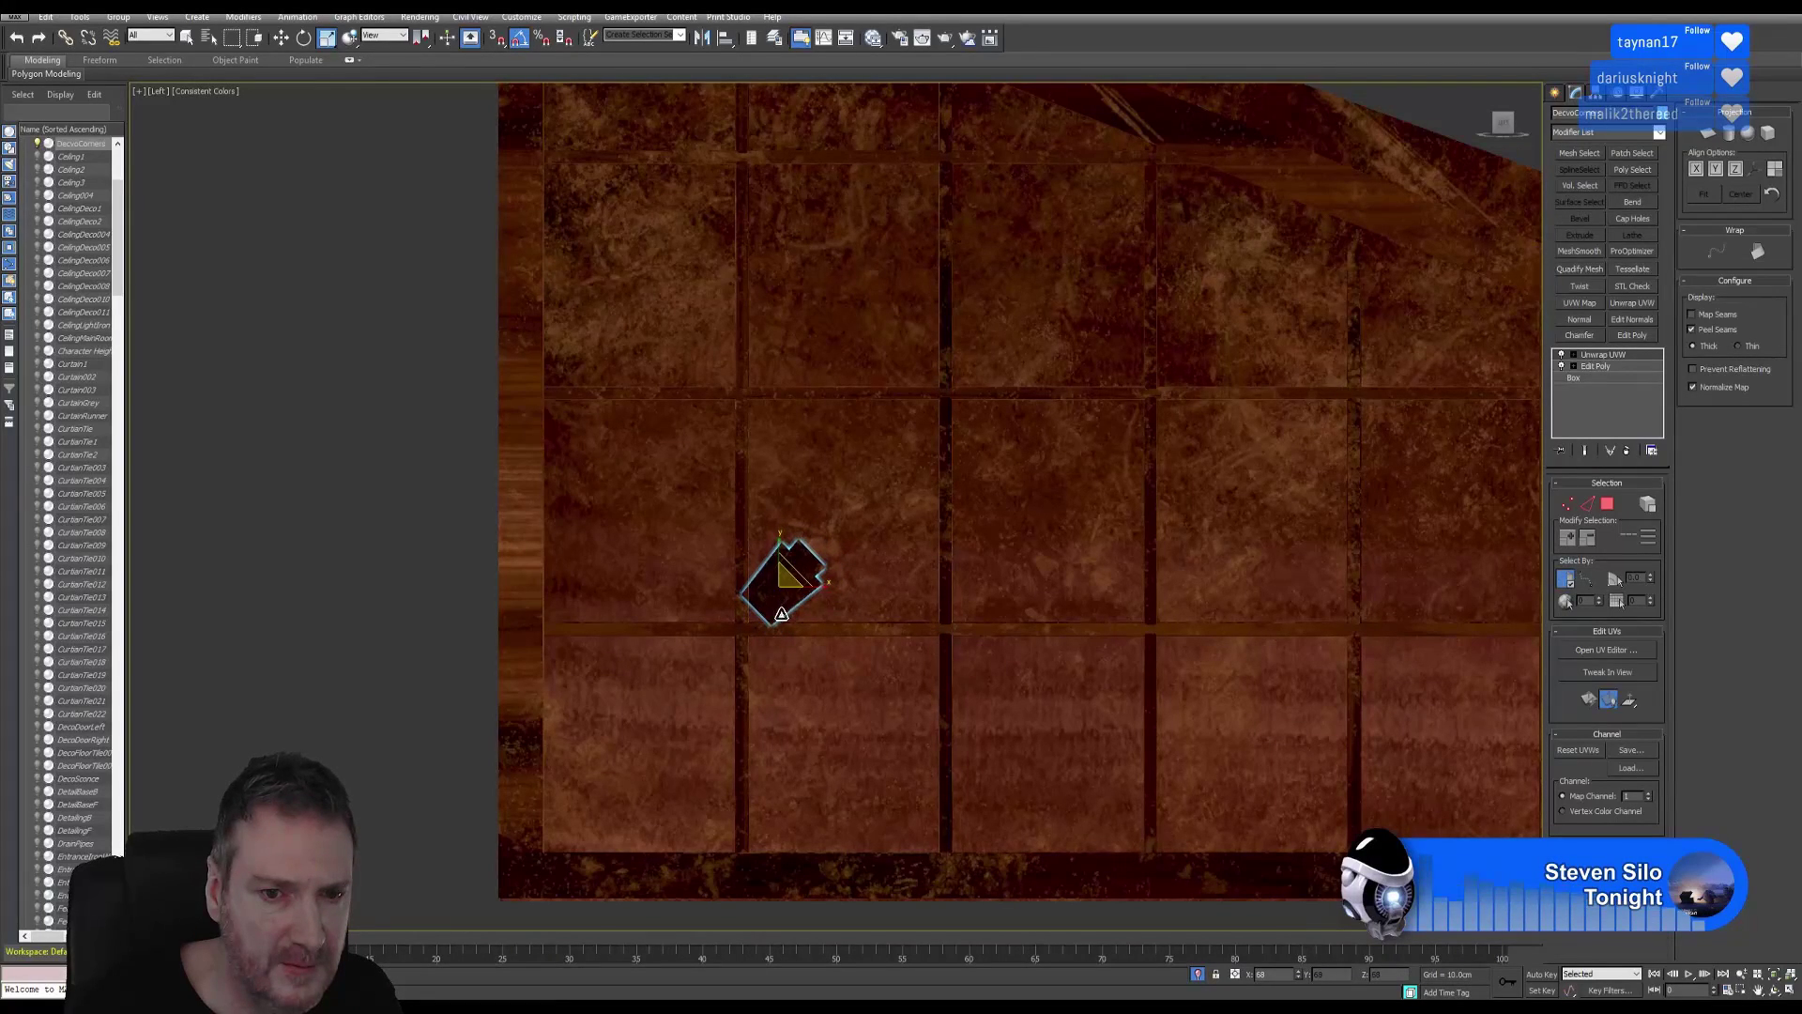
Fine-tune the fan motif's position and shrink it slightly more so its base tucks behind the frame at the square's lower-left corner.
left_click(281, 38)
scroll(751, 525, "up", 2)
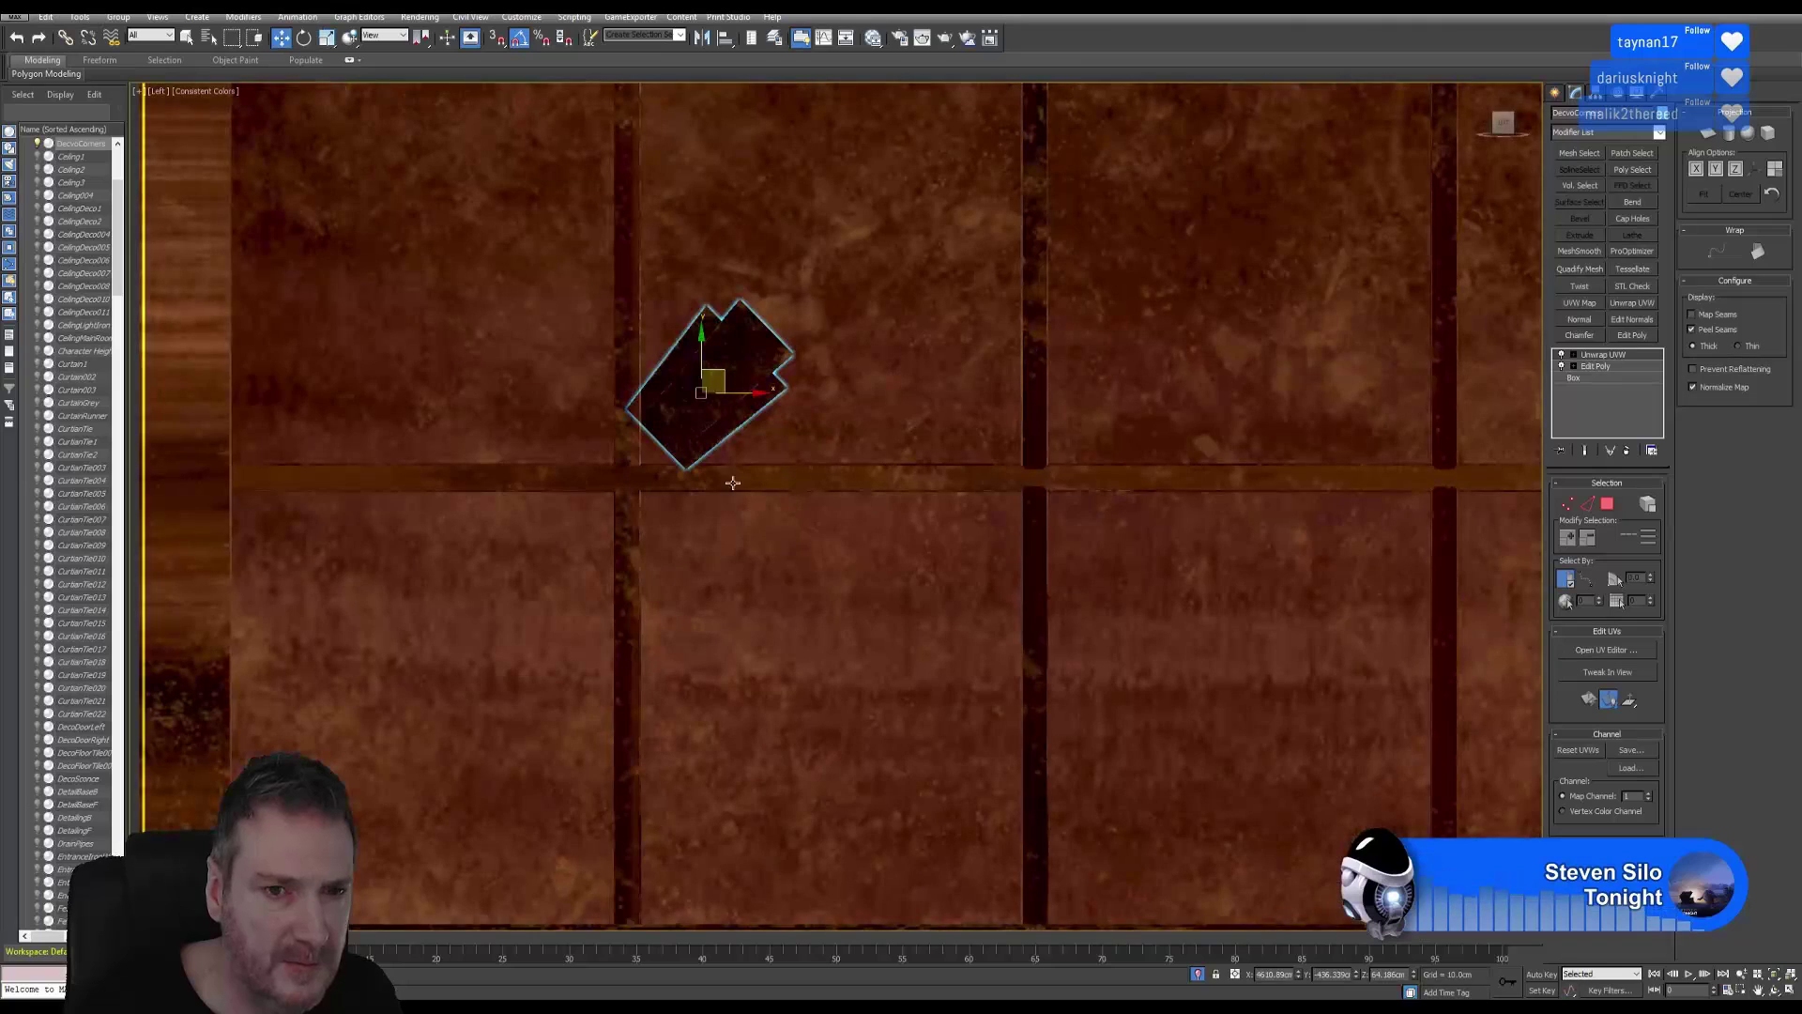
scroll(742, 460, "up", 2)
left_click_drag(762, 422, 744, 445)
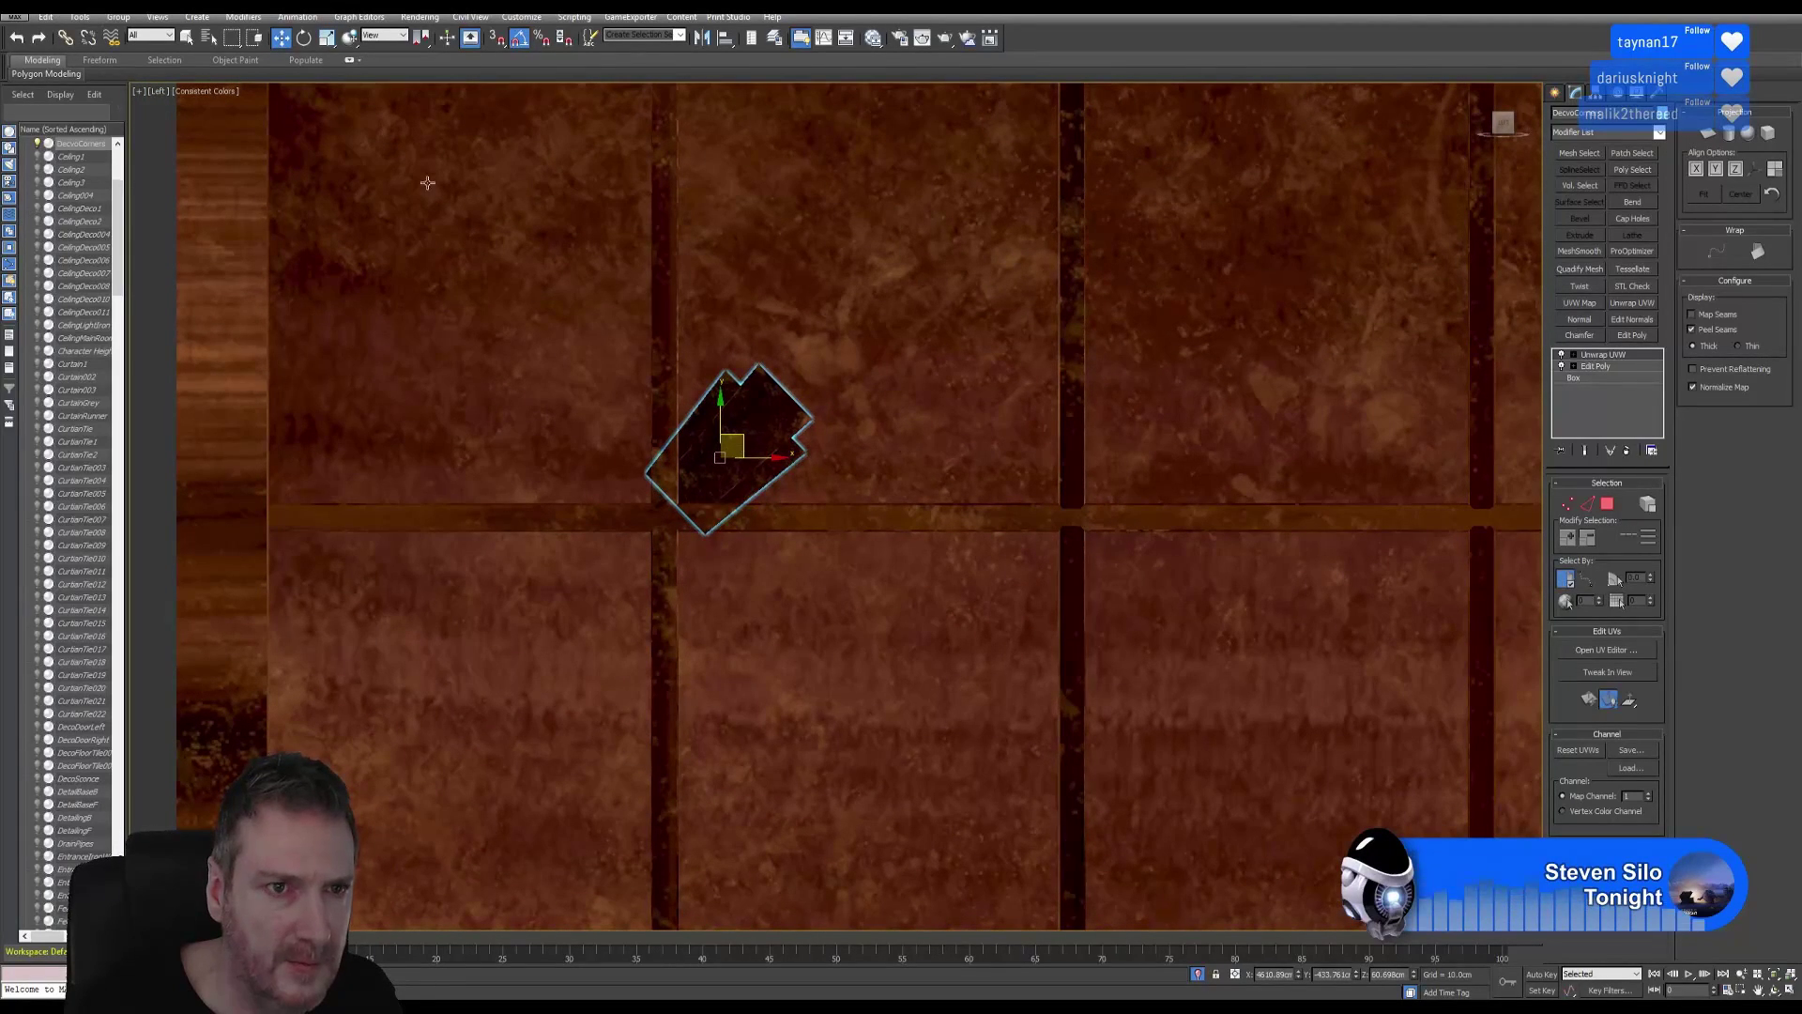
key("r")
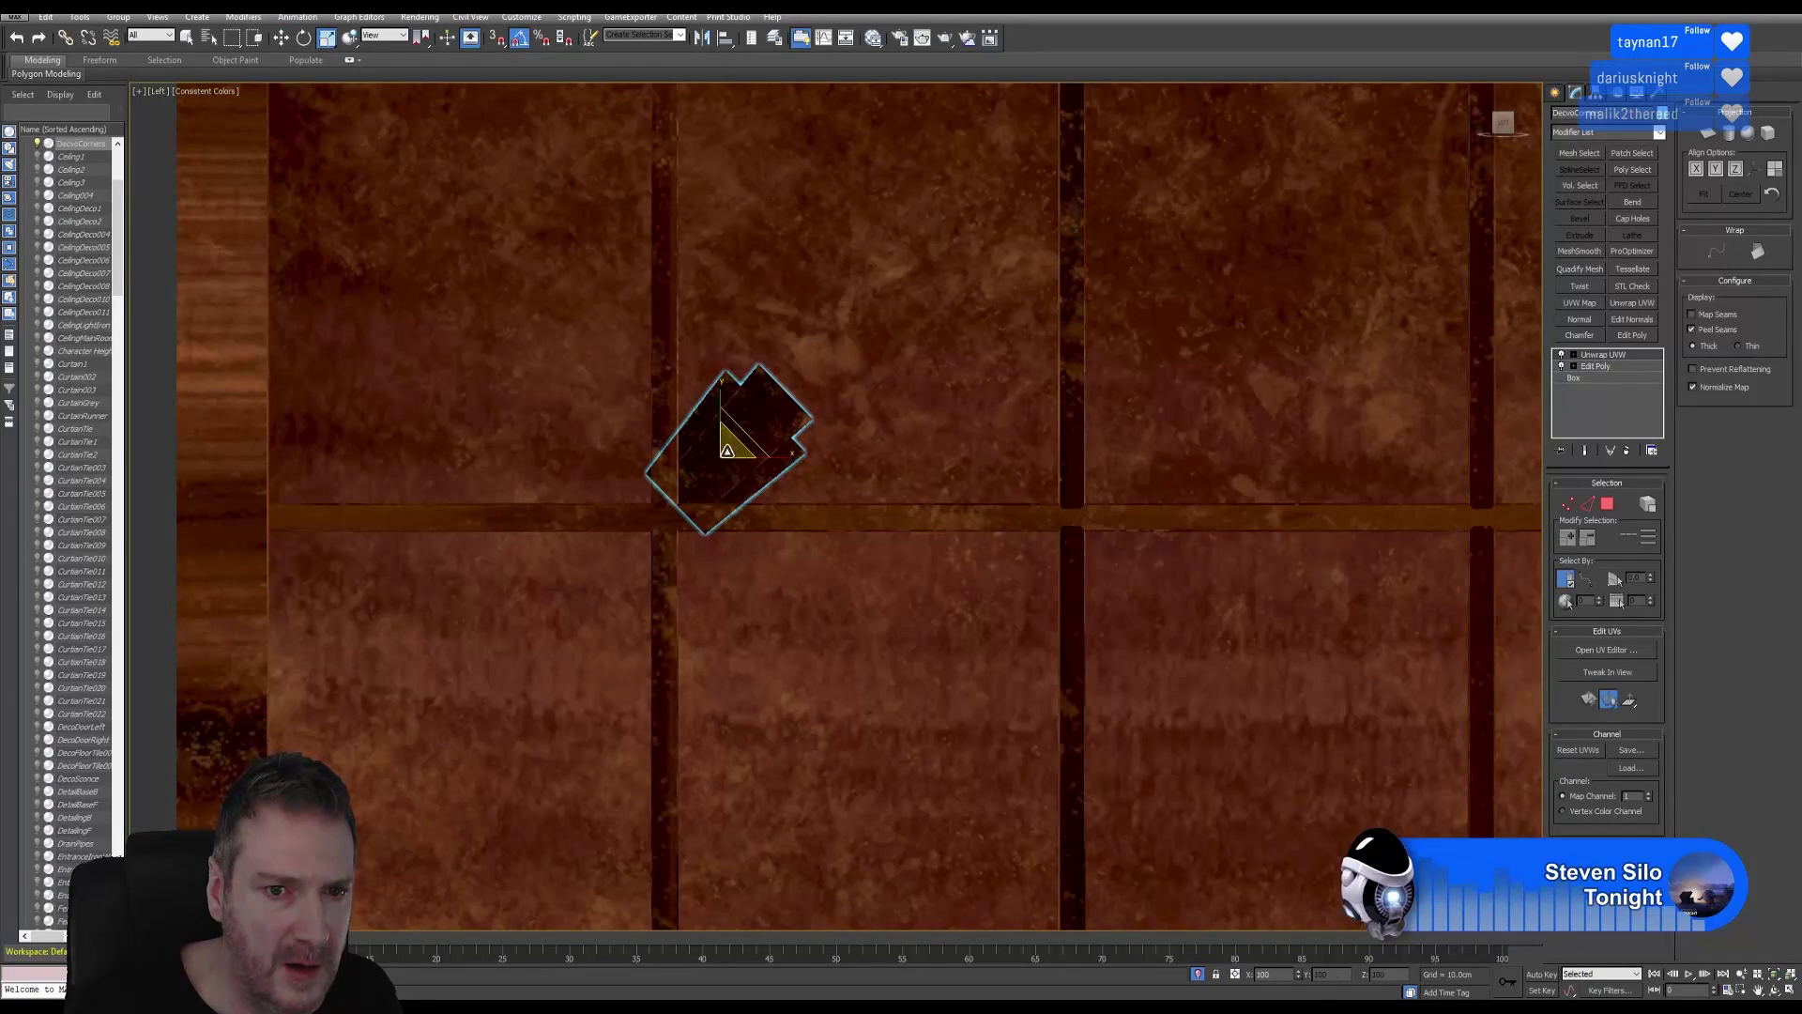
left_click_drag(727, 450, 726, 460)
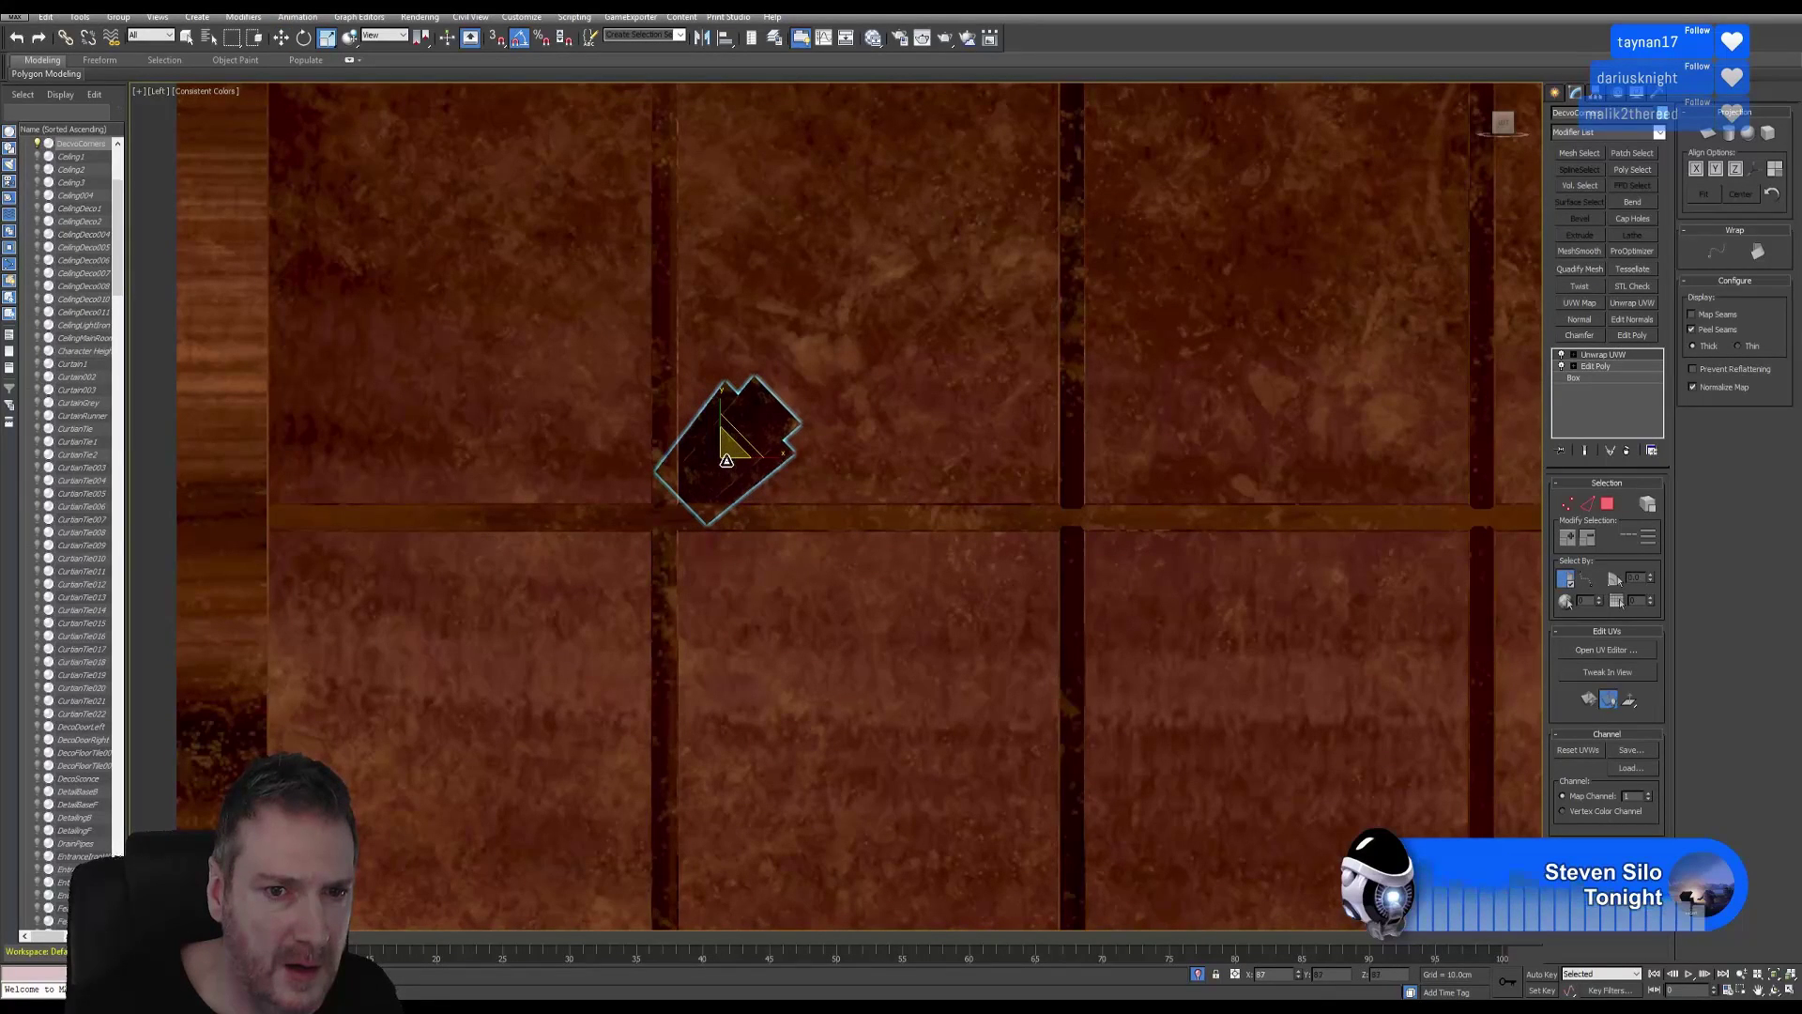
left_click(282, 39)
left_click_drag(745, 438, 741, 441)
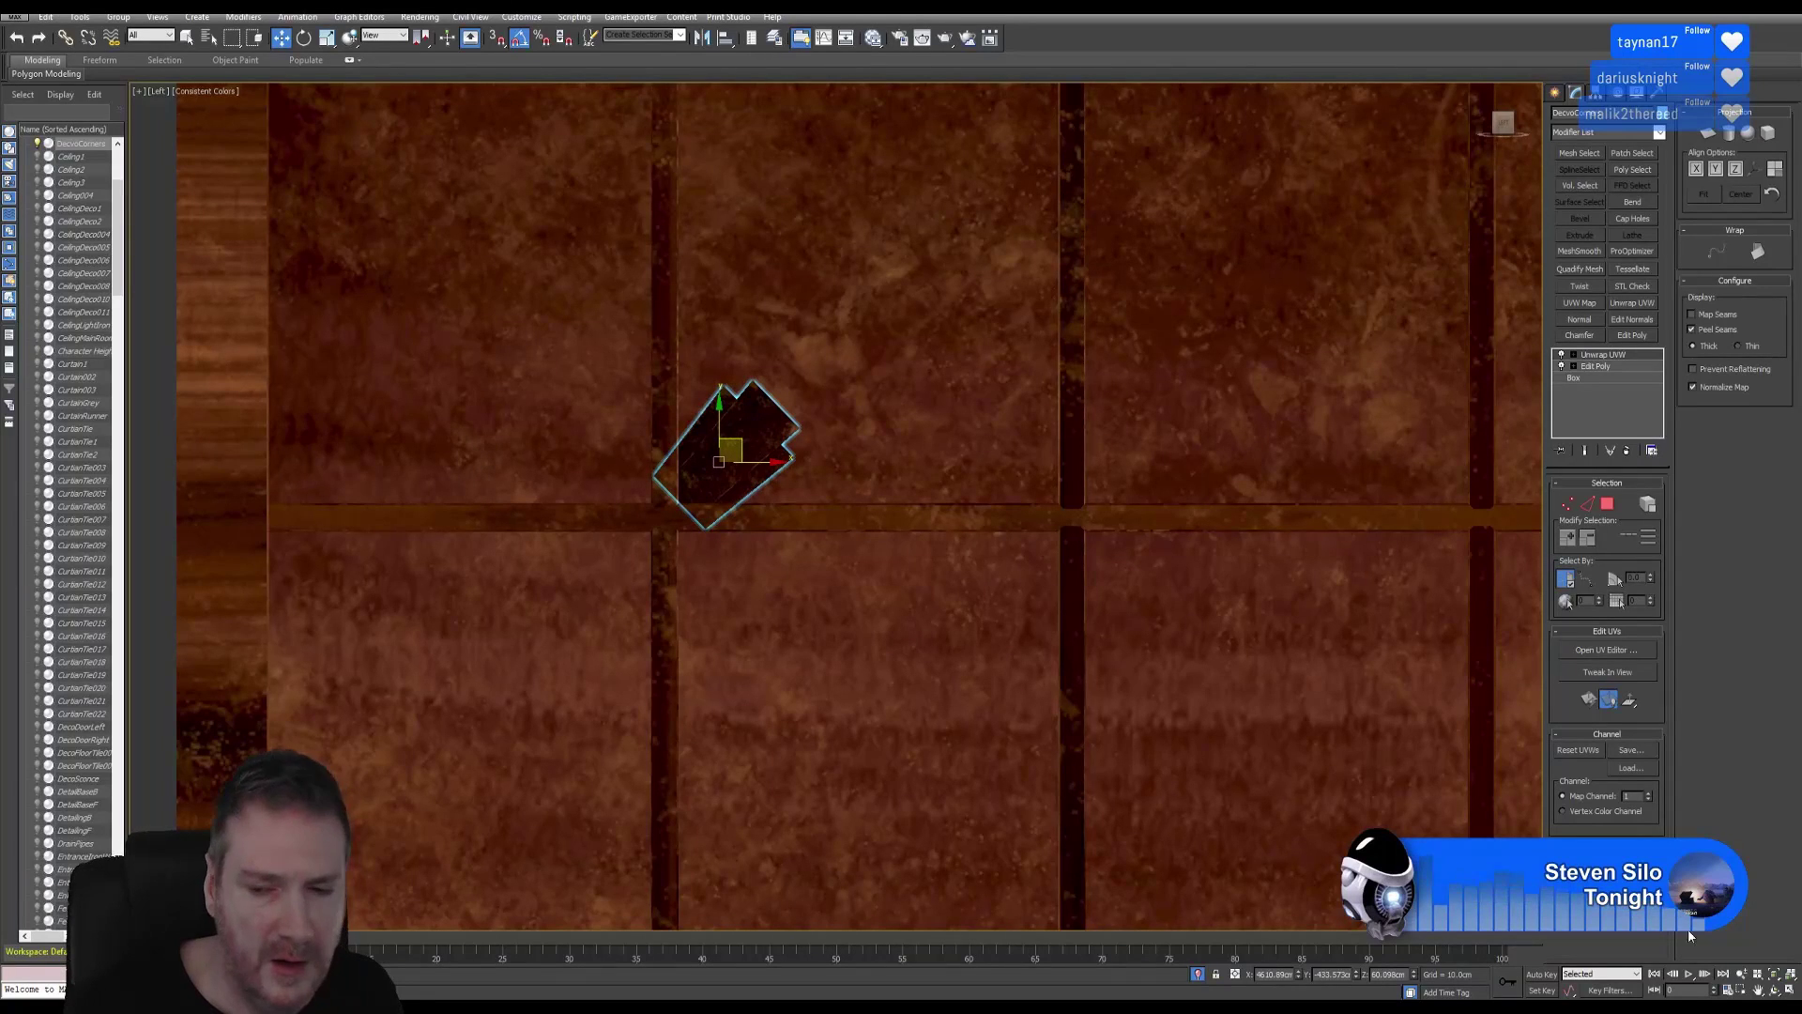
Examine the fan motif's fit against the square's corner frame up close in the Perspective view.
key("alt+w")
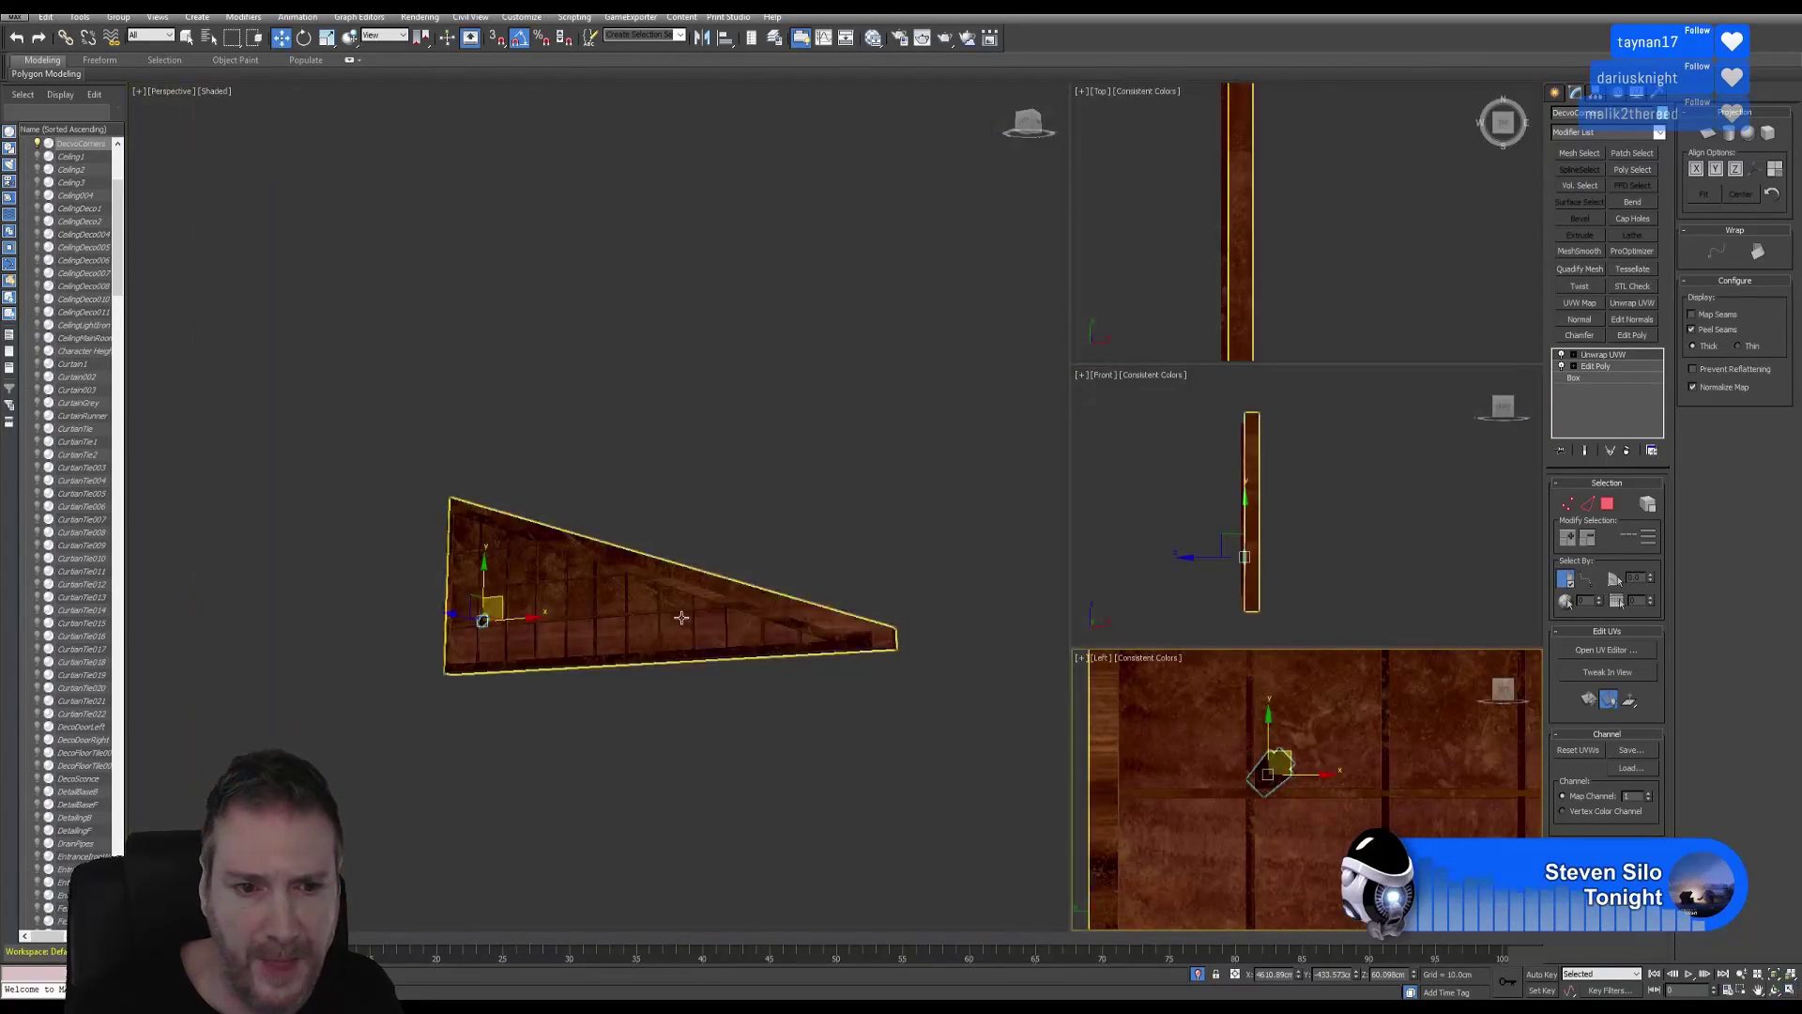
middle_click_drag(682, 617, 726, 616)
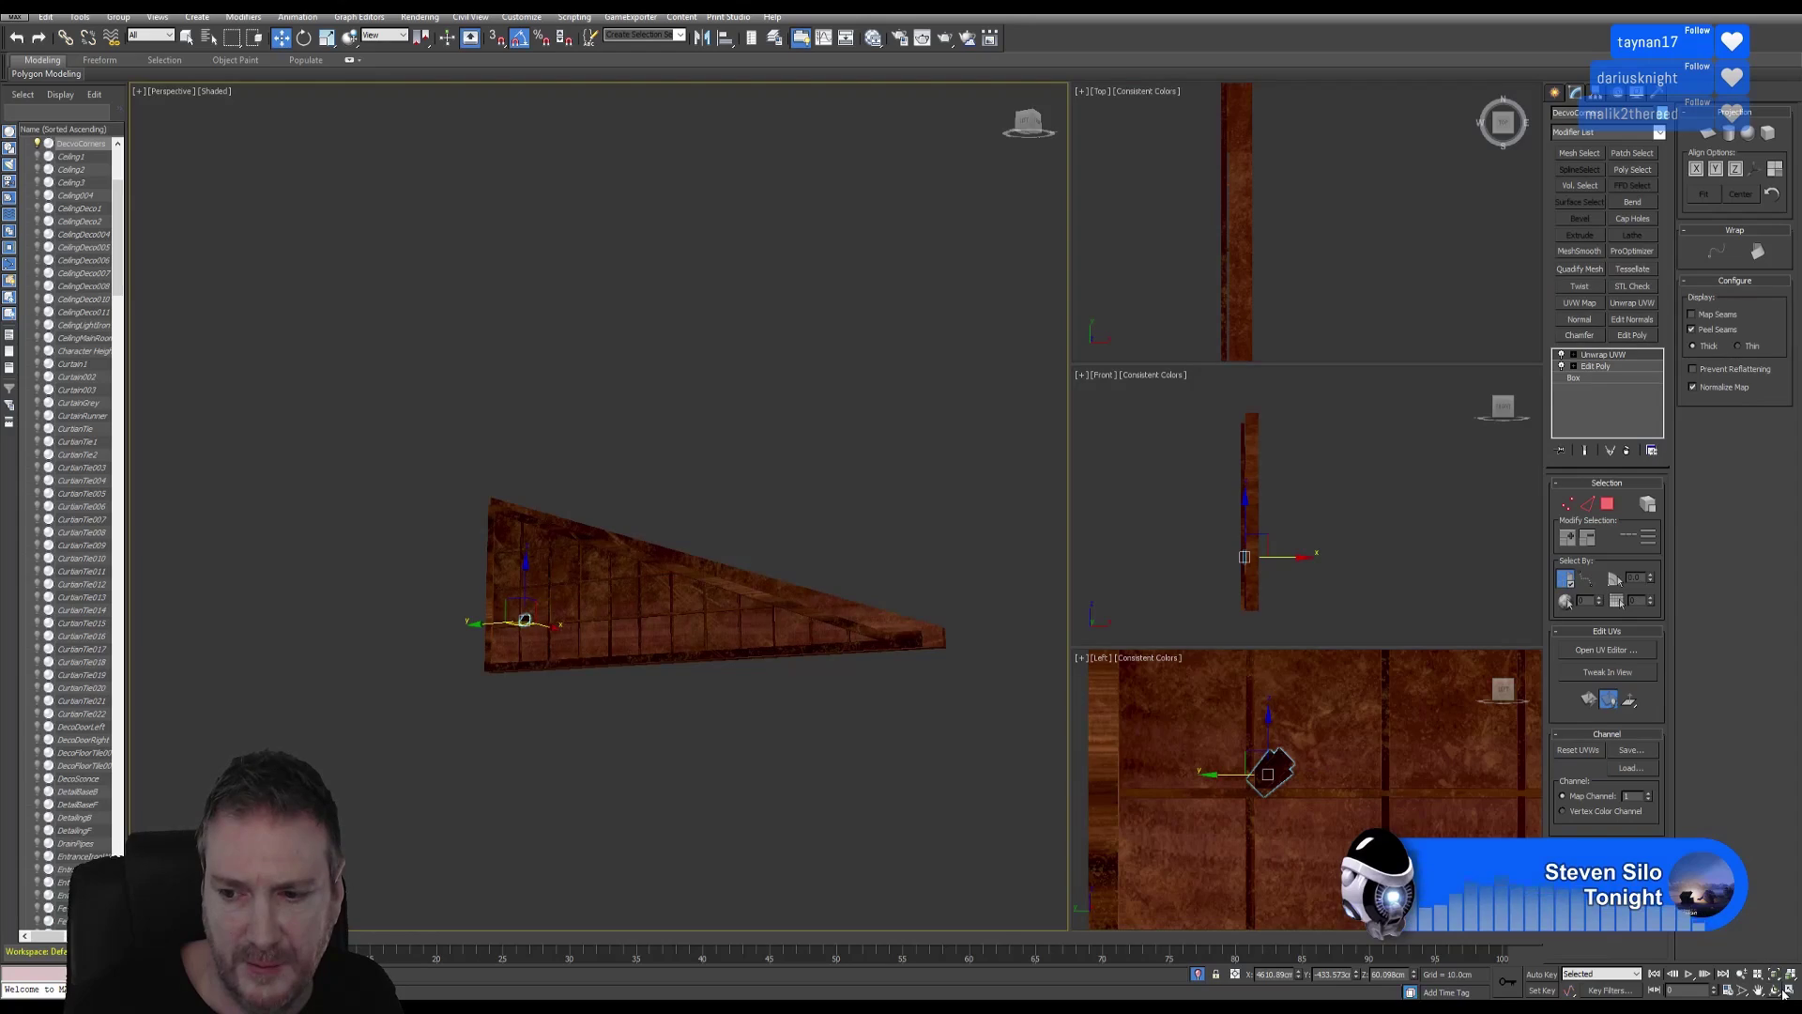
key("z")
key("e")
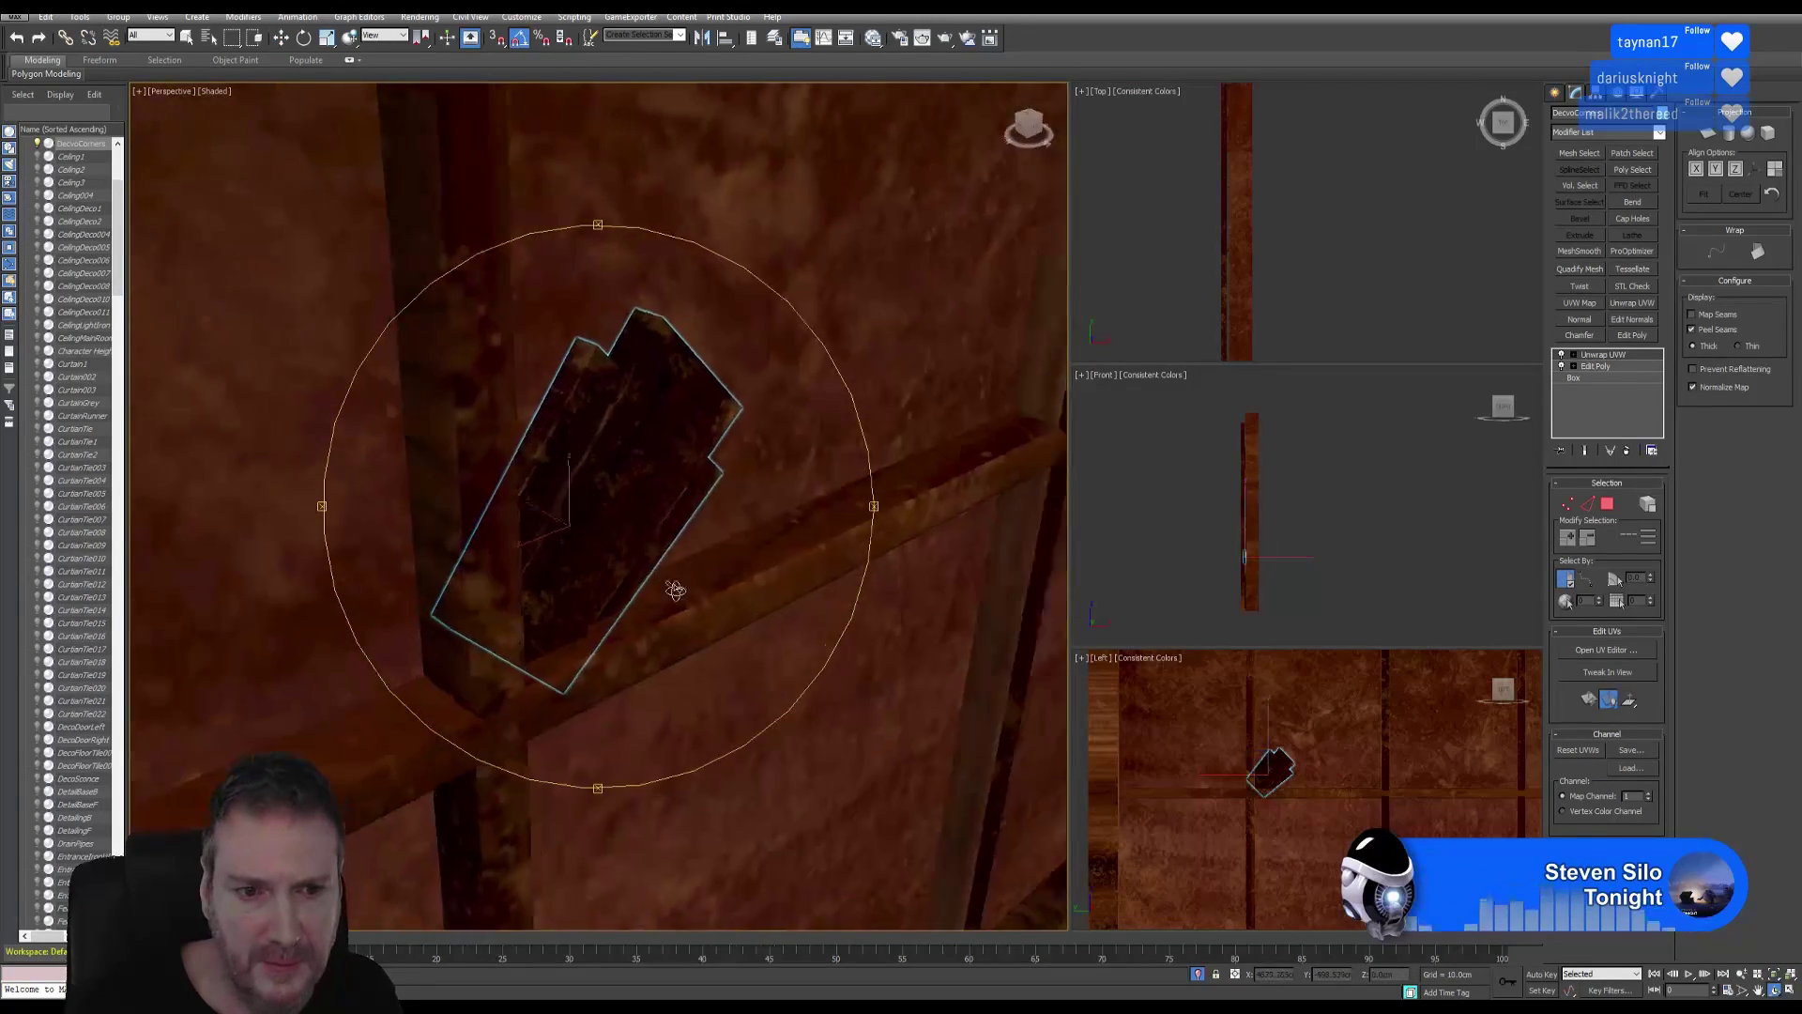
middle_click_drag(674, 590, 606, 558, "alt")
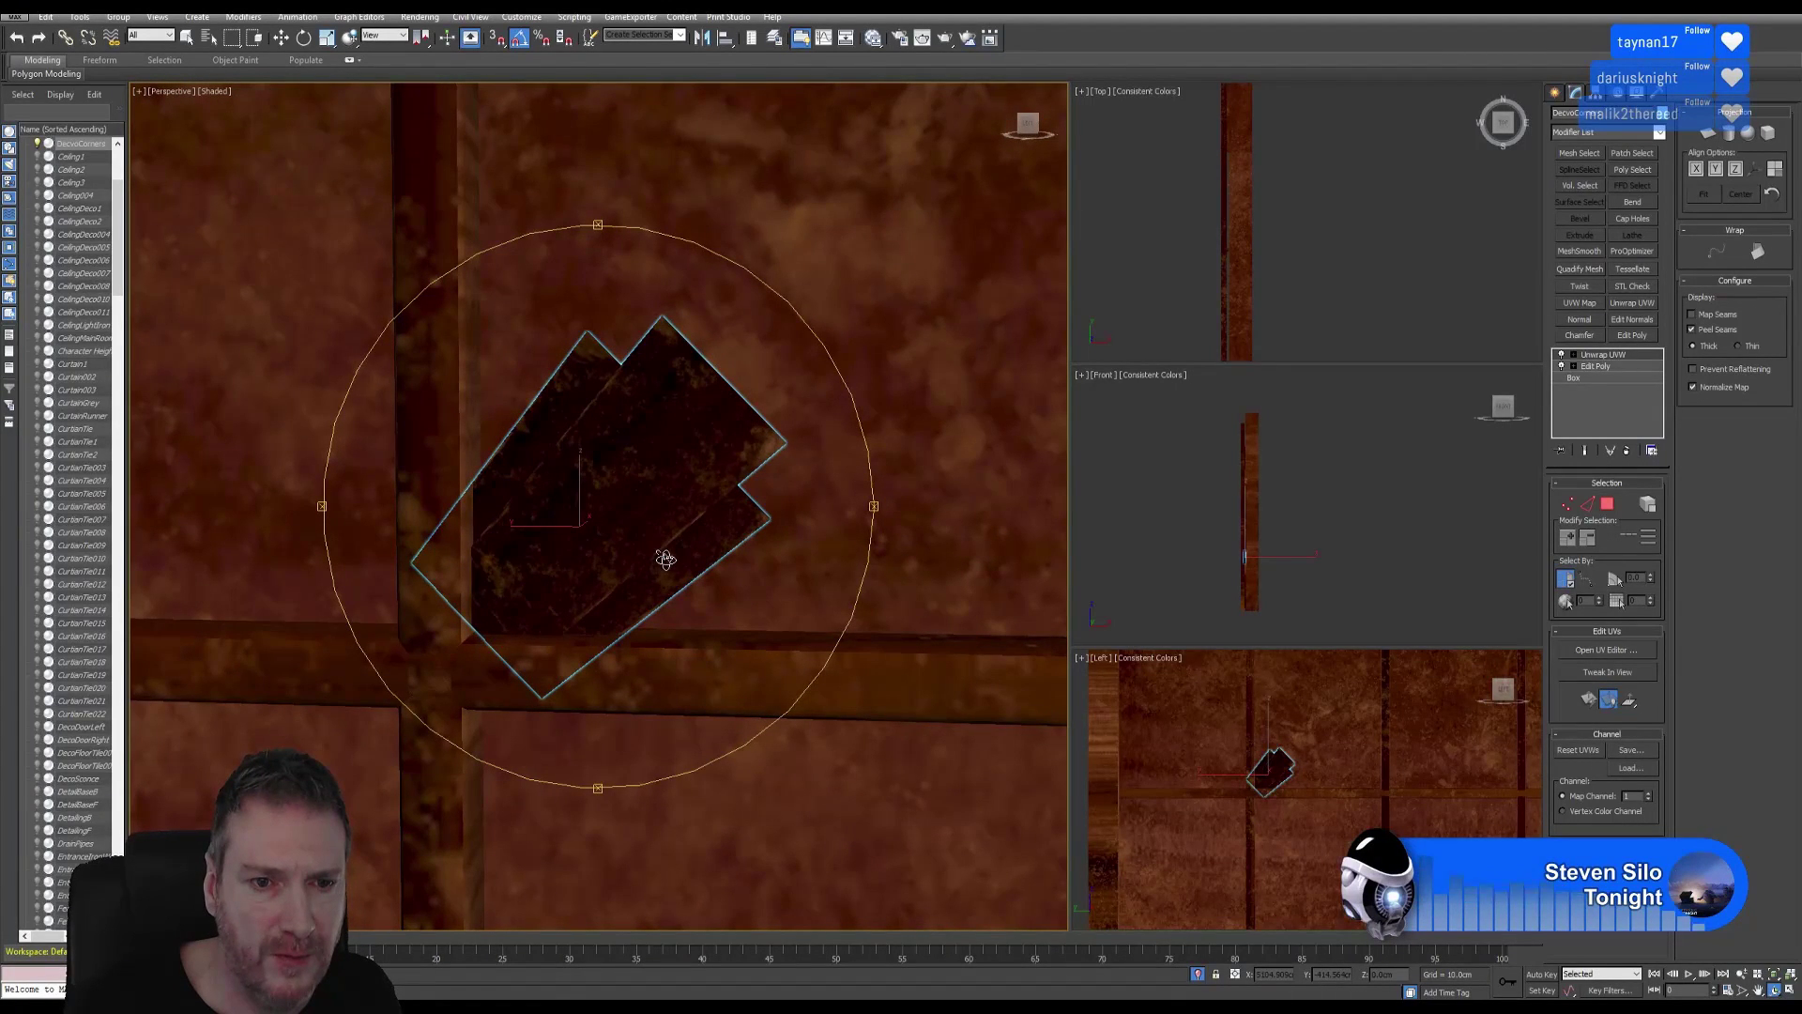
middle_click_drag(666, 558, 674, 580, "alt")
scroll(695, 561, "up", 10)
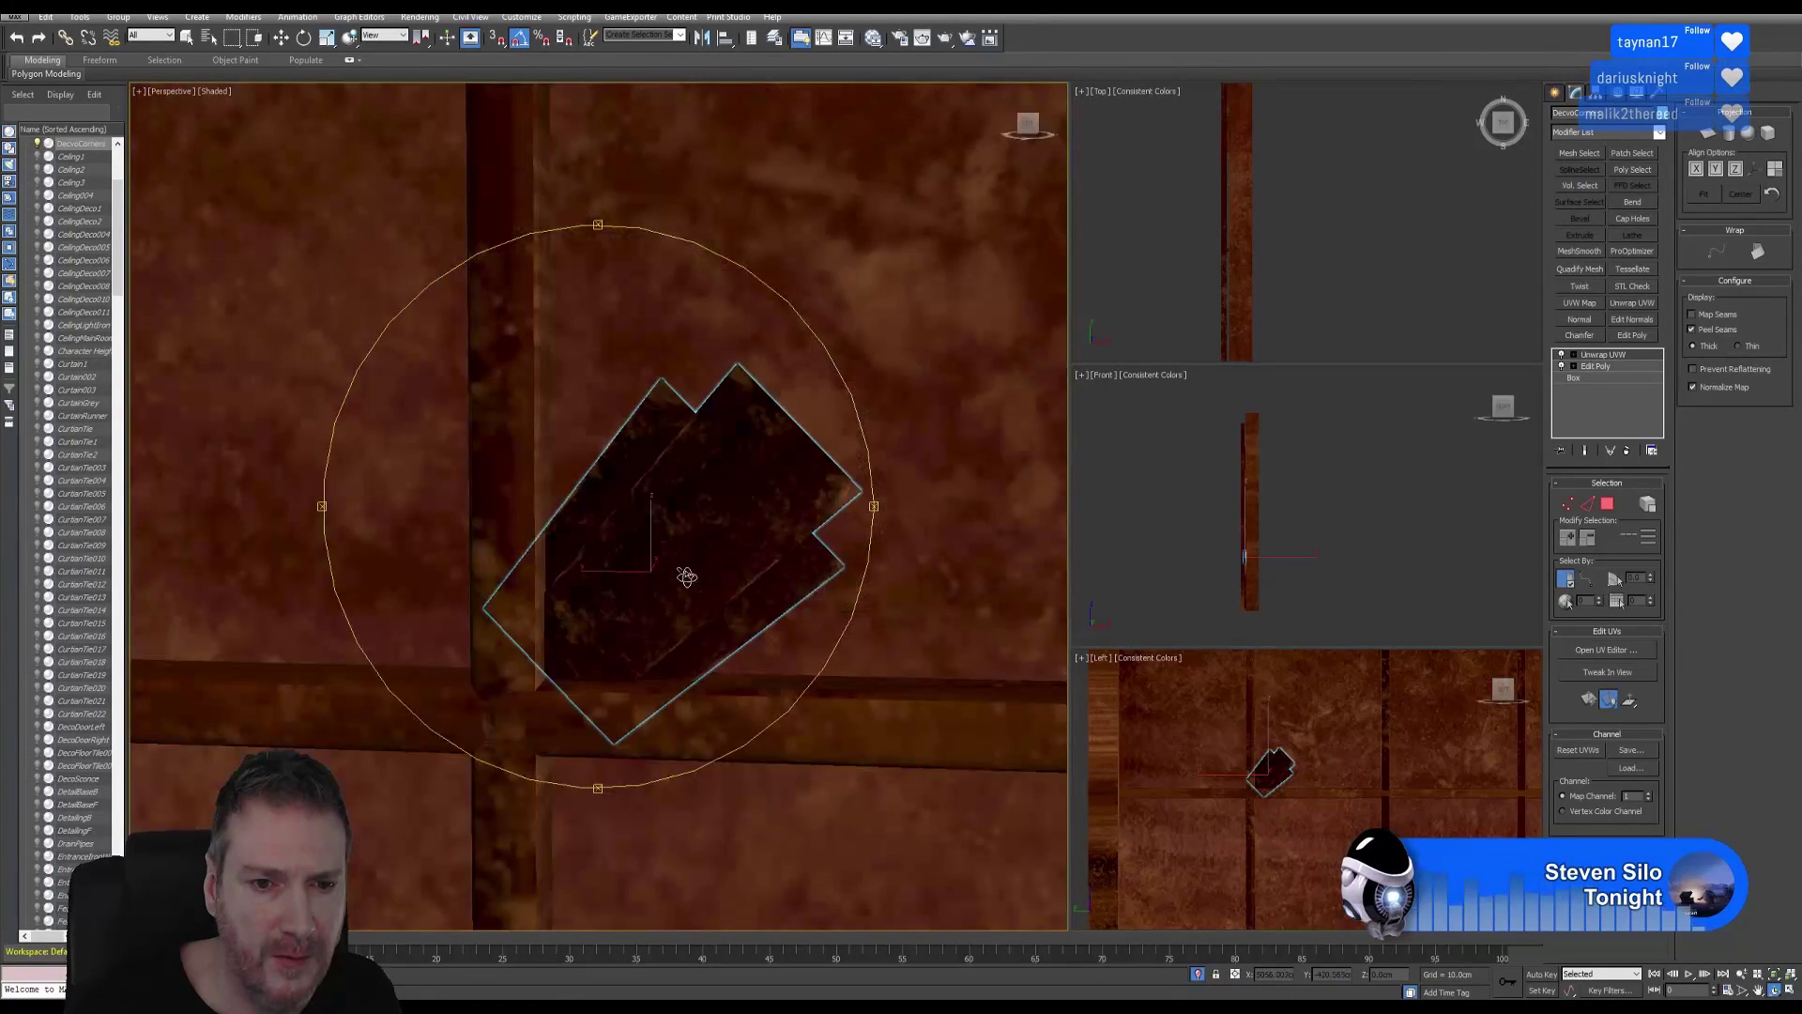
Maximize the Left view and clone the fan motif horizontally within the same square as a copy.
right_click(1391, 747)
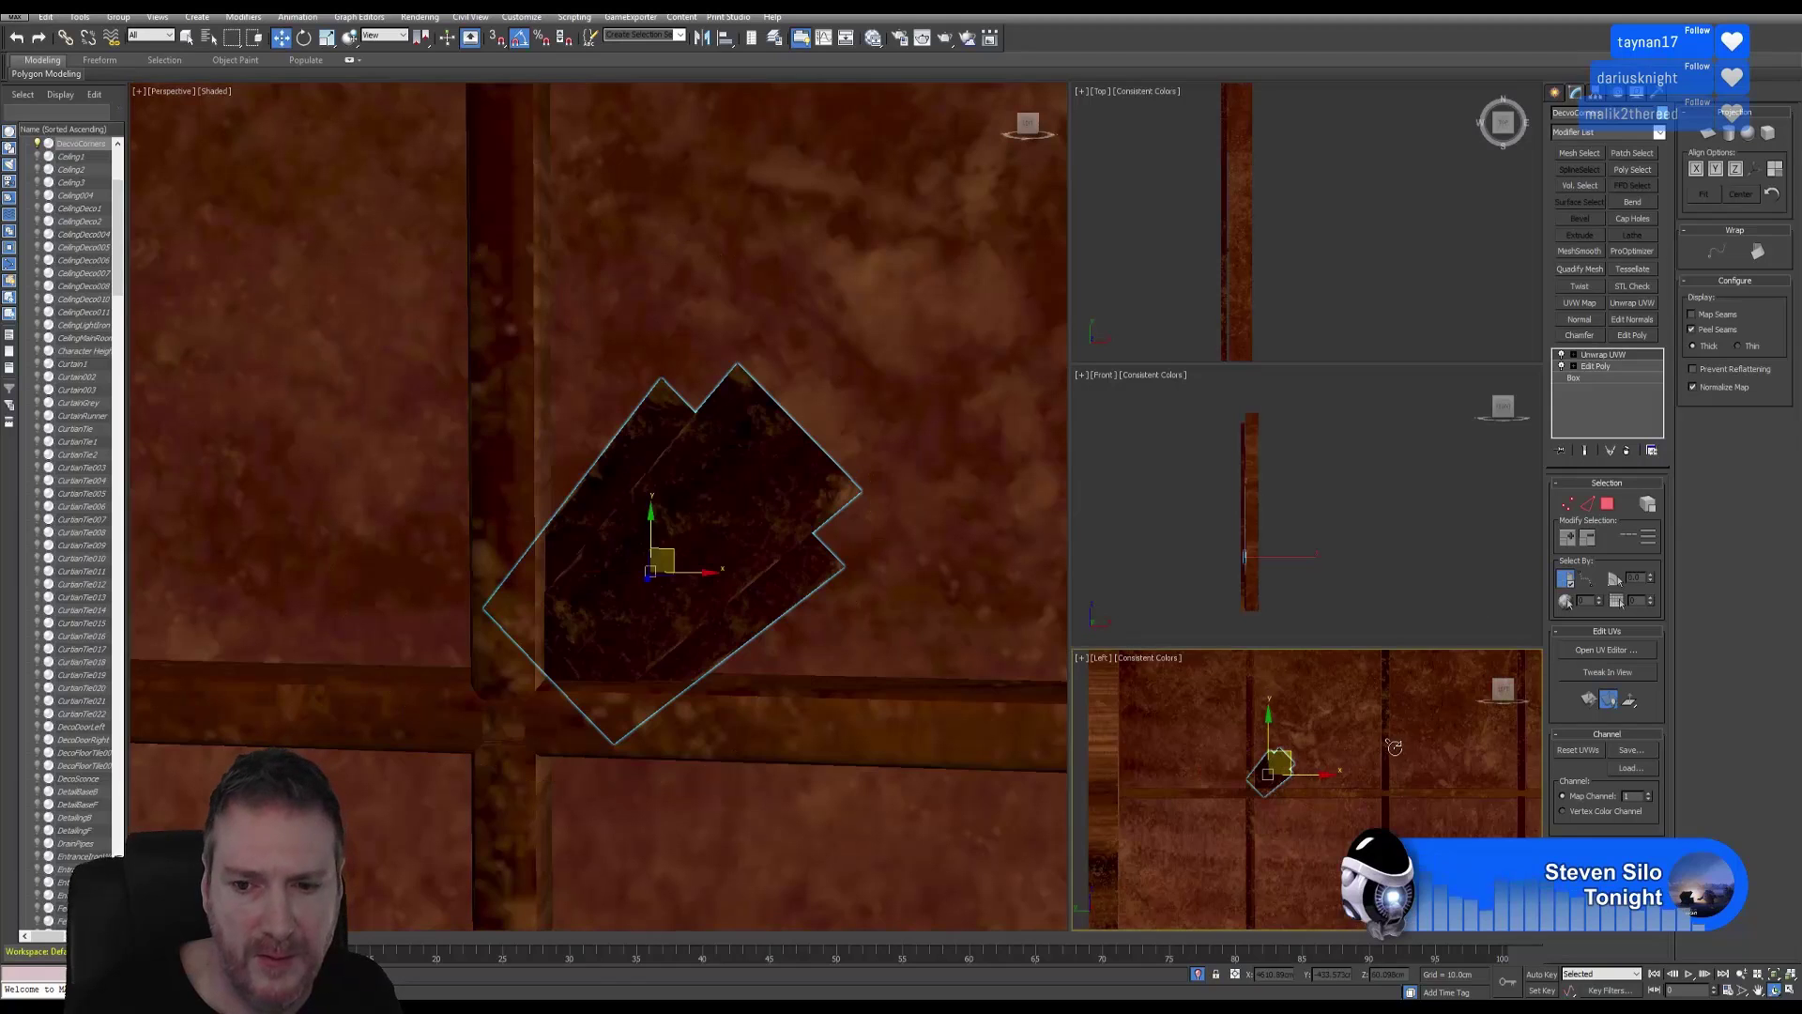
left_click(1790, 990)
middle_click_drag(804, 466, 782, 492)
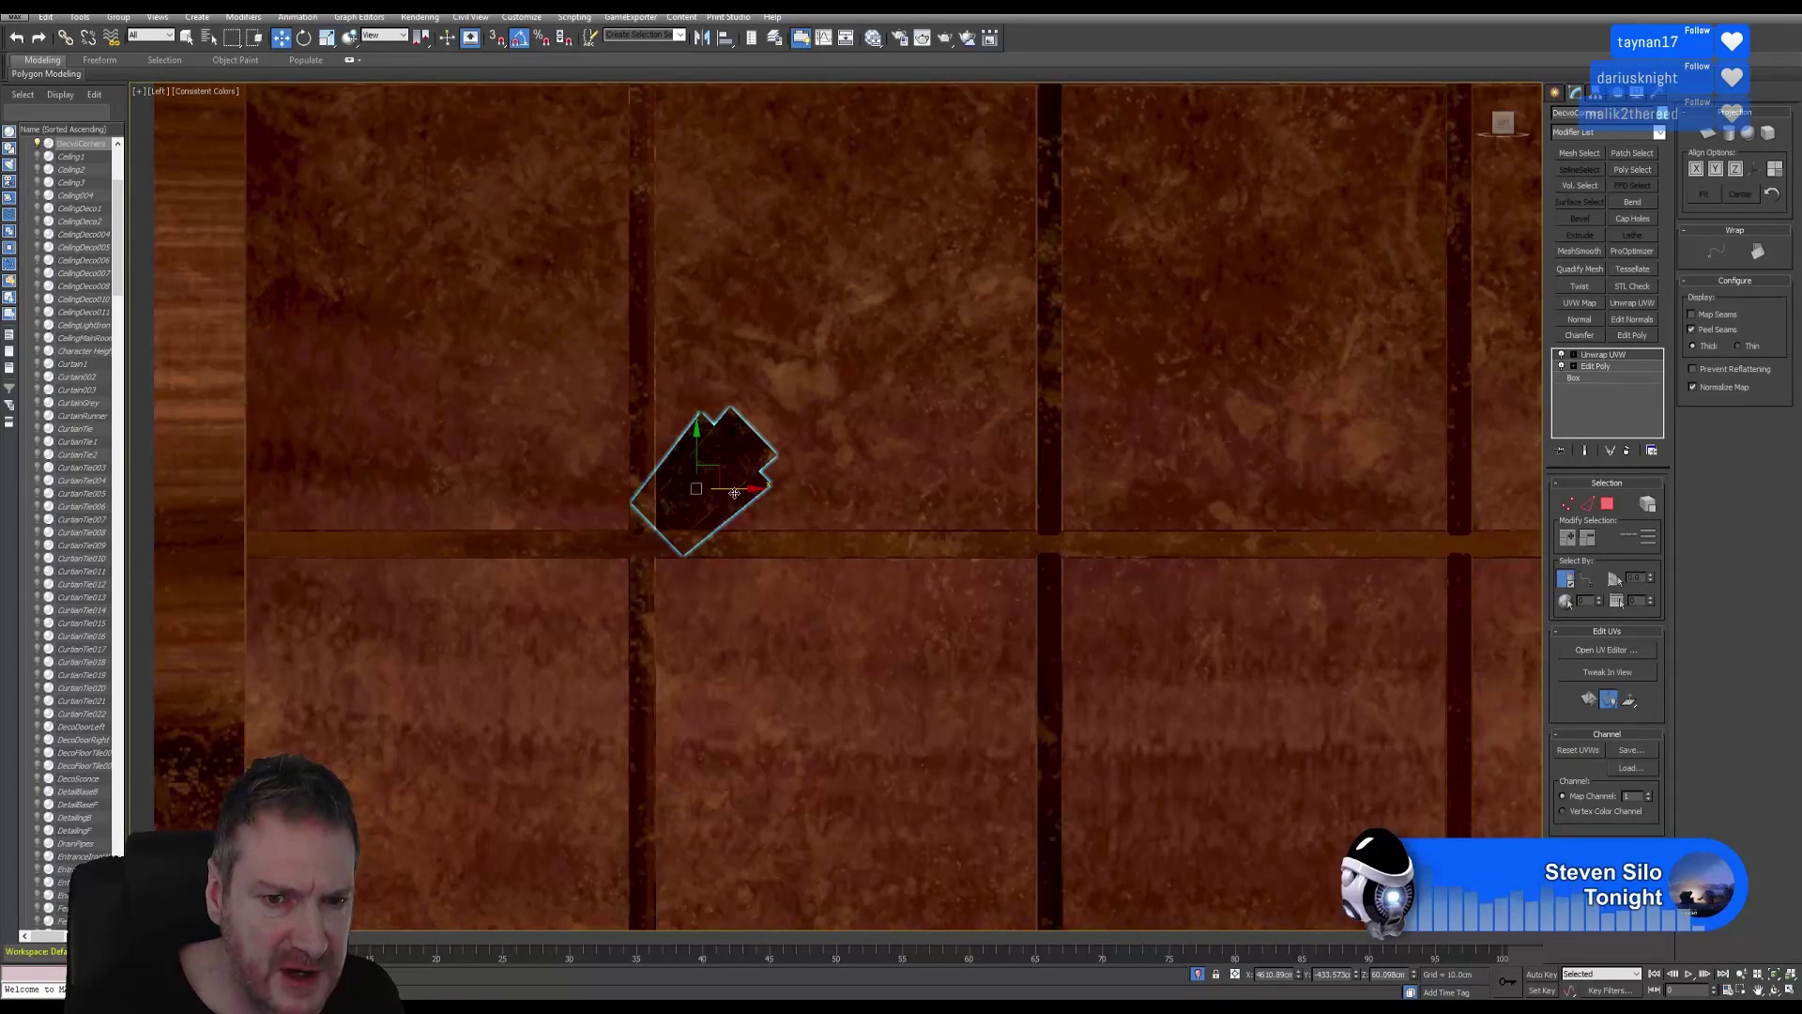
mouse_move(734, 491)
left_mouse_down("shift")
mouse_move(897, 493)
mouse_move(920, 578)
left_mouse_up("shift")
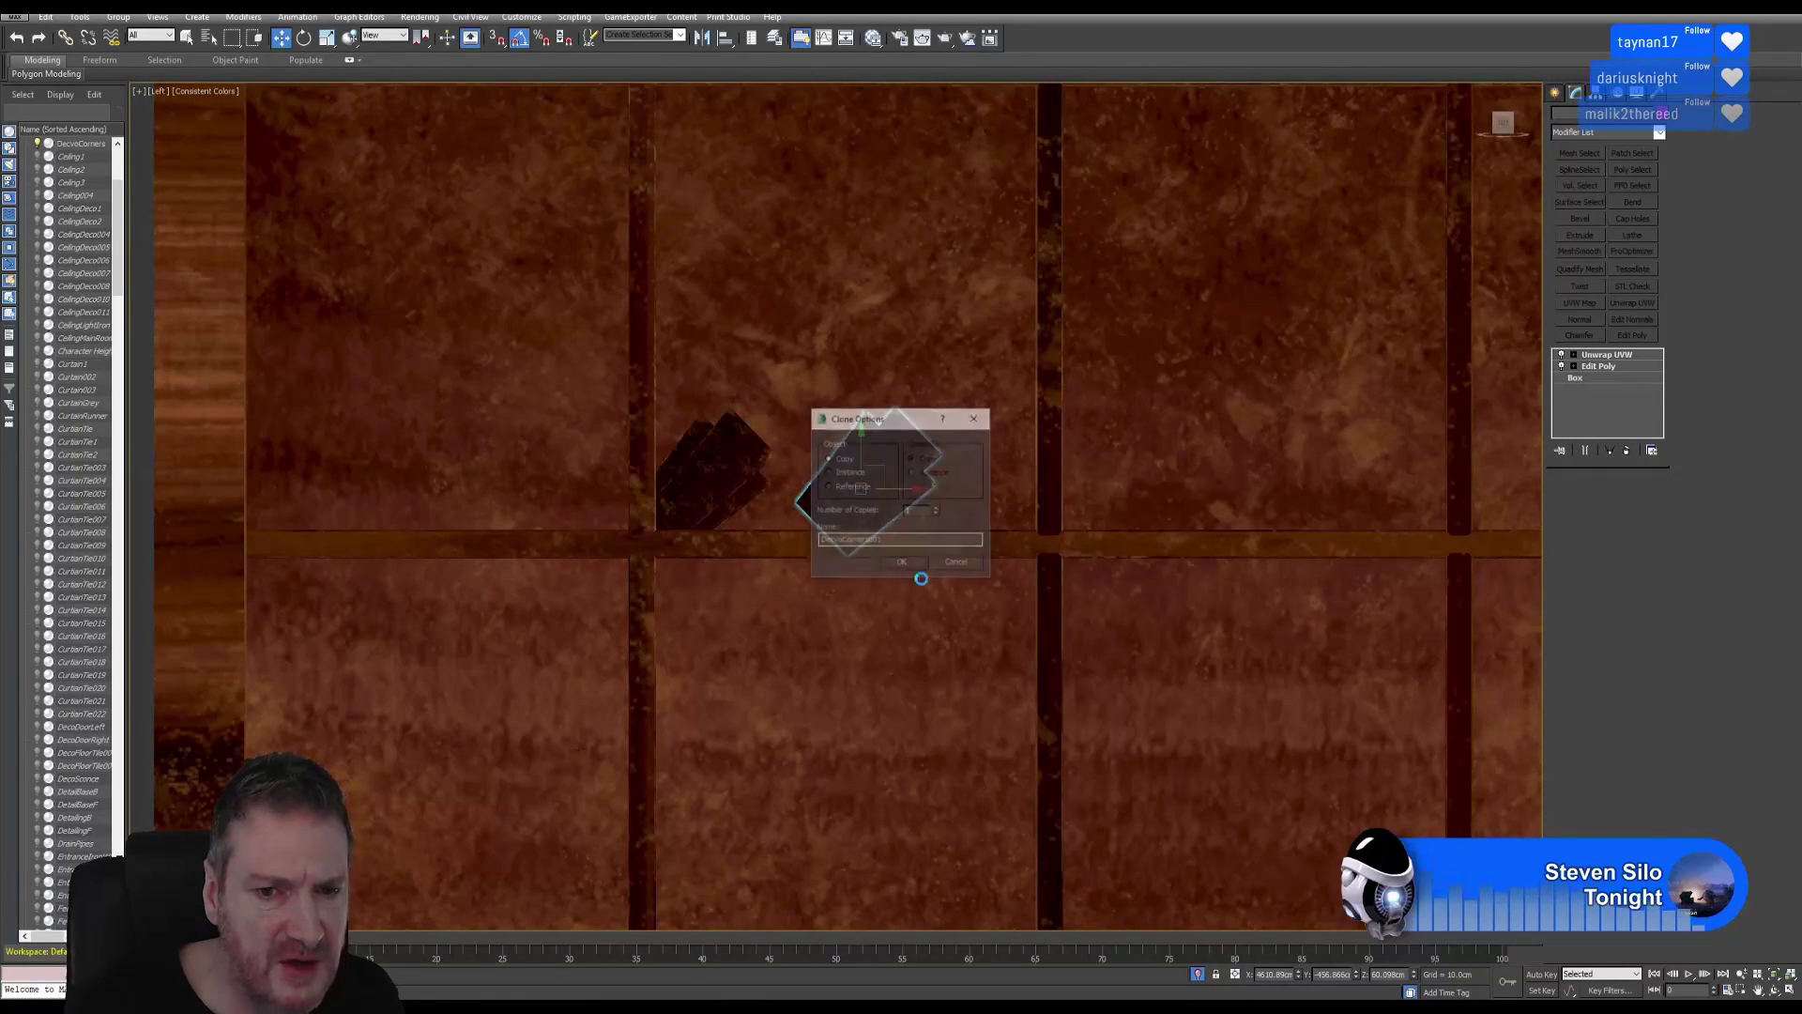
left_click(900, 559)
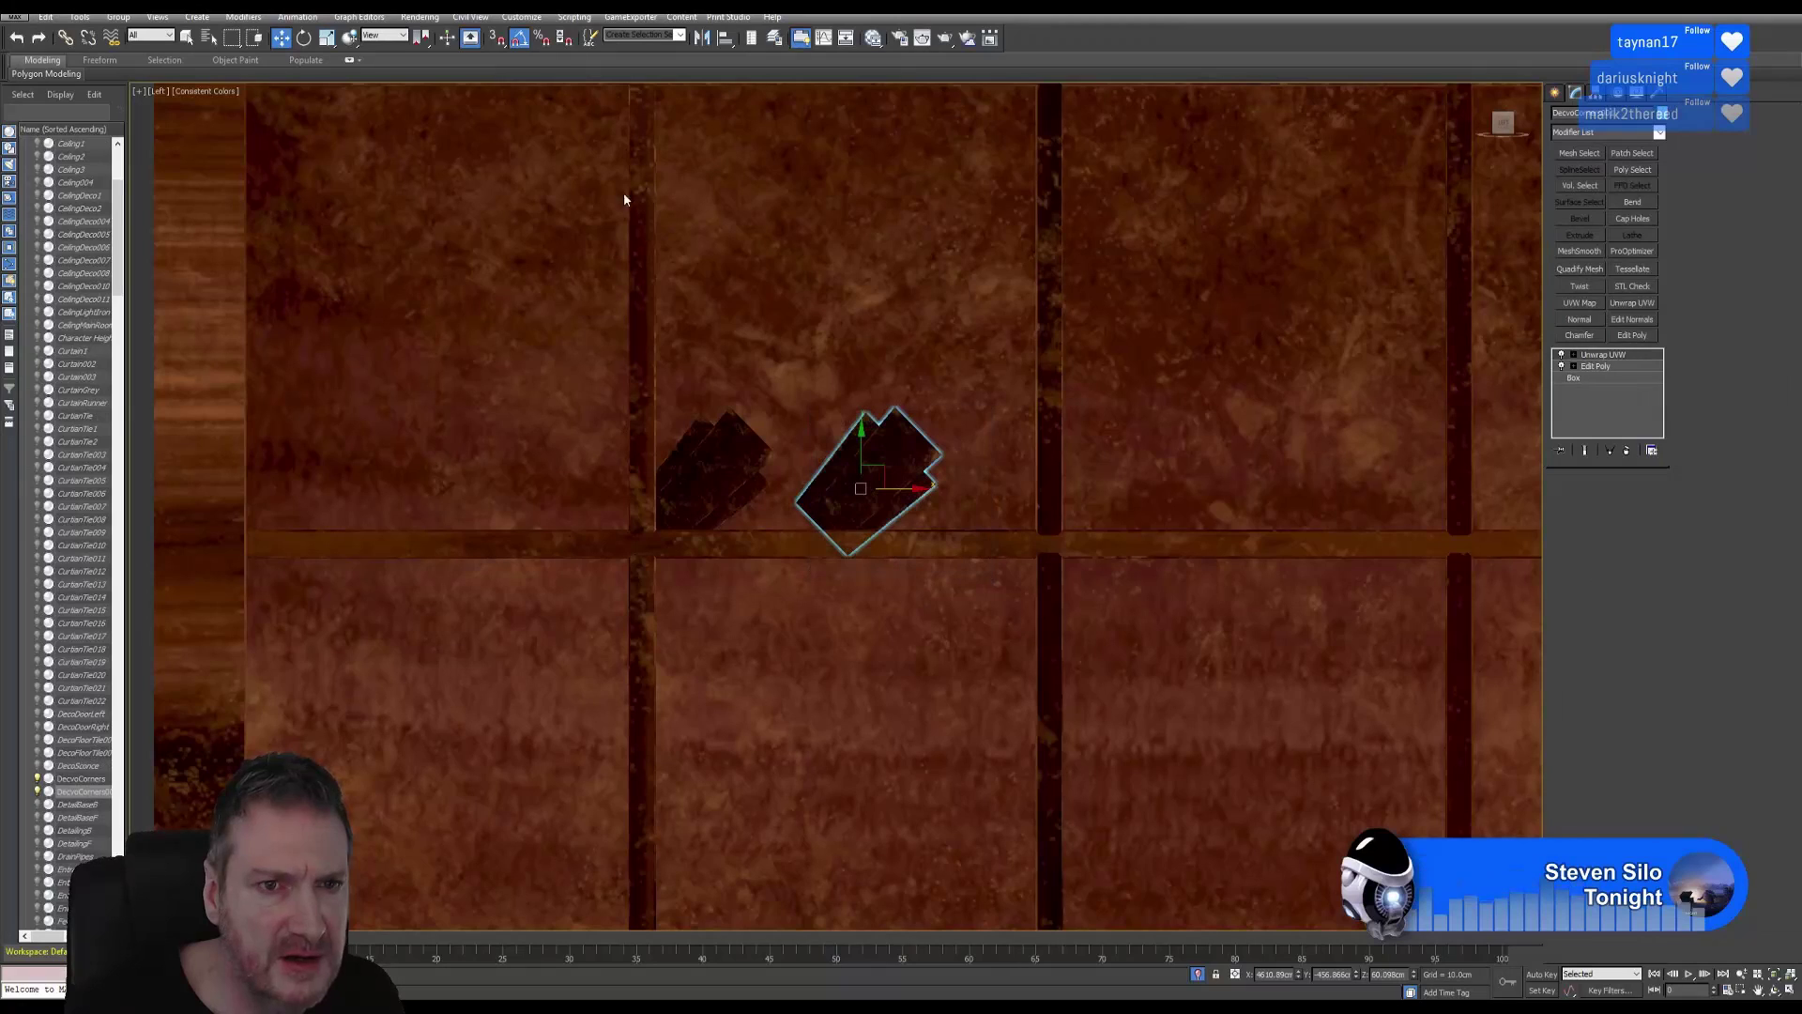
Mirror the copied fan motif on the X axis with No Clone and move it into the square's lower-right corner.
left_click(702, 38)
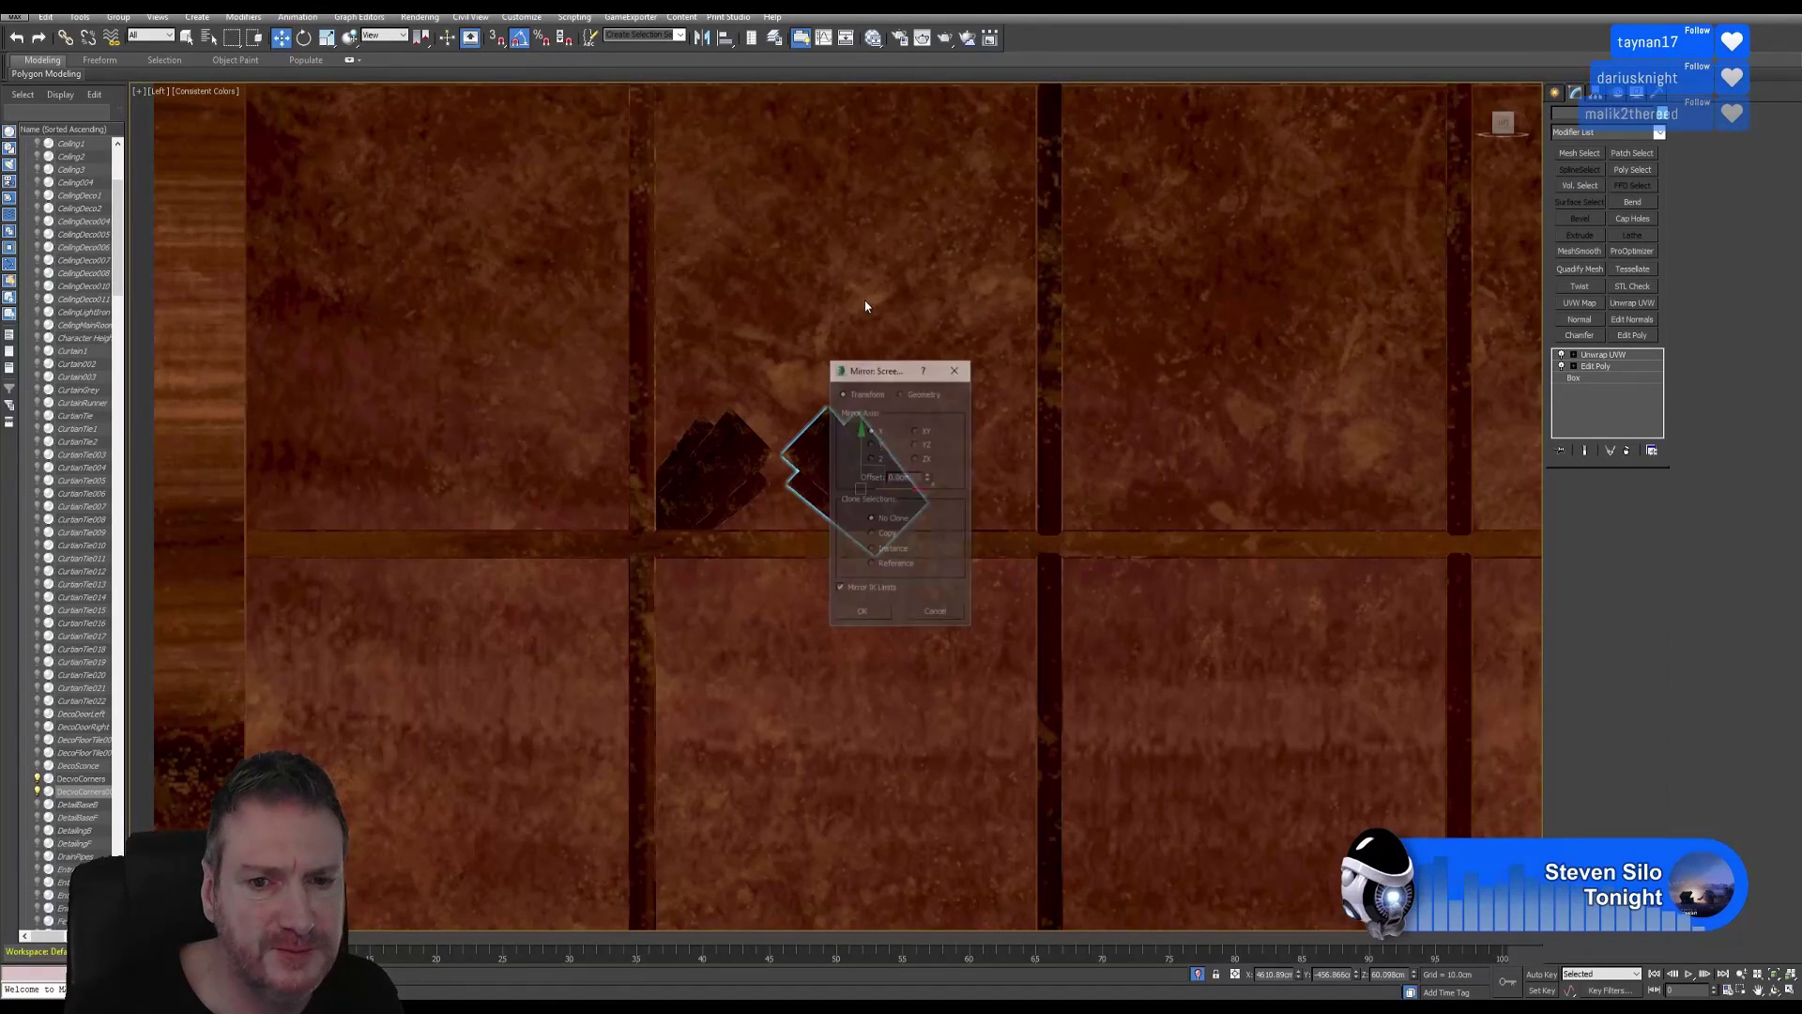
left_click(865, 612)
left_click_drag(909, 497, 1037, 489)
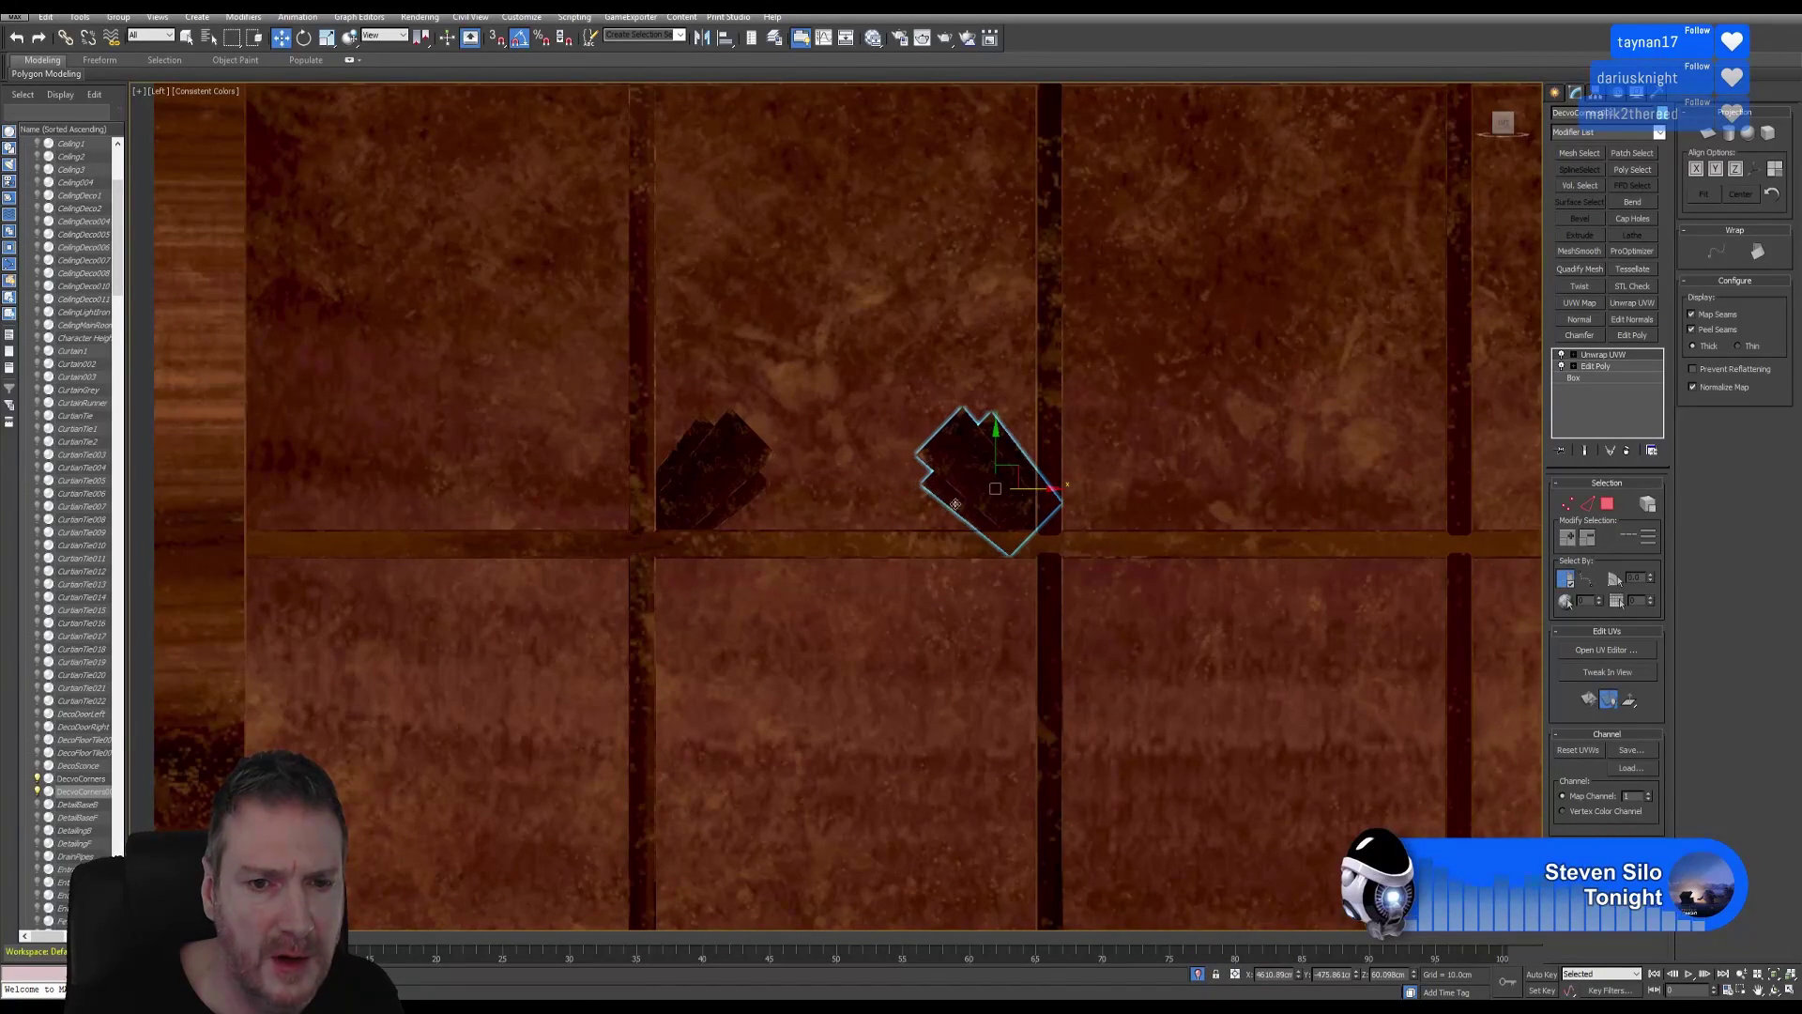
Try copying both corner motifs upward, mirroring the copies on the X axis and moving them to the square's upper corners.
left_click(704, 479, "ctrl")
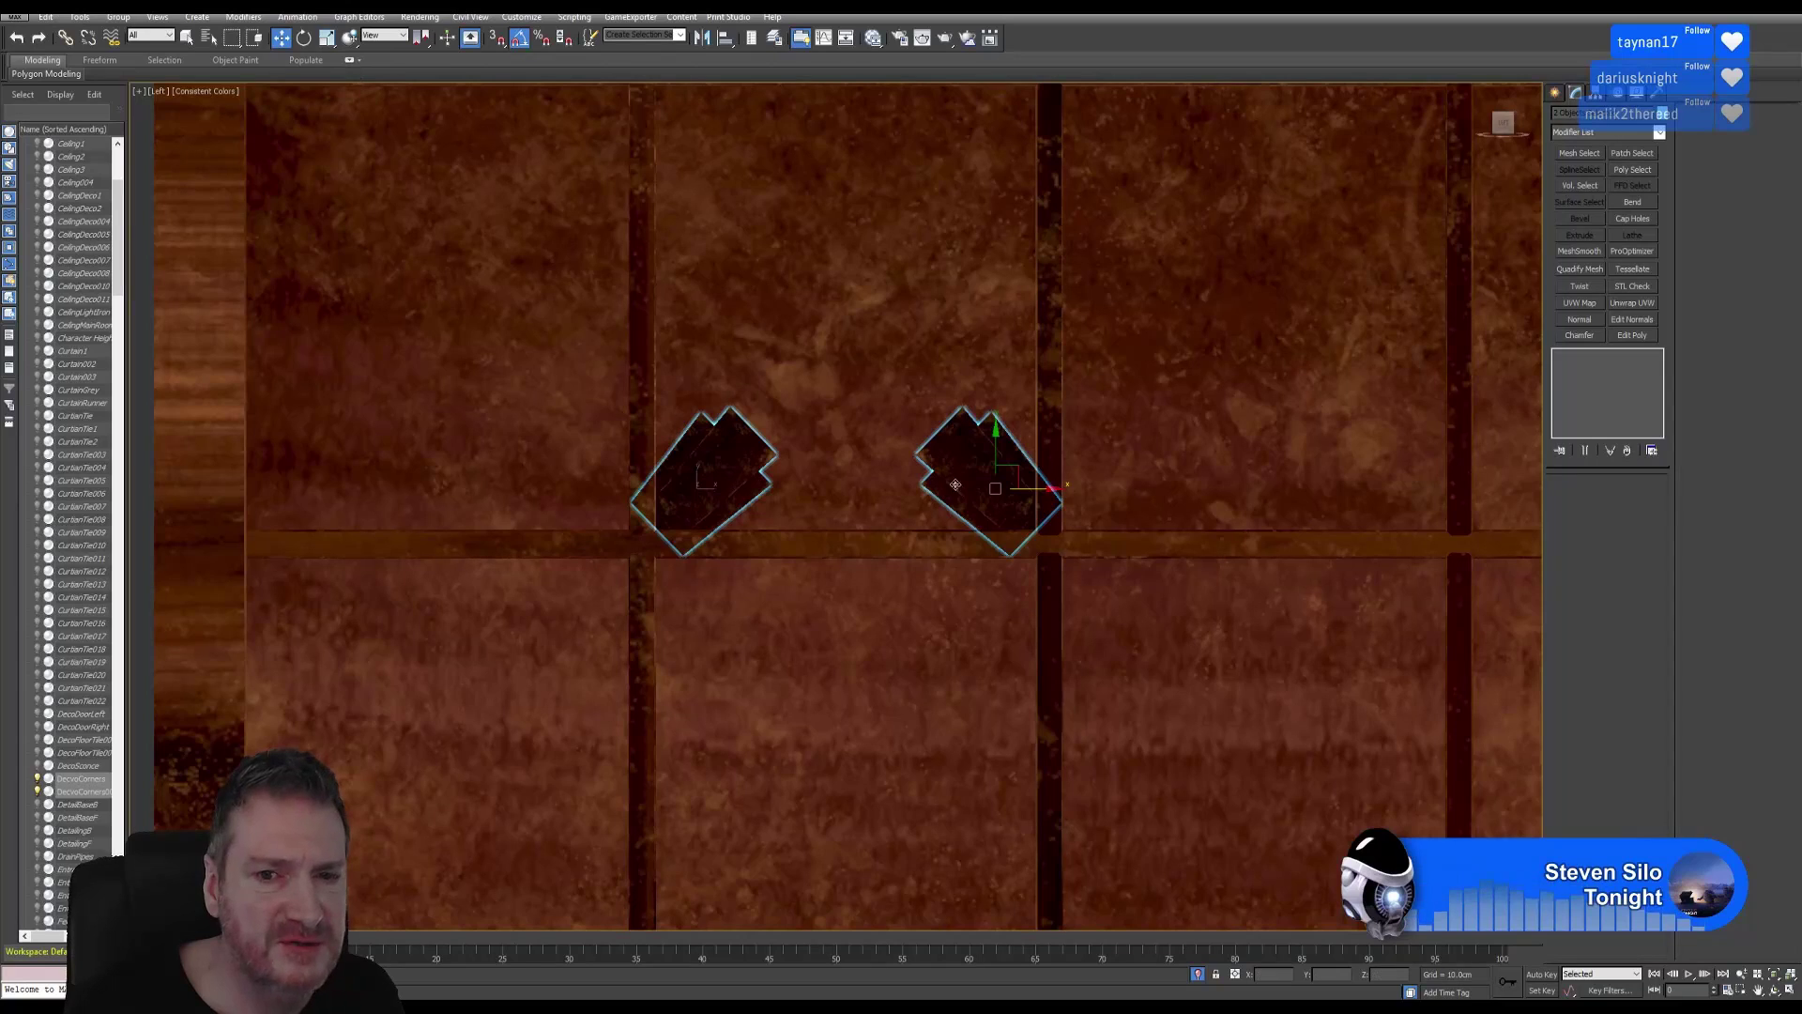
left_click_drag(996, 453, 996, 255, "shift")
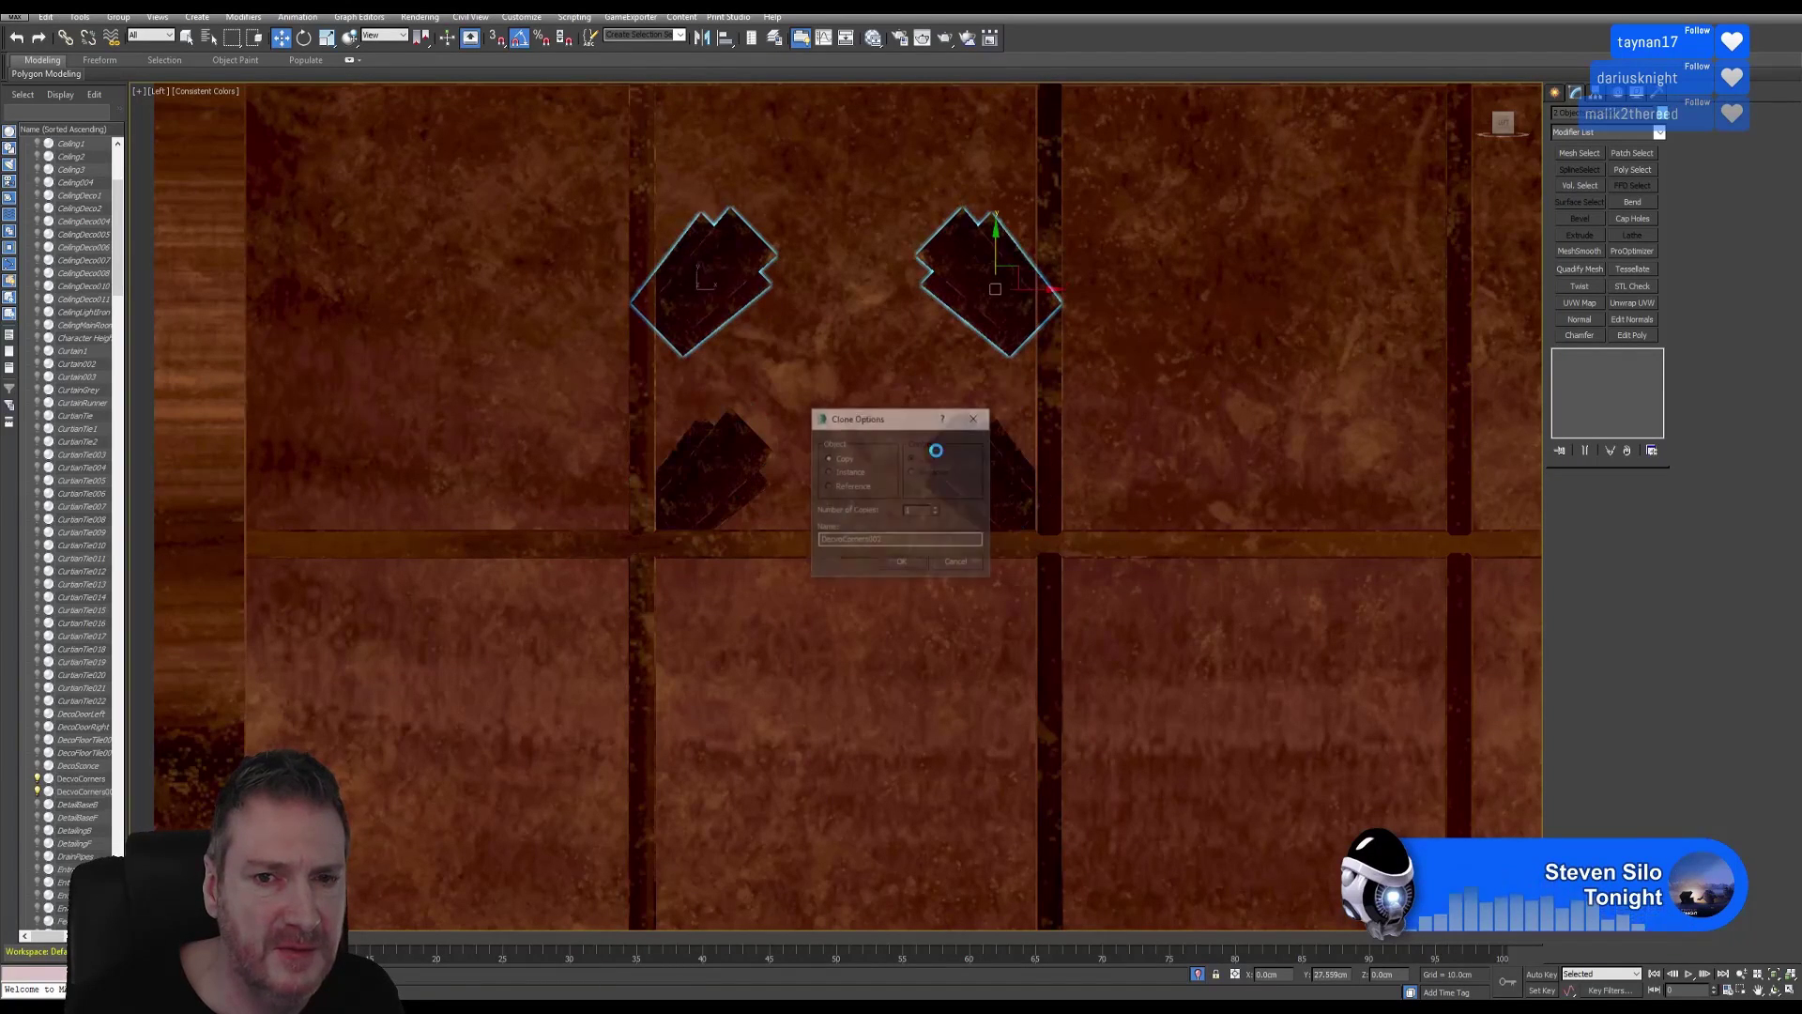
left_click(906, 560)
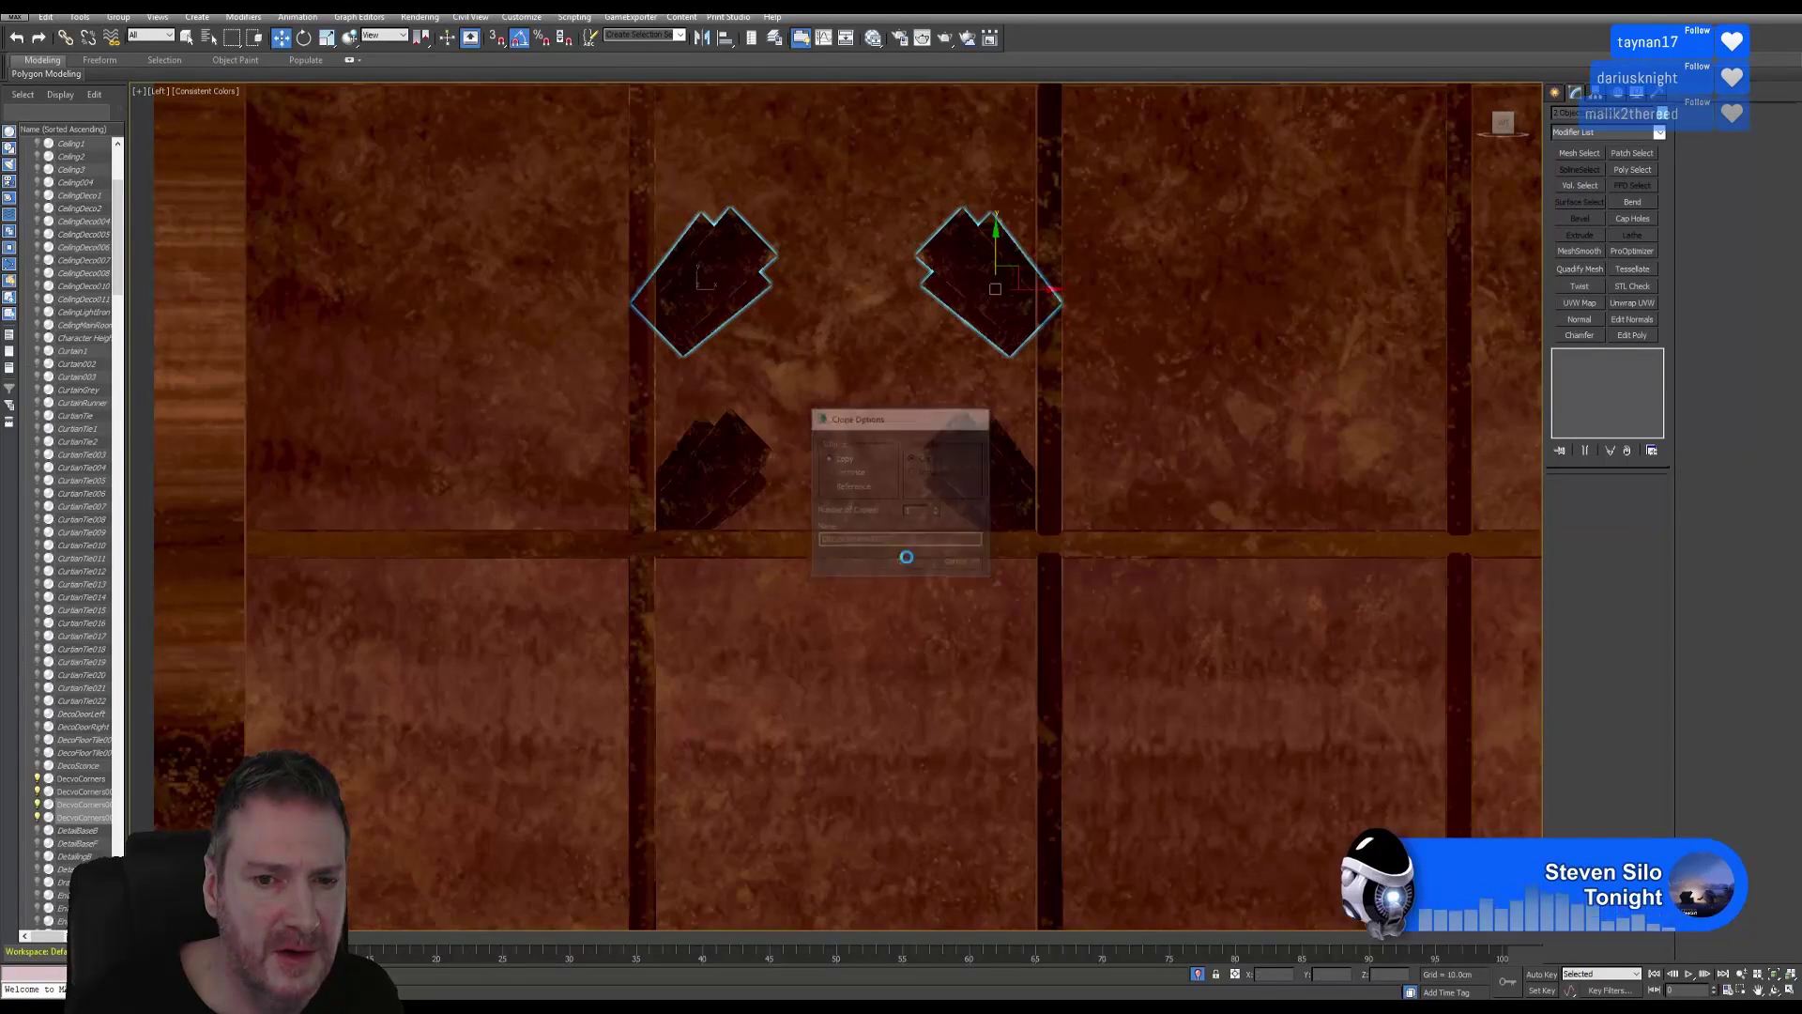
left_click(702, 38)
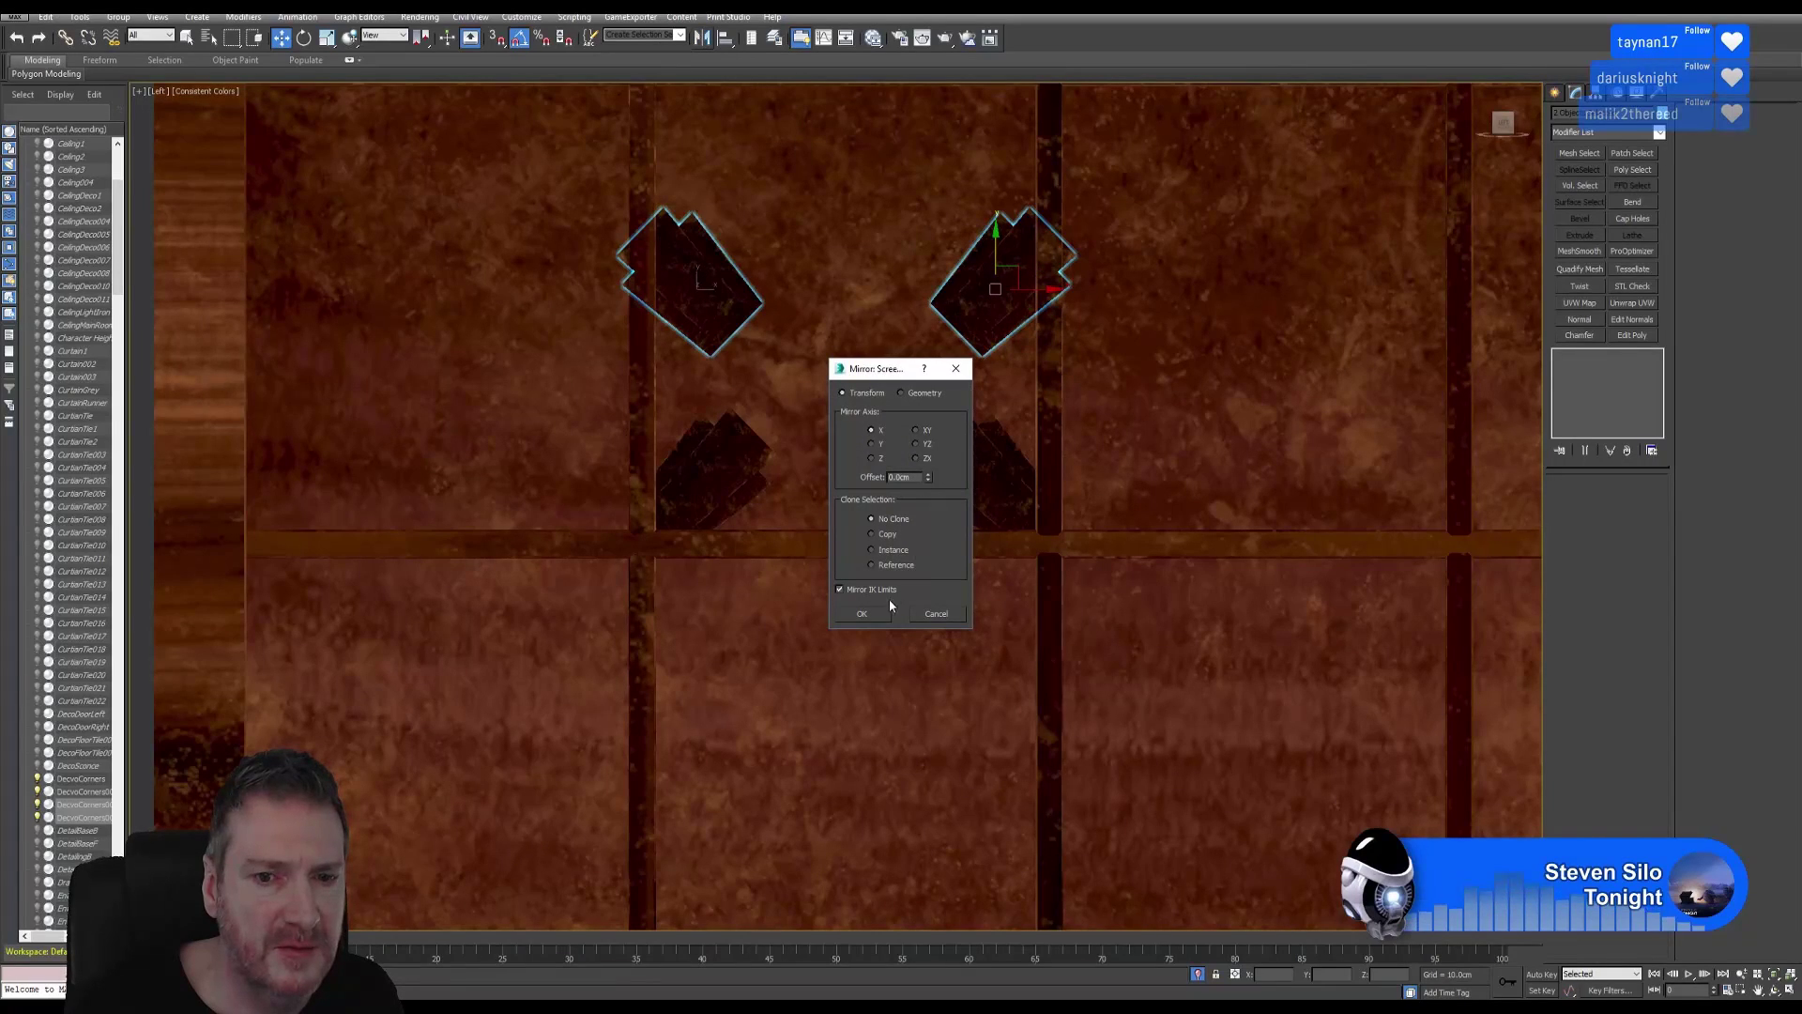
left_click(867, 614)
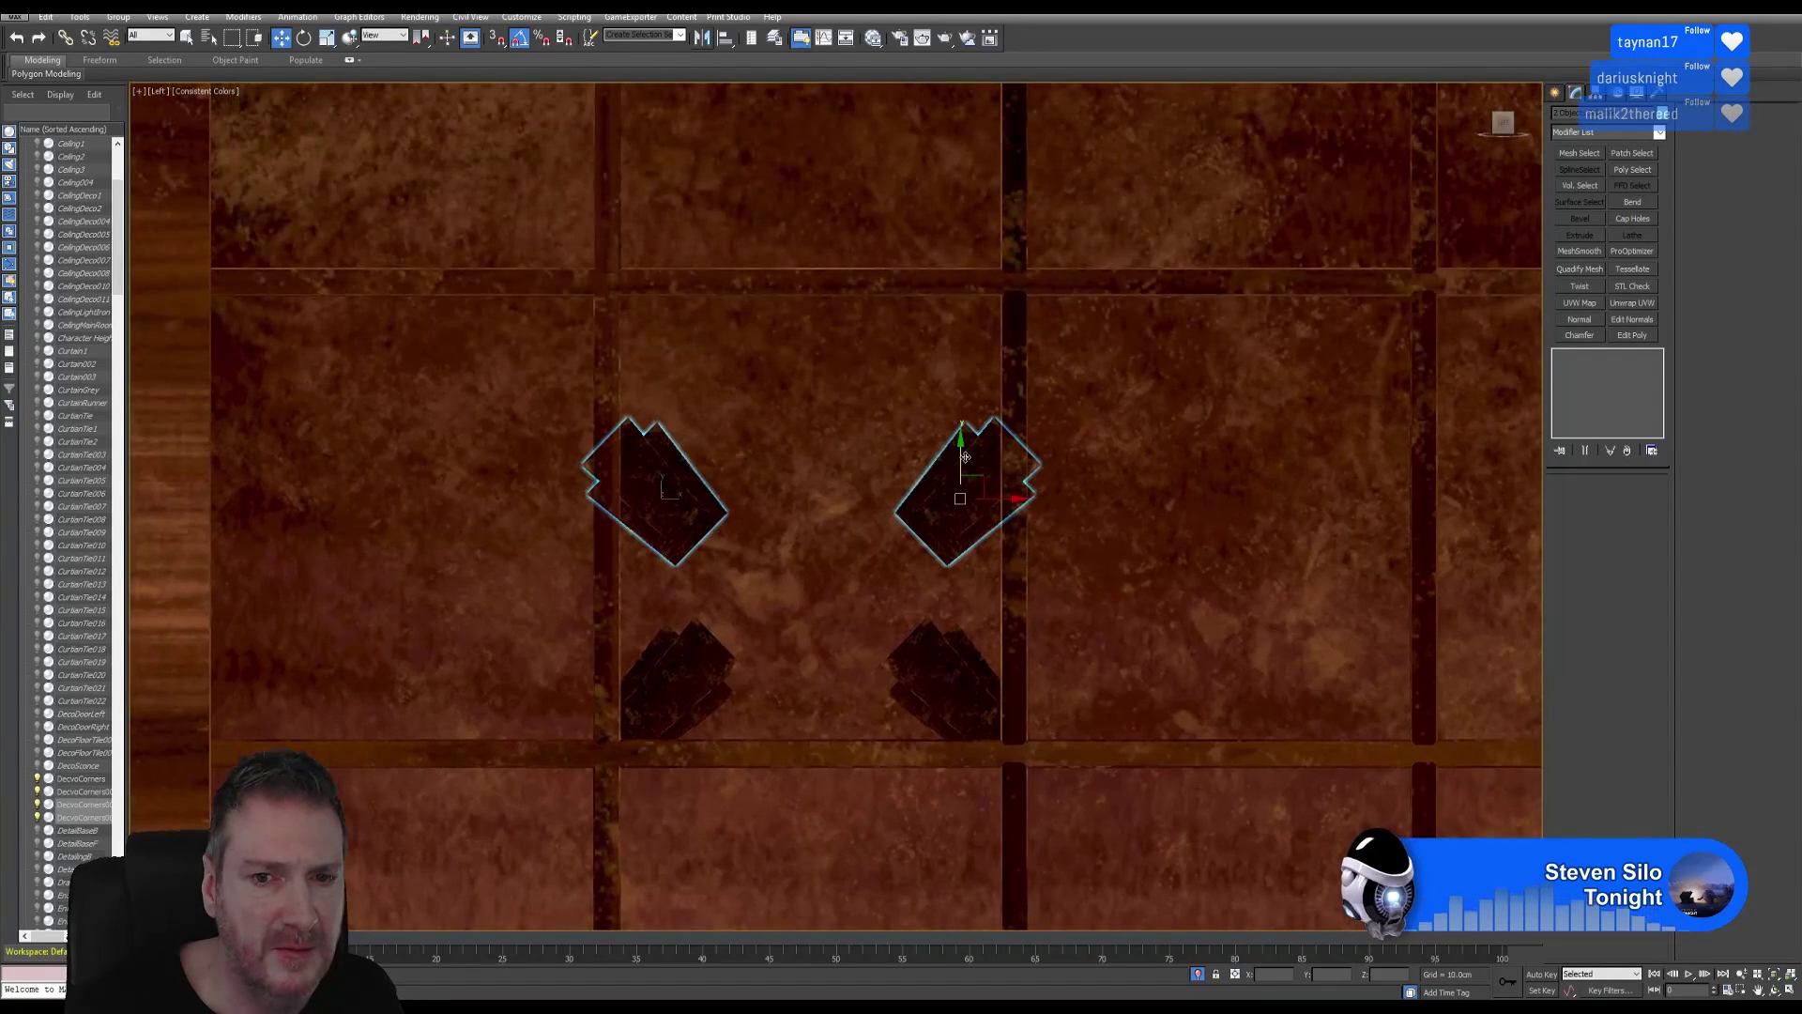
left_click_drag(962, 460, 938, 315)
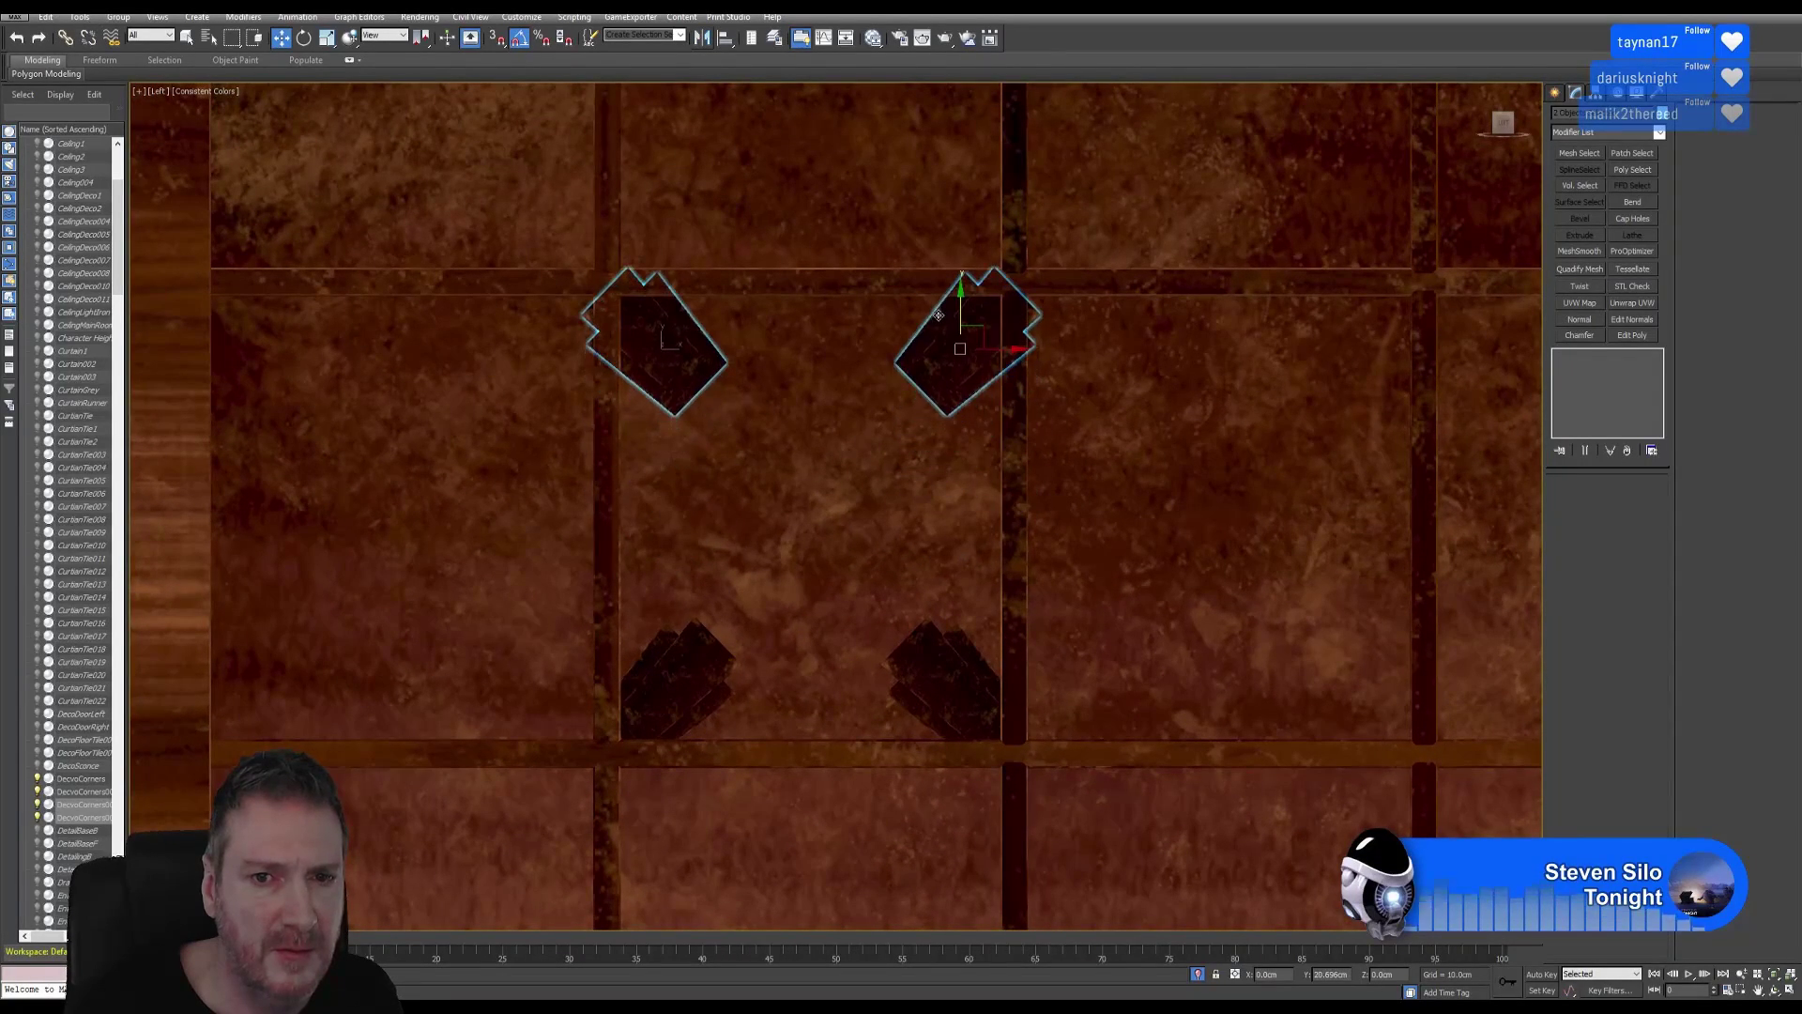
Preview the two upper copies mirrored on the Y axis, cancel the mirror and delete both copies.
left_click(702, 39)
left_click(872, 444)
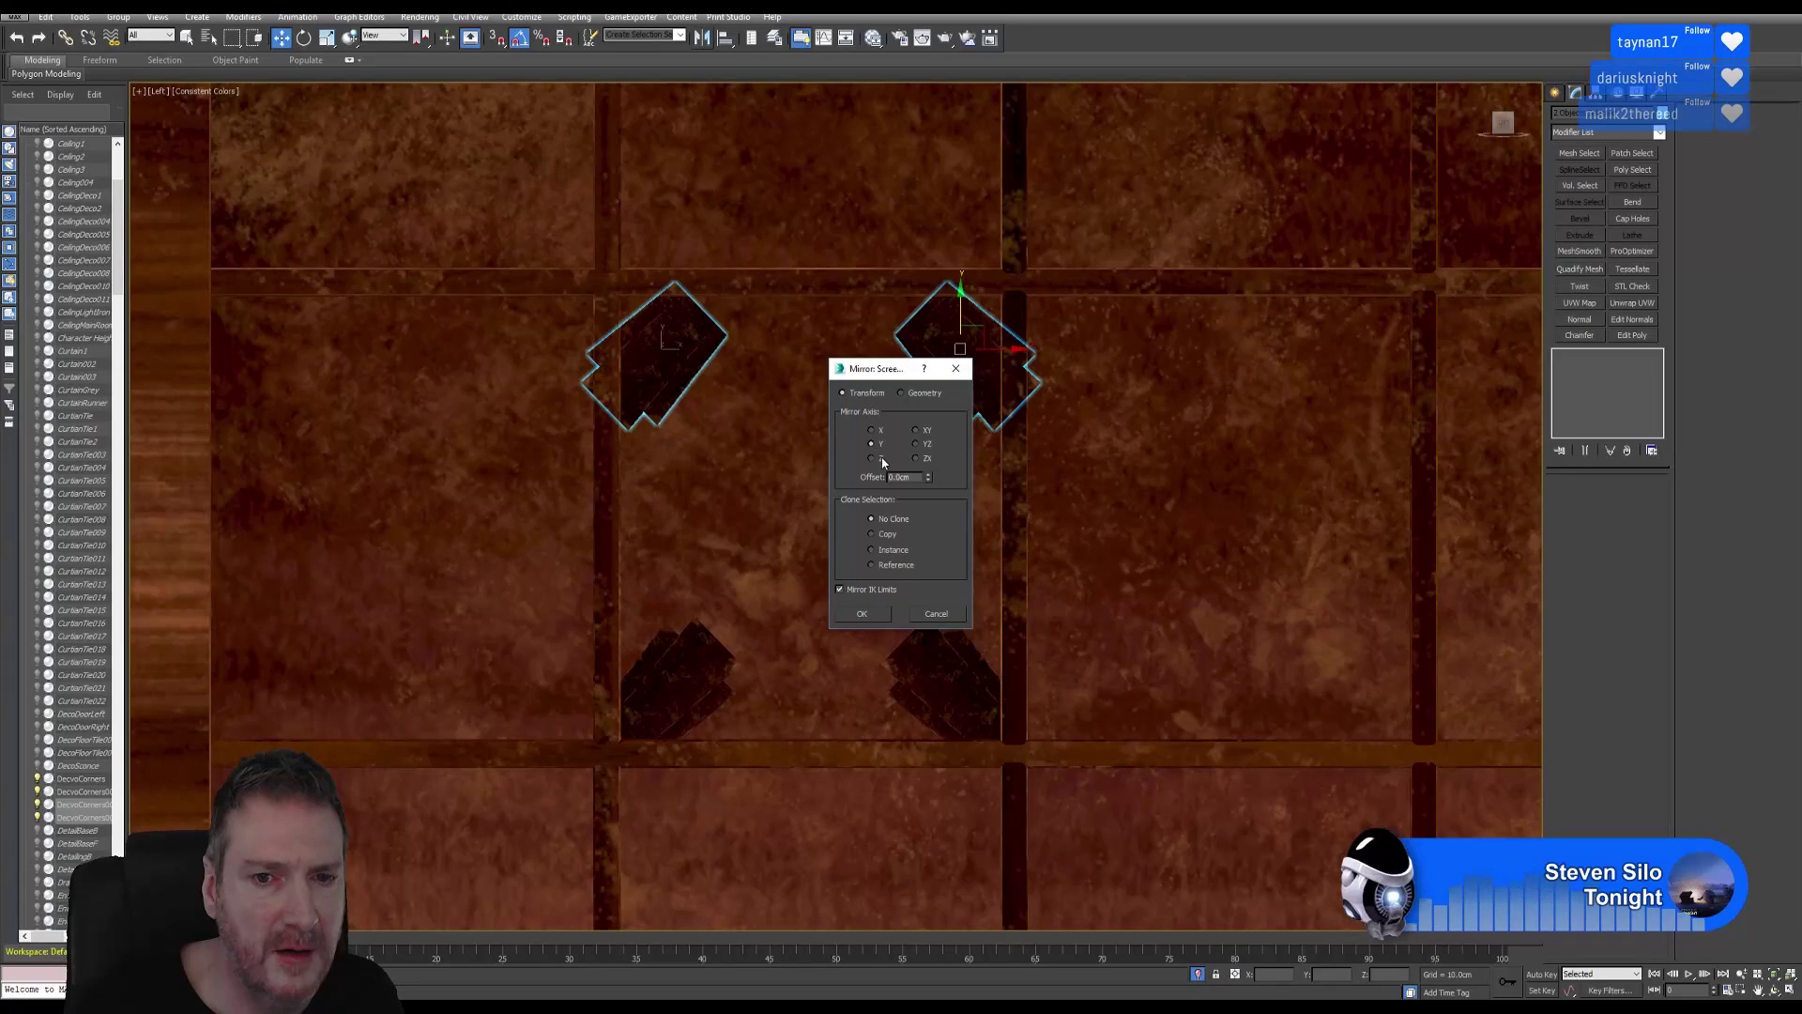
left_click(936, 614)
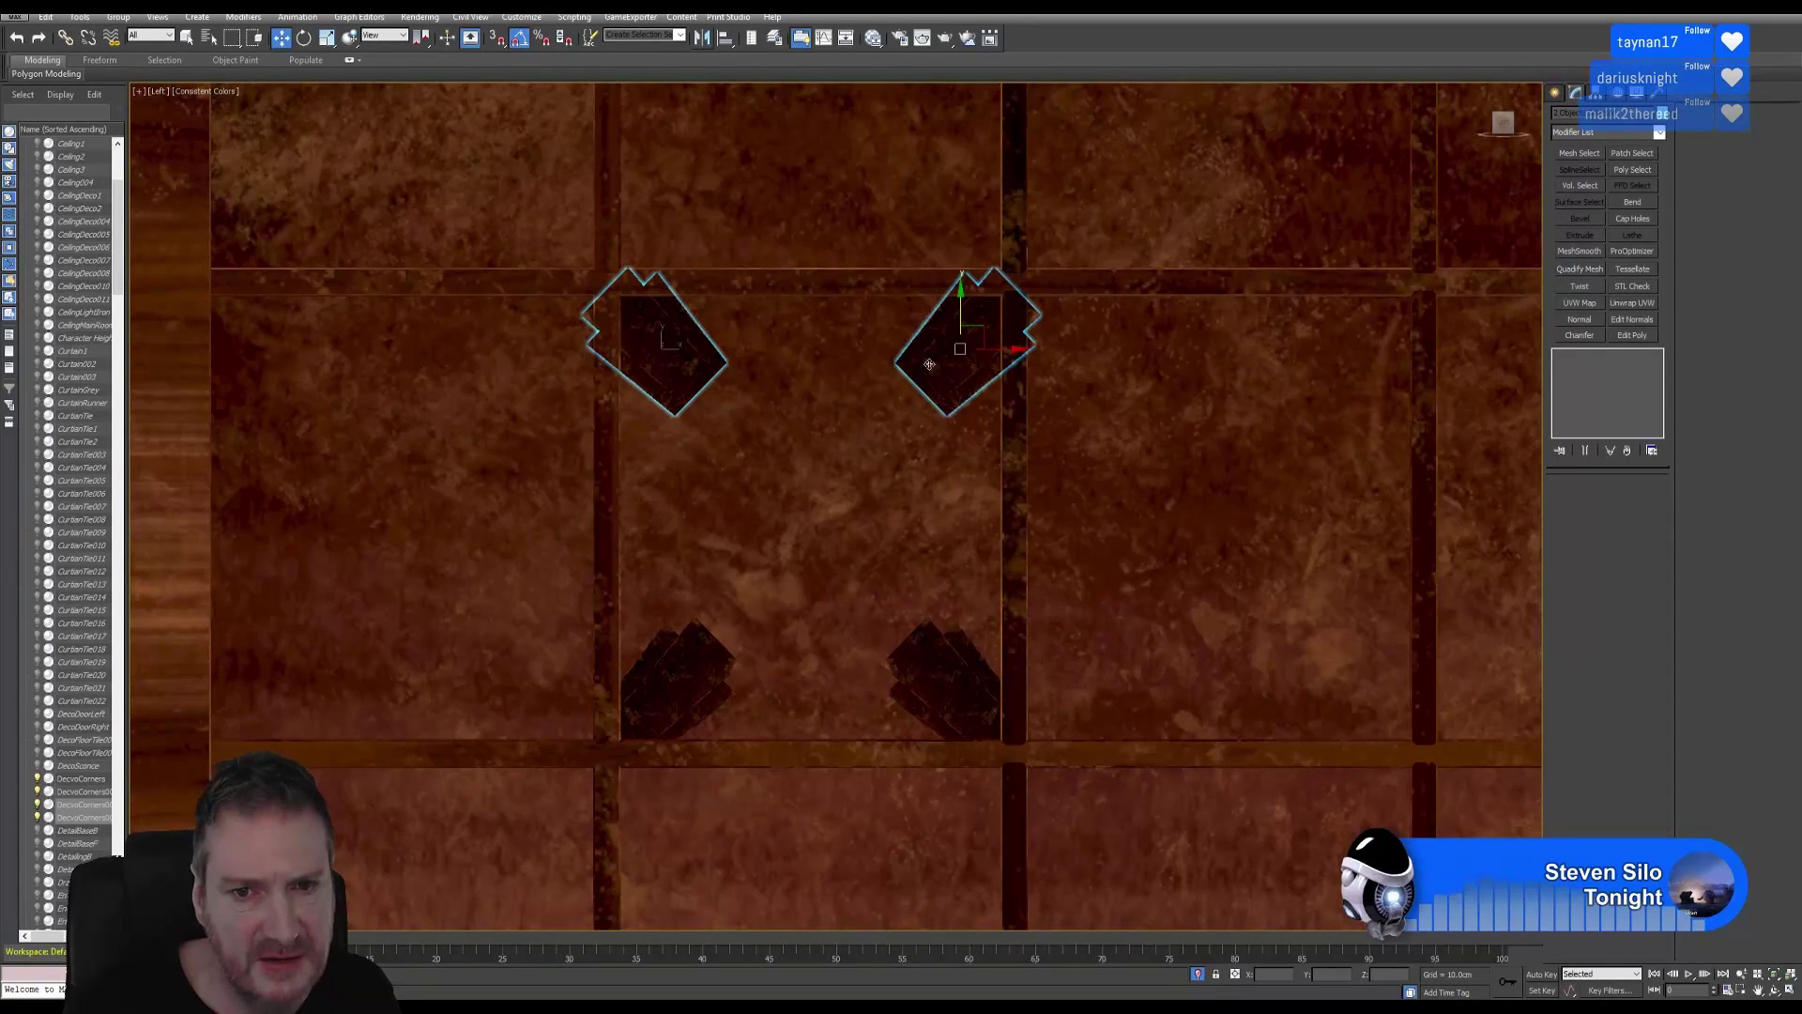
key("Delete")
Clone the square's lower-left fan motif straight upward as a copy.
left_click(684, 659)
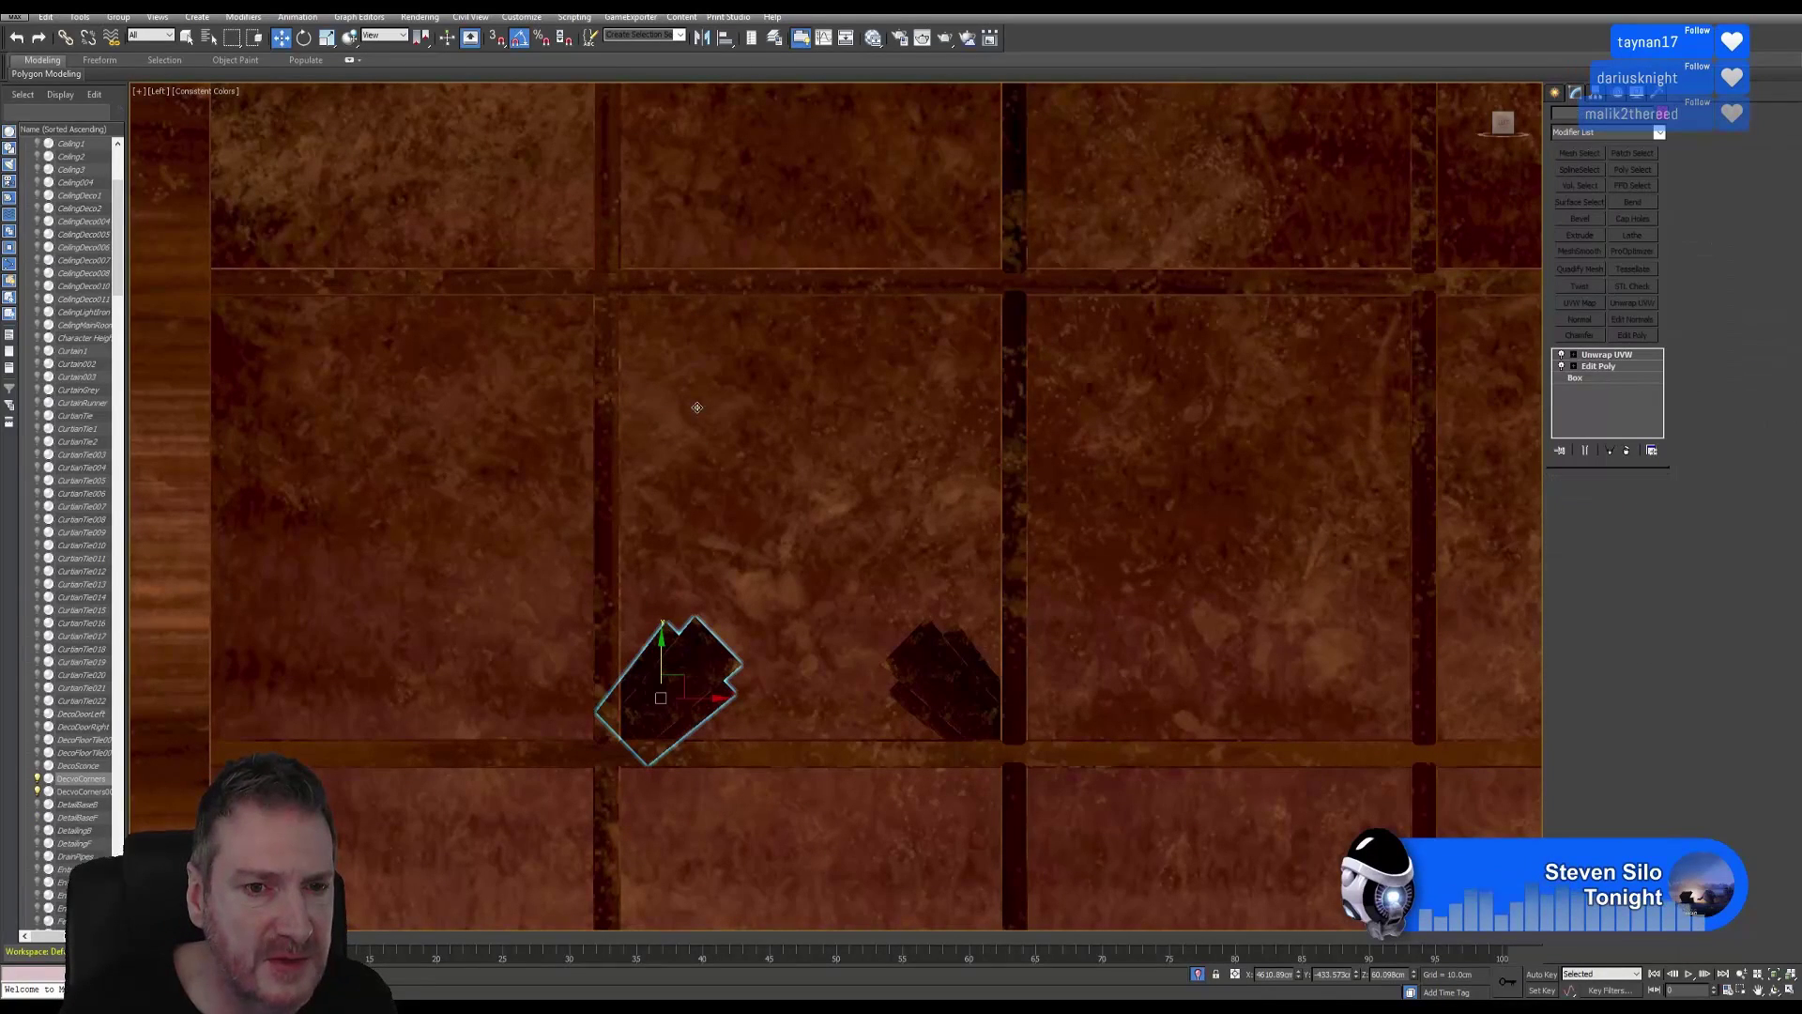
left_click_drag(696, 669, 697, 408, "shift")
left_click(883, 563)
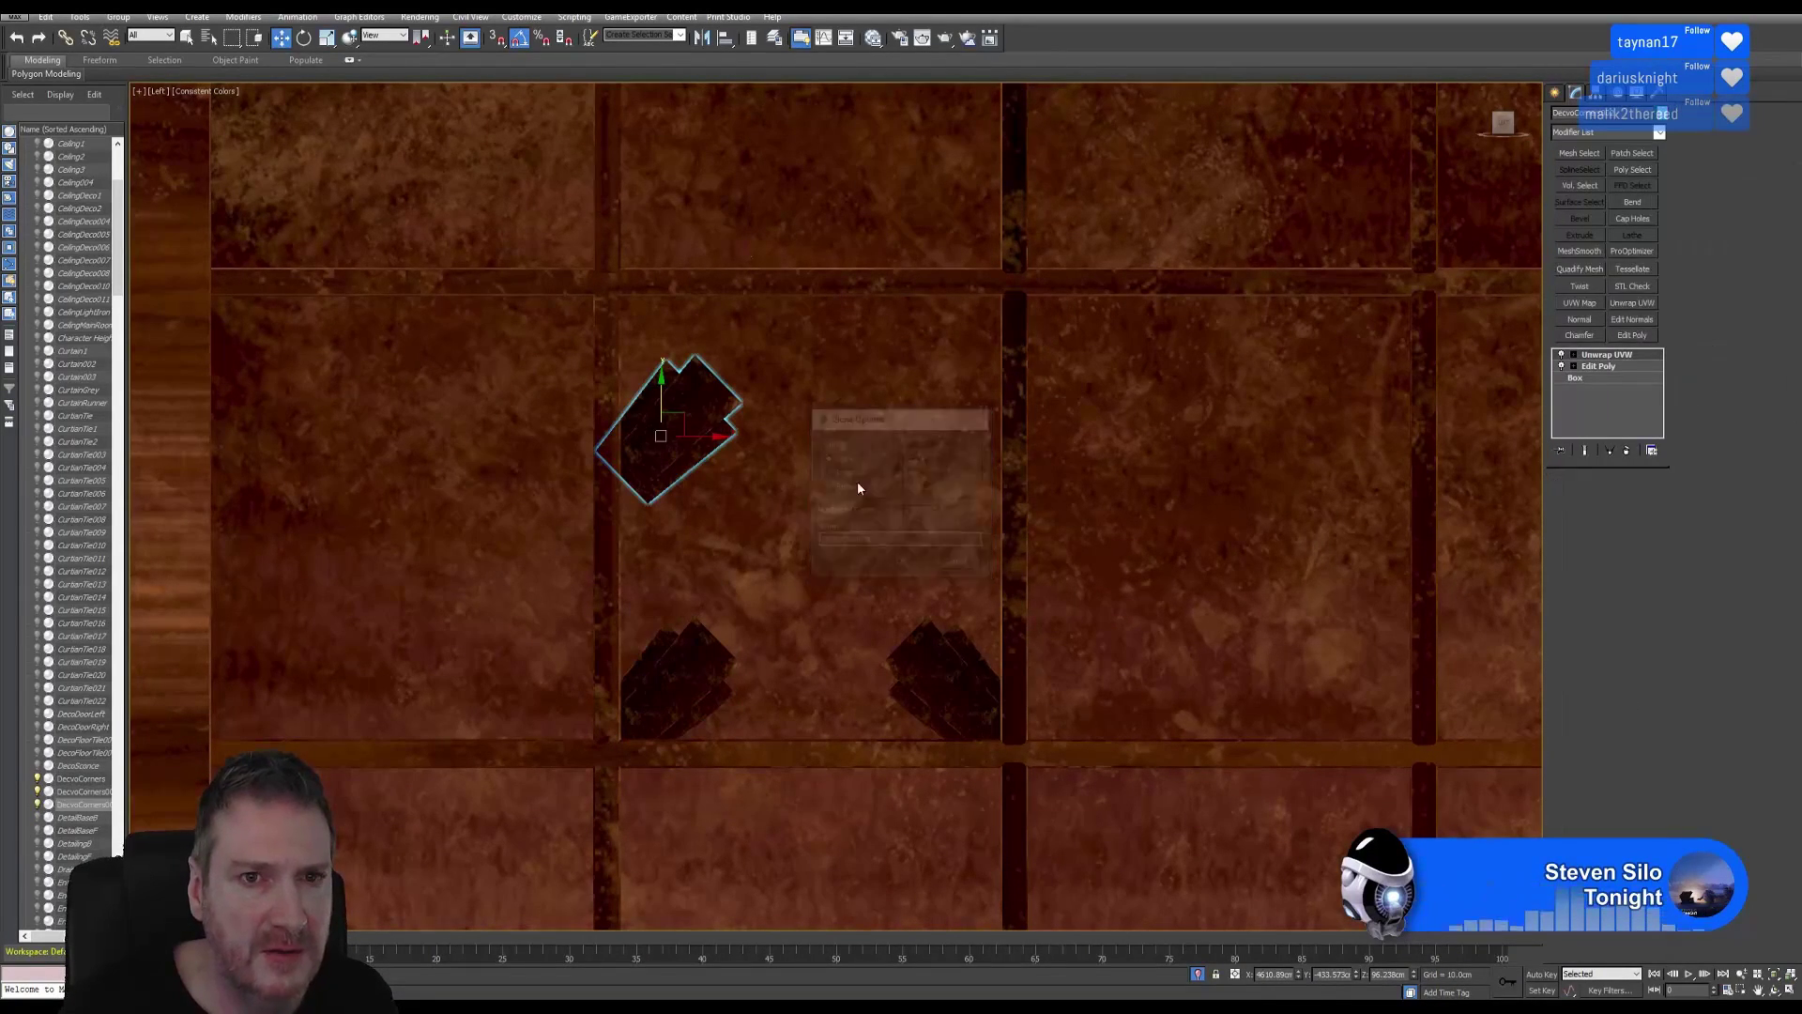
Mirror the raised copy on the Y axis with No Clone and move it into the square's upper-left corner.
left_click(702, 40)
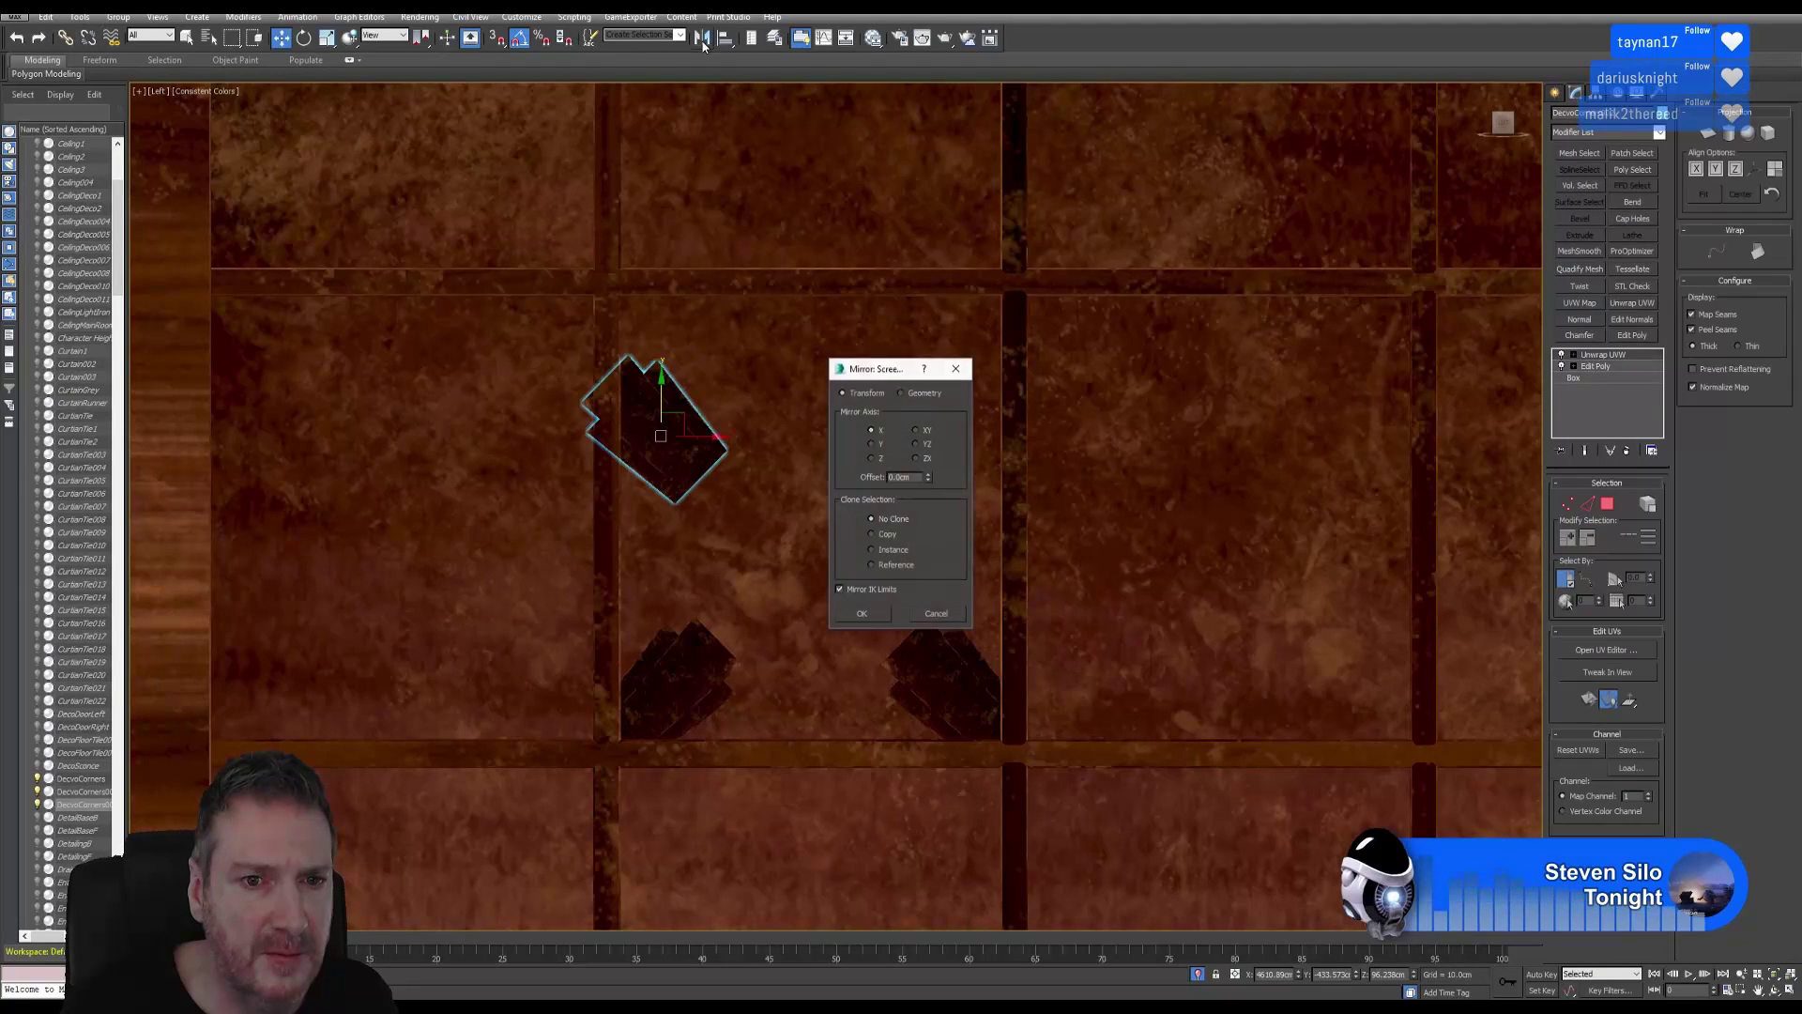
left_click(874, 444)
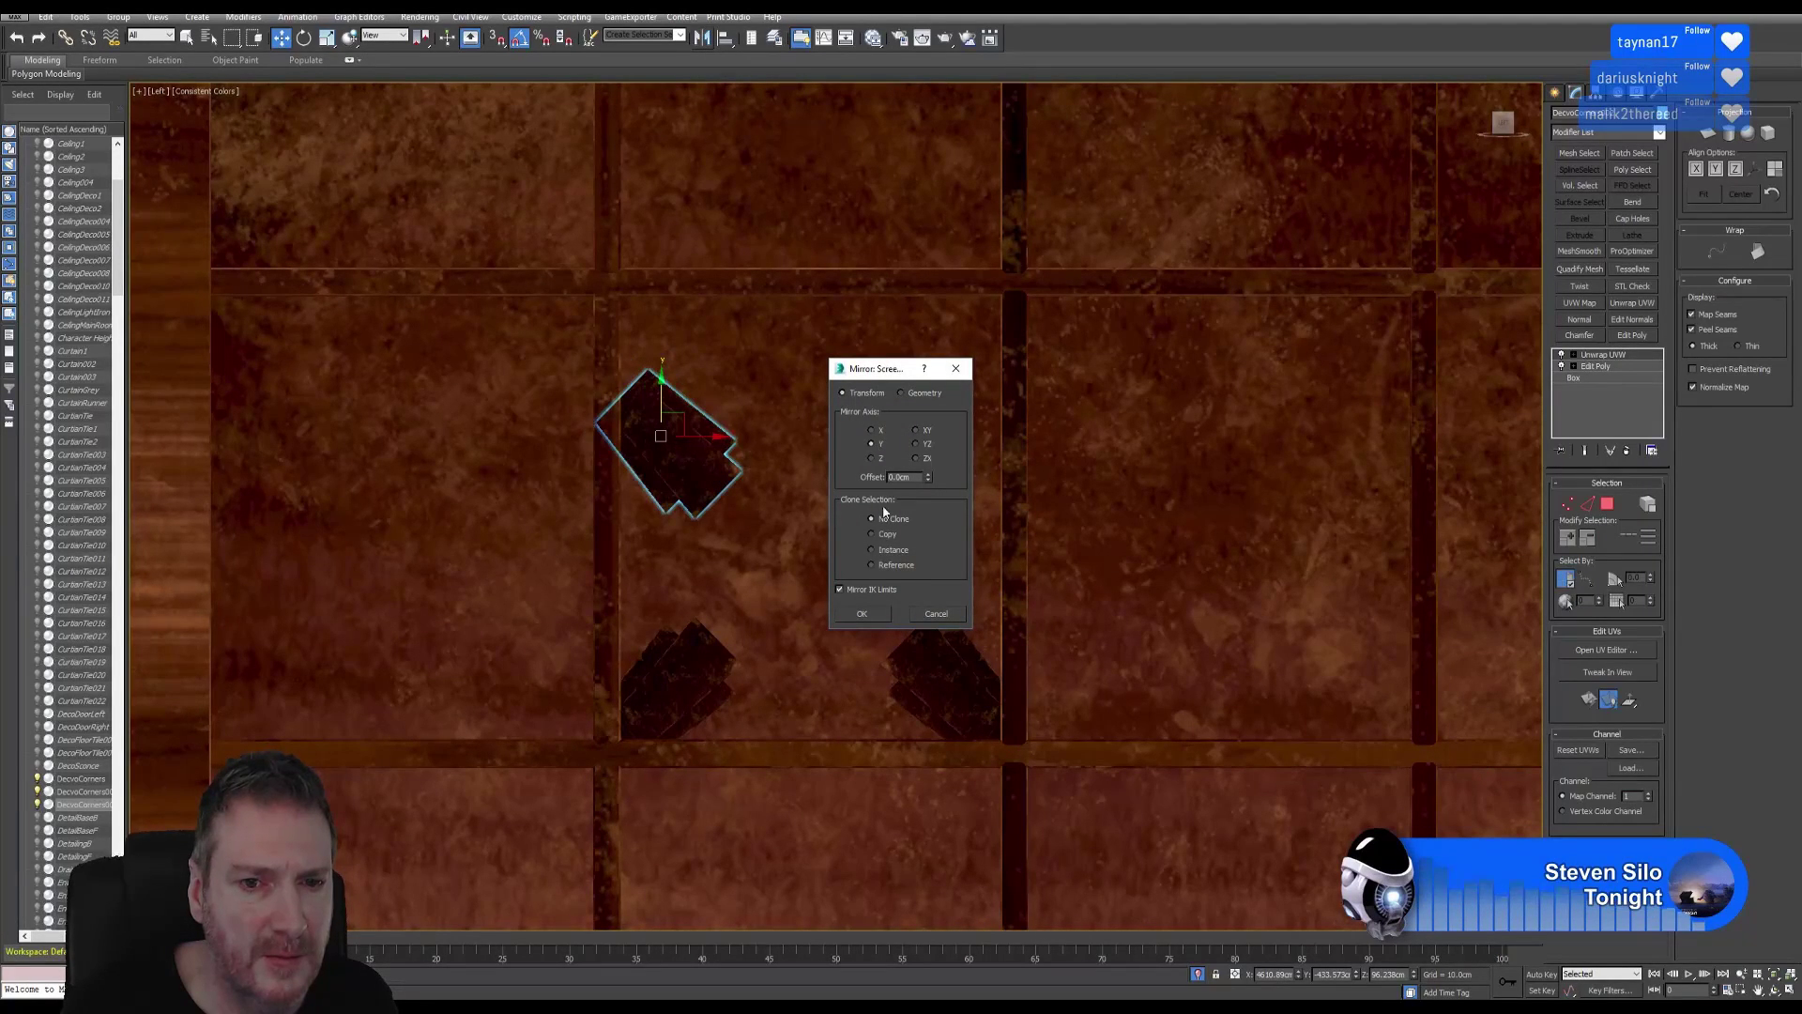
left_click(864, 613)
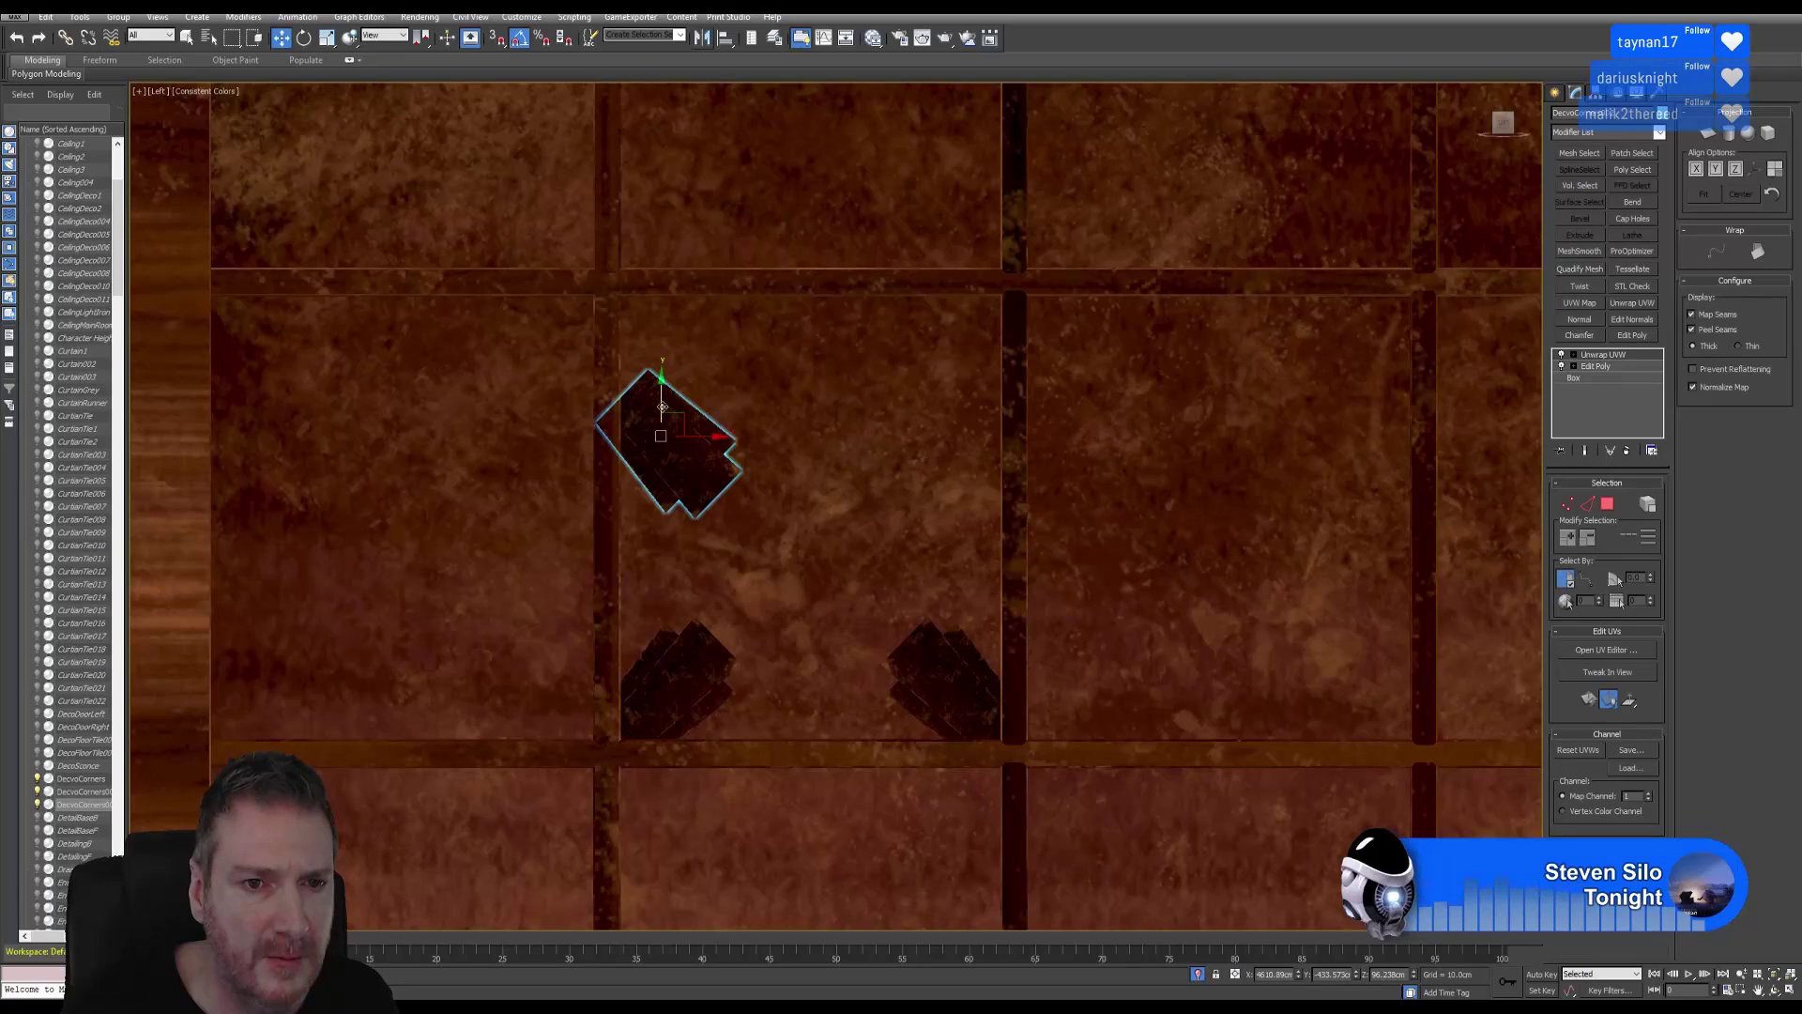
mouse_move(671, 409)
left_mouse_down()
mouse_move(670, 310)
mouse_move(916, 336)
left_mouse_up()
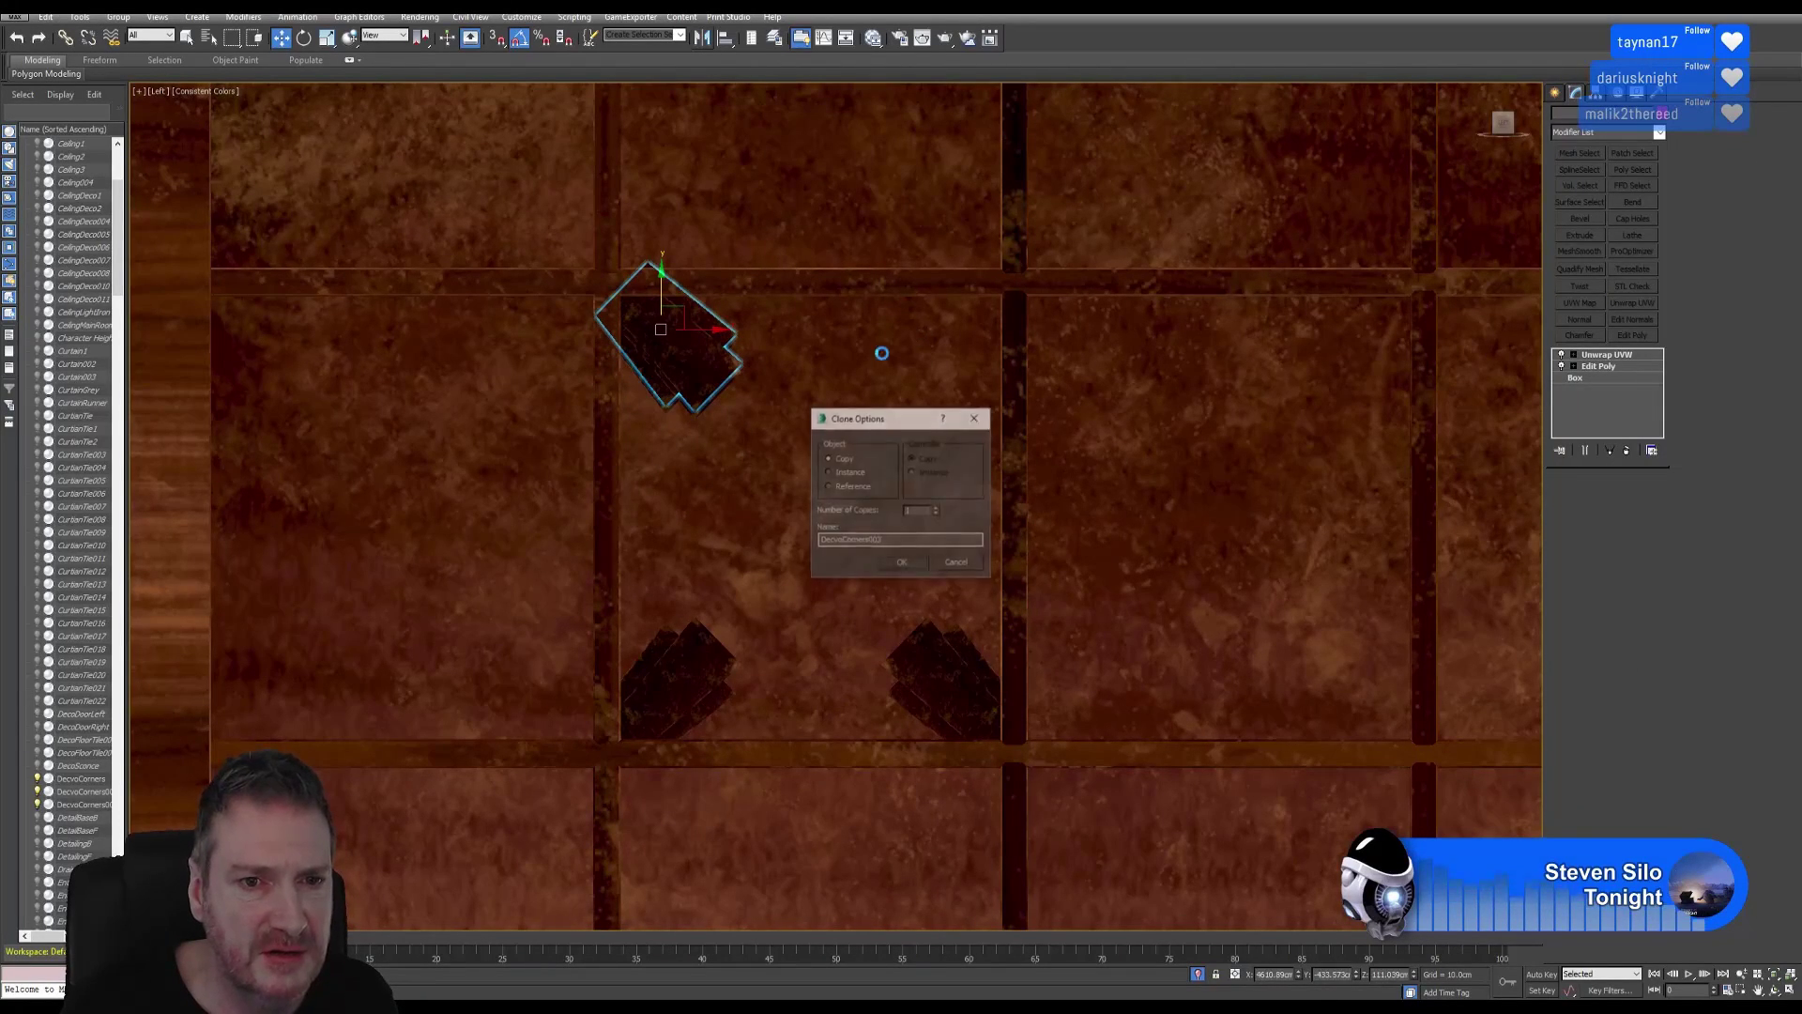
left_click(957, 564)
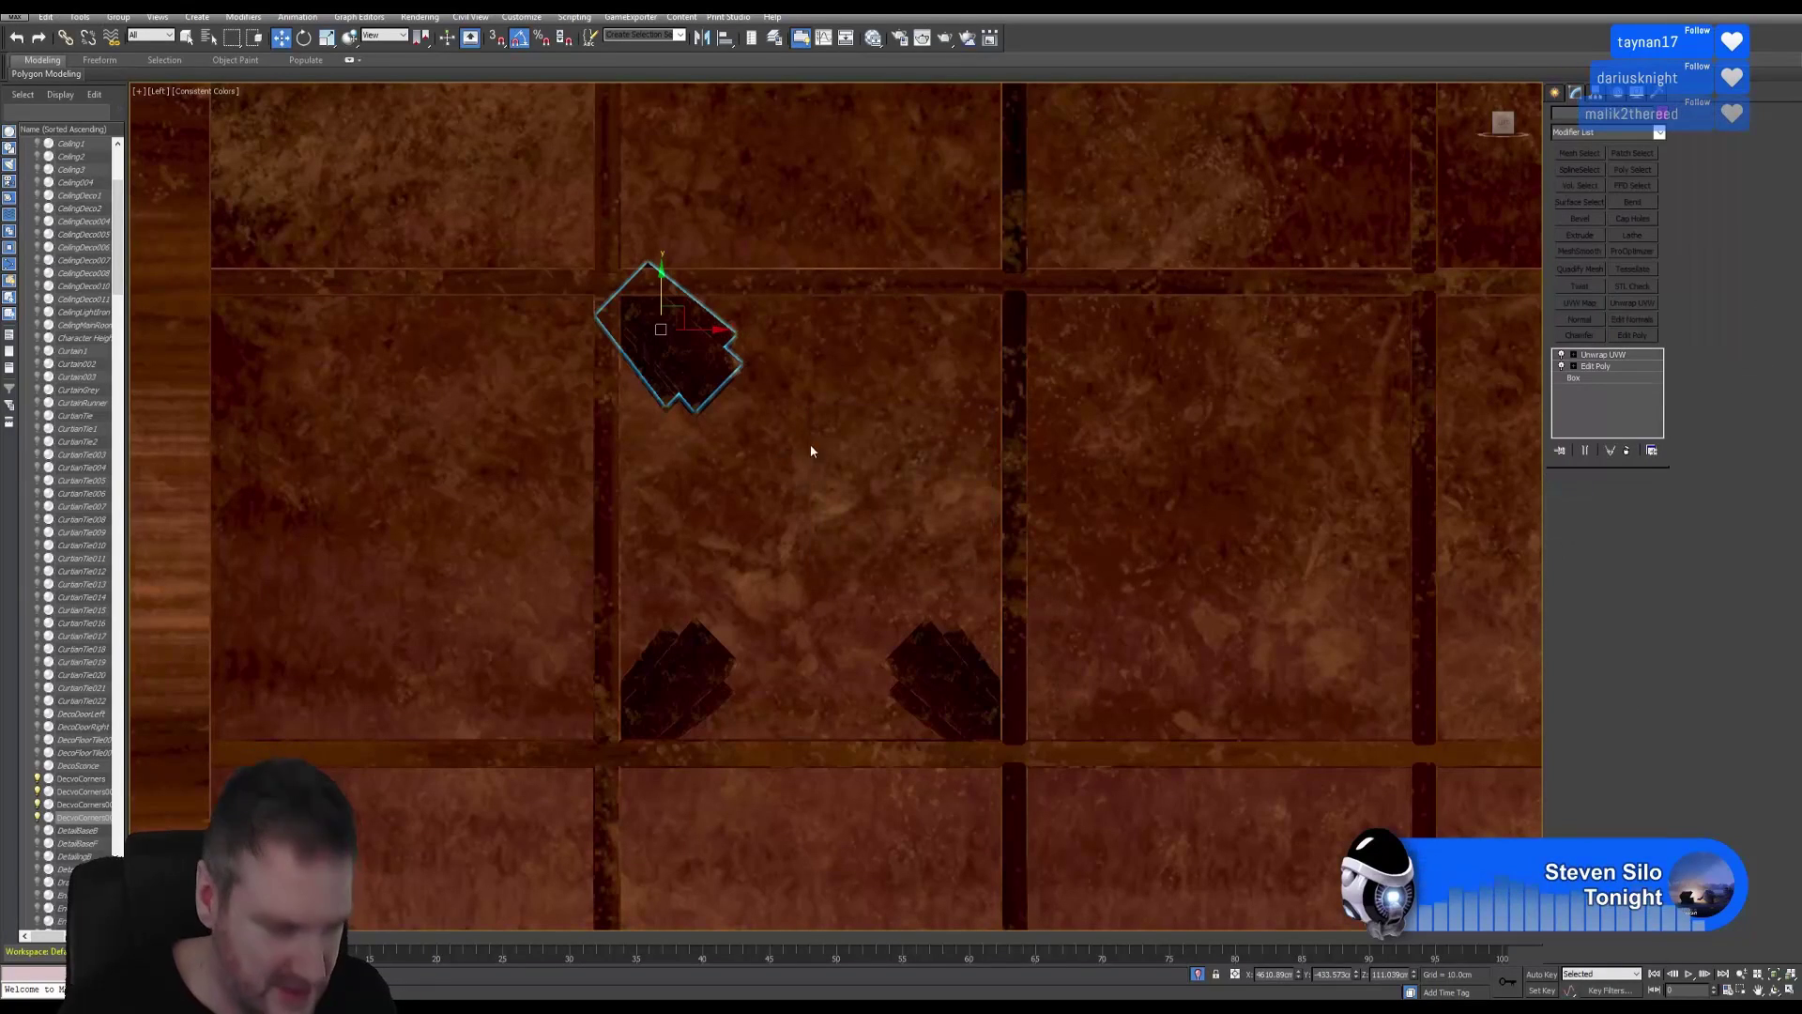
Clone the upper-left motif sideways, mirror the copy on the X axis with No Clone and place it in the upper-right corner.
left_click_drag(718, 354, 896, 354, "shift")
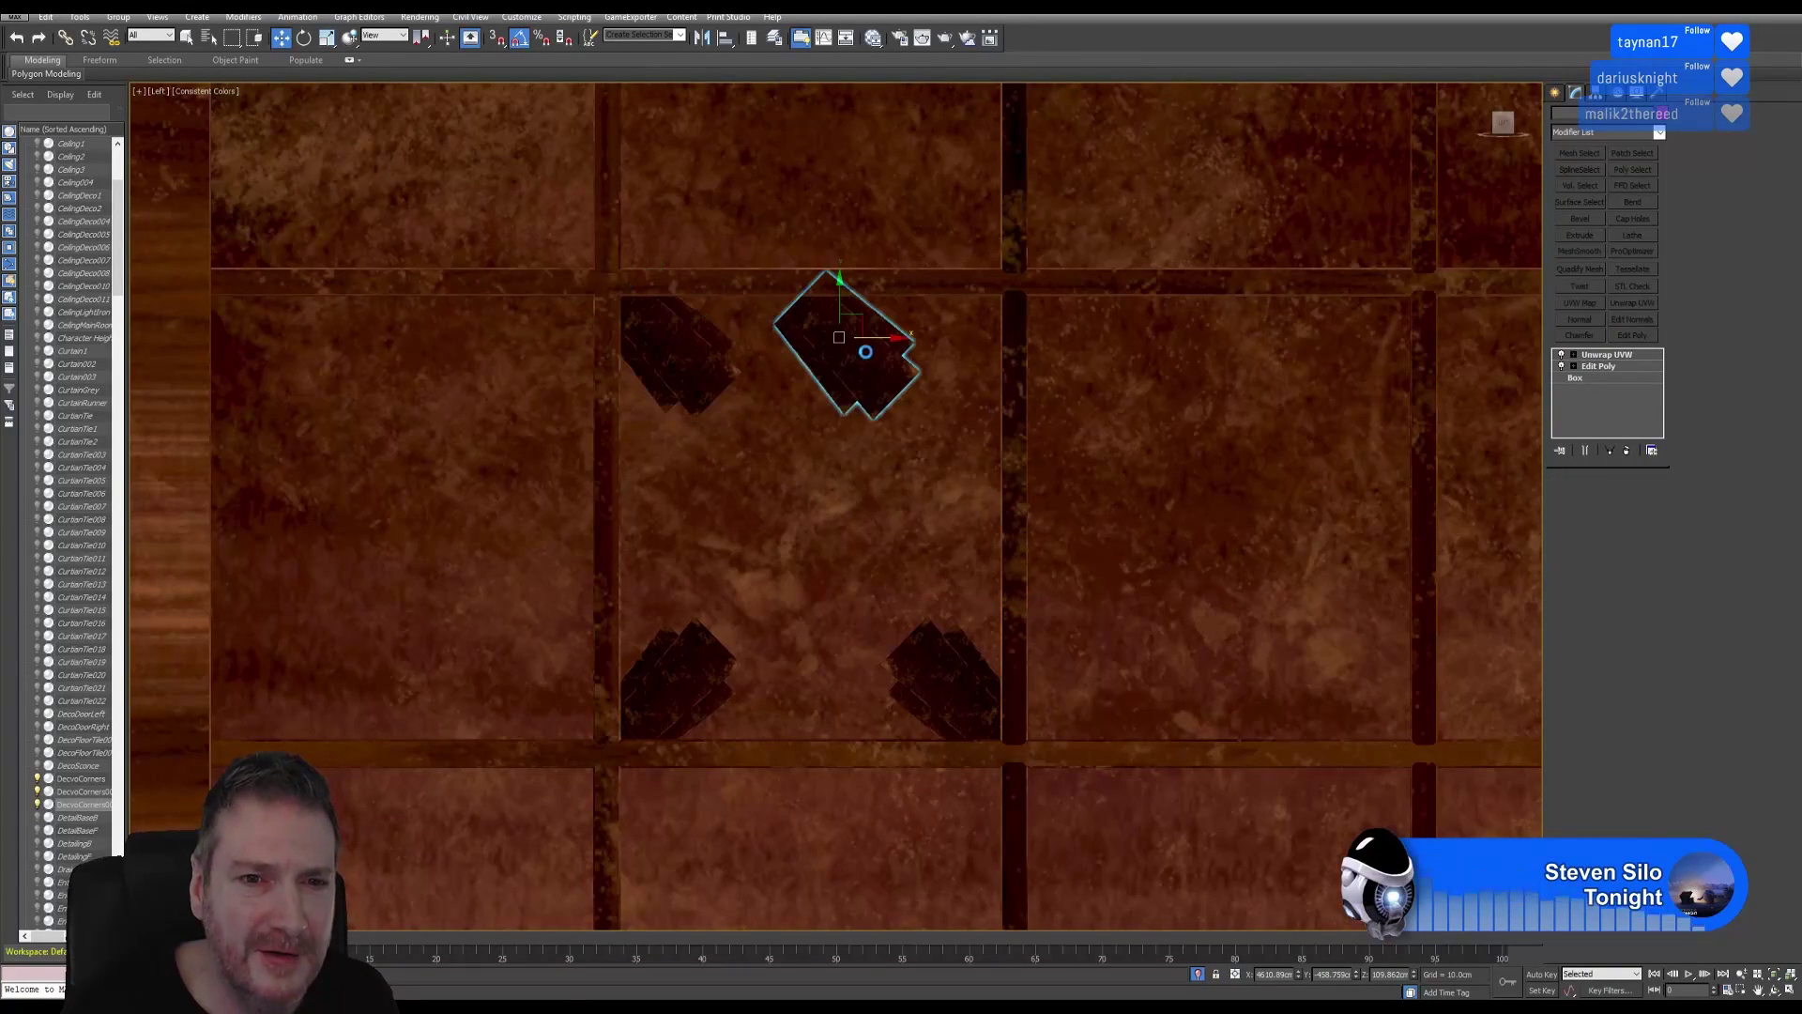
left_click(899, 562)
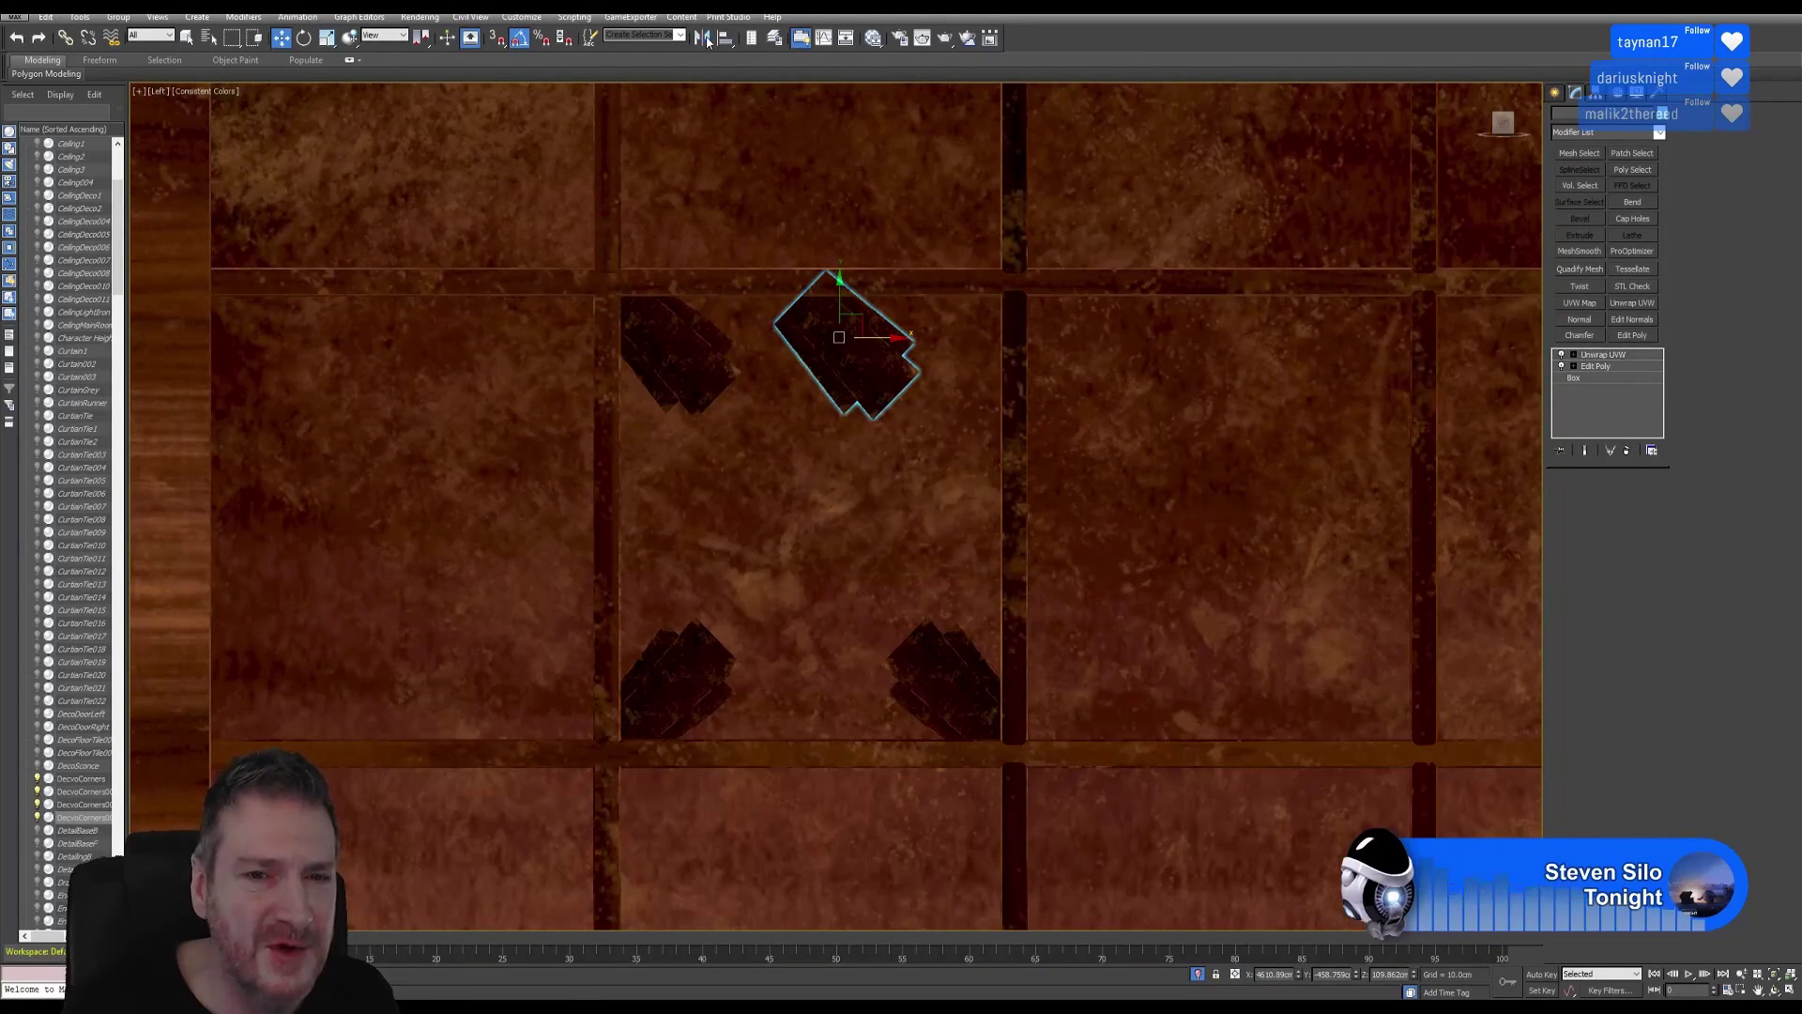
key("alt+m")
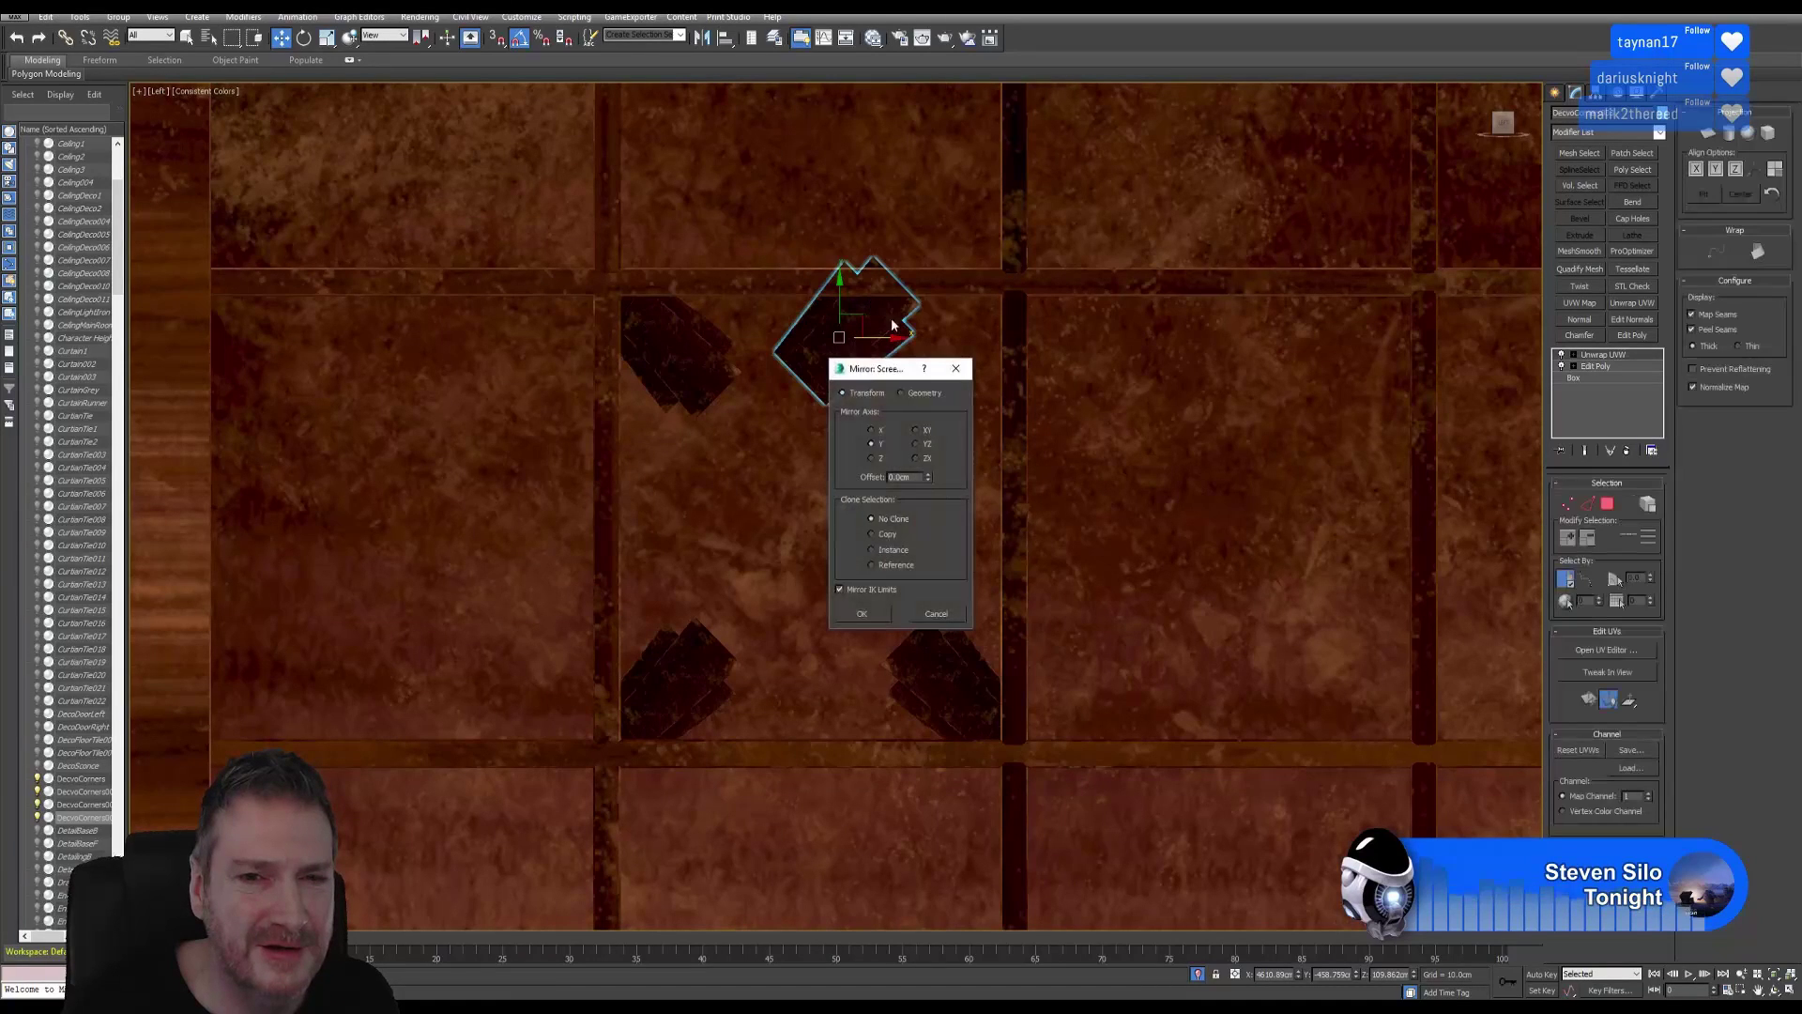
left_click(872, 441)
left_click(862, 613)
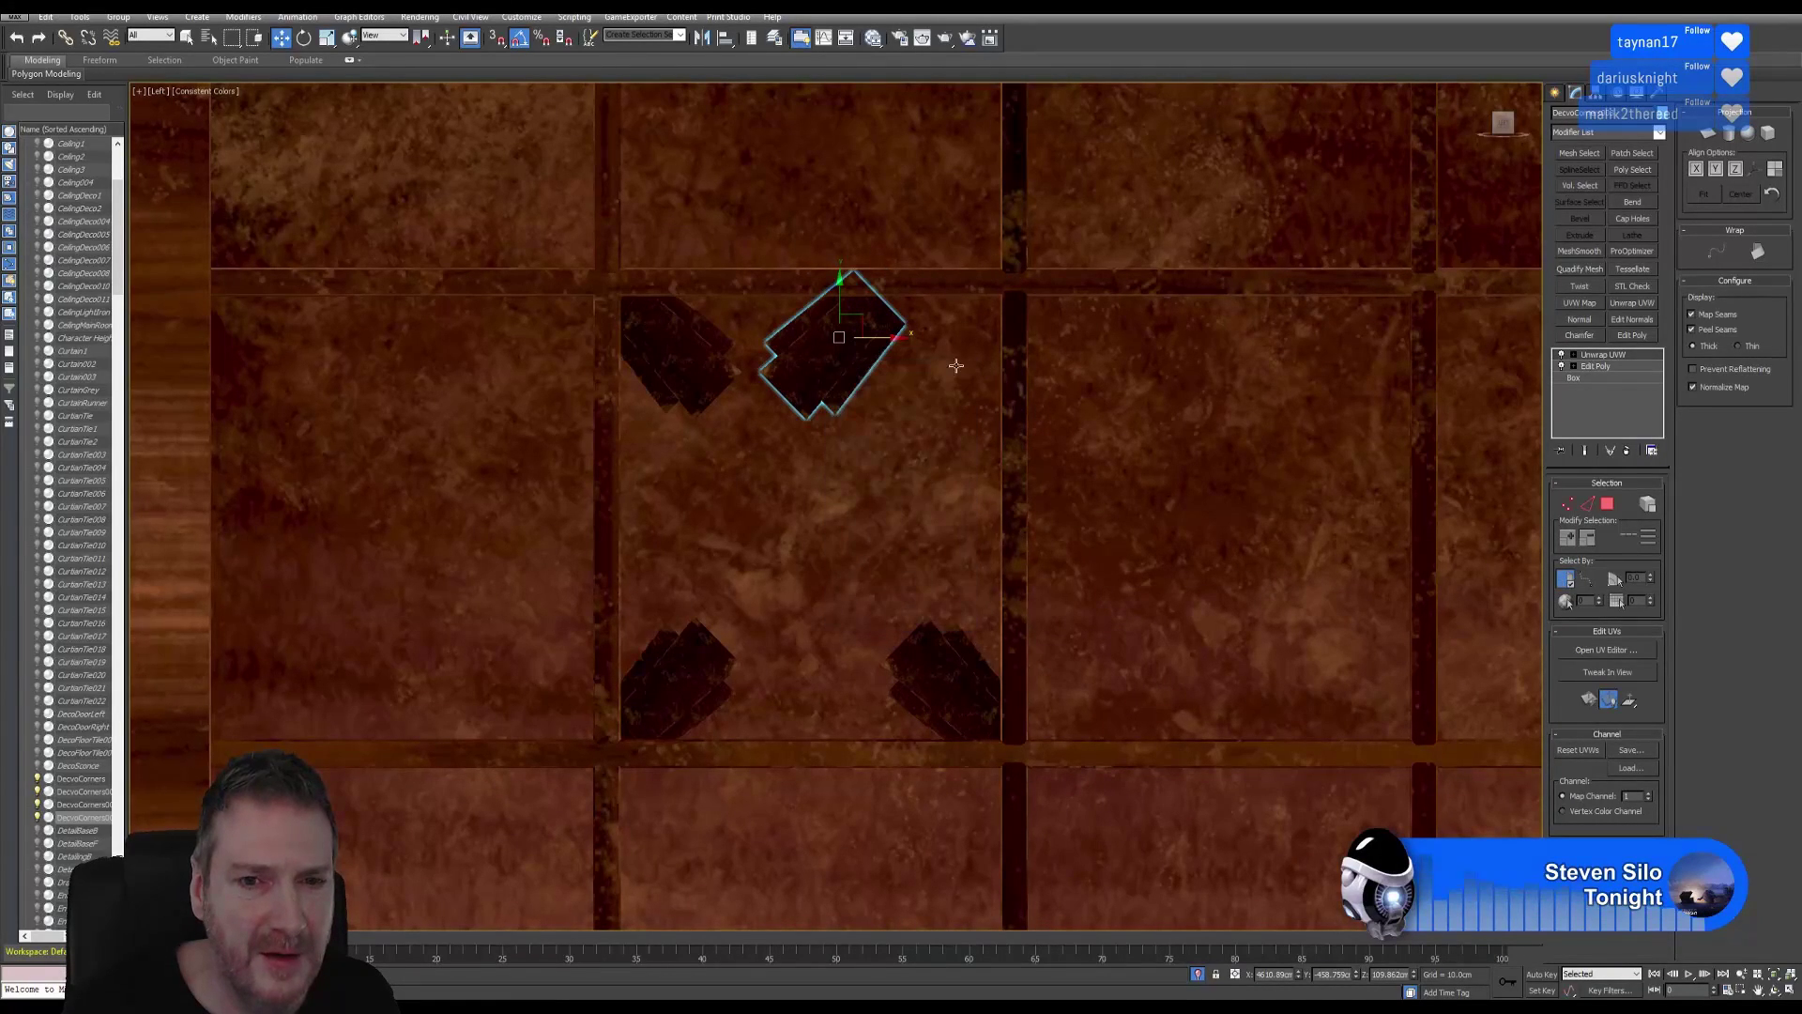
left_click_drag(884, 340, 1004, 340)
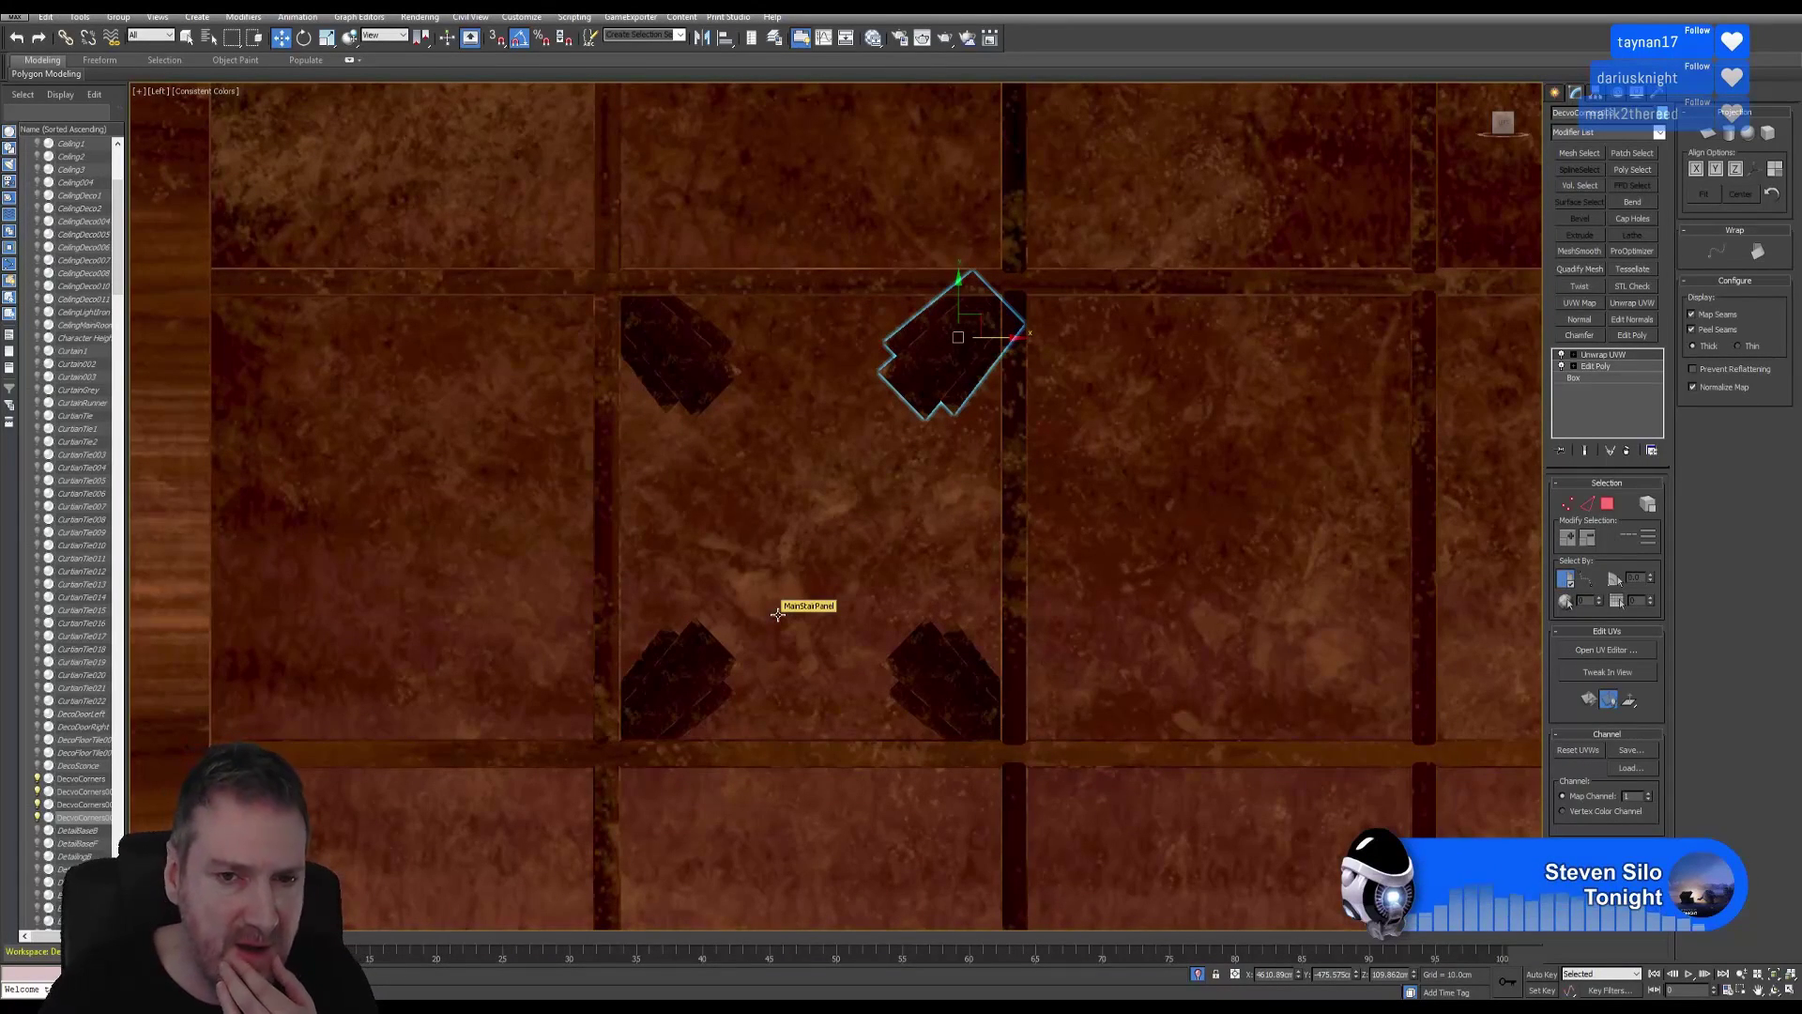
Select all four corner motifs and uniformly scale them slightly smaller about their common centre, leaving nothing selected.
scroll(783, 622, "down", 2)
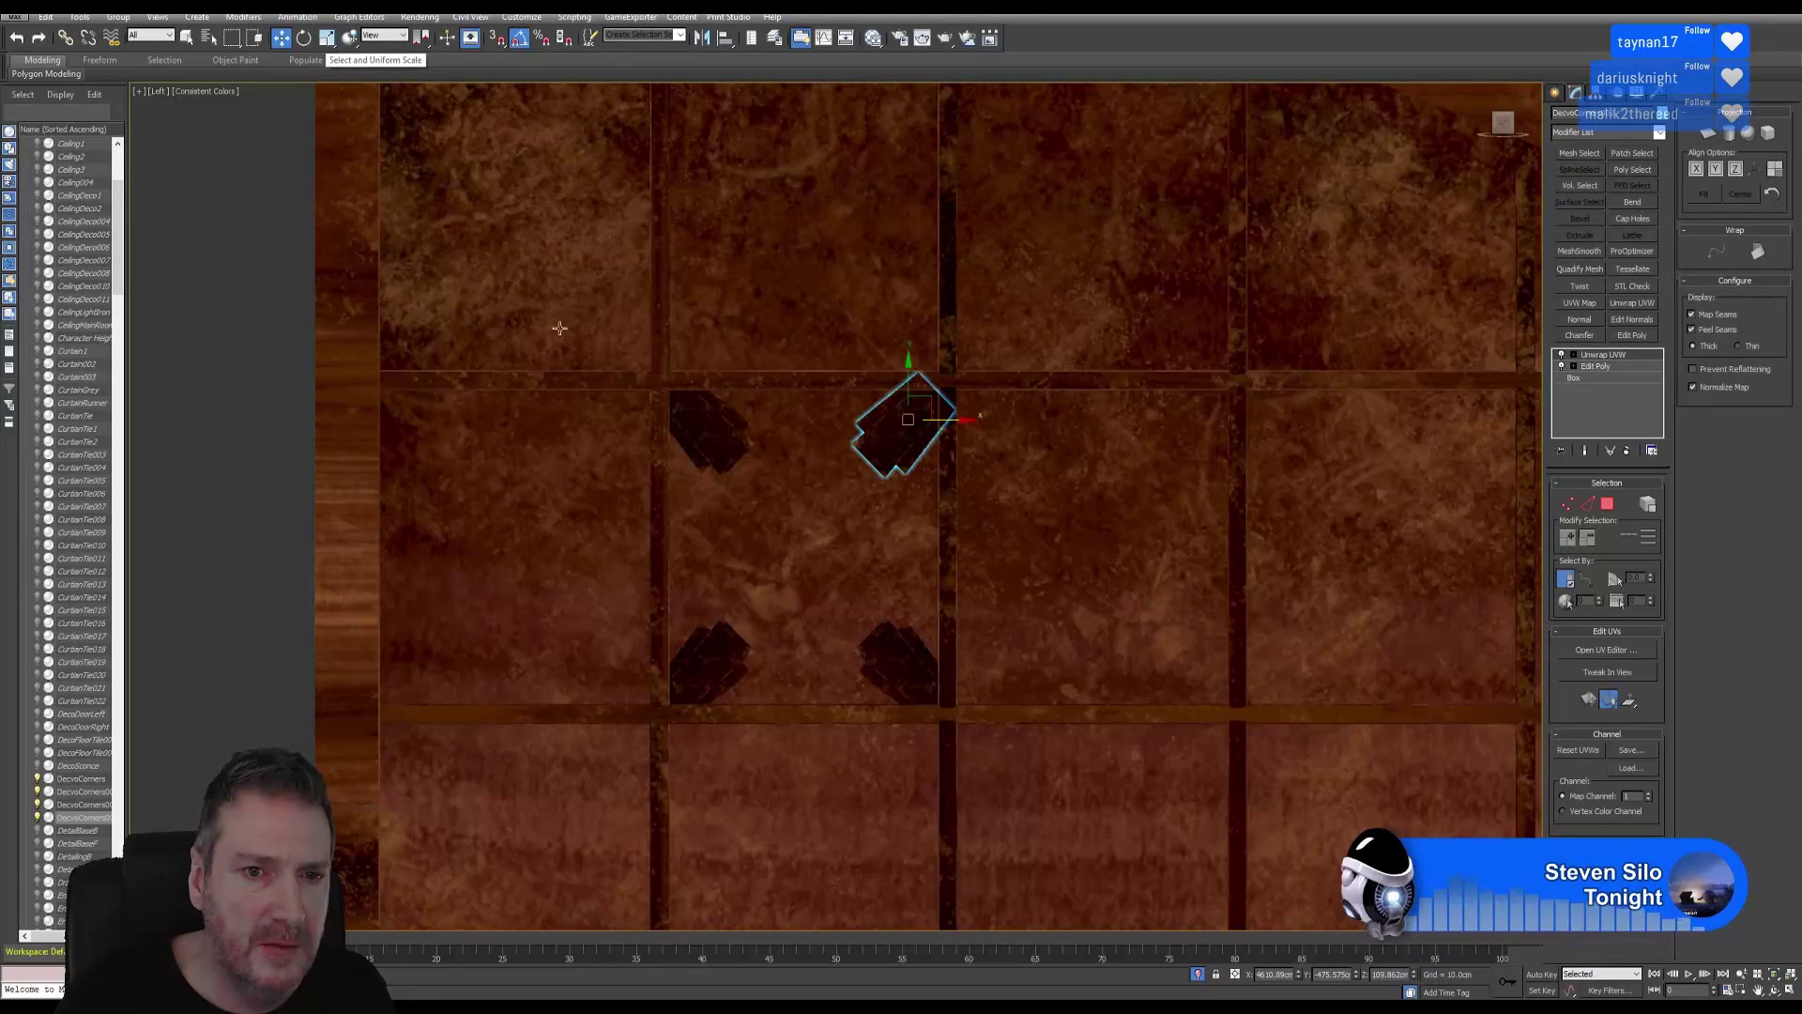
left_click(706, 427, "ctrl")
left_click(719, 676, "ctrl")
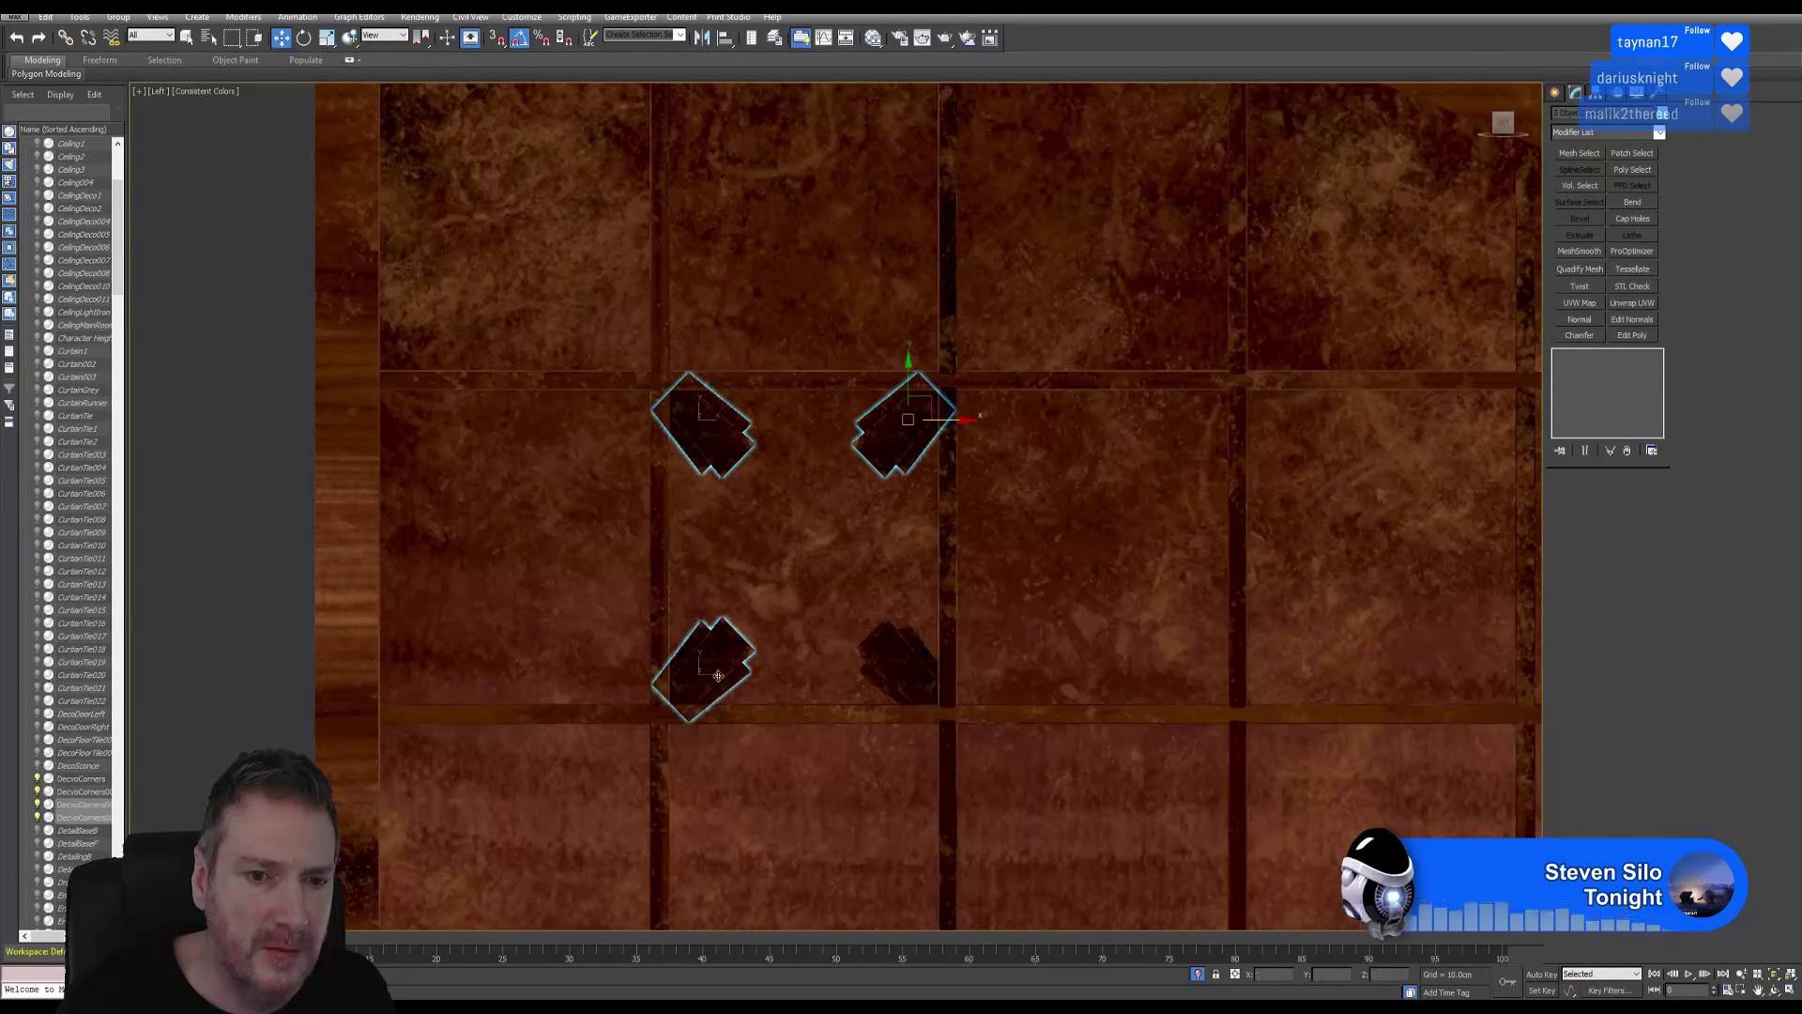
left_click(884, 659, "ctrl")
key("r")
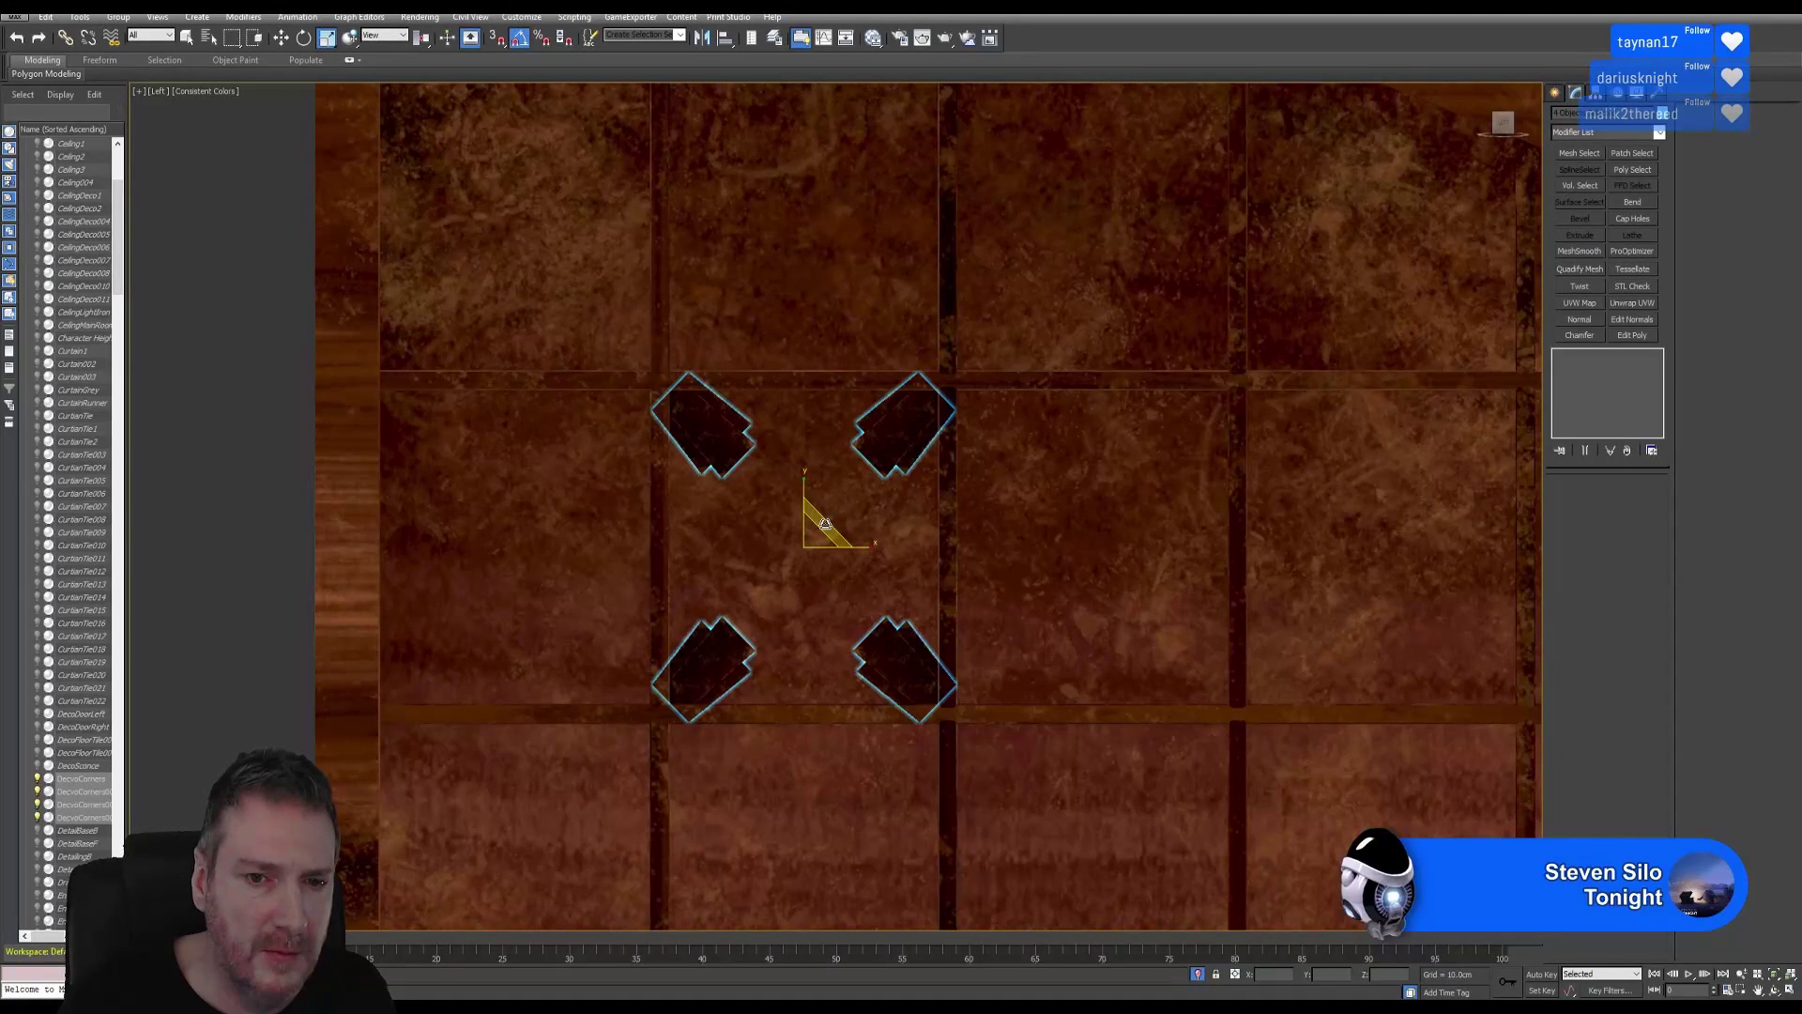
left_click_drag(814, 522, 823, 504)
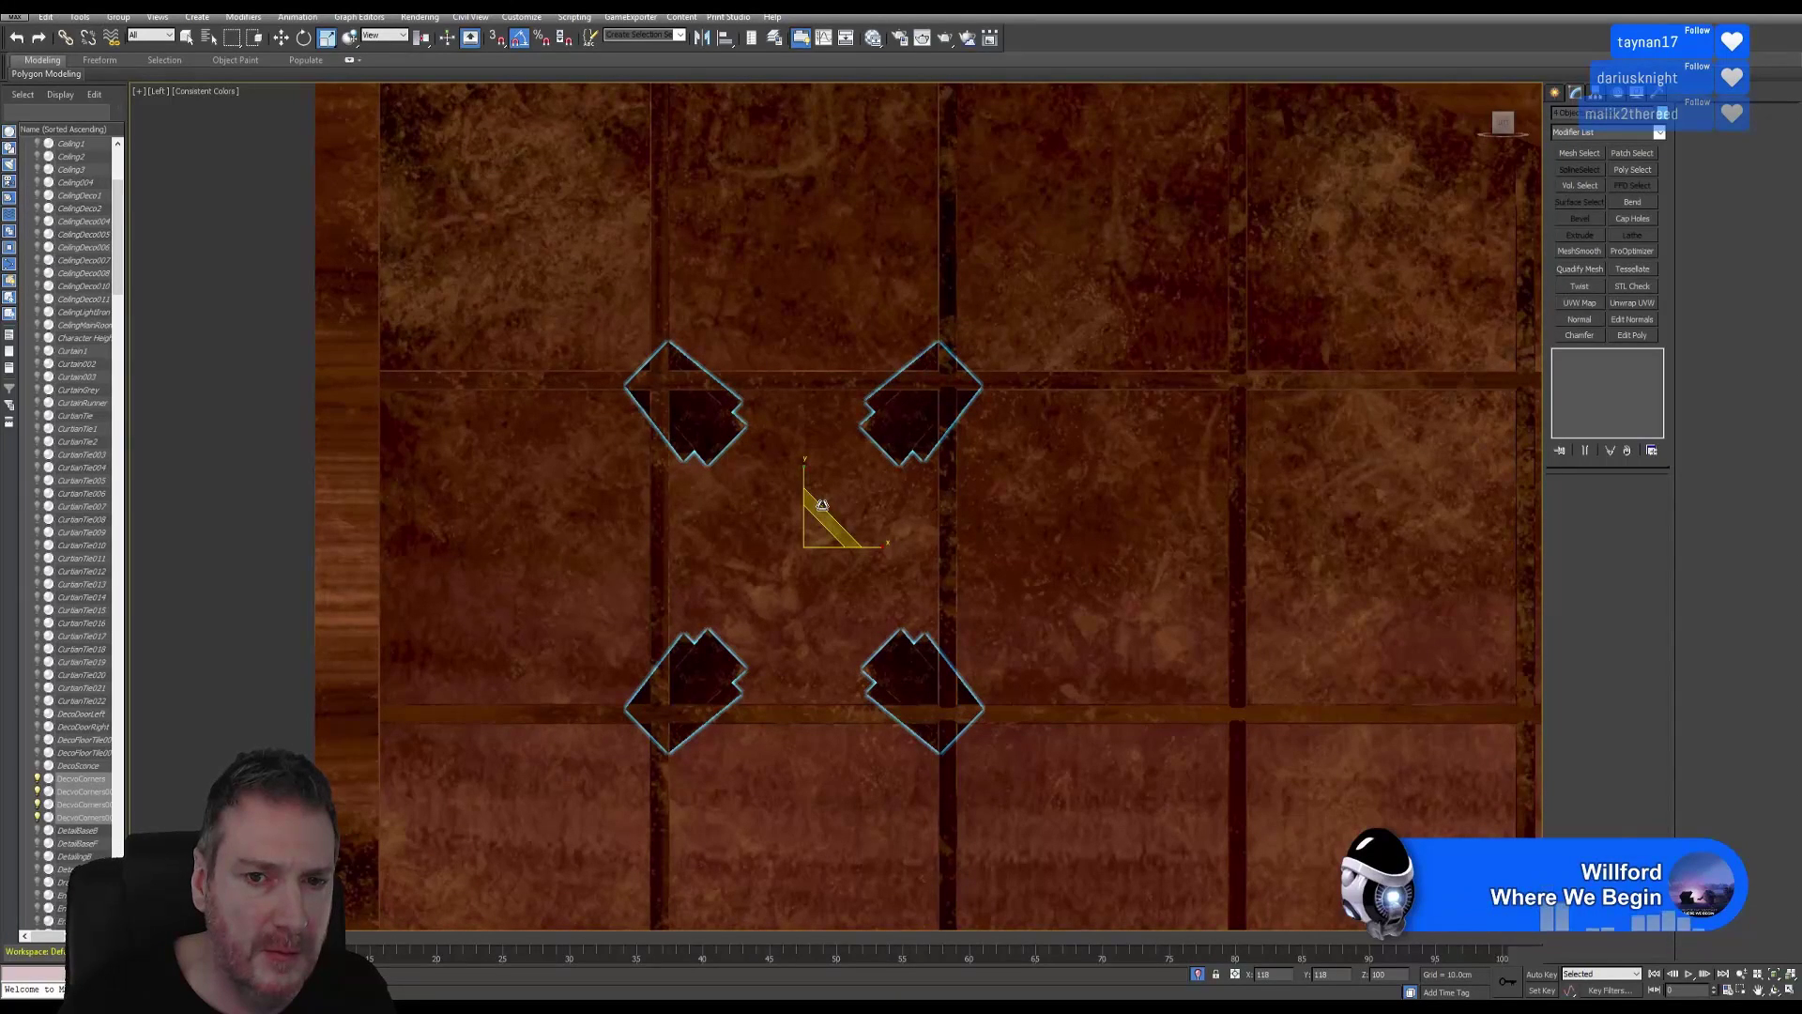
mouse_move(822, 505)
left_mouse_down()
mouse_move(792, 554)
mouse_move(820, 527)
left_mouse_up()
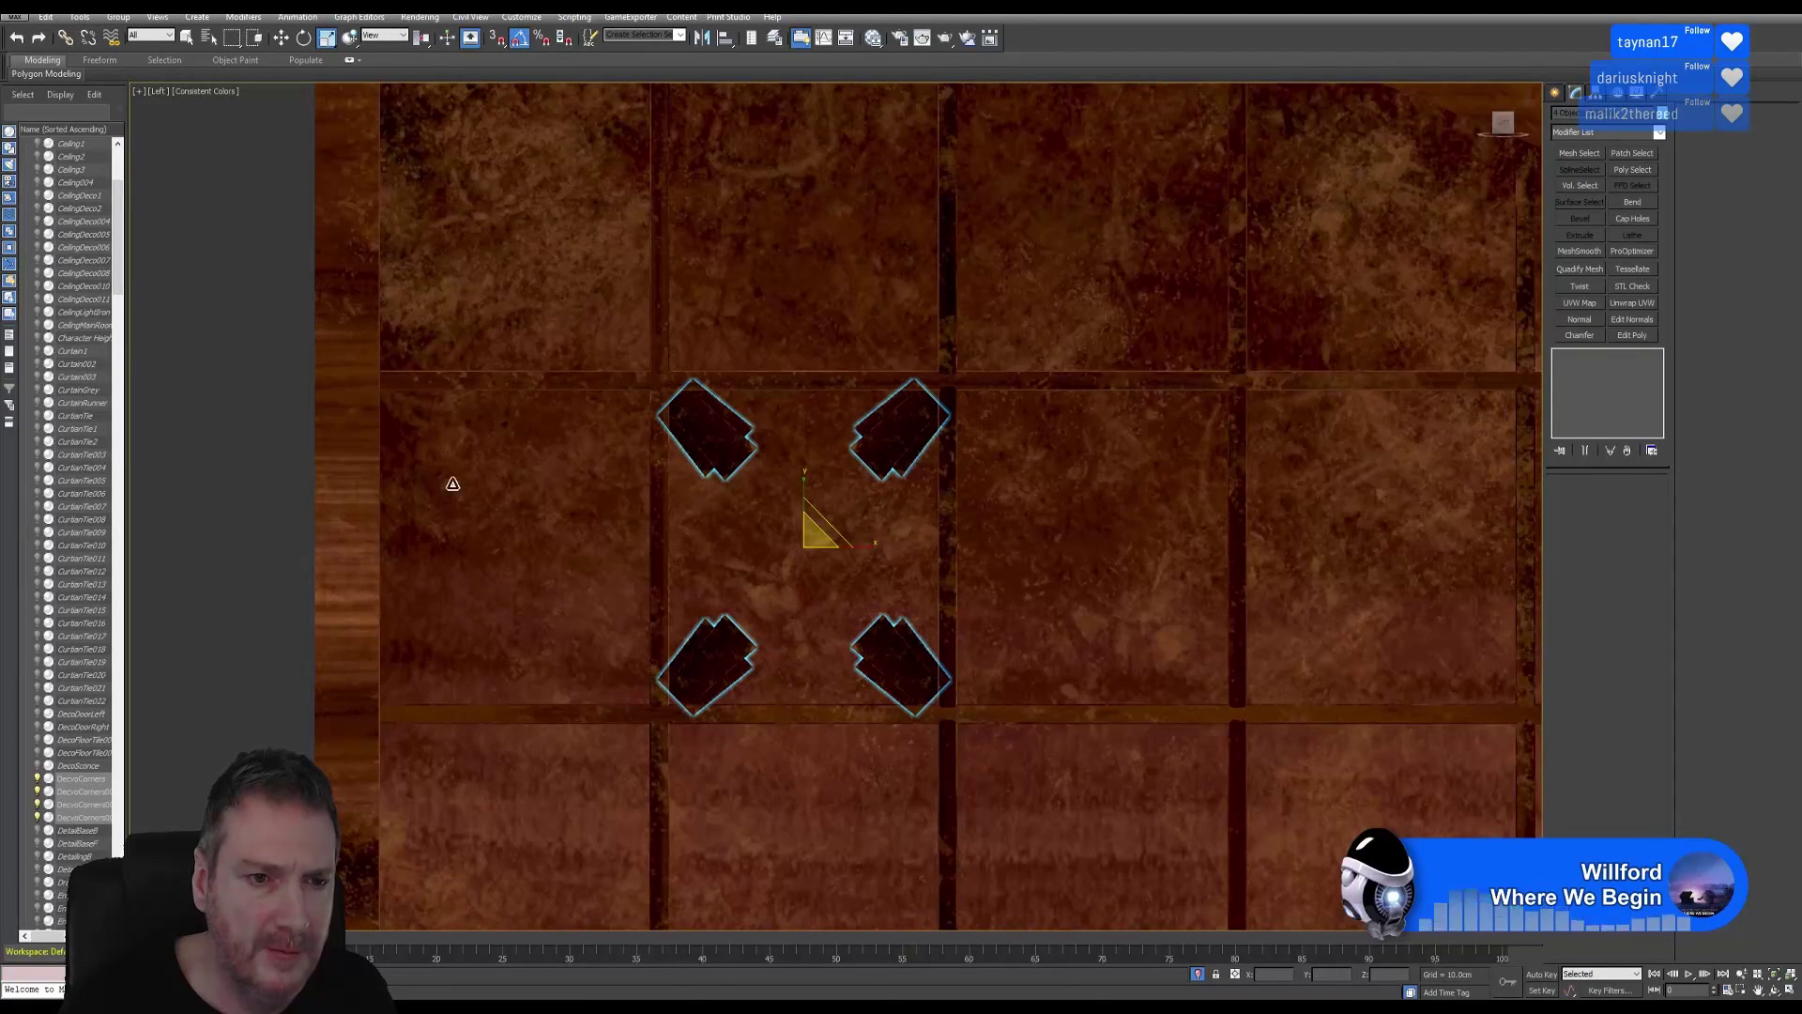
left_click(241, 487)
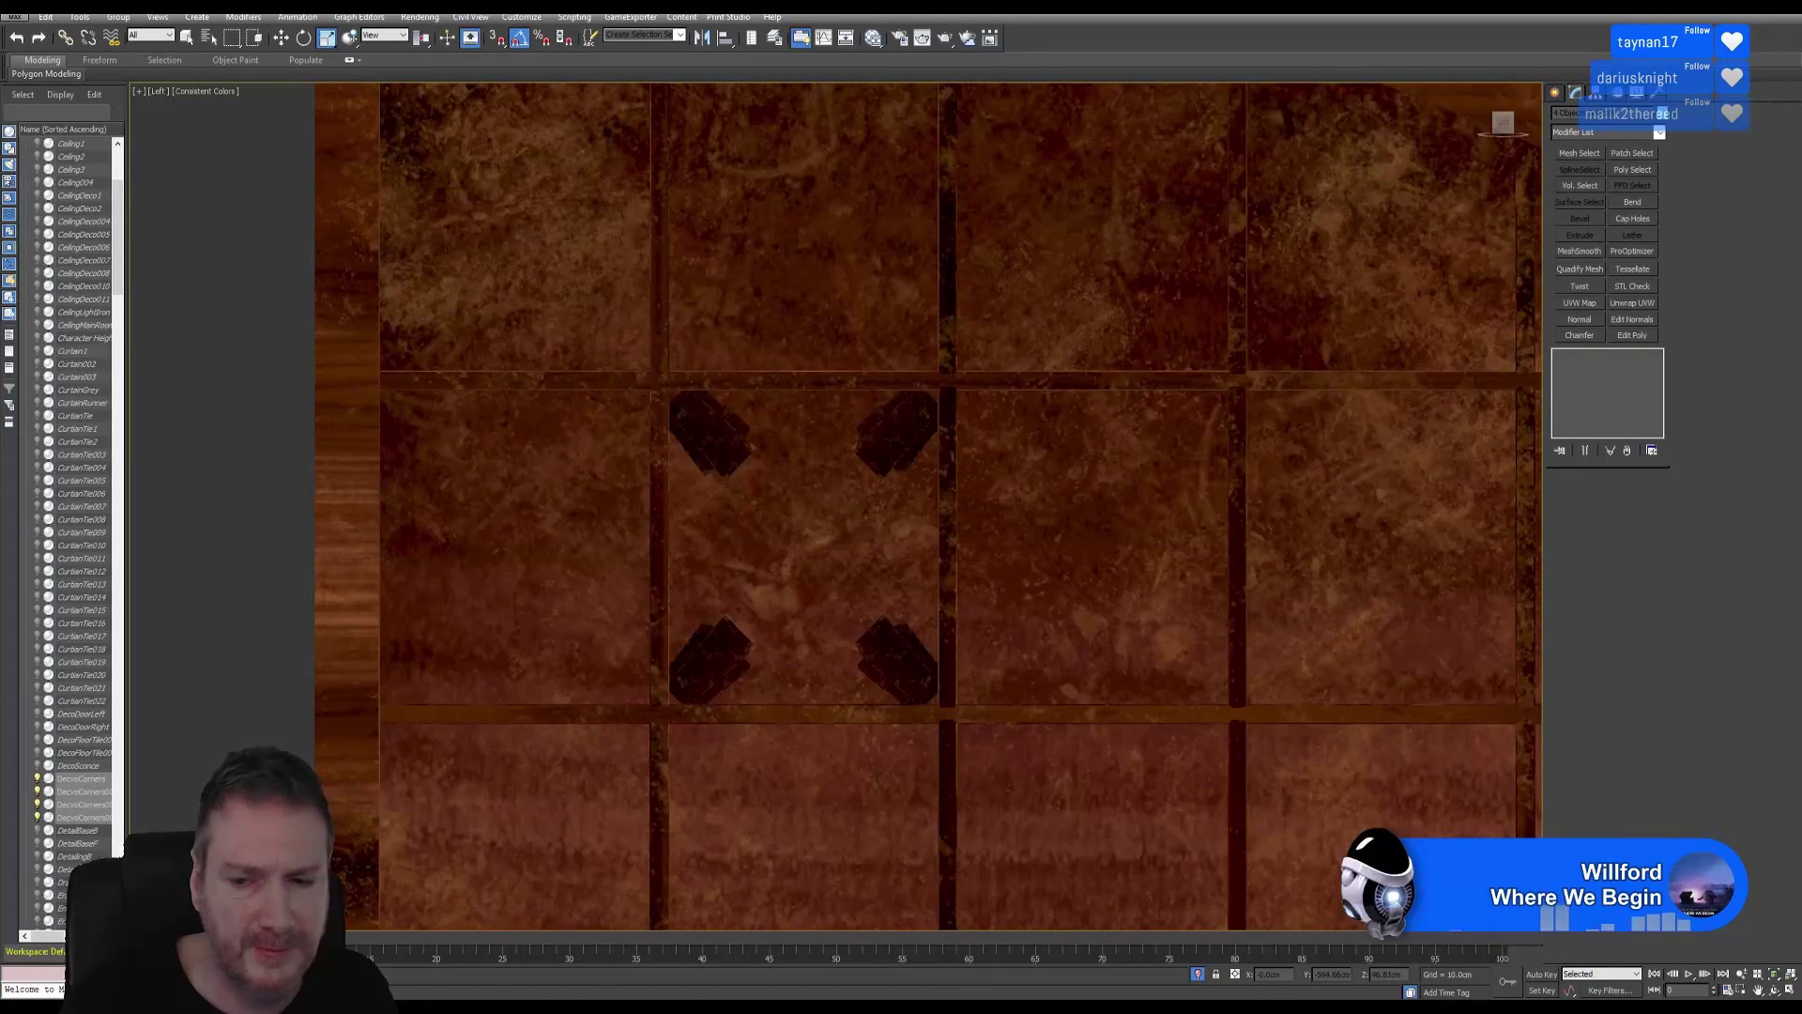
Restore the four-viewport layout and examine the corner motifs on the under-stair panel up close and from afar in Perspective.
left_click(1772, 990)
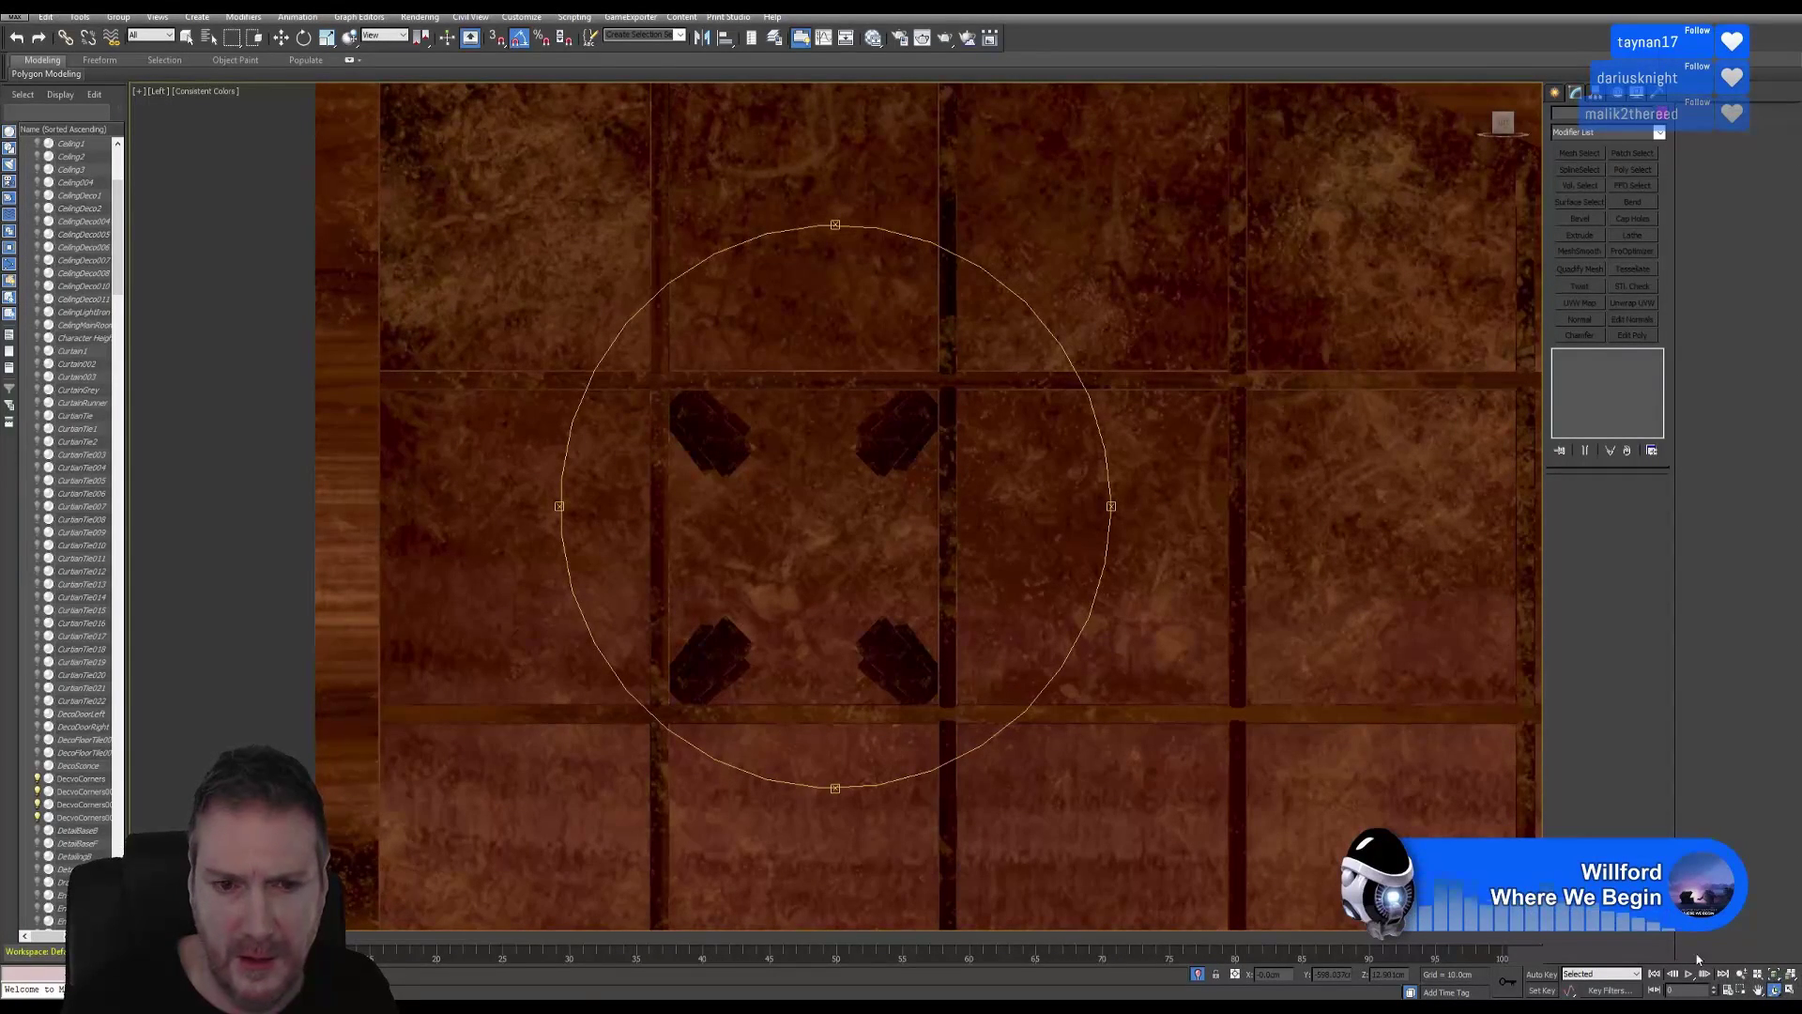
left_click(1788, 991)
middle_click_drag(578, 530, 628, 556)
scroll(628, 556, "down", 5)
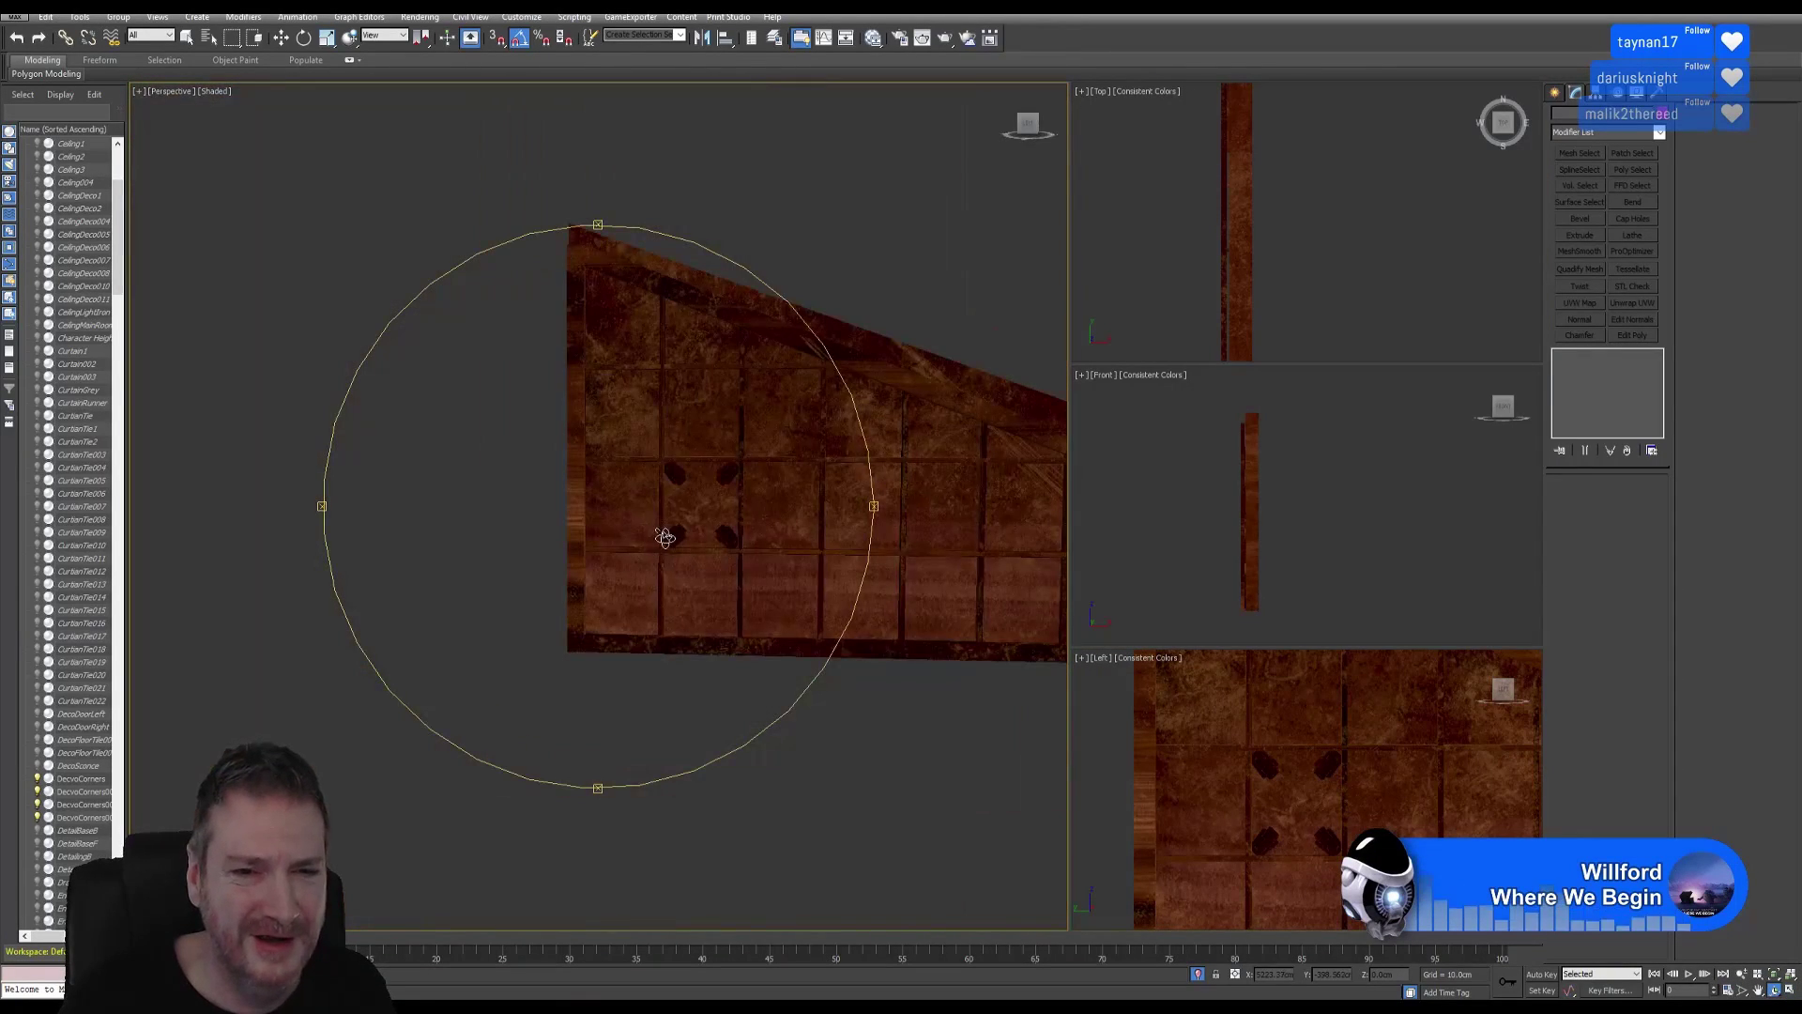
left_click_drag(664, 536, 611, 572)
scroll(558, 521, "up", 3)
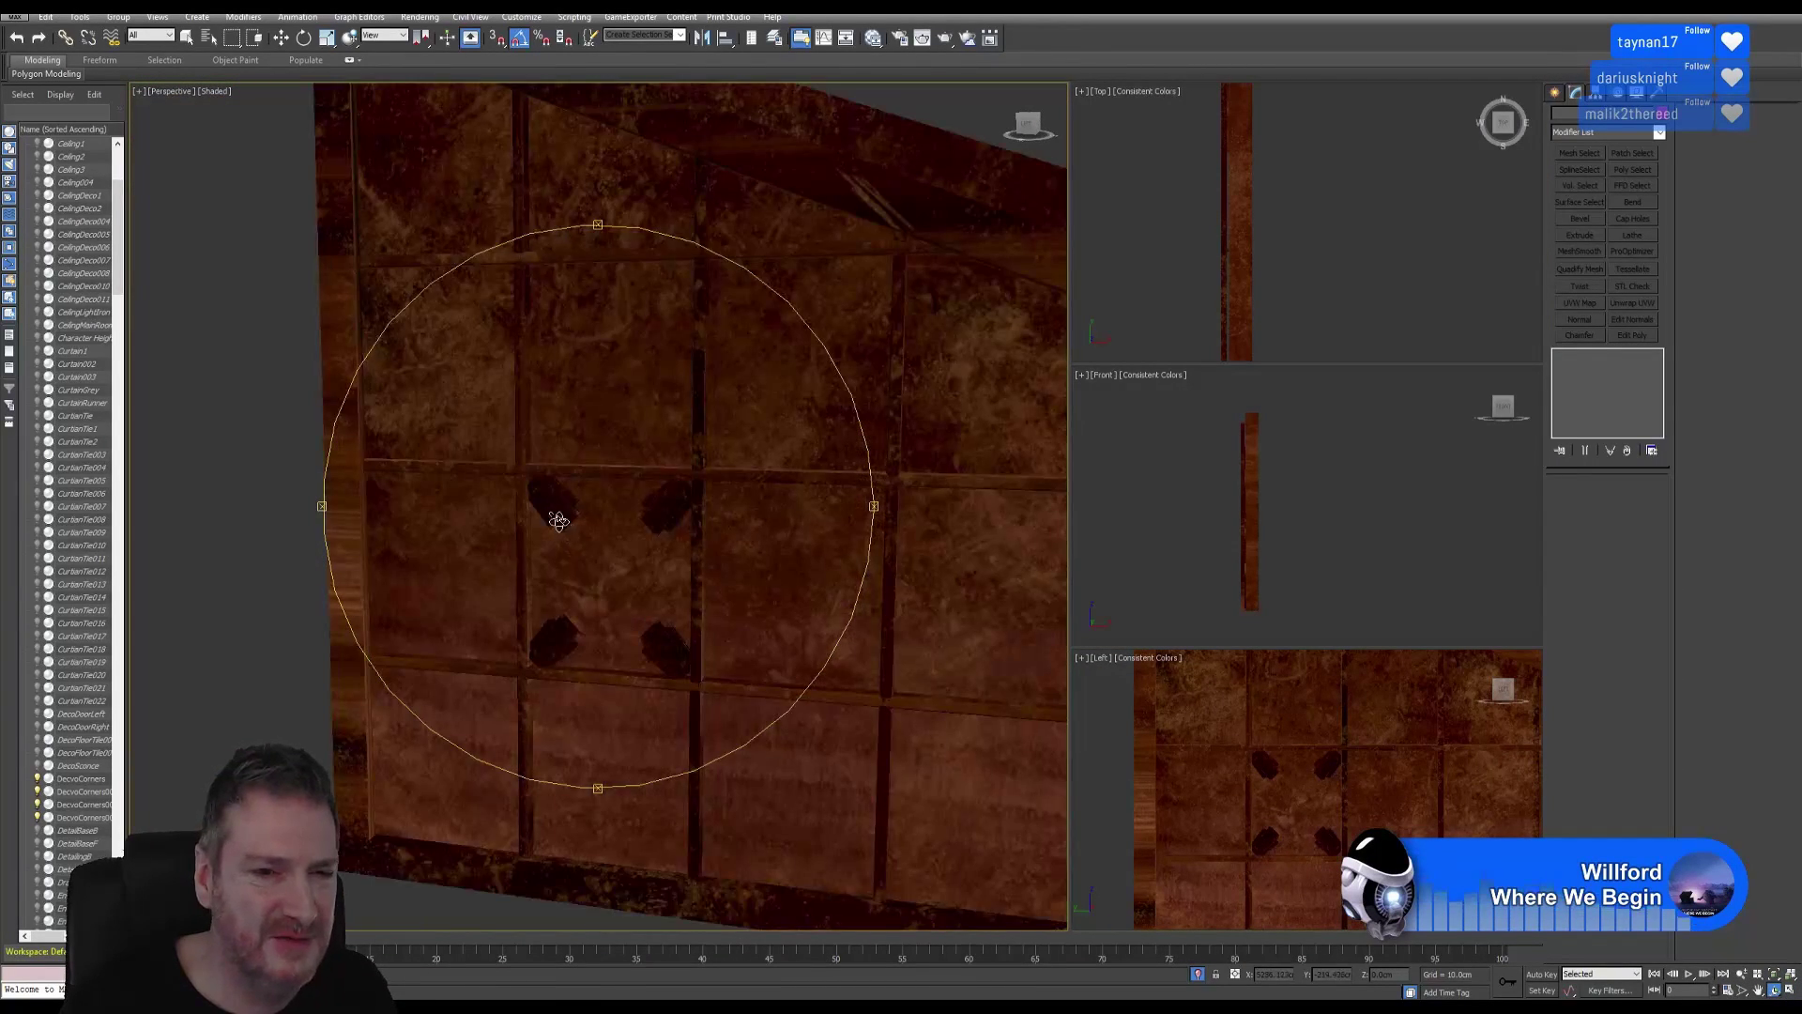
scroll(559, 521, "up", 5)
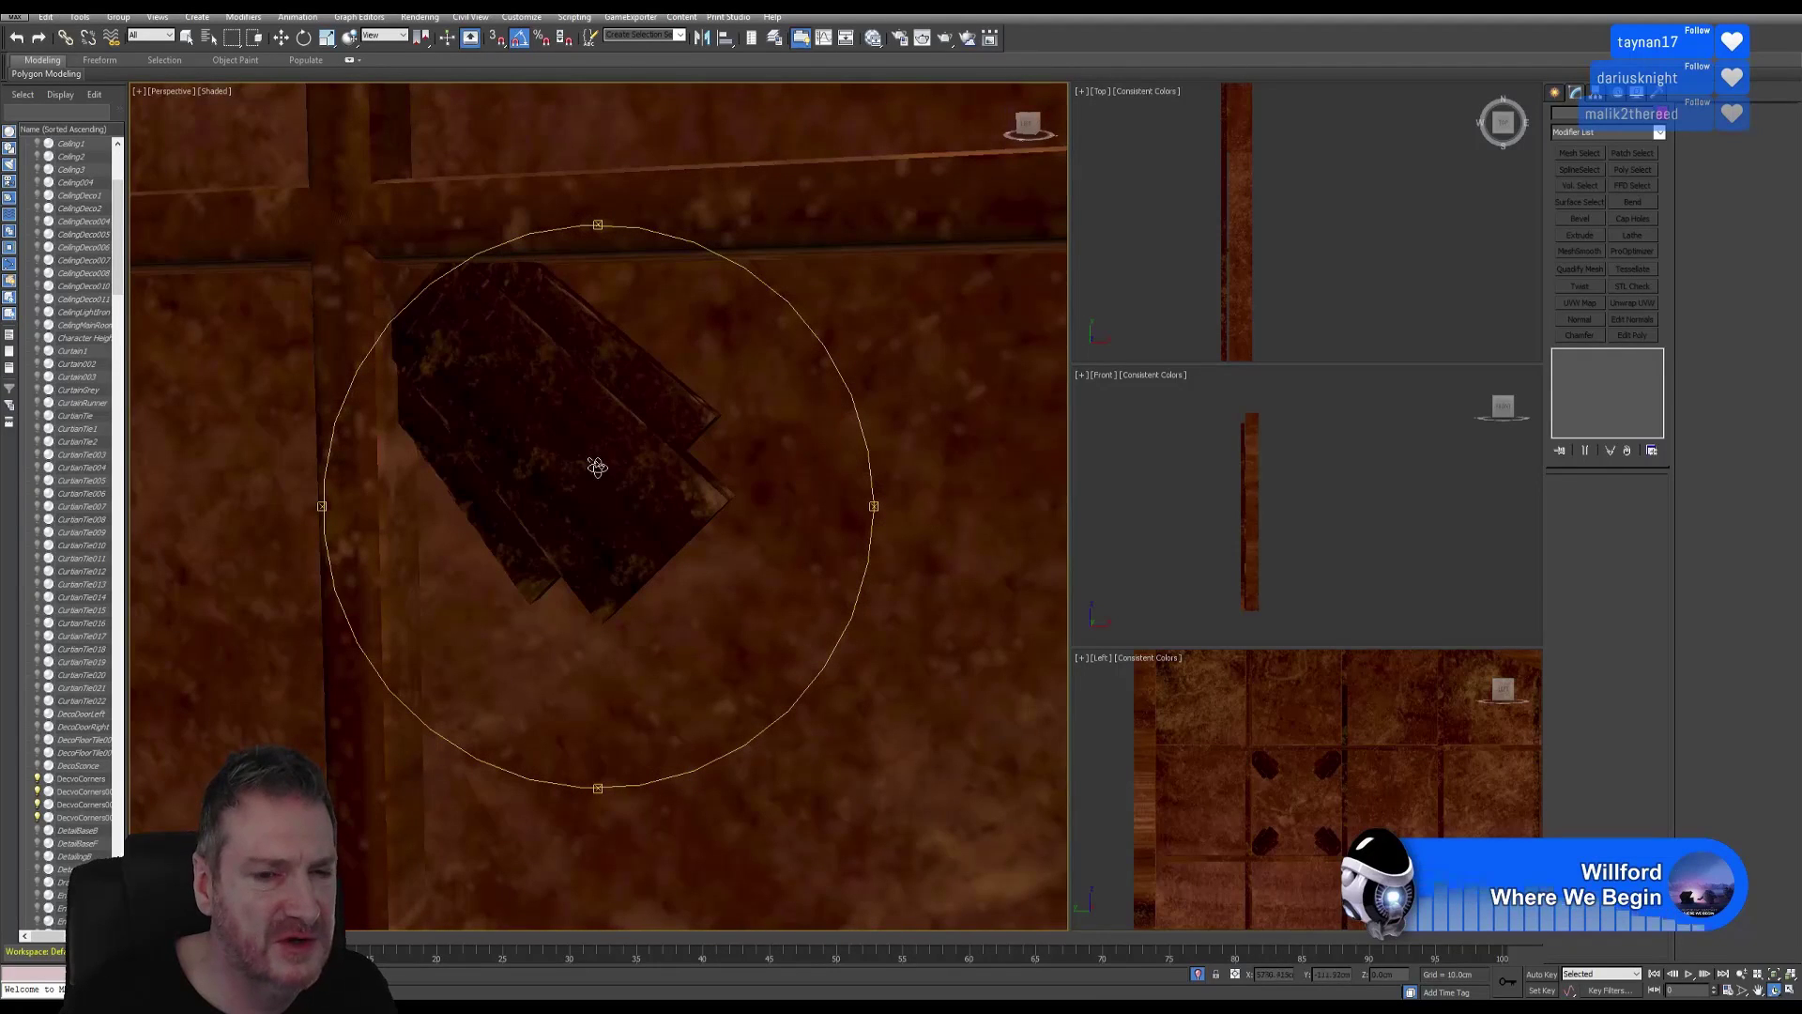
scroll(597, 467, "down", 5)
middle_click_drag(614, 471, 591, 452)
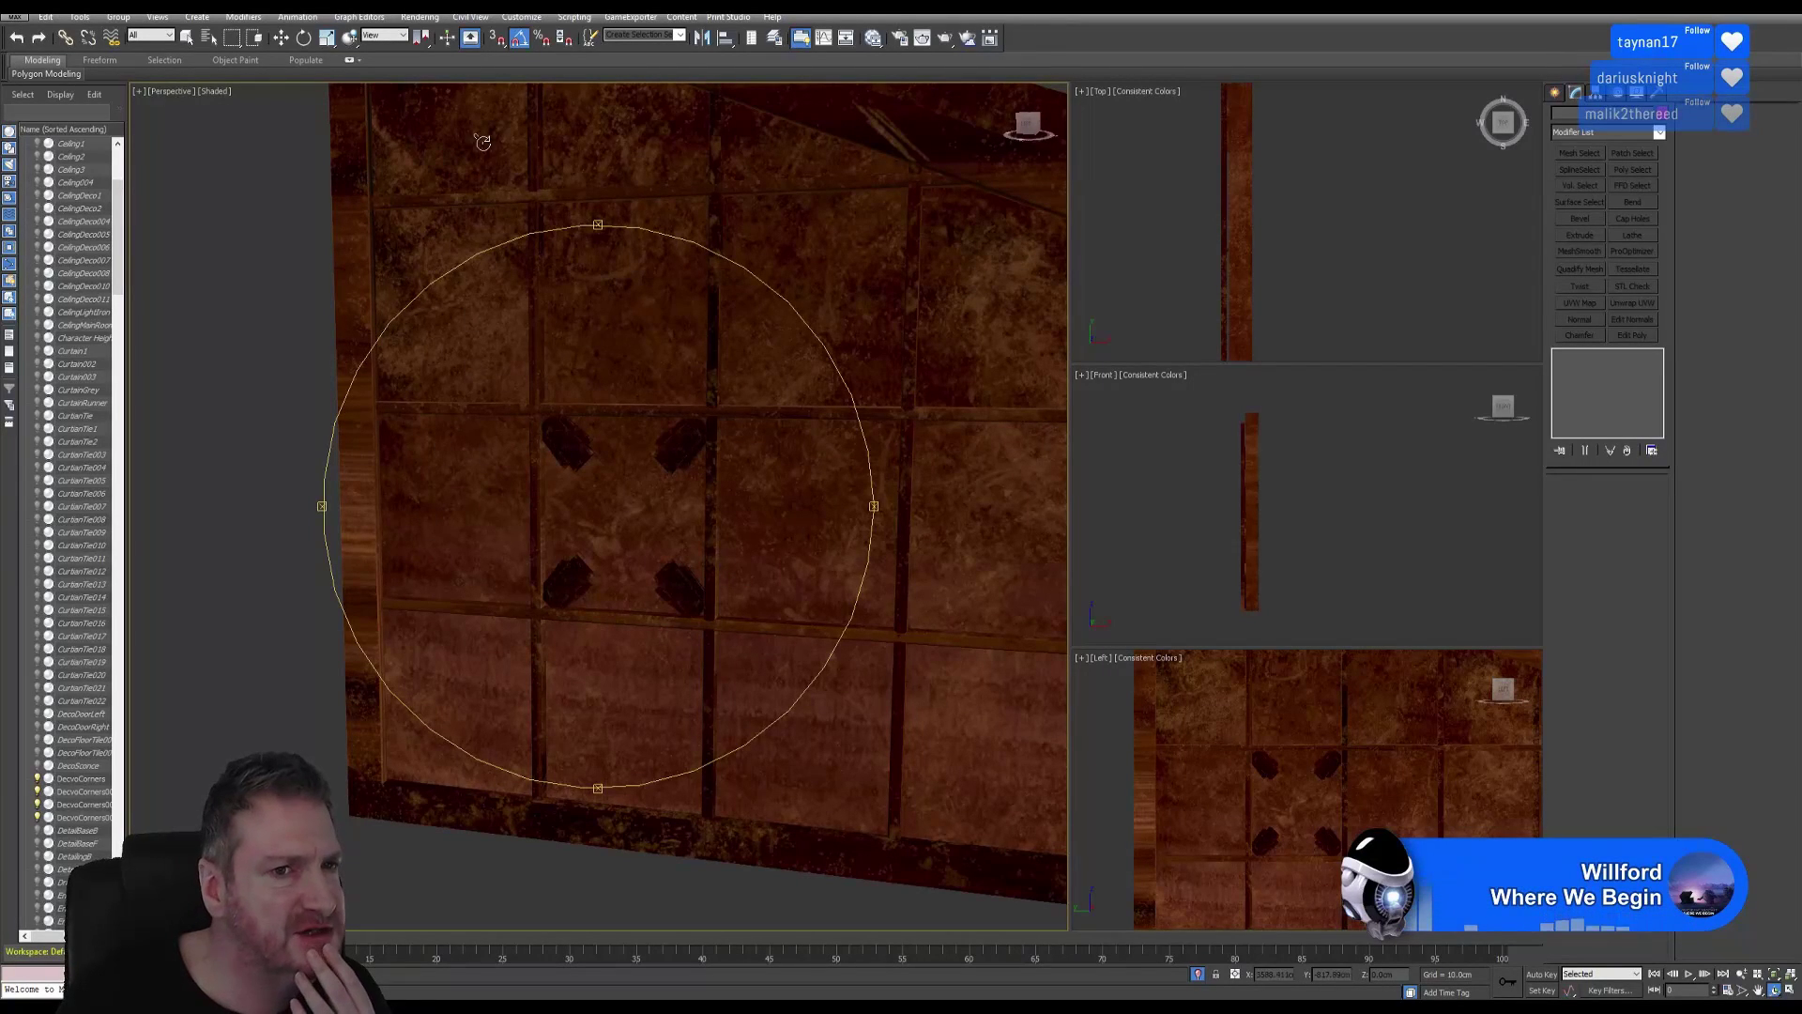
mouse_move(664, 507)
left_mouse_down()
mouse_move(740, 523)
mouse_move(639, 526)
left_mouse_up()
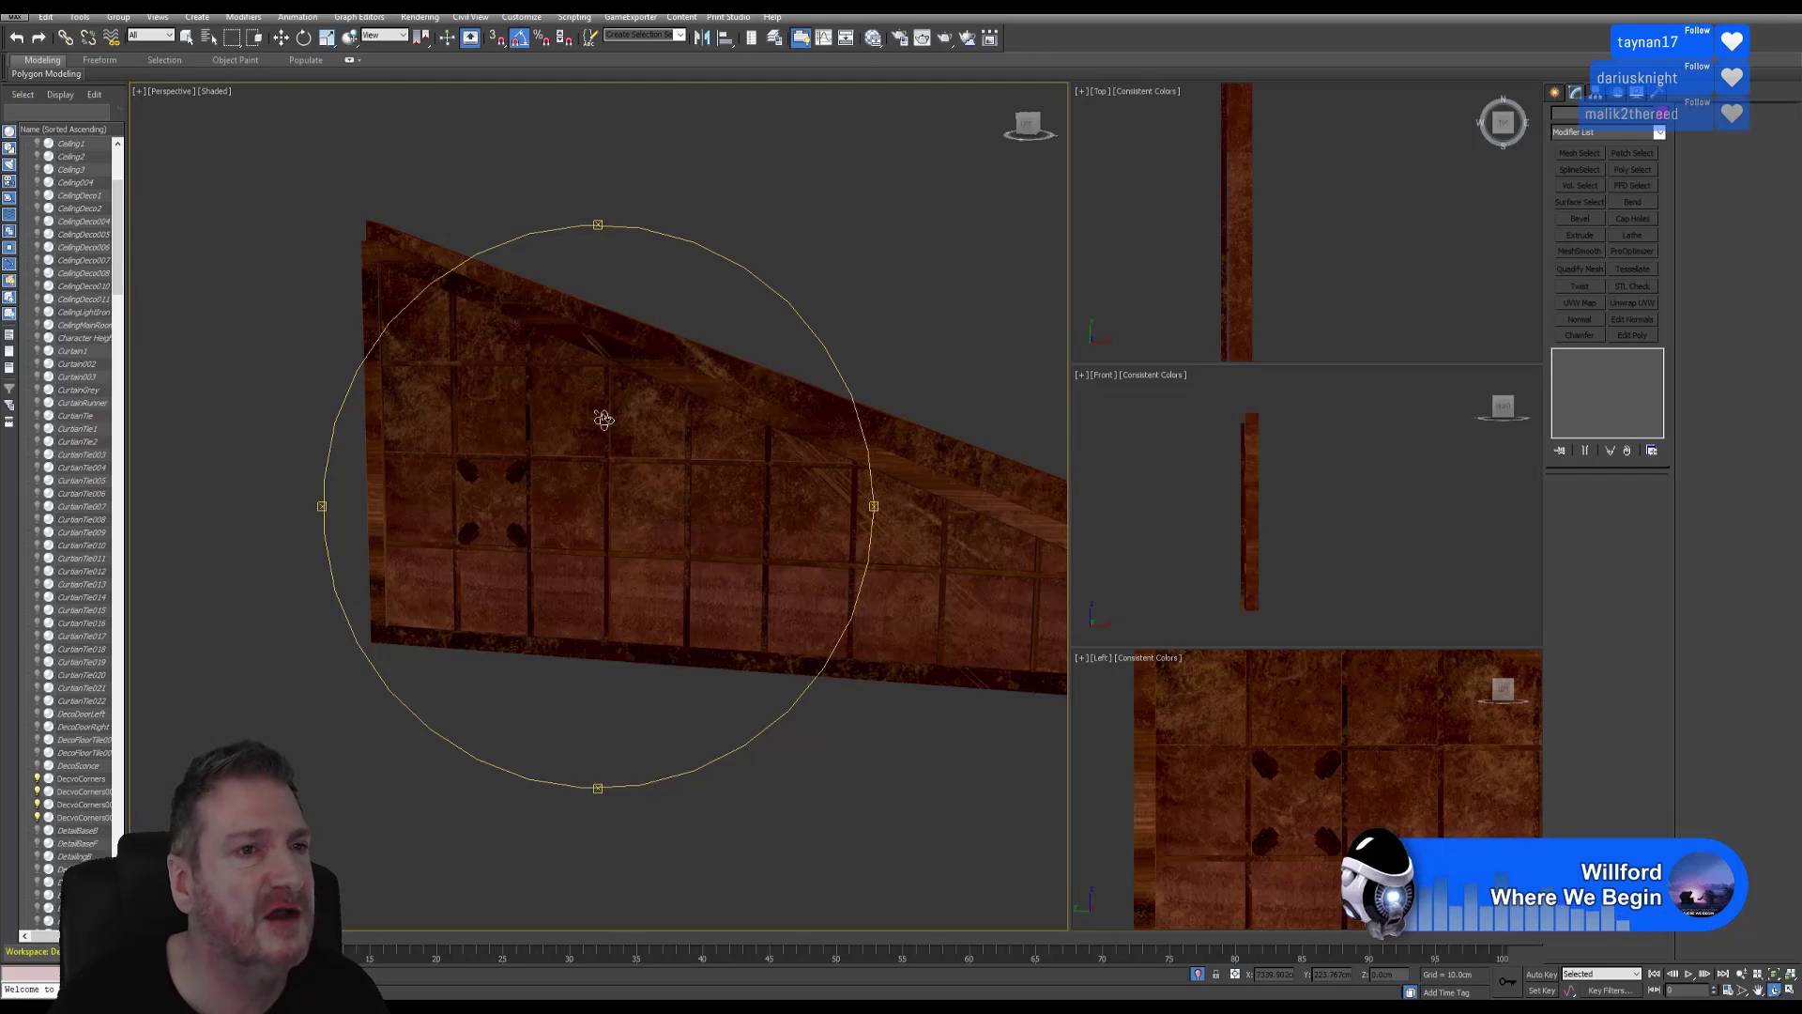
End isolation to bring back the full scene and view the whole building exterior in Perspective.
left_click(80, 17)
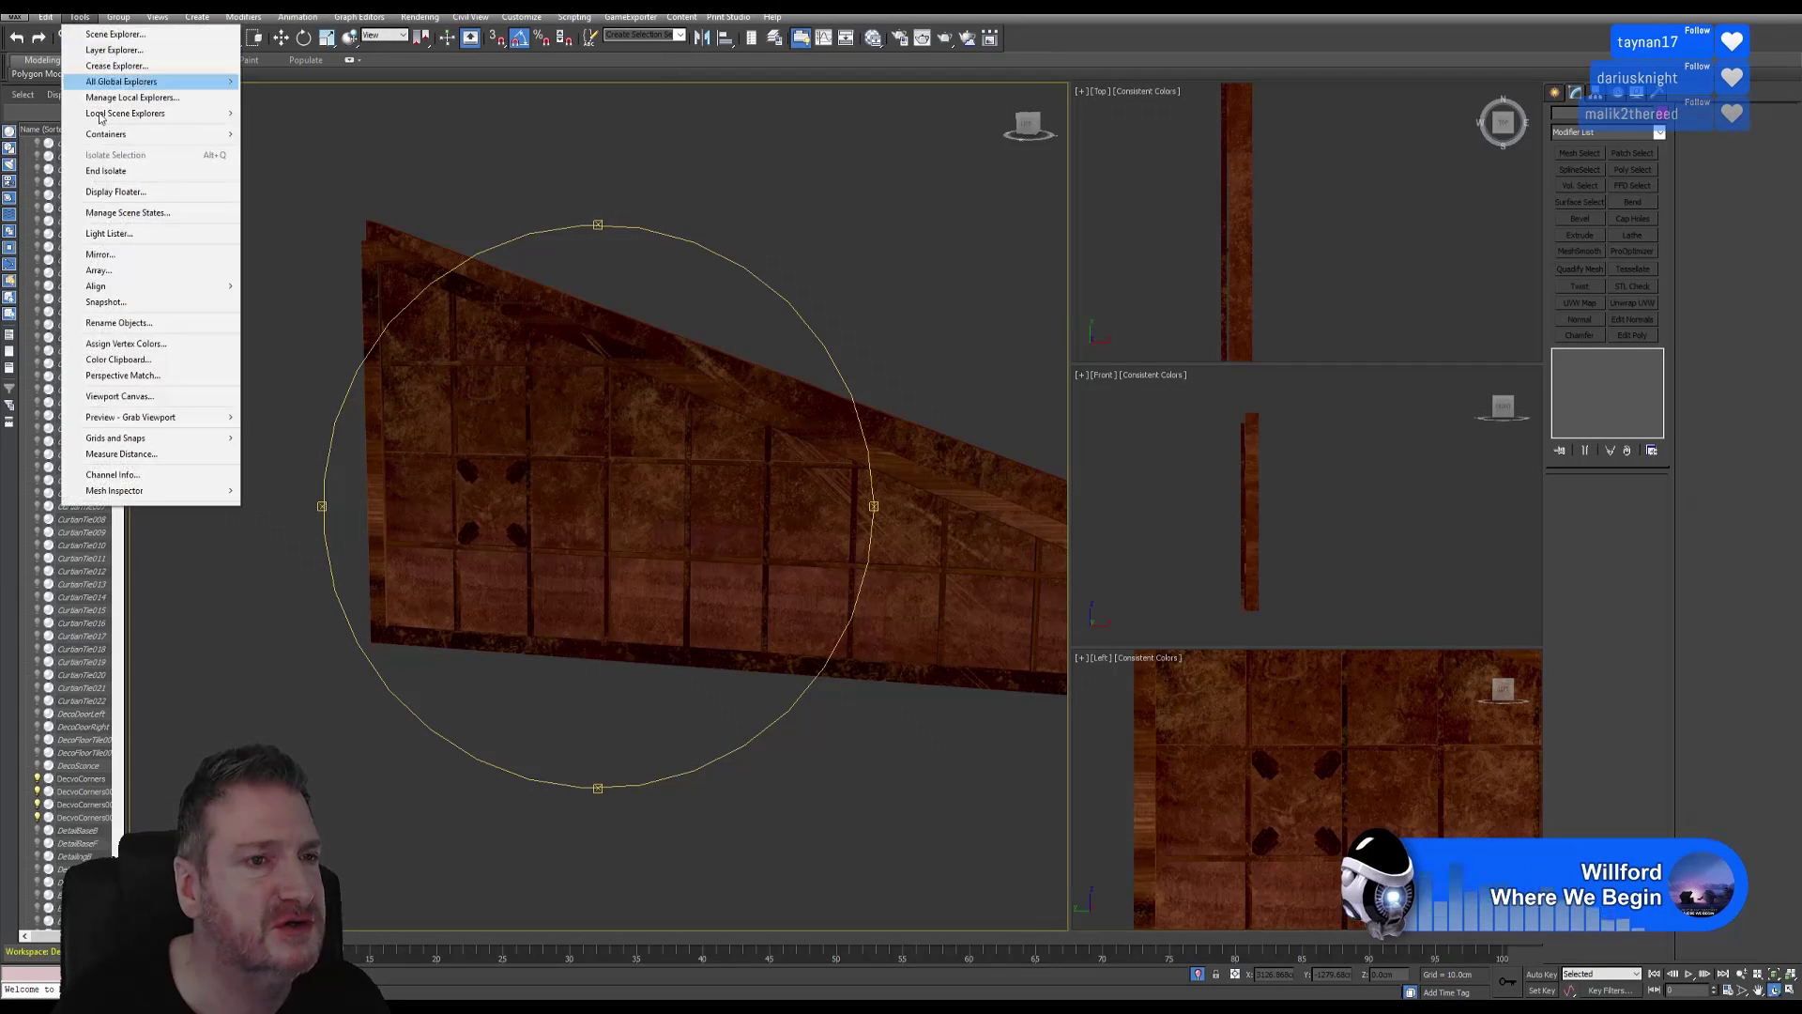
left_click(132, 170)
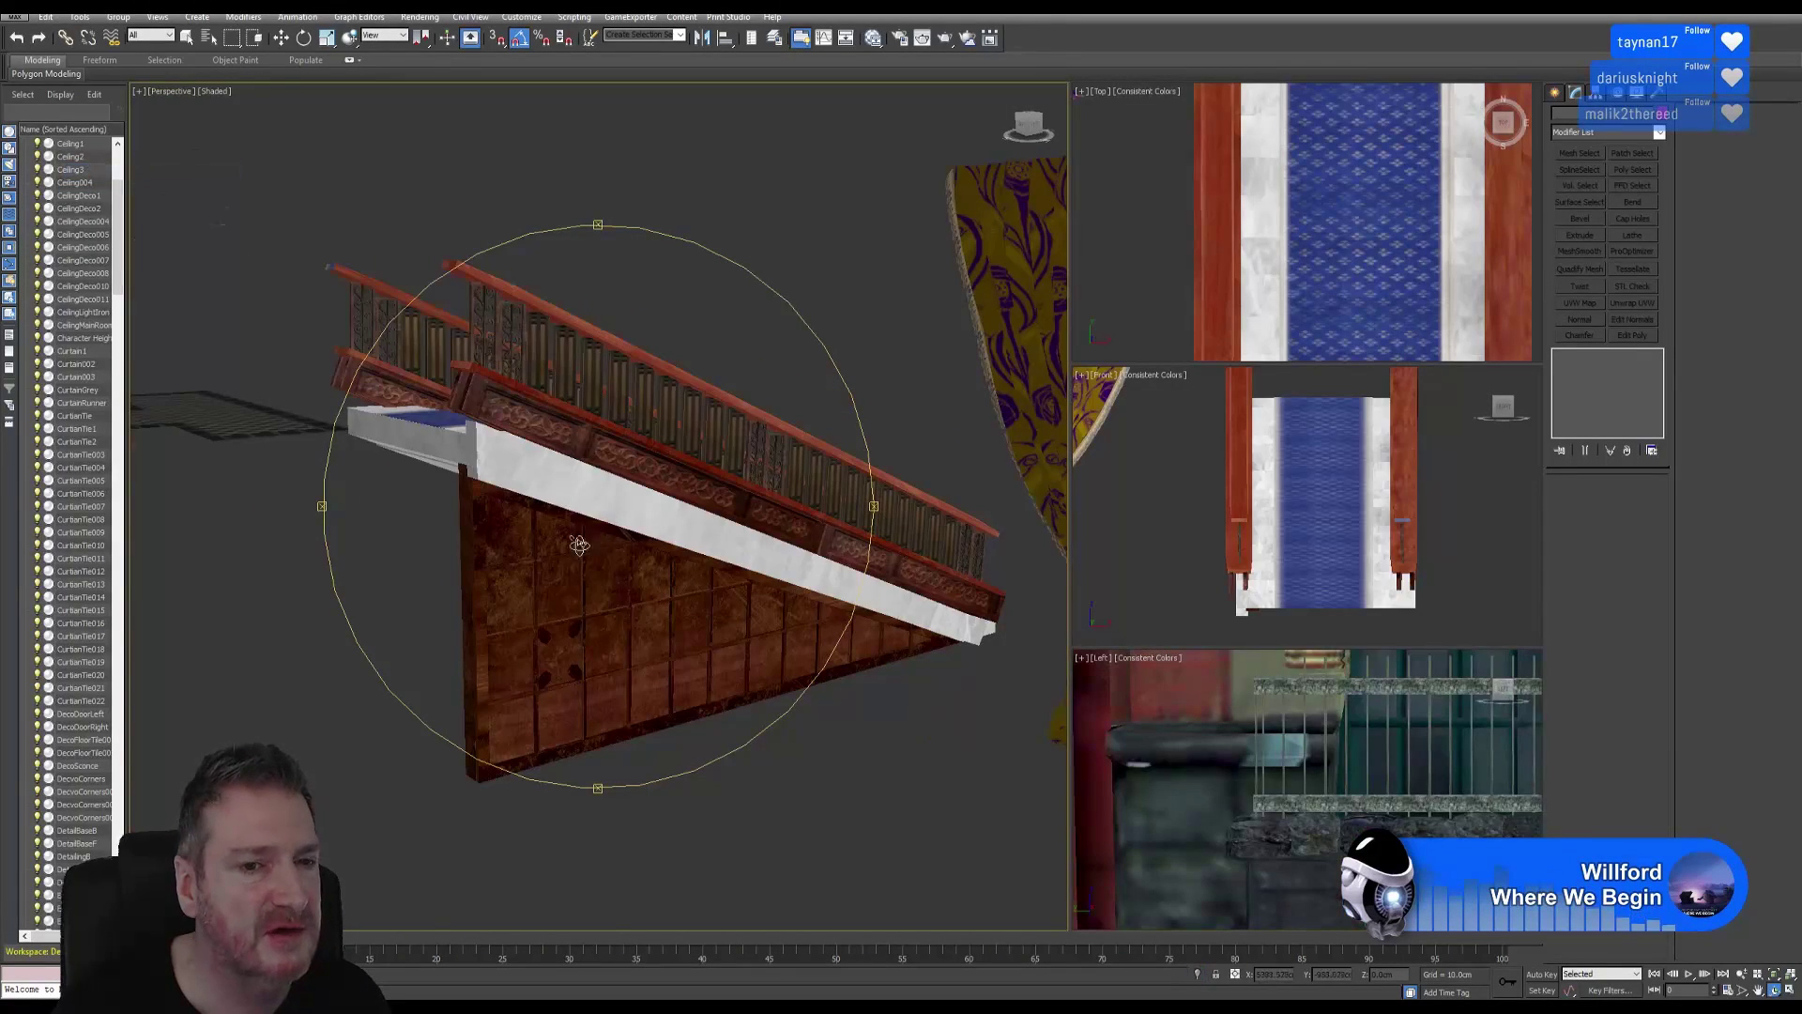
middle_click_drag(578, 532, 724, 475, "alt")
left_click_drag(673, 485, 598, 483)
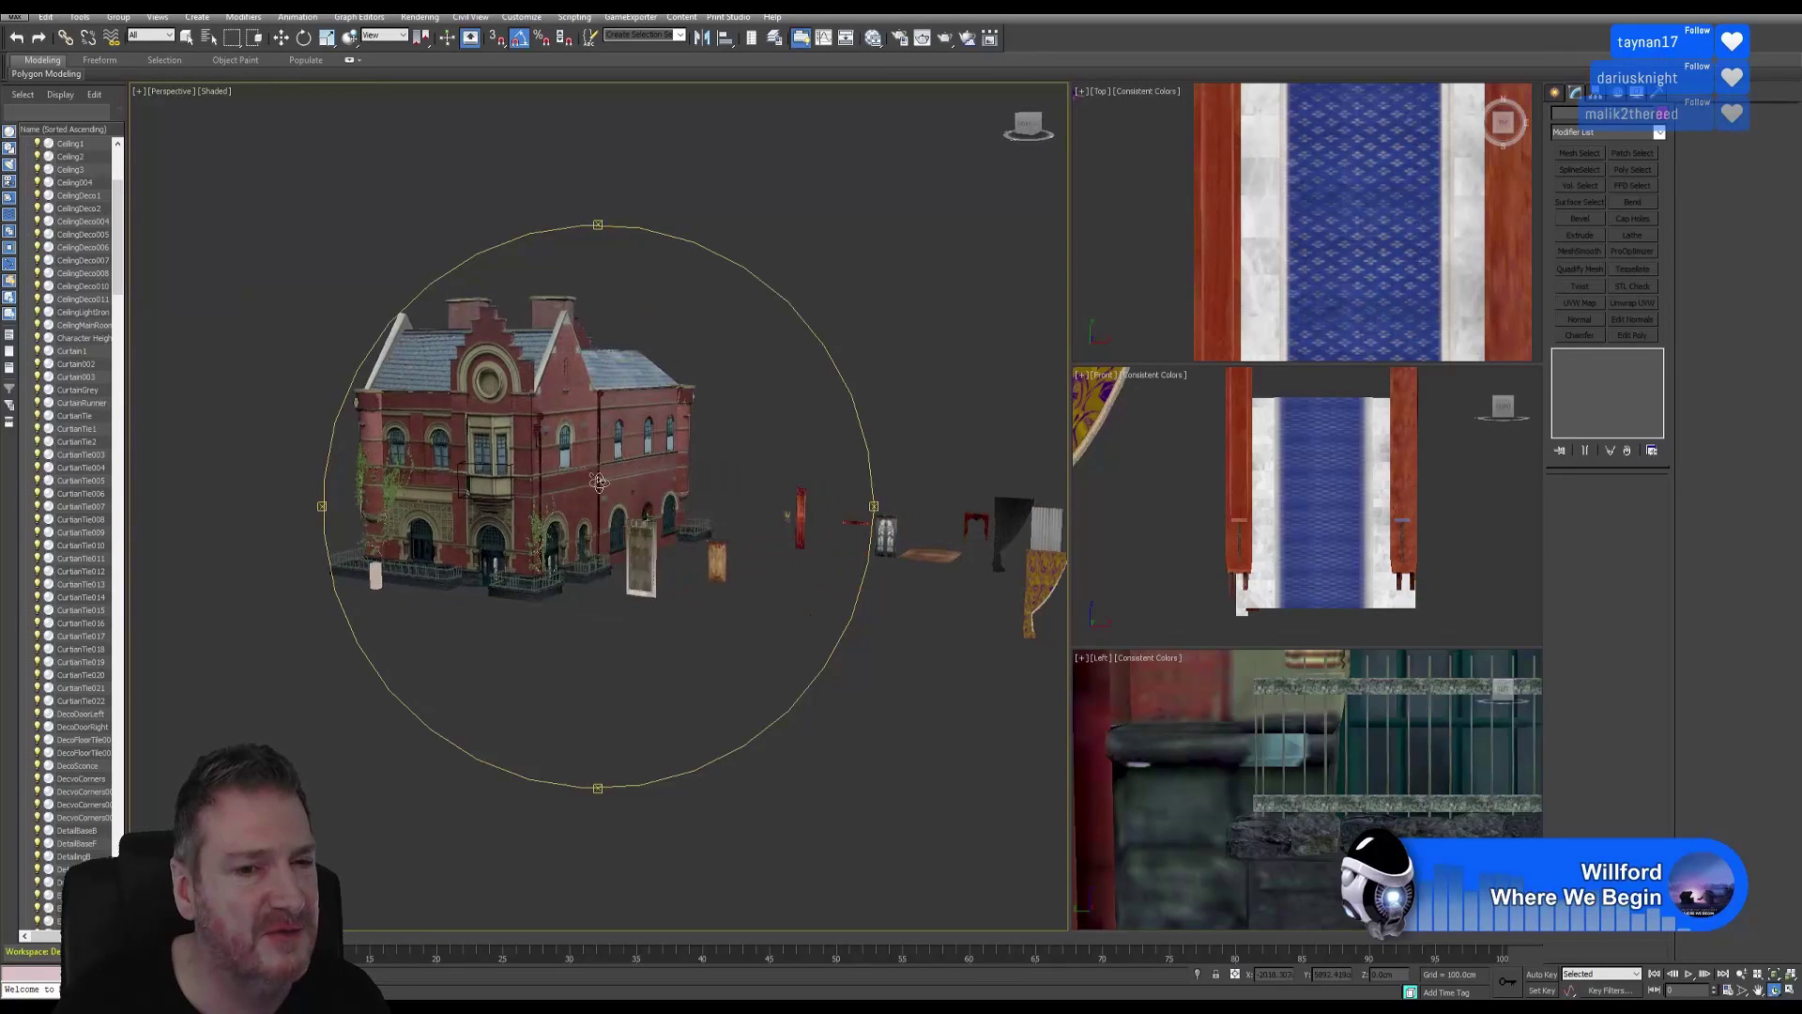
scroll(528, 466, "up", 3)
middle_click_drag(544, 468, 628, 499, "alt")
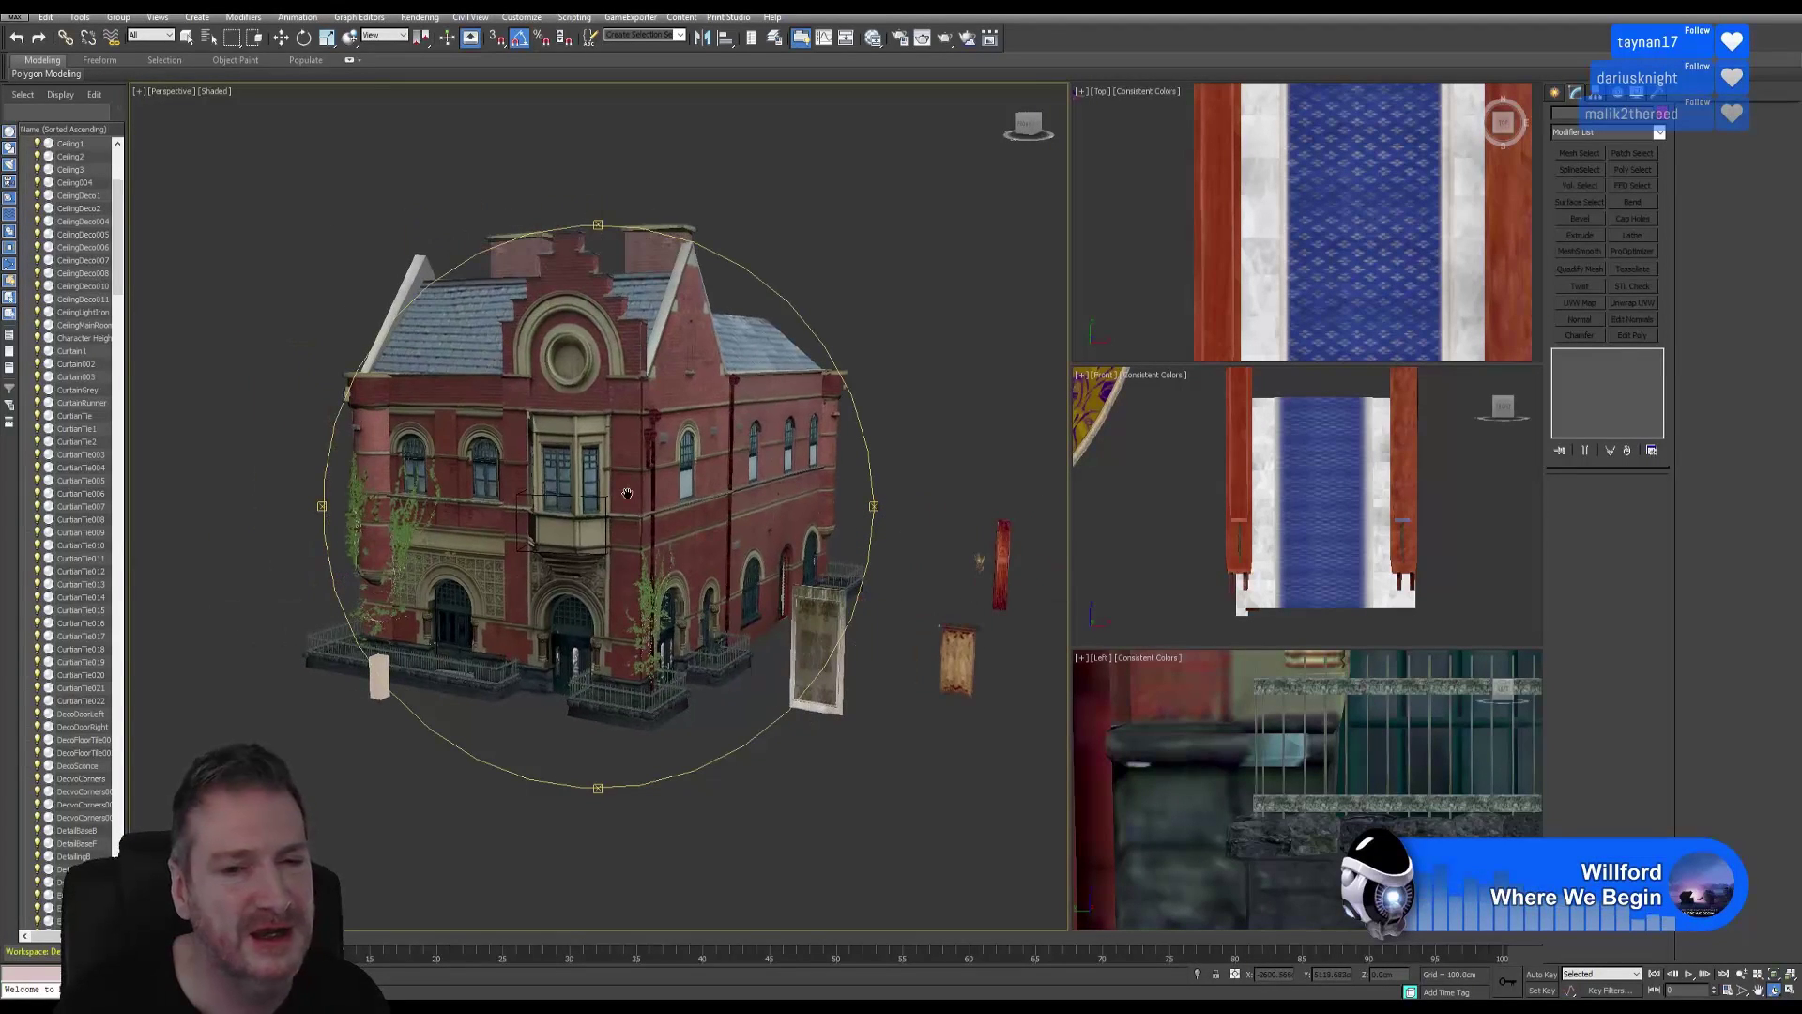